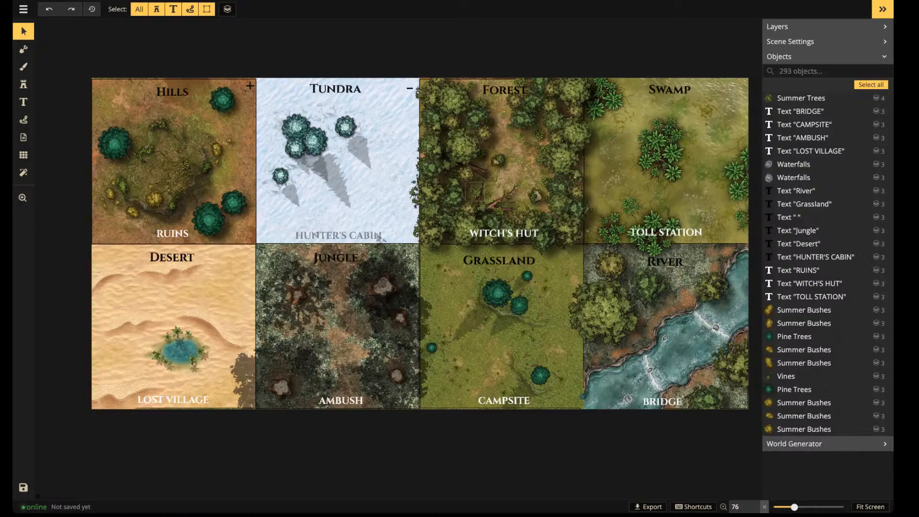
Examine the eight terrain tiles of the map, from Hills and Tundra to Grassland and River
{"action": "scroll", "coordinate": [414, 204], "scroll_direction": "up", "scroll_amount": 2}
{"action": "left_click_drag", "start_coordinate": [414, 203], "coordinate": [391, 168]}
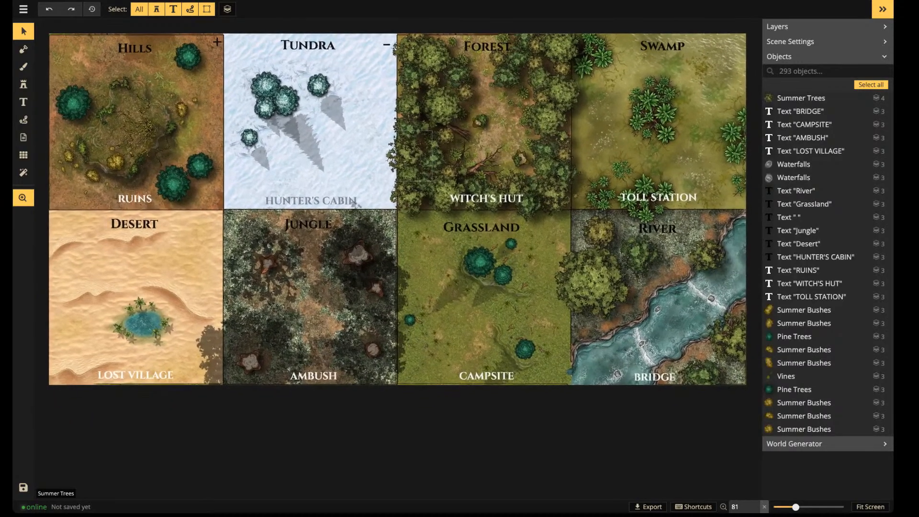
{"action": "left_click_drag", "start_coordinate": [355, 202], "coordinate": [380, 279]}
{"action": "scroll", "coordinate": [356, 265], "scroll_direction": "down", "scroll_amount": 2}
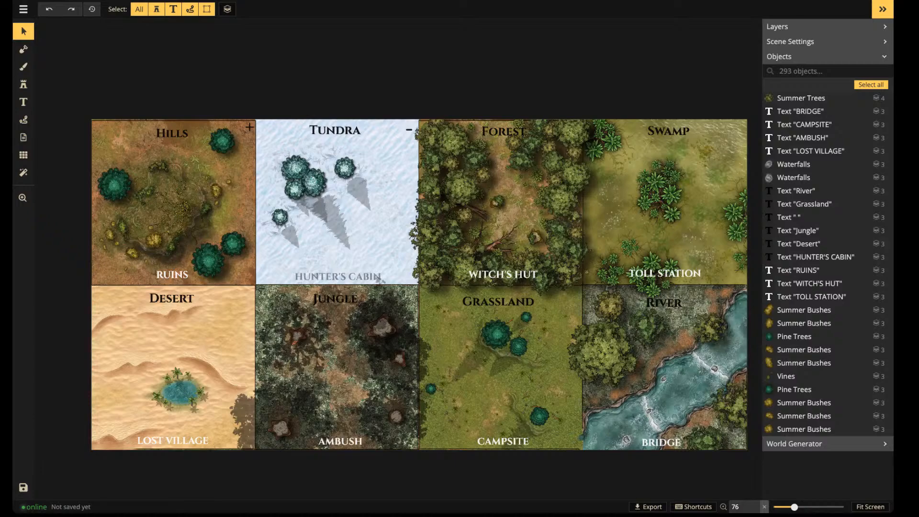
{"action": "scroll", "coordinate": [183, 225], "scroll_direction": "up", "scroll_amount": 5}
{"action": "left_click_drag", "start_coordinate": [182, 224], "coordinate": [308, 277]}
{"action": "scroll", "coordinate": [372, 259], "scroll_direction": "up", "scroll_amount": 5}
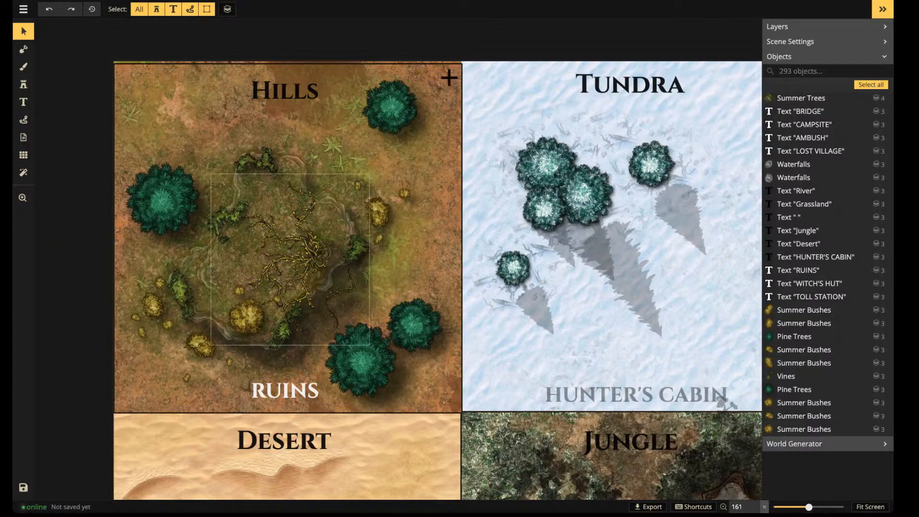
{"action": "scroll", "coordinate": [649, 92], "scroll_direction": "down", "scroll_amount": 4}
{"action": "left_click_drag", "start_coordinate": [648, 92], "coordinate": [487, 90]}
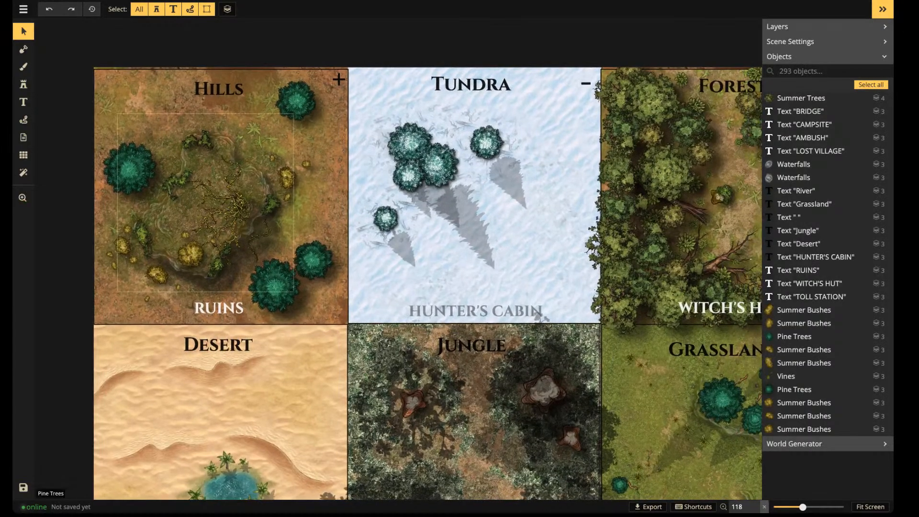
{"action": "scroll", "coordinate": [479, 196], "scroll_direction": "down", "scroll_amount": 5}
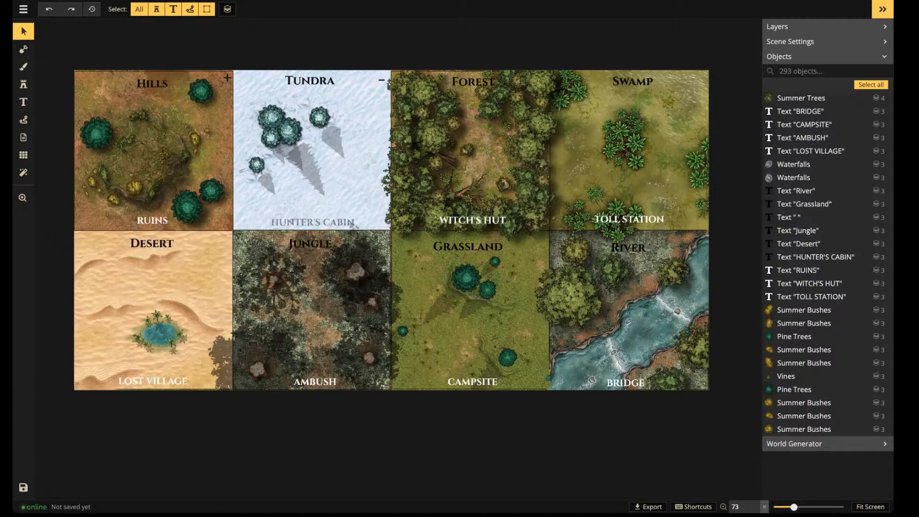
{"action": "scroll", "coordinate": [154, 158], "scroll_direction": "up", "scroll_amount": 5}
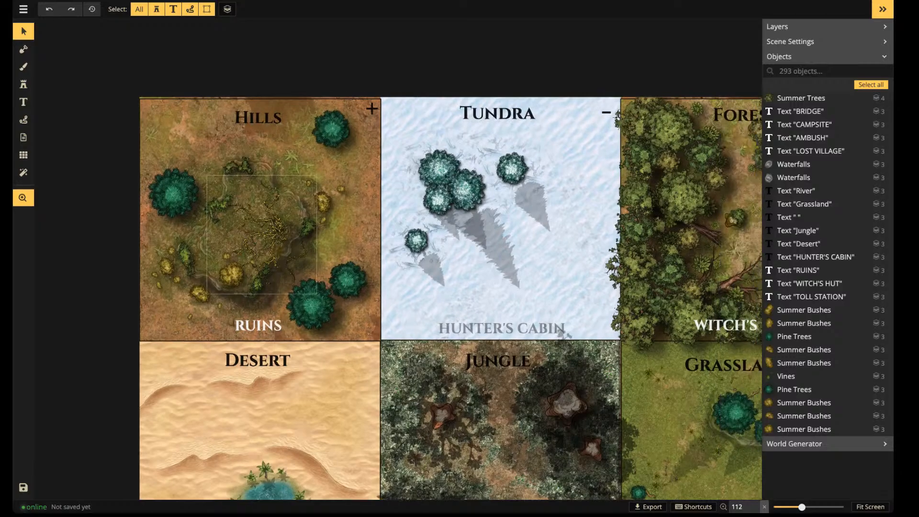
{"action": "scroll", "coordinate": [280, 208], "scroll_direction": "up", "scroll_amount": 4}
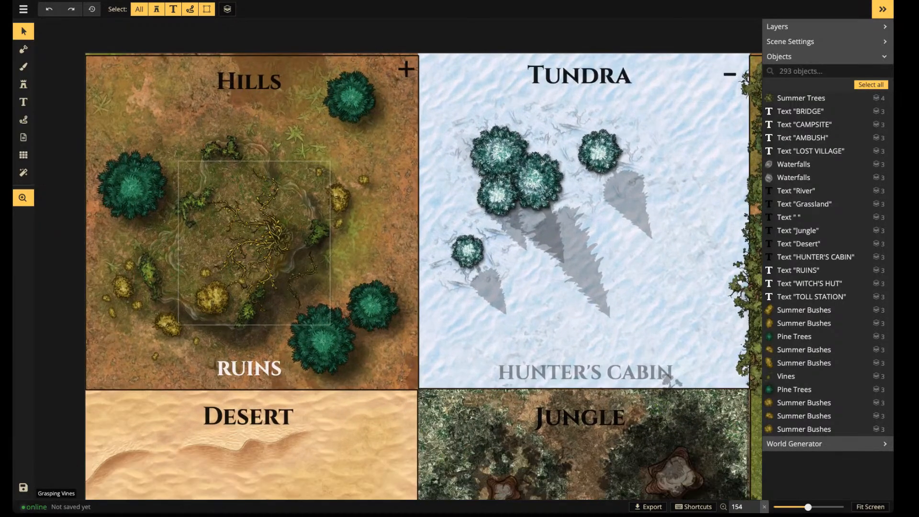
{"action": "left_click_drag", "start_coordinate": [280, 207], "coordinate": [401, 219]}
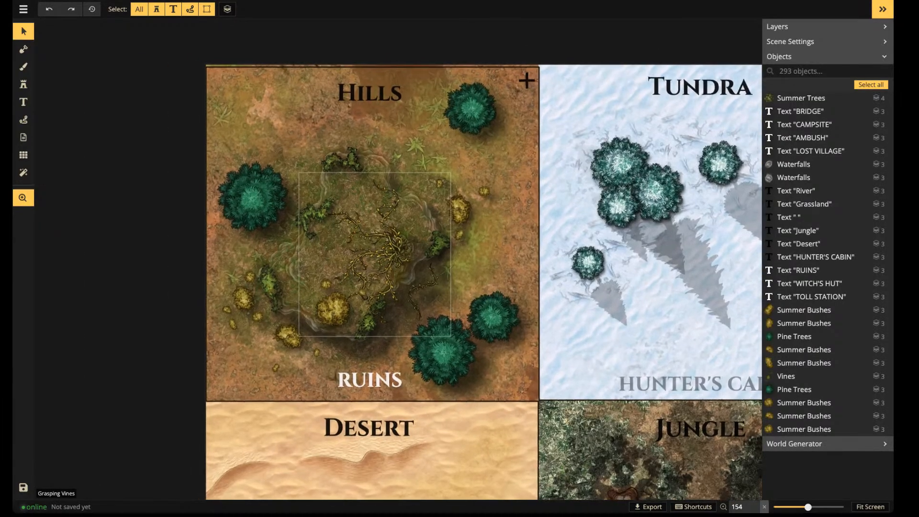
{"action": "scroll", "coordinate": [379, 214], "scroll_direction": "up", "scroll_amount": 2}
{"action": "scroll", "coordinate": [379, 214], "scroll_direction": "down", "scroll_amount": 5}
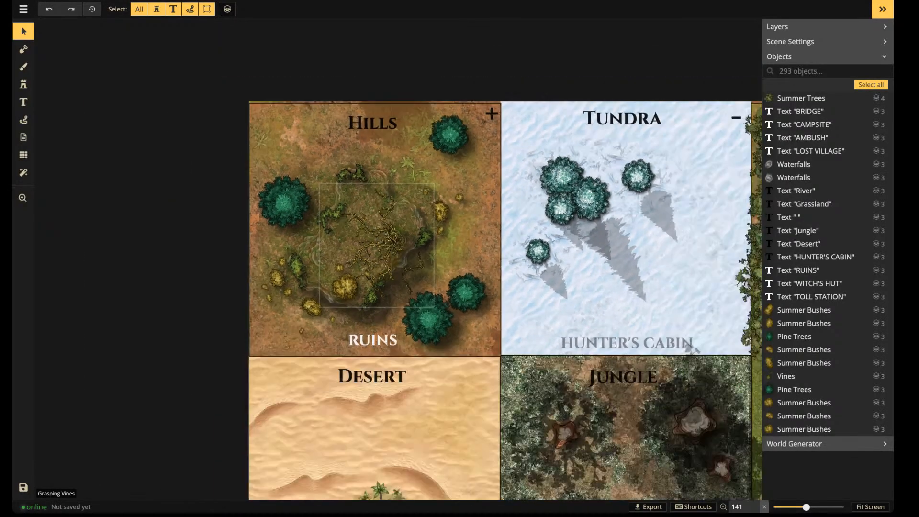
{"action": "scroll", "coordinate": [379, 214], "scroll_direction": "up", "scroll_amount": 5}
{"action": "scroll", "coordinate": [383, 214], "scroll_direction": "down", "scroll_amount": 3}
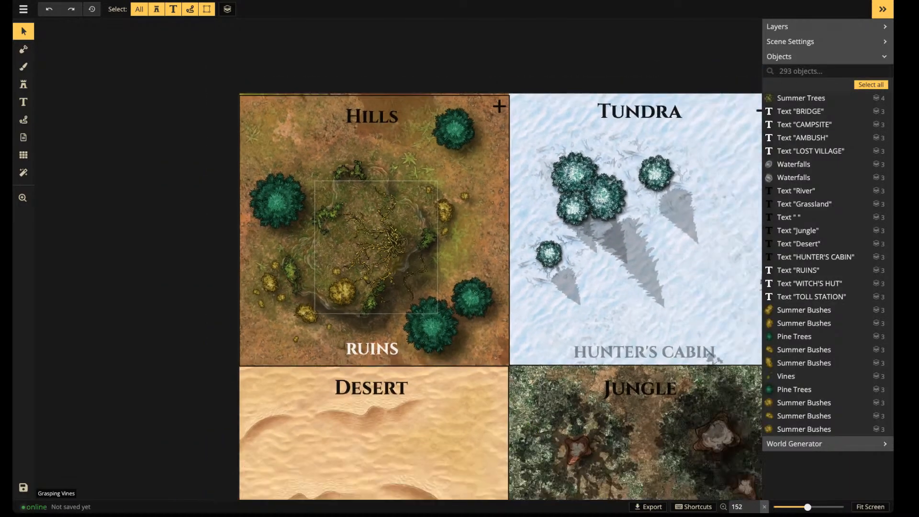
{"action": "scroll", "coordinate": [383, 215], "scroll_direction": "up", "scroll_amount": 3}
{"action": "scroll", "coordinate": [383, 214], "scroll_direction": "down", "scroll_amount": 2}
{"action": "scroll", "coordinate": [390, 235], "scroll_direction": "down", "scroll_amount": 2}
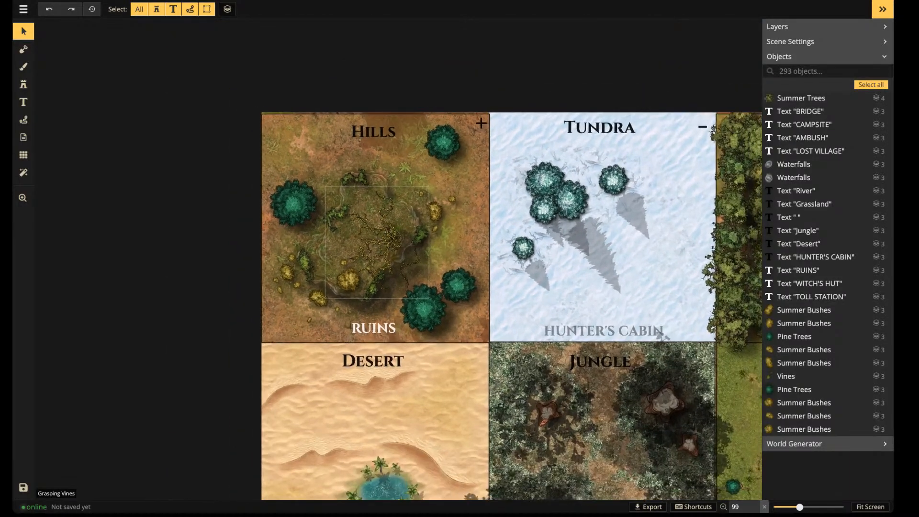
Delete the large grasping vines stamp from the middle of the plateau in the Hills tile
{"action": "scroll", "coordinate": [390, 234], "scroll_direction": "up", "scroll_amount": 4}
{"action": "key", "text": "space"}
{"action": "left_click_drag", "start_coordinate": [390, 235], "coordinate": [345, 240]}
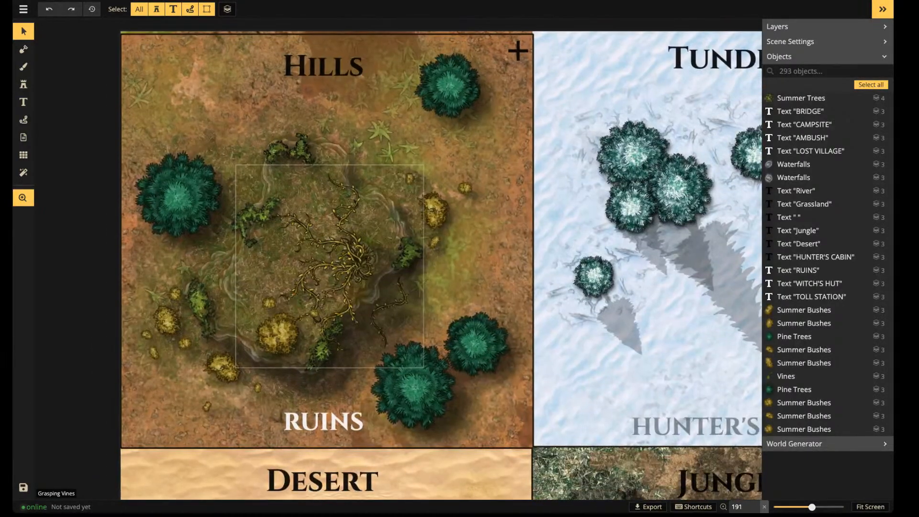
{"action": "scroll", "coordinate": [363, 213], "scroll_direction": "down", "scroll_amount": 2}
{"action": "key", "text": "space"}
{"action": "left_click_drag", "start_coordinate": [333, 197], "coordinate": [321, 216]}
{"action": "scroll", "coordinate": [374, 203], "scroll_direction": "down", "scroll_amount": 3}
{"action": "scroll", "coordinate": [375, 202], "scroll_direction": "up", "scroll_amount": 5}
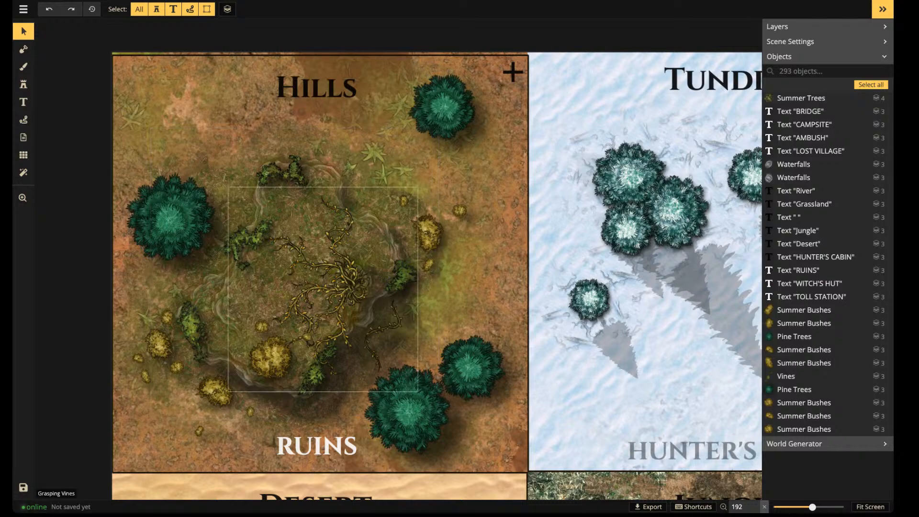
{"action": "left_click", "coordinate": [346, 284]}
{"action": "key", "text": "Delete"}
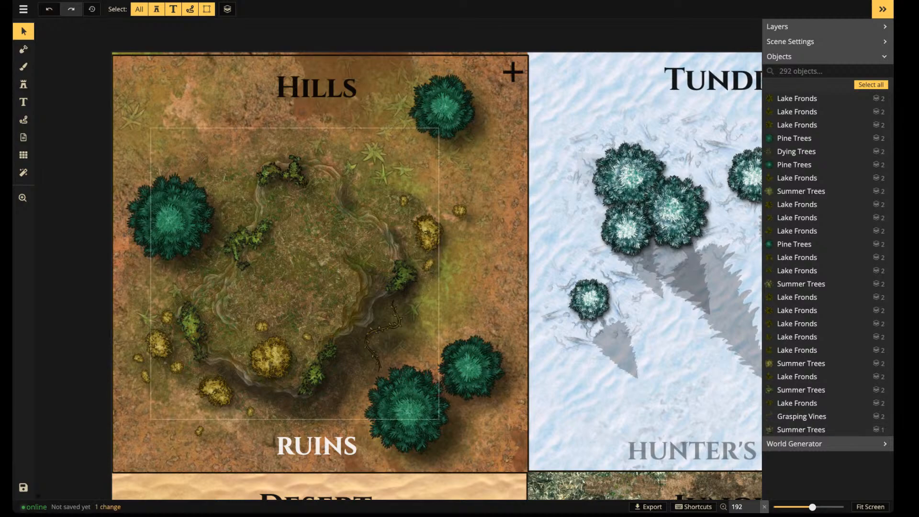
Nudge the vines at the Hills plateau's northwest edge slightly north and move the large yellow bush off the plateau to its east side
{"action": "scroll", "coordinate": [322, 273], "scroll_direction": "down", "scroll_amount": 2}
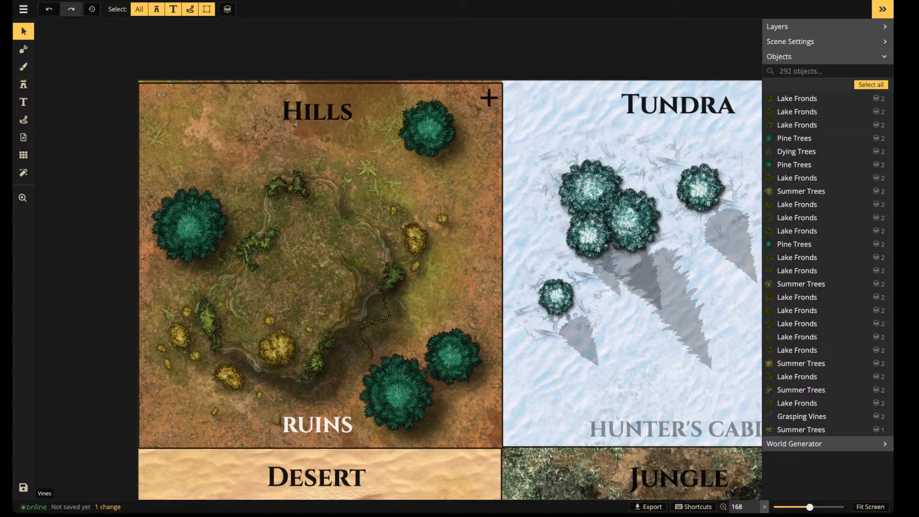
{"action": "left_click", "coordinate": [256, 245]}
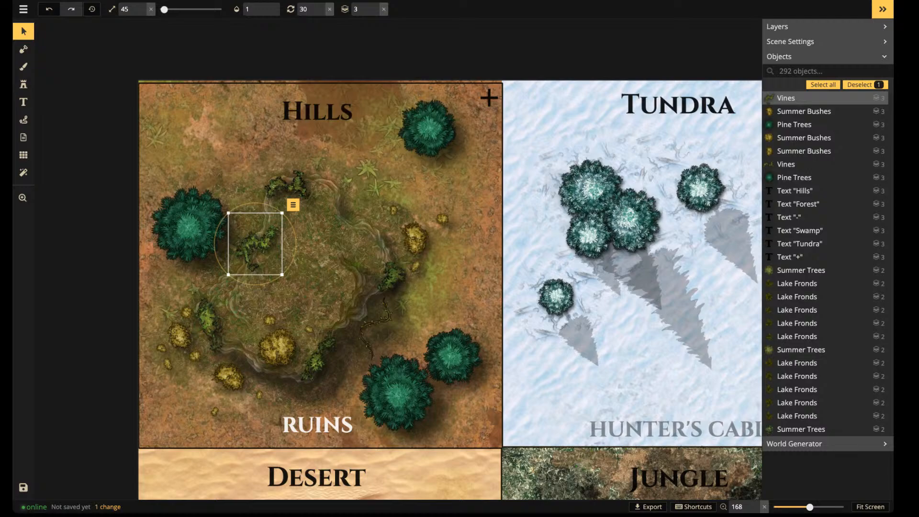
{"action": "left_click_drag", "start_coordinate": [255, 244], "coordinate": [256, 234]}
{"action": "left_click_drag", "start_coordinate": [277, 347], "coordinate": [447, 287]}
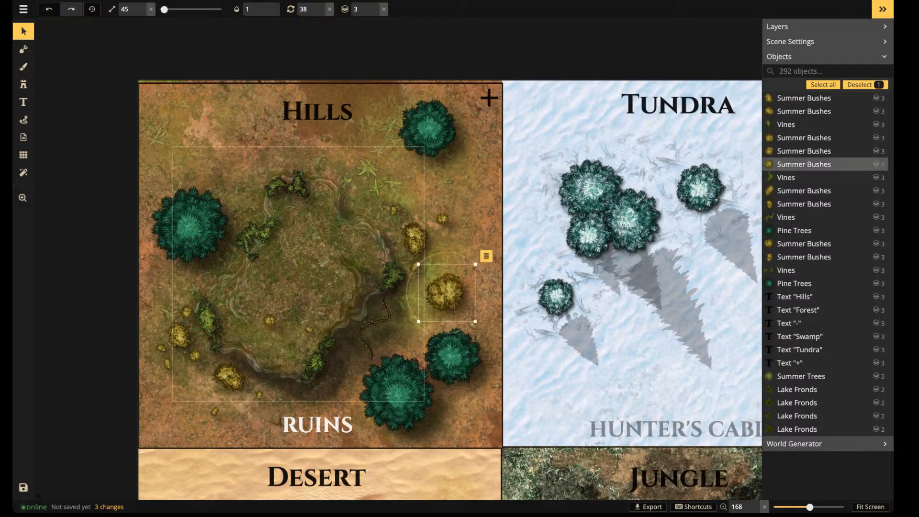
Move two small yellow bushes off the Hills plateau, one just to its west and one beneath the northeast pine tree
{"action": "left_click", "coordinate": [197, 293]}
{"action": "left_click_drag", "start_coordinate": [197, 292], "coordinate": [187, 288]}
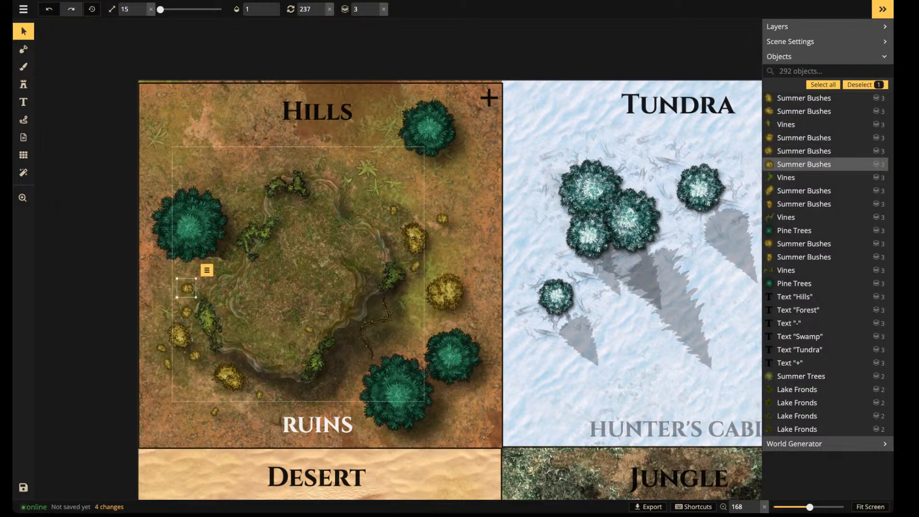
{"action": "left_click_drag", "start_coordinate": [309, 330], "coordinate": [428, 166]}
Limit the stamp catalog to Fantasy Battlemaps 2.0, search for "summon" and choose the Broken Red Summoning Circle stamp
{"action": "scroll", "coordinate": [302, 259], "scroll_direction": "up", "scroll_amount": 5}
{"action": "left_click_drag", "start_coordinate": [302, 258], "coordinate": [355, 219]}
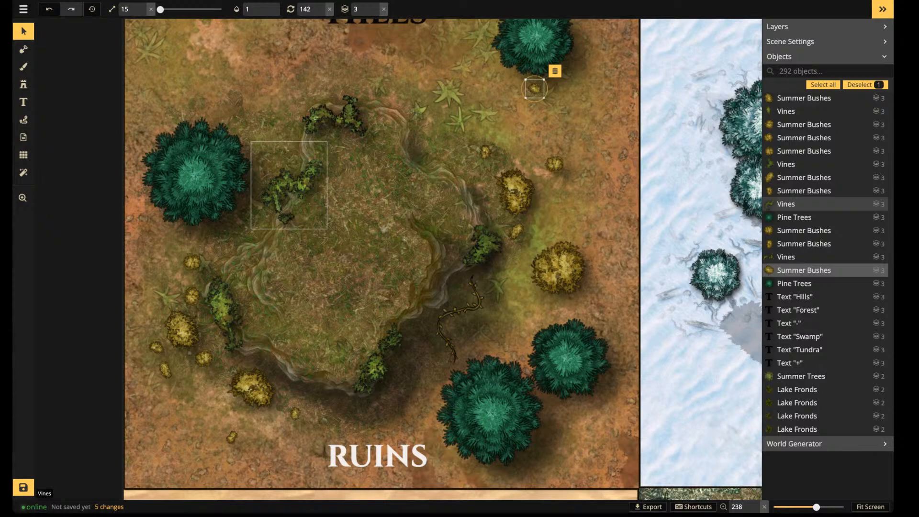
{"action": "key", "text": "s"}
{"action": "key", "text": "c"}
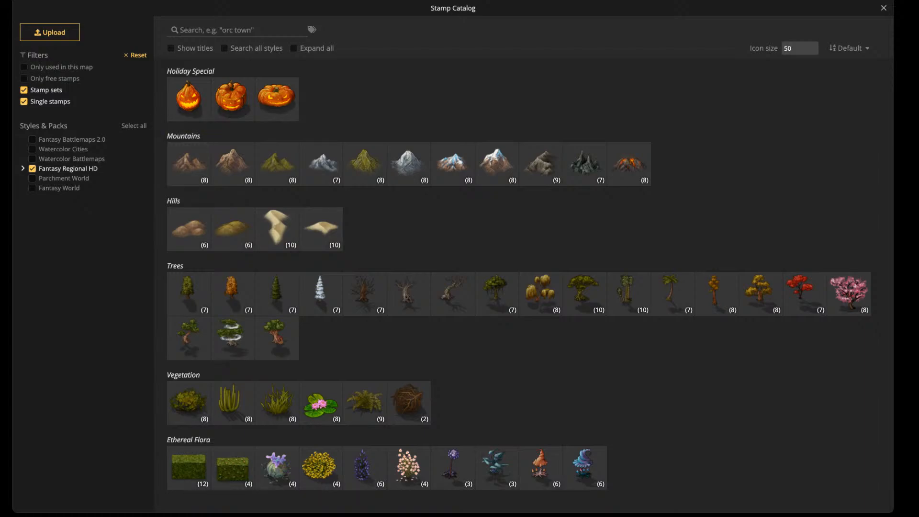
{"action": "left_click", "coordinate": [32, 169]}
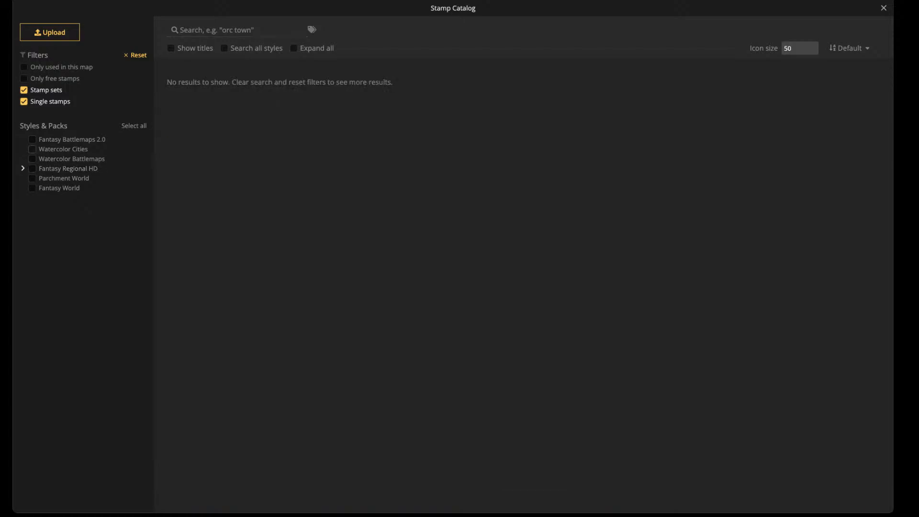
{"action": "left_click", "coordinate": [134, 126]}
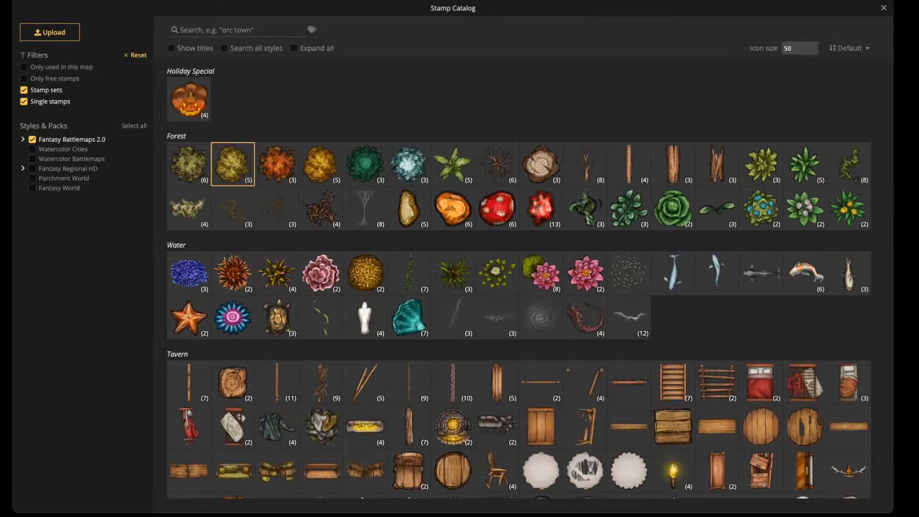
{"action": "type", "text": "summon"}
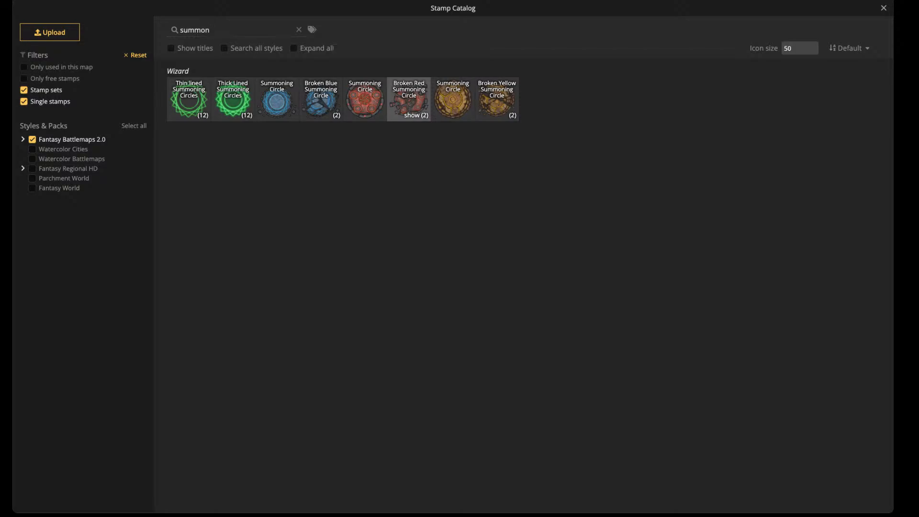
{"action": "left_click", "coordinate": [409, 98]}
Place the broken red summoning circle in the centre of the Hills plateau at size 25 and rotation 330
{"action": "scroll", "coordinate": [313, 320], "scroll_direction": "up", "scroll_amount": 1}
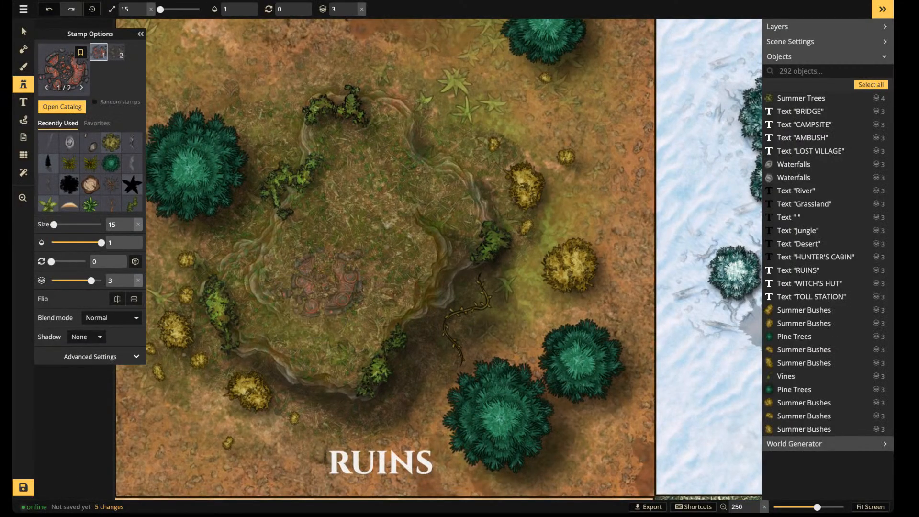
{"action": "scroll", "coordinate": [327, 275], "scroll_direction": "up", "scroll_amount": 4}
{"action": "scroll", "coordinate": [327, 275], "scroll_direction": "up", "scroll_amount": 2}
{"action": "scroll", "coordinate": [326, 274], "scroll_direction": "down", "scroll_amount": 4}
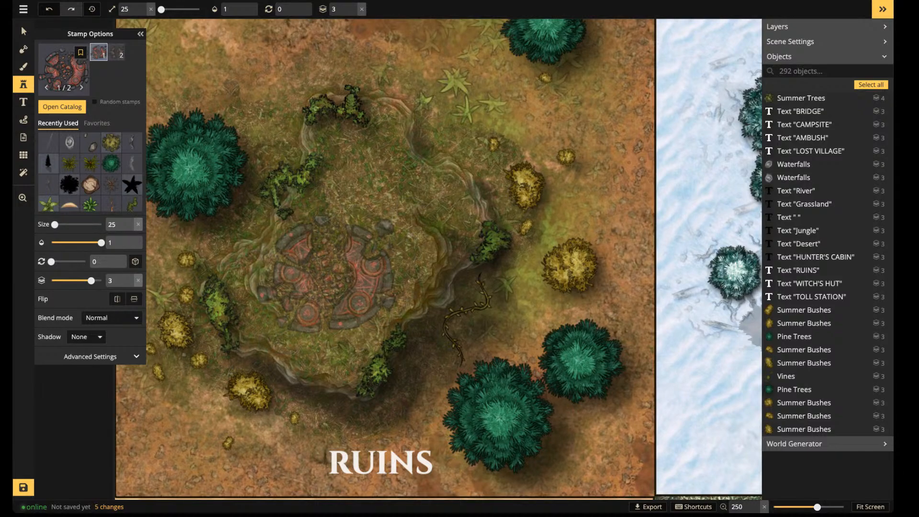
{"action": "scroll", "coordinate": [326, 275], "scroll_direction": "down", "scroll_amount": 2}
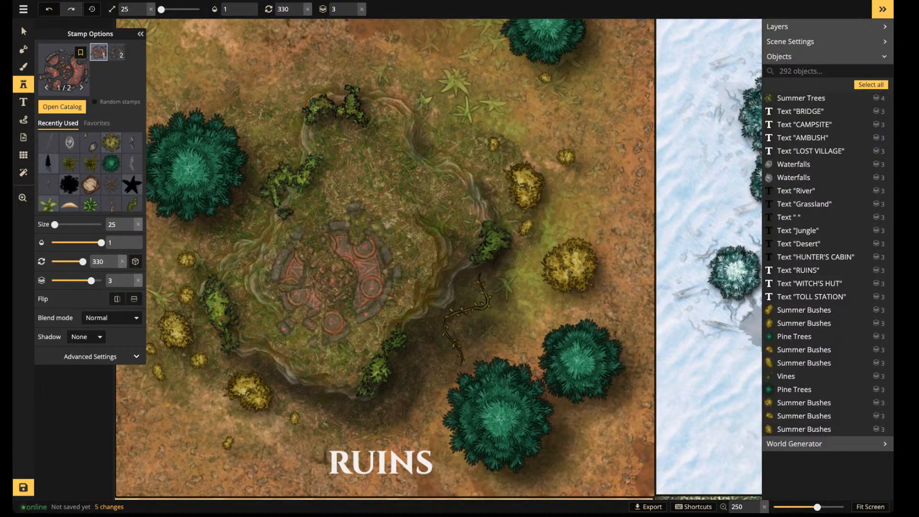
{"action": "left_click", "coordinate": [341, 263]}
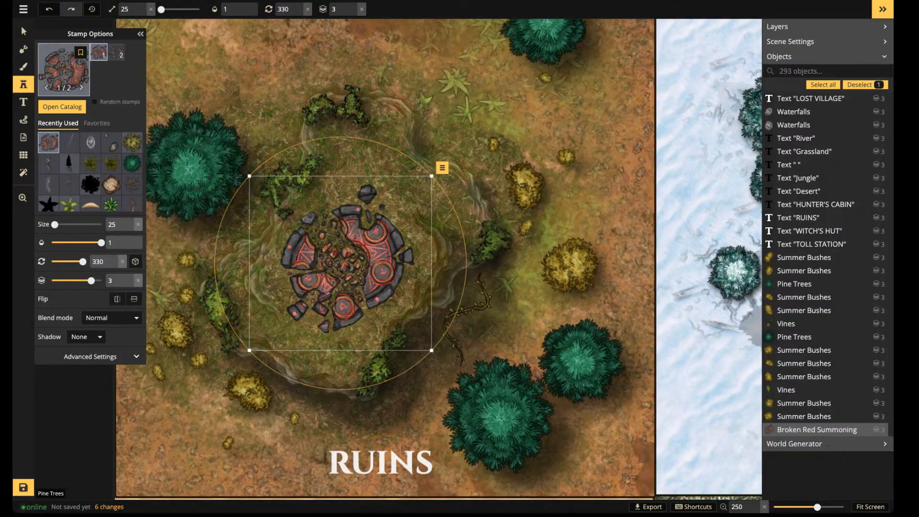
Recolour the broken summoning circle with a hue of 304 and nudge it slightly north on the plateau
{"action": "left_click", "coordinate": [24, 31]}
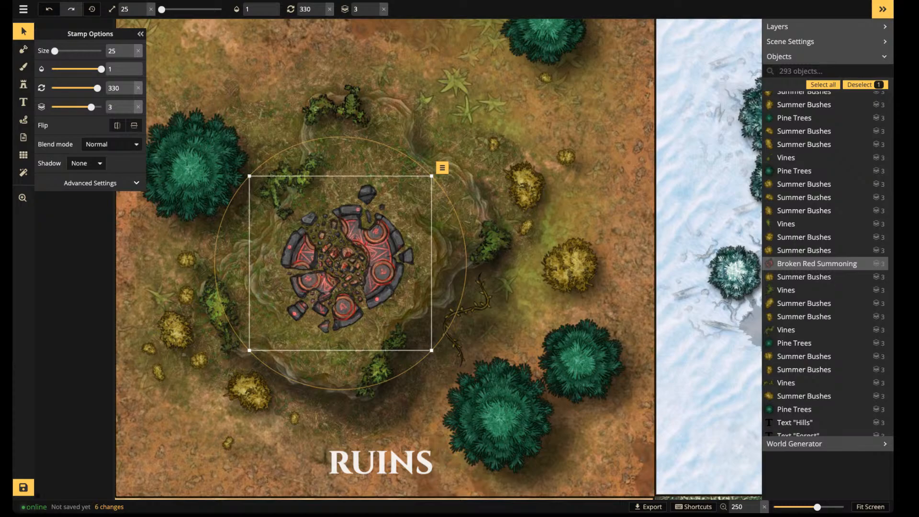
{"action": "scroll", "coordinate": [322, 268], "scroll_direction": "up", "scroll_amount": 4}
{"action": "scroll", "coordinate": [322, 268], "scroll_direction": "down", "scroll_amount": 3}
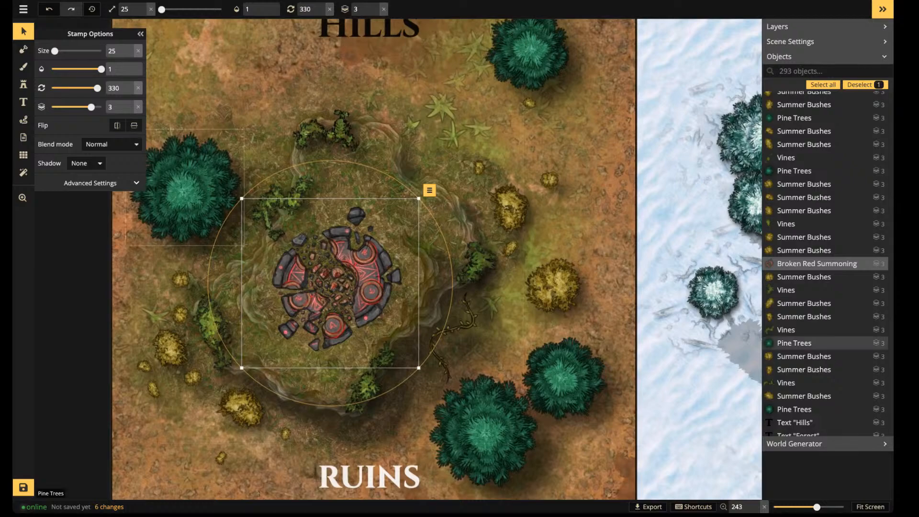
{"action": "left_click", "coordinate": [136, 183]}
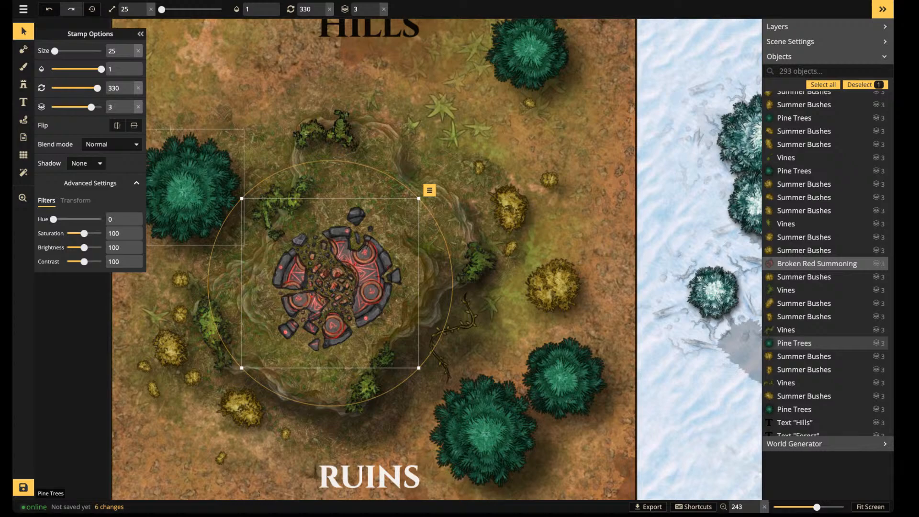
{"action": "left_click_drag", "start_coordinate": [53, 219], "coordinate": [94, 220]}
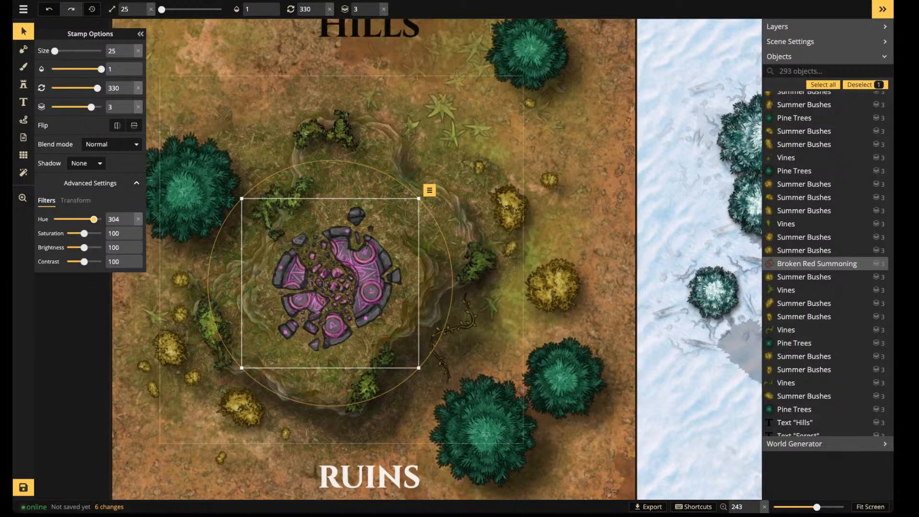
{"action": "scroll", "coordinate": [589, 32], "scroll_direction": "down", "scroll_amount": 1}
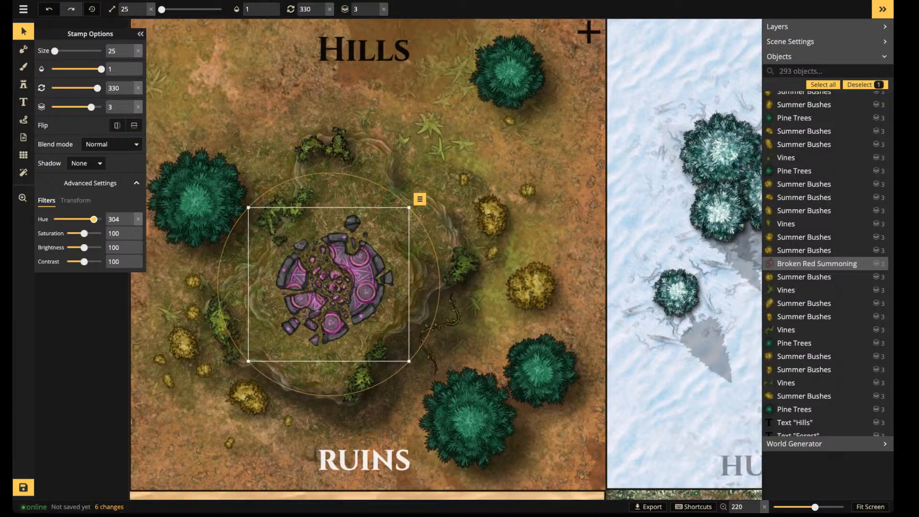
{"action": "left_click", "coordinate": [328, 285]}
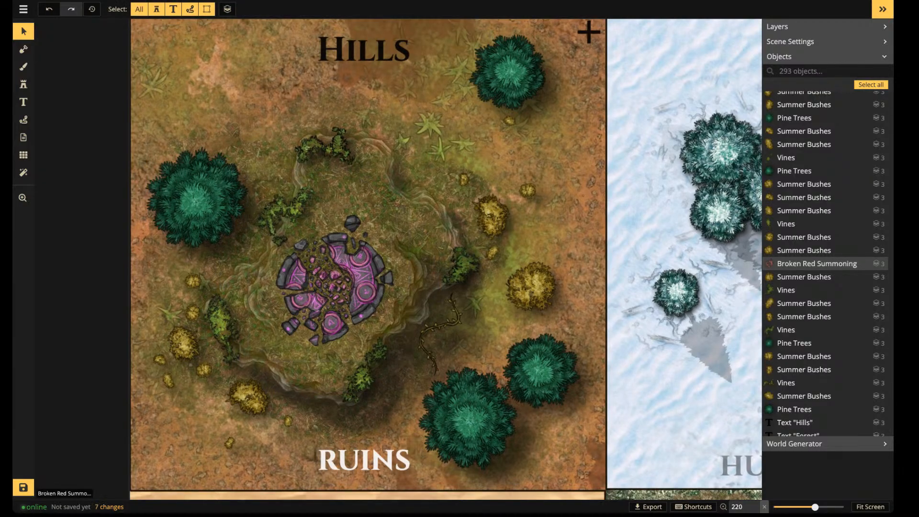
{"action": "mouse_move", "coordinate": [329, 284]}
{"action": "left_mouse_down"}
{"action": "mouse_move", "coordinate": [321, 292]}
{"action": "mouse_move", "coordinate": [329, 281]}
{"action": "left_mouse_up"}
{"action": "scroll", "coordinate": [589, 32], "scroll_direction": "up", "scroll_amount": 4}
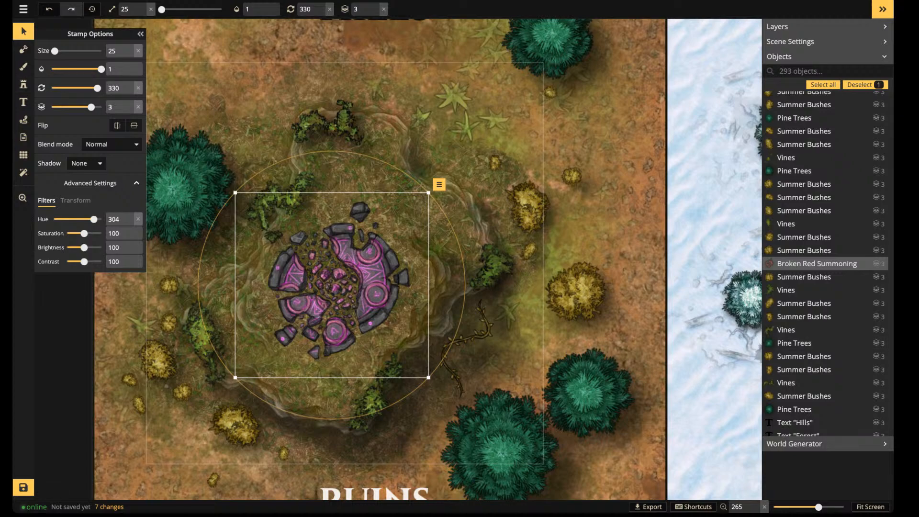
Open the texture catalog for the Brush tool and limit it to Fantasy Battlemaps 2.0 instead of Fantasy Regional HD
{"action": "key", "text": "b"}
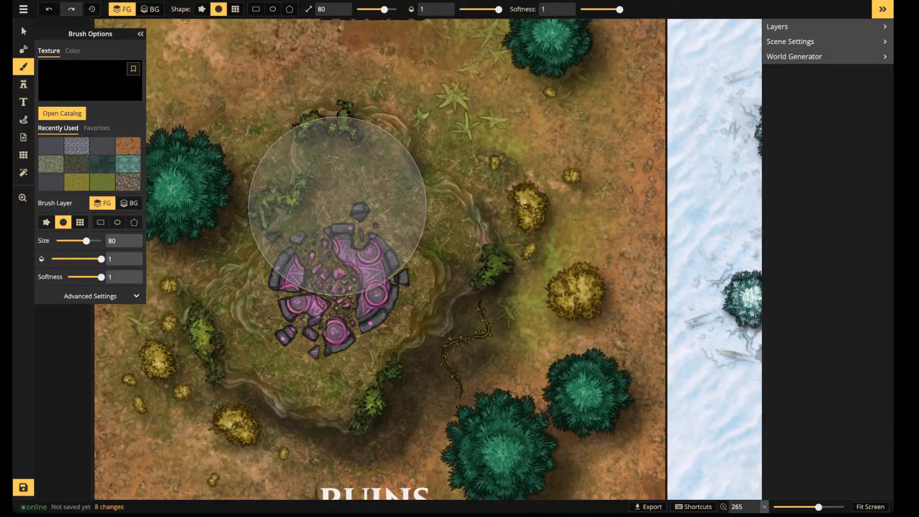
{"action": "key", "text": "c"}
{"action": "scroll", "coordinate": [479, 283], "scroll_direction": "down", "scroll_amount": 5}
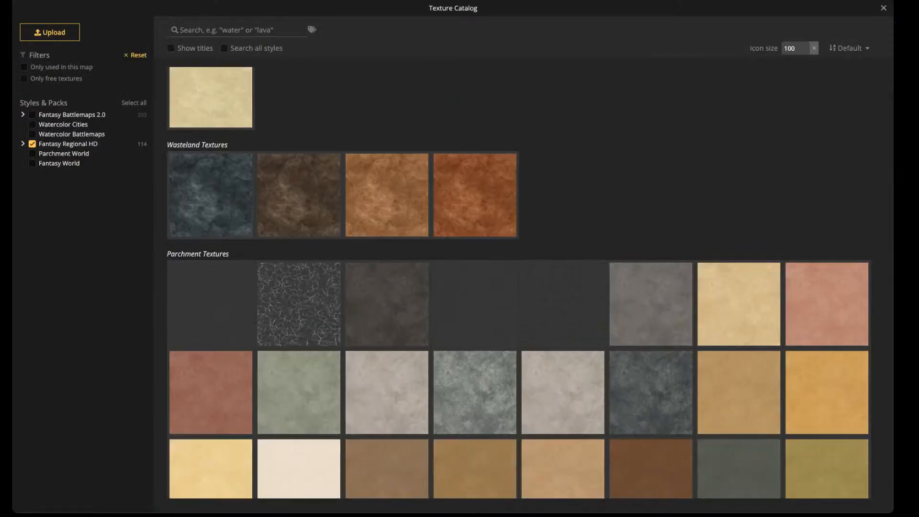
{"action": "left_click", "coordinate": [32, 143]}
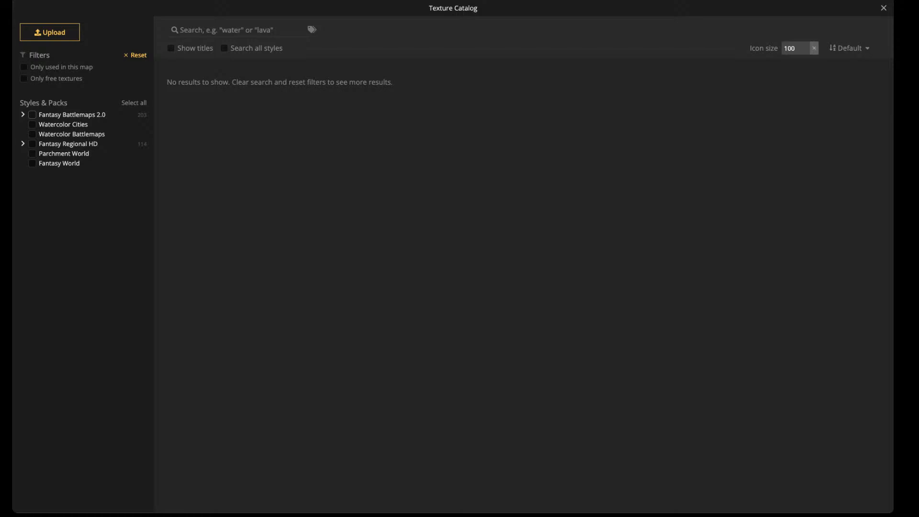
{"action": "left_click", "coordinate": [32, 114]}
{"action": "left_click", "coordinate": [234, 29]}
{"action": "type", "text": "c"}
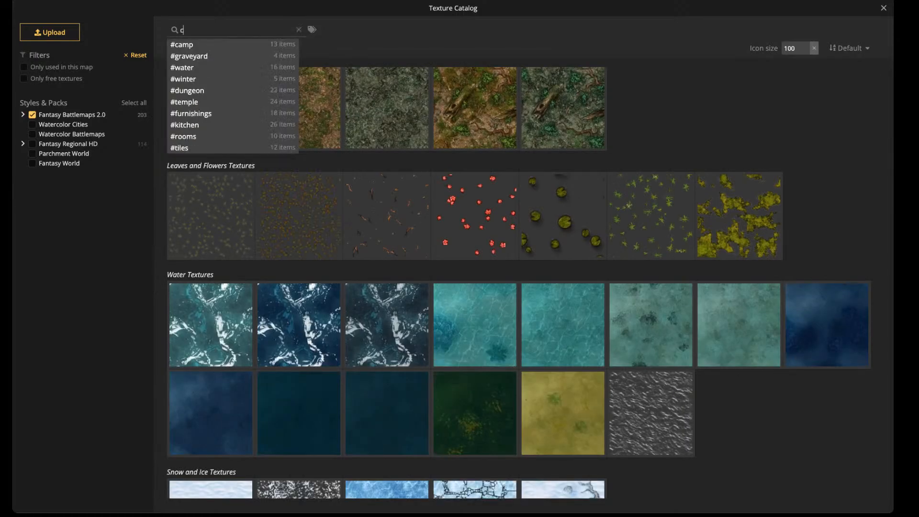
{"action": "type", "text": "obb"}
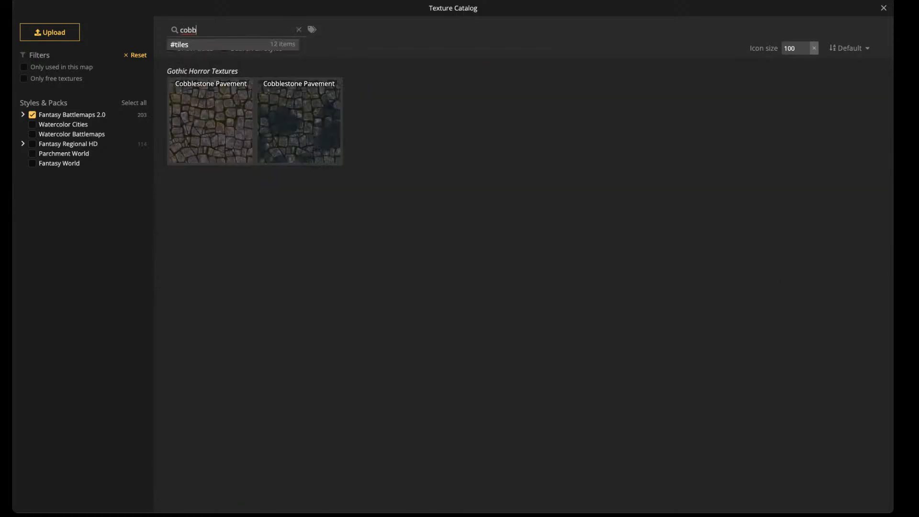
{"action": "left_click", "coordinate": [299, 29]}
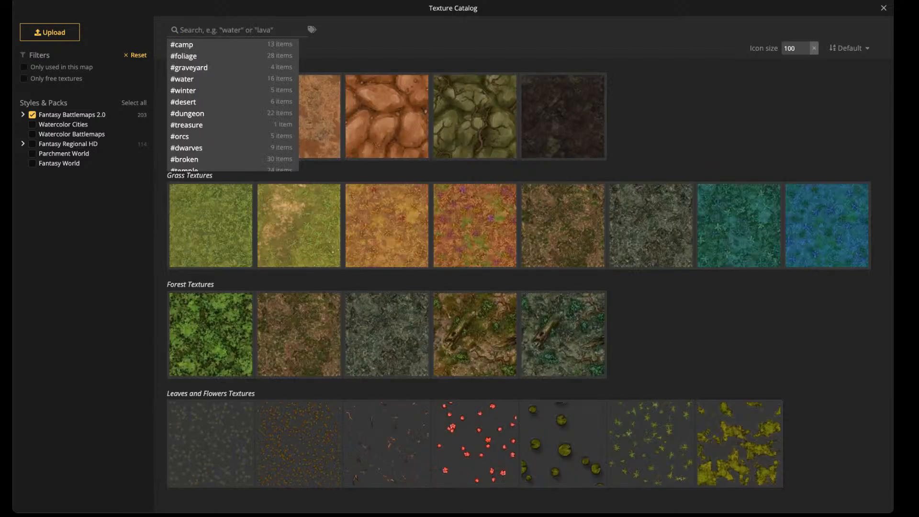
Choose the Mossy Rocks texture from the Dungeon Textures as the brush texture
{"action": "scroll", "coordinate": [520, 283], "scroll_direction": "down", "scroll_amount": 12}
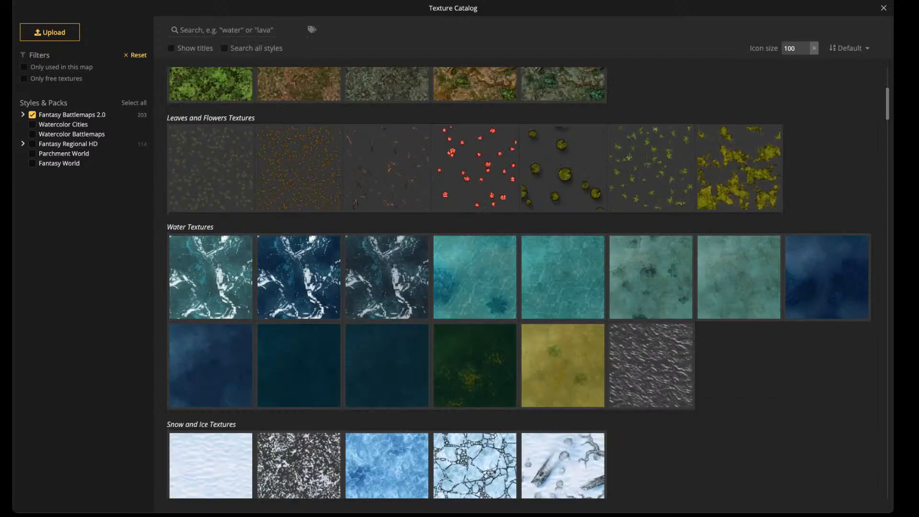
{"action": "scroll", "coordinate": [299, 364], "scroll_direction": "down", "scroll_amount": 3}
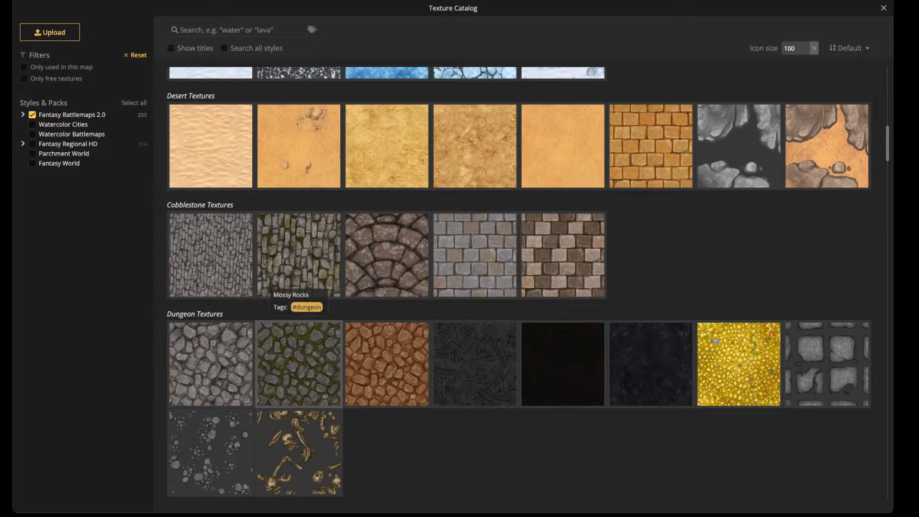
{"action": "left_click", "coordinate": [298, 354]}
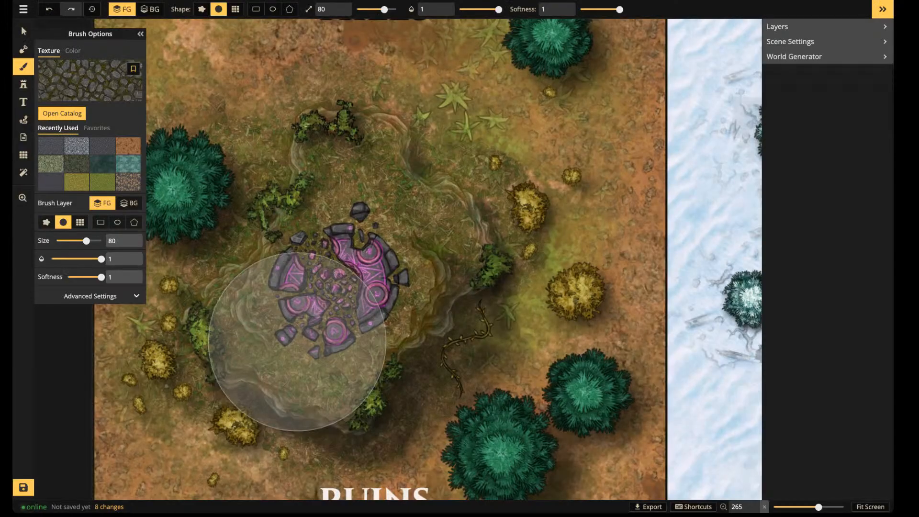
Scale the Mossy Rocks brush texture down to a placement size of 18.33
{"action": "left_click", "coordinate": [136, 295]}
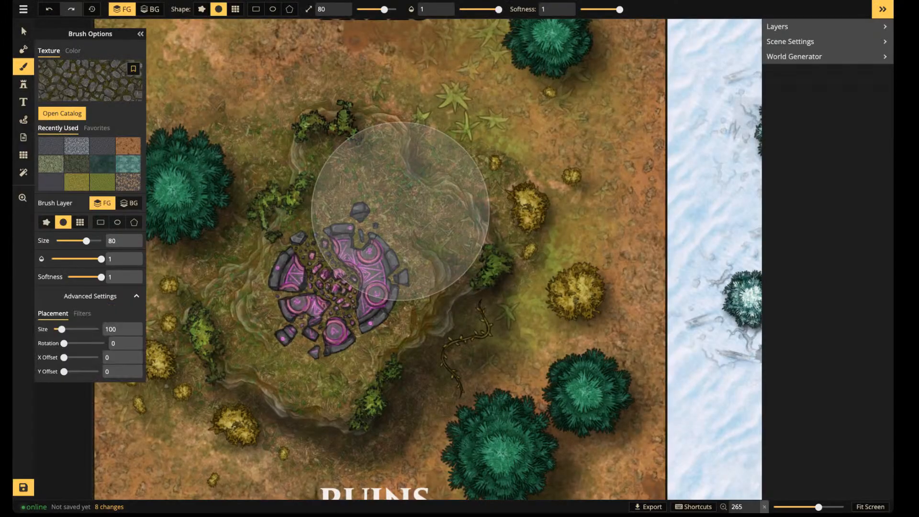
{"action": "left_click_drag", "start_coordinate": [61, 329], "coordinate": [56, 329]}
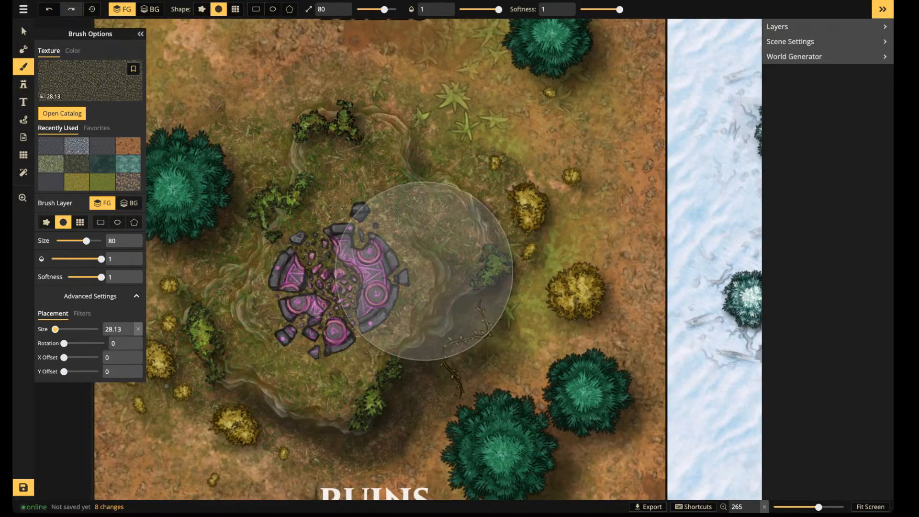
{"action": "left_click_drag", "start_coordinate": [55, 329], "coordinate": [54, 329]}
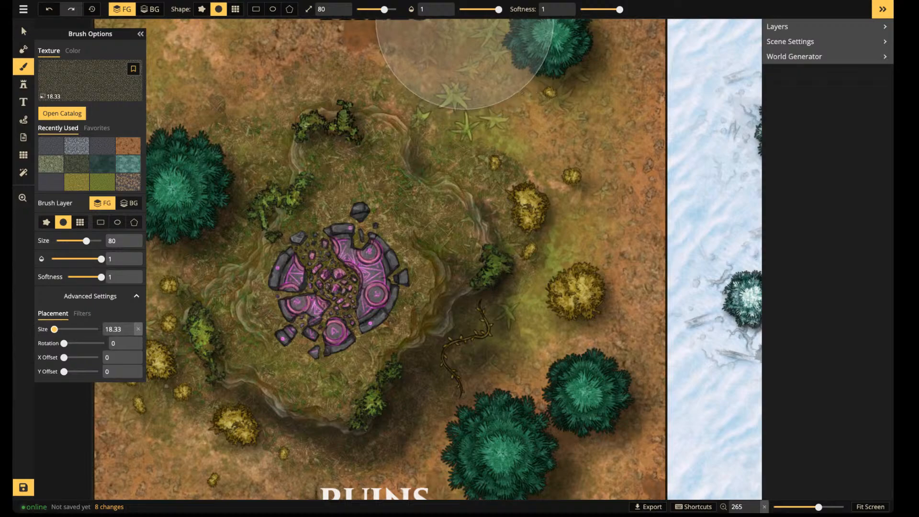
Give the brush the rough shape with opacity 0.22, roughness 3 and size 12, painting on the foreground layer
{"action": "left_click_drag", "start_coordinate": [499, 9], "coordinate": [471, 9]}
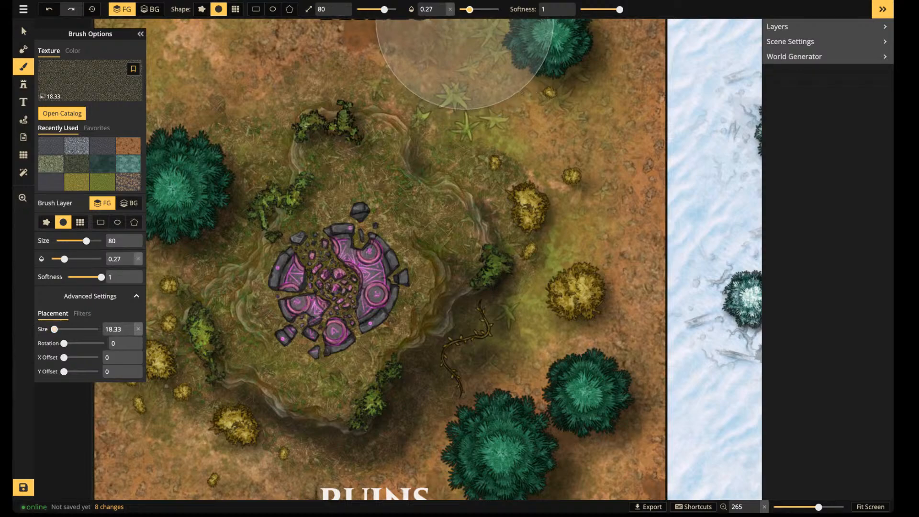
{"action": "left_click", "coordinate": [201, 9]}
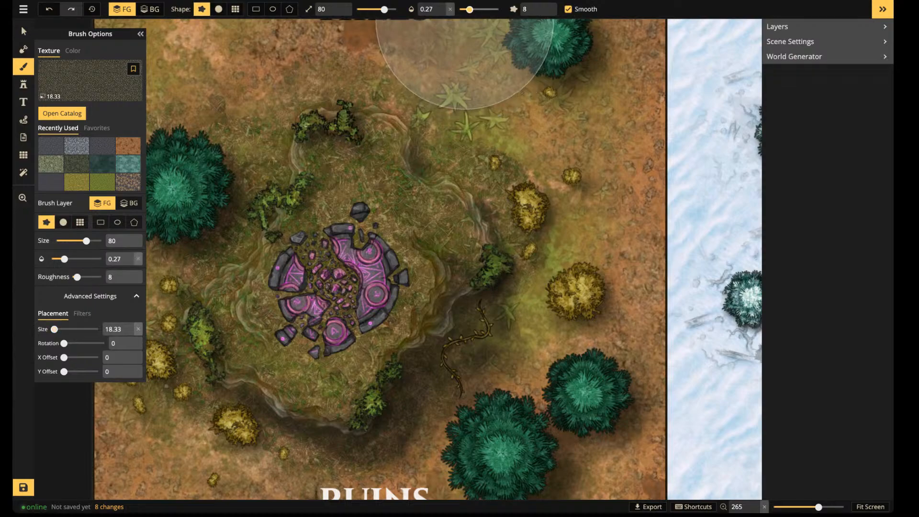
{"action": "left_click_drag", "start_coordinate": [468, 9], "coordinate": [466, 9]}
{"action": "left_click", "coordinate": [544, 13]}
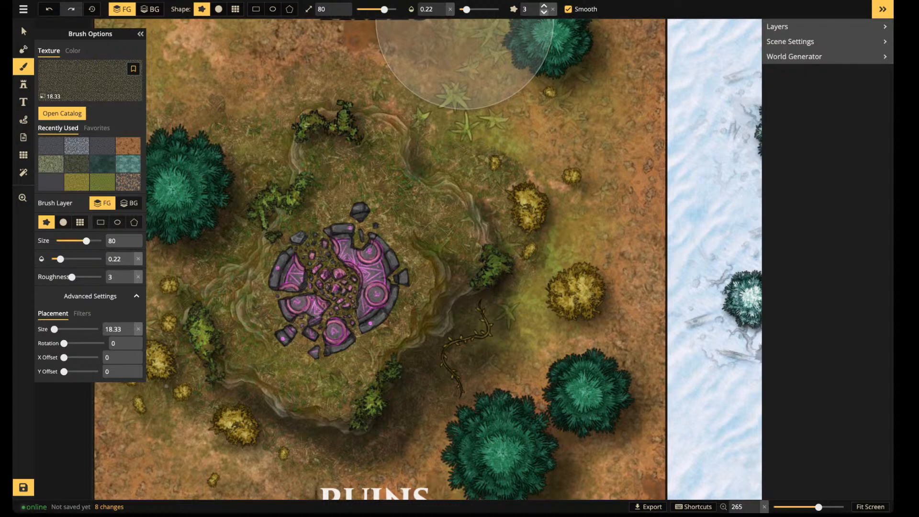
{"action": "mouse_move", "coordinate": [465, 20]}
{"action": "left_mouse_down"}
{"action": "mouse_move", "coordinate": [558, 43]}
{"action": "mouse_move", "coordinate": [569, 20]}
{"action": "left_mouse_up"}
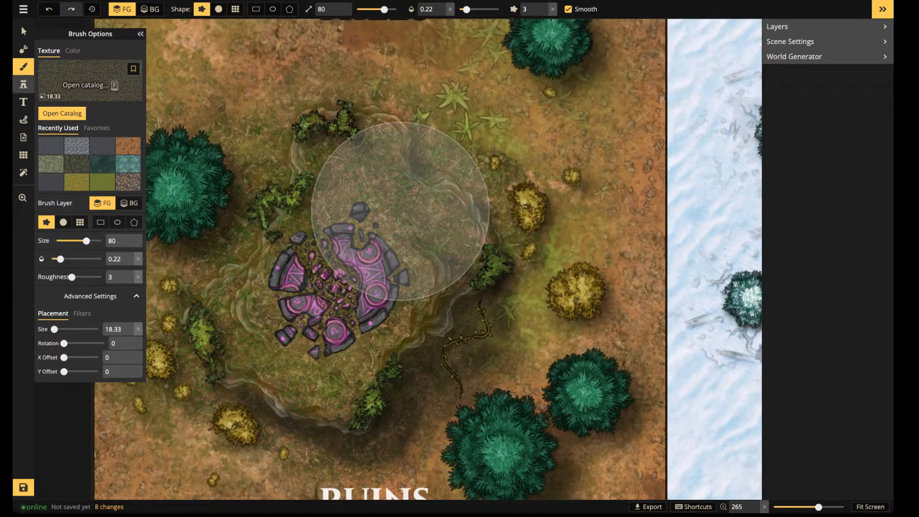
{"action": "left_click", "coordinate": [364, 9]}
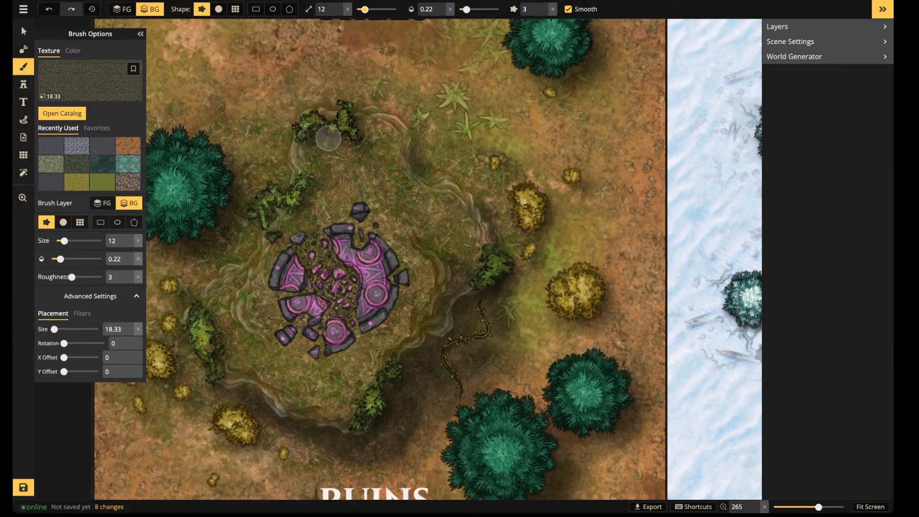
{"action": "key", "text": "f"}
{"action": "key", "text": "f"}
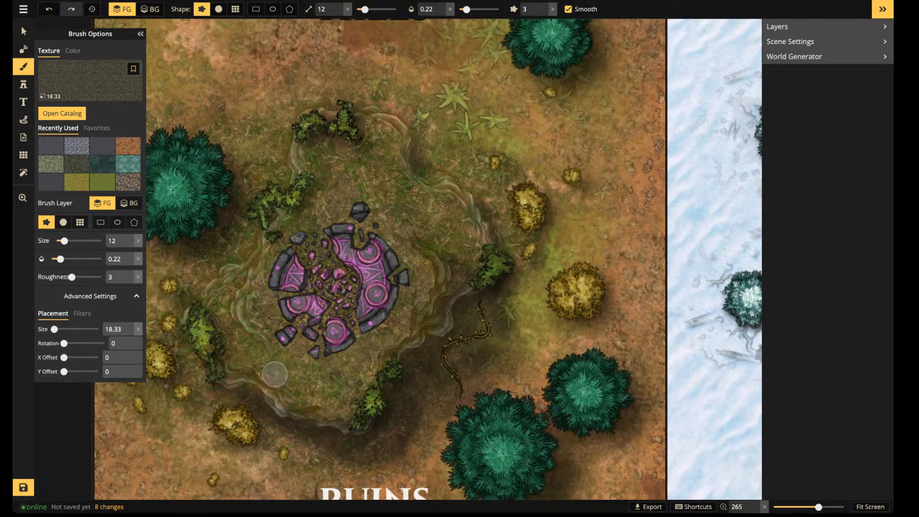
Paint Mossy Rocks paving over the plateau around the broken summoning circle, raising the brush opacity to 0.36
{"action": "left_click", "coordinate": [295, 332]}
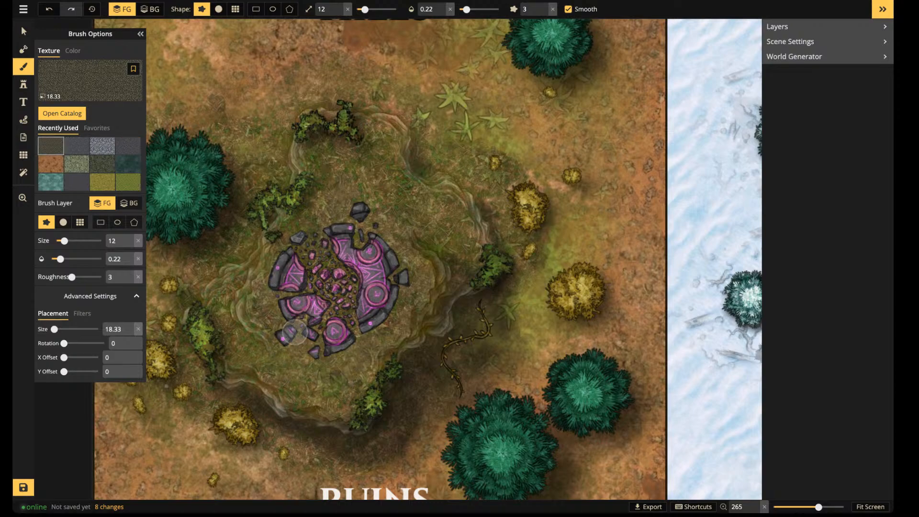
{"action": "scroll", "coordinate": [295, 332], "scroll_direction": "up", "scroll_amount": 8}
{"action": "scroll", "coordinate": [295, 332], "scroll_direction": "down", "scroll_amount": 1}
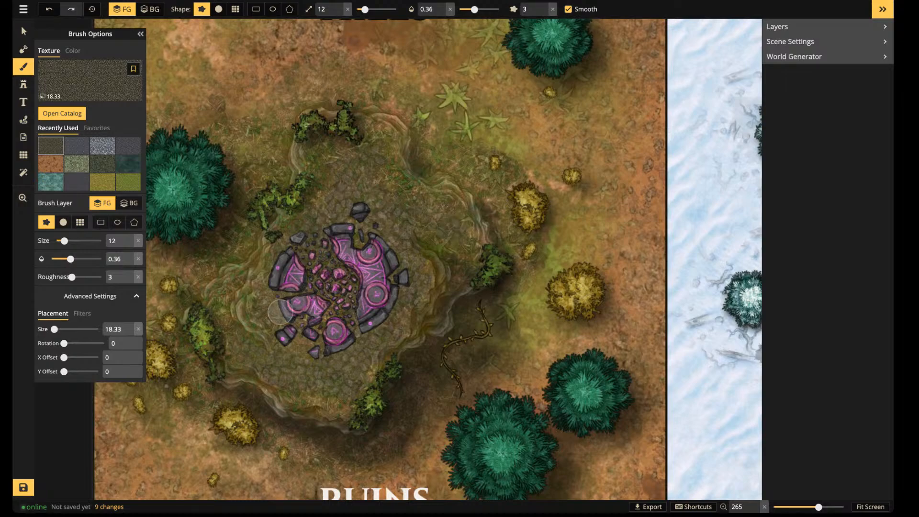
{"action": "mouse_move", "coordinate": [380, 148]}
{"action": "left_mouse_down"}
{"action": "mouse_move", "coordinate": [326, 154]}
{"action": "mouse_move", "coordinate": [384, 198]}
{"action": "mouse_move", "coordinate": [326, 228]}
{"action": "left_mouse_up"}
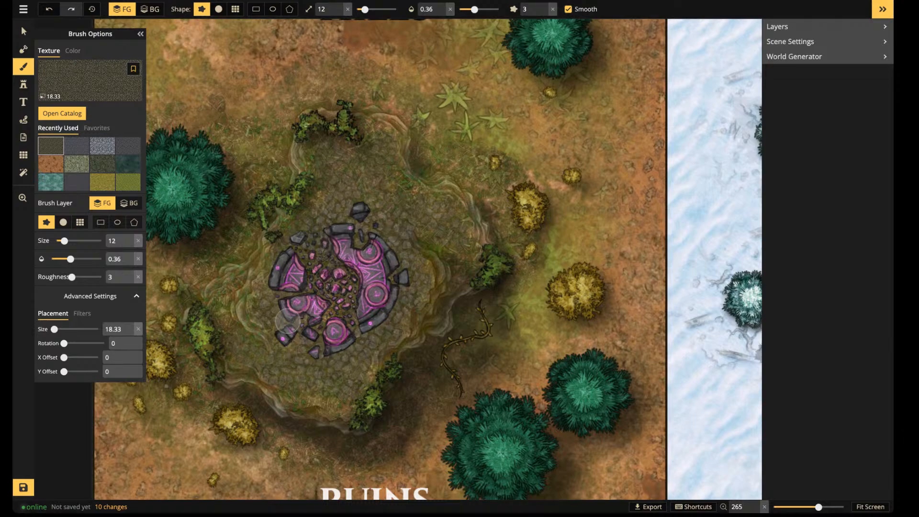
{"action": "mouse_move", "coordinate": [355, 227]}
{"action": "left_mouse_down"}
{"action": "mouse_move", "coordinate": [417, 274]}
{"action": "mouse_move", "coordinate": [376, 289]}
{"action": "left_mouse_up"}
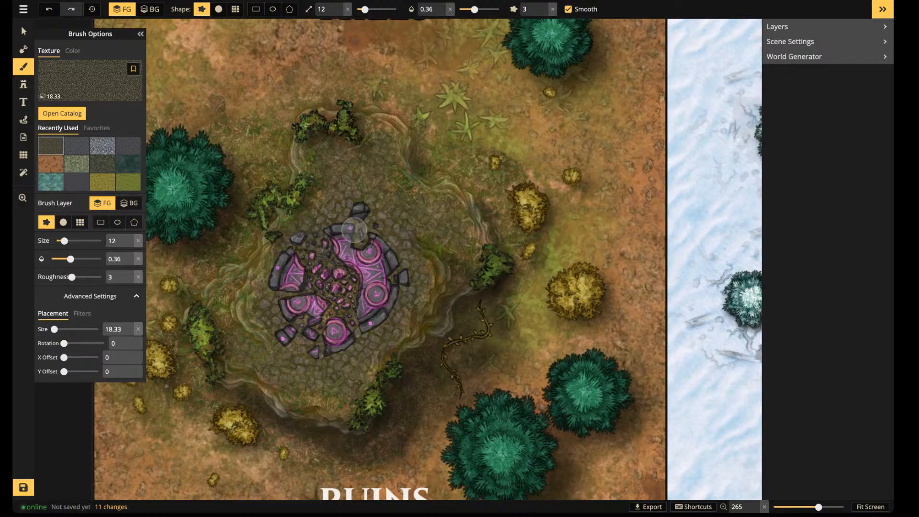
{"action": "mouse_move", "coordinate": [367, 333]}
{"action": "left_mouse_down"}
{"action": "mouse_move", "coordinate": [311, 352]}
{"action": "mouse_move", "coordinate": [368, 216]}
{"action": "left_mouse_up"}
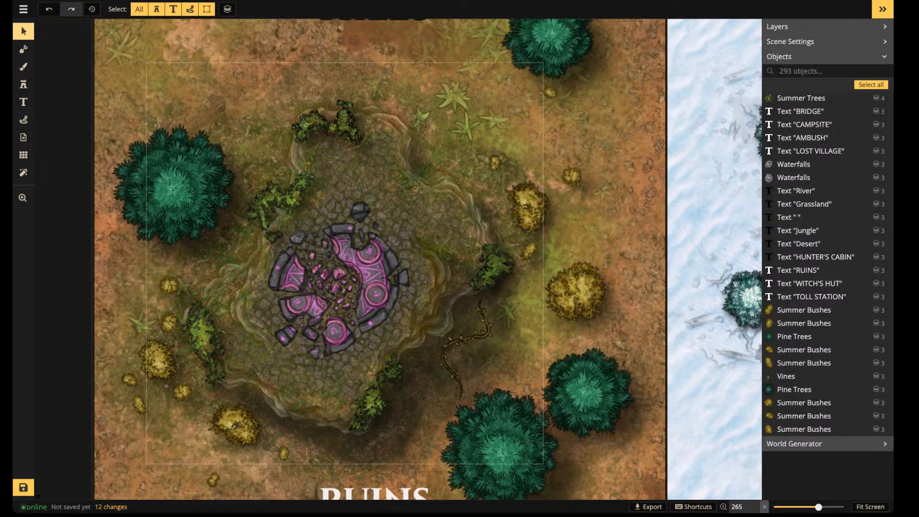
Find the broken summoning circle by searching the objects for "summon", and set its brightness to 85 and contrast to 82
{"action": "left_click", "coordinate": [433, 292]}
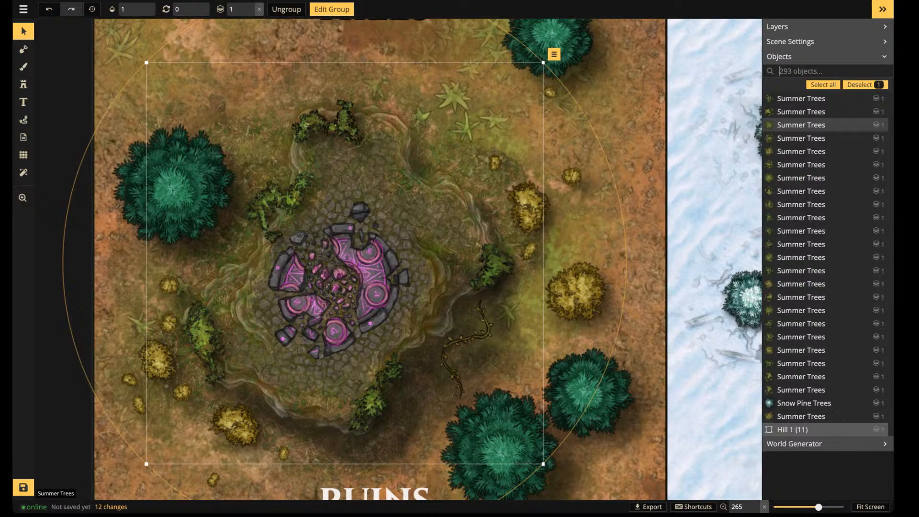
{"action": "type", "text": "summ"}
{"action": "scroll", "coordinate": [827, 295], "scroll_direction": "down", "scroll_amount": 10}
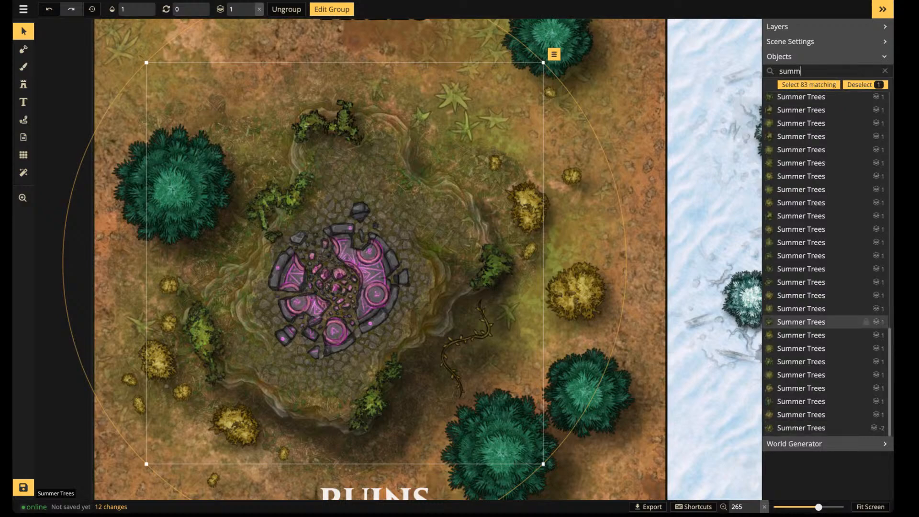
{"action": "scroll", "coordinate": [813, 376], "scroll_direction": "up", "scroll_amount": 10}
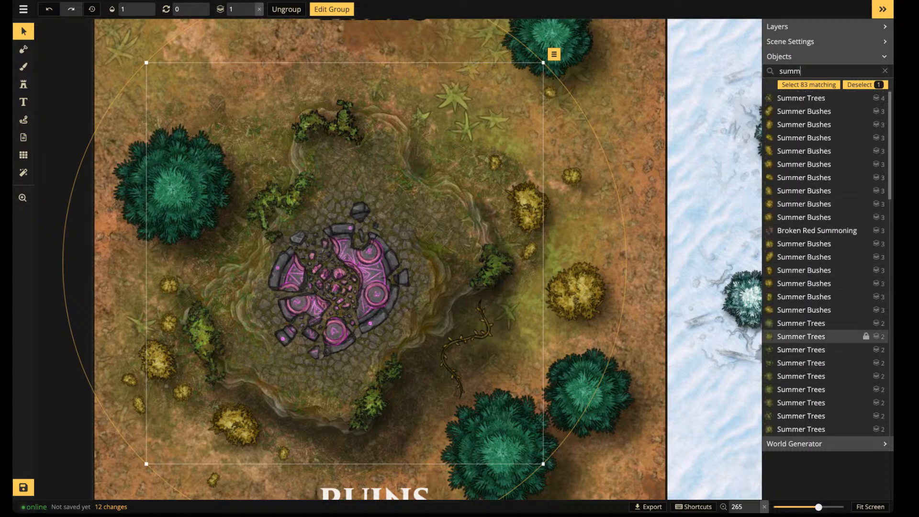
{"action": "type", "text": "on"}
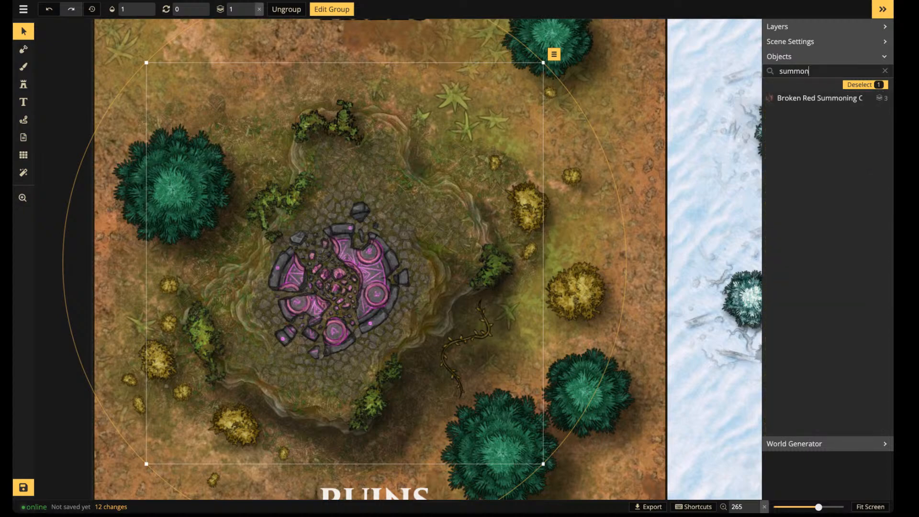
{"action": "left_click", "coordinate": [820, 97]}
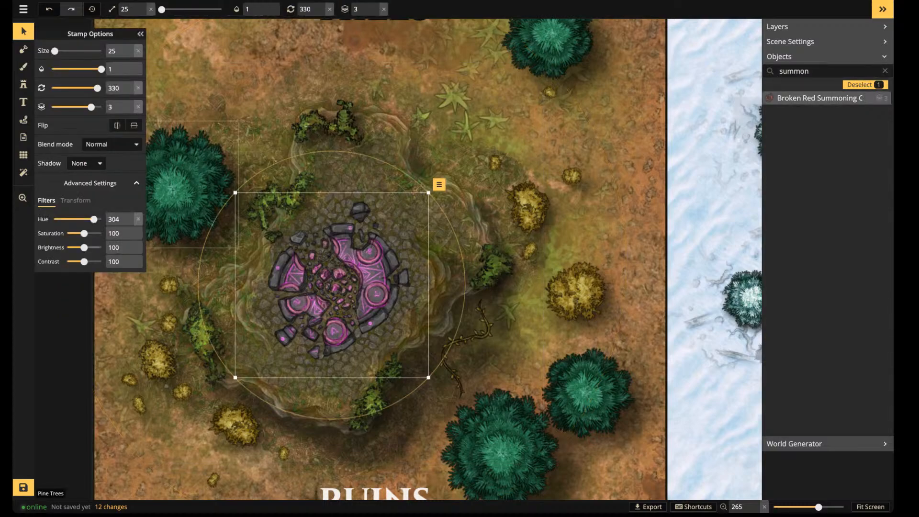
{"action": "left_click_drag", "start_coordinate": [85, 262], "coordinate": [81, 247]}
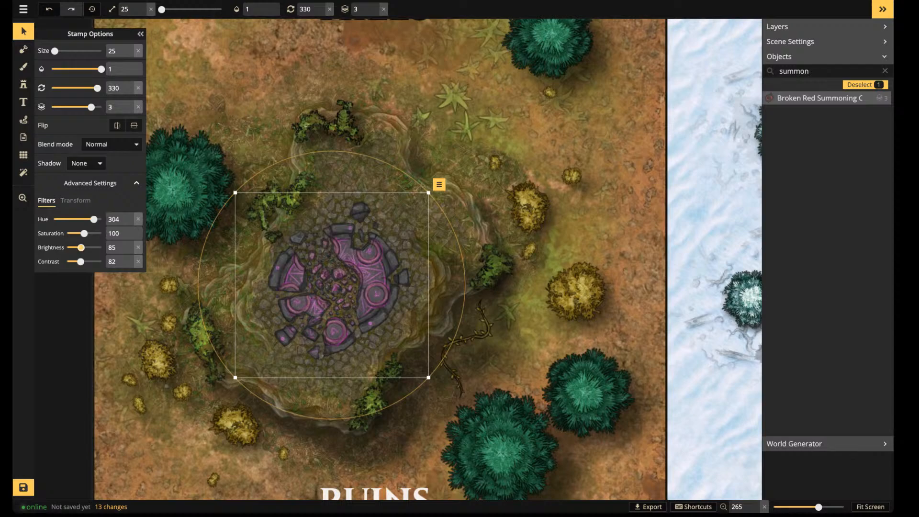
Open the stamp catalog and replace the old search with "stair" to look for stair stamps
{"action": "scroll", "coordinate": [314, 276], "scroll_direction": "up", "scroll_amount": 2}
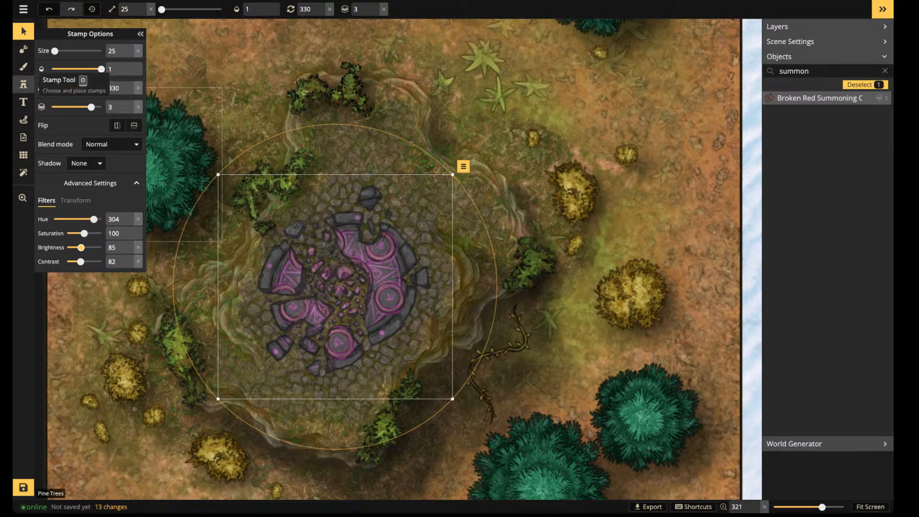
{"action": "scroll", "coordinate": [334, 395], "scroll_direction": "down", "scroll_amount": 4}
{"action": "left_click_drag", "start_coordinate": [334, 421], "coordinate": [367, 355]}
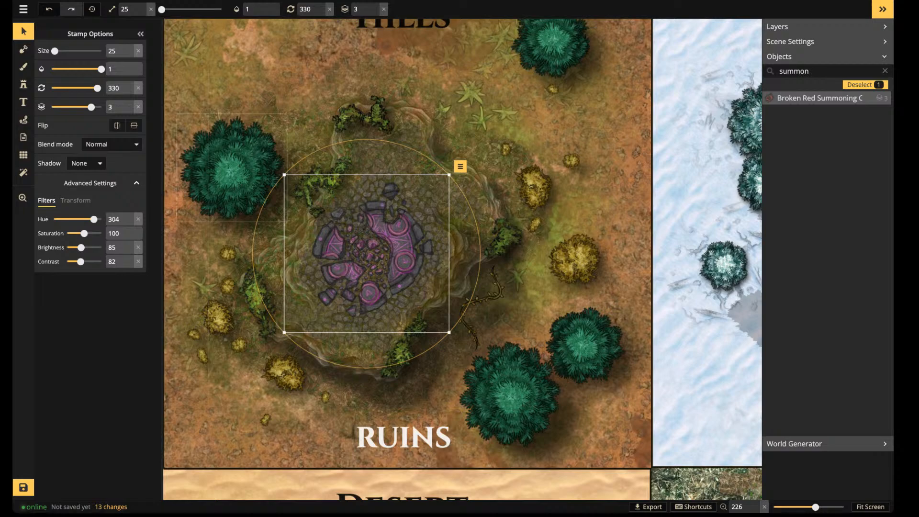
{"action": "left_click", "coordinate": [24, 85]}
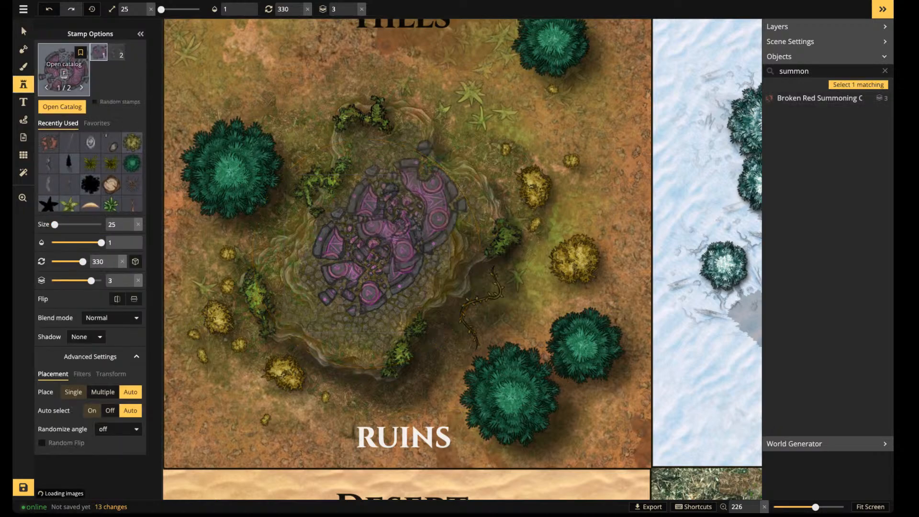
{"action": "left_click", "coordinate": [63, 68]}
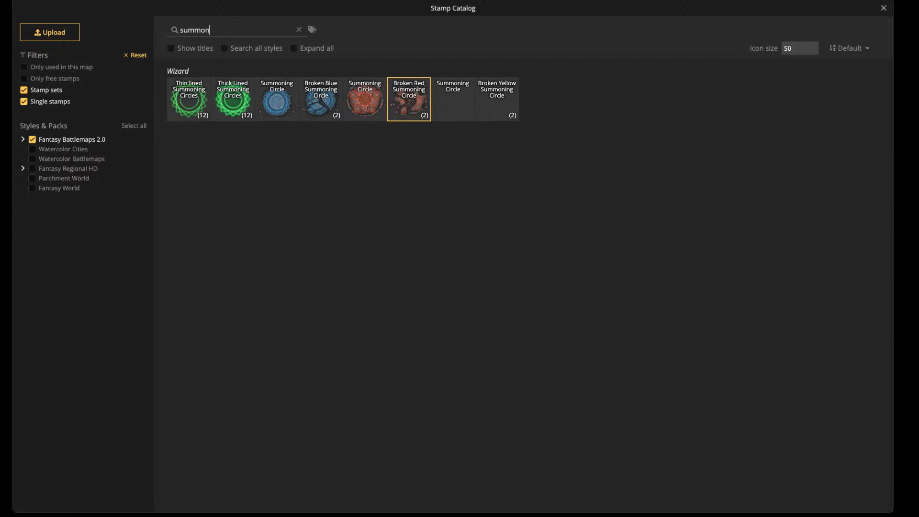
{"action": "key", "text": "ctrl+a"}
{"action": "key", "text": "BackSpace"}
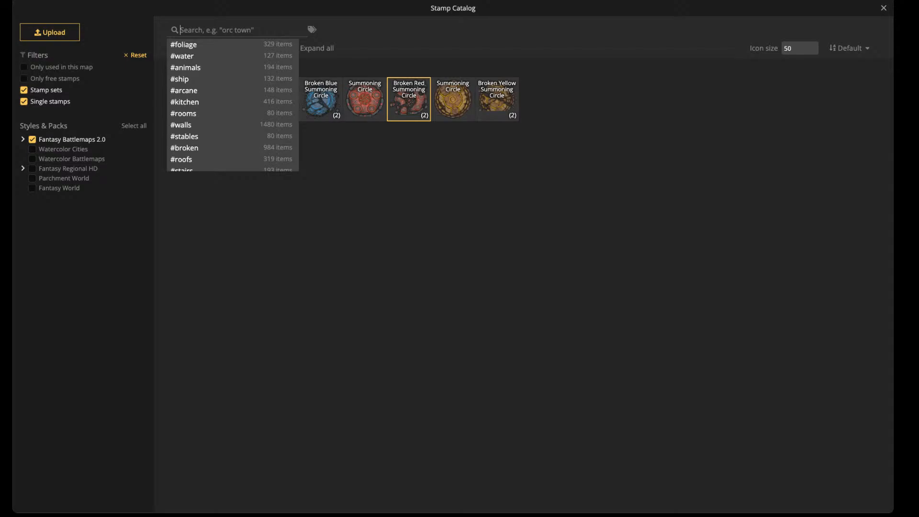
{"action": "type", "text": "stair"}
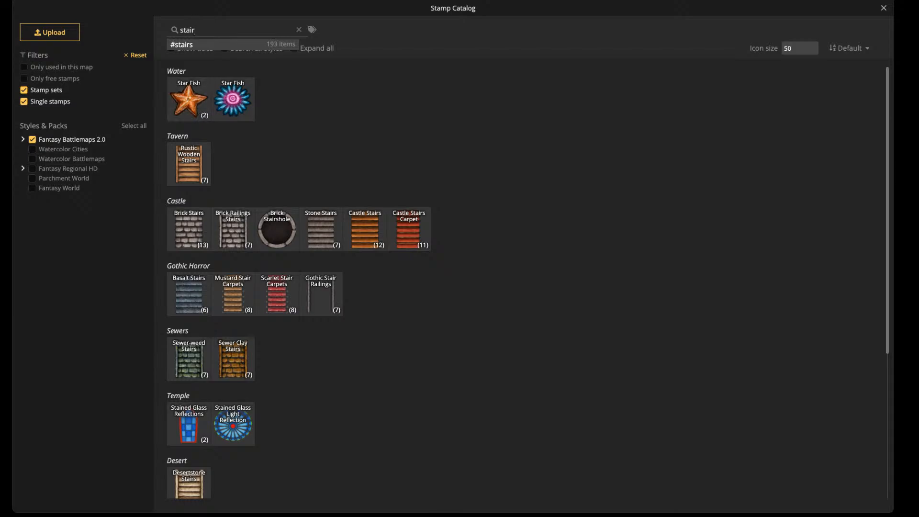
Choose the Brick Railings Stairs stamp set from the Castle stamps for the Ruins plateau
{"action": "scroll", "coordinate": [528, 283], "scroll_direction": "down", "scroll_amount": 3}
{"action": "scroll", "coordinate": [528, 283], "scroll_direction": "up", "scroll_amount": 3}
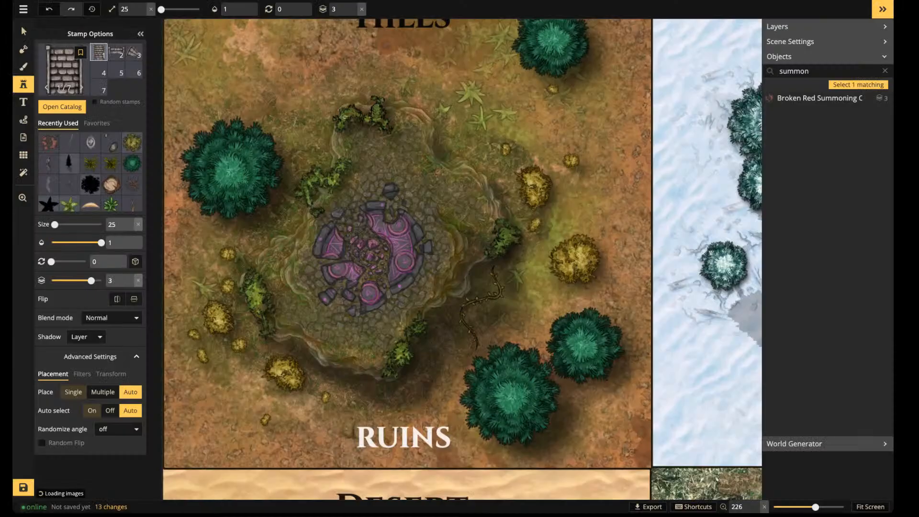
{"action": "left_click", "coordinate": [233, 229]}
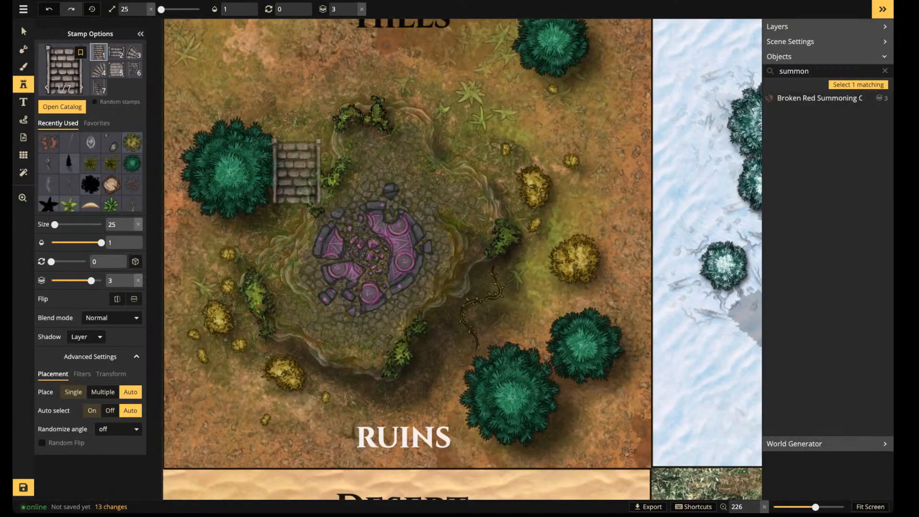
{"action": "scroll", "coordinate": [379, 158], "scroll_direction": "up", "scroll_amount": 5}
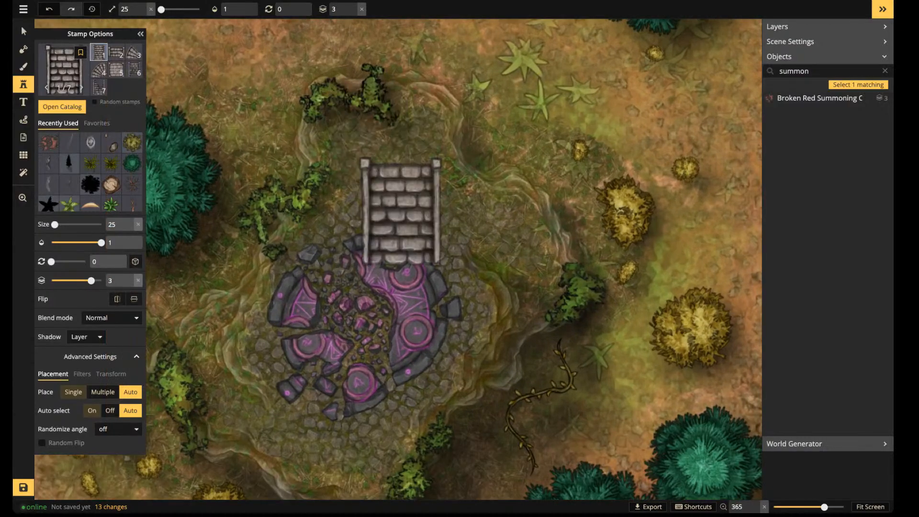
Try the second stair variant along the plateau's edge, turned to 300 degrees and reduced to size 20
{"action": "left_click", "coordinate": [116, 52]}
{"action": "key", "text": "space"}
{"action": "left_click_drag", "start_coordinate": [467, 86], "coordinate": [382, 150]}
{"action": "scroll", "coordinate": [399, 165], "scroll_direction": "up", "scroll_amount": 1}
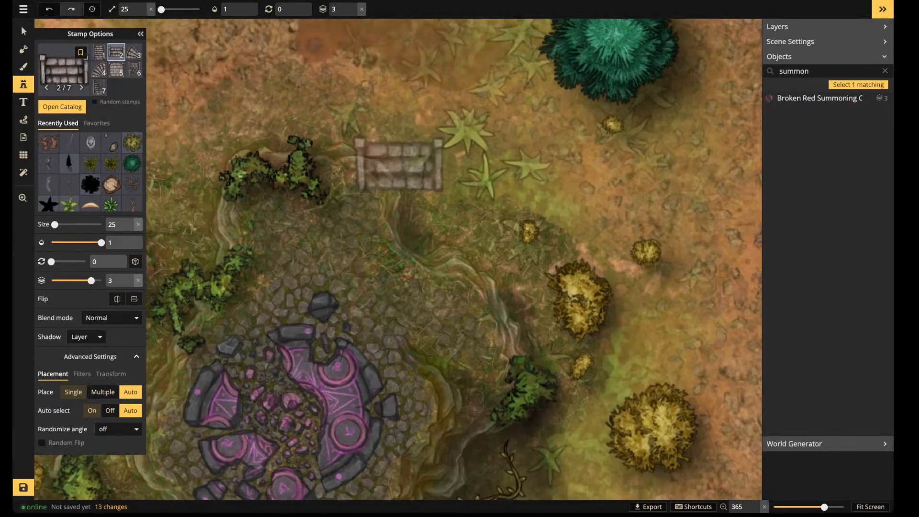
{"action": "scroll", "coordinate": [405, 168], "scroll_direction": "up", "scroll_amount": 5}
{"action": "scroll", "coordinate": [371, 127], "scroll_direction": "down", "scroll_amount": 5}
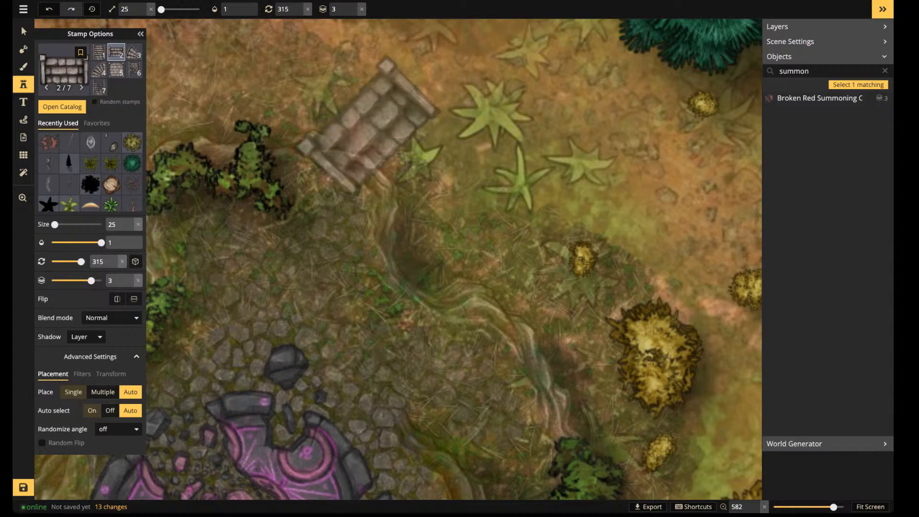
{"action": "scroll", "coordinate": [367, 128], "scroll_direction": "down", "scroll_amount": 6}
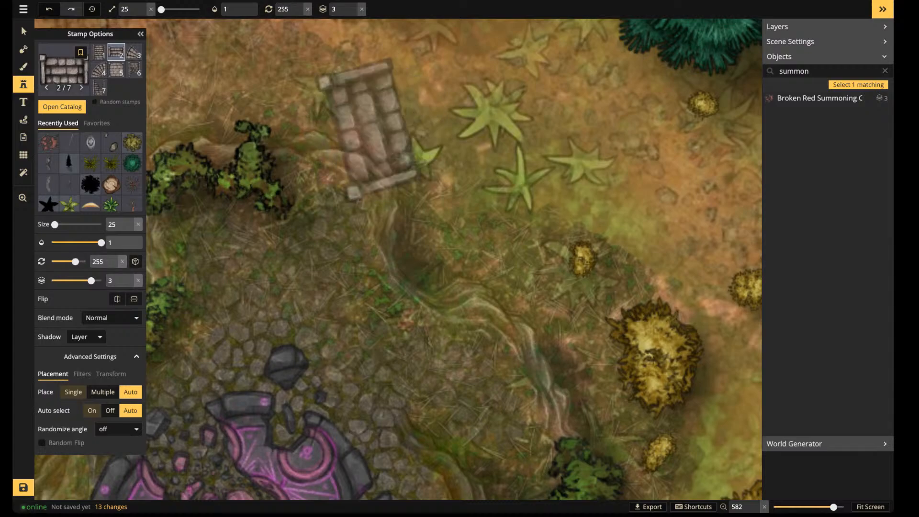
{"action": "scroll", "coordinate": [366, 128], "scroll_direction": "up", "scroll_amount": 5}
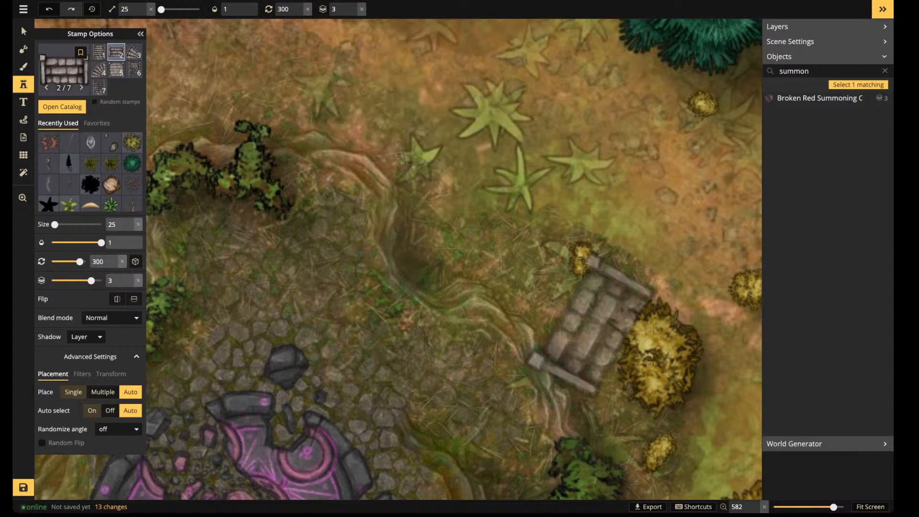
{"action": "left_click_drag", "start_coordinate": [390, 299], "coordinate": [395, 150]}
{"action": "scroll", "coordinate": [398, 244], "scroll_direction": "down", "scroll_amount": 3}
{"action": "scroll", "coordinate": [399, 241], "scroll_direction": "up", "scroll_amount": 2}
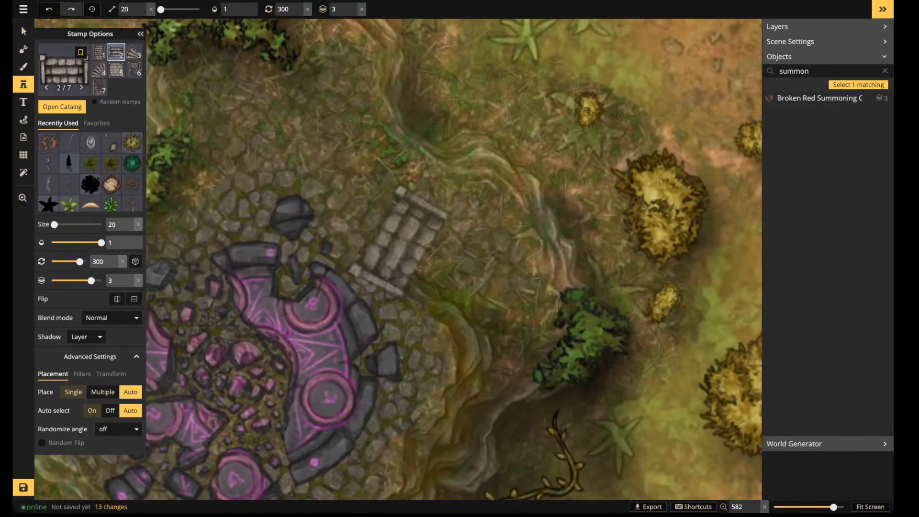
{"action": "scroll", "coordinate": [402, 237], "scroll_direction": "down", "scroll_amount": 5}
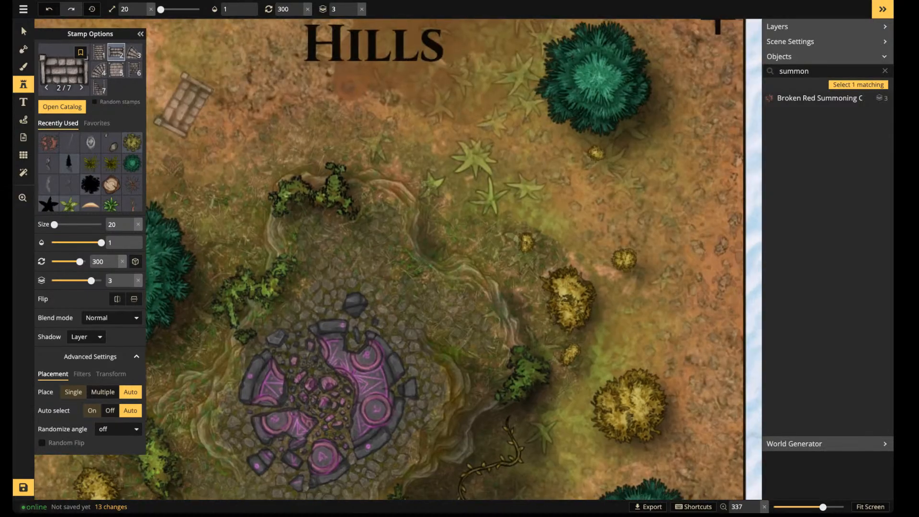
Switch to the third, fan-shaped stair variant and set its shadow to None
{"action": "key", "text": "3"}
{"action": "left_click_drag", "start_coordinate": [432, 326], "coordinate": [415, 142]}
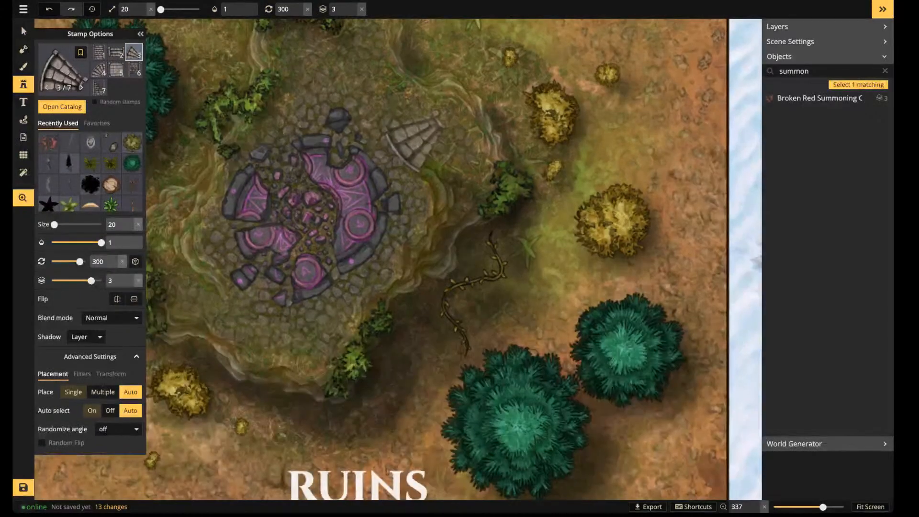
{"action": "left_click_drag", "start_coordinate": [355, 140], "coordinate": [450, 287]}
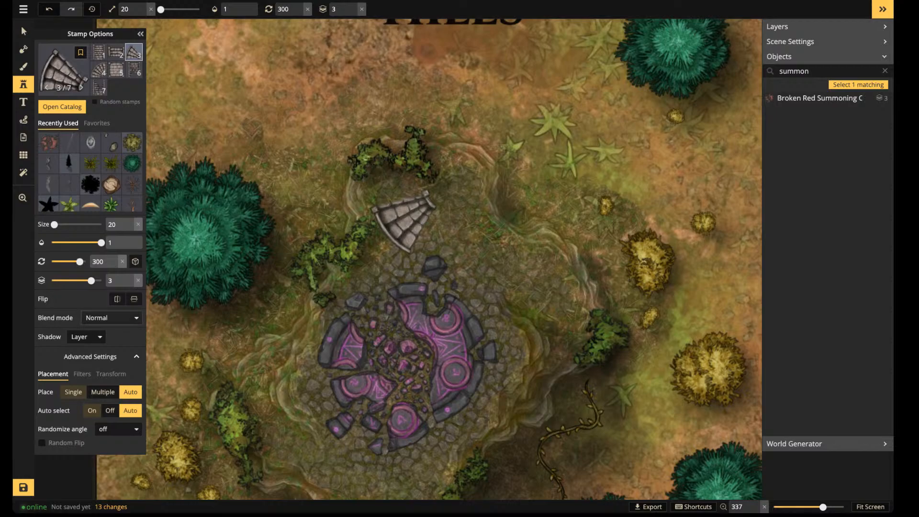
{"action": "left_click", "coordinate": [85, 336]}
{"action": "left_click", "coordinate": [80, 355]}
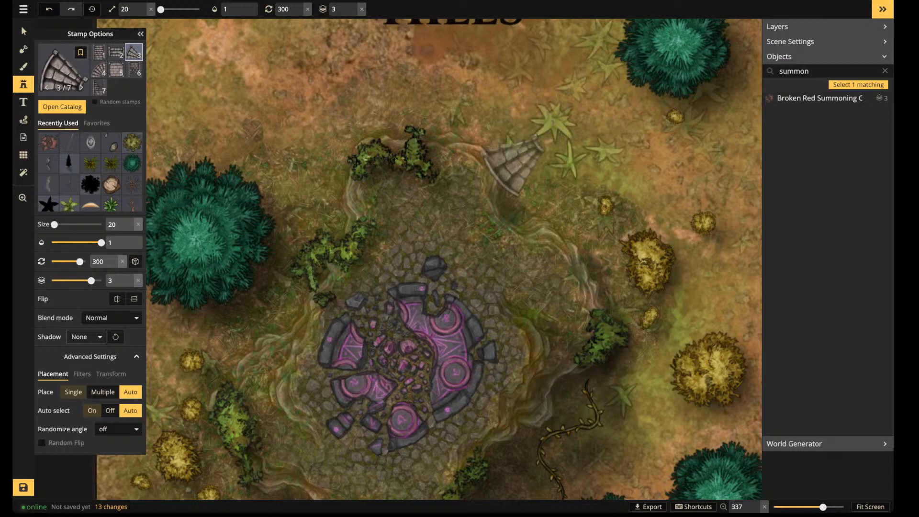
Set the stair stamp's blend mode to Luminosity
{"action": "left_click", "coordinate": [110, 318]}
{"action": "key", "text": "Down"}
{"action": "key", "text": "Down"}
{"action": "key", "text": "Down"}
{"action": "key", "text": "Down"}
{"action": "key", "text": "Down"}
{"action": "key", "text": "Down"}
{"action": "key", "text": "Down"}
{"action": "key", "text": "Down"}
{"action": "key", "text": "Down"}
{"action": "key", "text": "Down"}
{"action": "key", "text": "Down"}
{"action": "key", "text": "Down"}
{"action": "key", "text": "Down"}
{"action": "key", "text": "Down"}
{"action": "key", "text": "Down"}
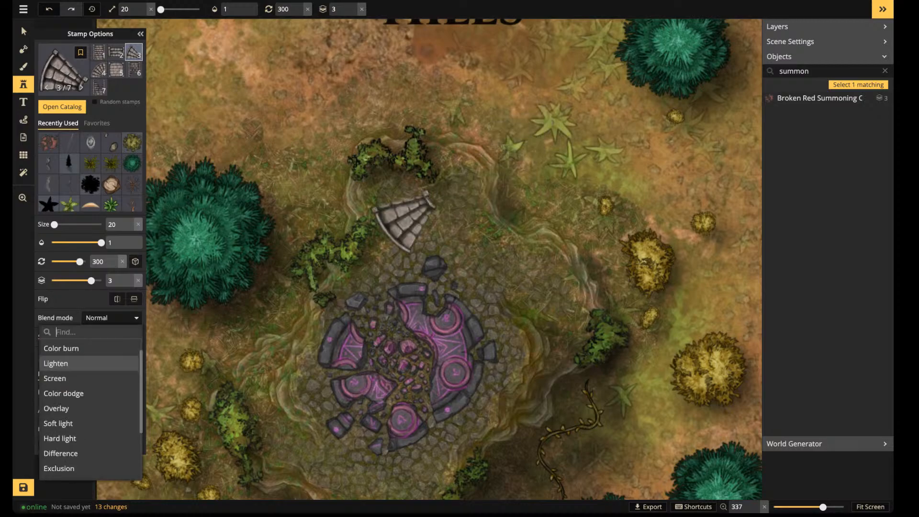
{"action": "left_click", "coordinate": [517, 186]}
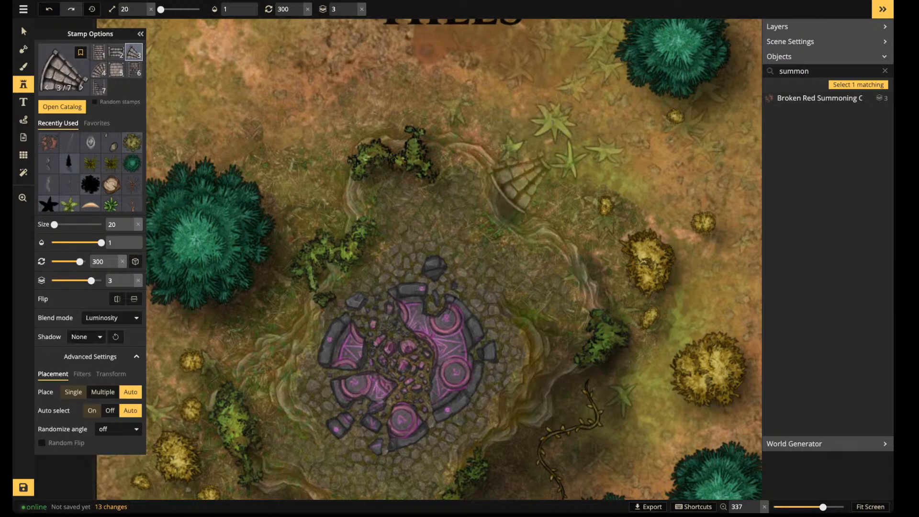
Place the fan-shaped stairs on the plateau's upper edge rotated to 195 degrees, resize them to 28 and nudge them into place
{"action": "scroll", "coordinate": [519, 177], "scroll_direction": "down", "scroll_amount": 6}
{"action": "scroll", "coordinate": [509, 163], "scroll_direction": "down", "scroll_amount": 1}
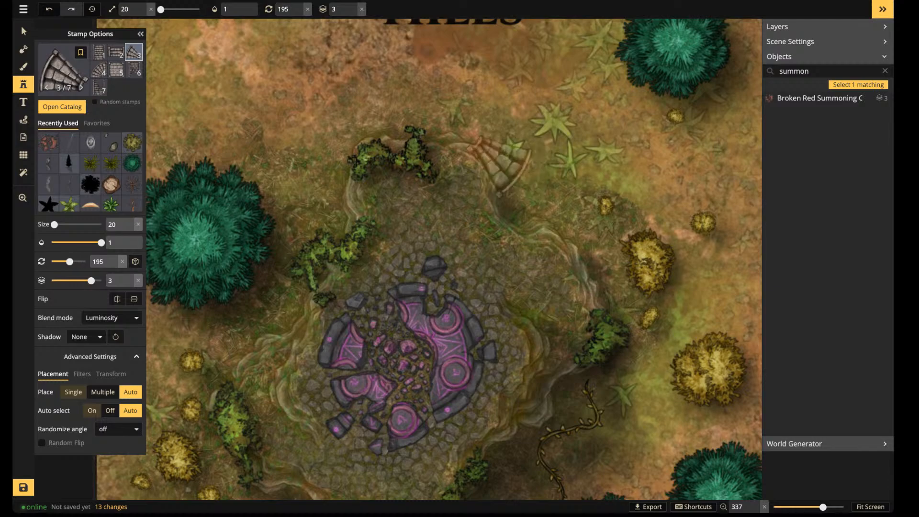
{"action": "scroll", "coordinate": [509, 168], "scroll_direction": "up", "scroll_amount": 1}
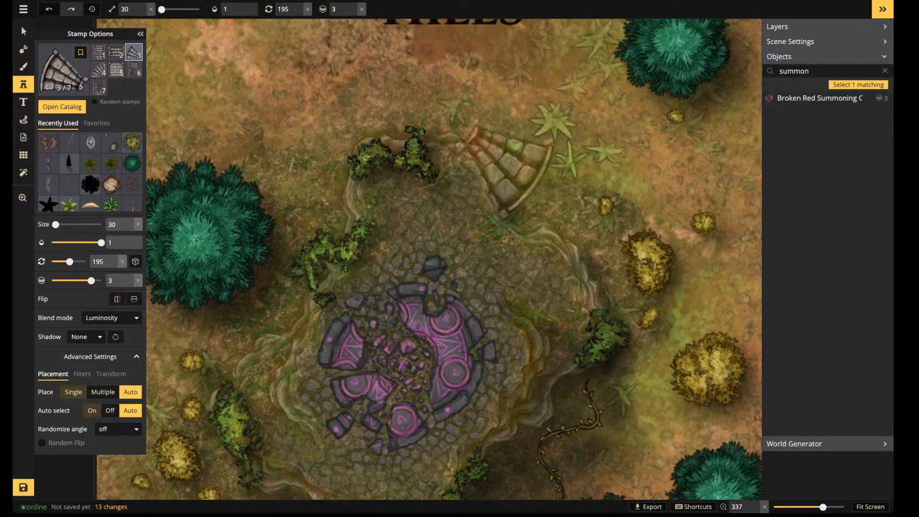
{"action": "left_click", "coordinate": [505, 173]}
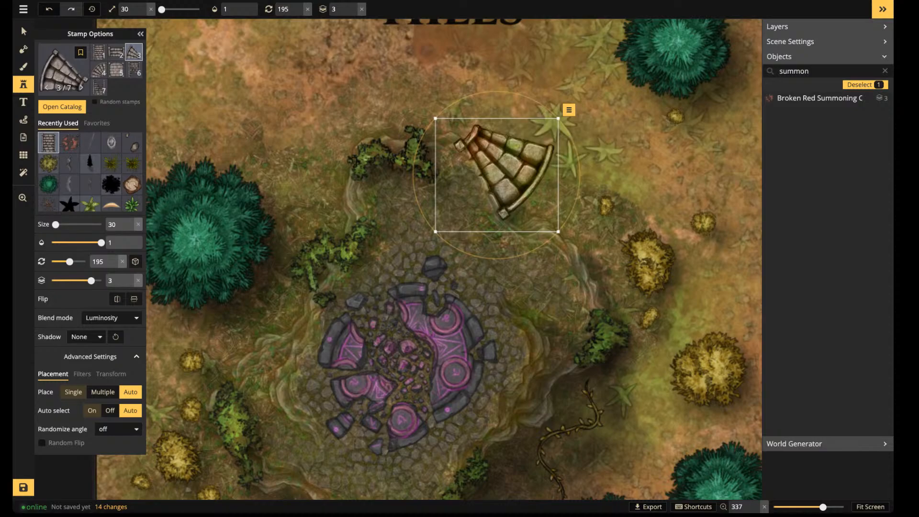
{"action": "left_click_drag", "start_coordinate": [558, 232], "coordinate": [548, 223]}
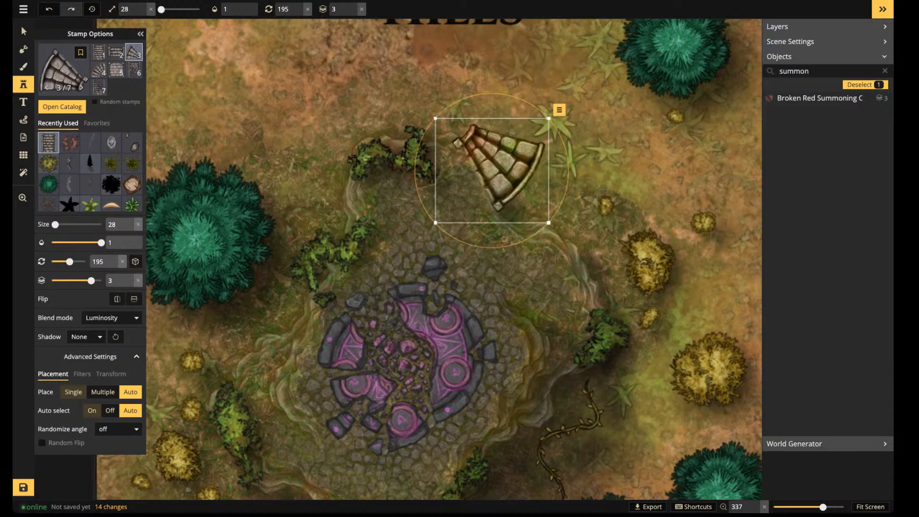
{"action": "mouse_move", "coordinate": [499, 171]}
{"action": "left_mouse_down"}
{"action": "mouse_move", "coordinate": [581, 170]}
{"action": "mouse_move", "coordinate": [535, 204]}
{"action": "mouse_move", "coordinate": [512, 163]}
{"action": "mouse_move", "coordinate": [497, 165]}
{"action": "left_mouse_up"}
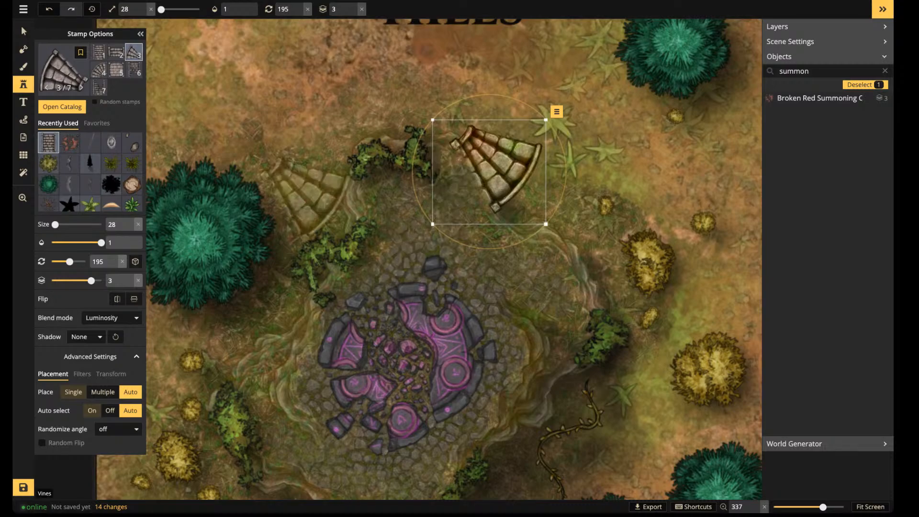
Rotate the vines beside the stairs and move them onto the plateau's upper-left corner
{"action": "left_click", "coordinate": [23, 31]}
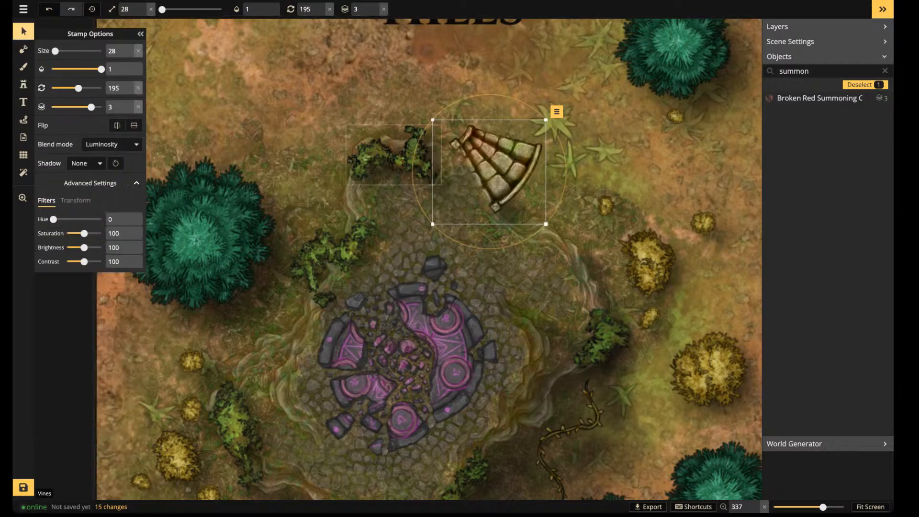
{"action": "left_click", "coordinate": [394, 154]}
{"action": "scroll", "coordinate": [394, 154], "scroll_direction": "down", "scroll_amount": 3}
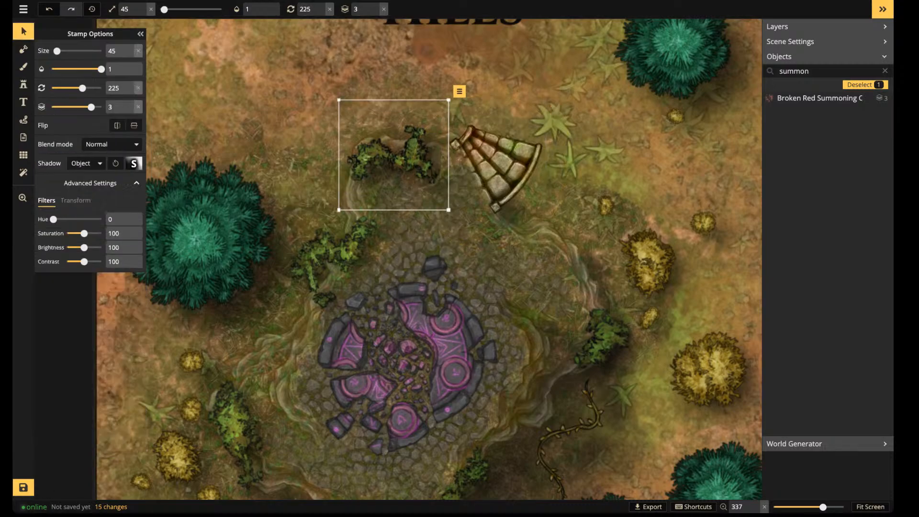
{"action": "left_click_drag", "start_coordinate": [394, 154], "coordinate": [371, 165]}
Set the placed stairs' contrast to 72 and brightness to 75, and deselect them
{"action": "left_click", "coordinate": [496, 168]}
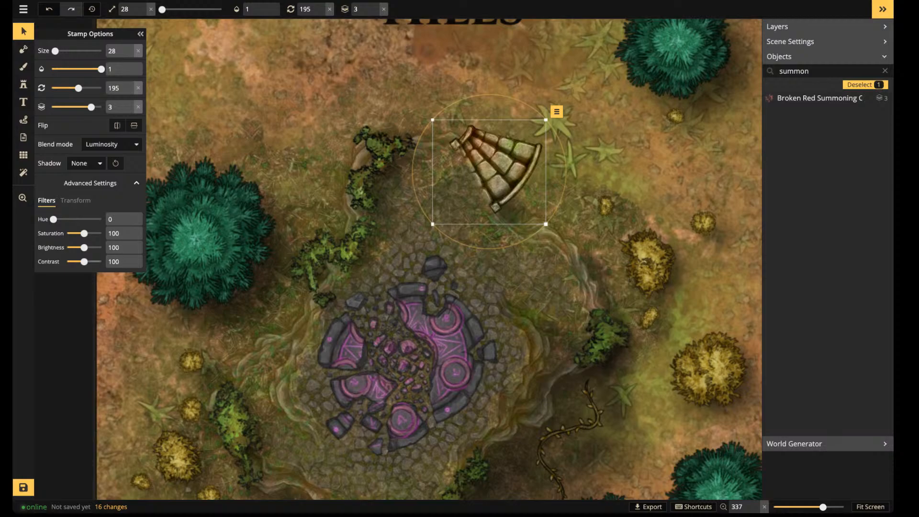
{"action": "left_click_drag", "start_coordinate": [84, 262], "coordinate": [79, 248]}
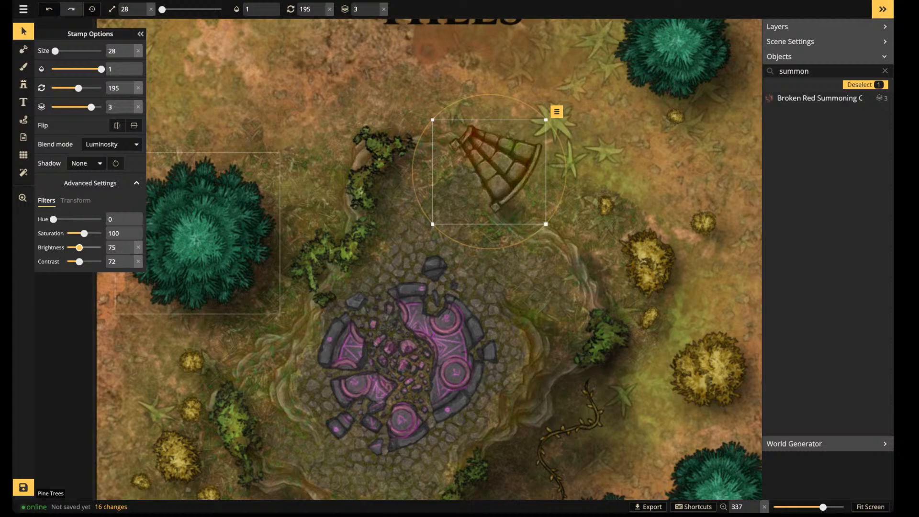
{"action": "key", "text": "Escape"}
{"action": "scroll", "coordinate": [517, 149], "scroll_direction": "down", "scroll_amount": 4}
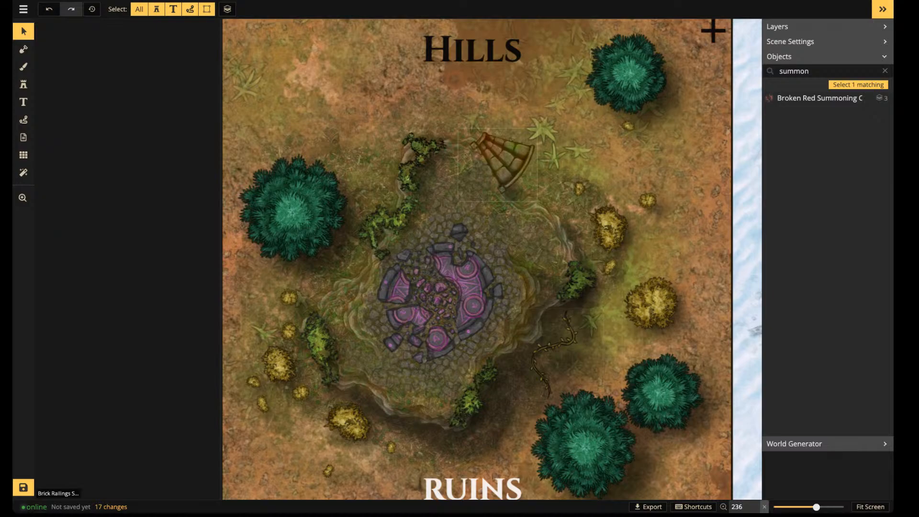
{"action": "scroll", "coordinate": [477, 163], "scroll_direction": "up", "scroll_amount": 4}
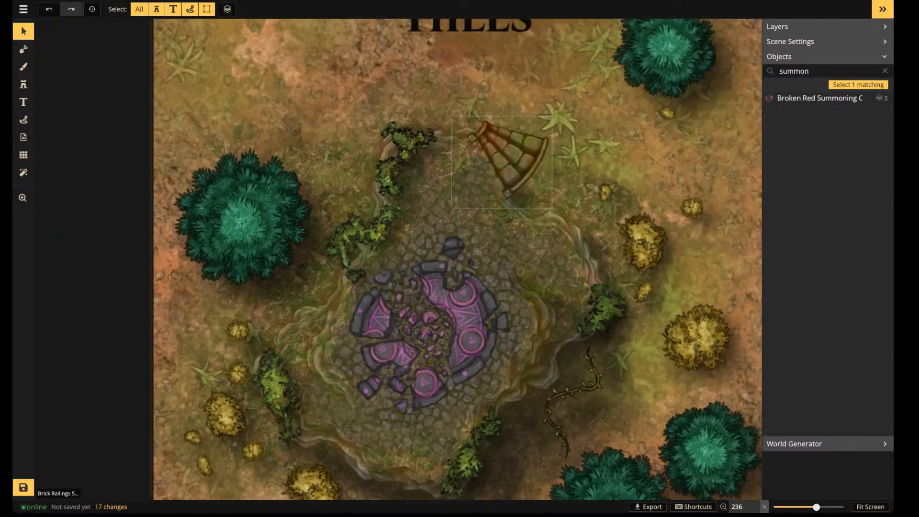
{"action": "scroll", "coordinate": [470, 161], "scroll_direction": "up", "scroll_amount": 1}
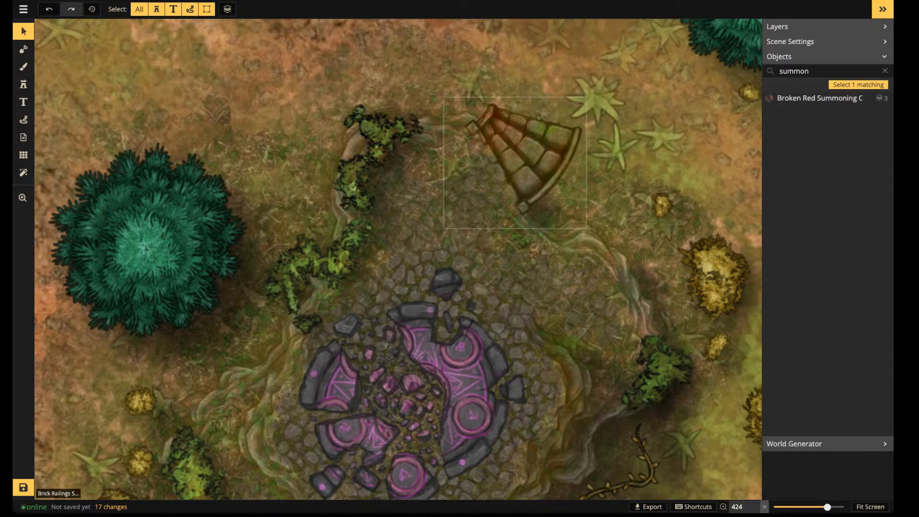
Switch to brush painting and choose the Mossy Tiles texture from the Cobblestone Textures
{"action": "key", "text": "c"}
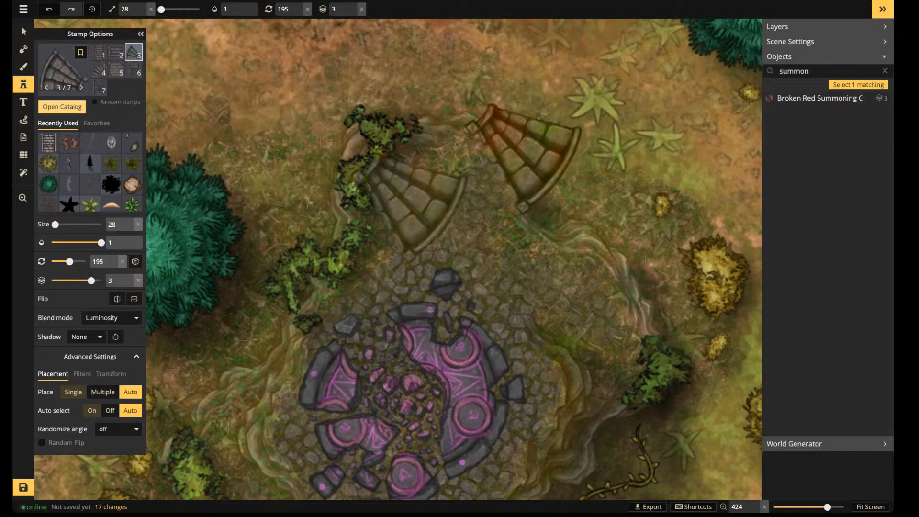
{"action": "key", "text": "b"}
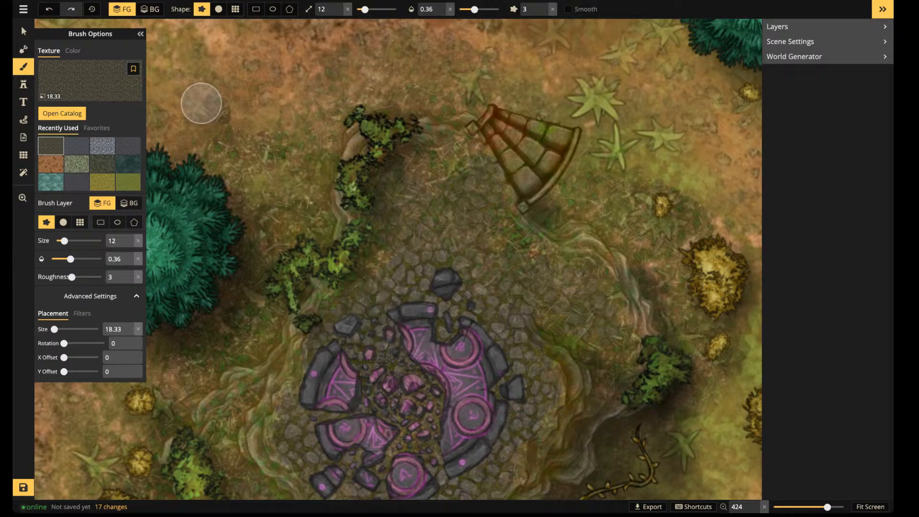
{"action": "left_click", "coordinate": [63, 114]}
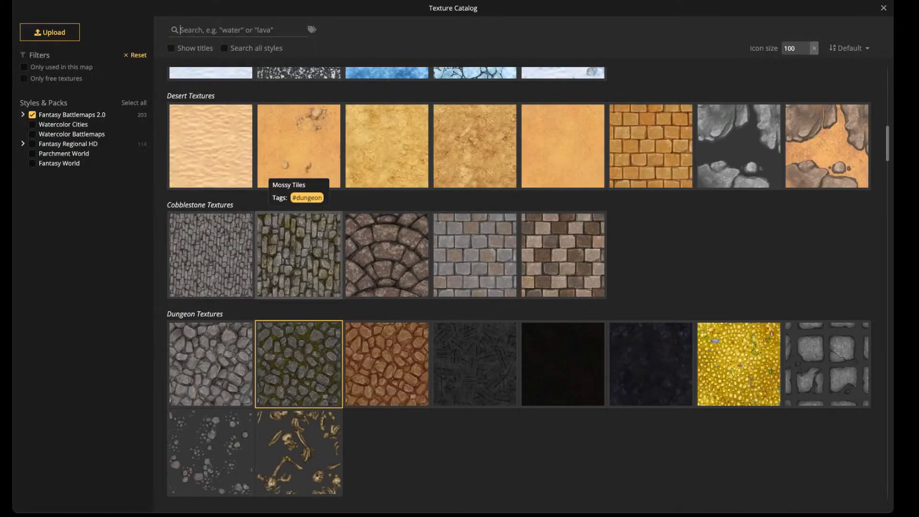
{"action": "left_click", "coordinate": [306, 235]}
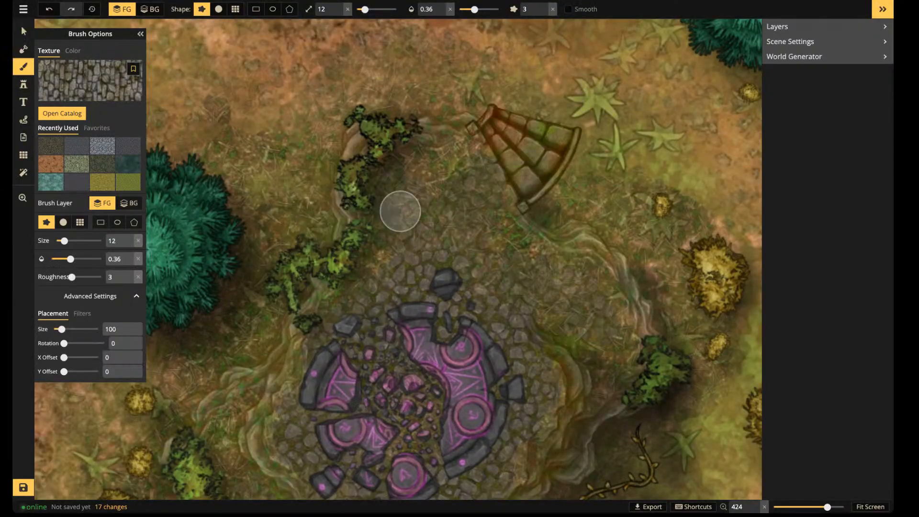
Set the brush texture's size to 56.55, its rotation to 145 and its brightness to 39
{"action": "left_click_drag", "start_coordinate": [62, 329], "coordinate": [59, 330]}
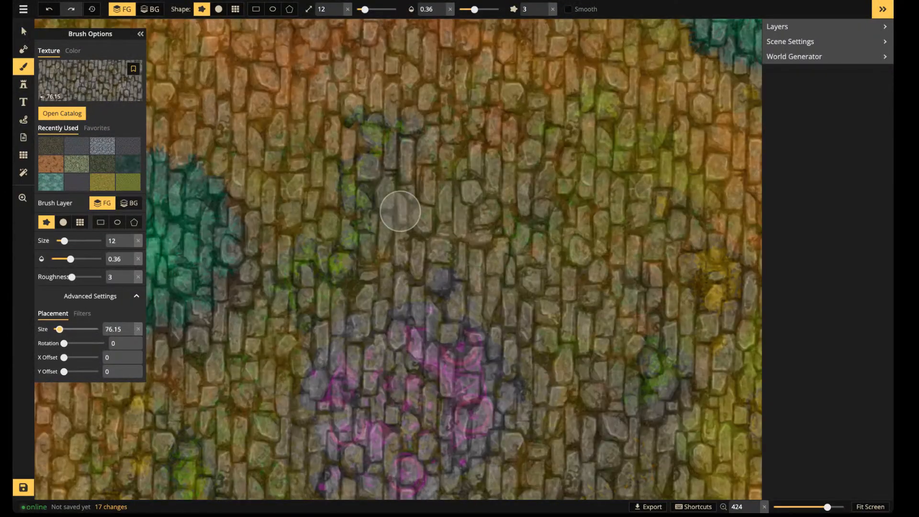
{"action": "left_click_drag", "start_coordinate": [59, 328], "coordinate": [79, 343]}
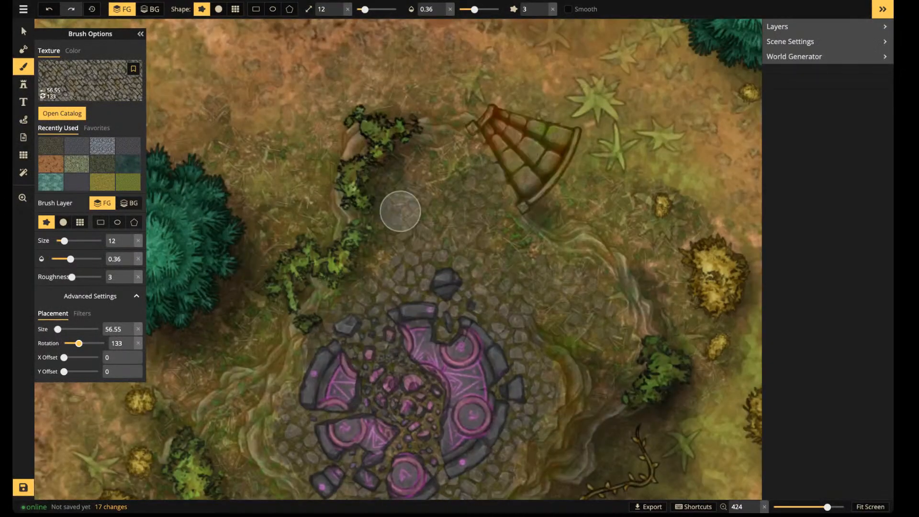
{"action": "key", "text": "Right"}
{"action": "key", "text": "Right"}
{"action": "key", "text": "Right"}
{"action": "key", "text": "Right"}
{"action": "key", "text": "Right"}
{"action": "key", "text": "Right"}
{"action": "key", "text": "Right"}
{"action": "key", "text": "Right"}
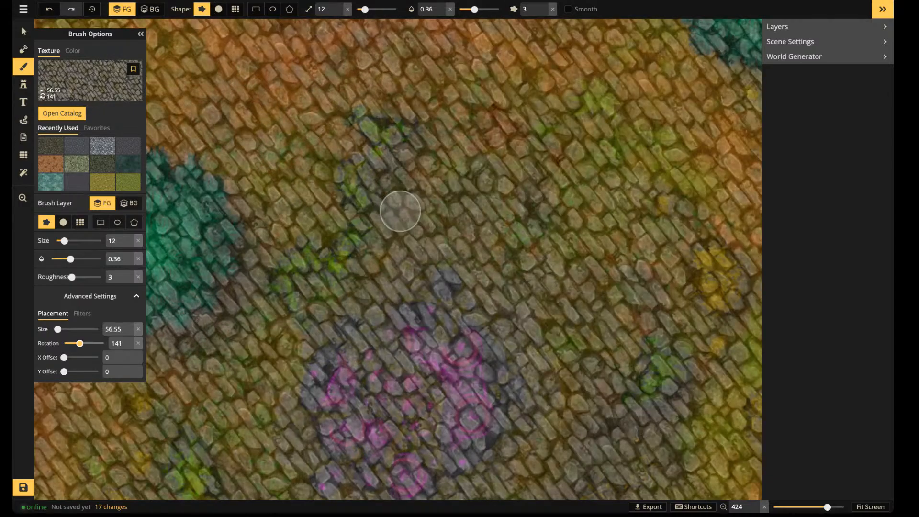
{"action": "key", "text": "Right"}
{"action": "key", "text": "Right"}
{"action": "key", "text": "Right"}
{"action": "key", "text": "Right"}
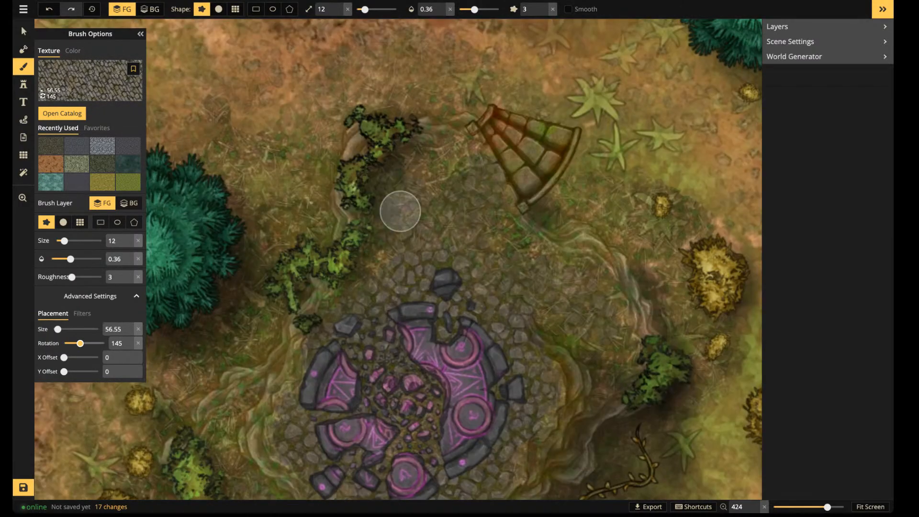
{"action": "left_click", "coordinate": [82, 314]}
{"action": "left_click_drag", "start_coordinate": [84, 357], "coordinate": [73, 357]}
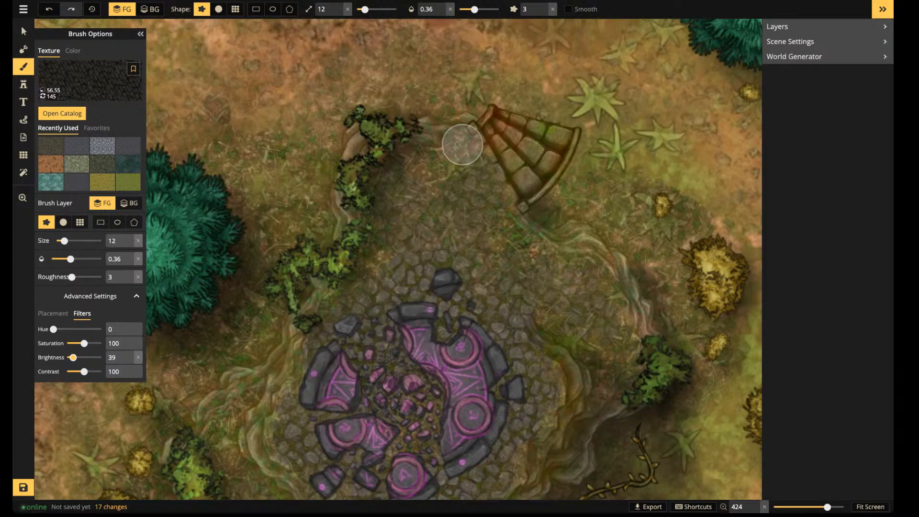
{"action": "left_click_drag", "start_coordinate": [474, 10], "coordinate": [472, 9]}
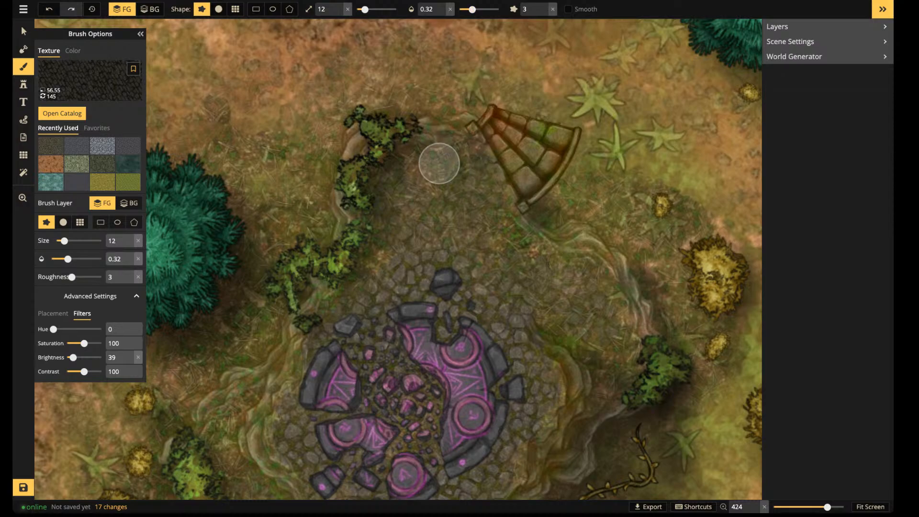
{"action": "mouse_move", "coordinate": [499, 176]}
{"action": "left_mouse_down"}
{"action": "mouse_move", "coordinate": [425, 220]}
{"action": "mouse_move", "coordinate": [497, 243]}
{"action": "left_mouse_up"}
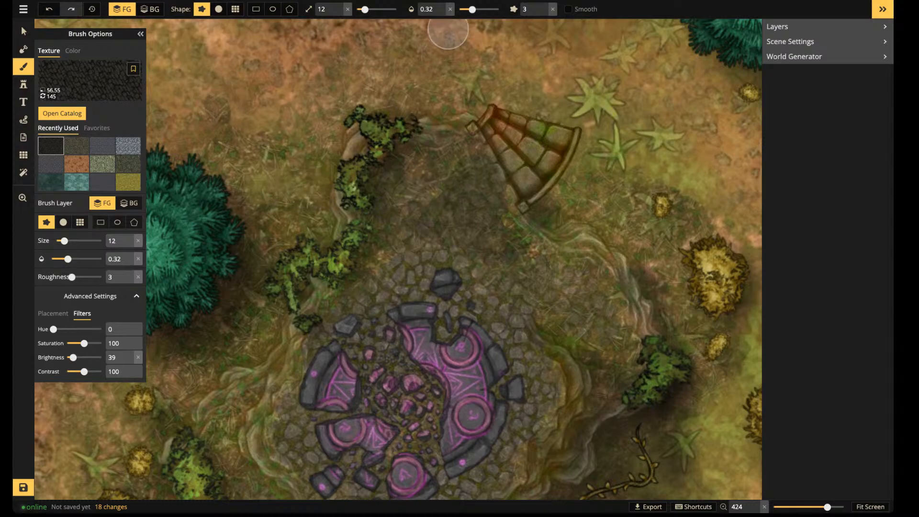
{"action": "key", "text": "ctrl+z"}
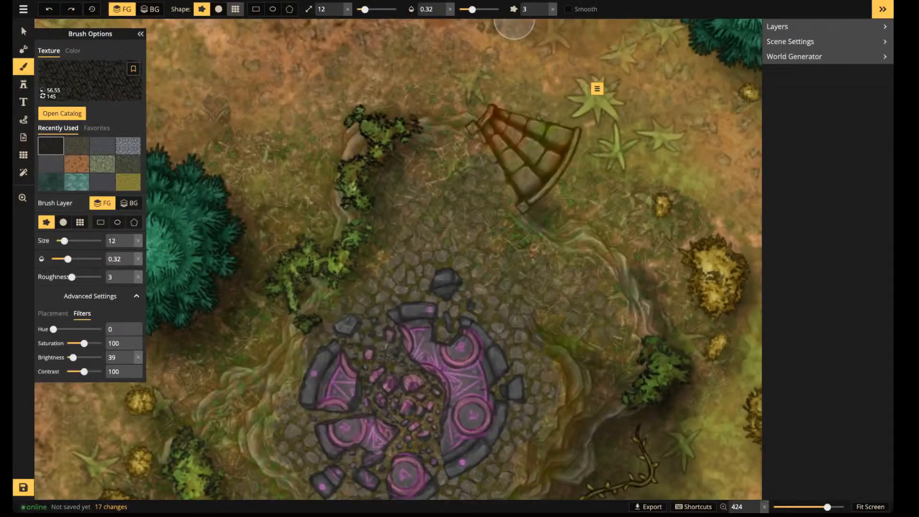
Paint mossy tiles over the stone stairs and the ground beside them using a round brush at opacity 0.57 and texture brightness 62
{"action": "left_click", "coordinate": [219, 9]}
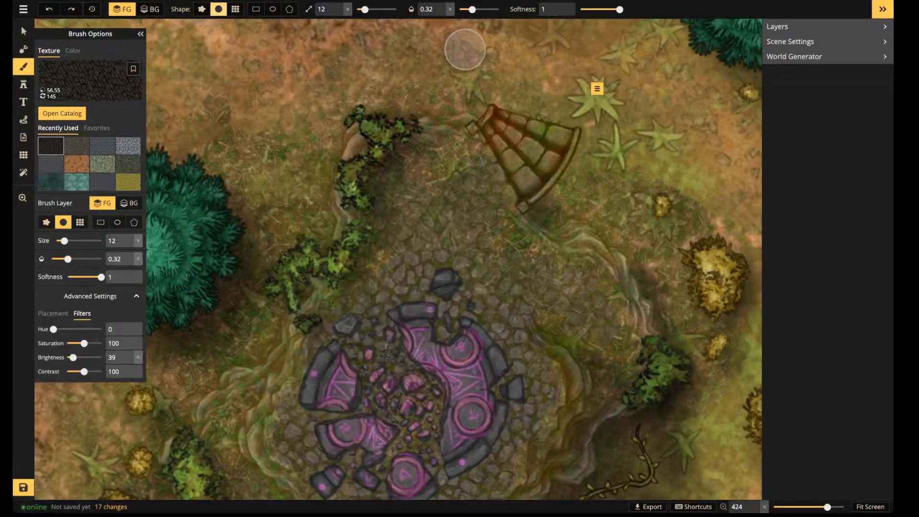
{"action": "left_click_drag", "start_coordinate": [472, 9], "coordinate": [484, 9]}
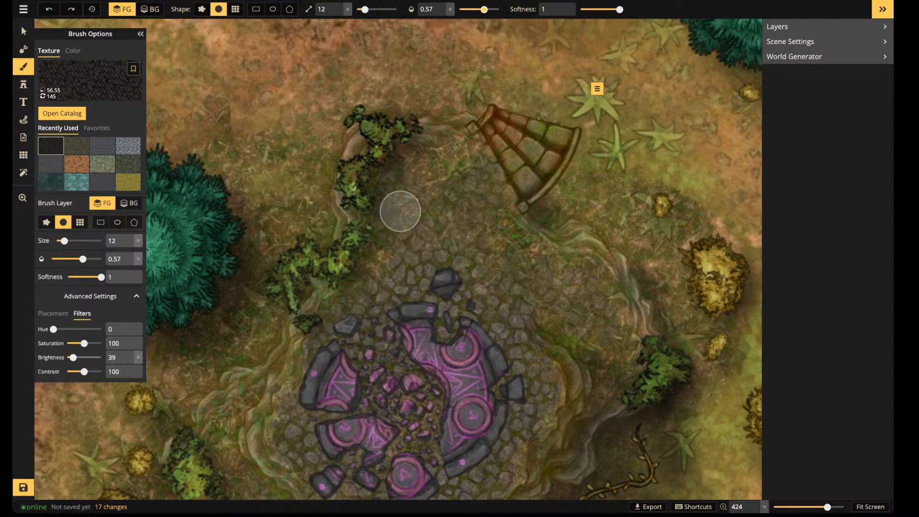
{"action": "left_click_drag", "start_coordinate": [73, 358], "coordinate": [77, 357]}
{"action": "mouse_move", "coordinate": [487, 166]}
{"action": "left_mouse_down"}
{"action": "mouse_move", "coordinate": [453, 157]}
{"action": "mouse_move", "coordinate": [495, 186]}
{"action": "mouse_move", "coordinate": [484, 218]}
{"action": "mouse_move", "coordinate": [506, 232]}
{"action": "mouse_move", "coordinate": [506, 187]}
{"action": "mouse_move", "coordinate": [483, 190]}
{"action": "mouse_move", "coordinate": [475, 169]}
{"action": "mouse_move", "coordinate": [425, 175]}
{"action": "mouse_move", "coordinate": [509, 149]}
{"action": "mouse_move", "coordinate": [456, 163]}
{"action": "mouse_move", "coordinate": [501, 144]}
{"action": "mouse_move", "coordinate": [503, 162]}
{"action": "mouse_move", "coordinate": [483, 175]}
{"action": "mouse_move", "coordinate": [543, 171]}
{"action": "mouse_move", "coordinate": [522, 177]}
{"action": "mouse_move", "coordinate": [535, 158]}
{"action": "mouse_move", "coordinate": [513, 189]}
{"action": "mouse_move", "coordinate": [504, 166]}
{"action": "mouse_move", "coordinate": [327, 164]}
{"action": "mouse_move", "coordinate": [500, 157]}
{"action": "mouse_move", "coordinate": [482, 164]}
{"action": "mouse_move", "coordinate": [501, 136]}
{"action": "mouse_move", "coordinate": [501, 149]}
{"action": "mouse_move", "coordinate": [531, 154]}
{"action": "mouse_move", "coordinate": [555, 142]}
{"action": "mouse_move", "coordinate": [492, 175]}
{"action": "mouse_move", "coordinate": [565, 114]}
{"action": "mouse_move", "coordinate": [543, 125]}
{"action": "left_mouse_up"}
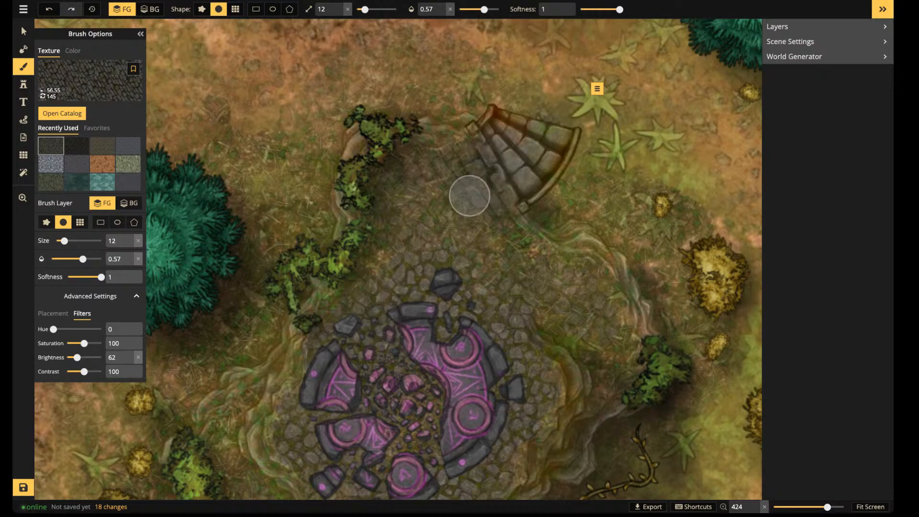
{"action": "mouse_move", "coordinate": [463, 201]}
{"action": "left_mouse_down"}
{"action": "mouse_move", "coordinate": [530, 163]}
{"action": "mouse_move", "coordinate": [410, 172]}
{"action": "mouse_move", "coordinate": [431, 201]}
{"action": "mouse_move", "coordinate": [421, 215]}
{"action": "mouse_move", "coordinate": [478, 225]}
{"action": "mouse_move", "coordinate": [479, 207]}
{"action": "left_mouse_up"}
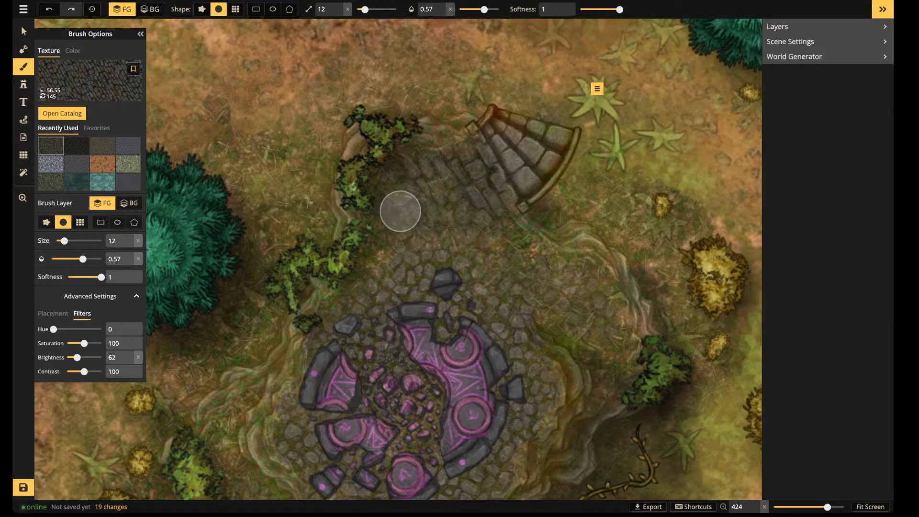
Set the brush texture's rotation to 102 and paint mossy tiles on the ground along the upper, outer side of the stairs
{"action": "left_click", "coordinate": [52, 314]}
{"action": "left_click_drag", "start_coordinate": [79, 343], "coordinate": [75, 343]}
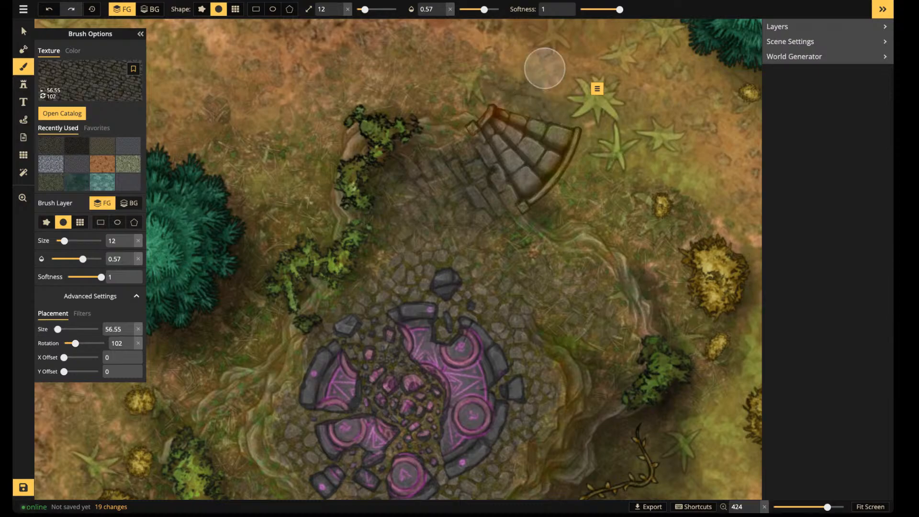
{"action": "mouse_move", "coordinate": [615, 133]}
{"action": "left_mouse_down"}
{"action": "mouse_move", "coordinate": [556, 30]}
{"action": "mouse_move", "coordinate": [511, 44]}
{"action": "mouse_move", "coordinate": [471, 29]}
{"action": "left_mouse_up"}
{"action": "scroll", "coordinate": [542, 106], "scroll_direction": "down", "scroll_amount": 2}
{"action": "scroll", "coordinate": [548, 106], "scroll_direction": "down", "scroll_amount": 2}
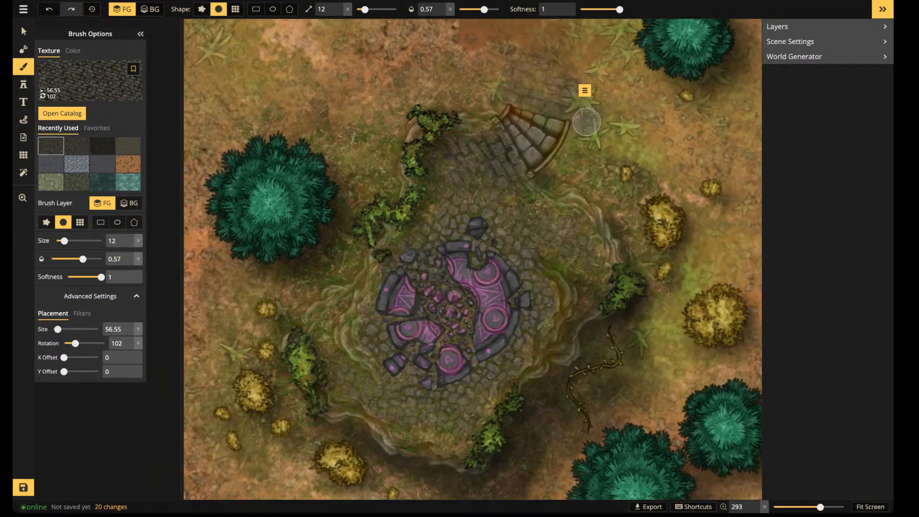
{"action": "mouse_move", "coordinate": [558, 85]}
{"action": "left_mouse_down"}
{"action": "mouse_move", "coordinate": [576, 104]}
{"action": "mouse_move", "coordinate": [566, 109]}
{"action": "mouse_move", "coordinate": [598, 112]}
{"action": "mouse_move", "coordinate": [491, 82]}
{"action": "mouse_move", "coordinate": [525, 76]}
{"action": "mouse_move", "coordinate": [535, 61]}
{"action": "mouse_move", "coordinate": [533, 33]}
{"action": "mouse_move", "coordinate": [497, 26]}
{"action": "mouse_move", "coordinate": [591, 38]}
{"action": "left_mouse_up"}
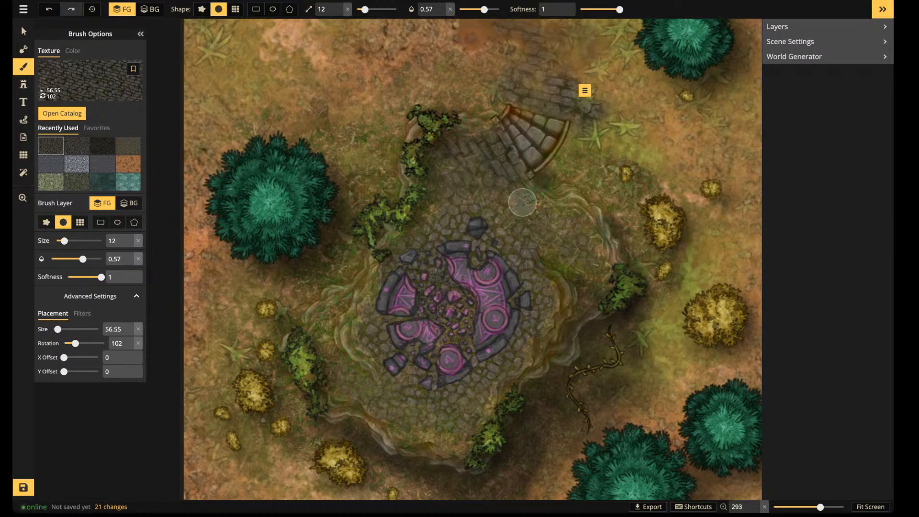
Select the broken summoning circle on its own and make it cast an Object shadow
{"action": "scroll", "coordinate": [514, 185], "scroll_direction": "down", "scroll_amount": 1}
{"action": "scroll", "coordinate": [514, 185], "scroll_direction": "down", "scroll_amount": 2}
{"action": "key", "text": "space"}
{"action": "left_click_drag", "start_coordinate": [534, 191], "coordinate": [400, 212]}
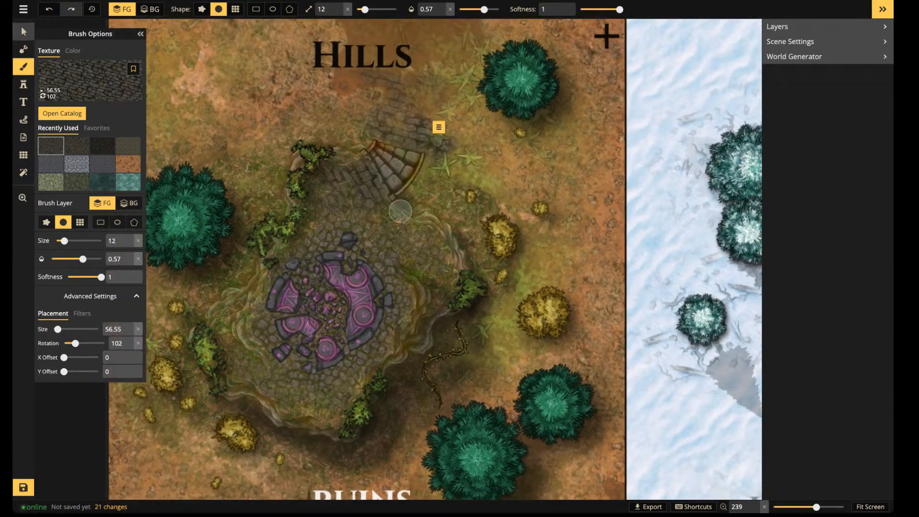
{"action": "left_click", "coordinate": [23, 31]}
{"action": "left_click", "coordinate": [335, 292]}
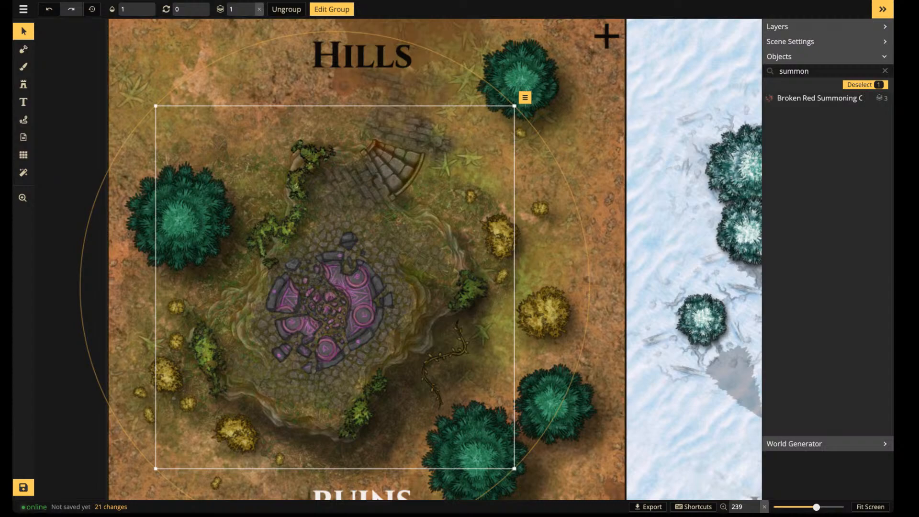
{"action": "left_click", "coordinate": [865, 85]}
{"action": "left_click", "coordinate": [859, 85]}
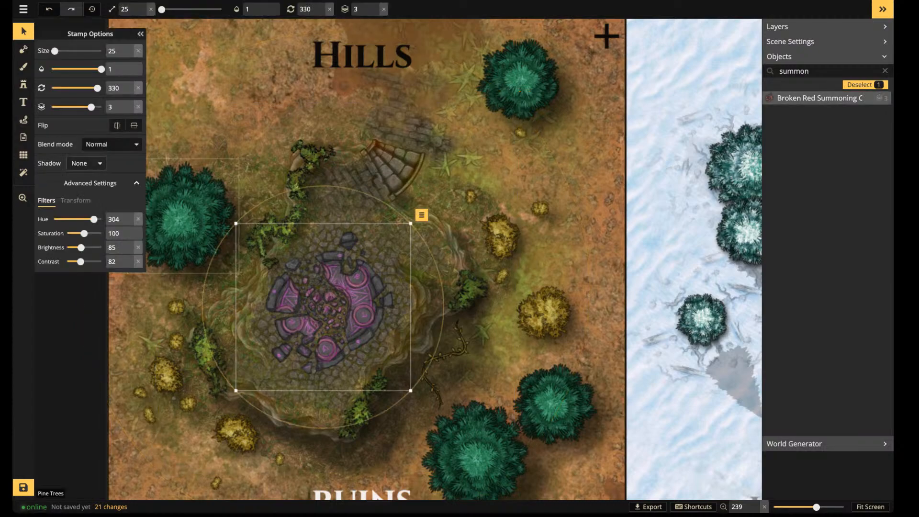
{"action": "left_click", "coordinate": [86, 163]}
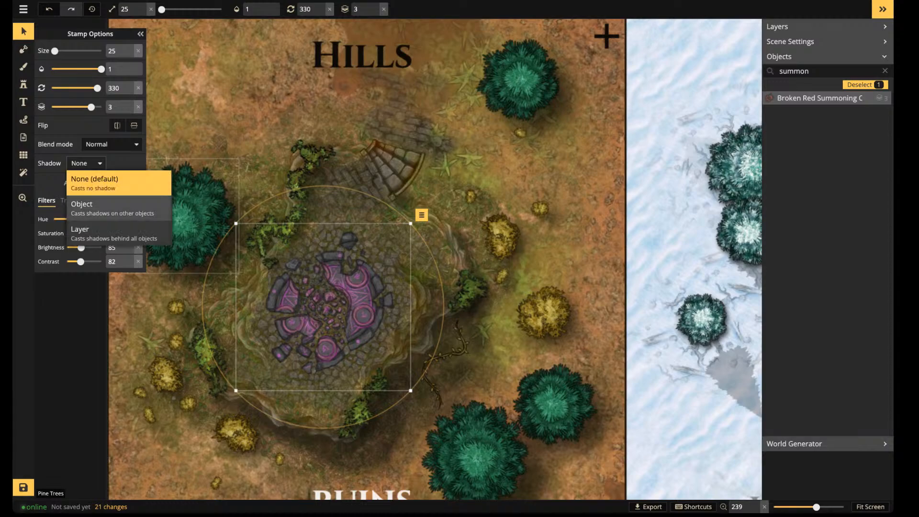
{"action": "left_click", "coordinate": [112, 208]}
Customize the summoning circle's shadow with blur 1, X offset 1.5 and alpha 64, and deselect the circle
{"action": "left_click", "coordinate": [134, 163]}
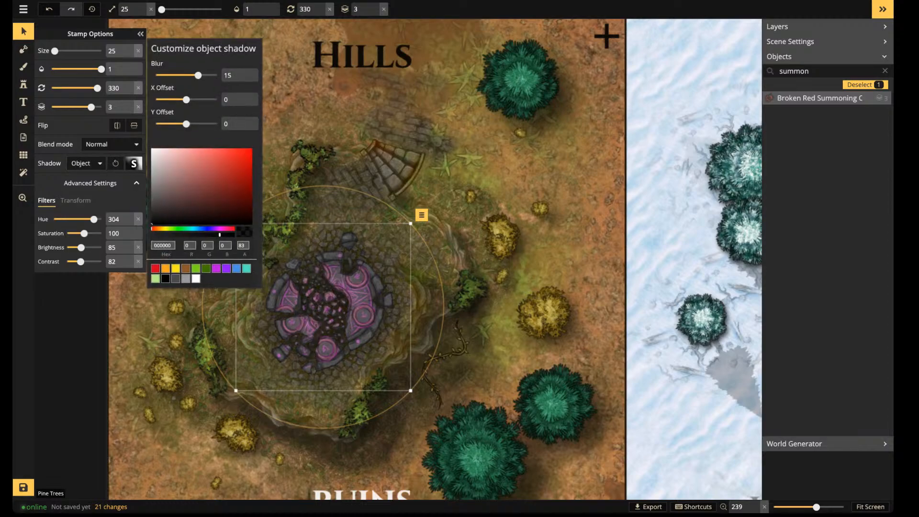
{"action": "type", "text": "1"}
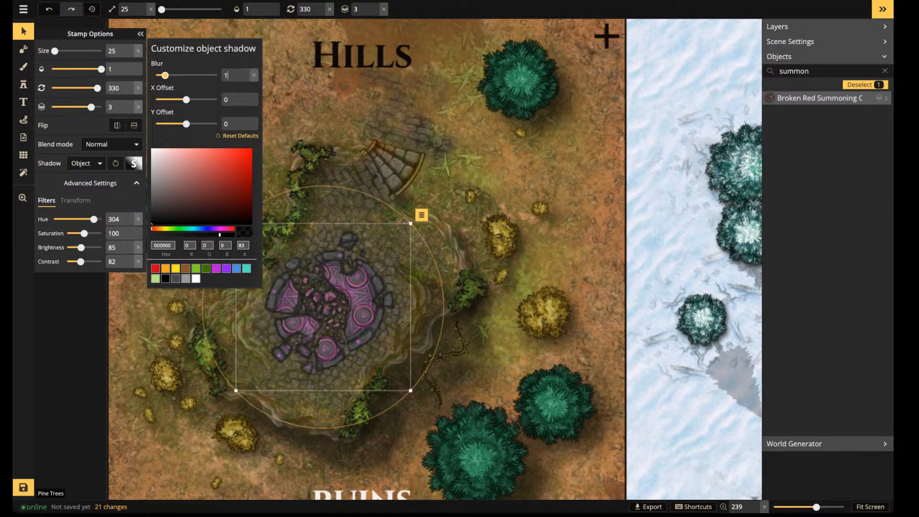
{"action": "type", "text": "1.5"}
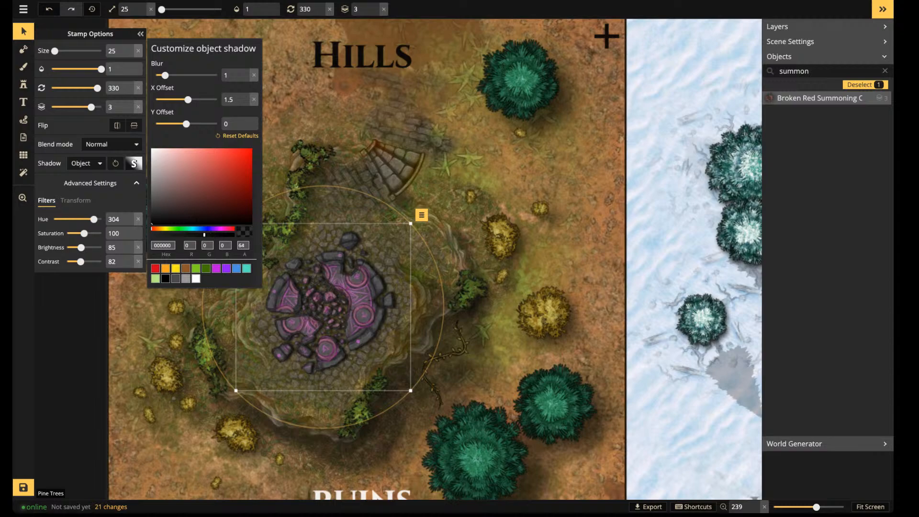
{"action": "left_click", "coordinate": [345, 211]}
{"action": "left_click", "coordinate": [345, 210]}
Examine the Hills ruins scene up close and alongside the neighbouring biome tiles
{"action": "scroll", "coordinate": [345, 210], "scroll_direction": "down", "scroll_amount": 10}
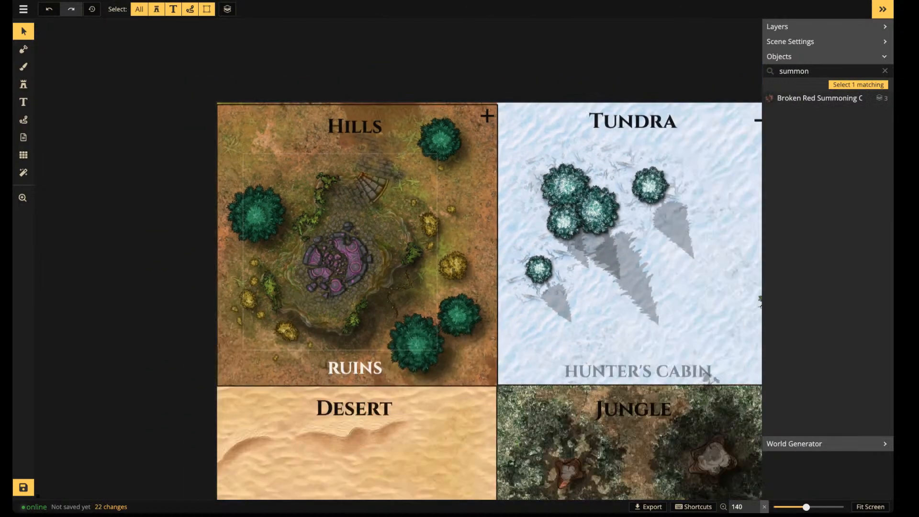
{"action": "scroll", "coordinate": [368, 191], "scroll_direction": "up", "scroll_amount": 3}
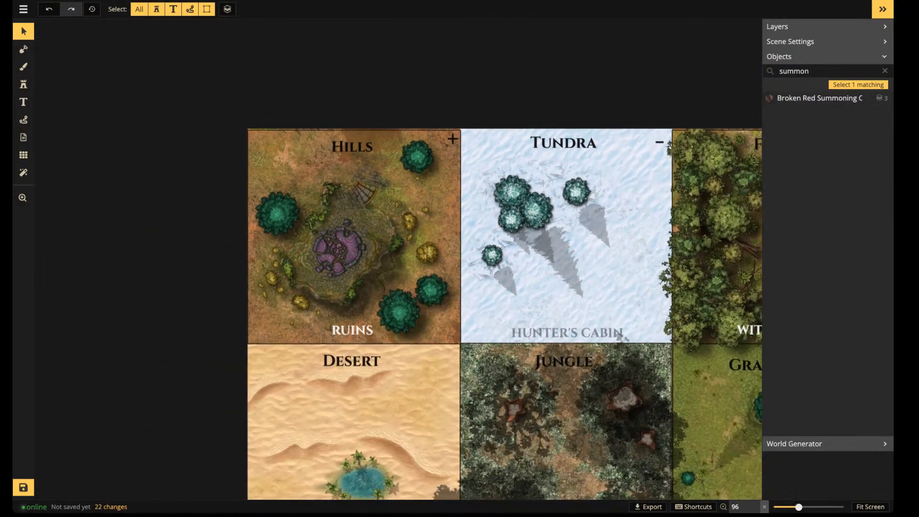
{"action": "scroll", "coordinate": [462, 297], "scroll_direction": "up", "scroll_amount": 5}
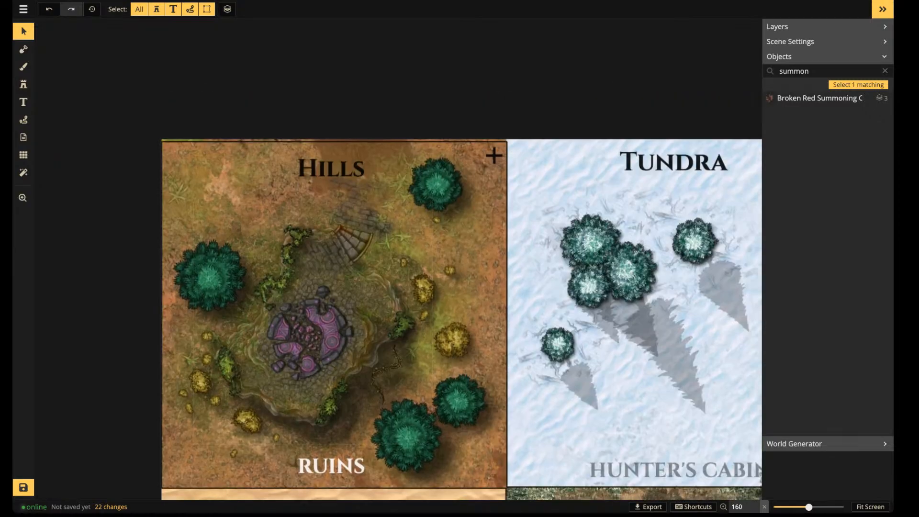
{"action": "scroll", "coordinate": [384, 195], "scroll_direction": "up", "scroll_amount": 2}
{"action": "left_click_drag", "start_coordinate": [383, 195], "coordinate": [434, 136]}
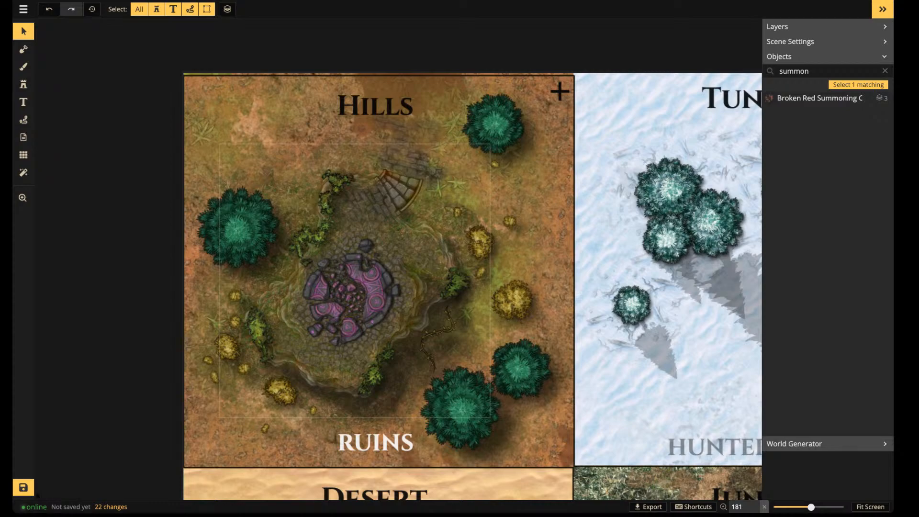
{"action": "scroll", "coordinate": [423, 280], "scroll_direction": "up", "scroll_amount": 1}
{"action": "scroll", "coordinate": [429, 282], "scroll_direction": "up", "scroll_amount": 3}
{"action": "scroll", "coordinate": [346, 255], "scroll_direction": "down", "scroll_amount": 4}
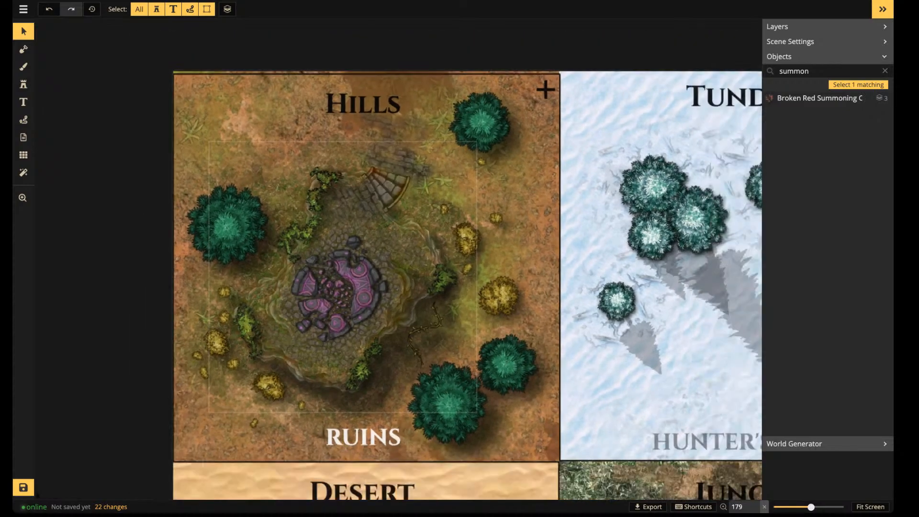
{"action": "left_click_drag", "start_coordinate": [350, 254], "coordinate": [403, 194]}
{"action": "scroll", "coordinate": [363, 221], "scroll_direction": "up", "scroll_amount": 4}
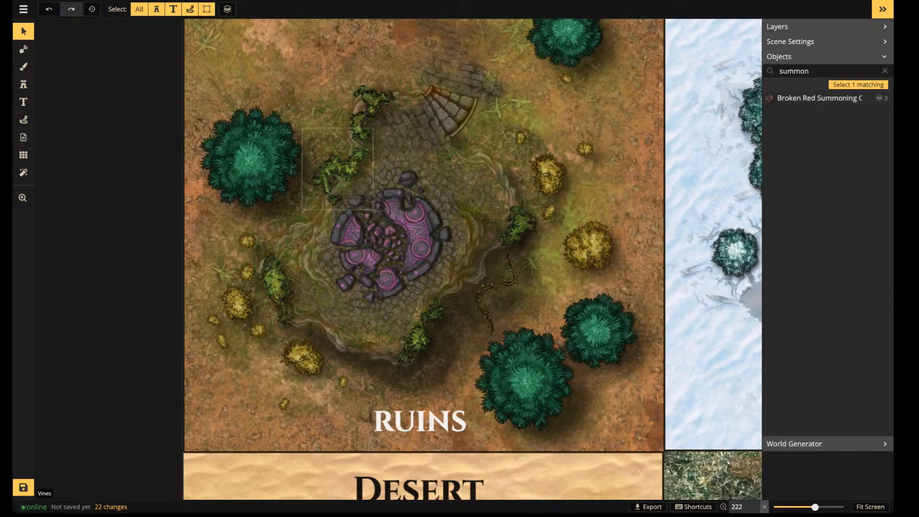
Search the stamp catalog for "stand" and for "rune", and choose the Rune Stones stamp set
{"action": "key", "text": "b"}
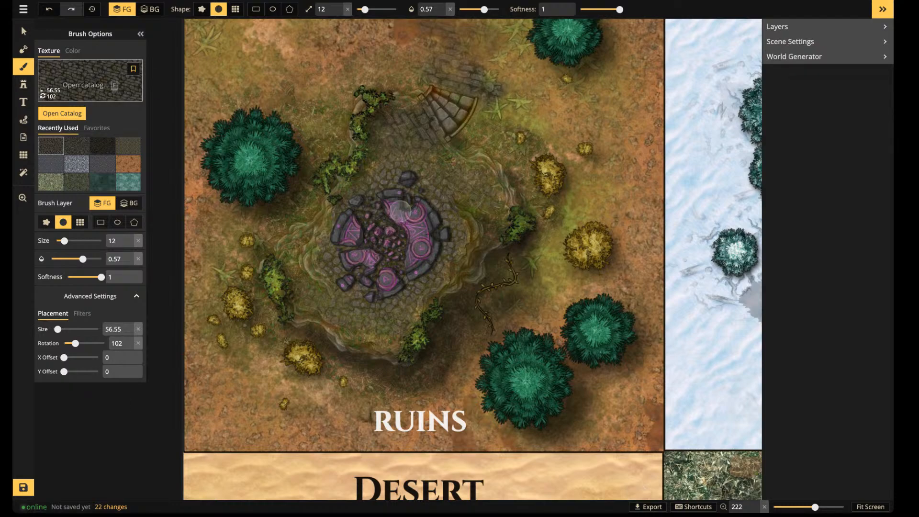
{"action": "left_click", "coordinate": [23, 84]}
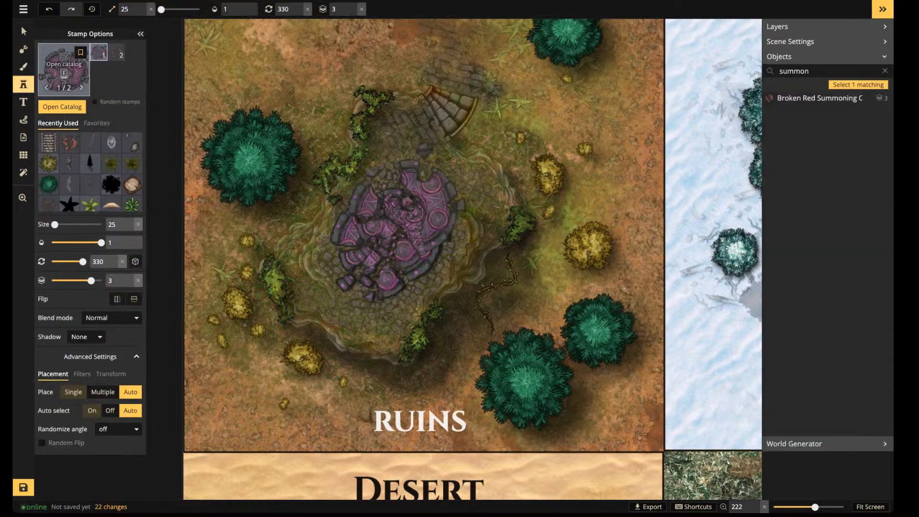
{"action": "left_click", "coordinate": [64, 70]}
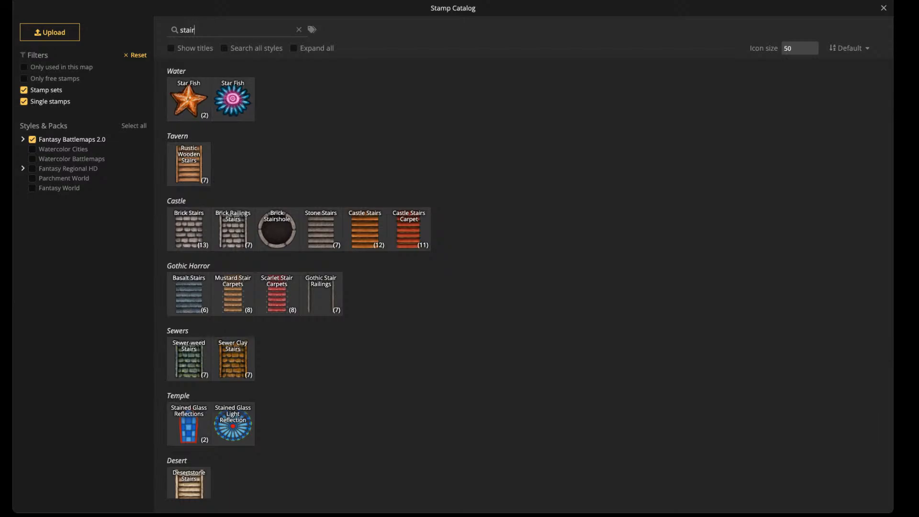
{"action": "key", "text": "BackSpace"}
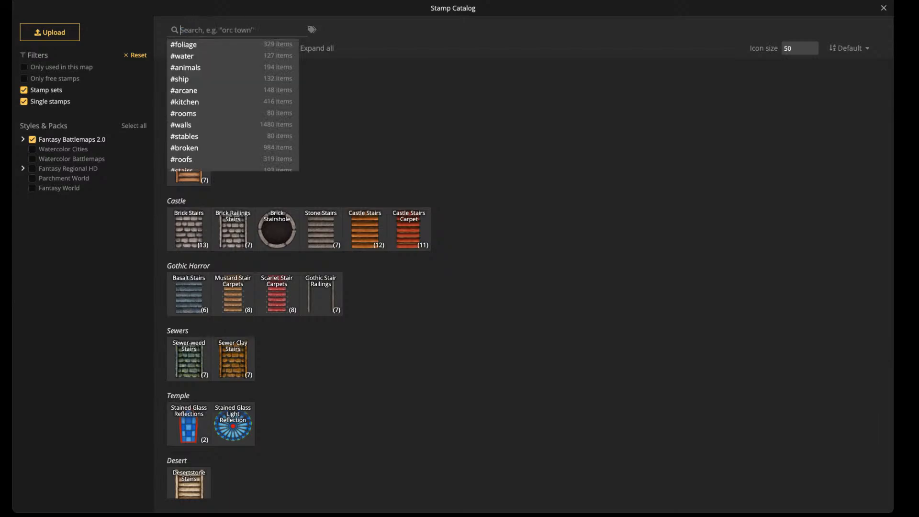
{"action": "type", "text": "stand"}
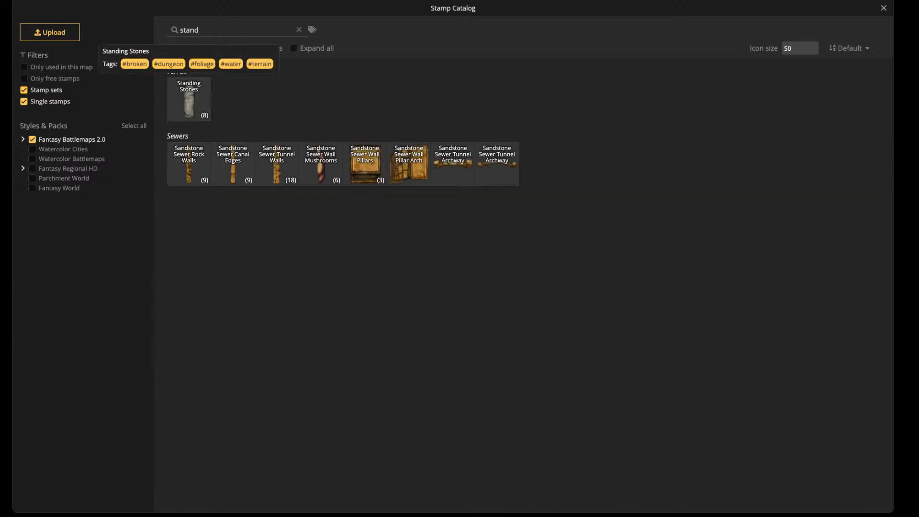
{"action": "key", "text": "BackSpace"}
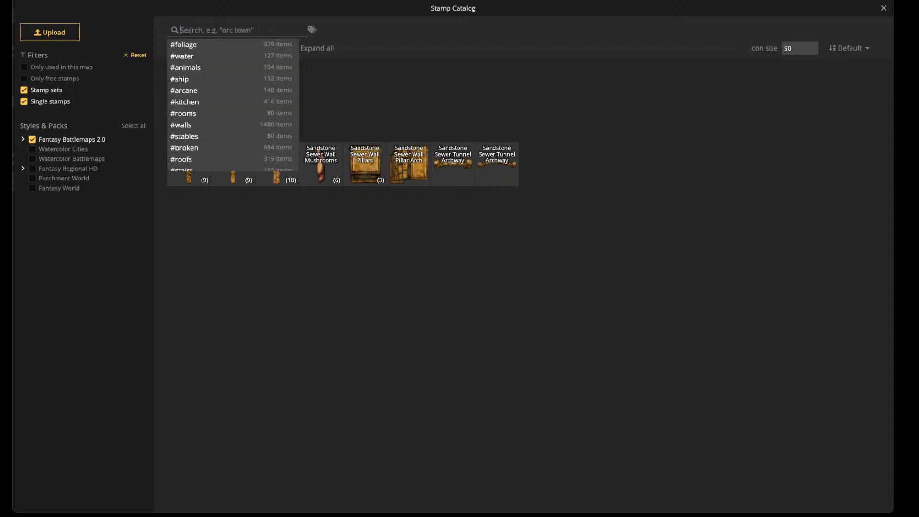
{"action": "type", "text": "rune"}
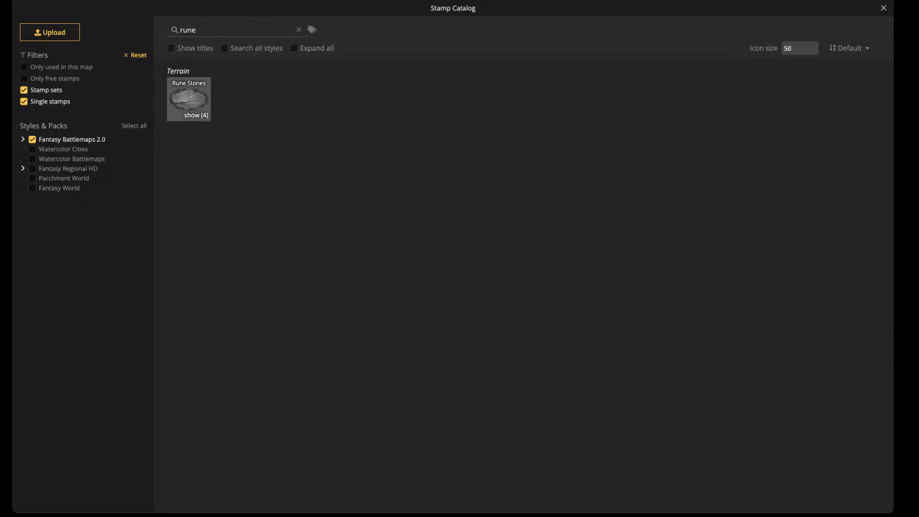
{"action": "left_click", "coordinate": [189, 100]}
Set the Rune Stones stamp's brightness to 72 and its size to 20 for use around the summoning circle
{"action": "scroll", "coordinate": [376, 213], "scroll_direction": "up", "scroll_amount": 2}
{"action": "scroll", "coordinate": [325, 279], "scroll_direction": "up", "scroll_amount": 5}
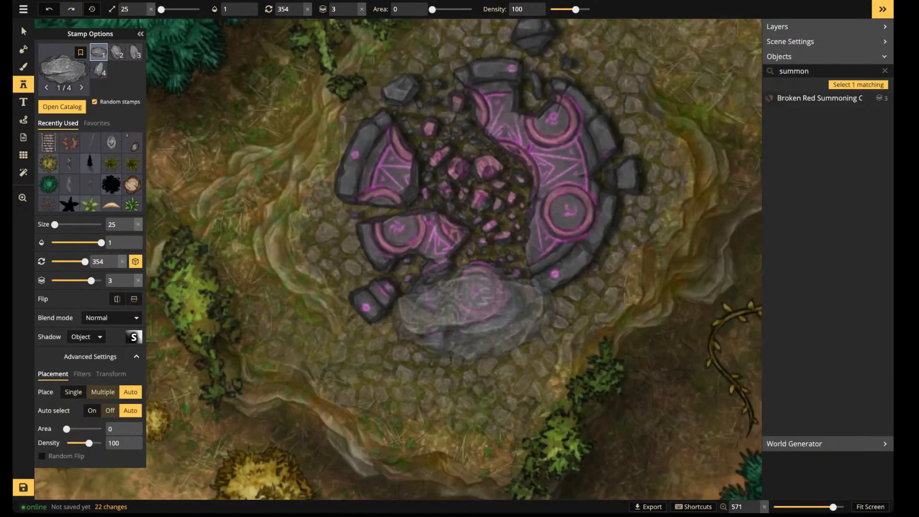
{"action": "left_click", "coordinate": [474, 306]}
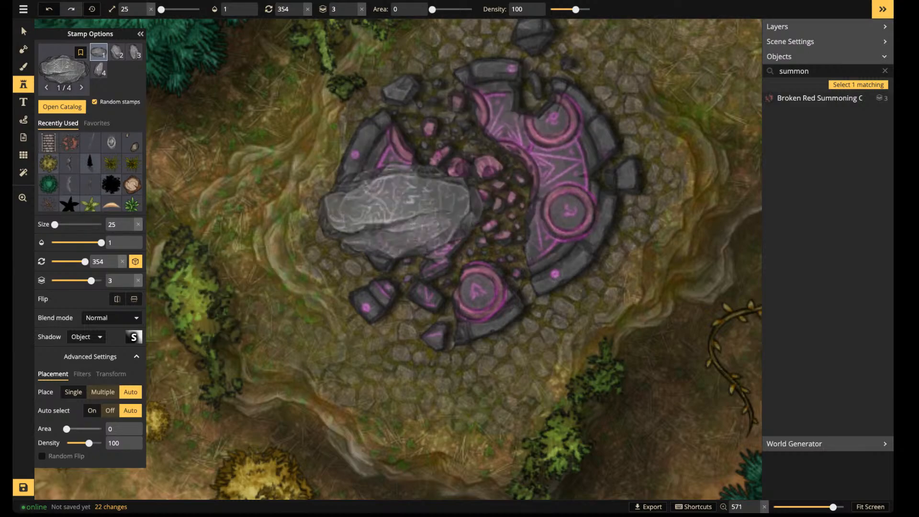
{"action": "left_click", "coordinate": [82, 374]}
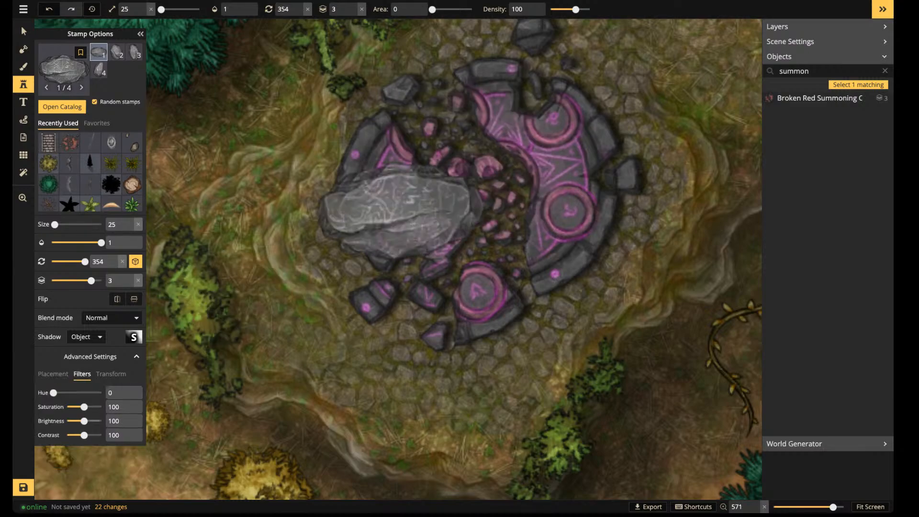
{"action": "left_click_drag", "start_coordinate": [85, 421], "coordinate": [78, 421]}
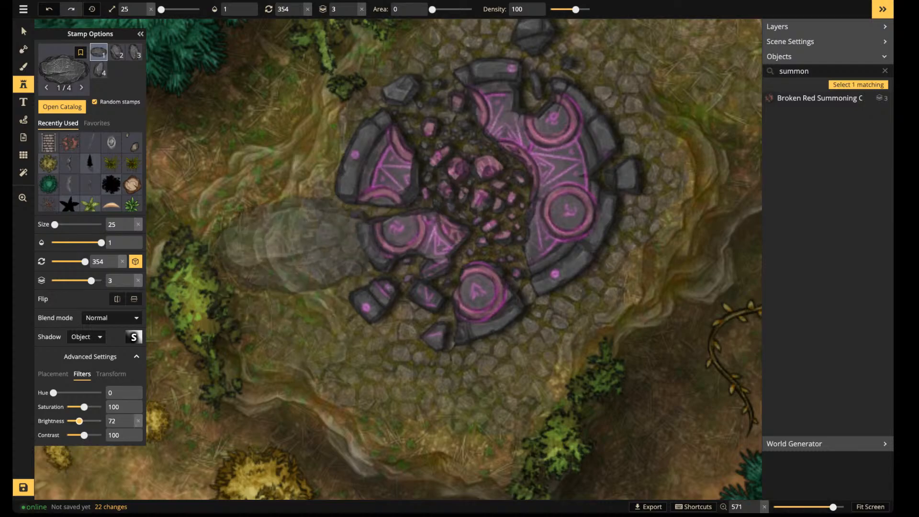
{"action": "key", "text": "["}
{"action": "key", "text": "["}
{"action": "key", "text": "]"}
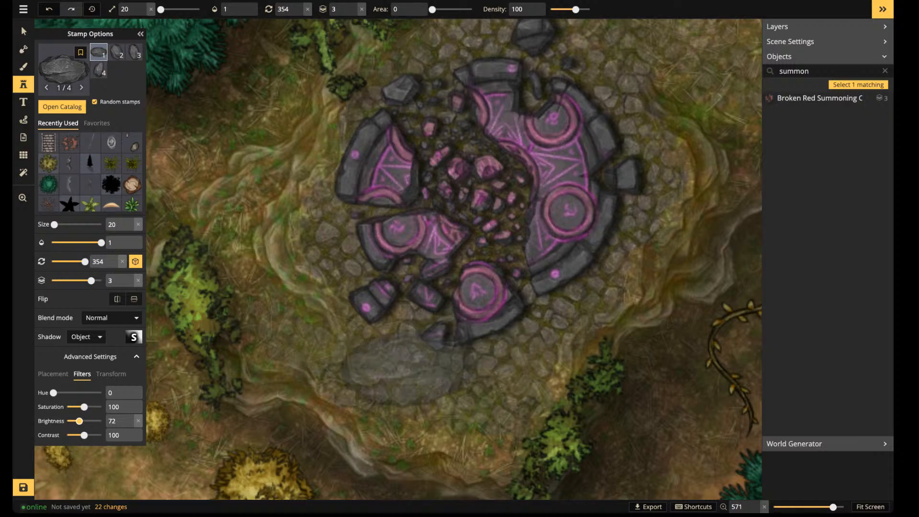
Place a large and a small size 20 rune stone, each at its own rotation, on the southwest and west sides of the summoning circle
{"action": "scroll", "coordinate": [361, 347], "scroll_direction": "down", "scroll_amount": 2}
{"action": "key", "text": "space"}
{"action": "left_click_drag", "start_coordinate": [354, 314], "coordinate": [321, 338]}
{"action": "key", "text": "."}
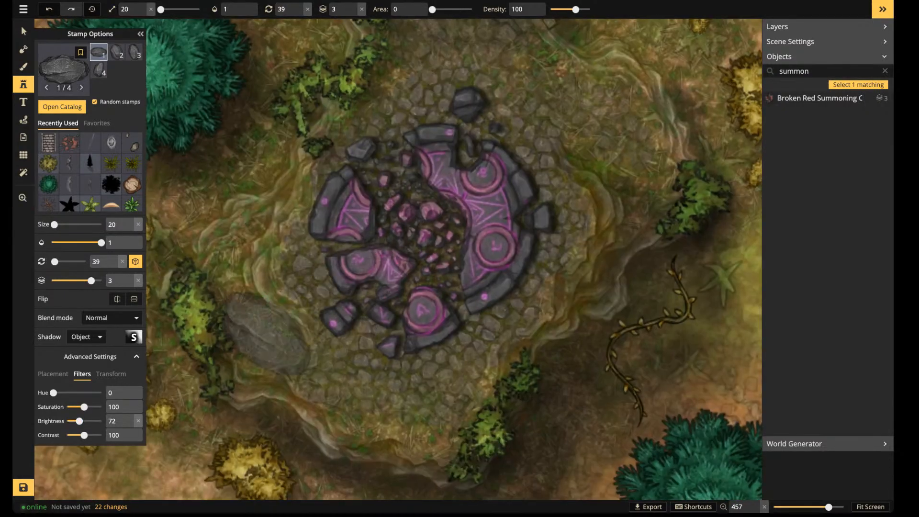
{"action": "left_click", "coordinate": [267, 332]}
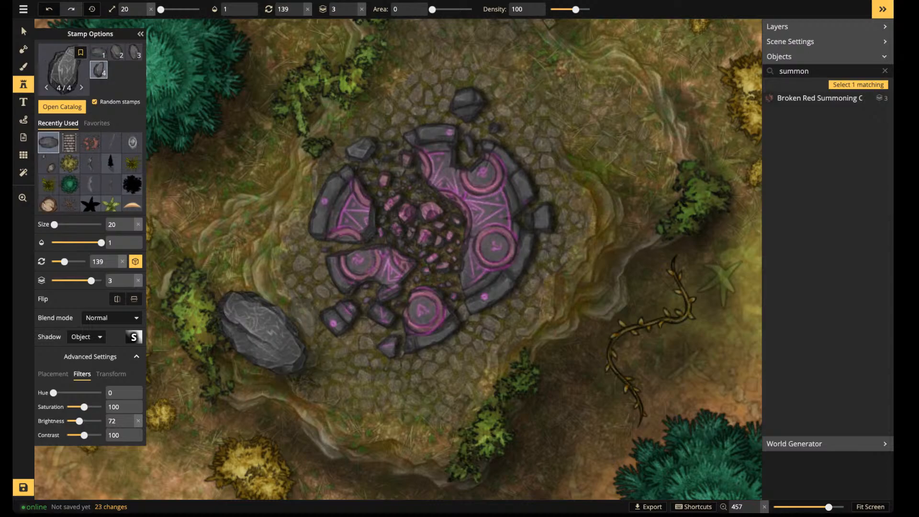
{"action": "key", "text": "."}
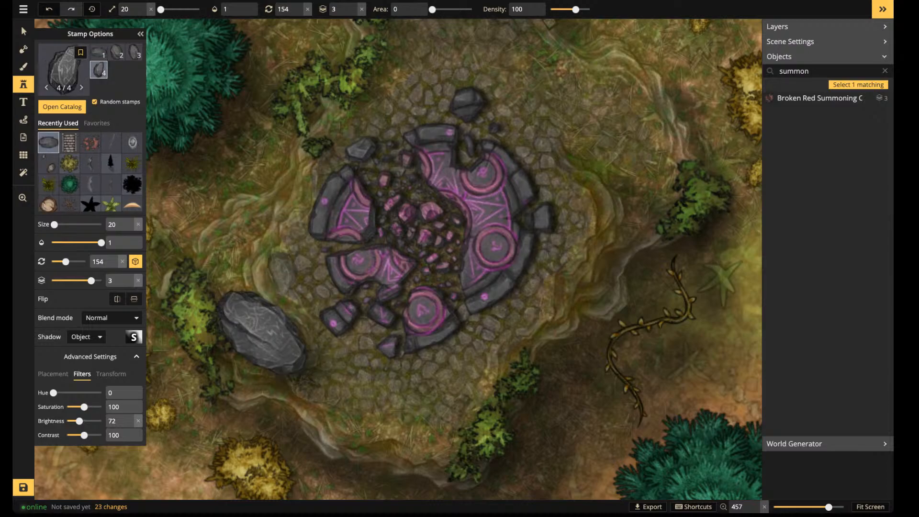
{"action": "left_click", "coordinate": [283, 271]}
{"action": "scroll", "coordinate": [474, 237], "scroll_direction": "down", "scroll_amount": 2}
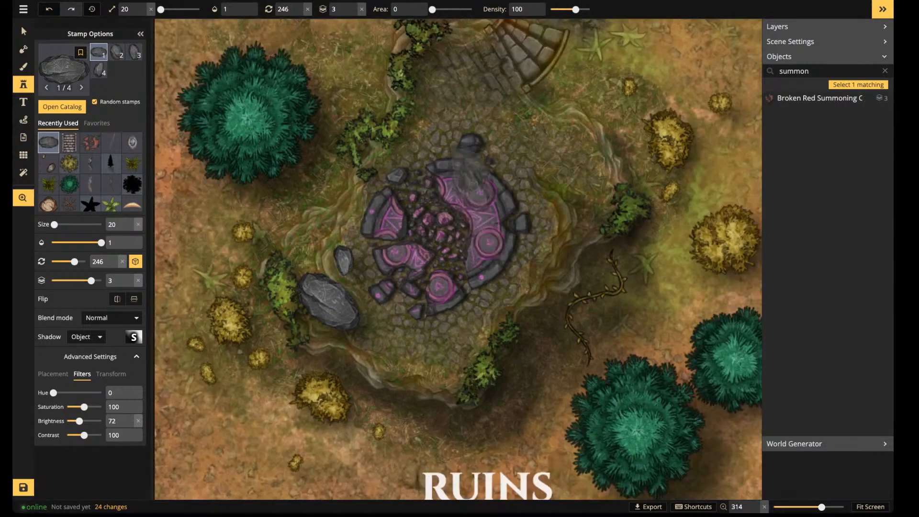
Place size 30 rune stones northeast and south of the summoning circle, undoing any stray stone placed over the circle itself
{"action": "left_click_drag", "start_coordinate": [470, 183], "coordinate": [436, 220]}
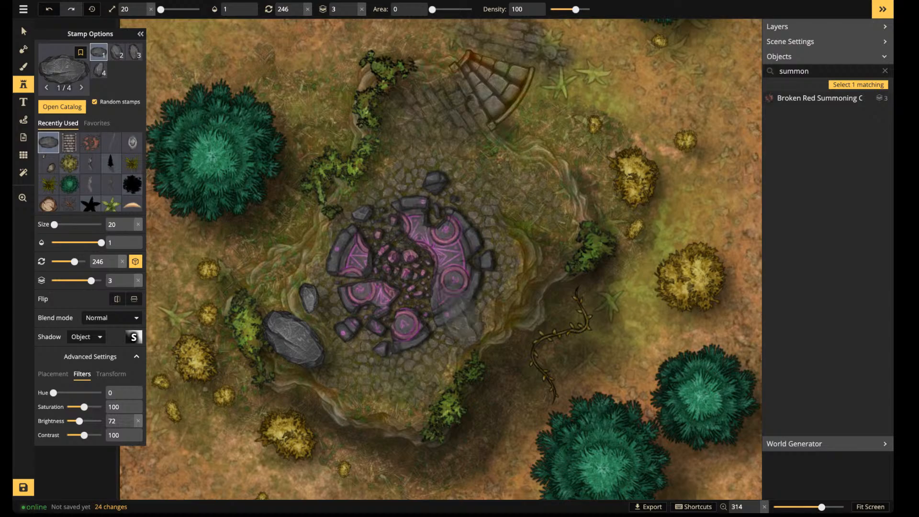
{"action": "scroll", "coordinate": [511, 250], "scroll_direction": "up", "scroll_amount": 1}
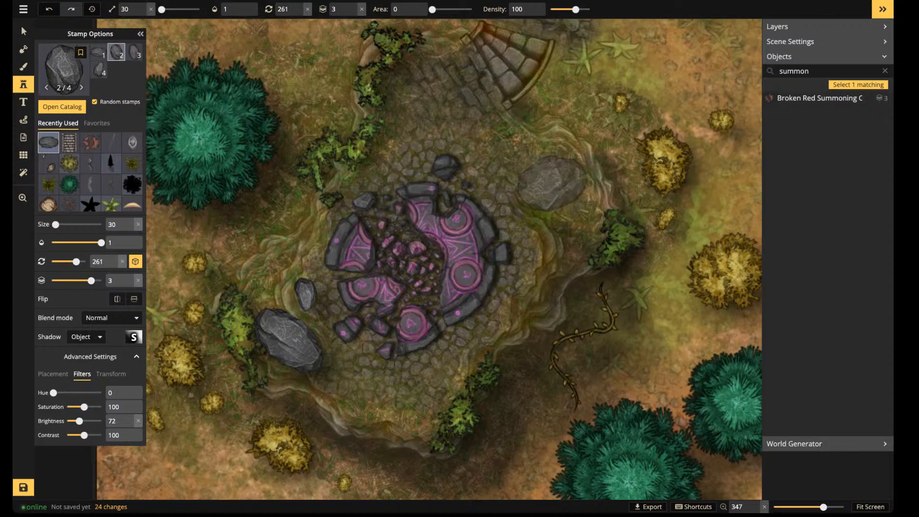
{"action": "left_click", "coordinate": [552, 181]}
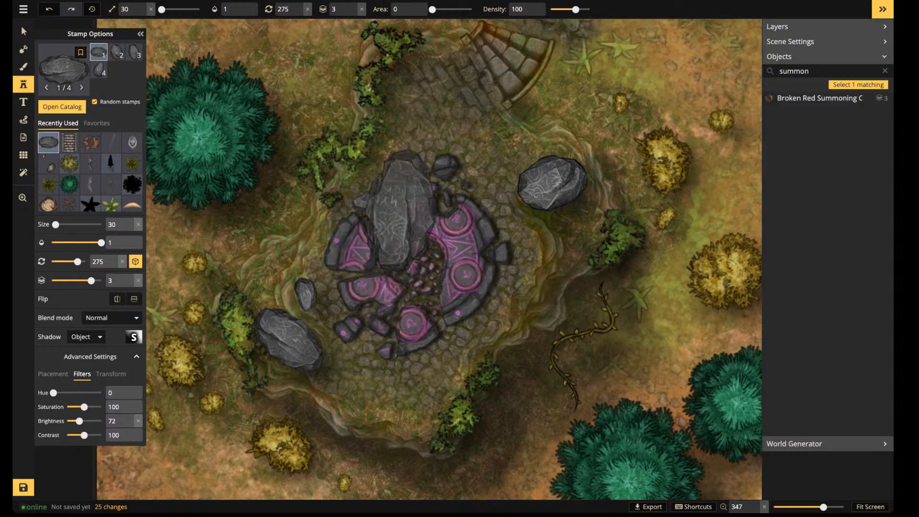
{"action": "left_click", "coordinate": [403, 205]}
{"action": "key", "text": "ctrl+z"}
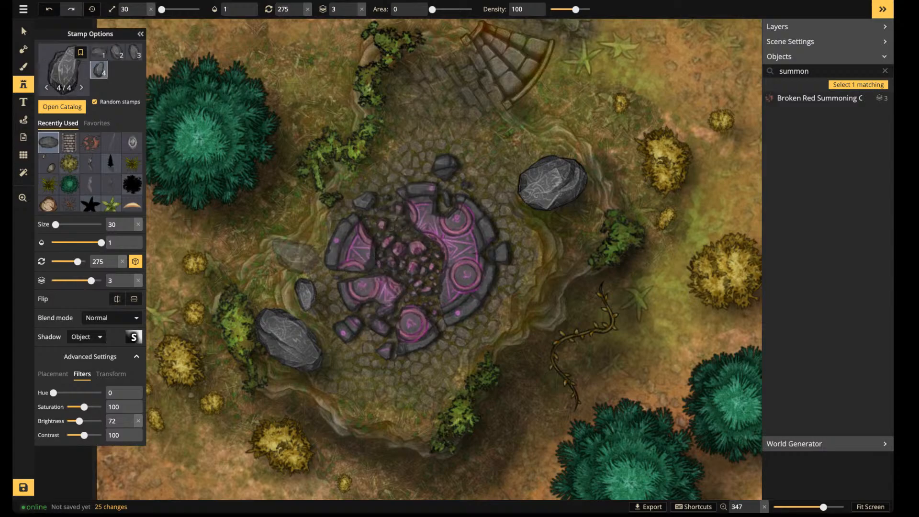
{"action": "scroll", "coordinate": [405, 385], "scroll_direction": "down", "scroll_amount": 5}
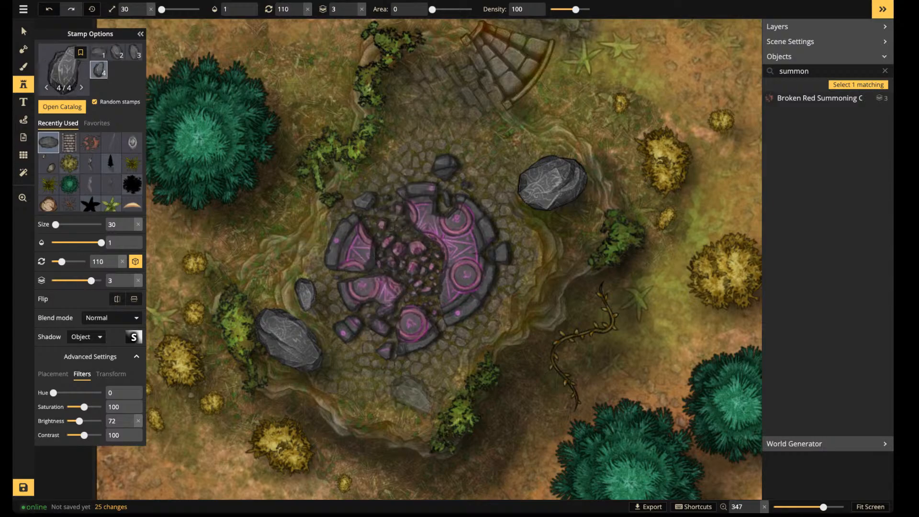
{"action": "left_click", "coordinate": [414, 396]}
{"action": "left_click", "coordinate": [401, 211]}
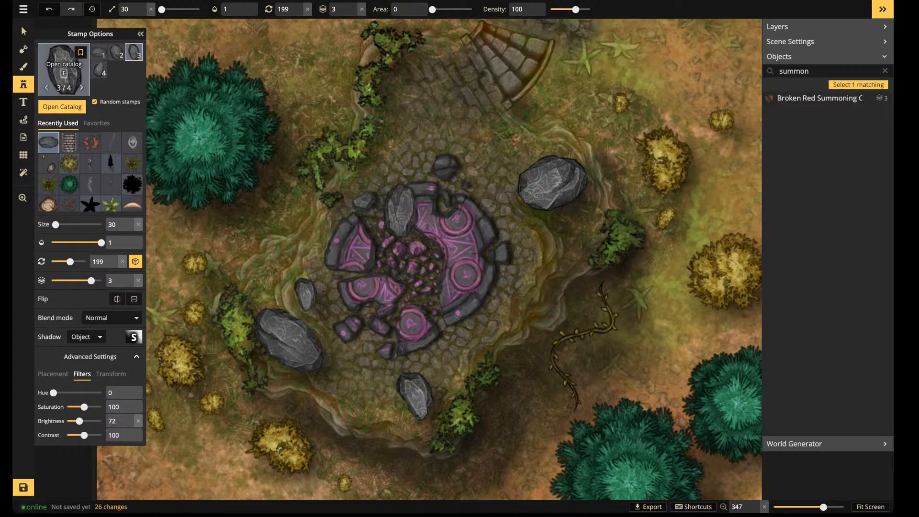
{"action": "key", "text": "ctrl+z"}
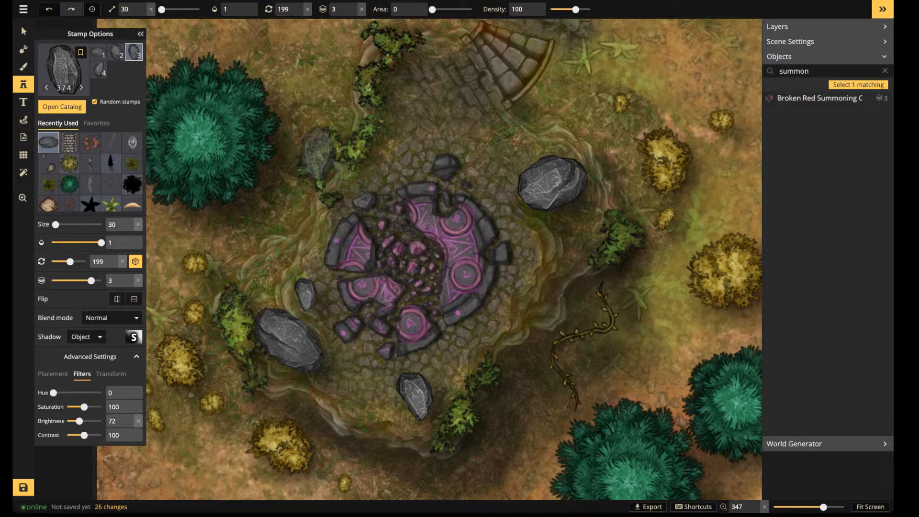
Switch to the foreground brush and choose the Rocks texture from the Dungeon Textures in the texture catalog
{"action": "key", "text": "b"}
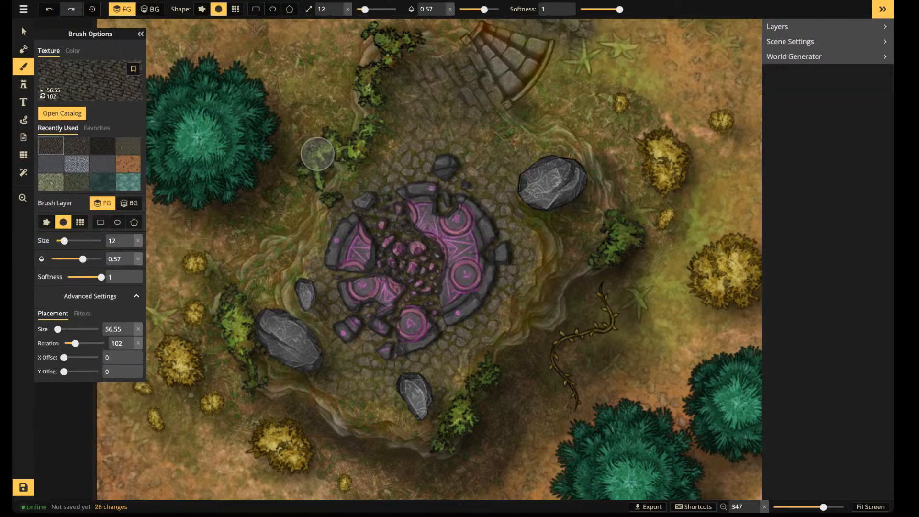
{"action": "left_click", "coordinate": [62, 113]}
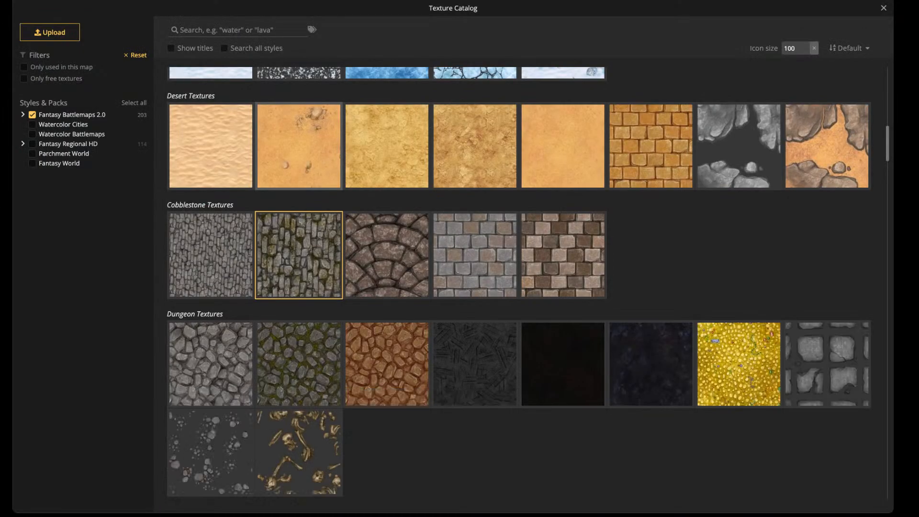
{"action": "scroll", "coordinate": [387, 254], "scroll_direction": "down", "scroll_amount": 3}
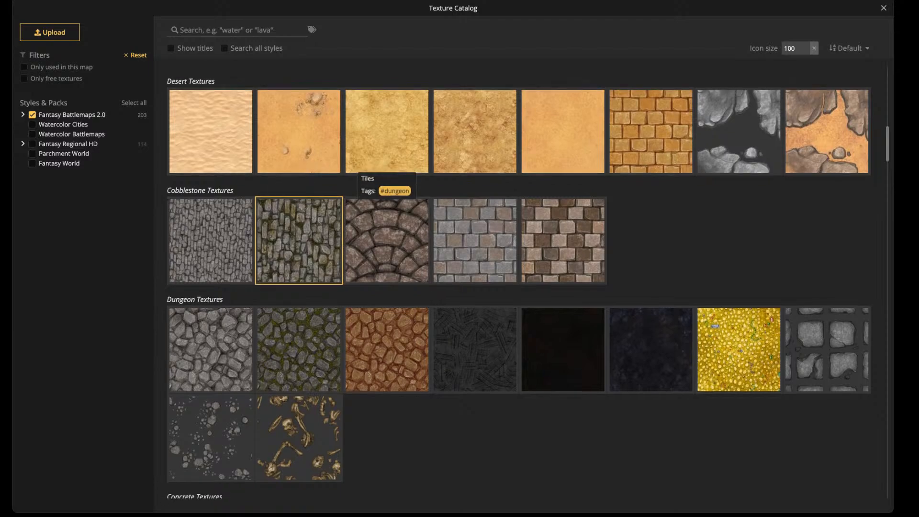
{"action": "scroll", "coordinate": [300, 254], "scroll_direction": "up", "scroll_amount": 3}
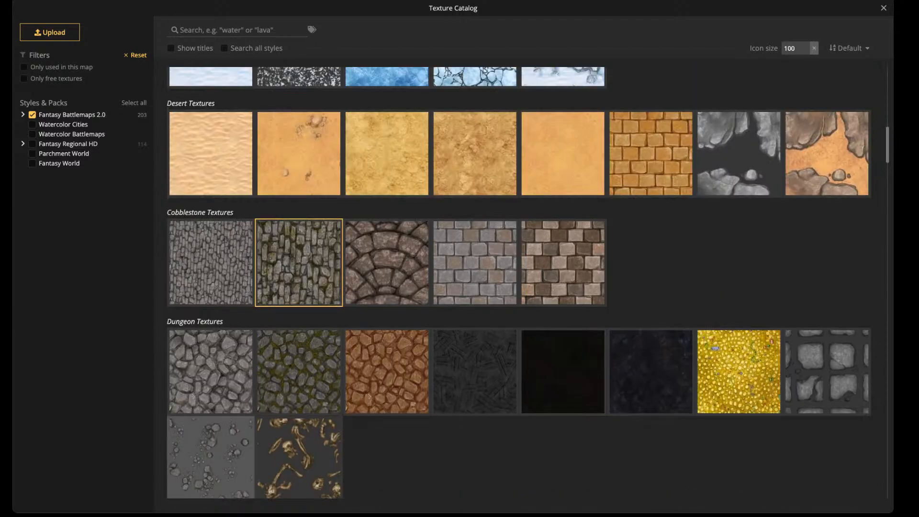
{"action": "scroll", "coordinate": [211, 330], "scroll_direction": "down", "scroll_amount": 4}
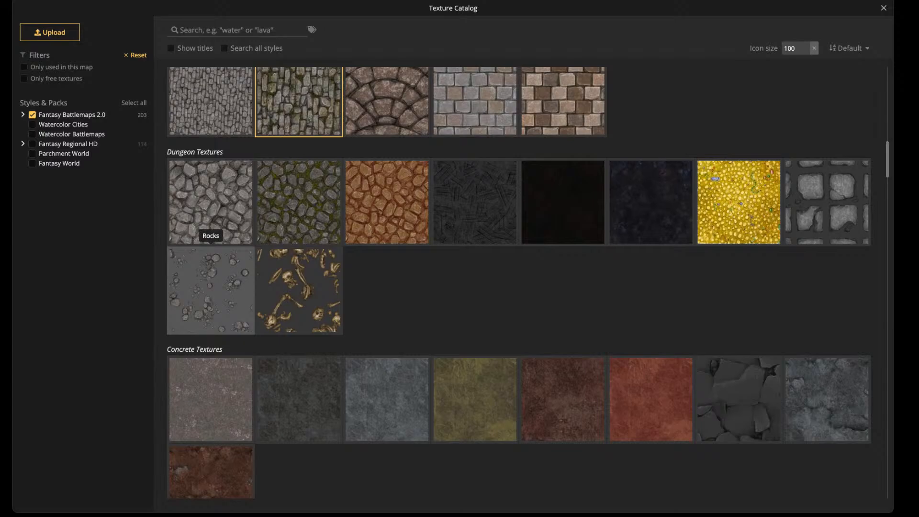
{"action": "left_click", "coordinate": [210, 287]}
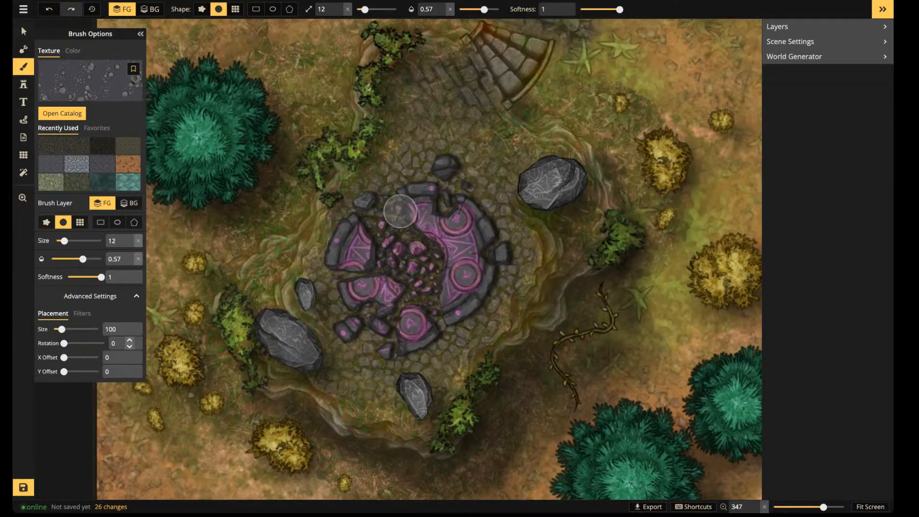
Set the Rocks texture's size to 28.13 and brightness to 57, and raise the brush opacity to 1
{"action": "left_click_drag", "start_coordinate": [61, 329], "coordinate": [55, 329]}
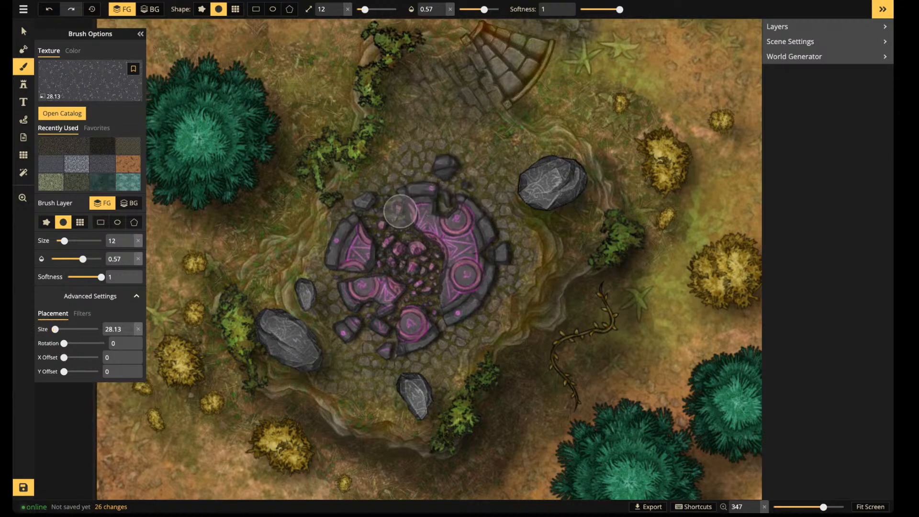
{"action": "left_click", "coordinate": [82, 313]}
{"action": "left_click_drag", "start_coordinate": [84, 358], "coordinate": [75, 358]}
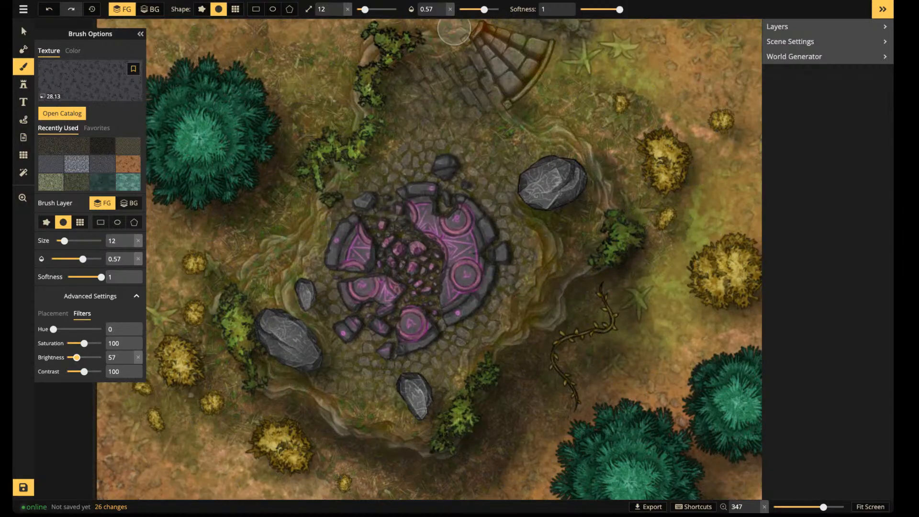
{"action": "left_click_drag", "start_coordinate": [484, 9], "coordinate": [499, 9]}
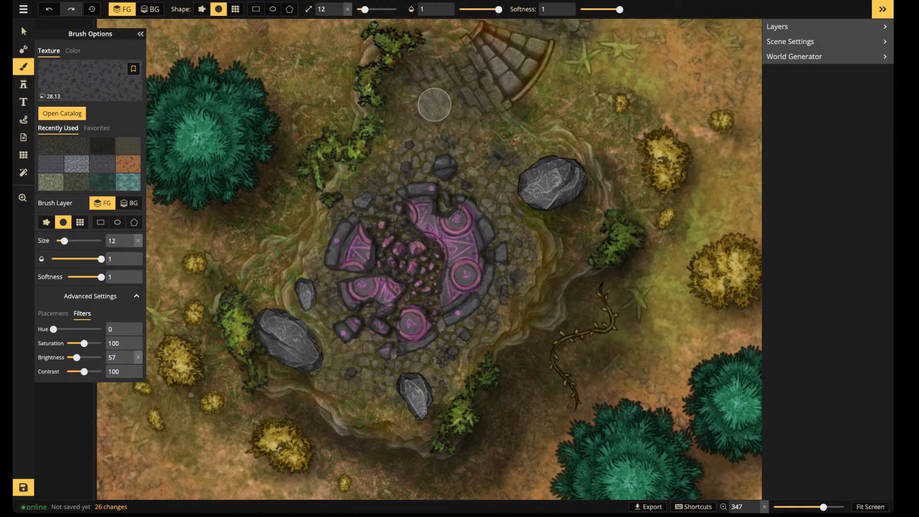
Paint scattered rock rubble on the paving around the summoning circle and on the path above the stairs
{"action": "left_click_drag", "start_coordinate": [510, 257], "coordinate": [521, 240]}
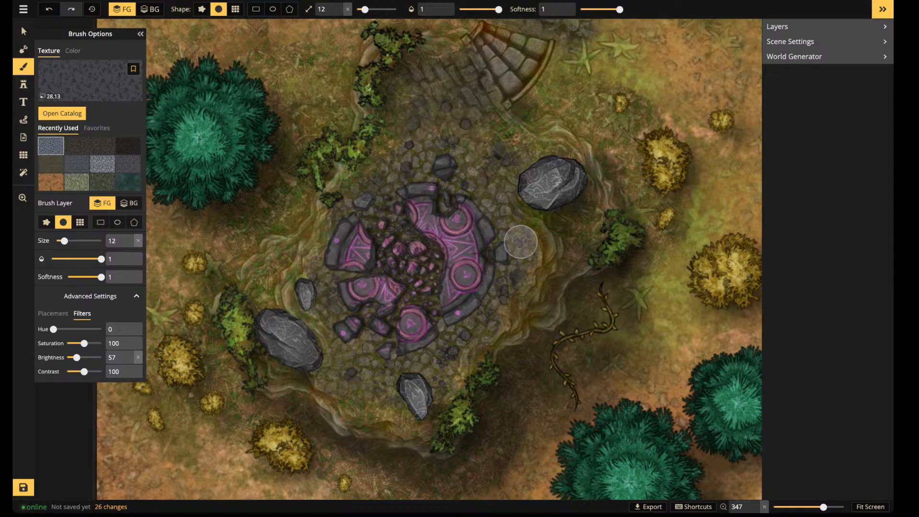
{"action": "left_click_drag", "start_coordinate": [512, 169], "coordinate": [483, 393]}
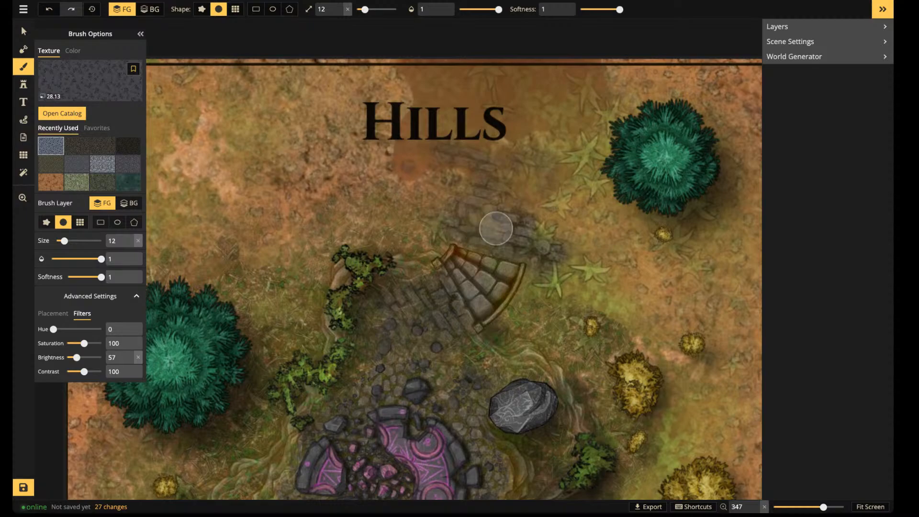
{"action": "left_click_drag", "start_coordinate": [512, 222], "coordinate": [469, 190]}
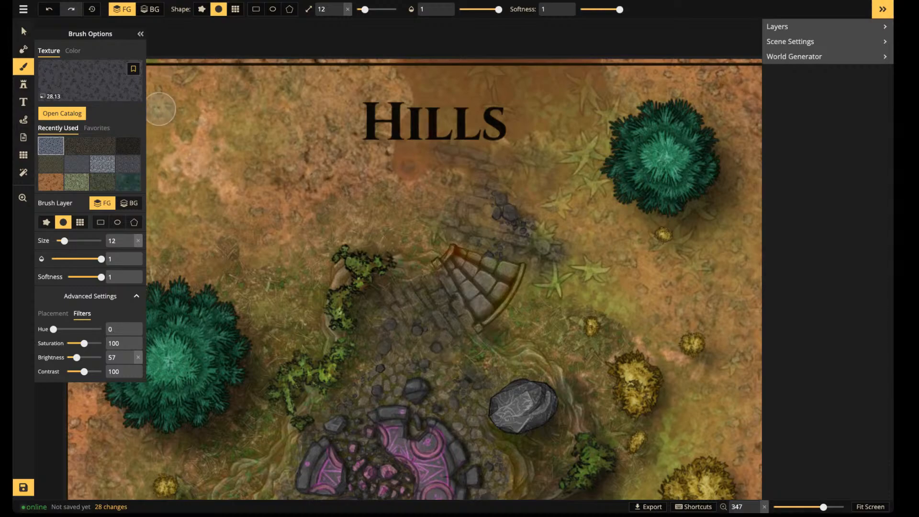
Select the southwest, south and northeast rune stones together and set their shadow to blur 1.5, X offset 2.1 and Y offset 0
{"action": "left_click", "coordinate": [24, 31]}
{"action": "left_click_drag", "start_coordinate": [373, 435], "coordinate": [374, 186]}
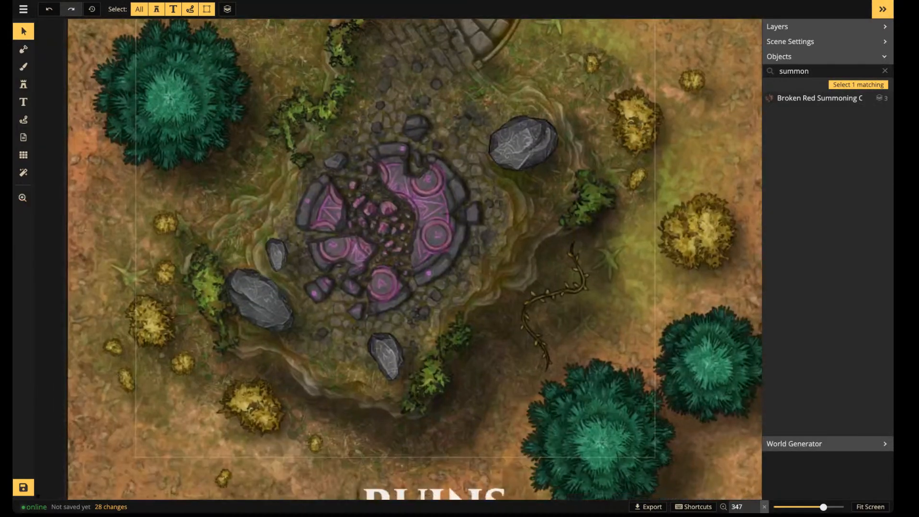
{"action": "left_click", "coordinate": [261, 301]}
{"action": "left_click", "coordinate": [387, 355], "text": "shift"}
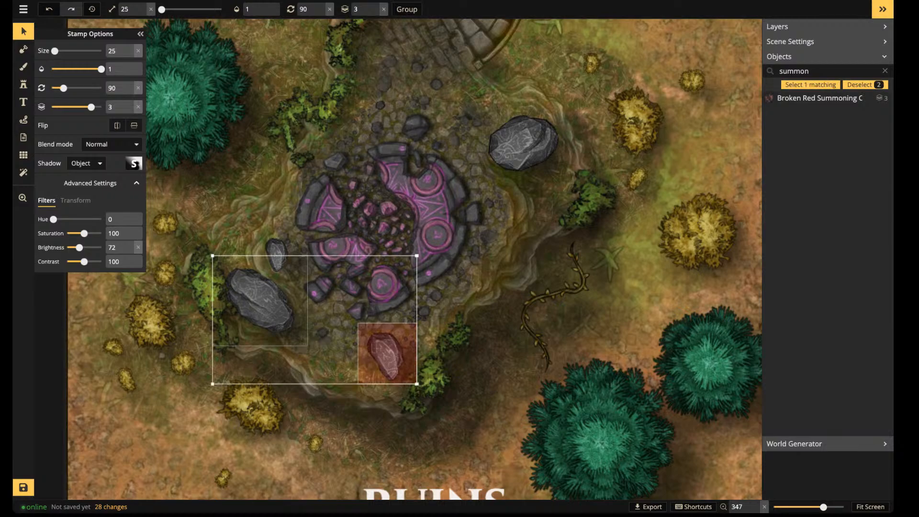
{"action": "left_click", "coordinate": [524, 142], "text": "shift"}
{"action": "left_click", "coordinate": [135, 165]}
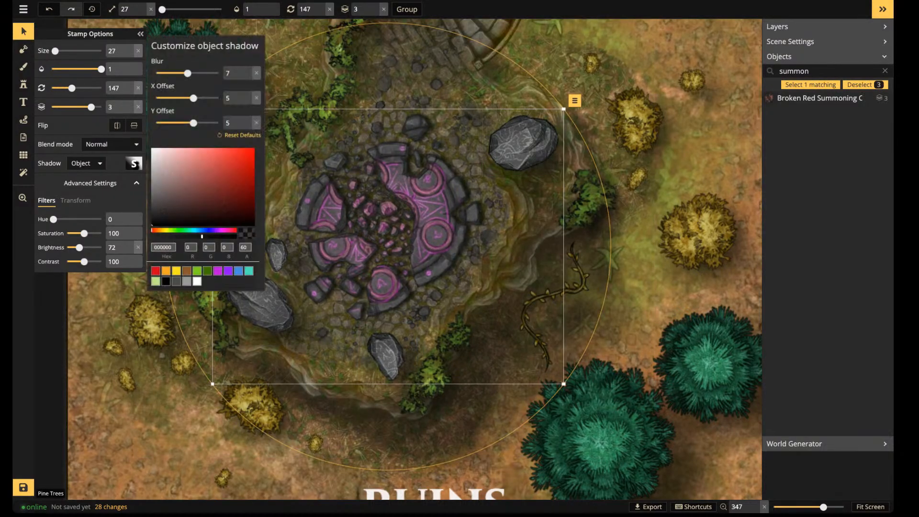
{"action": "left_click_drag", "start_coordinate": [187, 75], "coordinate": [198, 75]}
{"action": "left_click", "coordinate": [254, 99]}
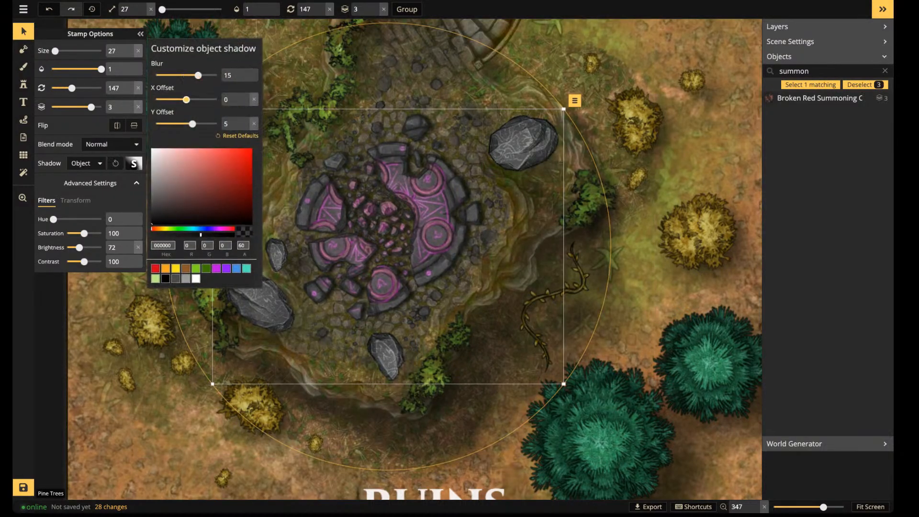
{"action": "left_click", "coordinate": [254, 124]}
{"action": "type", "text": "1"}
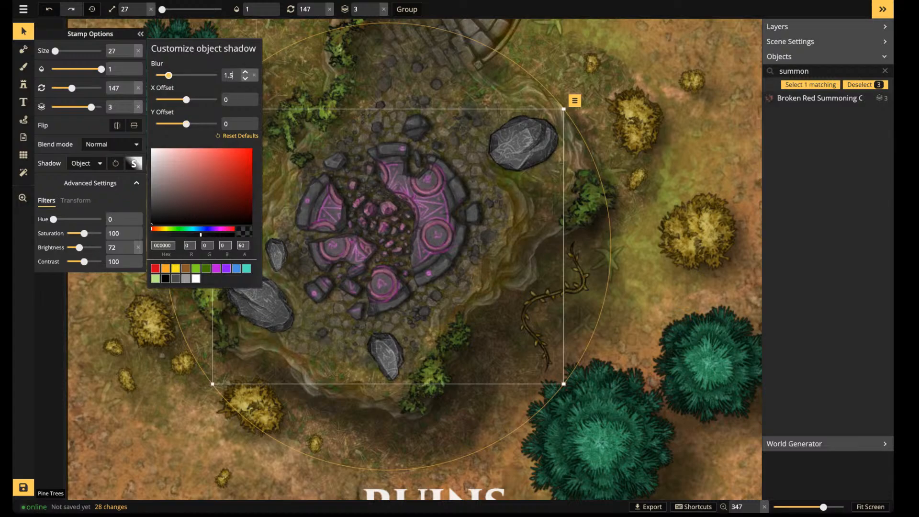
{"action": "left_click_drag", "start_coordinate": [187, 100], "coordinate": [190, 100]}
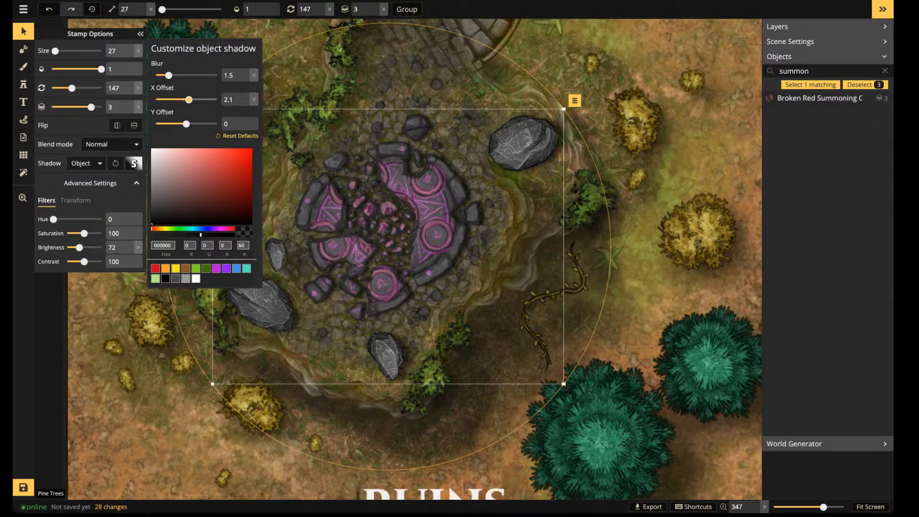
{"action": "left_click", "coordinate": [299, 211]}
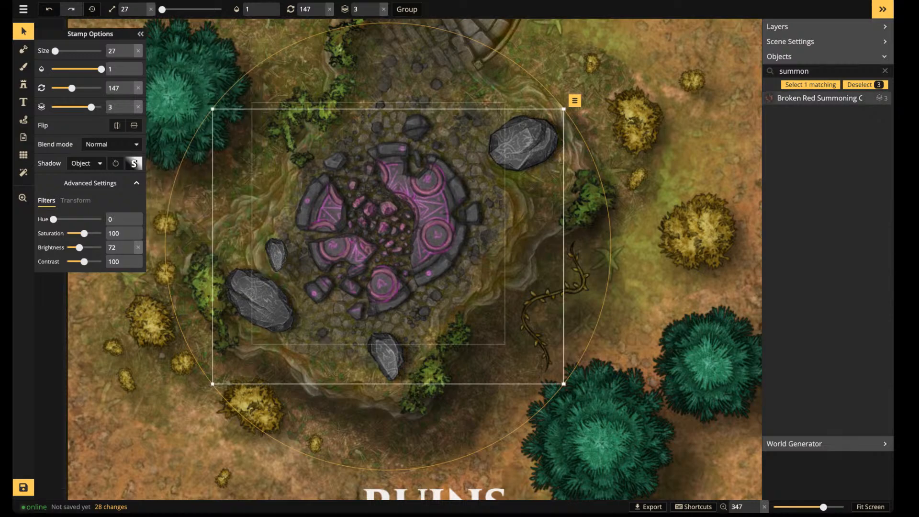
Select the small west rune stone together with the large southwest one, adjust their shared shadow's X offset, and deselect them
{"action": "left_click", "coordinate": [277, 254]}
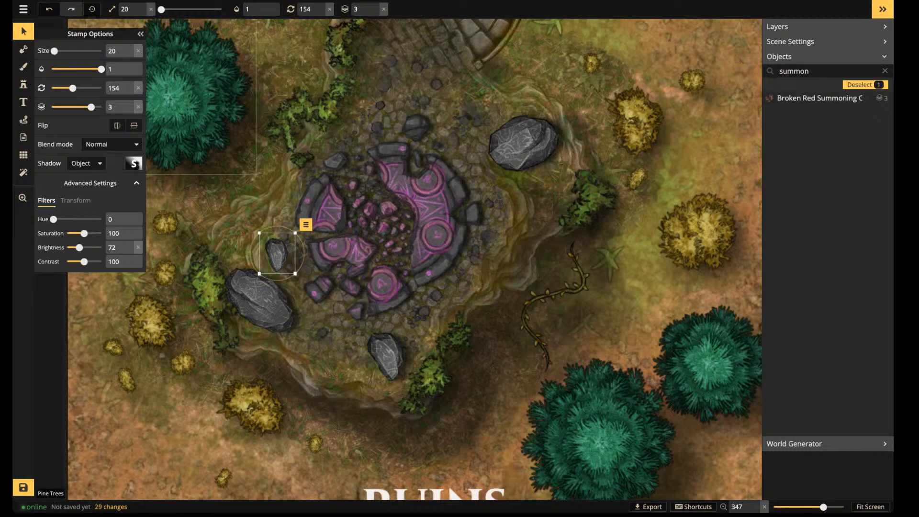
{"action": "left_click", "coordinate": [258, 300], "text": "shift"}
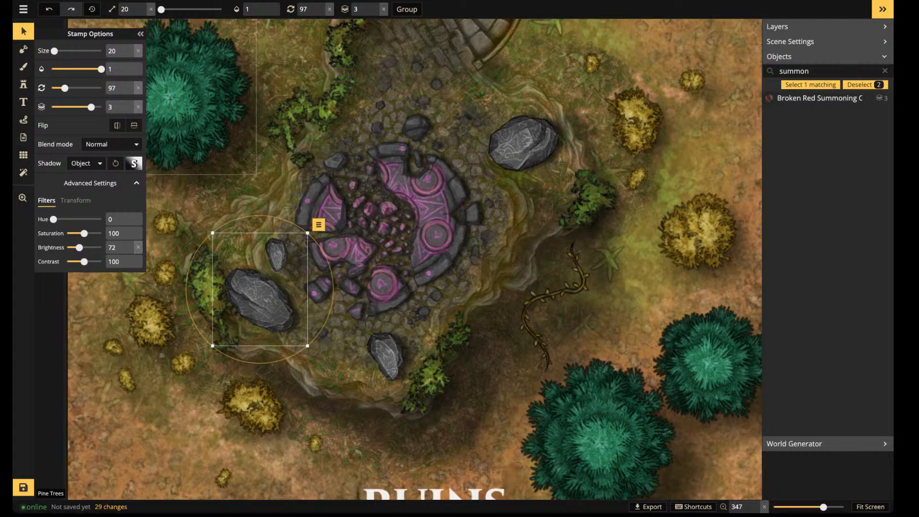
{"action": "left_click", "coordinate": [134, 164]}
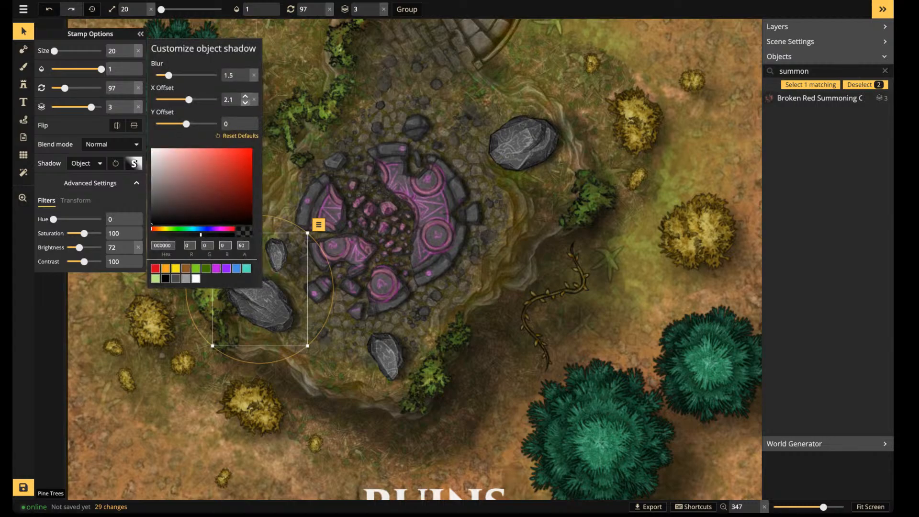
{"action": "left_click", "coordinate": [245, 103]}
{"action": "left_click", "coordinate": [819, 98]}
{"action": "left_click", "coordinate": [325, 230]}
{"action": "scroll", "coordinate": [323, 230], "scroll_direction": "down", "scroll_amount": 5}
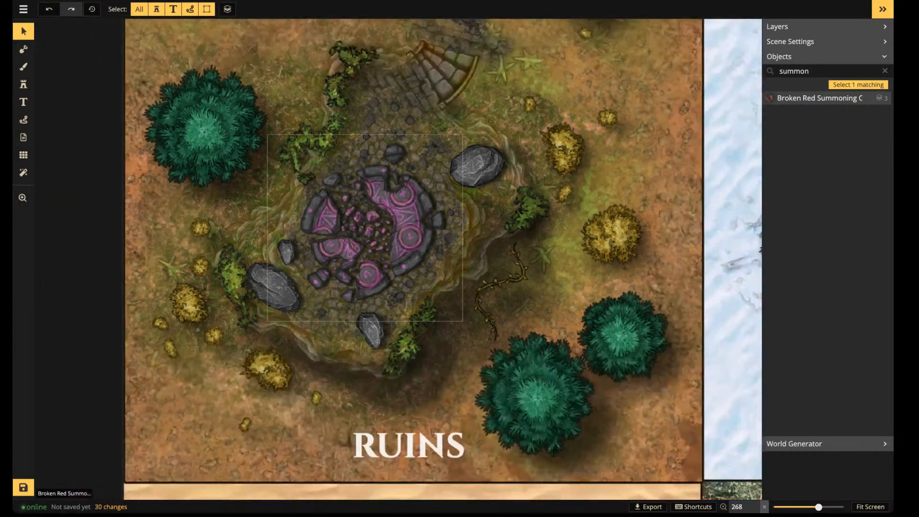
{"action": "left_click_drag", "start_coordinate": [321, 230], "coordinate": [335, 270]}
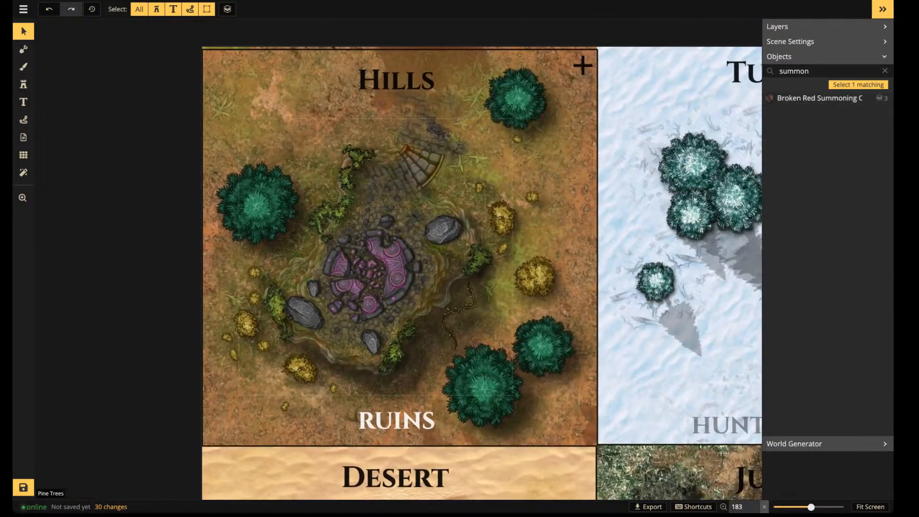
Copy the small west rune stone and place the duplicate on the paving north of the summoning circle at size 10 and rotation 214
{"action": "scroll", "coordinate": [418, 176], "scroll_direction": "up", "scroll_amount": 1}
{"action": "scroll", "coordinate": [355, 286], "scroll_direction": "up", "scroll_amount": 5}
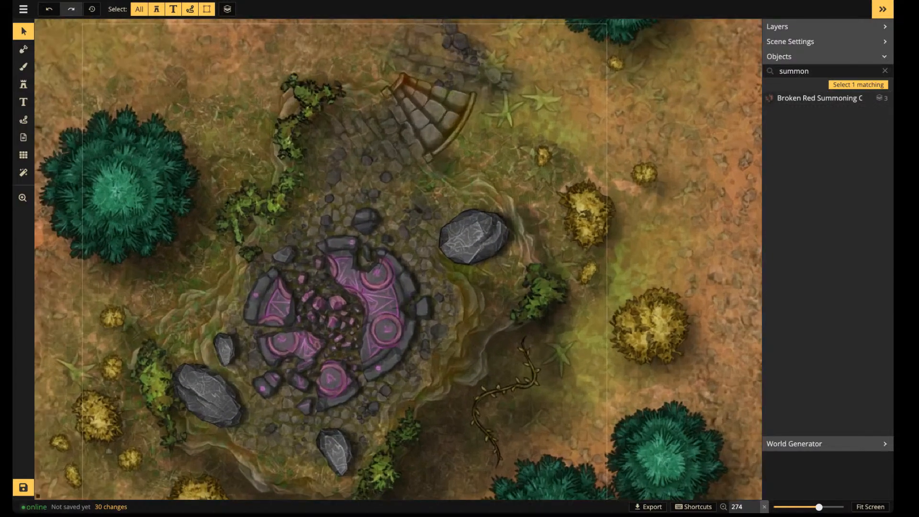
{"action": "left_click", "coordinate": [293, 309]}
{"action": "key", "text": "ctrl+c"}
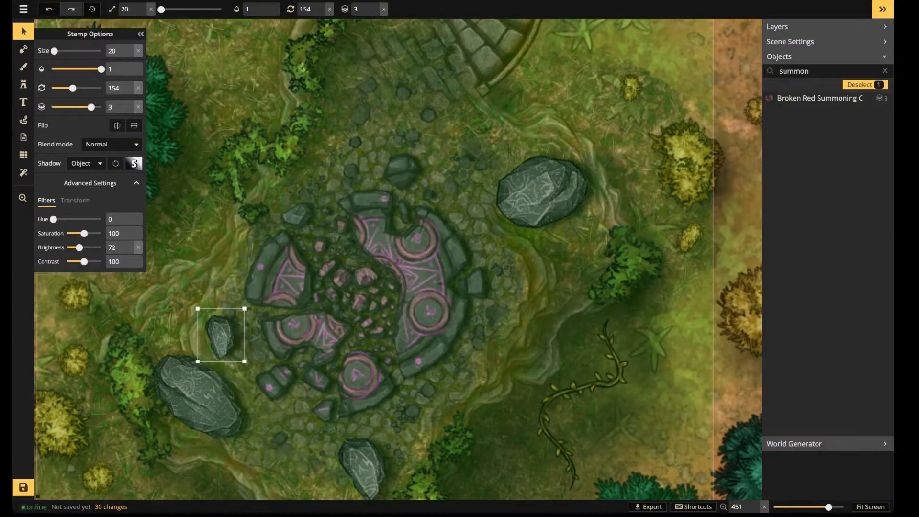
{"action": "key", "text": "ctrl+v"}
{"action": "scroll", "coordinate": [428, 118], "scroll_direction": "down", "scroll_amount": 2}
{"action": "scroll", "coordinate": [429, 118], "scroll_direction": "up", "scroll_amount": 1}
{"action": "scroll", "coordinate": [428, 117], "scroll_direction": "up", "scroll_amount": 3}
{"action": "left_click_drag", "start_coordinate": [428, 117], "coordinate": [361, 113]}
{"action": "left_click_drag", "start_coordinate": [422, 62], "coordinate": [409, 213]}
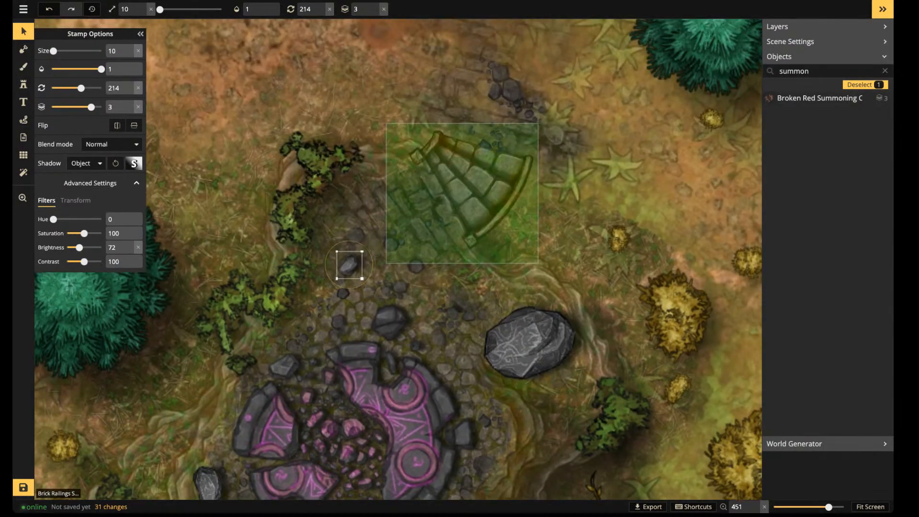
Place another small rune stone at the inner edge of the stairs with size 12 and rotation 49
{"action": "left_click_drag", "start_coordinate": [349, 265], "coordinate": [427, 202]}
{"action": "scroll", "coordinate": [427, 202], "scroll_direction": "up", "scroll_amount": 1}
{"action": "scroll", "coordinate": [427, 202], "scroll_direction": "up", "scroll_amount": 12}
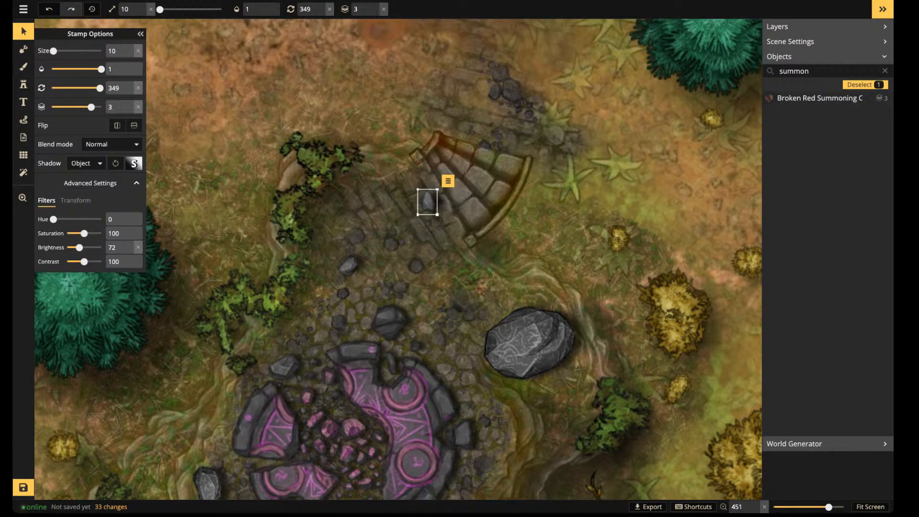
{"action": "mouse_move", "coordinate": [442, 216]}
{"action": "left_mouse_down"}
{"action": "mouse_move", "coordinate": [483, 269]}
{"action": "mouse_move", "coordinate": [408, 177]}
{"action": "mouse_move", "coordinate": [428, 206]}
{"action": "left_mouse_up"}
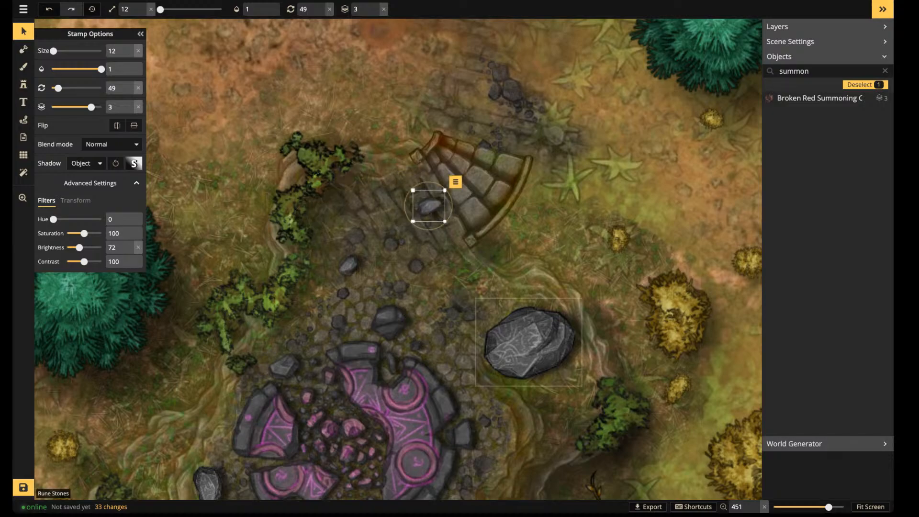
Try to place a size 10 copy of the large northeast rune stone on the outer edge of the stairs
{"action": "left_click", "coordinate": [530, 343]}
{"action": "key", "text": "ctrl+c"}
{"action": "key", "text": "ctrl+v"}
{"action": "left_click_drag", "start_coordinate": [570, 241], "coordinate": [535, 213]}
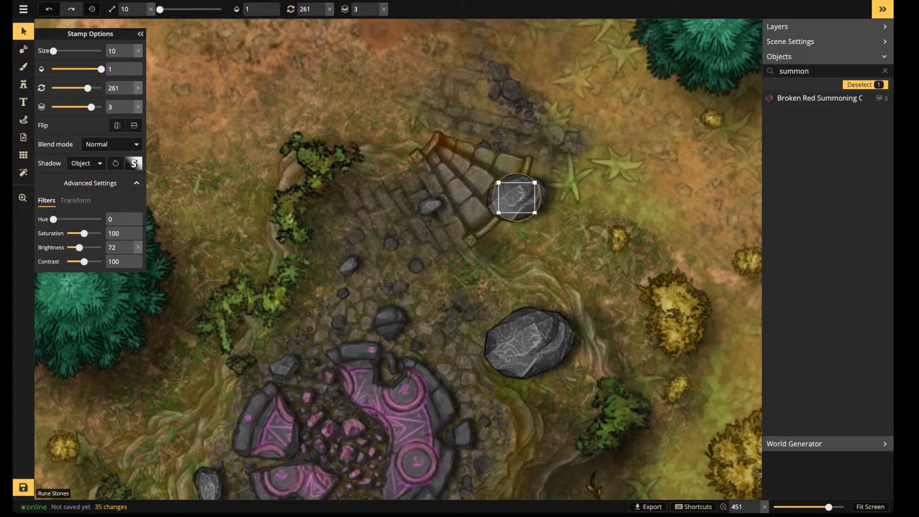
{"action": "key", "text": "Escape"}
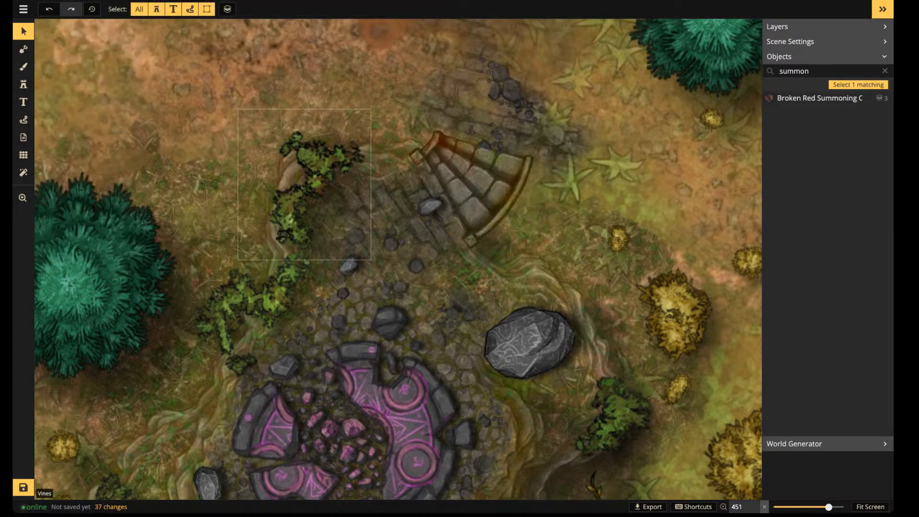
Search the stamp catalog for "rock" and choose the Small Rocks set from Terrain
{"action": "key", "text": "c"}
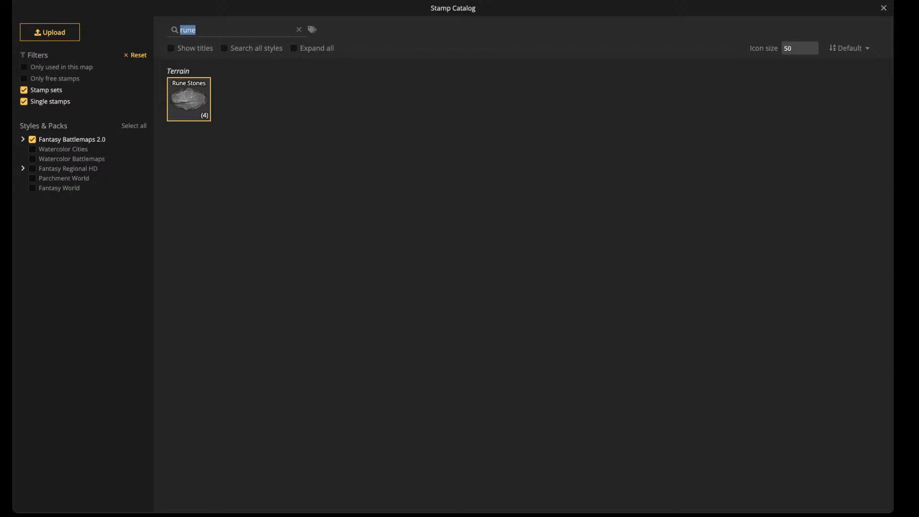
{"action": "type", "text": "rock"}
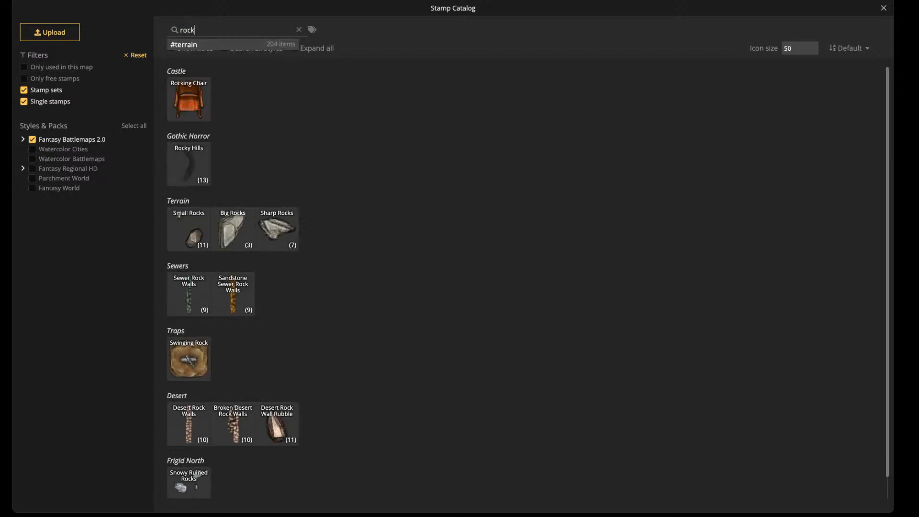
{"action": "left_click", "coordinate": [179, 215]}
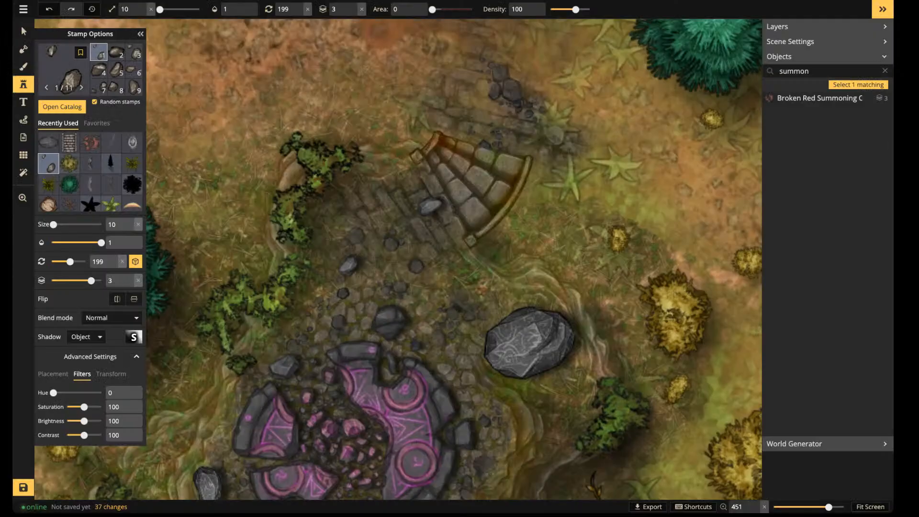
Set the Small Rocks stamp's brightness to 72 and size to 20, and reduce its object shadow's blur
{"action": "left_click_drag", "start_coordinate": [84, 421], "coordinate": [80, 422]}
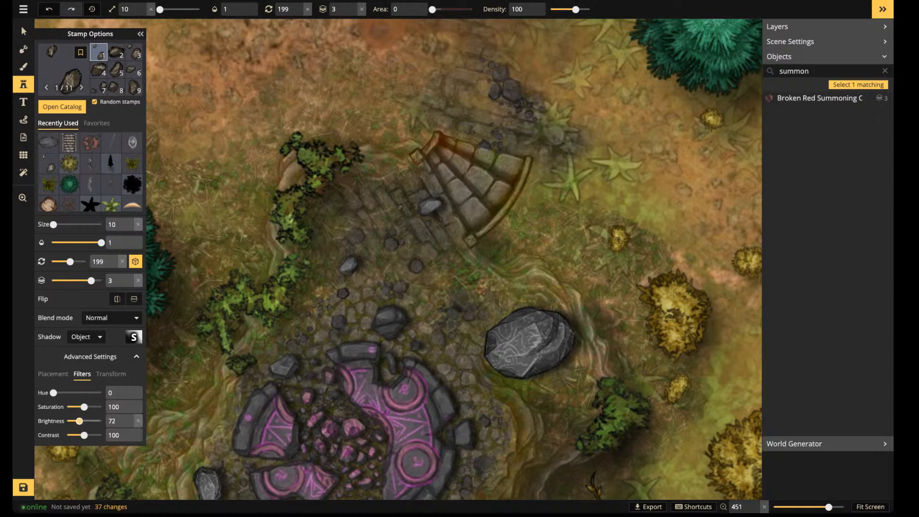
{"action": "left_click", "coordinate": [134, 337]}
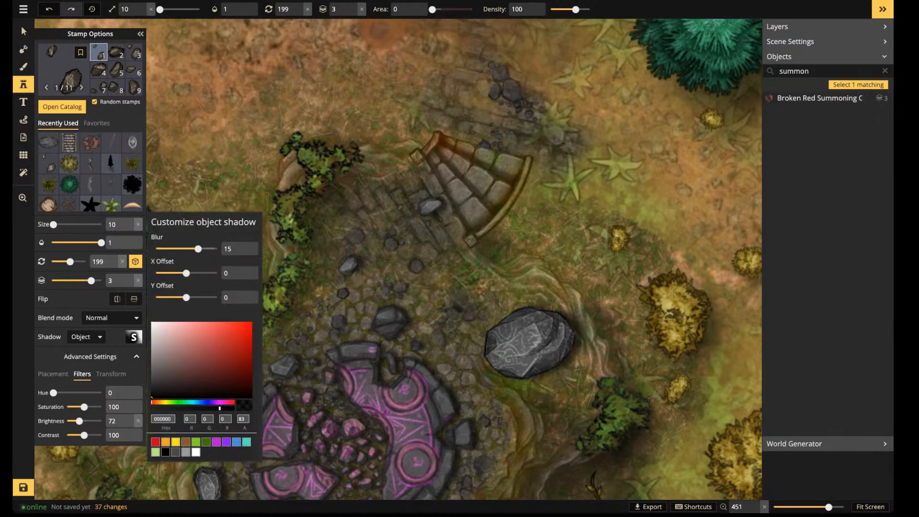
{"action": "left_click_drag", "start_coordinate": [236, 249], "coordinate": [218, 249]}
{"action": "type", "text": "1"}
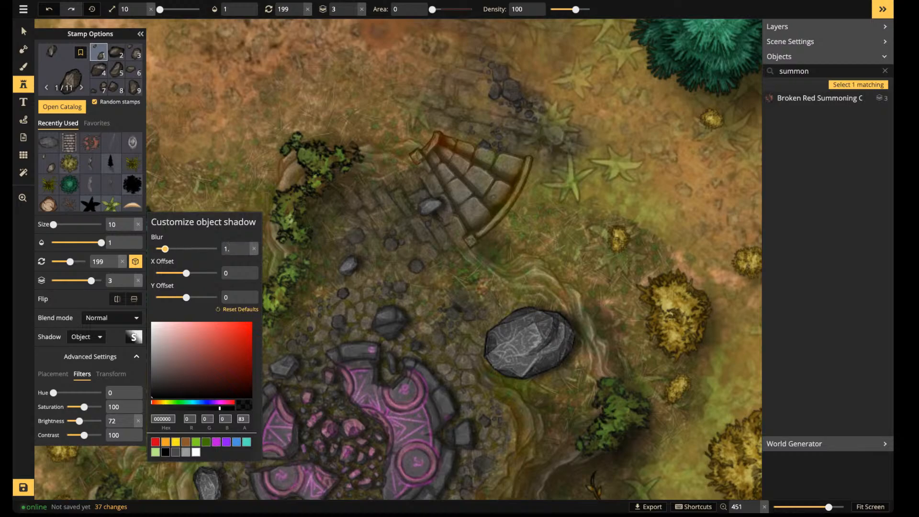
{"action": "type", "text": ".55"}
{"action": "left_click_drag", "start_coordinate": [187, 274], "coordinate": [187, 274]}
{"action": "key", "text": "Escape"}
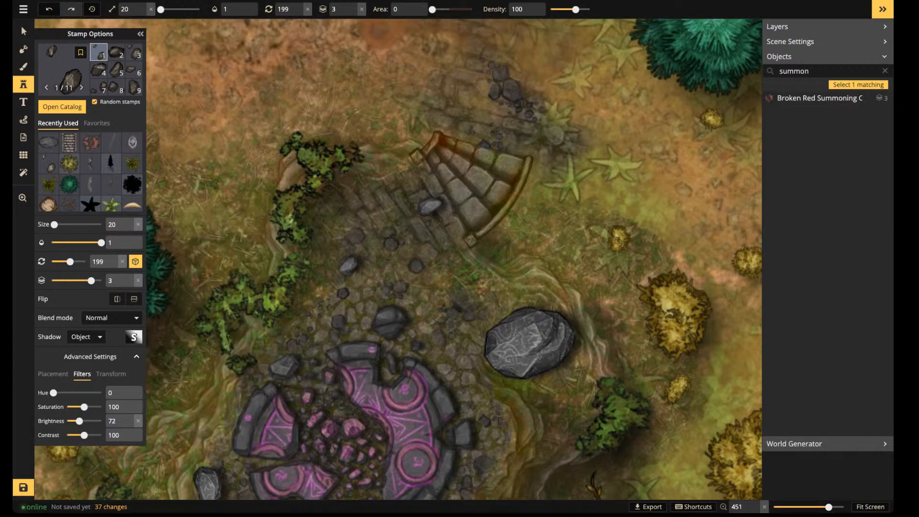
Place small rocks on the paving around the stairs and the path above, raising the stamp layer to 5 for those on the steps
{"action": "left_click", "coordinate": [388, 233]}
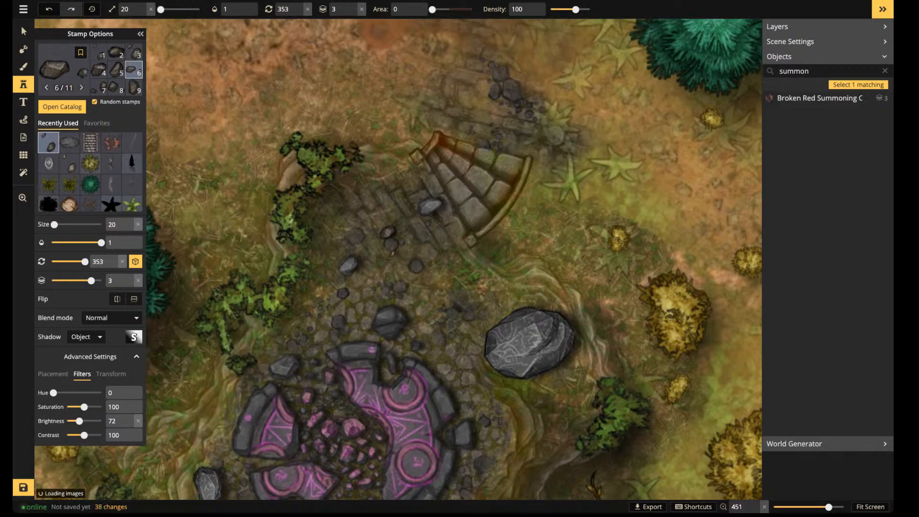
{"action": "left_click", "coordinate": [488, 135]}
{"action": "left_click", "coordinate": [426, 104]}
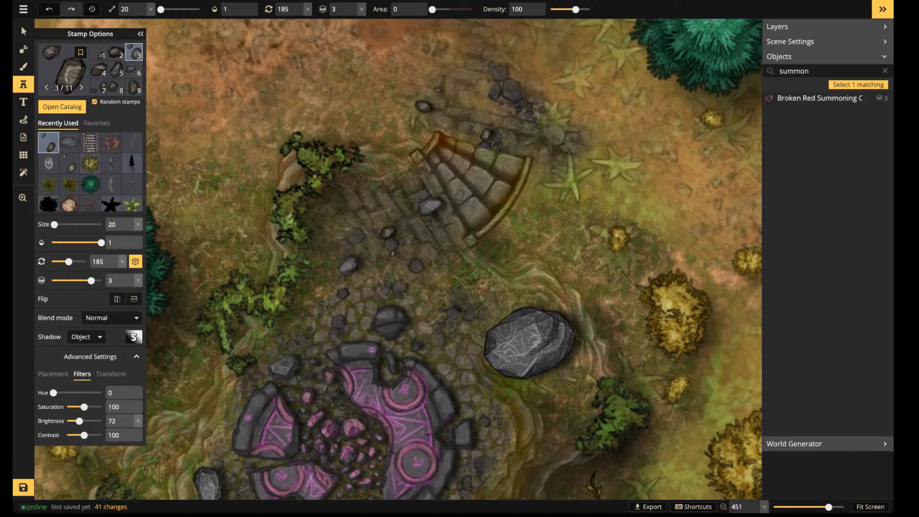
{"action": "left_click", "coordinate": [353, 5]}
{"action": "left_click", "coordinate": [486, 190]}
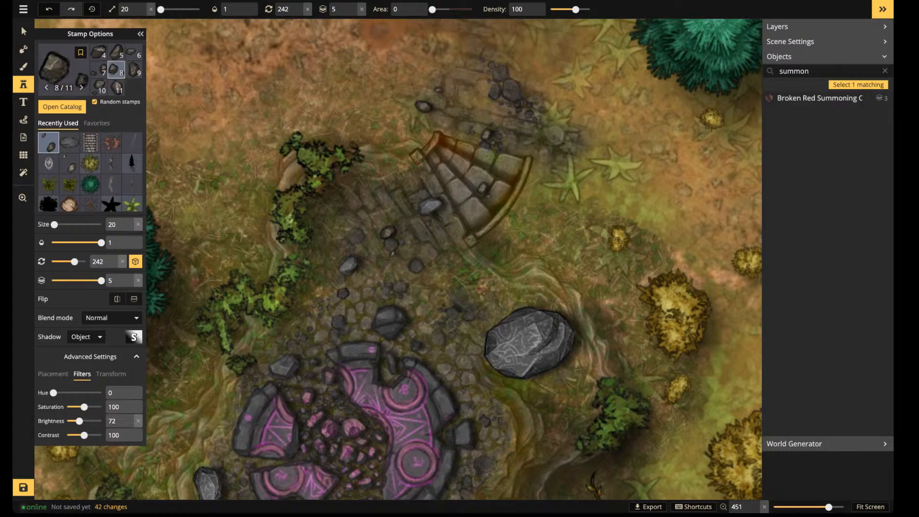
{"action": "left_click", "coordinate": [423, 40]}
Scatter more small rocks along the east side of the summoning circle and on the grass west, southeast and northeast of the ruins
{"action": "scroll", "coordinate": [336, 133], "scroll_direction": "down", "scroll_amount": 2}
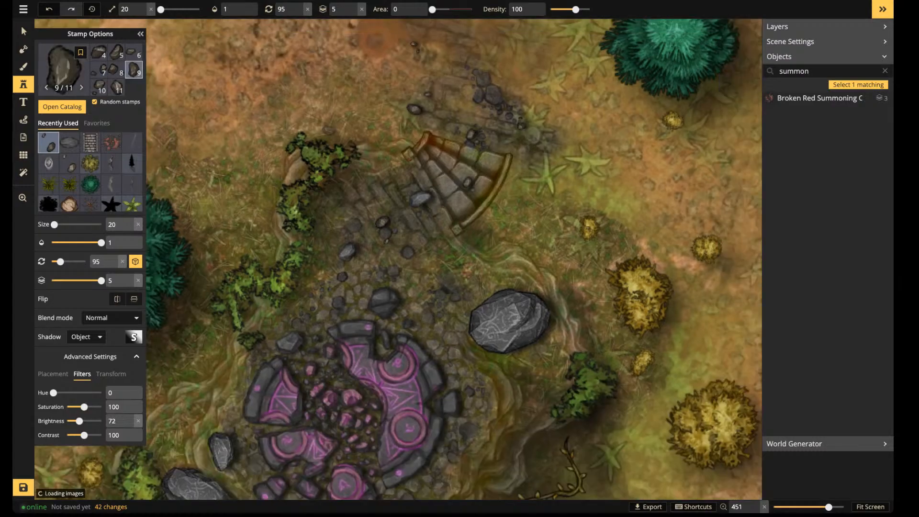
{"action": "scroll", "coordinate": [316, 96], "scroll_direction": "down", "scroll_amount": 1}
{"action": "left_click", "coordinate": [411, 283]}
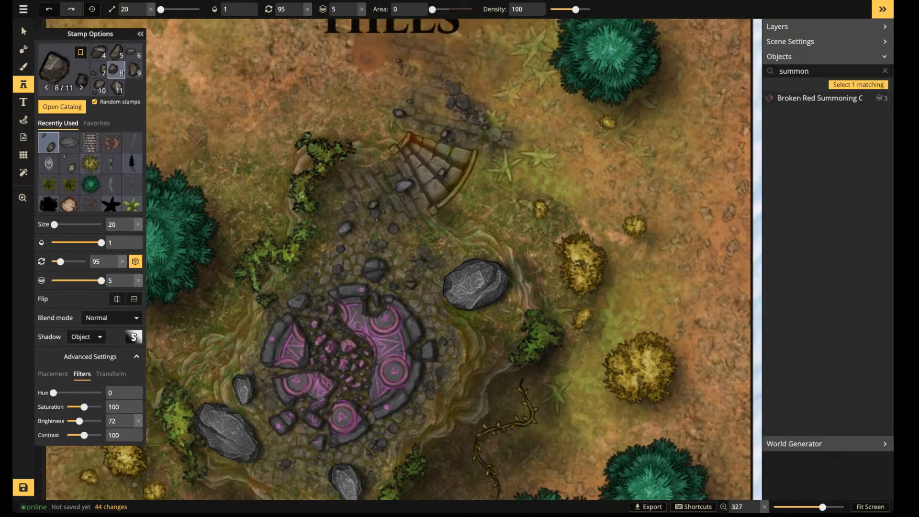
{"action": "left_click", "coordinate": [446, 342]}
{"action": "left_click", "coordinate": [422, 415]}
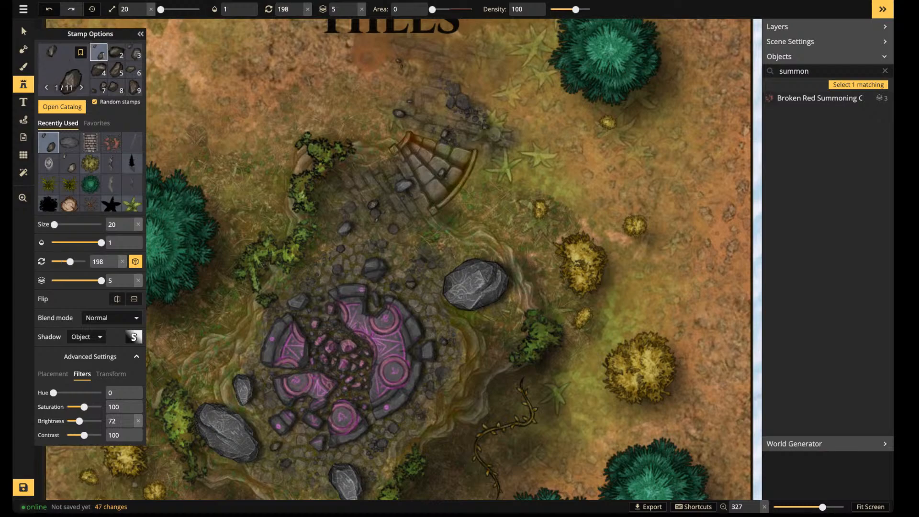
{"action": "left_click", "coordinate": [224, 312]}
{"action": "left_click", "coordinate": [185, 341]}
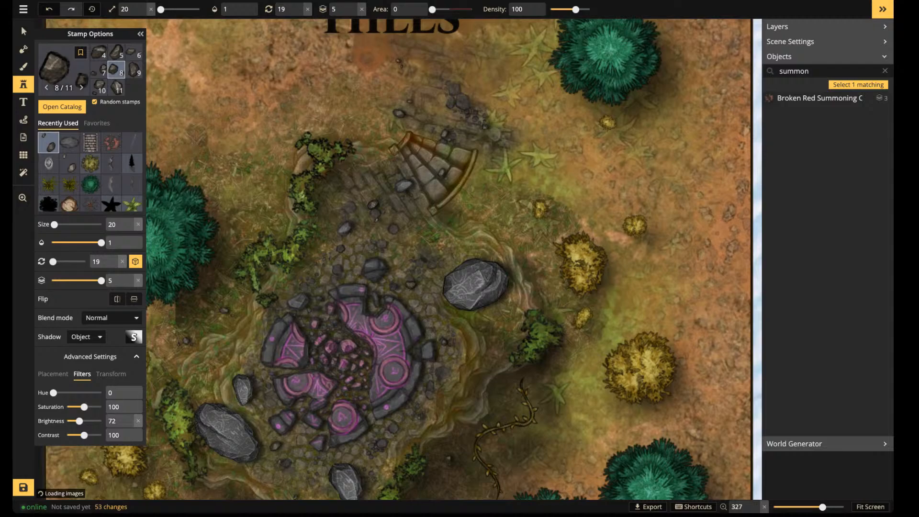
{"action": "left_click", "coordinate": [587, 390]}
{"action": "left_click", "coordinate": [531, 160]}
{"action": "scroll", "coordinate": [383, 144], "scroll_direction": "down", "scroll_amount": 2}
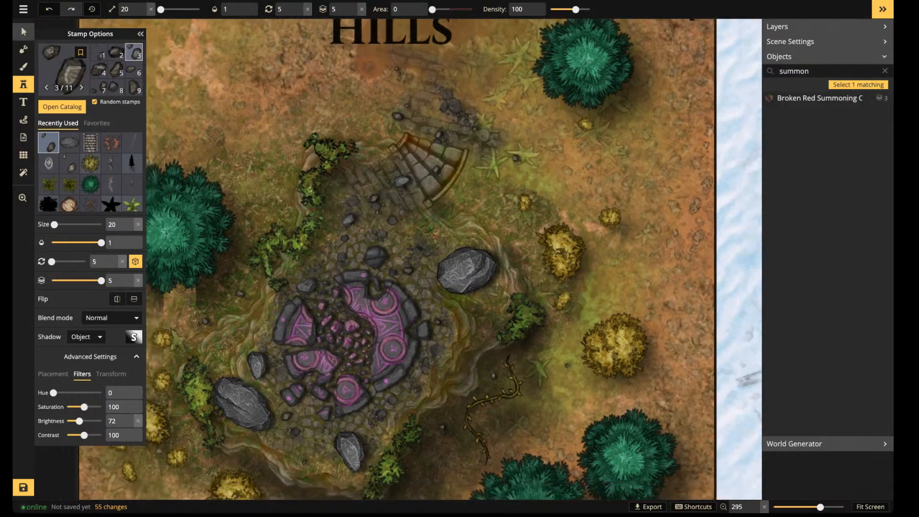
Switch back to selecting objects, bring the whole ruins scene into view and save the map
{"action": "left_click", "coordinate": [23, 31]}
{"action": "scroll", "coordinate": [378, 295], "scroll_direction": "down", "scroll_amount": 5}
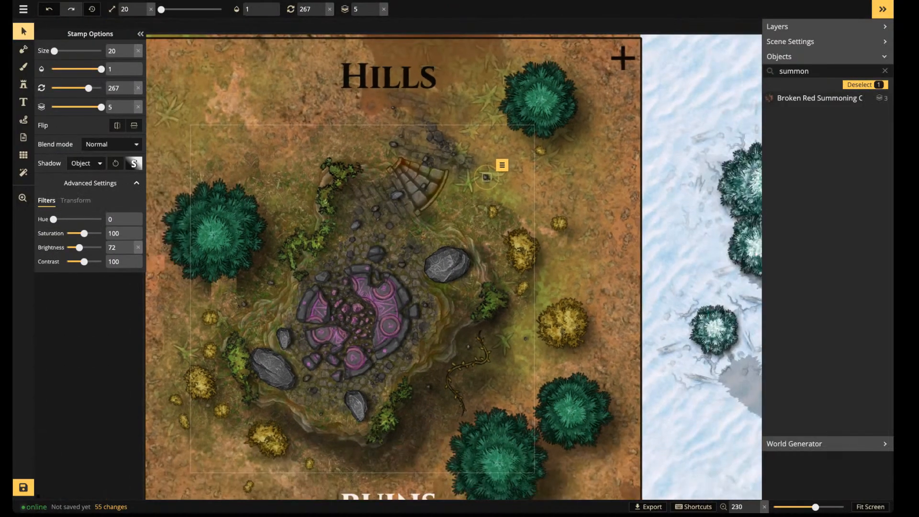
{"action": "key", "text": "space"}
{"action": "left_click_drag", "start_coordinate": [383, 288], "coordinate": [414, 204]}
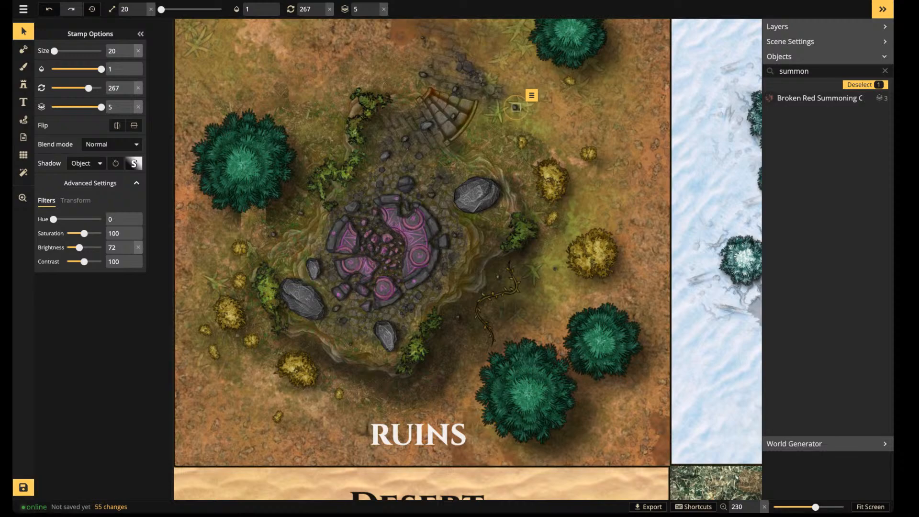
{"action": "key", "text": "super+s"}
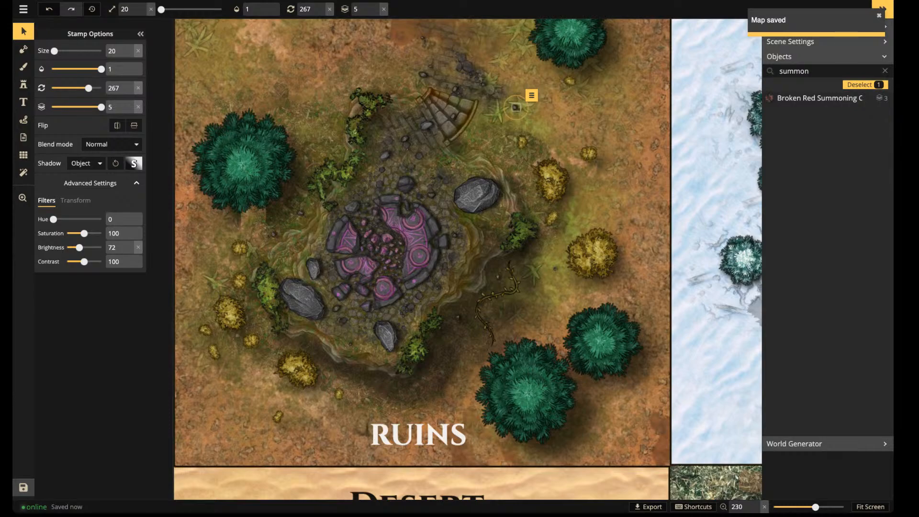
Search the stamp catalog for "corpse"
{"action": "scroll", "coordinate": [402, 249], "scroll_direction": "up", "scroll_amount": 1}
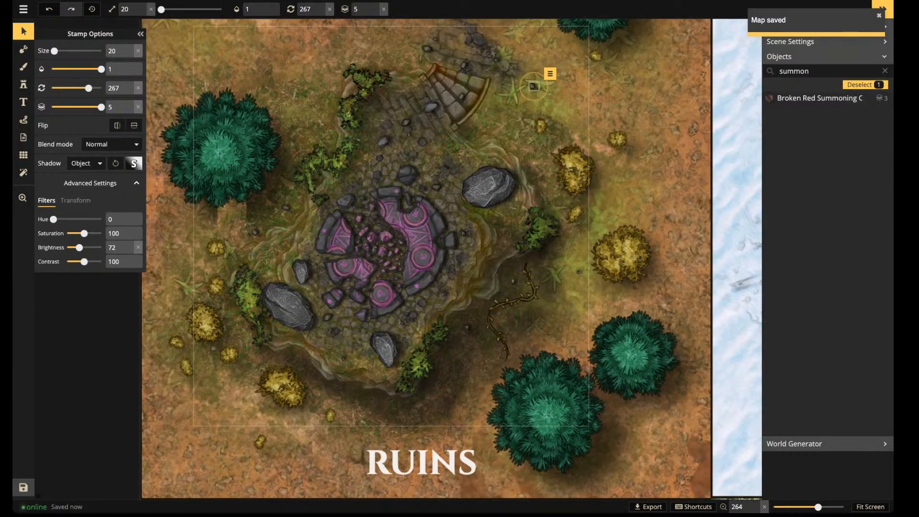
{"action": "scroll", "coordinate": [402, 248], "scroll_direction": "down", "scroll_amount": 3}
{"action": "scroll", "coordinate": [402, 248], "scroll_direction": "up", "scroll_amount": 3}
{"action": "scroll", "coordinate": [403, 248], "scroll_direction": "up", "scroll_amount": 2}
{"action": "left_click_drag", "start_coordinate": [402, 249], "coordinate": [336, 224]}
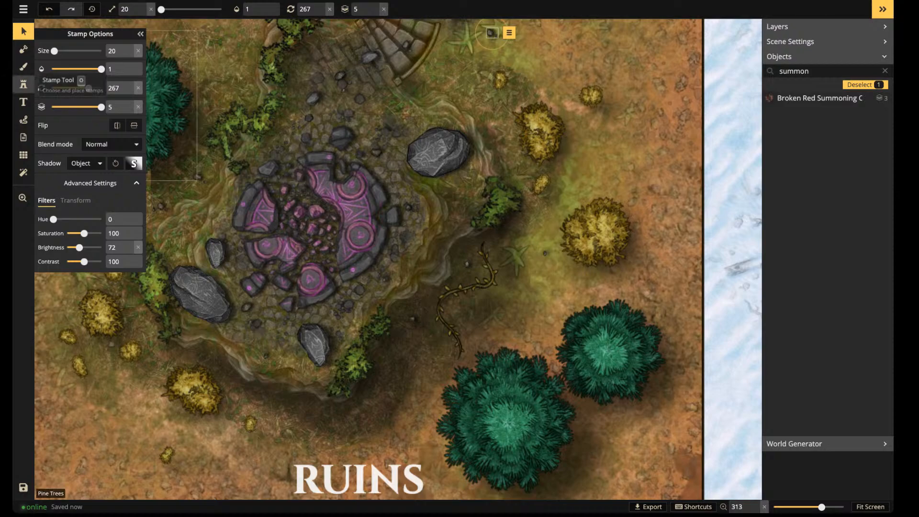
{"action": "left_click", "coordinate": [23, 84]}
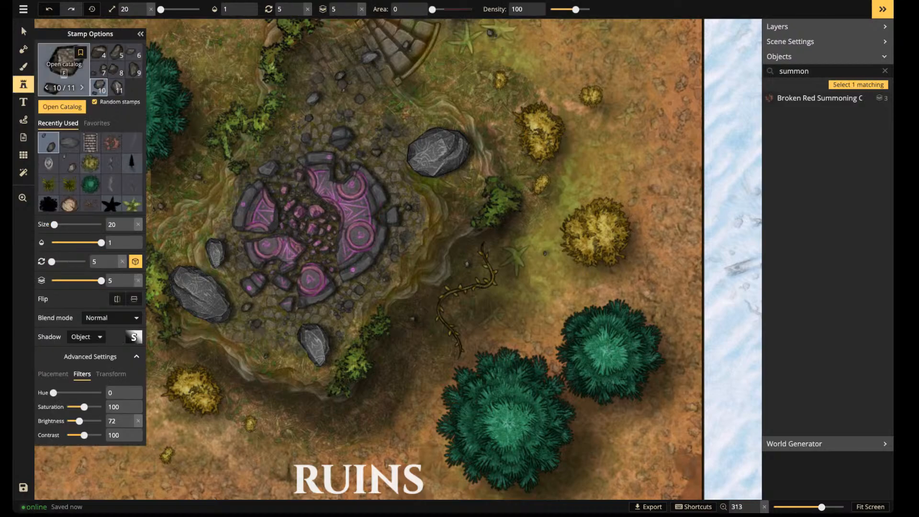
{"action": "left_click", "coordinate": [61, 106]}
{"action": "key", "text": "ctrl+a"}
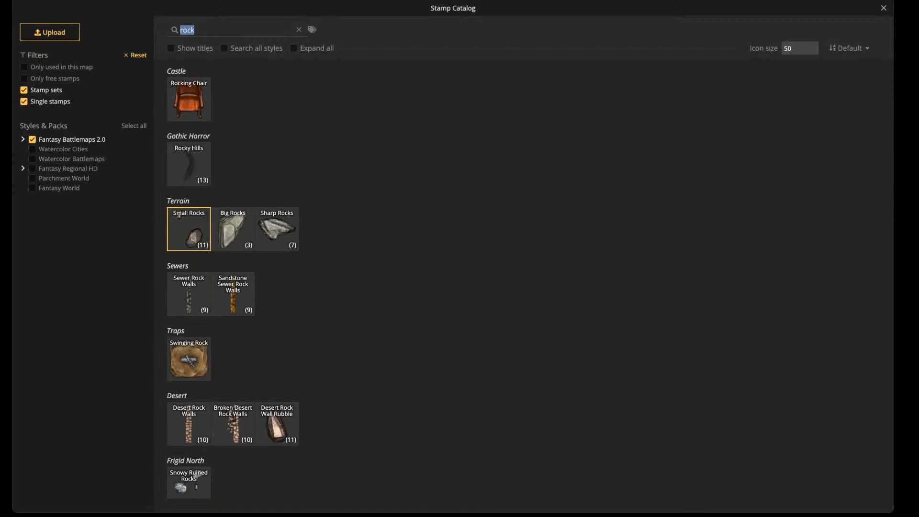
{"action": "key", "text": "BackSpace"}
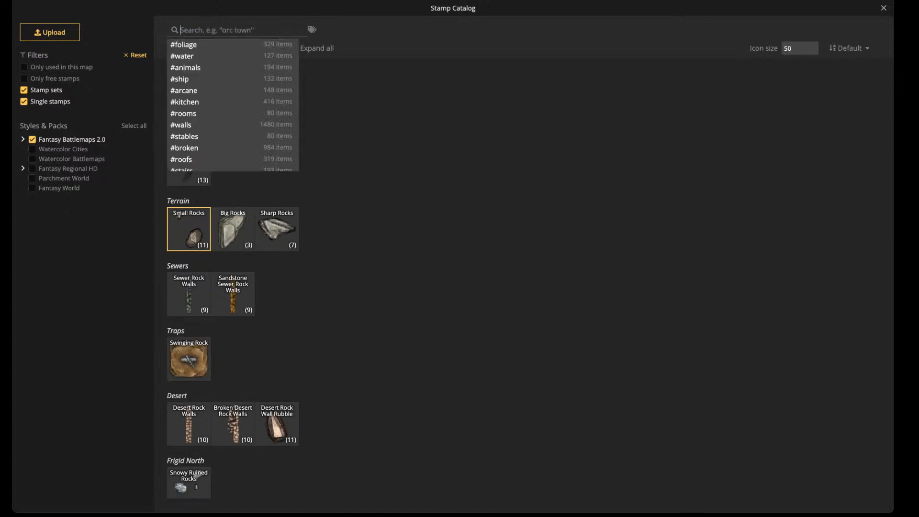
{"action": "type", "text": "corpse"}
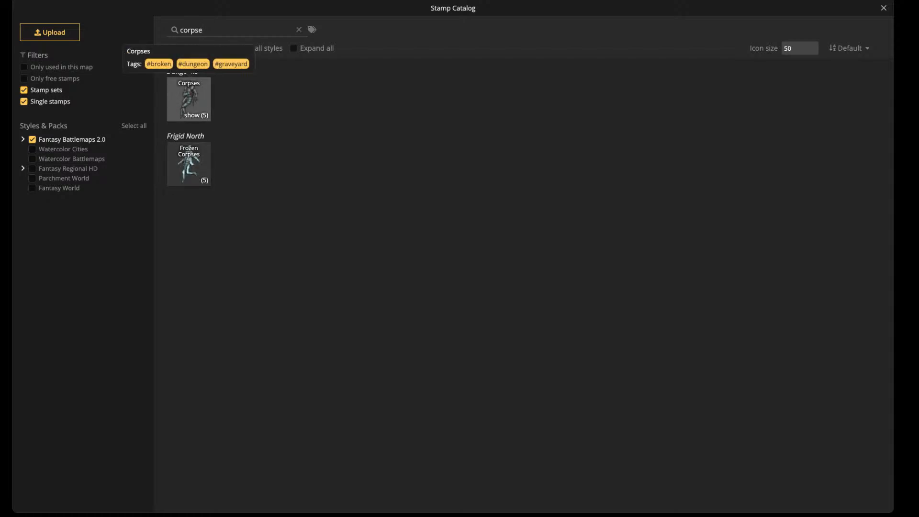
Limit the stamp catalog to the Gothic Horror pack, clear the search text and browse its stamps
{"action": "left_click", "coordinate": [23, 139]}
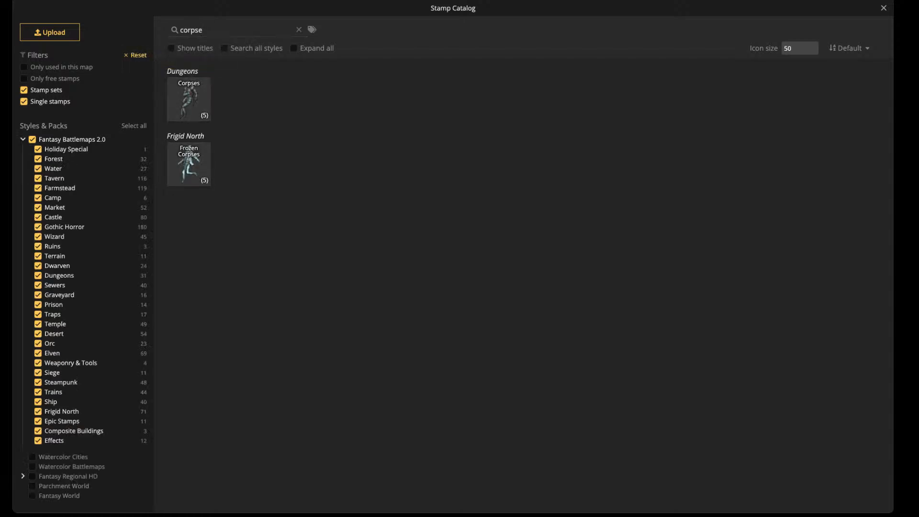
{"action": "left_click", "coordinate": [32, 139]}
{"action": "left_click", "coordinate": [37, 227]}
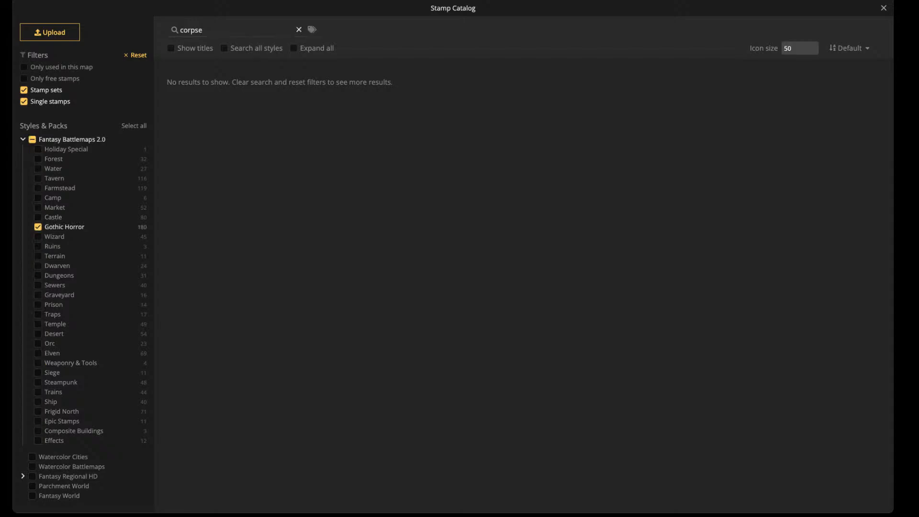
{"action": "left_click", "coordinate": [299, 30]}
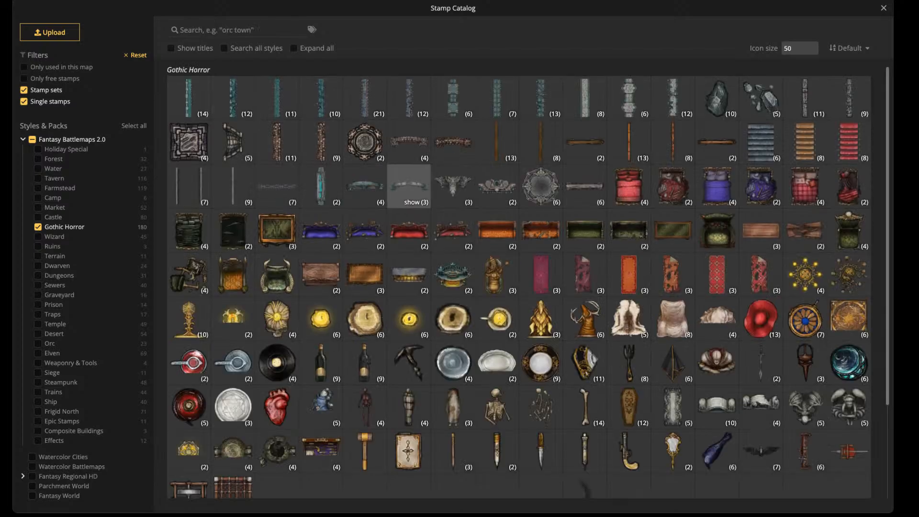
{"action": "scroll", "coordinate": [407, 201], "scroll_direction": "down", "scroll_amount": 3}
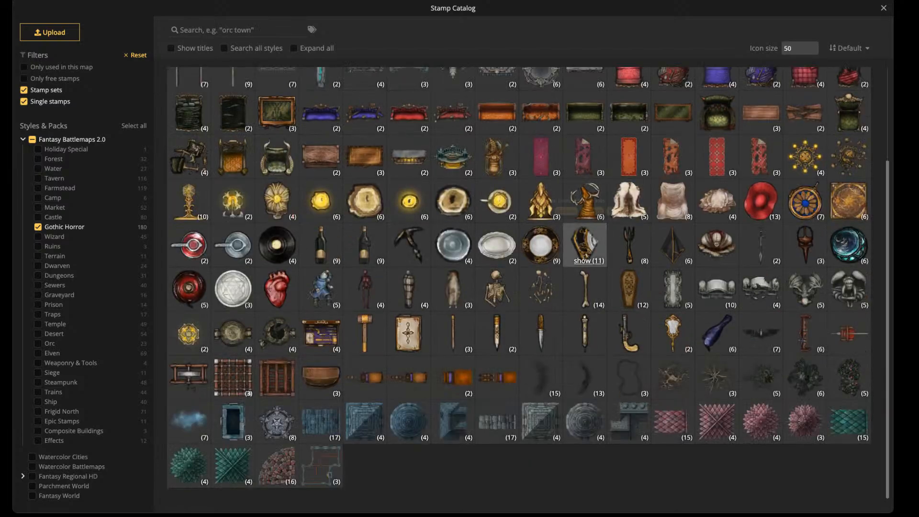
Pick the dead bodies stamp set from the Gothic Horror pack and set its layer to 4
{"action": "scroll", "coordinate": [585, 203], "scroll_direction": "up", "scroll_amount": 3}
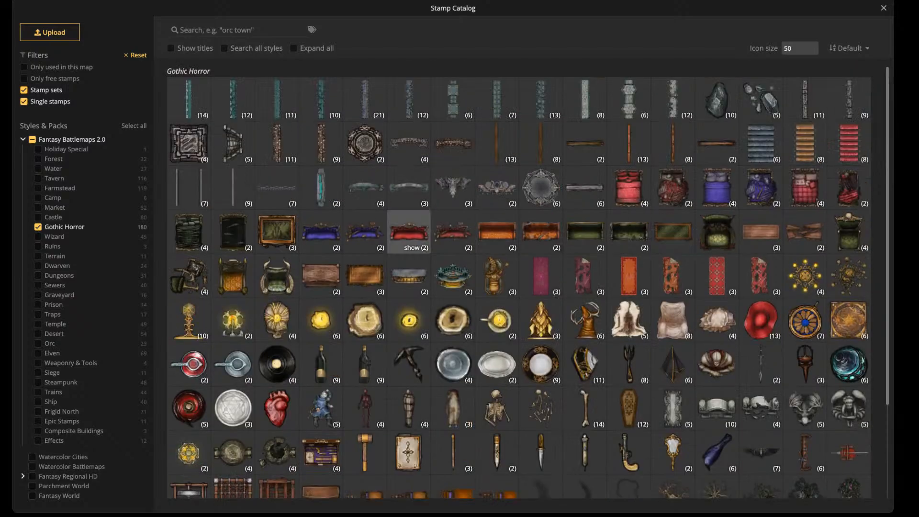
{"action": "scroll", "coordinate": [453, 320], "scroll_direction": "down", "scroll_amount": 1}
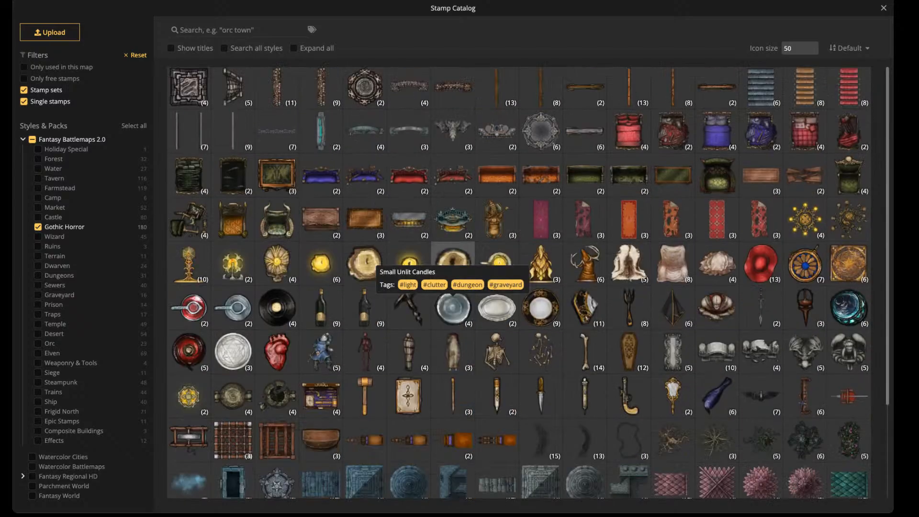
{"action": "left_click", "coordinate": [320, 351]}
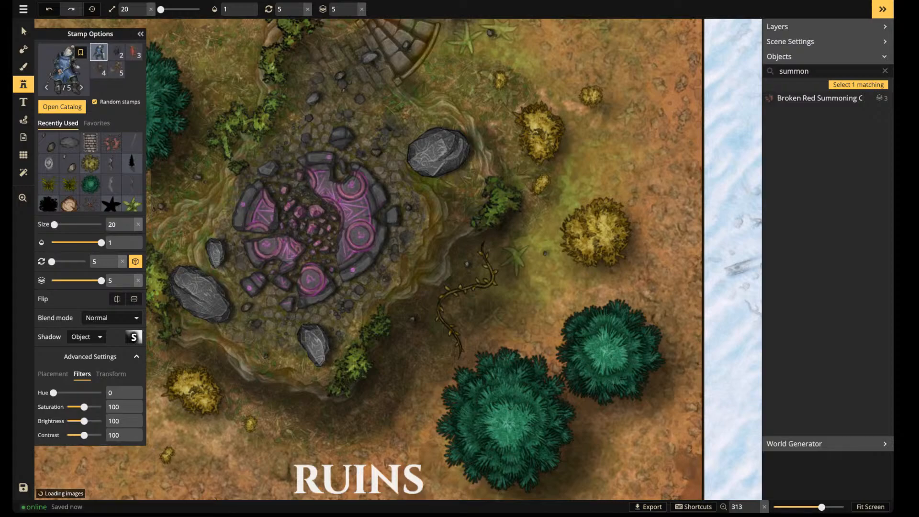
{"action": "scroll", "coordinate": [486, 263], "scroll_direction": "down", "scroll_amount": 3}
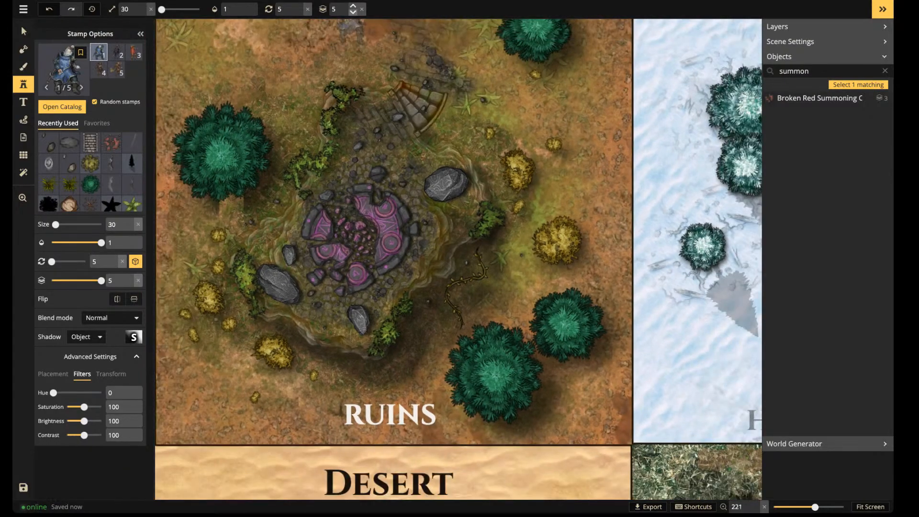
{"action": "left_click", "coordinate": [353, 12]}
Place the blue-cloaked body at size 20, rotated to 335°, between the large rocks just south of the summoning circle
{"action": "scroll", "coordinate": [409, 149], "scroll_direction": "up", "scroll_amount": 3}
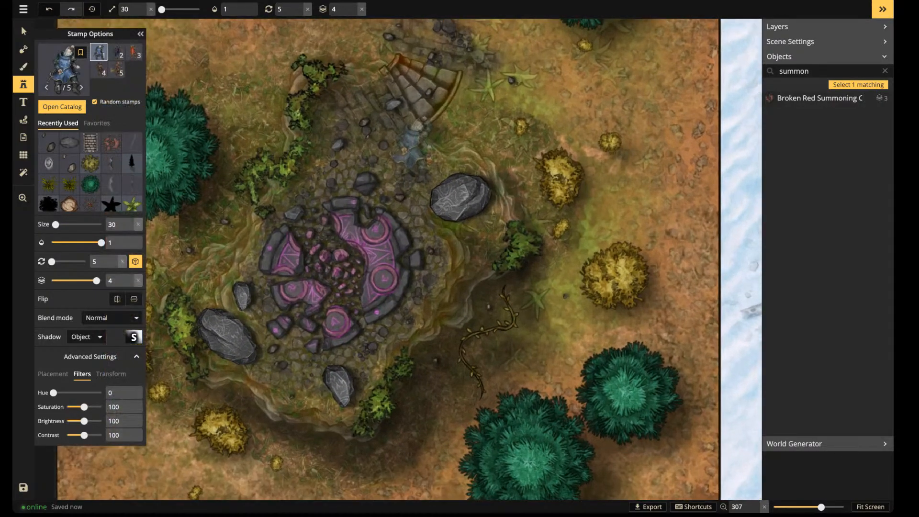
{"action": "left_click_drag", "start_coordinate": [437, 113], "coordinate": [439, 243]}
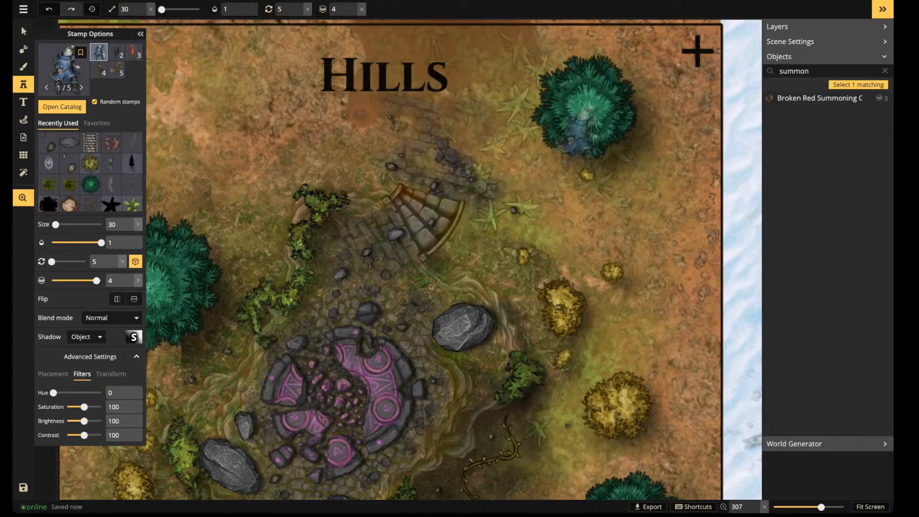
{"action": "scroll", "coordinate": [406, 187], "scroll_direction": "down", "scroll_amount": 1}
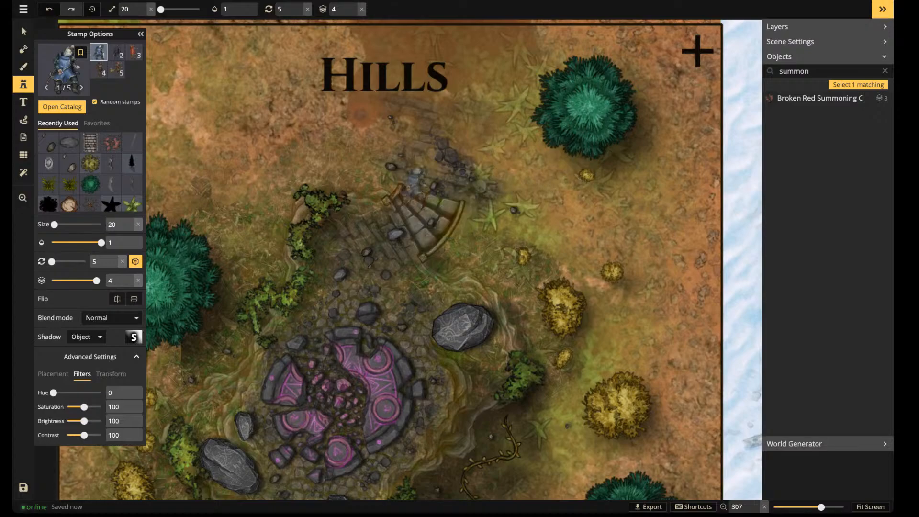
{"action": "scroll", "coordinate": [430, 184], "scroll_direction": "up", "scroll_amount": 3}
{"action": "scroll", "coordinate": [433, 185], "scroll_direction": "down", "scroll_amount": 3}
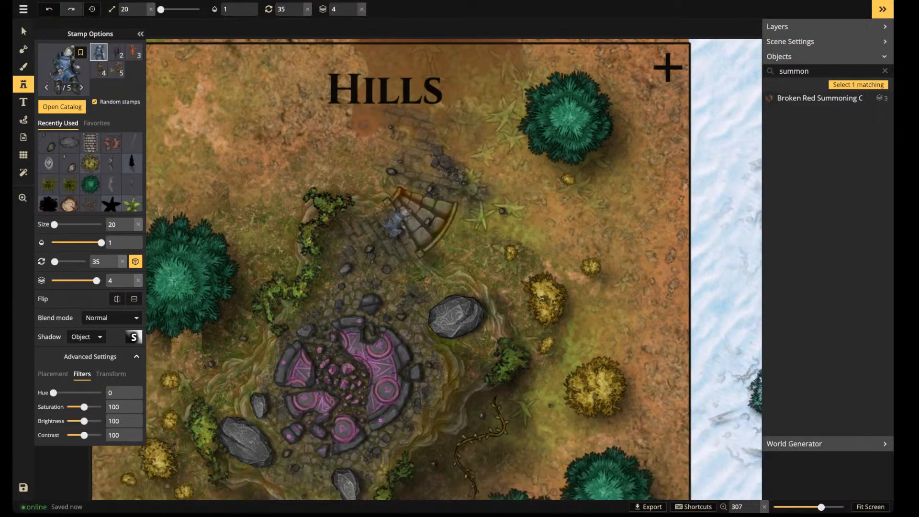
{"action": "left_click_drag", "start_coordinate": [286, 363], "coordinate": [379, 253]}
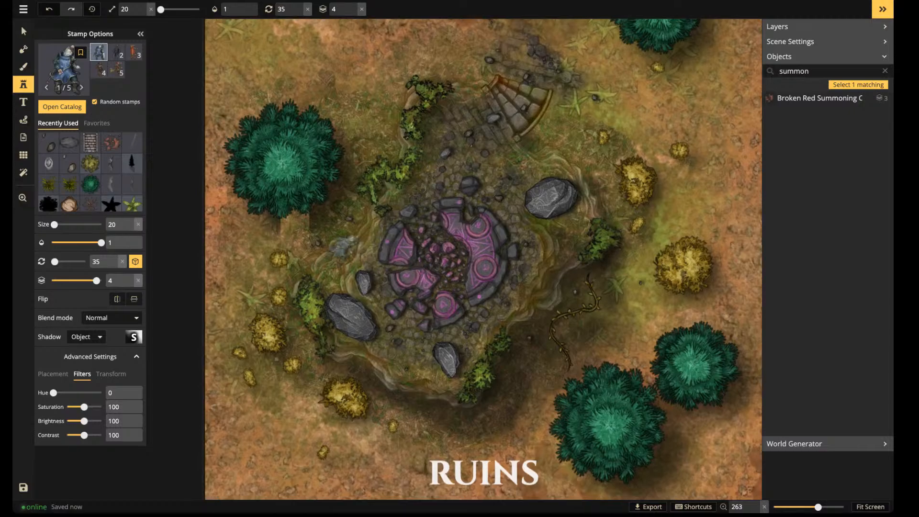
{"action": "left_click_drag", "start_coordinate": [440, 114], "coordinate": [381, 82]}
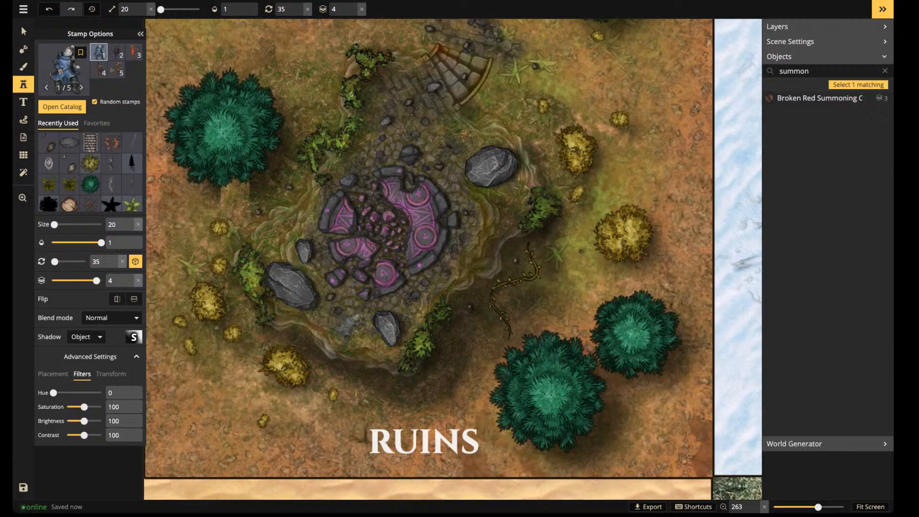
{"action": "scroll", "coordinate": [349, 323], "scroll_direction": "down", "scroll_amount": 12}
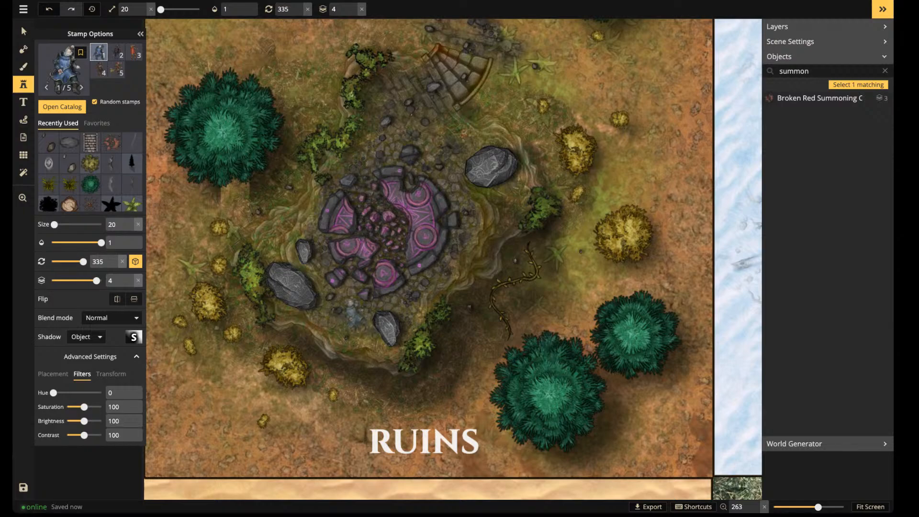
{"action": "left_click", "coordinate": [353, 314]}
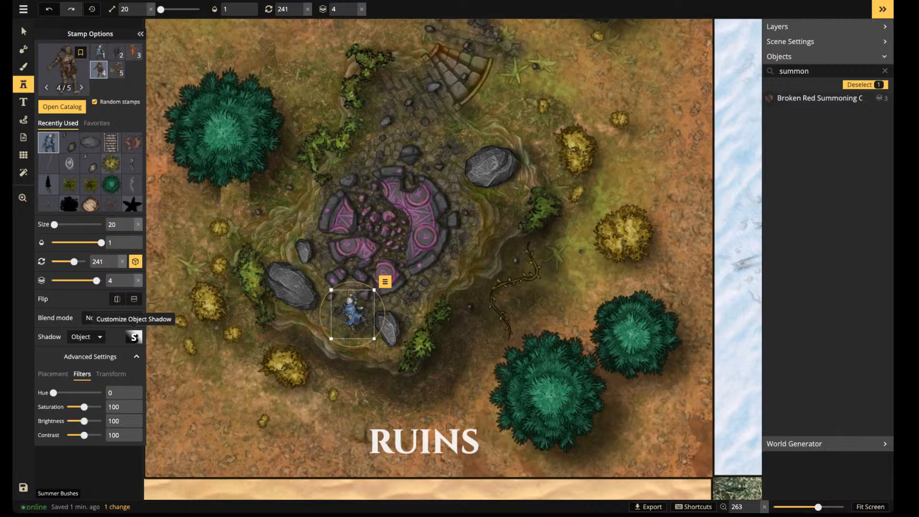
{"action": "key", "text": "Escape"}
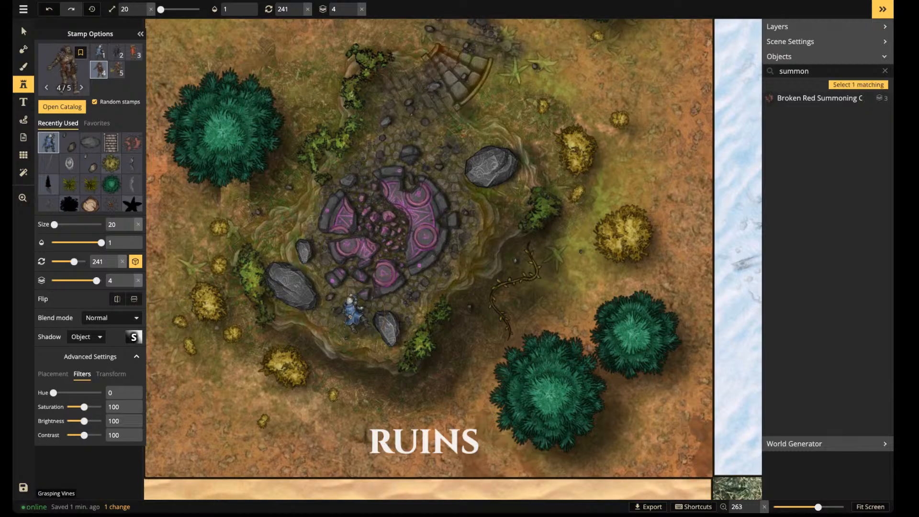
Place the red-robed body at size 20 on the broken steps north of the circle and nudge it slightly west
{"action": "key", "text": "period"}
{"action": "key", "text": "Left"}
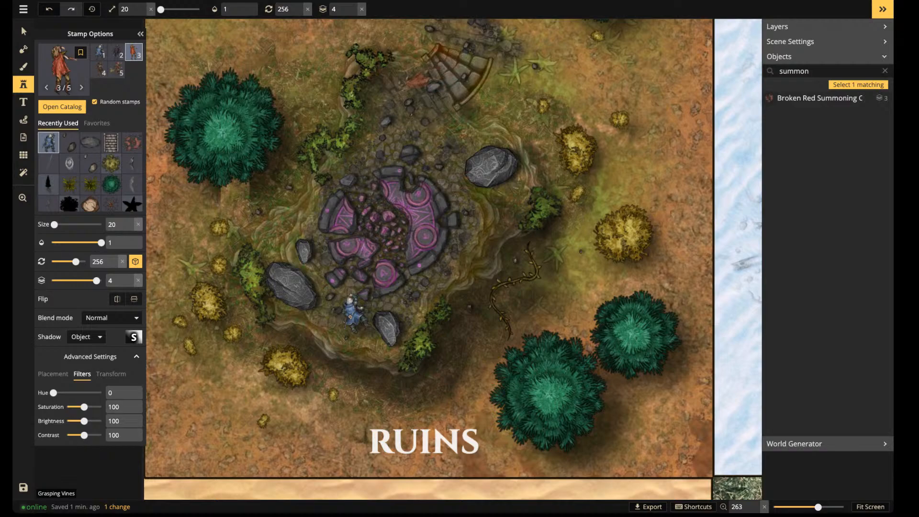
{"action": "key", "text": "comma"}
{"action": "key", "text": "comma"}
{"action": "left_click", "coordinate": [443, 99]}
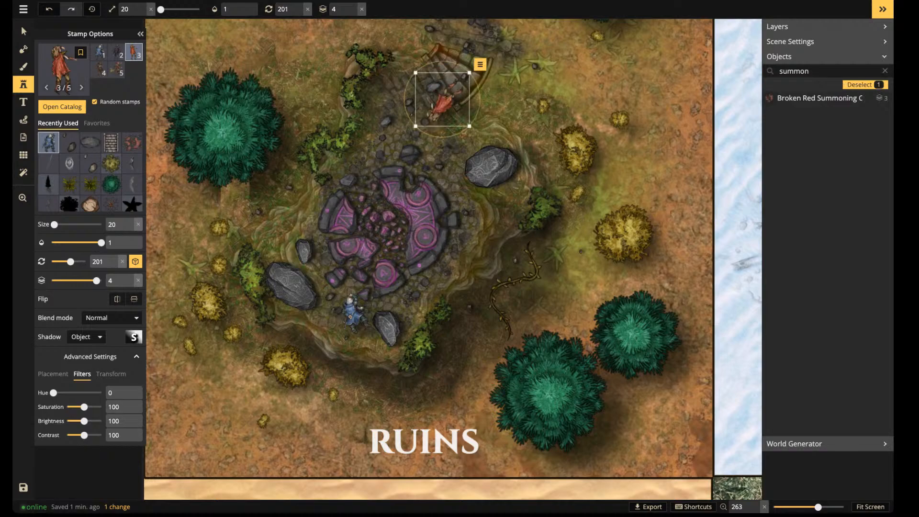
{"action": "left_click_drag", "start_coordinate": [442, 99], "coordinate": [438, 98]}
{"action": "left_click", "coordinate": [390, 72]}
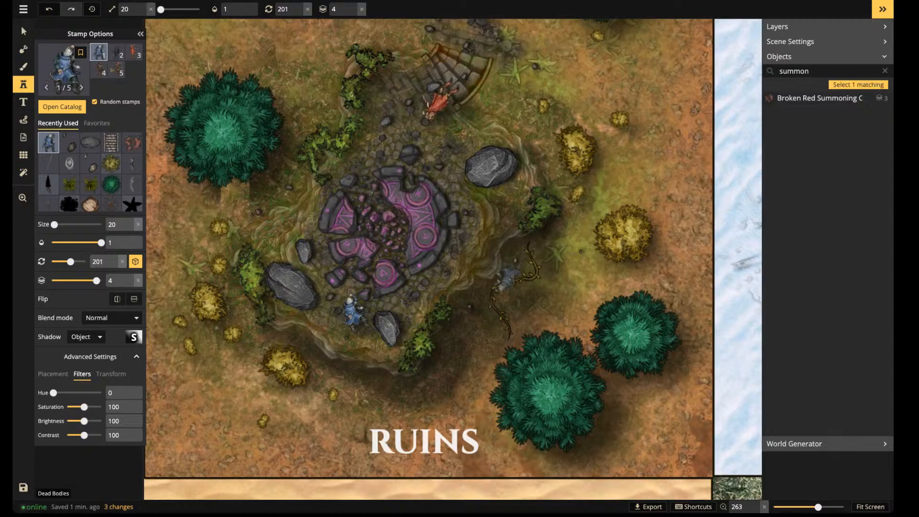
Place the fifth dead body variant beside the two trees southeast of the ruins and nudge it slightly north
{"action": "key", "text": "space"}
{"action": "left_click_drag", "start_coordinate": [353, 312], "coordinate": [448, 336]}
{"action": "left_click", "coordinate": [445, 379]}
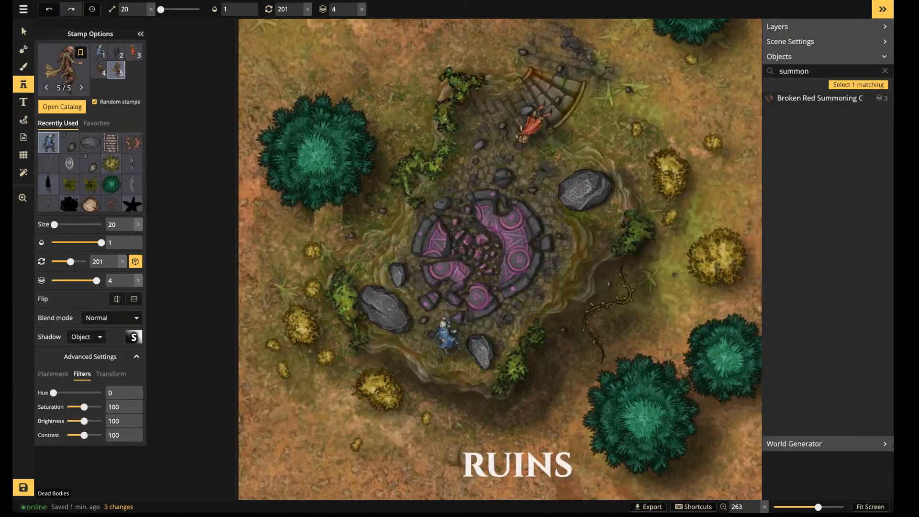
{"action": "left_click_drag", "start_coordinate": [448, 335], "coordinate": [353, 275]}
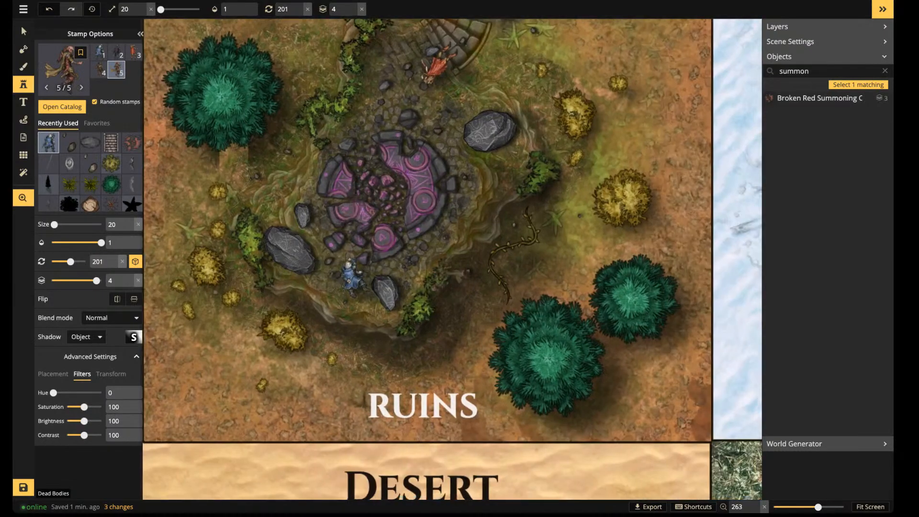
{"action": "left_click", "coordinate": [622, 366]}
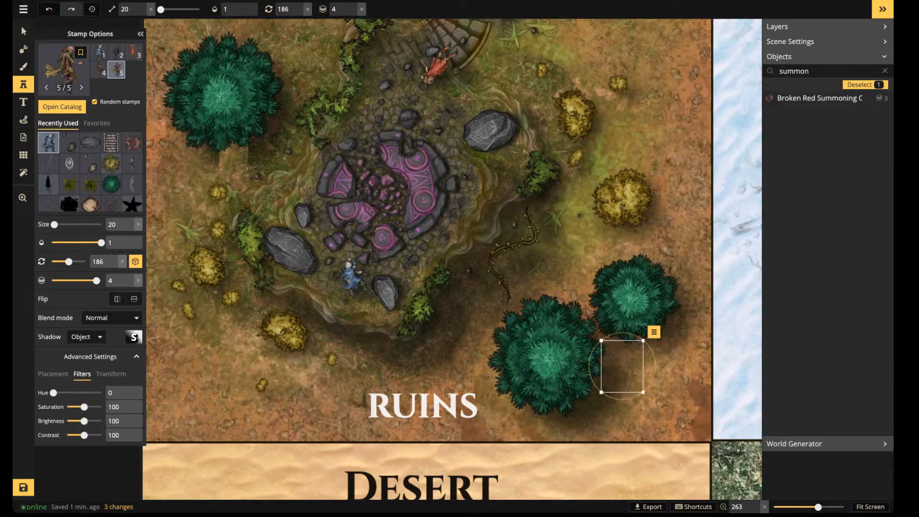
{"action": "left_click_drag", "start_coordinate": [622, 366], "coordinate": [621, 363]}
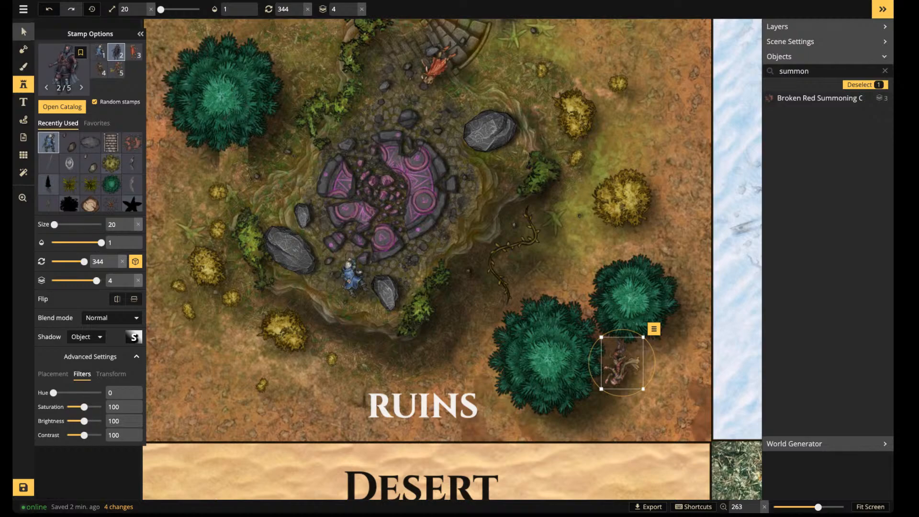
Select all three dead bodies and reset the X and Y offsets of their object shadow to 0
{"action": "left_click", "coordinate": [23, 32]}
{"action": "left_click", "coordinate": [350, 275]}
{"action": "left_click", "coordinate": [436, 62], "text": "shift"}
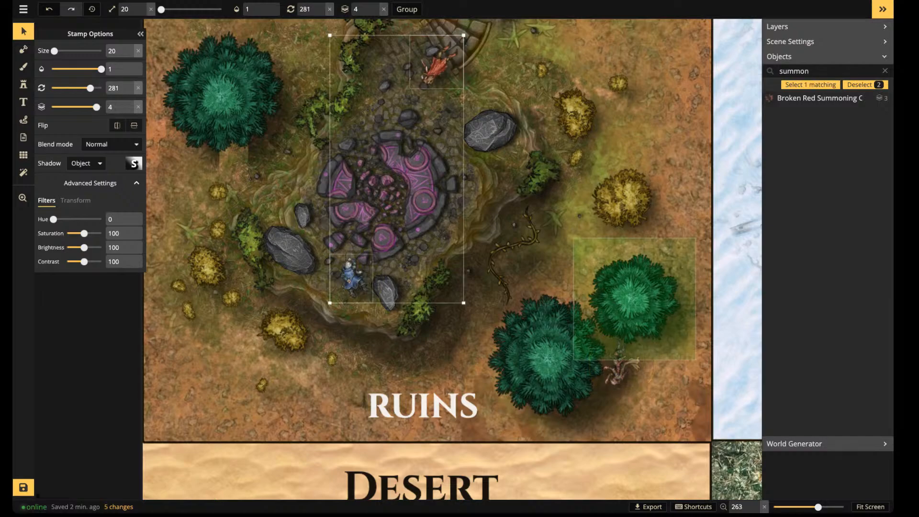
{"action": "left_click", "coordinate": [634, 299], "text": "shift"}
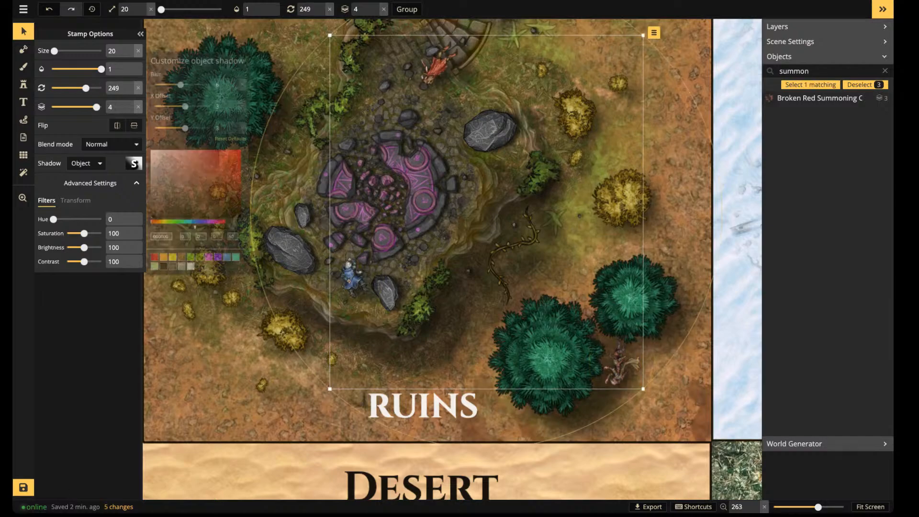
{"action": "left_click", "coordinate": [254, 75]}
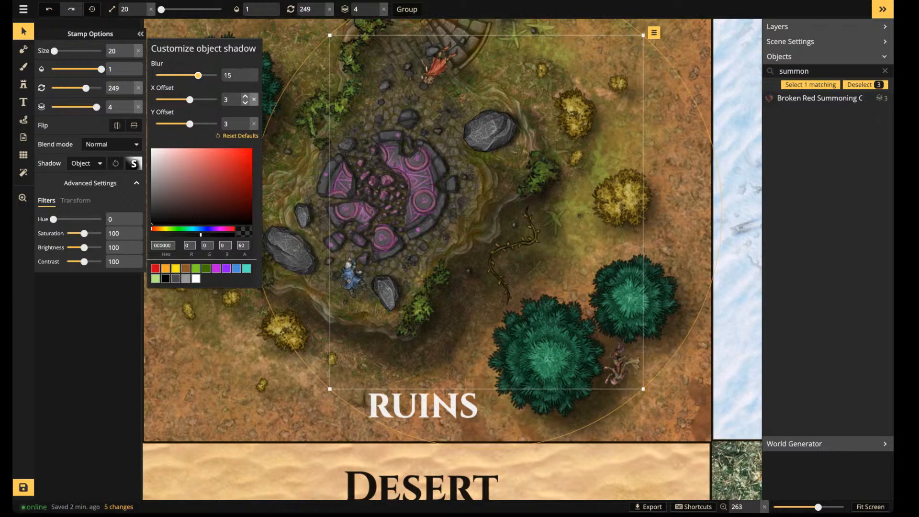
{"action": "left_click", "coordinate": [254, 100]}
{"action": "left_click", "coordinate": [254, 124]}
Set the shadow blur of the three bodies to 1.5 and the X offset to 1.8
{"action": "double_click", "coordinate": [228, 76]}
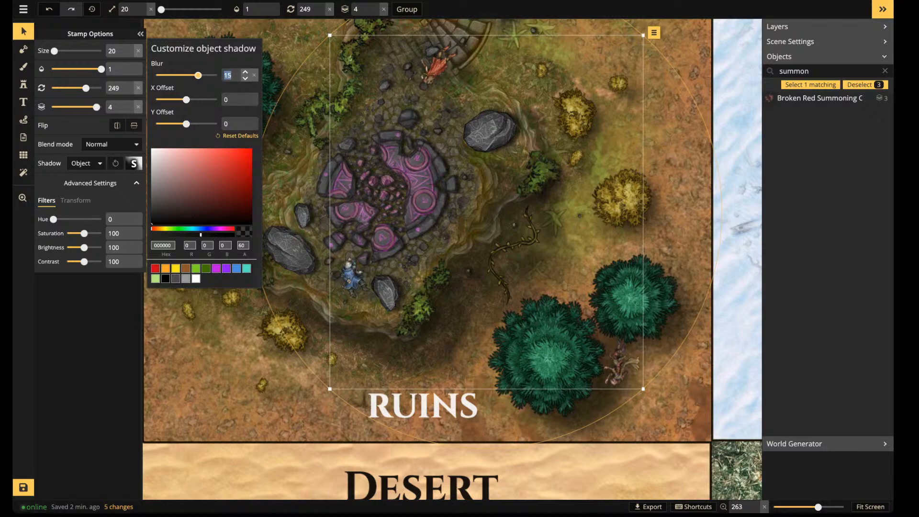
{"action": "key", "text": "BackSpace"}
{"action": "type", "text": "1.5"}
{"action": "key", "text": "Tab"}
{"action": "type", "text": "0.8"}
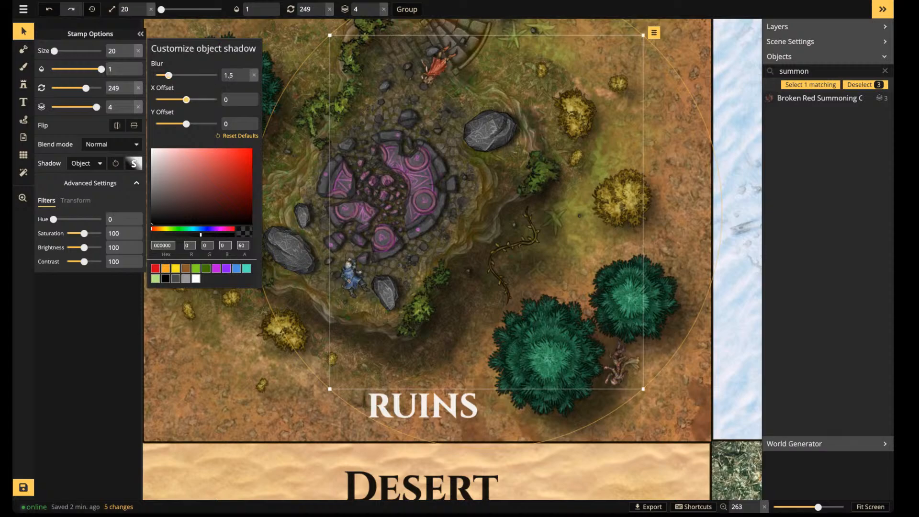
{"action": "left_click_drag", "start_coordinate": [187, 100], "coordinate": [190, 100]}
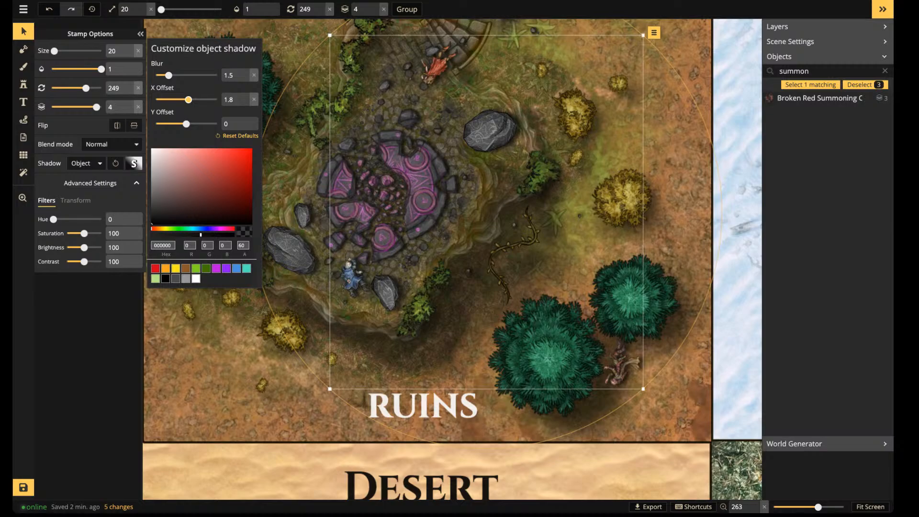
Search the stamp catalog for "blood" across all Fantasy Battlemaps 2.0 packs and pick the first red splatter set
{"action": "scroll", "coordinate": [406, 285], "scroll_direction": "down", "scroll_amount": 4}
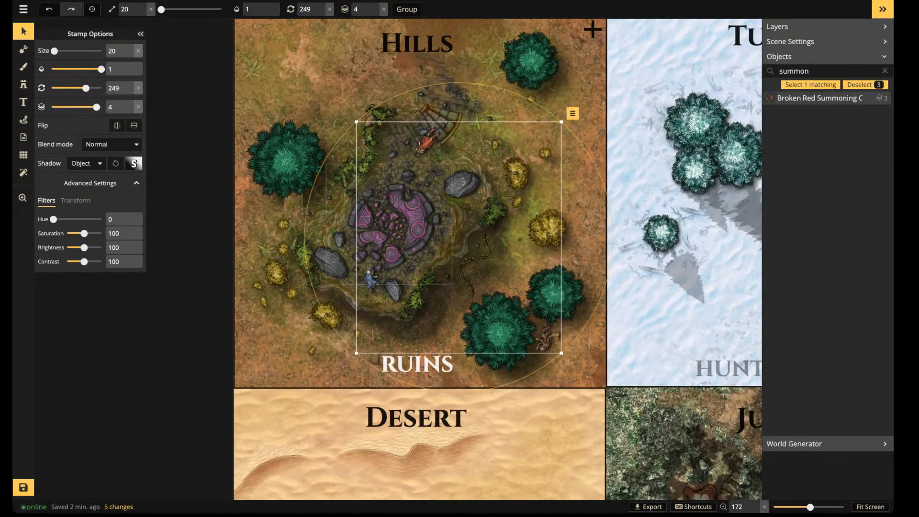
{"action": "key", "text": "s"}
{"action": "left_click", "coordinate": [62, 106]}
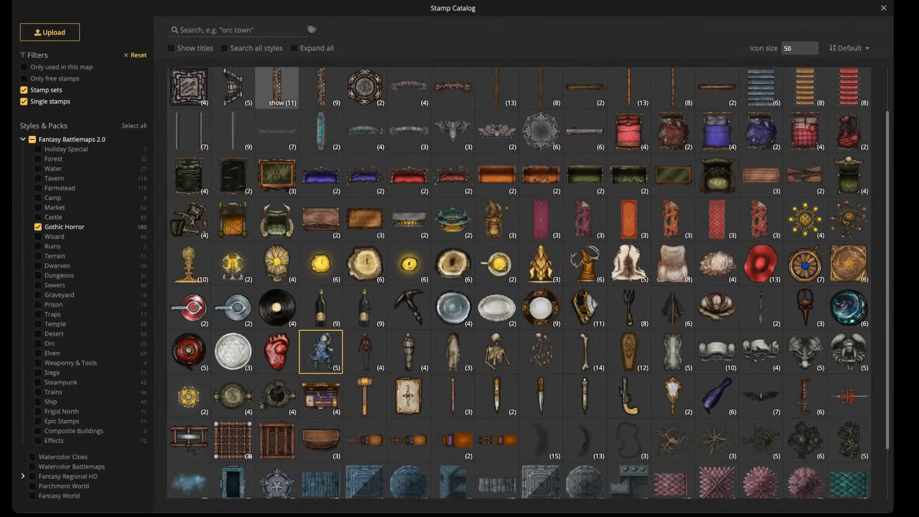
{"action": "type", "text": "blood"}
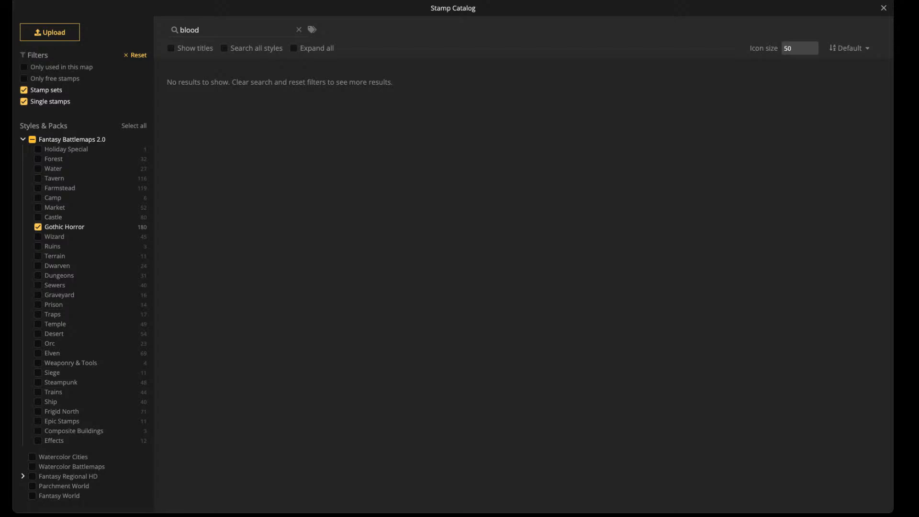
{"action": "left_click", "coordinate": [32, 140]}
{"action": "left_click", "coordinate": [189, 98]}
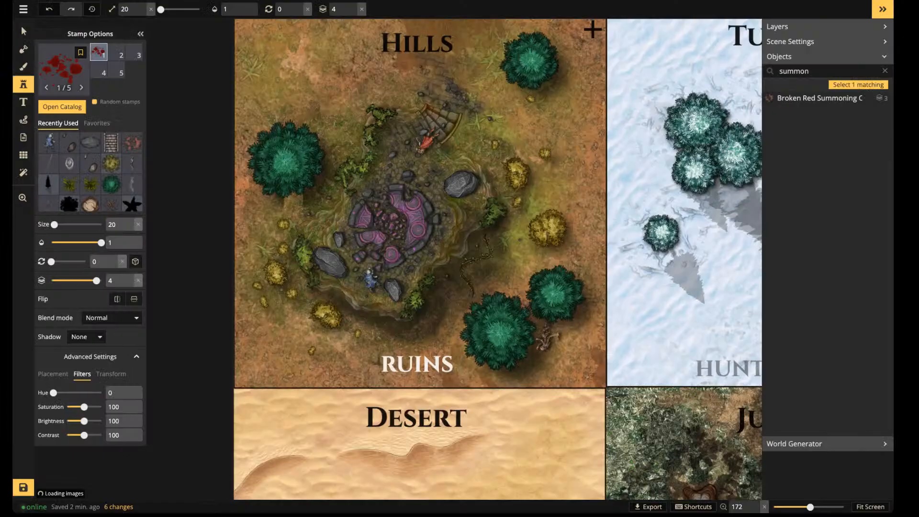
Place a blood splatter at size 50, rotated 30°, around the blue-cloaked body and switch back to selecting objects
{"action": "key", "text": "space"}
{"action": "left_click_drag", "start_coordinate": [654, 359], "coordinate": [585, 223]}
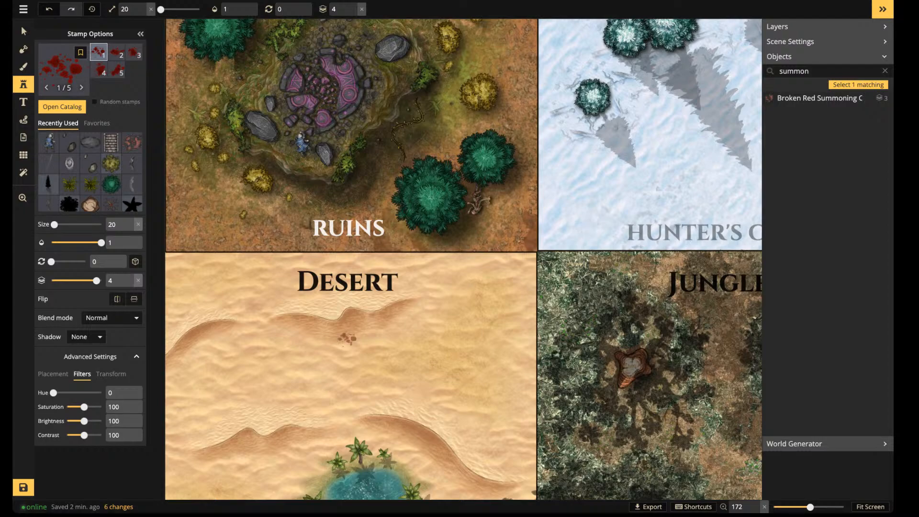
{"action": "scroll", "coordinate": [341, 130], "scroll_direction": "up", "scroll_amount": 3}
{"action": "scroll", "coordinate": [316, 132], "scroll_direction": "up", "scroll_amount": 5}
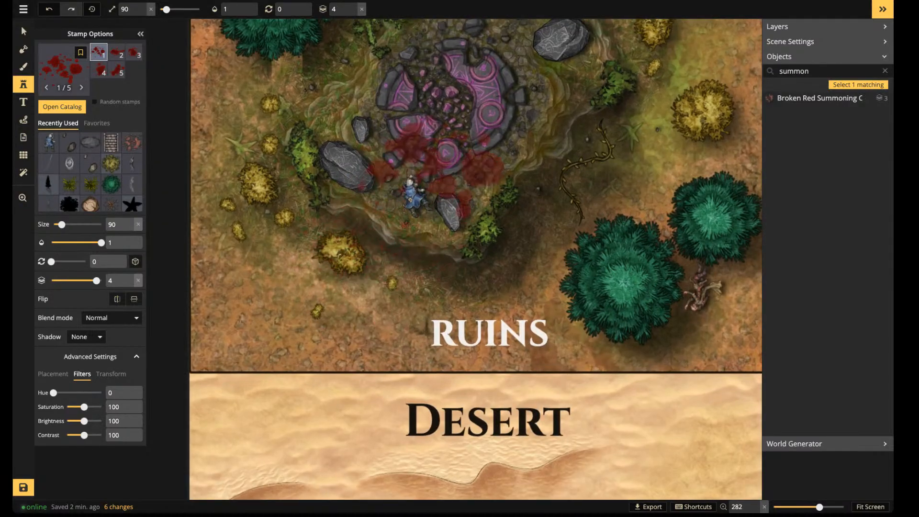
{"action": "scroll", "coordinate": [440, 168], "scroll_direction": "up", "scroll_amount": 3}
{"action": "key", "text": "["}
{"action": "key", "text": "["}
{"action": "key", "text": "["}
{"action": "key", "text": "["}
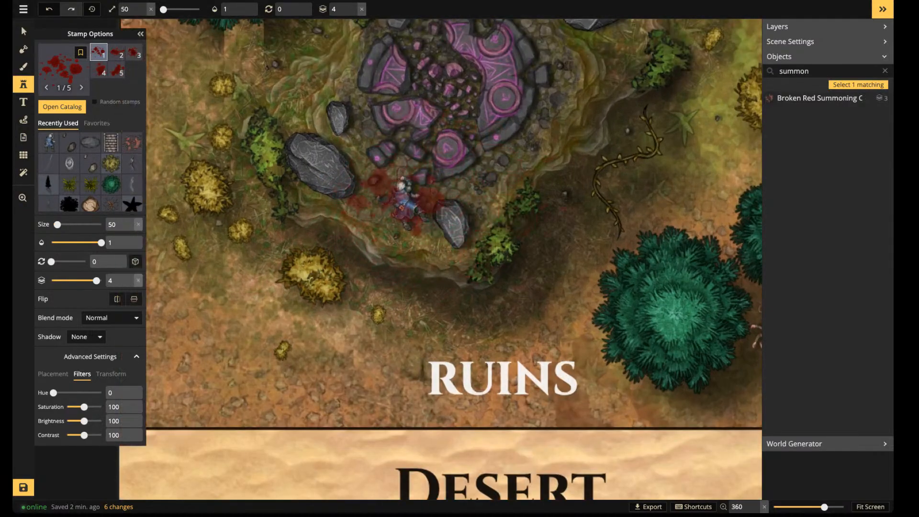
{"action": "key", "text": "."}
{"action": "key", "text": "."}
{"action": "left_click", "coordinate": [405, 201]}
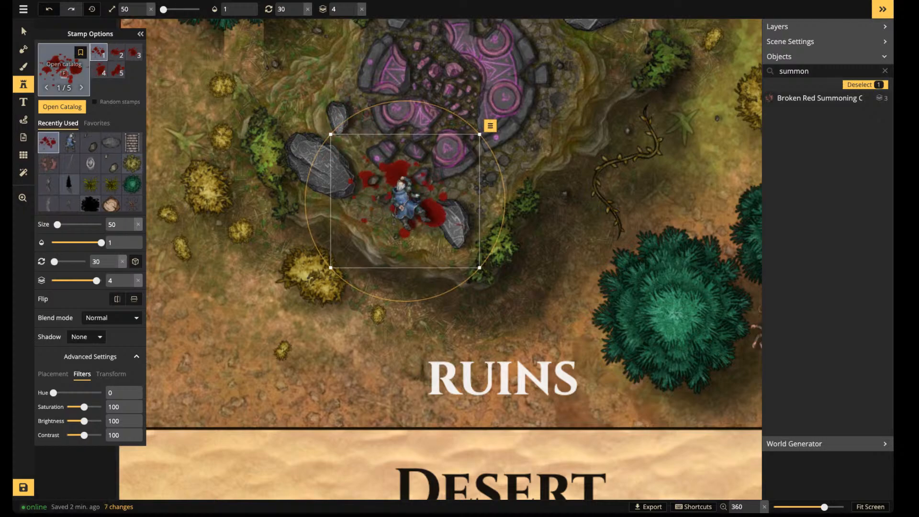
{"action": "left_click", "coordinate": [23, 32]}
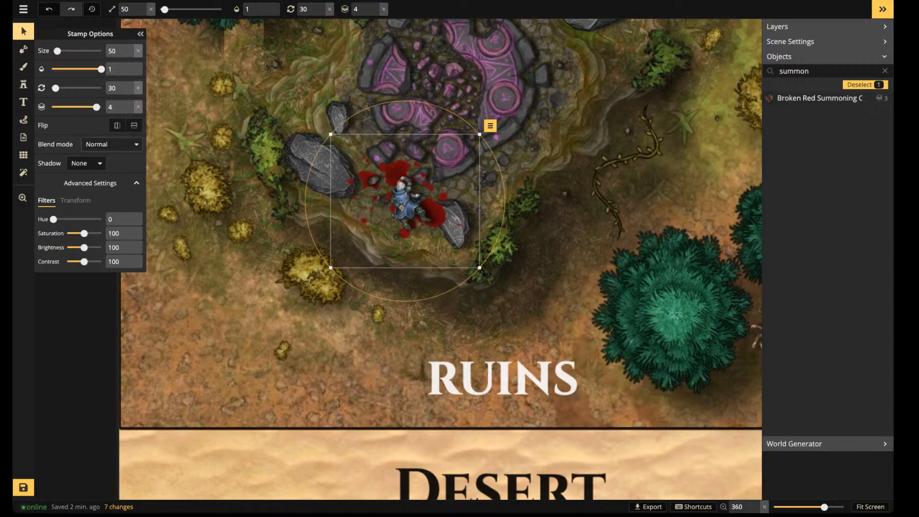
Try the Darken, Multiply and Color burn blend modes on the blue-cloaked body's blood splatter and settle on Lighten
{"action": "left_click", "coordinate": [111, 144]}
{"action": "left_click", "coordinate": [71, 188]}
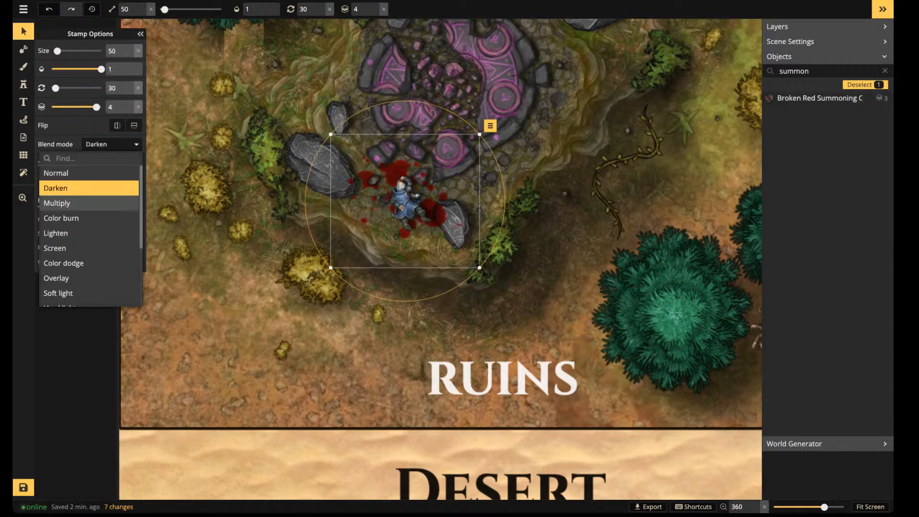
{"action": "left_click", "coordinate": [72, 203]}
{"action": "left_click", "coordinate": [72, 217]}
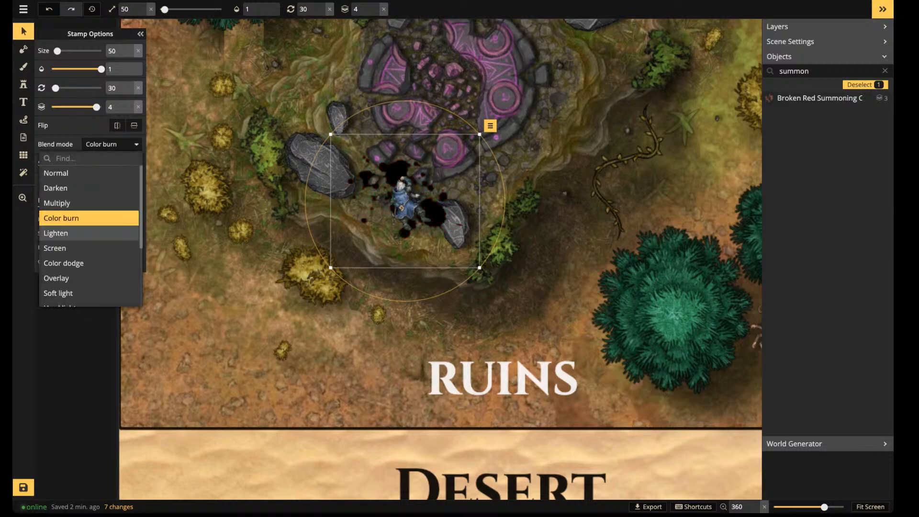
{"action": "left_click", "coordinate": [71, 233]}
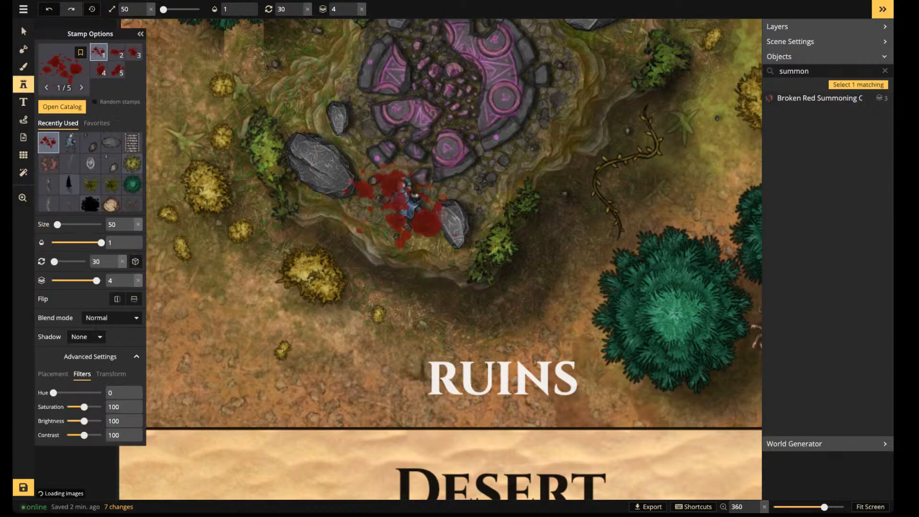
Set the blood stamp's blend mode to Lighten and place its fifth variant, size 50 and unrotated, over the red body on layer 3
{"action": "left_click", "coordinate": [111, 318]}
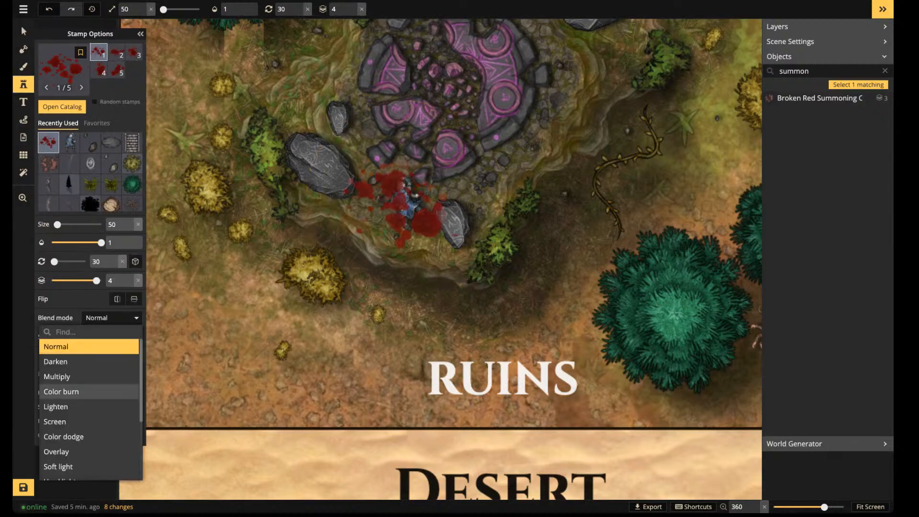
{"action": "left_click", "coordinate": [72, 406]}
{"action": "left_click_drag", "start_coordinate": [503, 167], "coordinate": [327, 464]}
{"action": "left_click", "coordinate": [116, 70]}
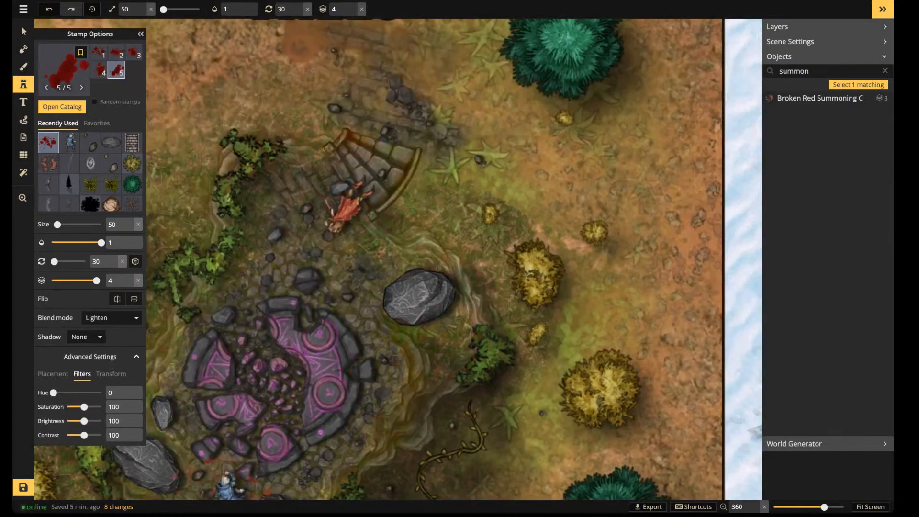
{"action": "scroll", "coordinate": [338, 206], "scroll_direction": "down", "scroll_amount": 2}
{"action": "left_click", "coordinate": [338, 206]}
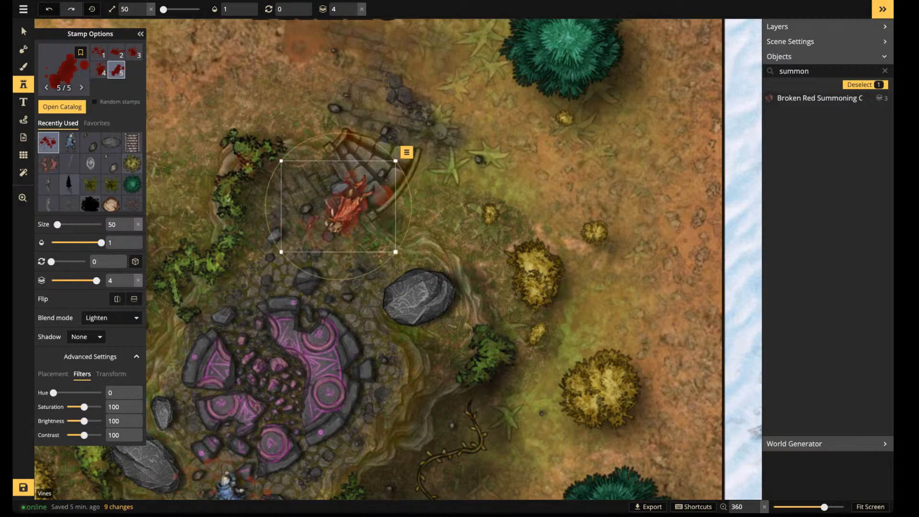
{"action": "left_click", "coordinate": [354, 12]}
{"action": "key", "text": "Escape"}
Place the fourth blood splatter variant, rotated 120°, over the body beside the two large trees and return to selecting objects
{"action": "left_click_drag", "start_coordinate": [551, 430], "coordinate": [300, 74]}
{"action": "scroll", "coordinate": [319, 267], "scroll_direction": "up", "scroll_amount": 3}
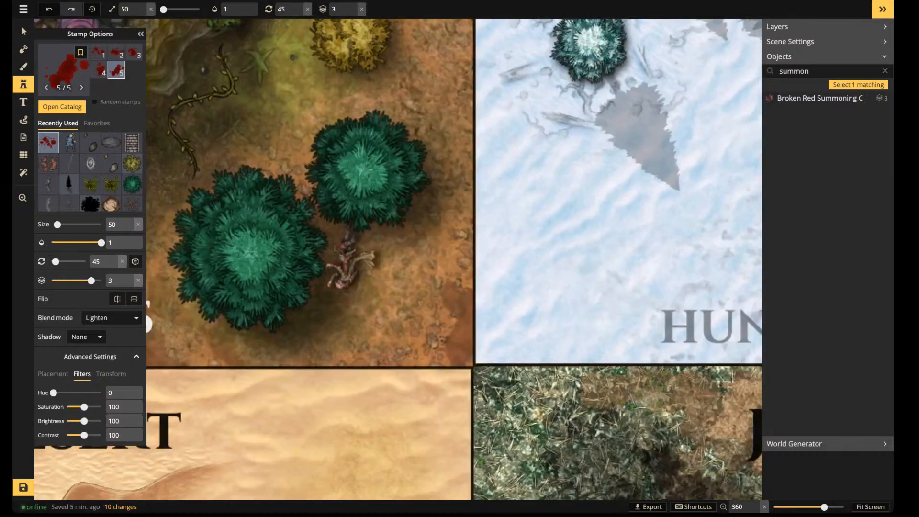
{"action": "key", "text": "Left"}
{"action": "scroll", "coordinate": [318, 267], "scroll_direction": "up", "scroll_amount": 5}
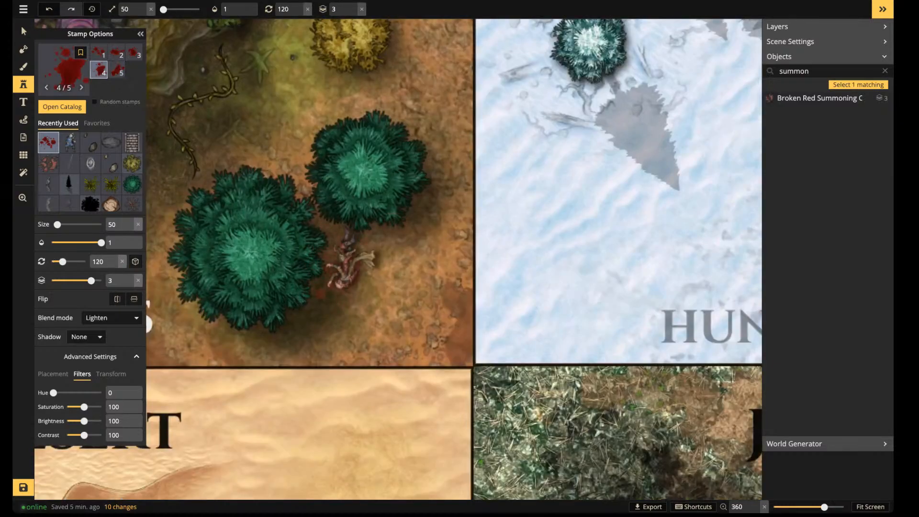
{"action": "left_click", "coordinate": [360, 268]}
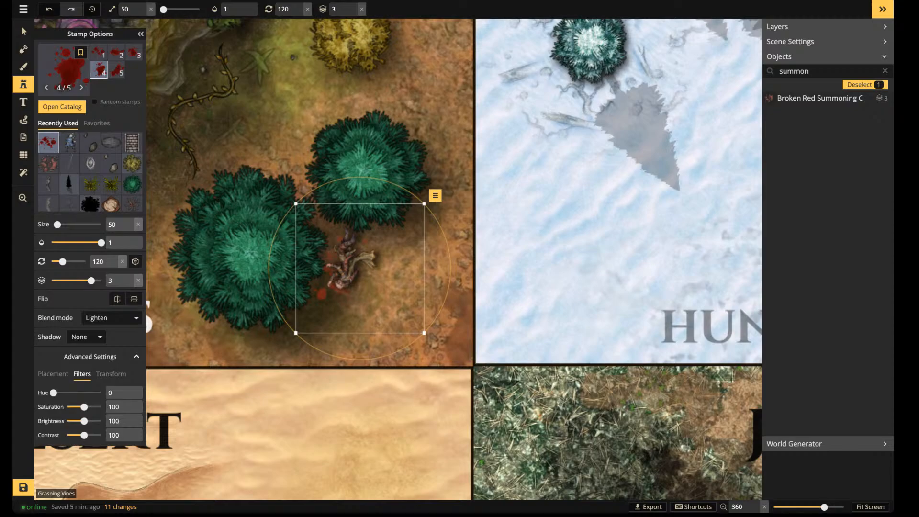
{"action": "left_click", "coordinate": [23, 31]}
Examine the blood splatters and the broken summoning circle in the ruins scene
{"action": "scroll", "coordinate": [287, 161], "scroll_direction": "down", "scroll_amount": 4}
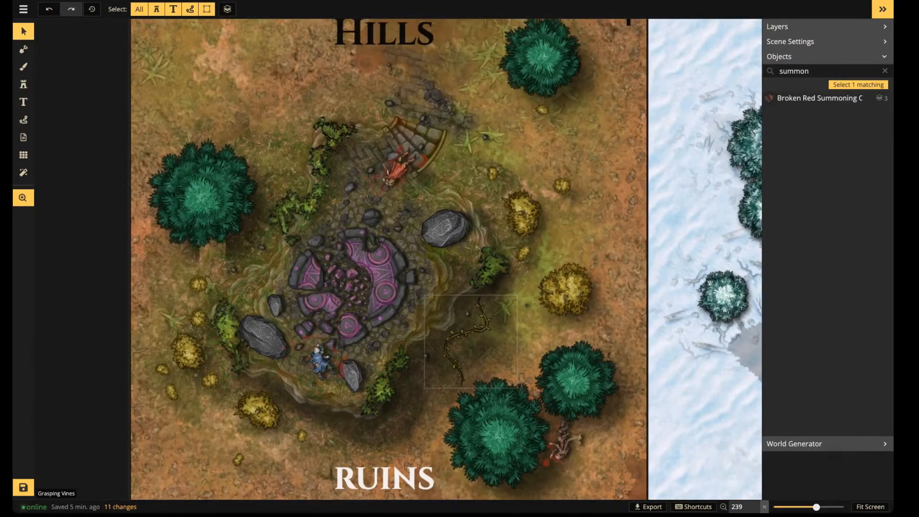
{"action": "scroll", "coordinate": [399, 259], "scroll_direction": "up", "scroll_amount": 3}
{"action": "scroll", "coordinate": [336, 268], "scroll_direction": "up", "scroll_amount": 3}
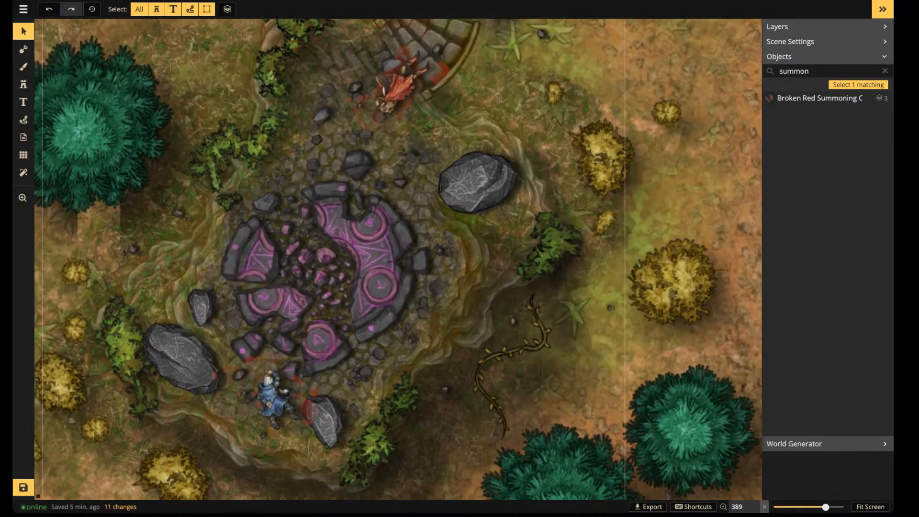
{"action": "left_click_drag", "start_coordinate": [336, 273], "coordinate": [342, 172]}
{"action": "scroll", "coordinate": [325, 177], "scroll_direction": "up", "scroll_amount": 3}
{"action": "left_click_drag", "start_coordinate": [334, 139], "coordinate": [370, 202]}
{"action": "scroll", "coordinate": [393, 173], "scroll_direction": "down", "scroll_amount": 5}
{"action": "scroll", "coordinate": [370, 201], "scroll_direction": "up", "scroll_amount": 4}
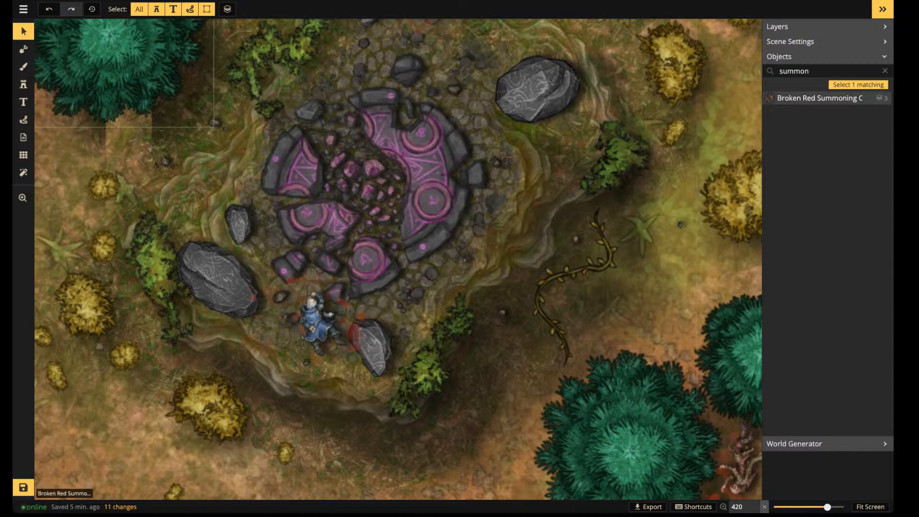
Search the stamp catalog for "trap" and pick the Broken Trapdoor stamp
{"action": "left_click", "coordinate": [23, 84]}
{"action": "key", "text": "f"}
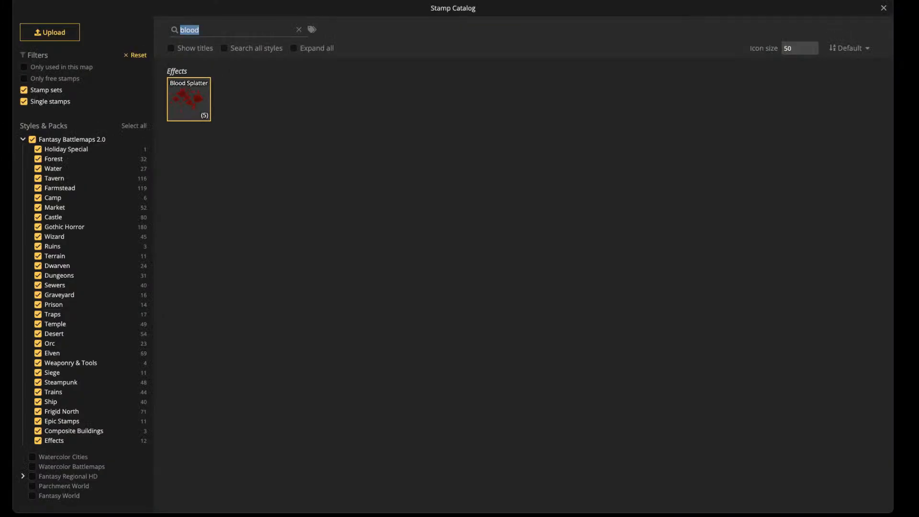
{"action": "type", "text": "trap"}
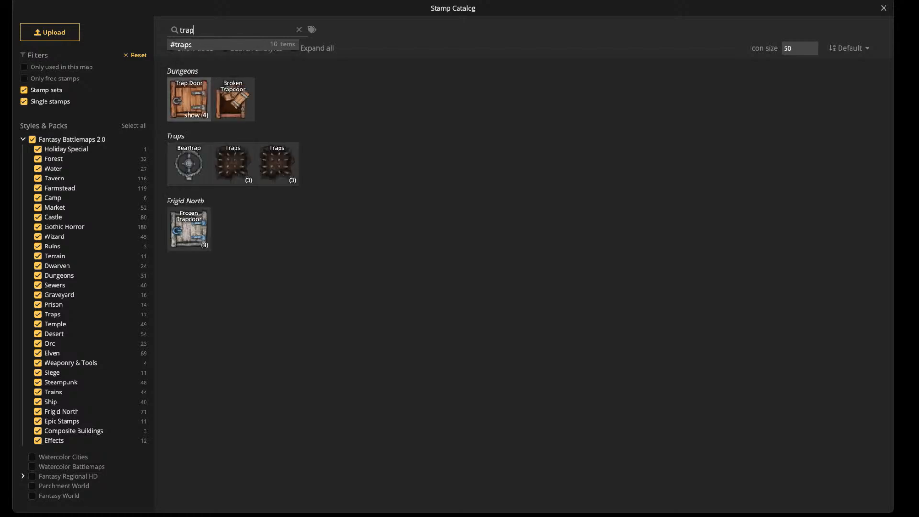
{"action": "left_click", "coordinate": [233, 99]}
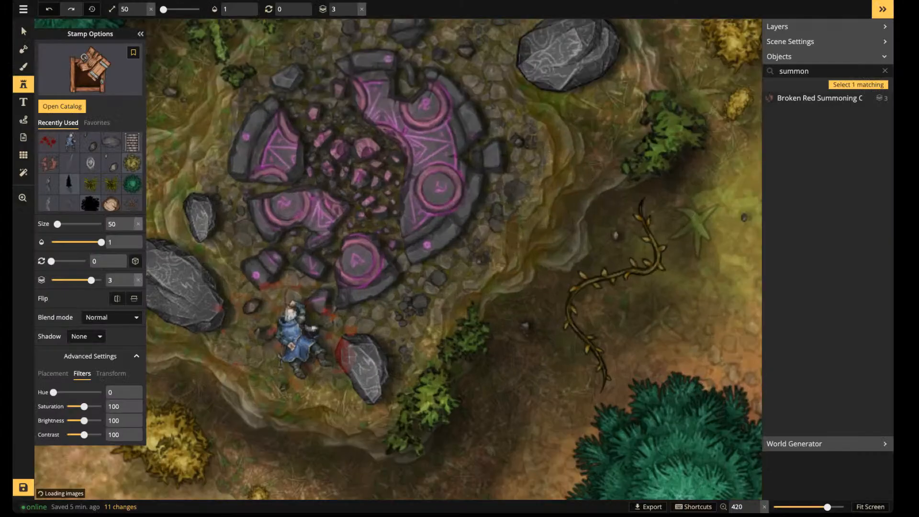
Place the broken trapdoor at size 20, rotated 300°, in the centre of the summoning circle and raise it to layer 4
{"action": "scroll", "coordinate": [377, 173], "scroll_direction": "down", "scroll_amount": 4}
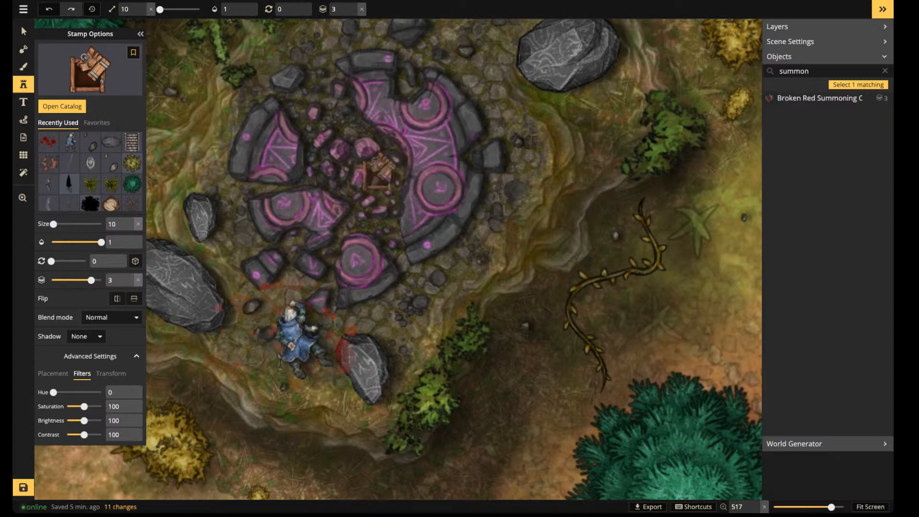
{"action": "scroll", "coordinate": [376, 173], "scroll_direction": "up", "scroll_amount": 1}
{"action": "scroll", "coordinate": [372, 169], "scroll_direction": "down", "scroll_amount": 6}
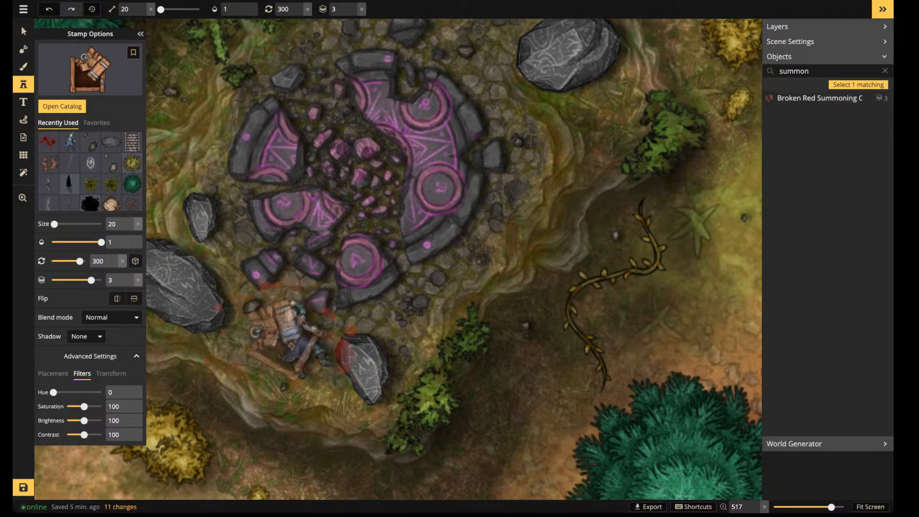
{"action": "key", "text": "space"}
{"action": "left_click_drag", "start_coordinate": [611, 338], "coordinate": [354, 98]}
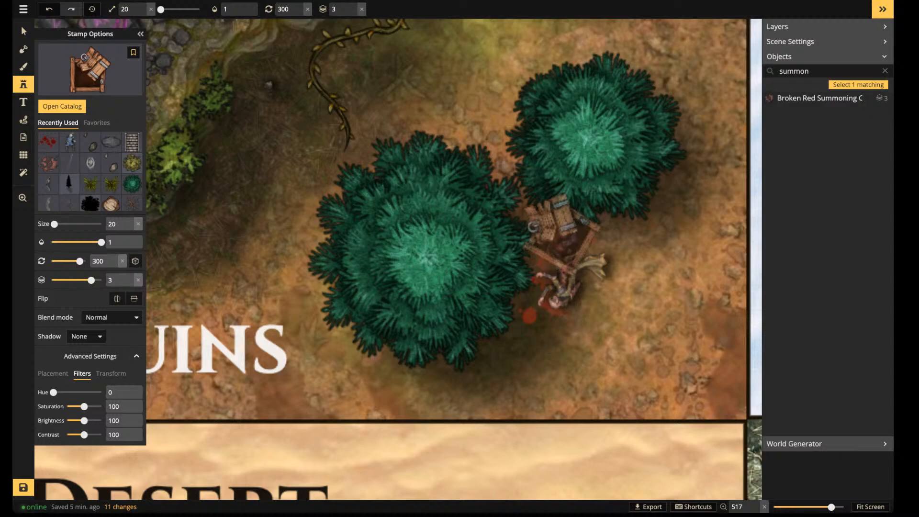
{"action": "key", "text": "space"}
{"action": "left_click_drag", "start_coordinate": [321, 122], "coordinate": [421, 325]}
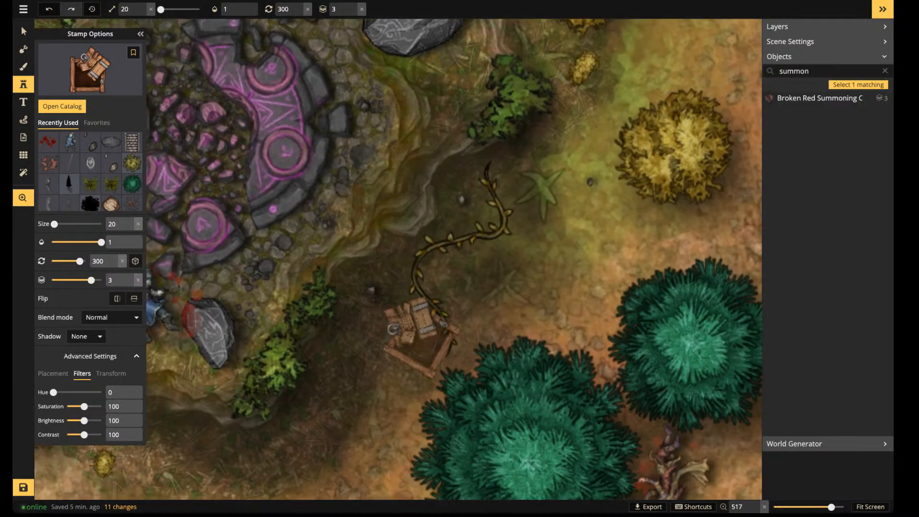
{"action": "left_click_drag", "start_coordinate": [291, 167], "coordinate": [472, 290]}
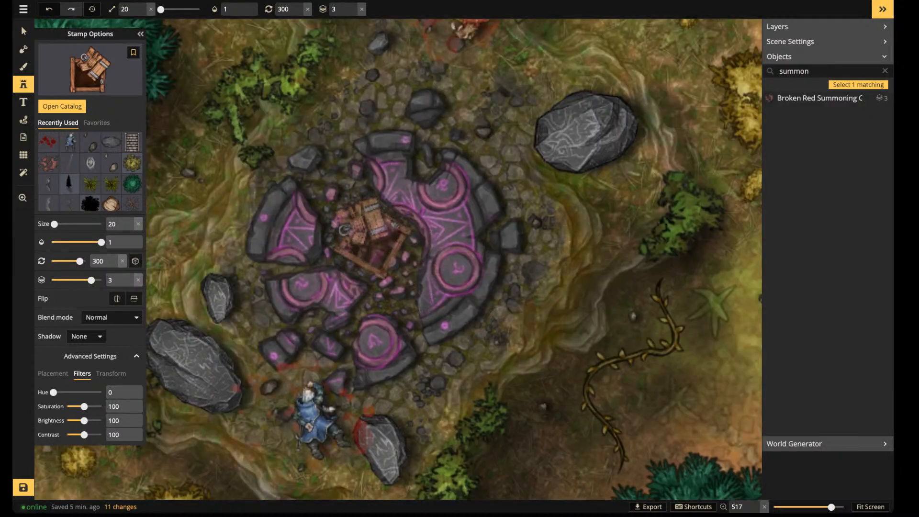
{"action": "left_click", "coordinate": [368, 232]}
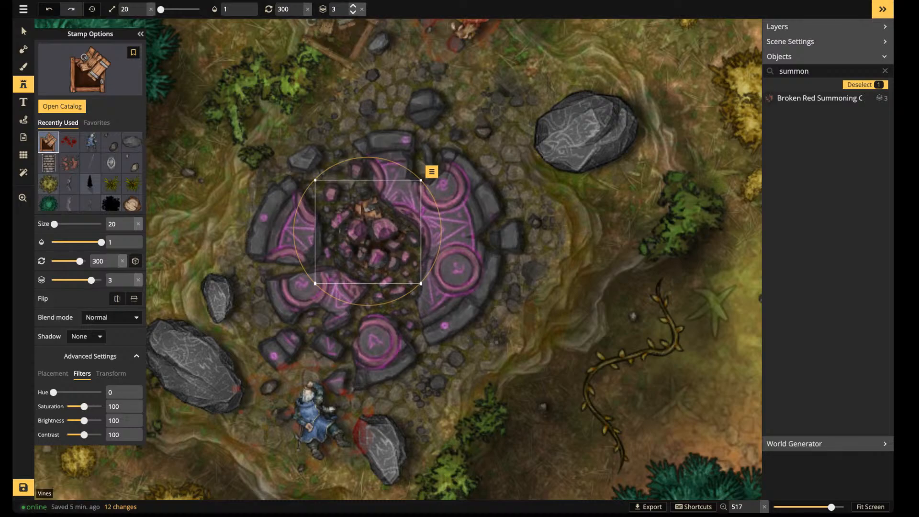
{"action": "left_click", "coordinate": [353, 4]}
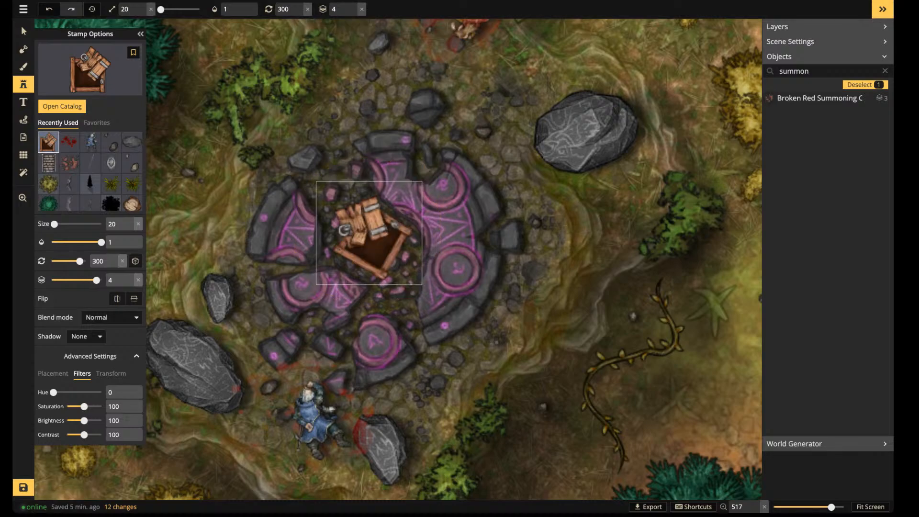
{"action": "left_click_drag", "start_coordinate": [372, 236], "coordinate": [373, 239]}
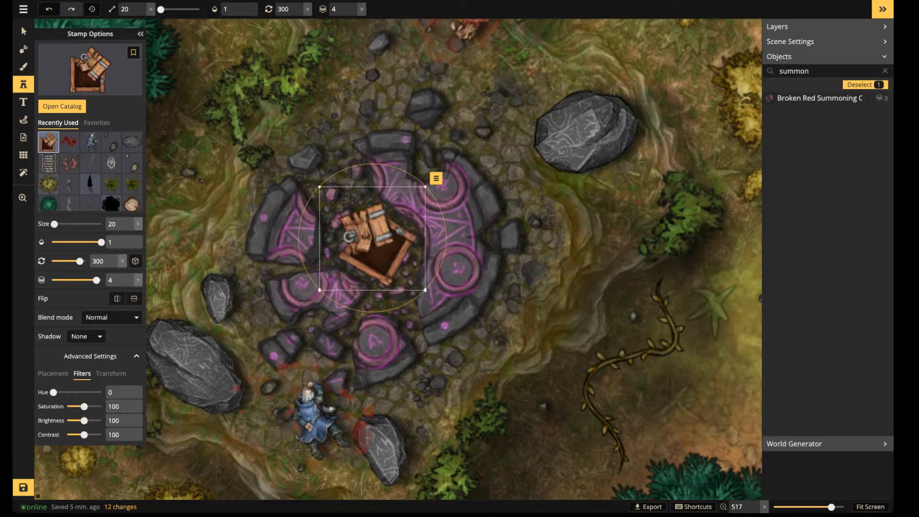
Set the trapdoor's blend mode to Luminosity and its brightness to 72, and deselect it
{"action": "left_click", "coordinate": [110, 317]}
{"action": "scroll", "coordinate": [88, 407], "scroll_direction": "down", "scroll_amount": 5}
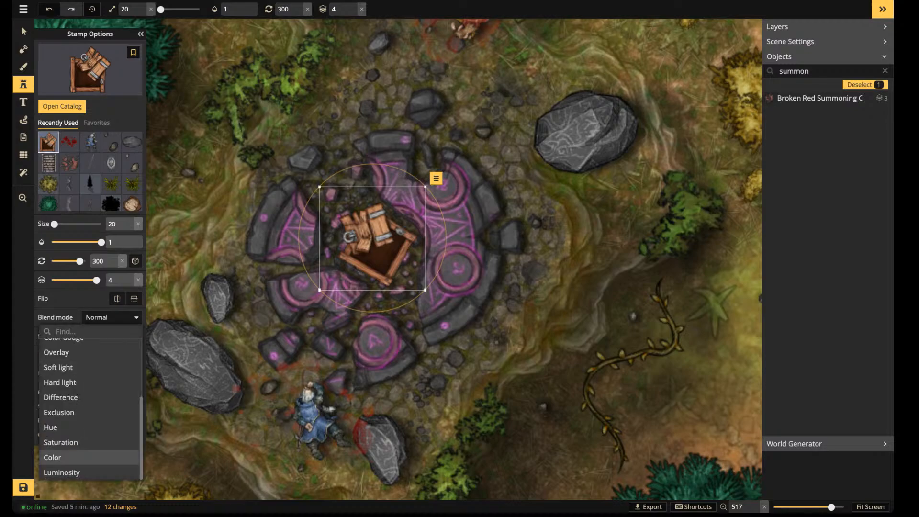
{"action": "left_click", "coordinate": [89, 472]}
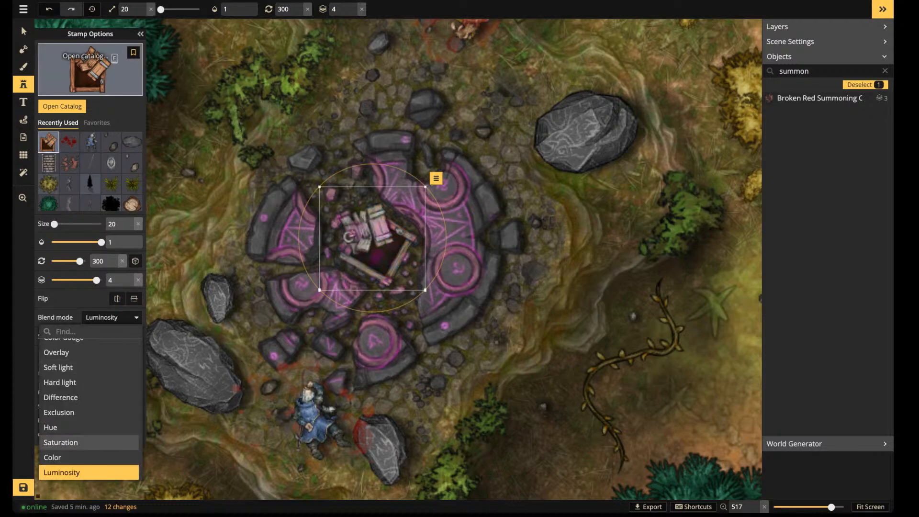
{"action": "left_click", "coordinate": [23, 32]}
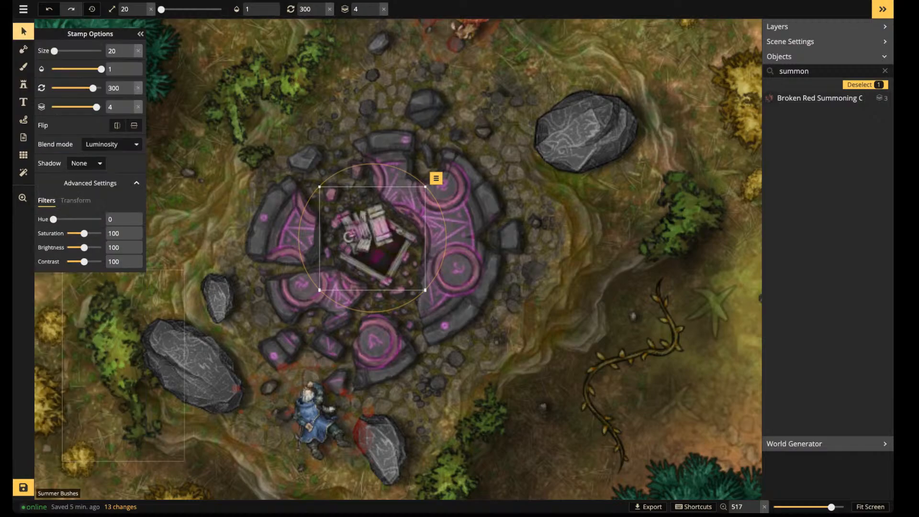
{"action": "left_click_drag", "start_coordinate": [84, 248], "coordinate": [79, 247]}
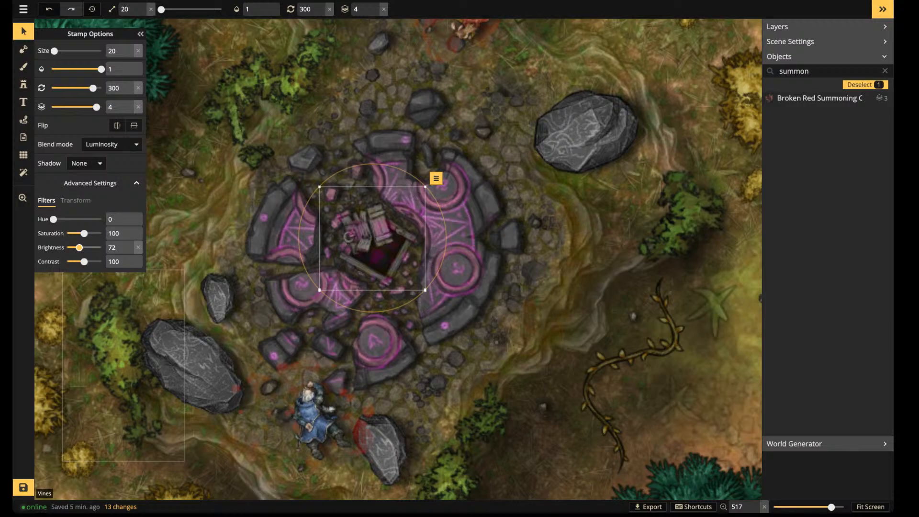
{"action": "key", "text": "Escape"}
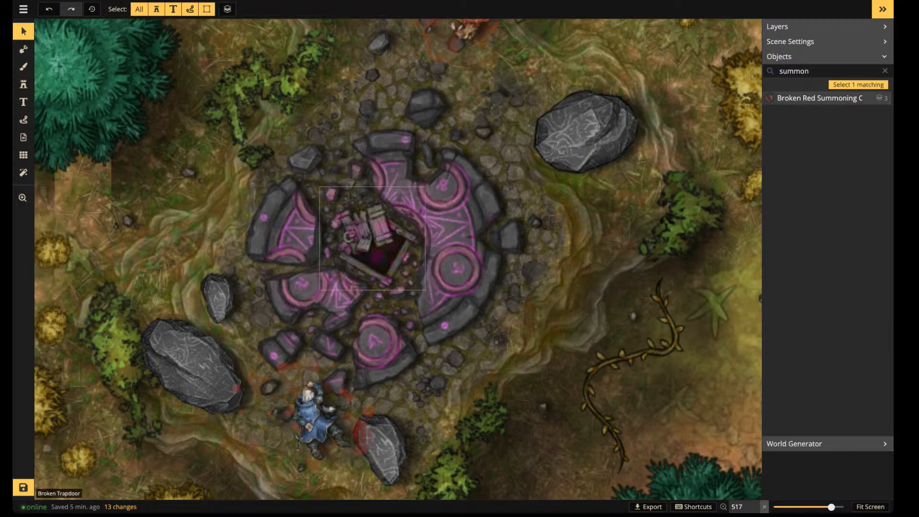
Save the map with the ruins scene changes
{"action": "scroll", "coordinate": [371, 237], "scroll_direction": "down", "scroll_amount": 2}
{"action": "scroll", "coordinate": [370, 236], "scroll_direction": "down", "scroll_amount": 2}
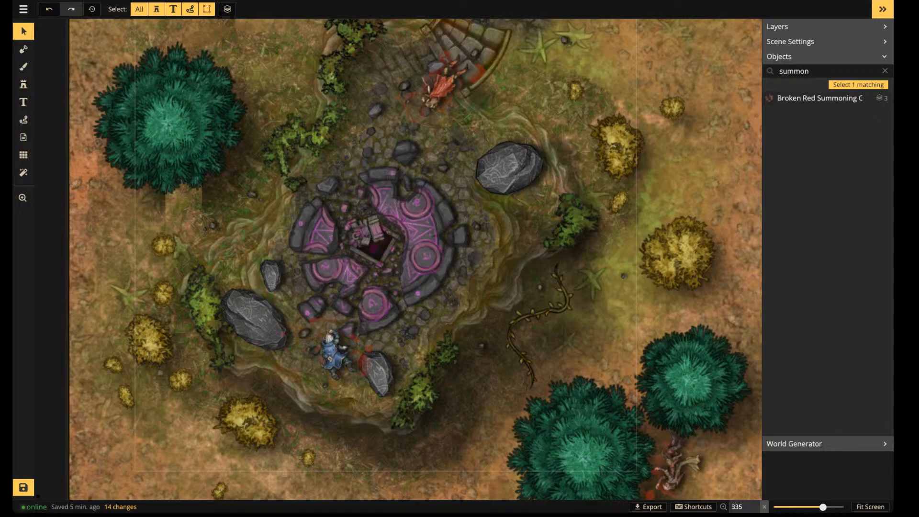
{"action": "left_click", "coordinate": [23, 488]}
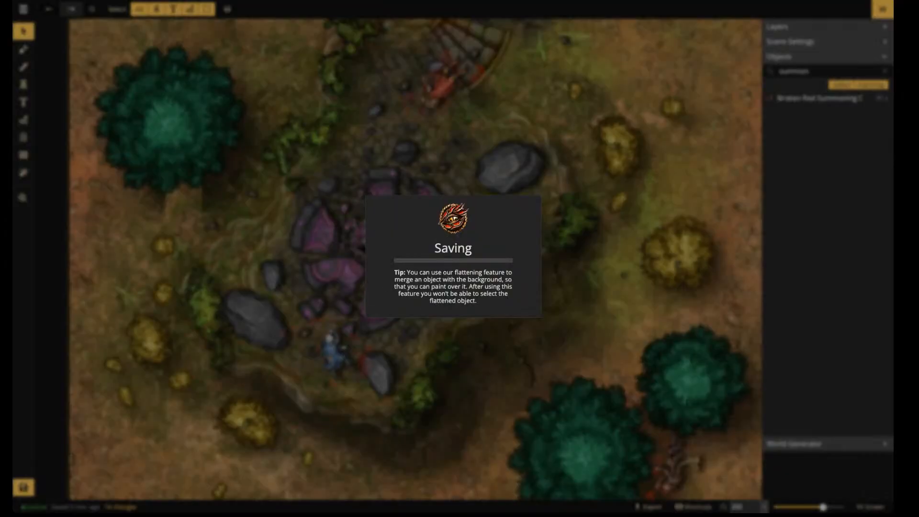
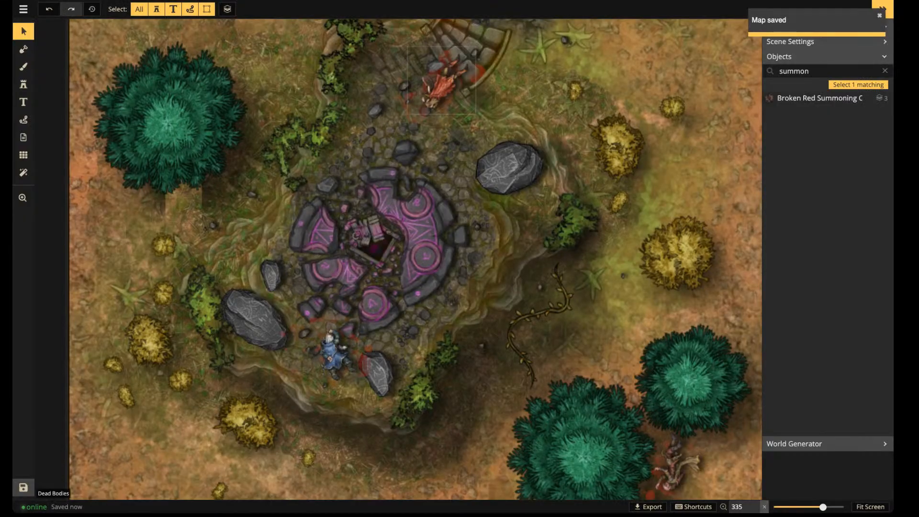
Review the whole Hills ruins tile and its neighbouring Tundra tile
{"action": "scroll", "coordinate": [450, 199], "scroll_direction": "down", "scroll_amount": 4}
{"action": "scroll", "coordinate": [554, 223], "scroll_direction": "down", "scroll_amount": 2}
{"action": "key", "text": "space"}
{"action": "left_click_drag", "start_coordinate": [554, 223], "coordinate": [315, 262]}
{"action": "scroll", "coordinate": [315, 261], "scroll_direction": "down", "scroll_amount": 3}
{"action": "scroll", "coordinate": [315, 262], "scroll_direction": "down", "scroll_amount": 2}
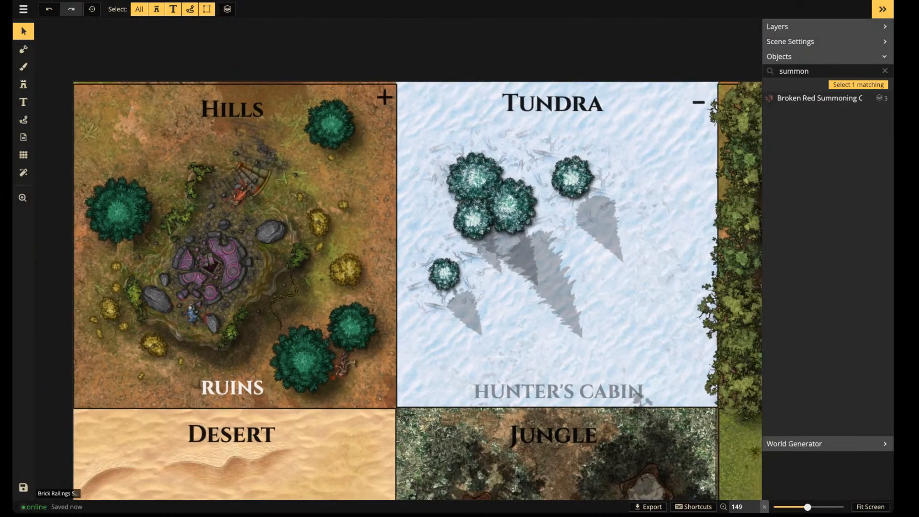
{"action": "scroll", "coordinate": [290, 282], "scroll_direction": "up", "scroll_amount": 2}
{"action": "left_click_drag", "start_coordinate": [290, 283], "coordinate": [414, 293]}
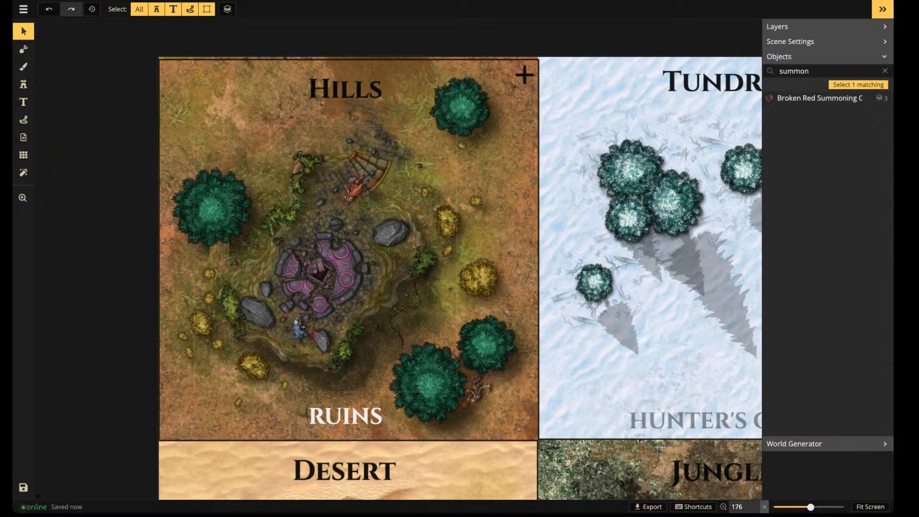
Search the stamp catalog for "comp" and preview the small and medium Farmstead Composites at size 10 on the Tundra tile
{"action": "left_click_drag", "start_coordinate": [589, 268], "coordinate": [219, 269]}
{"action": "scroll", "coordinate": [335, 217], "scroll_direction": "down", "scroll_amount": 1}
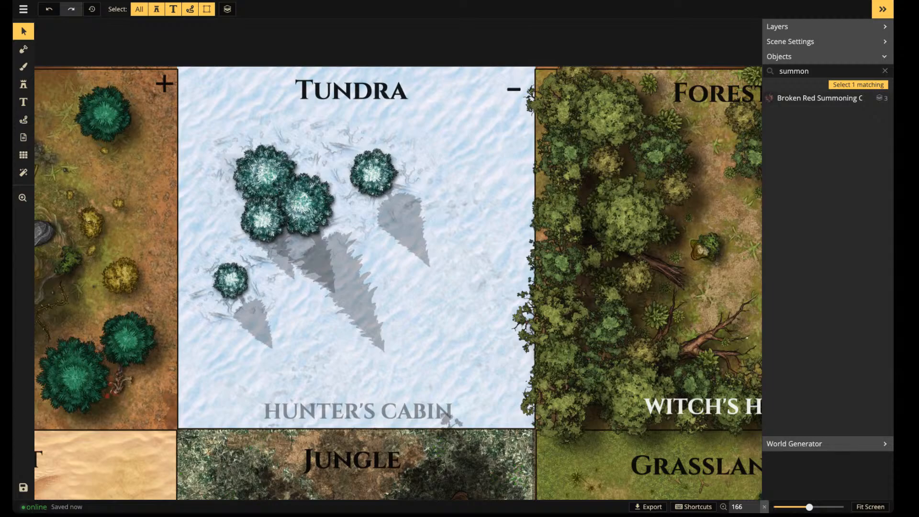
{"action": "key", "text": "s"}
{"action": "key", "text": "c"}
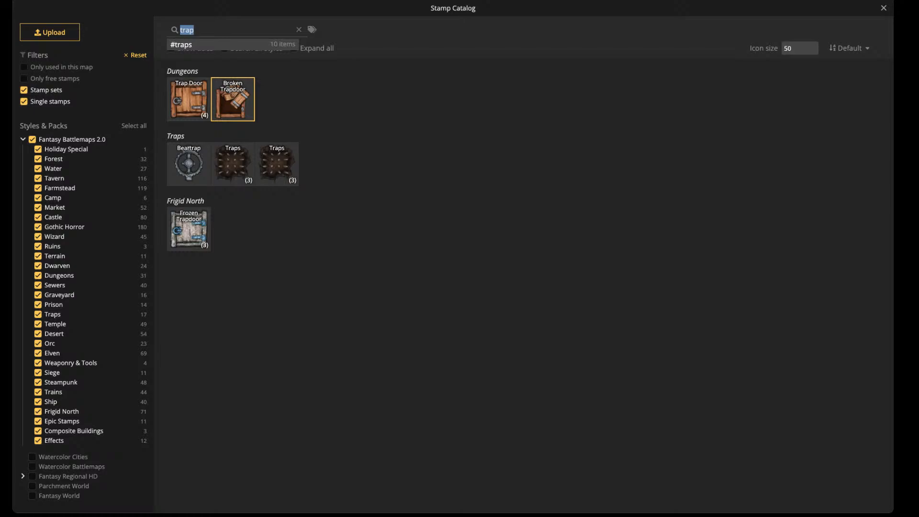
{"action": "type", "text": "comp"}
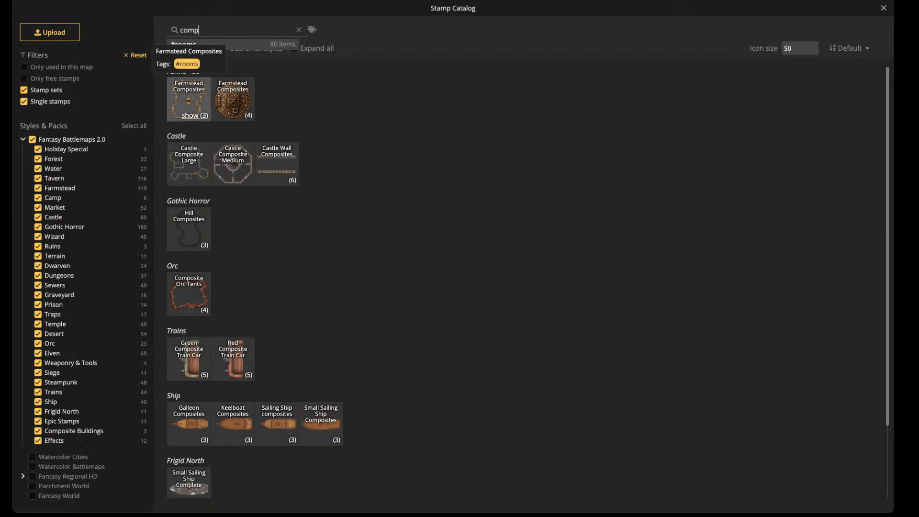
{"action": "left_click", "coordinate": [191, 115]}
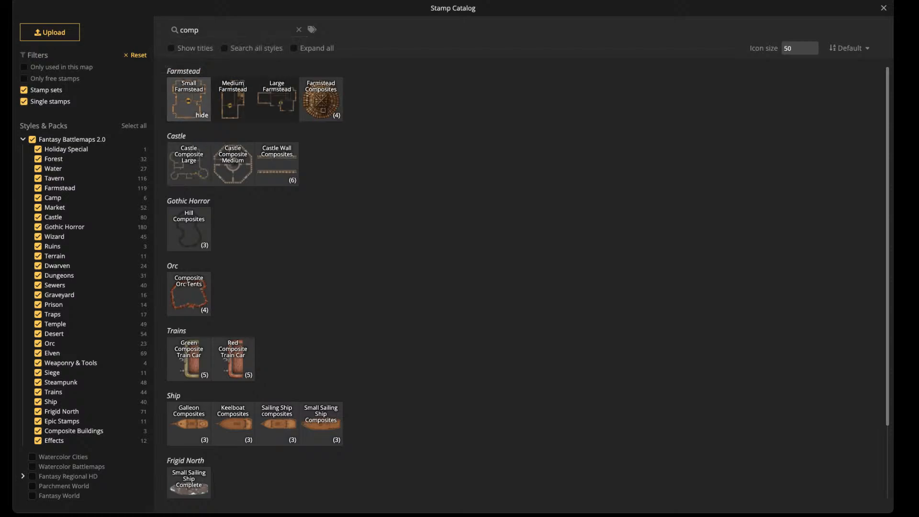
{"action": "left_click", "coordinate": [189, 99]}
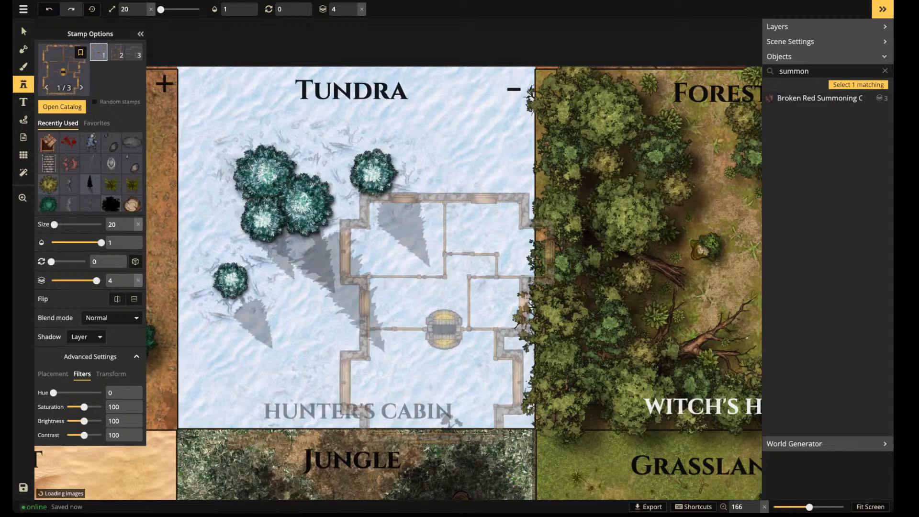
{"action": "key", "text": "["}
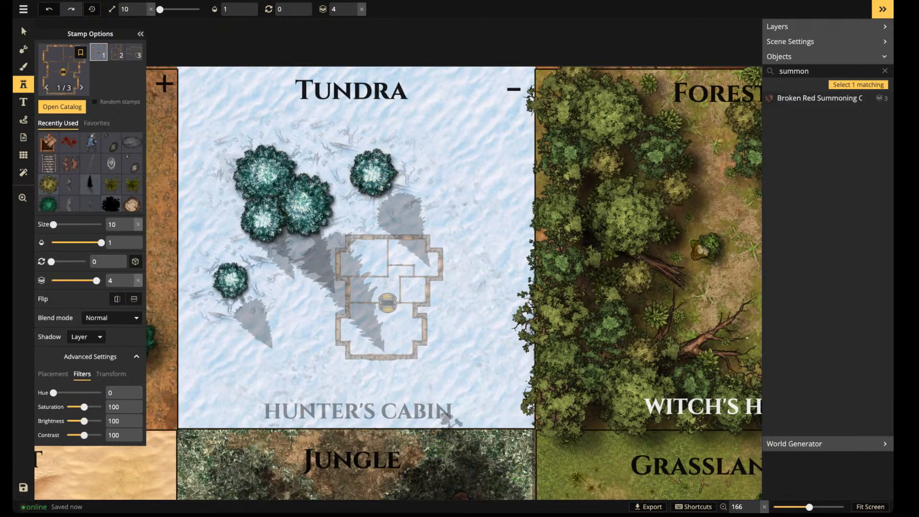
{"action": "key", "text": "Left"}
{"action": "key", "text": "Left"}
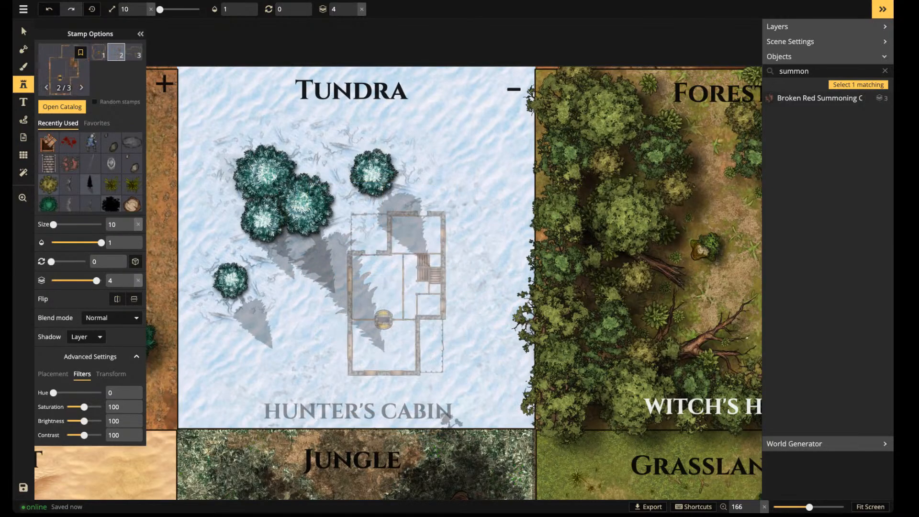
{"action": "left_click", "coordinate": [401, 211]}
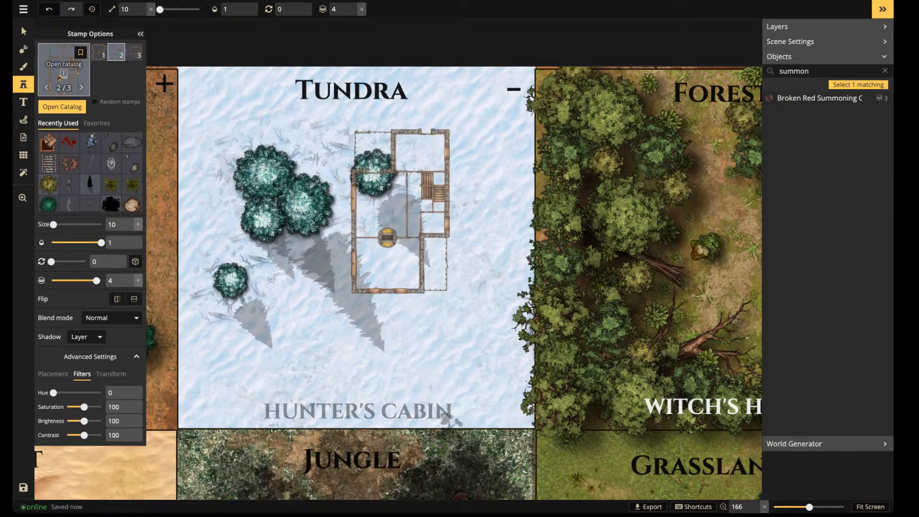
Try out the Simple Houses Composites on the Tundra tile at sizes 10 and 20, rotated 15°
{"action": "left_click", "coordinate": [64, 72]}
{"action": "scroll", "coordinate": [254, 282], "scroll_direction": "down", "scroll_amount": 2}
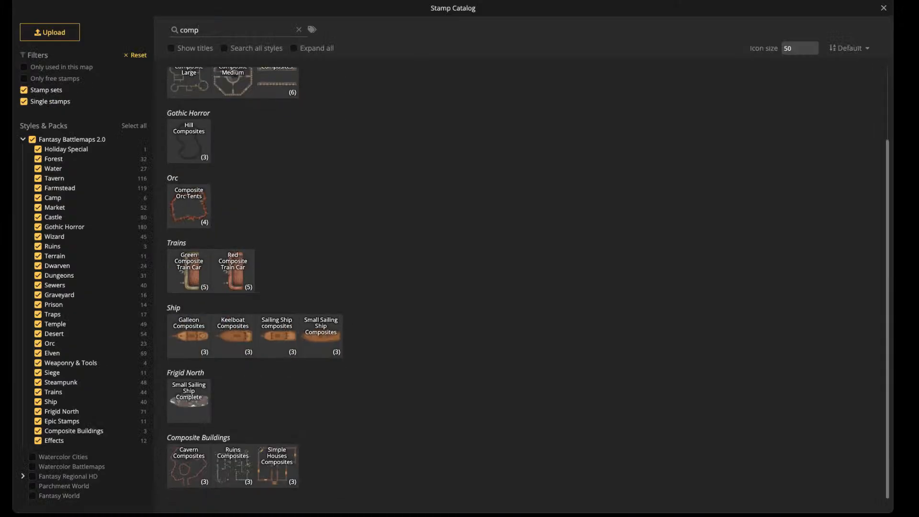
{"action": "left_click", "coordinate": [276, 466]}
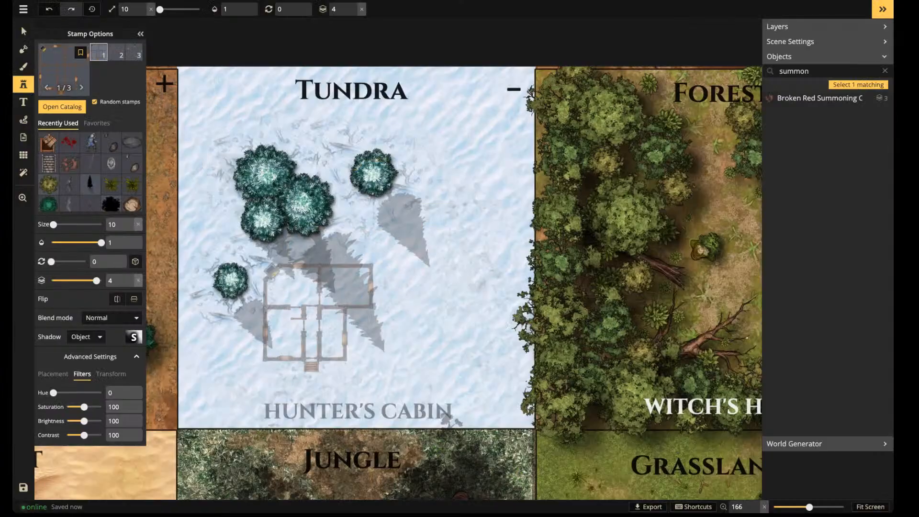
{"action": "left_click", "coordinate": [381, 311]}
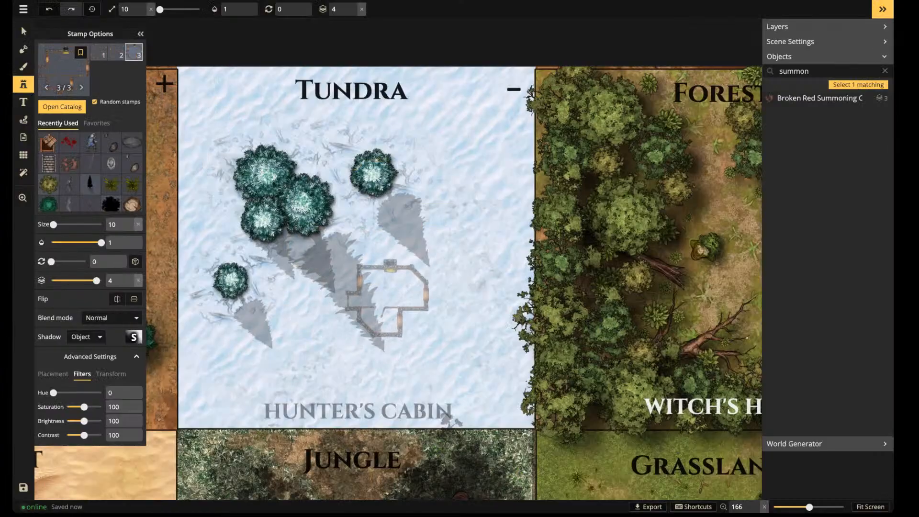
{"action": "key", "text": "]"}
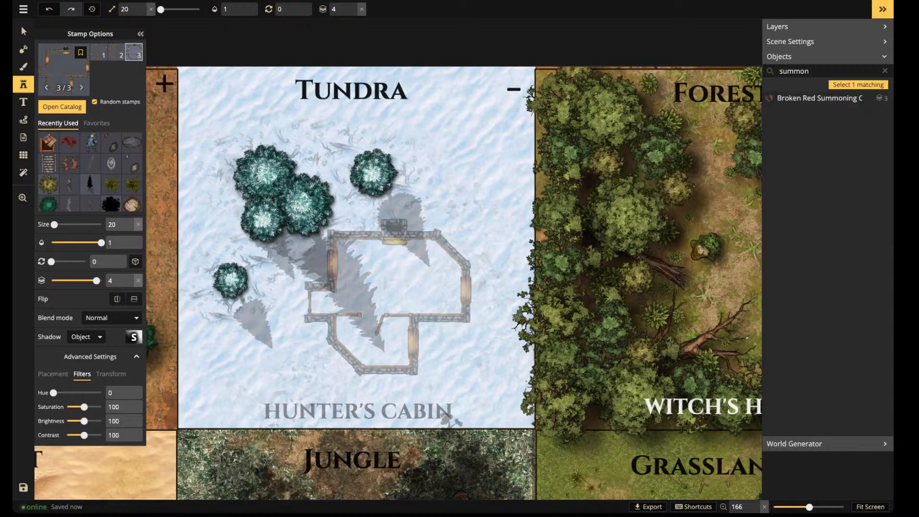
{"action": "key", "text": "."}
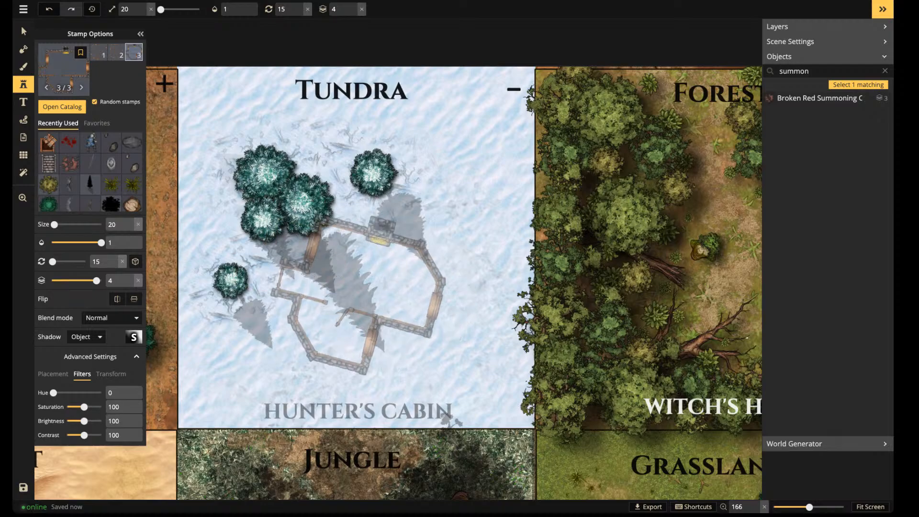
{"action": "key", "text": "["}
{"action": "left_click", "coordinate": [401, 213]}
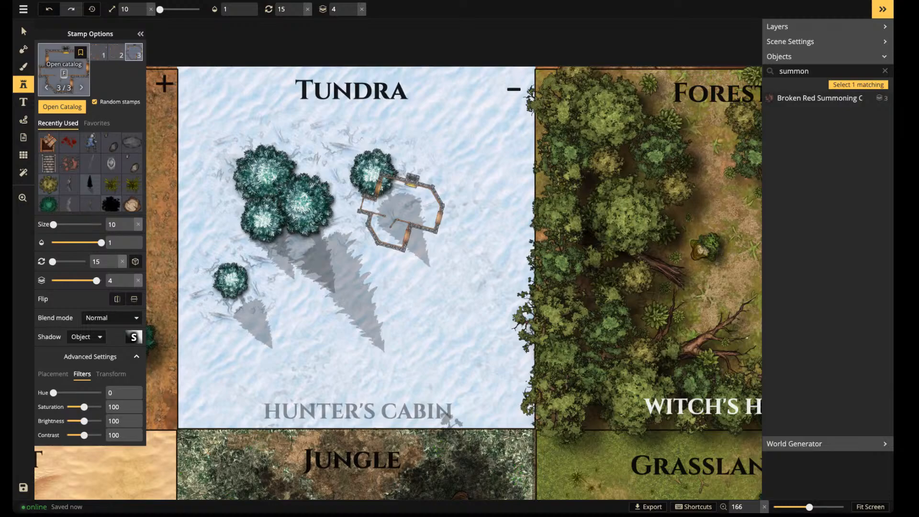
Search the stamp catalog for "wall", choose the Snowy Stone Walls from Frigid North and set their size to 50
{"action": "key", "text": "f"}
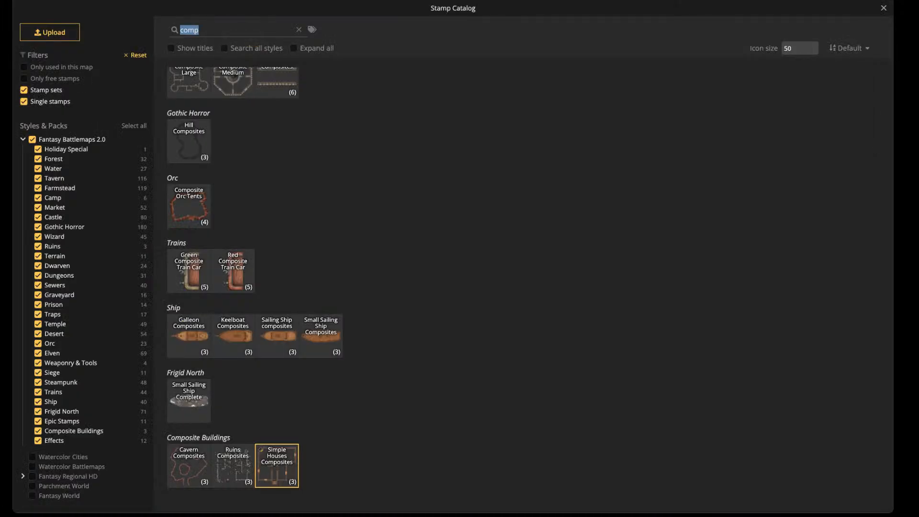
{"action": "type", "text": "wall"}
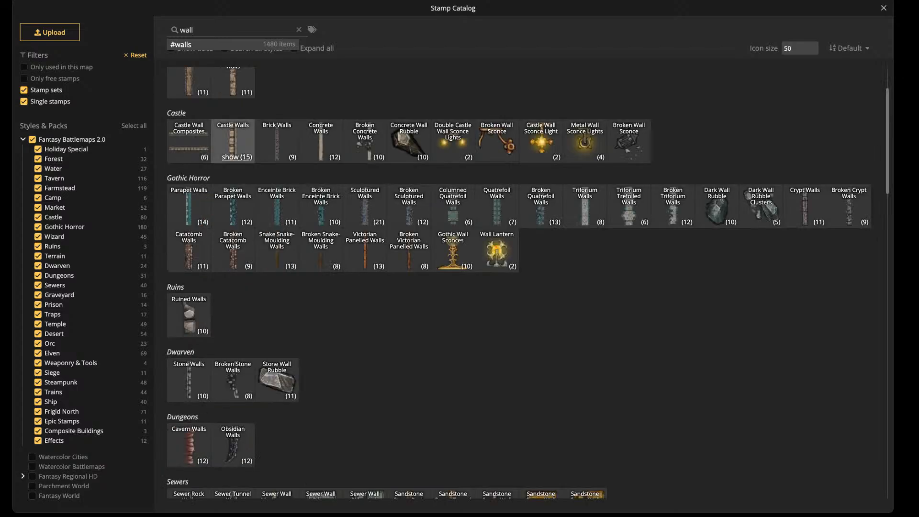
{"action": "scroll", "coordinate": [519, 283], "scroll_direction": "down", "scroll_amount": 5}
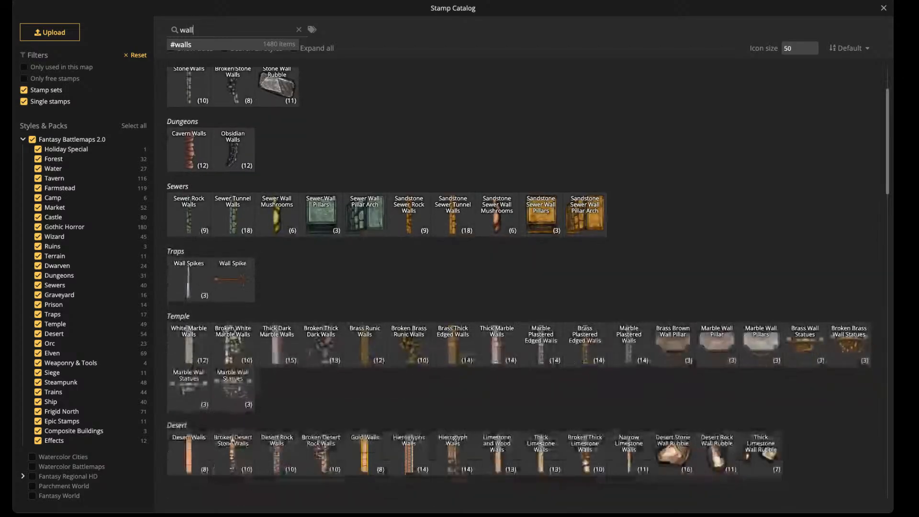
{"action": "scroll", "coordinate": [518, 283], "scroll_direction": "down", "scroll_amount": 5}
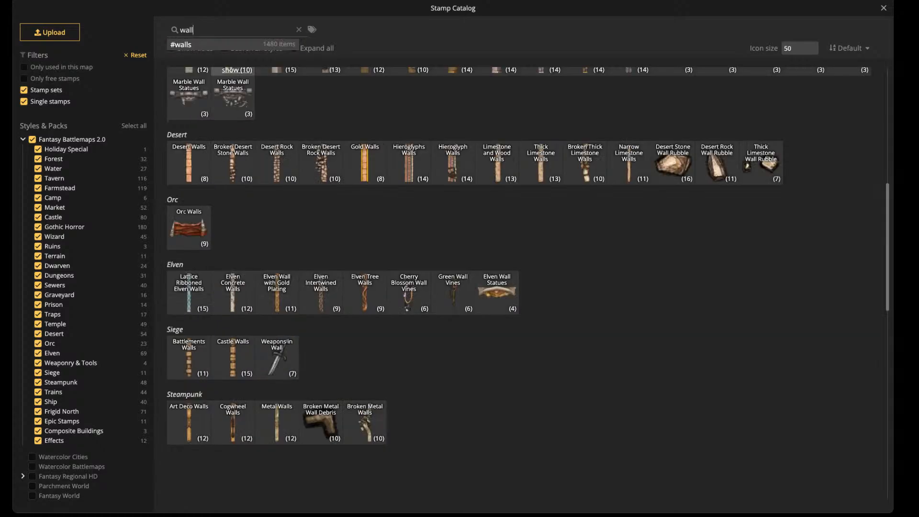
{"action": "scroll", "coordinate": [519, 283], "scroll_direction": "down", "scroll_amount": 3}
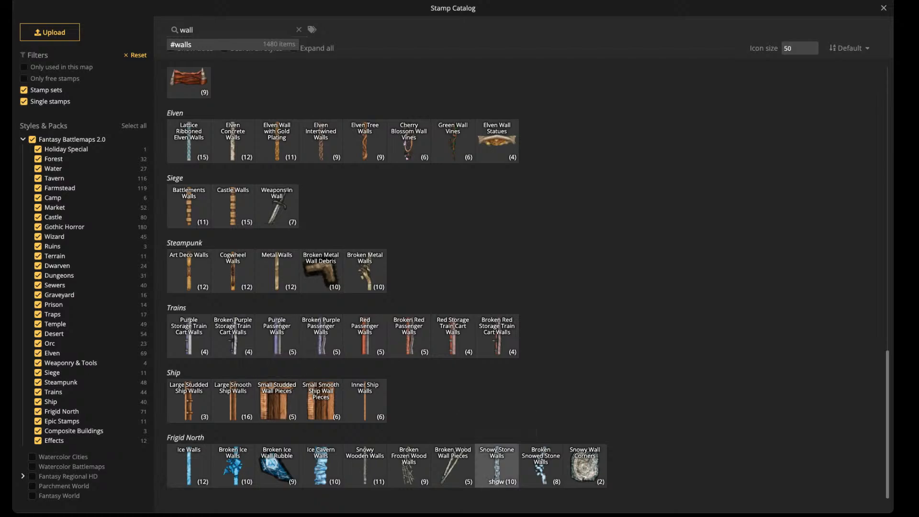
{"action": "left_click", "coordinate": [497, 462]}
{"action": "scroll", "coordinate": [413, 344], "scroll_direction": "up", "scroll_amount": 3}
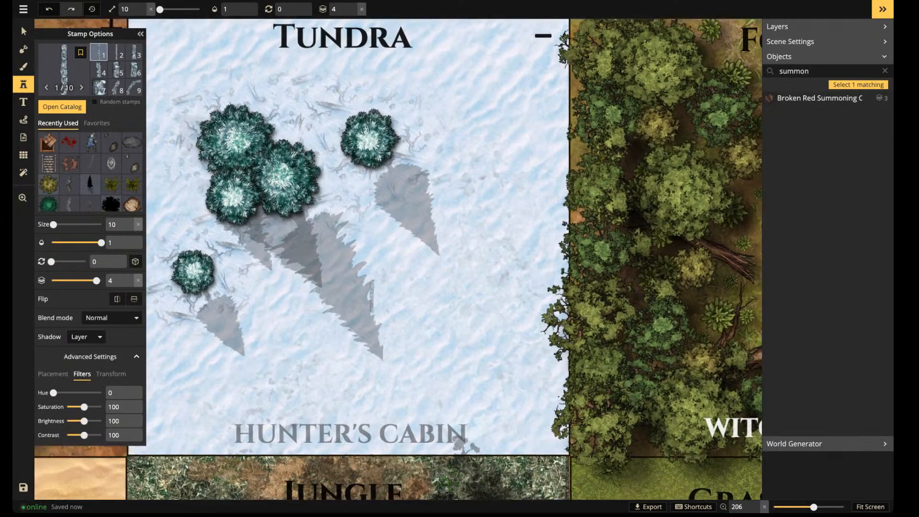
{"action": "scroll", "coordinate": [373, 290], "scroll_direction": "up", "scroll_amount": 1}
{"action": "scroll", "coordinate": [375, 290], "scroll_direction": "up", "scroll_amount": 4}
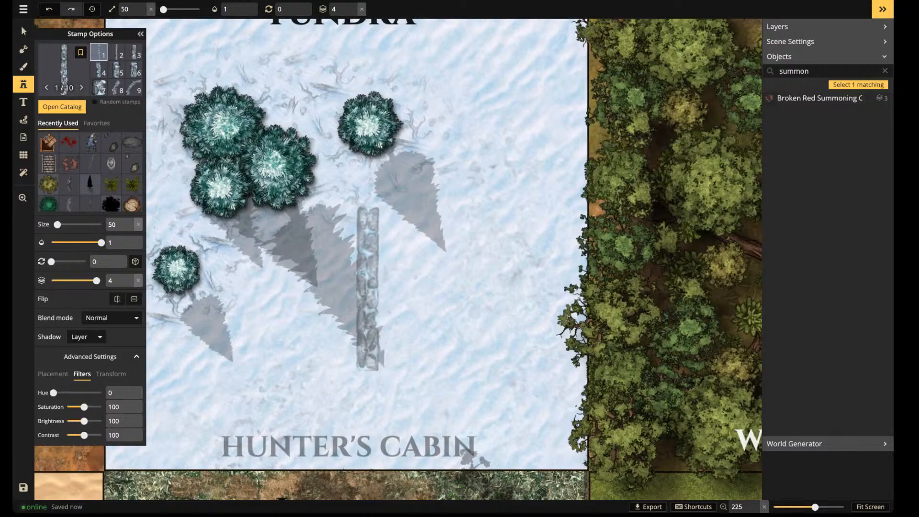
{"action": "scroll", "coordinate": [368, 289], "scroll_direction": "down", "scroll_amount": 2}
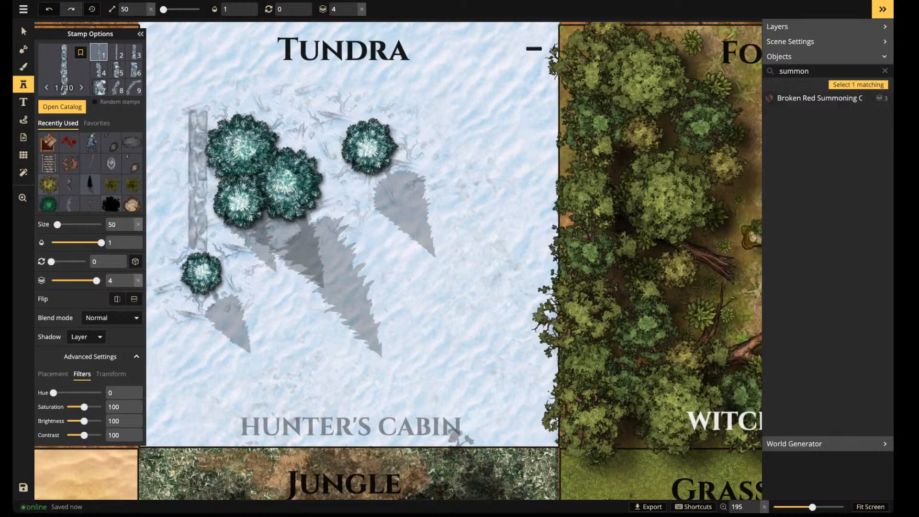
Clear the object list's filter, then select the Tundra tile's snow pine trees with their shadows and lock them
{"action": "key", "text": "v"}
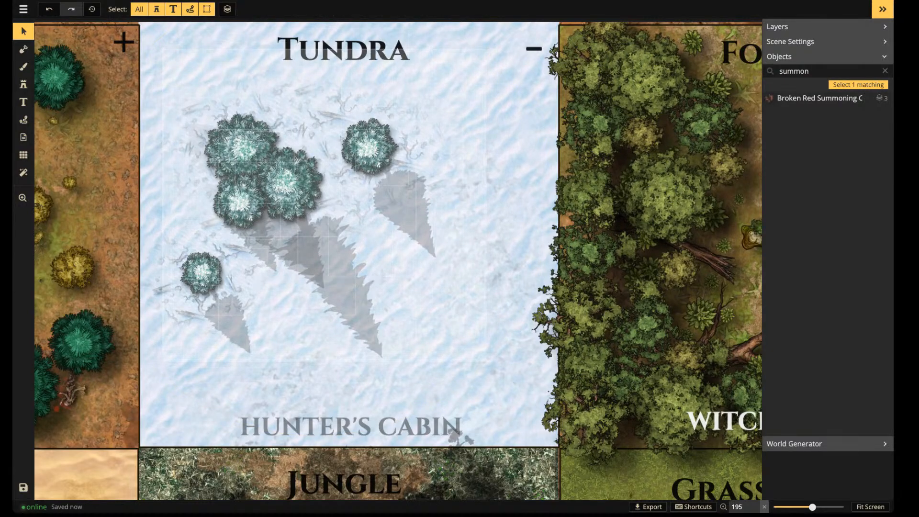
{"action": "left_click_drag", "start_coordinate": [486, 360], "coordinate": [486, 365]}
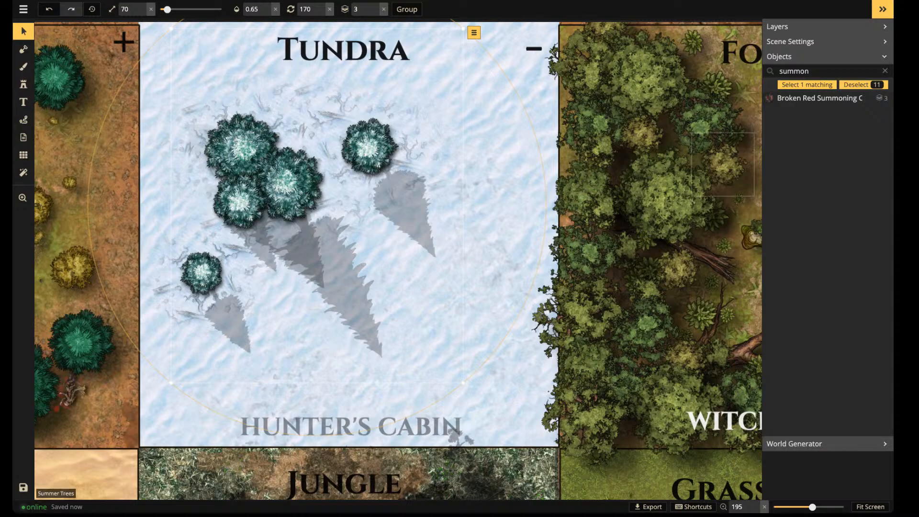
{"action": "left_click", "coordinate": [885, 71]}
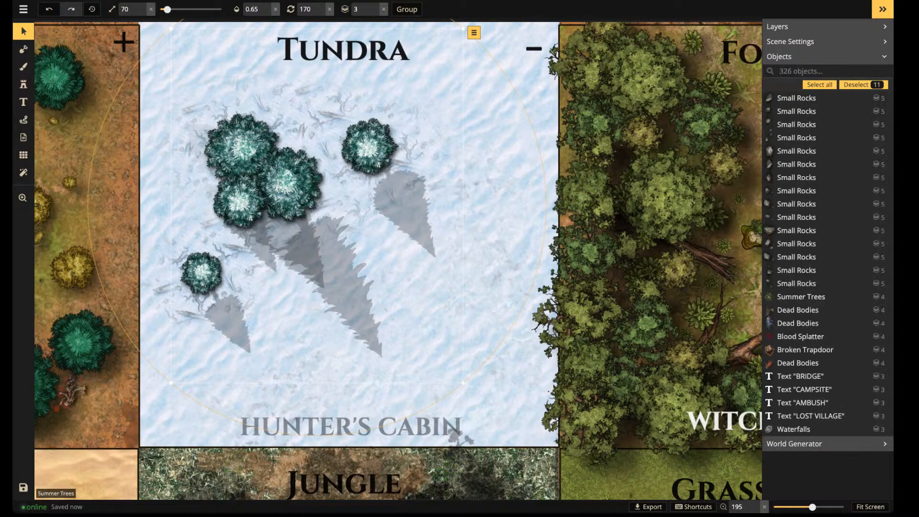
{"action": "key", "text": "Escape"}
{"action": "left_click_drag", "start_coordinate": [198, 82], "coordinate": [424, 315]}
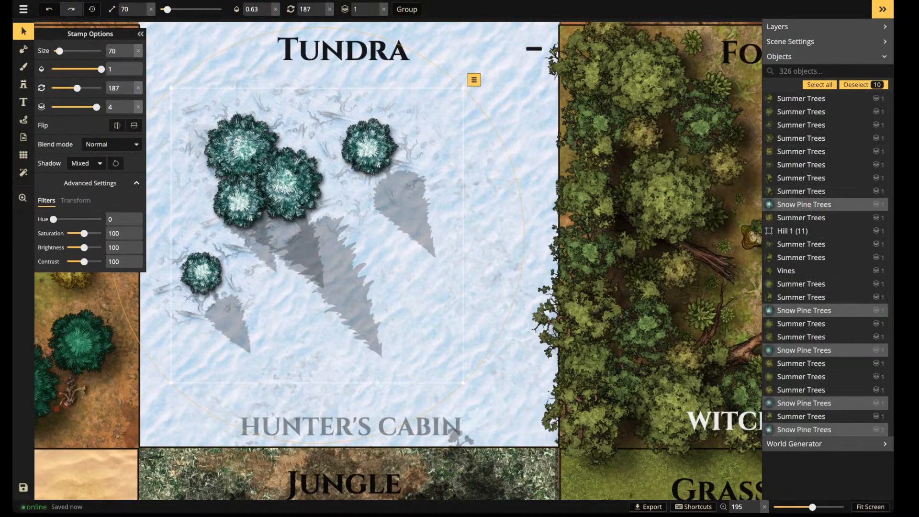
{"action": "key", "text": "ctrl+l"}
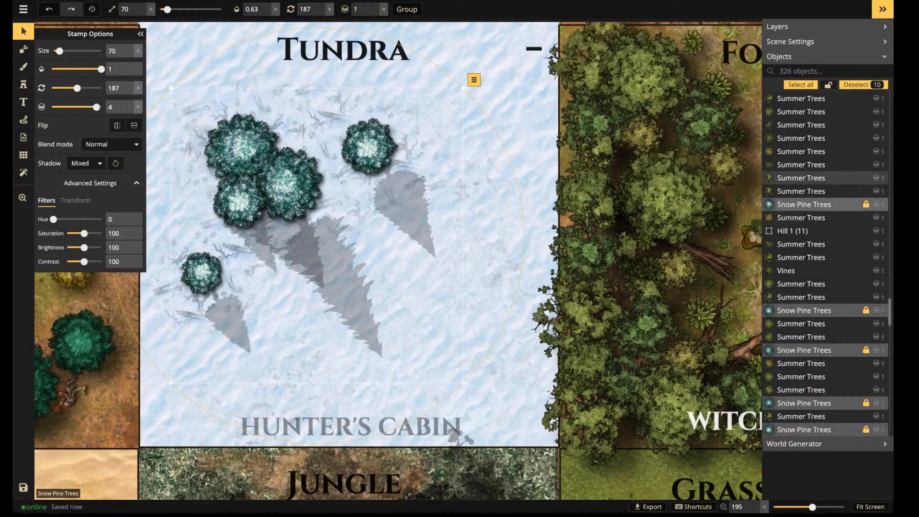
{"action": "key", "text": "Escape"}
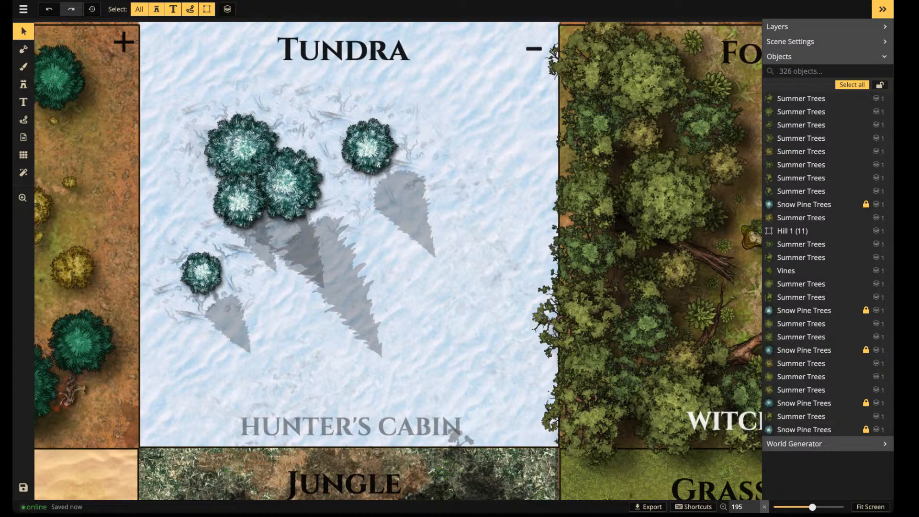
Resume stamping Snowy Stone Walls, with the size set to 40 and the rotation reset to 0
{"action": "left_click", "coordinate": [23, 85]}
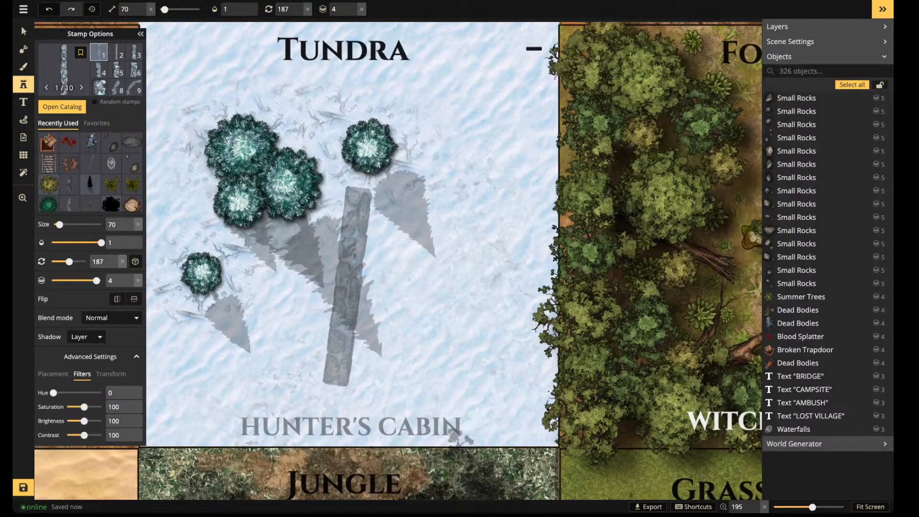
{"action": "key", "text": "["}
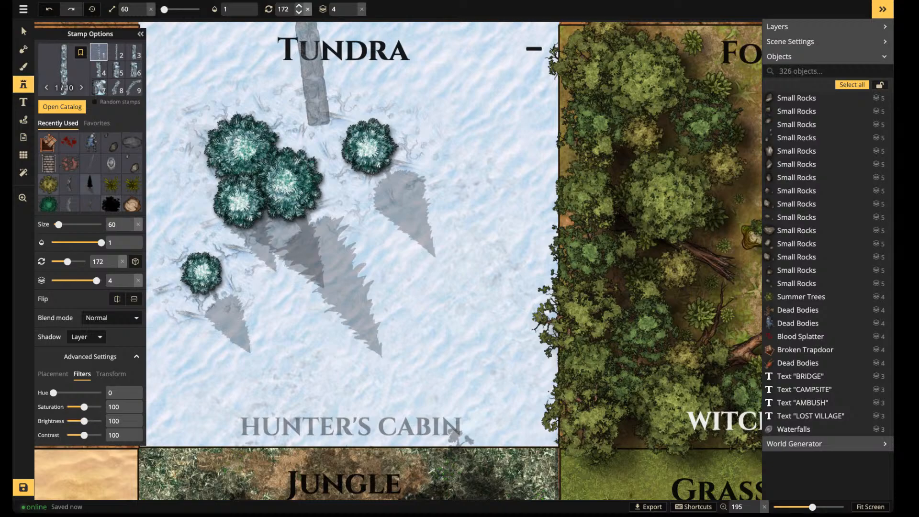
{"action": "left_click", "coordinate": [308, 9]}
{"action": "scroll", "coordinate": [316, 347], "scroll_direction": "up", "scroll_amount": 4}
{"action": "key", "text": "bracketleft"}
{"action": "key", "text": "bracketleft"}
{"action": "key", "text": "bracketleft"}
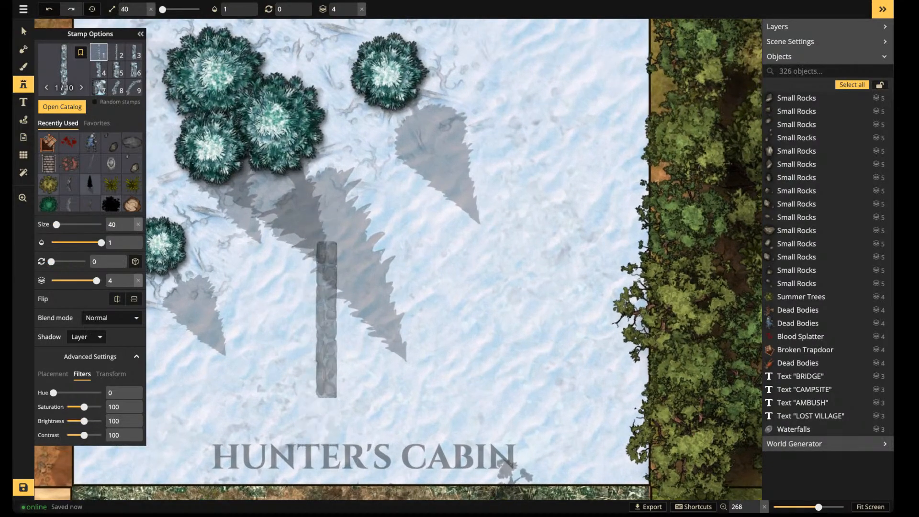
{"action": "key", "text": "bracketright"}
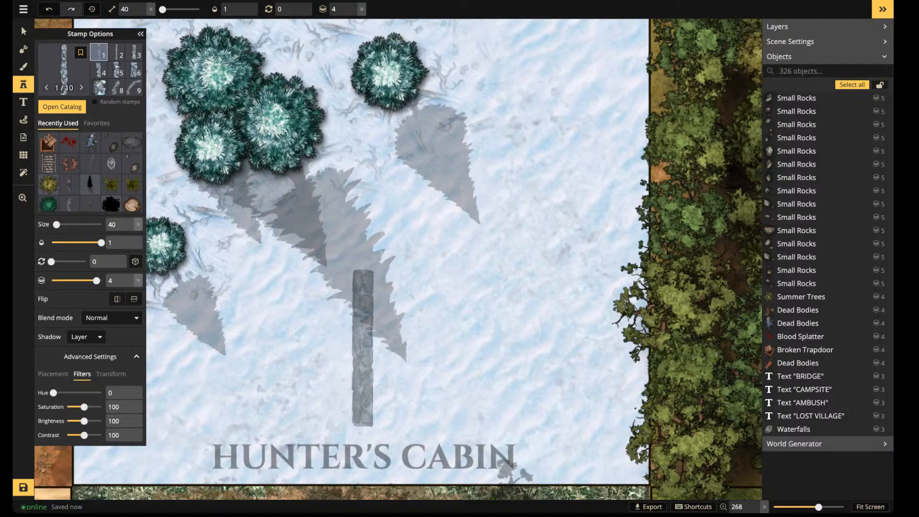
Place two short Snowy Stone Walls pieces, variant 3, end to end as a vertical wall above the HUNTER'S CABIN label
{"action": "key", "text": "3"}
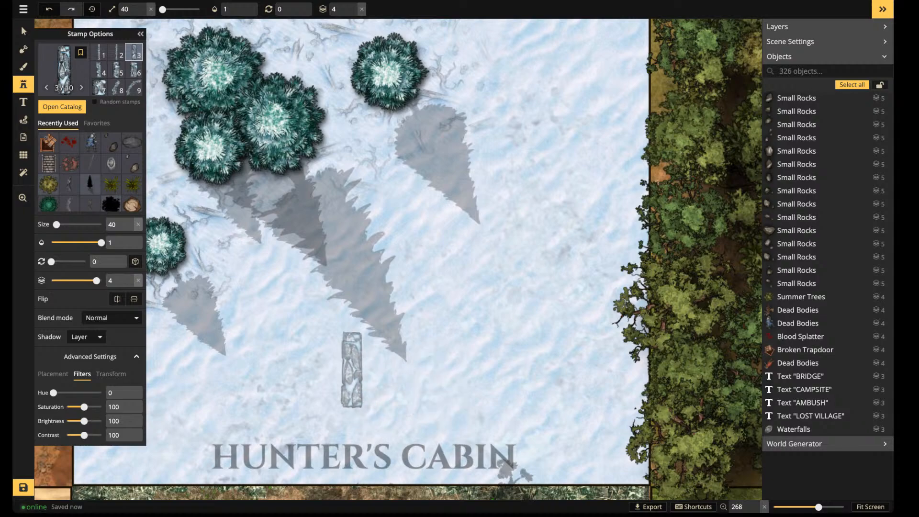
{"action": "left_click", "coordinate": [346, 369]}
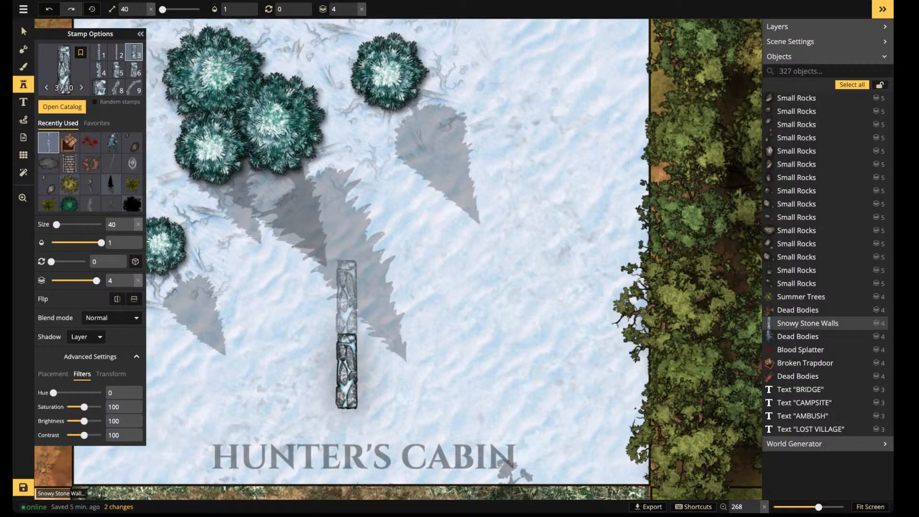
{"action": "left_click", "coordinate": [347, 298]}
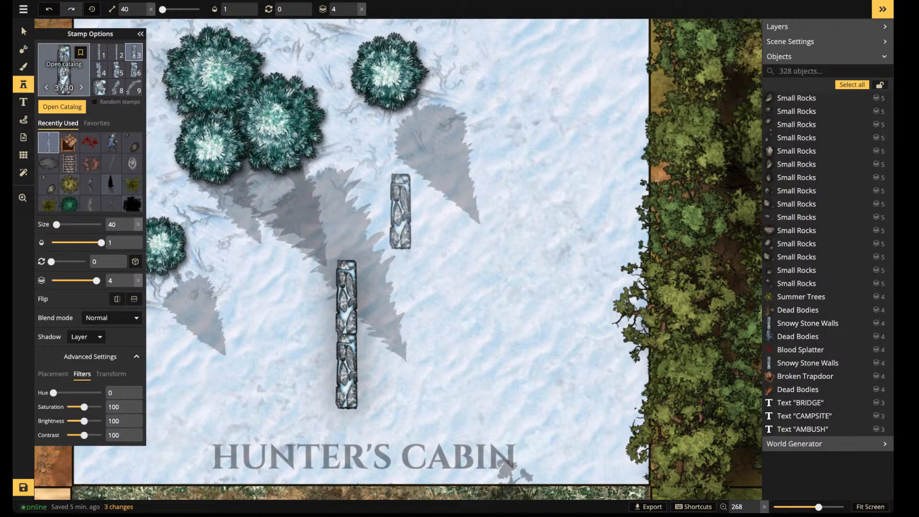
Replace the two short wall pieces with one long Snowy Stone Walls piece, variant 1, standing vertically as the cabin's west wall
{"action": "key", "text": "1"}
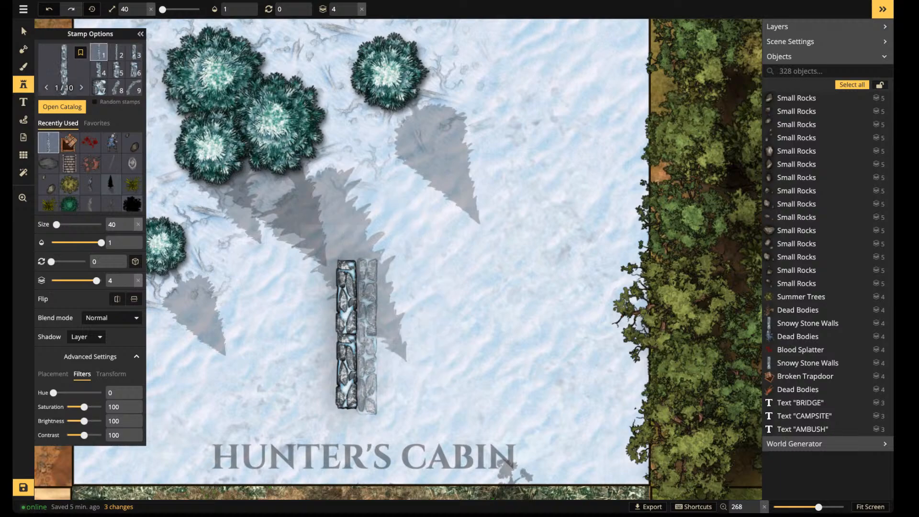
{"action": "left_click", "coordinate": [411, 298]}
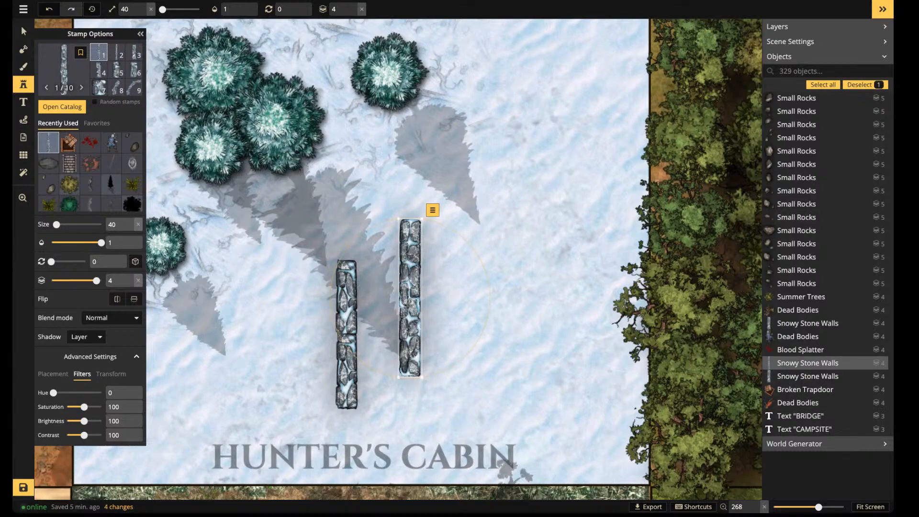
{"action": "left_click", "coordinate": [24, 32]}
{"action": "left_click", "coordinate": [346, 298]}
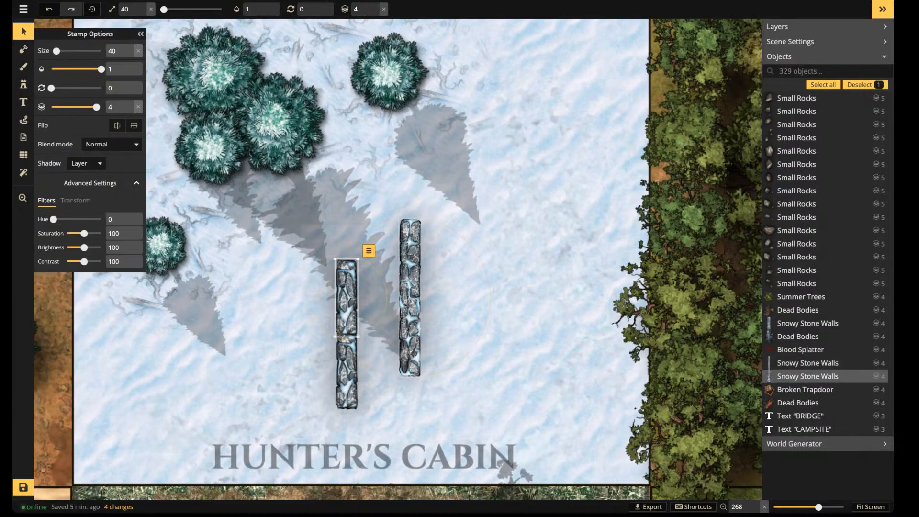
{"action": "key", "text": "Escape"}
{"action": "key", "text": "Delete"}
{"action": "left_click", "coordinate": [347, 371]}
{"action": "key", "text": "Delete"}
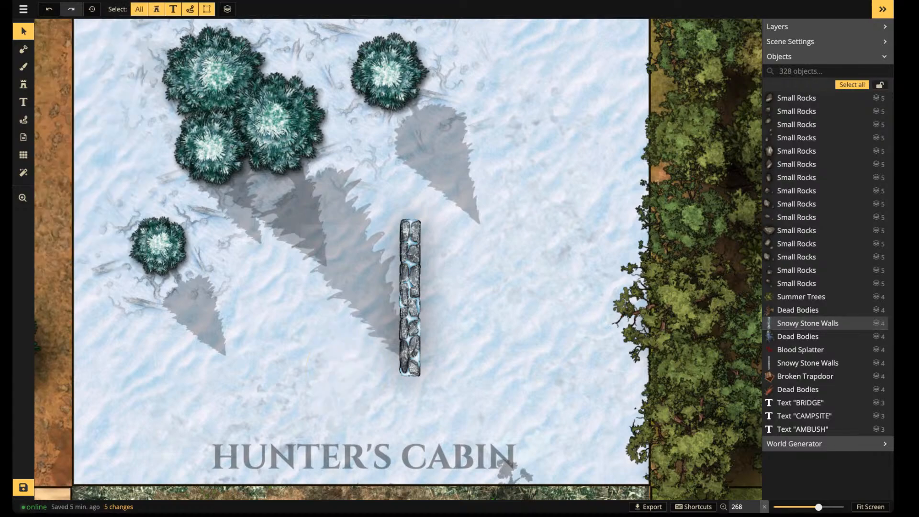
{"action": "left_click", "coordinate": [411, 306]}
{"action": "left_click_drag", "start_coordinate": [410, 306], "coordinate": [323, 306]}
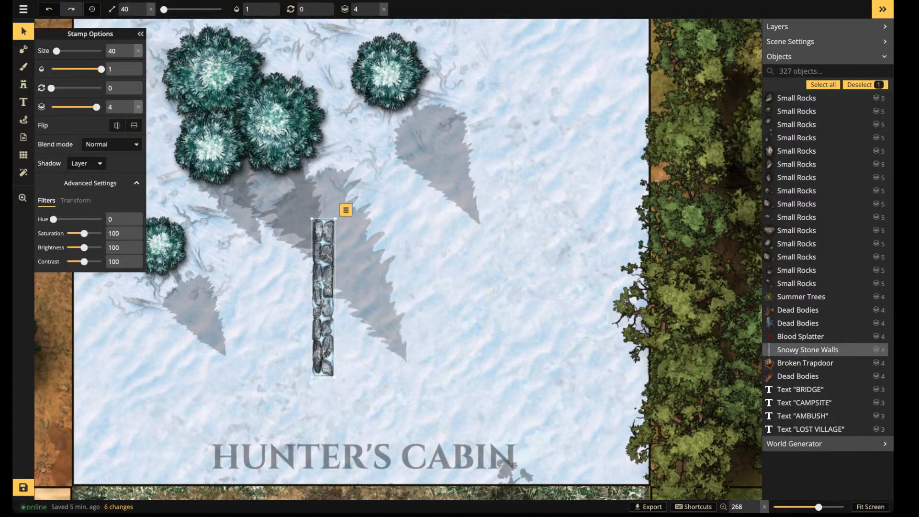
Stamp a second long Snowy Stone Walls piece, rotated to 90, as the cabin's north wall meeting the vertical one
{"action": "left_click", "coordinate": [23, 85]}
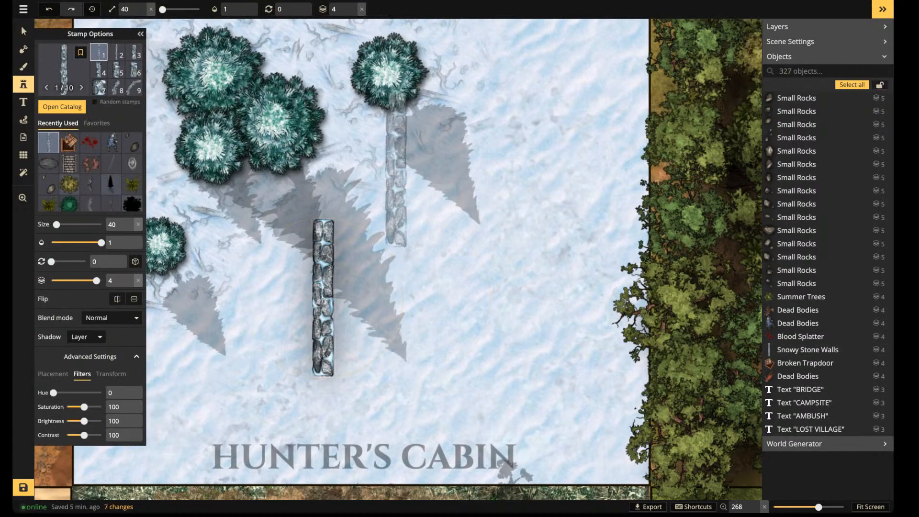
{"action": "scroll", "coordinate": [389, 187], "scroll_direction": "up", "scroll_amount": 6}
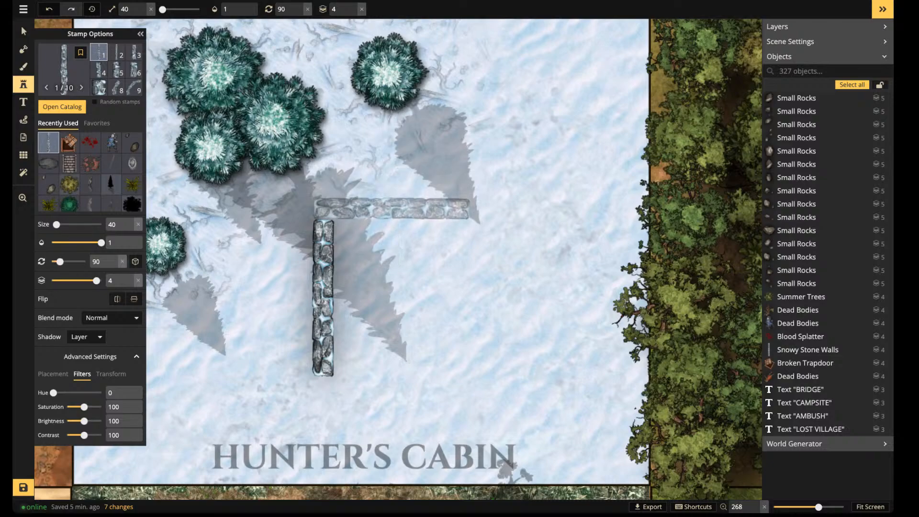
{"action": "left_click", "coordinate": [391, 210]}
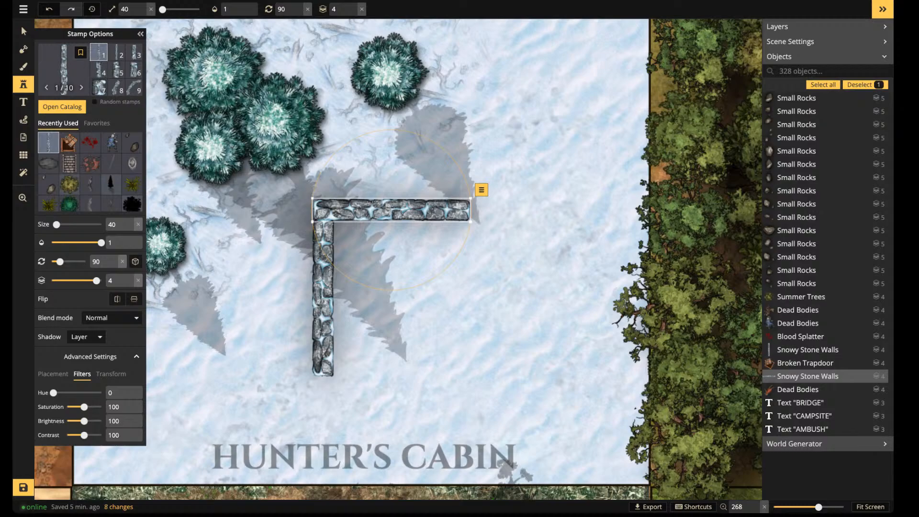
Duplicate the two long stone walls together and rotate the copy to 225, positioning it to close the cabin outline
{"action": "left_click", "coordinate": [23, 32]}
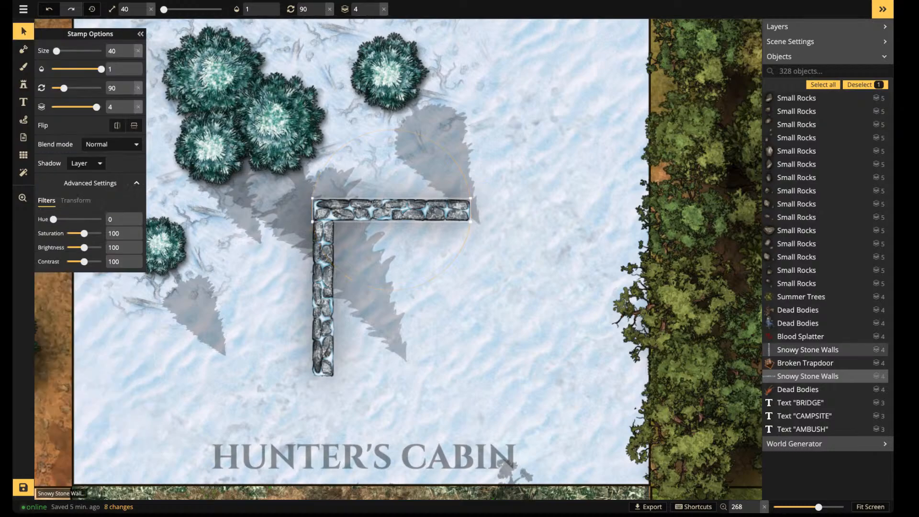
{"action": "left_click", "coordinate": [324, 259], "text": "shift"}
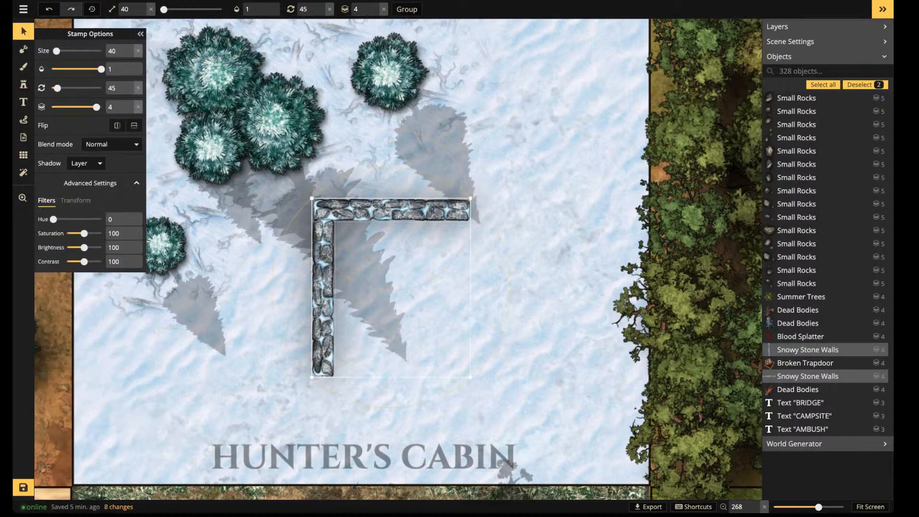
{"action": "key", "text": "ctrl+d"}
{"action": "left_click_drag", "start_coordinate": [602, 330], "coordinate": [363, 335]}
{"action": "left_click_drag", "start_coordinate": [477, 407], "coordinate": [410, 367]}
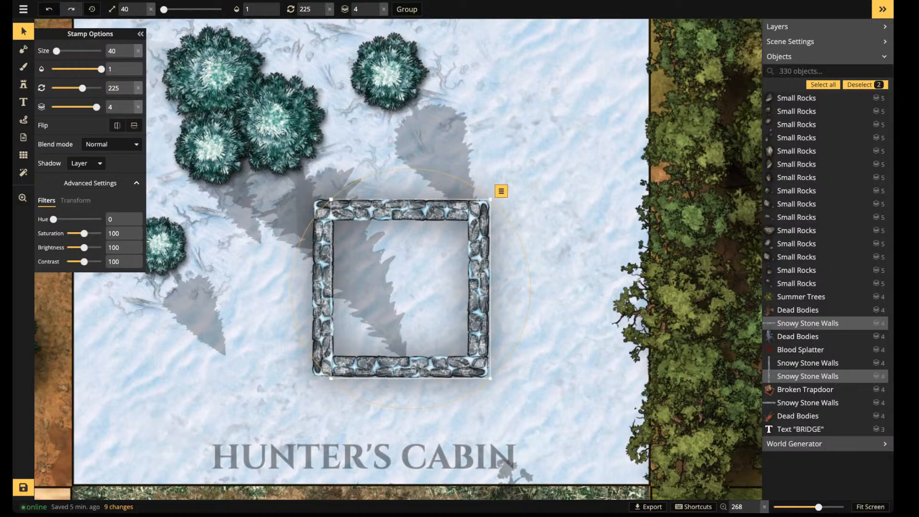
{"action": "key", "text": "Escape"}
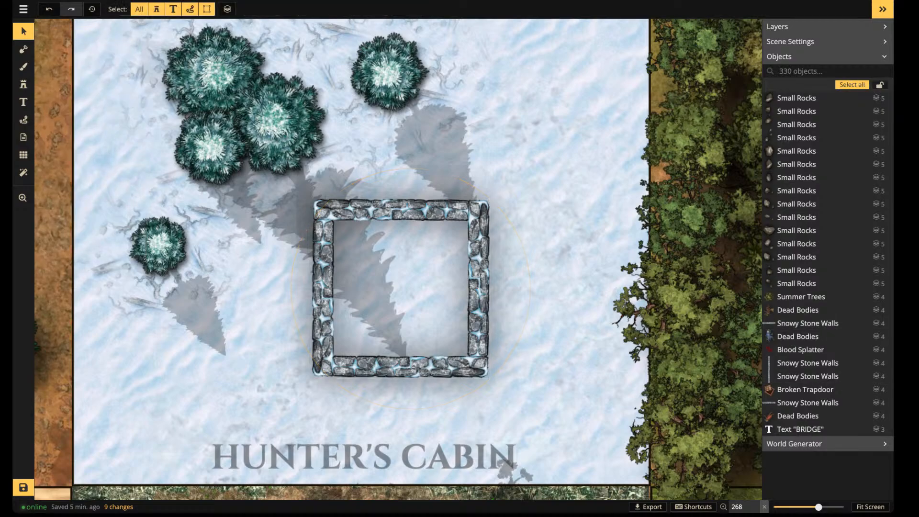
Widen the cabin by moving the east wall outward and filling both gaps with short variant 3 stone pieces rotated to 270
{"action": "left_click_drag", "start_coordinate": [479, 287], "coordinate": [557, 287]}
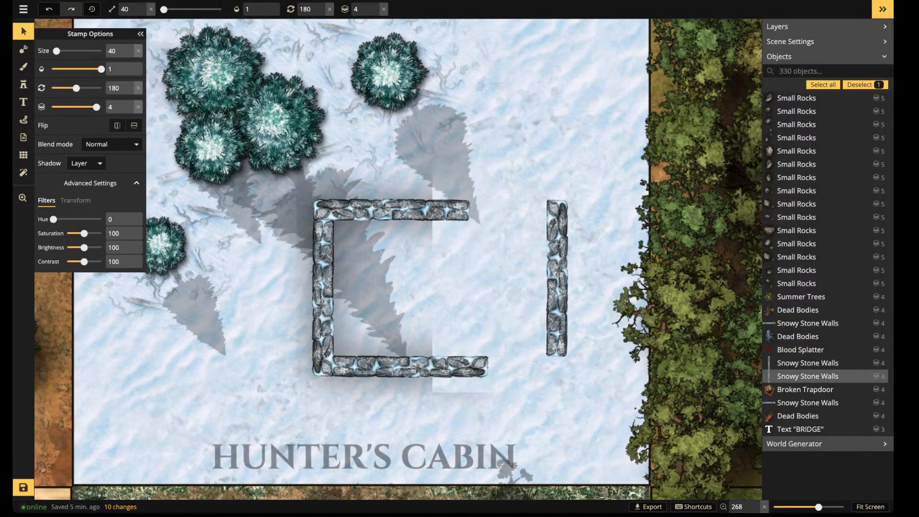
{"action": "left_click", "coordinate": [23, 84]}
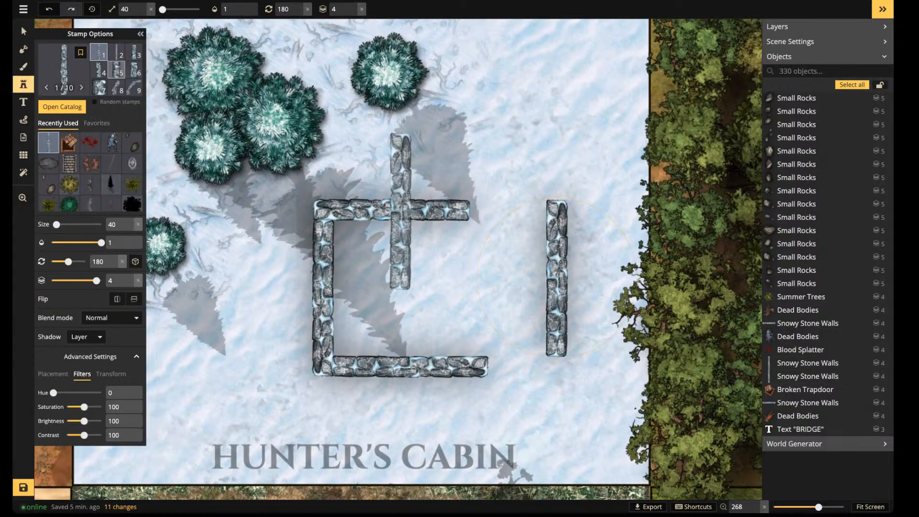
{"action": "key", "text": "3"}
{"action": "scroll", "coordinate": [502, 212], "scroll_direction": "up", "scroll_amount": 6}
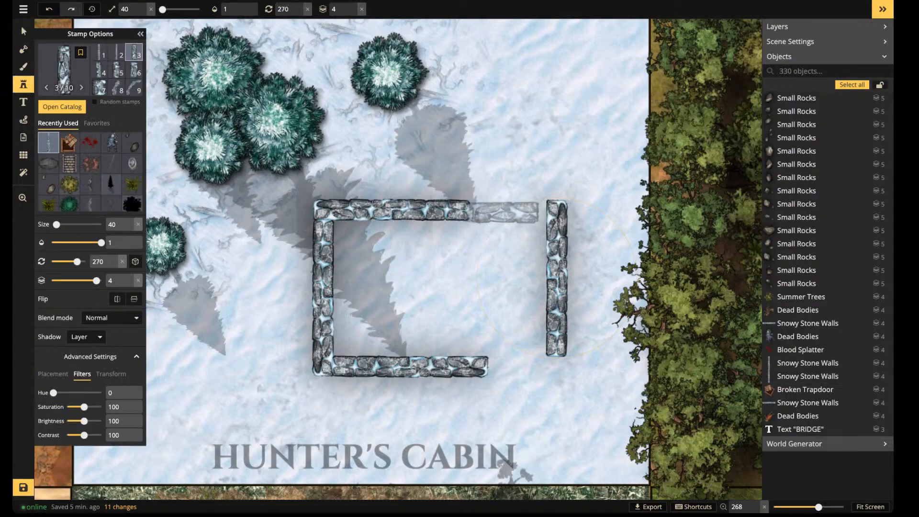
{"action": "left_click", "coordinate": [507, 211]}
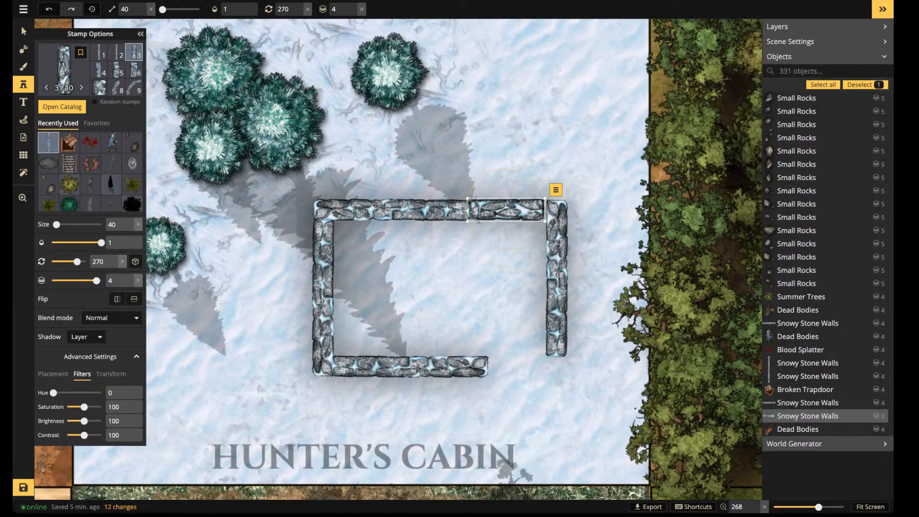
{"action": "left_click_drag", "start_coordinate": [507, 210], "coordinate": [506, 212]}
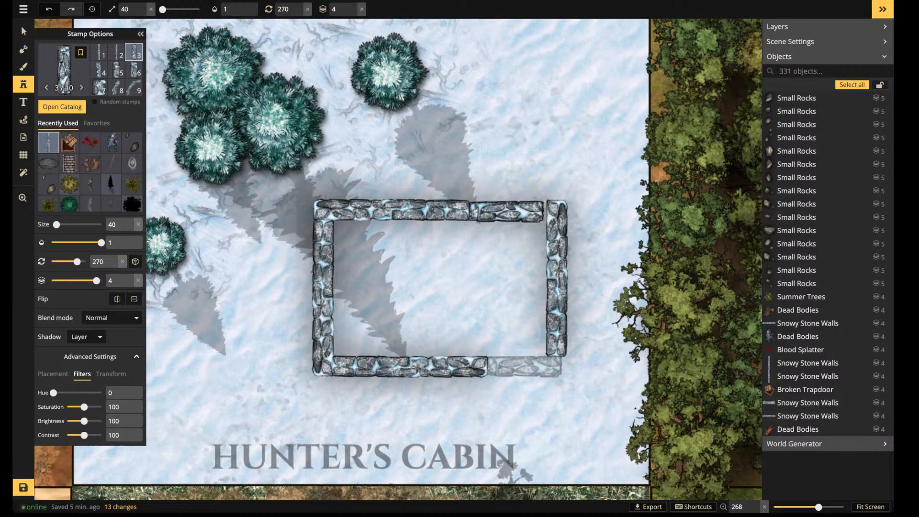
{"action": "left_click", "coordinate": [524, 366]}
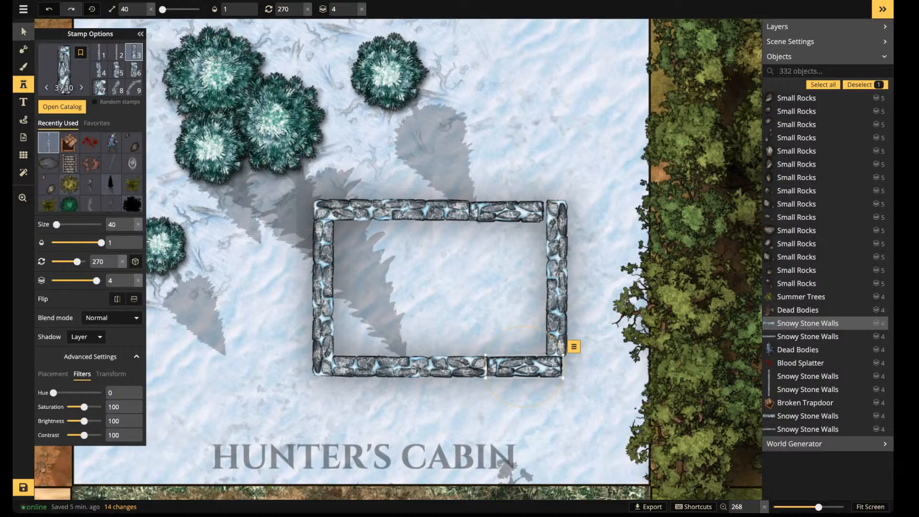
{"action": "left_click", "coordinate": [23, 32]}
{"action": "left_click_drag", "start_coordinate": [557, 278], "coordinate": [553, 279]}
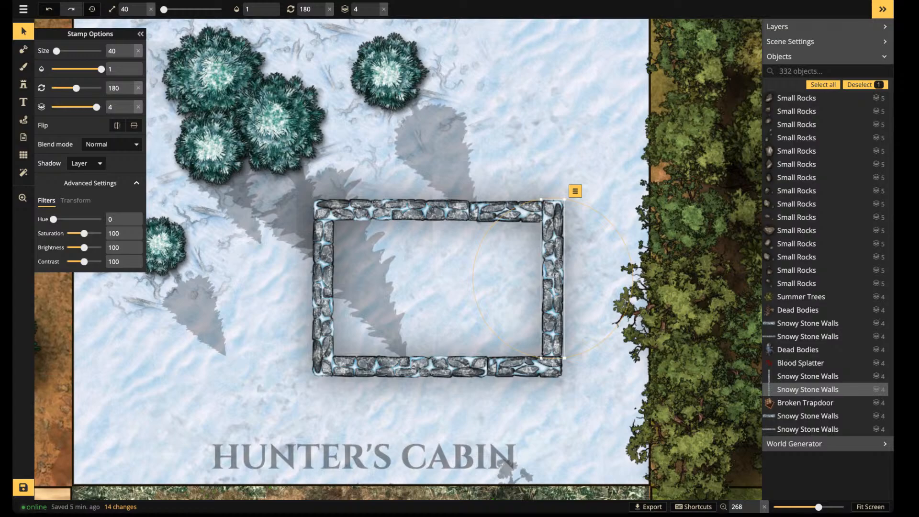
Search the stamp catalog for "wood" and choose the Wooden Walls 2 set from Tavern
{"action": "left_click", "coordinate": [23, 85]}
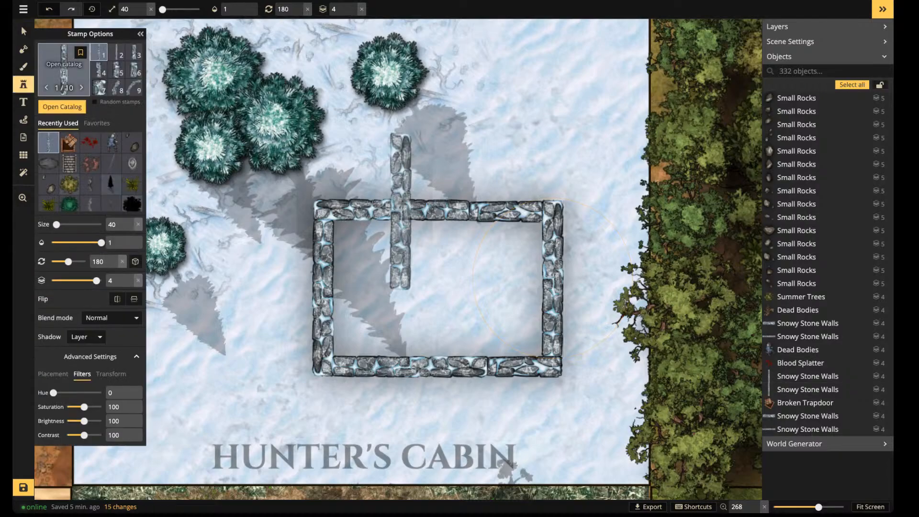
{"action": "left_click", "coordinate": [64, 70]}
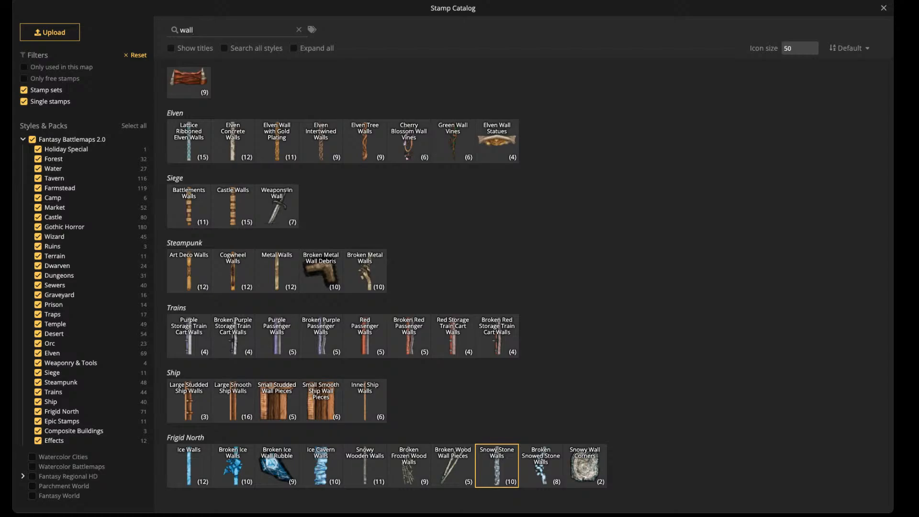
{"action": "key", "text": "ctrl+a"}
{"action": "type", "text": "wood"}
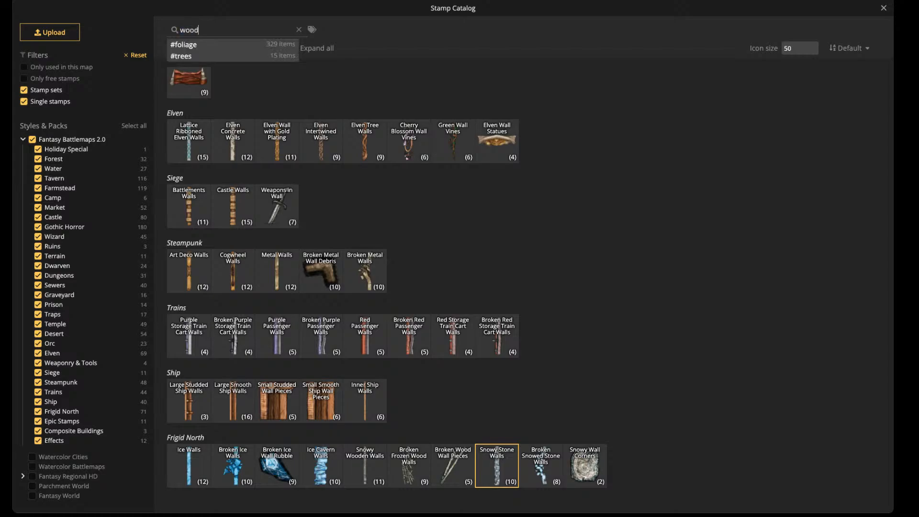
{"action": "scroll", "coordinate": [520, 283], "scroll_direction": "up", "scroll_amount": 2}
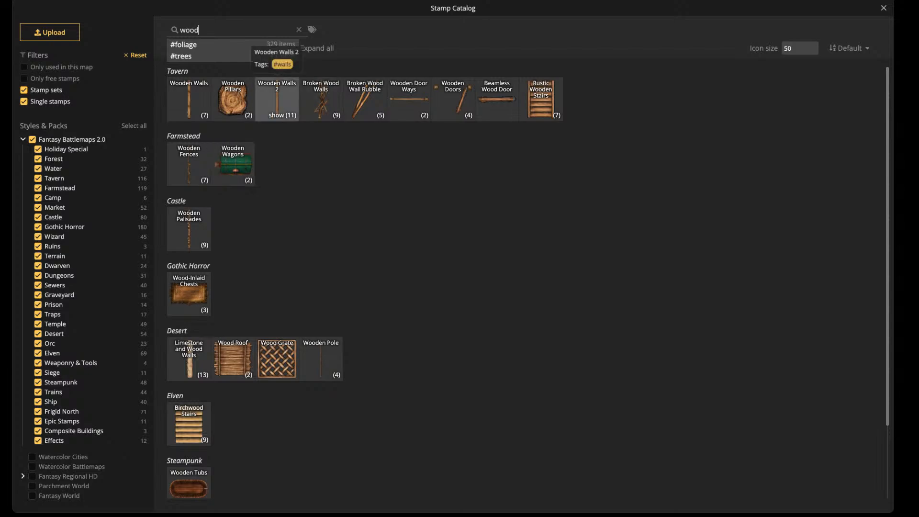
{"action": "left_click", "coordinate": [277, 99]}
Place a Wooden Walls 2 piece, variant 1, with size 50, rotation 90 and layer 3, inside the north stone wall
{"action": "scroll", "coordinate": [397, 241], "scroll_direction": "up", "scroll_amount": 2}
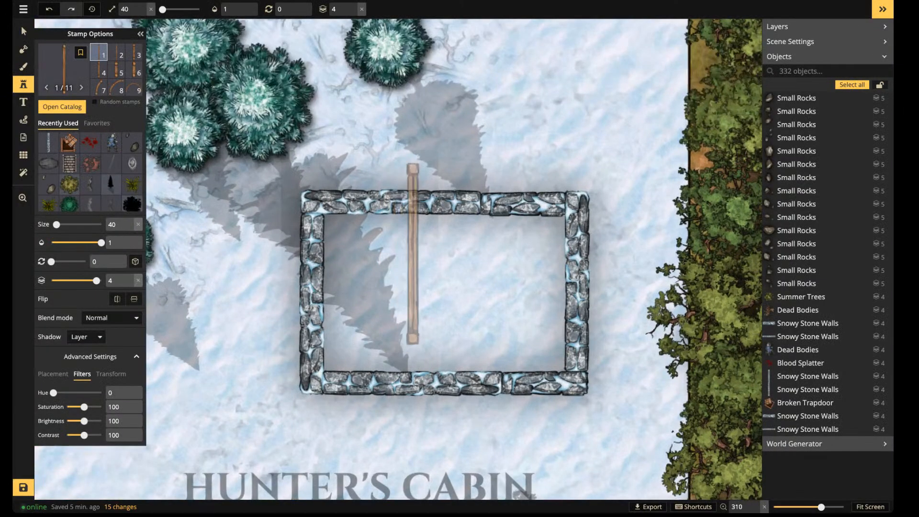
{"action": "scroll", "coordinate": [427, 243], "scroll_direction": "up", "scroll_amount": 3}
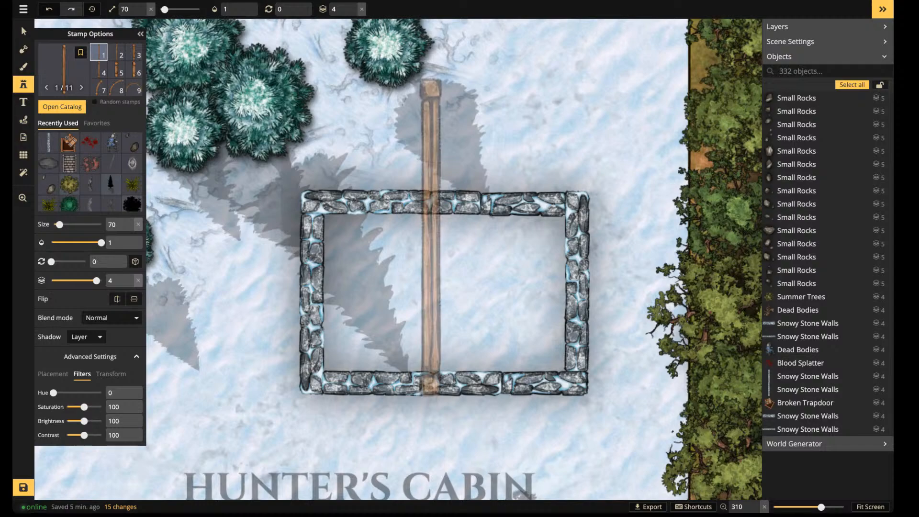
{"action": "scroll", "coordinate": [441, 236], "scroll_direction": "up", "scroll_amount": 4}
{"action": "scroll", "coordinate": [441, 236], "scroll_direction": "up", "scroll_amount": 2}
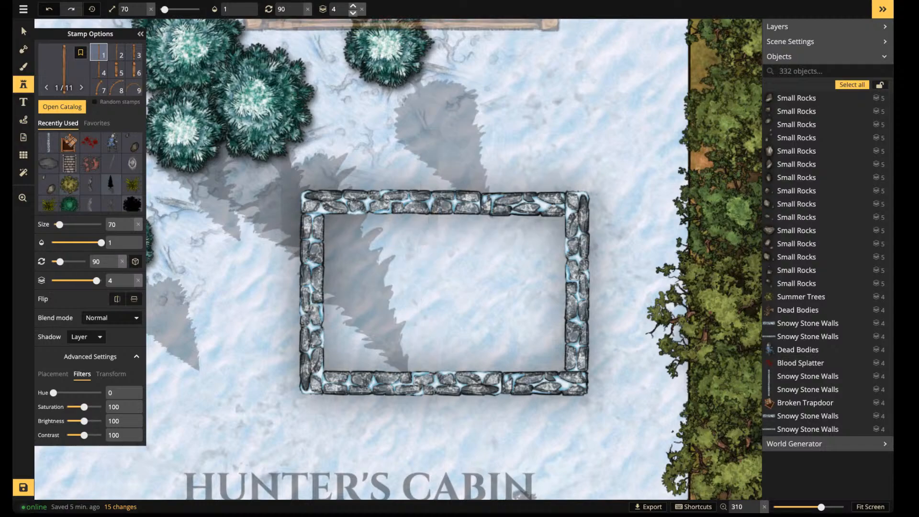
{"action": "scroll", "coordinate": [461, 225], "scroll_direction": "down", "scroll_amount": 3}
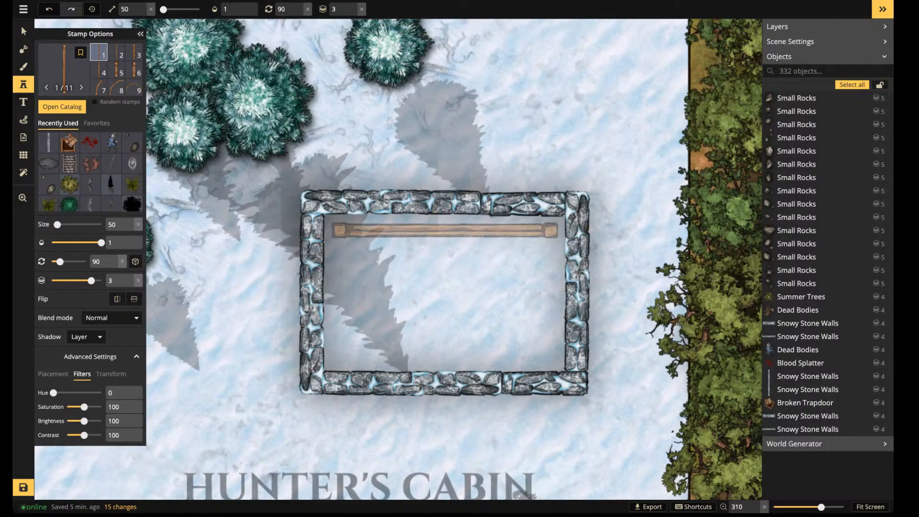
{"action": "scroll", "coordinate": [447, 222], "scroll_direction": "up", "scroll_amount": 1}
{"action": "left_click", "coordinate": [437, 223]}
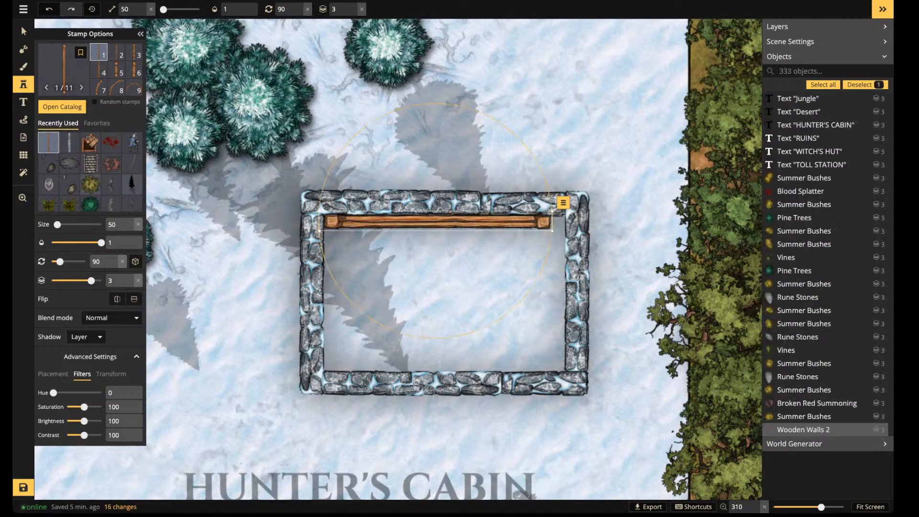
Enlarge the horizontal wooden wall to size 53 and tuck it against the north stone wall
{"action": "mouse_move", "coordinate": [553, 231]}
{"action": "left_mouse_down"}
{"action": "mouse_move", "coordinate": [567, 232]}
{"action": "mouse_move", "coordinate": [541, 223]}
{"action": "left_mouse_up"}
{"action": "key", "text": "Up"}
{"action": "key", "text": "Up"}
{"action": "key", "text": "Up"}
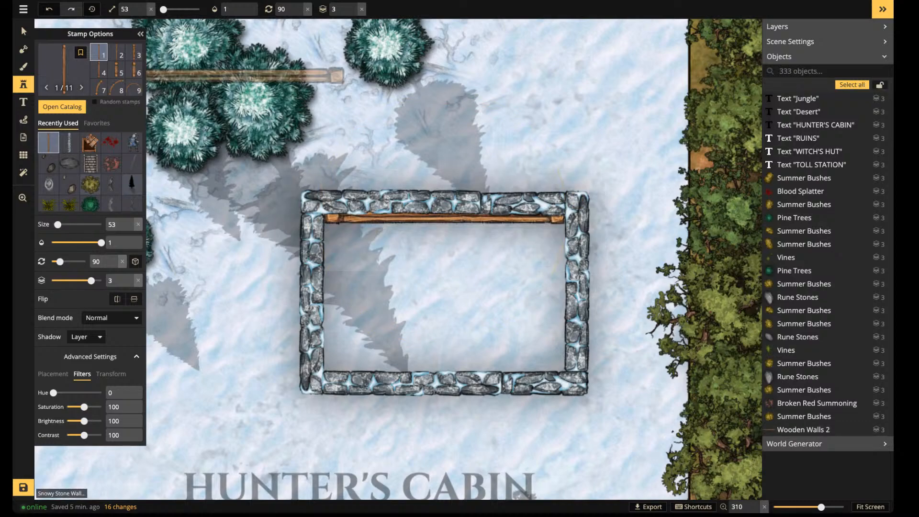
{"action": "left_click", "coordinate": [403, 212]}
Line the inside of the west stone wall with a Wooden Walls 2 piece, variant 3, rotation 180 and height 132
{"action": "left_click", "coordinate": [134, 52]}
{"action": "scroll", "coordinate": [340, 302], "scroll_direction": "up", "scroll_amount": 6}
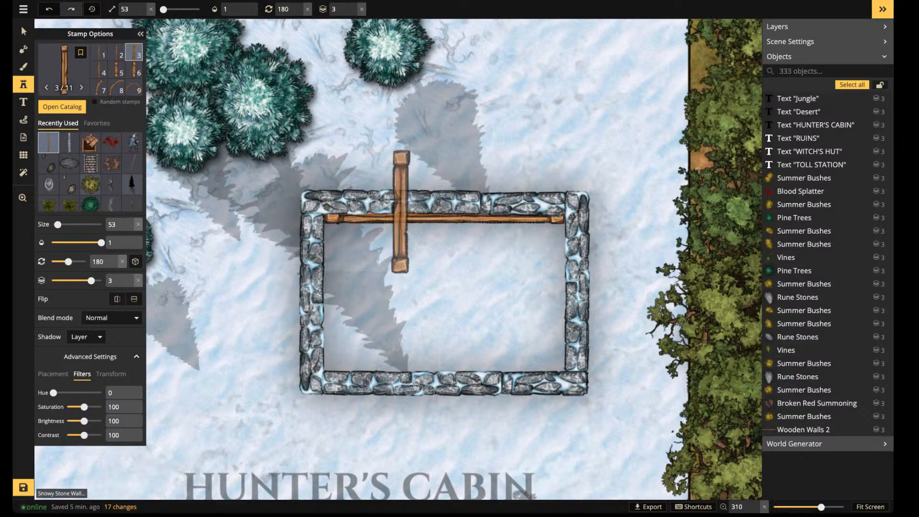
{"action": "left_click", "coordinate": [111, 374]}
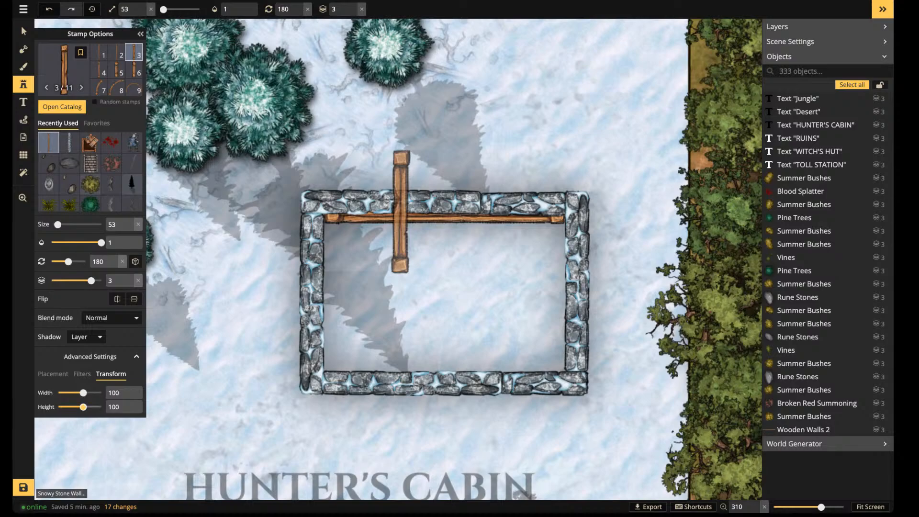
{"action": "left_click_drag", "start_coordinate": [84, 407], "coordinate": [87, 407]}
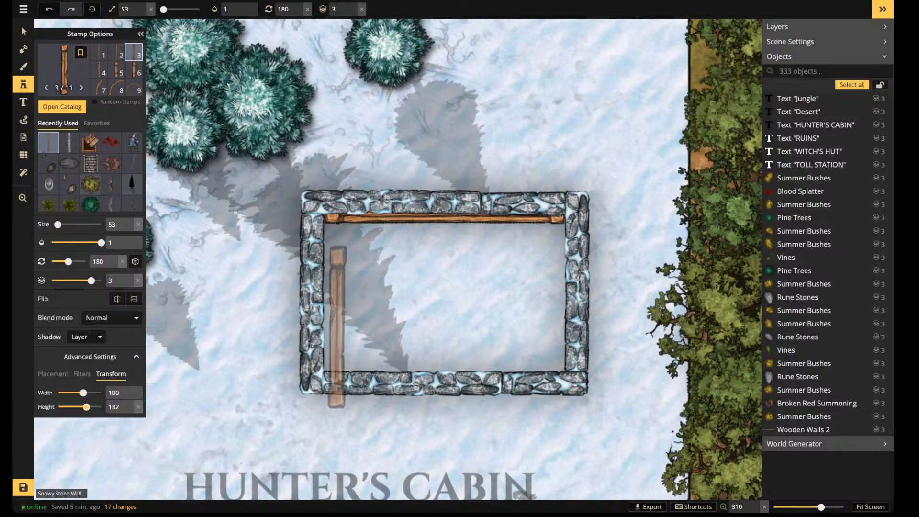
{"action": "left_click", "coordinate": [337, 291]}
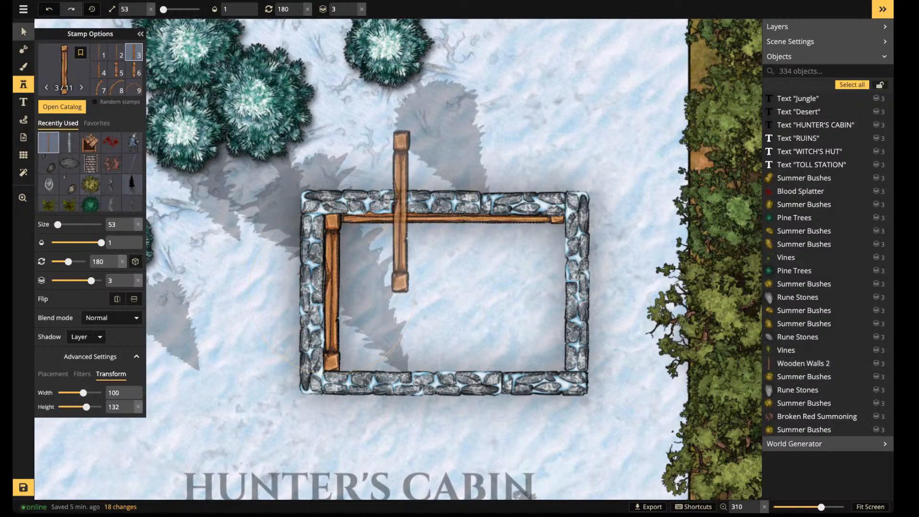
{"action": "left_click", "coordinate": [24, 32]}
{"action": "left_click_drag", "start_coordinate": [332, 292], "coordinate": [329, 292]}
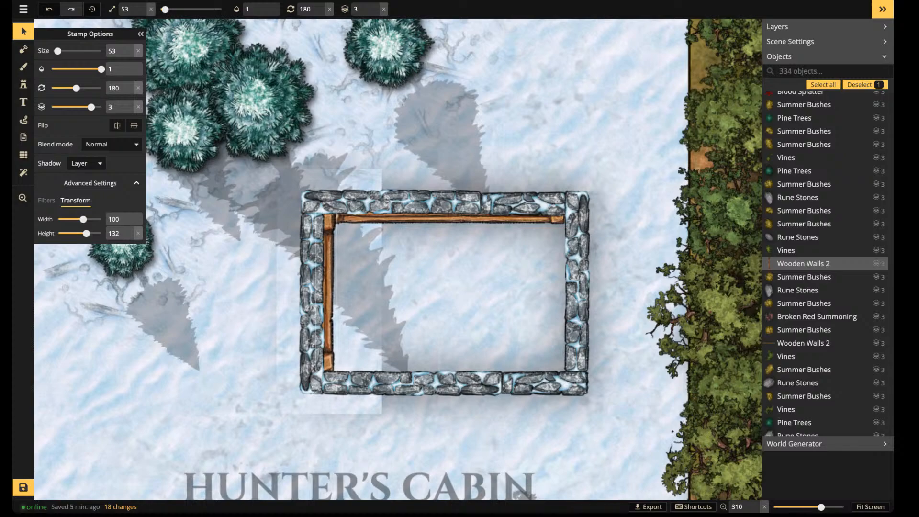
Duplicate the north and west wooden walls together and fit the rotated copies inside the south and east stone walls
{"action": "left_click", "coordinate": [407, 219], "text": "shift"}
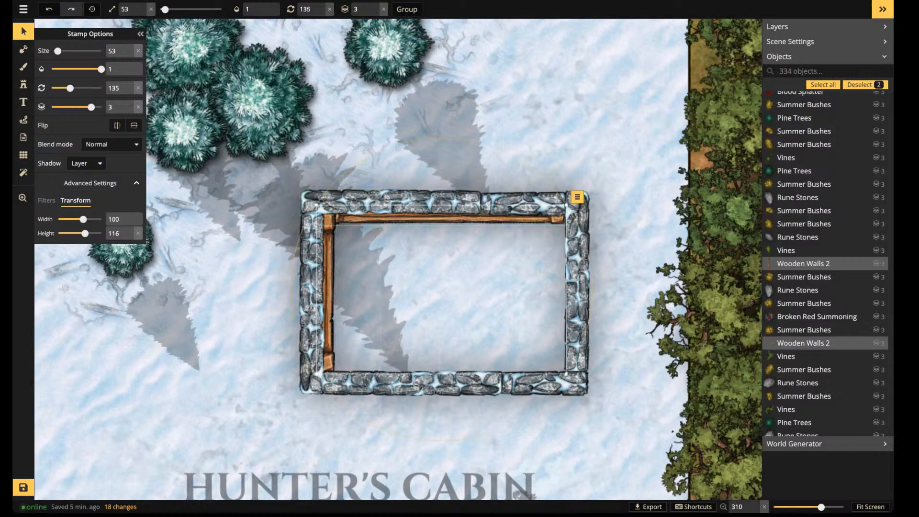
{"action": "key", "text": "ctrl+d"}
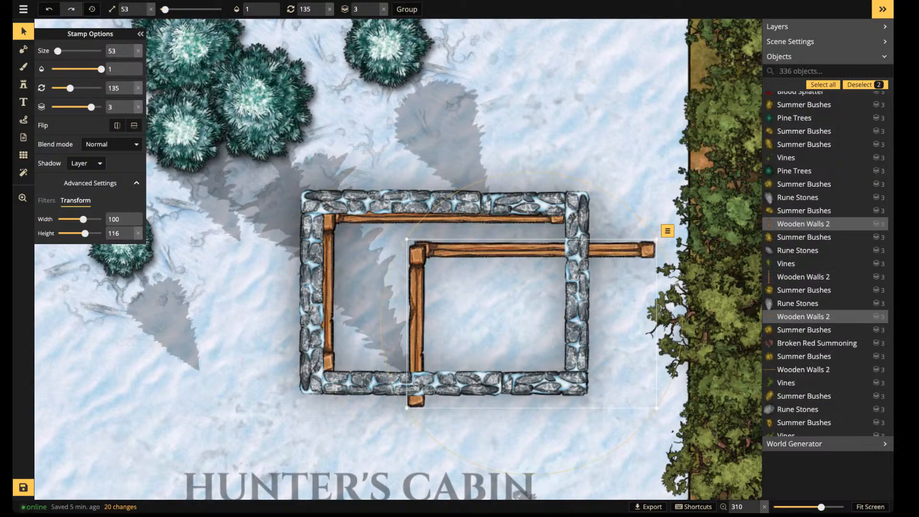
{"action": "left_click_drag", "start_coordinate": [423, 219], "coordinate": [559, 362]}
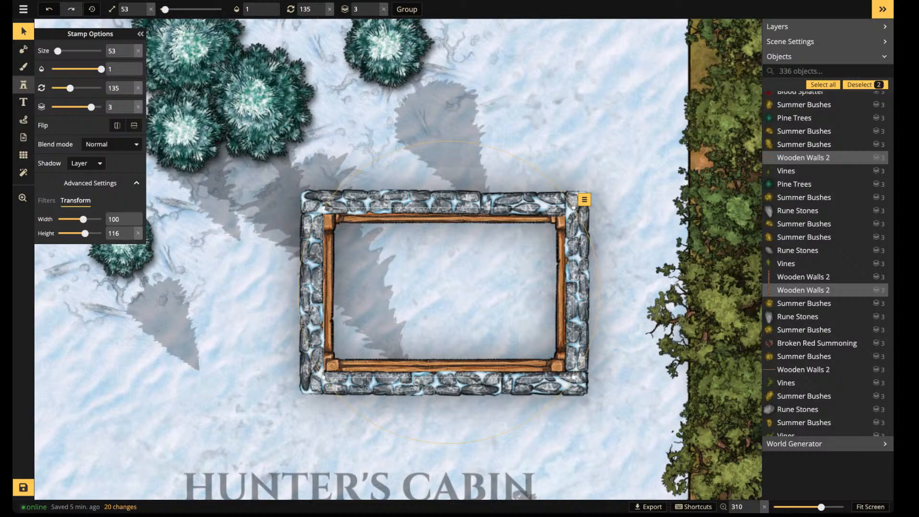
Place a Wooden Walls 2 piece, variant 6, with size 33, rotation 225 and layer 4, diagonally across the cabin's northwest inner corner
{"action": "left_click", "coordinate": [23, 84]}
{"action": "key", "text": "Down"}
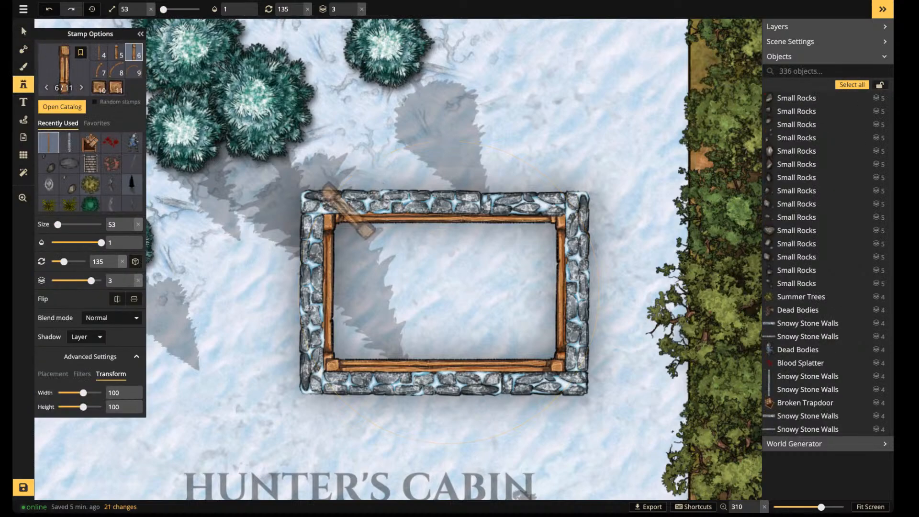
{"action": "scroll", "coordinate": [352, 227], "scroll_direction": "down", "scroll_amount": 4}
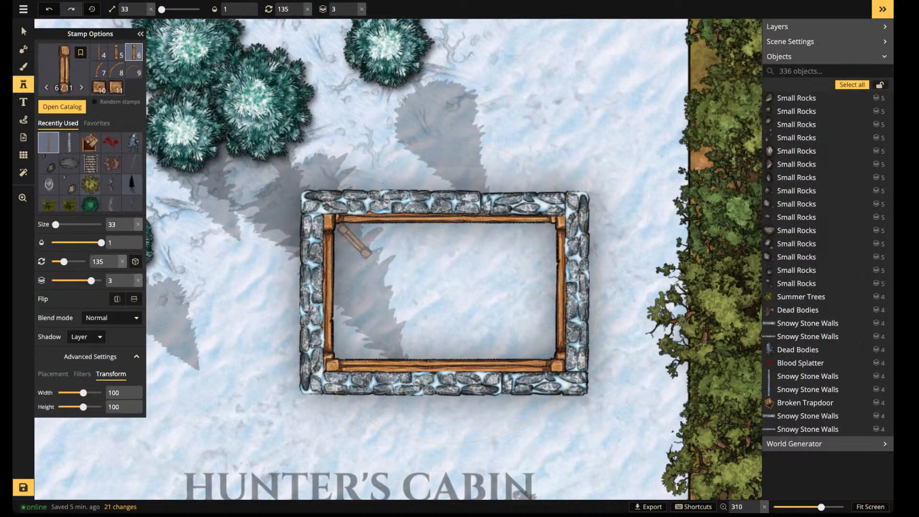
{"action": "scroll", "coordinate": [354, 241], "scroll_direction": "up", "scroll_amount": 2}
{"action": "left_click", "coordinate": [335, 224]}
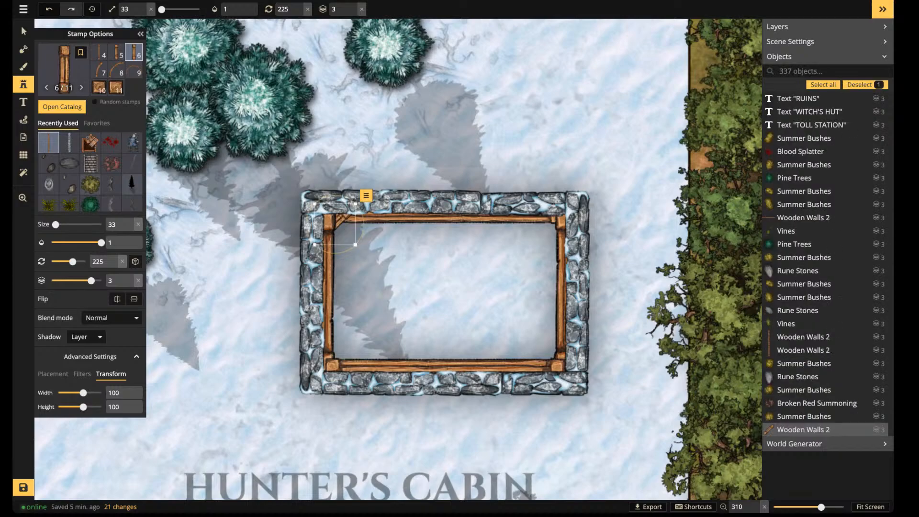
{"action": "left_click", "coordinate": [353, 6]}
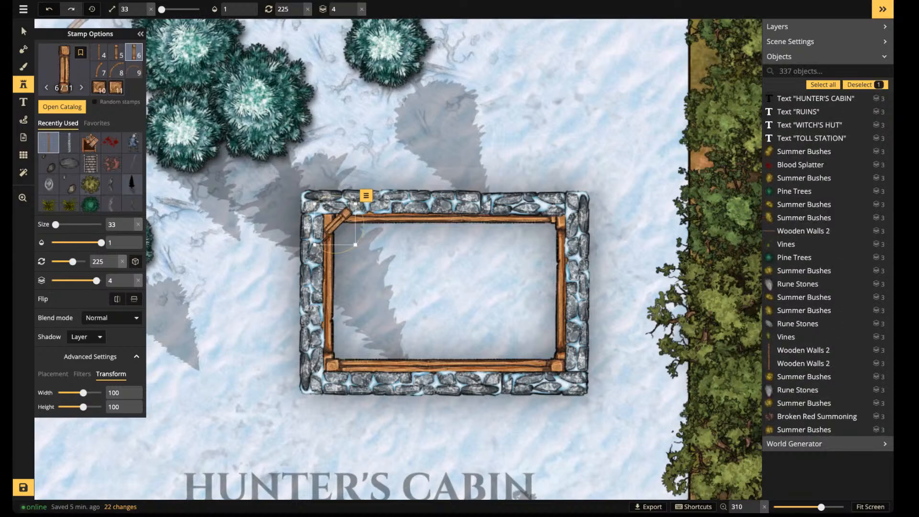
Lower the north, west and south wooden walls to layer 2 and the diagonal corner brace to layer 3
{"action": "left_click", "coordinate": [23, 31]}
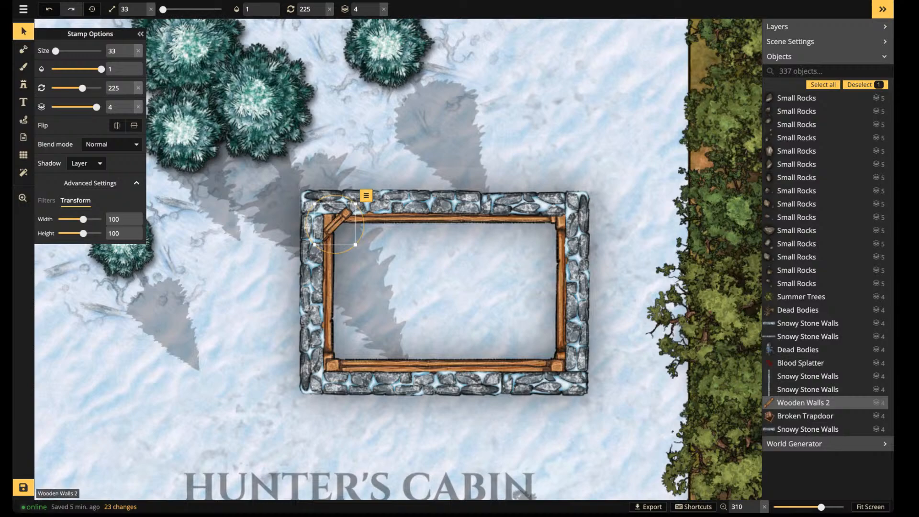
{"action": "left_click", "coordinate": [383, 218]}
{"action": "left_click", "coordinate": [375, 11]}
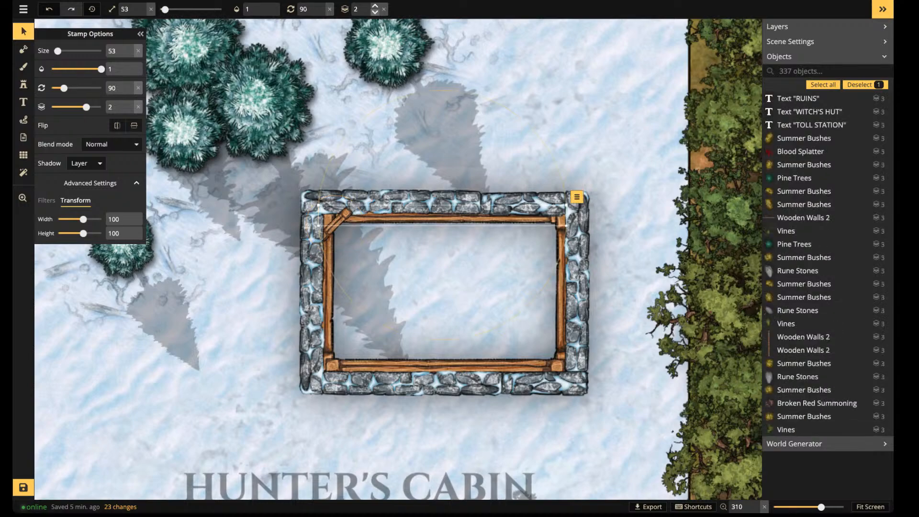
{"action": "left_click", "coordinate": [375, 12]}
{"action": "left_click", "coordinate": [329, 297]}
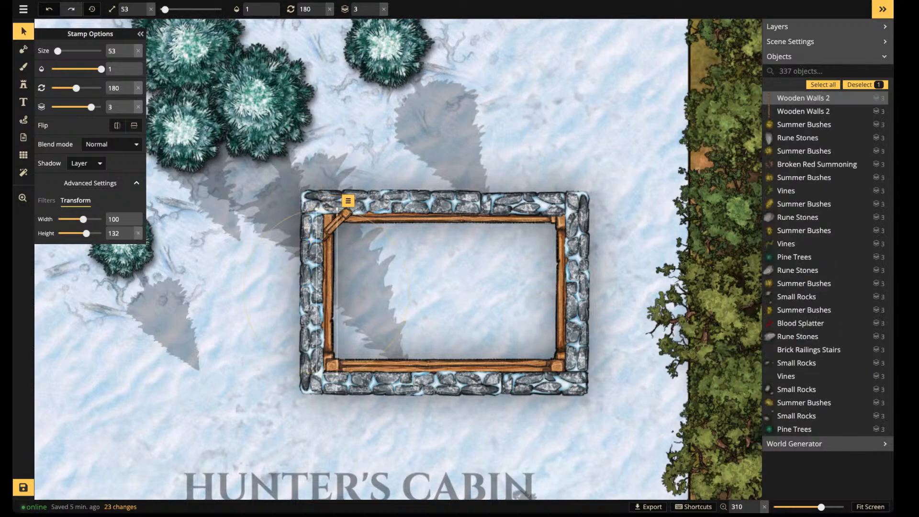
{"action": "left_click", "coordinate": [450, 366], "text": "shift"}
{"action": "left_click", "coordinate": [561, 296], "text": "shift"}
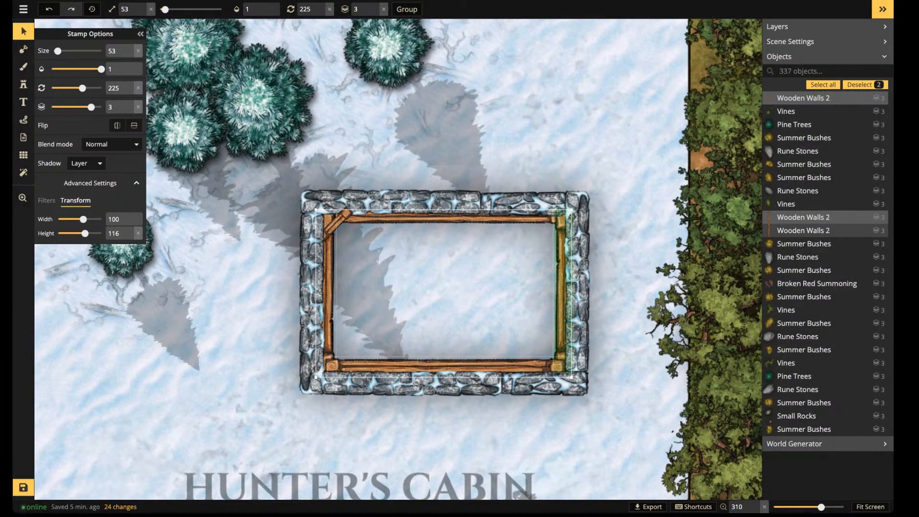
{"action": "left_click", "coordinate": [375, 13]}
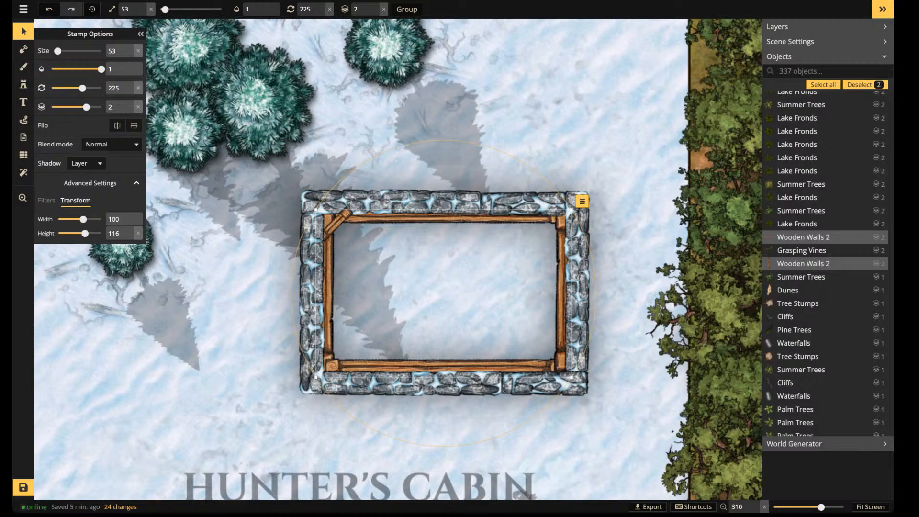
{"action": "key", "text": "Escape"}
{"action": "left_click", "coordinate": [337, 223]}
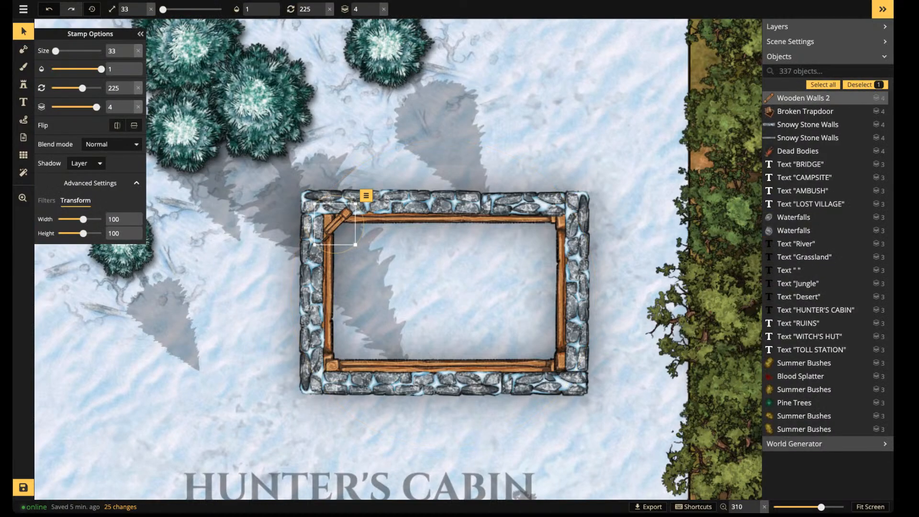
{"action": "left_click", "coordinate": [376, 13]}
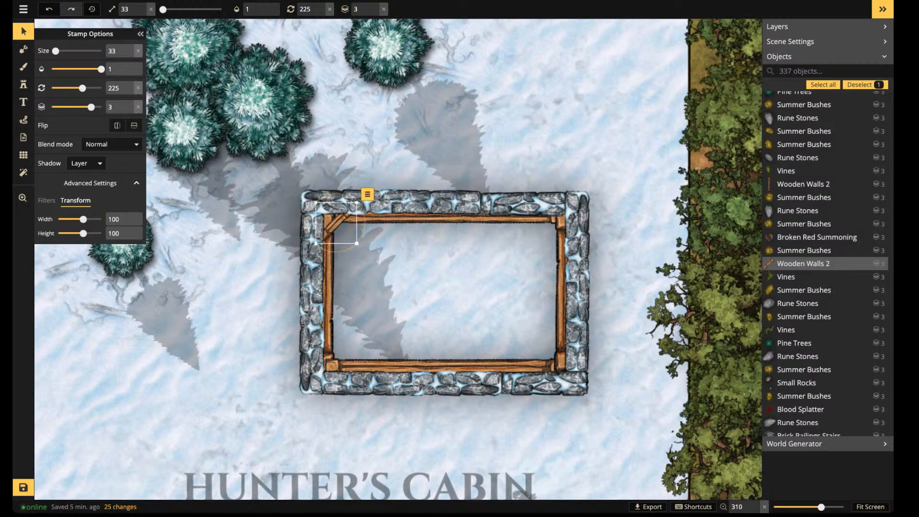
Copy the diagonal brace into the southeast, northeast and southwest inner corners, rotating the northeast and southwest copies to 315
{"action": "key", "text": "ctrl+v"}
{"action": "left_click_drag", "start_coordinate": [527, 338], "coordinate": [557, 364]}
{"action": "key", "text": "ctrl+v"}
{"action": "scroll", "coordinate": [555, 247], "scroll_direction": "up", "scroll_amount": 5}
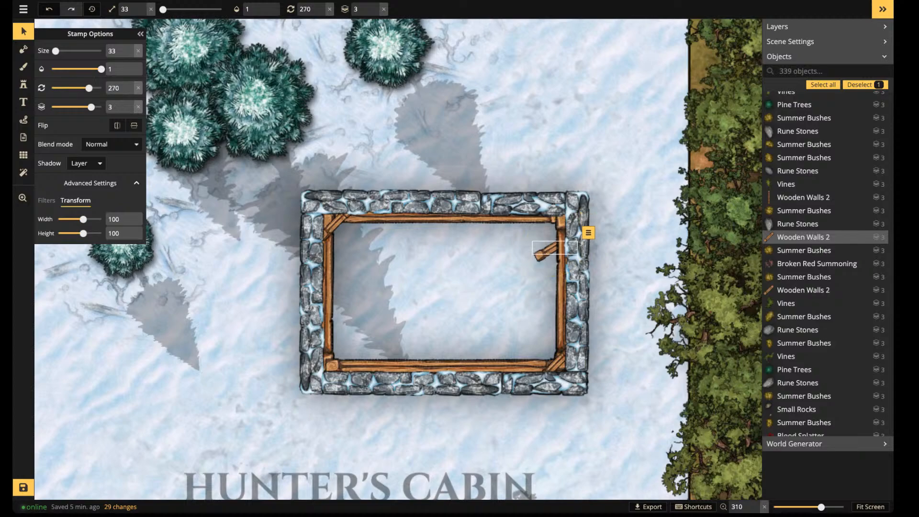
{"action": "scroll", "coordinate": [554, 247], "scroll_direction": "up", "scroll_amount": 1}
{"action": "left_click_drag", "start_coordinate": [555, 248], "coordinate": [555, 230]}
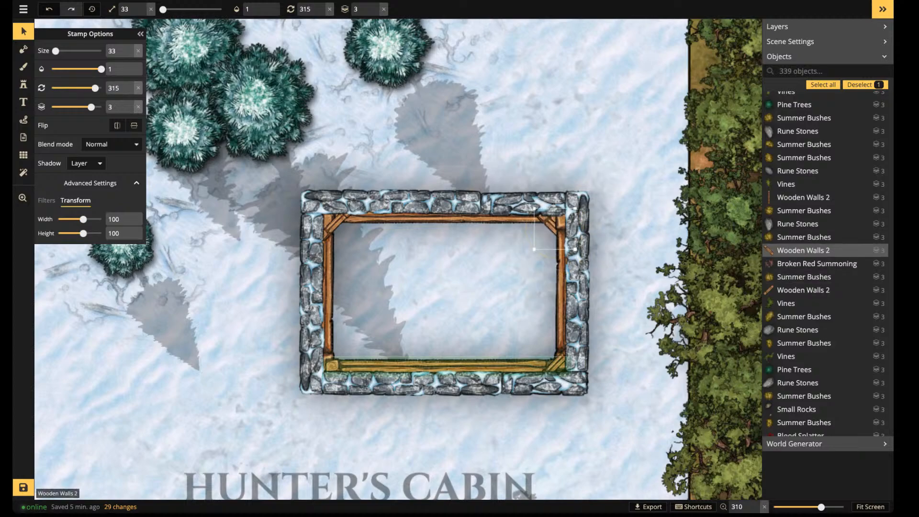
{"action": "key", "text": "ctrl+v"}
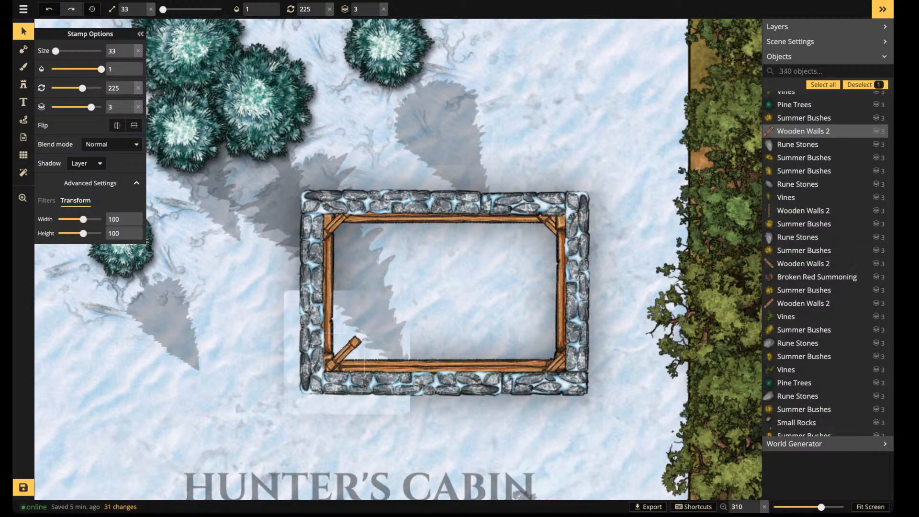
{"action": "left_click_drag", "start_coordinate": [345, 354], "coordinate": [333, 361]}
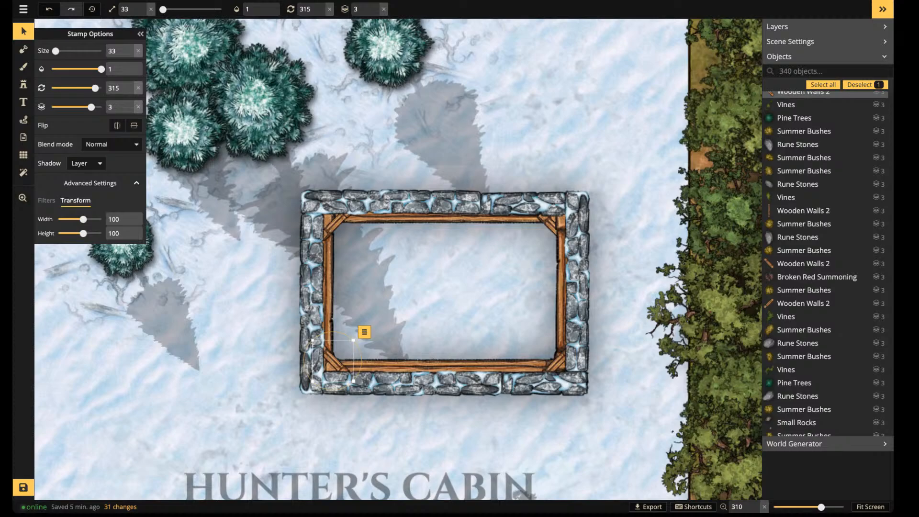
{"action": "left_click", "coordinate": [350, 211]}
Select the western section of the north snowy stone wall and open its options for selecting matching stamps
{"action": "scroll", "coordinate": [350, 212], "scroll_direction": "down", "scroll_amount": 2}
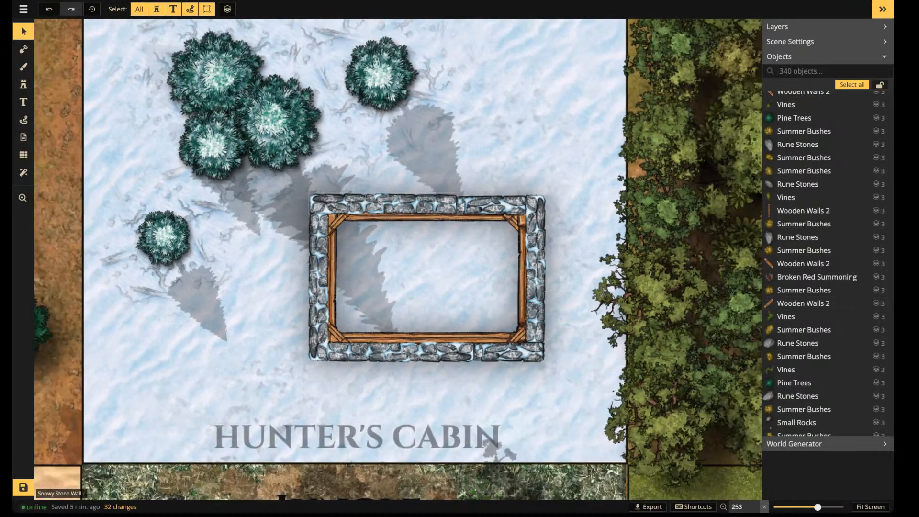
{"action": "left_click", "coordinate": [383, 205]}
{"action": "left_click", "coordinate": [468, 185]}
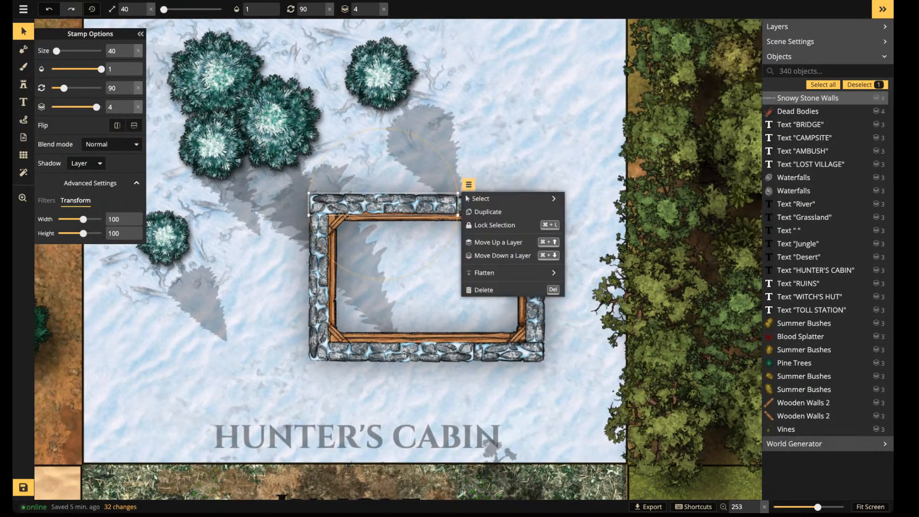
{"action": "mouse_move", "coordinate": [481, 198]}
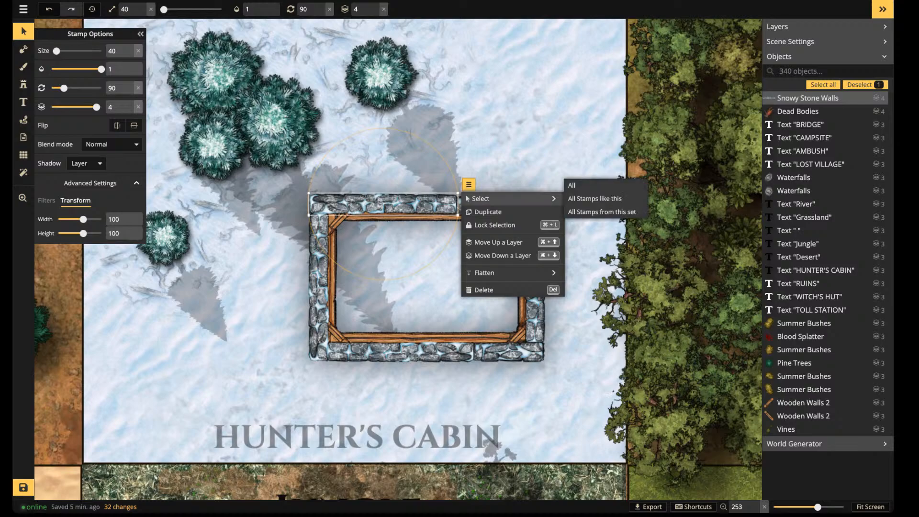
Select all the snowy stone walls of the cabin from the same stamp set and set their shadow to None
{"action": "left_click", "coordinate": [601, 213]}
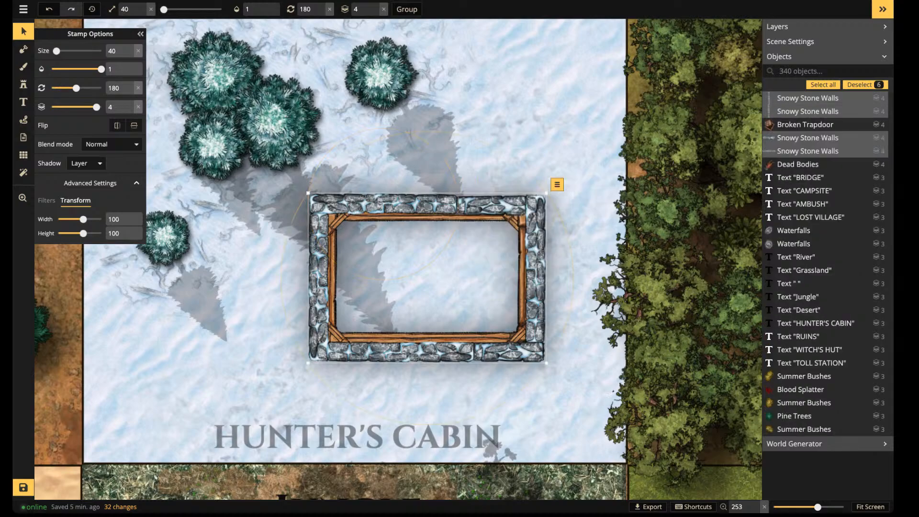
{"action": "left_click", "coordinate": [86, 164]}
{"action": "left_click", "coordinate": [86, 163]}
{"action": "left_click", "coordinate": [86, 164]}
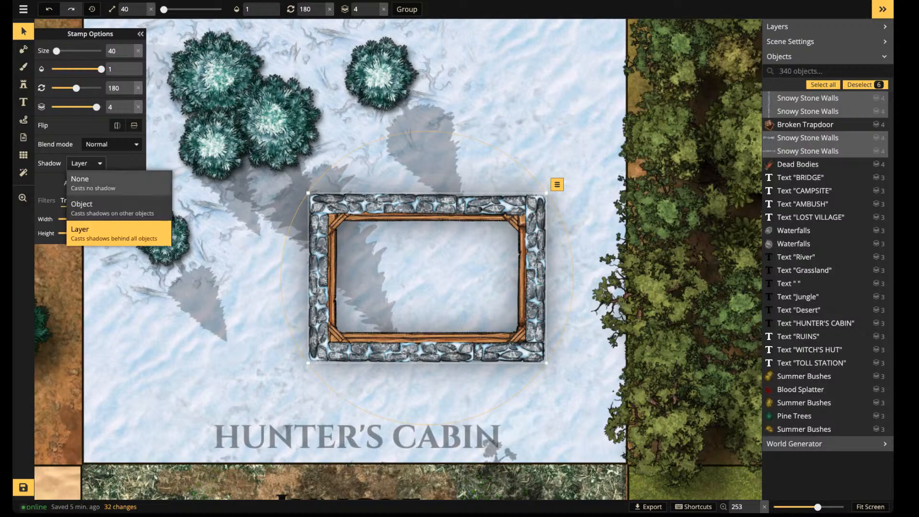
{"action": "left_click", "coordinate": [86, 182]}
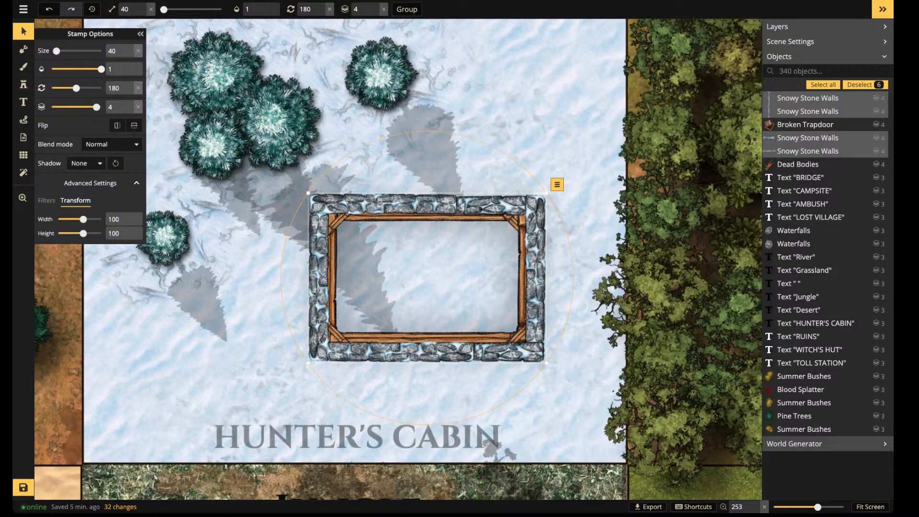
{"action": "key", "text": "Escape"}
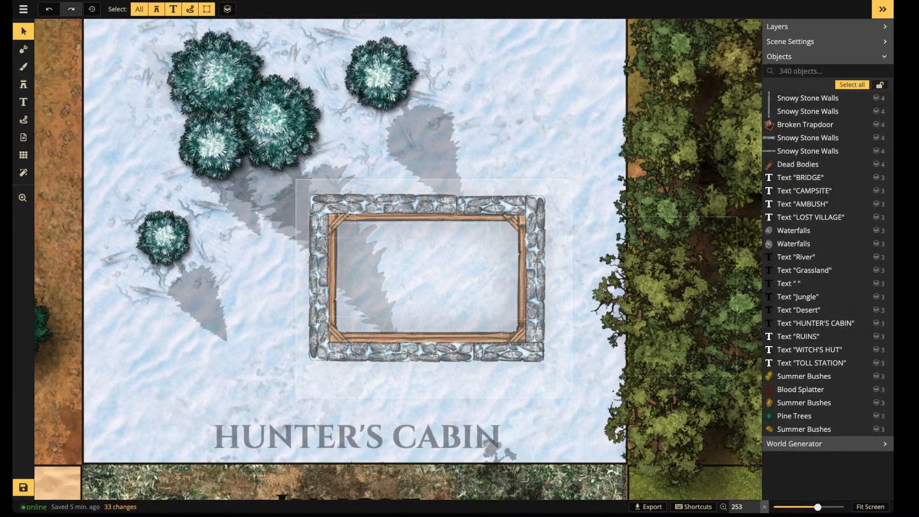
Group all the cabin's stone and wooden walls, then shrink the group and rotate it to 345 degrees
{"action": "left_click_drag", "start_coordinate": [295, 179], "coordinate": [571, 392]}
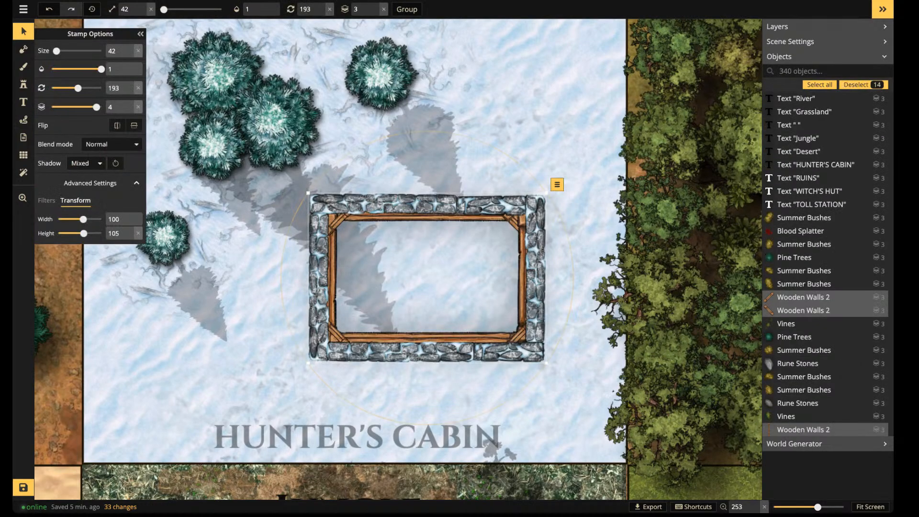
{"action": "left_click", "coordinate": [406, 10]}
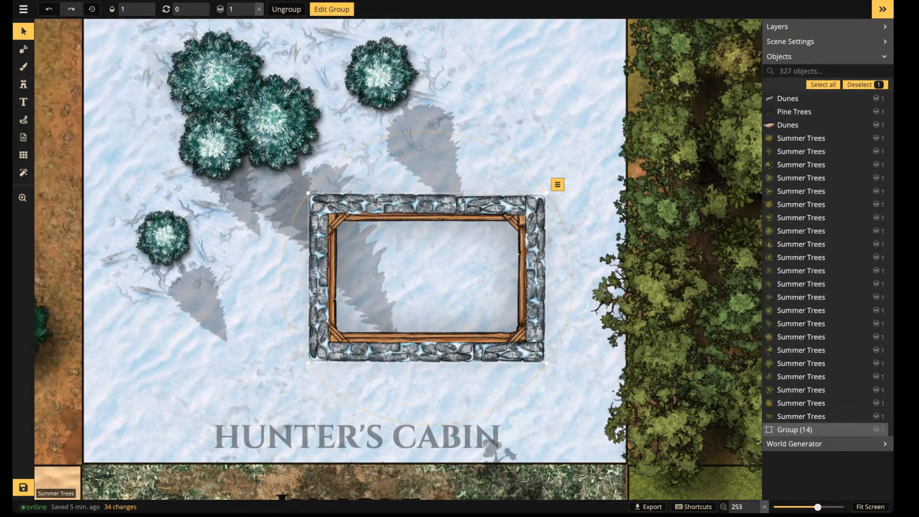
{"action": "left_click_drag", "start_coordinate": [546, 363], "coordinate": [480, 315]}
{"action": "scroll", "coordinate": [187, 10], "scroll_direction": "down", "scroll_amount": 1}
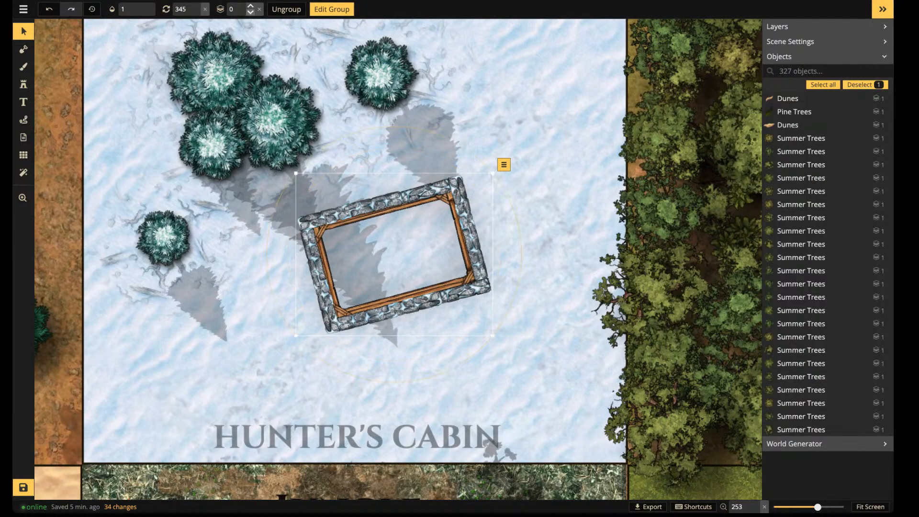
Put the wall group on layer -1 and position it in the Tundra tile's lower-right area, rotated to 235 degrees
{"action": "left_click", "coordinate": [251, 13]}
{"action": "left_click_drag", "start_coordinate": [383, 239], "coordinate": [493, 274]}
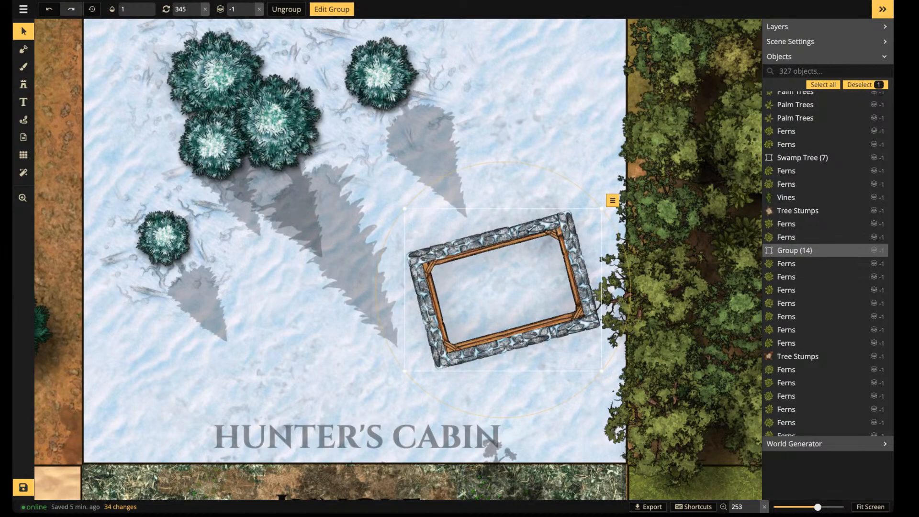
{"action": "left_click_drag", "start_coordinate": [493, 273], "coordinate": [483, 292]}
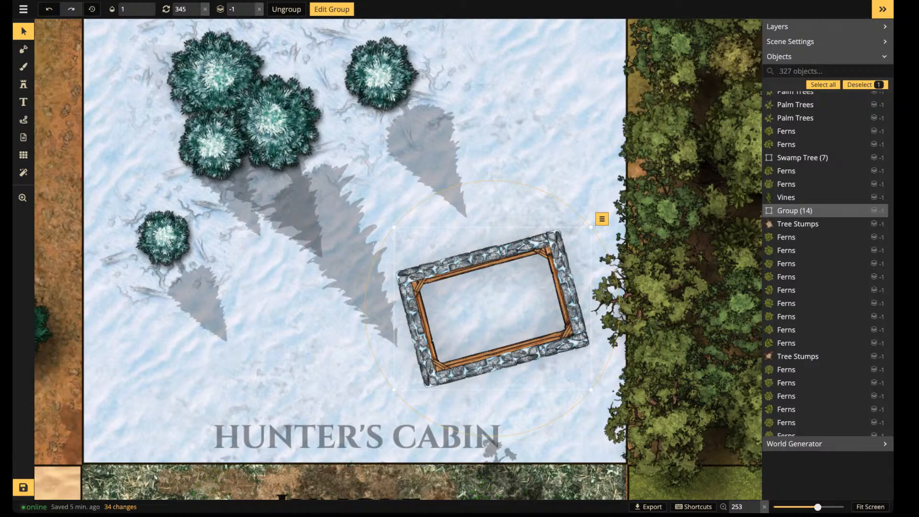
{"action": "left_click_drag", "start_coordinate": [492, 309], "coordinate": [504, 333]}
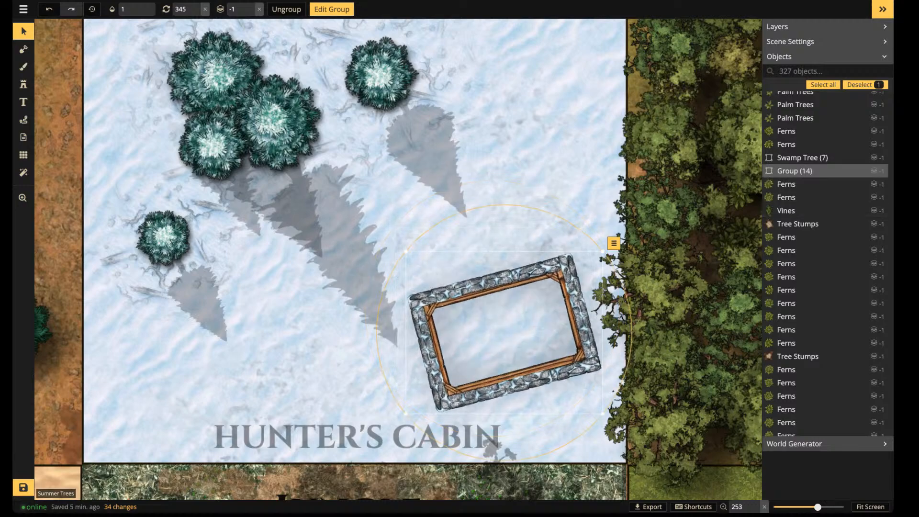
{"action": "left_click_drag", "start_coordinate": [630, 316], "coordinate": [445, 220]}
{"action": "left_click_drag", "start_coordinate": [505, 333], "coordinate": [509, 322]}
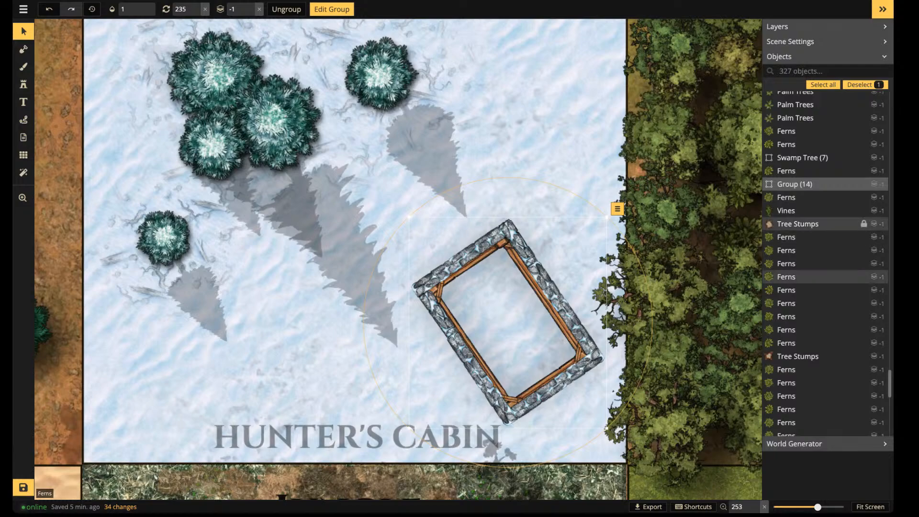
Edit the wall group's contents so that every stone and wooden wall inside has its shadow set to None
{"action": "left_click", "coordinate": [854, 184]}
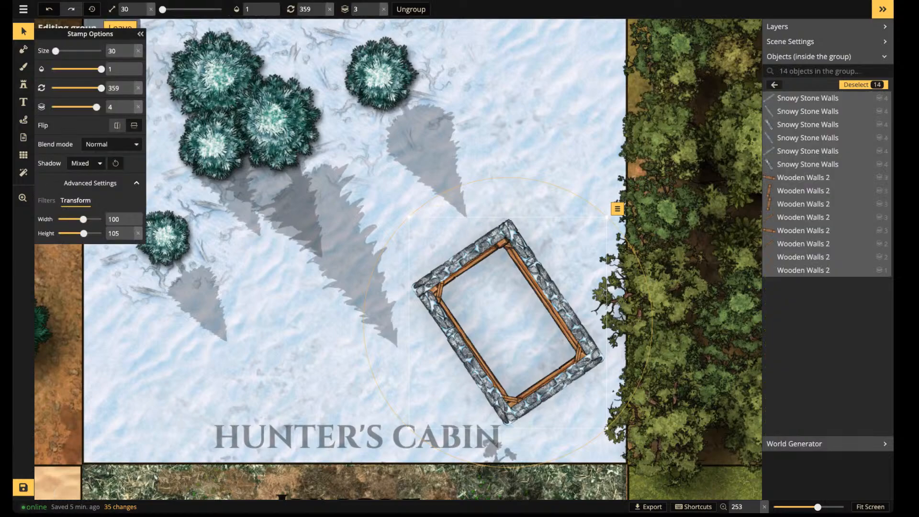
{"action": "left_click", "coordinate": [85, 163]}
{"action": "left_click", "coordinate": [80, 182]}
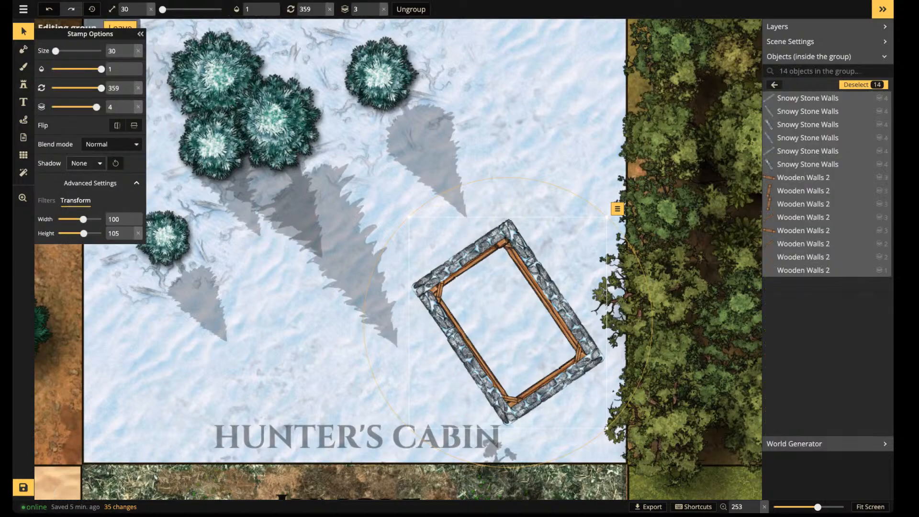
{"action": "scroll", "coordinate": [496, 302], "scroll_direction": "up", "scroll_amount": 3}
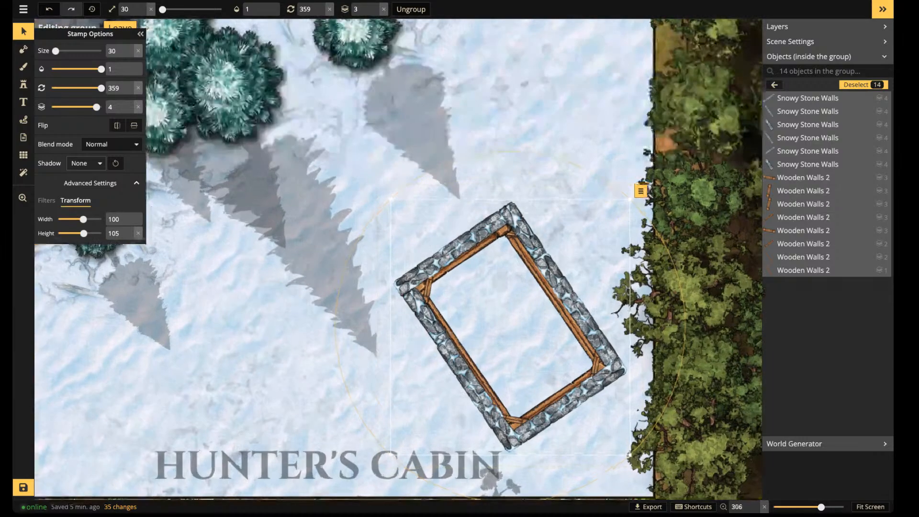
{"action": "left_click", "coordinate": [86, 163]}
{"action": "key", "text": "Escape"}
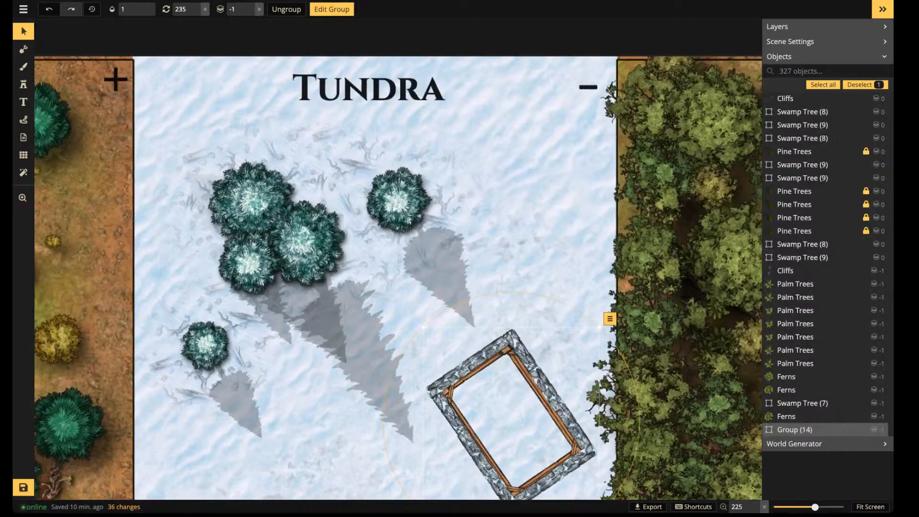
Subtract a rectangular mask area from the snow, rotated and resized to follow the cabin's stone walls
{"action": "left_click_drag", "start_coordinate": [596, 408], "coordinate": [430, 332]}
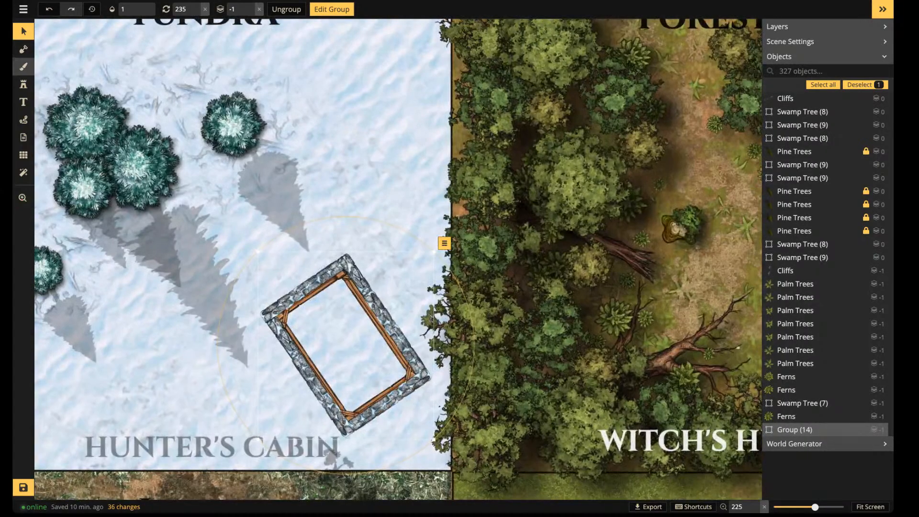
{"action": "left_click", "coordinate": [23, 50]}
{"action": "left_click", "coordinate": [100, 50]}
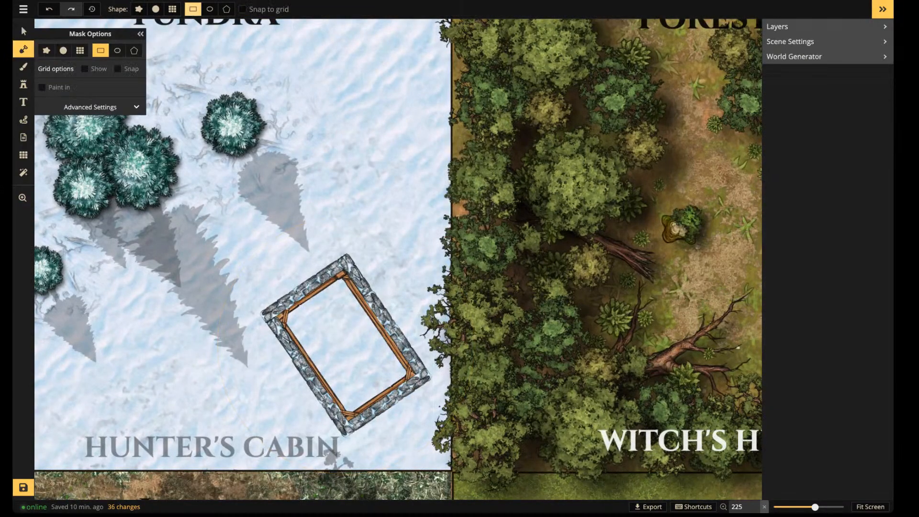
{"action": "left_click_drag", "start_coordinate": [276, 203], "coordinate": [387, 312]}
{"action": "left_click_drag", "start_coordinate": [419, 258], "coordinate": [405, 202]}
{"action": "mouse_move", "coordinate": [299, 215]}
{"action": "left_mouse_down"}
{"action": "mouse_move", "coordinate": [326, 302]}
{"action": "mouse_move", "coordinate": [305, 222]}
{"action": "left_mouse_up"}
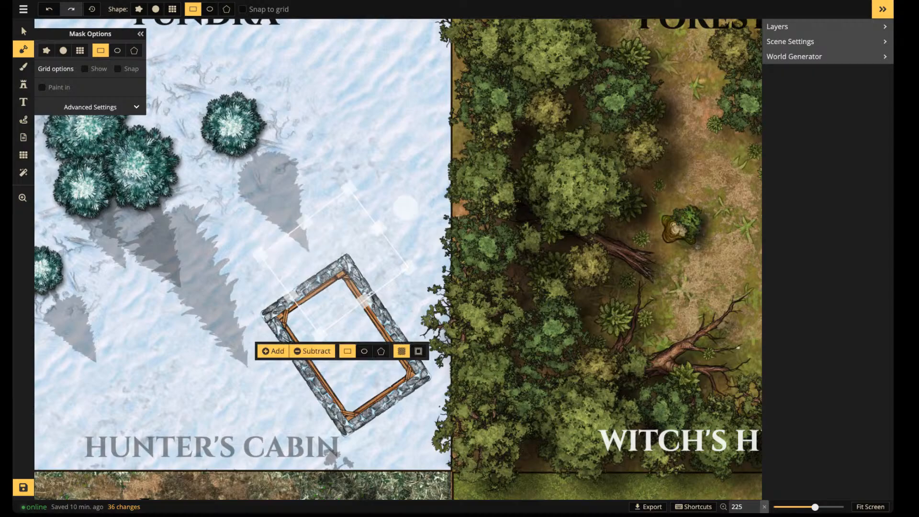
{"action": "left_click_drag", "start_coordinate": [334, 260], "coordinate": [346, 326]}
{"action": "left_click_drag", "start_coordinate": [416, 271], "coordinate": [409, 301]}
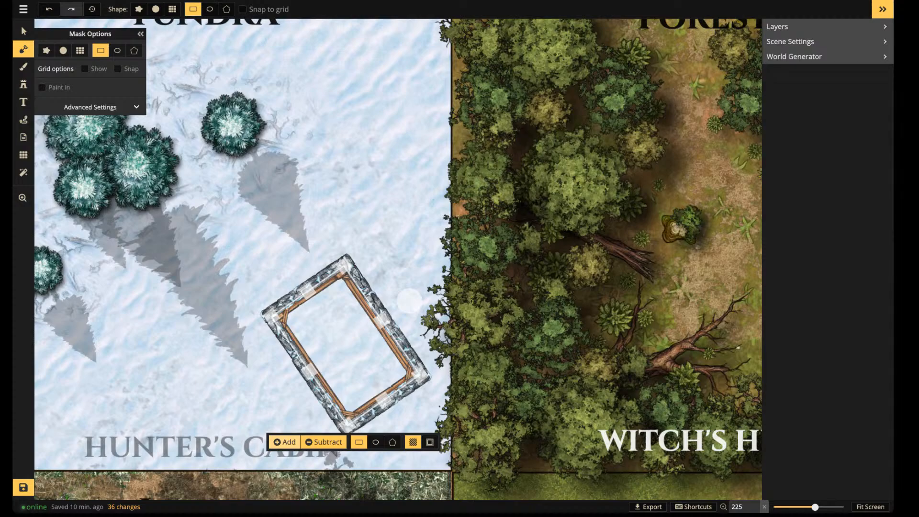
{"action": "left_click", "coordinate": [324, 442]}
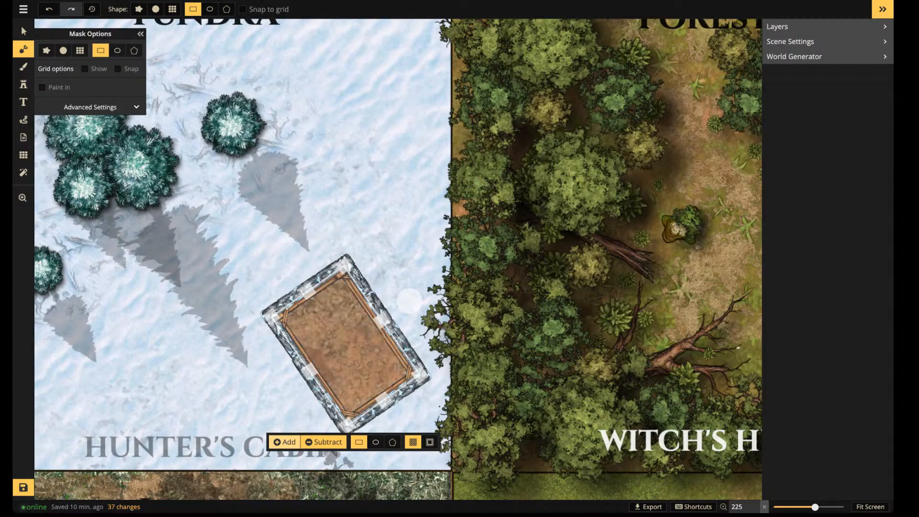
{"action": "key", "text": "Escape"}
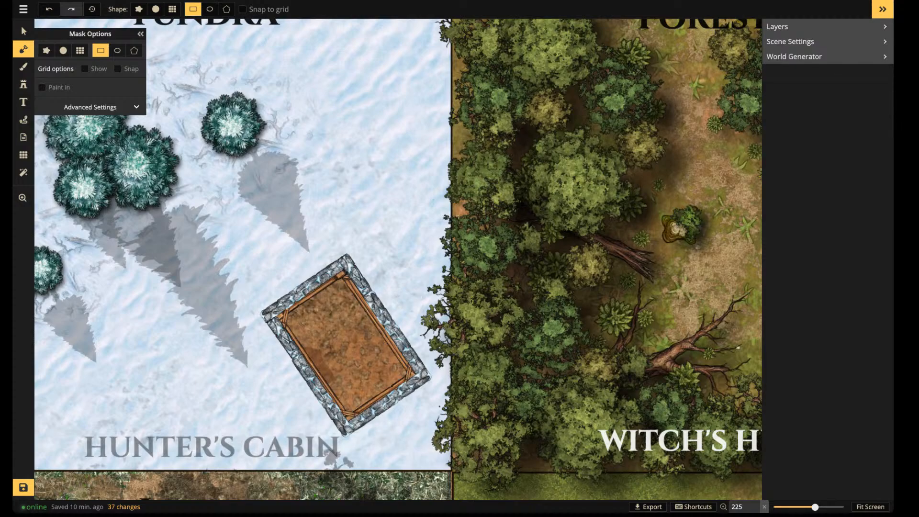
Set up the foreground brush with the Wood Floor texture from Wood Textures, found by searching the catalog for "wood"
{"action": "left_click", "coordinate": [23, 66]}
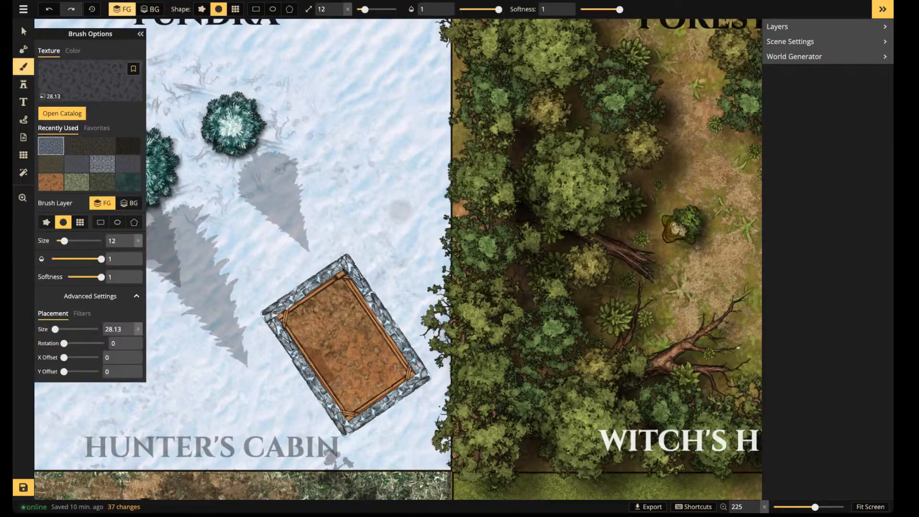
{"action": "left_click", "coordinate": [150, 9]}
{"action": "left_click", "coordinate": [122, 9]}
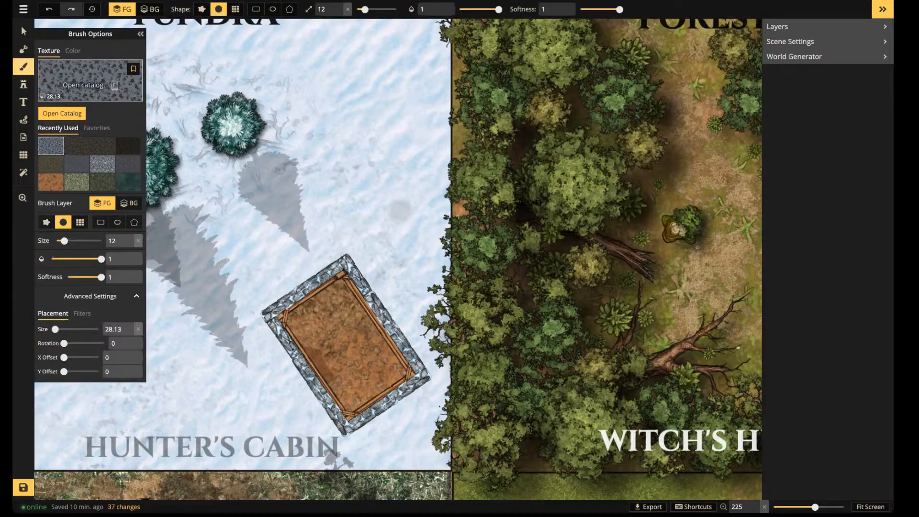
{"action": "left_click", "coordinate": [90, 82]}
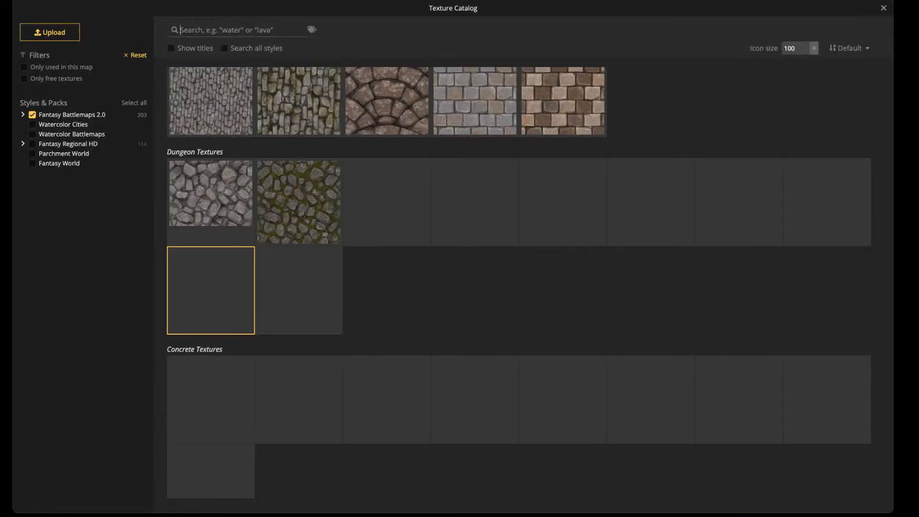
{"action": "scroll", "coordinate": [387, 201], "scroll_direction": "down", "scroll_amount": 1}
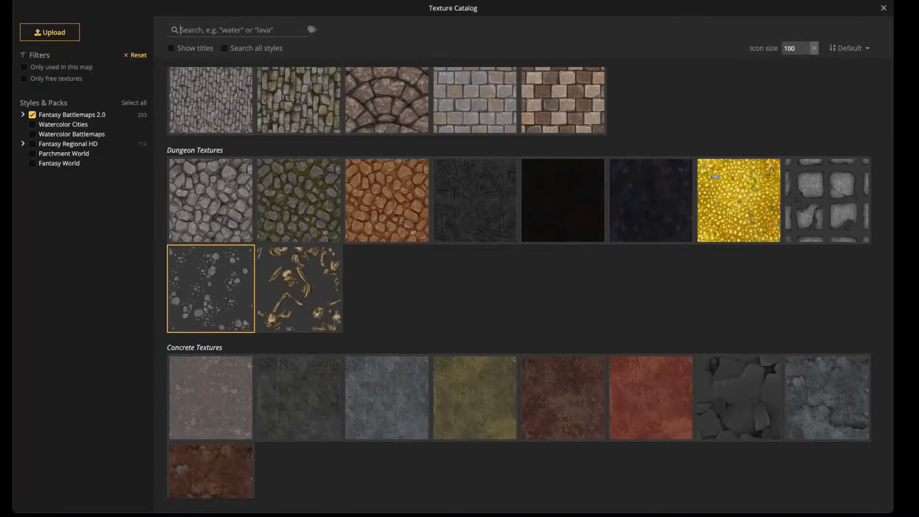
{"action": "left_click", "coordinate": [312, 29]}
{"action": "type", "text": "wood"}
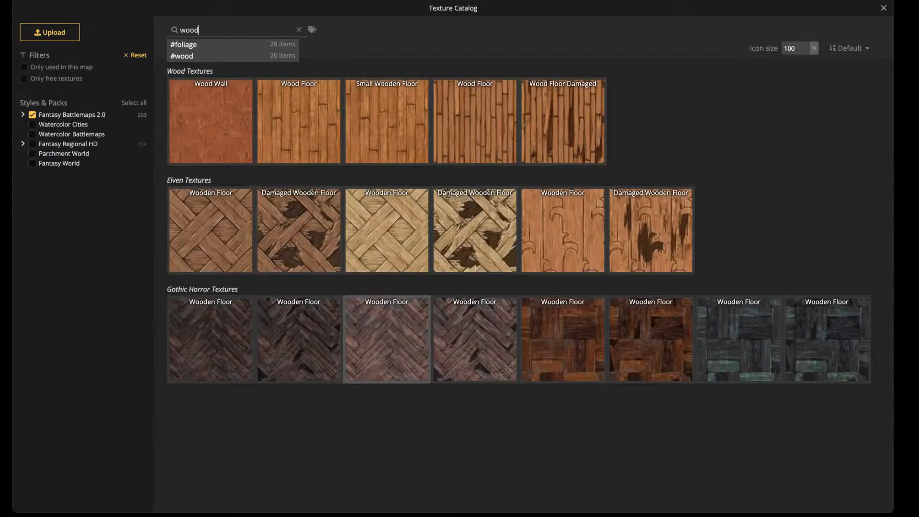
{"action": "left_click", "coordinate": [299, 123]}
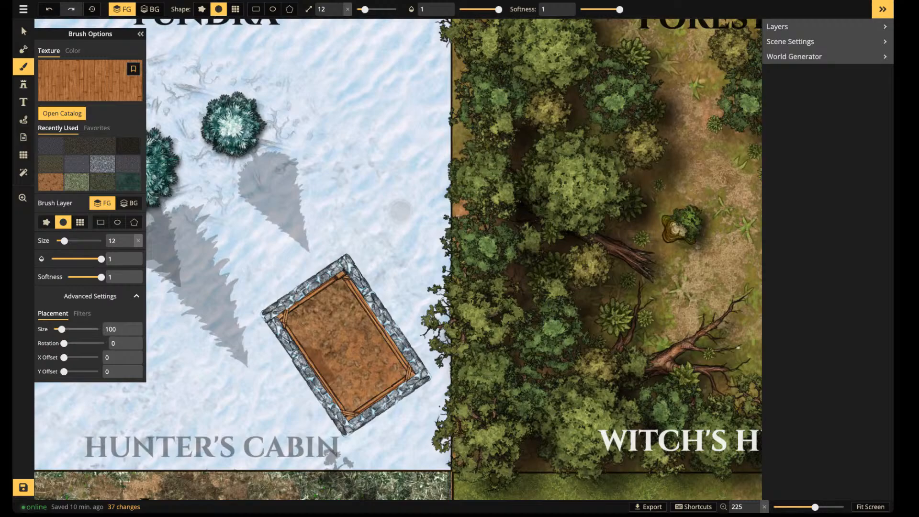
Set the texture size to 28.13 and rotation to 144, then fill a rectangle covering the cabin's interior with it
{"action": "left_click_drag", "start_coordinate": [62, 330], "coordinate": [55, 330]}
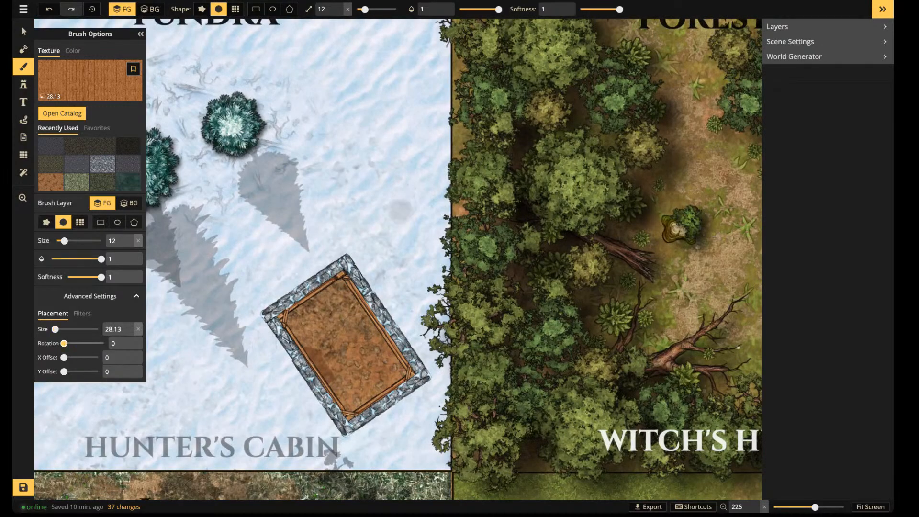
{"action": "mouse_move", "coordinate": [64, 344]}
{"action": "left_mouse_down"}
{"action": "mouse_move", "coordinate": [88, 343]}
{"action": "mouse_move", "coordinate": [80, 343]}
{"action": "left_mouse_up"}
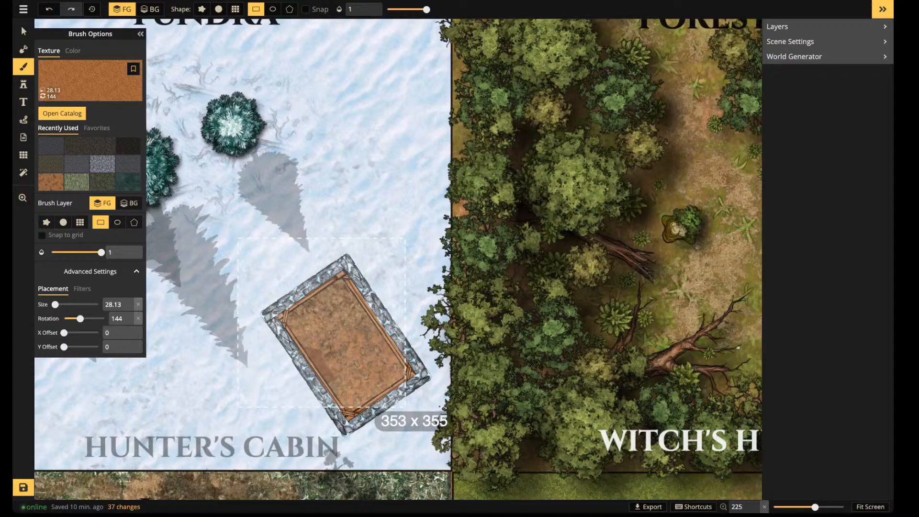
{"action": "left_click_drag", "start_coordinate": [405, 407], "coordinate": [420, 427]}
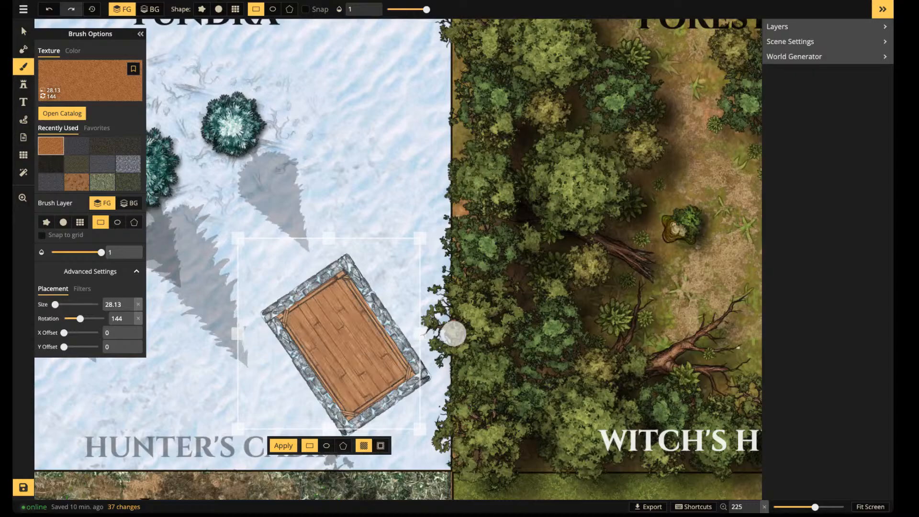
{"action": "left_click", "coordinate": [454, 334]}
{"action": "scroll", "coordinate": [454, 333], "scroll_direction": "down", "scroll_amount": 3}
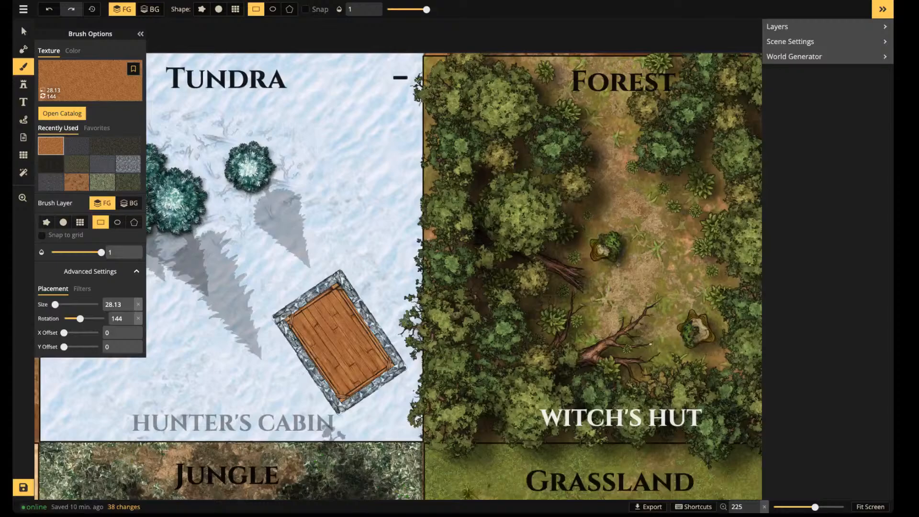
{"action": "scroll", "coordinate": [493, 174], "scroll_direction": "down", "scroll_amount": 3}
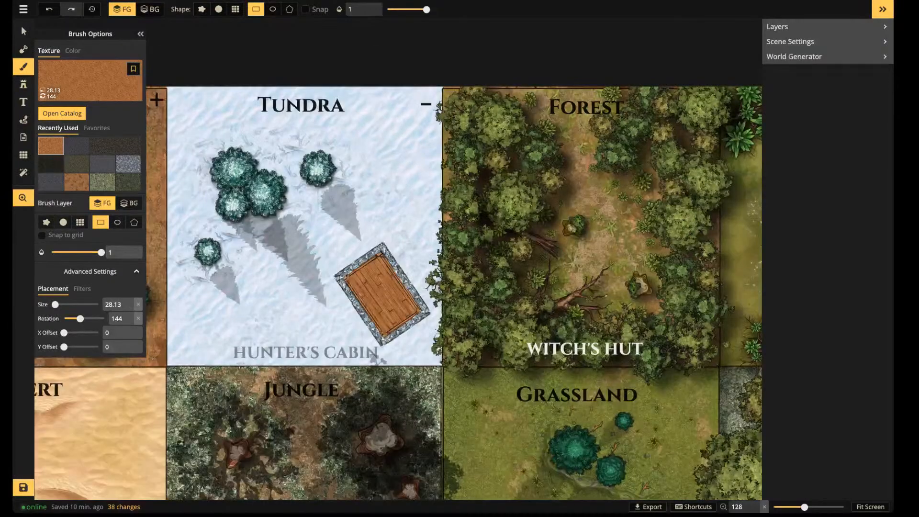
{"action": "left_click_drag", "start_coordinate": [606, 296], "coordinate": [638, 301]}
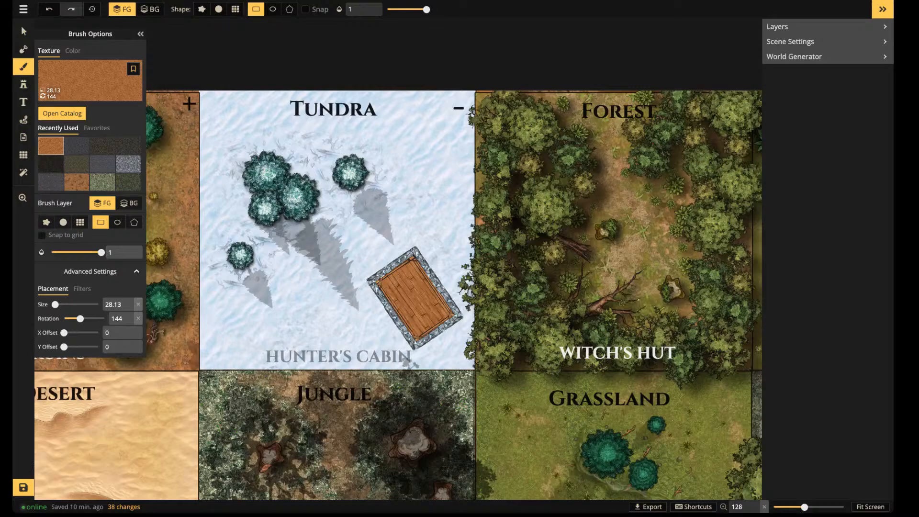
{"action": "scroll", "coordinate": [398, 298], "scroll_direction": "up", "scroll_amount": 5}
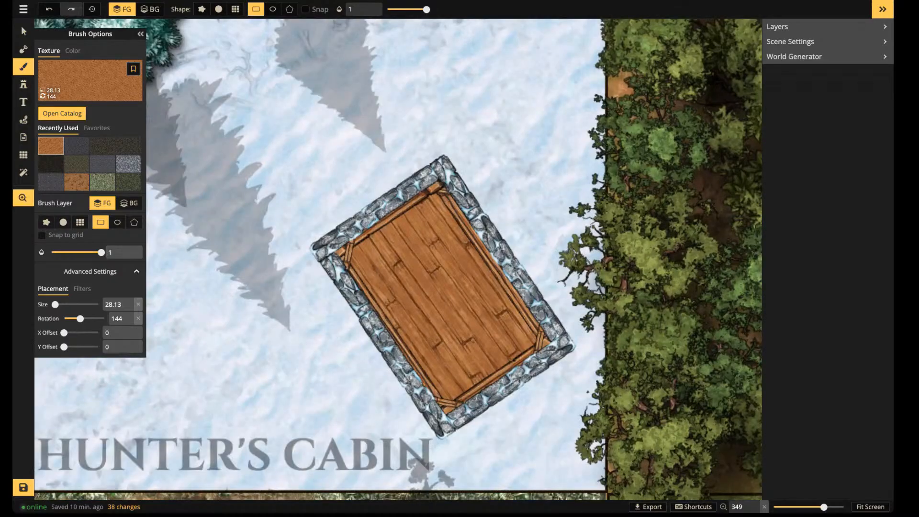
{"action": "left_click_drag", "start_coordinate": [412, 292], "coordinate": [322, 299]}
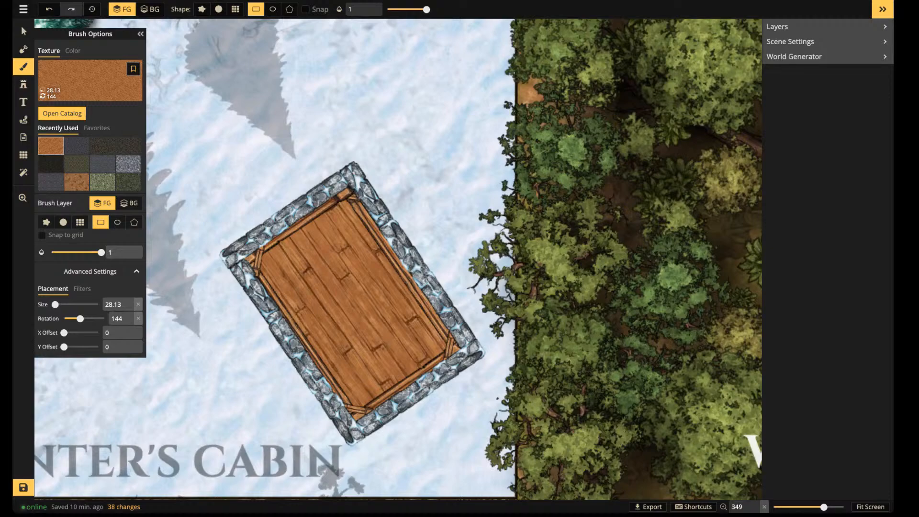
Search the stamp catalog for "door" and place a Wooden Doors stamp at size 30 in the snow beside the cabin
{"action": "key", "text": "s"}
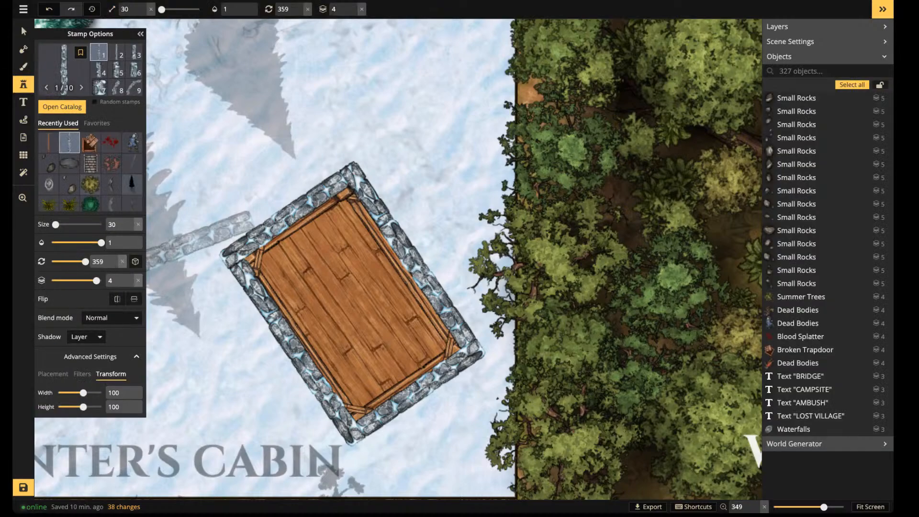
{"action": "key", "text": "f"}
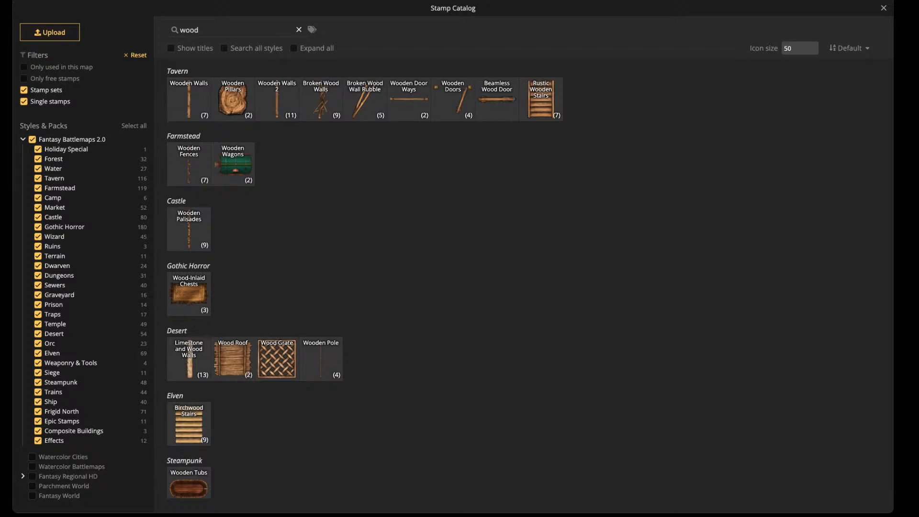
{"action": "left_click", "coordinate": [299, 30]}
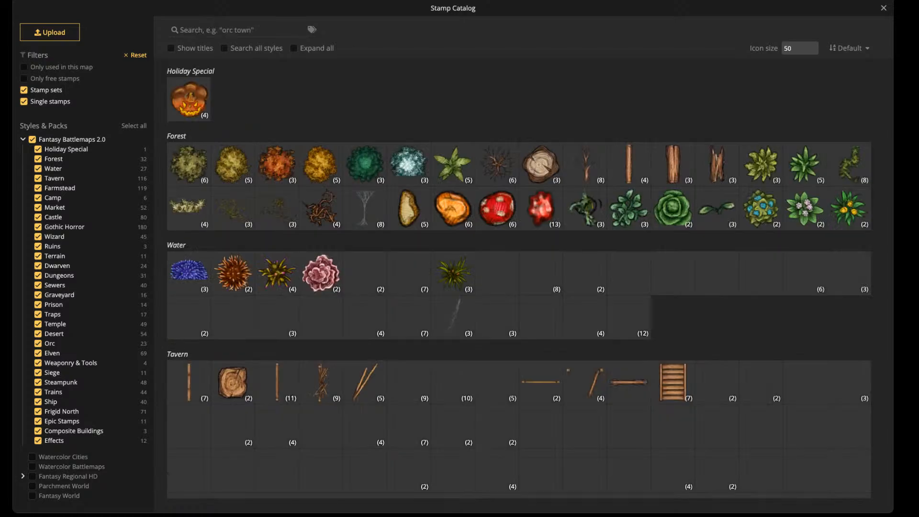
{"action": "left_click", "coordinate": [239, 30]}
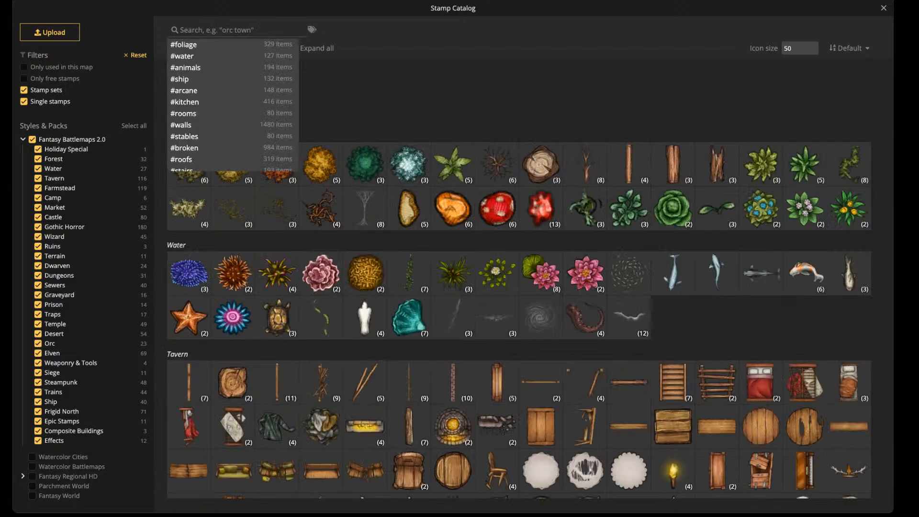
{"action": "type", "text": "door"}
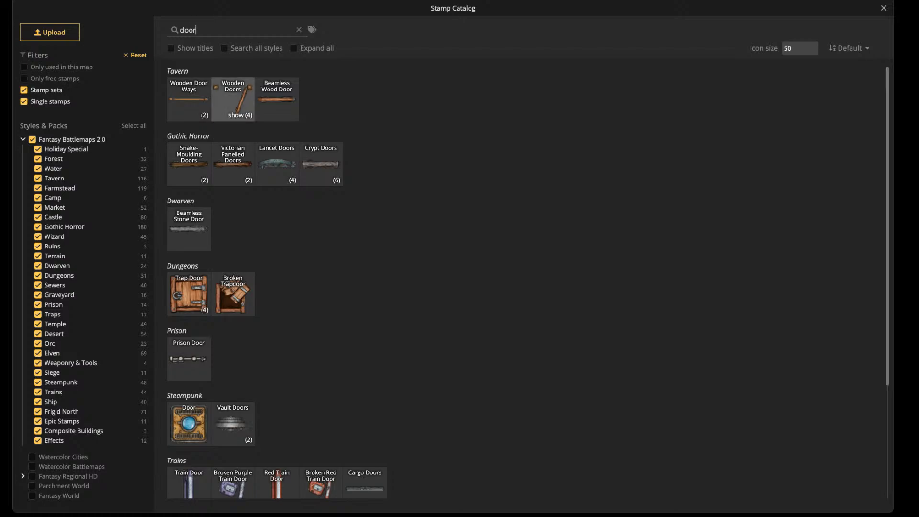
{"action": "left_click", "coordinate": [233, 100]}
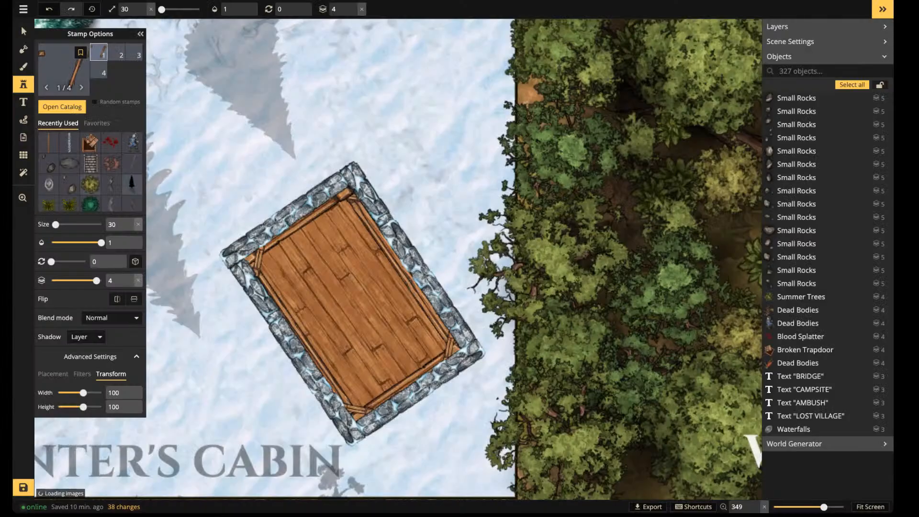
{"action": "key", "text": "space"}
{"action": "left_click_drag", "start_coordinate": [337, 338], "coordinate": [376, 232]}
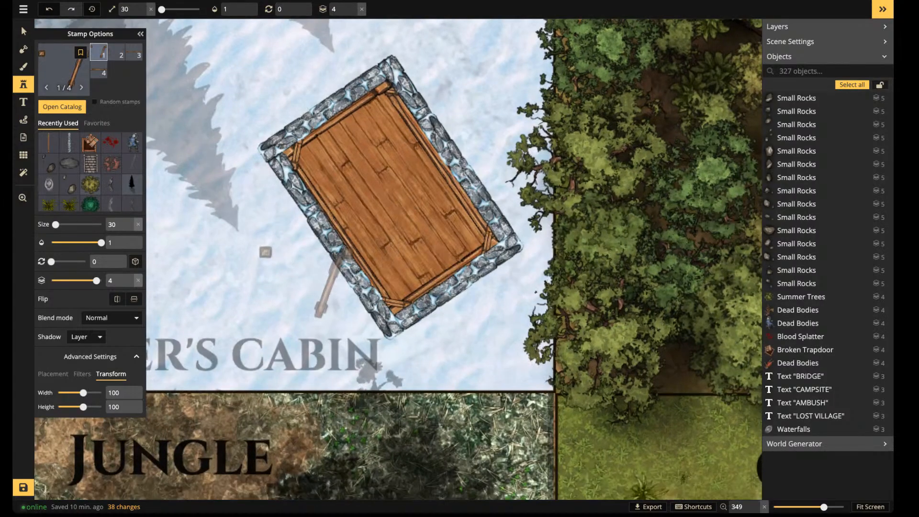
{"action": "left_click", "coordinate": [278, 287]}
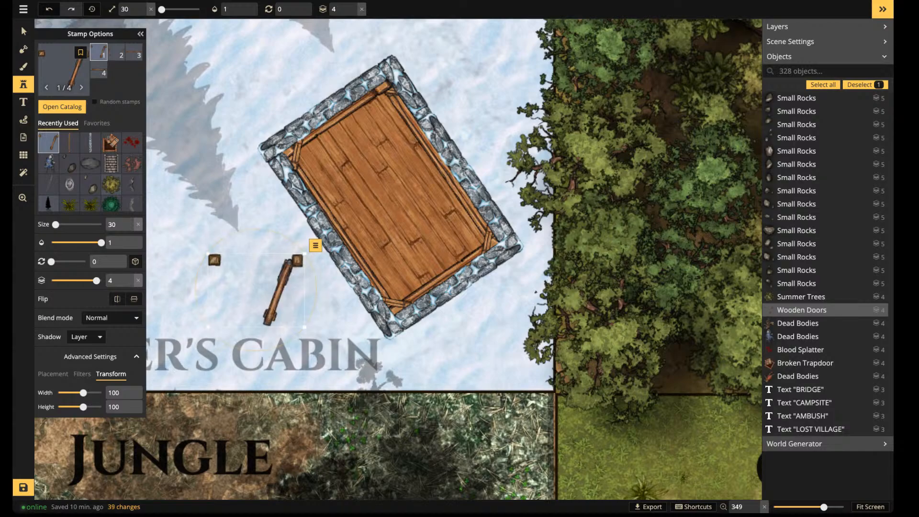
Edit the cabin's wall group and delete the long stone wall piece on the lower part of the southwest wall
{"action": "left_click", "coordinate": [23, 32]}
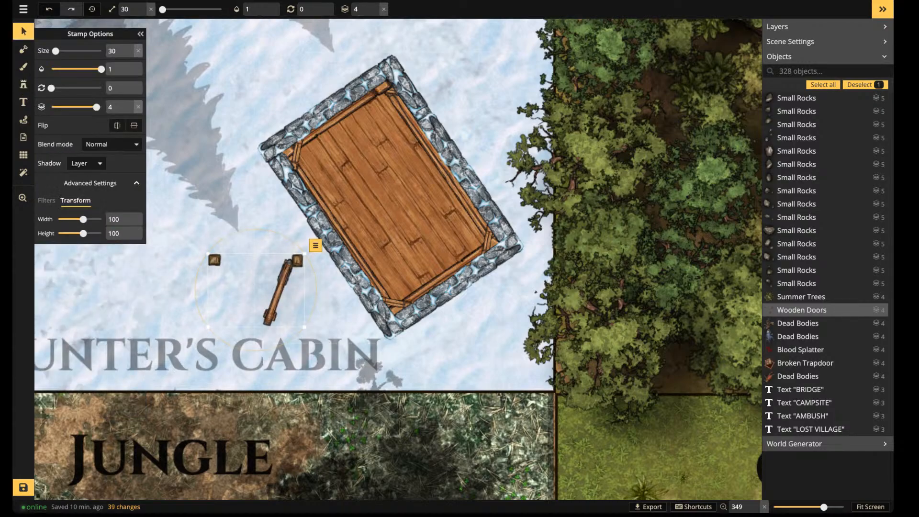
{"action": "left_click", "coordinate": [378, 191]}
{"action": "left_click", "coordinate": [332, 9]}
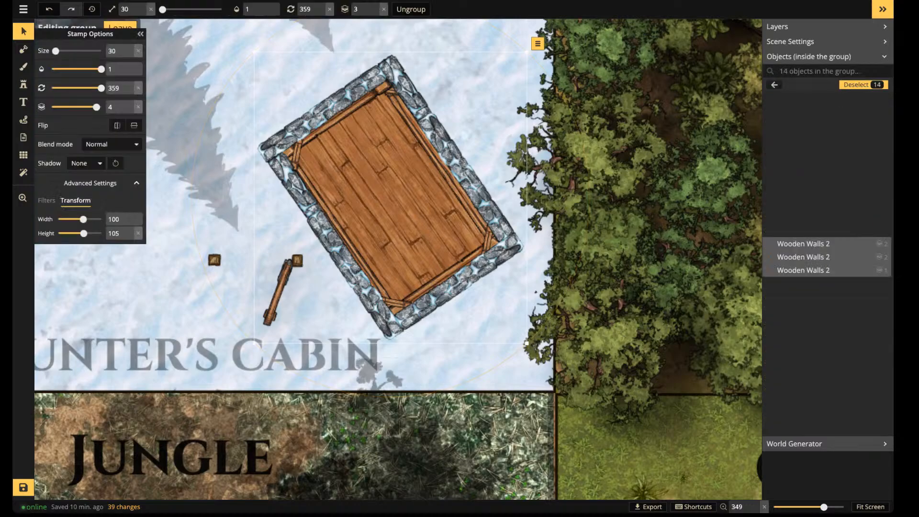
{"action": "left_click", "coordinate": [803, 270]}
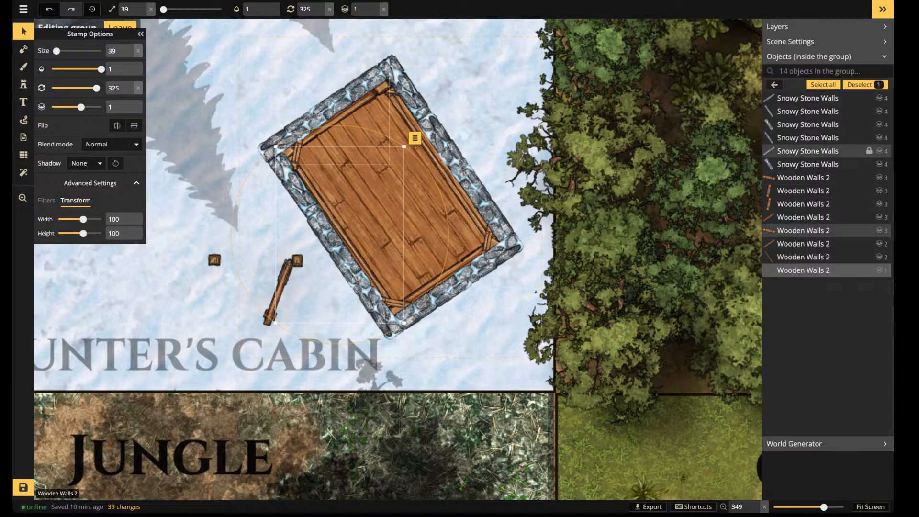
{"action": "left_click", "coordinate": [808, 151]}
{"action": "left_click", "coordinate": [808, 164]}
{"action": "left_click", "coordinate": [808, 112]}
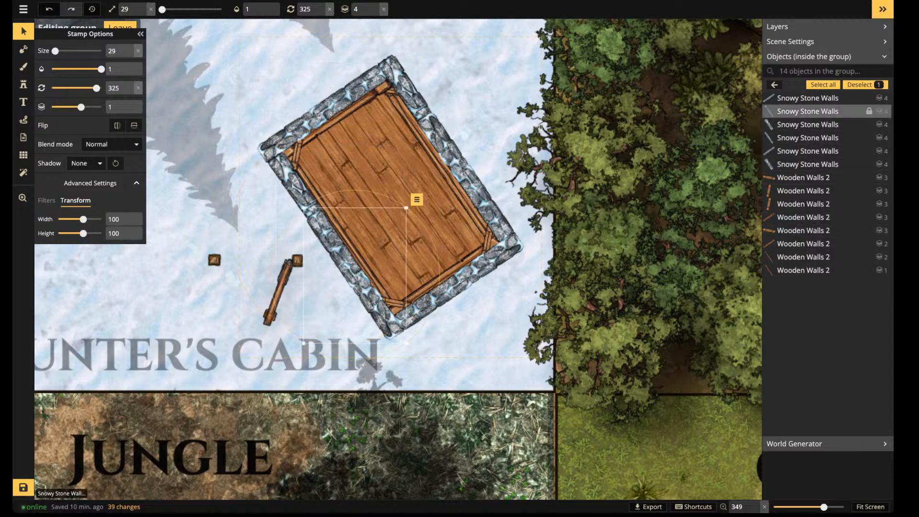
{"action": "key", "text": "Delete"}
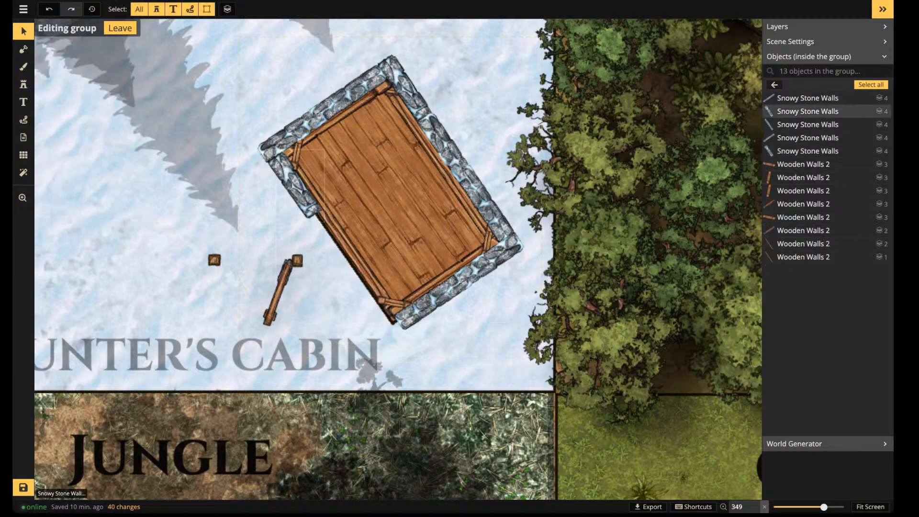
Paste a shorter stone wall piece into the group and place it so it extends the upper part of the southwest wall
{"action": "key", "text": "ctrl+v"}
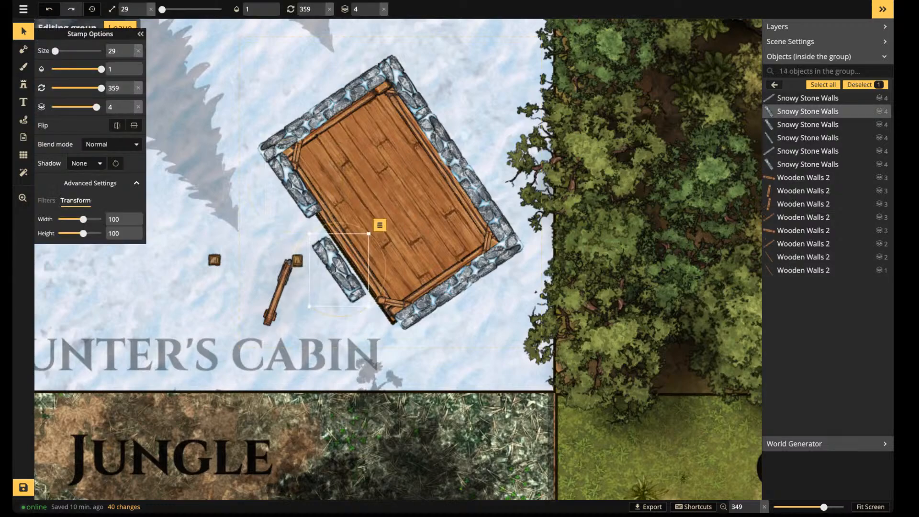
{"action": "left_click_drag", "start_coordinate": [340, 268], "coordinate": [378, 306]}
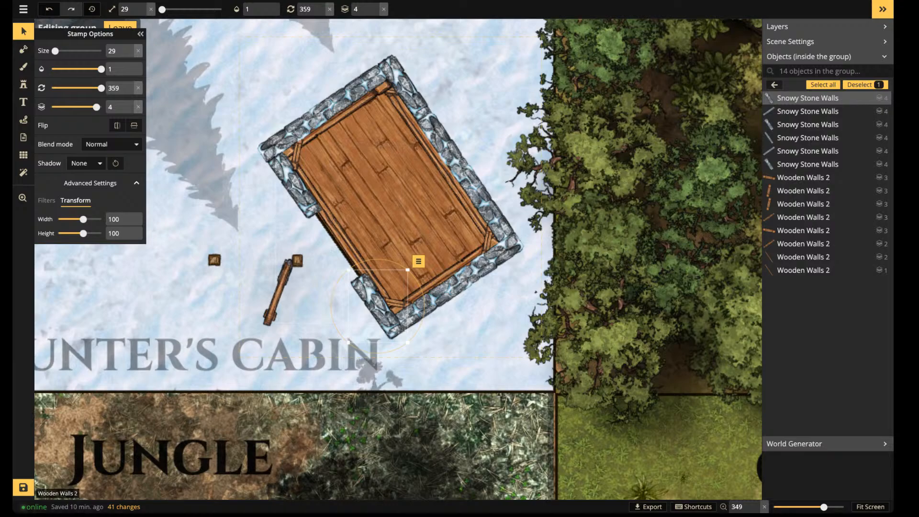
{"action": "key", "text": "Escape"}
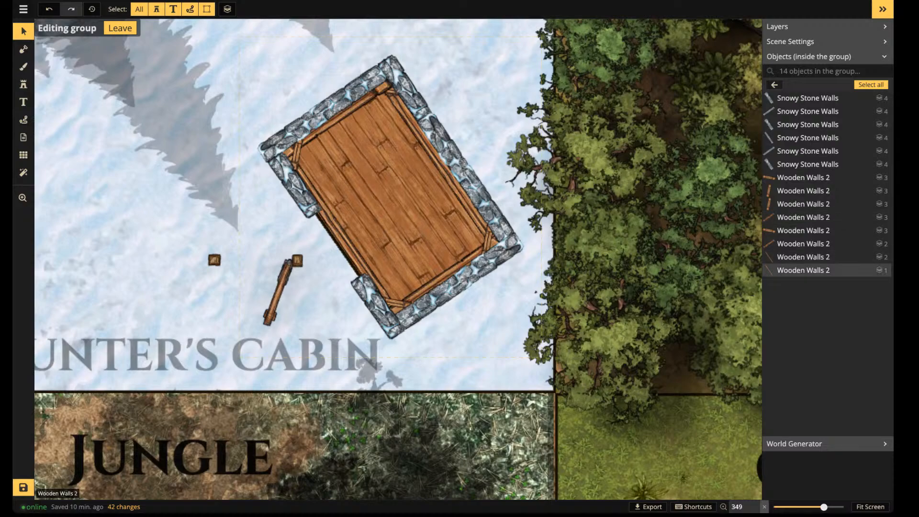
{"action": "left_click_drag", "start_coordinate": [377, 306], "coordinate": [319, 221]}
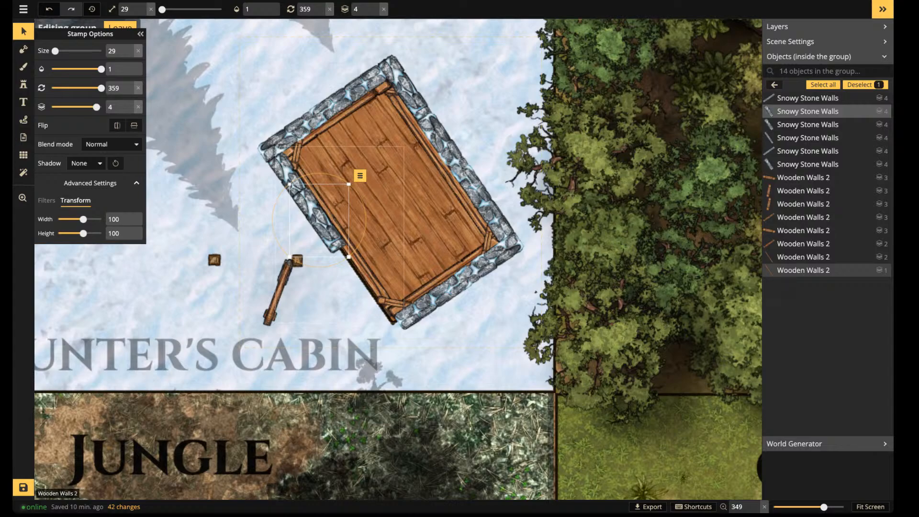
{"action": "key", "text": "Escape"}
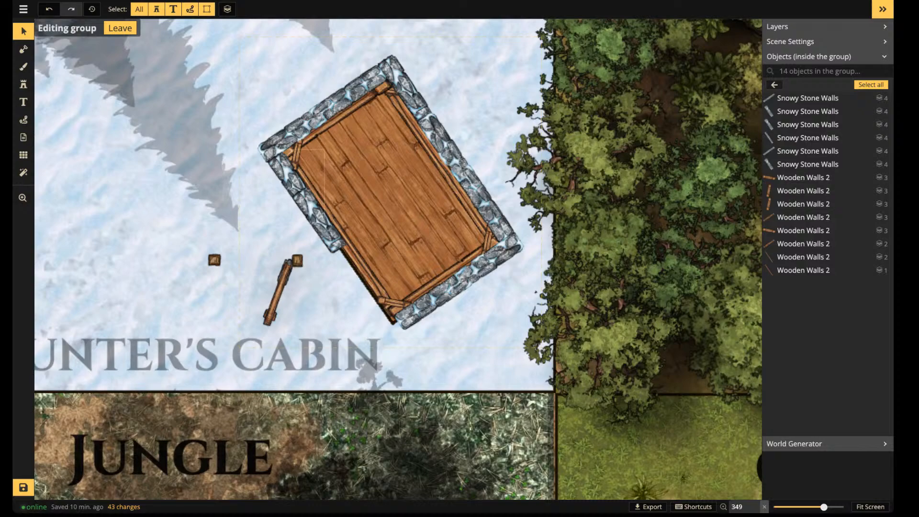
Place a short Snowy Stone Walls stamp variant, size 29 and rotation 359, at the cabin's southern corner
{"action": "left_click", "coordinate": [23, 84]}
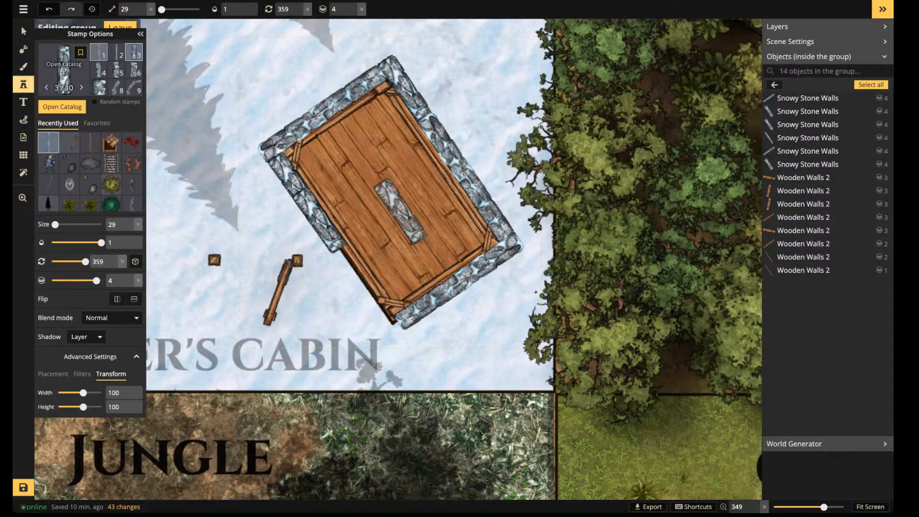
{"action": "key", "text": "Right"}
{"action": "key", "text": "Right"}
{"action": "key", "text": "Right"}
{"action": "key", "text": "Right"}
{"action": "key", "text": "Left"}
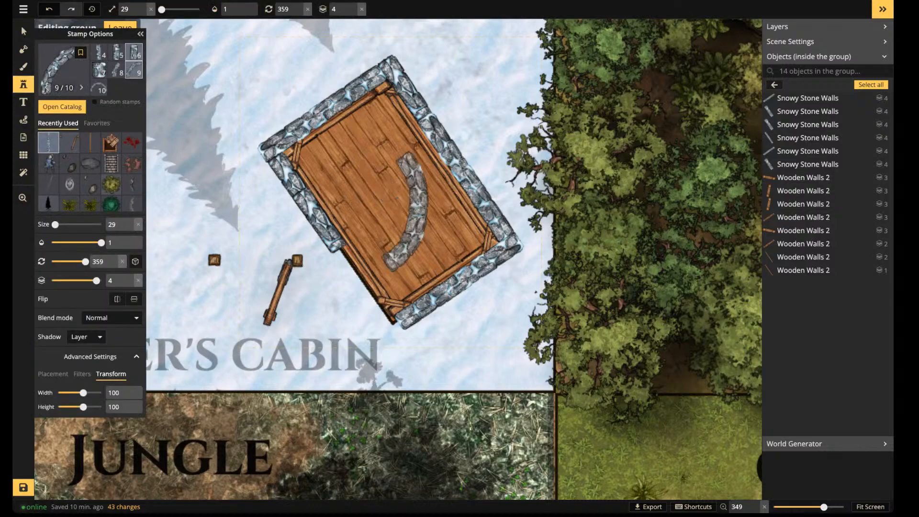
{"action": "left_click", "coordinate": [385, 321]}
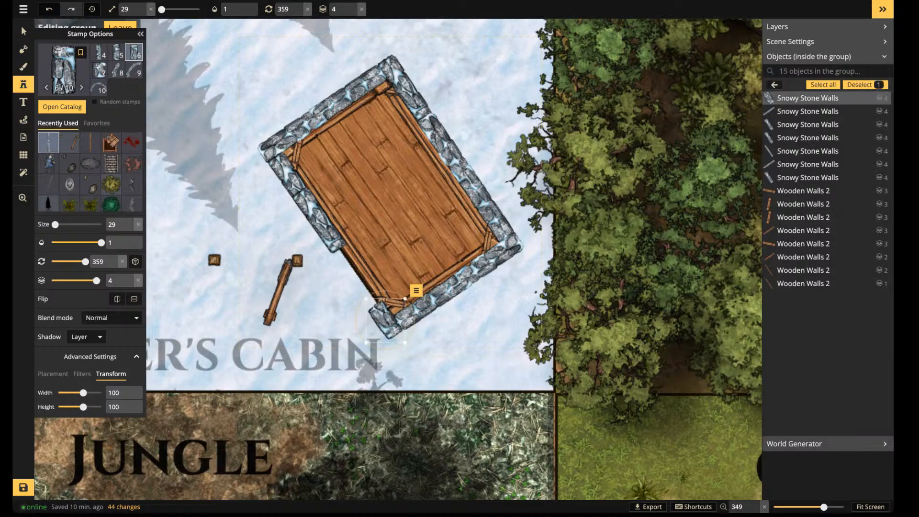
Set the new corner stone's shadow to None and nudge it into line with the adjoining wall
{"action": "left_click", "coordinate": [86, 337]}
{"action": "left_click", "coordinate": [77, 352]}
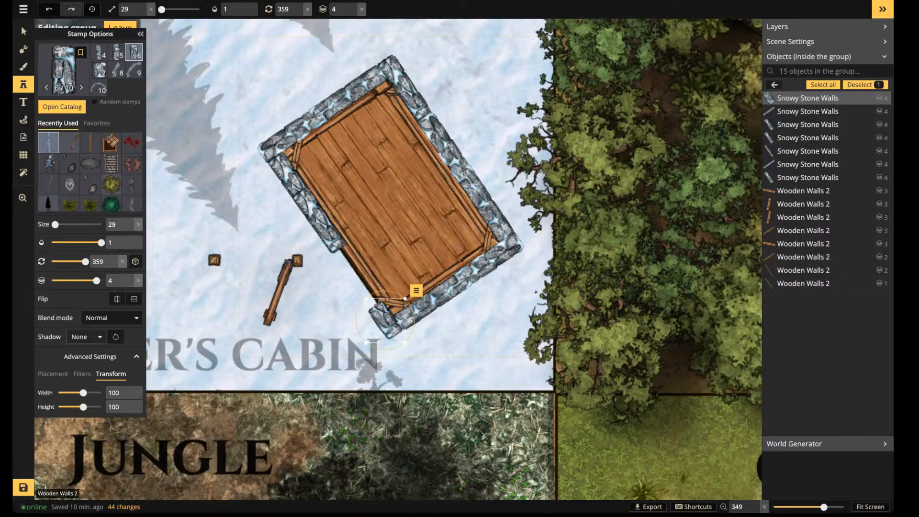
{"action": "left_click_drag", "start_coordinate": [385, 319], "coordinate": [388, 318]}
{"action": "key", "text": "Escape"}
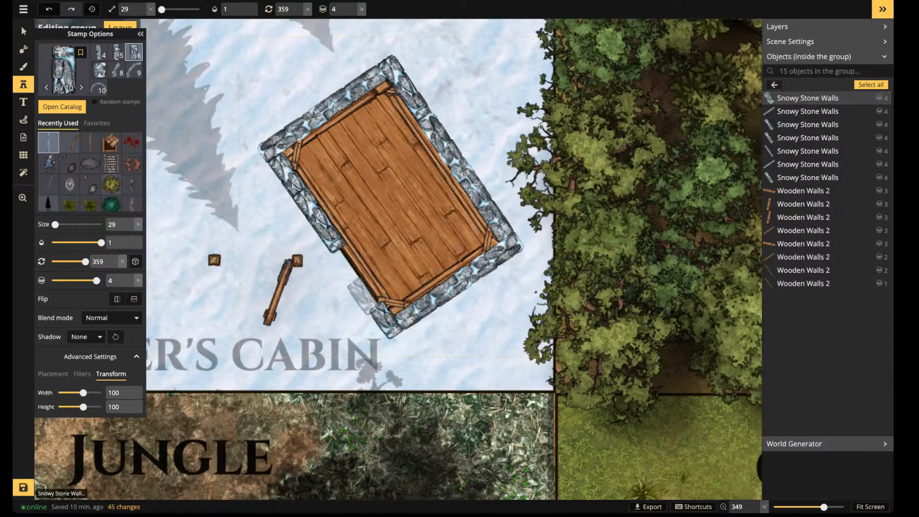
Stretch the short corner wall piece to a height of 108, realign it with the corner, and leave group editing
{"action": "key", "text": "v"}
{"action": "left_click", "coordinate": [387, 318]}
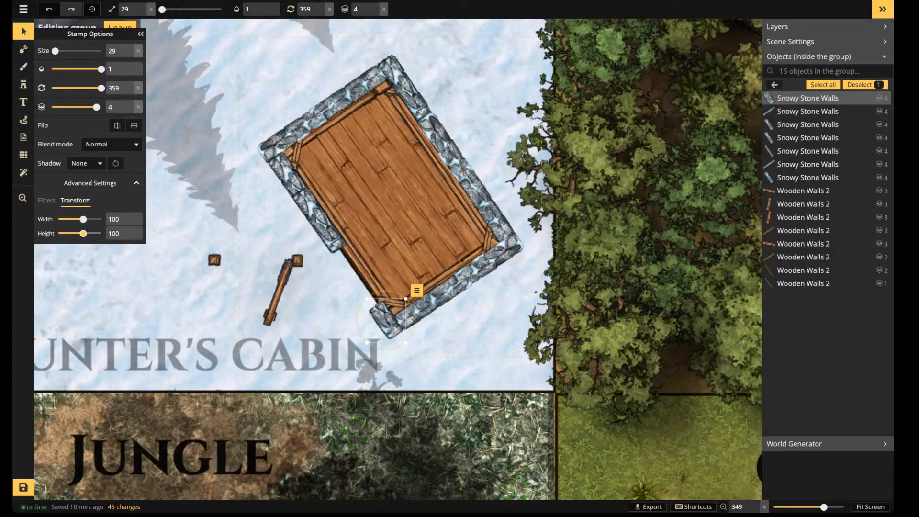
{"action": "left_click_drag", "start_coordinate": [83, 234], "coordinate": [84, 234]}
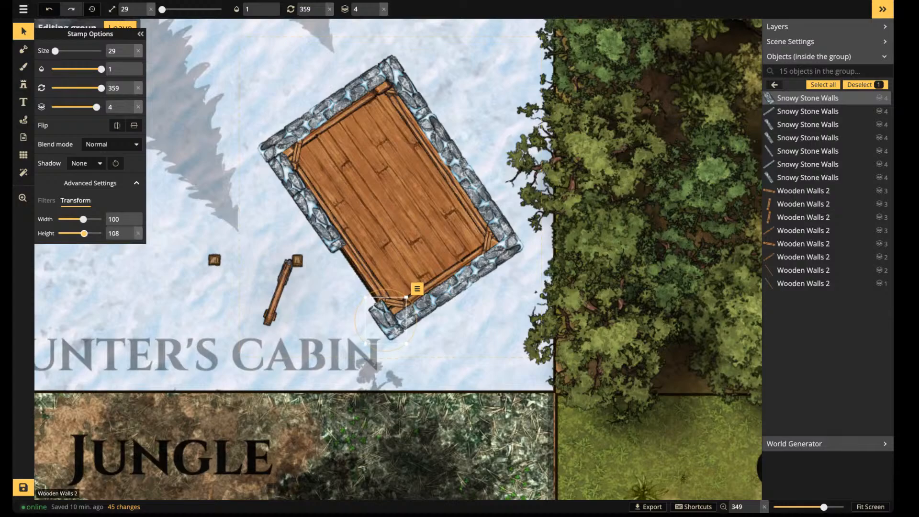
{"action": "left_click_drag", "start_coordinate": [386, 321], "coordinate": [385, 320]}
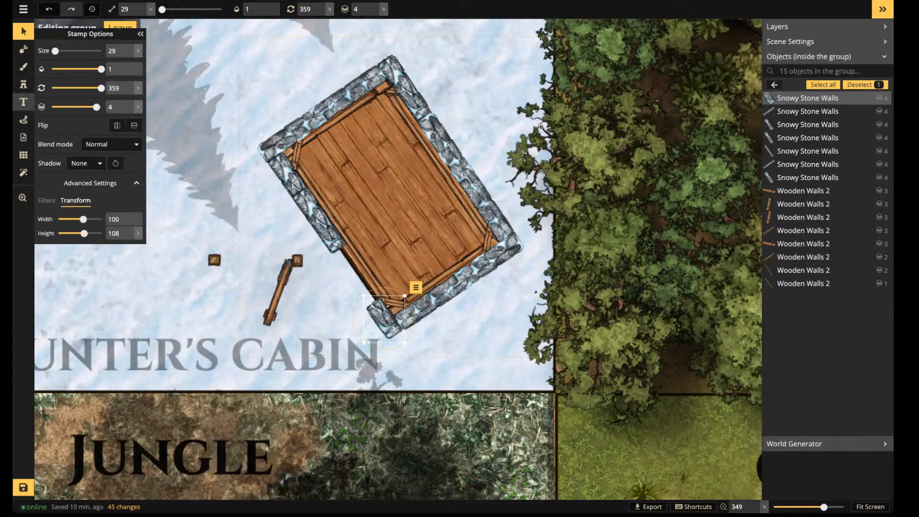
{"action": "left_click", "coordinate": [23, 84]}
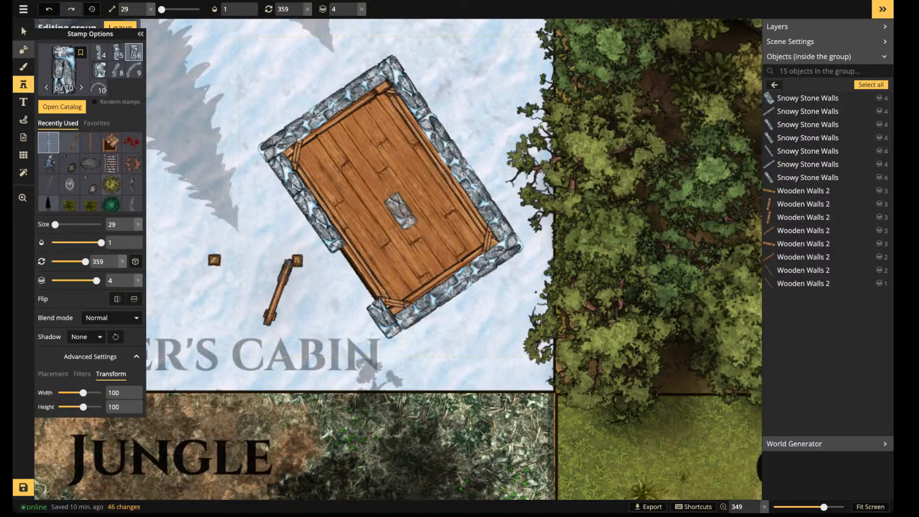
{"action": "key", "text": "Escape"}
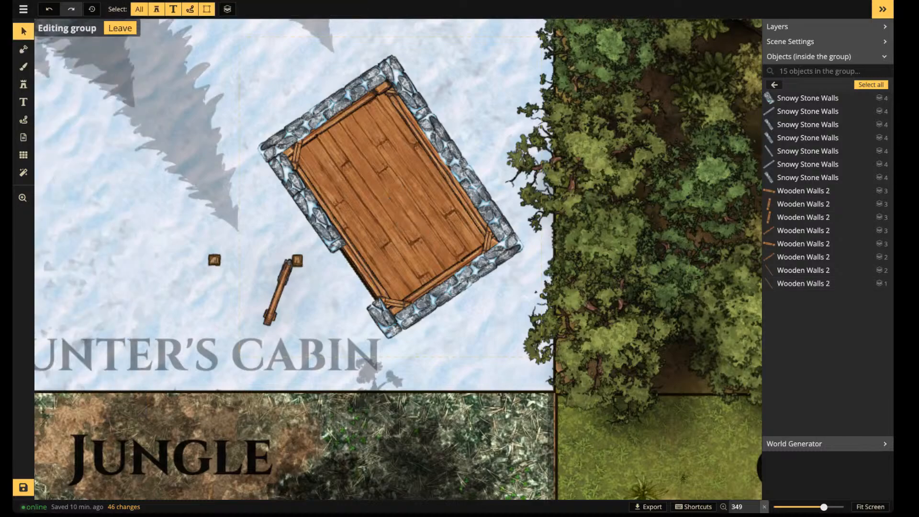
{"action": "key", "text": "Escape"}
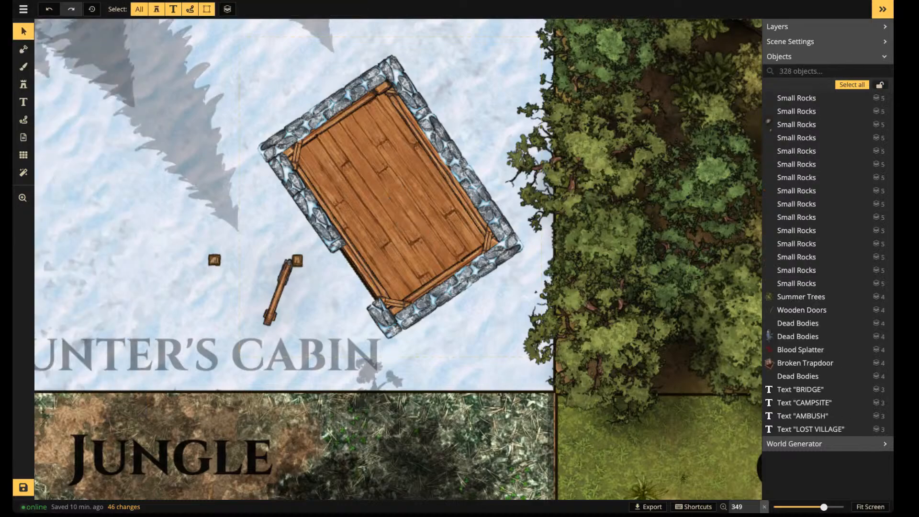
Try the wooden door at size 20 and rotation 231 in the southwest wall's gap, and delete it
{"action": "left_click", "coordinate": [280, 287]}
{"action": "scroll", "coordinate": [280, 287], "scroll_direction": "down", "scroll_amount": 2}
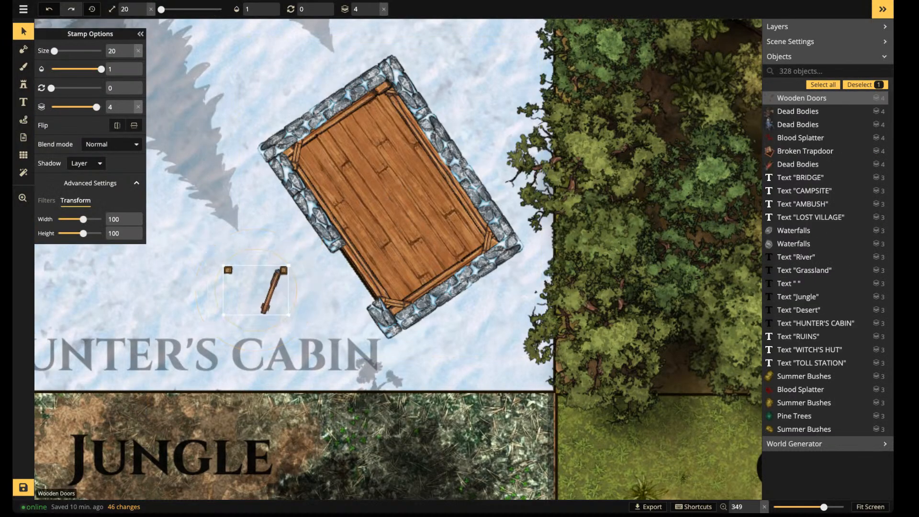
{"action": "scroll", "coordinate": [280, 286], "scroll_direction": "down", "scroll_amount": 1}
{"action": "scroll", "coordinate": [280, 287], "scroll_direction": "down", "scroll_amount": 1}
{"action": "scroll", "coordinate": [256, 290], "scroll_direction": "down", "scroll_amount": 7}
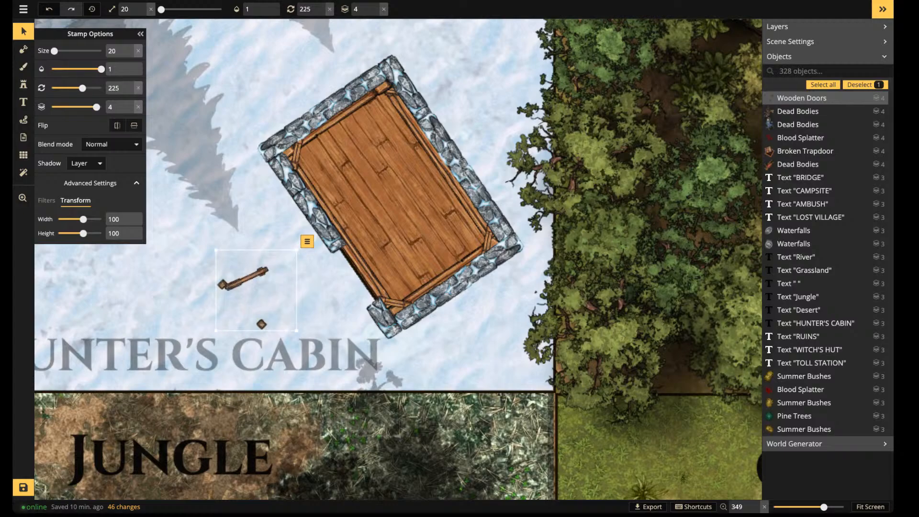
{"action": "left_click_drag", "start_coordinate": [256, 290], "coordinate": [373, 258]}
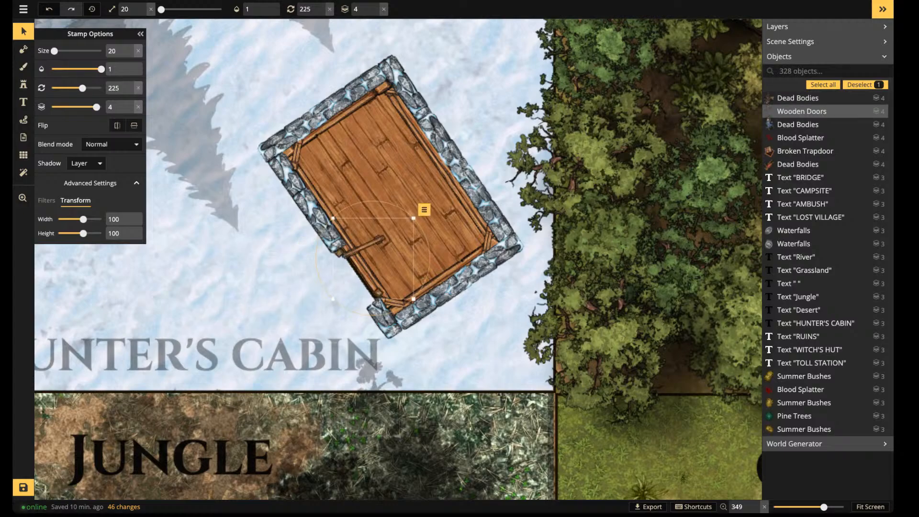
{"action": "left_click_drag", "start_coordinate": [430, 258], "coordinate": [429, 264]}
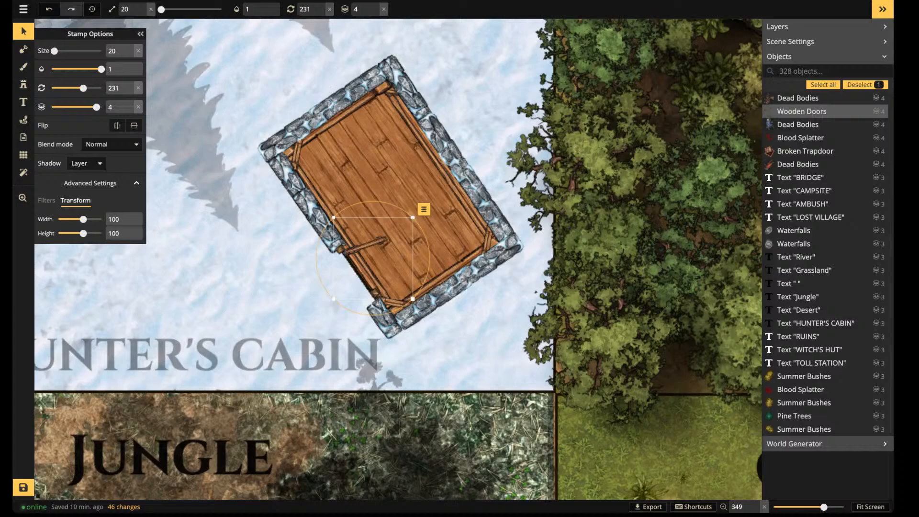
{"action": "left_click_drag", "start_coordinate": [373, 259], "coordinate": [253, 272]}
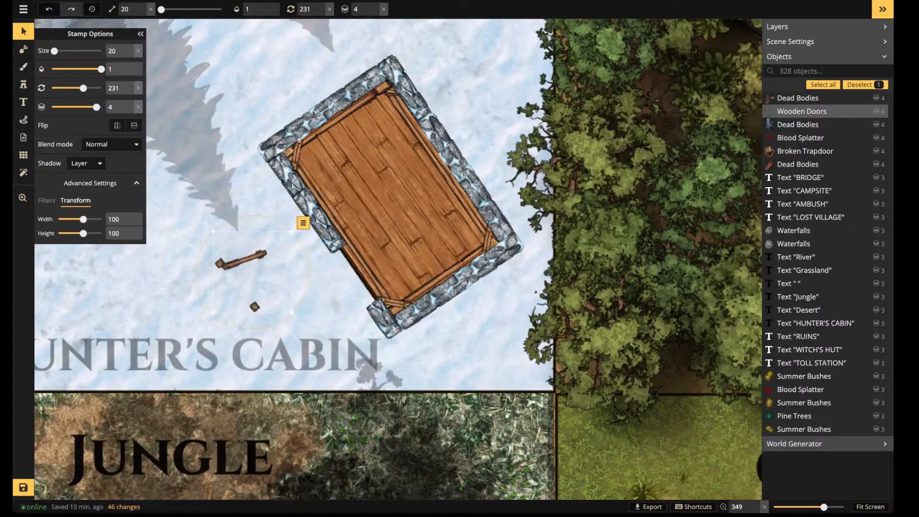
{"action": "key", "text": "Delete"}
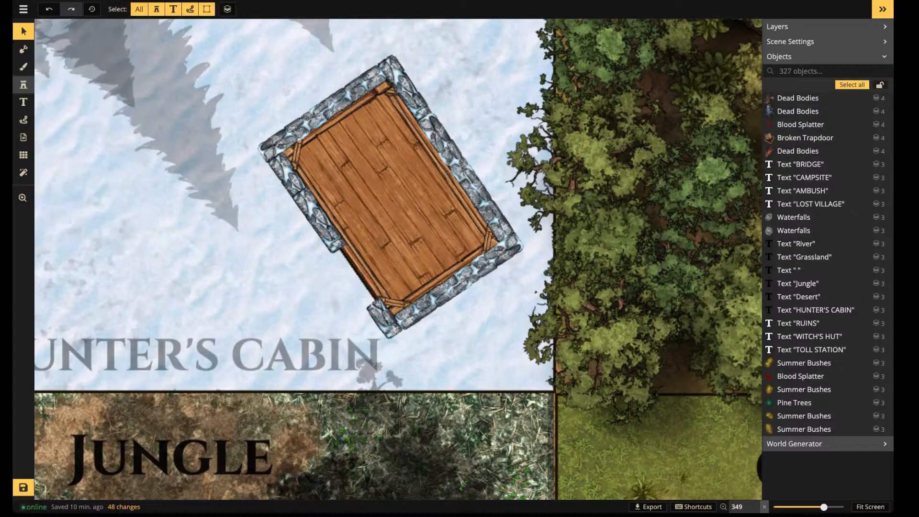
Place the fourth Wooden Doors variant at size 20 in the southwest wall's gap, rotated to 235, with its shadow set to Object
{"action": "left_click", "coordinate": [23, 85]}
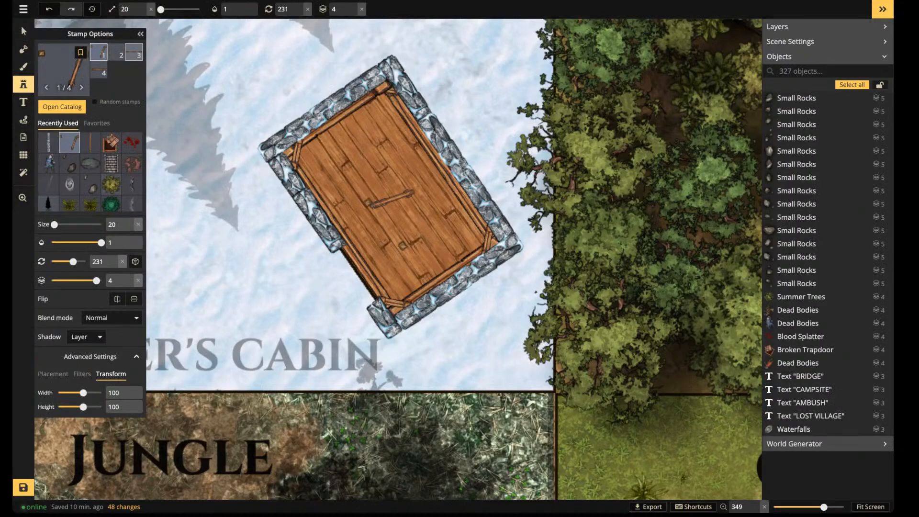
{"action": "left_click", "coordinate": [99, 71]}
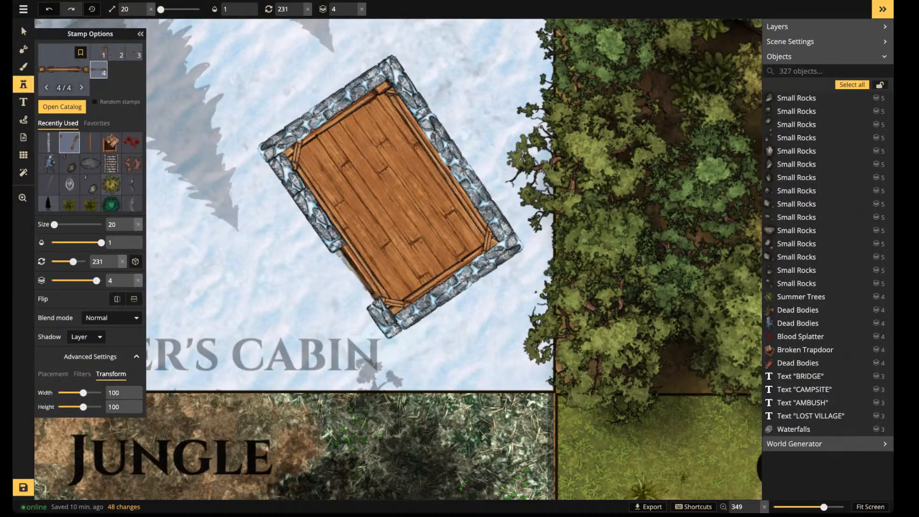
{"action": "left_click", "coordinate": [357, 274]}
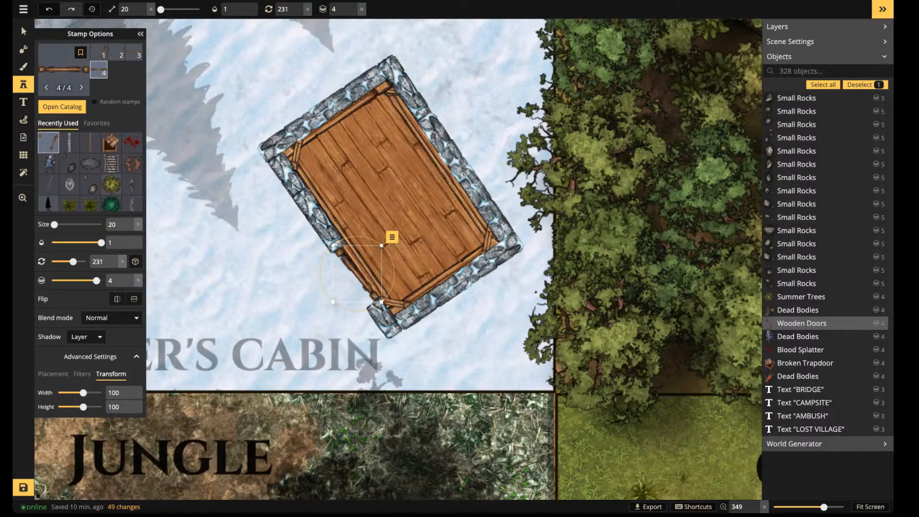
{"action": "left_click_drag", "start_coordinate": [384, 247], "coordinate": [398, 234]}
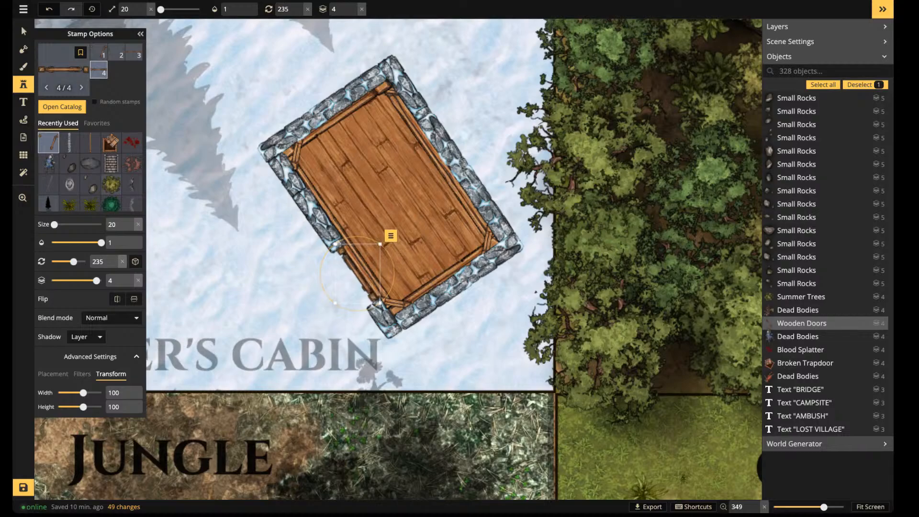
{"action": "left_click", "coordinate": [298, 201]}
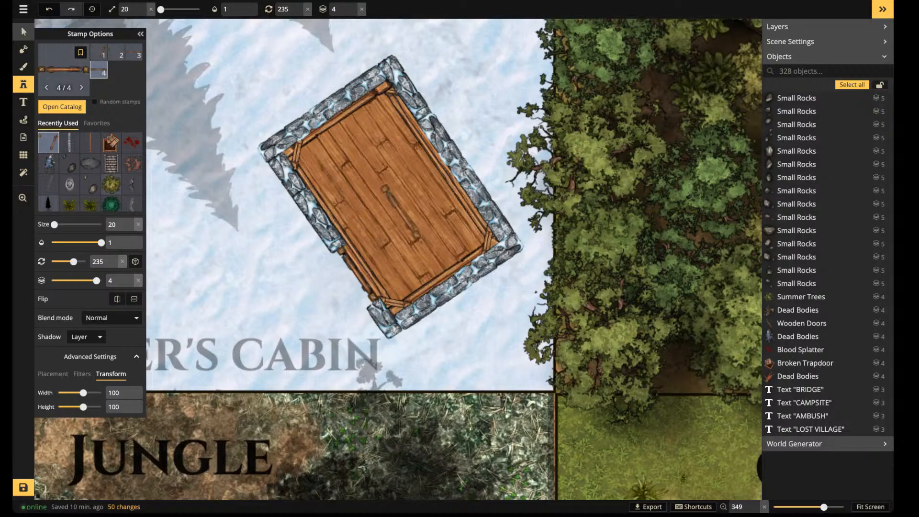
{"action": "left_click", "coordinate": [24, 32]}
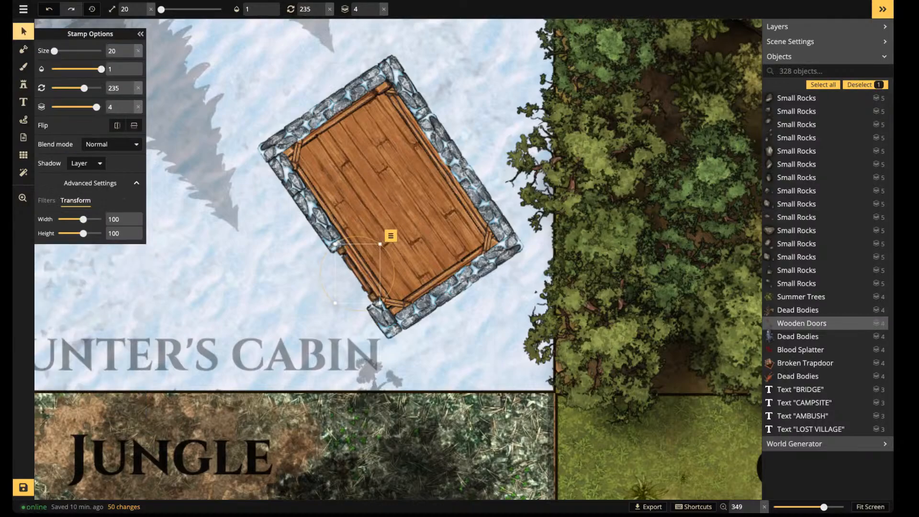
{"action": "left_click", "coordinate": [84, 174]}
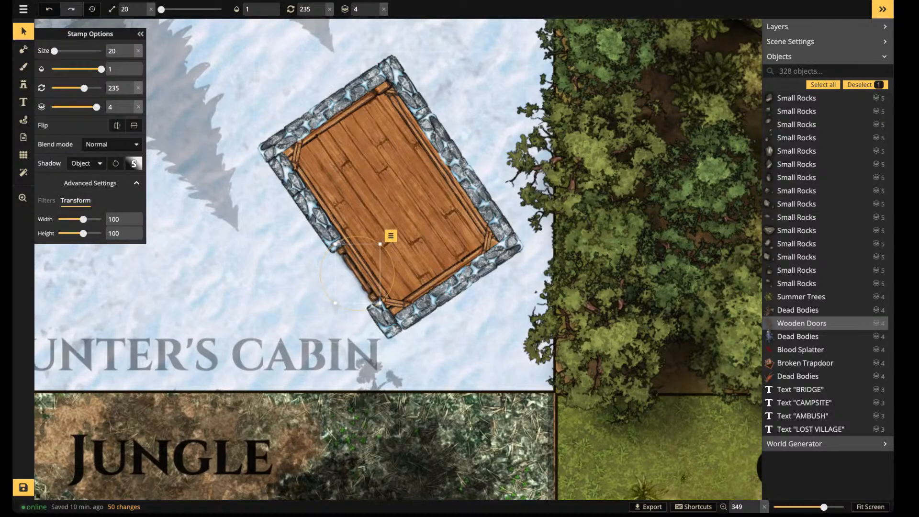
Find the Stove stamp in the catalog and place it at size 40 and rotation 330 against the cabin's northwest wall
{"action": "left_click", "coordinate": [23, 84]}
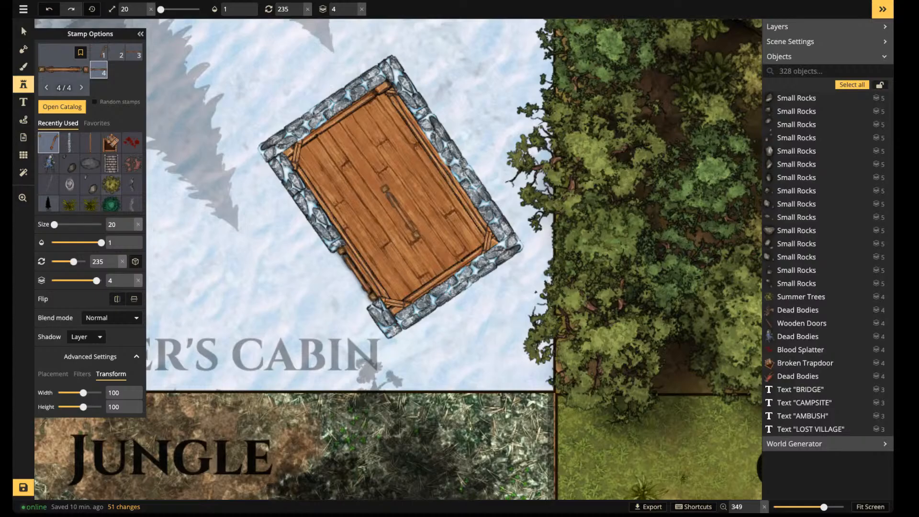
{"action": "left_click", "coordinate": [63, 107]}
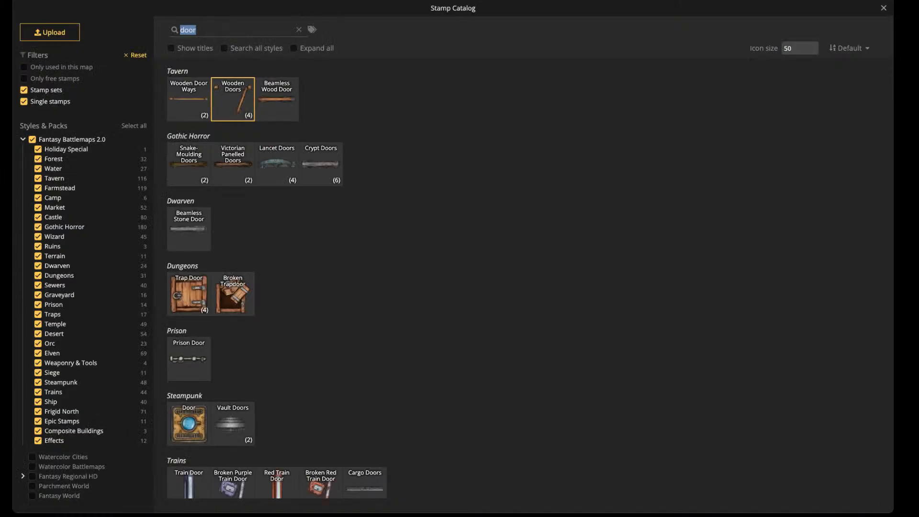
{"action": "type", "text": "s"}
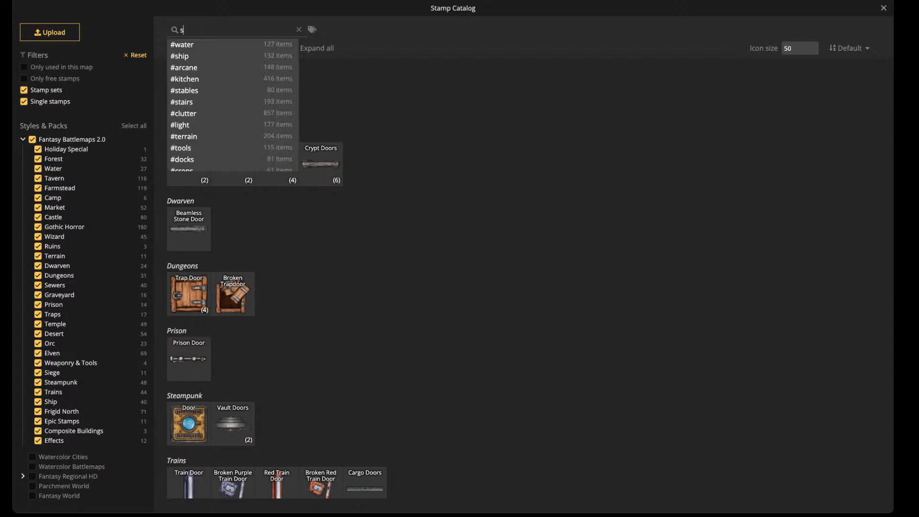
{"action": "type", "text": "tove"}
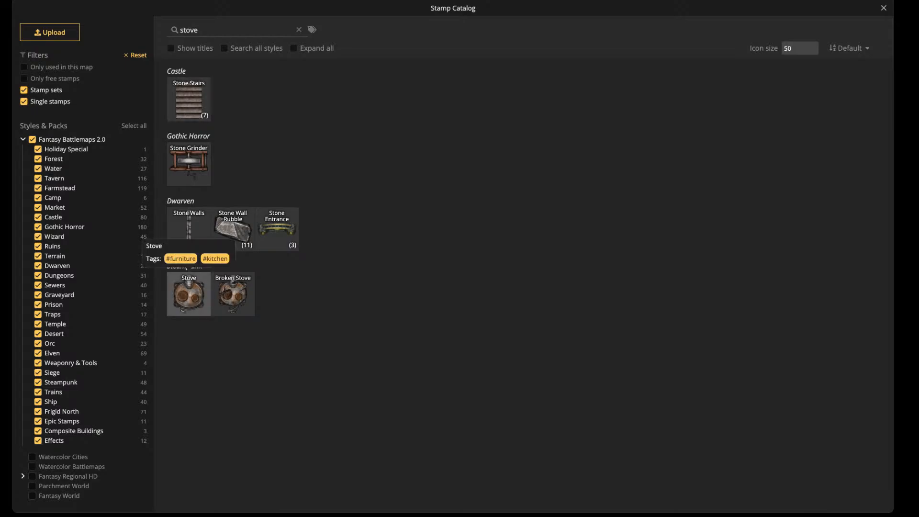
{"action": "left_click", "coordinate": [188, 294]}
{"action": "scroll", "coordinate": [359, 158], "scroll_direction": "up", "scroll_amount": 2}
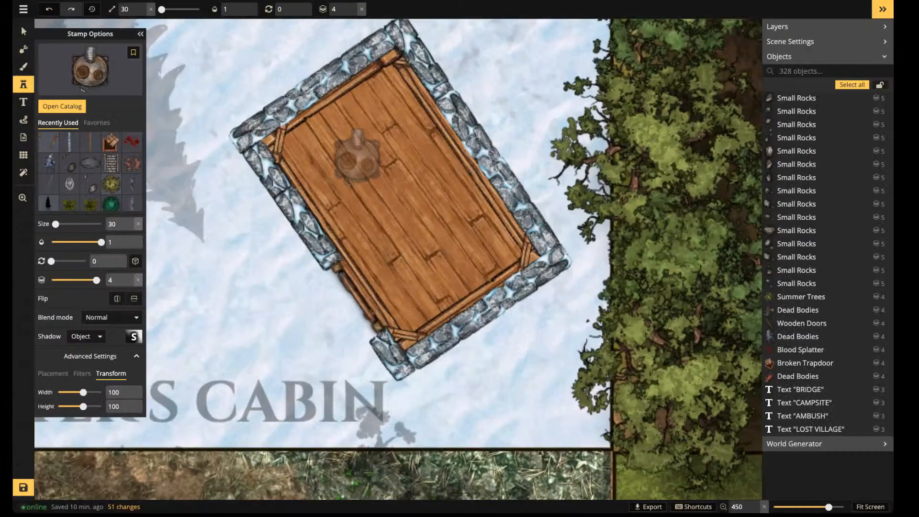
{"action": "scroll", "coordinate": [358, 157], "scroll_direction": "up", "scroll_amount": 1}
{"action": "scroll", "coordinate": [364, 149], "scroll_direction": "down", "scroll_amount": 2}
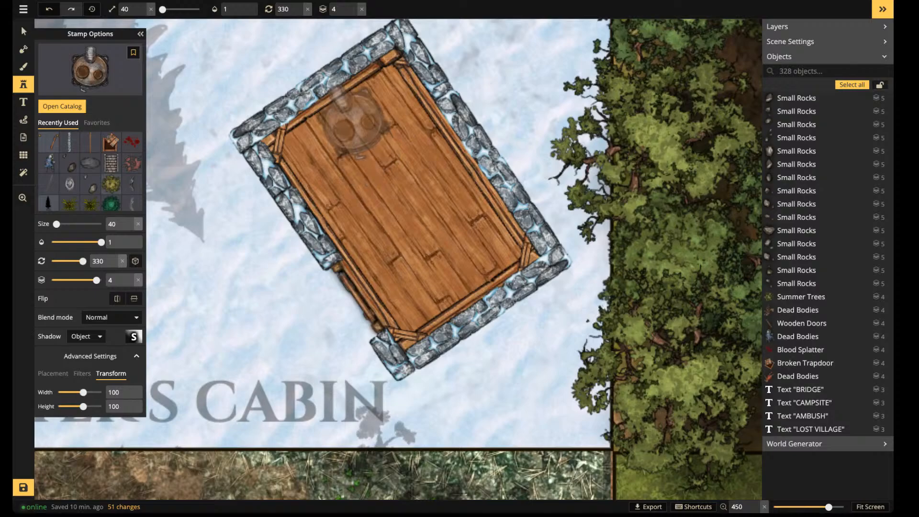
{"action": "left_click", "coordinate": [352, 122]}
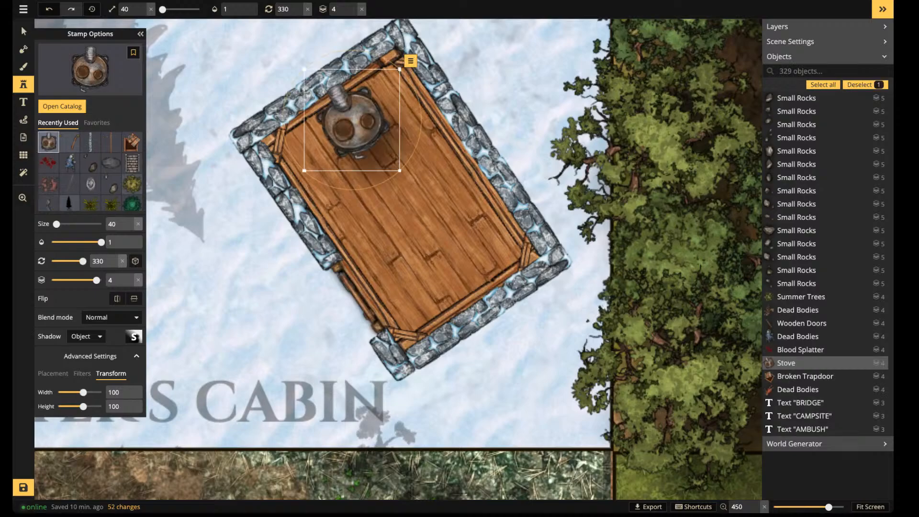
Lower the stove to layer -1 and nudge it into position beside the northwest wall
{"action": "left_click", "coordinate": [352, 12]}
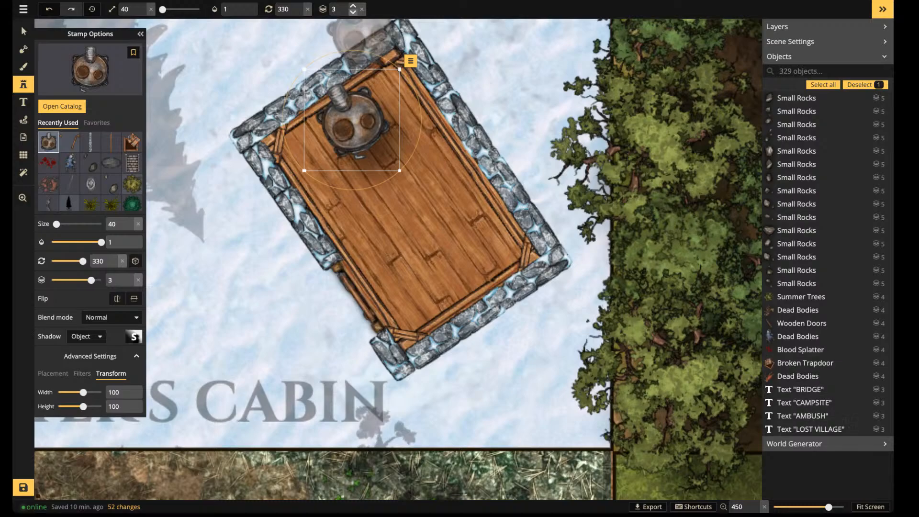
{"action": "triple_click", "coordinate": [352, 12]}
{"action": "left_click", "coordinate": [353, 13]}
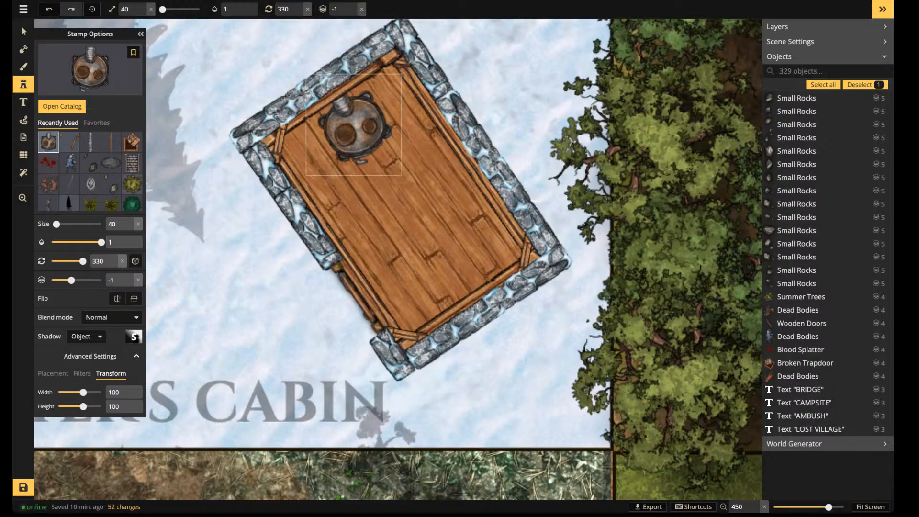
{"action": "left_click_drag", "start_coordinate": [354, 126], "coordinate": [355, 124]}
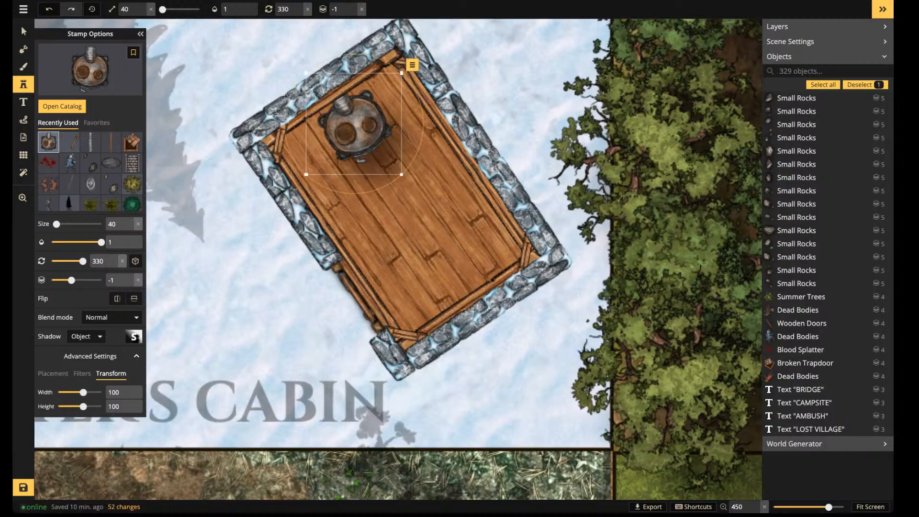
Customize the stove's object shadow with blur 2.1, X offset 1 and Y offset 0, and deselect the stove
{"action": "left_click", "coordinate": [133, 336]}
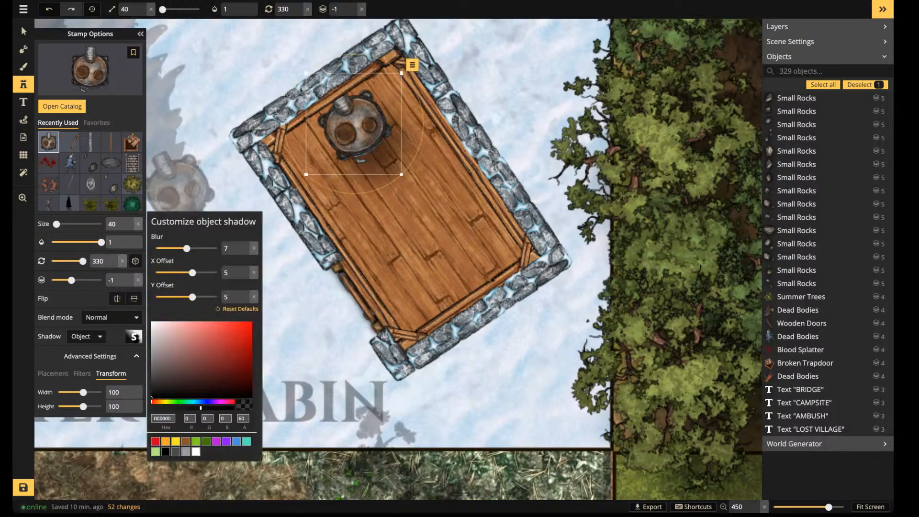
{"action": "left_click", "coordinate": [235, 272]}
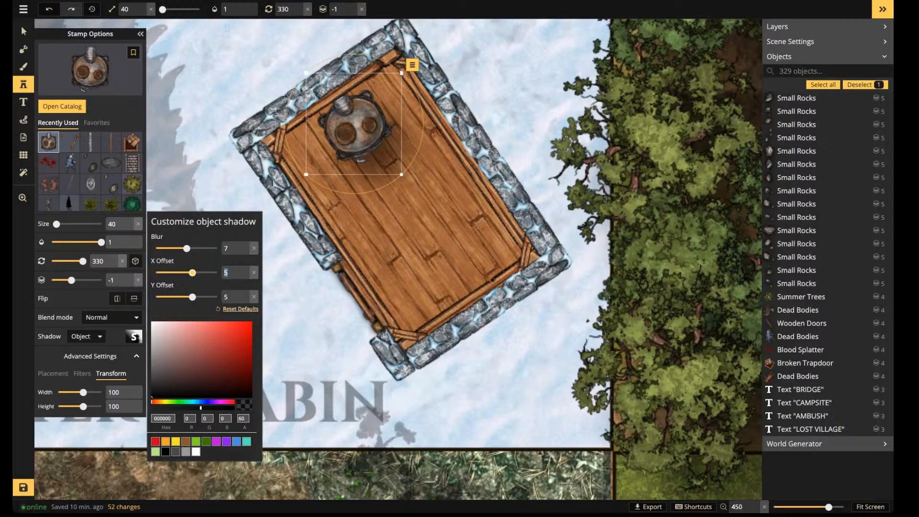
{"action": "type", "text": "1"}
{"action": "key", "text": "Tab"}
{"action": "type", "text": "1"}
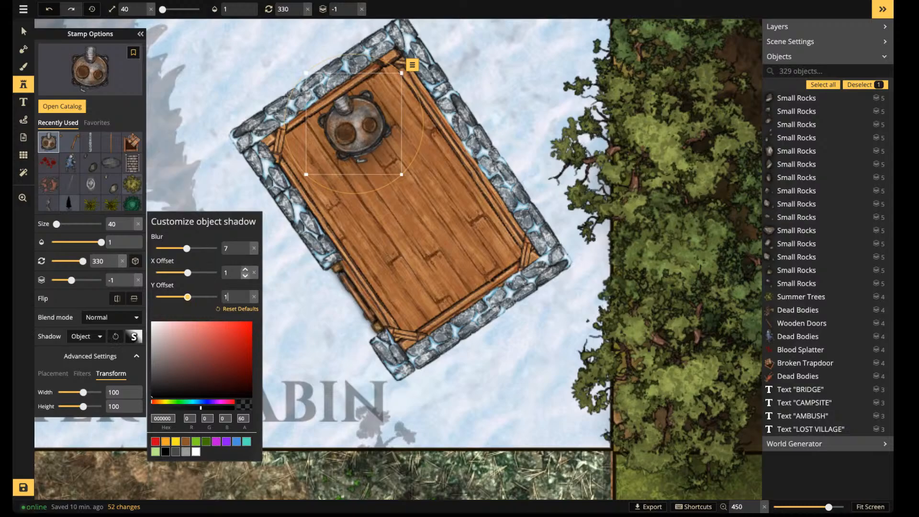
{"action": "key", "text": "shift+Tab"}
{"action": "type", "text": "0"}
{"action": "key", "text": "Tab"}
{"action": "type", "text": "0"}
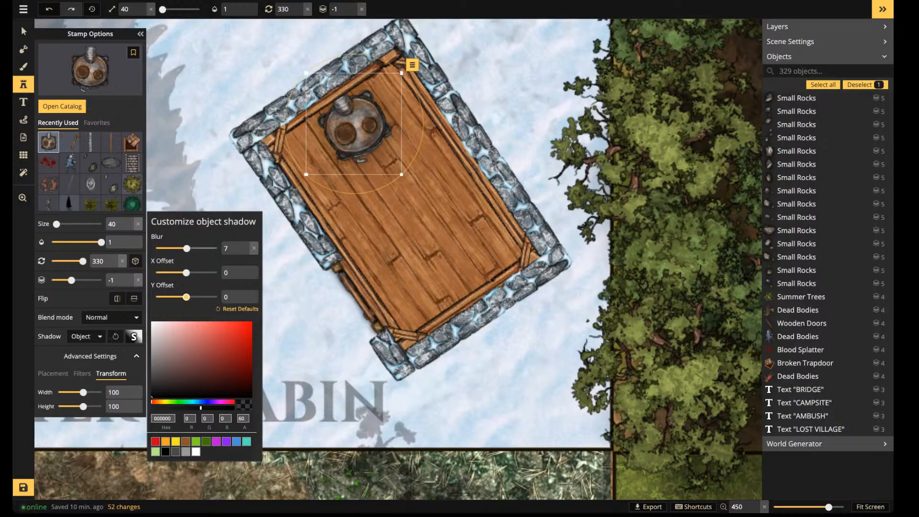
{"action": "left_click_drag", "start_coordinate": [186, 249], "coordinate": [172, 248]}
{"action": "left_click_drag", "start_coordinate": [186, 273], "coordinate": [188, 273]}
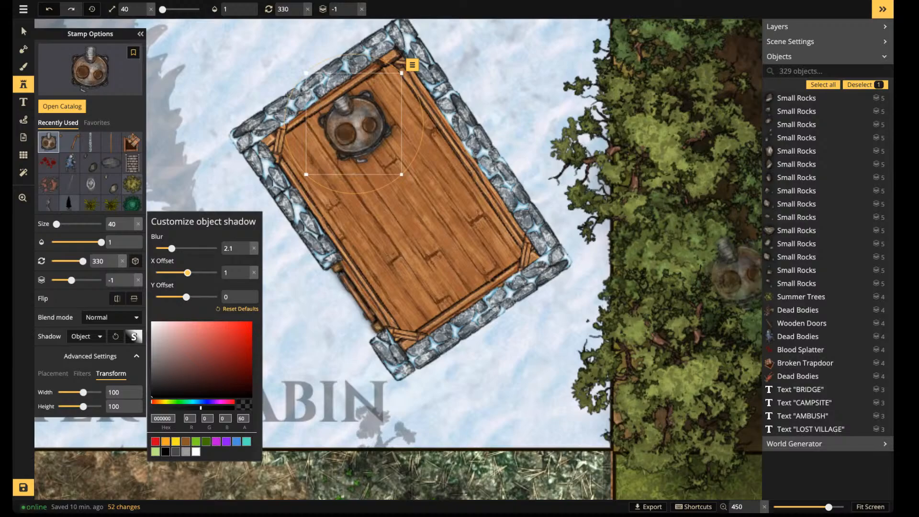
{"action": "left_click", "coordinate": [731, 273]}
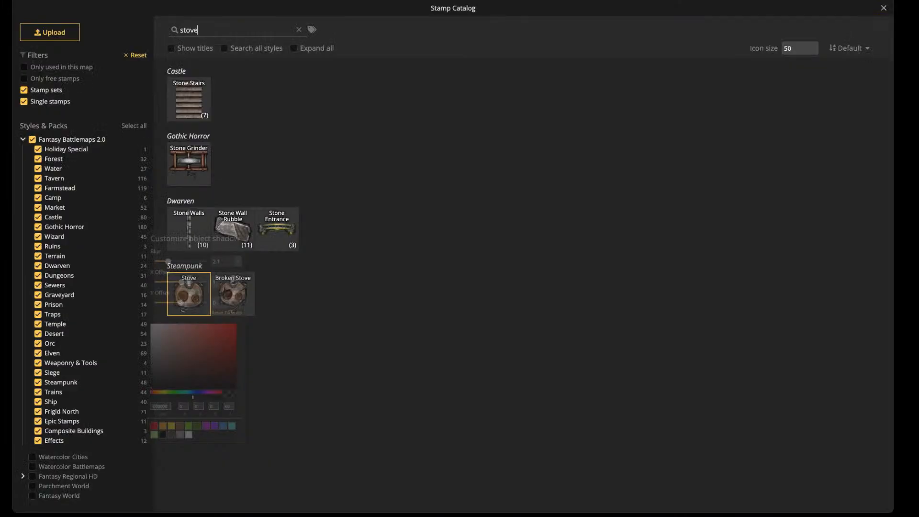
Place the fourth dwarven Pipes variant at size 10 on layer 5, with saturation 0, over the end of the stove's flue
{"action": "key", "text": "ctrl+a"}
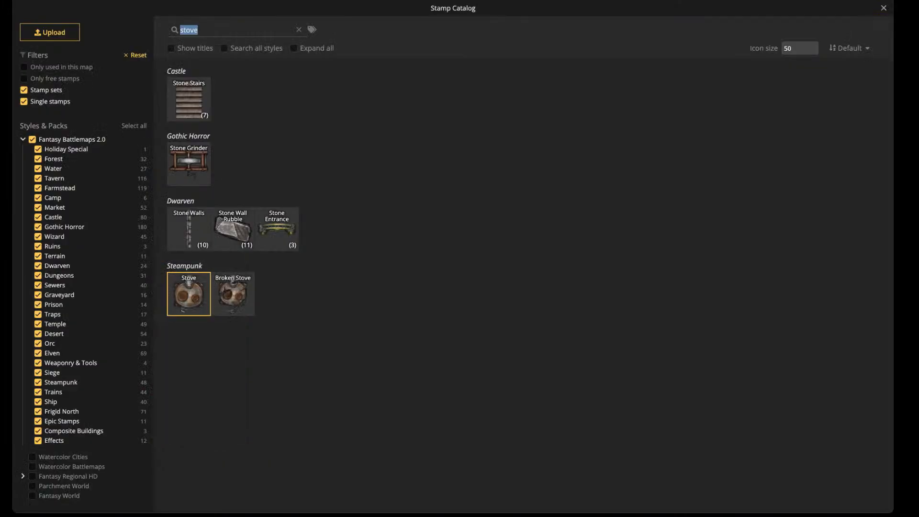
{"action": "type", "text": "p"}
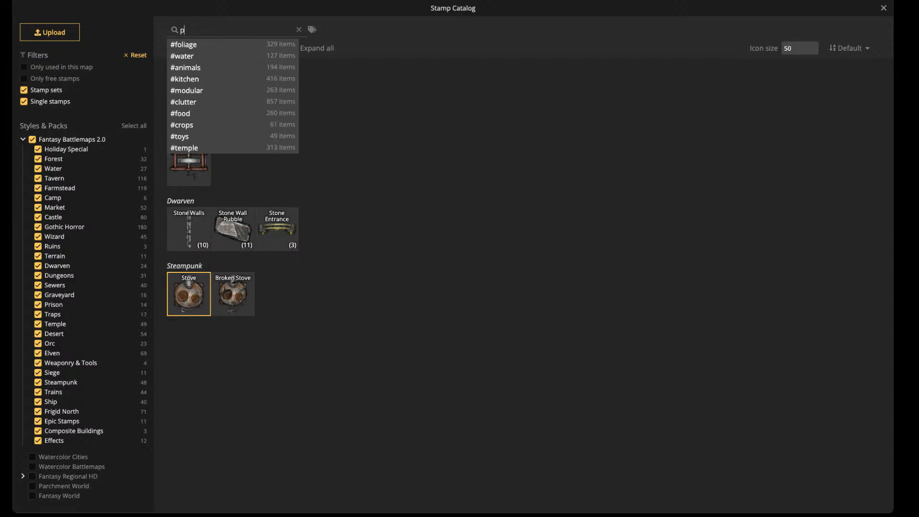
{"action": "type", "text": "ipe"}
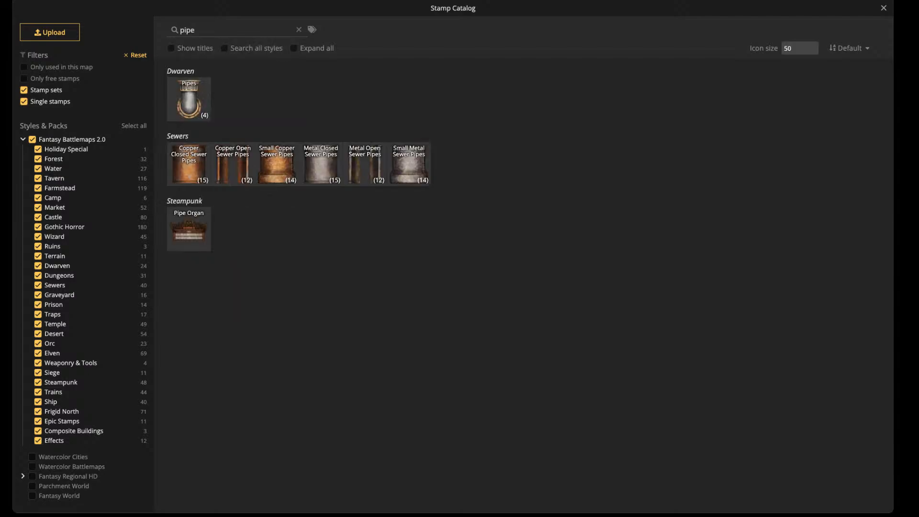
{"action": "left_click", "coordinate": [189, 99]}
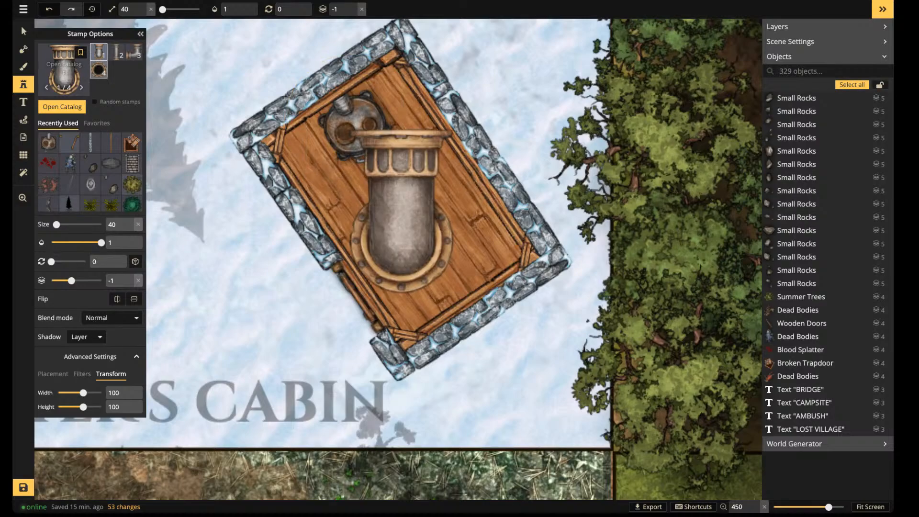
{"action": "key", "text": "4"}
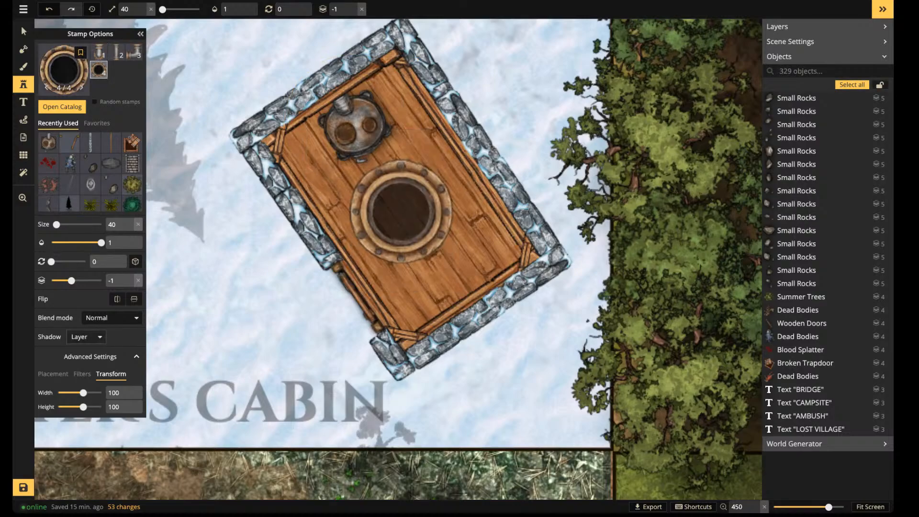
{"action": "left_click", "coordinate": [82, 374]}
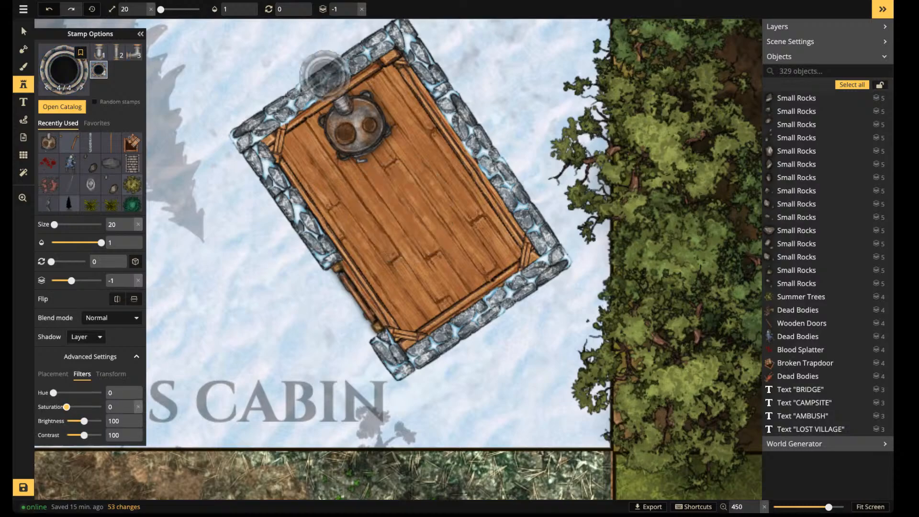
{"action": "double_click", "coordinate": [353, 6]}
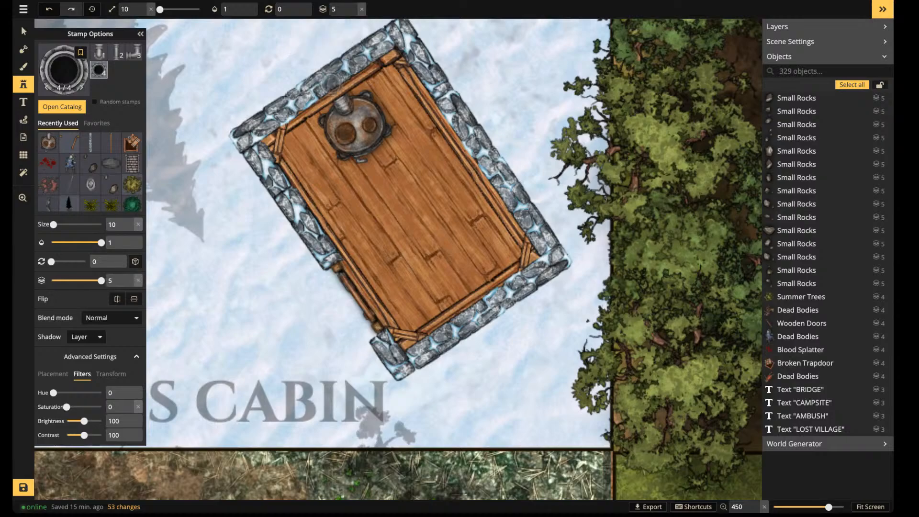
{"action": "left_click", "coordinate": [331, 84]}
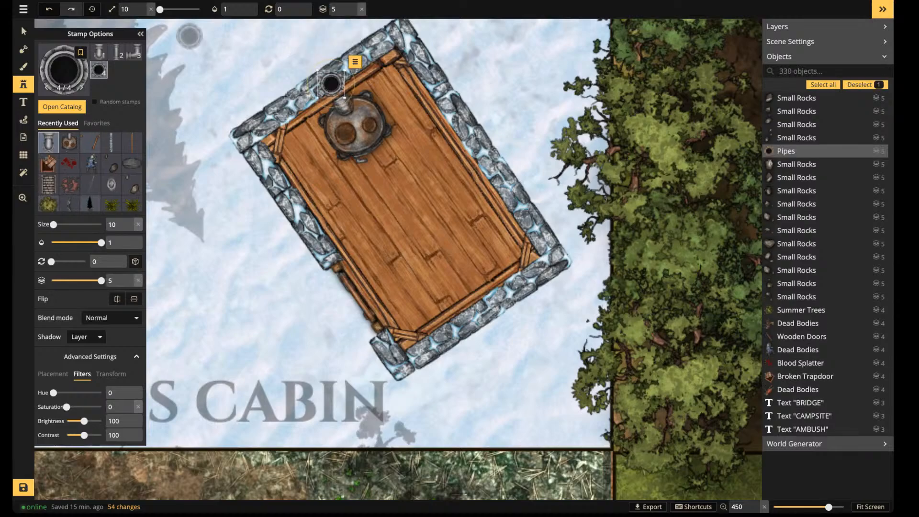
Enlarge the round pipe opening to size 14 at the end of the stove's flue and deselect it
{"action": "left_click", "coordinate": [24, 31]}
{"action": "mouse_move", "coordinate": [344, 71]}
{"action": "left_mouse_down"}
{"action": "mouse_move", "coordinate": [356, 60]}
{"action": "mouse_move", "coordinate": [331, 83]}
{"action": "left_mouse_up"}
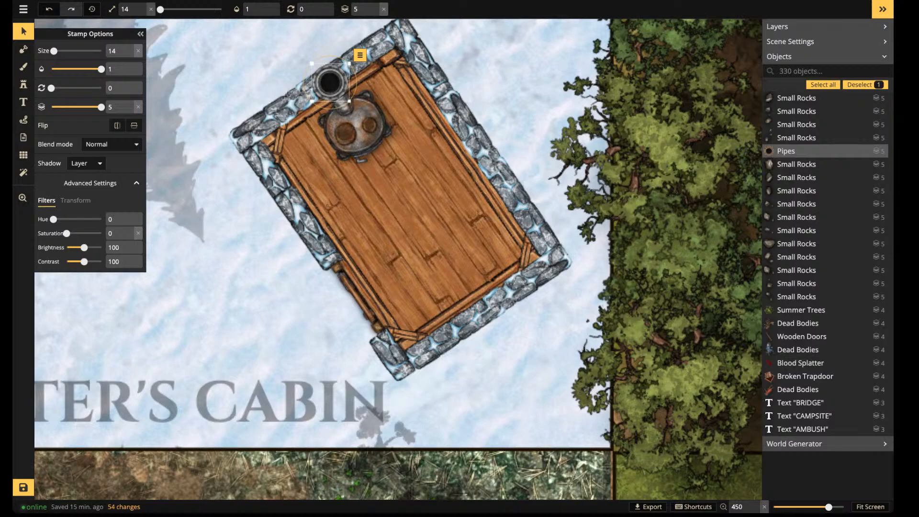
{"action": "key", "text": "Escape"}
Search the stamp catalog for "bed" and choose the Farmstead Bedrolls stamp
{"action": "left_click_drag", "start_coordinate": [398, 258], "coordinate": [362, 258]}
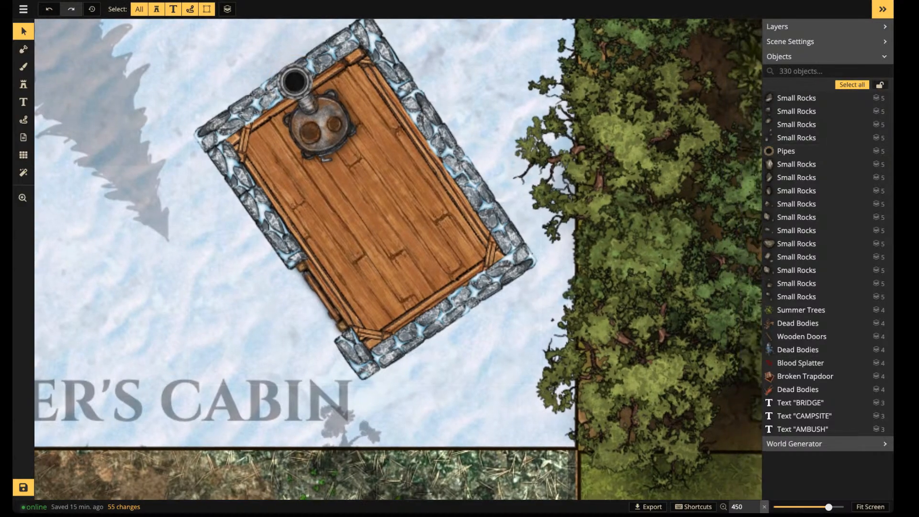
{"action": "left_click", "coordinate": [23, 84]}
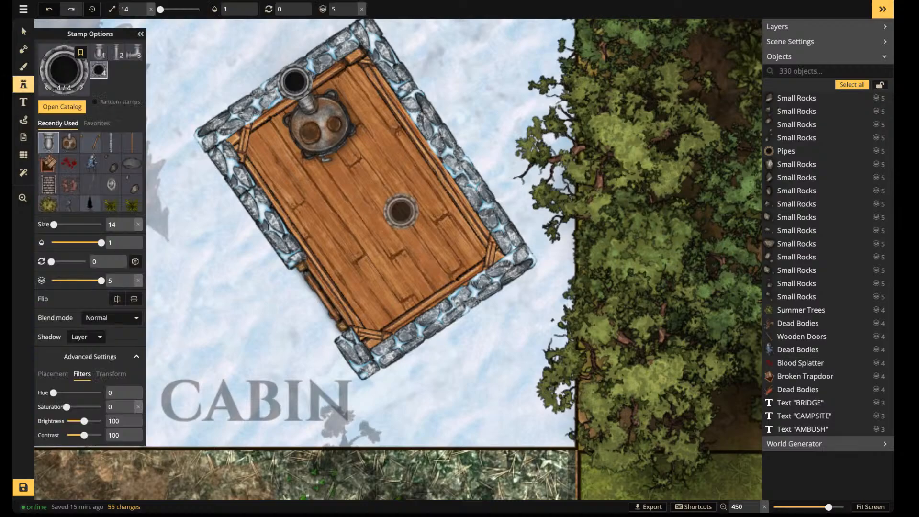
{"action": "key", "text": "f"}
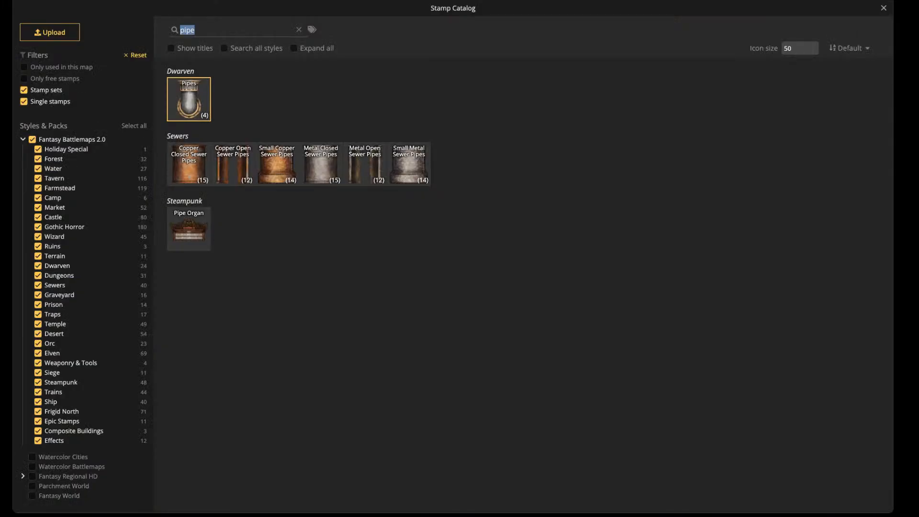
{"action": "type", "text": "bed"}
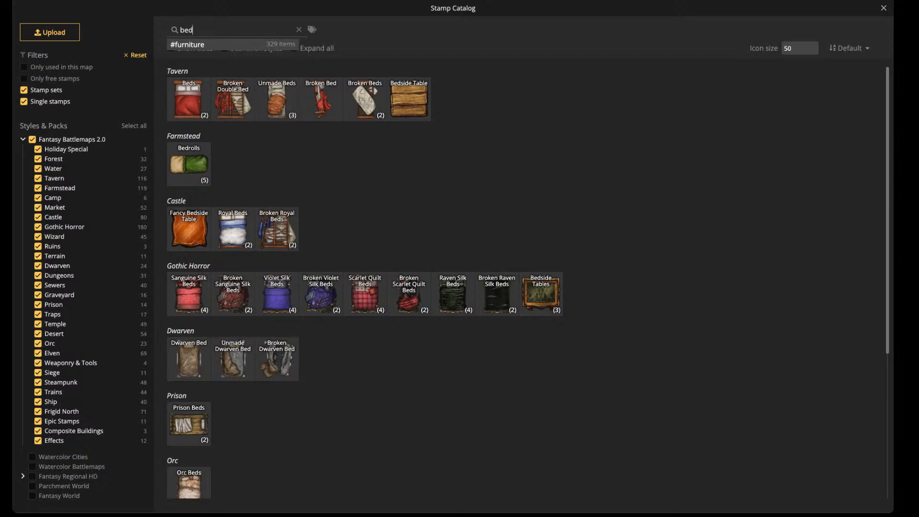
{"action": "key", "text": "Escape"}
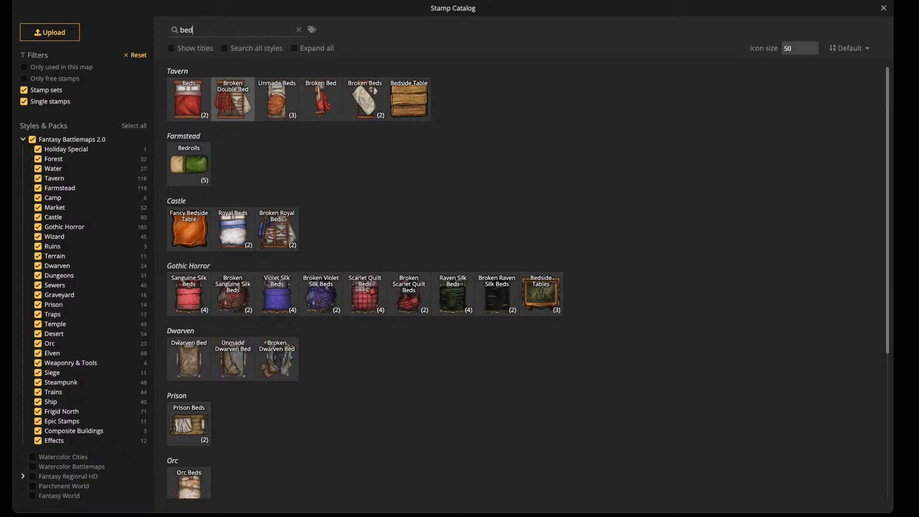
{"action": "left_click", "coordinate": [189, 164]}
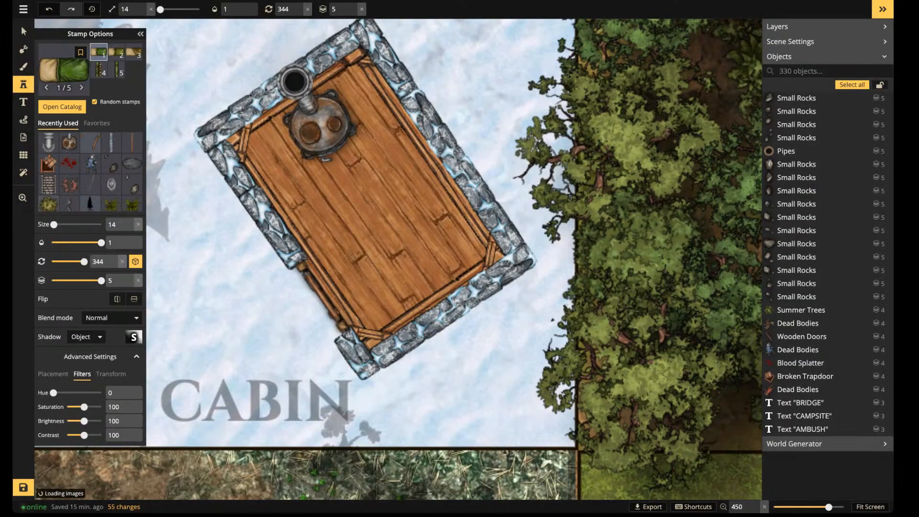
Place the tan-and-green bedroll at size 24 and rotation 59 on layer 5, along the cabin's east wall
{"action": "scroll", "coordinate": [352, 192], "scroll_direction": "up", "scroll_amount": 1}
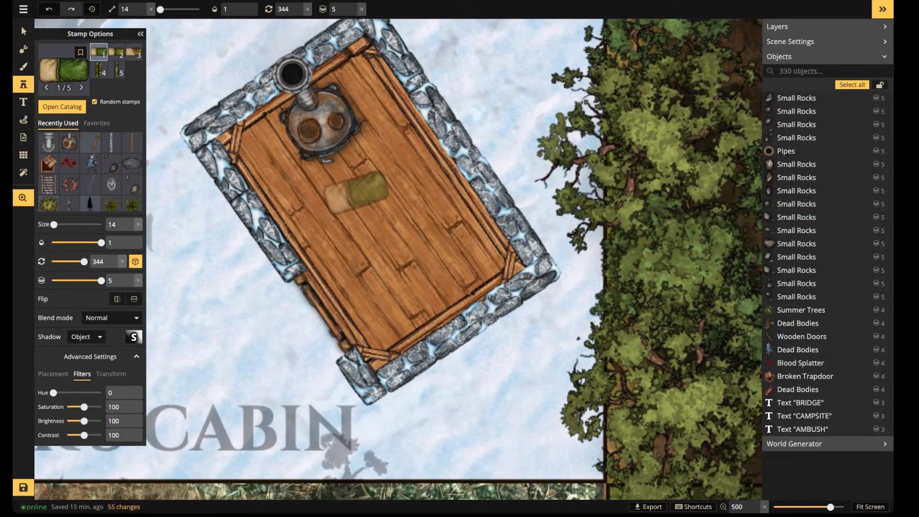
{"action": "left_click_drag", "start_coordinate": [357, 193], "coordinate": [367, 193]}
{"action": "scroll", "coordinate": [335, 165], "scroll_direction": "up", "scroll_amount": 5}
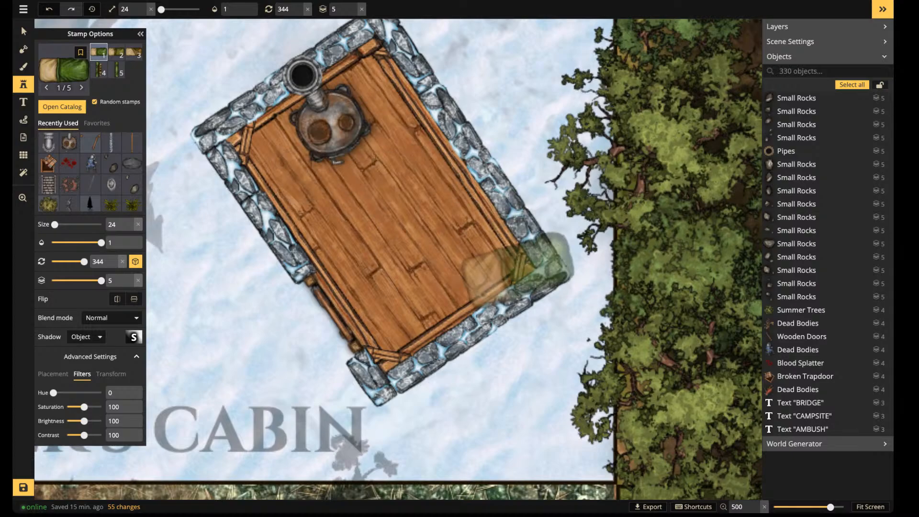
{"action": "scroll", "coordinate": [445, 225], "scroll_direction": "up", "scroll_amount": 10}
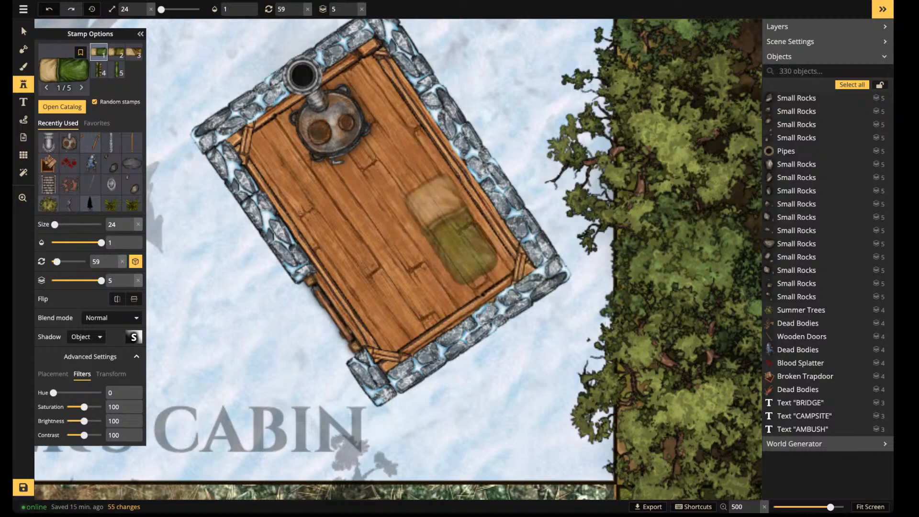
{"action": "left_click", "coordinate": [452, 227]}
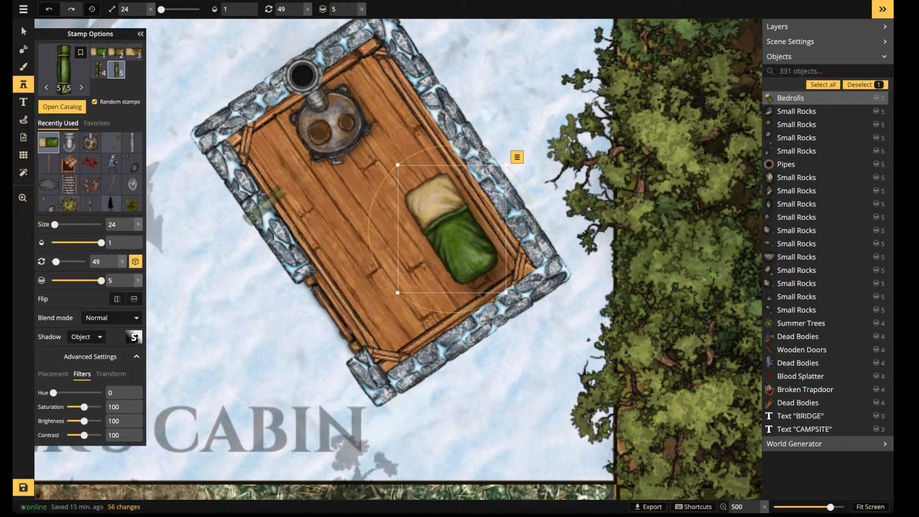
Customize the bedroll's object shadow with blur 1.5, X offset 0 and Y offset 0
{"action": "left_click", "coordinate": [133, 337]}
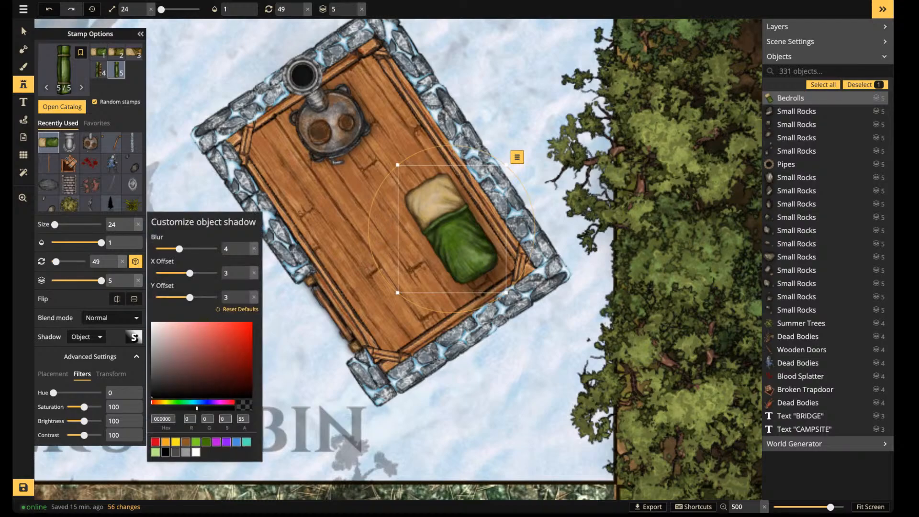
{"action": "left_click_drag", "start_coordinate": [190, 273], "coordinate": [187, 274]}
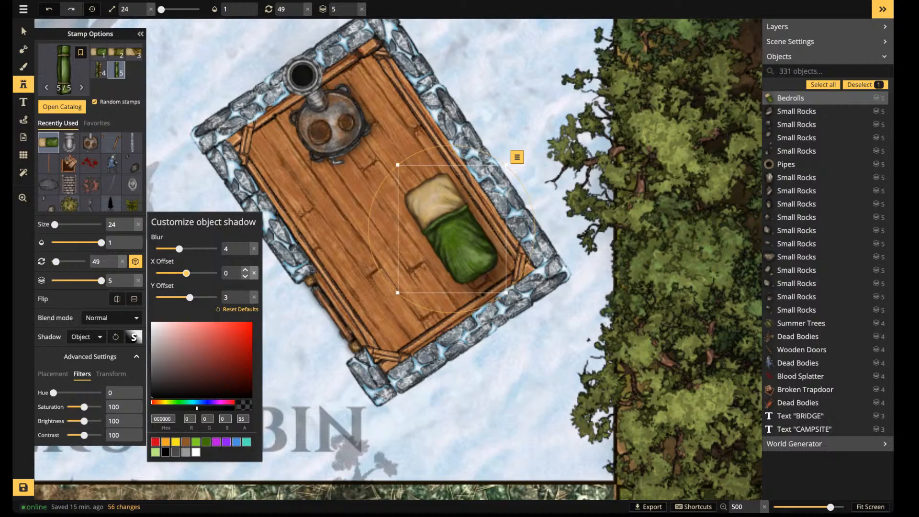
{"action": "left_click", "coordinate": [254, 297]}
{"action": "double_click", "coordinate": [227, 249]}
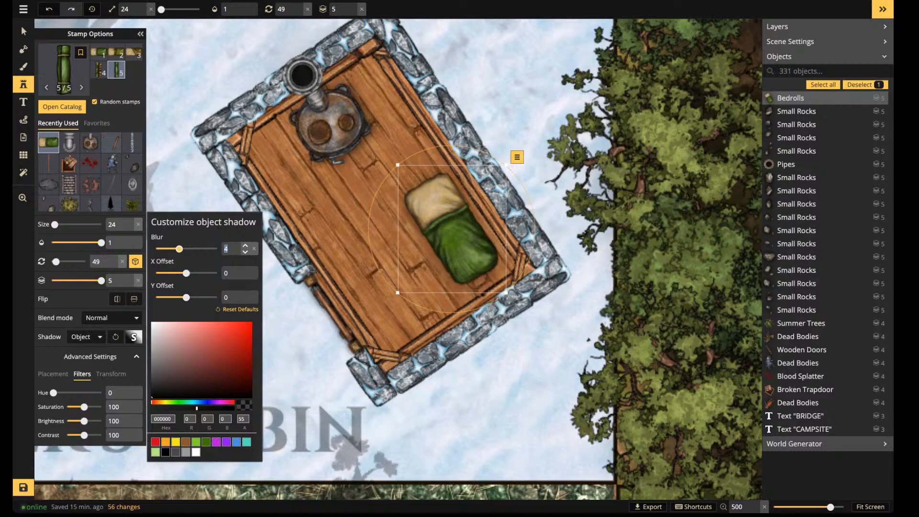
{"action": "type", "text": "1.5"}
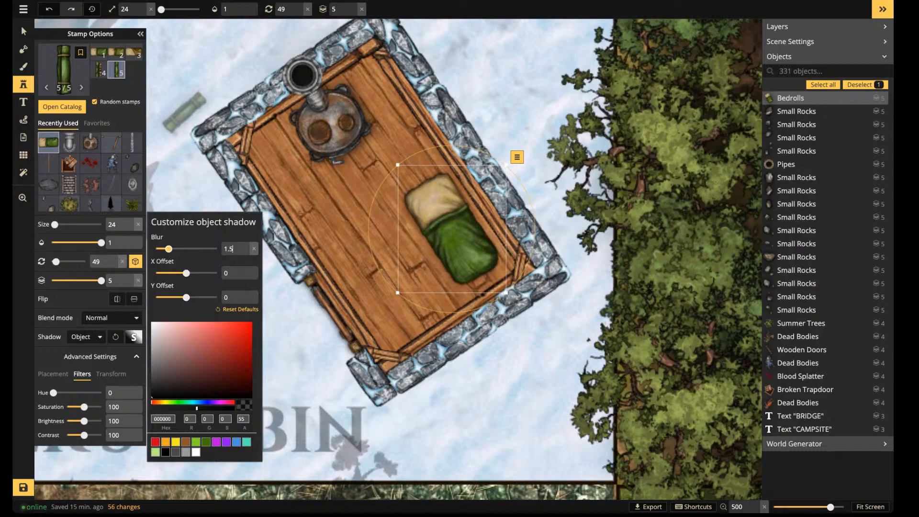
Set the placed bedroll's object shadow X offset to 1.5
{"action": "left_click", "coordinate": [24, 32]}
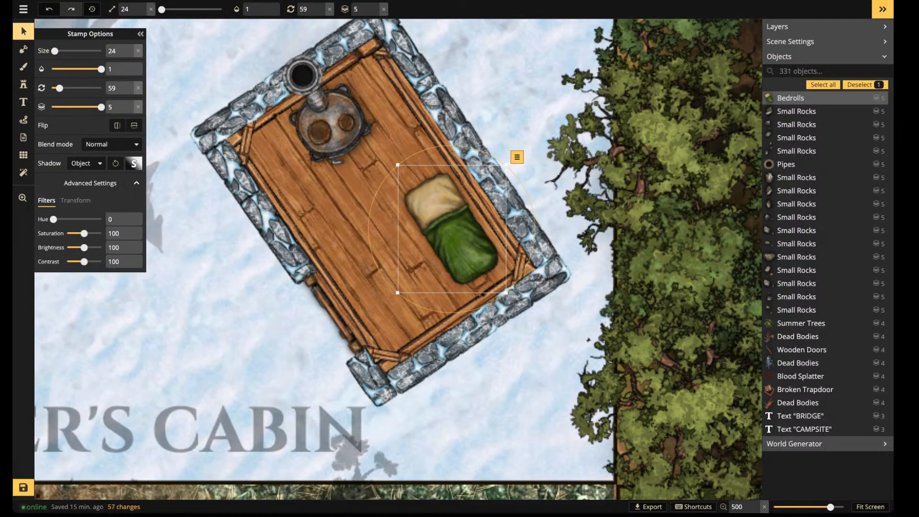
{"action": "left_click", "coordinate": [76, 201]}
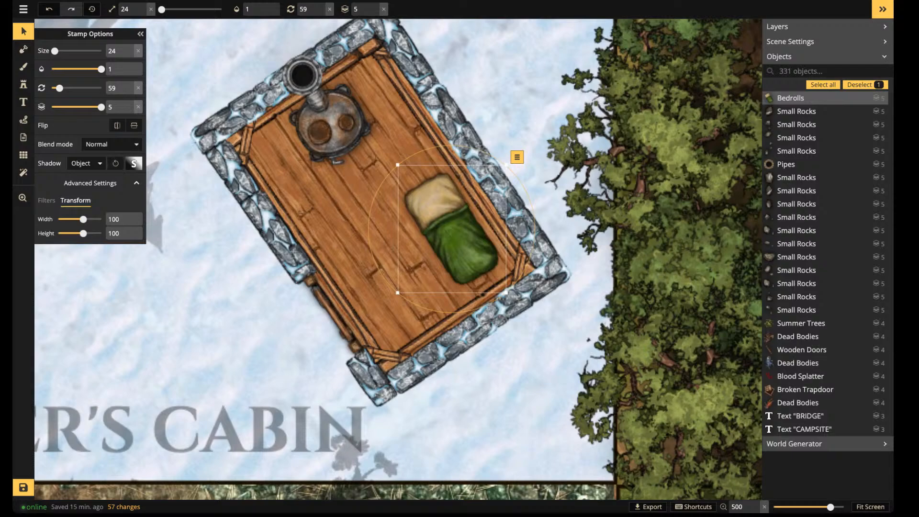
{"action": "left_click", "coordinate": [134, 163]}
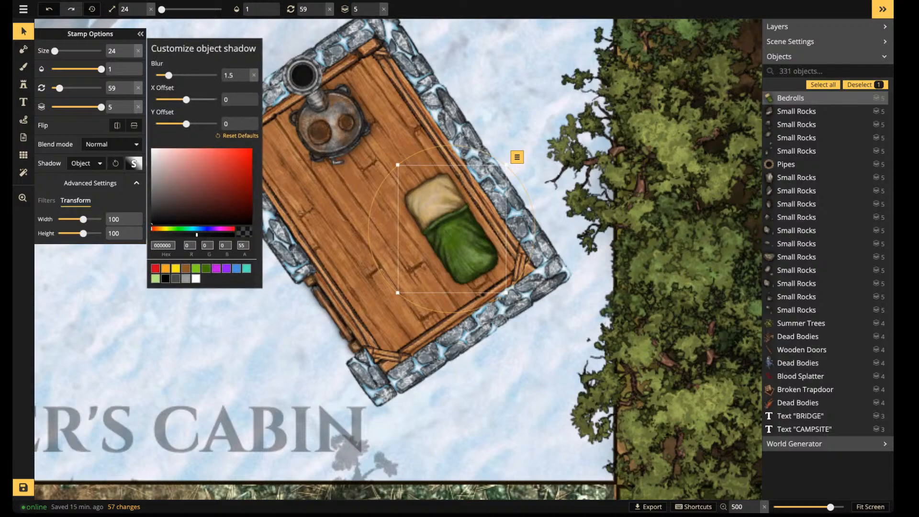
{"action": "left_click_drag", "start_coordinate": [186, 100], "coordinate": [187, 99]}
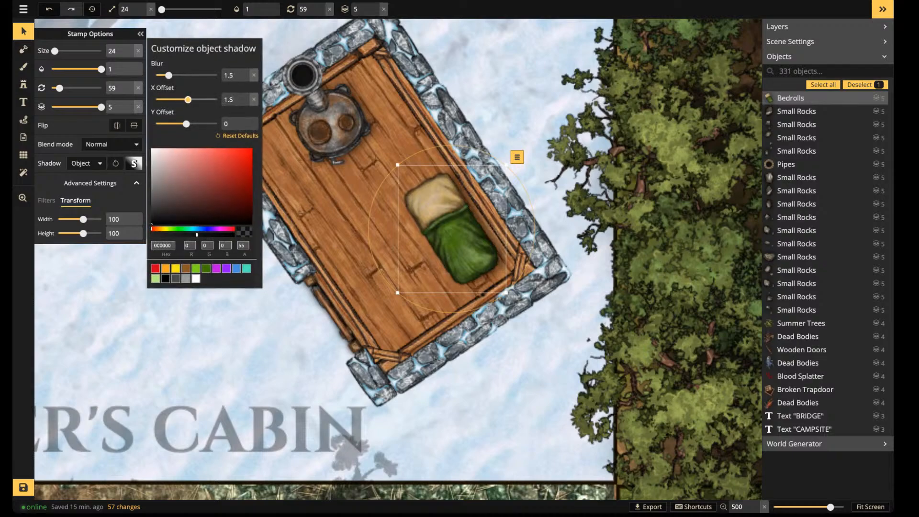
{"action": "left_click", "coordinate": [207, 234]}
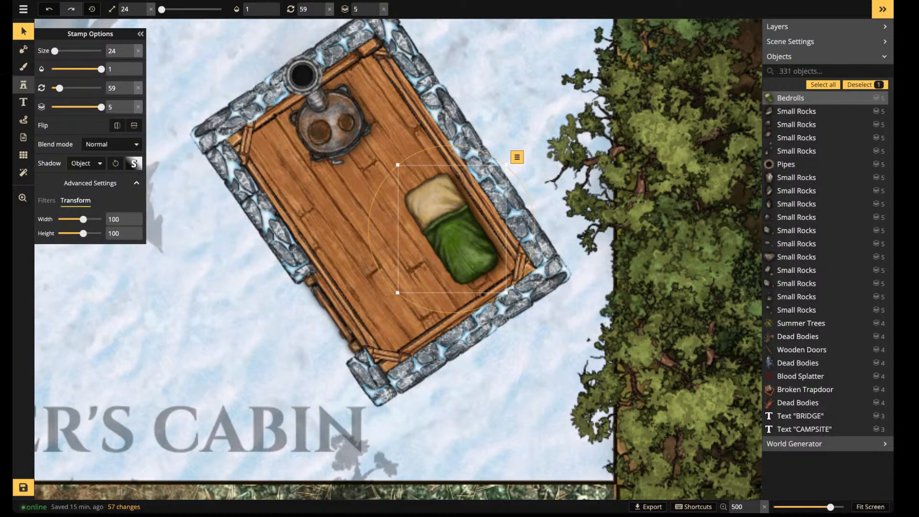
Search the stamp catalog for "bear" and choose the Tavern Bear Trophy Head stamp
{"action": "left_click", "coordinate": [23, 85]}
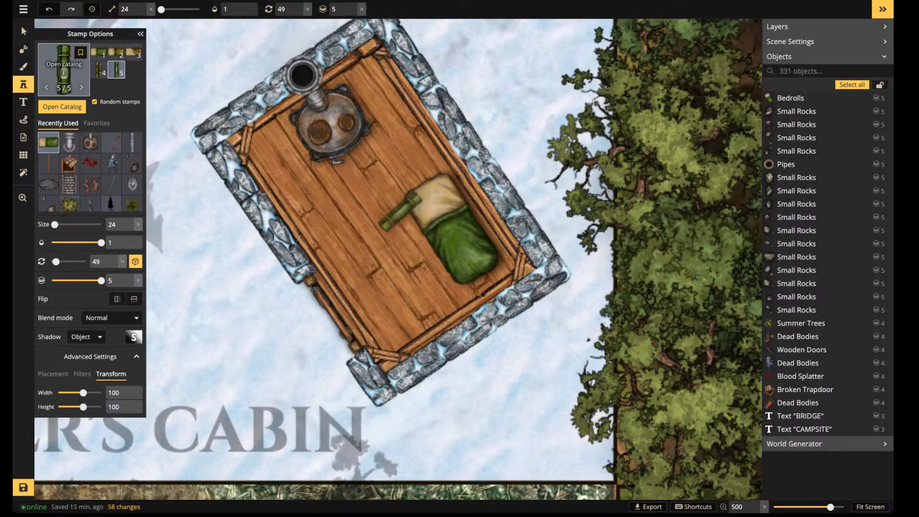
{"action": "left_click", "coordinate": [63, 64]}
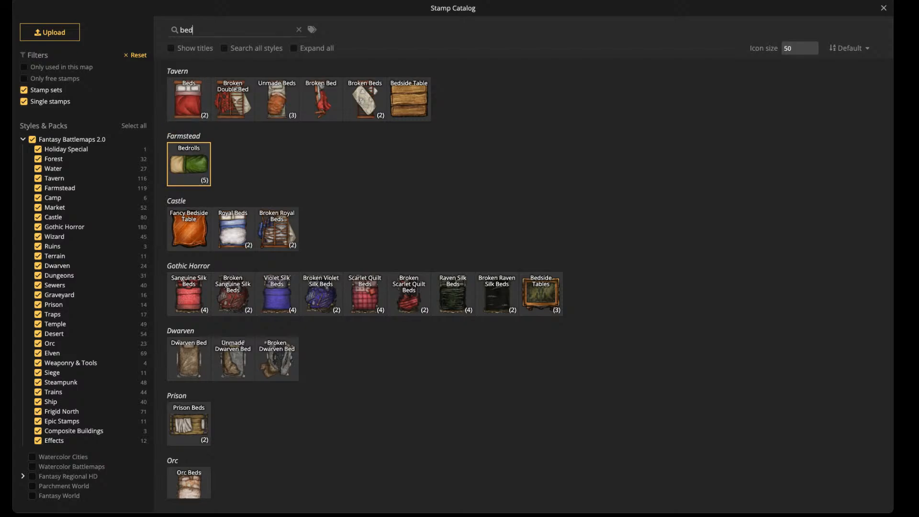
{"action": "double_click", "coordinate": [187, 30]}
{"action": "key", "text": "BackSpace"}
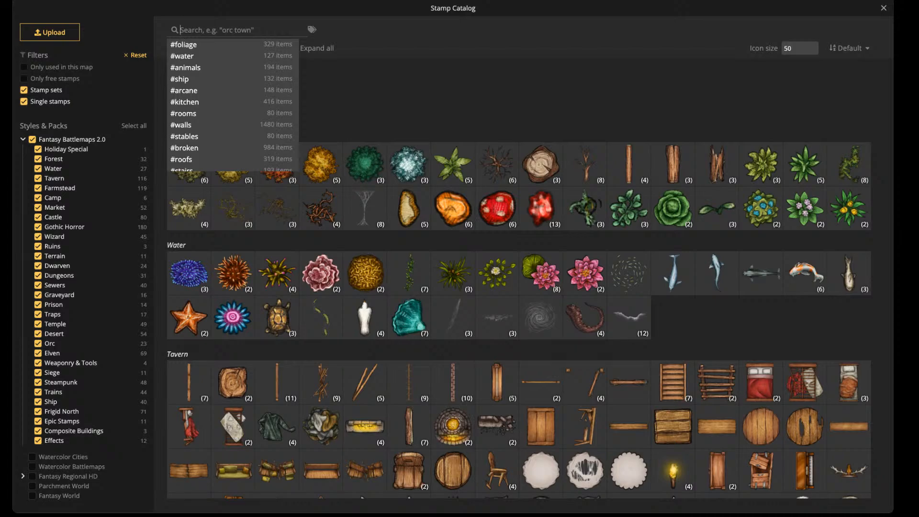
{"action": "left_click", "coordinate": [312, 30]}
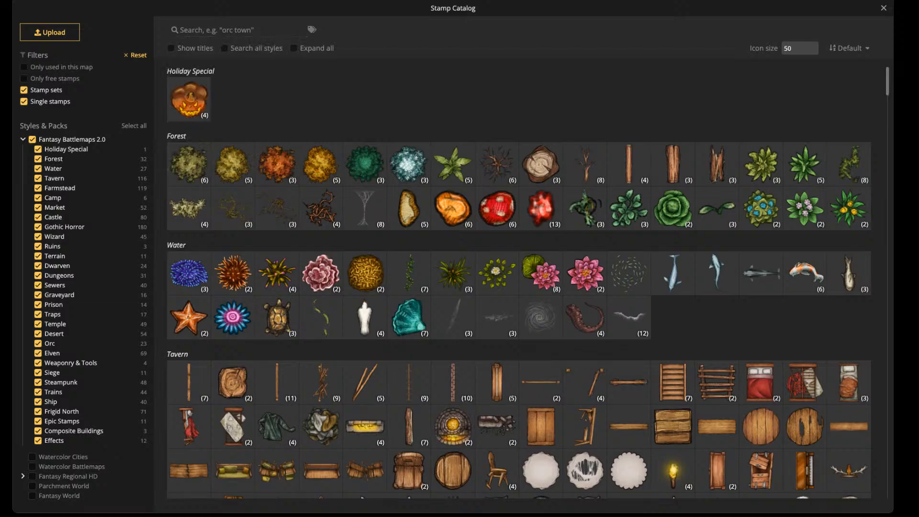
{"action": "scroll", "coordinate": [320, 165], "scroll_direction": "down", "scroll_amount": 4}
{"action": "scroll", "coordinate": [321, 164], "scroll_direction": "up", "scroll_amount": 4}
{"action": "left_click", "coordinate": [230, 30]}
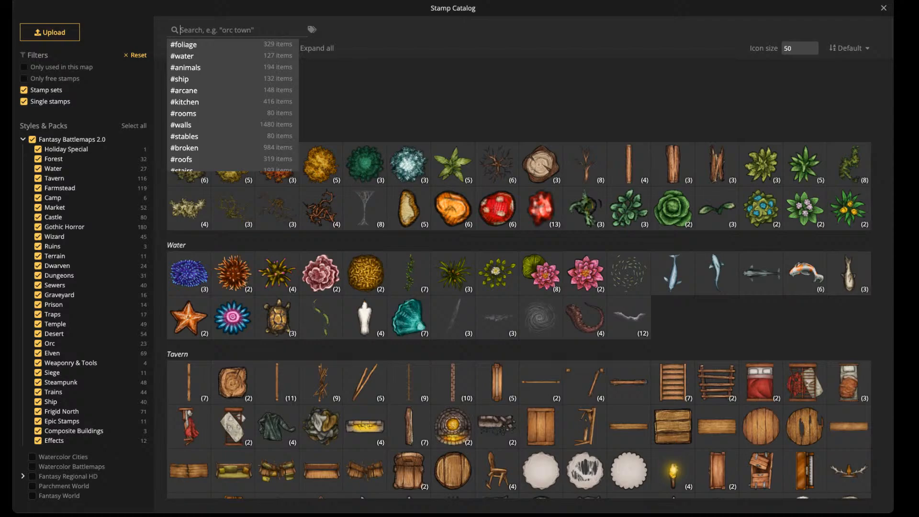
{"action": "type", "text": "bear"}
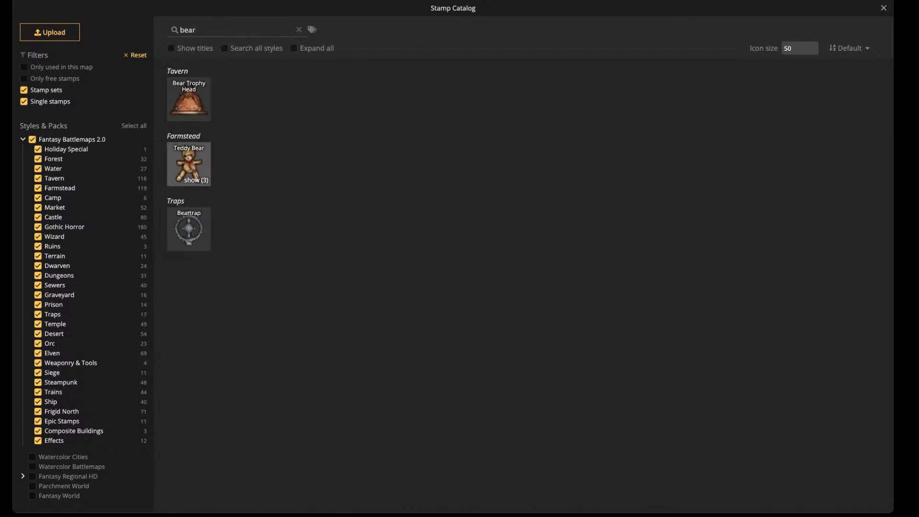
{"action": "left_click", "coordinate": [189, 100]}
Place the bear trophy head at size 14 and rotation 225 on layer 5, against the east wall north of the bedroll
{"action": "scroll", "coordinate": [355, 185], "scroll_direction": "up", "scroll_amount": 3}
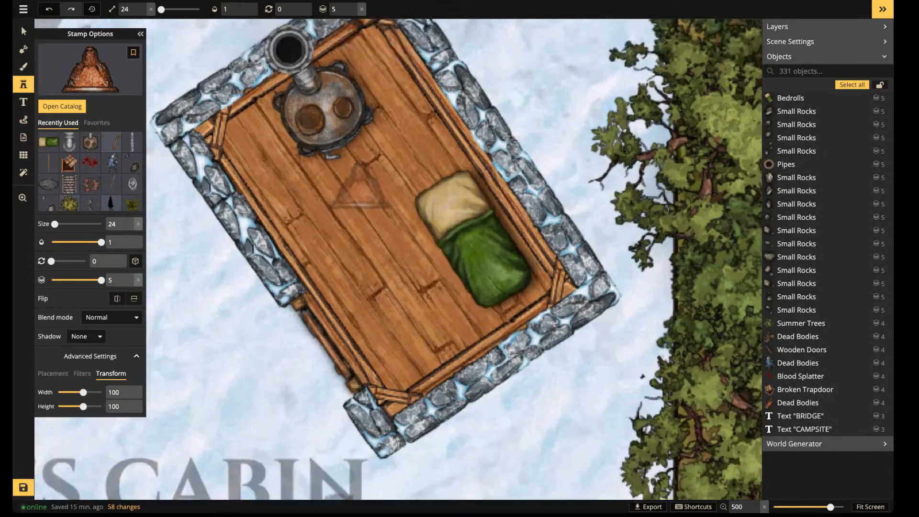
{"action": "scroll", "coordinate": [467, 207], "scroll_direction": "down", "scroll_amount": 9}
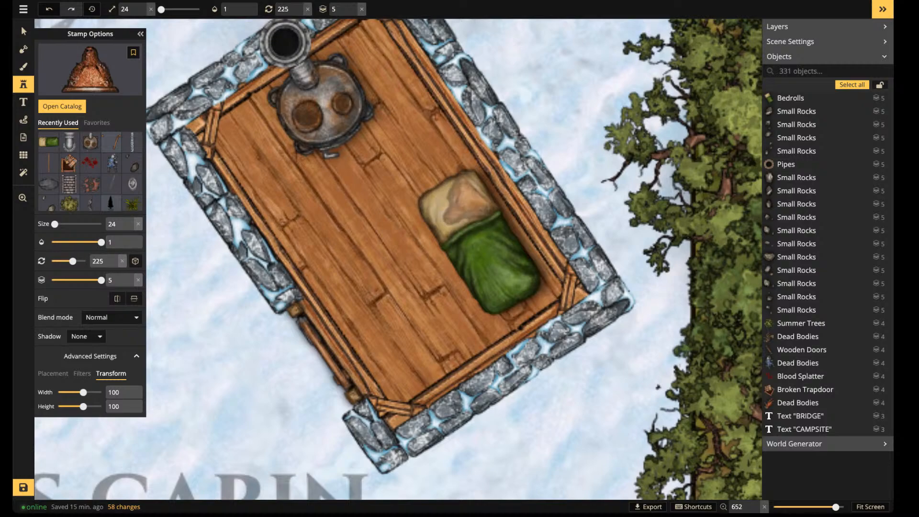
{"action": "scroll", "coordinate": [460, 158], "scroll_direction": "down", "scroll_amount": 5}
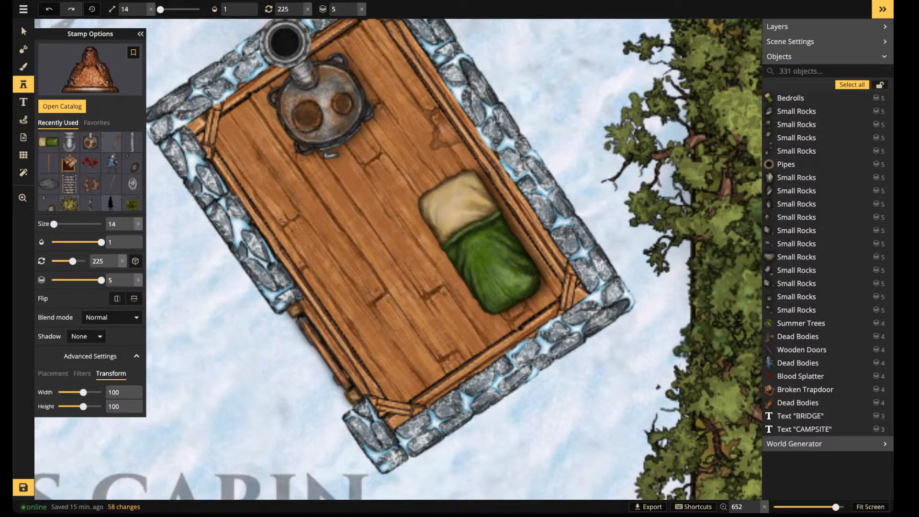
{"action": "left_click", "coordinate": [440, 139]}
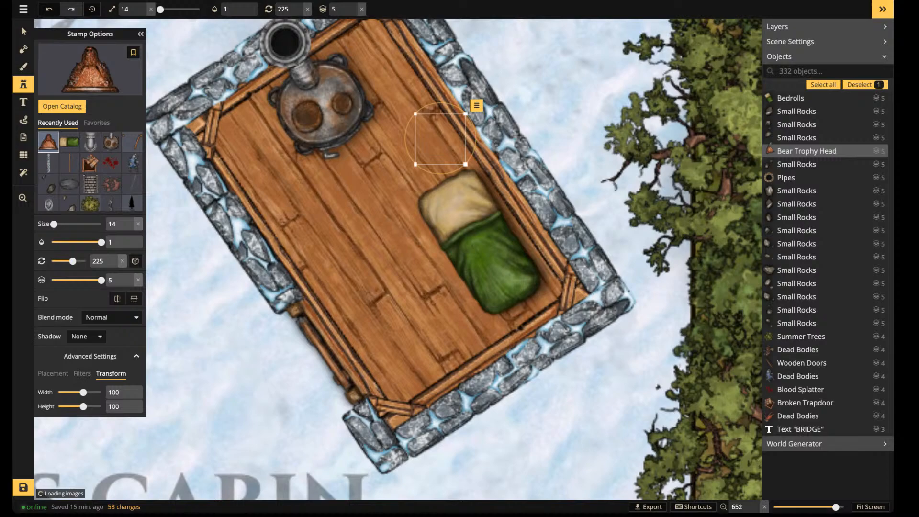
Enlarge the bear trophy head to size 29 and rotate it to 234
{"action": "scroll", "coordinate": [440, 139], "scroll_direction": "up", "scroll_amount": 5}
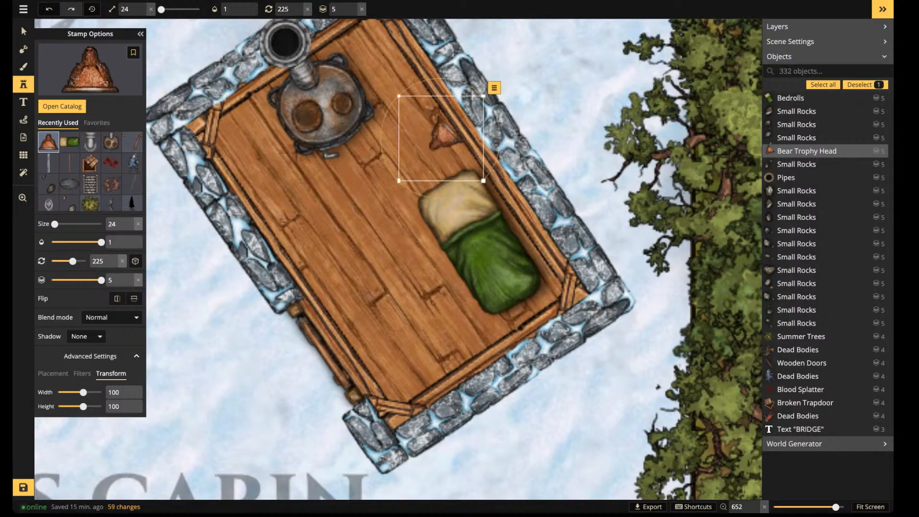
{"action": "scroll", "coordinate": [441, 139], "scroll_direction": "up", "scroll_amount": 5}
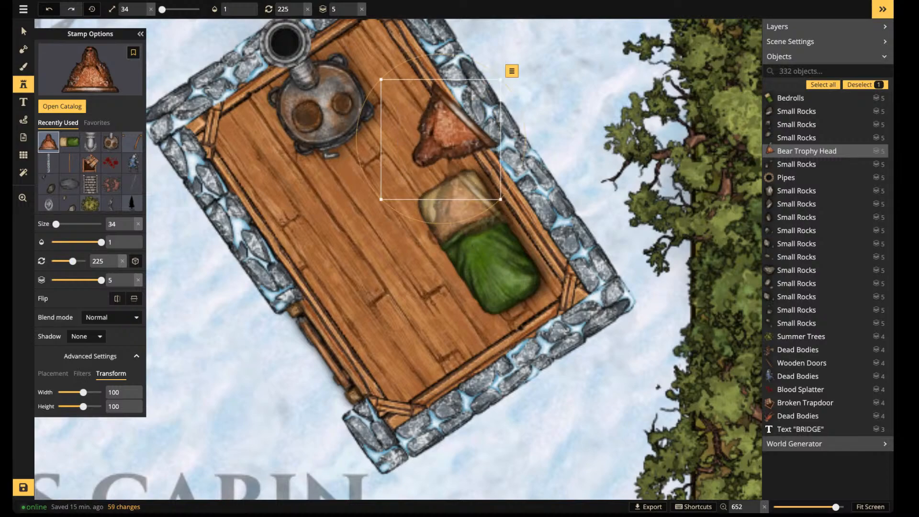
{"action": "left_click_drag", "start_coordinate": [498, 201], "coordinate": [487, 210]}
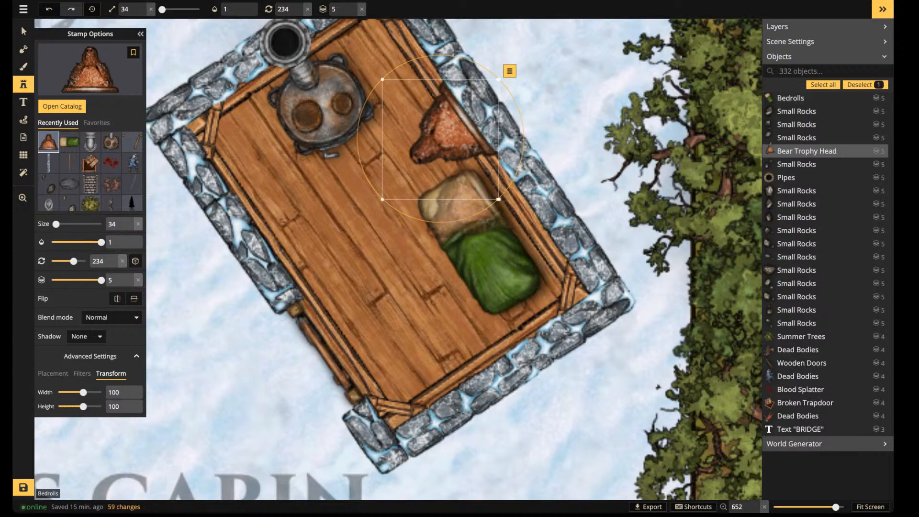
{"action": "scroll", "coordinate": [430, 129], "scroll_direction": "down", "scroll_amount": 3}
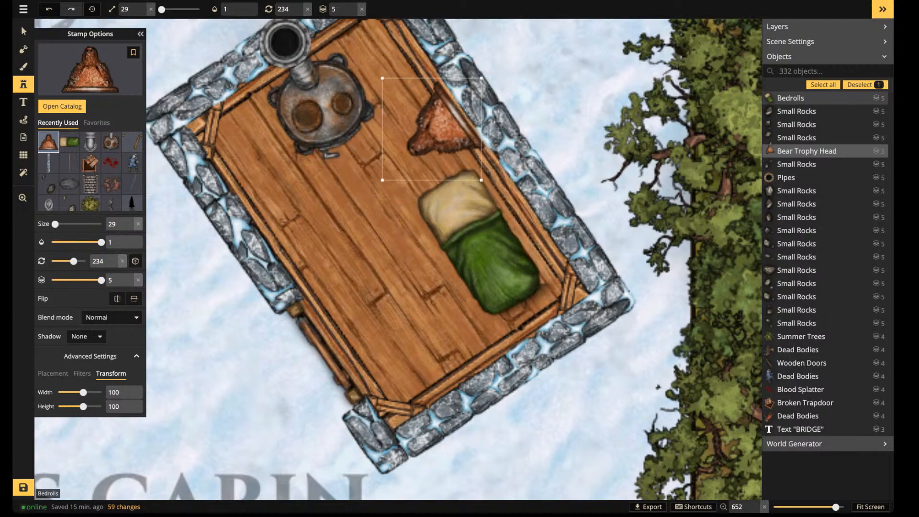
Move the bear trophy head to the cabin's west wall and rotate it to 54 so it faces into the room
{"action": "left_click_drag", "start_coordinate": [436, 122], "coordinate": [280, 219]}
{"action": "scroll", "coordinate": [280, 220], "scroll_direction": "up", "scroll_amount": 5}
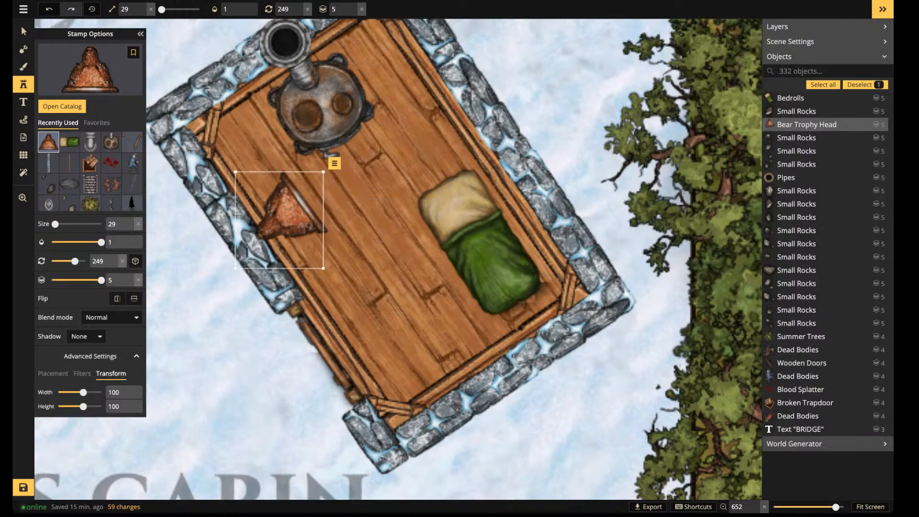
{"action": "scroll", "coordinate": [279, 220], "scroll_direction": "up", "scroll_amount": 10}
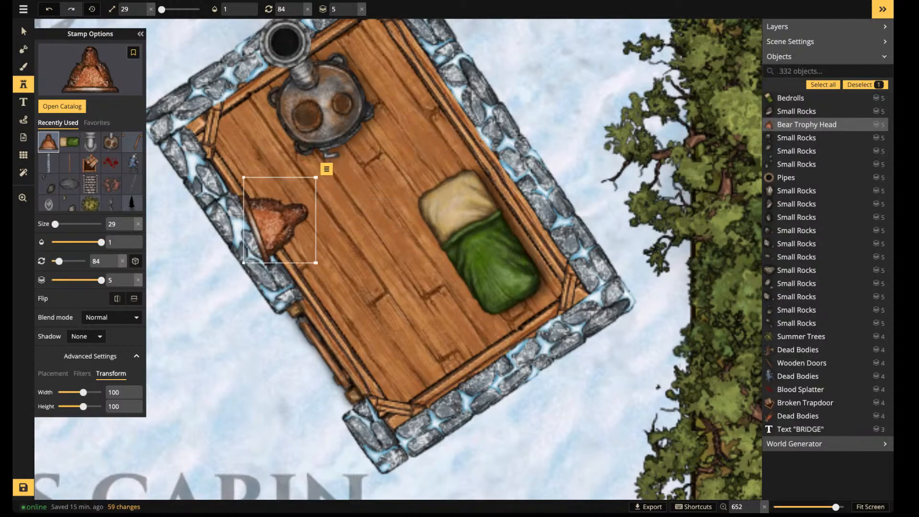
{"action": "scroll", "coordinate": [279, 219], "scroll_direction": "down", "scroll_amount": 1}
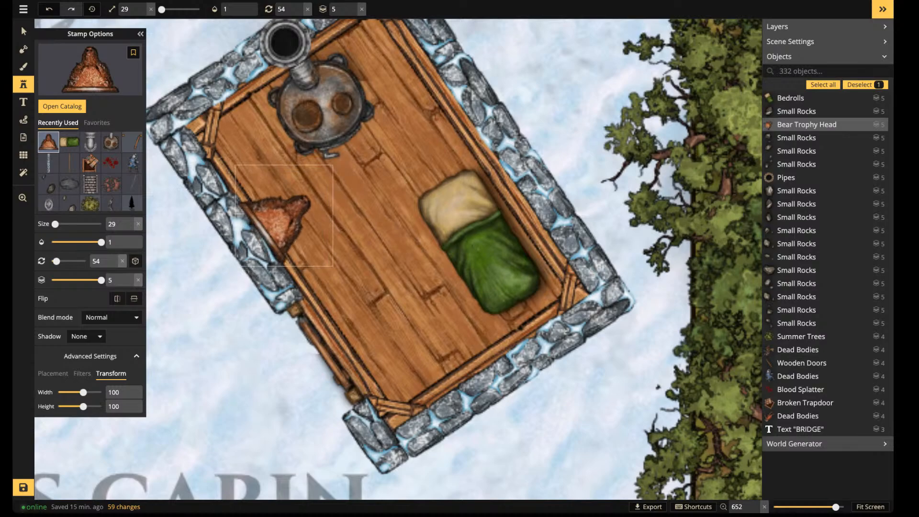
Search the stamp catalog for "rug" and choose the Dwarven Animal Rugs stamp
{"action": "left_click", "coordinate": [88, 67]}
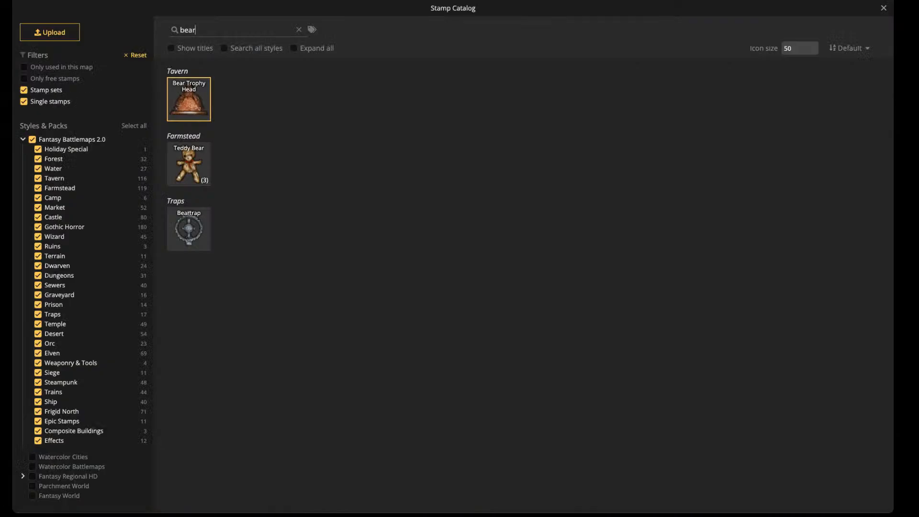
{"action": "type", "text": "rug"}
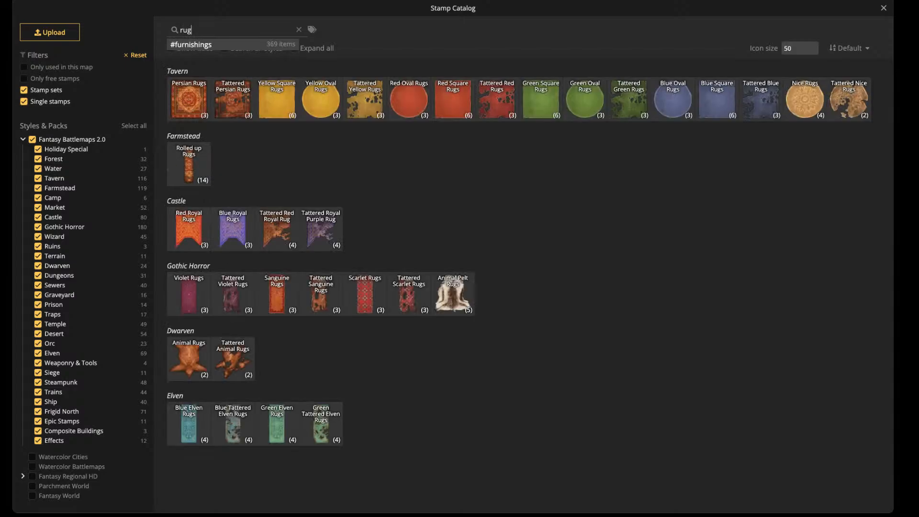
{"action": "left_click", "coordinate": [189, 358]}
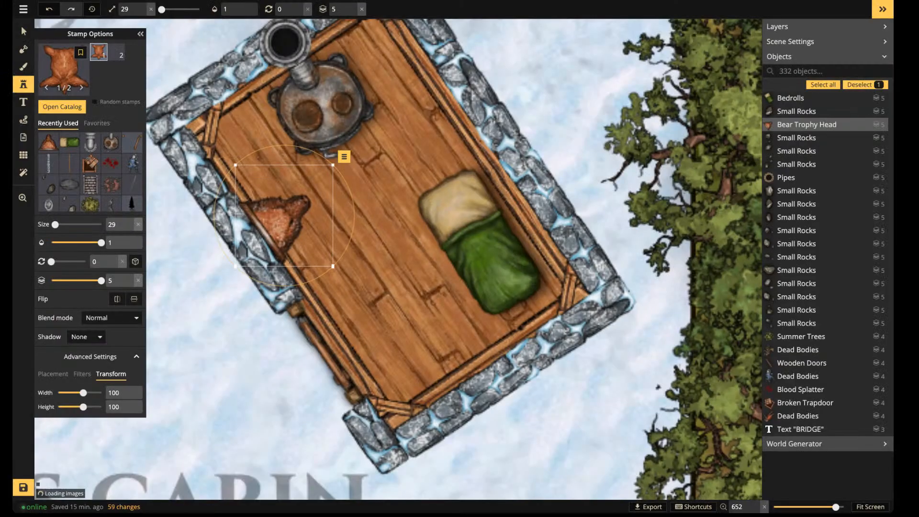
Place the animal rug on the middle of the cabin floor at size 29 and rotation 315
{"action": "left_click", "coordinate": [400, 248]}
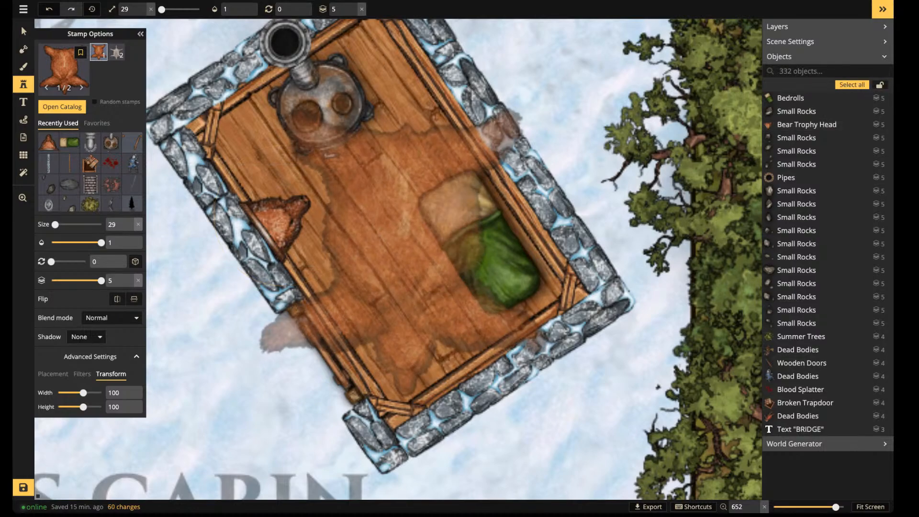
{"action": "scroll", "coordinate": [399, 246], "scroll_direction": "down", "scroll_amount": 10}
{"action": "scroll", "coordinate": [400, 247], "scroll_direction": "down", "scroll_amount": 9}
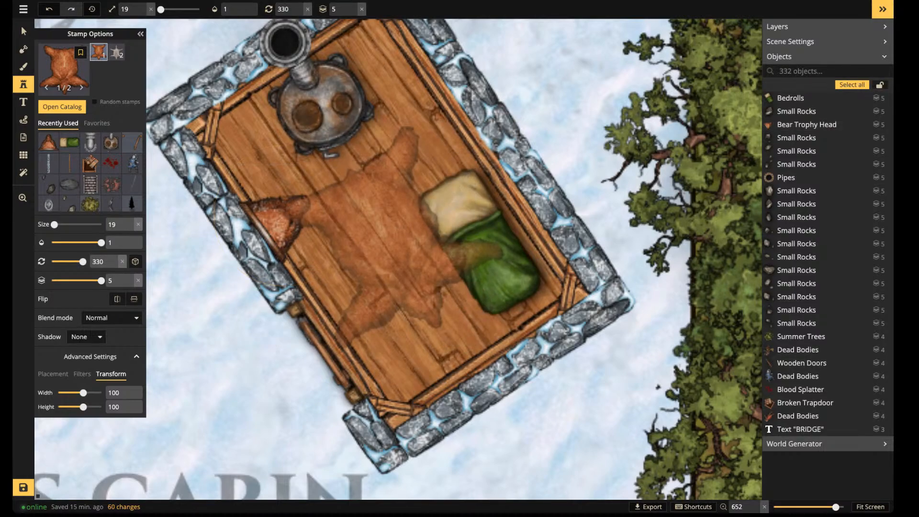
{"action": "scroll", "coordinate": [240, 216], "scroll_direction": "up", "scroll_amount": 10}
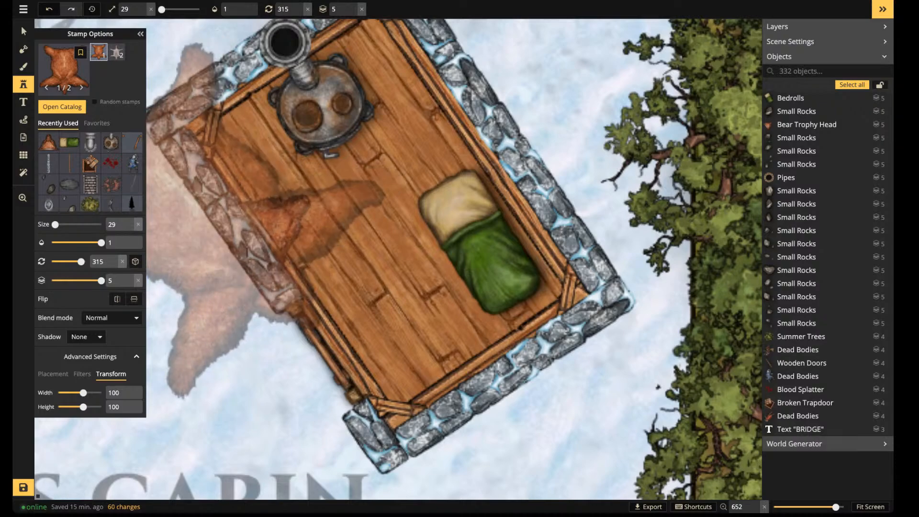
{"action": "scroll", "coordinate": [234, 220], "scroll_direction": "down", "scroll_amount": 15}
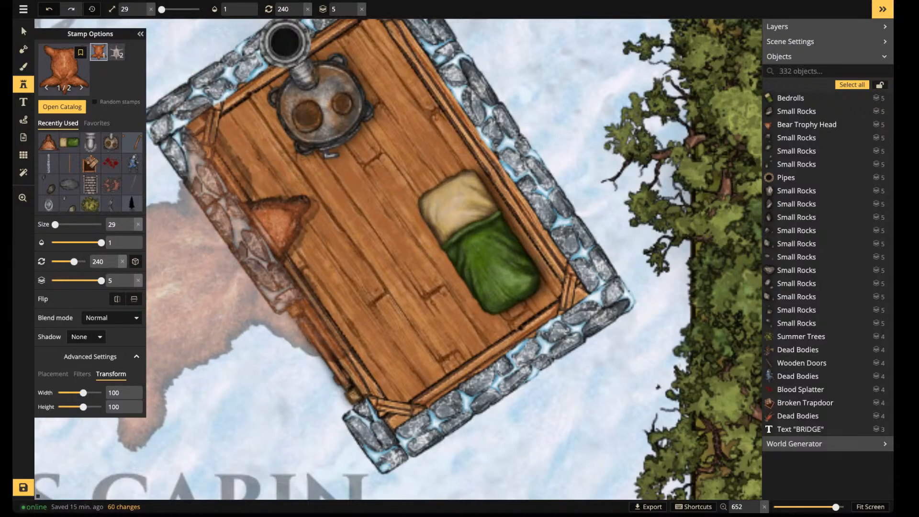
{"action": "scroll", "coordinate": [244, 297], "scroll_direction": "up", "scroll_amount": 3}
{"action": "scroll", "coordinate": [249, 297], "scroll_direction": "up", "scroll_amount": 12}
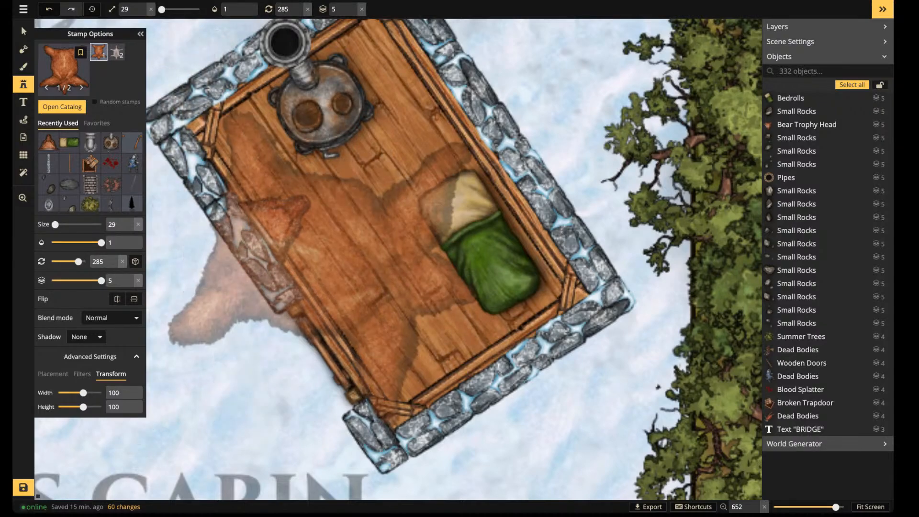
{"action": "left_click", "coordinate": [399, 229]}
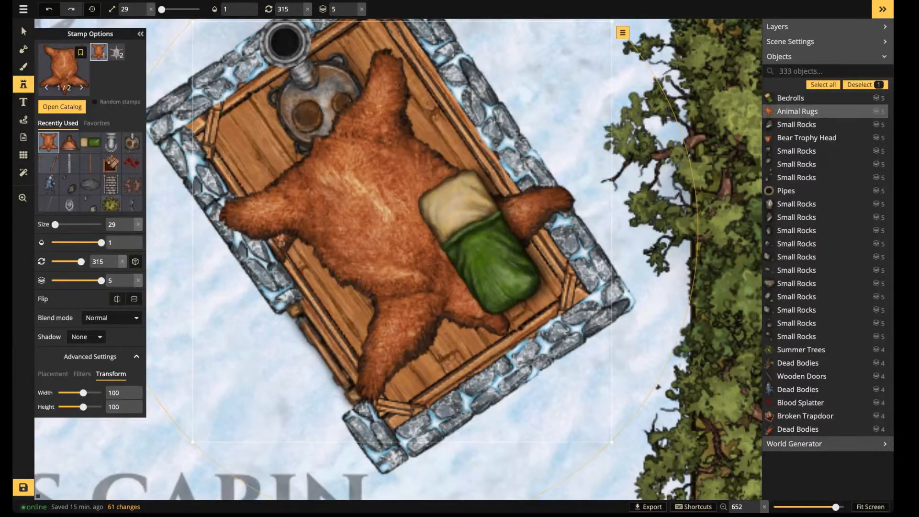
Shrink the animal rug to size 22 and put it on layer -5, beneath the stove and bedroll
{"action": "left_click_drag", "start_coordinate": [612, 442], "coordinate": [516, 345]}
{"action": "left_click_drag", "start_coordinate": [383, 211], "coordinate": [401, 219]}
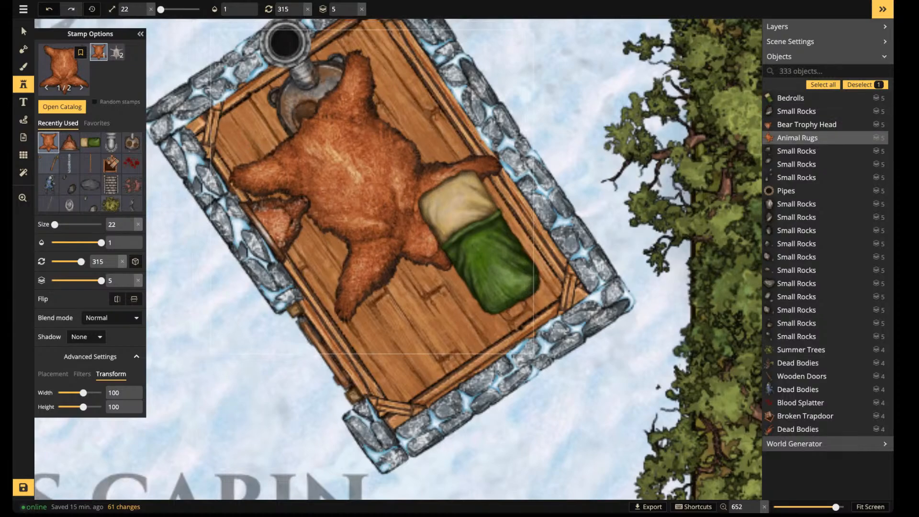
{"action": "left_click", "coordinate": [353, 13]}
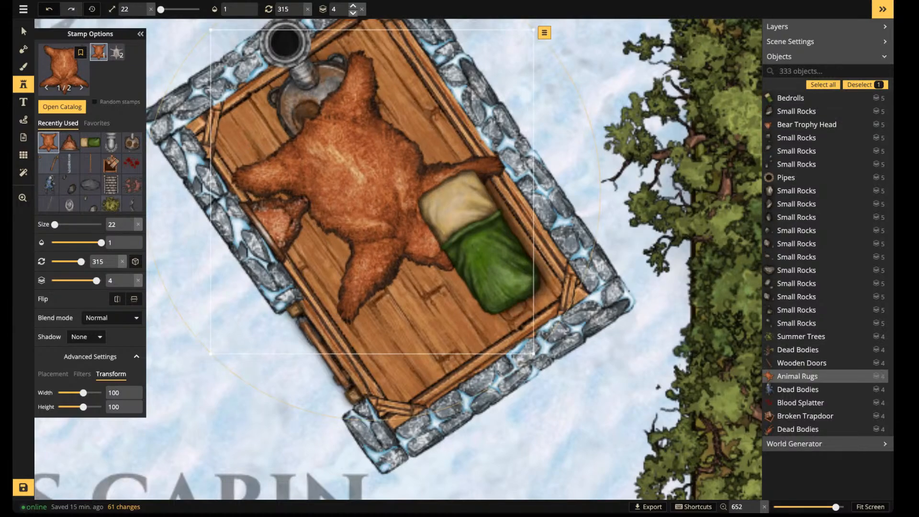
{"action": "left_click", "coordinate": [353, 13]}
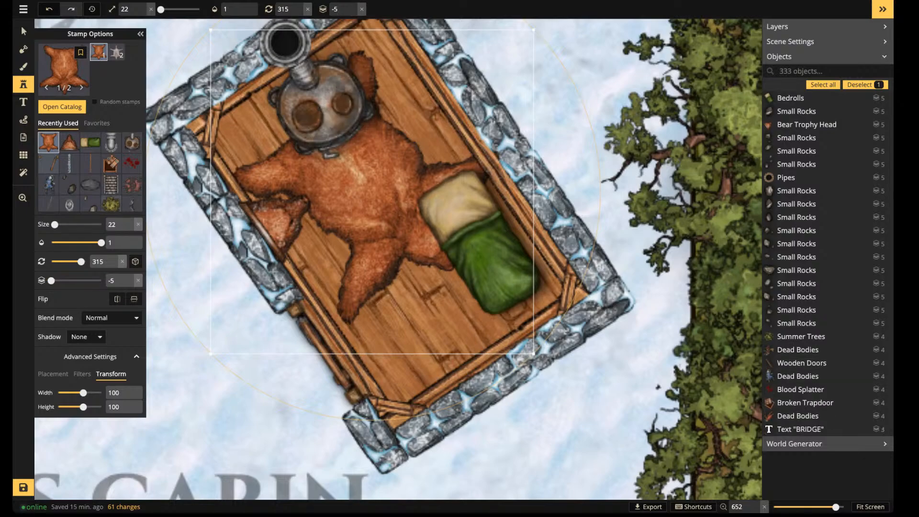
{"action": "left_click_drag", "start_coordinate": [364, 187], "coordinate": [365, 194]}
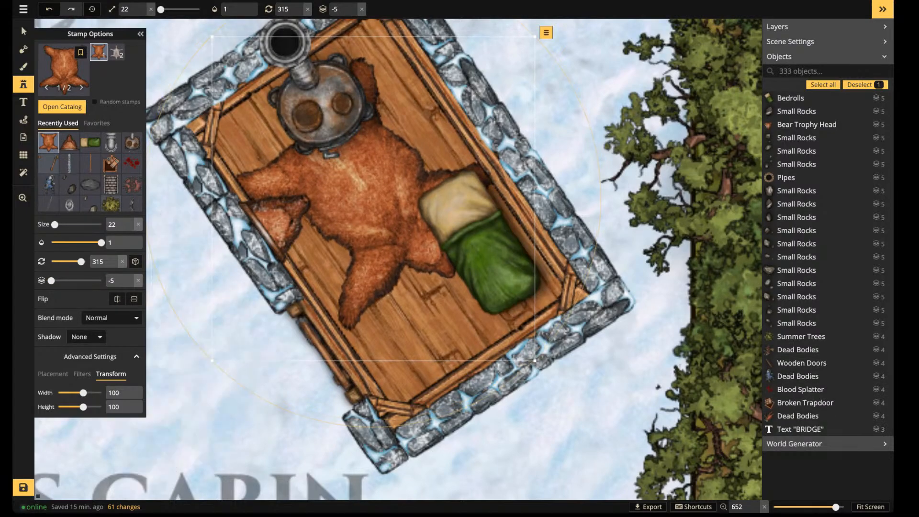
Darken and mute the animal rug by setting its brightness to 82 and saturation to 49
{"action": "left_click", "coordinate": [81, 375]}
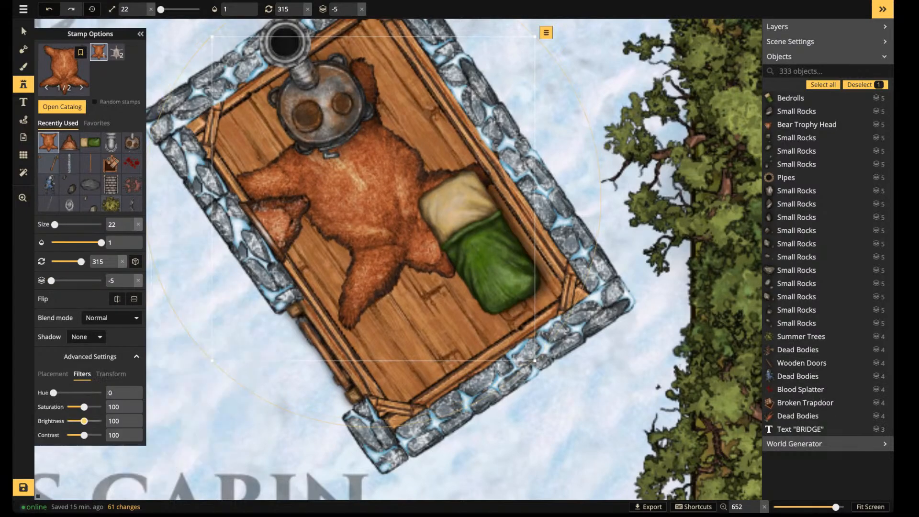
{"action": "left_click_drag", "start_coordinate": [84, 421], "coordinate": [81, 421]}
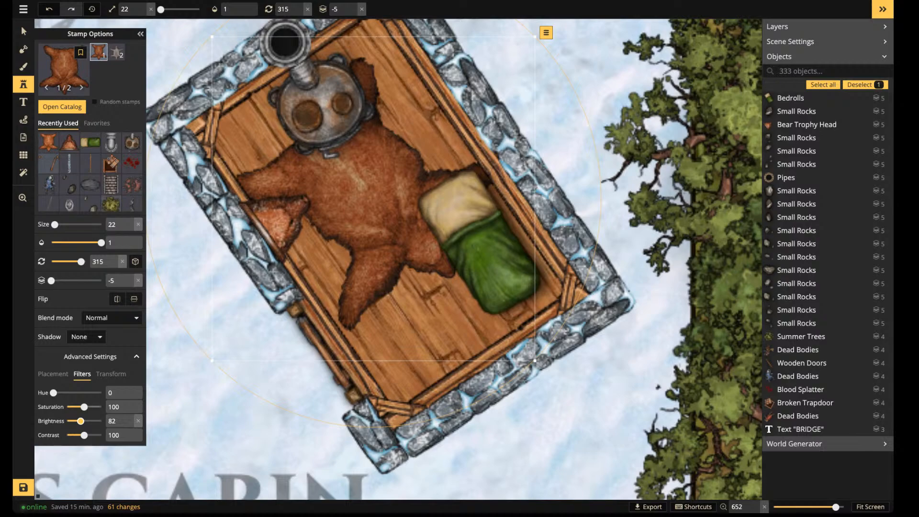
{"action": "left_click_drag", "start_coordinate": [84, 407], "coordinate": [76, 407]}
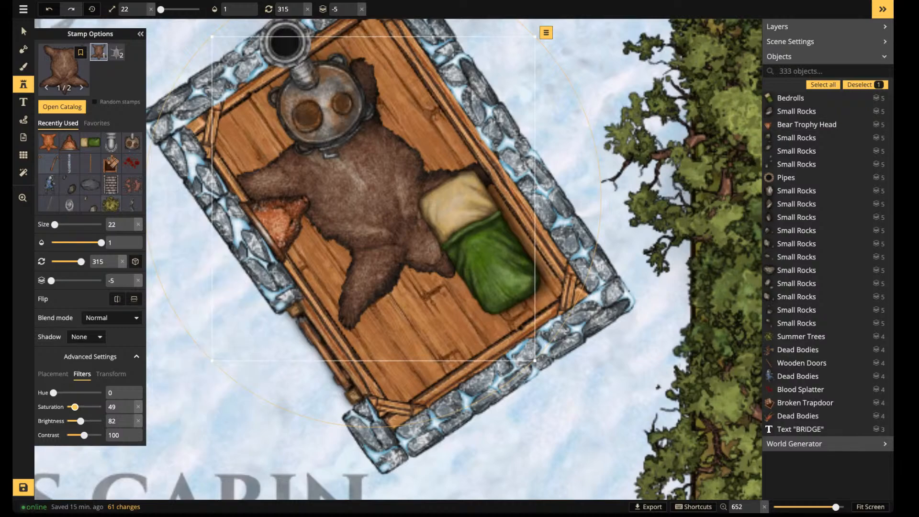
Move the animal rug southeast, mostly clear of the stove, and reduce the bear trophy head to size 27
{"action": "left_click", "coordinate": [24, 32]}
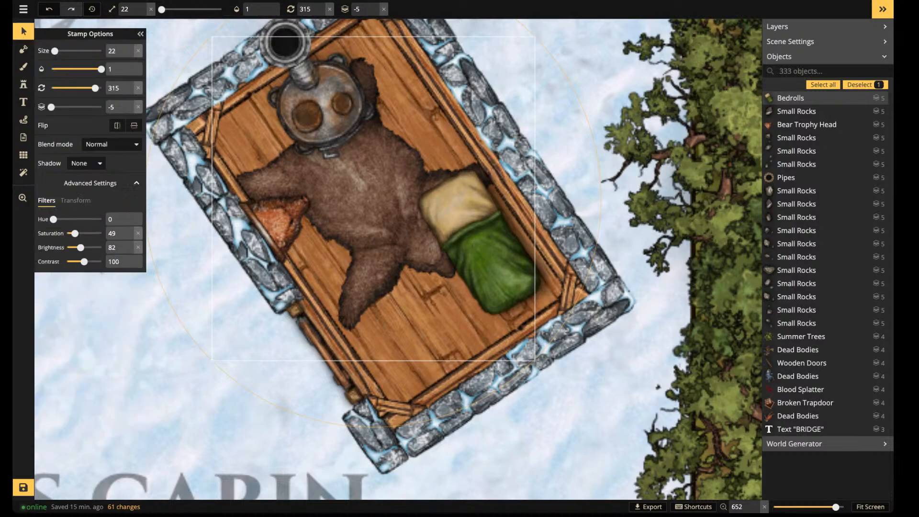
{"action": "left_click", "coordinate": [481, 242]}
{"action": "left_click", "coordinate": [374, 203]}
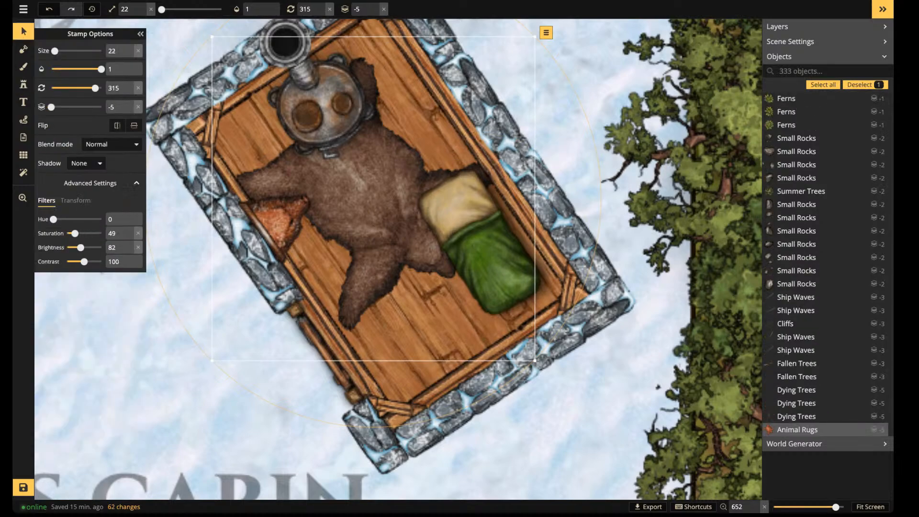
{"action": "left_click_drag", "start_coordinate": [374, 204], "coordinate": [405, 223]}
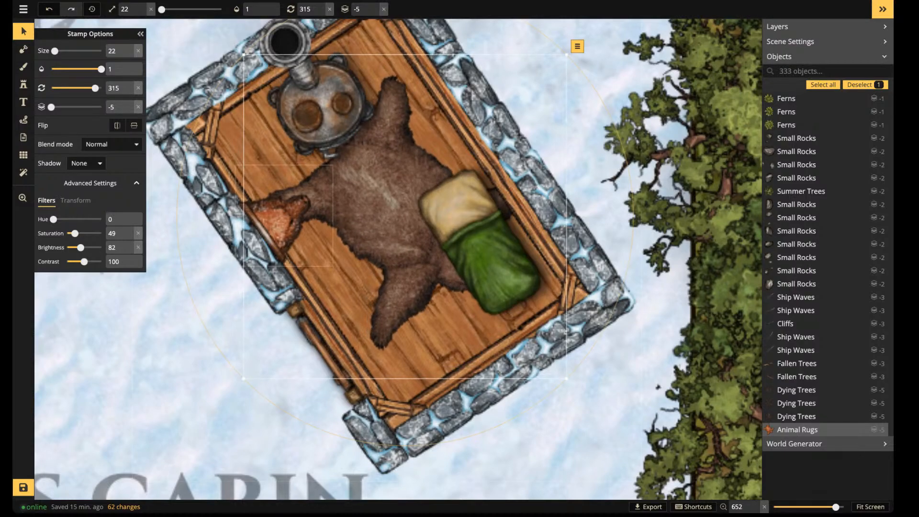
{"action": "left_click", "coordinate": [282, 219]}
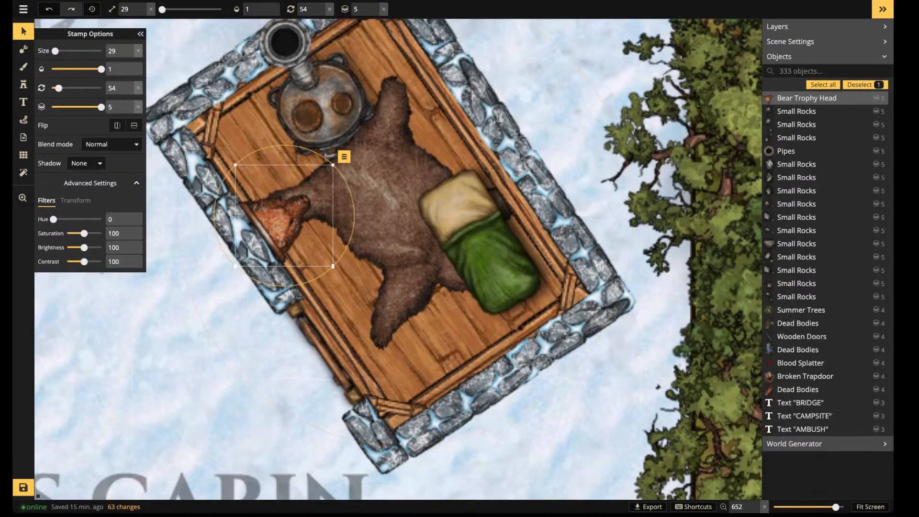
{"action": "left_click_drag", "start_coordinate": [334, 266], "coordinate": [327, 260]}
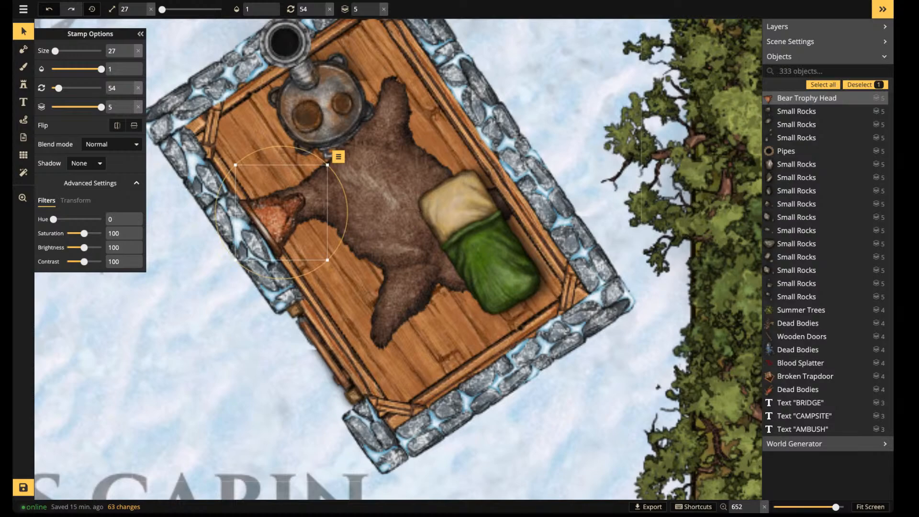
Rotate the bedroll to 134 and move it into the cabin's southeast corner, off the rug's head
{"action": "left_click", "coordinate": [481, 243]}
{"action": "scroll", "coordinate": [480, 243], "scroll_direction": "up", "scroll_amount": 4}
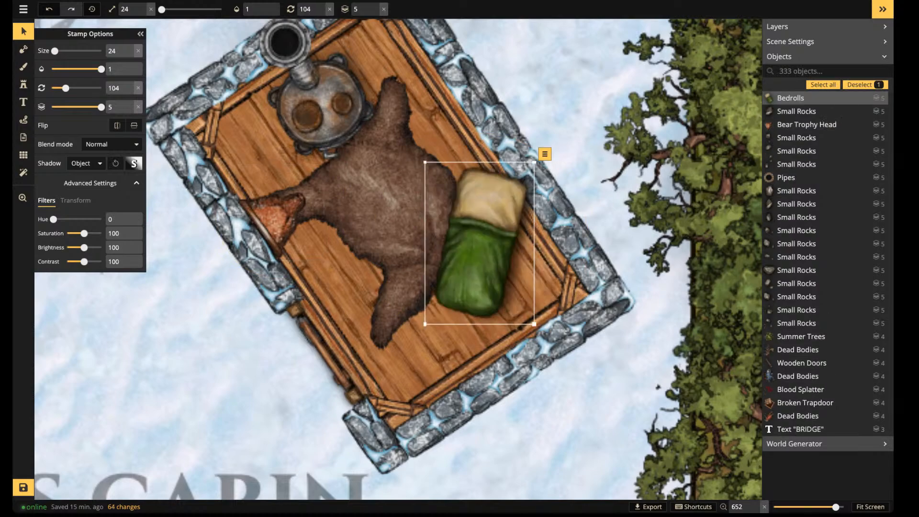
{"action": "left_click_drag", "start_coordinate": [480, 243], "coordinate": [494, 307]}
{"action": "scroll", "coordinate": [481, 292], "scroll_direction": "up", "scroll_amount": 1}
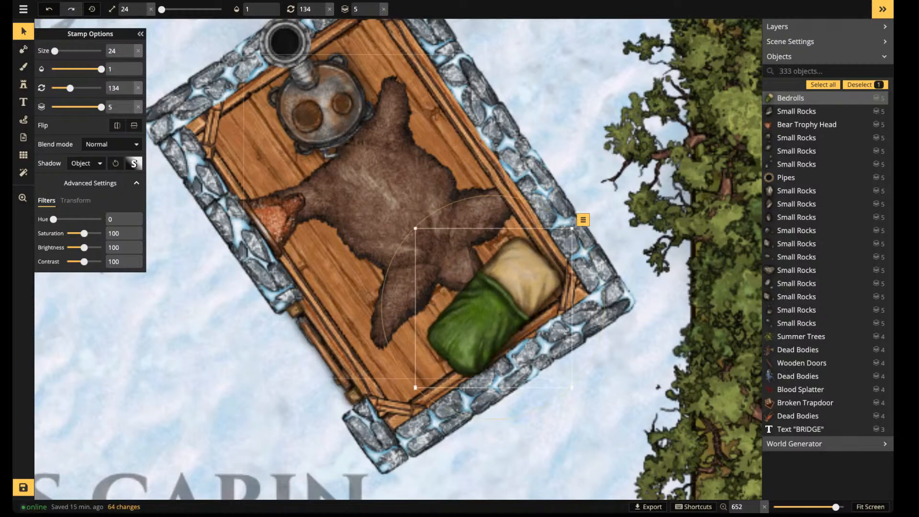
Move the stove northwest, closer under the chimney pipe, and shift the animal rug slightly north
{"action": "left_click", "coordinate": [423, 143]}
{"action": "left_click", "coordinate": [321, 107]}
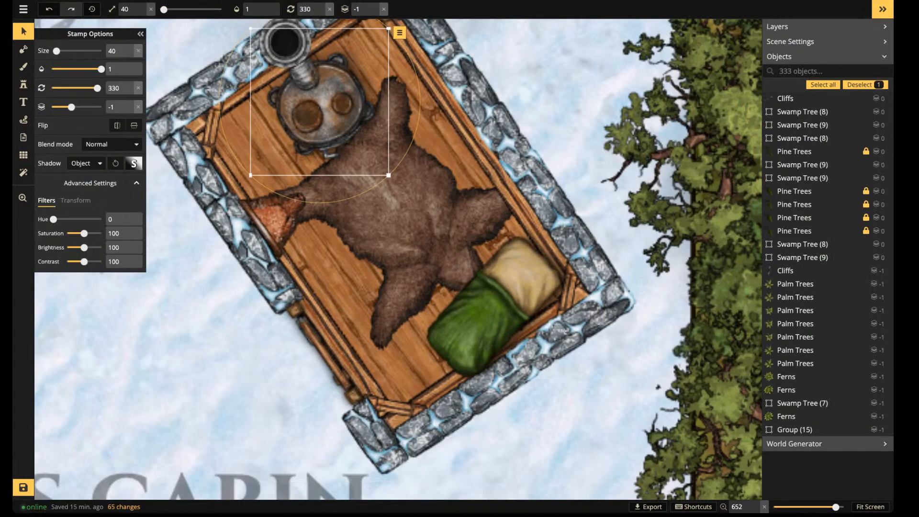
{"action": "left_click_drag", "start_coordinate": [322, 106], "coordinate": [316, 99]}
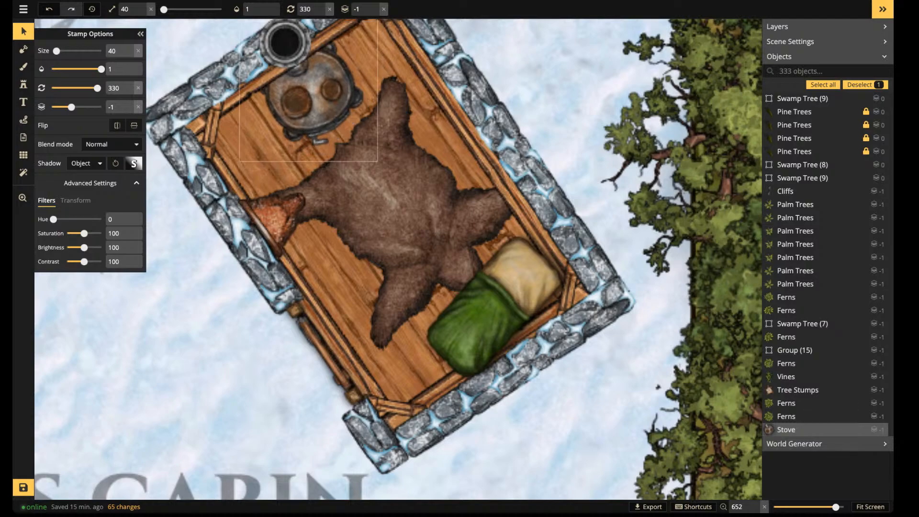
{"action": "scroll", "coordinate": [311, 155], "scroll_direction": "down", "scroll_amount": 2}
{"action": "left_click_drag", "start_coordinate": [292, 170], "coordinate": [290, 170]}
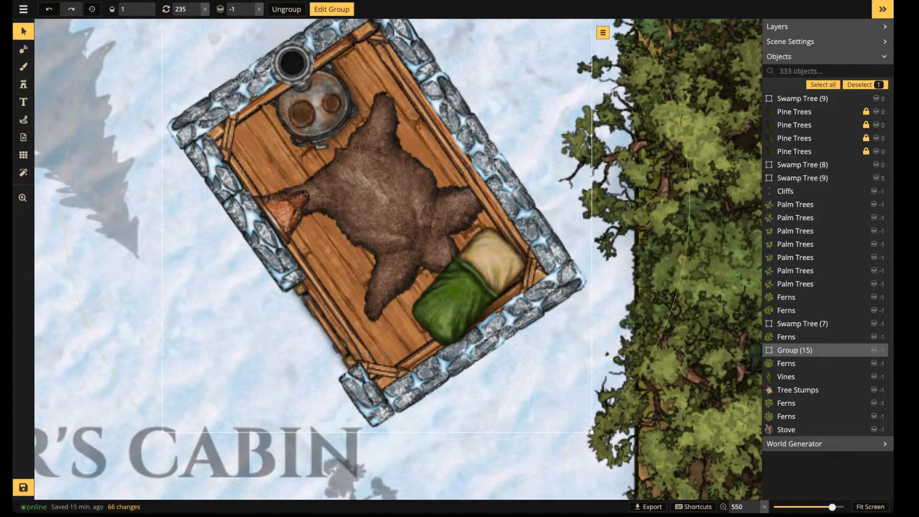
{"action": "key", "text": "Escape"}
{"action": "left_click_drag", "start_coordinate": [393, 208], "coordinate": [390, 199]}
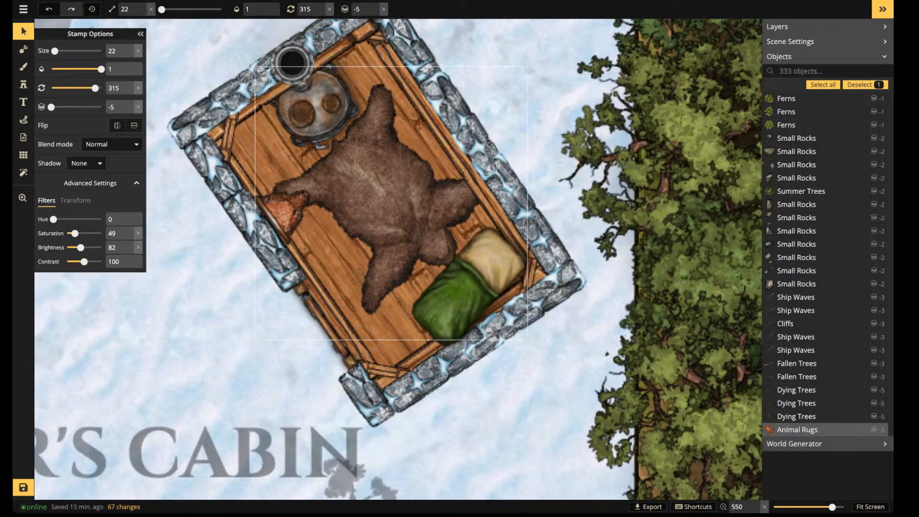
Rotate the bedroll to 145, parallel to the south wall, and shift it slightly west
{"action": "mouse_move", "coordinate": [469, 286]}
{"action": "left_mouse_down"}
{"action": "mouse_move", "coordinate": [440, 301]}
{"action": "mouse_move", "coordinate": [458, 293]}
{"action": "mouse_move", "coordinate": [455, 282]}
{"action": "left_mouse_up"}
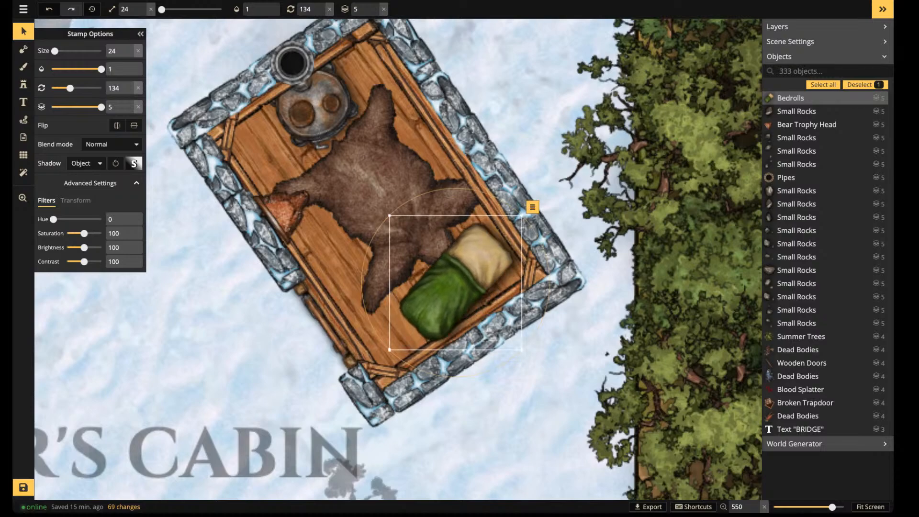
{"action": "left_click_drag", "start_coordinate": [550, 283], "coordinate": [548, 301]}
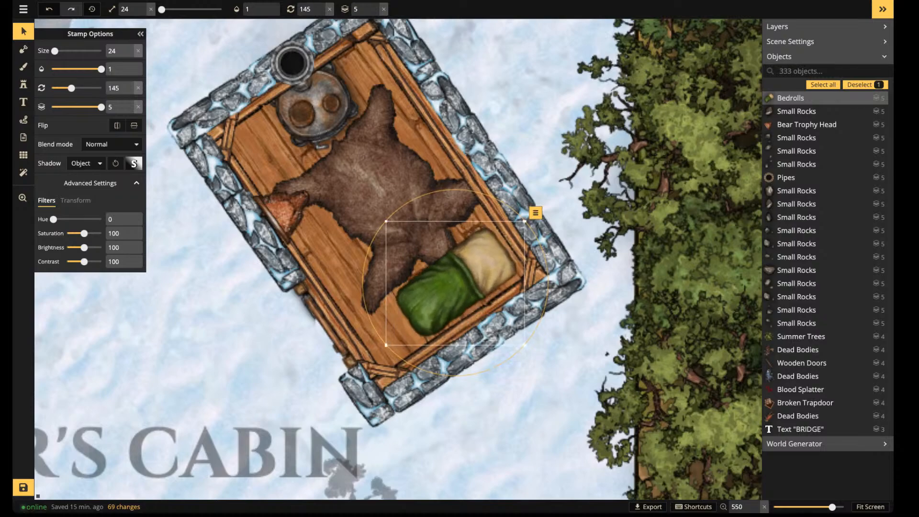
{"action": "left_click_drag", "start_coordinate": [456, 282], "coordinate": [450, 279]}
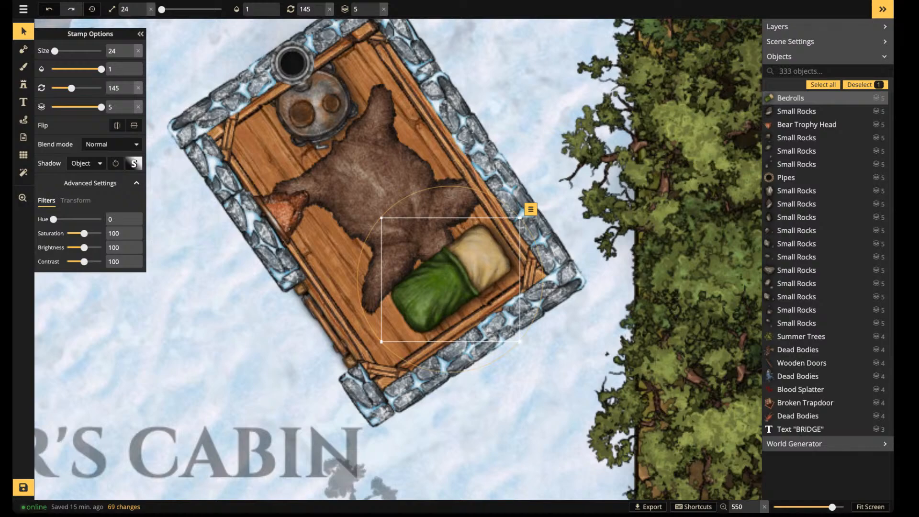
Delete the bedroll from the cabin and nudge the cabin's wall and floor group slightly west
{"action": "key", "text": "Delete"}
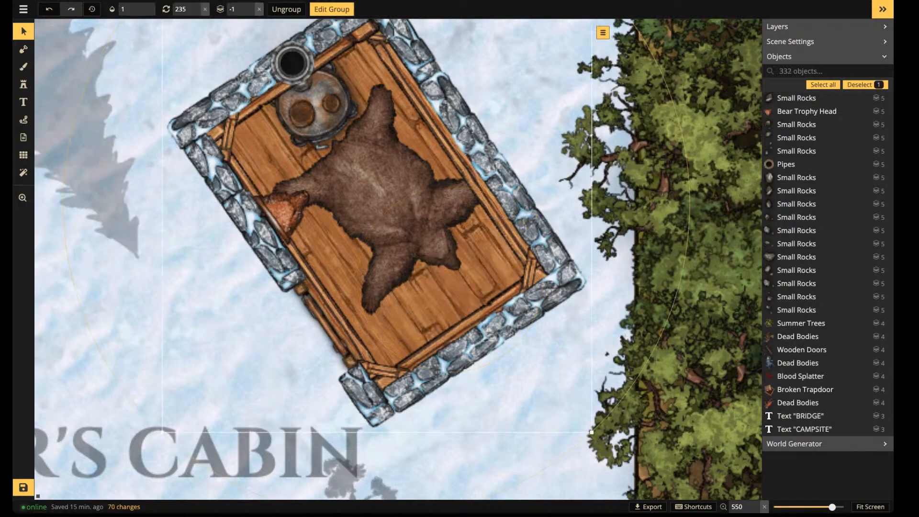
{"action": "left_click_drag", "start_coordinate": [454, 281], "coordinate": [452, 281]}
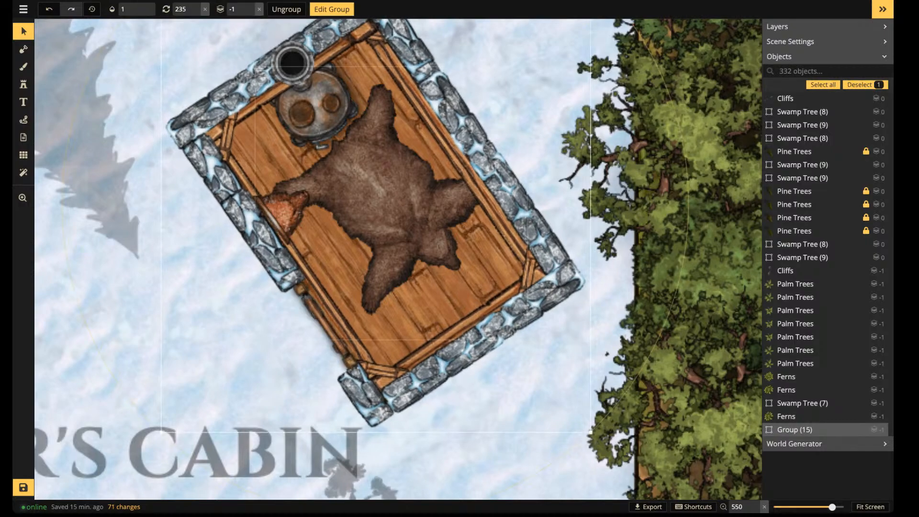
Move the animal rug northwest toward the stove and rotate it to 319
{"action": "left_click_drag", "start_coordinate": [391, 201], "coordinate": [369, 178]}
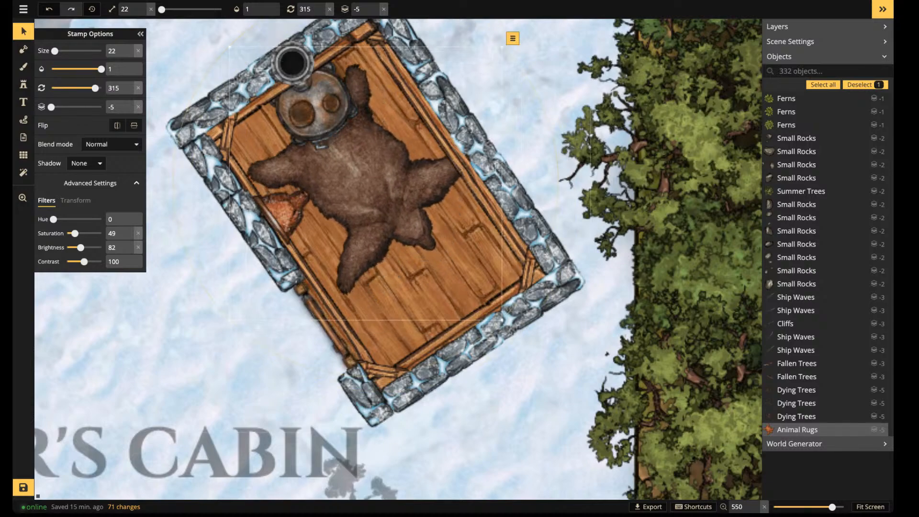
{"action": "left_click_drag", "start_coordinate": [559, 183], "coordinate": [558, 197]}
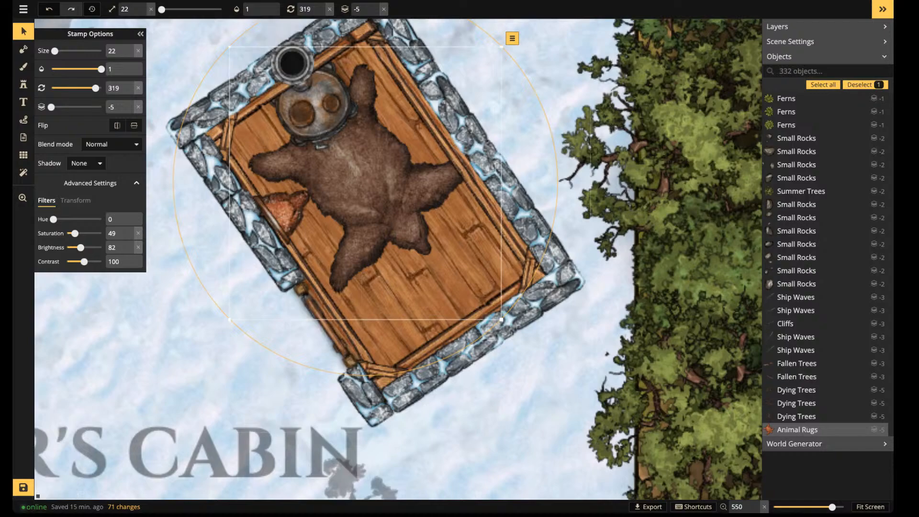
Place a green bedroll at size 23 inside the cabin along the south wall, angled roughly parallel to it
{"action": "left_click", "coordinate": [23, 84]}
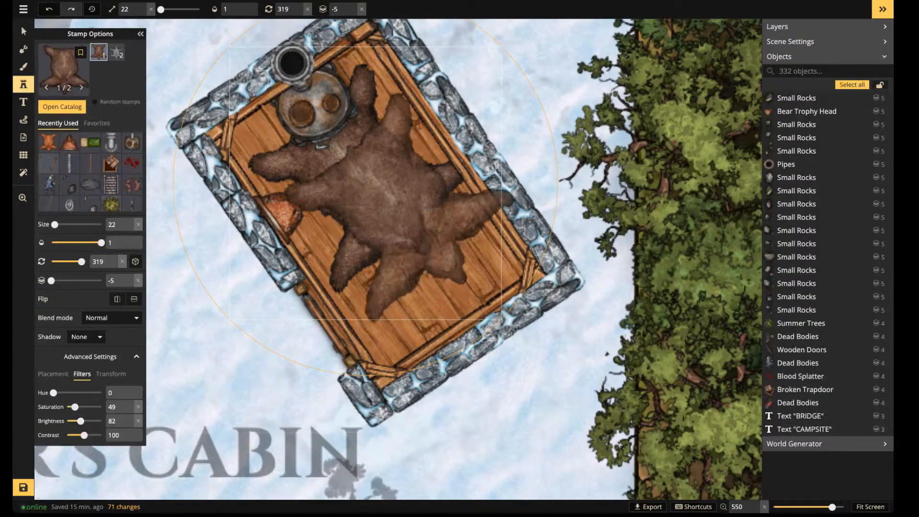
{"action": "left_click", "coordinate": [90, 142]}
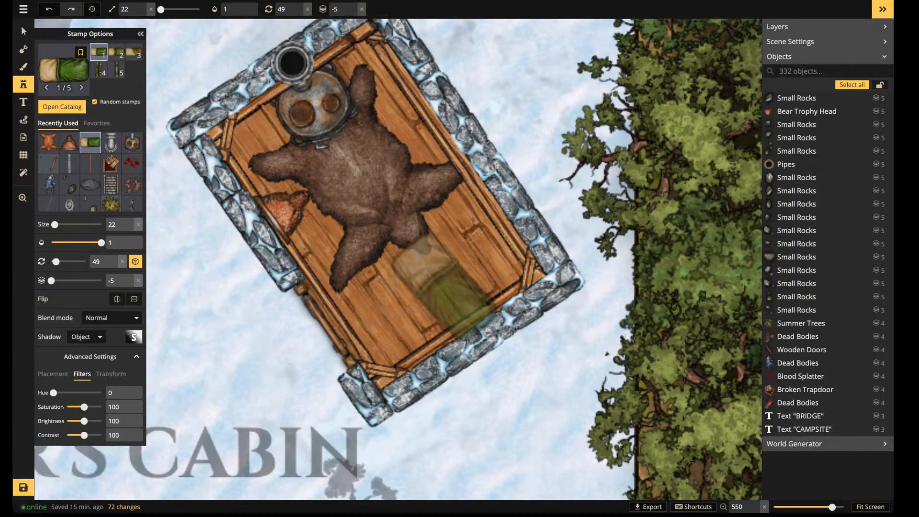
{"action": "scroll", "coordinate": [445, 286], "scroll_direction": "up", "scroll_amount": 7}
{"action": "scroll", "coordinate": [446, 285], "scroll_direction": "down", "scroll_amount": 1}
{"action": "left_click", "coordinate": [445, 284]}
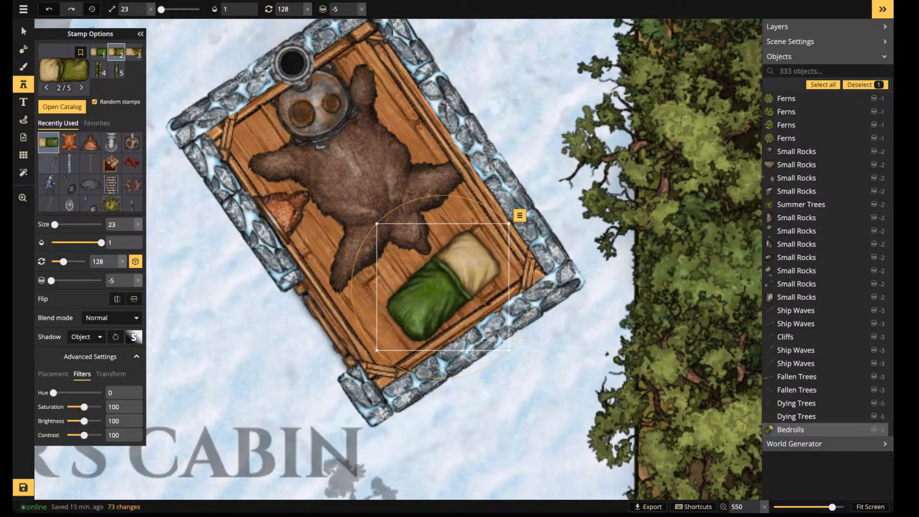
Place the third bedroll variant, the tan and brown one, at rotation 148 just outside the cabin's south wall
{"action": "left_click", "coordinate": [148, 51]}
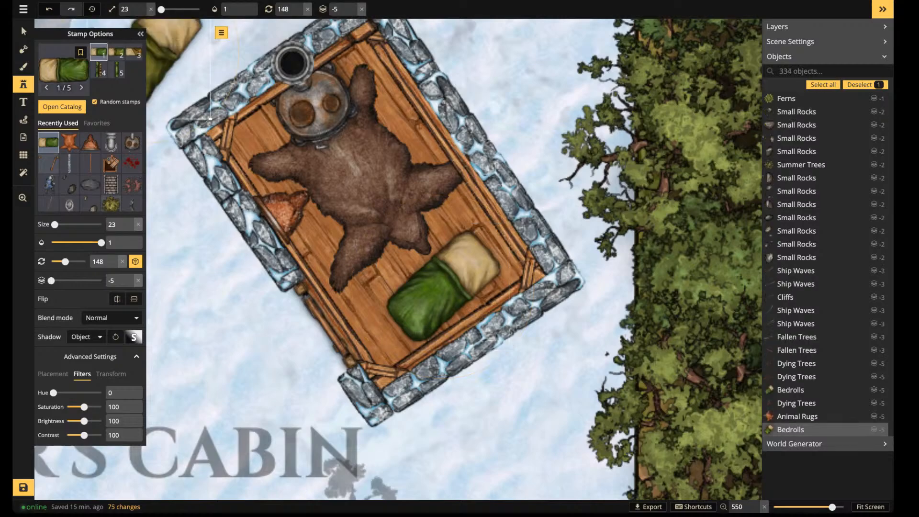
{"action": "left_click", "coordinate": [134, 52]}
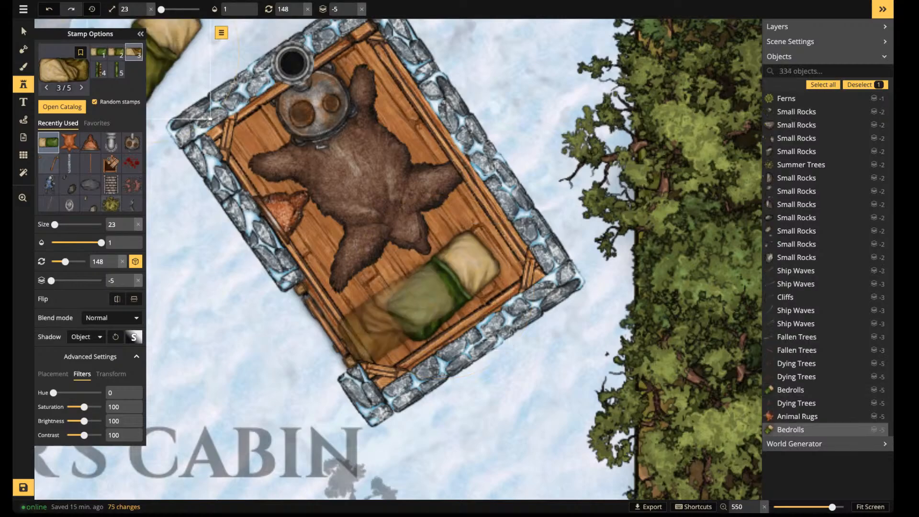
{"action": "left_click", "coordinate": [493, 372]}
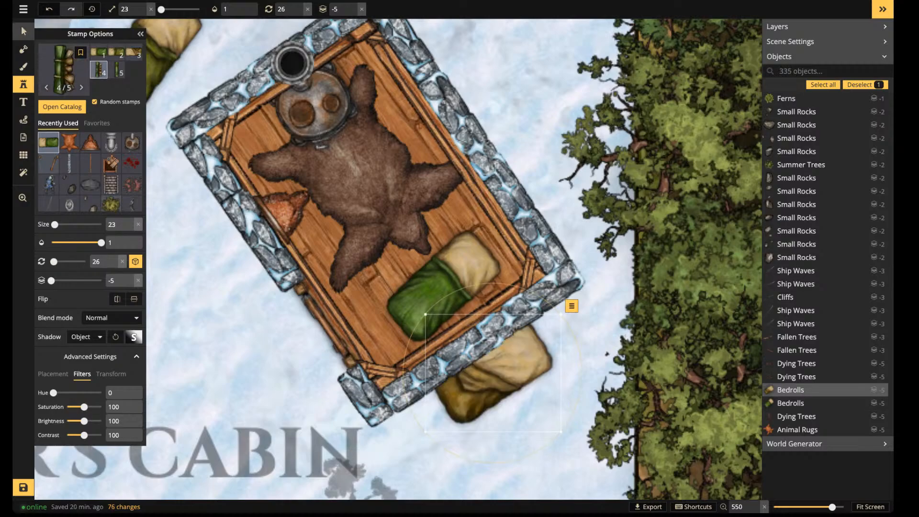
Delete the green bedroll and move the tan and brown bedroll into its place, rotated to 145
{"action": "left_click", "coordinate": [23, 31]}
{"action": "left_click", "coordinate": [442, 290]}
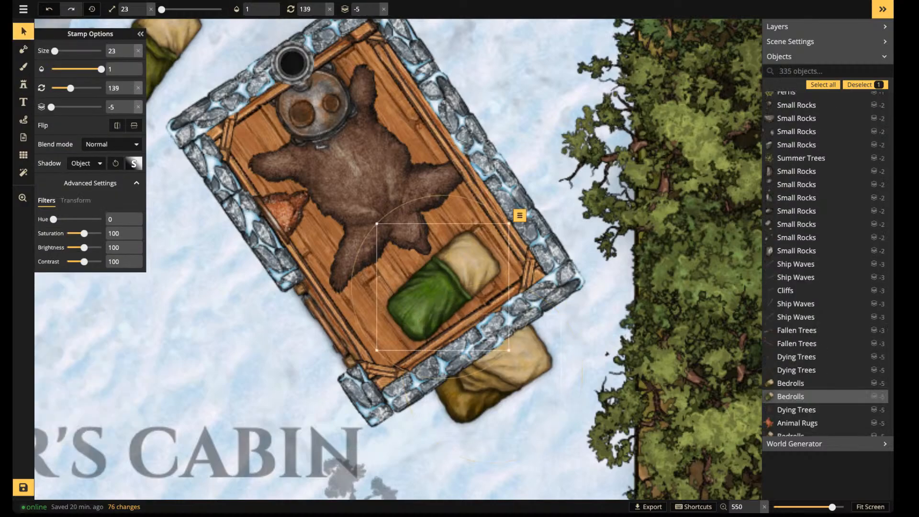
{"action": "key", "text": "Delete"}
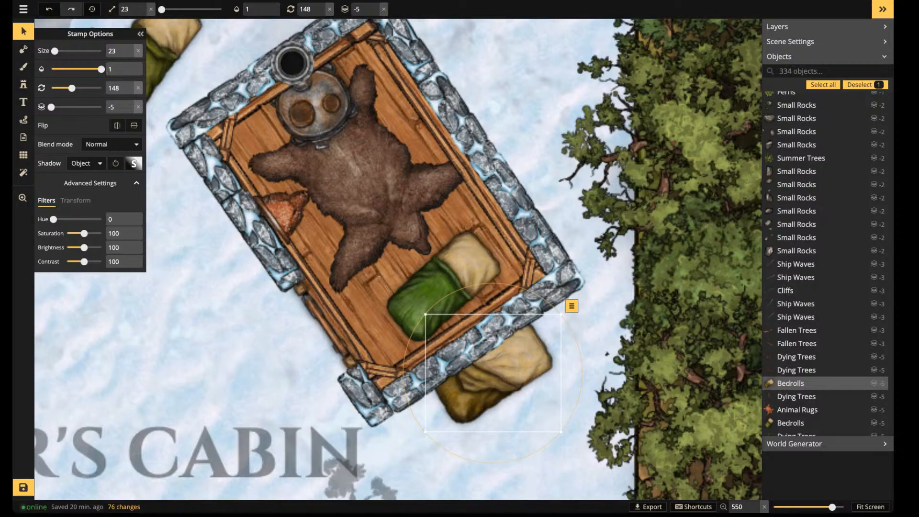
{"action": "left_click_drag", "start_coordinate": [493, 373], "coordinate": [445, 288]}
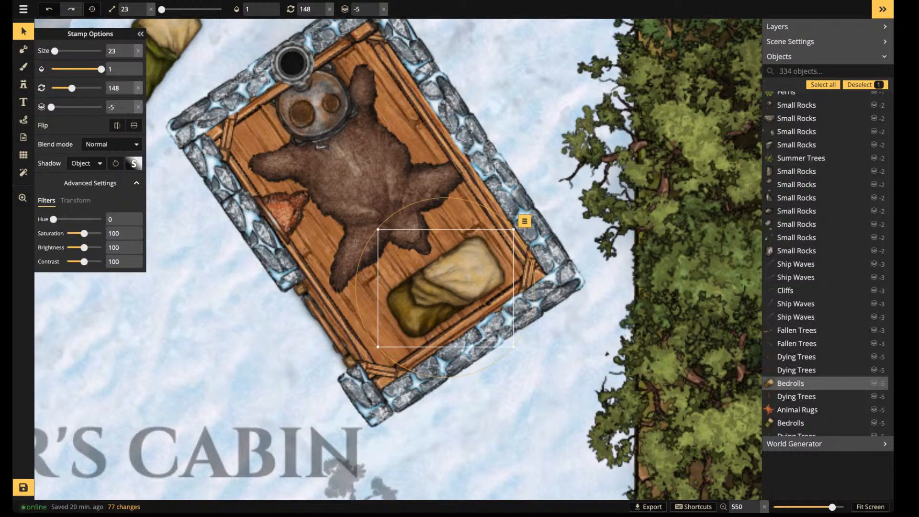
{"action": "left_click_drag", "start_coordinate": [535, 288], "coordinate": [535, 283]}
Set the X offset of the tan and brown bedroll's object shadow to 1.5
{"action": "left_click", "coordinate": [134, 164]}
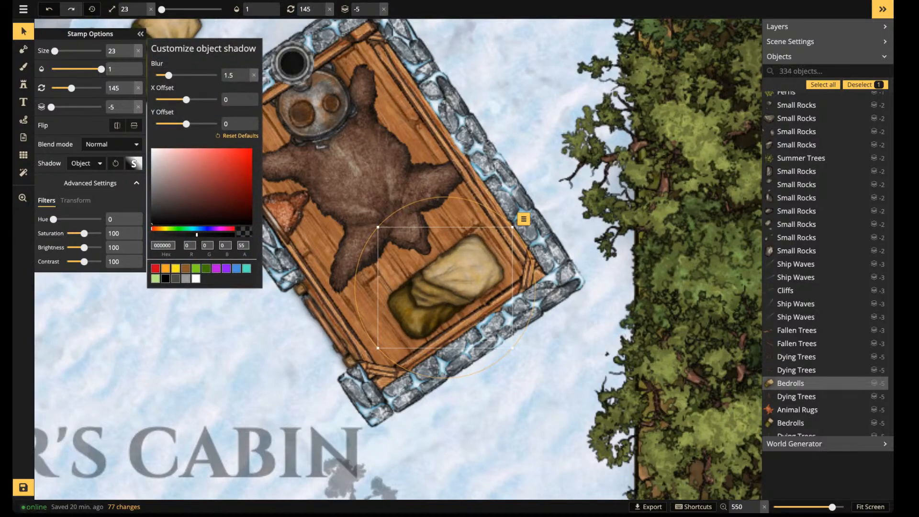
{"action": "left_click_drag", "start_coordinate": [186, 99], "coordinate": [188, 100]}
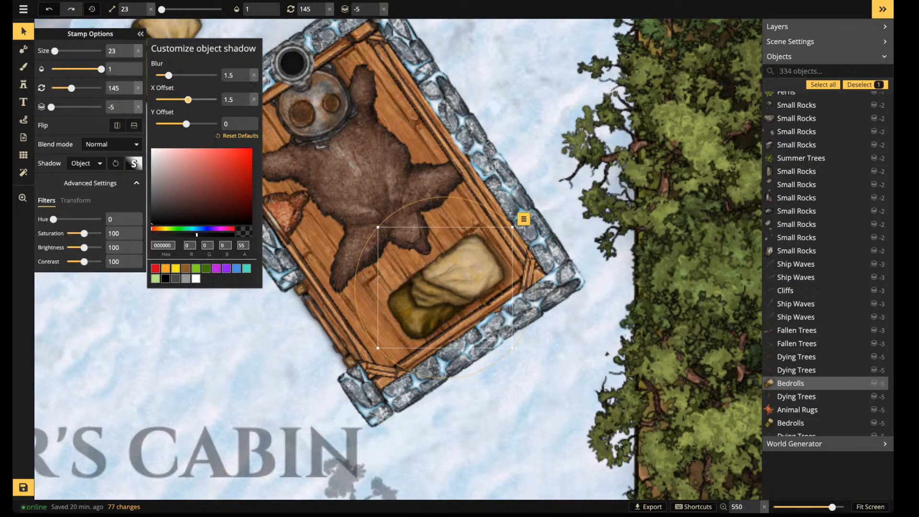
{"action": "left_click", "coordinate": [443, 287]}
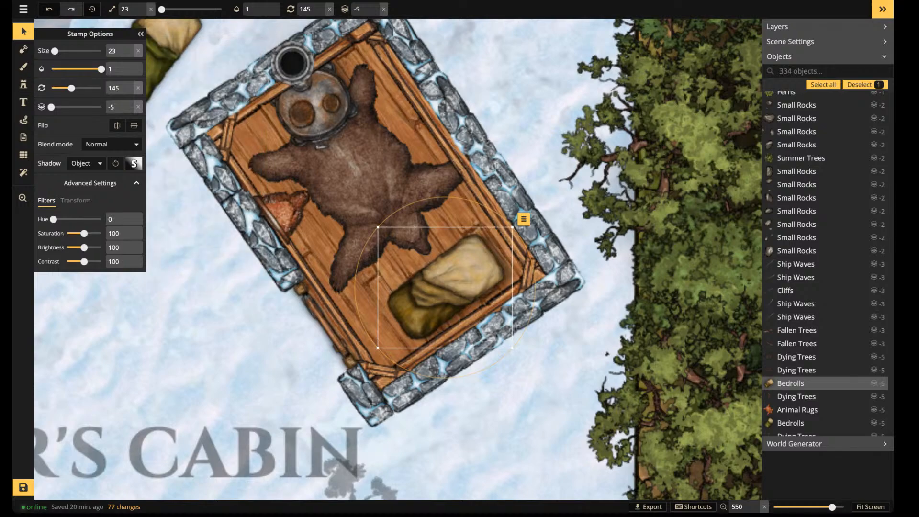
Stamp two Lighten-mode blood splatters at size 53, rotation 120 and layer 1 over the rug's lower end and the bedroll
{"action": "left_click", "coordinate": [23, 85]}
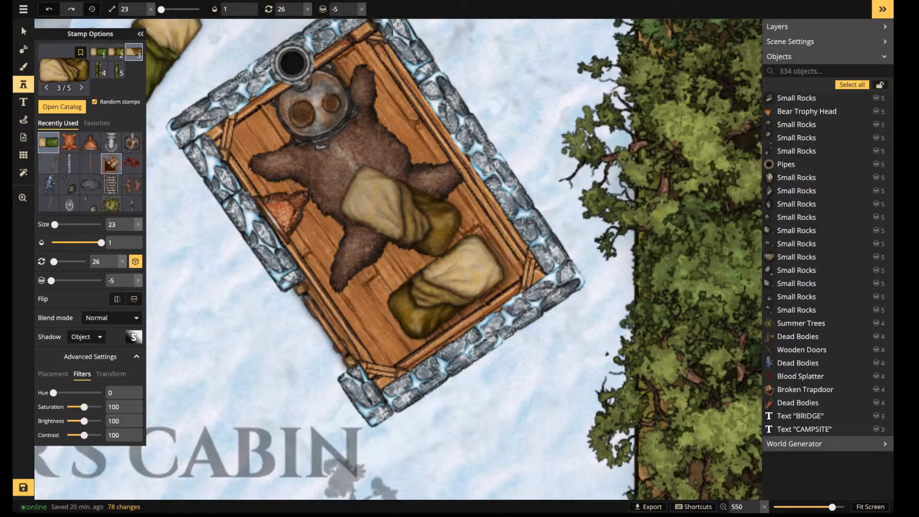
{"action": "left_click", "coordinate": [132, 163]}
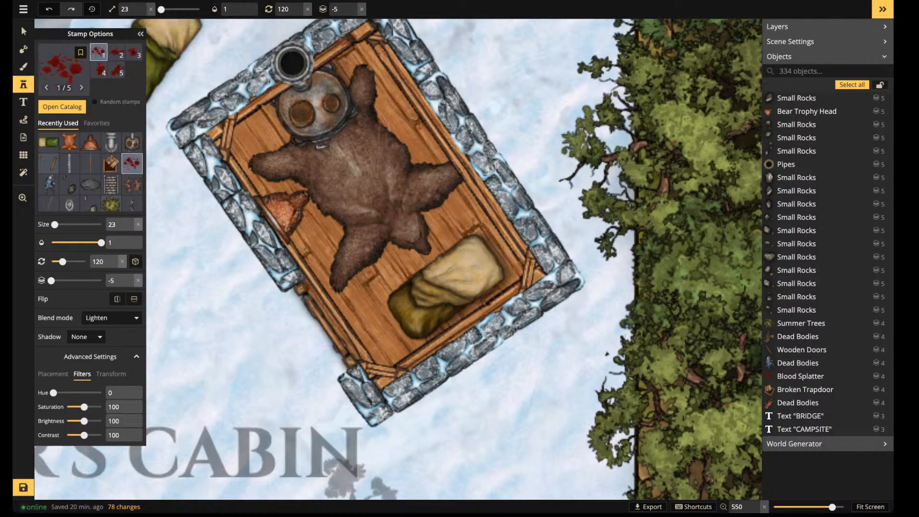
{"action": "left_click", "coordinate": [362, 8]}
{"action": "left_click_drag", "start_coordinate": [401, 222], "coordinate": [378, 177]}
{"action": "scroll", "coordinate": [379, 177], "scroll_direction": "up", "scroll_amount": 5}
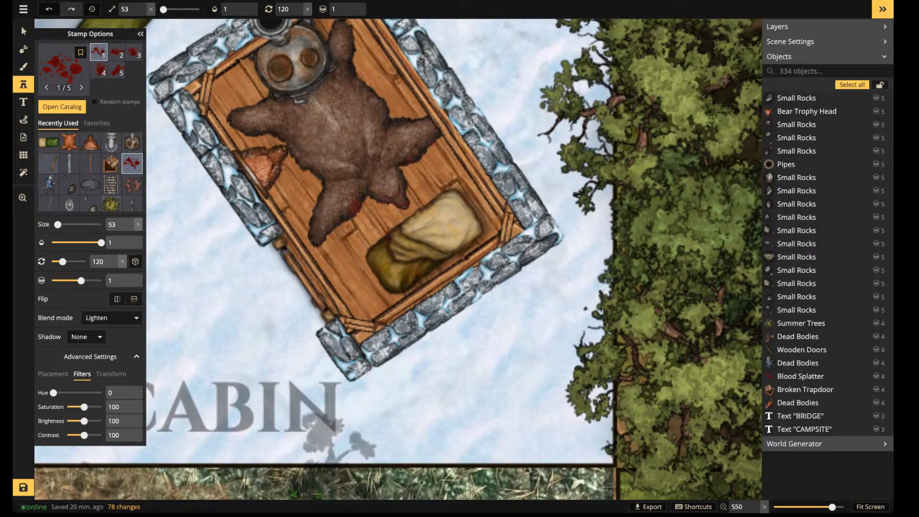
{"action": "left_click", "coordinate": [408, 206]}
{"action": "left_click", "coordinate": [425, 197]}
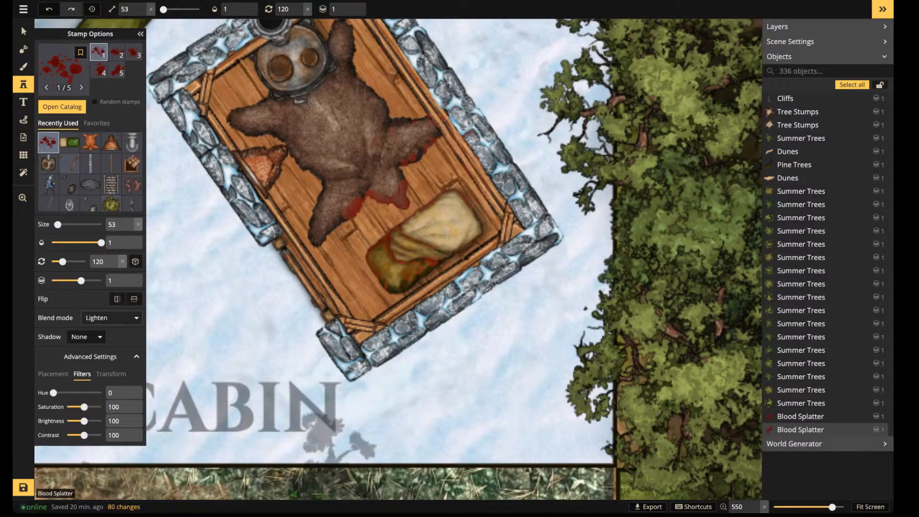
Place a blood splatter with Normal blend mode at size 33 between the rug and the bedroll
{"action": "left_click", "coordinate": [111, 318]}
{"action": "left_click", "coordinate": [86, 346]}
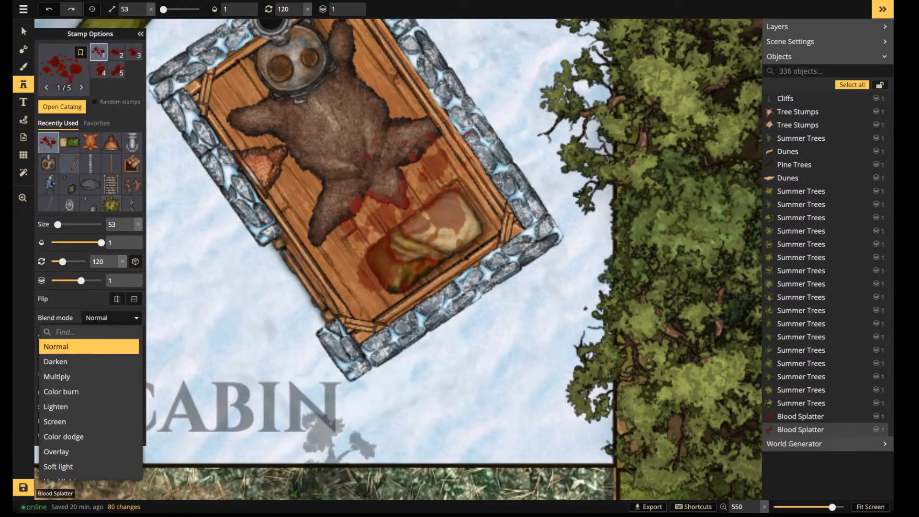
{"action": "left_click", "coordinate": [412, 201]}
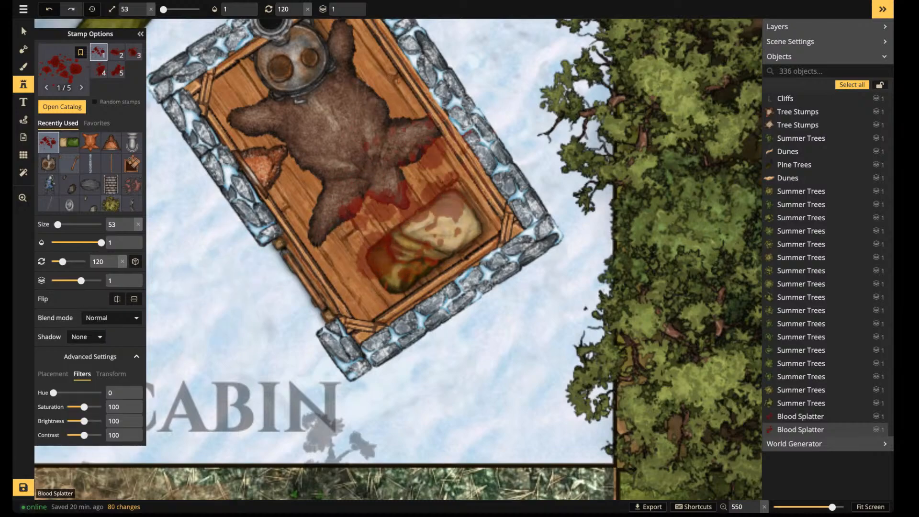
{"action": "scroll", "coordinate": [407, 202], "scroll_direction": "down", "scroll_amount": 4}
{"action": "left_click", "coordinate": [400, 203]}
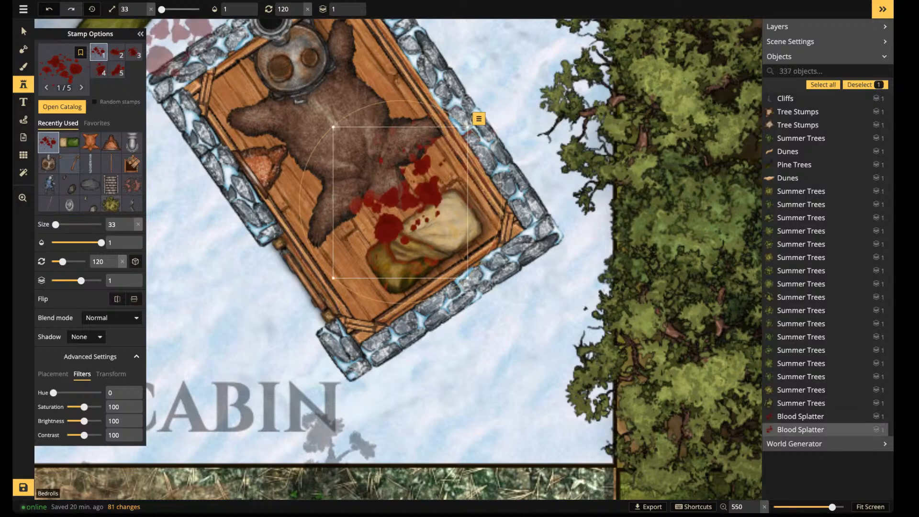
Lower the selected blood splatter's opacity to 0.42 and stamp another splatter with the same settings over the bedroll
{"action": "left_click", "coordinate": [244, 13]}
{"action": "left_click", "coordinate": [245, 13]}
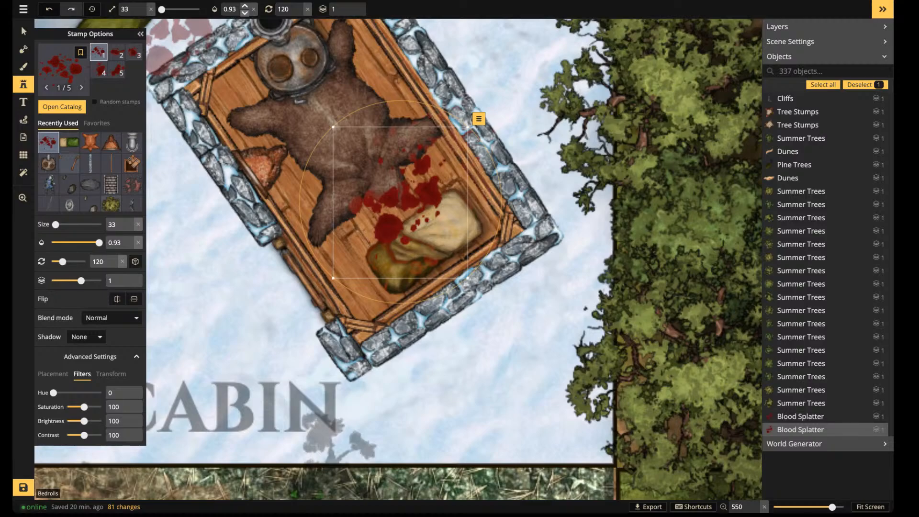
{"action": "left_click", "coordinate": [244, 13]}
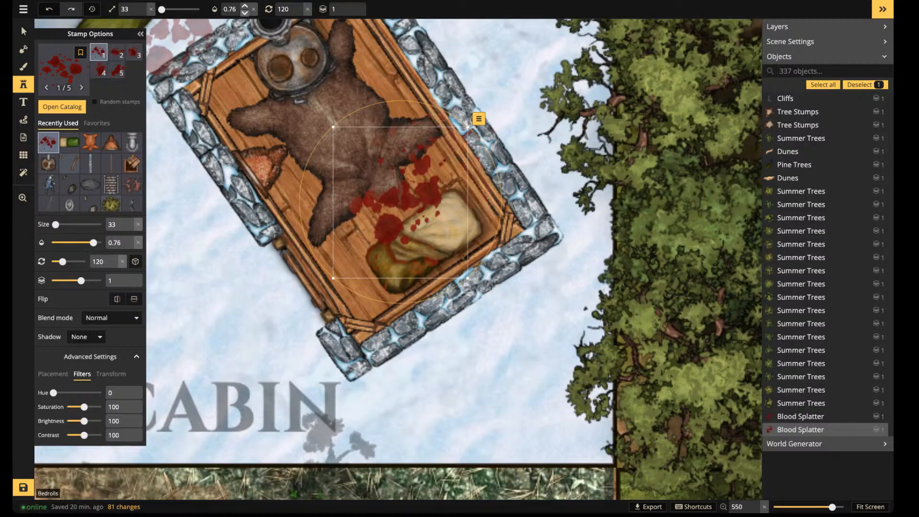
{"action": "left_click", "coordinate": [244, 13]}
{"action": "left_click", "coordinate": [244, 13]}
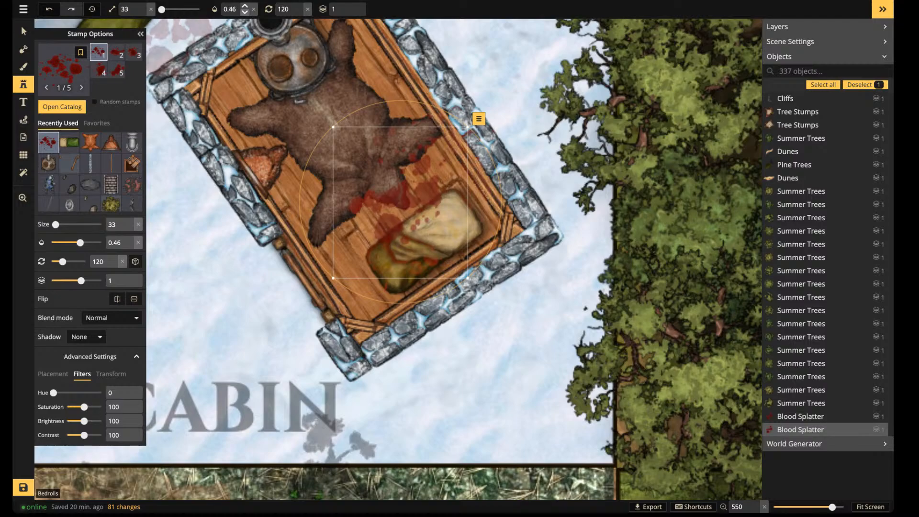
{"action": "left_click", "coordinate": [245, 13]}
{"action": "left_click", "coordinate": [497, 283]}
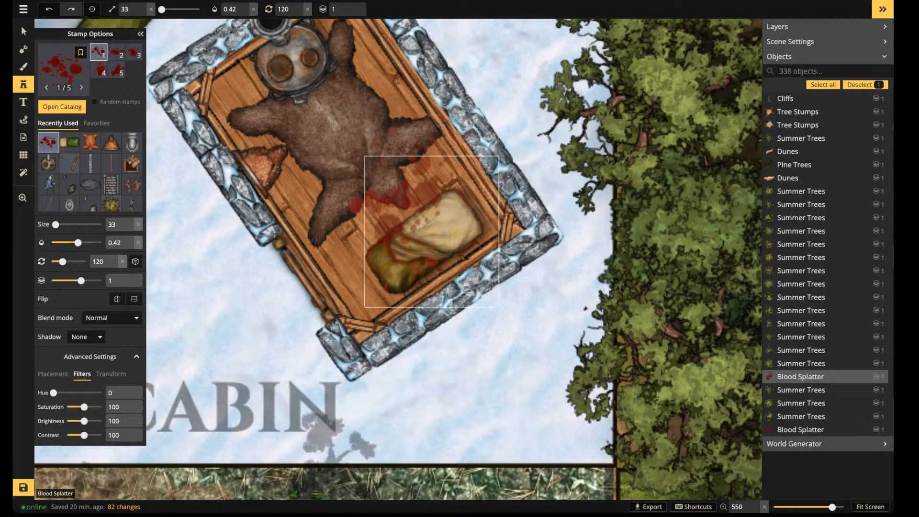
{"action": "left_click", "coordinate": [441, 226]}
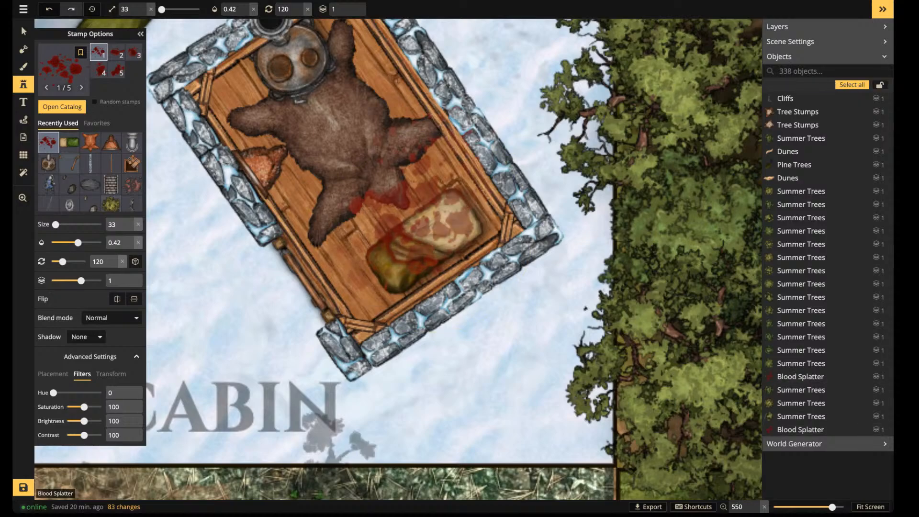
Place the fifth blood splatter variant at rotation 165 between the rug and the bedroll, and set it to layer -5
{"action": "scroll", "coordinate": [383, 254], "scroll_direction": "up", "scroll_amount": 3}
{"action": "key", "text": "Left"}
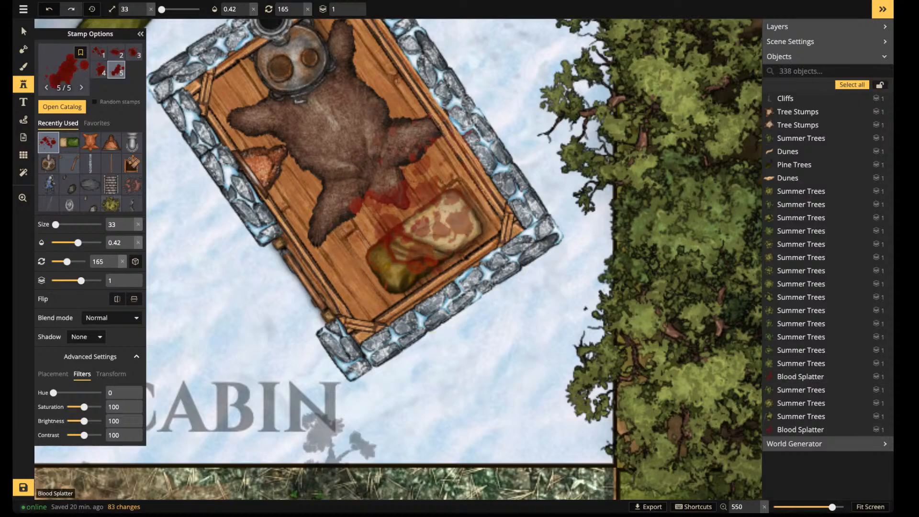
{"action": "left_click", "coordinate": [400, 208]}
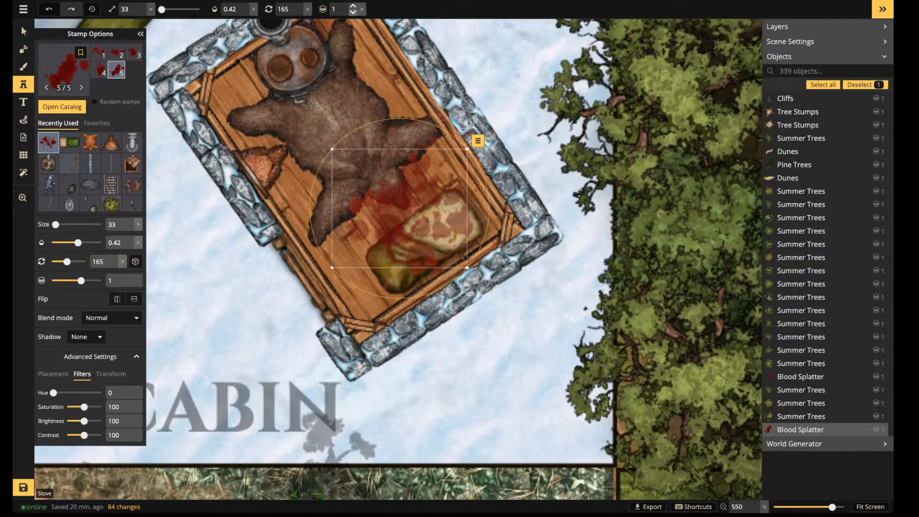
{"action": "left_click", "coordinate": [353, 13]}
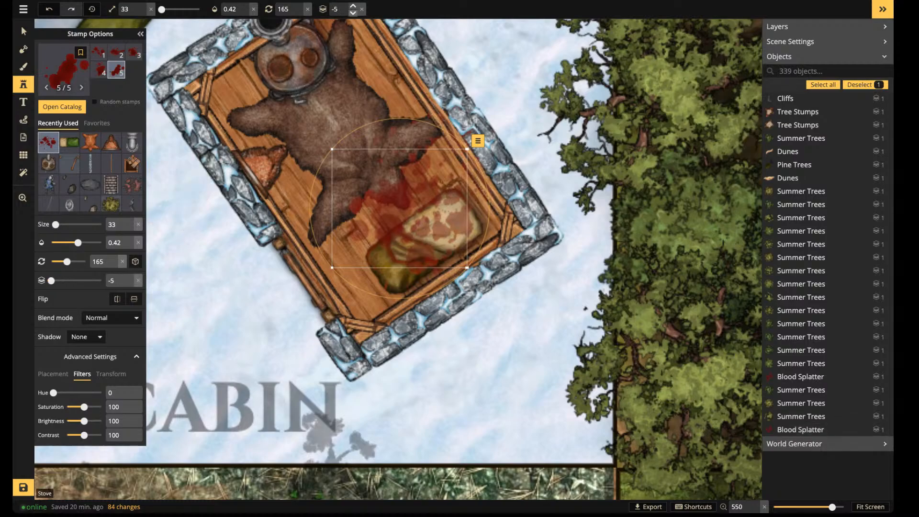
{"action": "left_click", "coordinate": [323, 178]}
Stamp the fourth blood splatter variant at size 23 and rotation 120 on the rug and on the floor west of the bedroll
{"action": "scroll", "coordinate": [337, 189], "scroll_direction": "down", "scroll_amount": 2}
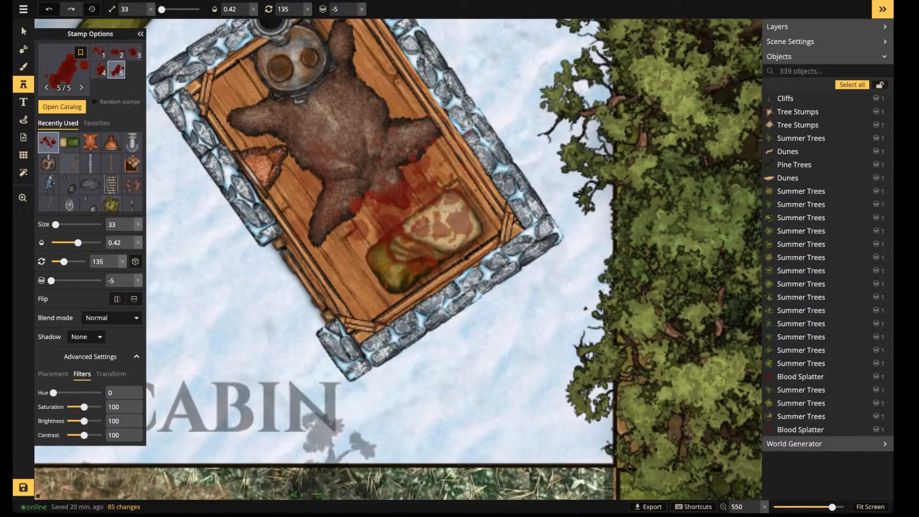
{"action": "scroll", "coordinate": [338, 189], "scroll_direction": "down", "scroll_amount": 1}
{"action": "key", "text": "Left"}
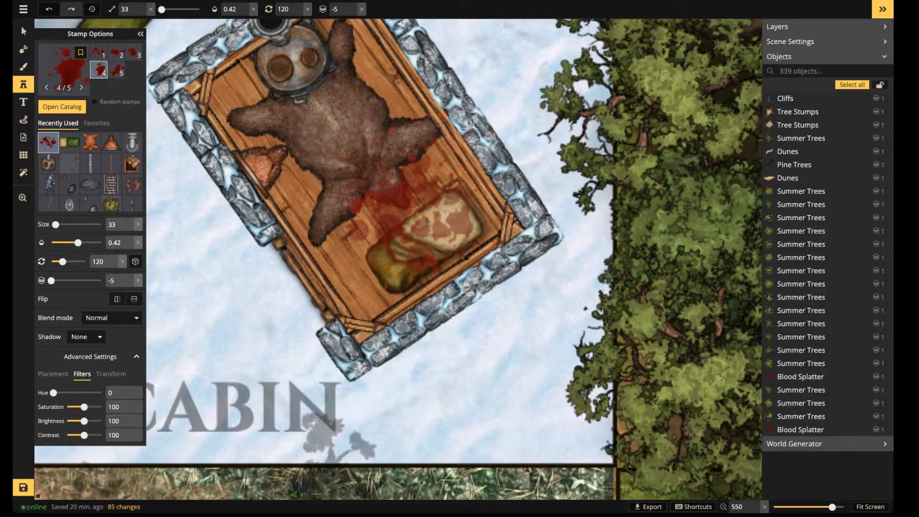
{"action": "scroll", "coordinate": [360, 160], "scroll_direction": "down", "scroll_amount": 4}
{"action": "scroll", "coordinate": [355, 146], "scroll_direction": "up", "scroll_amount": 2}
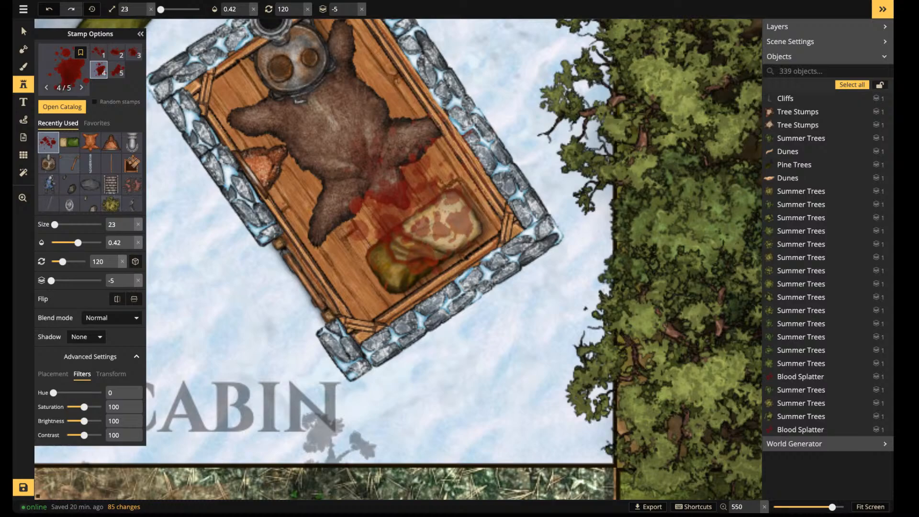
{"action": "left_click", "coordinate": [355, 145]}
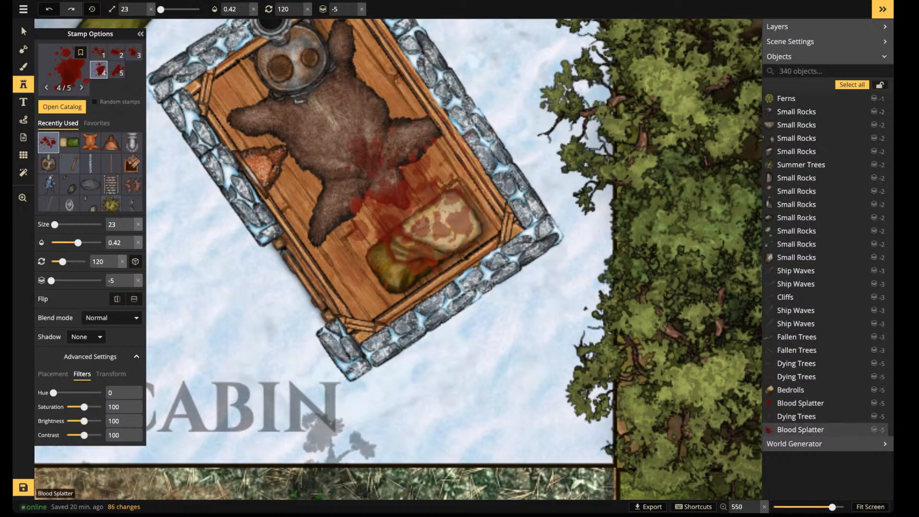
{"action": "left_click", "coordinate": [359, 257]}
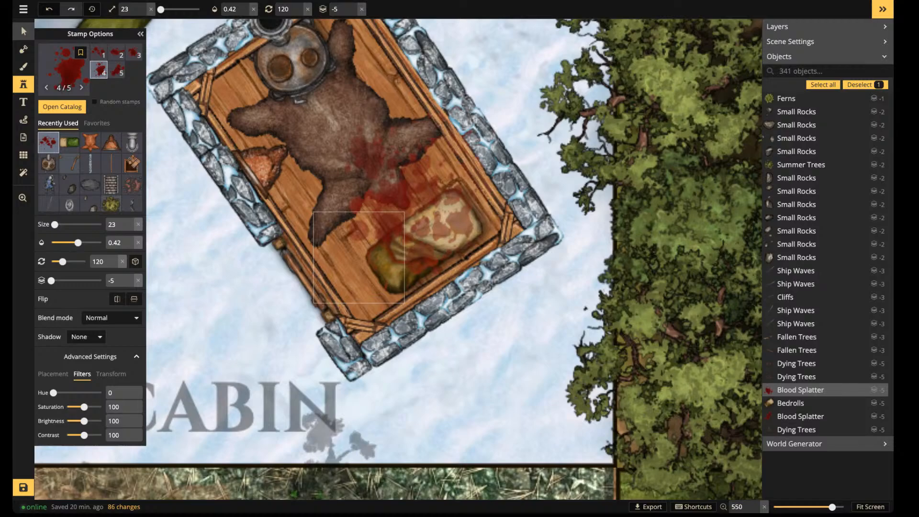
{"action": "left_click", "coordinate": [23, 31]}
{"action": "scroll", "coordinate": [335, 113], "scroll_direction": "down", "scroll_amount": 3}
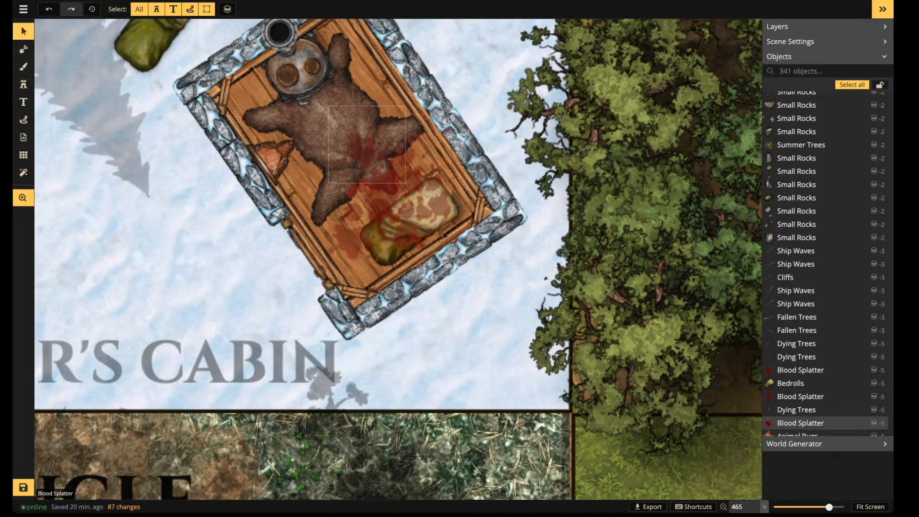
Choose the Dry Grass texture from the unfiltered texture catalog for the brush and set its texture size to 10
{"action": "left_click_drag", "start_coordinate": [345, 120], "coordinate": [288, 188]}
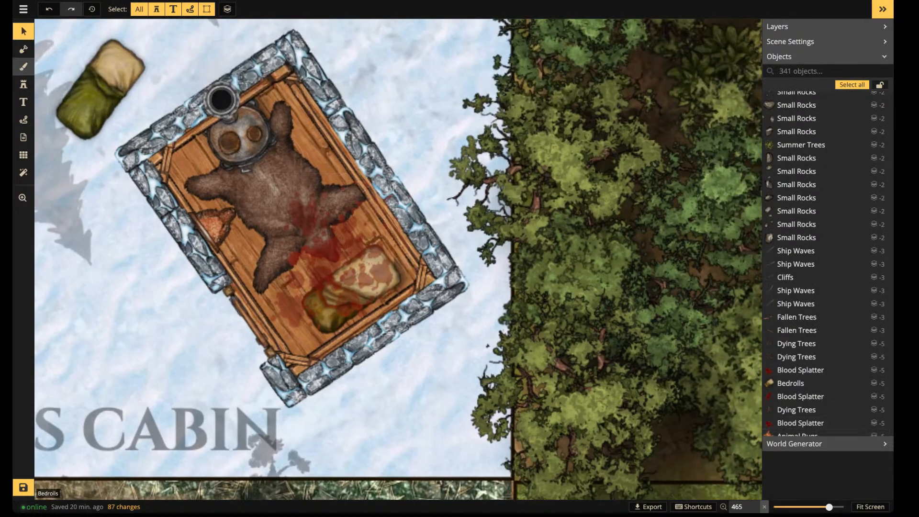
{"action": "left_click", "coordinate": [23, 67]}
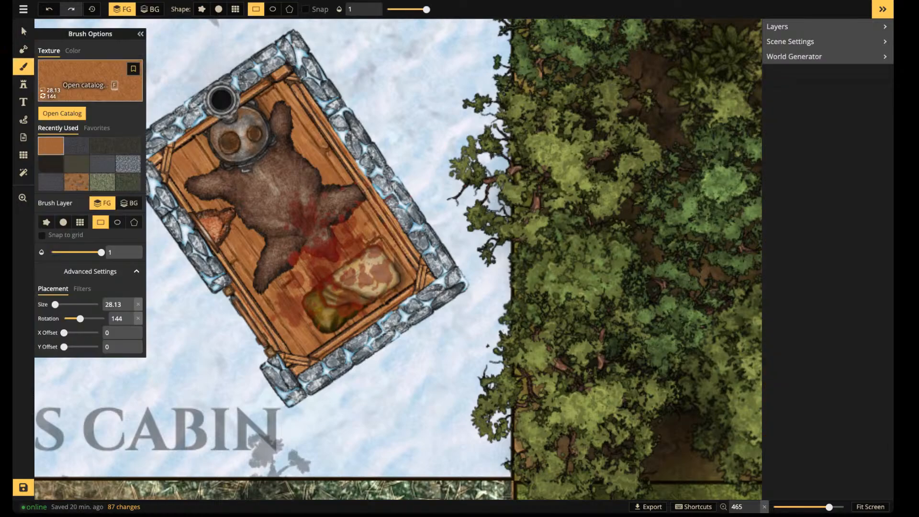
{"action": "key", "text": "f"}
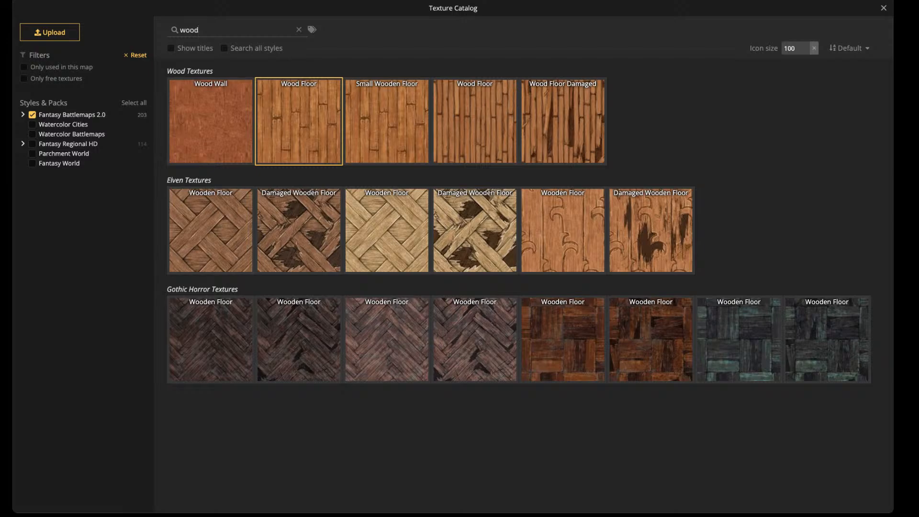
{"action": "left_click", "coordinate": [279, 29]}
{"action": "left_click", "coordinate": [299, 30]}
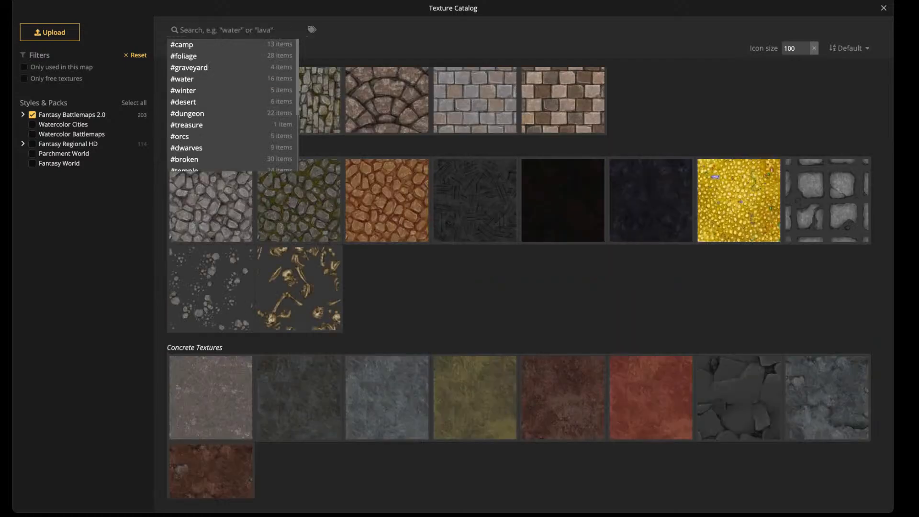
{"action": "left_click", "coordinate": [388, 446]}
{"action": "scroll", "coordinate": [388, 447], "scroll_direction": "up", "scroll_amount": 9}
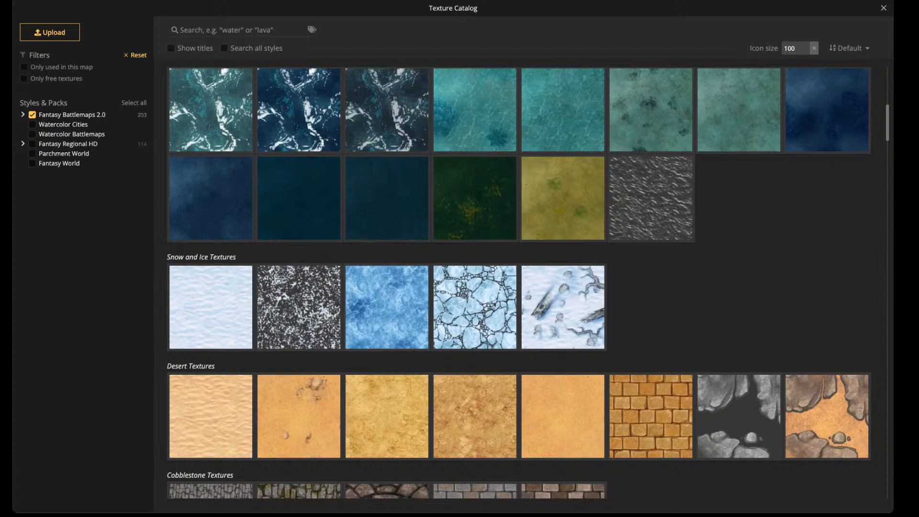
{"action": "scroll", "coordinate": [387, 240], "scroll_direction": "up", "scroll_amount": 6}
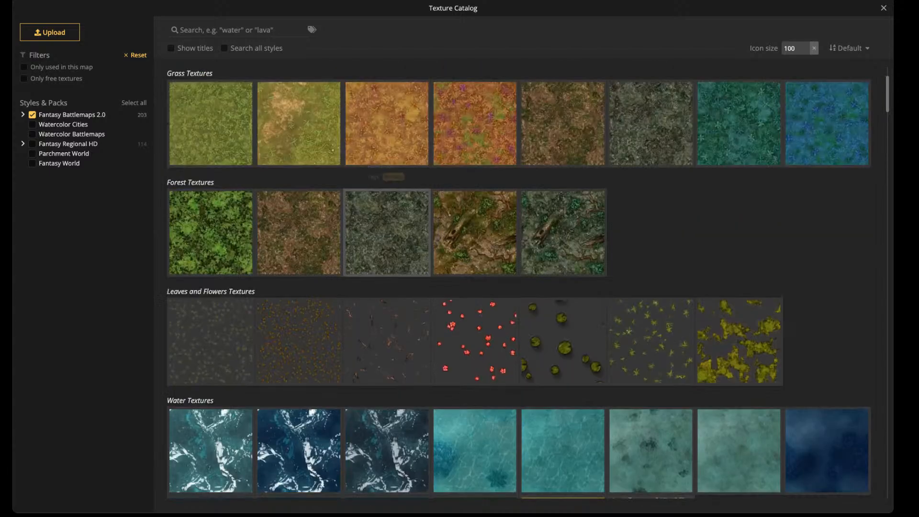
{"action": "scroll", "coordinate": [387, 239], "scroll_direction": "up", "scroll_amount": 2}
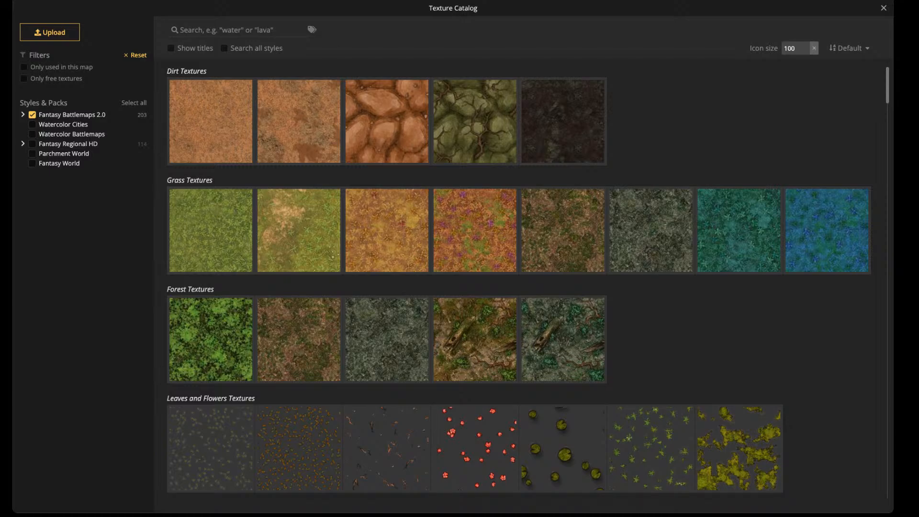
{"action": "scroll", "coordinate": [519, 283], "scroll_direction": "down", "scroll_amount": 5}
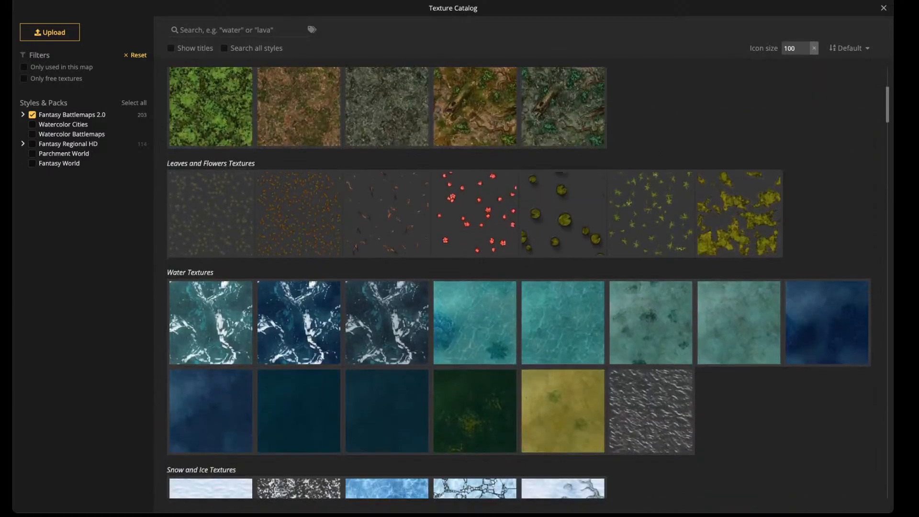
{"action": "scroll", "coordinate": [519, 283], "scroll_direction": "down", "scroll_amount": 10}
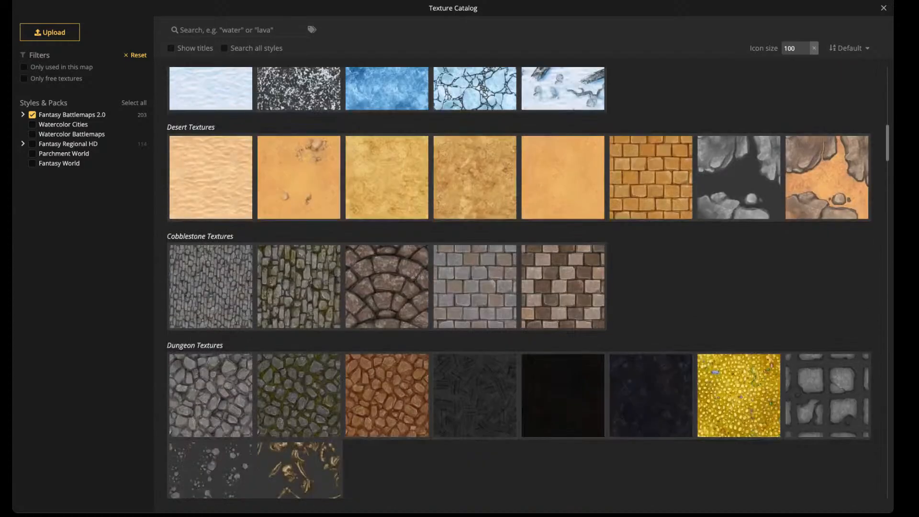
{"action": "scroll", "coordinate": [298, 287], "scroll_direction": "down", "scroll_amount": 20}
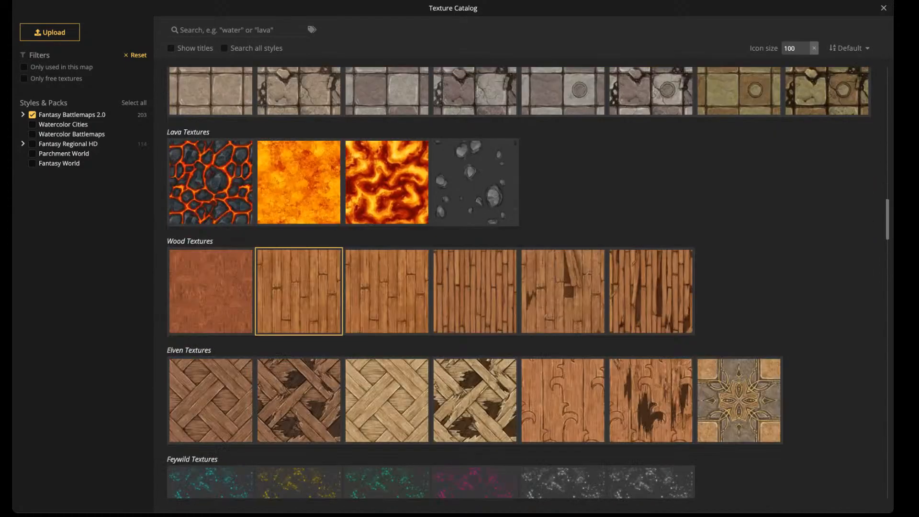
{"action": "scroll", "coordinate": [299, 288], "scroll_direction": "down", "scroll_amount": 16}
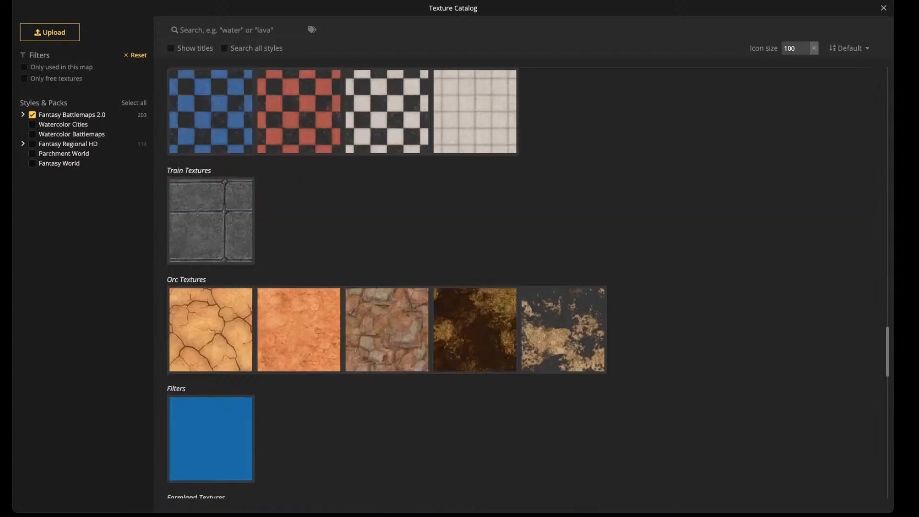
{"action": "scroll", "coordinate": [563, 165], "scroll_direction": "down", "scroll_amount": 4}
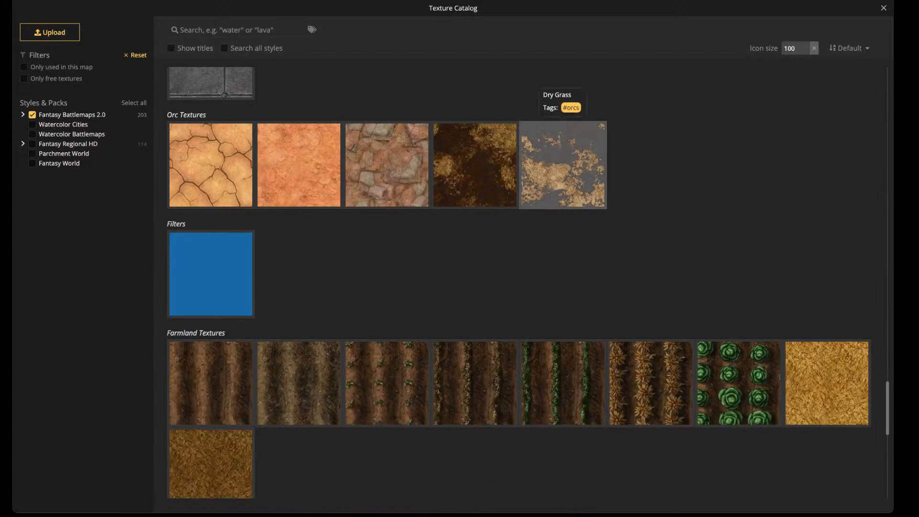
{"action": "left_click", "coordinate": [563, 165]}
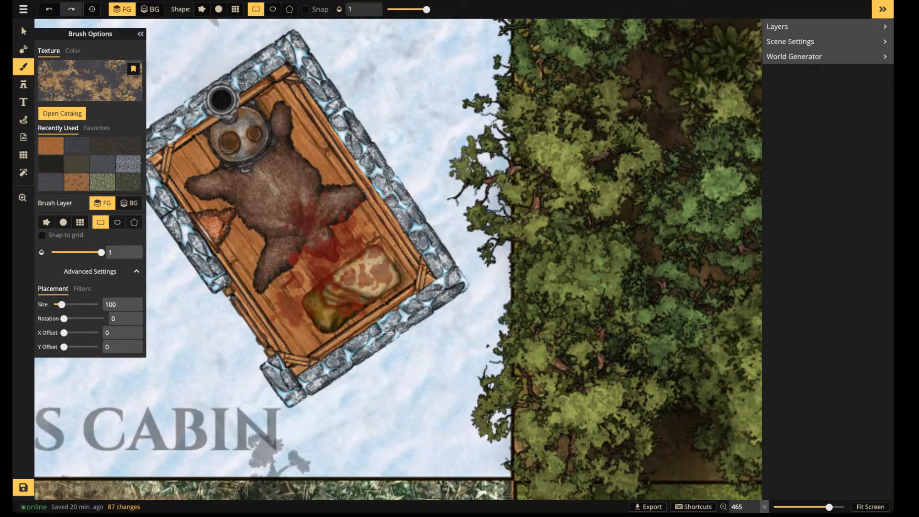
{"action": "left_click_drag", "start_coordinate": [62, 305], "coordinate": [53, 305]}
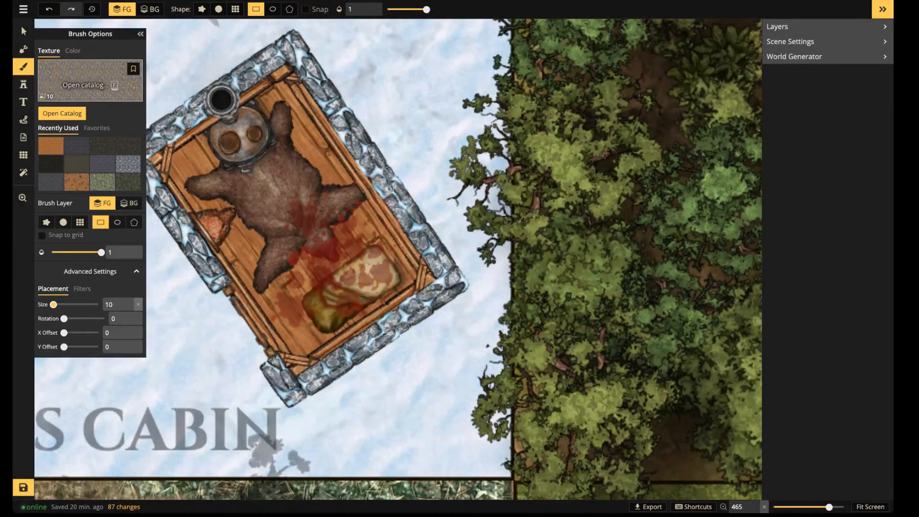
Paint the dry grass texture over the cabin floor with a round brush at size 33
{"action": "left_click", "coordinate": [202, 10]}
{"action": "left_click", "coordinate": [218, 9]}
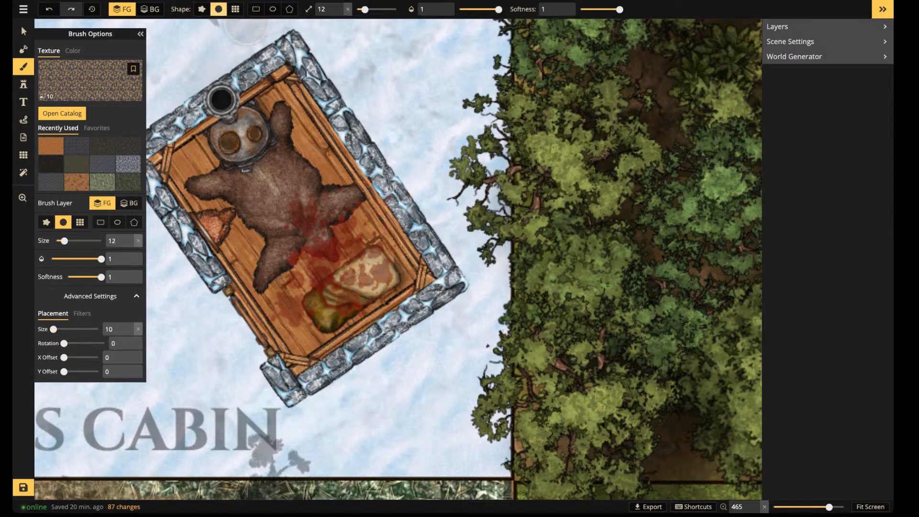
{"action": "left_click_drag", "start_coordinate": [365, 10], "coordinate": [374, 9]}
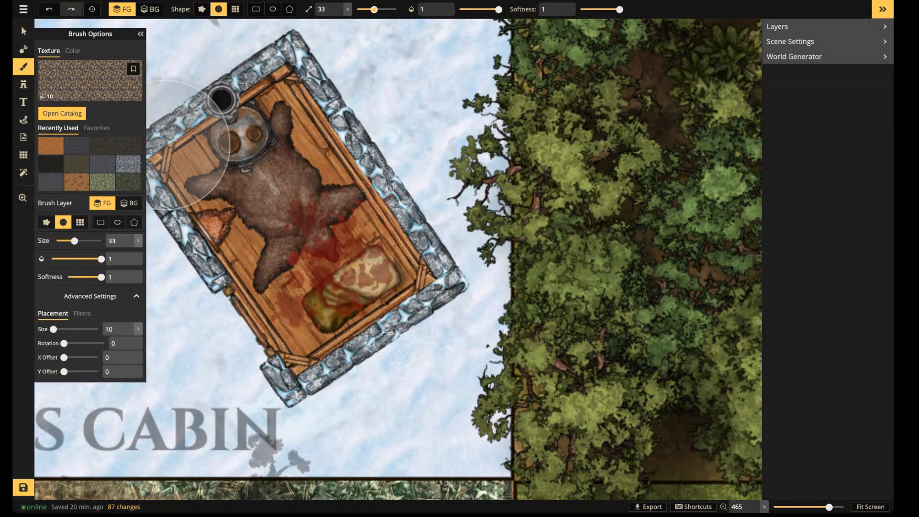
{"action": "left_click", "coordinate": [82, 313]}
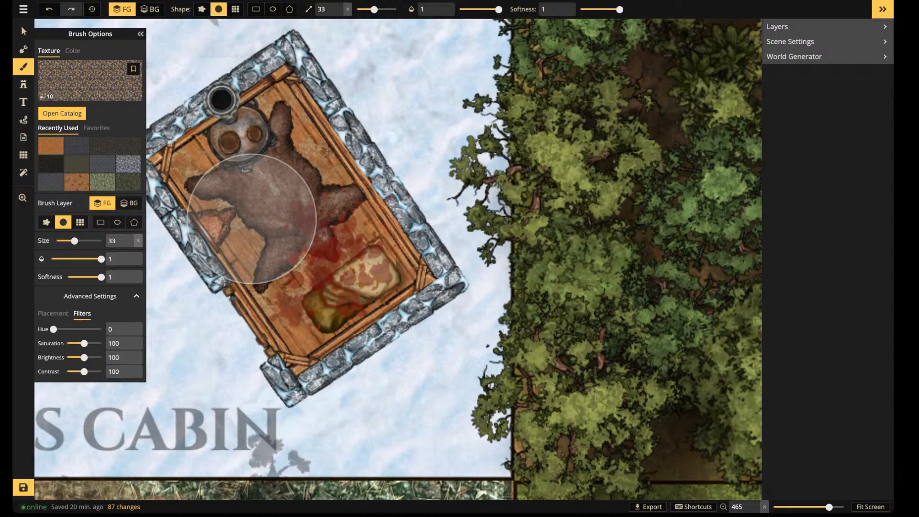
{"action": "left_click", "coordinate": [218, 186]}
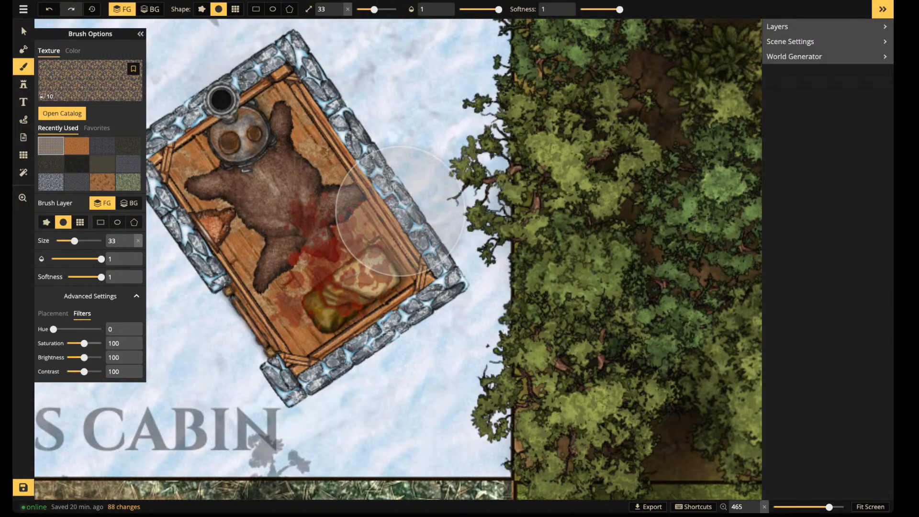
Set the dry grass brush texture's saturation to 0 and brightness to 137
{"action": "left_click", "coordinate": [54, 314]}
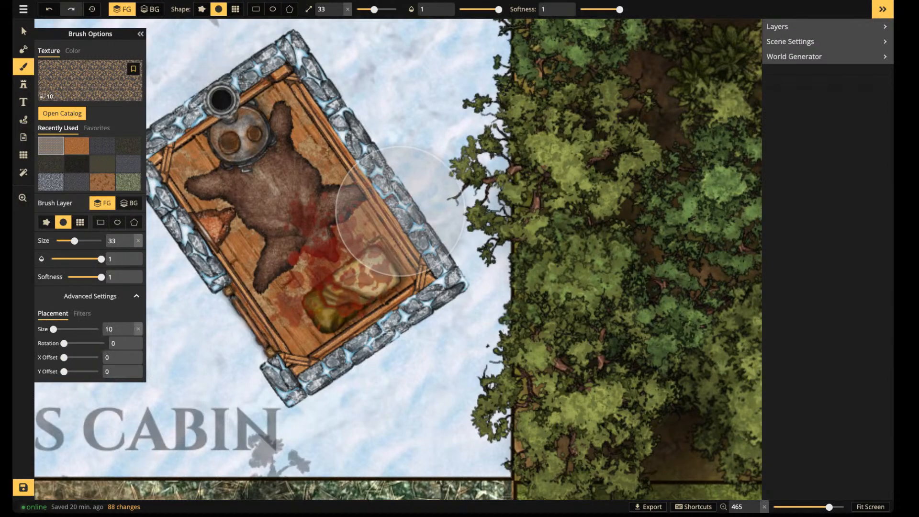
{"action": "left_click", "coordinate": [82, 313]}
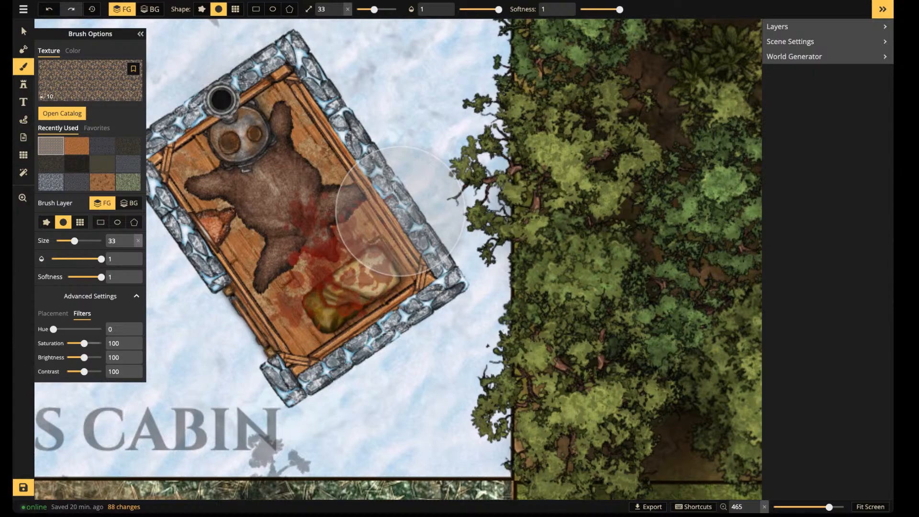
{"action": "mouse_move", "coordinate": [84, 344]}
{"action": "left_mouse_down"}
{"action": "mouse_move", "coordinate": [66, 343]}
{"action": "mouse_move", "coordinate": [89, 357]}
{"action": "left_mouse_up"}
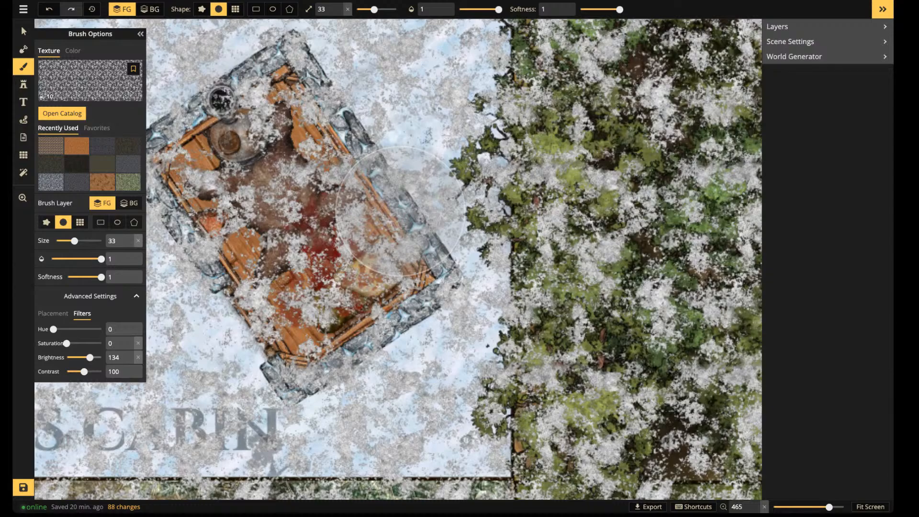
{"action": "left_click_drag", "start_coordinate": [90, 357], "coordinate": [90, 357]}
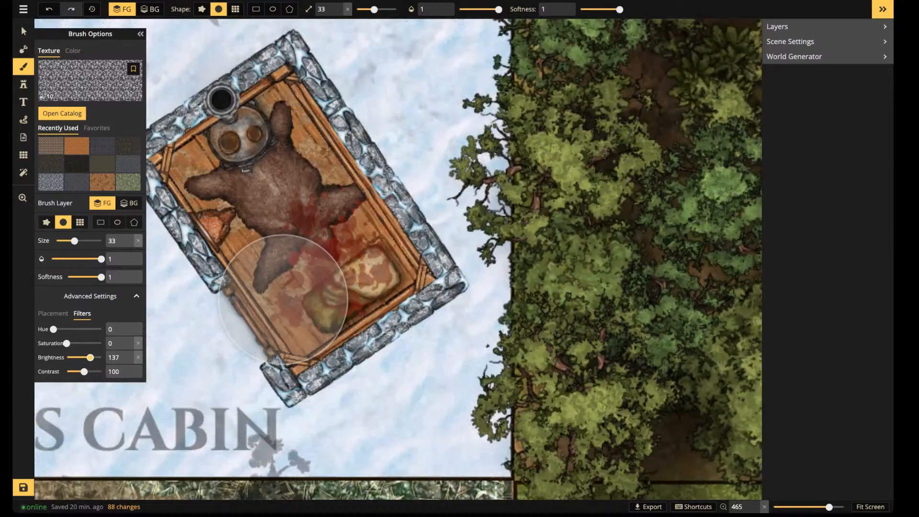
Paint the desaturated texture on the floor between the doorway and the bedroll at brush size 17 and opacity 0.4
{"action": "left_click_drag", "start_coordinate": [285, 292], "coordinate": [326, 161]}
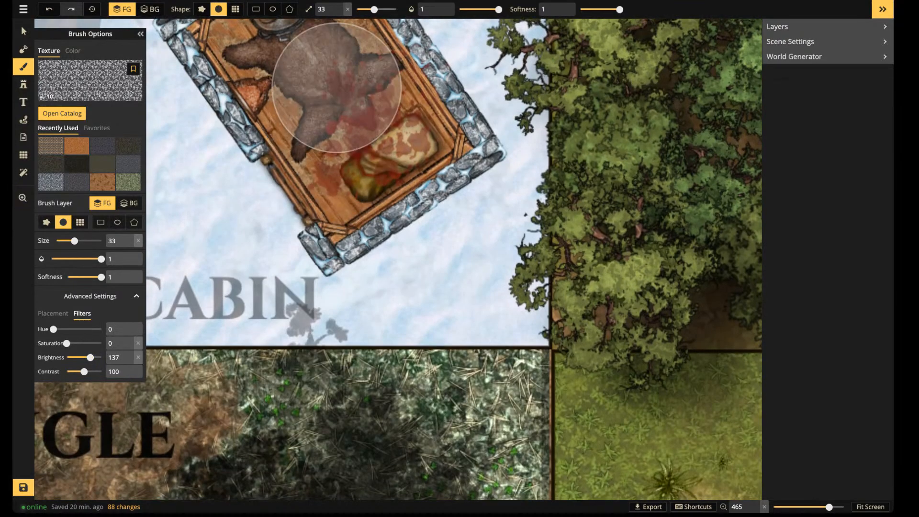
{"action": "key", "text": "bracketleft"}
{"action": "key", "text": "bracketleft"}
{"action": "key", "text": "bracketleft"}
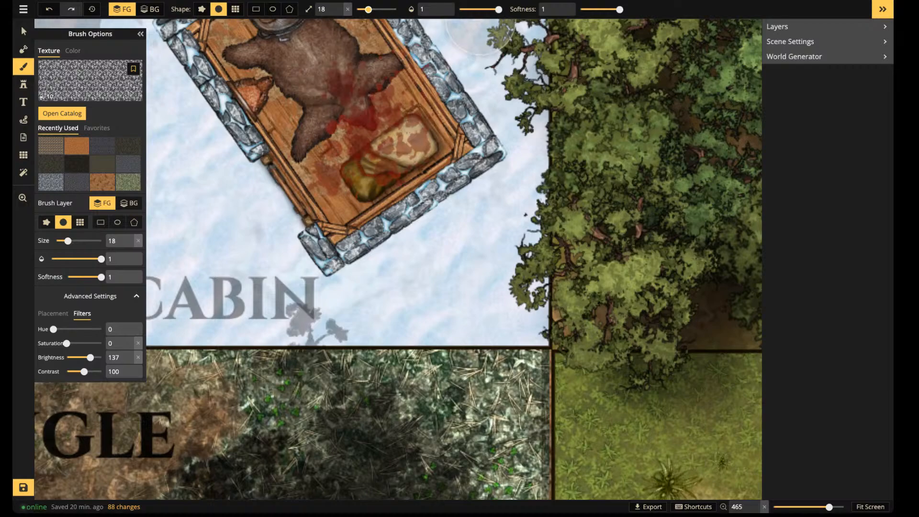
{"action": "left_click", "coordinate": [476, 9]}
{"action": "left_click_drag", "start_coordinate": [369, 9], "coordinate": [368, 9]}
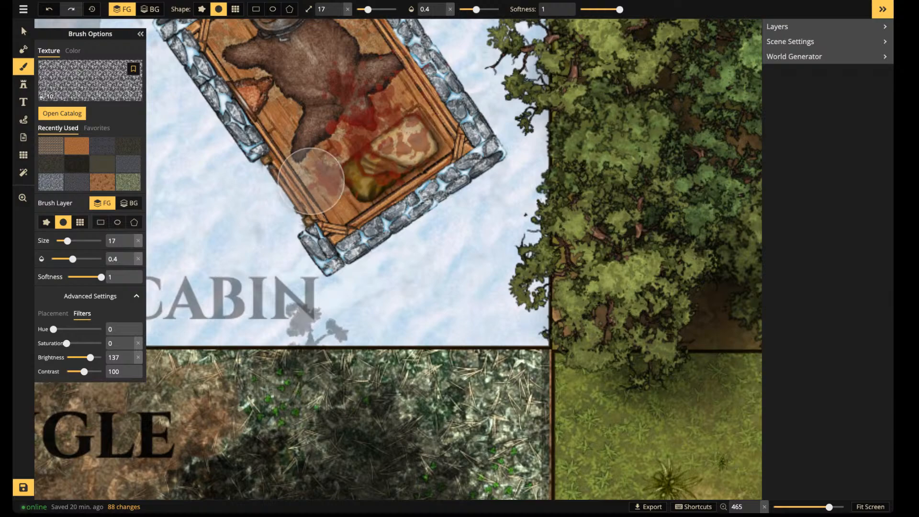
{"action": "mouse_move", "coordinate": [312, 175]}
{"action": "left_mouse_down"}
{"action": "mouse_move", "coordinate": [301, 140]}
{"action": "mouse_move", "coordinate": [317, 174]}
{"action": "mouse_move", "coordinate": [322, 135]}
{"action": "mouse_move", "coordinate": [353, 160]}
{"action": "mouse_move", "coordinate": [405, 103]}
{"action": "mouse_move", "coordinate": [356, 130]}
{"action": "mouse_move", "coordinate": [311, 181]}
{"action": "mouse_move", "coordinate": [349, 173]}
{"action": "mouse_move", "coordinate": [294, 114]}
{"action": "mouse_move", "coordinate": [320, 138]}
{"action": "mouse_move", "coordinate": [352, 128]}
{"action": "mouse_move", "coordinate": [341, 146]}
{"action": "mouse_move", "coordinate": [350, 188]}
{"action": "left_mouse_up"}
Paint more of the grey texture from the doorway toward the rug at opacity 0.71 and contrast 70
{"action": "left_click_drag", "start_coordinate": [476, 9], "coordinate": [489, 9]}
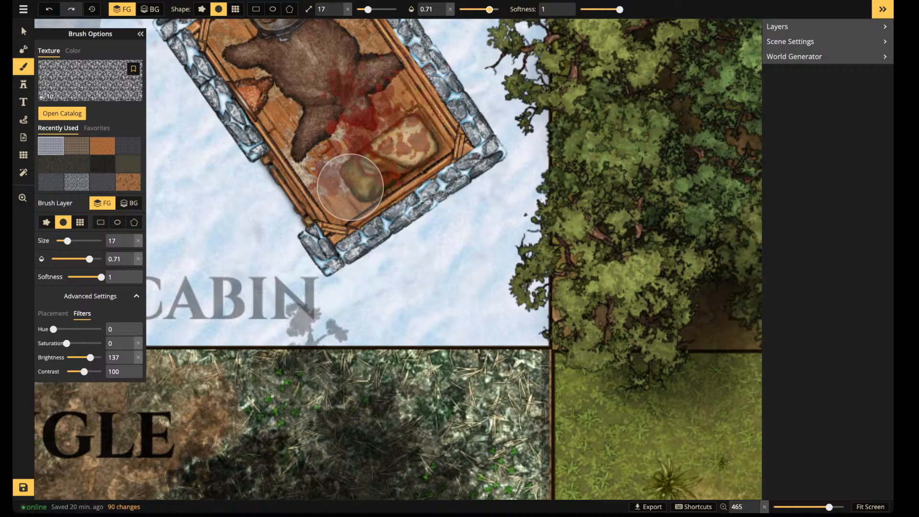
{"action": "left_click_drag", "start_coordinate": [84, 372], "coordinate": [80, 372]}
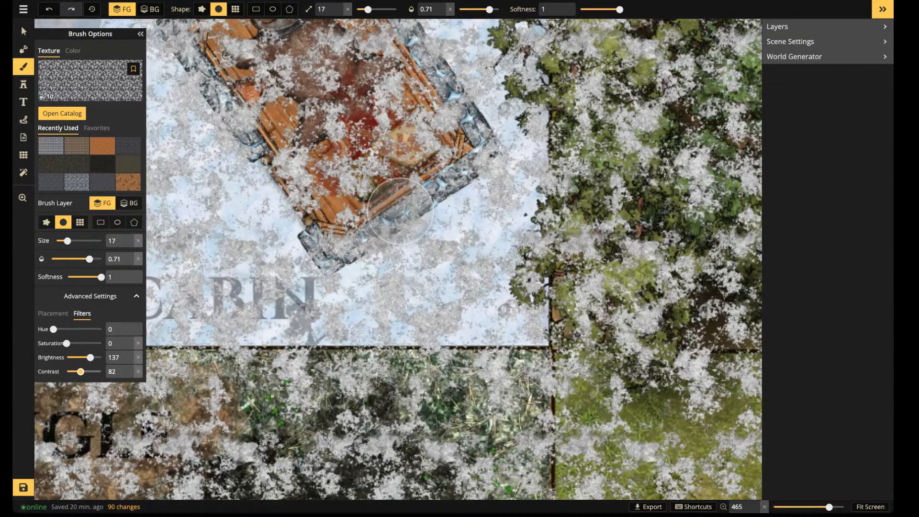
{"action": "left_click_drag", "start_coordinate": [81, 372], "coordinate": [78, 372]}
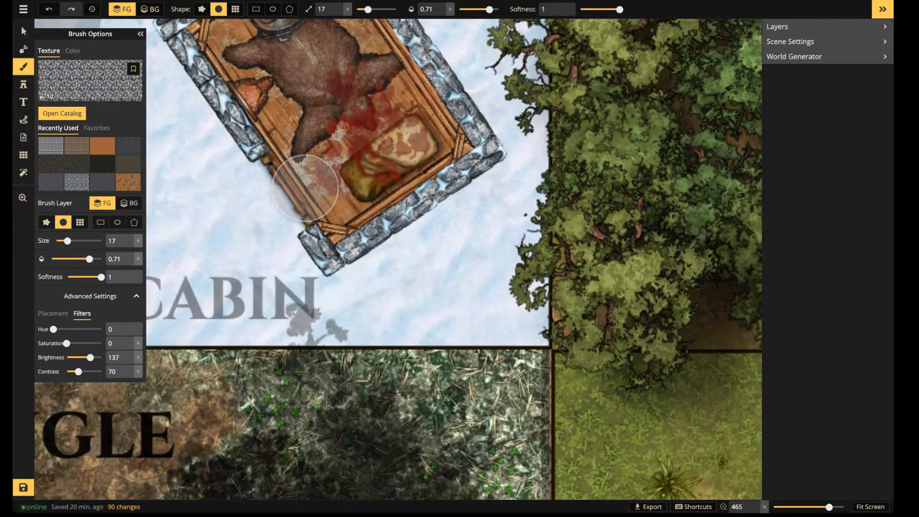
{"action": "mouse_move", "coordinate": [305, 188]}
{"action": "left_mouse_down"}
{"action": "mouse_move", "coordinate": [317, 165]}
{"action": "mouse_move", "coordinate": [337, 200]}
{"action": "mouse_move", "coordinate": [325, 175]}
{"action": "mouse_move", "coordinate": [340, 166]}
{"action": "mouse_move", "coordinate": [318, 170]}
{"action": "mouse_move", "coordinate": [293, 143]}
{"action": "mouse_move", "coordinate": [329, 148]}
{"action": "mouse_move", "coordinate": [347, 118]}
{"action": "left_mouse_up"}
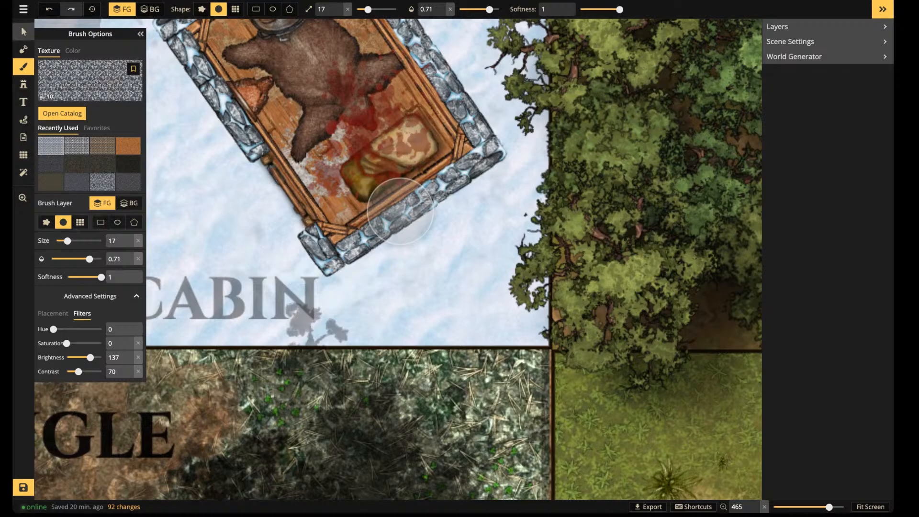
Stamp the first Dead Bodies variant, the armored figure, at size 23, opacity 1 and rotation 26 between the rug and the bedroll
{"action": "left_click", "coordinate": [24, 32]}
{"action": "scroll", "coordinate": [277, 165], "scroll_direction": "down", "scroll_amount": 3}
{"action": "key", "text": "space"}
{"action": "left_click_drag", "start_coordinate": [278, 165], "coordinate": [347, 256]}
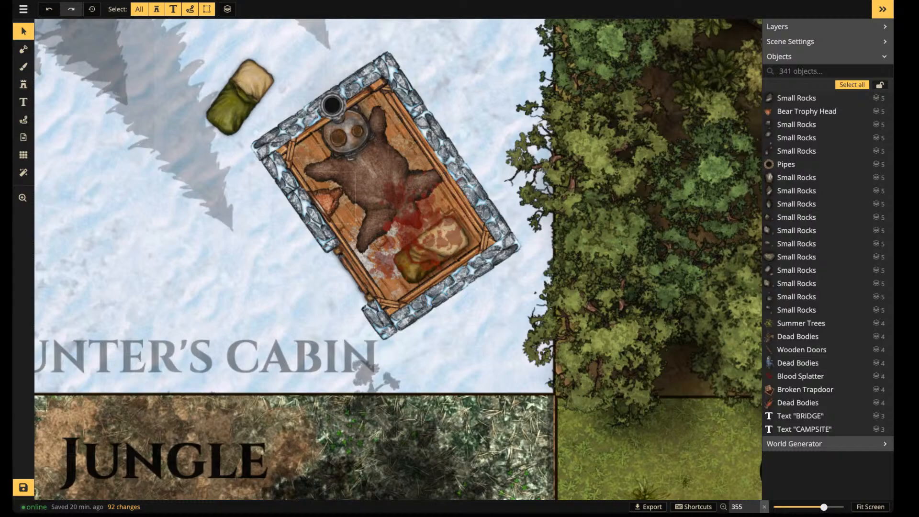
{"action": "scroll", "coordinate": [436, 210], "scroll_direction": "up", "scroll_amount": 8}
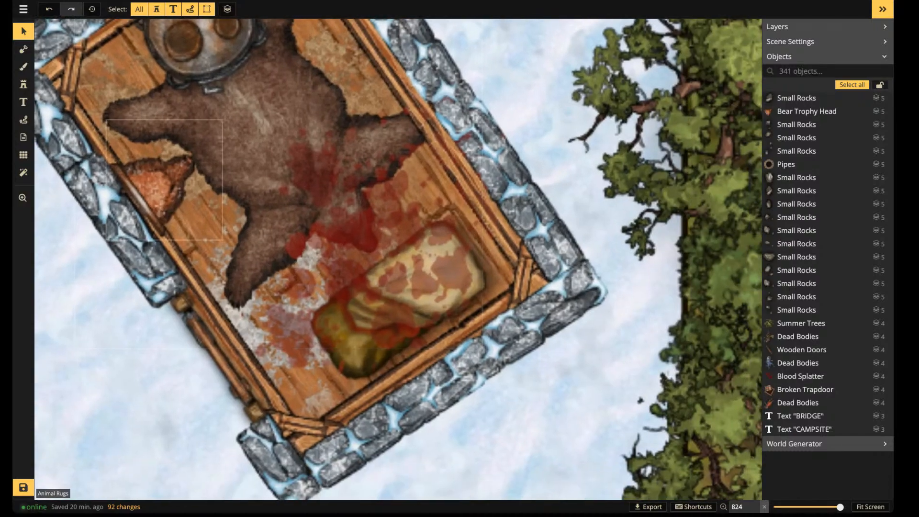
{"action": "left_click", "coordinate": [24, 84]}
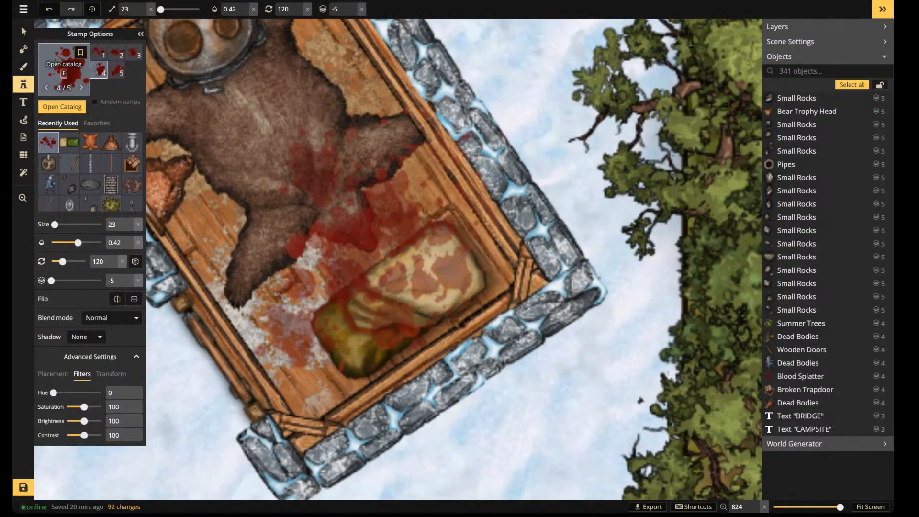
{"action": "left_click", "coordinate": [49, 185]}
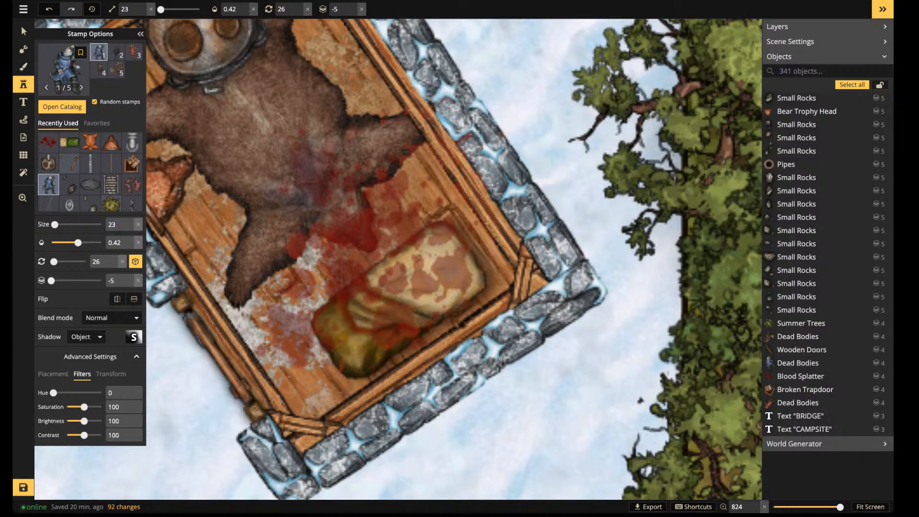
{"action": "left_click", "coordinate": [254, 9]}
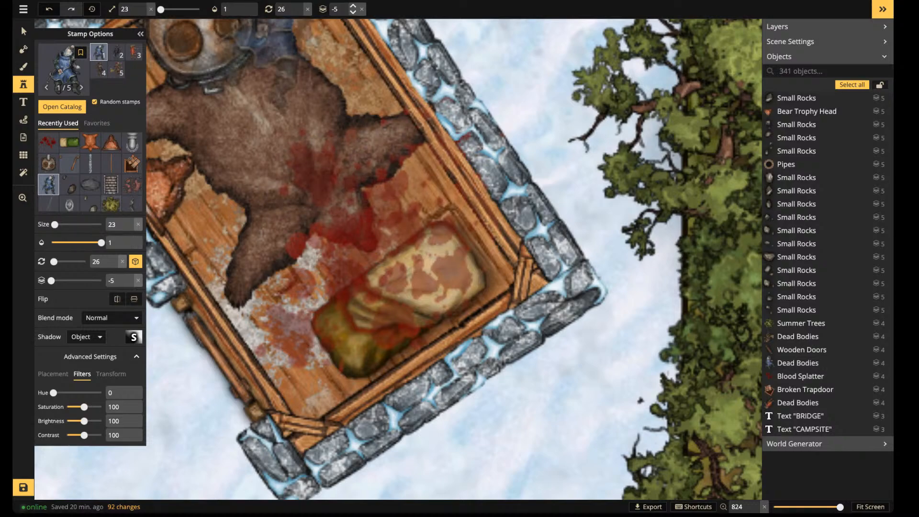
{"action": "left_click", "coordinate": [325, 223]}
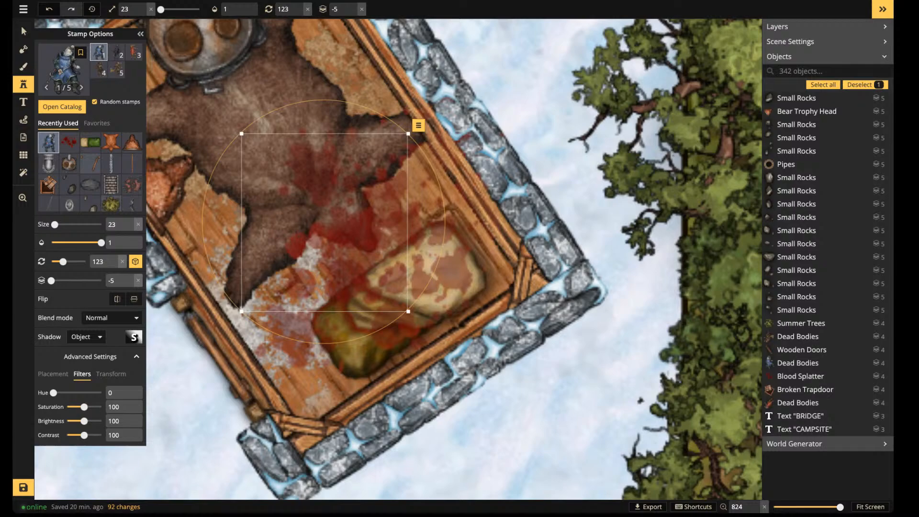
Raise the bear rug to layer -4, above the armored body
{"action": "left_click", "coordinate": [324, 222]}
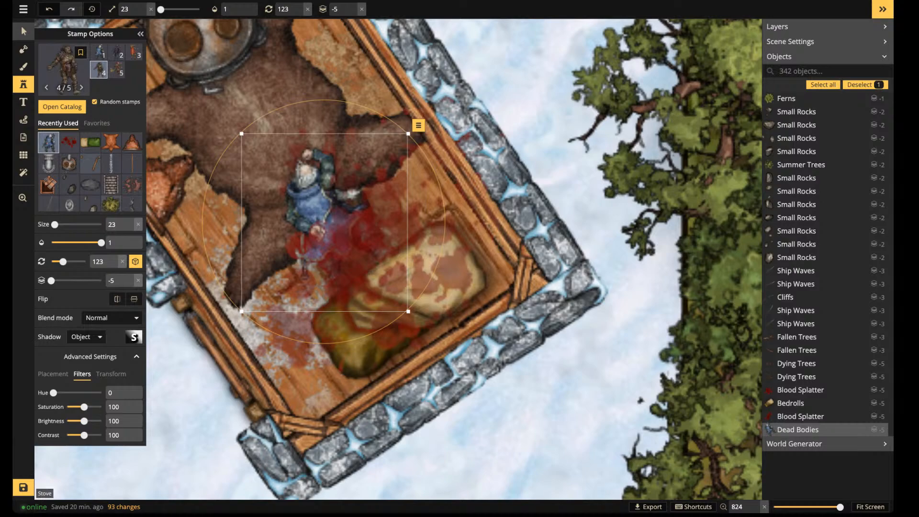
{"action": "left_click", "coordinate": [23, 32]}
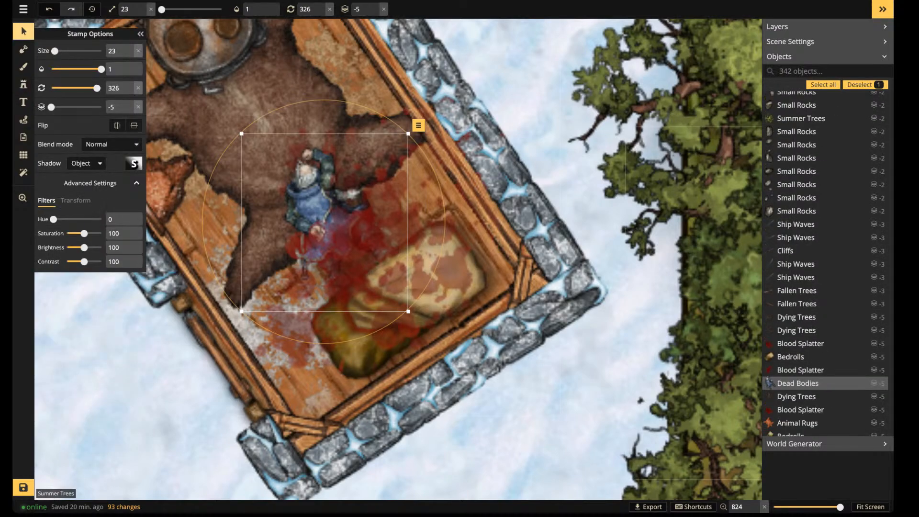
{"action": "left_click", "coordinate": [798, 423]}
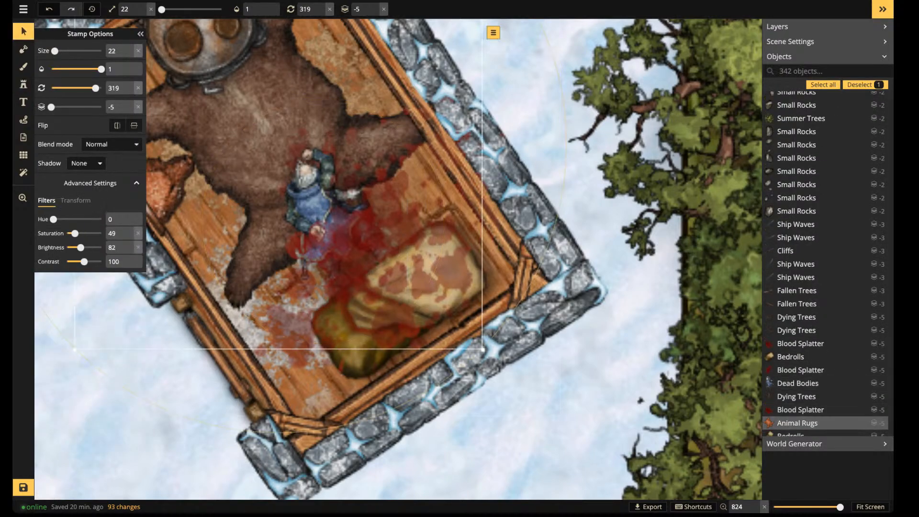
{"action": "left_click", "coordinate": [375, 6]}
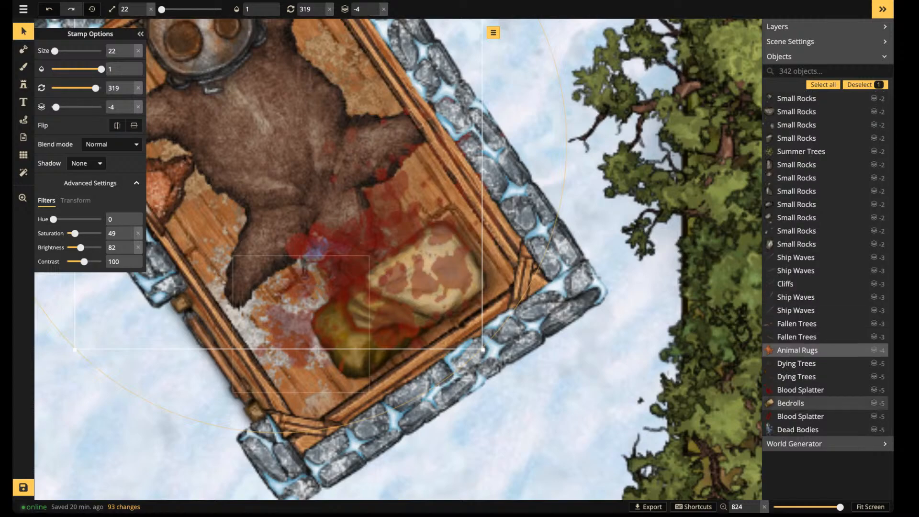
Try the armored body in different spots between the rug and the bedroll, rotated to 311
{"action": "left_click_drag", "start_coordinate": [316, 248], "coordinate": [377, 224]}
{"action": "scroll", "coordinate": [393, 226], "scroll_direction": "down", "scroll_amount": 1}
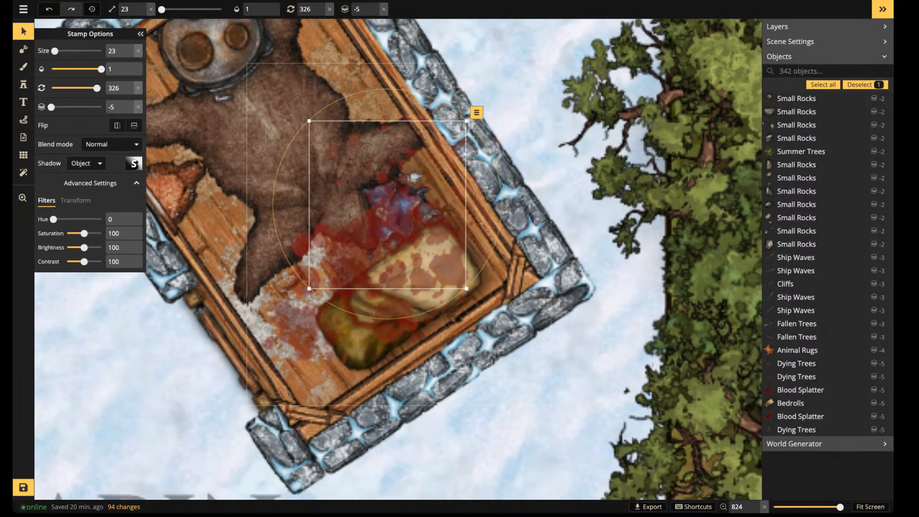
{"action": "left_click_drag", "start_coordinate": [467, 289], "coordinate": [434, 252]}
{"action": "scroll", "coordinate": [395, 211], "scroll_direction": "down", "scroll_amount": 1}
{"action": "left_click_drag", "start_coordinate": [395, 211], "coordinate": [409, 266]}
{"action": "scroll", "coordinate": [409, 267], "scroll_direction": "up", "scroll_amount": 1}
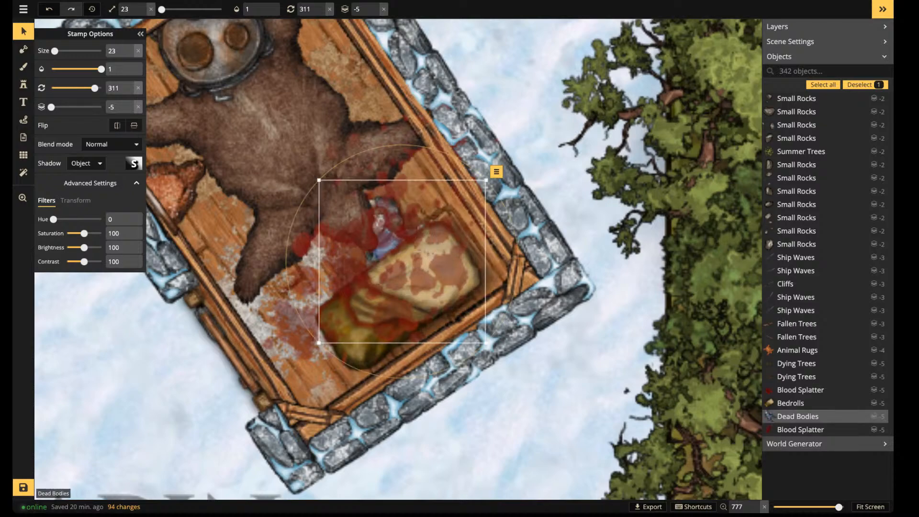
{"action": "scroll", "coordinate": [409, 267], "scroll_direction": "up", "scroll_amount": 5}
{"action": "left_click_drag", "start_coordinate": [410, 266], "coordinate": [339, 203]}
{"action": "scroll", "coordinate": [336, 199], "scroll_direction": "down", "scroll_amount": 3}
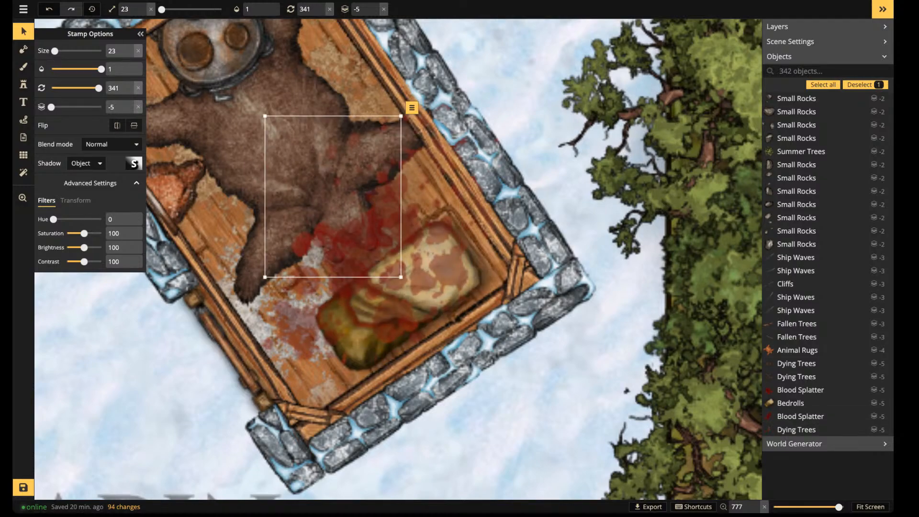
{"action": "scroll", "coordinate": [336, 199], "scroll_direction": "down", "scroll_amount": 2}
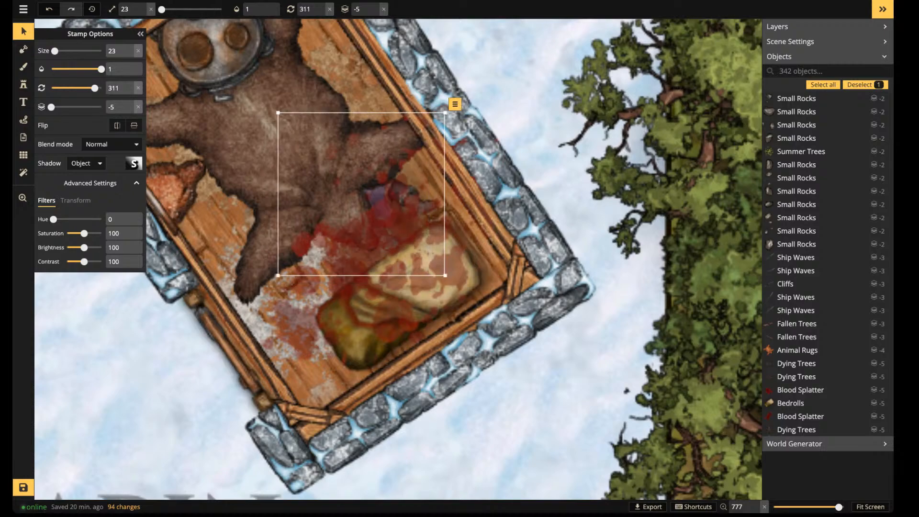
Replace the armored body with the fifth Dead Bodies variant at size 23, rotation 348 and layer -5, partly under the bear rug
{"action": "key", "text": "Escape"}
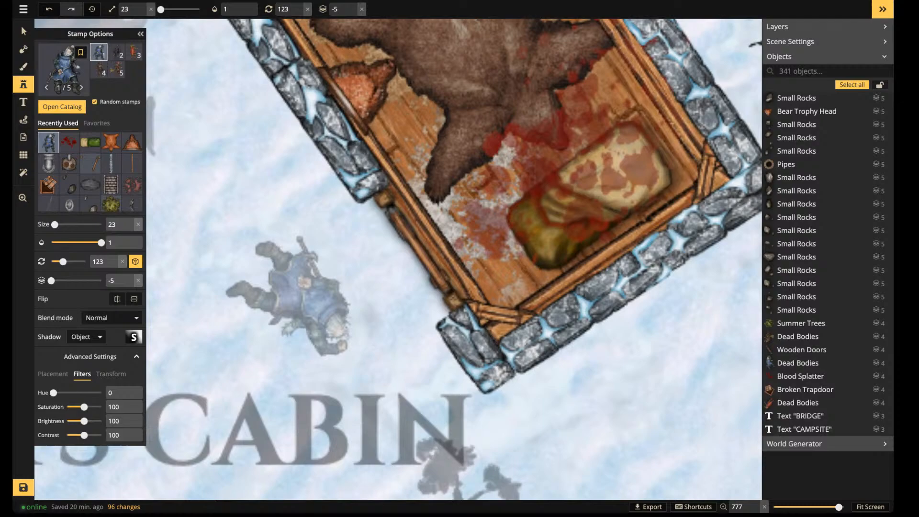
{"action": "scroll", "coordinate": [301, 283], "scroll_direction": "down", "scroll_amount": 10}
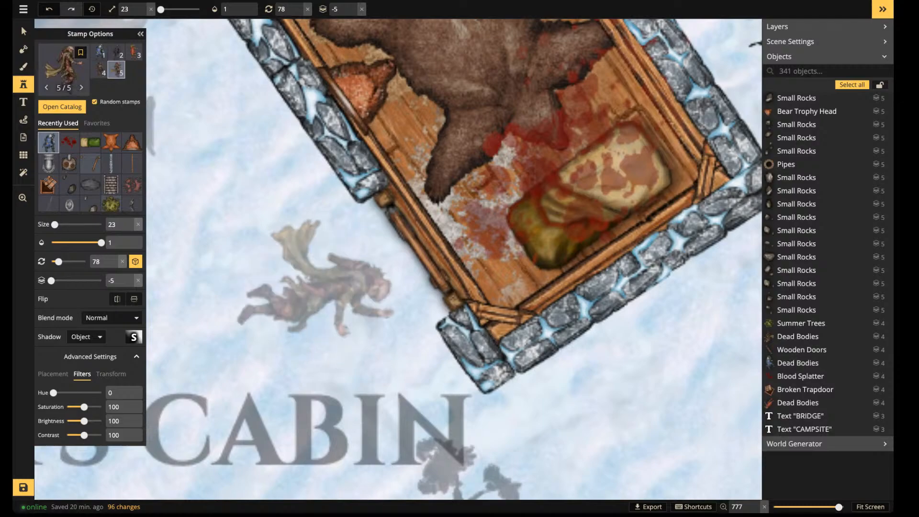
{"action": "scroll", "coordinate": [301, 282], "scroll_direction": "down", "scroll_amount": 3}
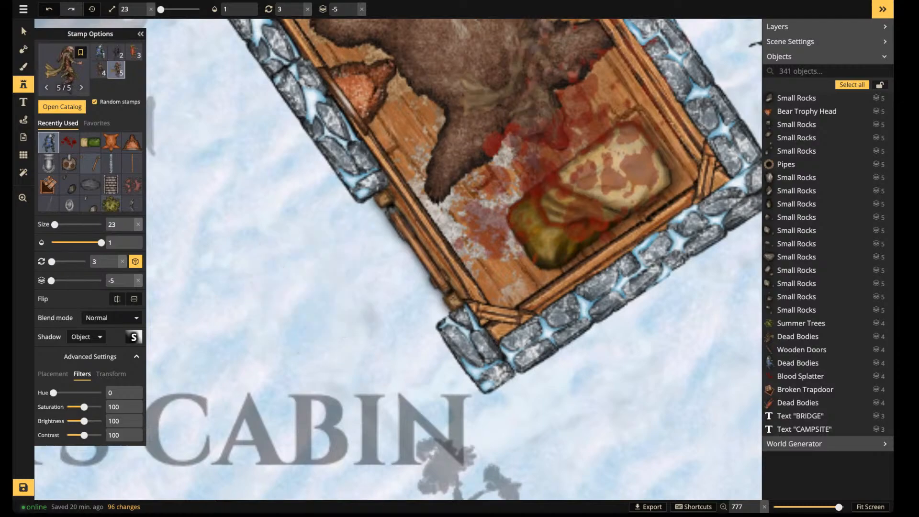
{"action": "scroll", "coordinate": [512, 82], "scroll_direction": "down", "scroll_amount": 2}
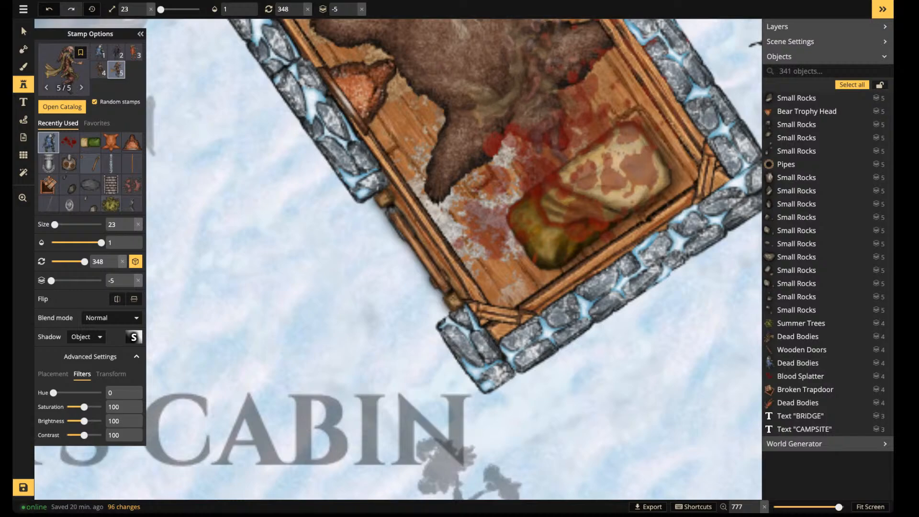
{"action": "left_click", "coordinate": [521, 94]}
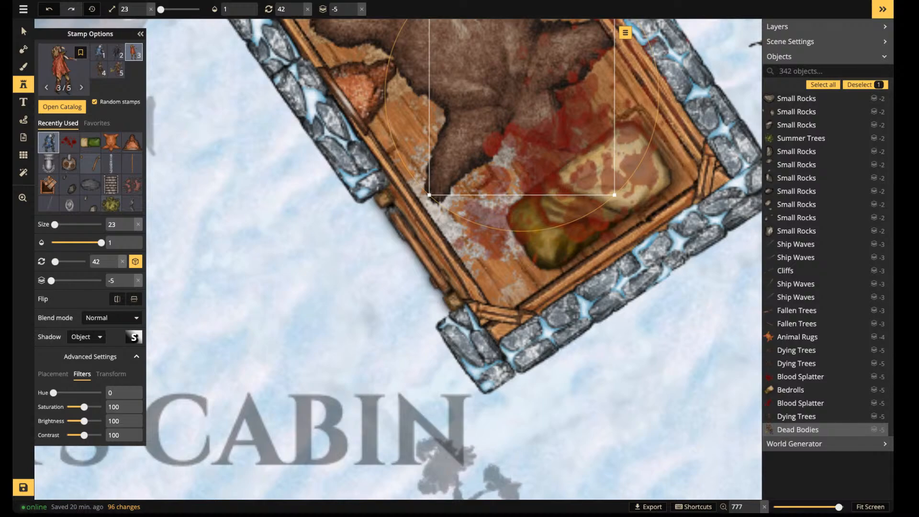
{"action": "left_click_drag", "start_coordinate": [527, 100], "coordinate": [518, 99]}
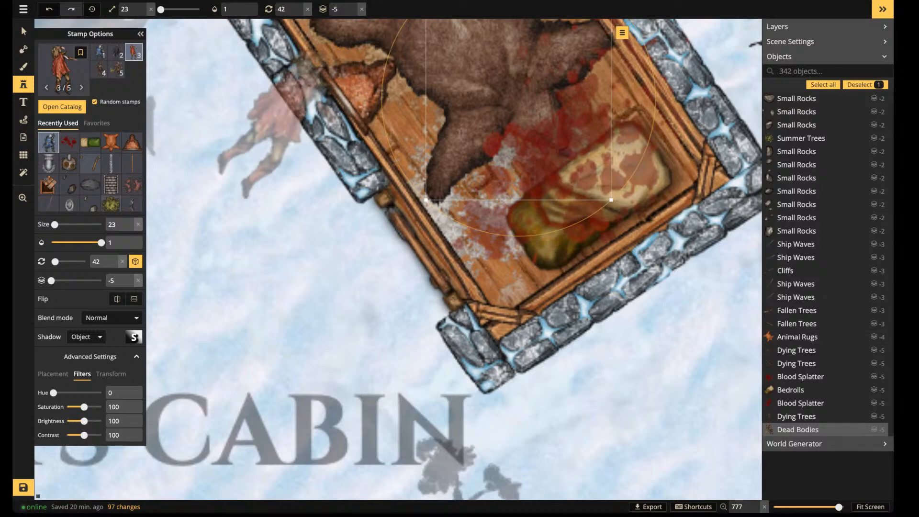
Delete the spare bedroll lying in the snow outside the cabin and save the map
{"action": "scroll", "coordinate": [296, 182], "scroll_direction": "down", "scroll_amount": 1}
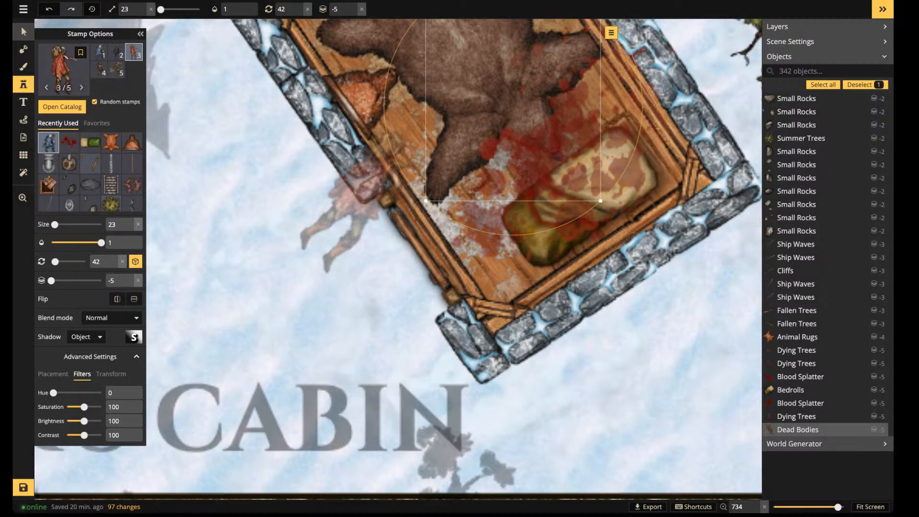
{"action": "left_click", "coordinate": [23, 32]}
{"action": "scroll", "coordinate": [443, 191], "scroll_direction": "down", "scroll_amount": 2}
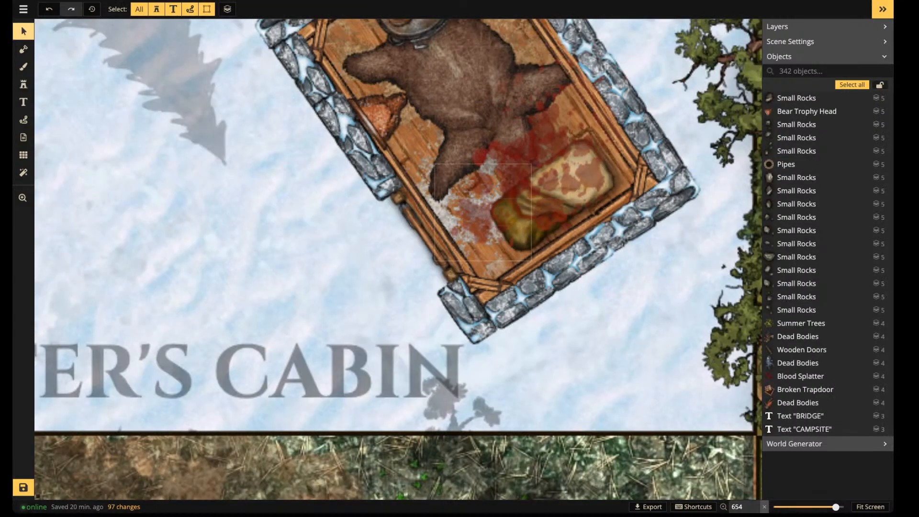
{"action": "scroll", "coordinate": [443, 192], "scroll_direction": "down", "scroll_amount": 2}
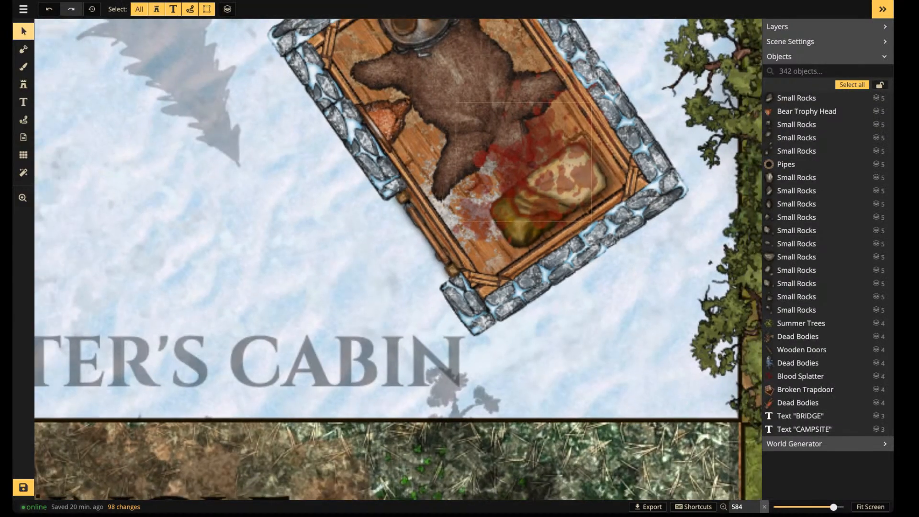
{"action": "scroll", "coordinate": [443, 191], "scroll_direction": "down", "scroll_amount": 2}
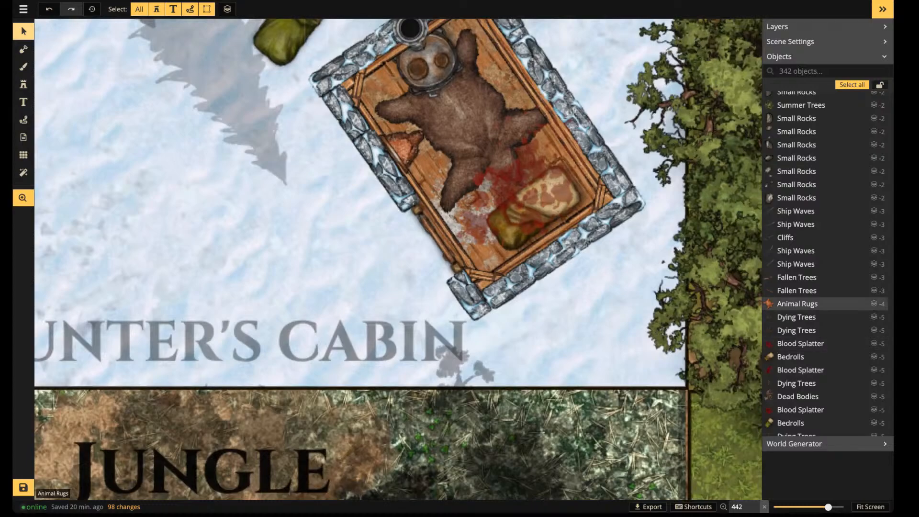
{"action": "scroll", "coordinate": [278, 340], "scroll_direction": "down", "scroll_amount": 7}
{"action": "scroll", "coordinate": [235, 287], "scroll_direction": "down", "scroll_amount": 2}
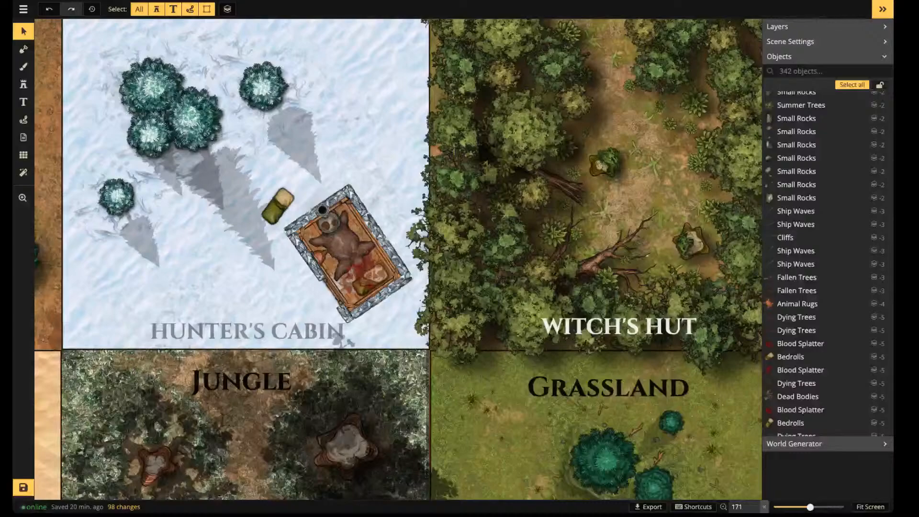
{"action": "left_click", "coordinate": [791, 422]}
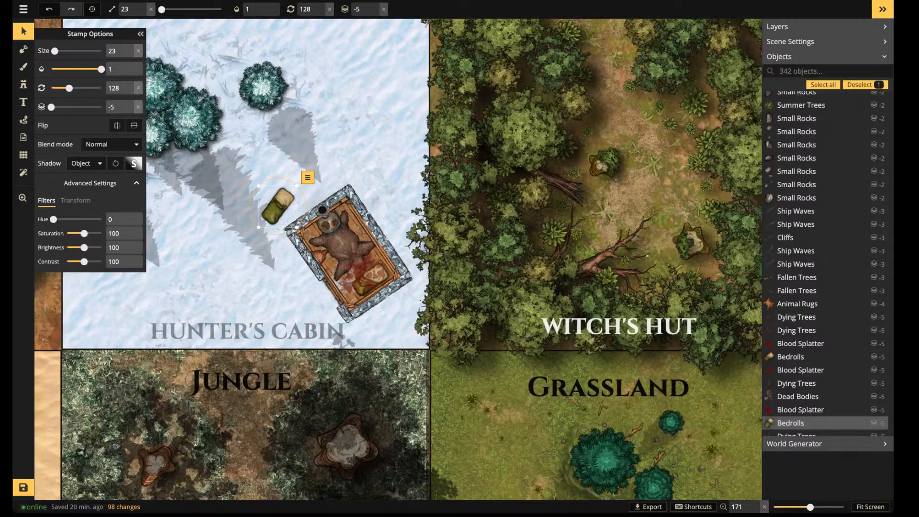
{"action": "key", "text": "Delete"}
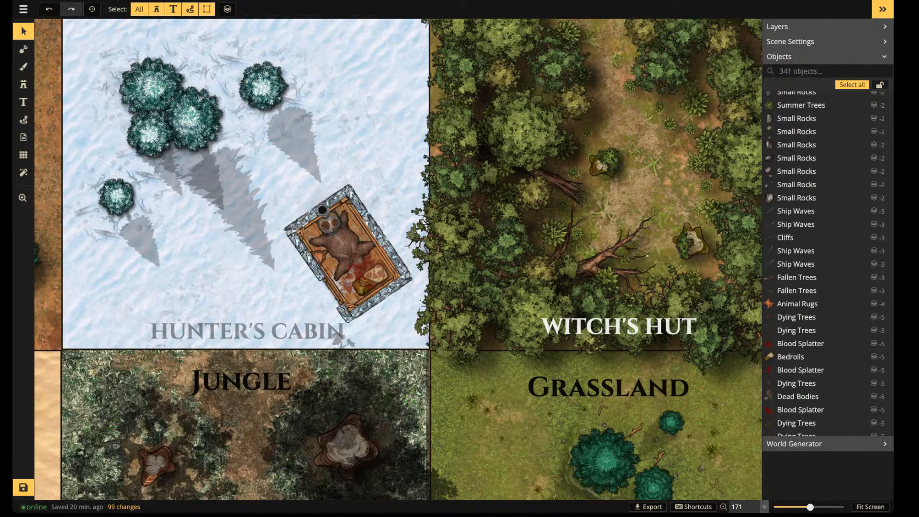
{"action": "left_click", "coordinate": [23, 487]}
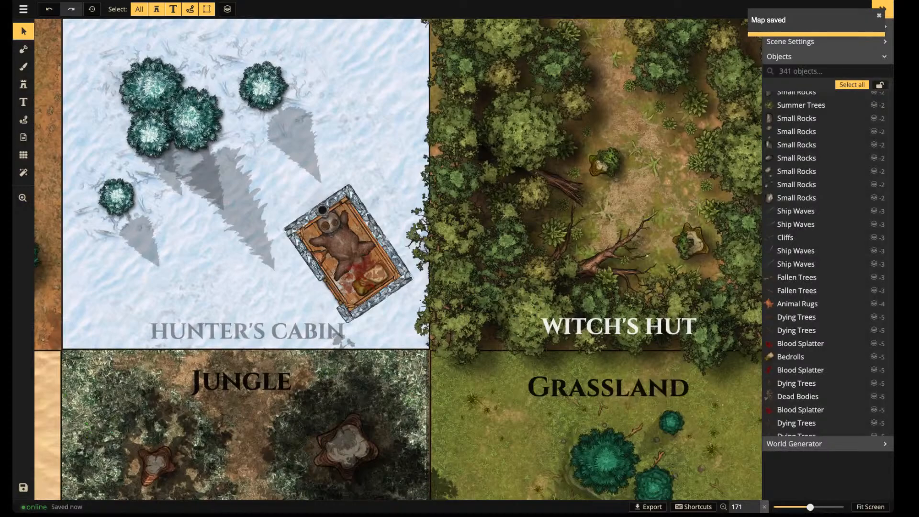
Paint soft black shading along the inside of the cabin walls with a color brush at size 5 and opacity 0.44
{"action": "scroll", "coordinate": [342, 297], "scroll_direction": "up", "scroll_amount": 5}
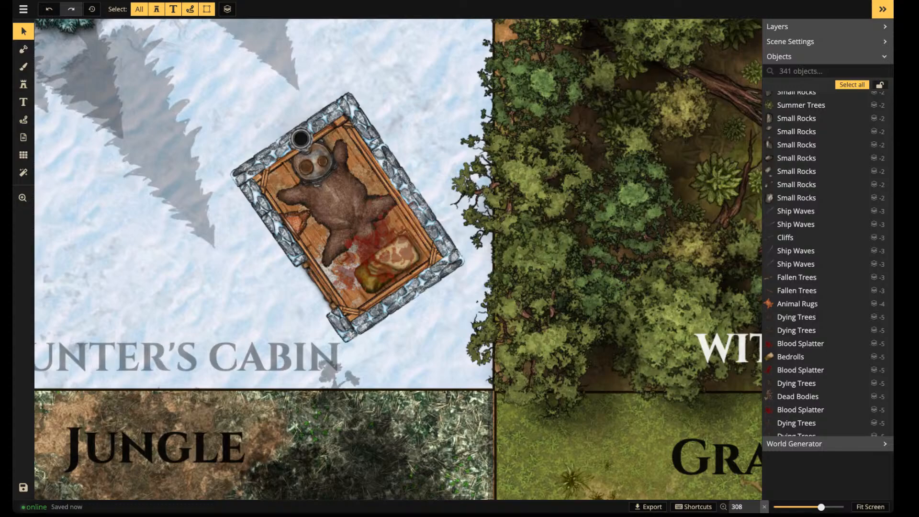
{"action": "key", "text": "b"}
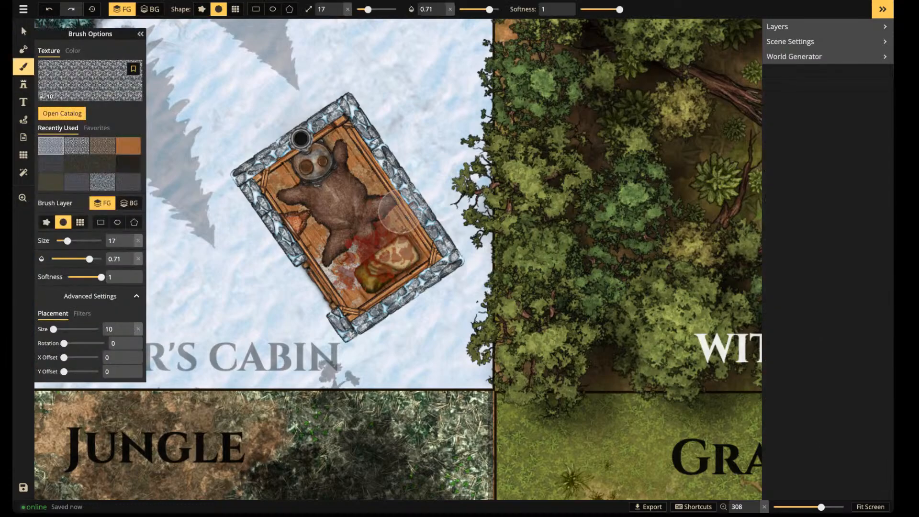
{"action": "left_click", "coordinate": [73, 50]}
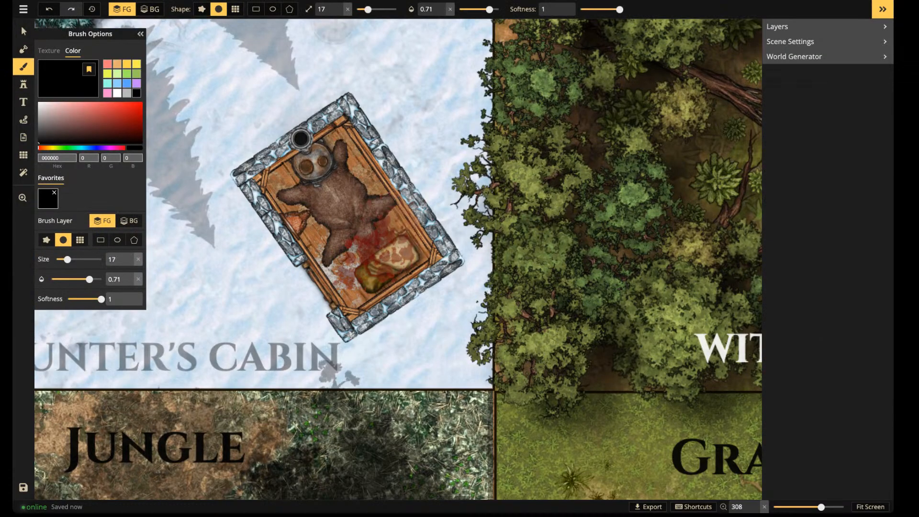
{"action": "left_click_drag", "start_coordinate": [489, 9], "coordinate": [478, 9]}
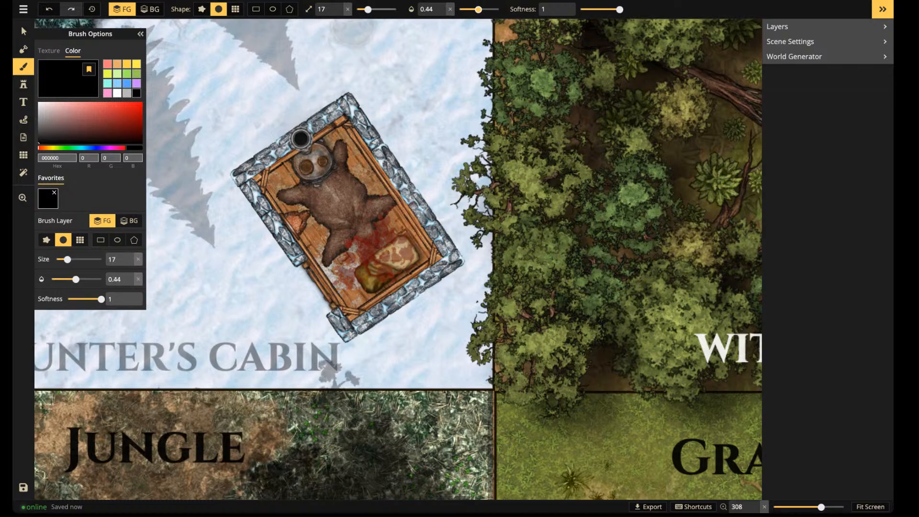
{"action": "left_click_drag", "start_coordinate": [368, 9], "coordinate": [364, 9]}
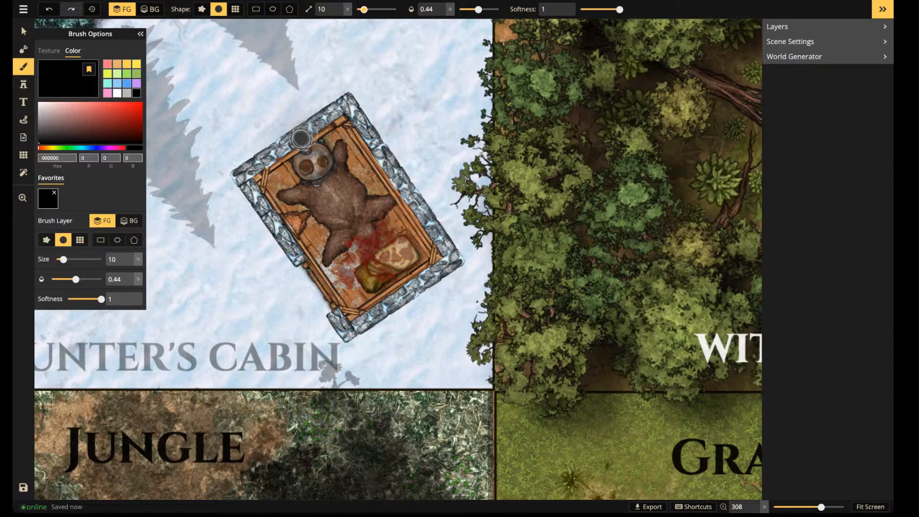
{"action": "left_click_drag", "start_coordinate": [364, 9], "coordinate": [361, 10]}
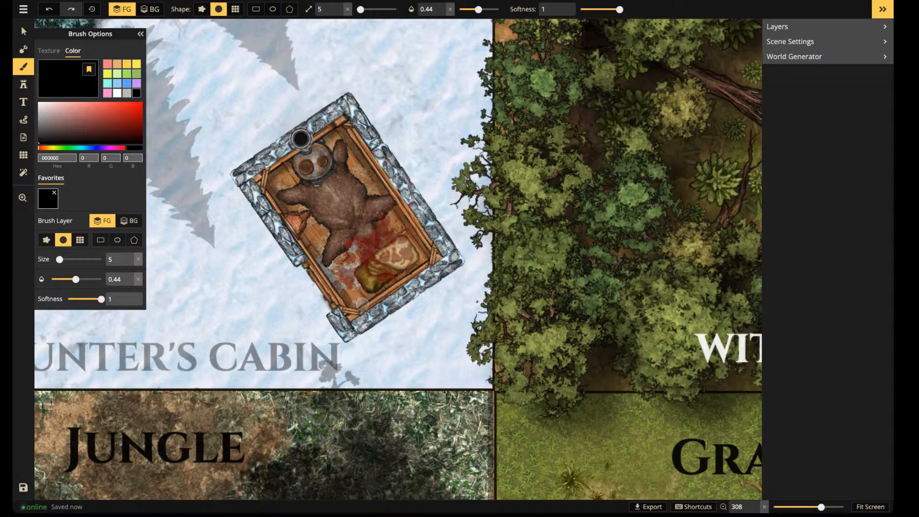
{"action": "left_click_drag", "start_coordinate": [361, 303], "coordinate": [436, 252]}
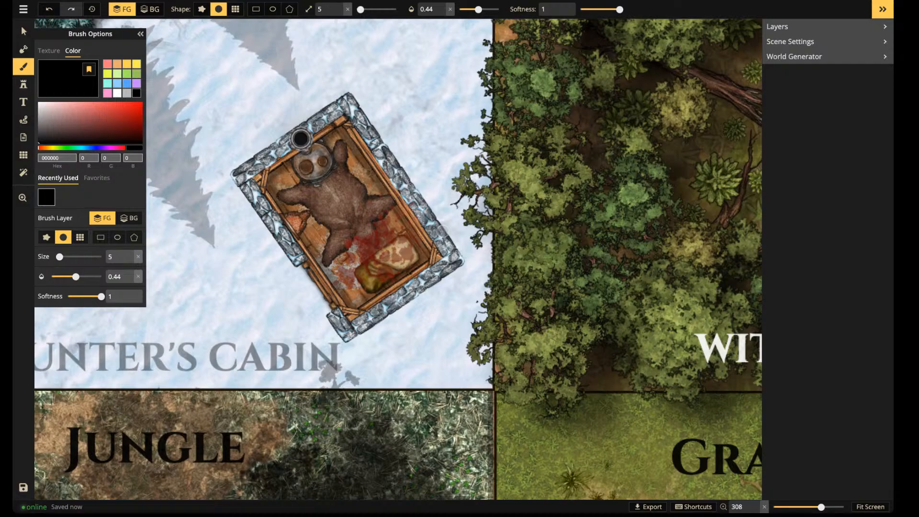
Paint thin black shading at brush size 2 and opacity 1 along the inner edge of the wall behind the stove
{"action": "left_click_drag", "start_coordinate": [478, 9], "coordinate": [487, 9]}
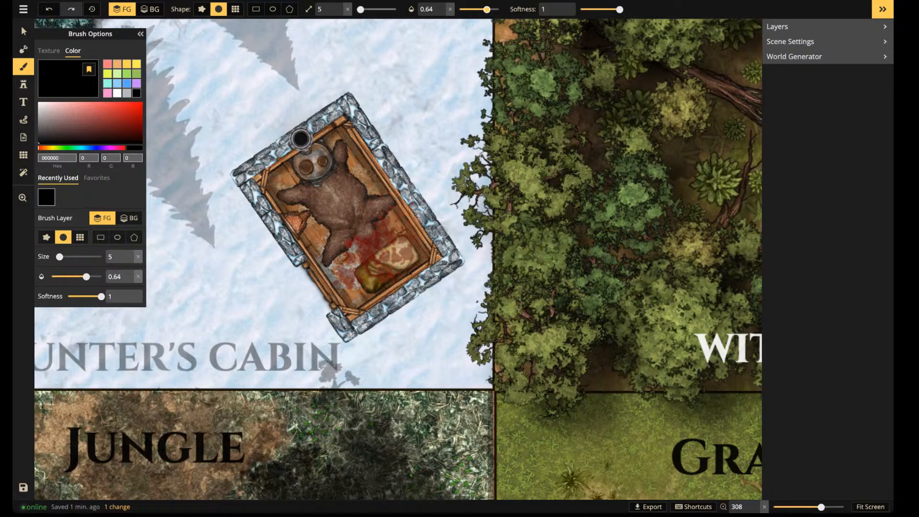
{"action": "key", "text": "bracketleft"}
{"action": "scroll", "coordinate": [264, 153], "scroll_direction": "up", "scroll_amount": 5}
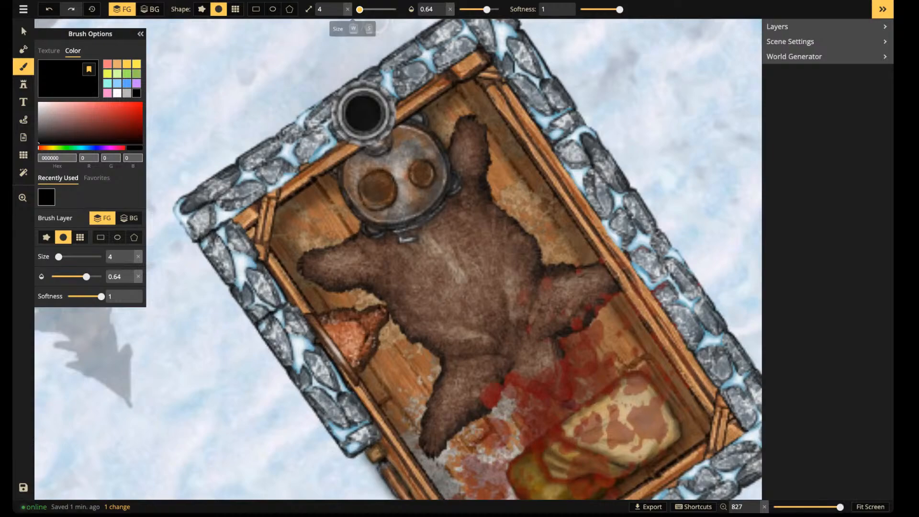
{"action": "key", "text": "bracketleft"}
{"action": "key", "text": "bracketleft"}
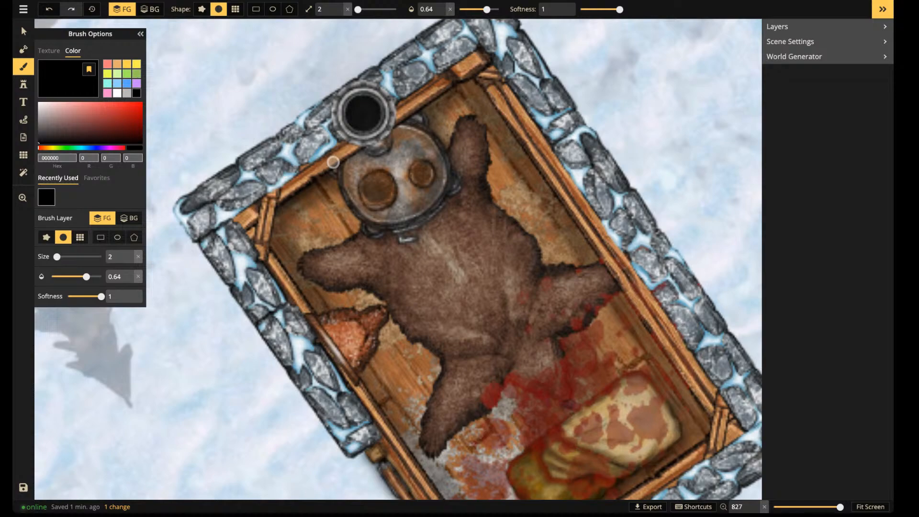
{"action": "scroll", "coordinate": [333, 162], "scroll_direction": "up", "scroll_amount": 7}
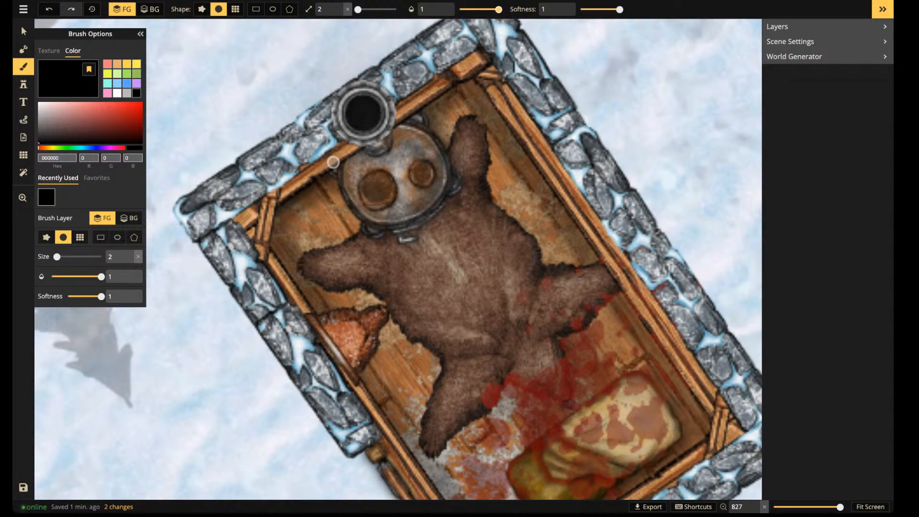
{"action": "left_click_drag", "start_coordinate": [305, 185], "coordinate": [280, 201]}
{"action": "left_click_drag", "start_coordinate": [414, 119], "coordinate": [475, 79]}
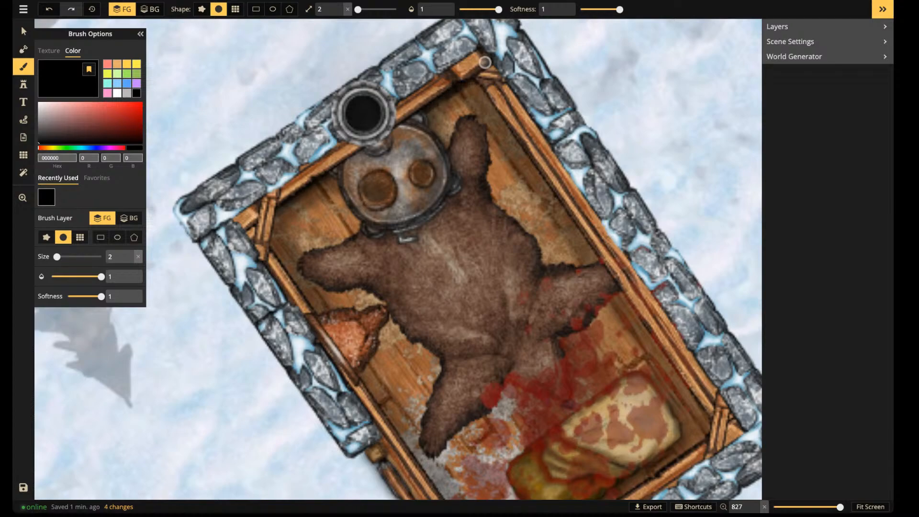
Continue the thin black shading along the inner edge of the doorway-side wall down to the corner near the bedroll
{"action": "mouse_move", "coordinate": [276, 209]}
{"action": "left_mouse_down"}
{"action": "mouse_move", "coordinate": [272, 228]}
{"action": "mouse_move", "coordinate": [314, 319]}
{"action": "left_mouse_up"}
{"action": "key", "text": "space"}
{"action": "left_click_drag", "start_coordinate": [431, 382], "coordinate": [276, 147]}
{"action": "left_click_drag", "start_coordinate": [206, 144], "coordinate": [340, 332]}
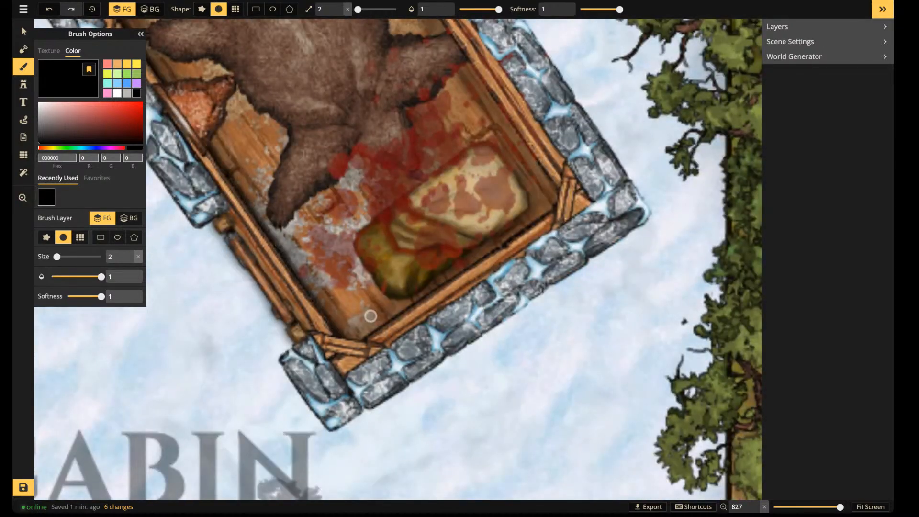
Paint thin black shading along the inner edge of the short wall by the bedroll, from corner to corner
{"action": "left_click", "coordinate": [368, 337]}
{"action": "left_click_drag", "start_coordinate": [366, 337], "coordinate": [442, 281]}
{"action": "left_click_drag", "start_coordinate": [479, 259], "coordinate": [583, 197]}
Continue the thin black shading along the long wall opposite the doorway, from the bedroll up to the corner near the stove
{"action": "key", "text": "space"}
{"action": "left_click_drag", "start_coordinate": [578, 229], "coordinate": [415, 301]}
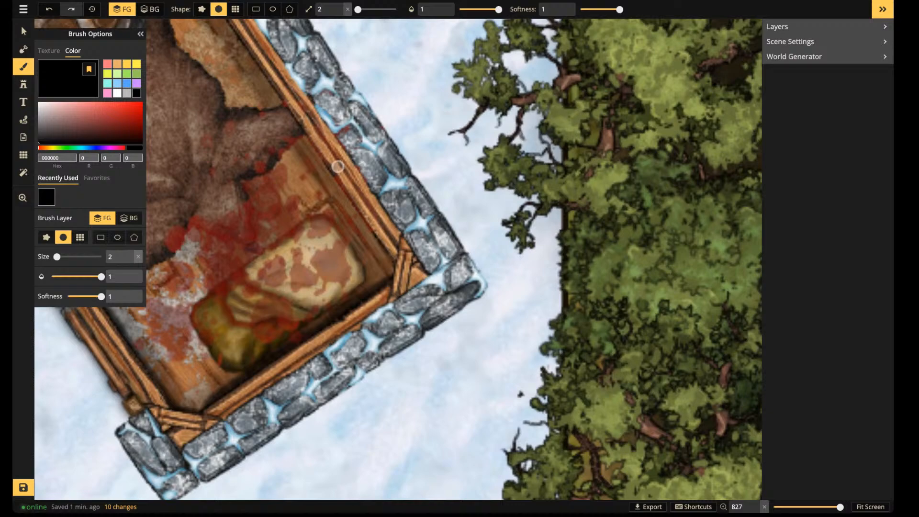
{"action": "left_click_drag", "start_coordinate": [326, 170], "coordinate": [394, 271]}
{"action": "key", "text": "space"}
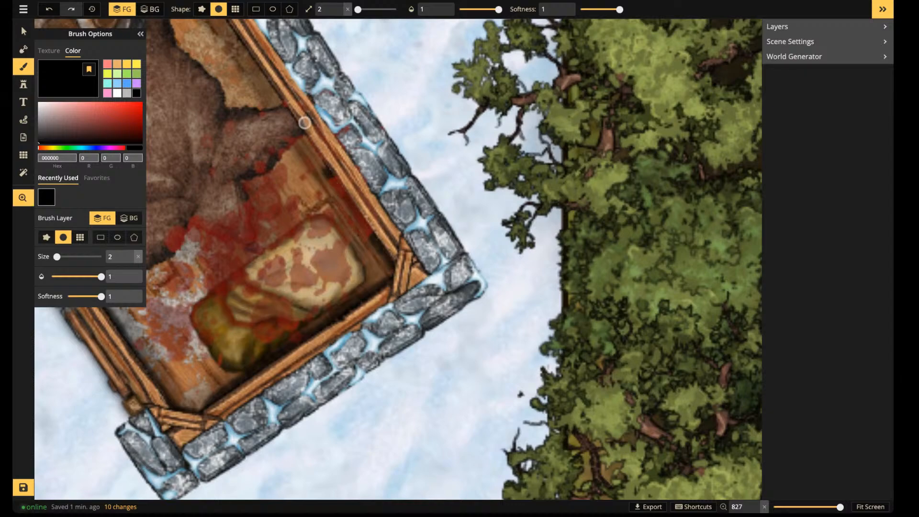
{"action": "left_click_drag", "start_coordinate": [304, 123], "coordinate": [400, 263]}
{"action": "left_click_drag", "start_coordinate": [326, 162], "coordinate": [429, 312]}
{"action": "left_click_drag", "start_coordinate": [264, 73], "coordinate": [335, 171]}
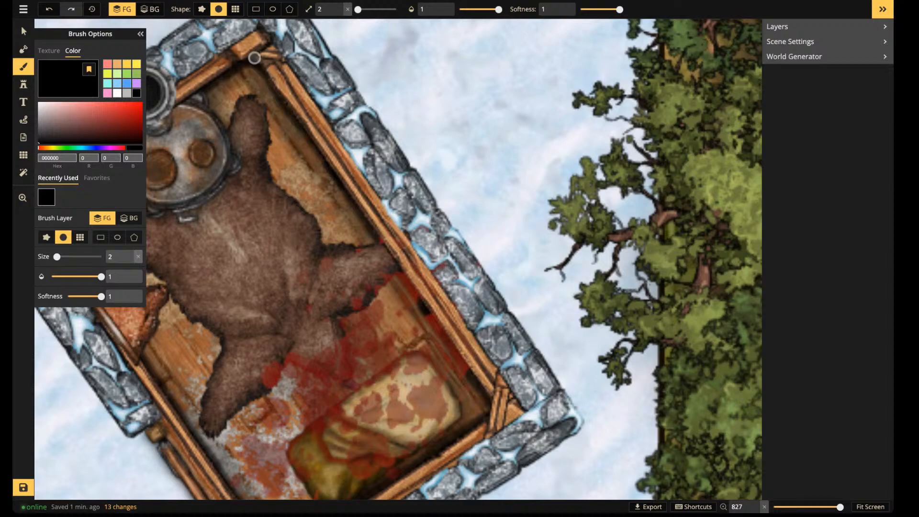
Inspect the cabin's interior shading both from an overview of the tile and up close
{"action": "scroll", "coordinate": [274, 229], "scroll_direction": "down", "scroll_amount": 5}
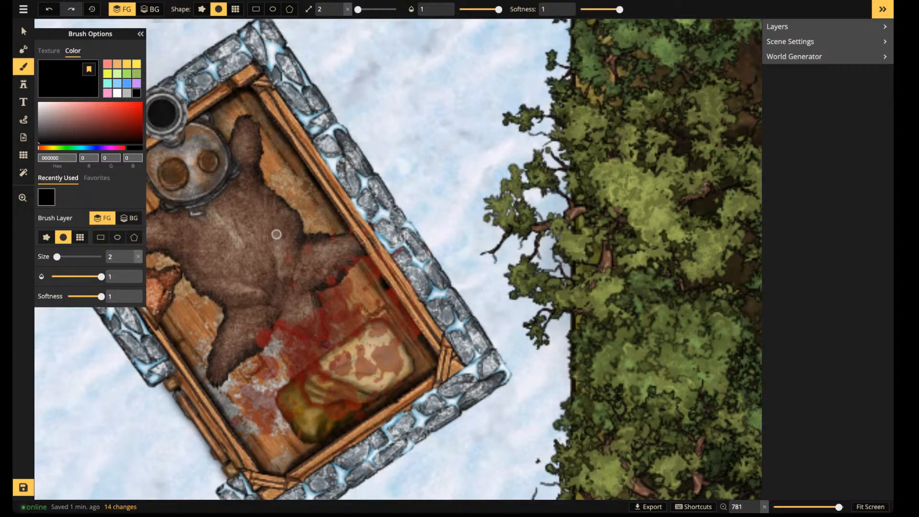
{"action": "scroll", "coordinate": [275, 230], "scroll_direction": "down", "scroll_amount": 6}
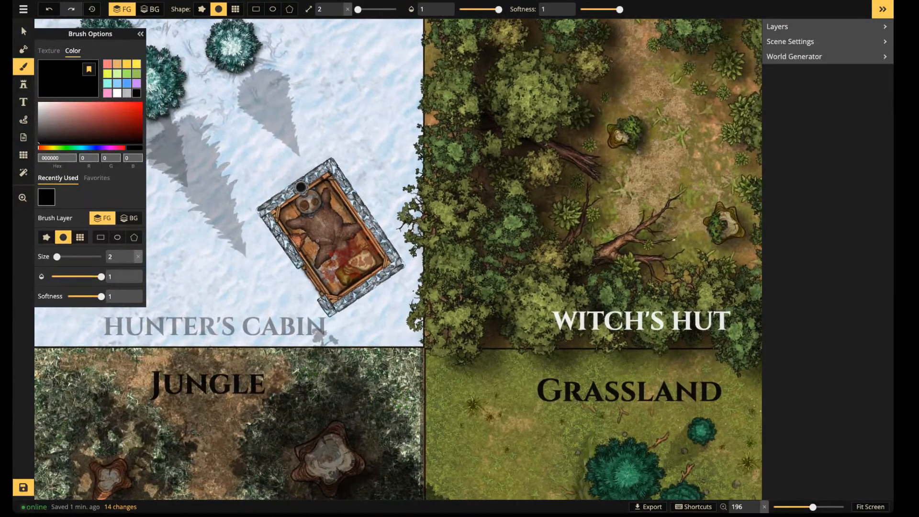
{"action": "scroll", "coordinate": [317, 225], "scroll_direction": "up", "scroll_amount": 7}
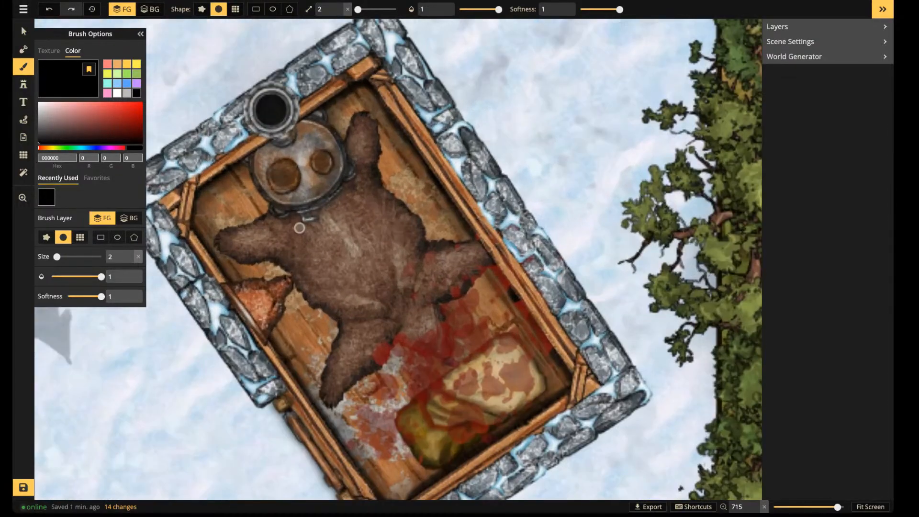
{"action": "scroll", "coordinate": [306, 220], "scroll_direction": "up", "scroll_amount": 2}
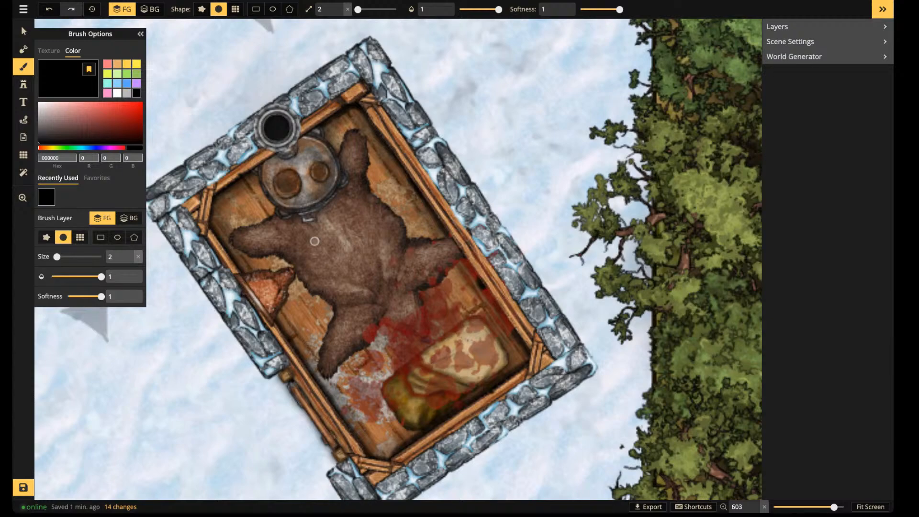
{"action": "key", "text": "space"}
{"action": "left_click_drag", "start_coordinate": [267, 255], "coordinate": [341, 265]}
{"action": "scroll", "coordinate": [334, 230], "scroll_direction": "down", "scroll_amount": 4}
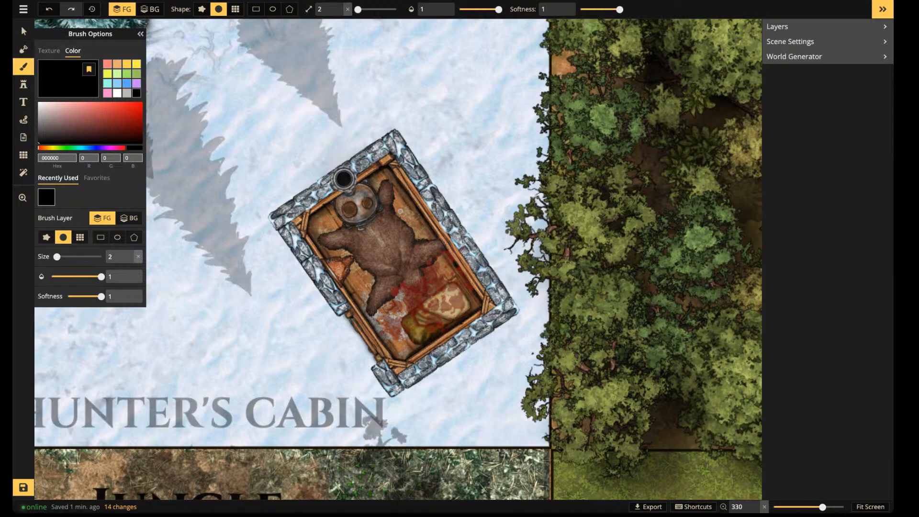
Paint faint grey stone texture into the snow around the cabin on the background layer at brush size 20 and opacity 0.61
{"action": "left_click", "coordinate": [49, 51]}
{"action": "left_click", "coordinate": [86, 82]}
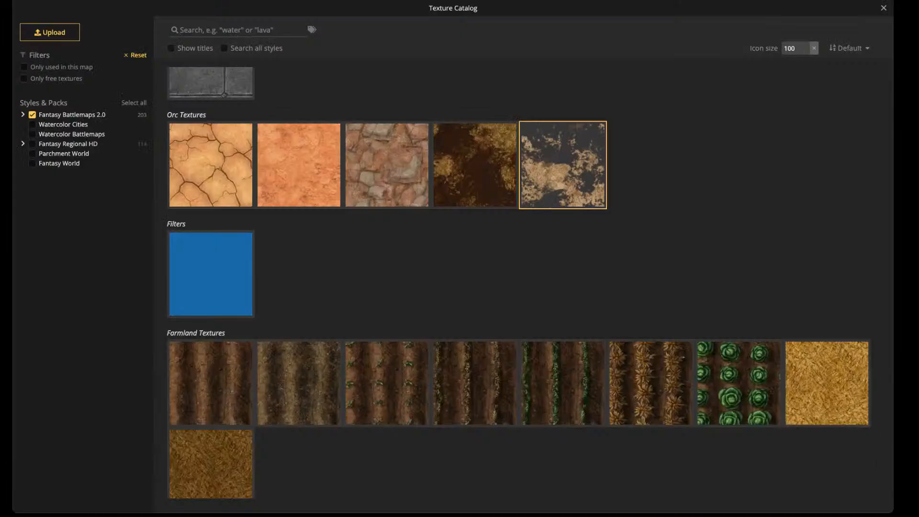
{"action": "key", "text": "Escape"}
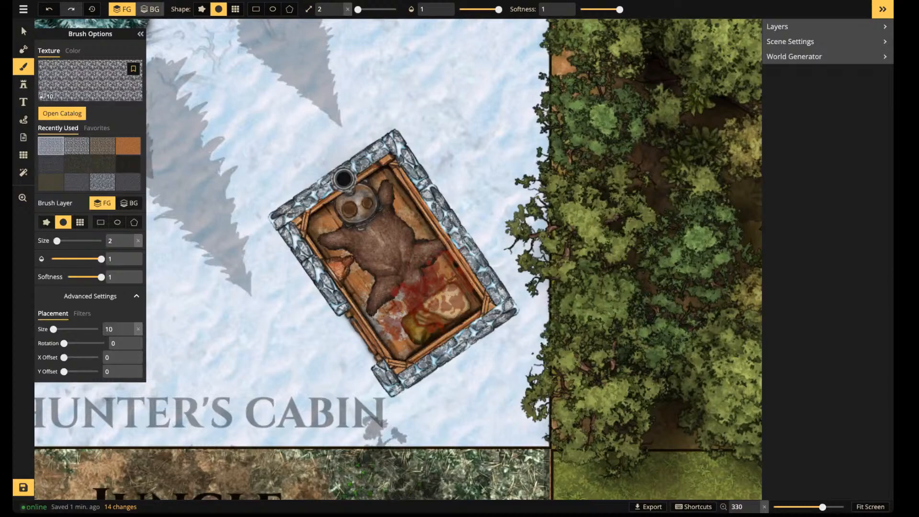
{"action": "left_click", "coordinate": [150, 9]}
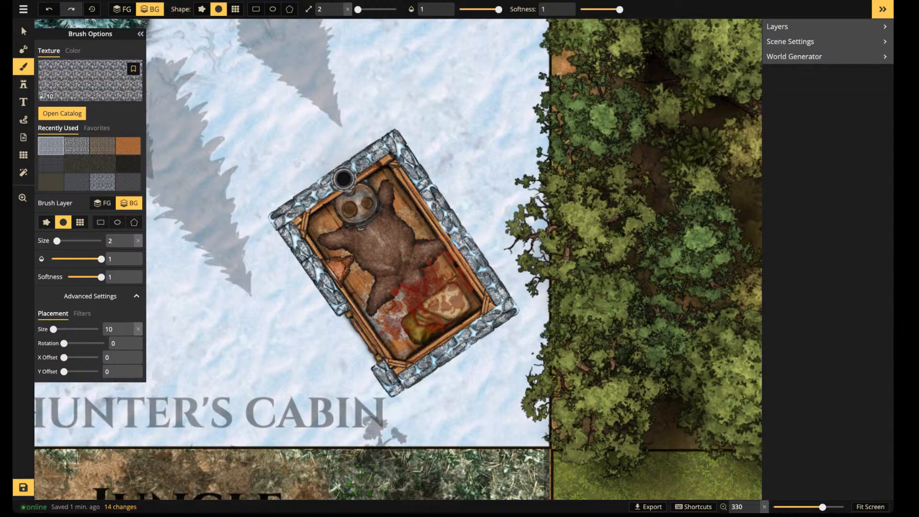
{"action": "left_click", "coordinate": [369, 9]}
{"action": "left_click", "coordinate": [486, 9]}
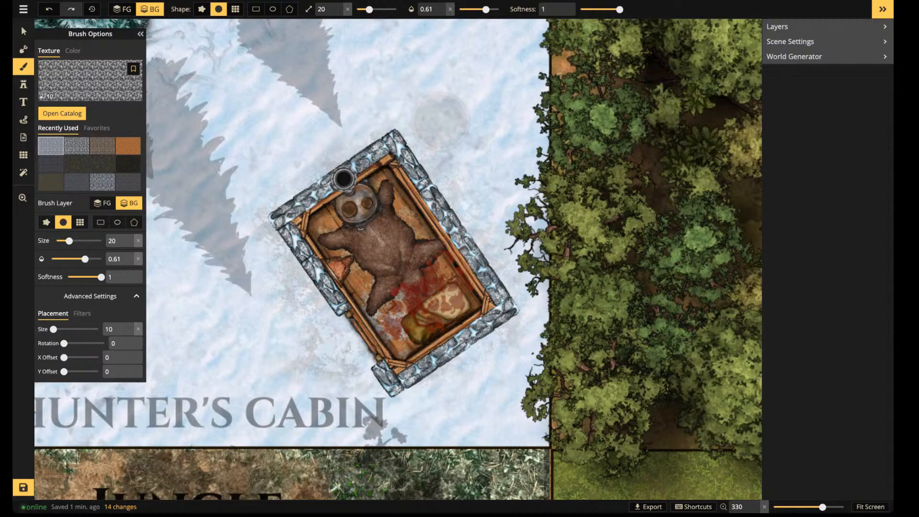
{"action": "left_click", "coordinate": [441, 122]}
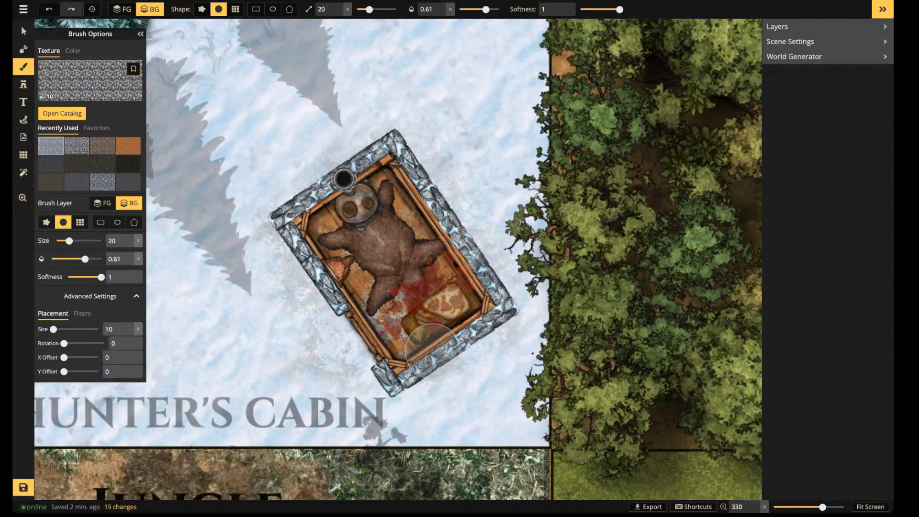
Paint a soft black shadow around the cabin's outer walls on the background layer with a color brush at size 13 and opacity 0.41
{"action": "left_click", "coordinate": [72, 51]}
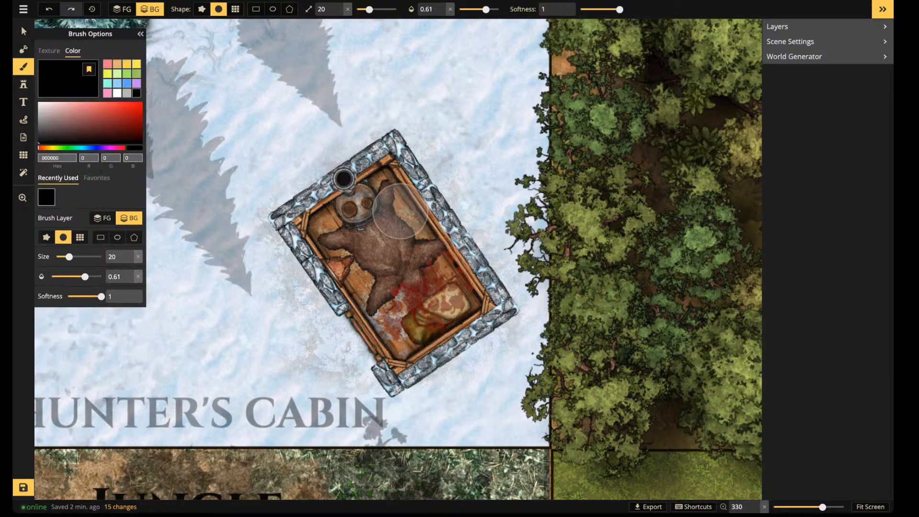
{"action": "left_click", "coordinate": [472, 10]}
{"action": "left_click_drag", "start_coordinate": [472, 9], "coordinate": [477, 9]}
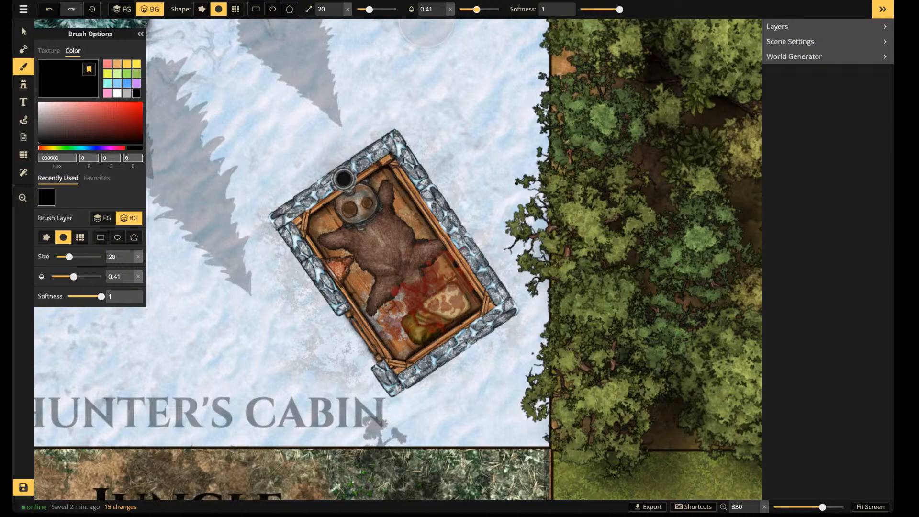
{"action": "left_click_drag", "start_coordinate": [369, 10], "coordinate": [366, 9]}
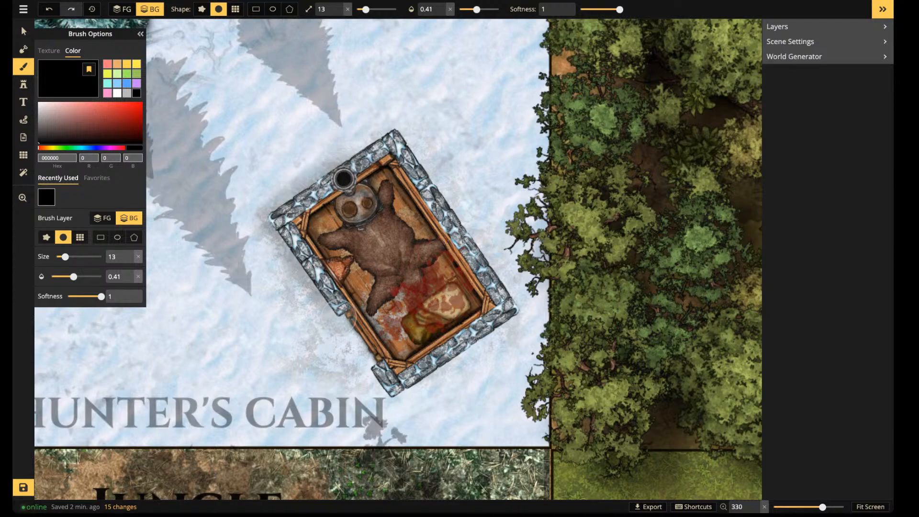
{"action": "mouse_move", "coordinate": [414, 386]}
{"action": "left_mouse_down"}
{"action": "mouse_move", "coordinate": [486, 344]}
{"action": "mouse_move", "coordinate": [519, 309]}
{"action": "mouse_move", "coordinate": [426, 170]}
{"action": "mouse_move", "coordinate": [386, 131]}
{"action": "mouse_move", "coordinate": [321, 185]}
{"action": "mouse_move", "coordinate": [317, 170]}
{"action": "left_mouse_up"}
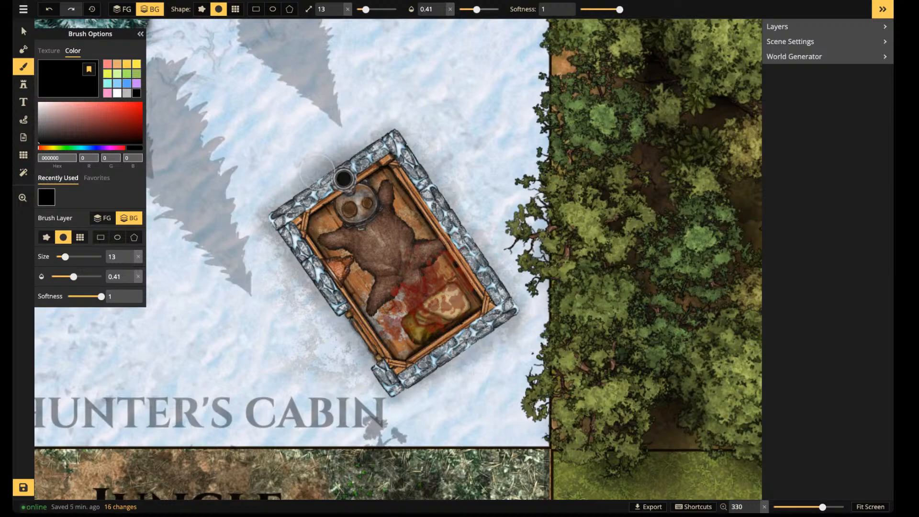
Try a narrower black stroke outside the wall beside the stovepipe at brush size 4 and opacity 0.81, and undo it
{"action": "left_click_drag", "start_coordinate": [476, 10], "coordinate": [492, 10]}
{"action": "key", "text": "bracketleft"}
{"action": "key", "text": "bracketleft"}
{"action": "key", "text": "bracketleft"}
{"action": "key", "text": "bracketleft"}
{"action": "key", "text": "bracketleft"}
{"action": "key", "text": "bracketleft"}
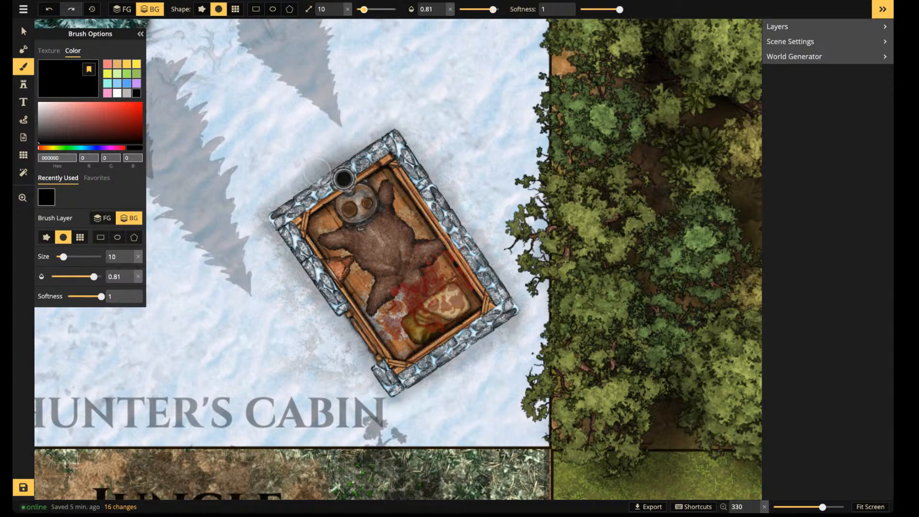
{"action": "key", "text": "bracketleft"}
{"action": "key", "text": "bracketleft"}
{"action": "key", "text": "bracketleft"}
{"action": "key", "text": "bracketleft"}
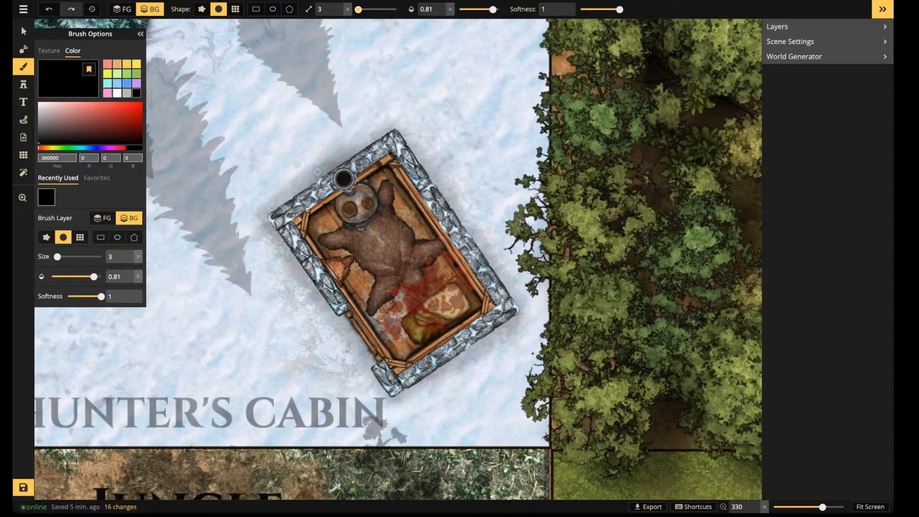
{"action": "left_click_drag", "start_coordinate": [358, 9], "coordinate": [359, 10]}
{"action": "left_click_drag", "start_coordinate": [314, 187], "coordinate": [282, 208]}
{"action": "key", "text": "ctrl+z"}
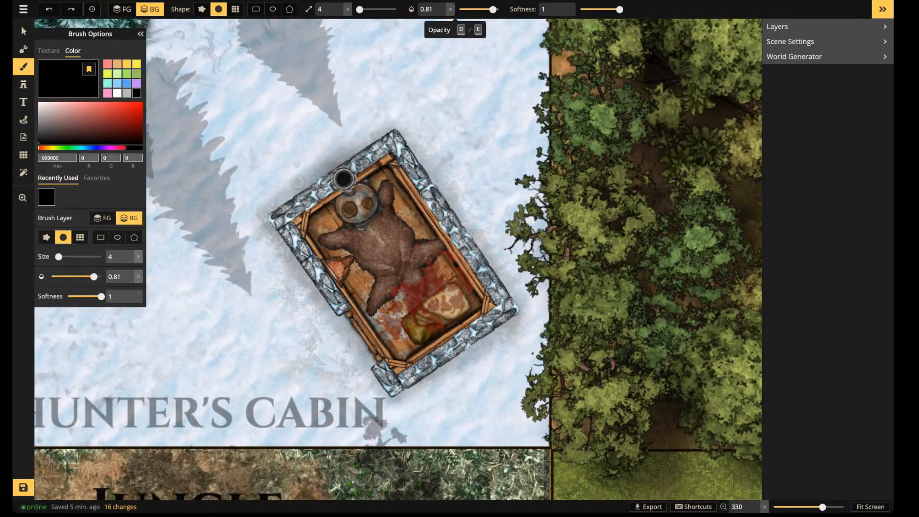
Paint a thin black shadow tight against the cabin's outer walls at brush size 3 and opacity 0.55
{"action": "left_click_drag", "start_coordinate": [493, 10], "coordinate": [483, 10]}
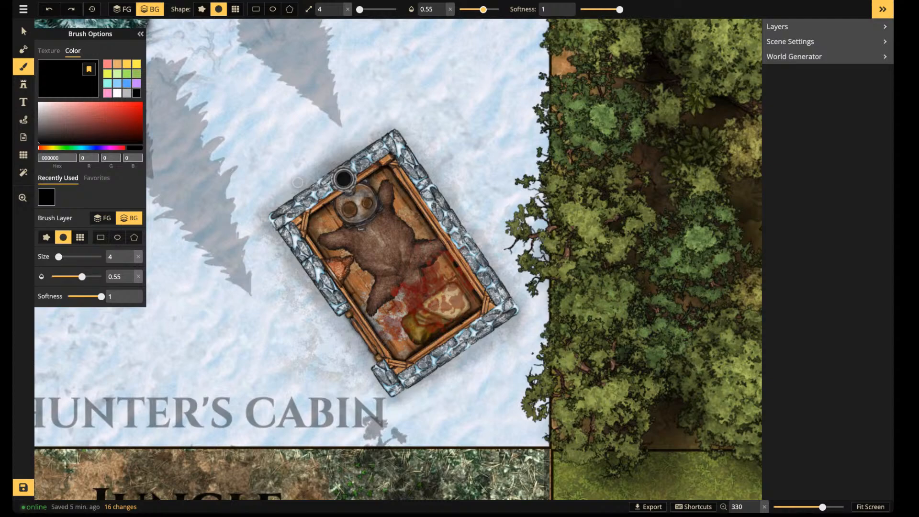
{"action": "key", "text": "bracketleft"}
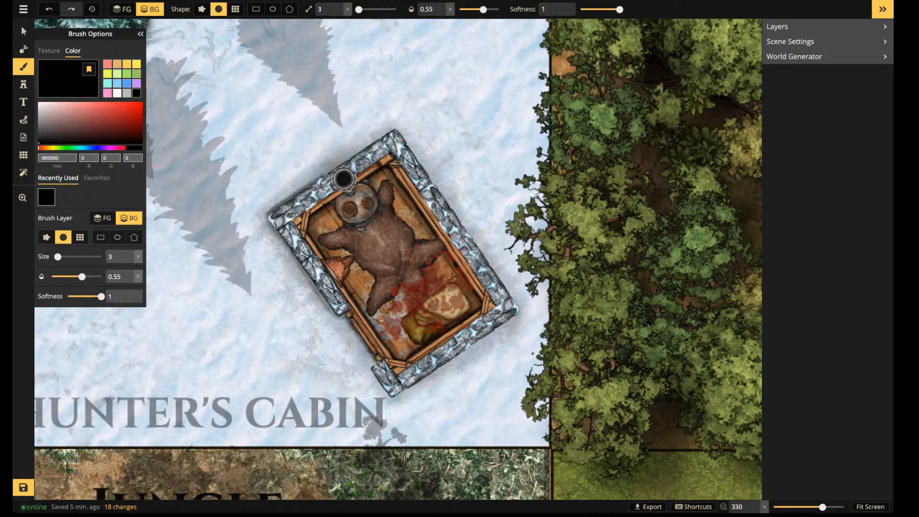
{"action": "left_click_drag", "start_coordinate": [388, 395], "coordinate": [375, 356]}
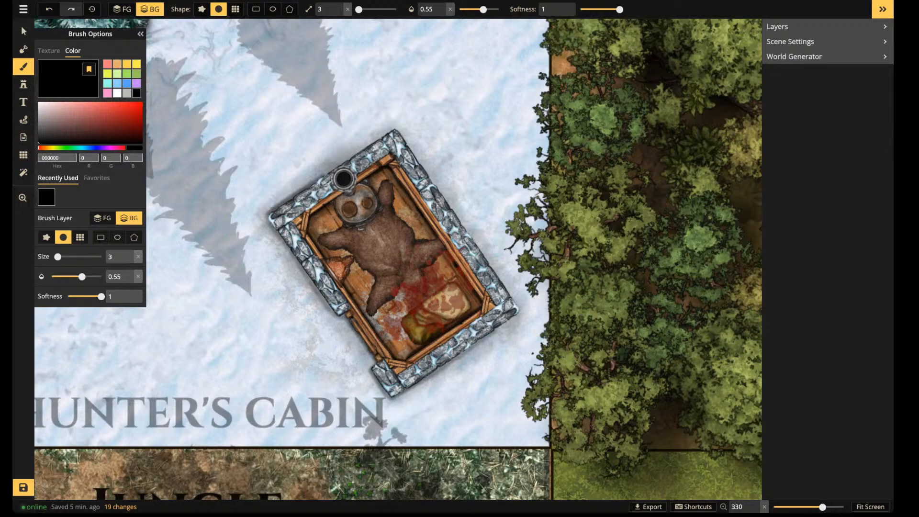
{"action": "left_click_drag", "start_coordinate": [507, 320], "coordinate": [403, 392]}
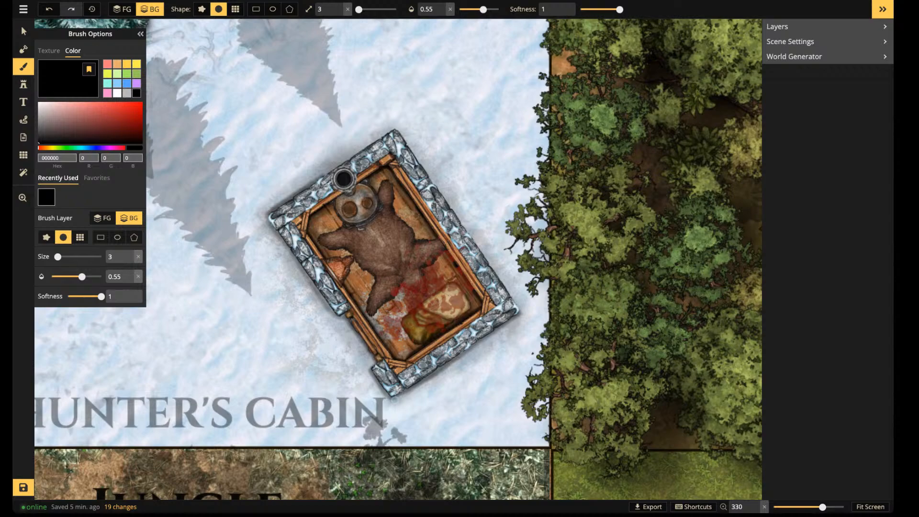
{"action": "mouse_move", "coordinate": [470, 233]}
{"action": "left_mouse_down"}
{"action": "mouse_move", "coordinate": [513, 304]}
{"action": "mouse_move", "coordinate": [436, 193]}
{"action": "left_mouse_up"}
{"action": "left_click_drag", "start_coordinate": [409, 128], "coordinate": [397, 132]}
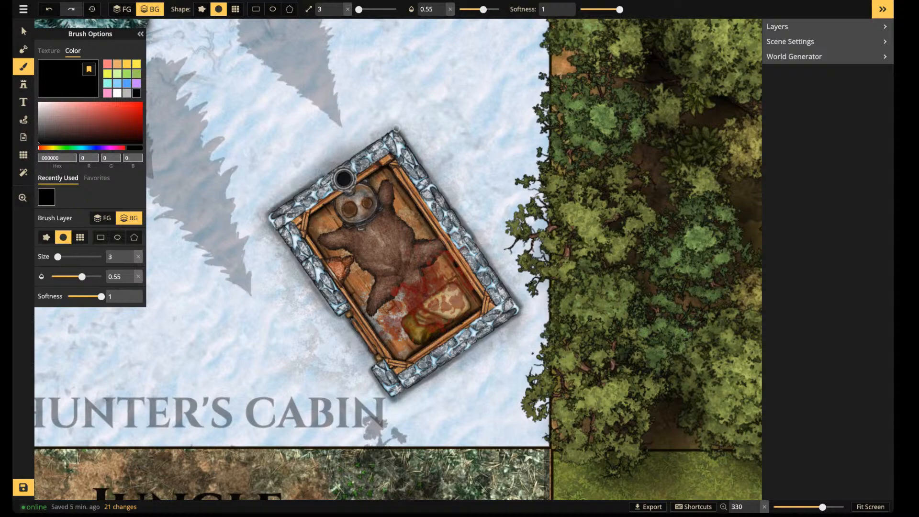
{"action": "left_click_drag", "start_coordinate": [446, 206], "coordinate": [441, 203]}
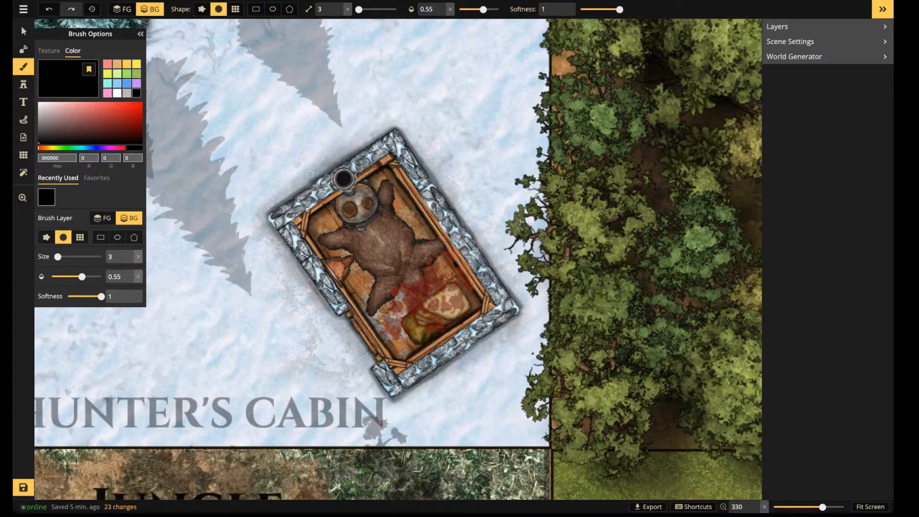
Save the map with the finished hunter's cabin in the Tundra tile
{"action": "scroll", "coordinate": [288, 182], "scroll_direction": "down", "scroll_amount": 10}
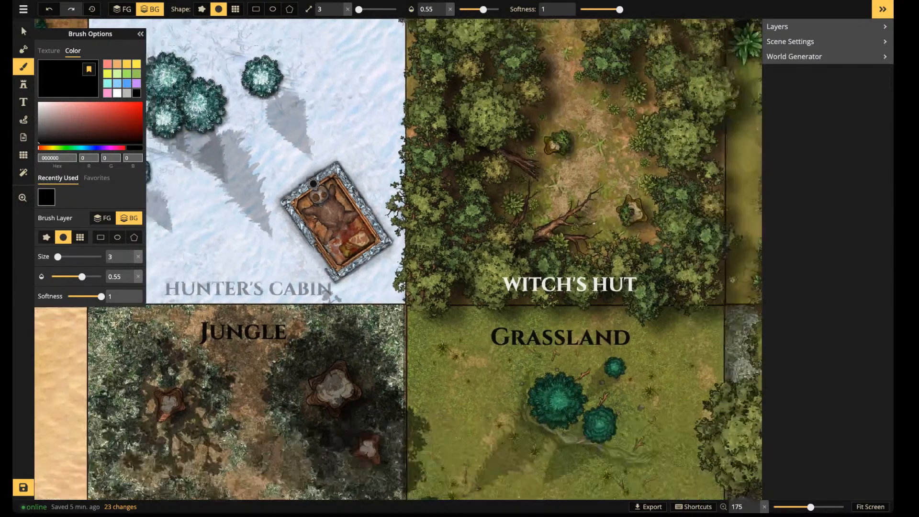
{"action": "key", "text": "space"}
{"action": "left_click_drag", "start_coordinate": [300, 186], "coordinate": [359, 213]}
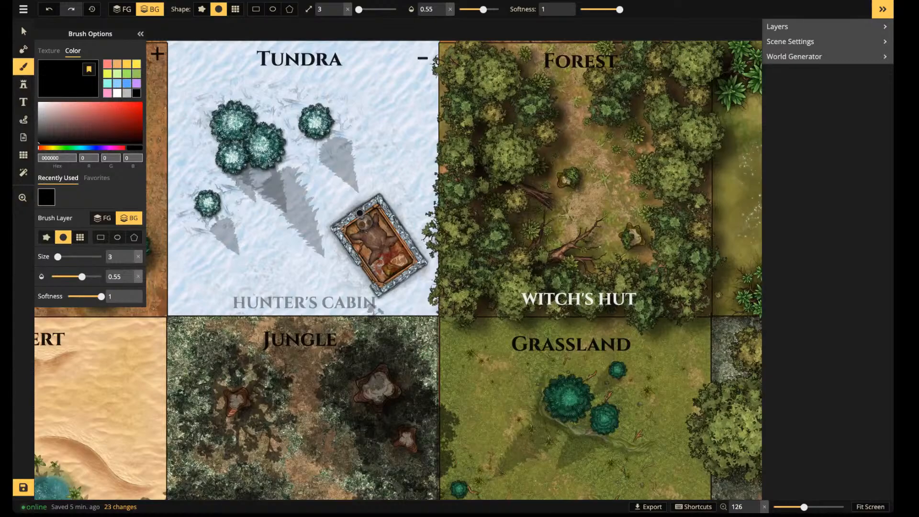
{"action": "left_click", "coordinate": [23, 487]}
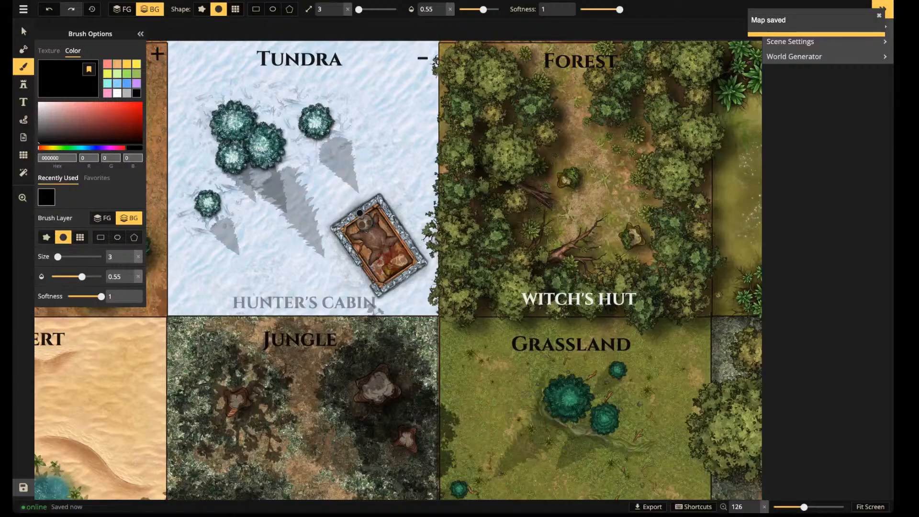
Delete the upper tree stump in the clearing of the Forest tile labelled Witch's Hut
{"action": "key", "text": "space"}
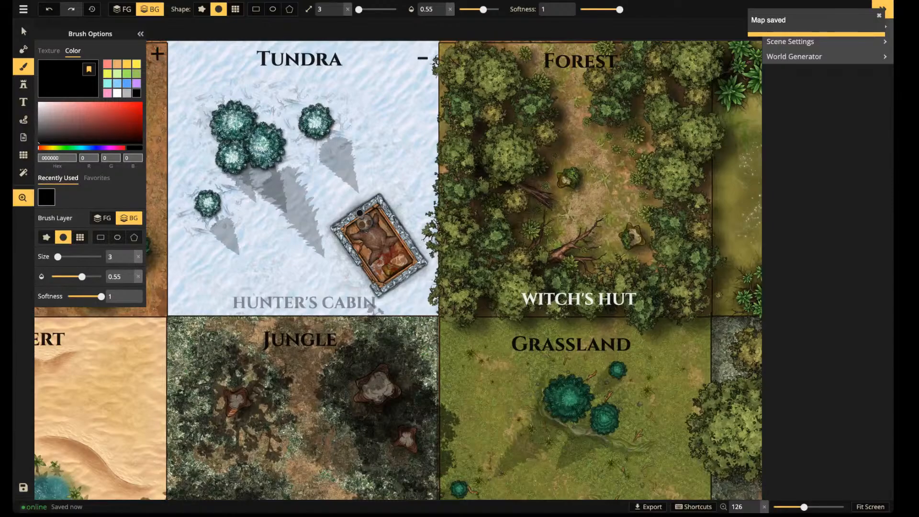
{"action": "left_click_drag", "start_coordinate": [600, 247], "coordinate": [378, 249]}
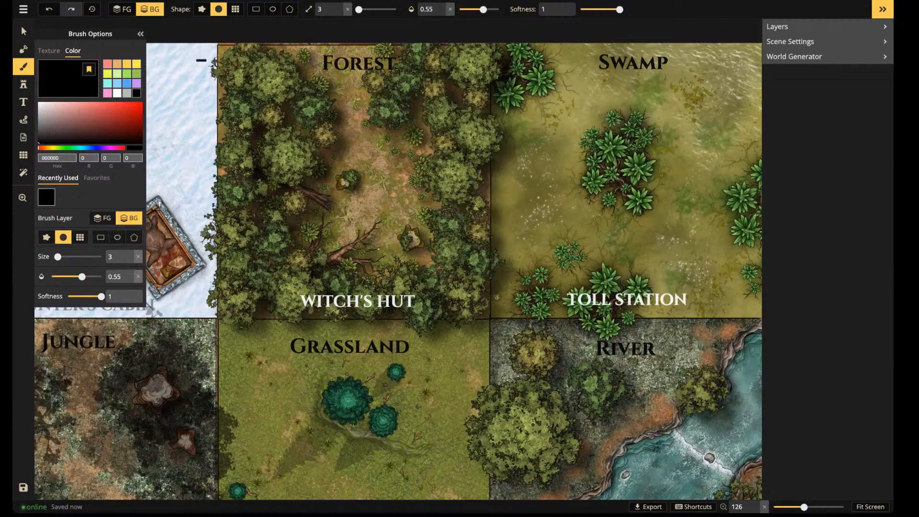
{"action": "scroll", "coordinate": [347, 246], "scroll_direction": "up", "scroll_amount": 4}
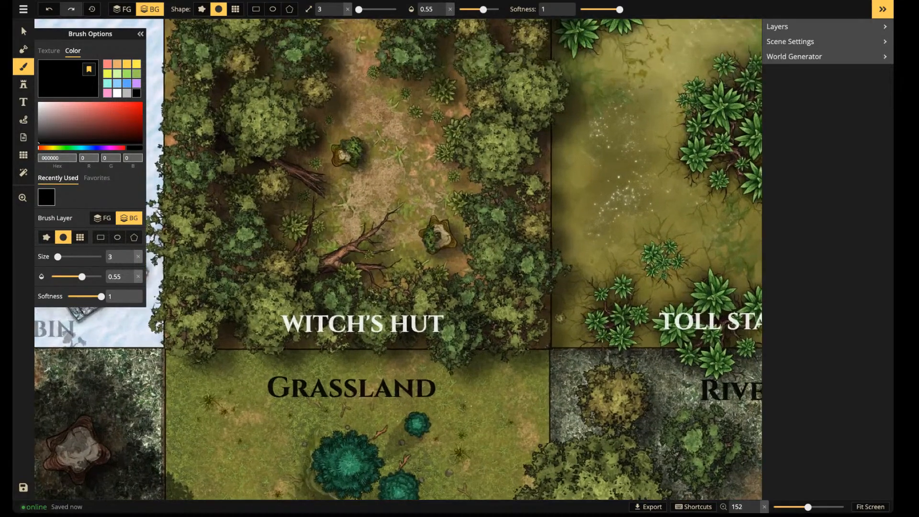
{"action": "left_click", "coordinate": [23, 32]}
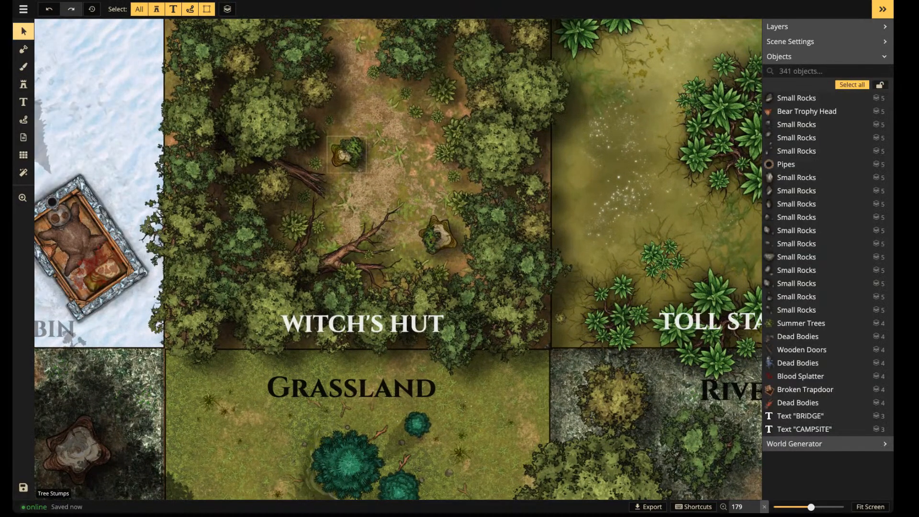
{"action": "left_click", "coordinate": [345, 155]}
{"action": "key", "text": "Delete"}
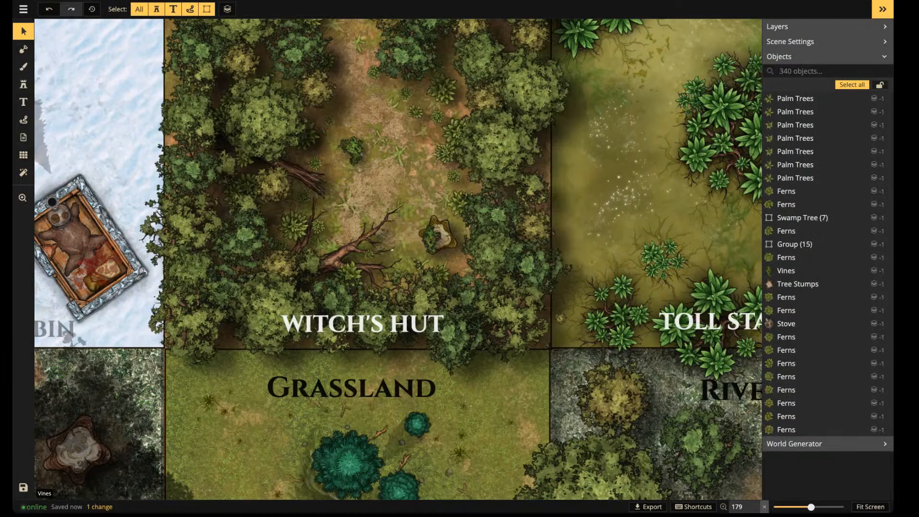
Delete the leftover clump of vines in the upper clearing of the Forest tile
{"action": "left_click", "coordinate": [353, 149]}
{"action": "left_click", "coordinate": [440, 234]}
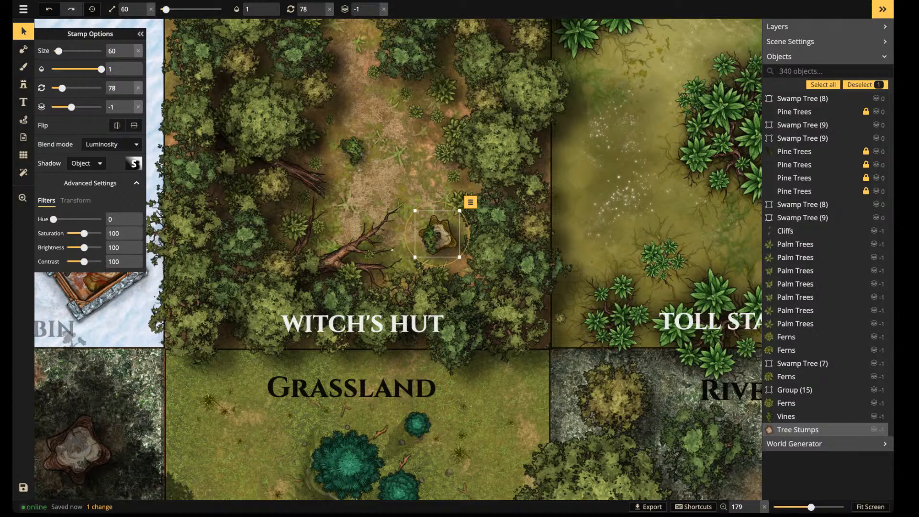
{"action": "left_click", "coordinate": [353, 149]}
{"action": "key", "text": "Delete"}
Shift the clearing's two fallen trees back toward the surrounding trees and rotate the lower one to 90
{"action": "left_click", "coordinate": [303, 174]}
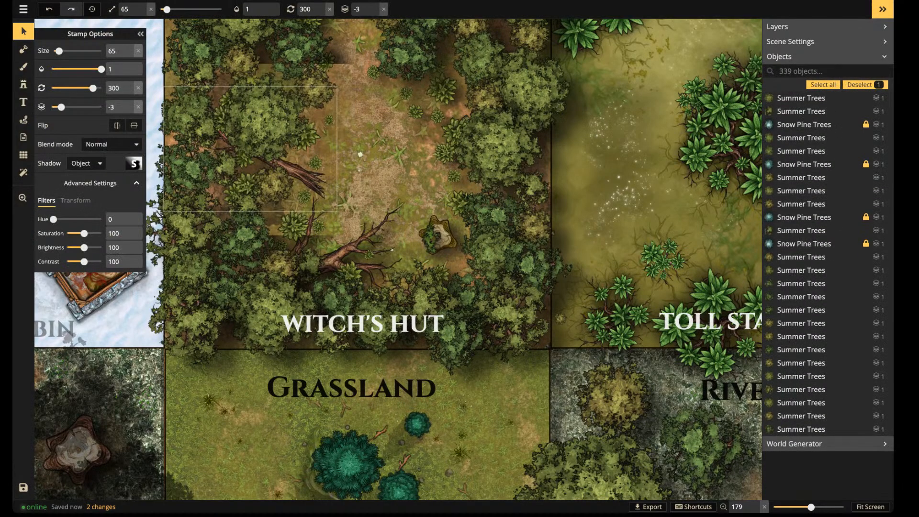
{"action": "left_click_drag", "start_coordinate": [302, 173], "coordinate": [295, 166]}
{"action": "left_click", "coordinate": [369, 255]}
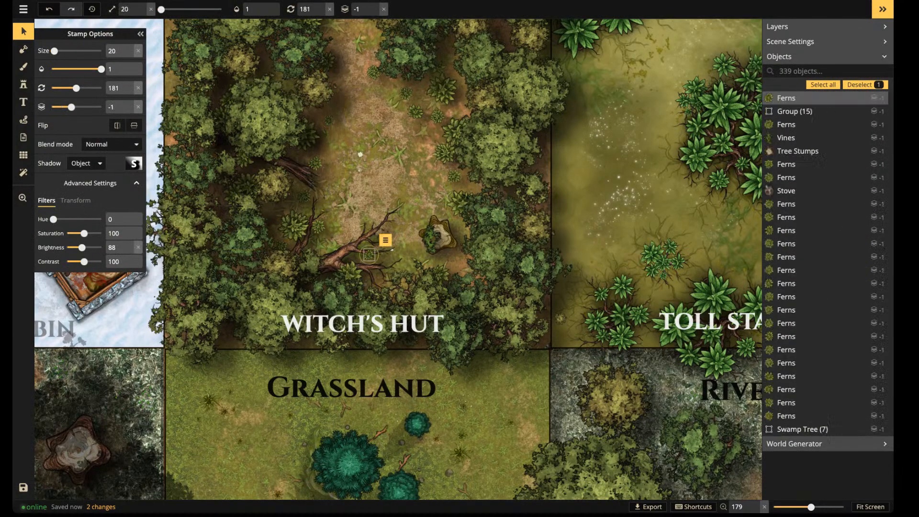
{"action": "left_click_drag", "start_coordinate": [378, 261], "coordinate": [338, 255]}
{"action": "left_click_drag", "start_coordinate": [342, 249], "coordinate": [339, 264]}
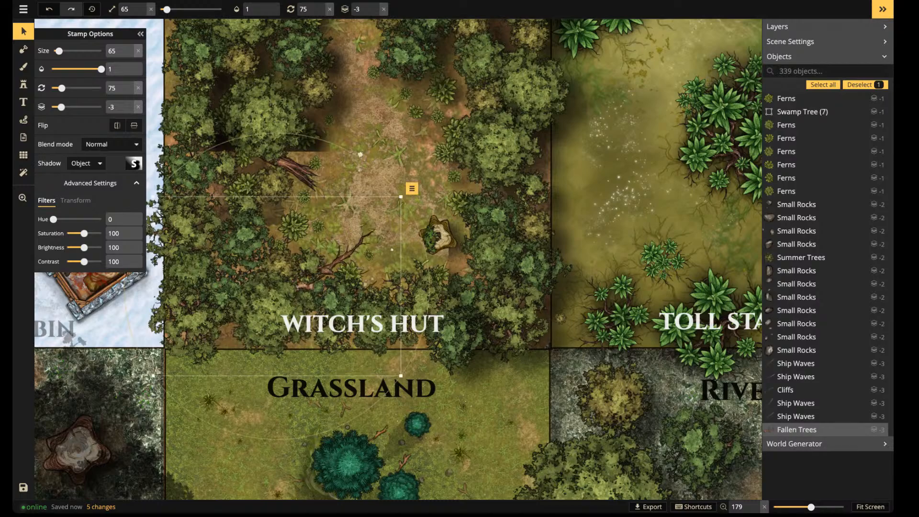
{"action": "left_click", "coordinate": [437, 236]}
{"action": "left_click", "coordinate": [341, 260]}
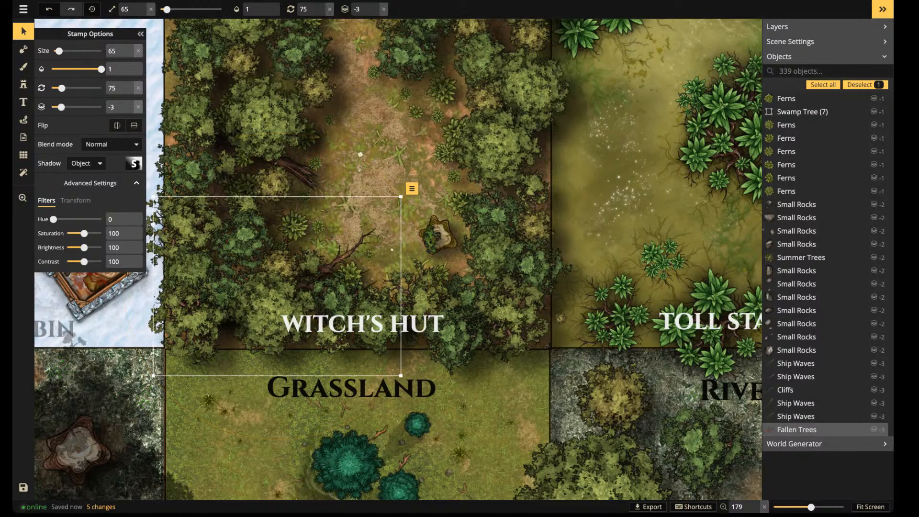
{"action": "scroll", "coordinate": [341, 260], "scroll_direction": "up", "scroll_amount": 1}
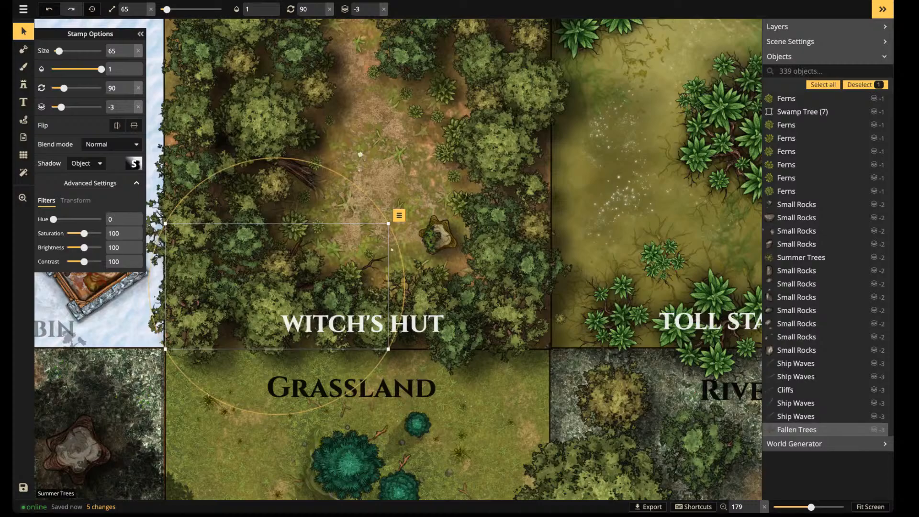
{"action": "key", "text": "Escape"}
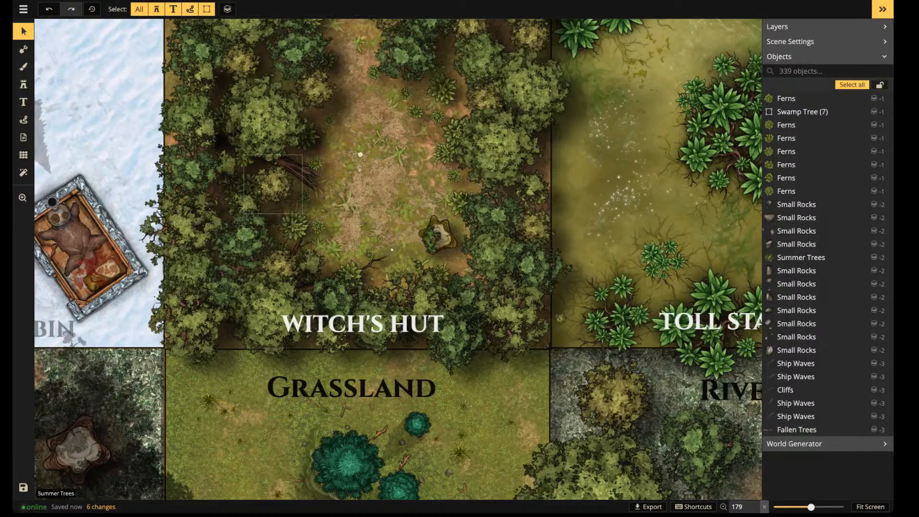
Rotate the fallen tree beside the large tree west of the clearing and tuck it further beneath the foliage
{"action": "left_click", "coordinate": [268, 121]}
{"action": "key", "text": "Escape"}
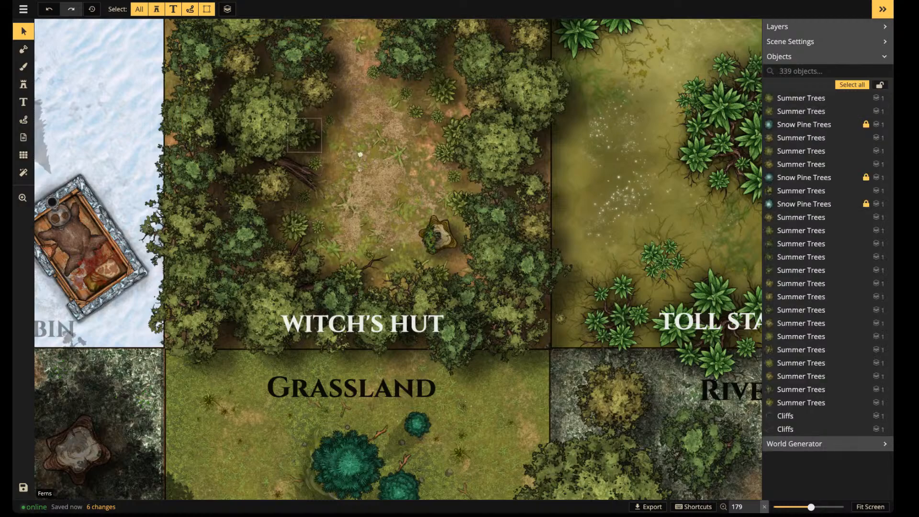
{"action": "left_click", "coordinate": [299, 173]}
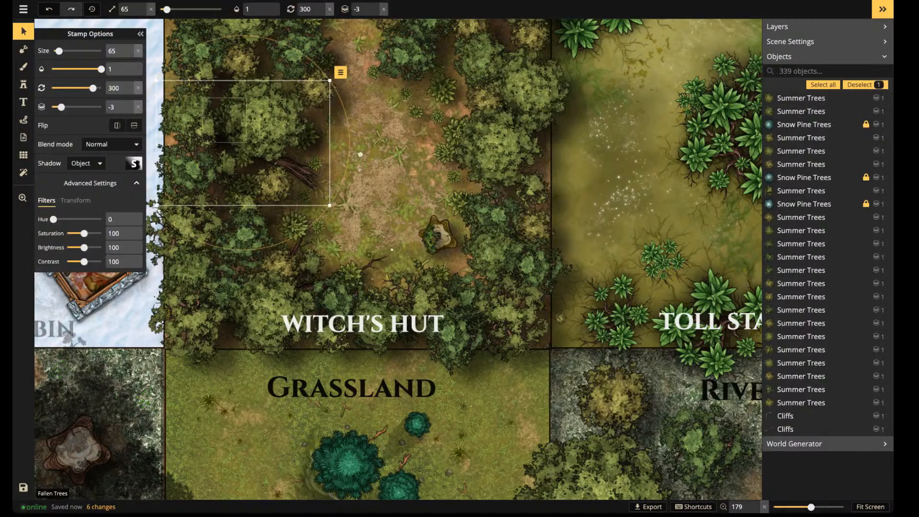
{"action": "scroll", "coordinate": [300, 173], "scroll_direction": "up", "scroll_amount": 3}
{"action": "left_click_drag", "start_coordinate": [299, 173], "coordinate": [279, 213]}
{"action": "key", "text": "Escape"}
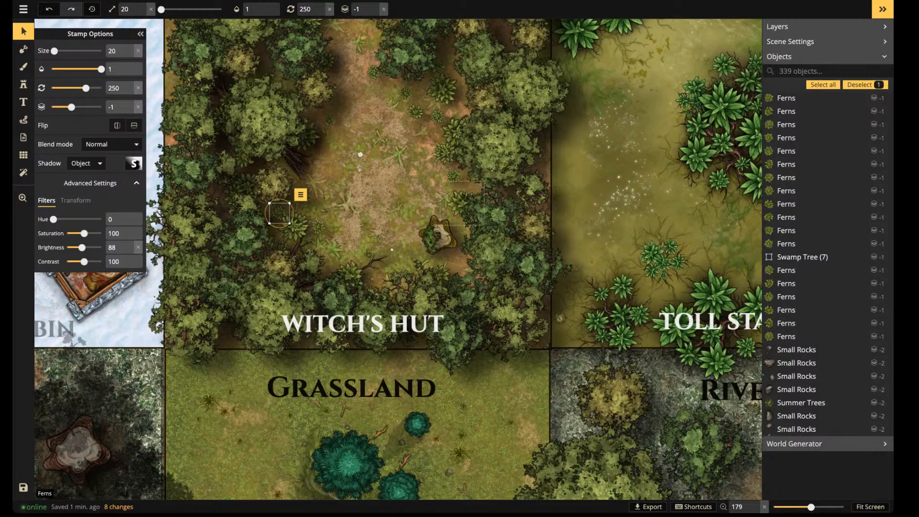
Search the stamp catalog for "WALL"
{"action": "left_click", "coordinate": [23, 85]}
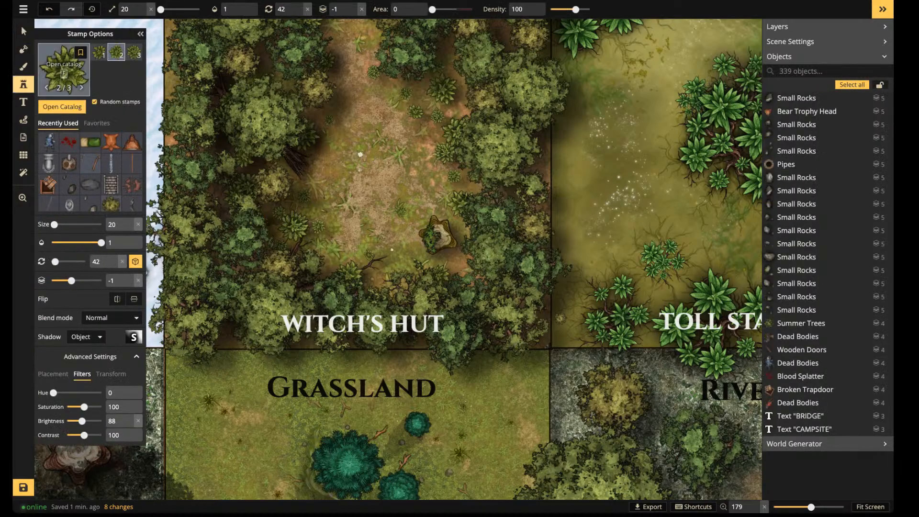
{"action": "left_click", "coordinate": [63, 69]}
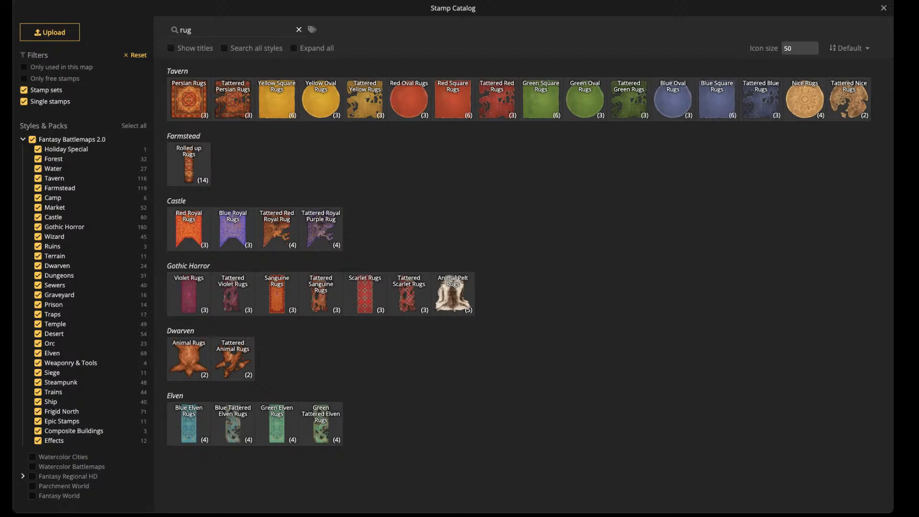
{"action": "left_click", "coordinate": [299, 30]}
{"action": "type", "text": "WALL"}
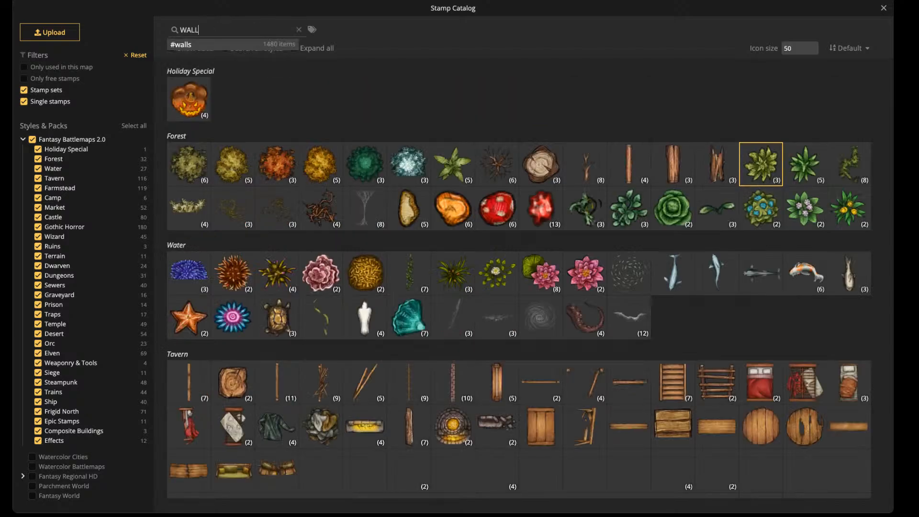
Browse the wall stamp sets and choose Sandstone Sewer Rock Walls from the Sewers pack
{"action": "scroll", "coordinate": [378, 216], "scroll_direction": "down", "scroll_amount": 2}
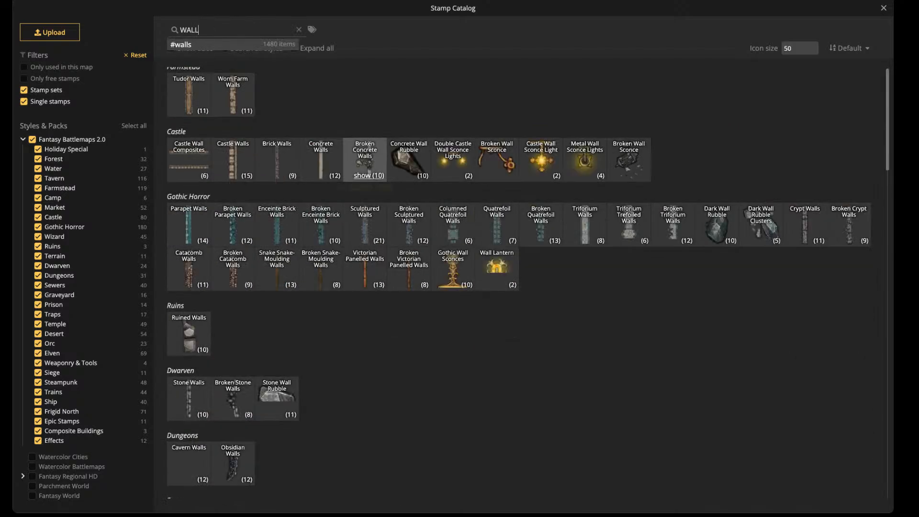
{"action": "scroll", "coordinate": [277, 268], "scroll_direction": "down", "scroll_amount": 5}
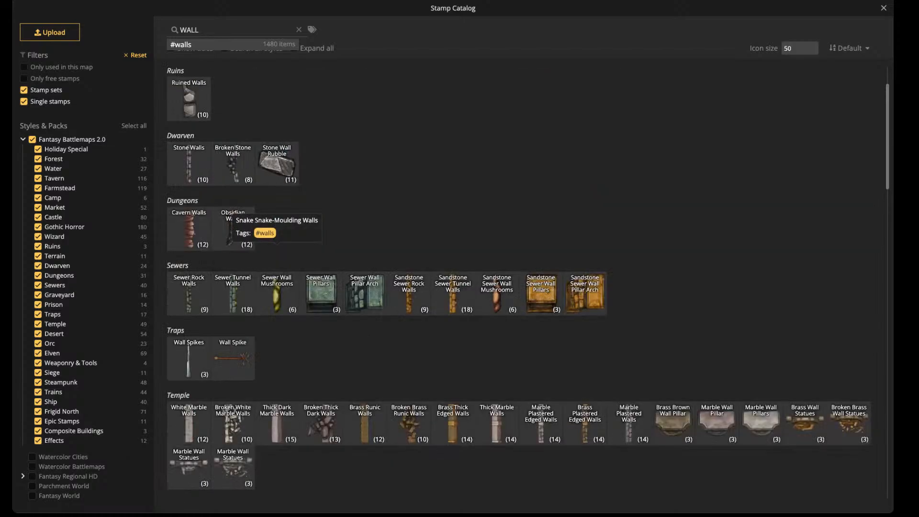
{"action": "scroll", "coordinate": [276, 241], "scroll_direction": "down", "scroll_amount": 2}
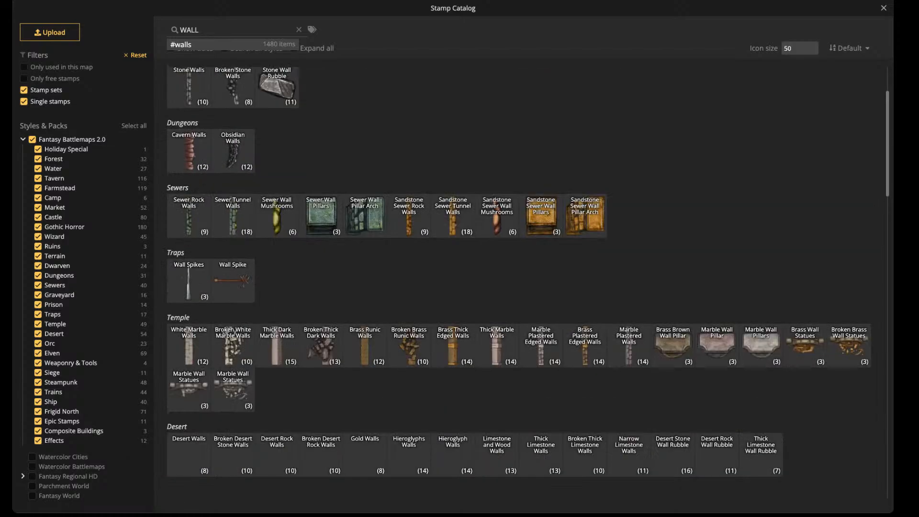
{"action": "scroll", "coordinate": [526, 283], "scroll_direction": "down", "scroll_amount": 4}
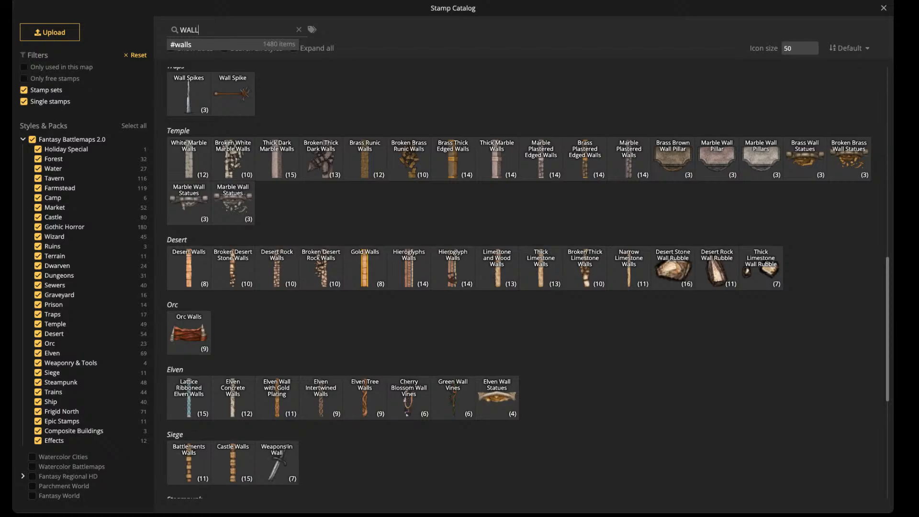
{"action": "scroll", "coordinate": [527, 282], "scroll_direction": "down", "scroll_amount": 5}
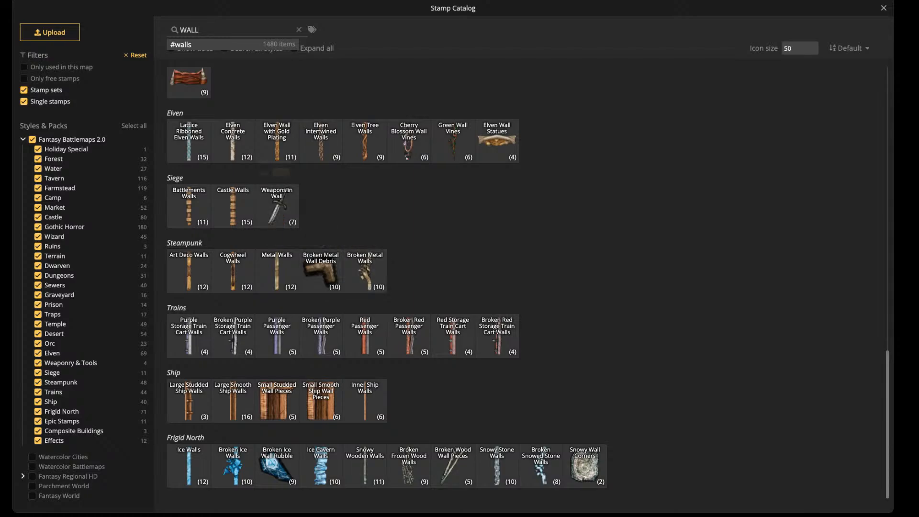
{"action": "scroll", "coordinate": [320, 242], "scroll_direction": "up", "scroll_amount": 5}
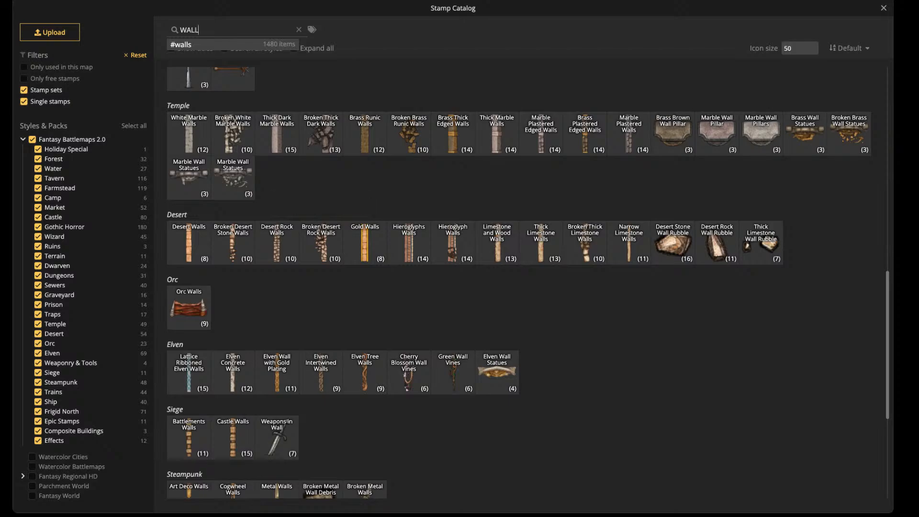
{"action": "scroll", "coordinate": [321, 216], "scroll_direction": "up", "scroll_amount": 5}
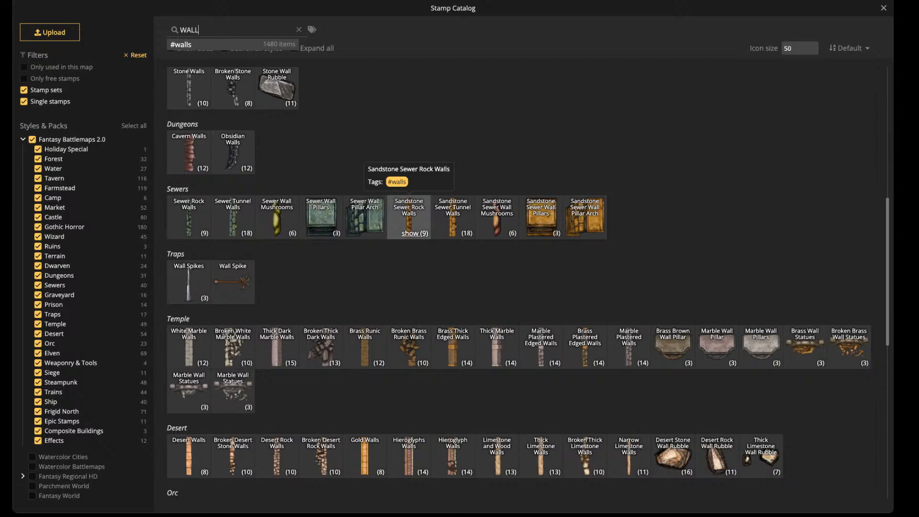
{"action": "left_click", "coordinate": [409, 218]}
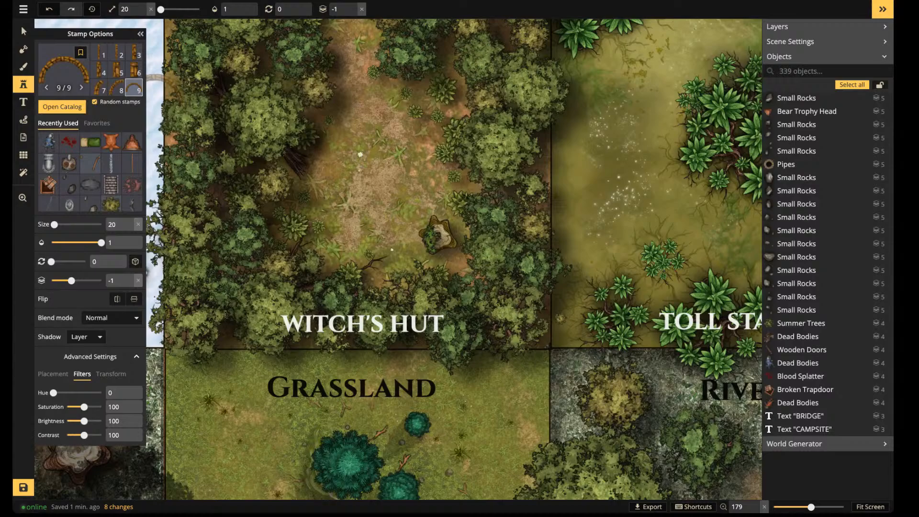
Place the semicircular wall stamp, variant 9, at size 40 in the upper part of the Witch's Hut clearing
{"action": "key", "text": "space"}
{"action": "left_click_drag", "start_coordinate": [291, 157], "coordinate": [331, 181]}
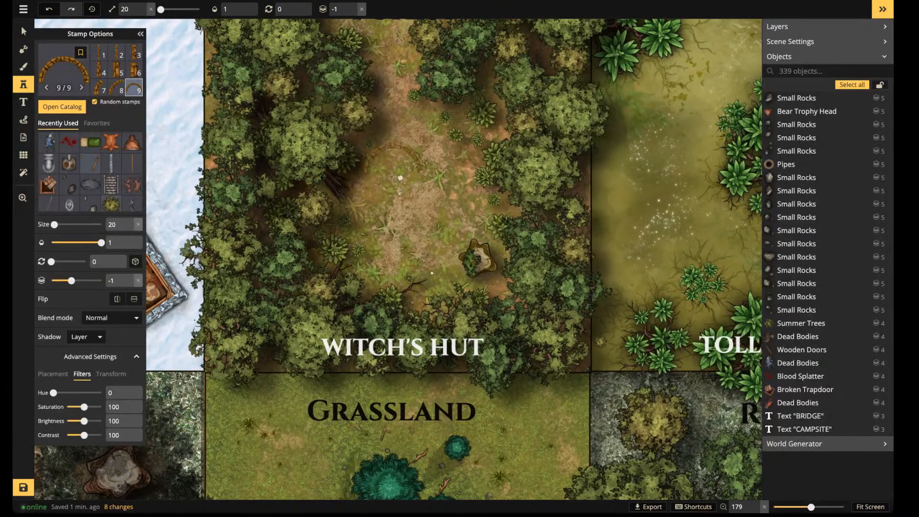
{"action": "key", "text": "]"}
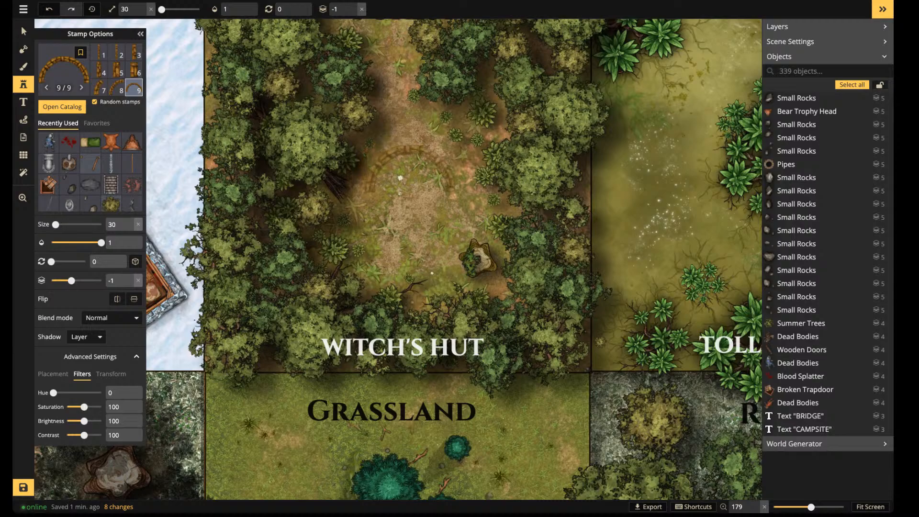
{"action": "key", "text": "]"}
{"action": "left_click", "coordinate": [414, 171]}
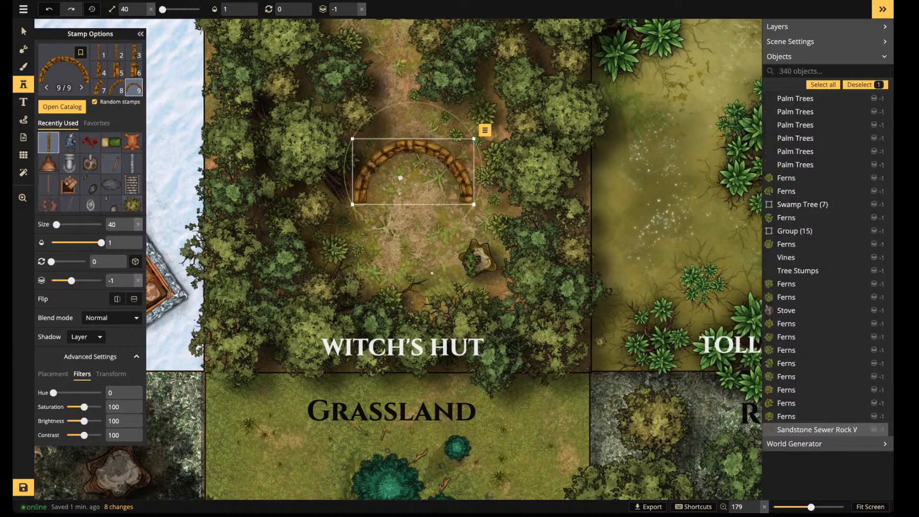
Set the curved wall's shadow to None and recolour it with hue 0, saturation 0 and brightness 199
{"action": "left_click", "coordinate": [86, 337]}
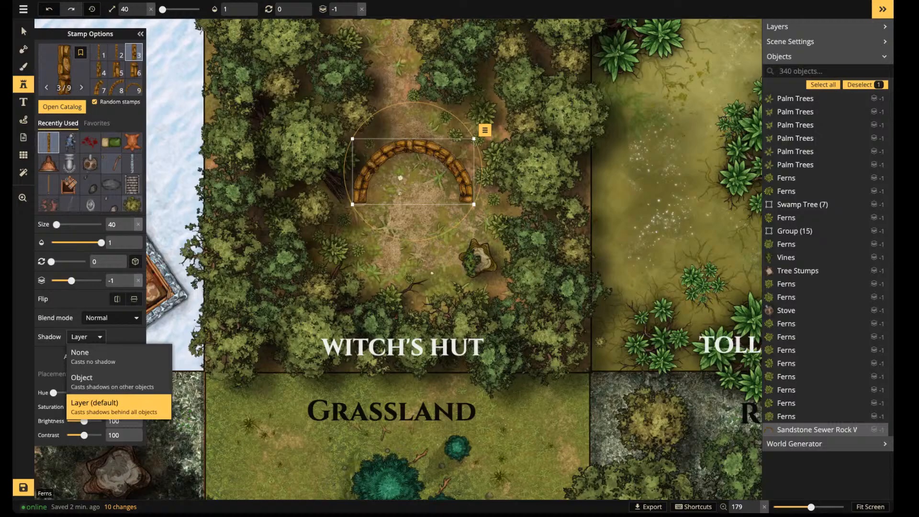
{"action": "left_click", "coordinate": [79, 352]}
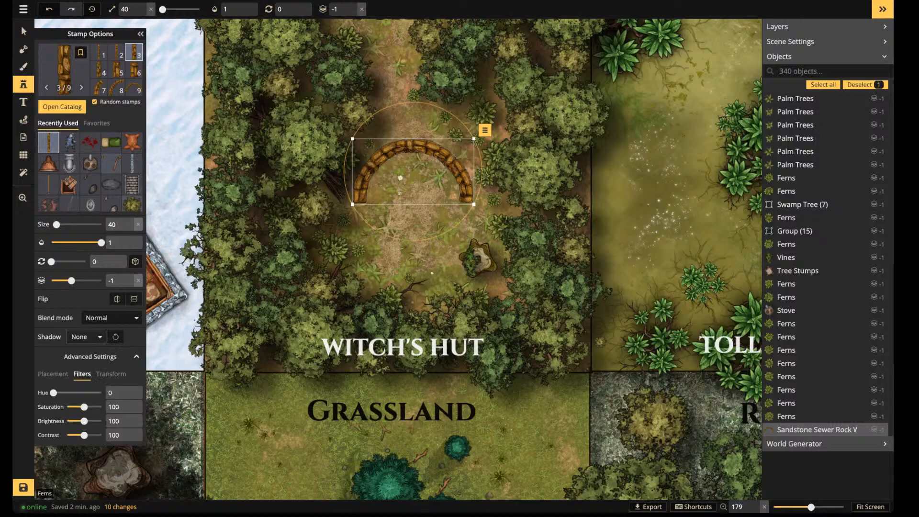
{"action": "left_click_drag", "start_coordinate": [53, 393], "coordinate": [96, 393]}
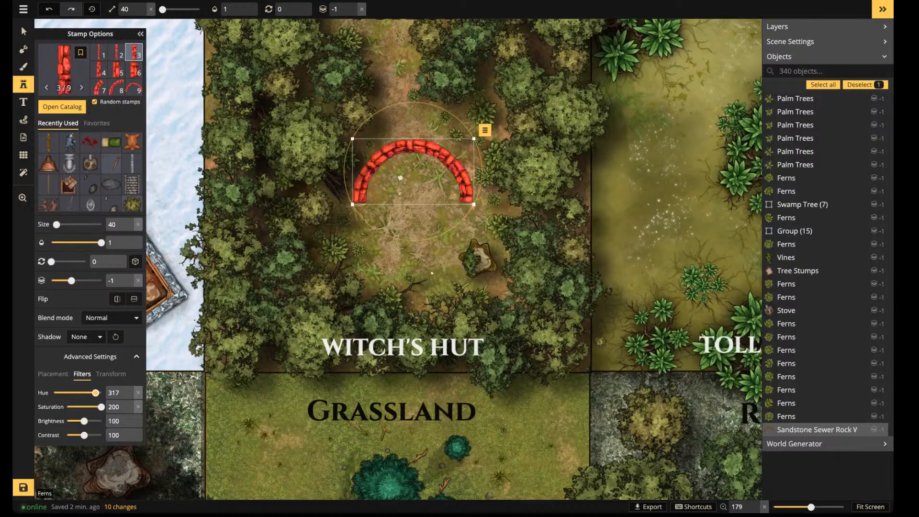
{"action": "left_click_drag", "start_coordinate": [96, 394], "coordinate": [53, 393]}
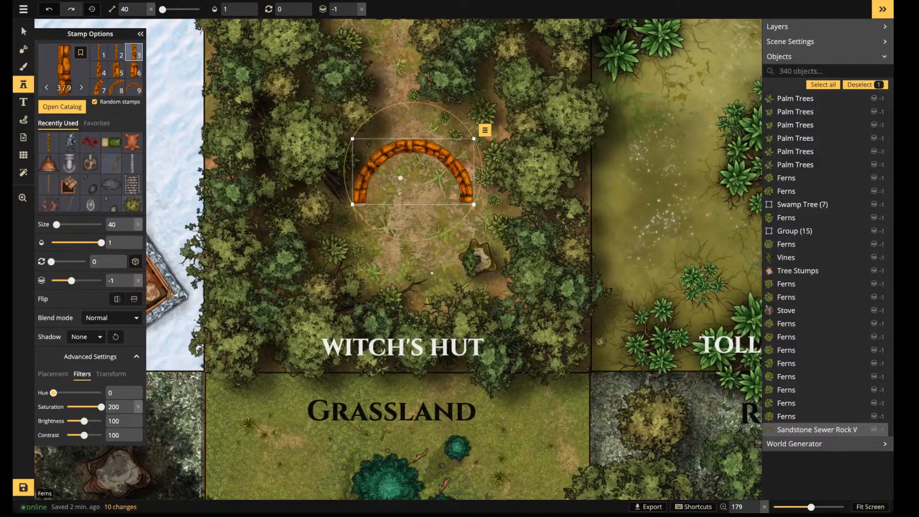
{"action": "mouse_move", "coordinate": [101, 406]}
{"action": "left_mouse_down"}
{"action": "mouse_move", "coordinate": [67, 407]}
{"action": "mouse_move", "coordinate": [100, 420]}
{"action": "left_mouse_up"}
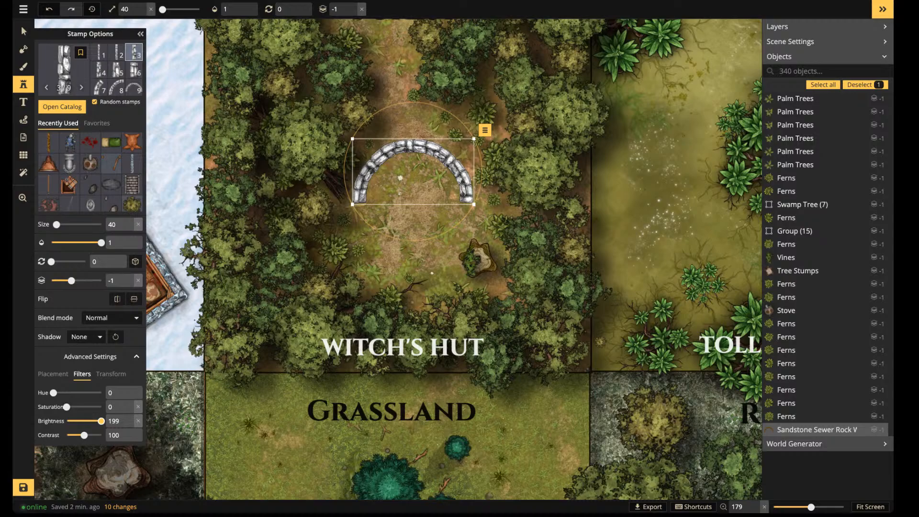
Move the curved wall slightly further down in the clearing
{"action": "left_click_drag", "start_coordinate": [413, 171], "coordinate": [414, 181]}
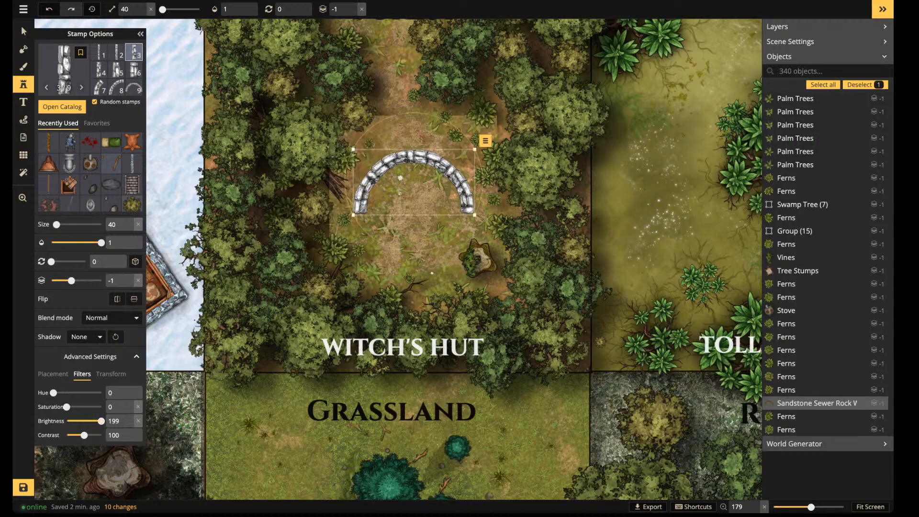
{"action": "scroll", "coordinate": [472, 278], "scroll_direction": "up", "scroll_amount": 1}
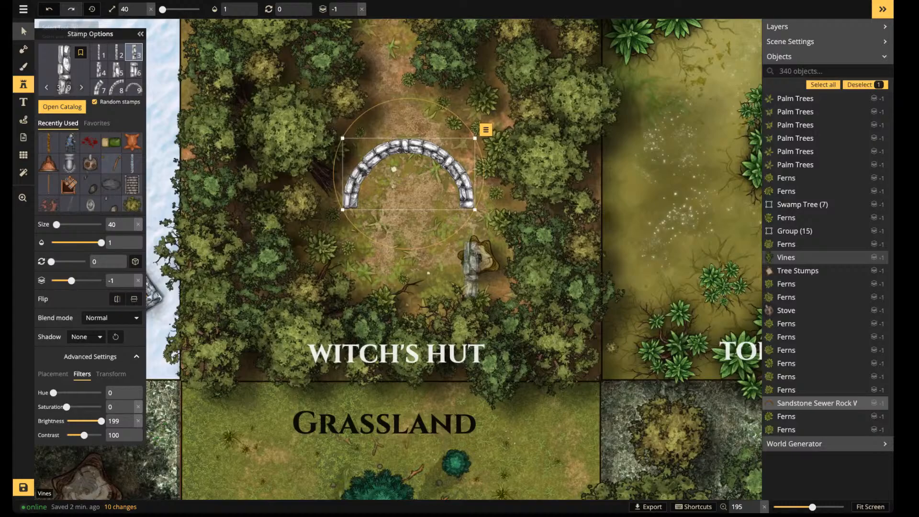
Select the vines and the tree stump together and move them out of the clearing, above the Forest title
{"action": "left_click", "coordinate": [23, 32]}
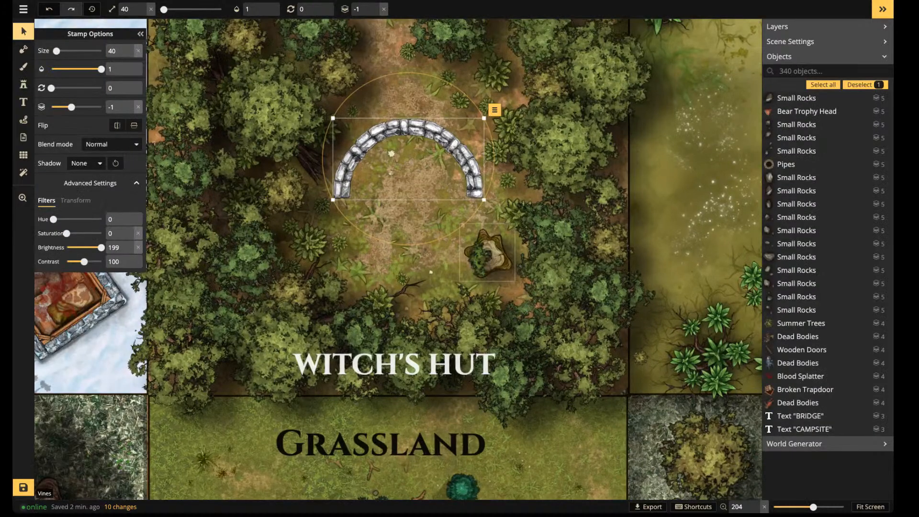
{"action": "scroll", "coordinate": [481, 252], "scroll_direction": "up", "scroll_amount": 2}
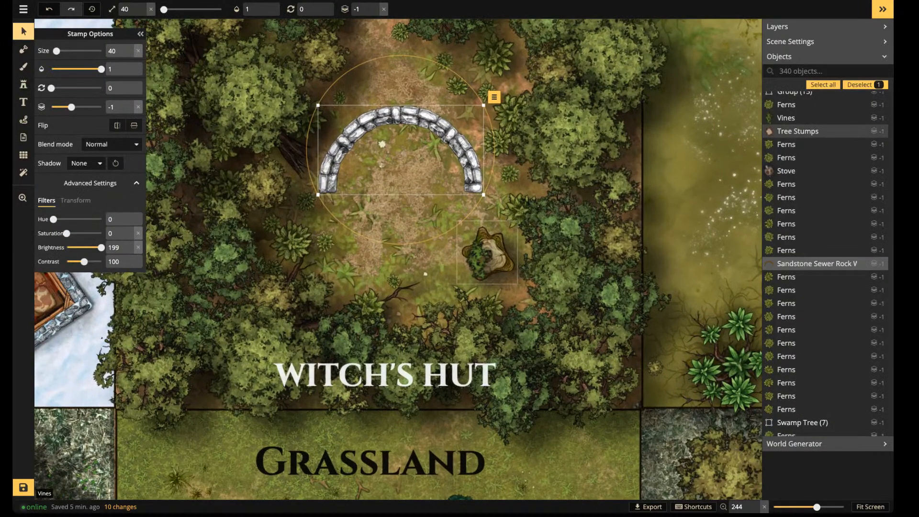
{"action": "left_click", "coordinate": [487, 252]}
{"action": "scroll", "coordinate": [486, 252], "scroll_direction": "up", "scroll_amount": 1}
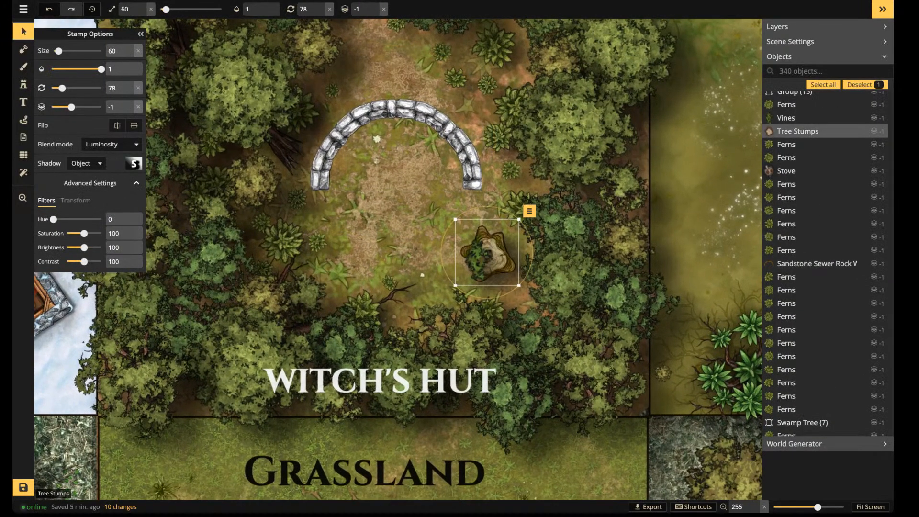
{"action": "left_click", "coordinate": [555, 273]}
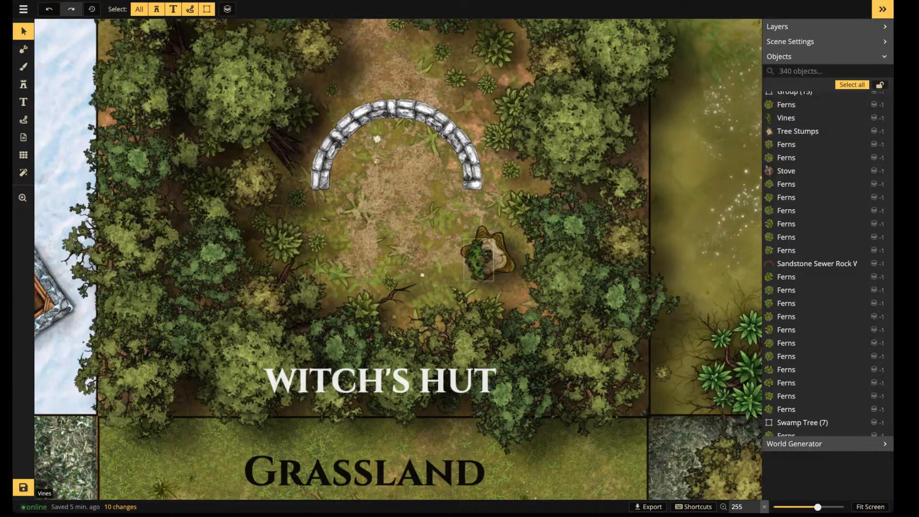
{"action": "left_click", "coordinate": [478, 259]}
{"action": "left_click", "coordinate": [495, 252], "text": "shift"}
{"action": "scroll", "coordinate": [489, 252], "scroll_direction": "down", "scroll_amount": 2}
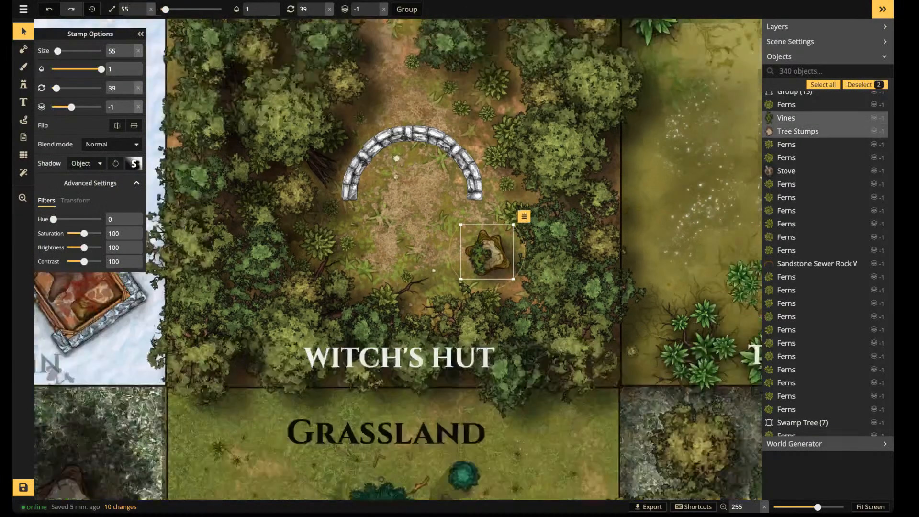
{"action": "left_click_drag", "start_coordinate": [413, 142], "coordinate": [412, 247]}
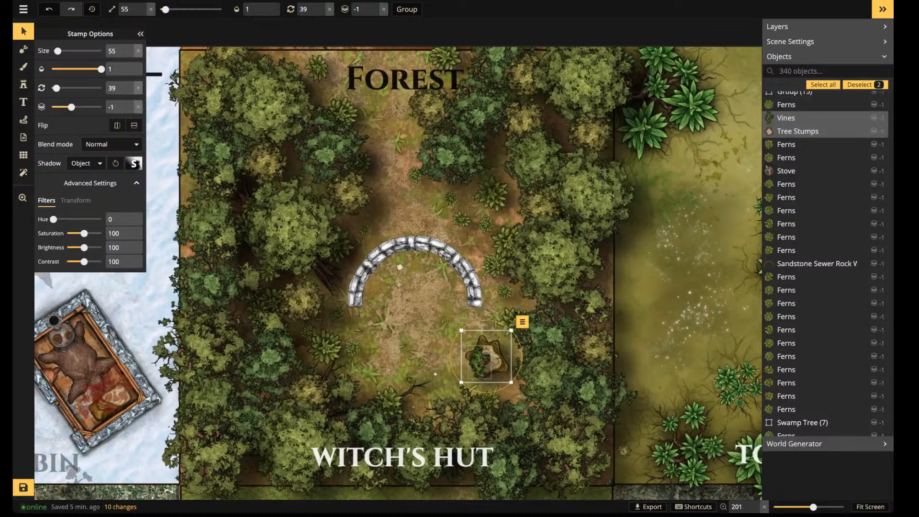
{"action": "left_click_drag", "start_coordinate": [487, 357], "coordinate": [392, 38]}
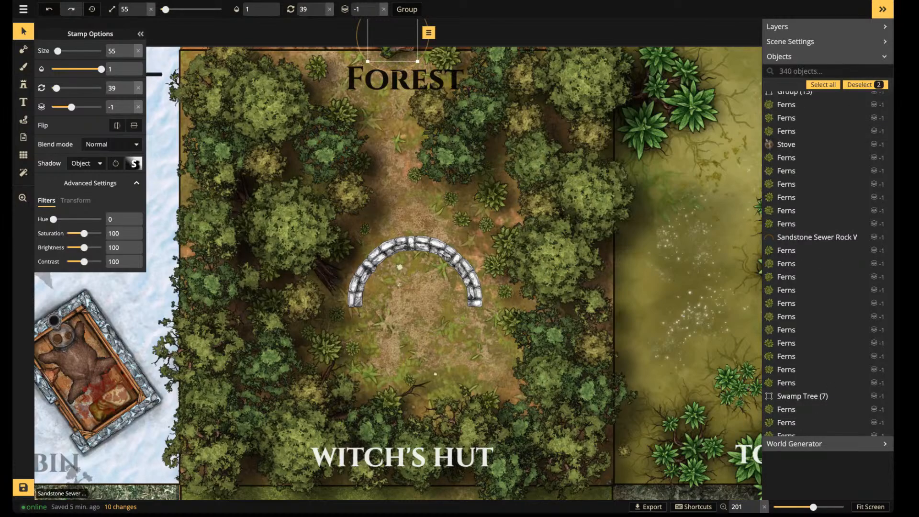
Duplicate the curved wall, rotate and align the copy below the original to form a full circle, and nudge both halves sideways
{"action": "left_click", "coordinate": [418, 245]}
{"action": "scroll", "coordinate": [418, 246], "scroll_direction": "up", "scroll_amount": 1}
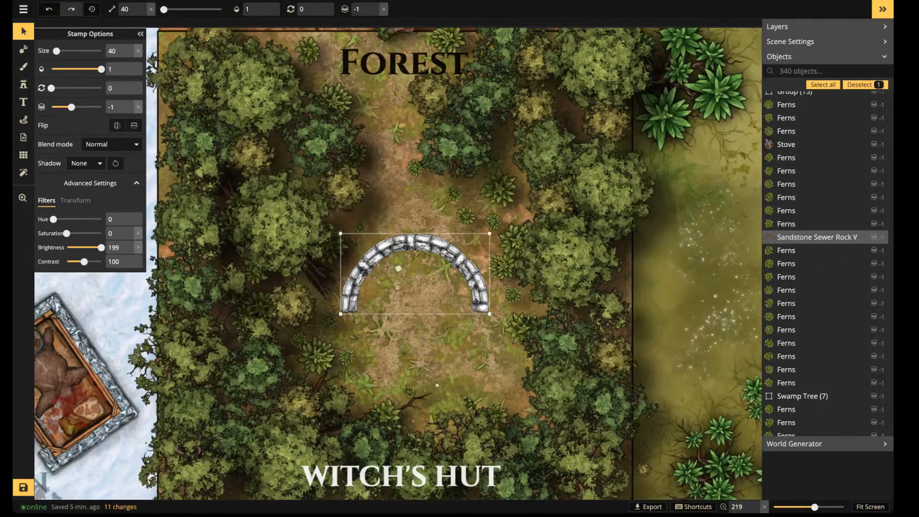
{"action": "key", "text": "ctrl+v"}
{"action": "scroll", "coordinate": [410, 334], "scroll_direction": "up", "scroll_amount": 8}
{"action": "scroll", "coordinate": [410, 334], "scroll_direction": "up", "scroll_amount": 4}
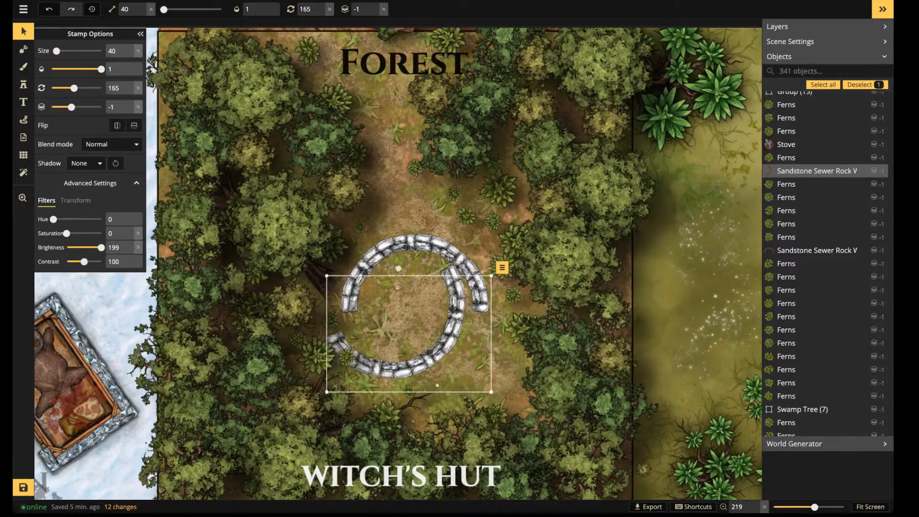
{"action": "left_click_drag", "start_coordinate": [409, 334], "coordinate": [414, 342]}
{"action": "left_click", "coordinate": [415, 268], "text": "shift"}
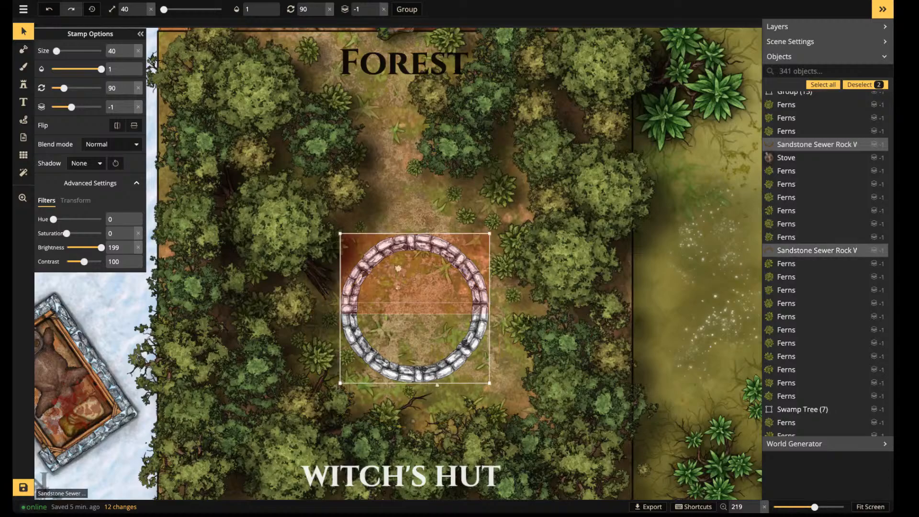
{"action": "left_click_drag", "start_coordinate": [414, 268], "coordinate": [418, 268]}
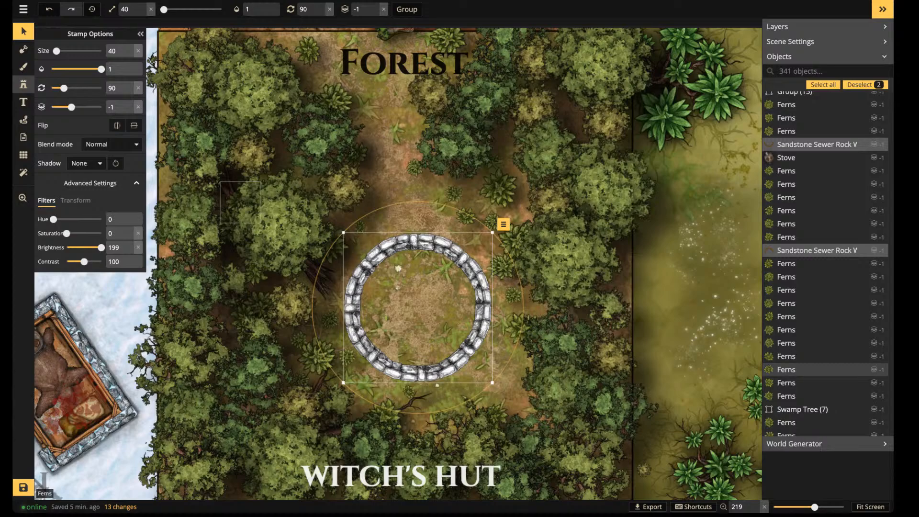
Search the stamp catalog for STAIR and pick variant 2 of the Sewer-weed Stairs from the Sewers pack
{"action": "left_click", "coordinate": [23, 84]}
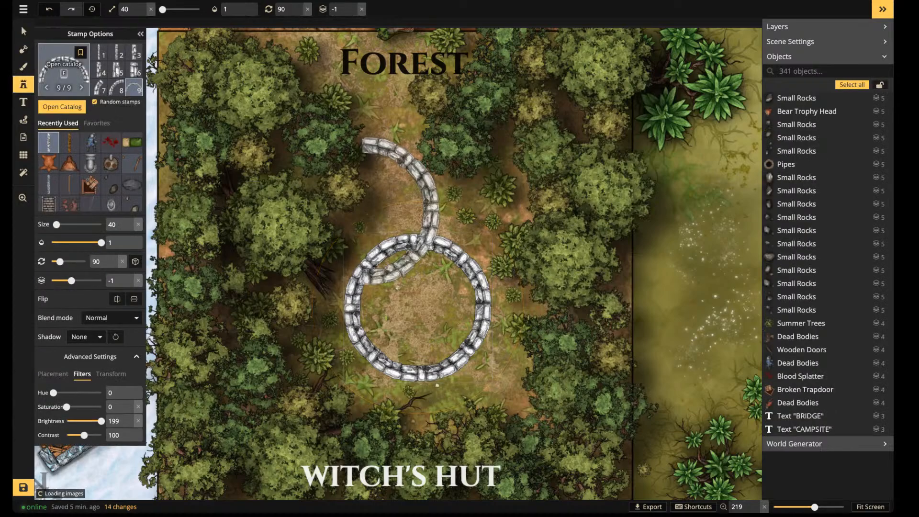
{"action": "key", "text": "f"}
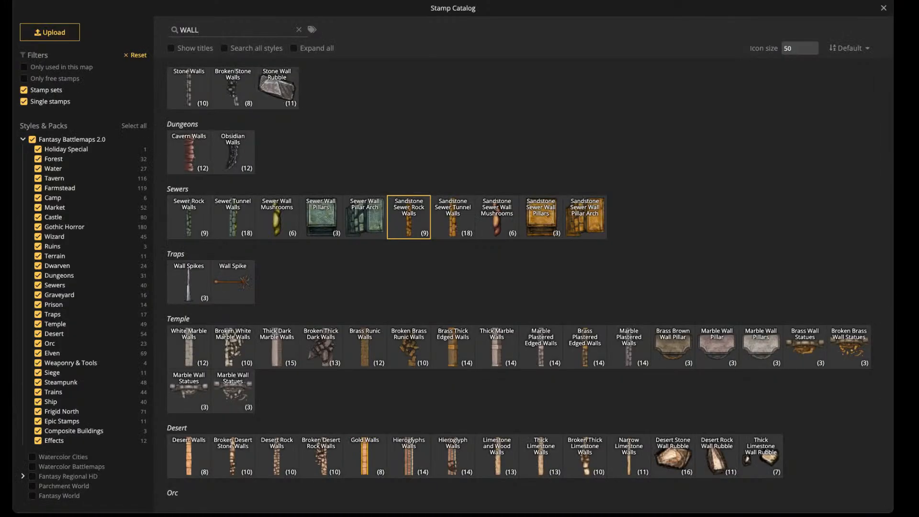
{"action": "key", "text": "ctrl+a"}
{"action": "type", "text": "STAIR"}
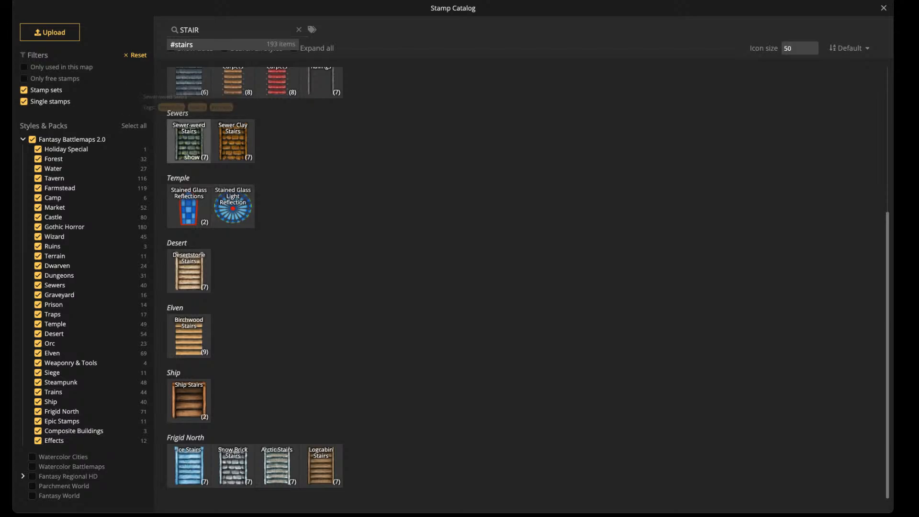
{"action": "left_click", "coordinate": [188, 140]}
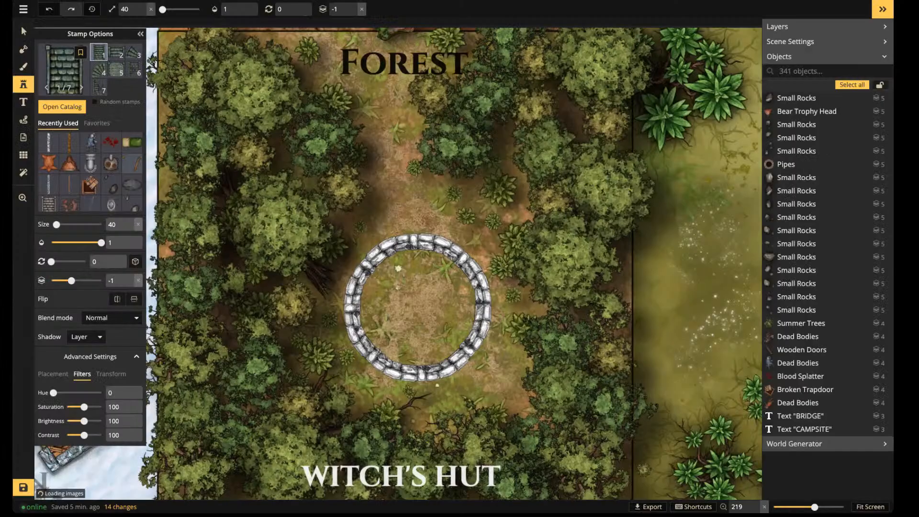
{"action": "key", "text": "Right"}
{"action": "scroll", "coordinate": [411, 236], "scroll_direction": "up", "scroll_amount": 3}
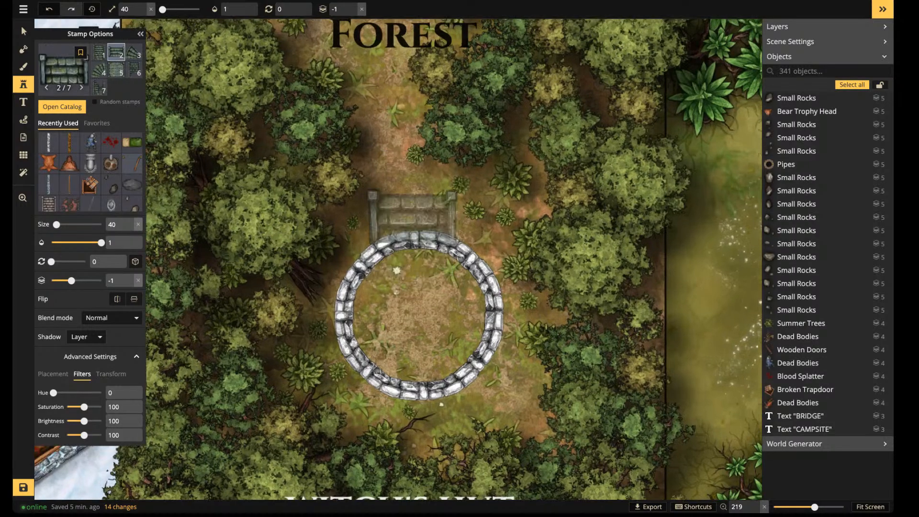
Place the stairs at size 20 and rotation 180 over the upper edge of the circular wall, and put them on layer 1
{"action": "key", "text": "r"}
{"action": "key", "text": "r"}
{"action": "key", "text": "r"}
{"action": "key", "text": "r"}
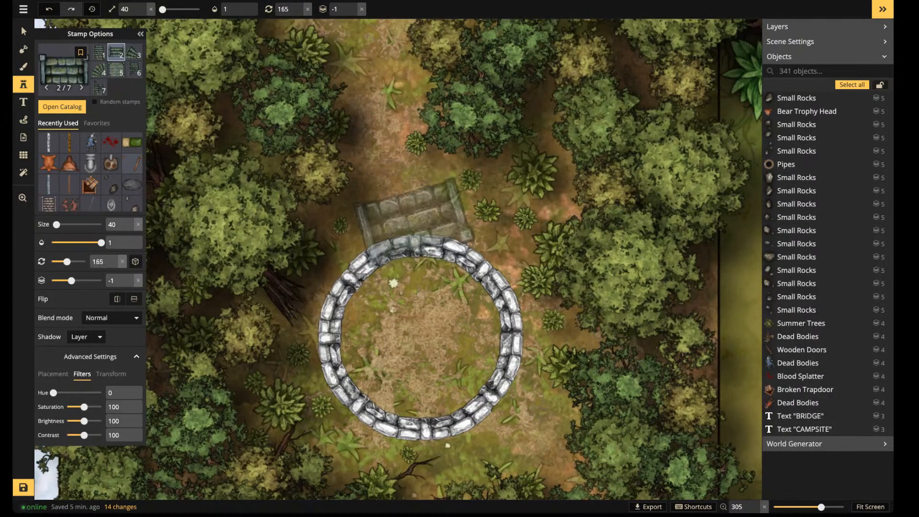
{"action": "key", "text": "bracketleft"}
{"action": "key", "text": "bracketleft"}
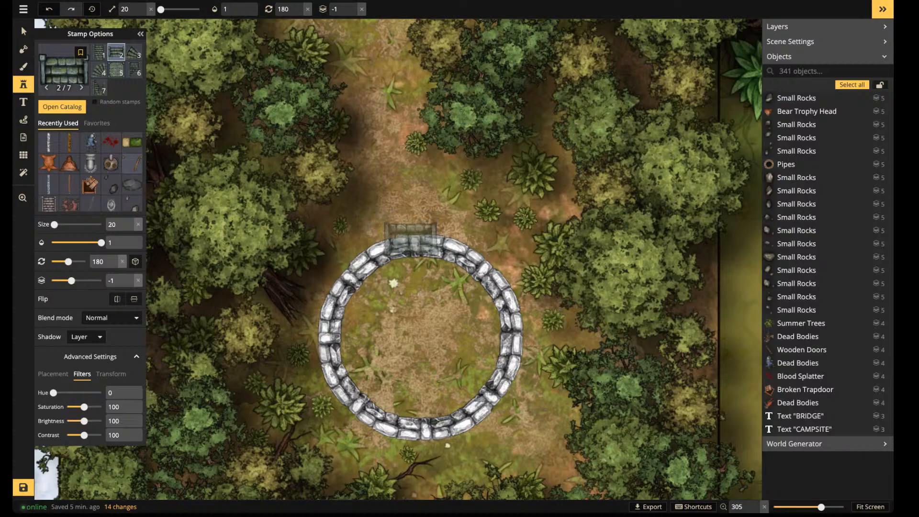
{"action": "left_click", "coordinate": [410, 240]}
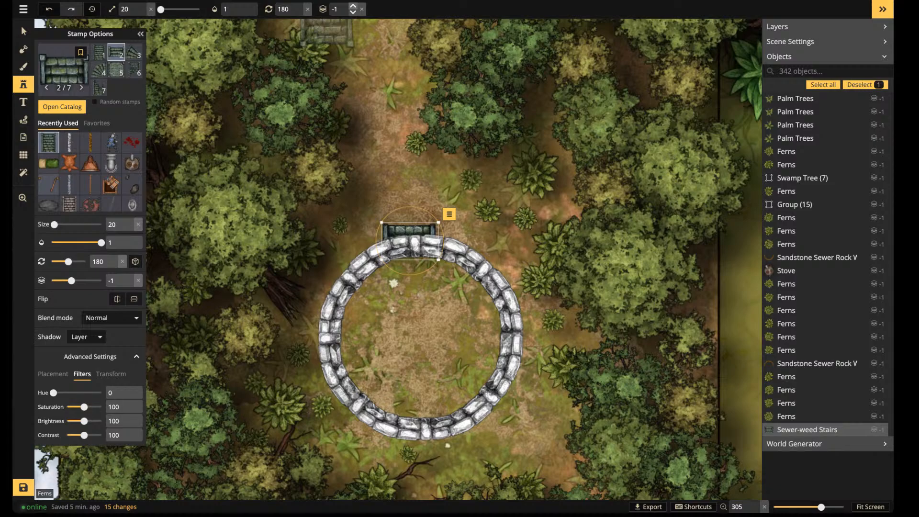
{"action": "left_click", "coordinate": [362, 9]}
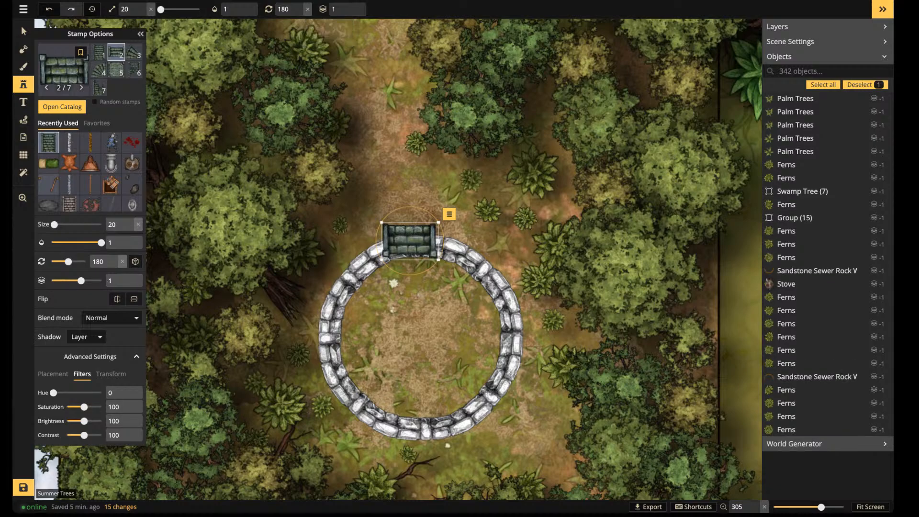
Enlarge the stairs to size 23, rotate them to 172 and fit them into the upper edge of the circular wall
{"action": "left_click", "coordinate": [24, 31]}
{"action": "left_click_drag", "start_coordinate": [382, 222], "coordinate": [377, 220]}
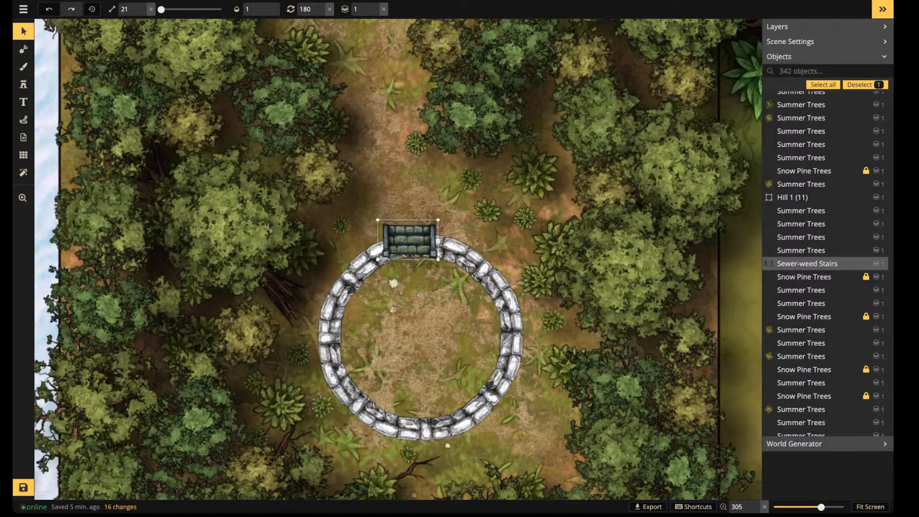
{"action": "left_click_drag", "start_coordinate": [447, 208], "coordinate": [445, 205]}
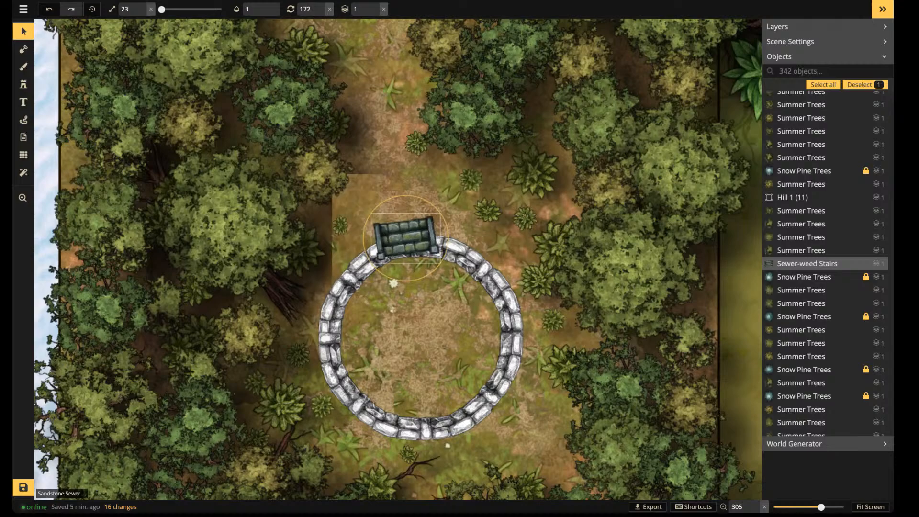
{"action": "left_click_drag", "start_coordinate": [406, 239], "coordinate": [409, 245]}
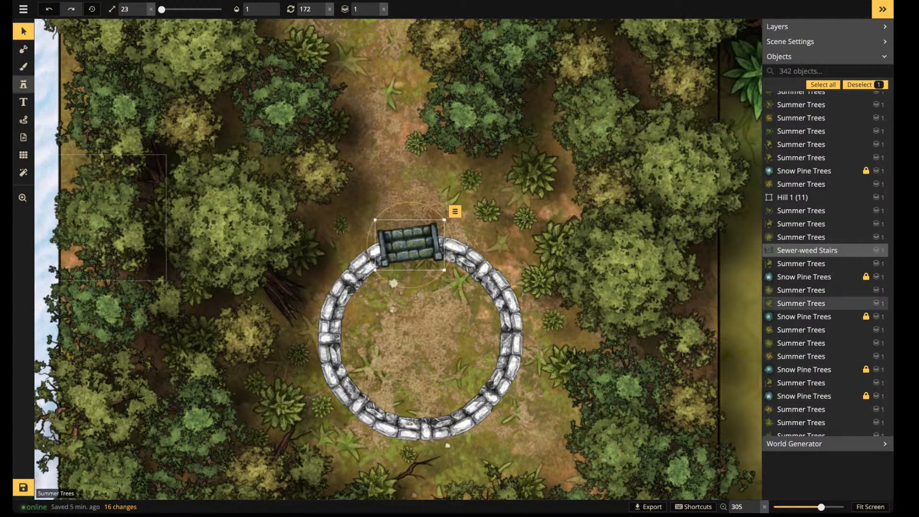
Set the stairs' shadow to None, saturation to 0 and brightness to 163 to match the grey wall
{"action": "left_click", "coordinate": [23, 31]}
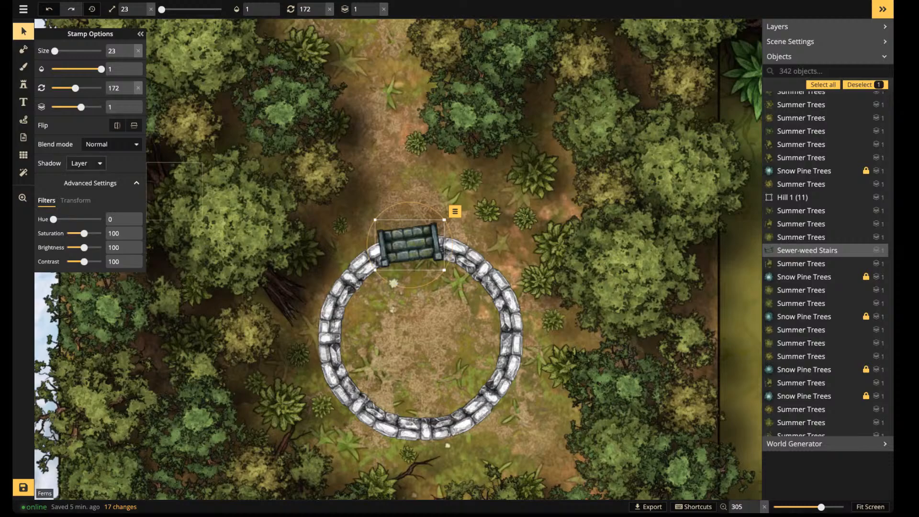
{"action": "left_click", "coordinate": [86, 163]}
{"action": "left_click", "coordinate": [81, 175]}
{"action": "mouse_move", "coordinate": [84, 233]}
{"action": "left_mouse_down"}
{"action": "mouse_move", "coordinate": [67, 234]}
{"action": "mouse_move", "coordinate": [94, 247]}
{"action": "left_mouse_up"}
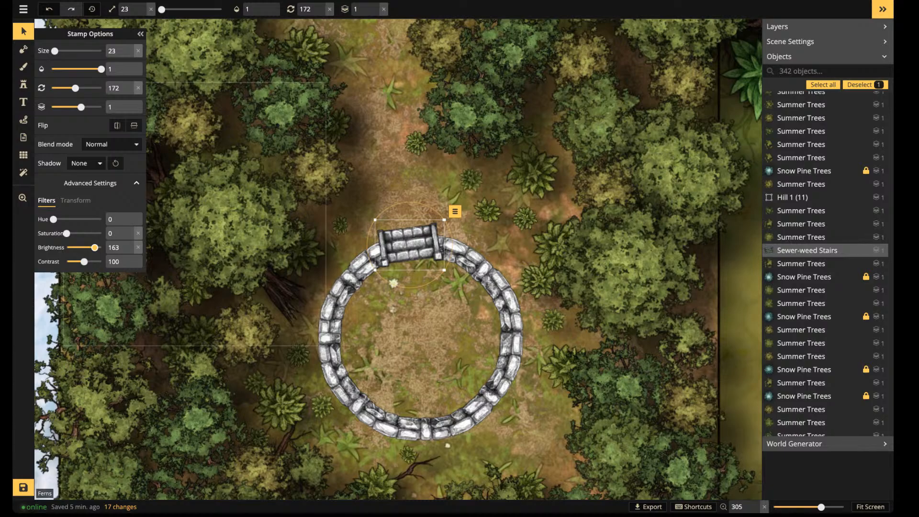
{"action": "key", "text": "Escape"}
Activate the Mask tool with the whole circular wall and its clearing in view
{"action": "scroll", "coordinate": [427, 308], "scroll_direction": "down", "scroll_amount": 5}
{"action": "key", "text": "space"}
{"action": "left_click_drag", "start_coordinate": [427, 308], "coordinate": [313, 225]}
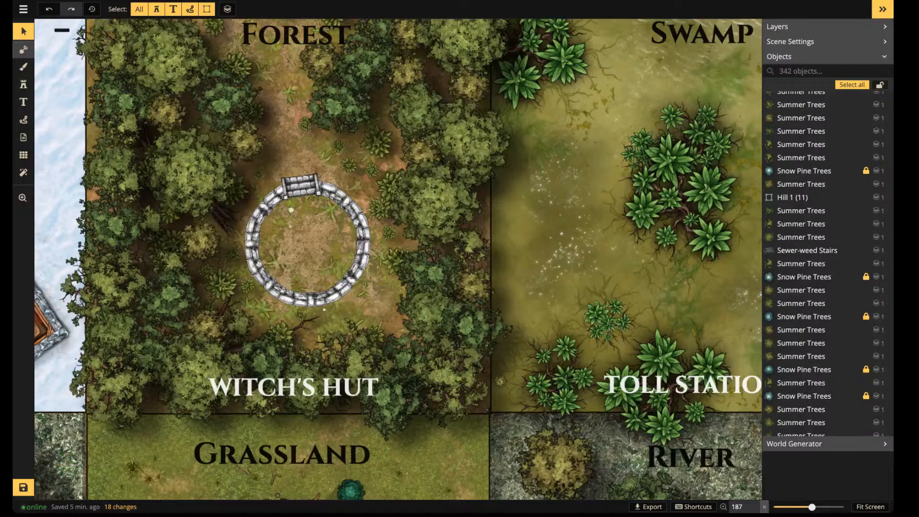
{"action": "left_click", "coordinate": [23, 49]}
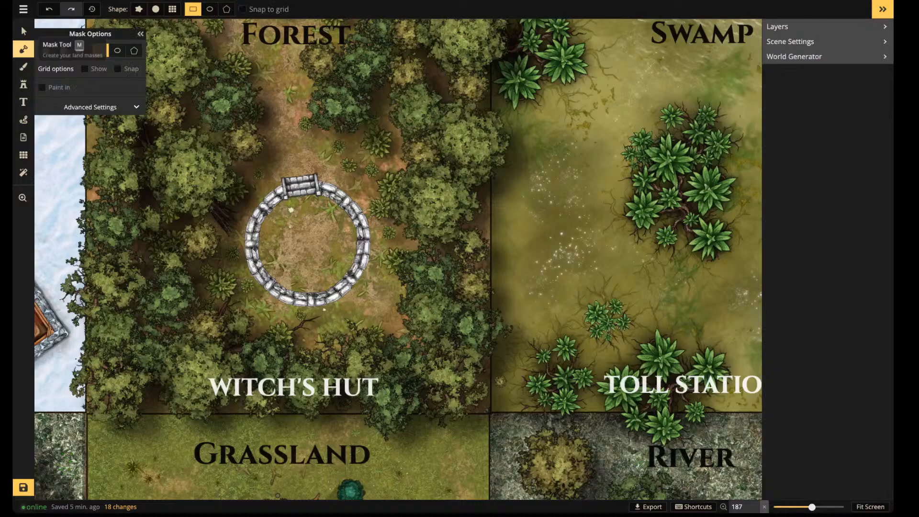
Subtract the land mask inside the circular stone wall of the Witch's Hut using a size 70 circle brush
{"action": "left_click", "coordinate": [117, 50]}
{"action": "left_click", "coordinate": [63, 51]}
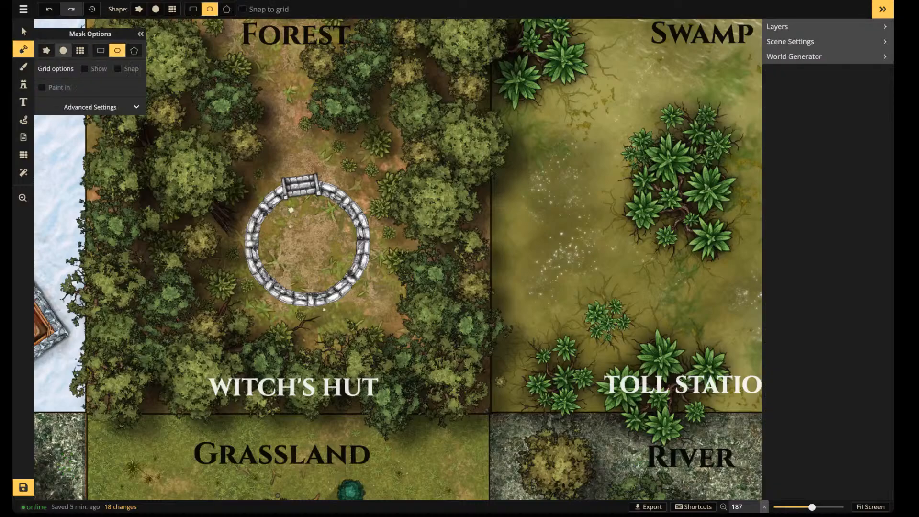
{"action": "key", "text": "bracketleft"}
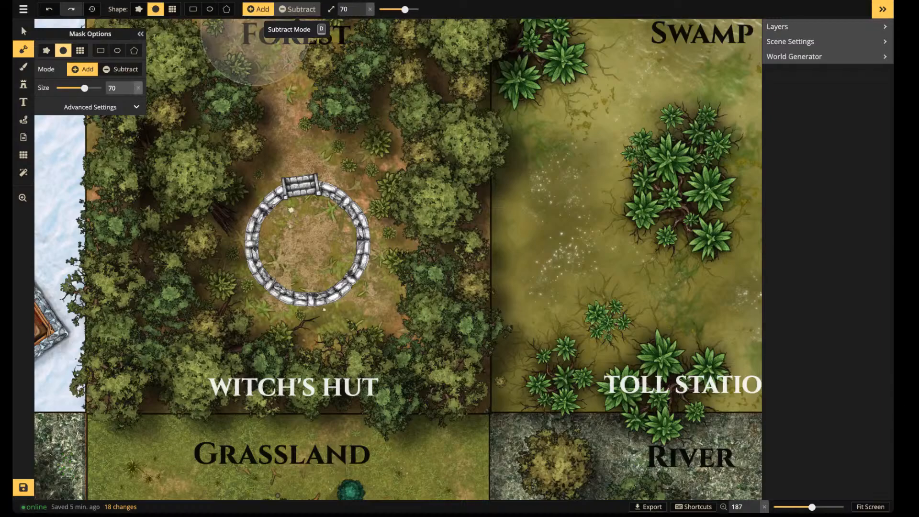
{"action": "left_click", "coordinate": [297, 9]}
{"action": "key", "text": "bracketleft"}
{"action": "key", "text": "bracketleft"}
{"action": "key", "text": "bracketleft"}
{"action": "key", "text": "bracketleft"}
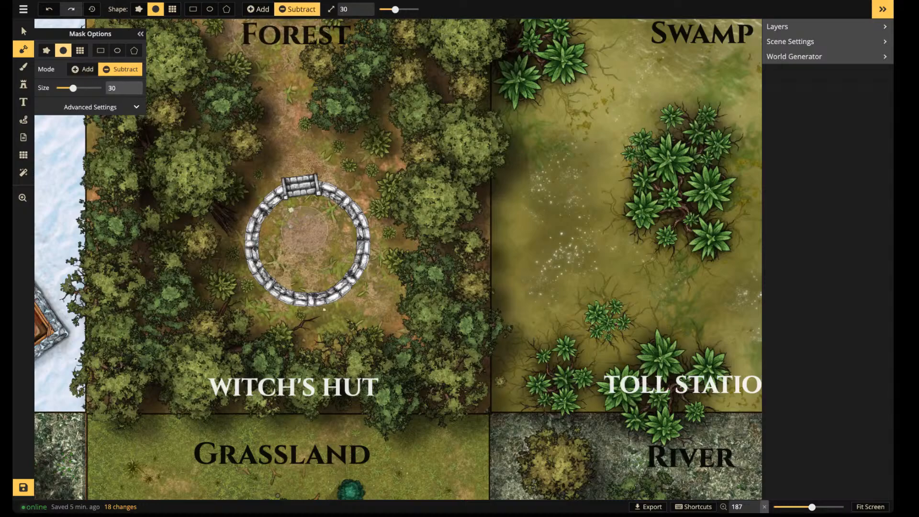
{"action": "key", "text": "bracketright"}
{"action": "key", "text": "bracketright"}
{"action": "key", "text": "bracketright"}
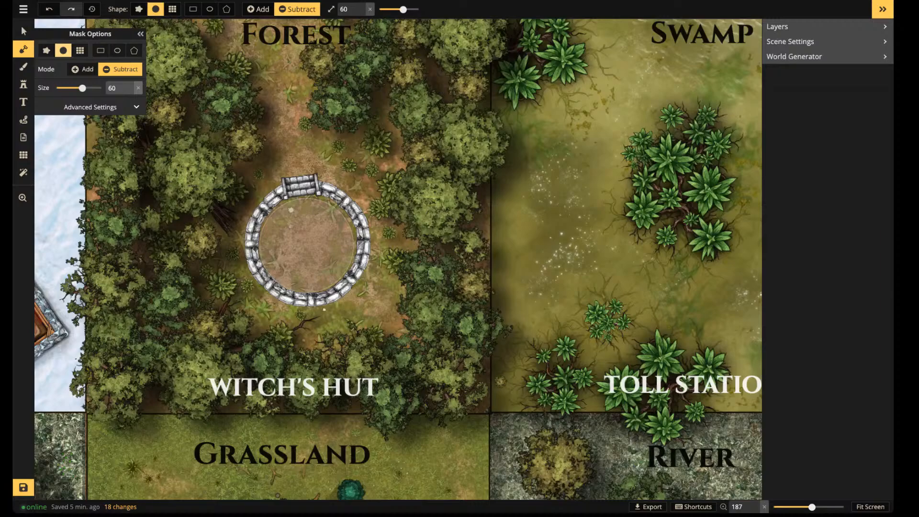
{"action": "key", "text": "bracketright"}
{"action": "left_click", "coordinate": [305, 251]}
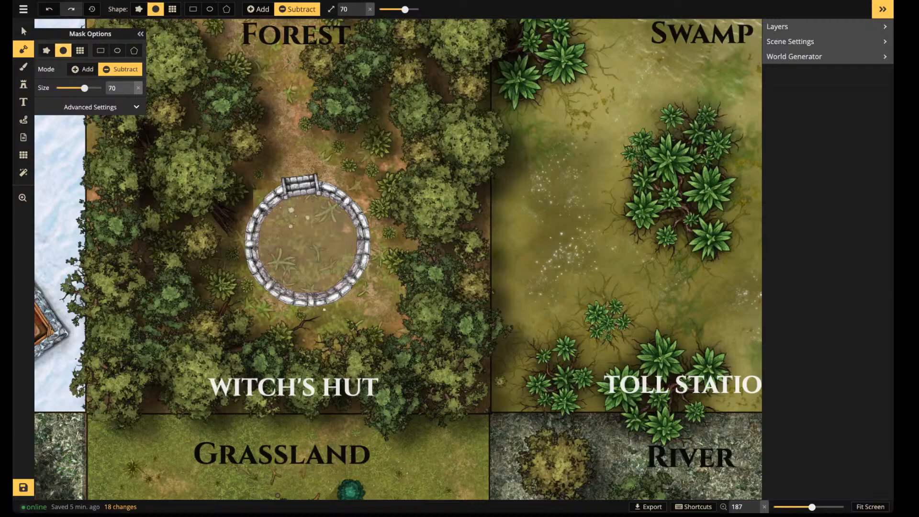
{"action": "left_click", "coordinate": [306, 252]}
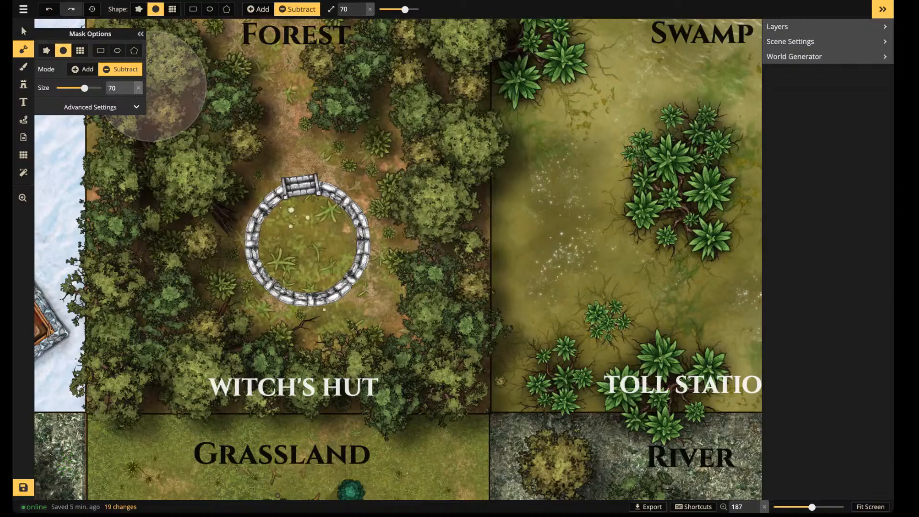
Add the land mask back inside the circular stone wall with the size 70 circle brush
{"action": "left_click", "coordinate": [258, 9]}
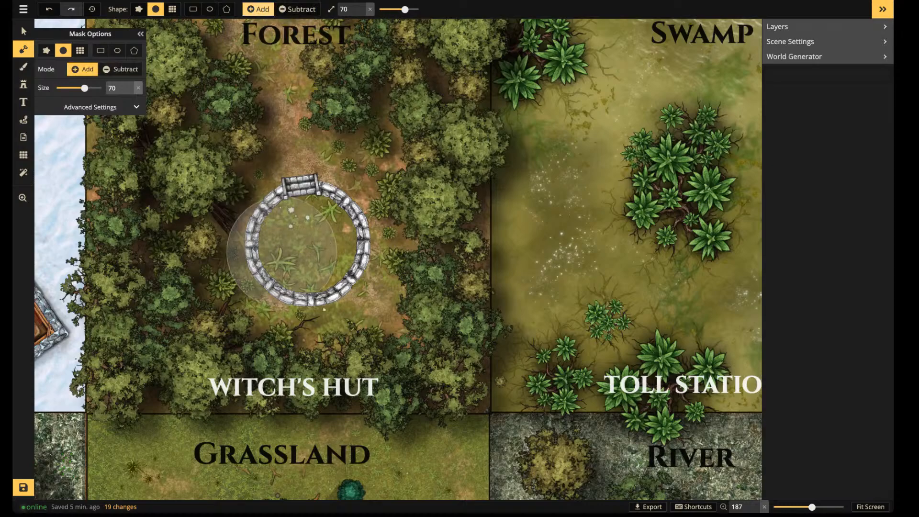
{"action": "left_click", "coordinate": [307, 246]}
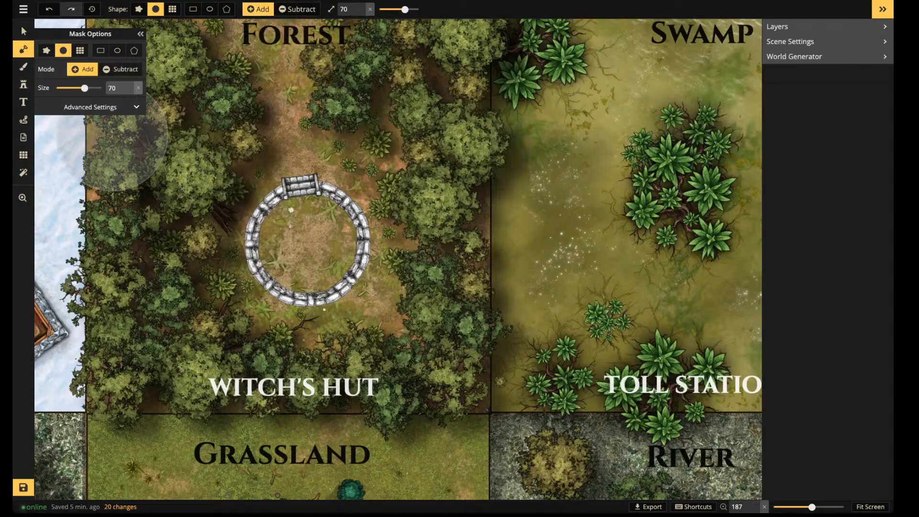
{"action": "scroll", "coordinate": [299, 285], "scroll_direction": "up", "scroll_amount": 3}
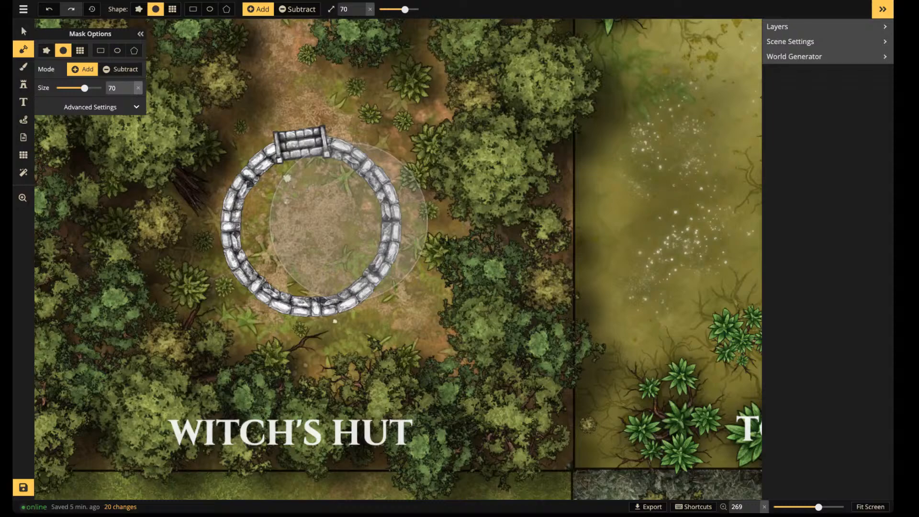
{"action": "left_click", "coordinate": [311, 227]}
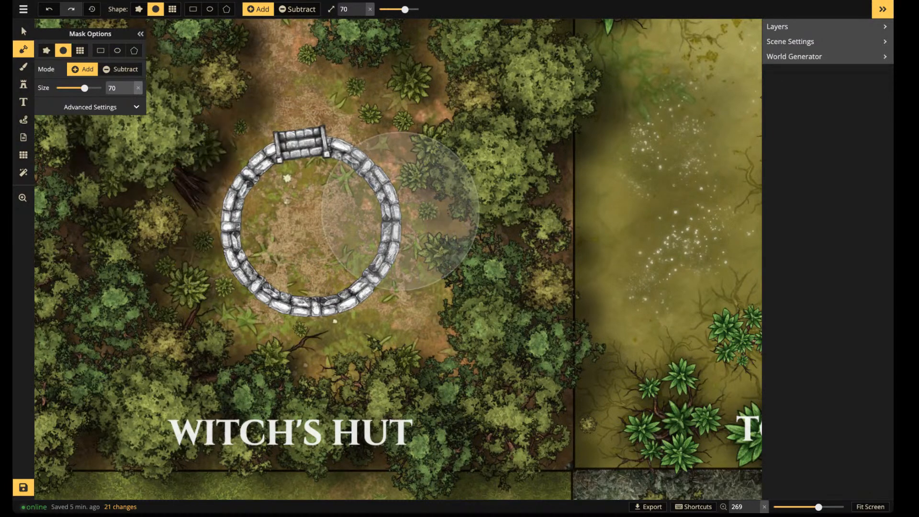
Subtract the land mask inside the Witch's Hut wall again with the size 70 circle brush
{"action": "left_click", "coordinate": [296, 9]}
{"action": "scroll", "coordinate": [244, 141], "scroll_direction": "down", "scroll_amount": 2}
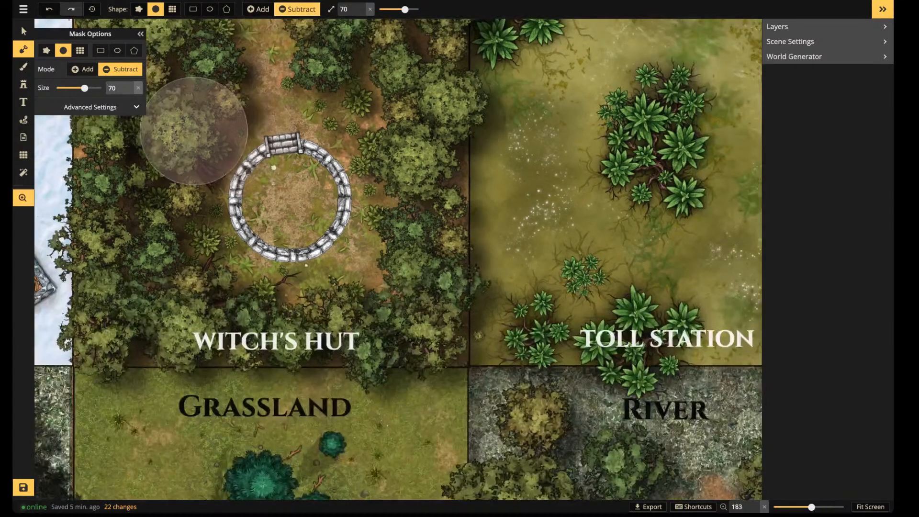
{"action": "left_click_drag", "start_coordinate": [199, 130], "coordinate": [536, 300]}
{"action": "scroll", "coordinate": [412, 246], "scroll_direction": "down", "scroll_amount": 1}
{"action": "left_click_drag", "start_coordinate": [593, 292], "coordinate": [404, 197]}
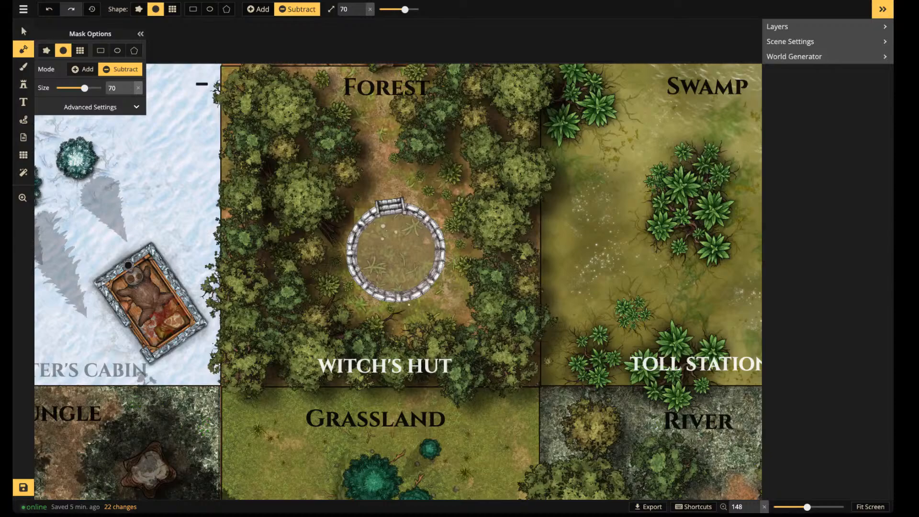
{"action": "left_click", "coordinate": [396, 253]}
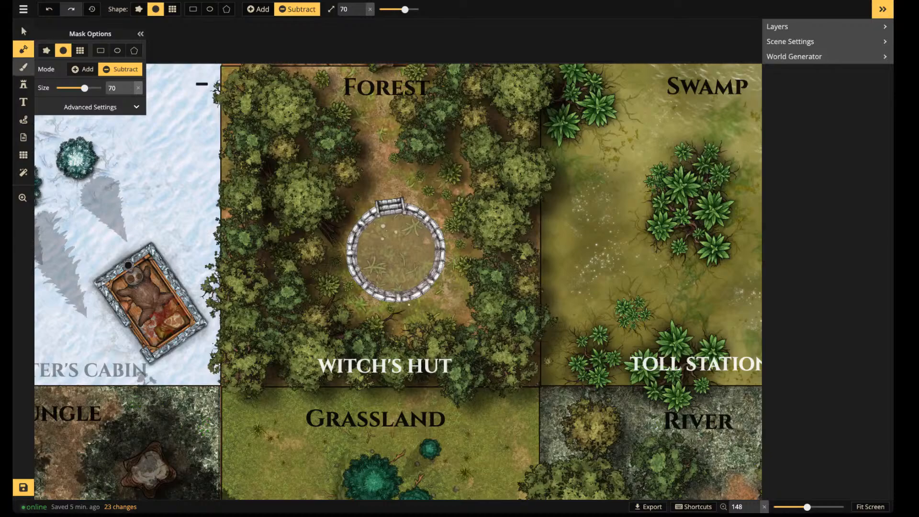
Choose the grey-and-tan rectangular paving stone from the Cobblestone Textures as the texture for the background brush
{"action": "left_click", "coordinate": [23, 67]}
{"action": "left_click", "coordinate": [49, 51]}
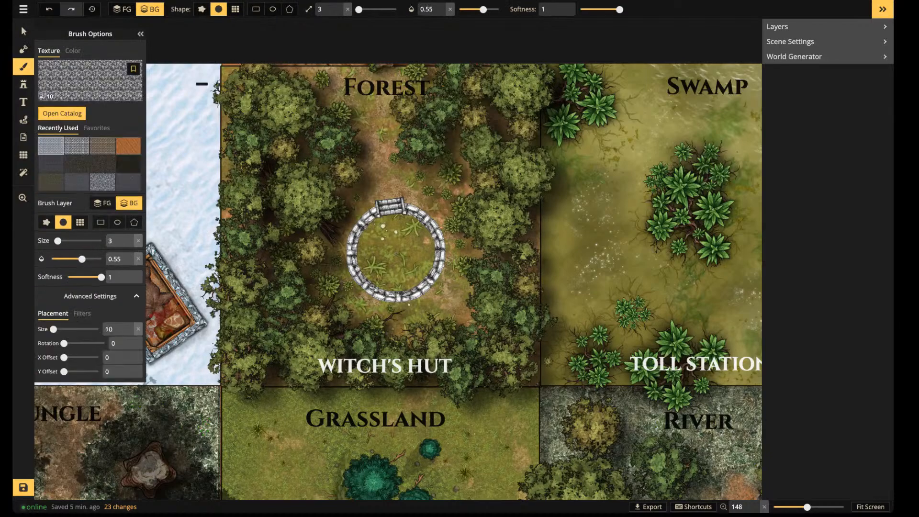
{"action": "left_click", "coordinate": [90, 80]}
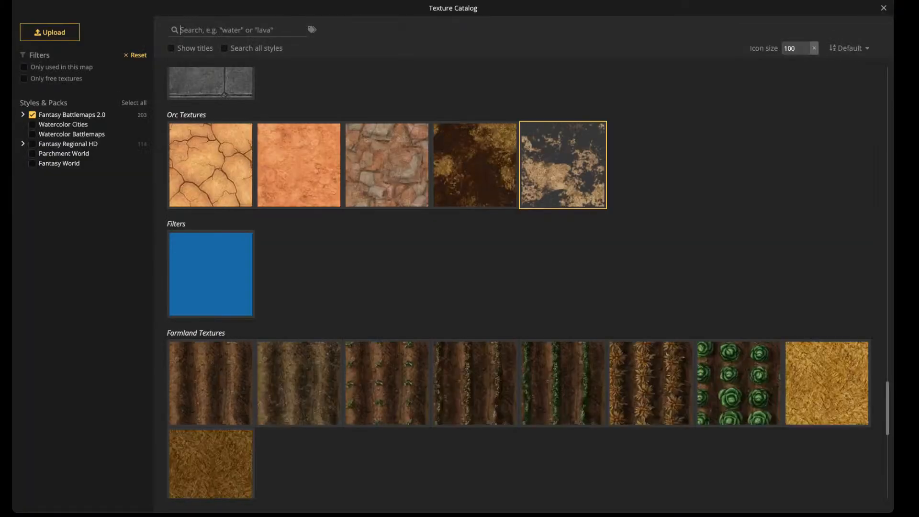
{"action": "scroll", "coordinate": [560, 191], "scroll_direction": "down", "scroll_amount": 4}
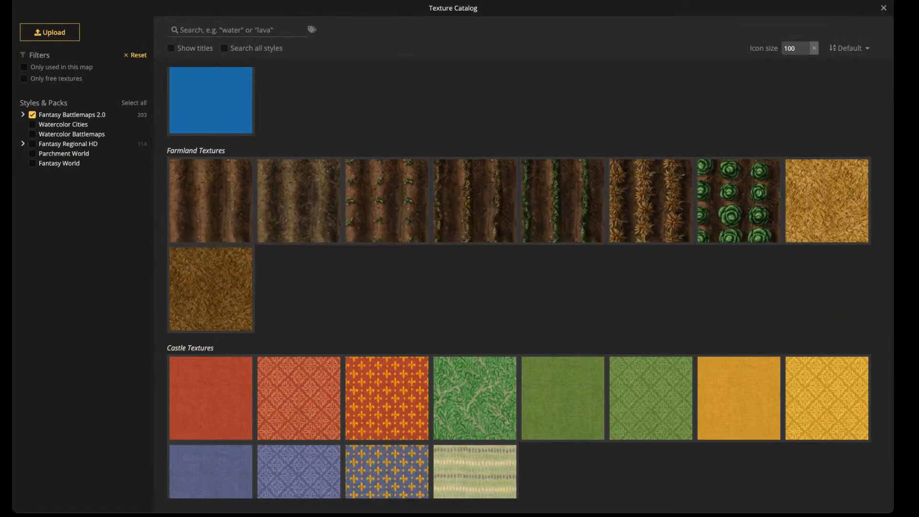
{"action": "scroll", "coordinate": [297, 148], "scroll_direction": "up", "scroll_amount": 9}
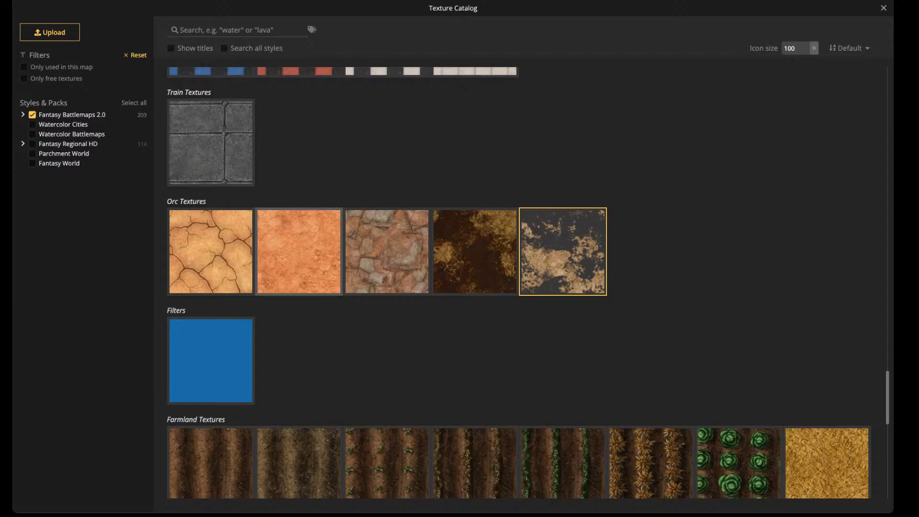
{"action": "scroll", "coordinate": [296, 148], "scroll_direction": "down", "scroll_amount": 4}
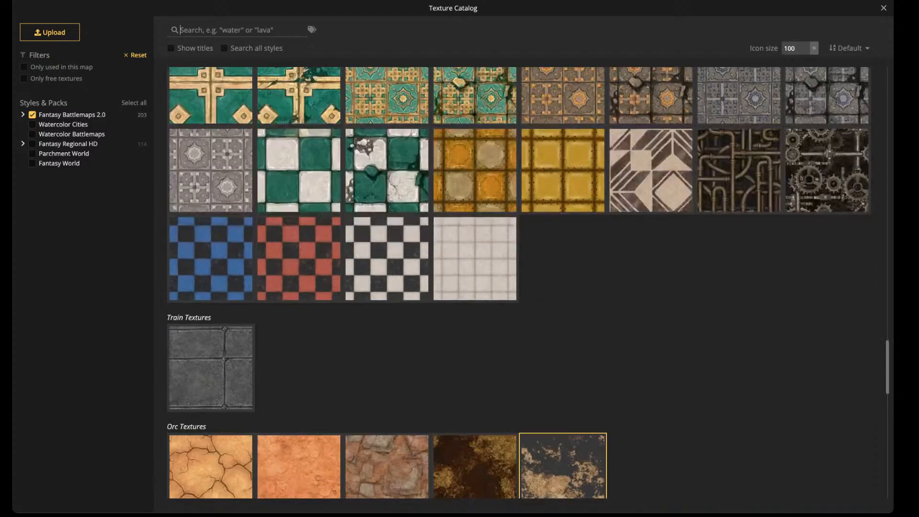
{"action": "scroll", "coordinate": [519, 282], "scroll_direction": "down", "scroll_amount": 5}
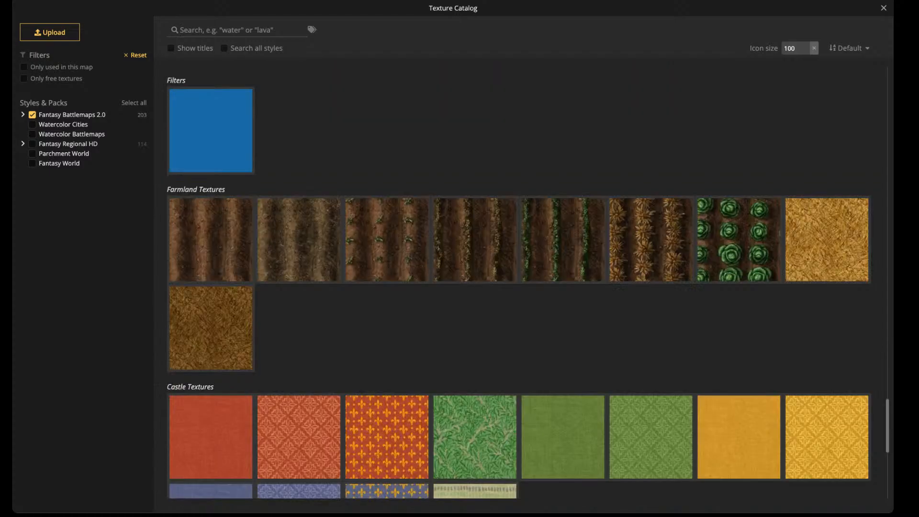
{"action": "scroll", "coordinate": [297, 210], "scroll_direction": "down", "scroll_amount": 6}
{"action": "scroll", "coordinate": [297, 211], "scroll_direction": "up", "scroll_amount": 4}
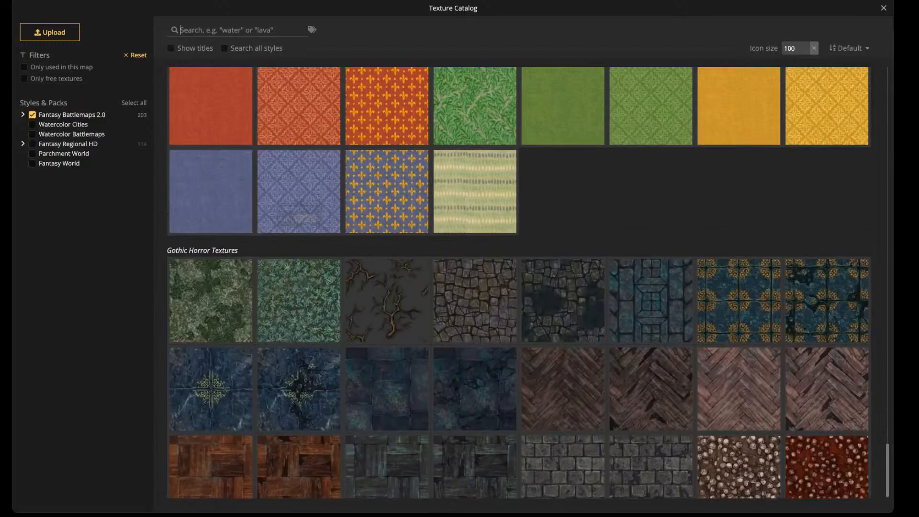
{"action": "scroll", "coordinate": [527, 283], "scroll_direction": "up", "scroll_amount": 10}
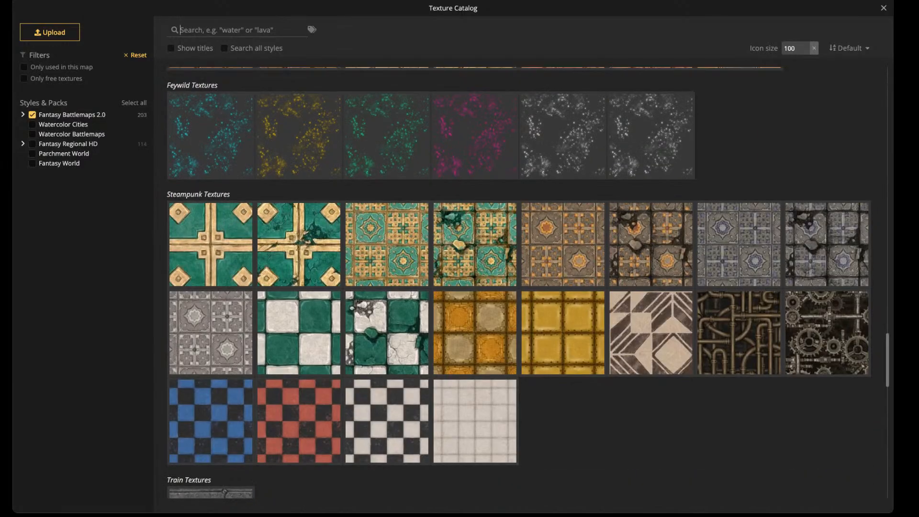
{"action": "scroll", "coordinate": [211, 105], "scroll_direction": "up", "scroll_amount": 5}
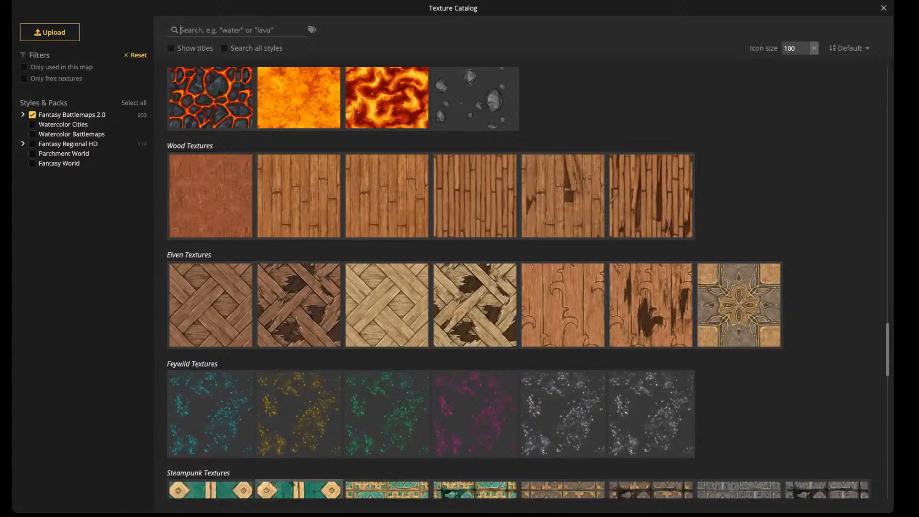
{"action": "scroll", "coordinate": [296, 201], "scroll_direction": "up", "scroll_amount": 5}
{"action": "scroll", "coordinate": [296, 201], "scroll_direction": "down", "scroll_amount": 3}
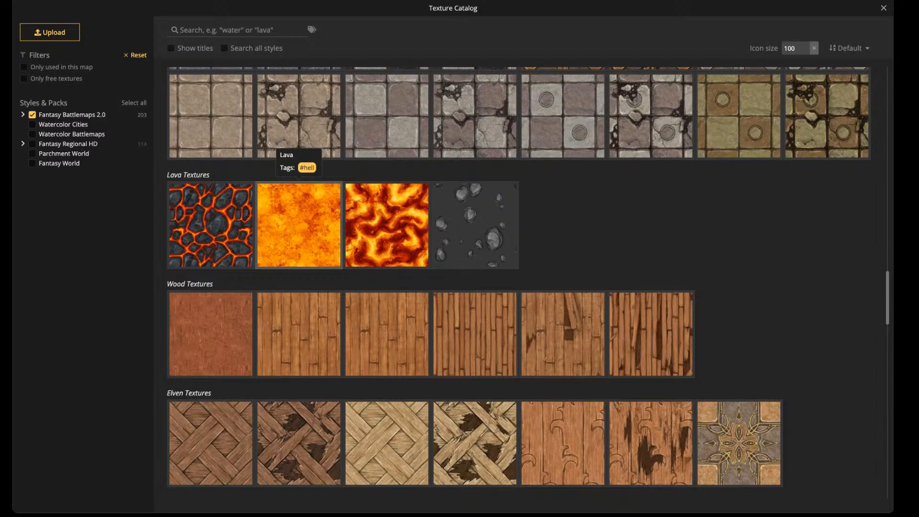
{"action": "scroll", "coordinate": [298, 225], "scroll_direction": "up", "scroll_amount": 14}
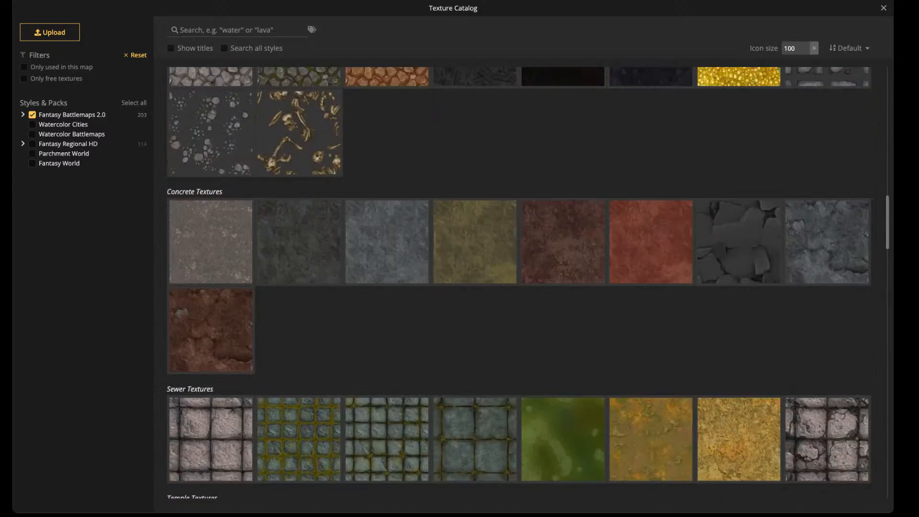
{"action": "scroll", "coordinate": [299, 239], "scroll_direction": "up", "scroll_amount": 8}
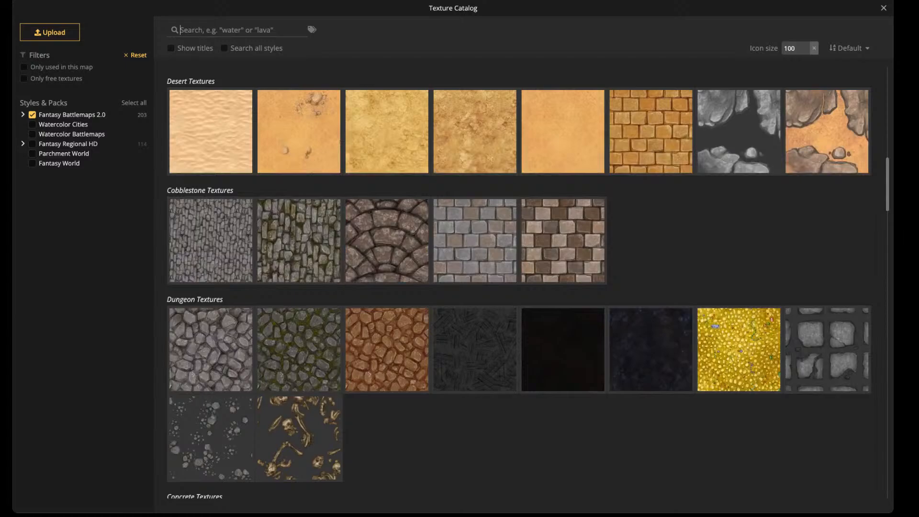
{"action": "scroll", "coordinate": [474, 287], "scroll_direction": "up", "scroll_amount": 2}
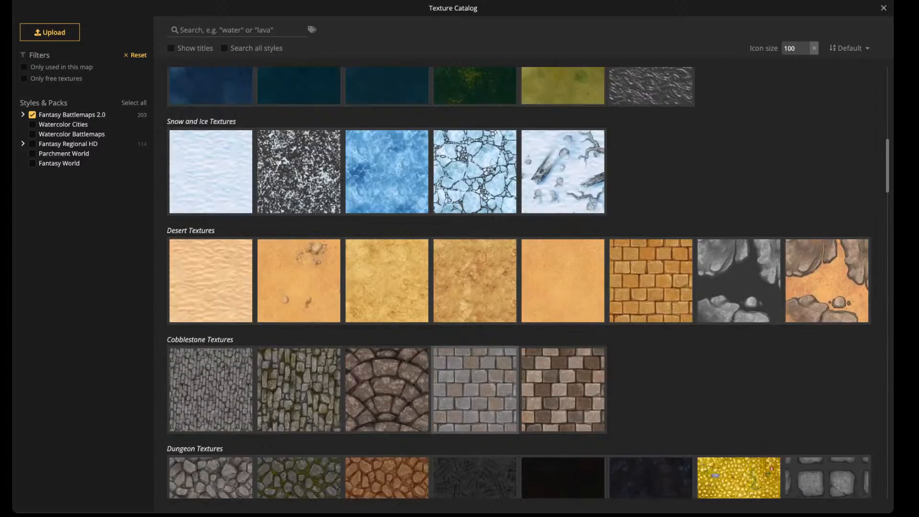
{"action": "left_click", "coordinate": [474, 357]}
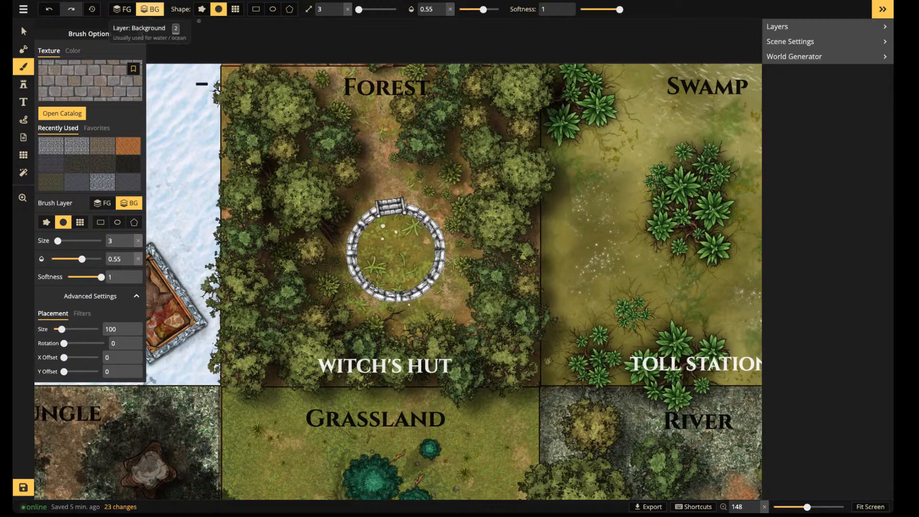
Set the brush opacity to 1 and the paving texture's size to 29.11 and rotation to 168
{"action": "left_click_drag", "start_coordinate": [483, 9], "coordinate": [499, 9]}
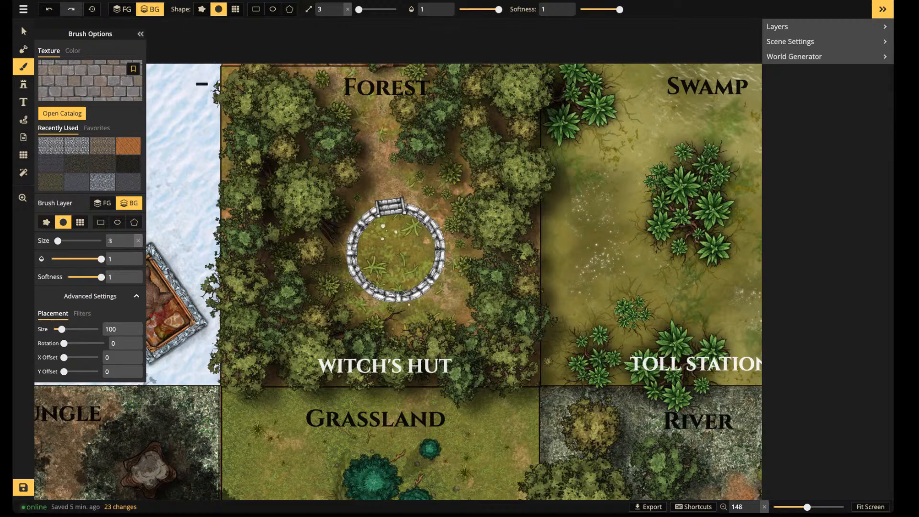
{"action": "left_click", "coordinate": [81, 313]}
{"action": "left_click", "coordinate": [53, 313]}
{"action": "left_click_drag", "start_coordinate": [62, 330], "coordinate": [59, 330]}
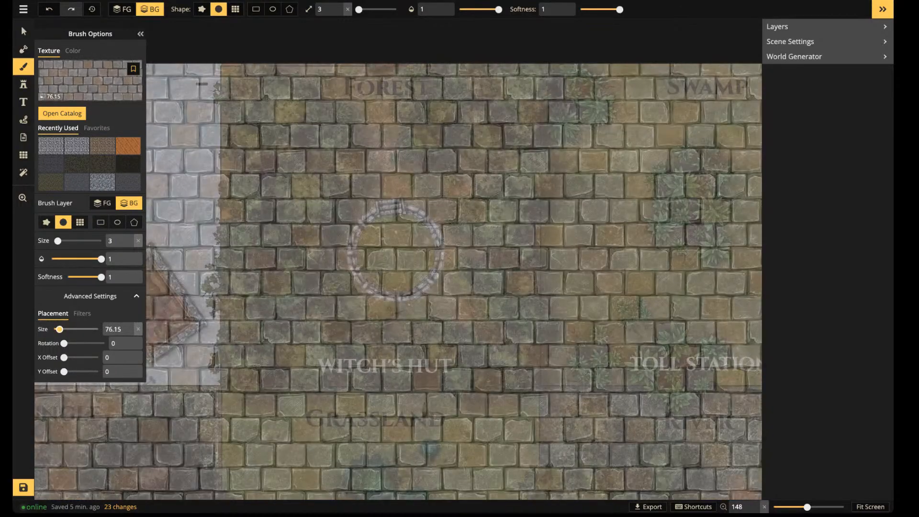
{"action": "left_click_drag", "start_coordinate": [59, 329], "coordinate": [83, 343]}
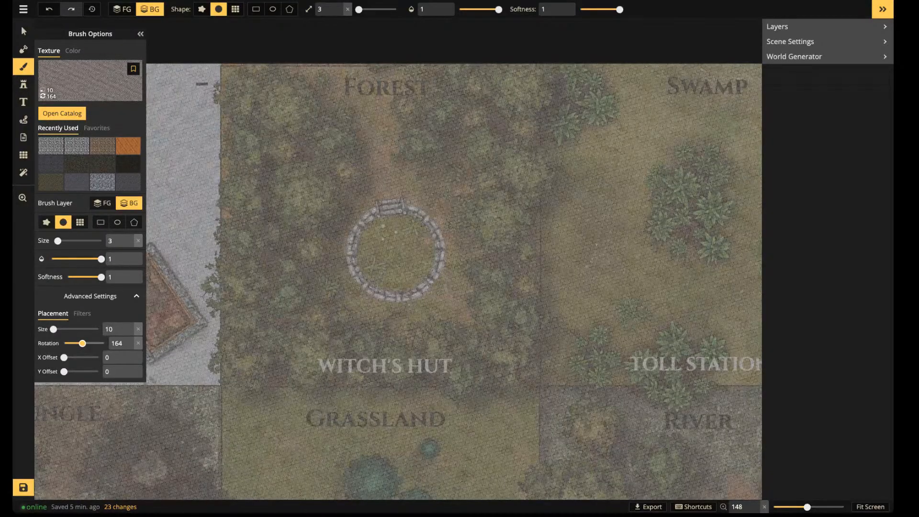
{"action": "left_click_drag", "start_coordinate": [53, 328], "coordinate": [55, 329]}
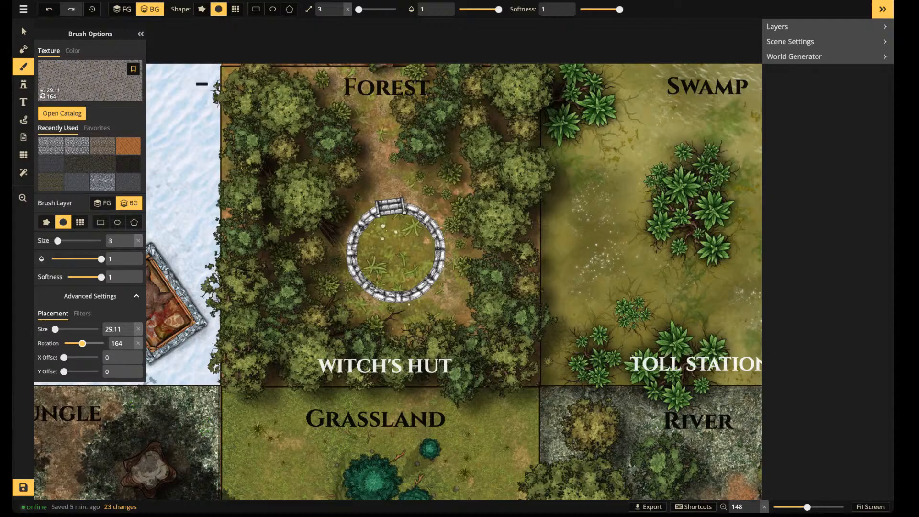
{"action": "left_click_drag", "start_coordinate": [83, 343], "coordinate": [83, 344]}
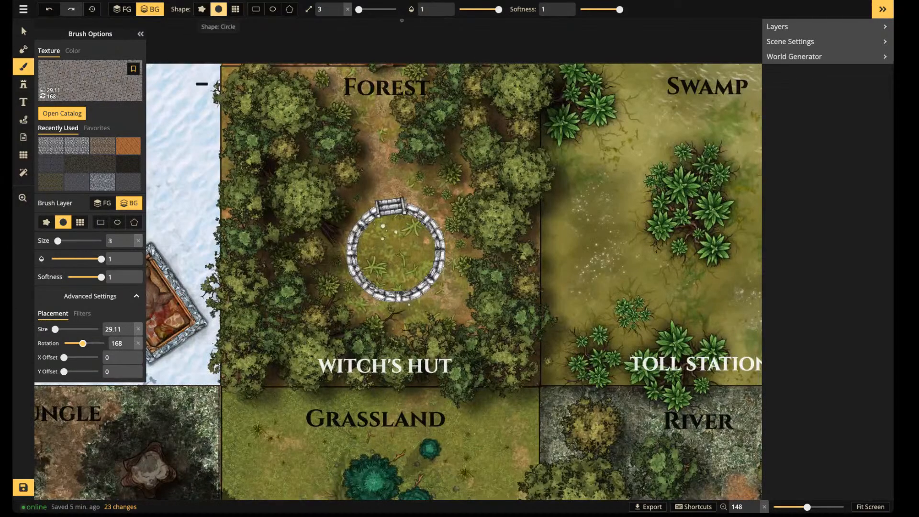
Paint the paving texture across the floor inside the circular wall with softness 0, enlarging the circle brush from 19 to 99
{"action": "left_click", "coordinate": [368, 9]}
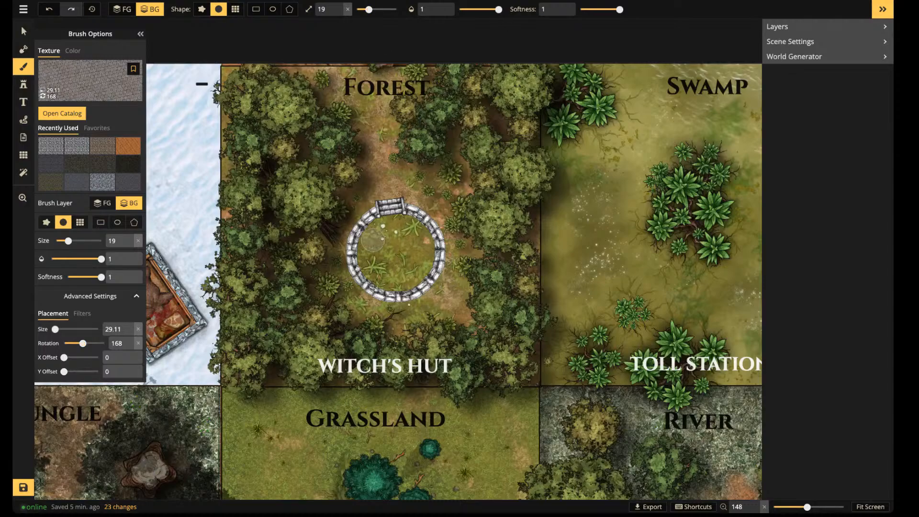
{"action": "left_click_drag", "start_coordinate": [387, 241], "coordinate": [403, 242]}
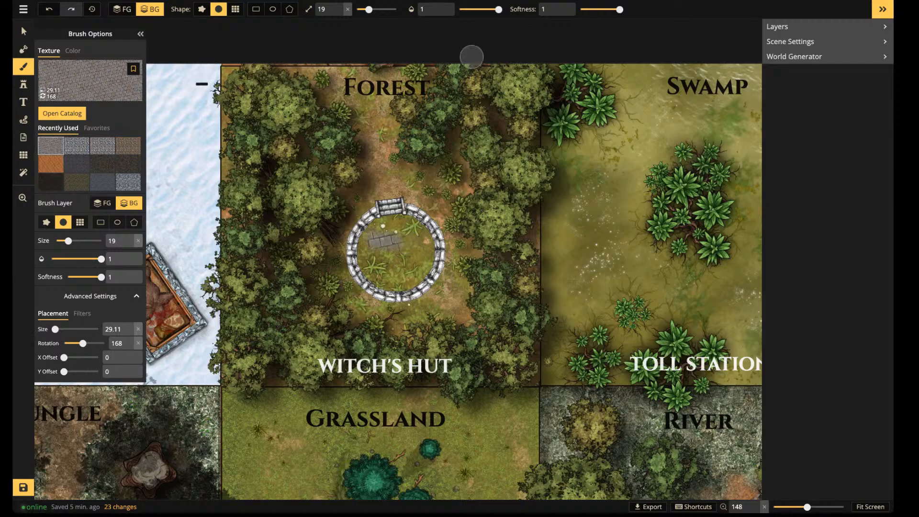
{"action": "left_click_drag", "start_coordinate": [619, 9], "coordinate": [580, 9]}
{"action": "left_click_drag", "start_coordinate": [408, 234], "coordinate": [396, 249]}
{"action": "key", "text": "bracketright"}
{"action": "key", "text": "bracketright"}
{"action": "key", "text": "bracketright"}
{"action": "key", "text": "bracketright"}
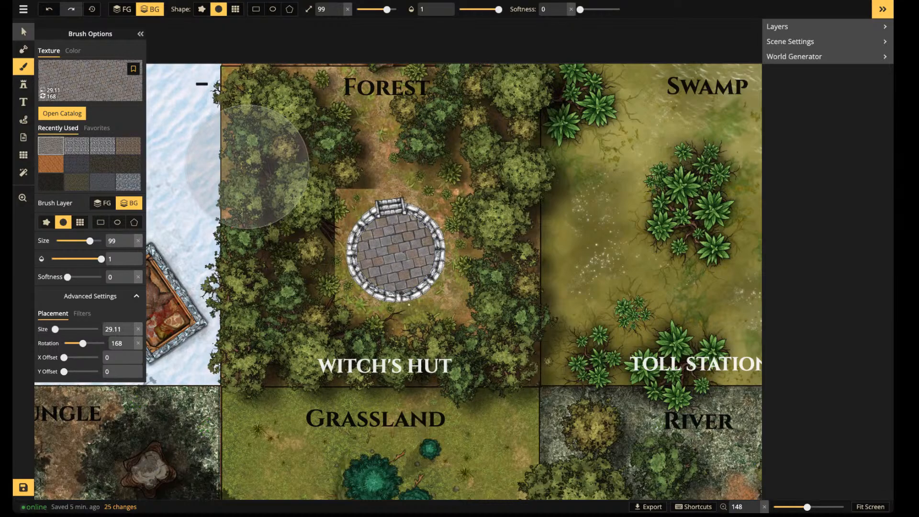
Search the stamp catalog for WALL and choose the Sewer Wall Mushrooms set
{"action": "left_click", "coordinate": [23, 31]}
{"action": "scroll", "coordinate": [415, 248], "scroll_direction": "up", "scroll_amount": 3}
{"action": "scroll", "coordinate": [396, 245], "scroll_direction": "up", "scroll_amount": 3}
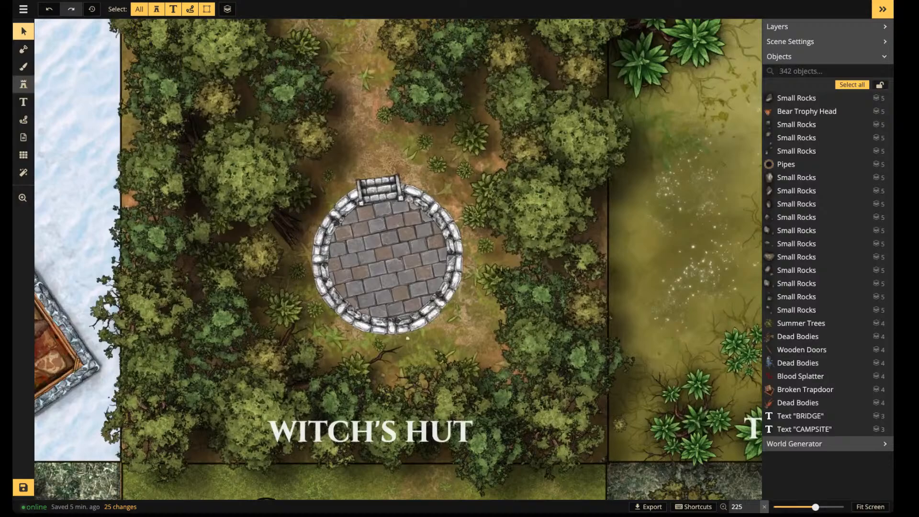
{"action": "left_click", "coordinate": [23, 85]}
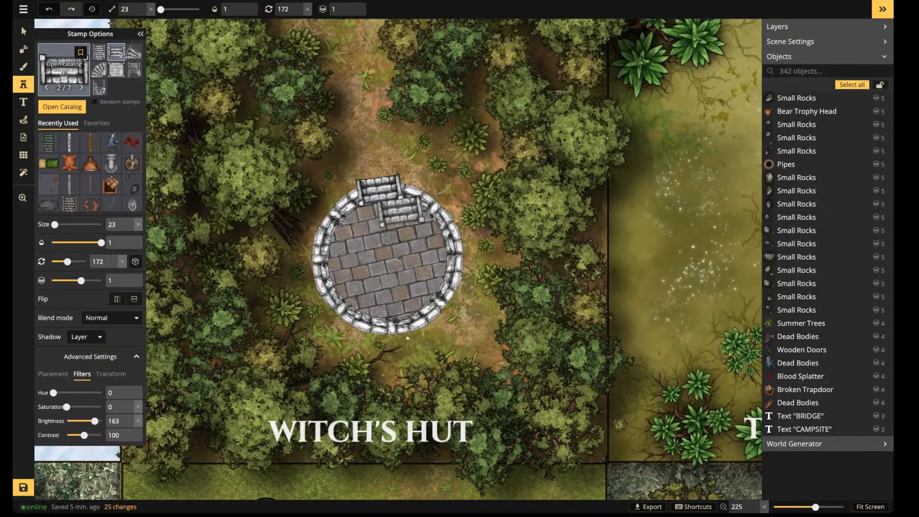
{"action": "left_click", "coordinate": [62, 106]}
{"action": "left_click_drag", "start_coordinate": [201, 30], "coordinate": [178, 30]}
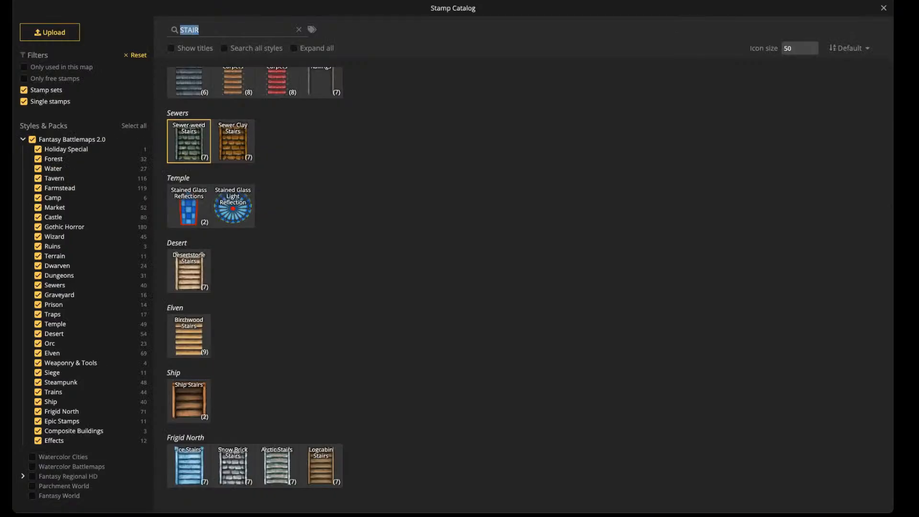
{"action": "type", "text": "WALL"}
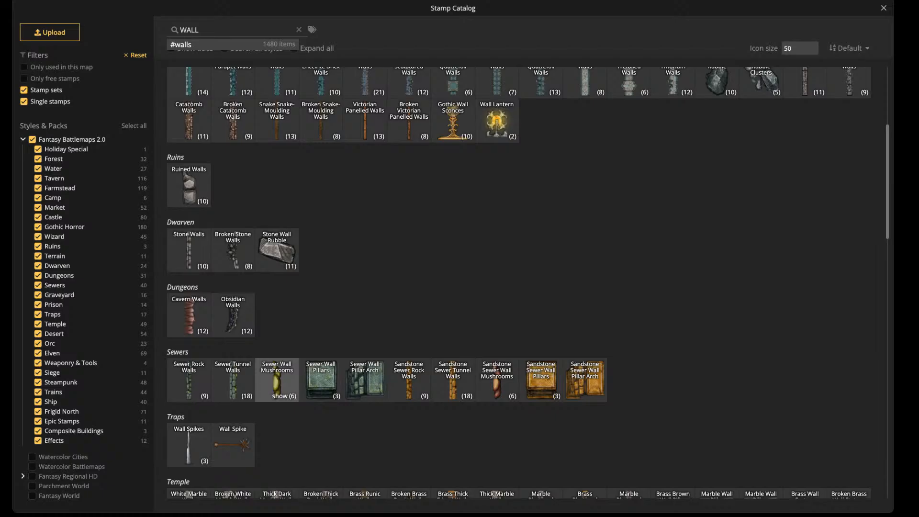
{"action": "left_click", "coordinate": [277, 381]}
Set the mushroom stamp's hue to 238 and place one at rotation 240 on the circular wall just west of the stairs
{"action": "scroll", "coordinate": [313, 171], "scroll_direction": "up", "scroll_amount": 1}
{"action": "scroll", "coordinate": [334, 189], "scroll_direction": "up", "scroll_amount": 3}
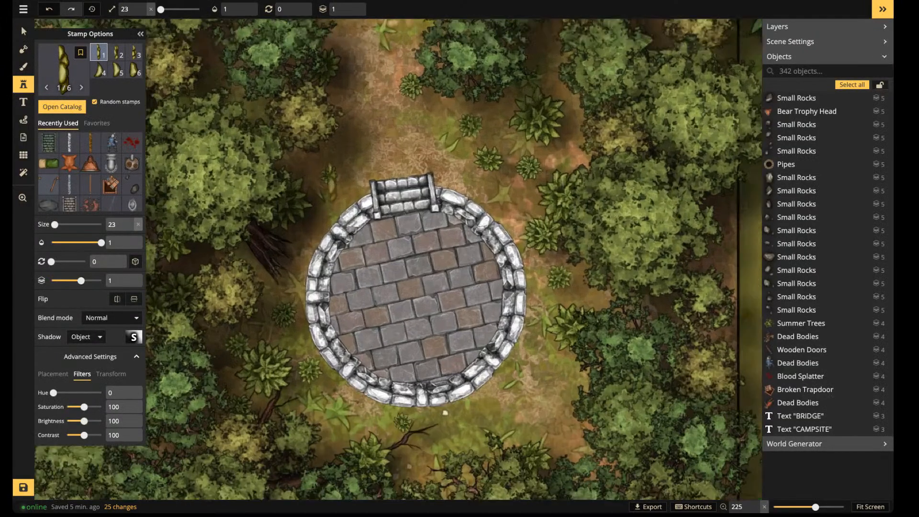
{"action": "left_click_drag", "start_coordinate": [54, 393], "coordinate": [85, 392]}
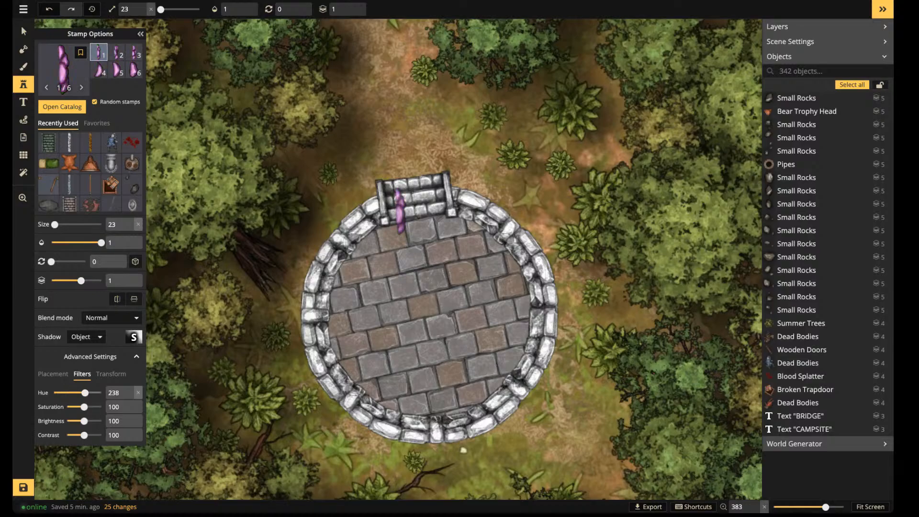
{"action": "scroll", "coordinate": [358, 213], "scroll_direction": "up", "scroll_amount": 3}
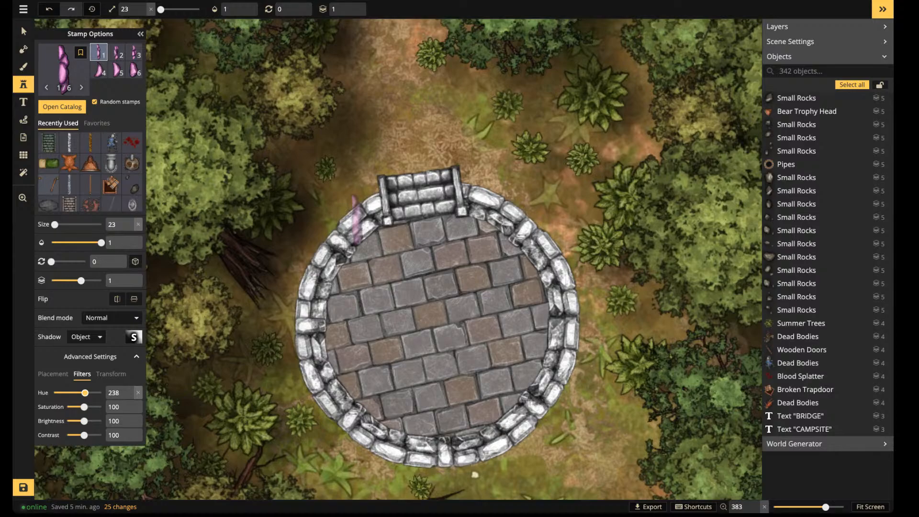
{"action": "scroll", "coordinate": [348, 201], "scroll_direction": "down", "scroll_amount": 4}
{"action": "scroll", "coordinate": [348, 201], "scroll_direction": "down", "scroll_amount": 4}
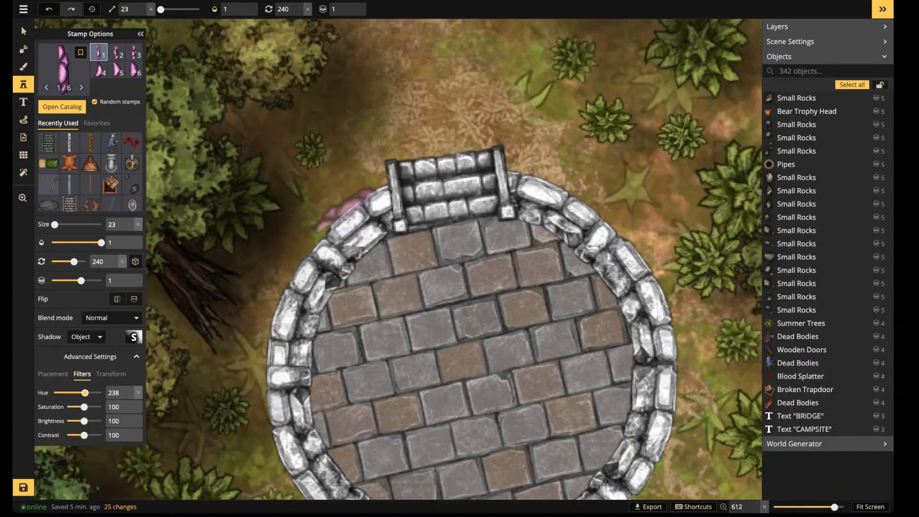
{"action": "left_click", "coordinate": [345, 207]}
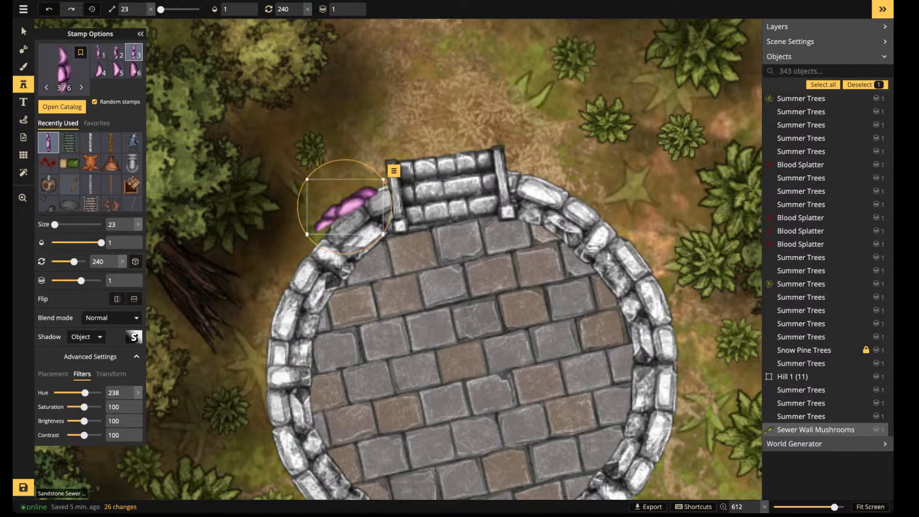
Send the mushroom west of the stairs to layer -2 and rotate it to 230 to follow the wall's curve
{"action": "left_click", "coordinate": [353, 12]}
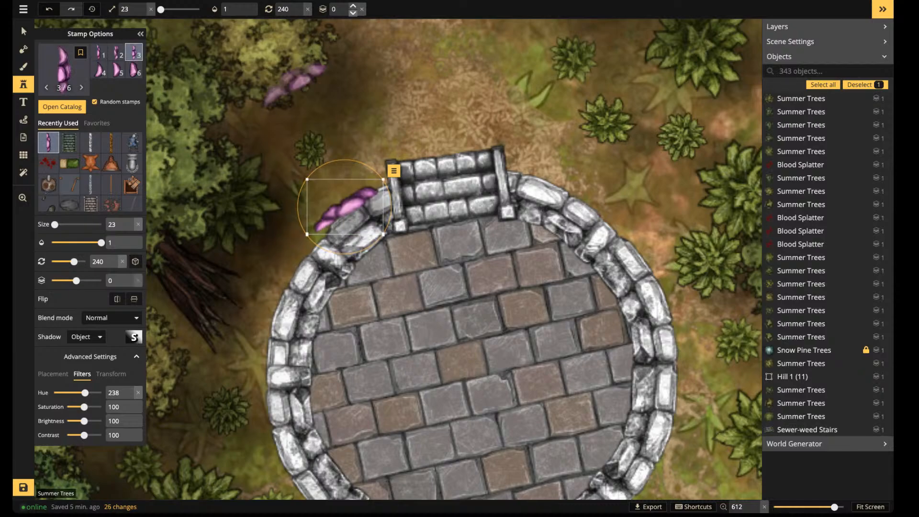
{"action": "left_click", "coordinate": [353, 12]}
{"action": "left_click", "coordinate": [353, 13]}
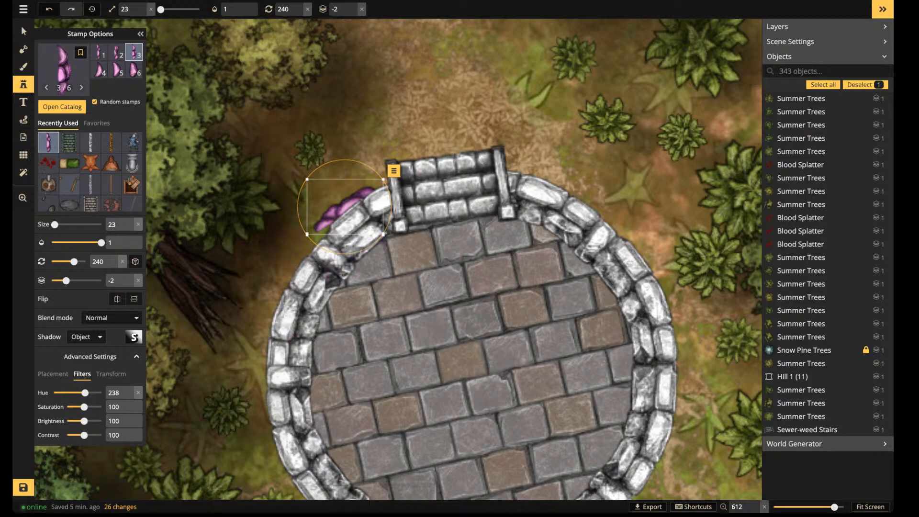
{"action": "left_click_drag", "start_coordinate": [391, 210], "coordinate": [343, 212]}
{"action": "left_click", "coordinate": [406, 216]}
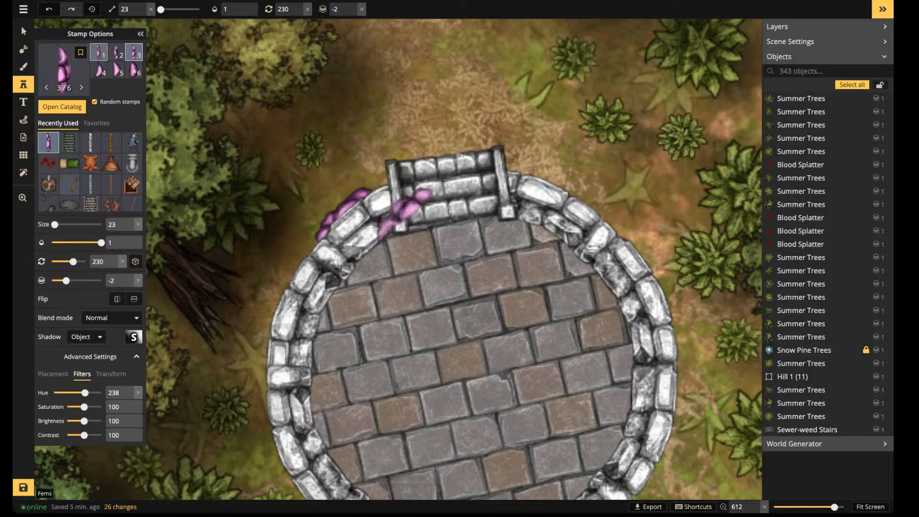
Place a mushroom at rotation 290 on layer -2 behind the wall just east of the stairs
{"action": "left_click_drag", "start_coordinate": [615, 197], "coordinate": [503, 195]}
{"action": "scroll", "coordinate": [458, 178], "scroll_direction": "up", "scroll_amount": 6}
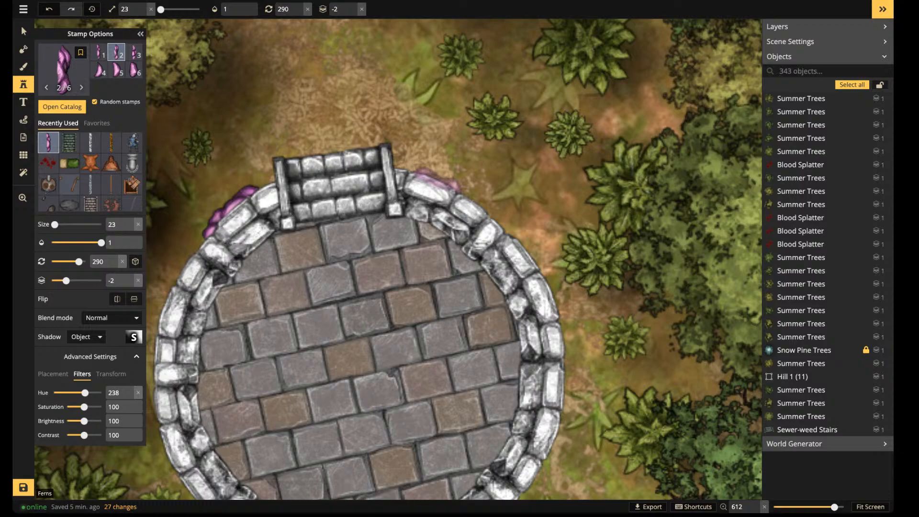
{"action": "left_click", "coordinate": [436, 178]}
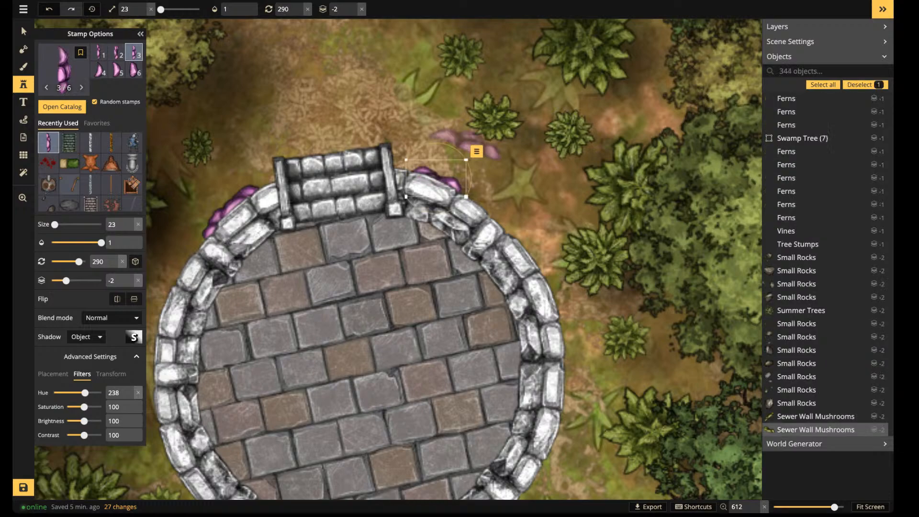
Place a mushroom at rotation 320 on layer -2 behind the hut's northeast wall
{"action": "key", "text": "space"}
{"action": "left_click_drag", "start_coordinate": [317, 240], "coordinate": [384, 198]}
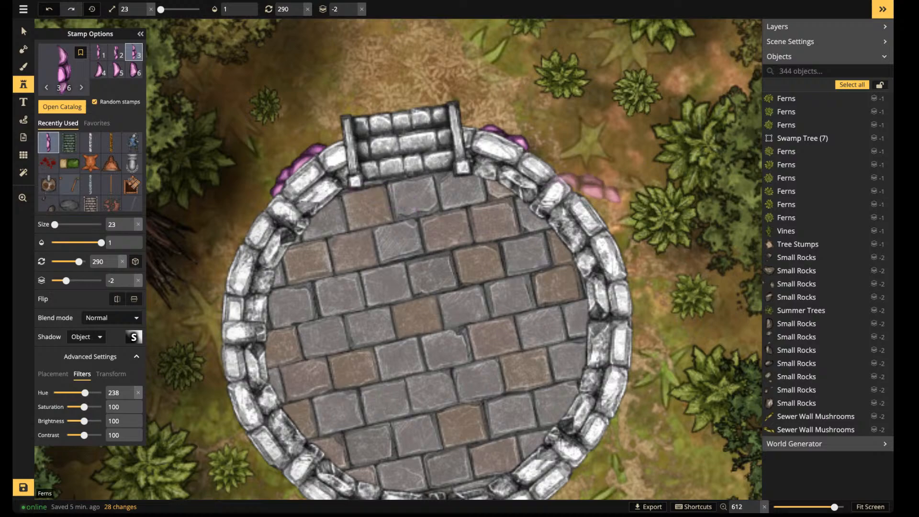
{"action": "scroll", "coordinate": [589, 184], "scroll_direction": "up", "scroll_amount": 3}
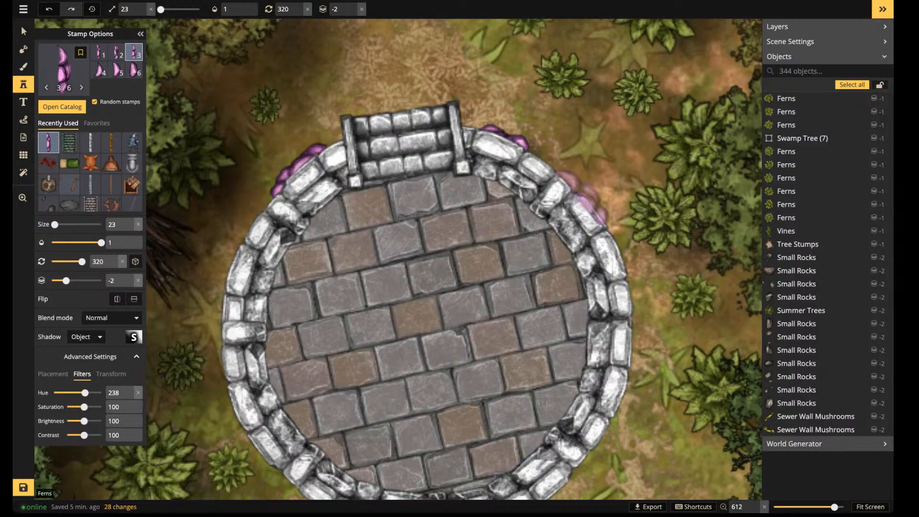
{"action": "left_click", "coordinate": [584, 193]}
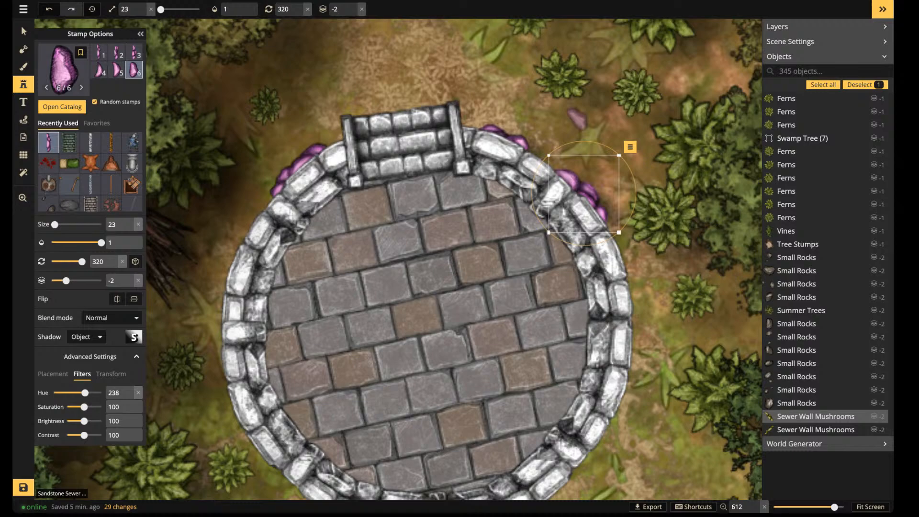
{"action": "key", "text": "Escape"}
Set the stamp layer to 0 and add a mushroom at rotation 230 over the cluster west of the stairs
{"action": "scroll", "coordinate": [330, 137], "scroll_direction": "up", "scroll_amount": 2}
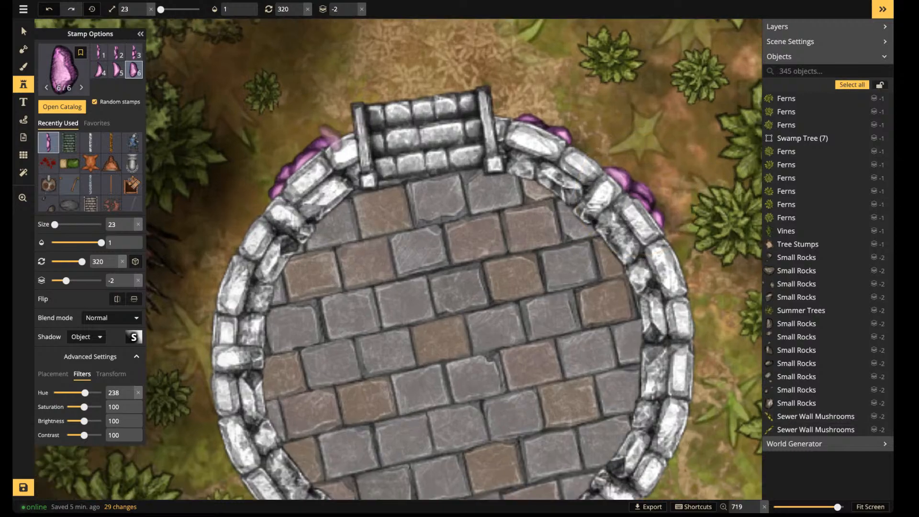
{"action": "left_click", "coordinate": [353, 5]}
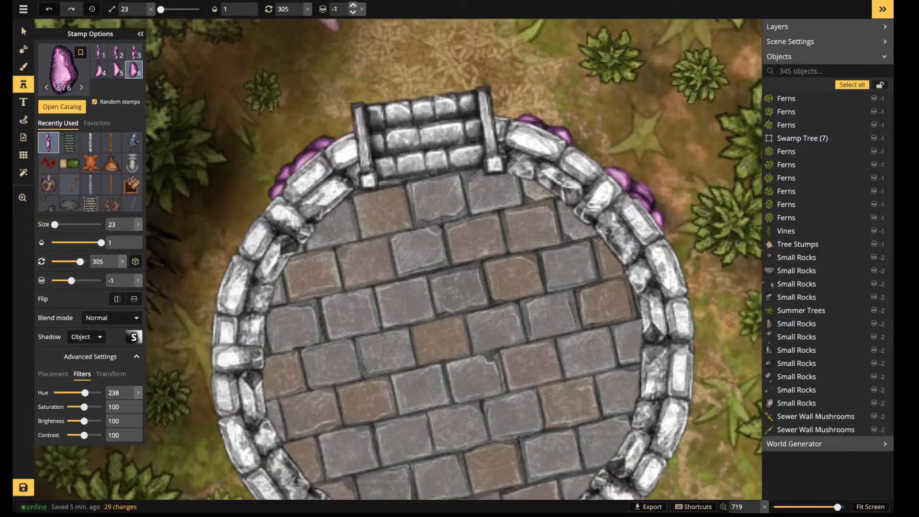
{"action": "left_click", "coordinate": [353, 6]}
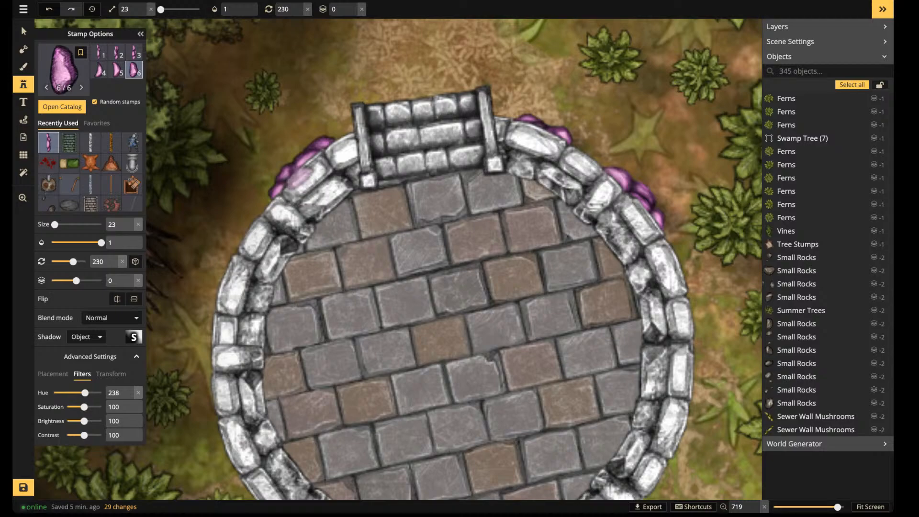
{"action": "left_click", "coordinate": [298, 176]}
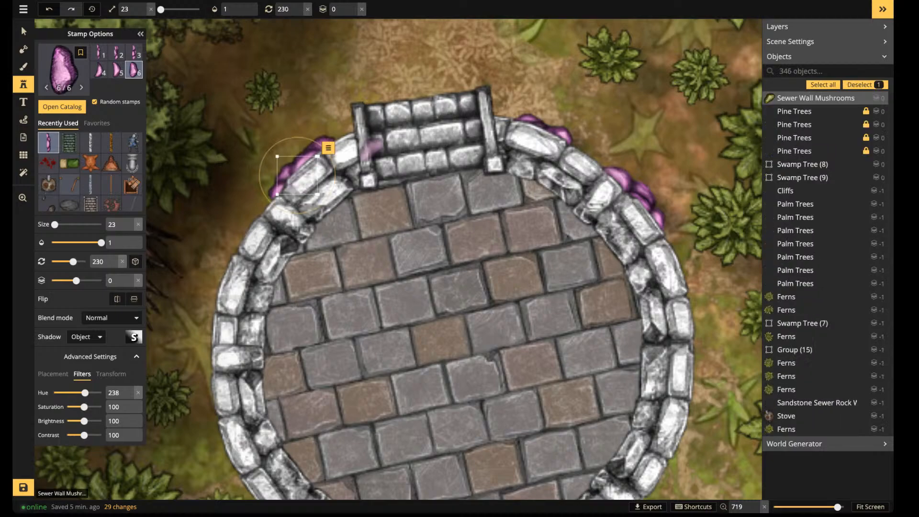
{"action": "key", "text": "Escape"}
Place a mushroom at rotation 350 along the hut's east wall and send it to layer -2
{"action": "scroll", "coordinate": [600, 150], "scroll_direction": "up", "scroll_amount": 6}
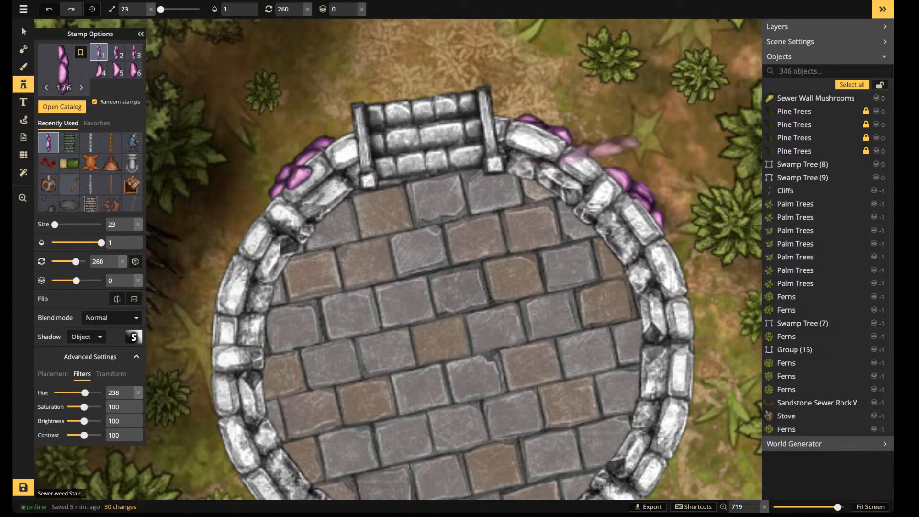
{"action": "scroll", "coordinate": [684, 297], "scroll_direction": "up", "scroll_amount": 6}
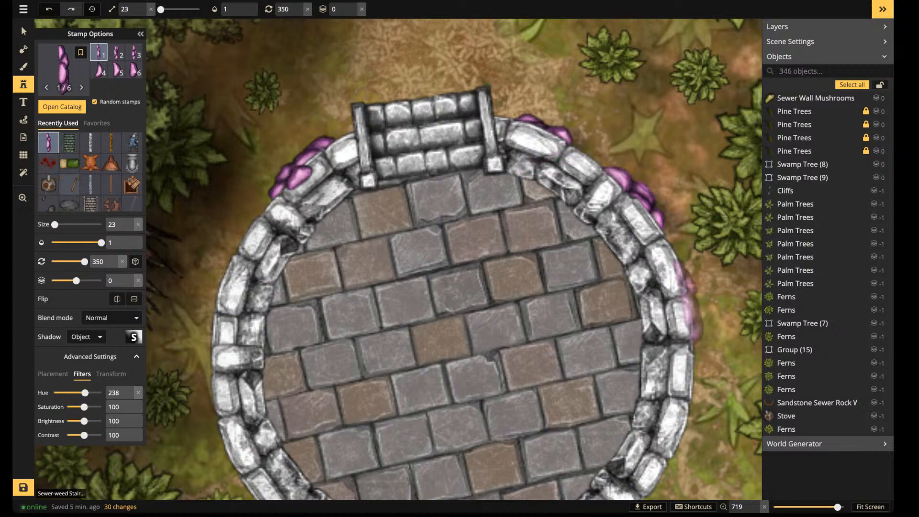
{"action": "left_click", "coordinate": [690, 300]}
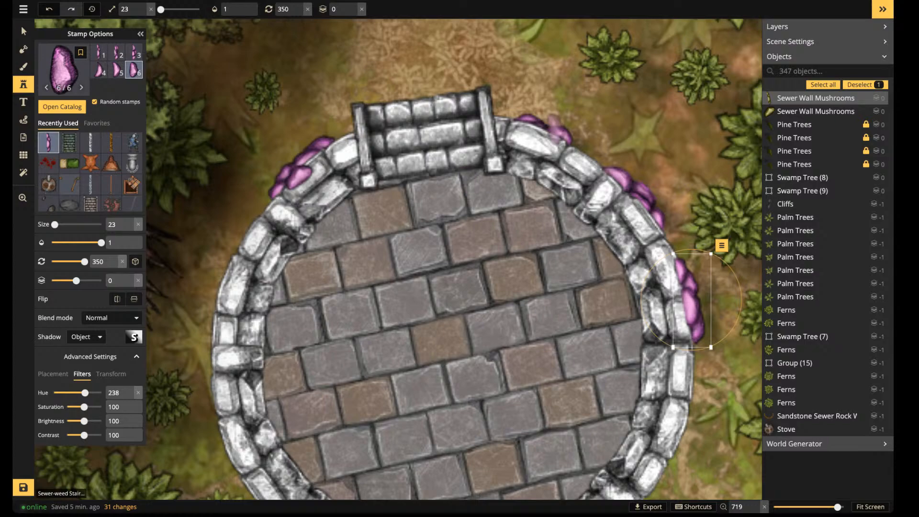
{"action": "scroll", "coordinate": [545, 126], "scroll_direction": "down", "scroll_amount": 2}
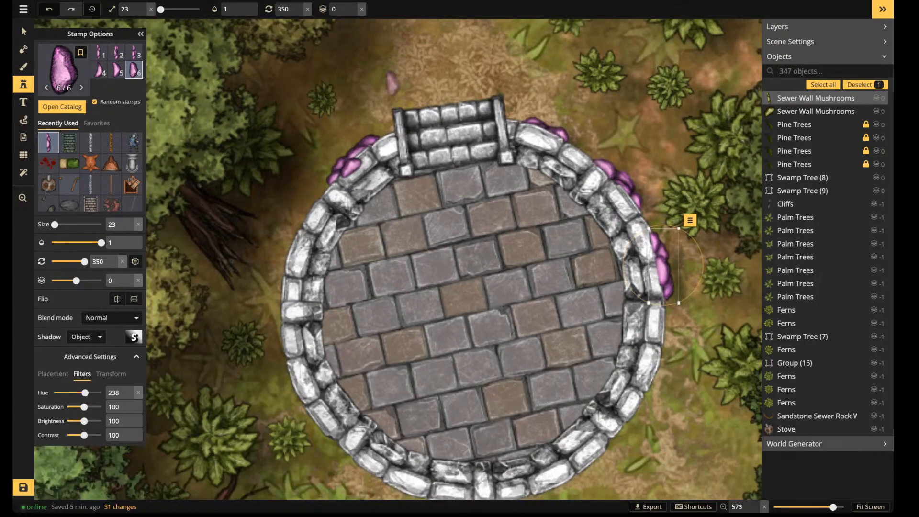
{"action": "left_click", "coordinate": [353, 13]}
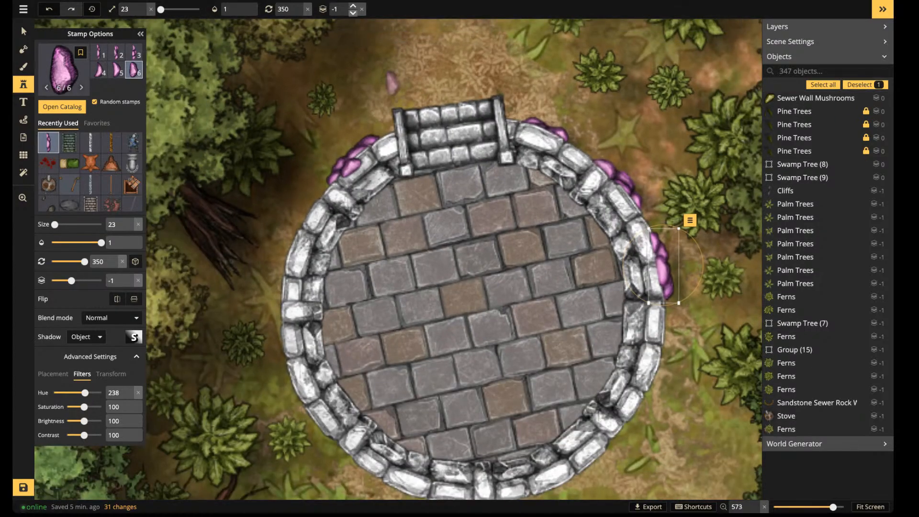
{"action": "left_click", "coordinate": [353, 14]}
{"action": "left_click", "coordinate": [310, 324]}
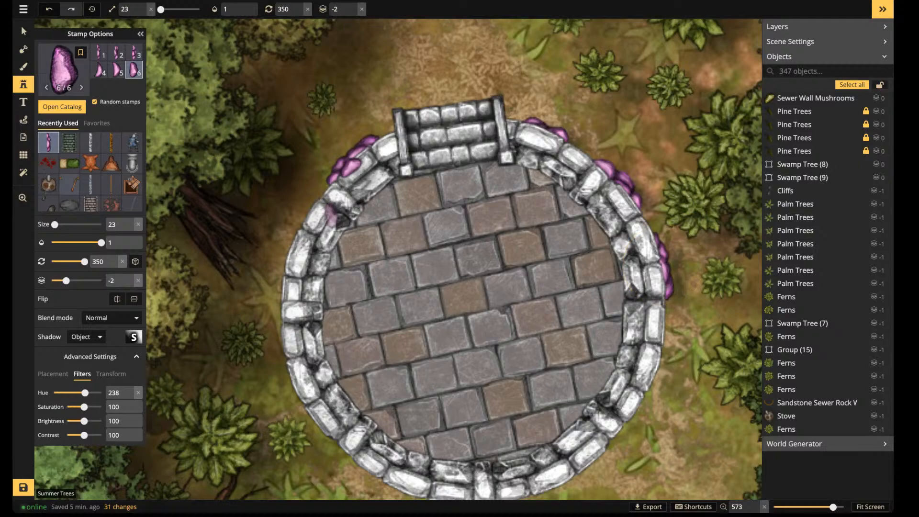
Place mushrooms on layer -2 behind the hut's west wall and, at rotation 125, behind its southwest wall
{"action": "scroll", "coordinate": [274, 316], "scroll_direction": "down", "scroll_amount": 20}
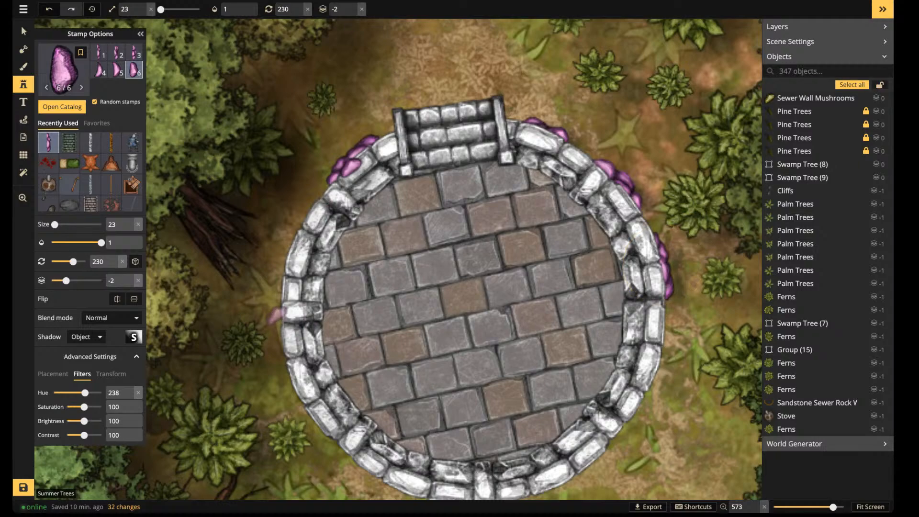
{"action": "left_click", "coordinate": [279, 313]}
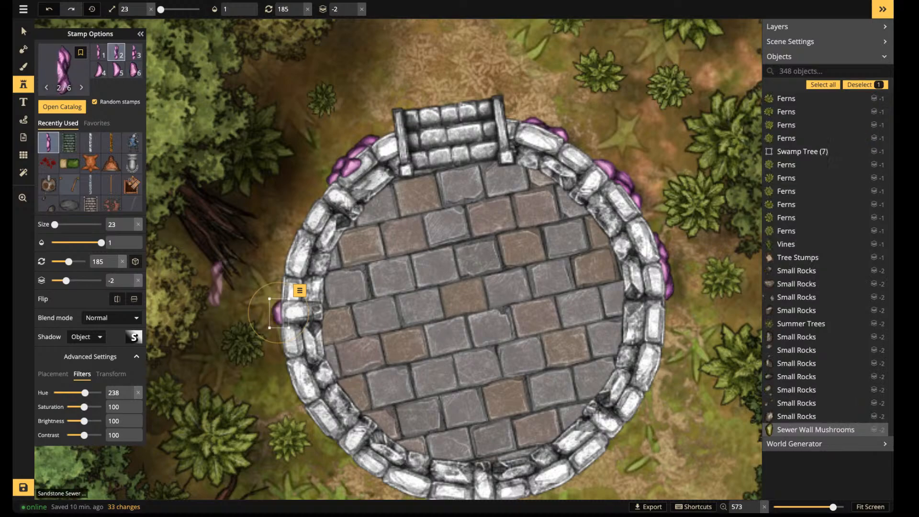
{"action": "key", "text": "space"}
{"action": "left_click_drag", "start_coordinate": [504, 372], "coordinate": [481, 210]}
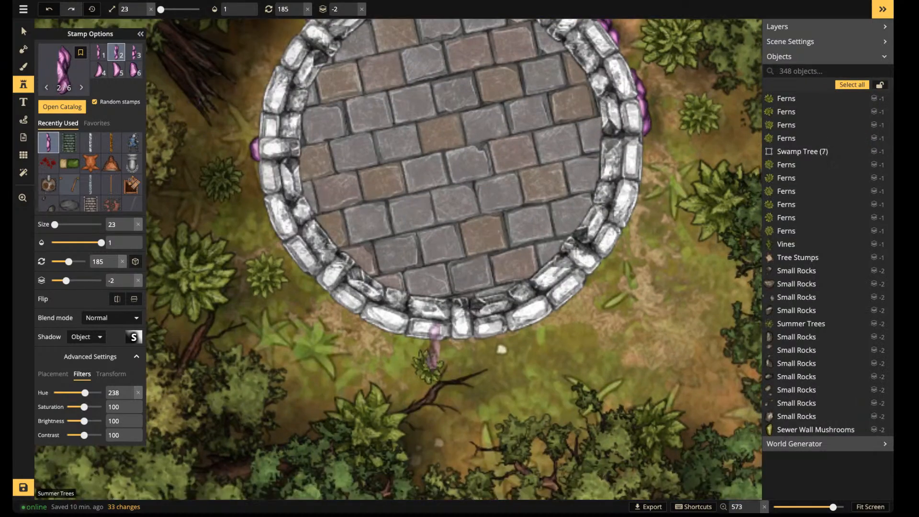
{"action": "key", "text": "Right"}
{"action": "scroll", "coordinate": [356, 319], "scroll_direction": "down", "scroll_amount": 12}
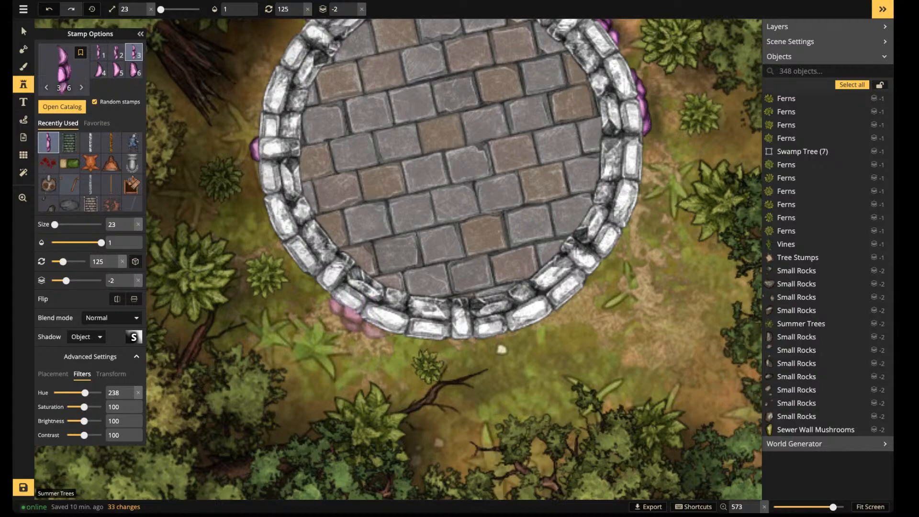
{"action": "left_click", "coordinate": [356, 318]}
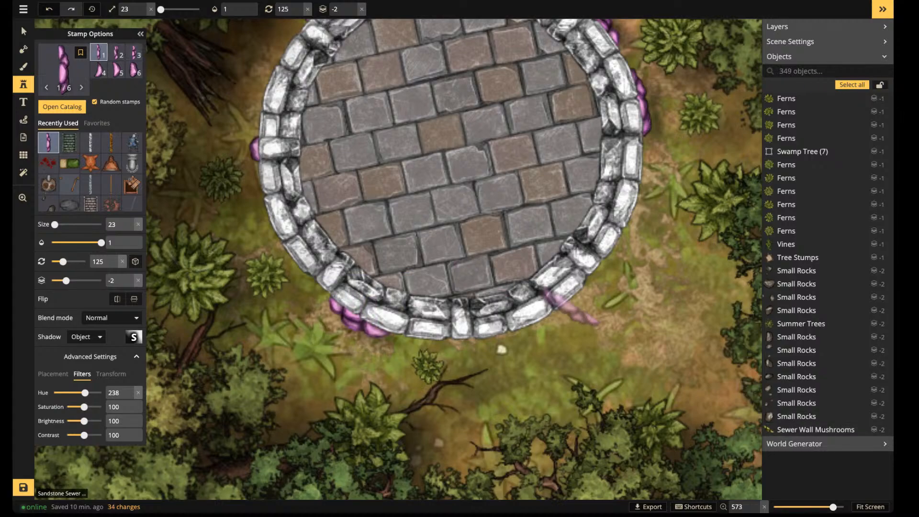
Place mushrooms on layer -2 behind the hut's southeast wall, one at rotation 50 and another further northeast at rotation 29
{"action": "scroll", "coordinate": [569, 306], "scroll_direction": "down", "scroll_amount": 15}
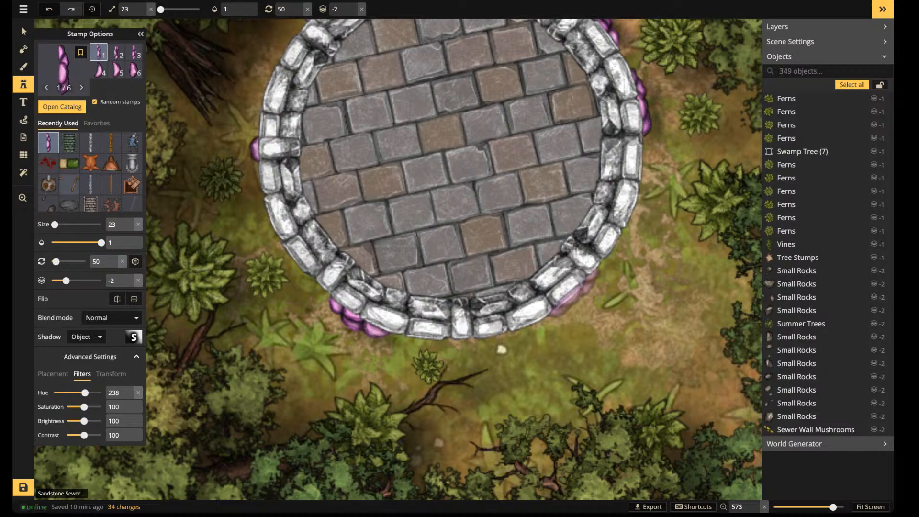
{"action": "left_click", "coordinate": [574, 293]}
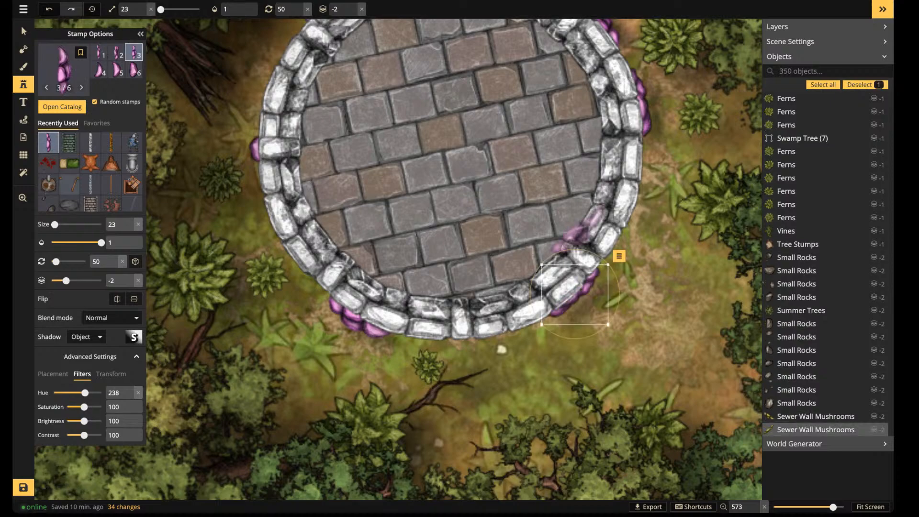
{"action": "key", "text": "Left"}
{"action": "scroll", "coordinate": [635, 211], "scroll_direction": "down", "scroll_amount": 3}
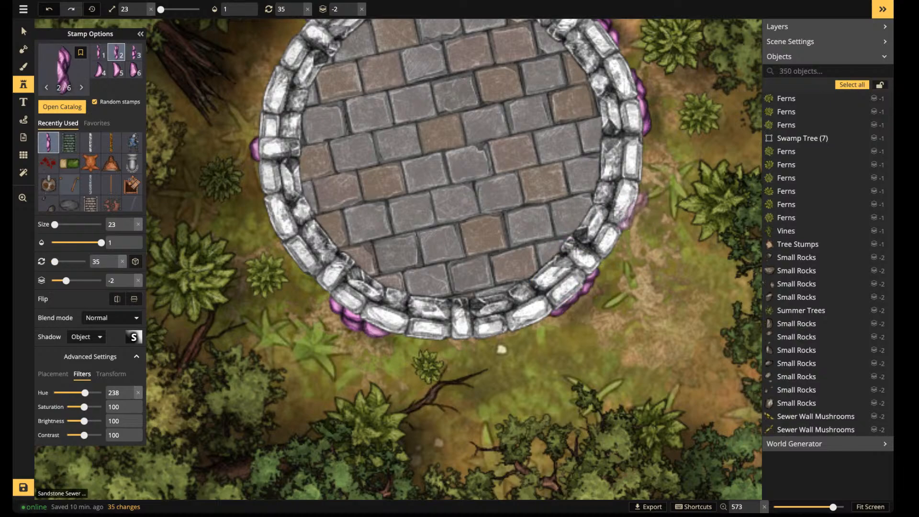
{"action": "left_click", "coordinate": [631, 220]}
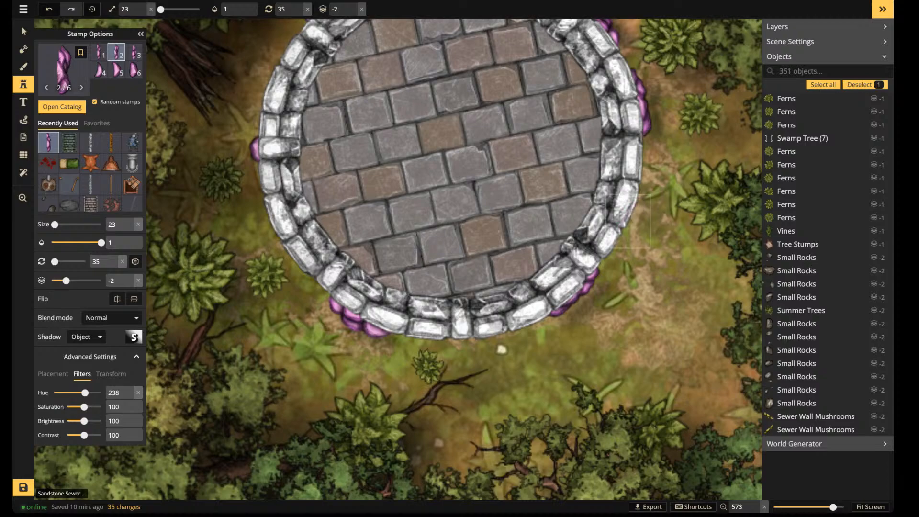
{"action": "scroll", "coordinate": [627, 221], "scroll_direction": "down", "scroll_amount": 3}
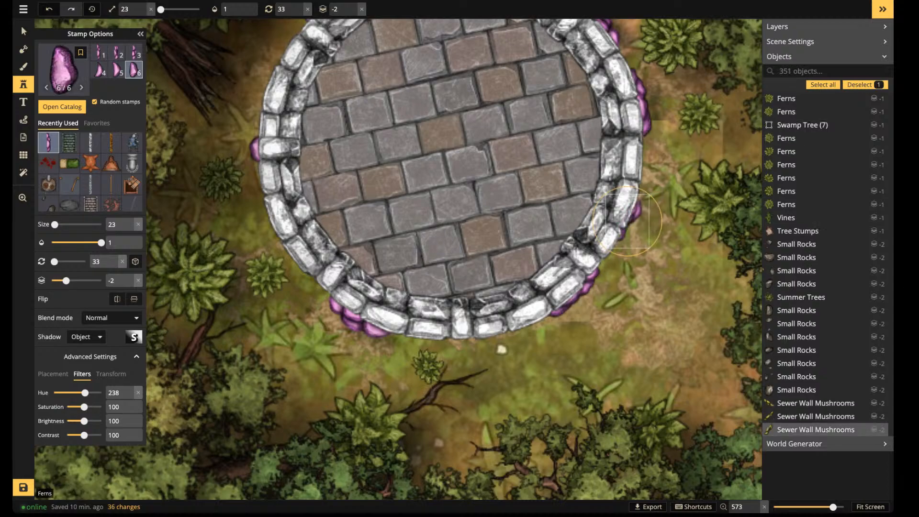
{"action": "scroll", "coordinate": [627, 221], "scroll_direction": "up", "scroll_amount": 1}
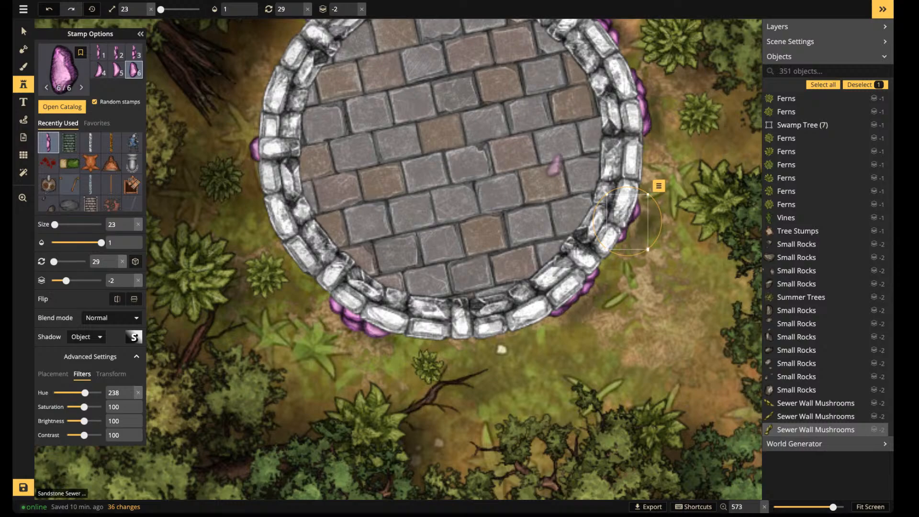
{"action": "key", "text": "Escape"}
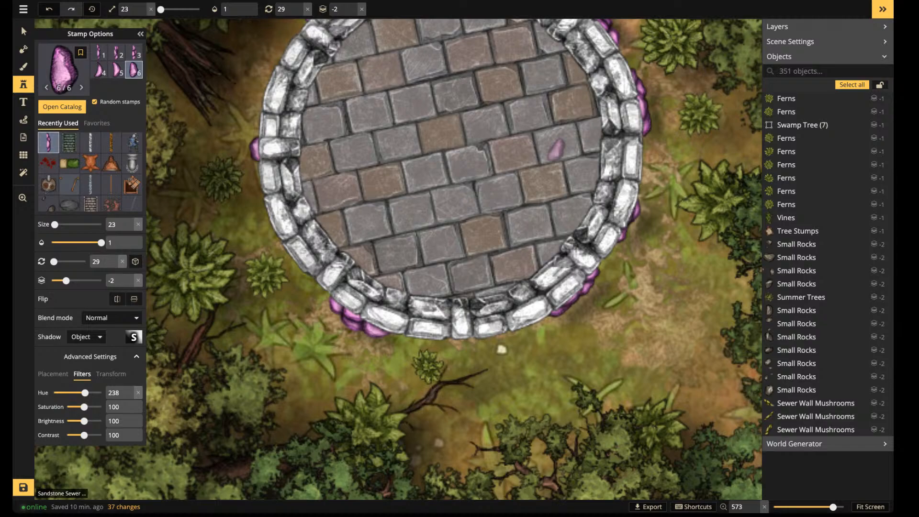
Examine the whole hut, its ring of mushrooms and the surrounding forest
{"action": "scroll", "coordinate": [457, 166], "scroll_direction": "down", "scroll_amount": 1}
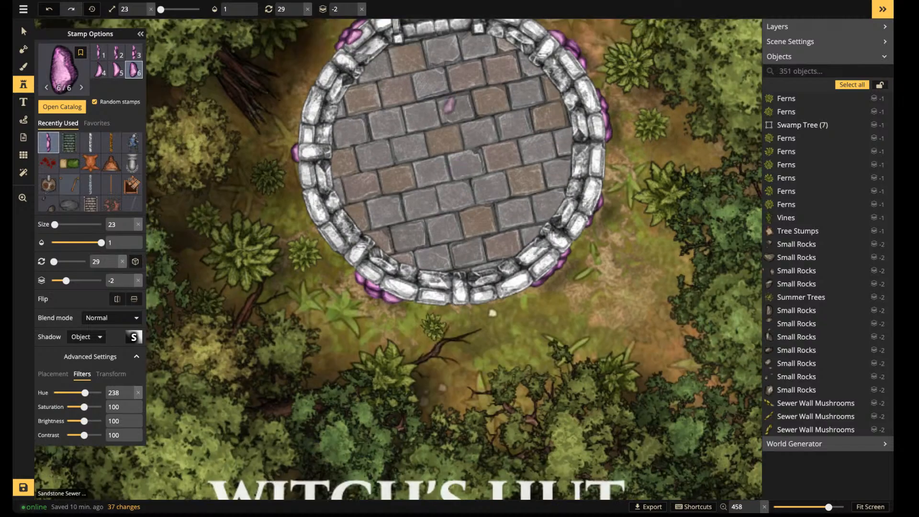
{"action": "left_click_drag", "start_coordinate": [449, 104], "coordinate": [444, 221]}
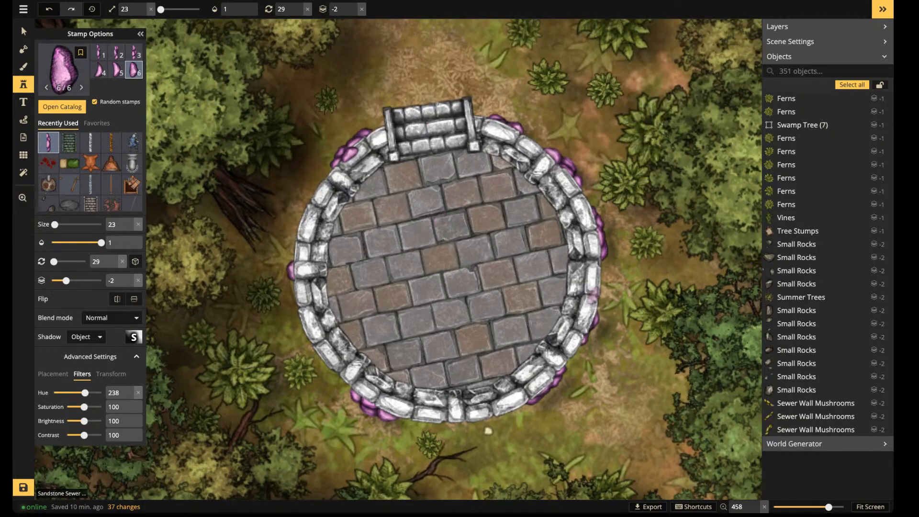
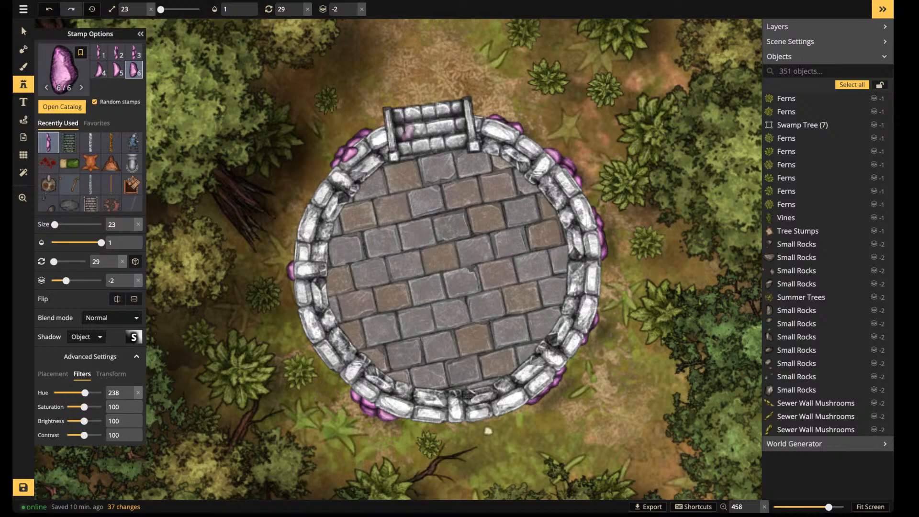
{"action": "scroll", "coordinate": [407, 134], "scroll_direction": "down", "scroll_amount": 3}
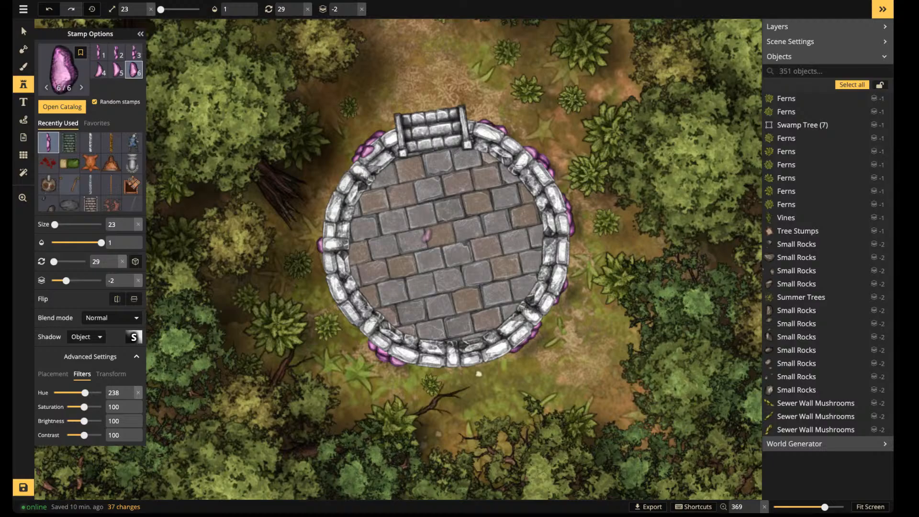
{"action": "key", "text": "space"}
{"action": "left_click_drag", "start_coordinate": [456, 233], "coordinate": [368, 244]}
{"action": "scroll", "coordinate": [368, 244], "scroll_direction": "up", "scroll_amount": 3}
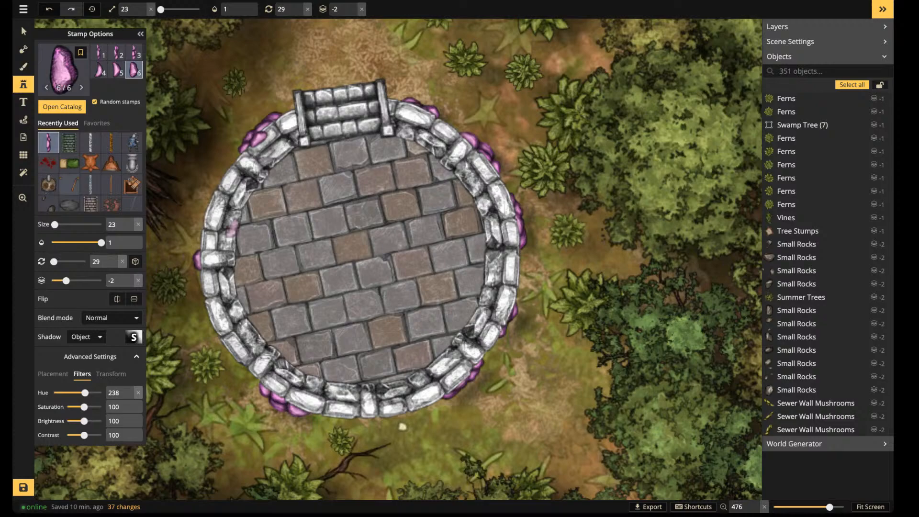
{"action": "scroll", "coordinate": [234, 240], "scroll_direction": "down", "scroll_amount": 3}
{"action": "key", "text": "space"}
{"action": "left_click_drag", "start_coordinate": [261, 245], "coordinate": [287, 235]}
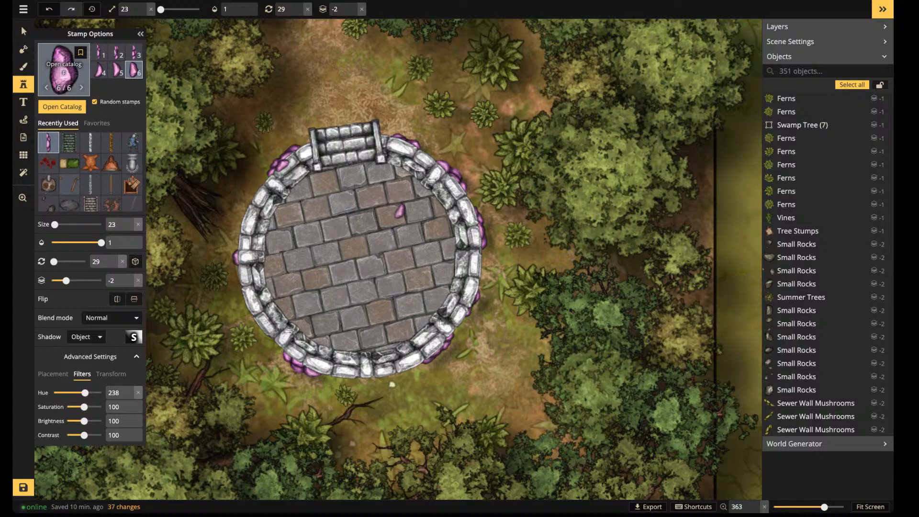
Search the stamp catalog for FIRE, choose the Tavern Fireplaces, and set saturation to 65 and brightness to 120
{"action": "left_click", "coordinate": [64, 67]}
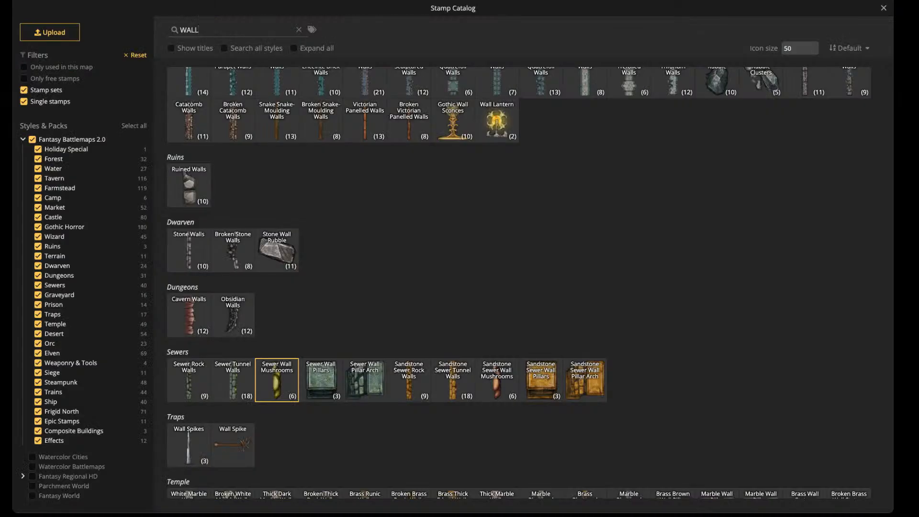
{"action": "key", "text": "ctrl+a"}
{"action": "type", "text": "FIRE"}
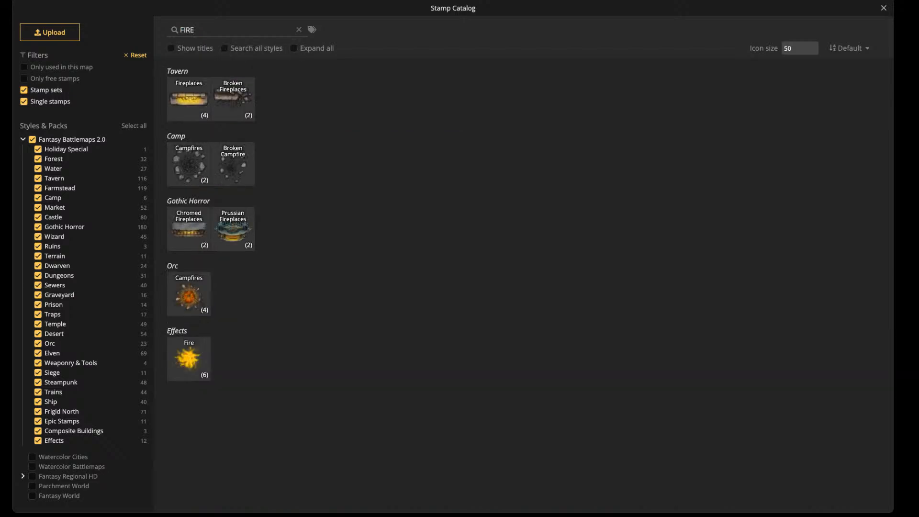
{"action": "left_click", "coordinate": [189, 98]}
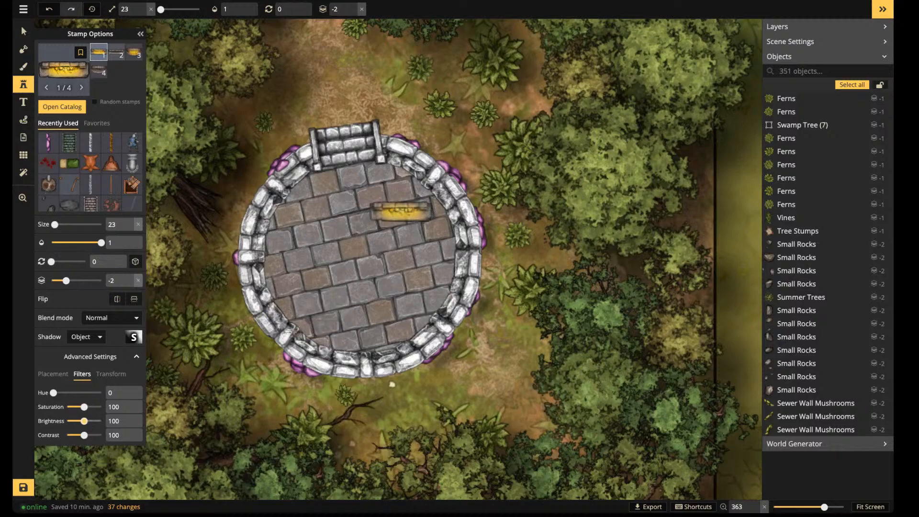
{"action": "left_click_drag", "start_coordinate": [85, 422], "coordinate": [82, 407]}
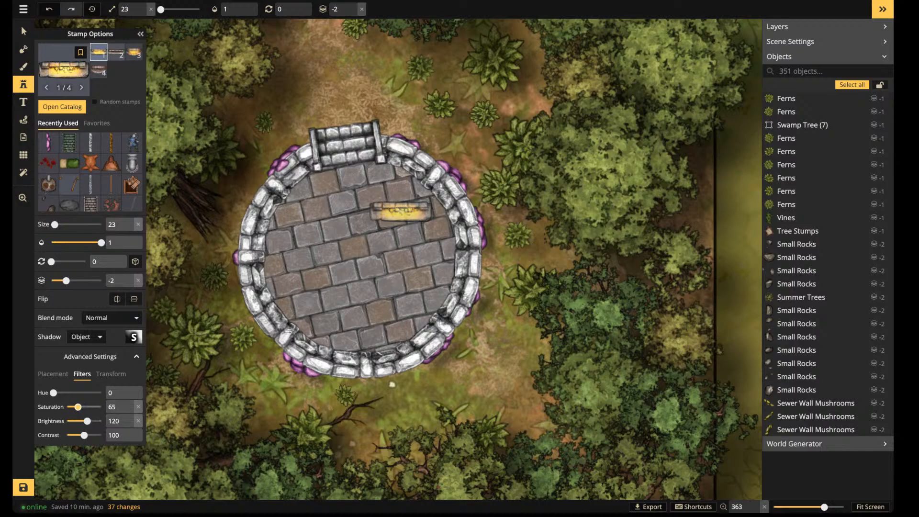
Place the fireplace at rotation 270 on layer -2 against the inside of the hut's west wall
{"action": "scroll", "coordinate": [398, 316], "scroll_direction": "up", "scroll_amount": 15}
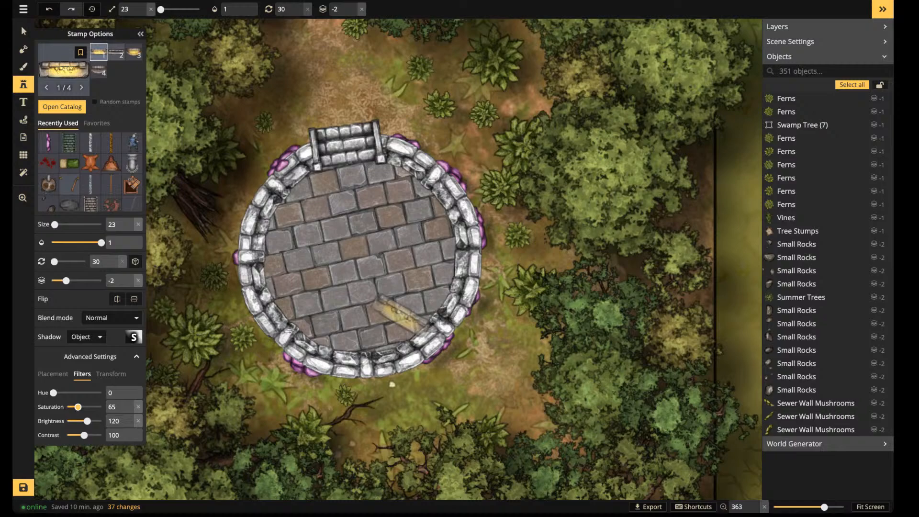
{"action": "scroll", "coordinate": [378, 340], "scroll_direction": "up", "scroll_amount": 3}
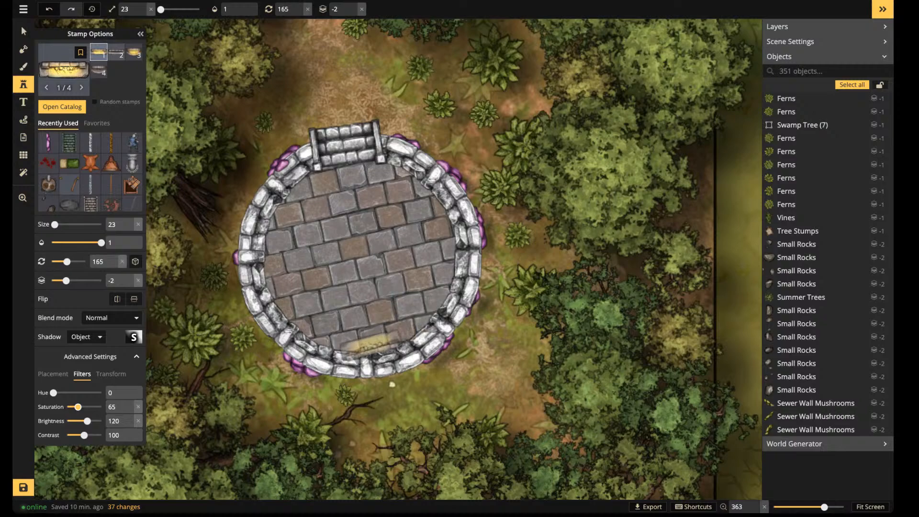
{"action": "scroll", "coordinate": [297, 278], "scroll_direction": "up", "scroll_amount": 9}
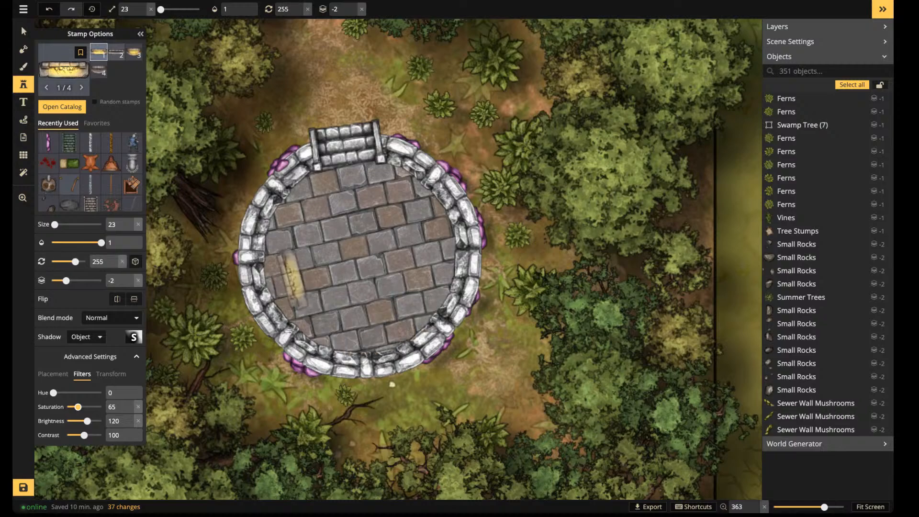
{"action": "left_click", "coordinate": [273, 269]}
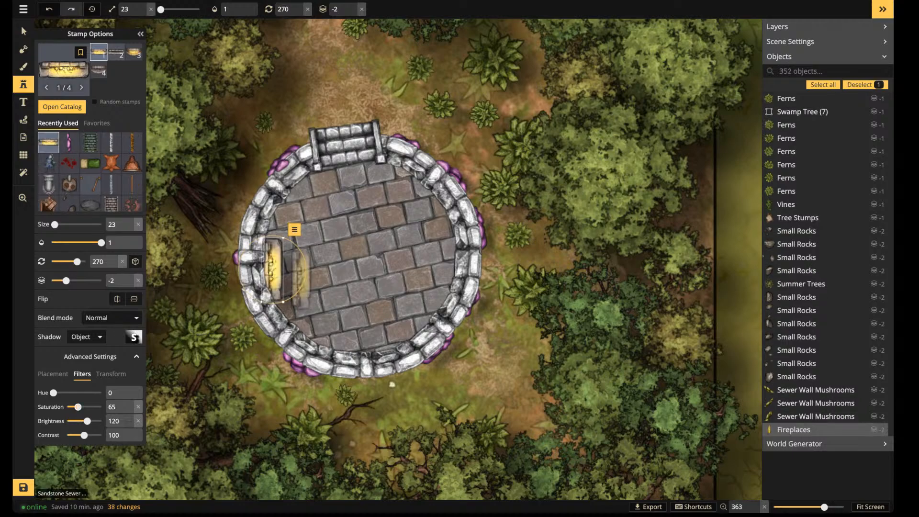
Shift the fireplace south along the curved wall and adjust its rotation to 249 to follow the stones
{"action": "scroll", "coordinate": [273, 269], "scroll_direction": "down", "scroll_amount": 3}
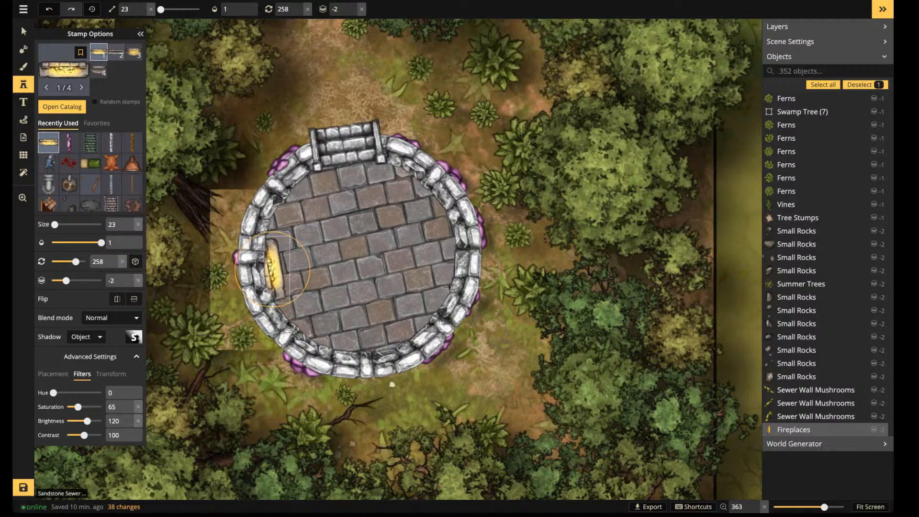
{"action": "left_click_drag", "start_coordinate": [273, 269], "coordinate": [278, 288]}
{"action": "scroll", "coordinate": [278, 289], "scroll_direction": "down", "scroll_amount": 1}
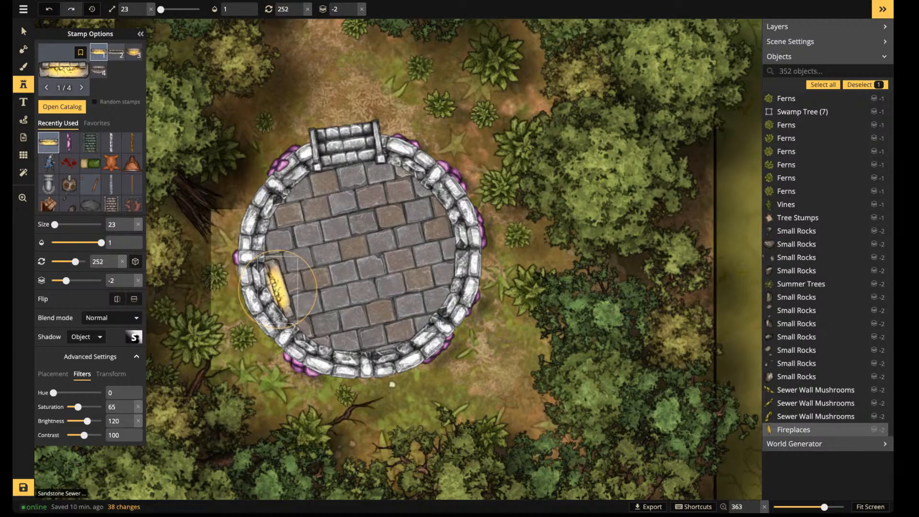
{"action": "left_click_drag", "start_coordinate": [278, 288], "coordinate": [280, 292]}
{"action": "scroll", "coordinate": [279, 292], "scroll_direction": "down", "scroll_amount": 1}
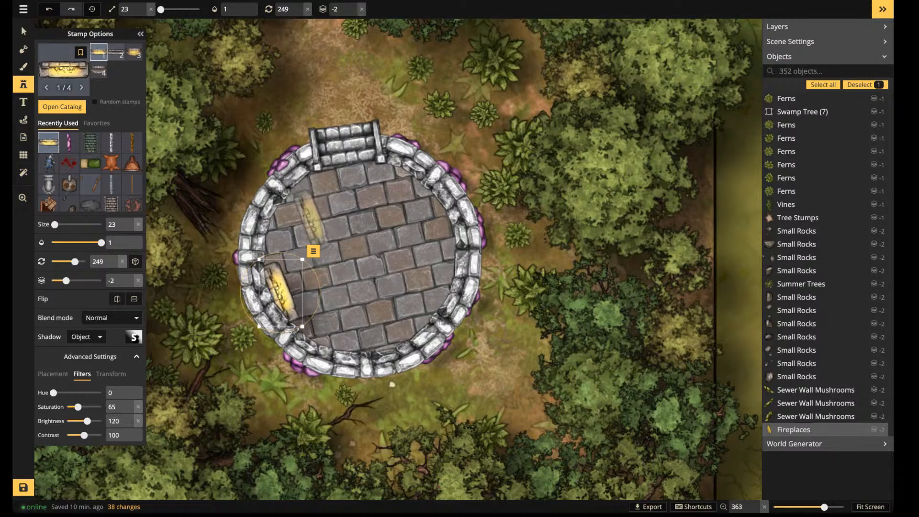
{"action": "key", "text": "Escape"}
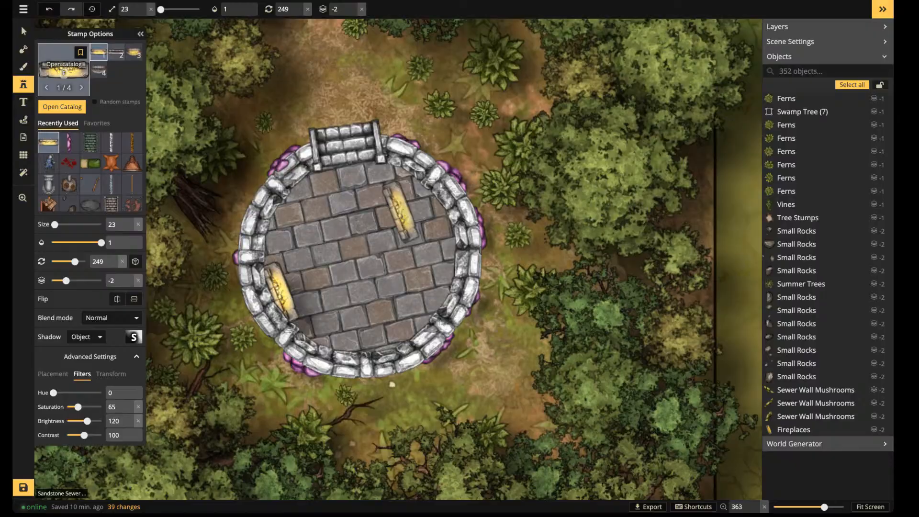
Search the stamp catalog for CHIMNEY, choose the Tavern Chimney, and set its layer to 1
{"action": "left_click", "coordinate": [63, 69]}
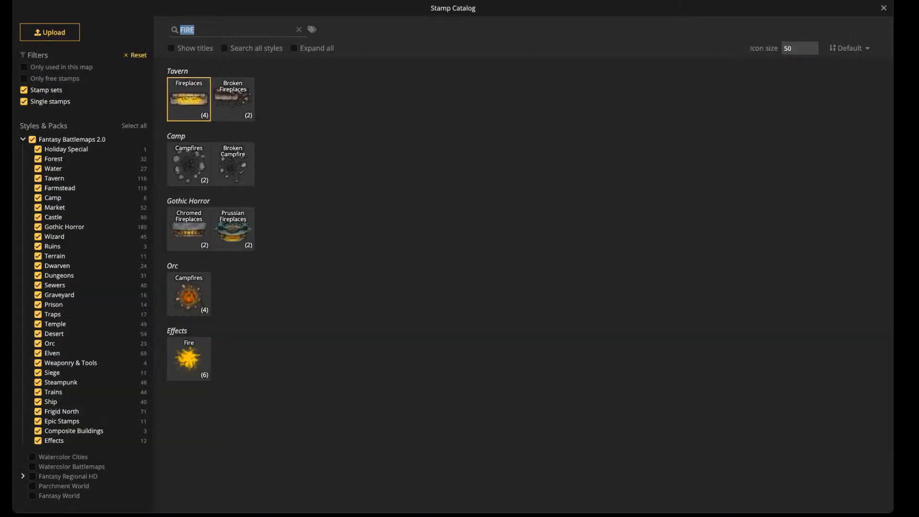
{"action": "type", "text": "CHIMNEY"}
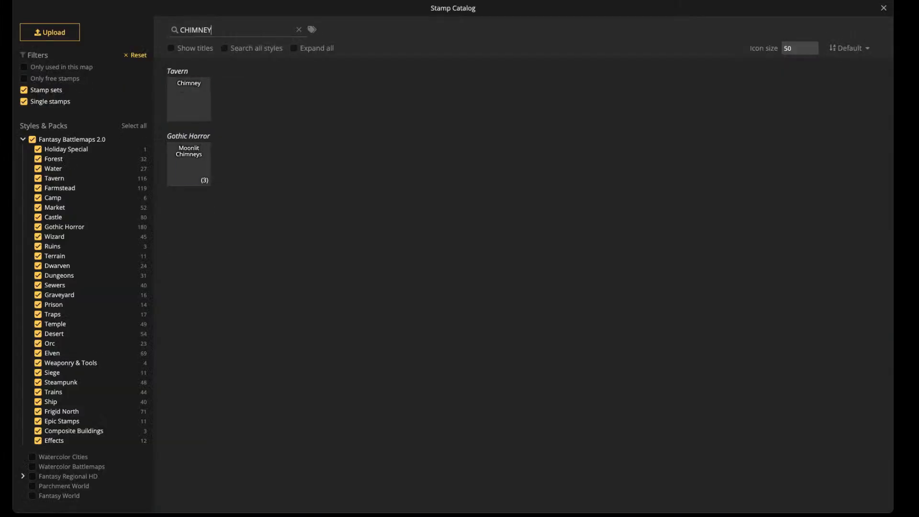
{"action": "left_click", "coordinate": [189, 100]}
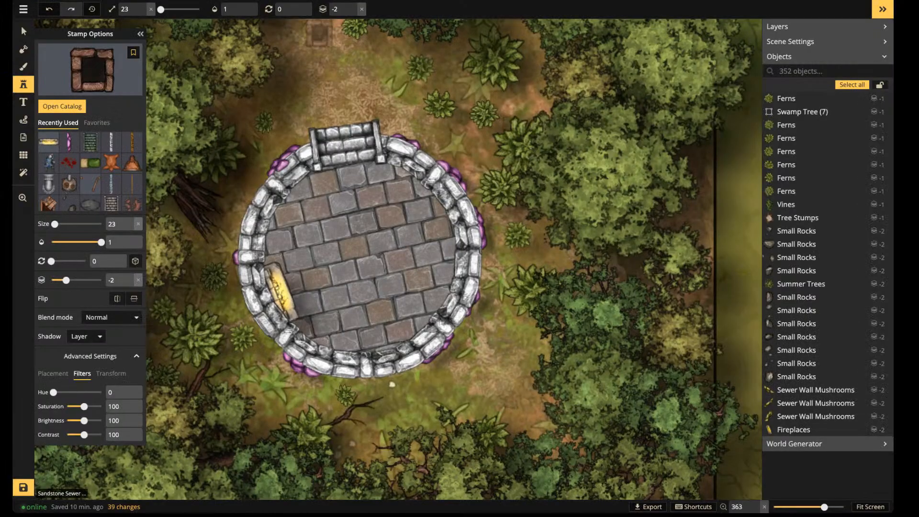
{"action": "left_click", "coordinate": [353, 6]}
{"action": "left_click", "coordinate": [353, 6]}
{"action": "left_click", "coordinate": [352, 6]}
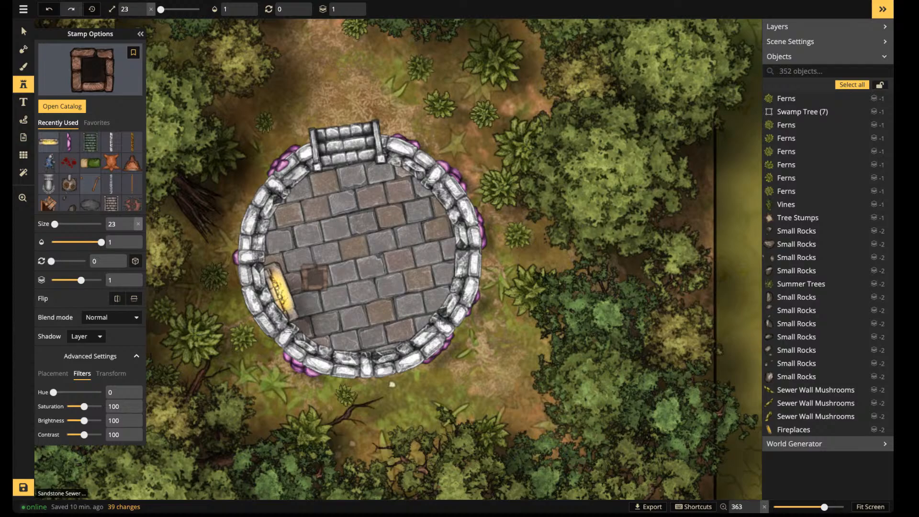
Set the chimney stamp's size to 33, saturation to 0 and brightness to 156 to match the wall stones
{"action": "scroll", "coordinate": [244, 295], "scroll_direction": "up", "scroll_amount": 5}
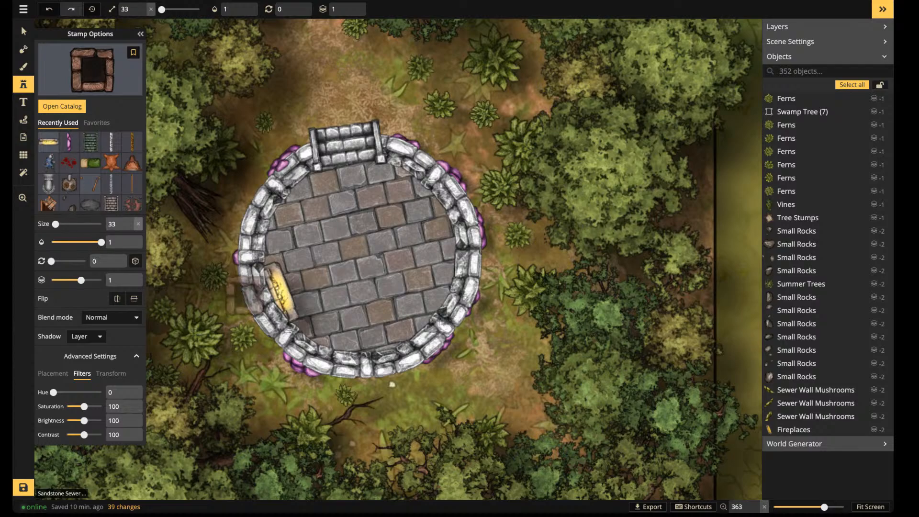
{"action": "scroll", "coordinate": [246, 291], "scroll_direction": "up", "scroll_amount": 2}
{"action": "scroll", "coordinate": [246, 291], "scroll_direction": "up", "scroll_amount": 3}
{"action": "scroll", "coordinate": [246, 290], "scroll_direction": "down", "scroll_amount": 3}
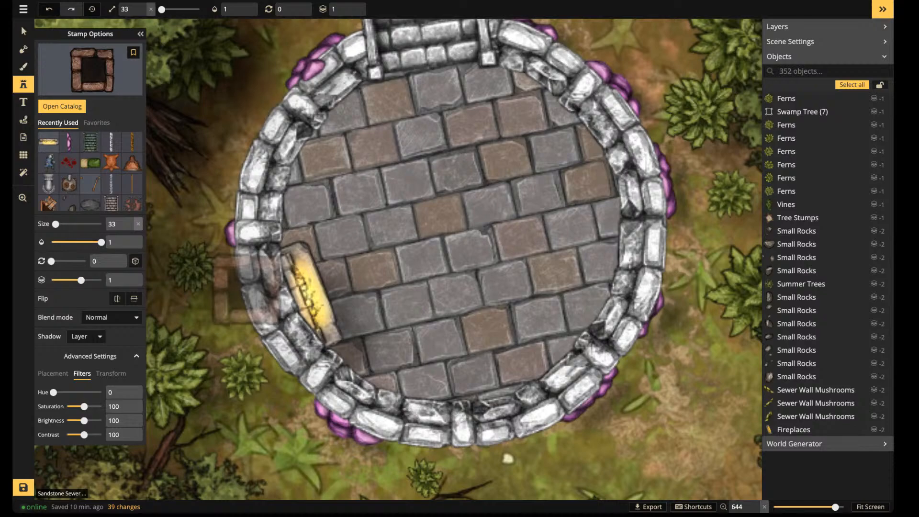
{"action": "mouse_move", "coordinate": [83, 407]}
{"action": "left_mouse_down"}
{"action": "mouse_move", "coordinate": [66, 407]}
{"action": "mouse_move", "coordinate": [92, 421]}
{"action": "left_mouse_up"}
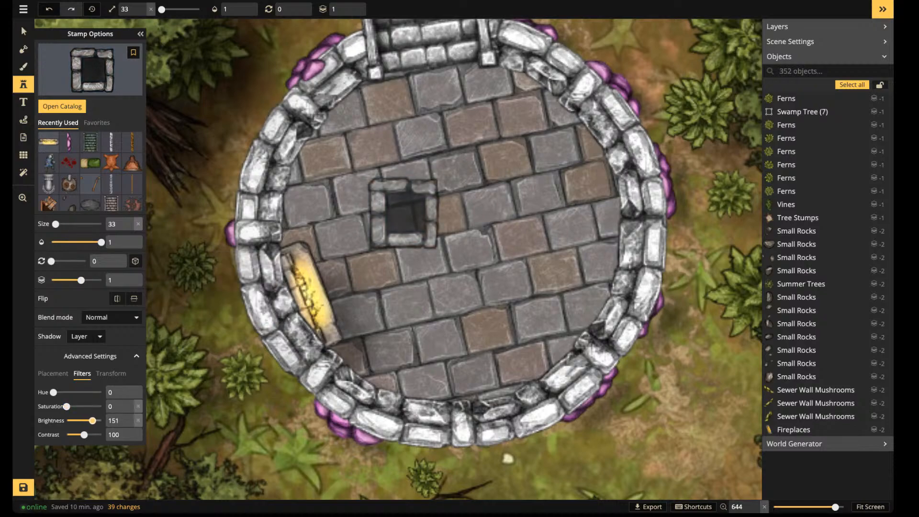
Place the chimney at size 23 on the west wall behind the fireplace and rotate it to 343
{"action": "scroll", "coordinate": [243, 300], "scroll_direction": "down", "scroll_amount": 3}
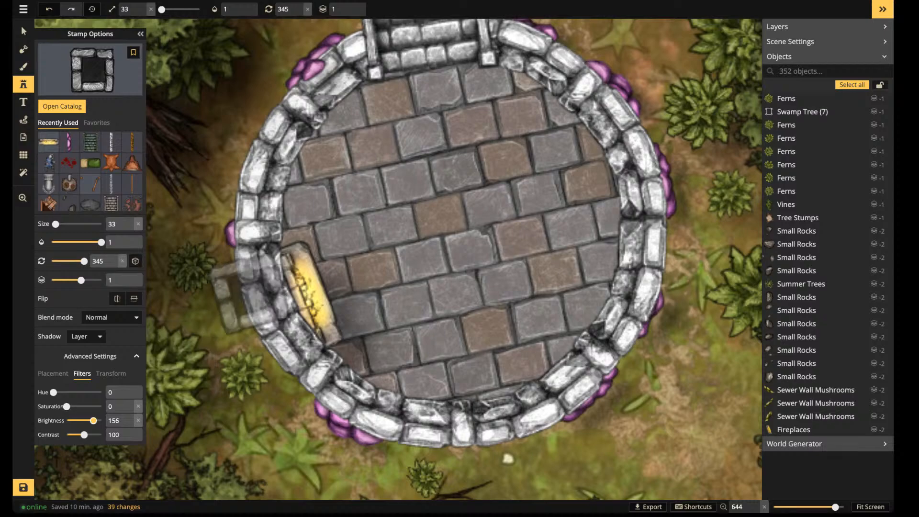
{"action": "scroll", "coordinate": [250, 296], "scroll_direction": "down", "scroll_amount": 3}
{"action": "left_click", "coordinate": [253, 284]}
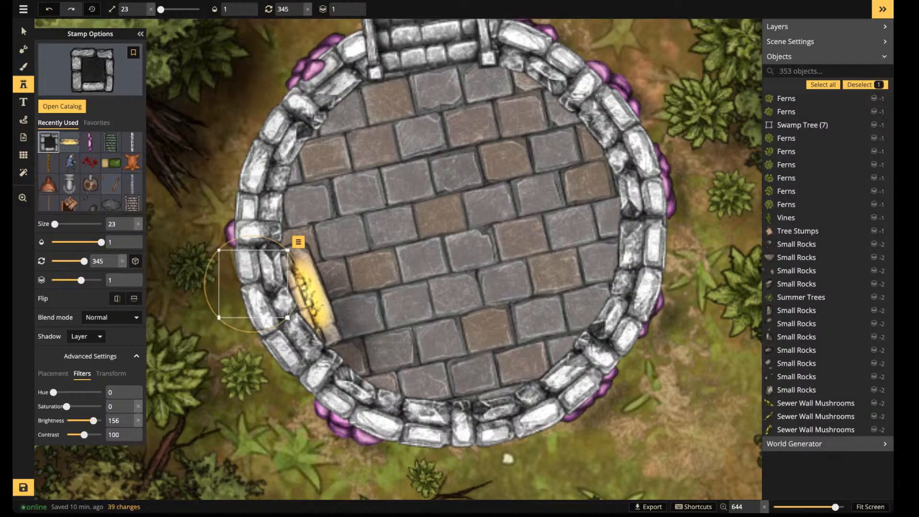
{"action": "scroll", "coordinate": [254, 285], "scroll_direction": "down", "scroll_amount": 1}
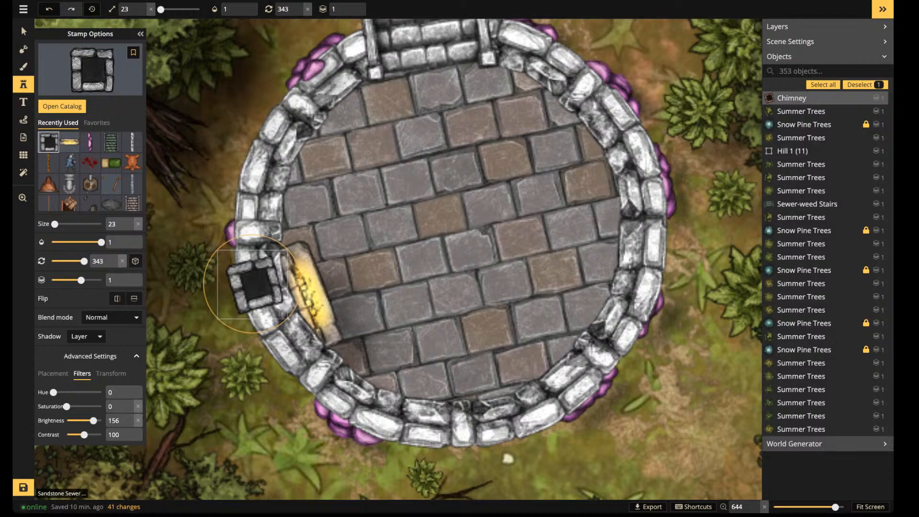
Shift the chimney onto the west wall at rotation 340 and place a second chimney directly south of it behind the fireplace
{"action": "left_click_drag", "start_coordinate": [253, 284], "coordinate": [261, 287]}
{"action": "left_click", "coordinate": [278, 338]}
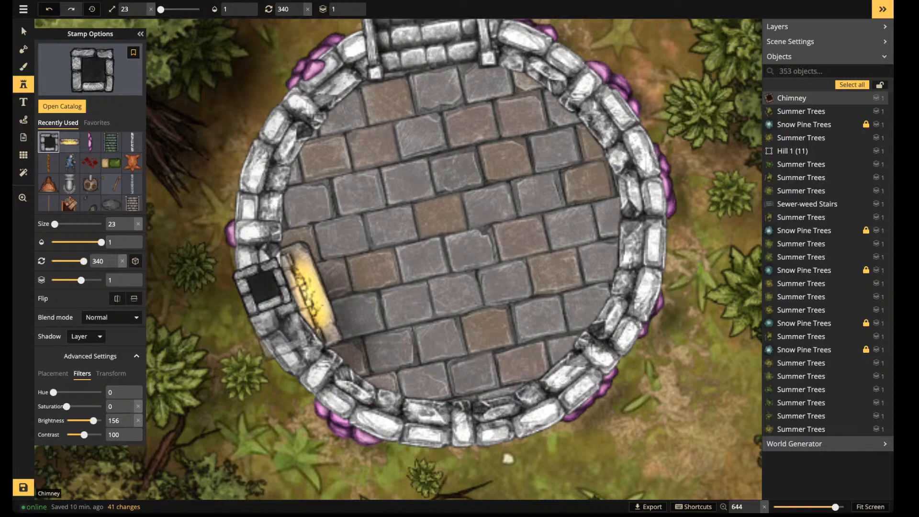
{"action": "left_click", "coordinate": [278, 330]}
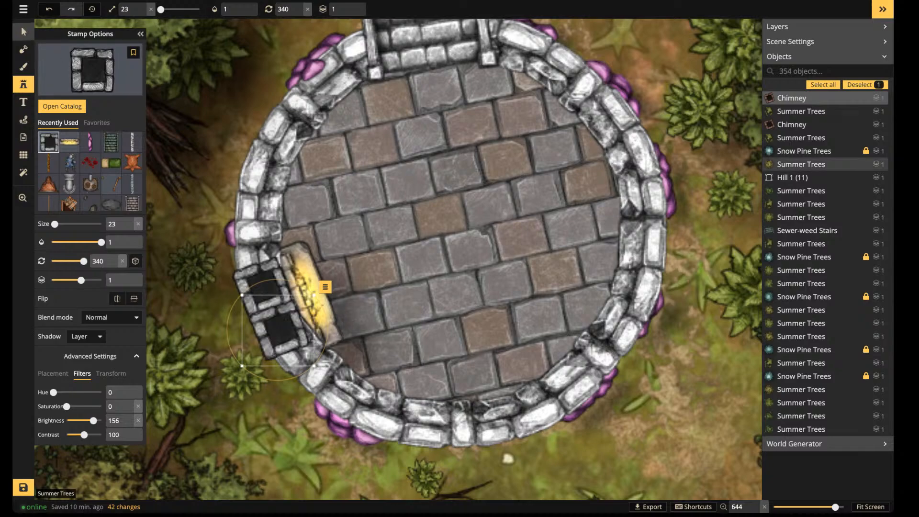
Set the fireplace's object shadow to Y offset 0 and blur 1
{"action": "left_click", "coordinate": [23, 32]}
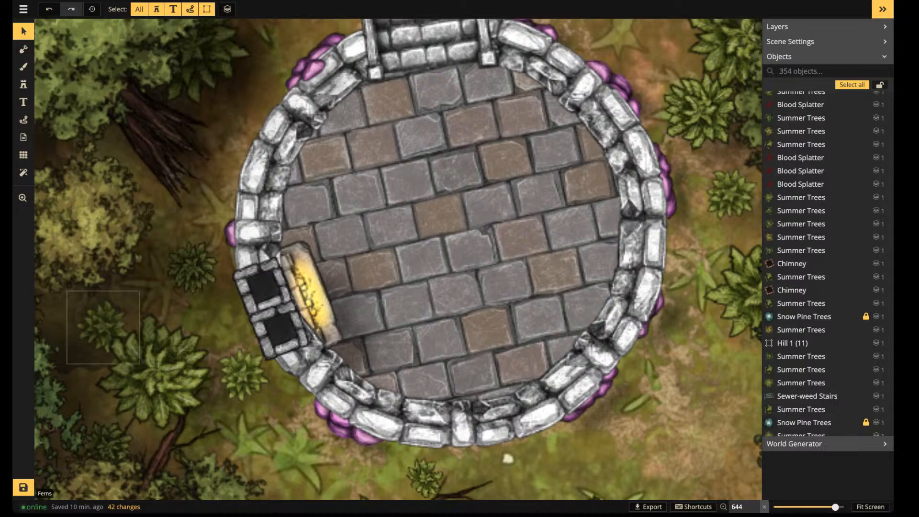
{"action": "scroll", "coordinate": [478, 243], "scroll_direction": "down", "scroll_amount": 2}
{"action": "left_click_drag", "start_coordinate": [479, 242], "coordinate": [437, 232]}
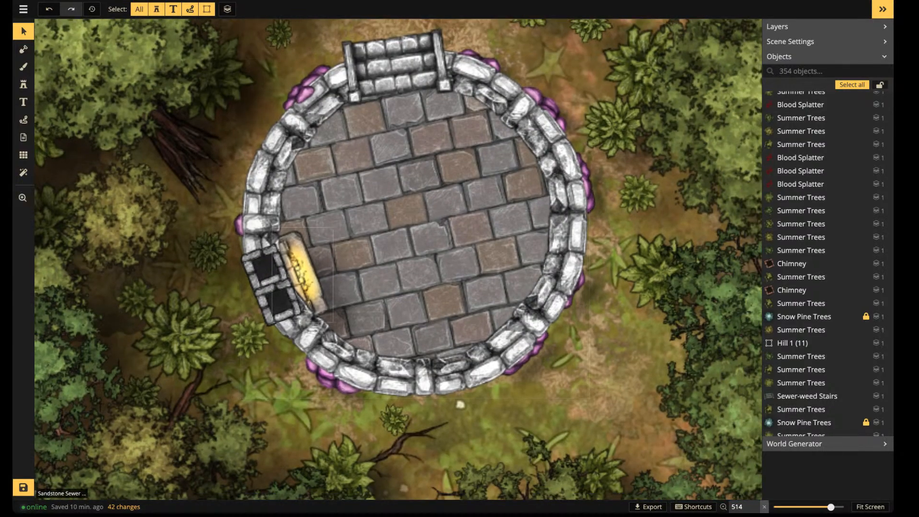
{"action": "left_click", "coordinate": [304, 275]}
{"action": "key", "text": "Escape"}
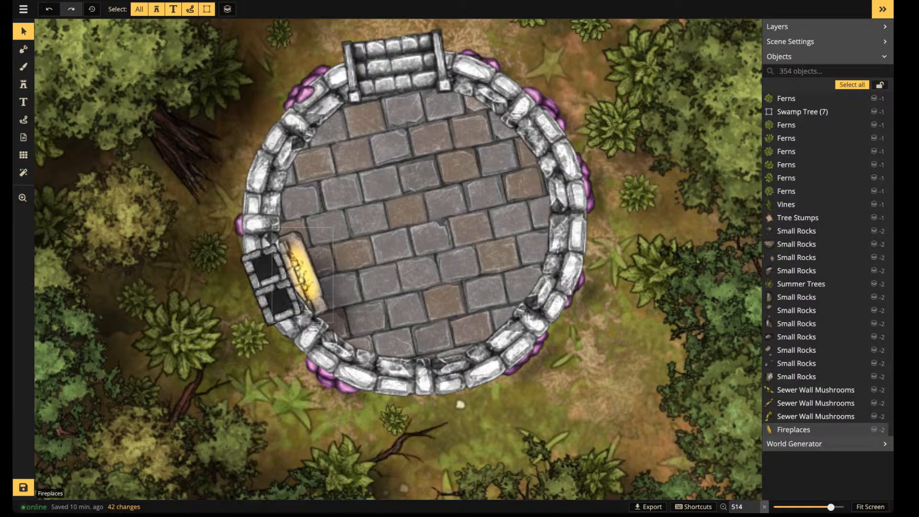
{"action": "left_click", "coordinate": [303, 275]}
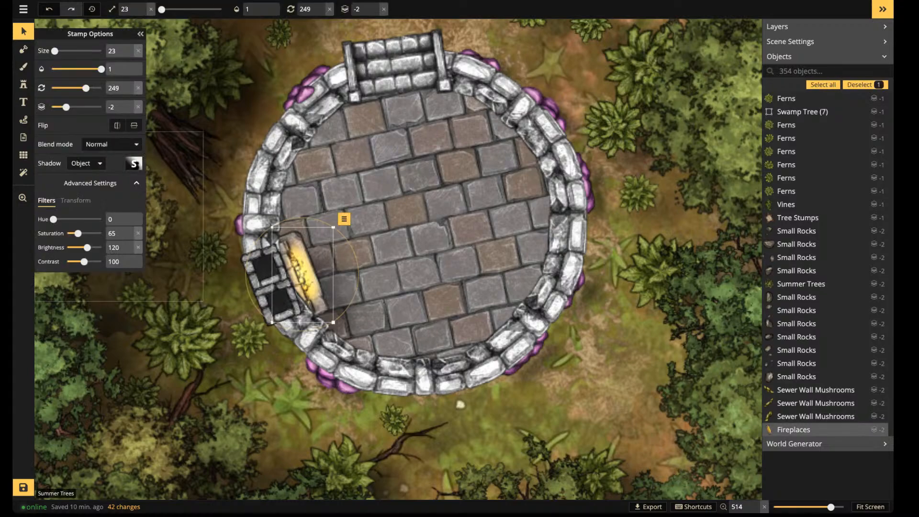
{"action": "left_click", "coordinate": [134, 163]}
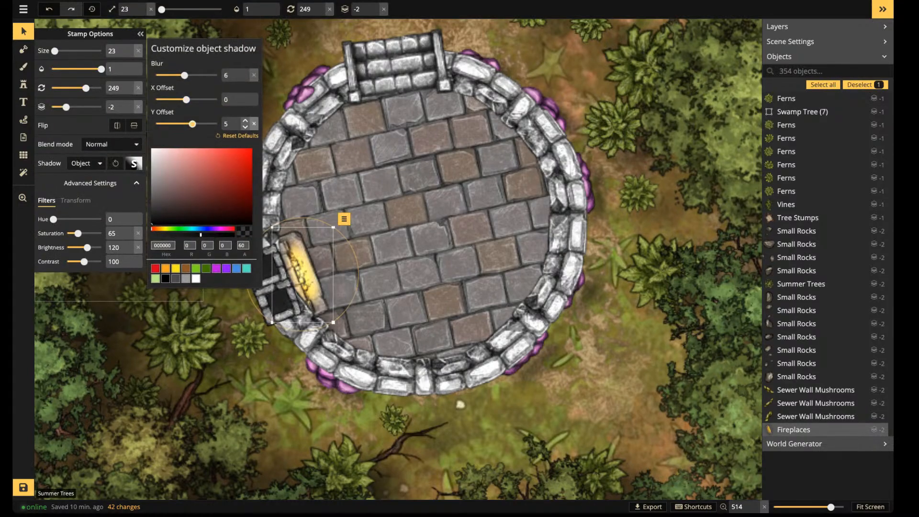
{"action": "left_click", "coordinate": [254, 124]}
{"action": "left_click_drag", "start_coordinate": [232, 75], "coordinate": [220, 75]}
{"action": "type", "text": "1"}
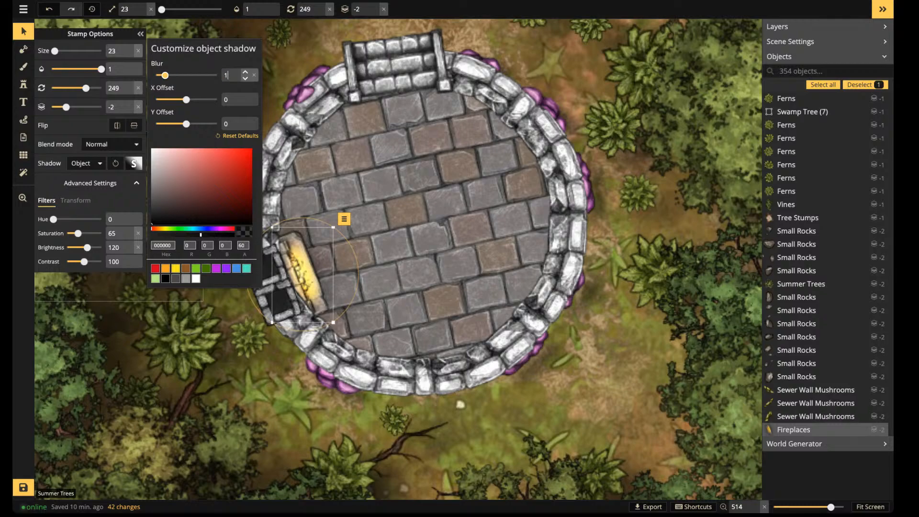
{"action": "key", "text": "Return"}
Set the fireplace shadow's opacity to 66 and its X offset to 0.4, and deselect the fireplace
{"action": "left_click", "coordinate": [206, 235]}
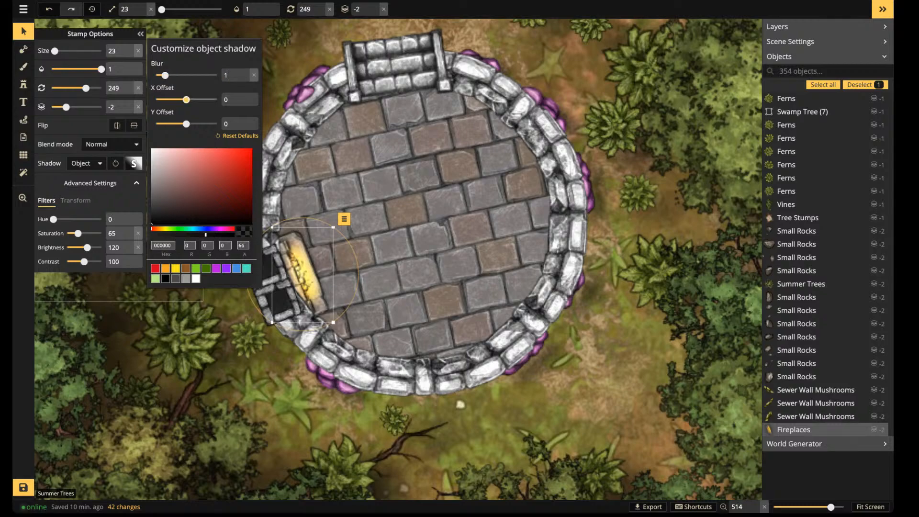
{"action": "left_click_drag", "start_coordinate": [187, 99], "coordinate": [187, 100]}
{"action": "left_click", "coordinate": [307, 158]}
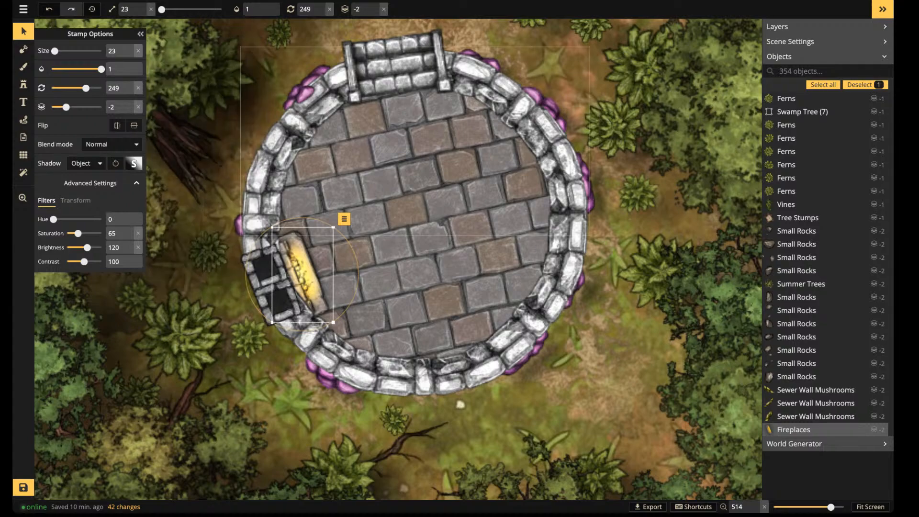
{"action": "left_click", "coordinate": [396, 67]}
{"action": "key", "text": "Escape"}
Search the stamp catalog for CAU and choose the Tavern Cauldron stamp
{"action": "scroll", "coordinate": [392, 187], "scroll_direction": "down", "scroll_amount": 3}
{"action": "left_click_drag", "start_coordinate": [393, 186], "coordinate": [284, 223]}
{"action": "scroll", "coordinate": [304, 187], "scroll_direction": "down", "scroll_amount": 5}
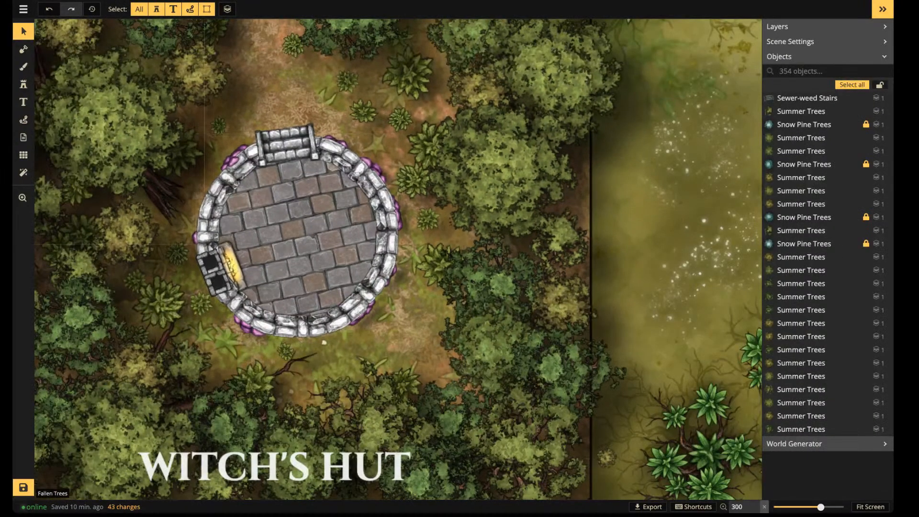
{"action": "left_click", "coordinate": [24, 85]}
{"action": "left_click", "coordinate": [61, 105]}
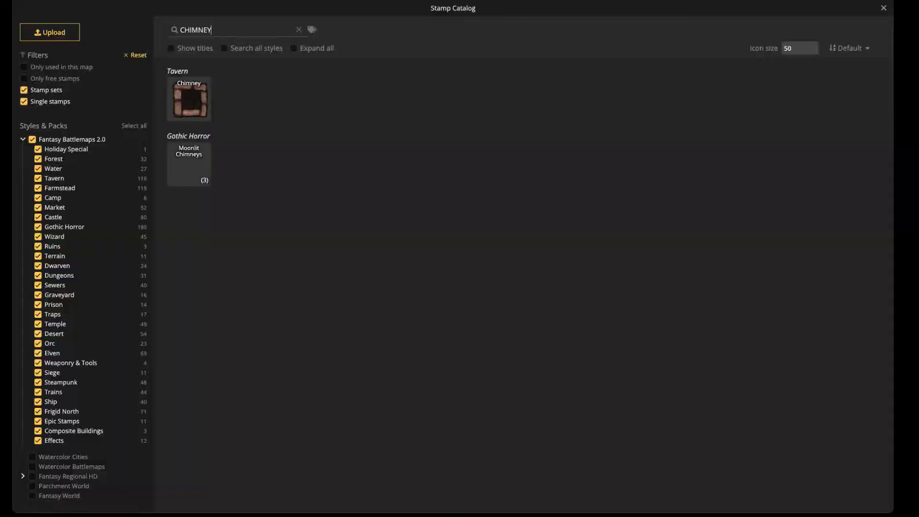
{"action": "key", "text": "ctrl+a"}
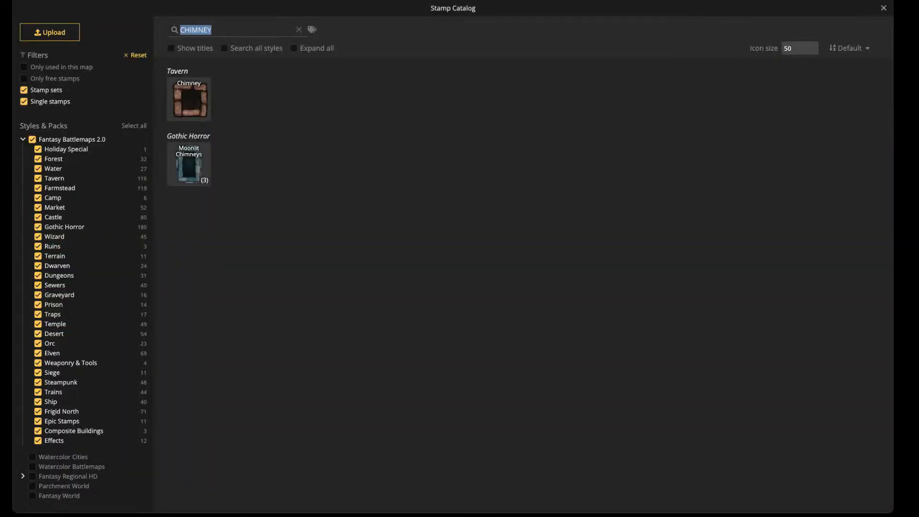
{"action": "key", "text": "BackSpace"}
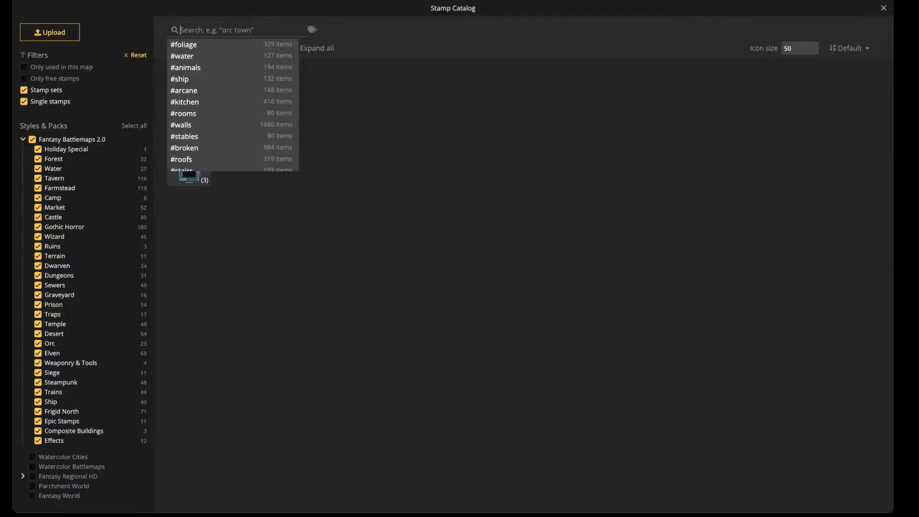
{"action": "type", "text": "CAU"}
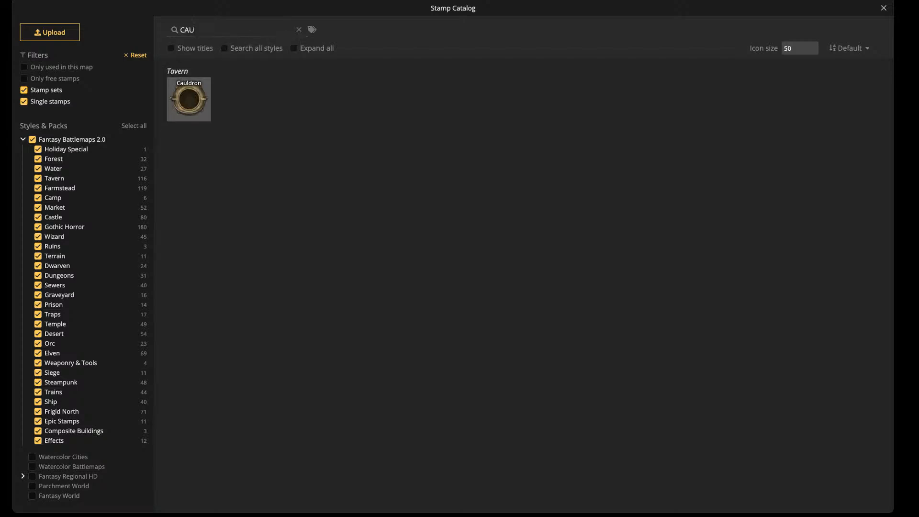
{"action": "left_click", "coordinate": [189, 99]}
Rotate the cauldron stamp to 60 and place it on the hut floor just east of the fireplace
{"action": "scroll", "coordinate": [260, 253], "scroll_direction": "up", "scroll_amount": 3}
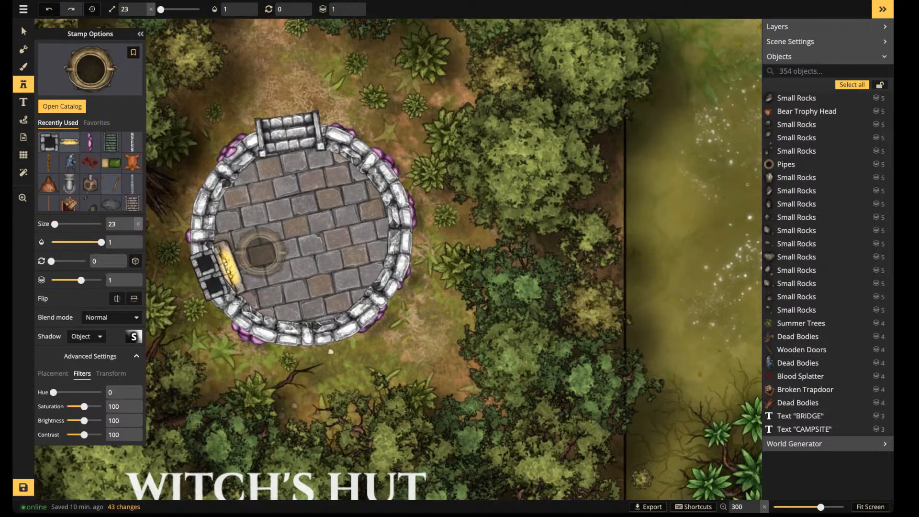
{"action": "scroll", "coordinate": [261, 252], "scroll_direction": "up", "scroll_amount": 4}
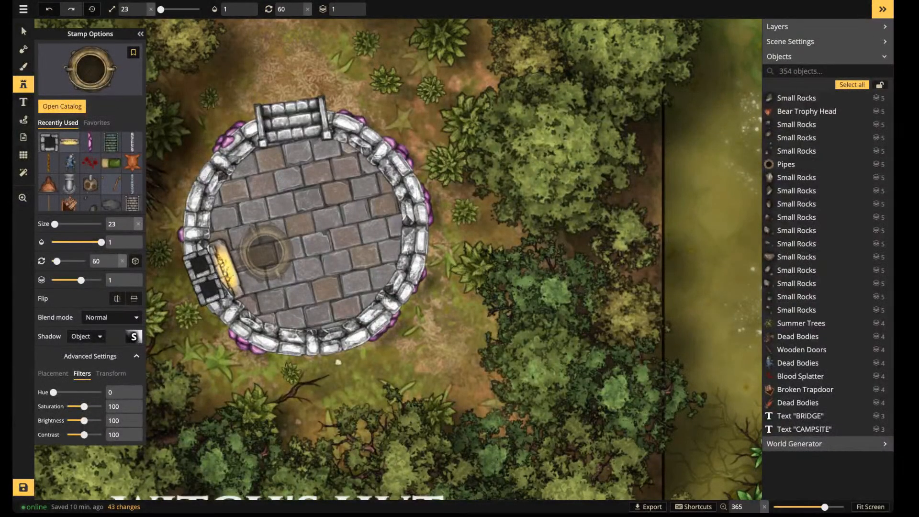
{"action": "left_click", "coordinate": [264, 252]}
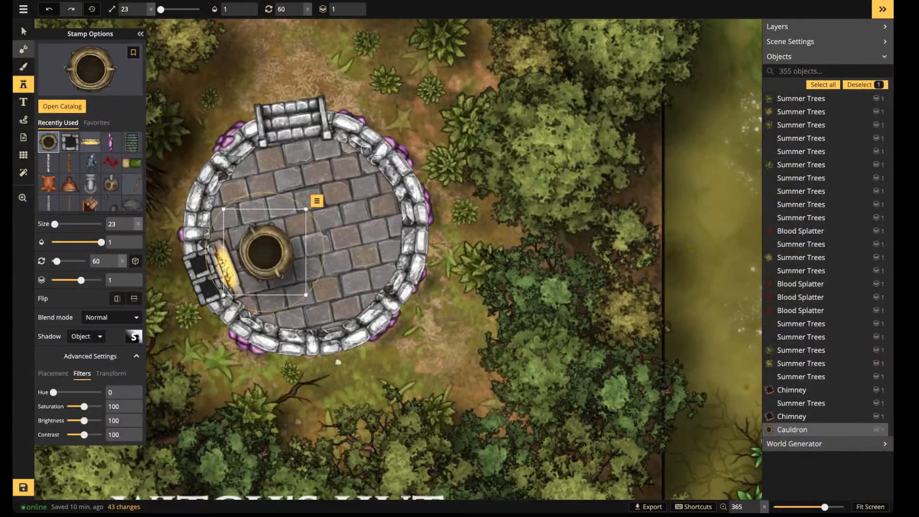
Match the cauldron's shadow to the fireplace's by giving both a shared X offset of 0.5, and leave only the cauldron selected
{"action": "left_click", "coordinate": [23, 32]}
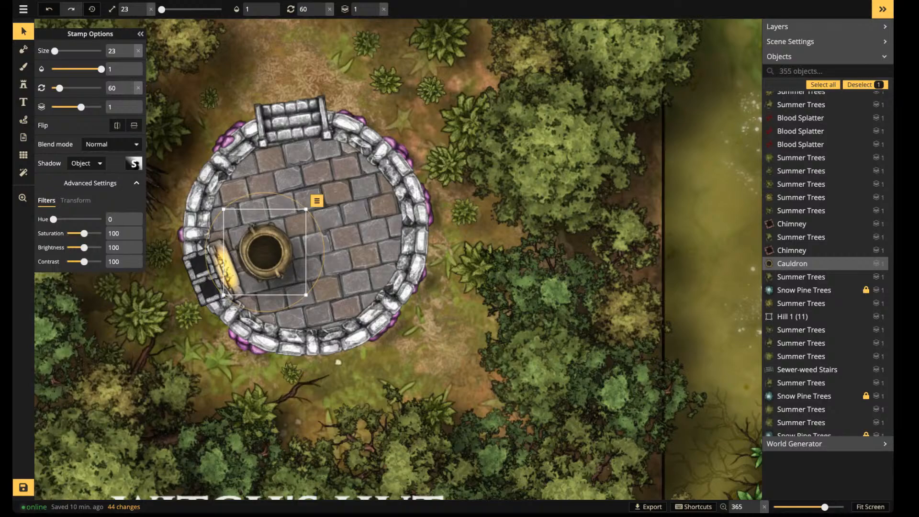
{"action": "left_click", "coordinate": [134, 163]}
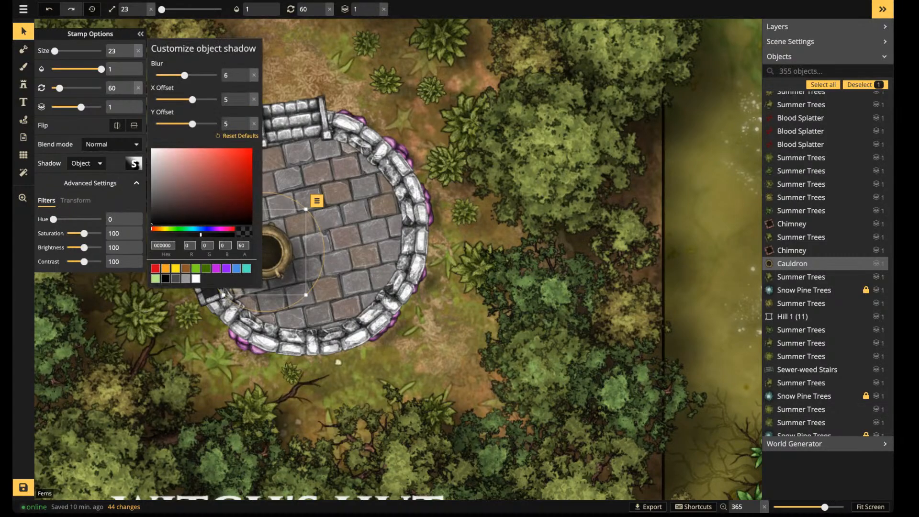
{"action": "left_click", "coordinate": [134, 163]}
{"action": "left_click", "coordinate": [225, 268], "text": "shift"}
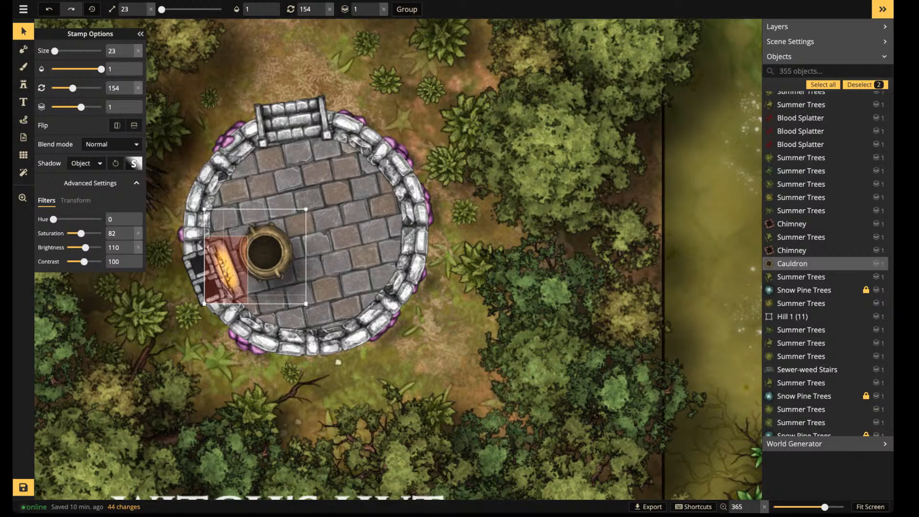
{"action": "left_click", "coordinate": [134, 164]}
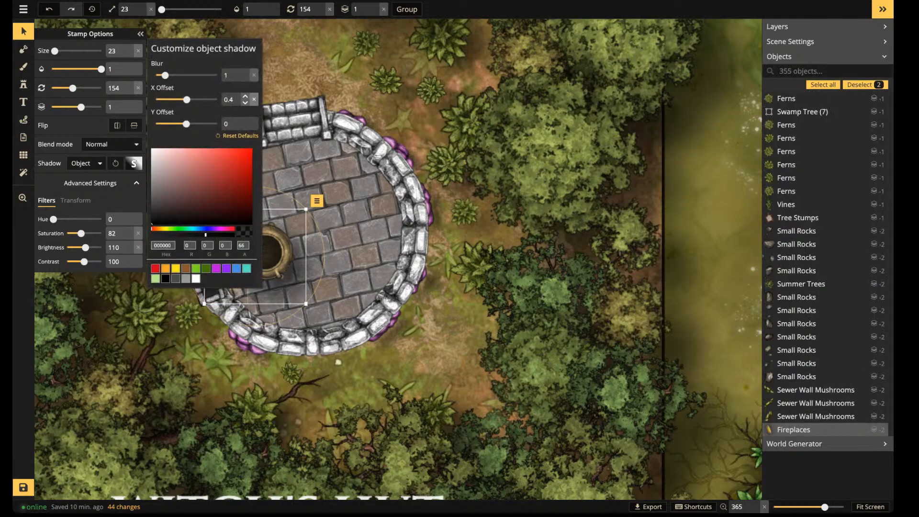
{"action": "left_click", "coordinate": [246, 97]}
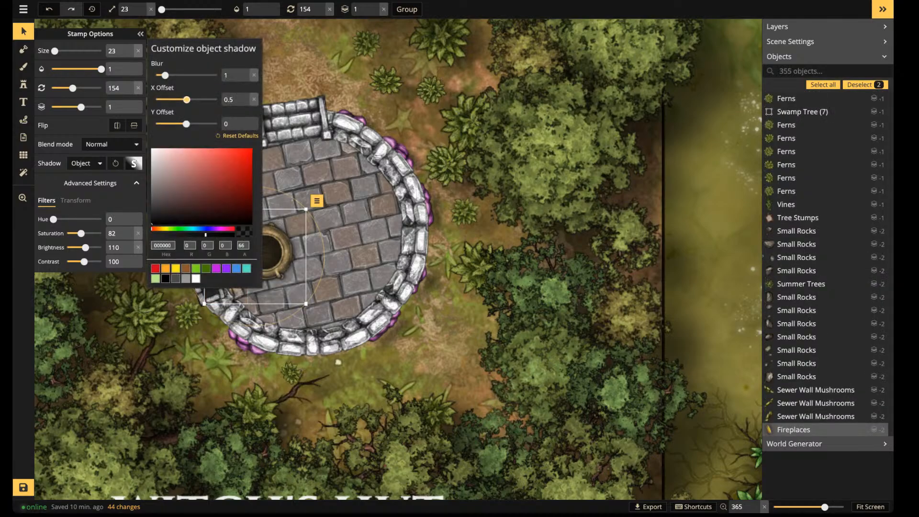
{"action": "left_click", "coordinate": [134, 164]}
{"action": "left_click", "coordinate": [226, 268], "text": "shift"}
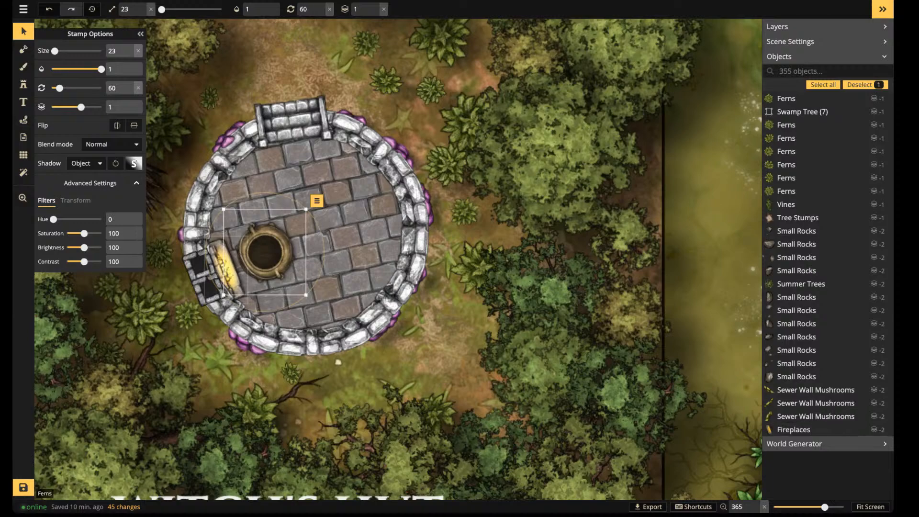
Set the cauldron shadow's X offset to 4.5 and Y offset to -1.5
{"action": "left_click", "coordinate": [134, 164]}
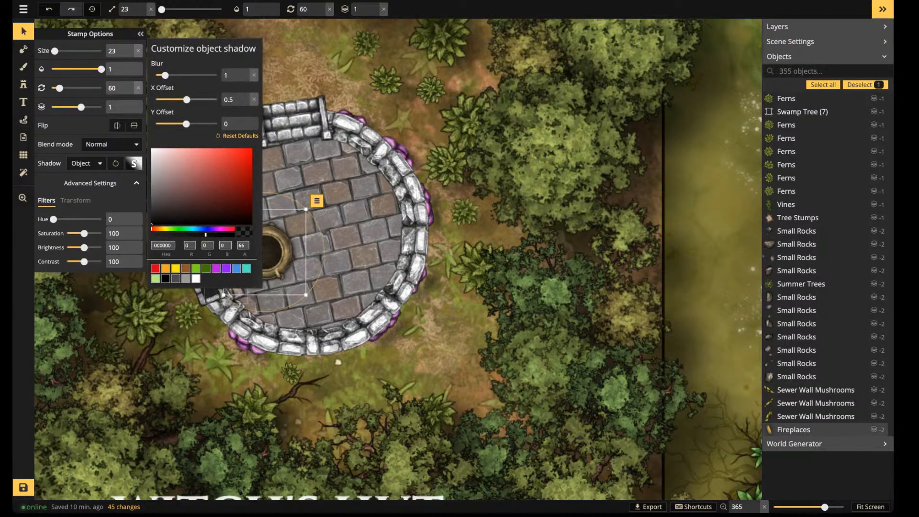
{"action": "left_click_drag", "start_coordinate": [187, 100], "coordinate": [185, 123]}
{"action": "key", "text": "Escape"}
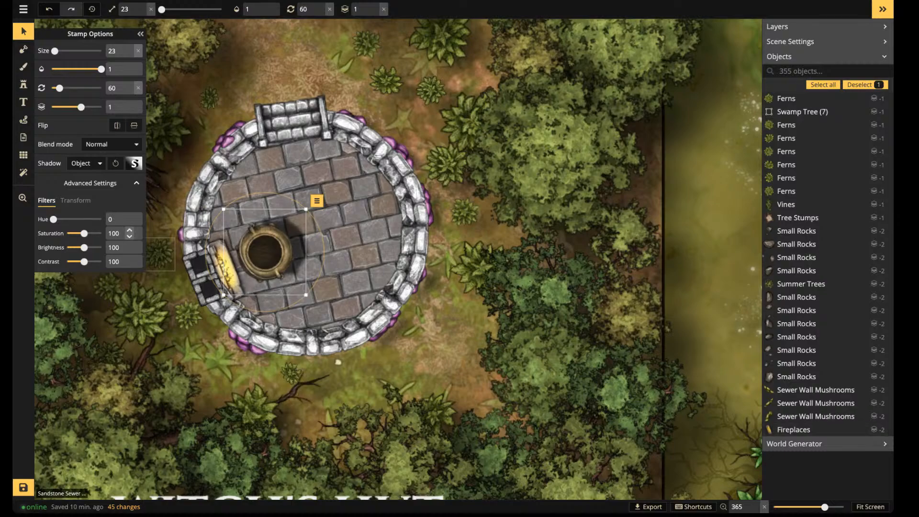
Lower the opacity of the cauldron's shadow and nudge the cauldron slightly closer to the fireplace
{"action": "left_click", "coordinate": [135, 164]}
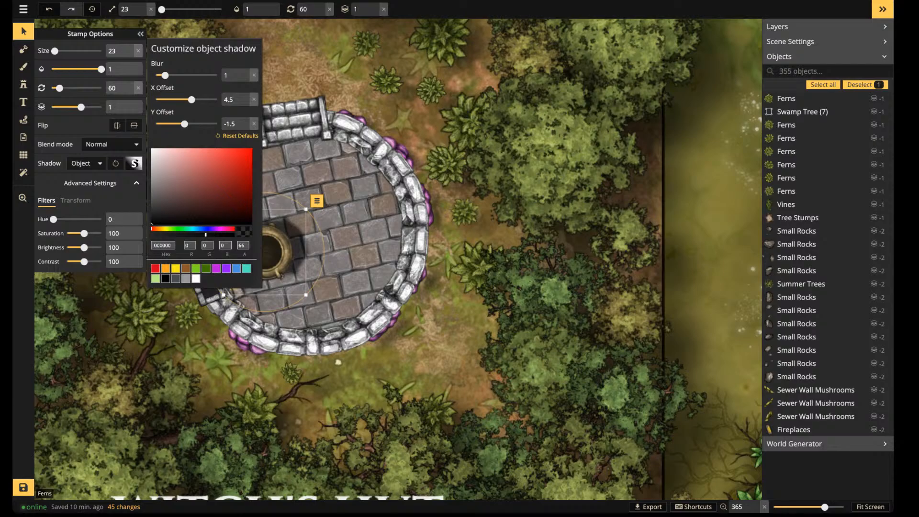
{"action": "left_click_drag", "start_coordinate": [206, 235], "coordinate": [190, 235]}
{"action": "key", "text": "Escape"}
{"action": "key", "text": "Escape"}
{"action": "scroll", "coordinate": [212, 207], "scroll_direction": "down", "scroll_amount": 3}
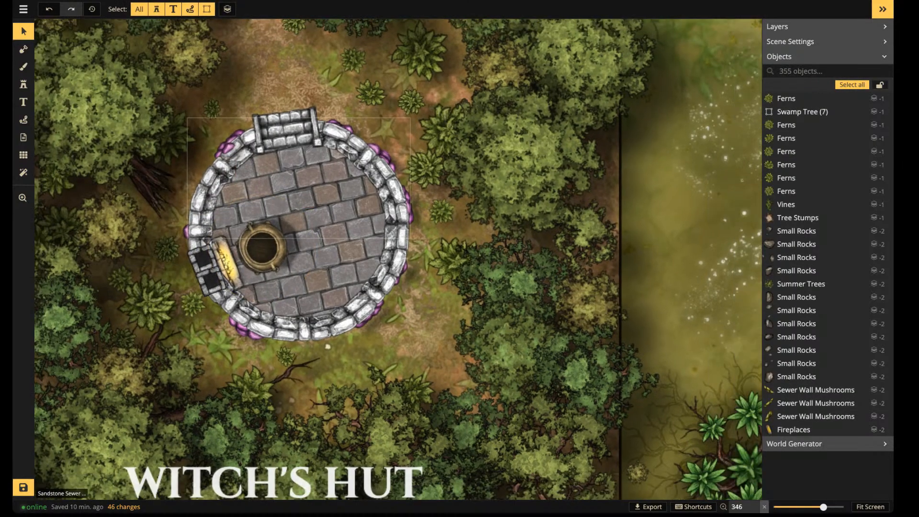
{"action": "left_click_drag", "start_coordinate": [258, 245], "coordinate": [256, 248]}
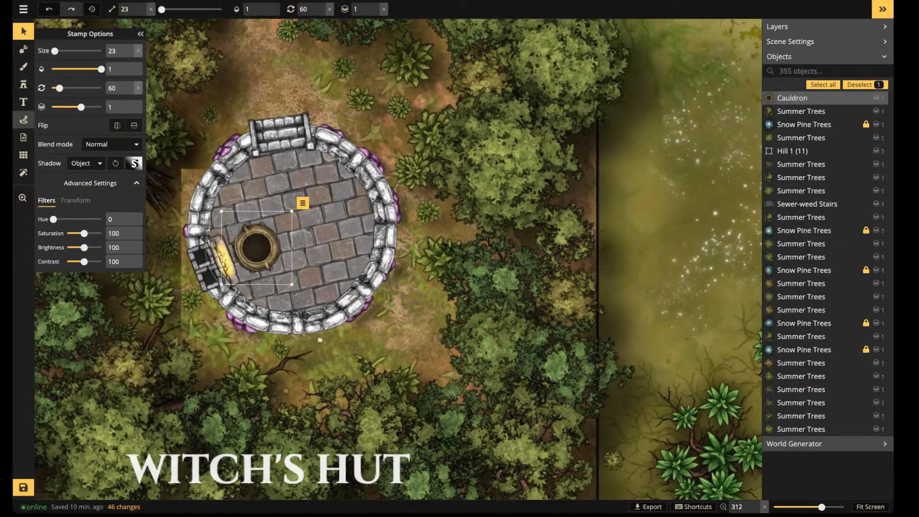
Search the stamp catalog for "BED" and expand the results to show every stamp in each set
{"action": "left_click", "coordinate": [24, 84]}
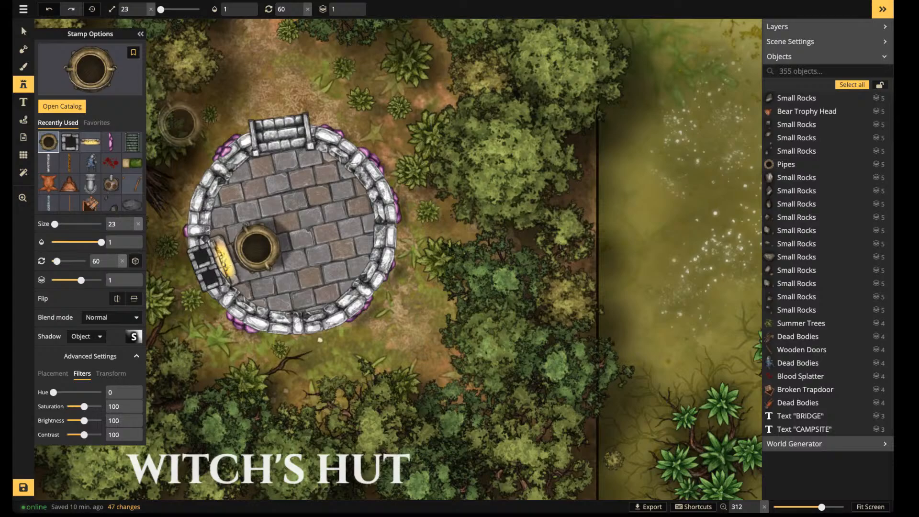
{"action": "type", "text": "fCAU"}
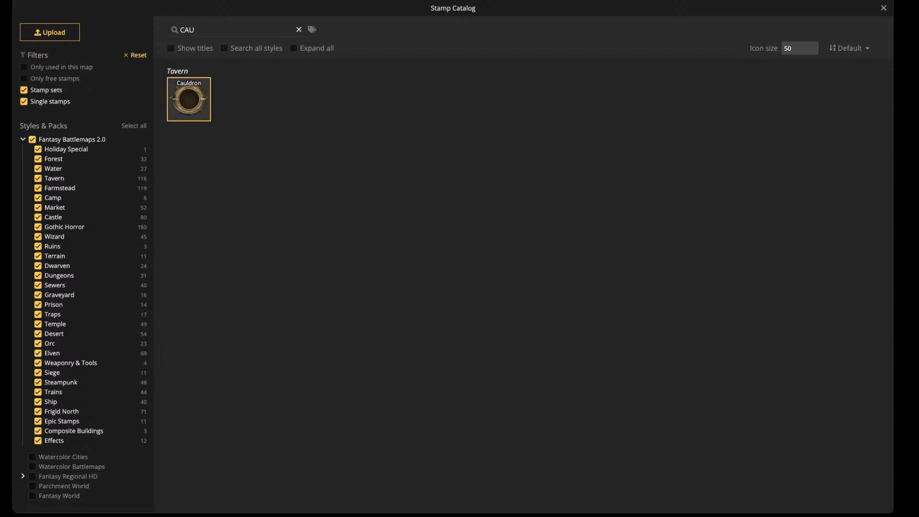
{"action": "left_click", "coordinate": [299, 30]}
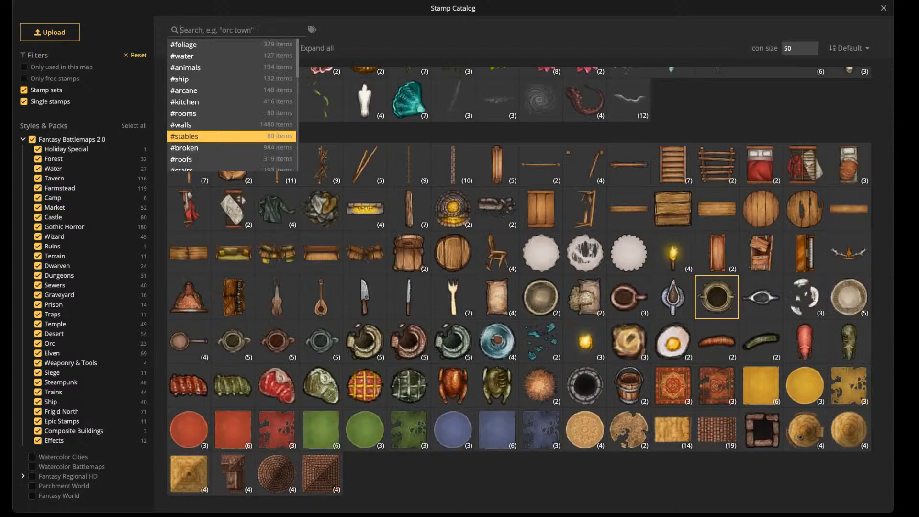
{"action": "scroll", "coordinate": [409, 209], "scroll_direction": "down", "scroll_amount": 1}
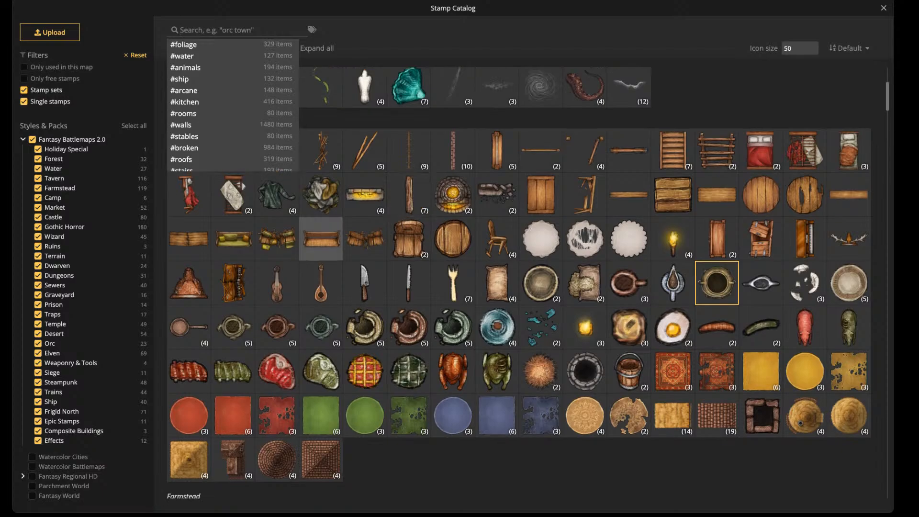
{"action": "scroll", "coordinate": [365, 283], "scroll_direction": "up", "scroll_amount": 5}
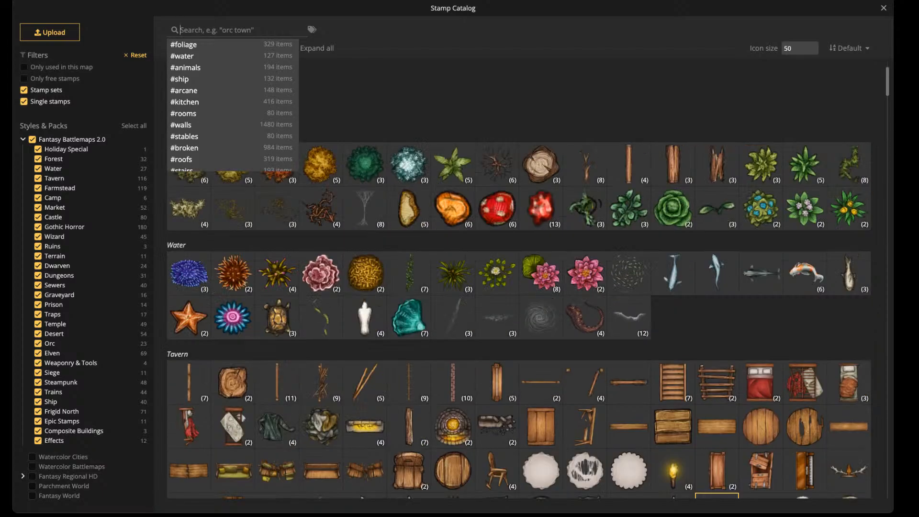
{"action": "left_click", "coordinate": [383, 103]}
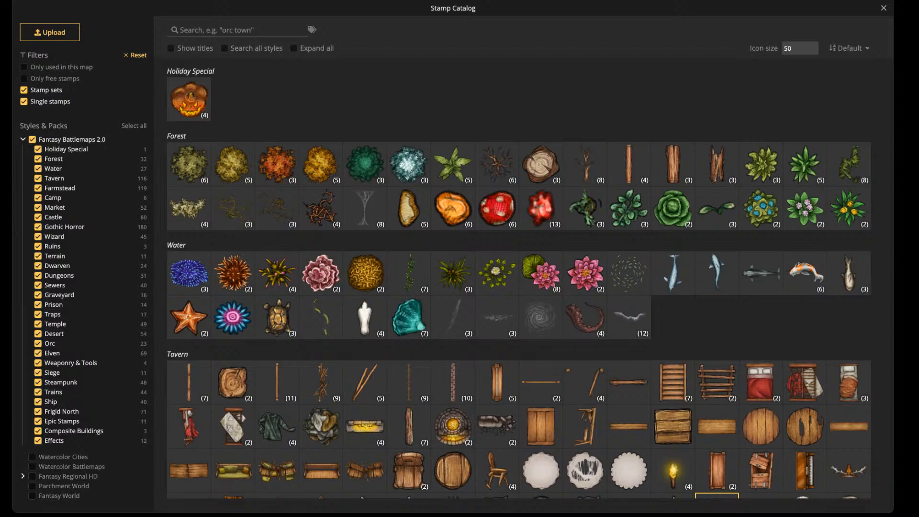
{"action": "type", "text": "BED"}
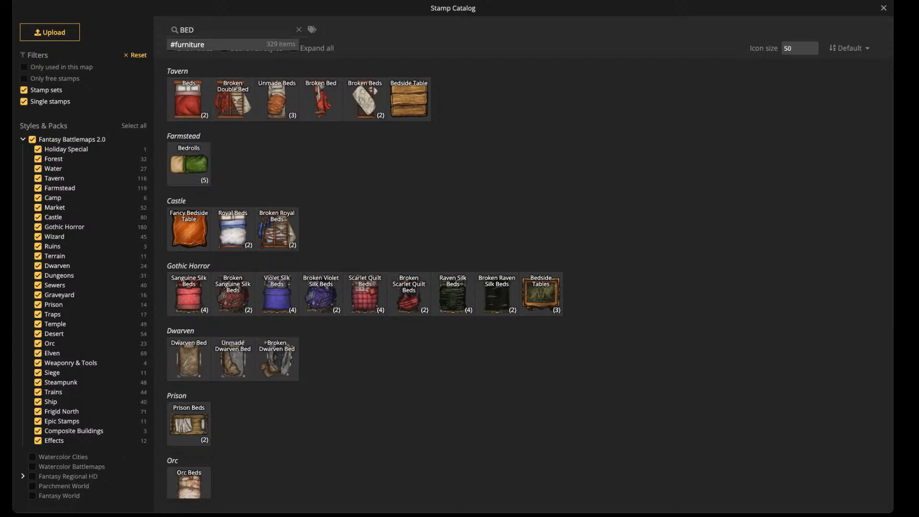
{"action": "left_click", "coordinate": [313, 49]}
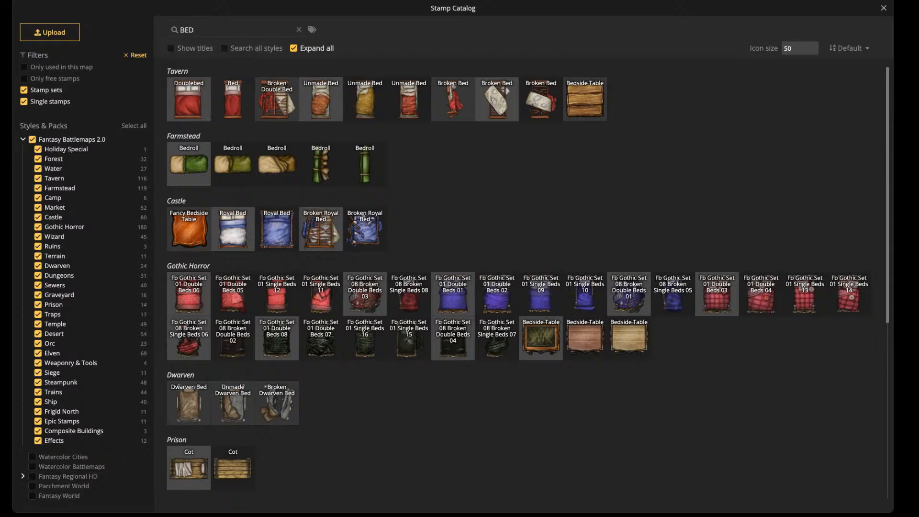
Pick the single red Tavern bed, rotate it to 30, and place it on the hut floor near the east wall
{"action": "left_click", "coordinate": [233, 99]}
{"action": "scroll", "coordinate": [323, 247], "scroll_direction": "up", "scroll_amount": 2}
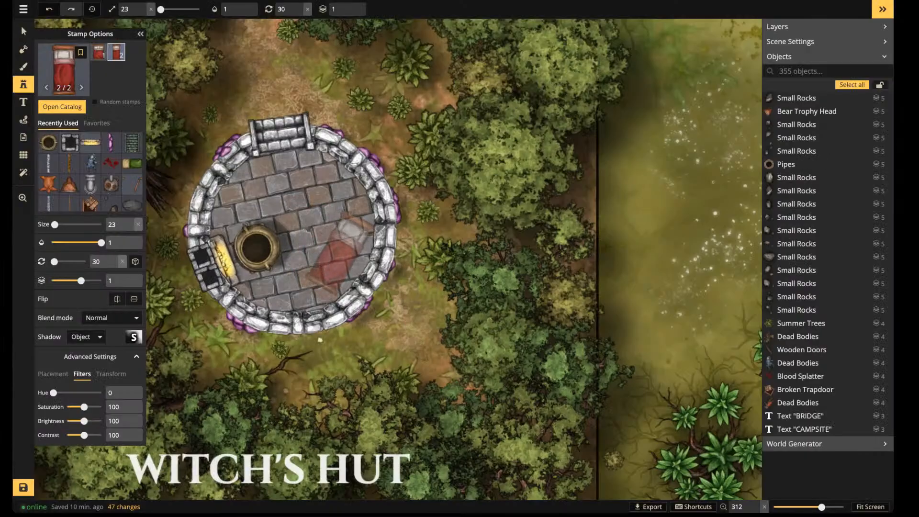
{"action": "left_click", "coordinate": [338, 249]}
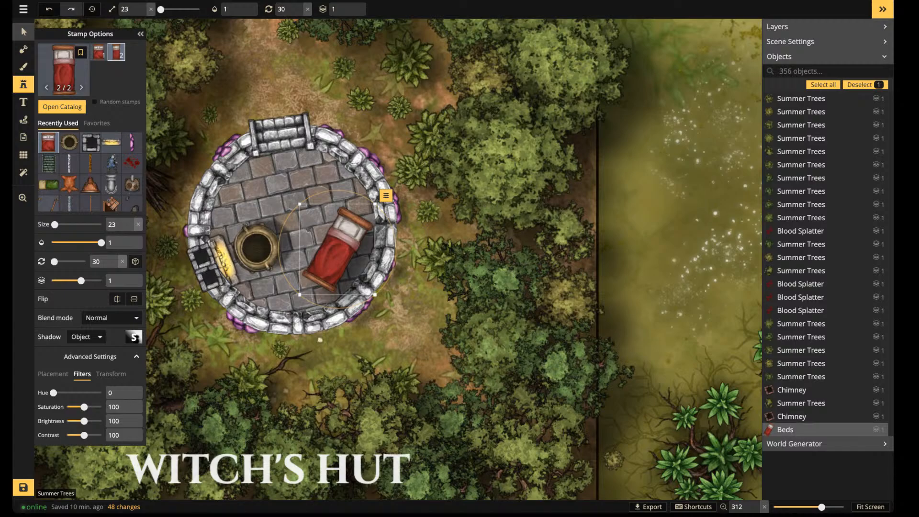
Set the bed's shadow to blur 1.5, X offset about 3.3 and Y offset 0
{"action": "left_click", "coordinate": [24, 32]}
{"action": "left_click", "coordinate": [133, 163]}
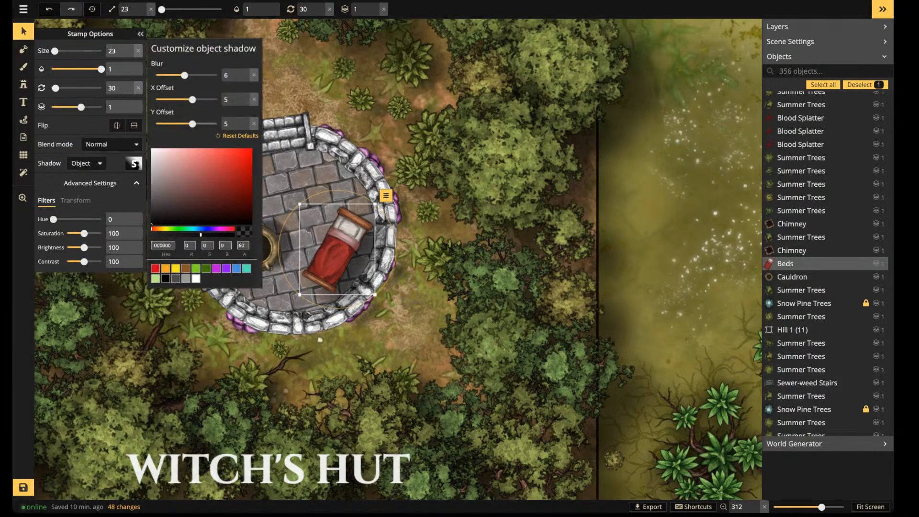
{"action": "left_click_drag", "start_coordinate": [184, 76], "coordinate": [198, 75]}
{"action": "left_click", "coordinate": [254, 99]}
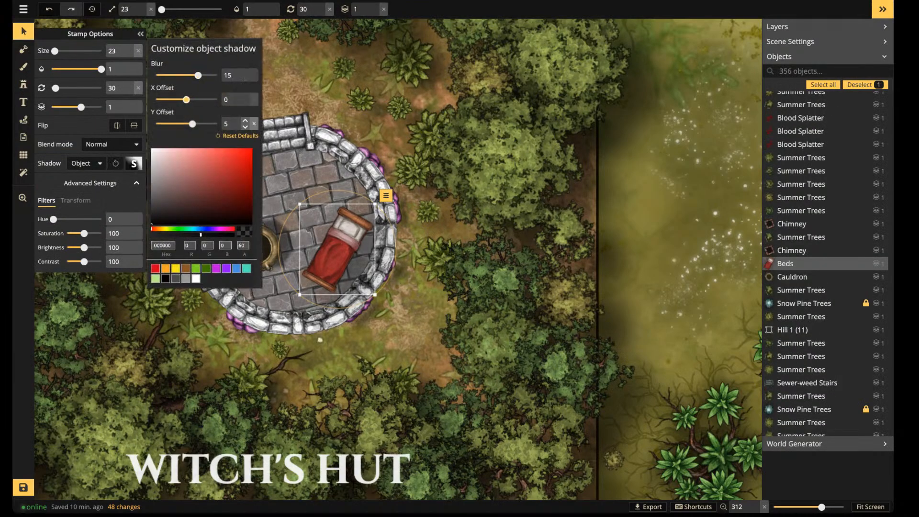
{"action": "left_click", "coordinate": [254, 123]}
{"action": "double_click", "coordinate": [228, 75]}
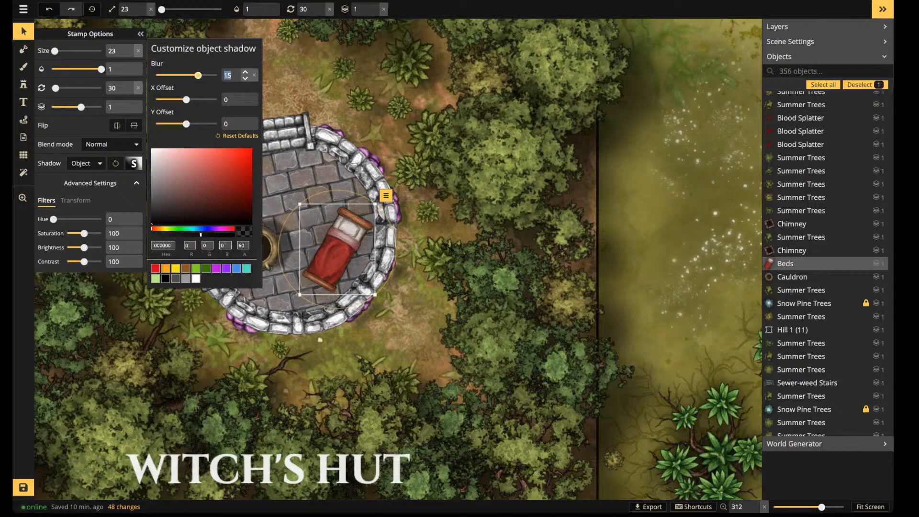
{"action": "type", "text": "1.5"}
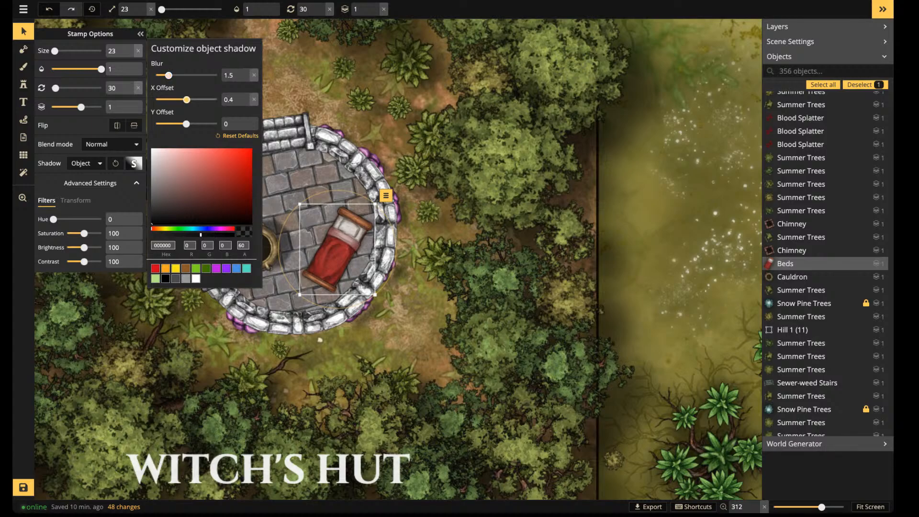
{"action": "left_click_drag", "start_coordinate": [186, 99], "coordinate": [190, 99]}
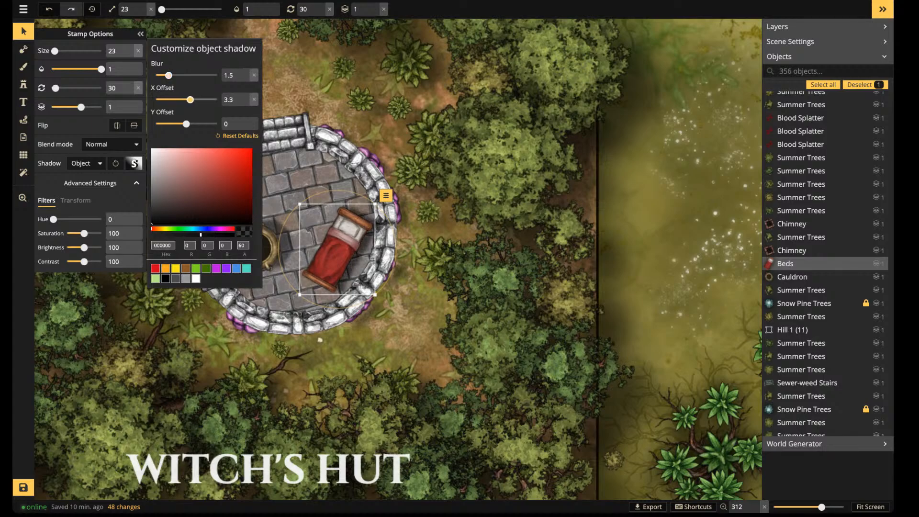
{"action": "left_click", "coordinate": [271, 247]}
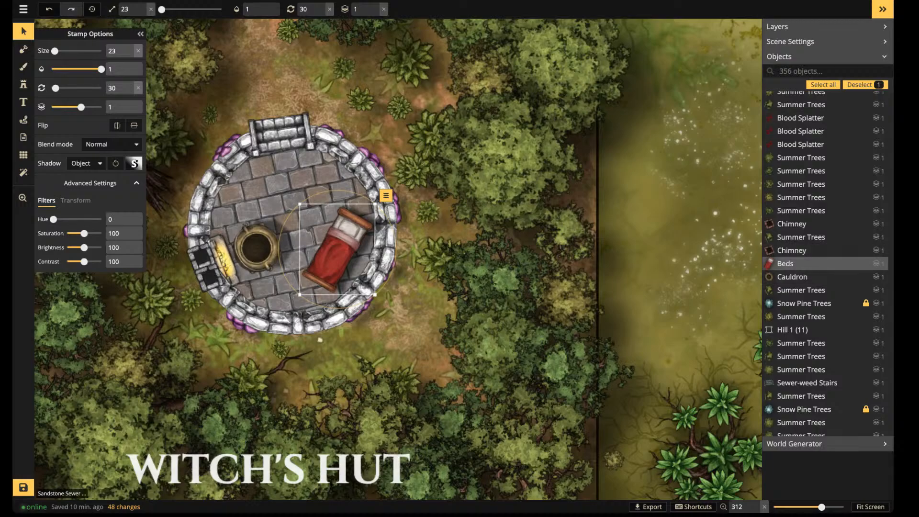
Search the stamp catalog for "RUG" and pick the round tan Tattered Rug from the Tavern set
{"action": "left_click", "coordinate": [24, 84]}
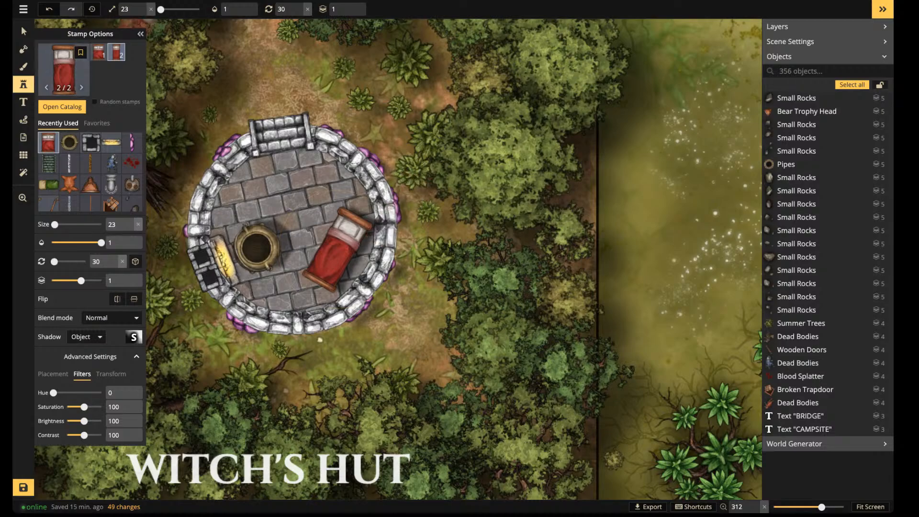
{"action": "left_click", "coordinate": [62, 106]}
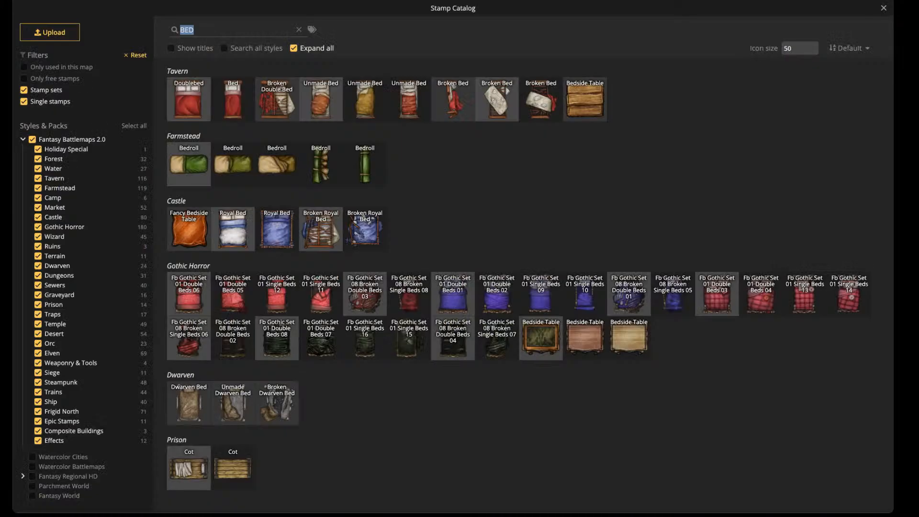
{"action": "type", "text": "RUG"}
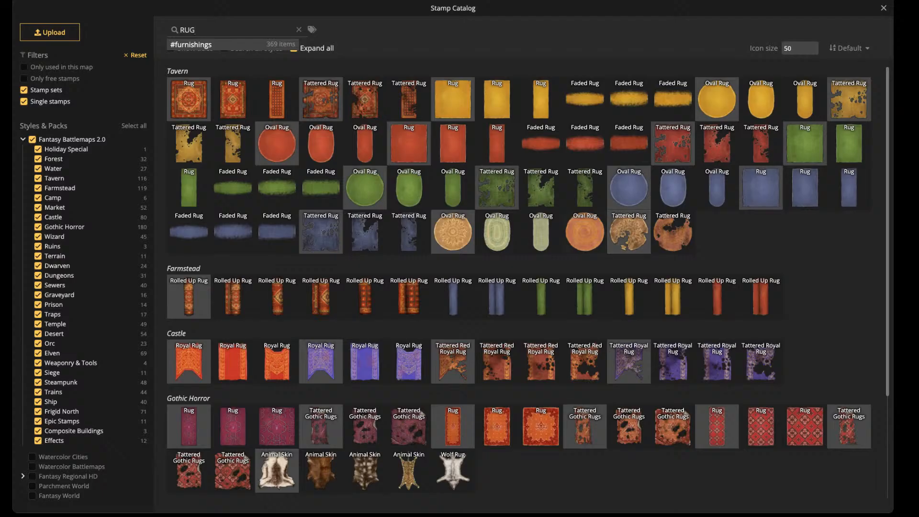
{"action": "left_click", "coordinate": [629, 233]}
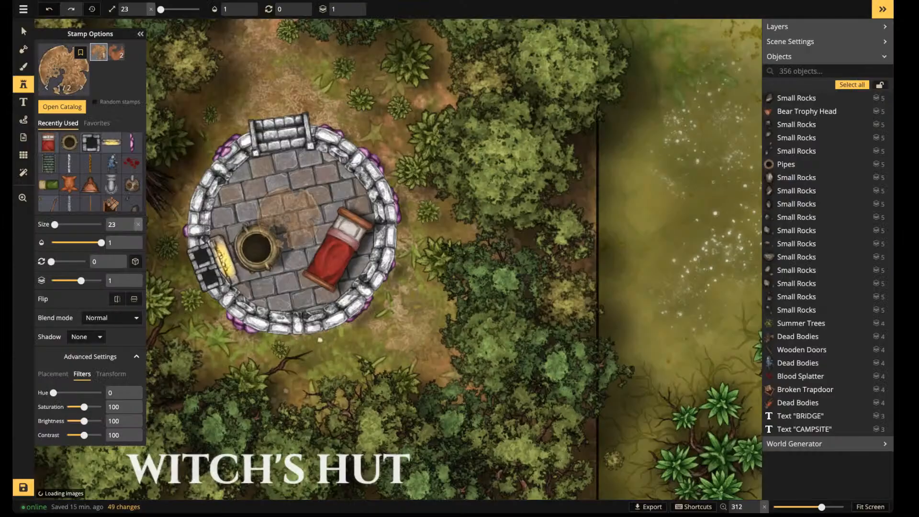
Set the rug stamp's layer to -4 and size to 43, and place it in the middle of the hut floor
{"action": "scroll", "coordinate": [293, 200], "scroll_direction": "up", "scroll_amount": 1}
{"action": "left_click", "coordinate": [353, 12]}
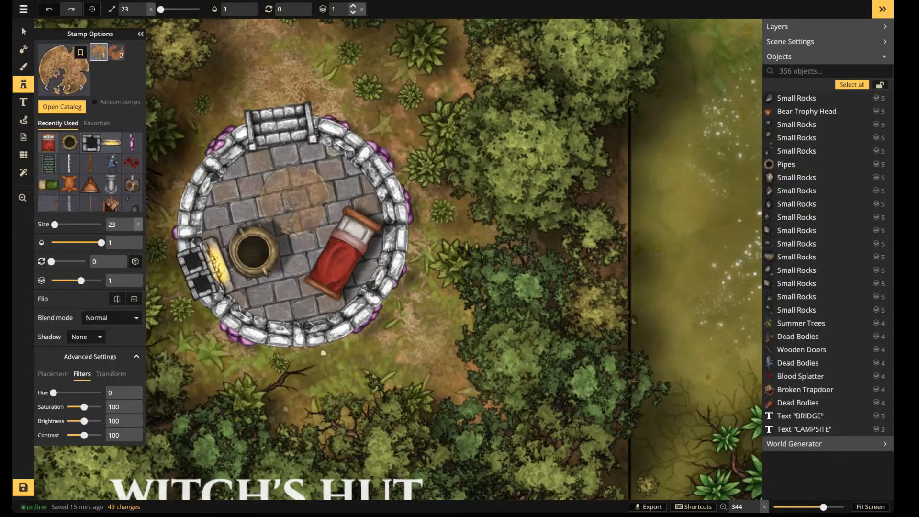
{"action": "left_click", "coordinate": [354, 12]}
{"action": "left_click", "coordinate": [353, 12]}
{"action": "left_click", "coordinate": [353, 12]}
{"action": "left_click", "coordinate": [353, 12]}
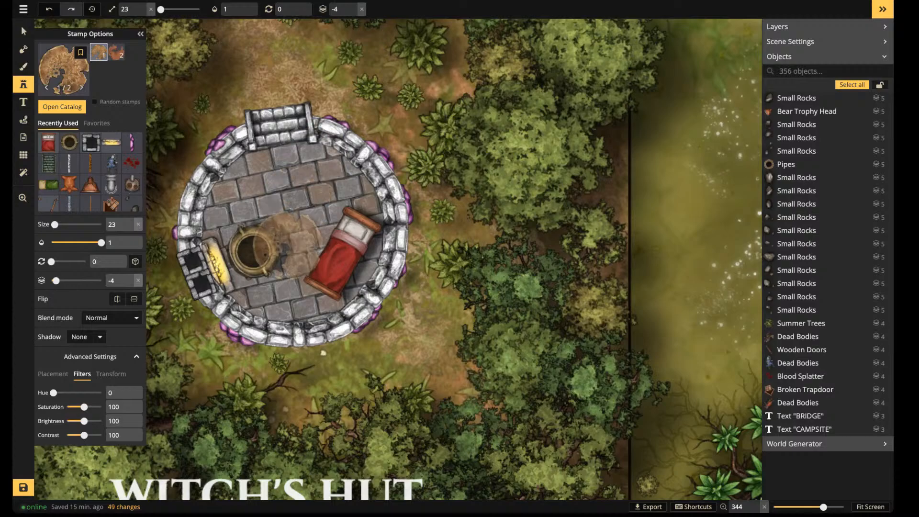
{"action": "scroll", "coordinate": [289, 242], "scroll_direction": "up", "scroll_amount": 4}
{"action": "left_click", "coordinate": [292, 227]}
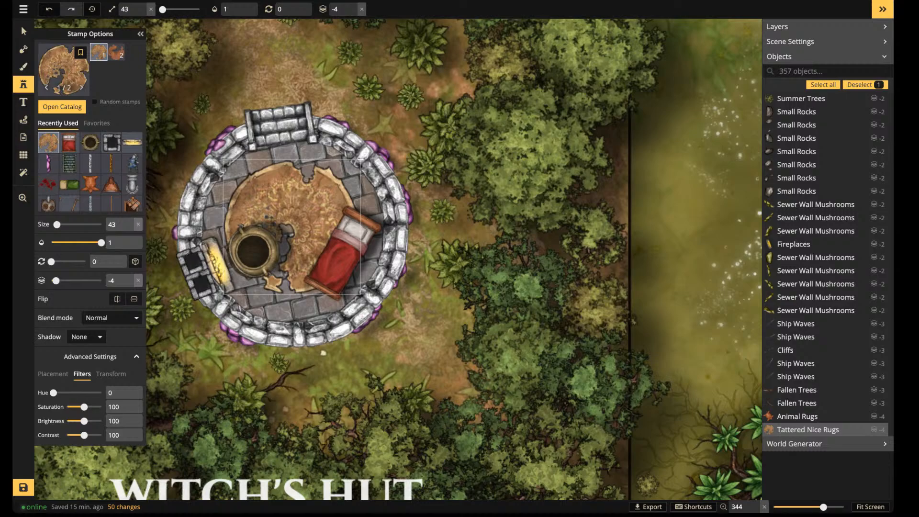
Recolor the tattered rug with hue 211 and brightness 70, and deselect it
{"action": "left_click", "coordinate": [24, 32]}
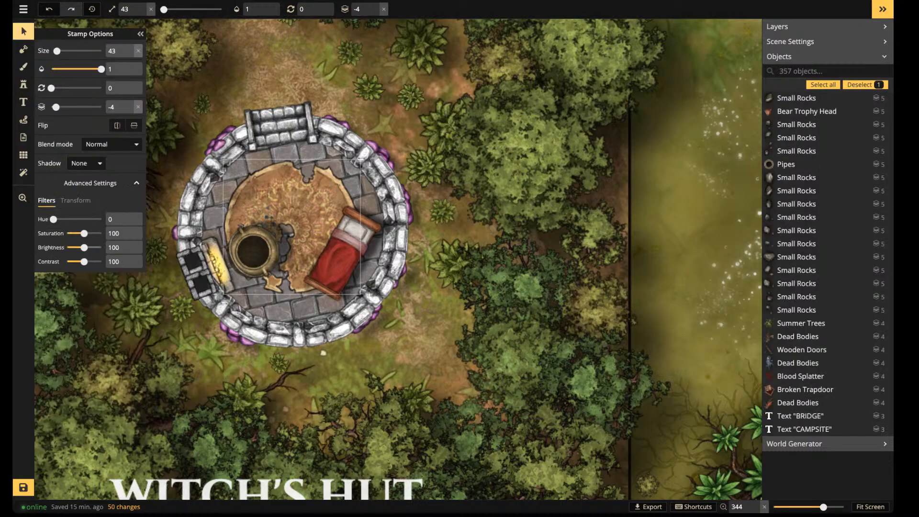
{"action": "left_click_drag", "start_coordinate": [53, 219], "coordinate": [78, 247]}
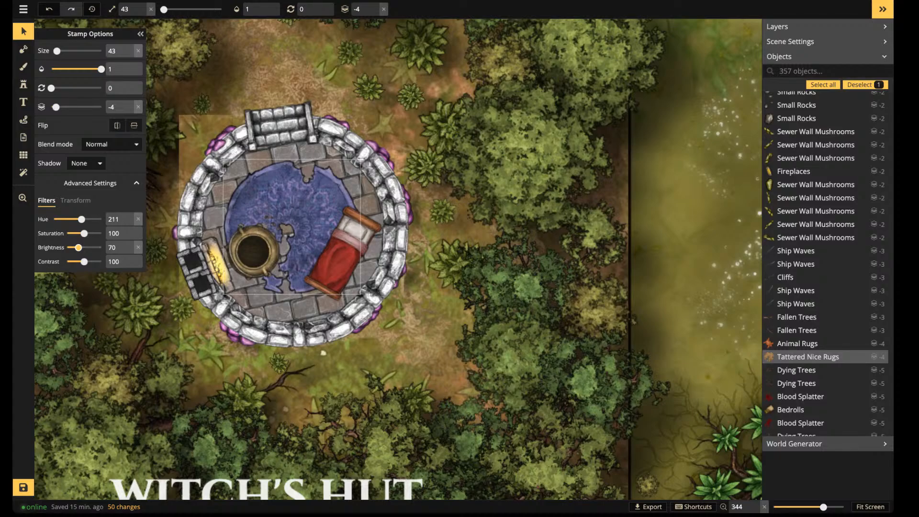
{"action": "left_click", "coordinate": [324, 299]}
Nudge the cauldron slightly beside the fireplace and deselect it
{"action": "scroll", "coordinate": [323, 298], "scroll_direction": "down", "scroll_amount": 5}
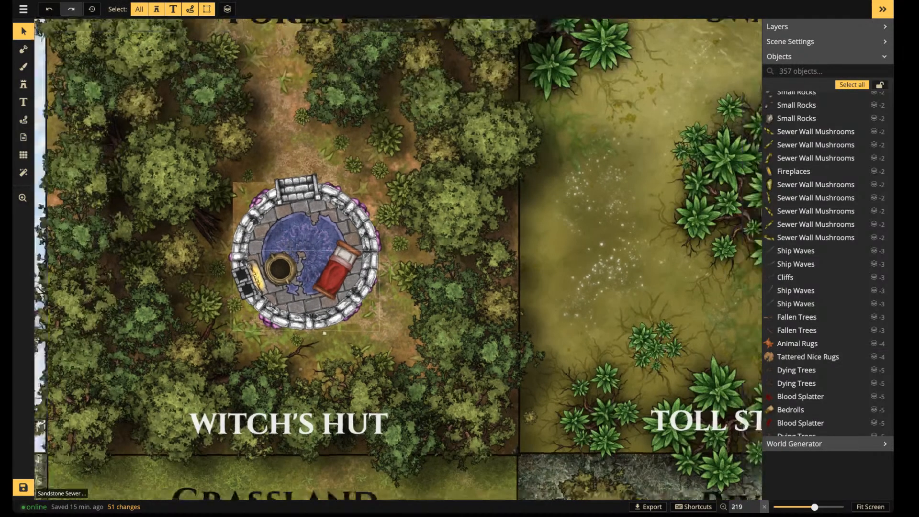
{"action": "scroll", "coordinate": [324, 299], "scroll_direction": "down", "scroll_amount": 1}
{"action": "left_click_drag", "start_coordinate": [324, 299], "coordinate": [414, 312]}
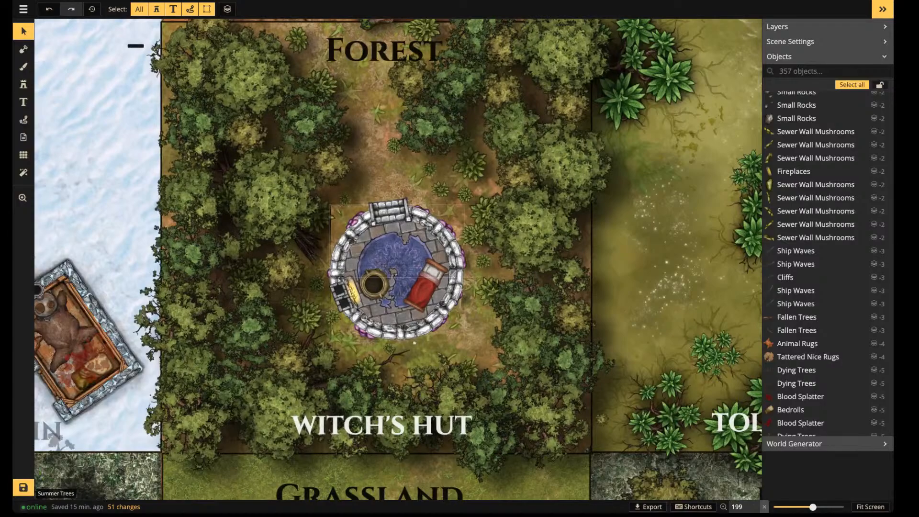
{"action": "scroll", "coordinate": [411, 241], "scroll_direction": "up", "scroll_amount": 2}
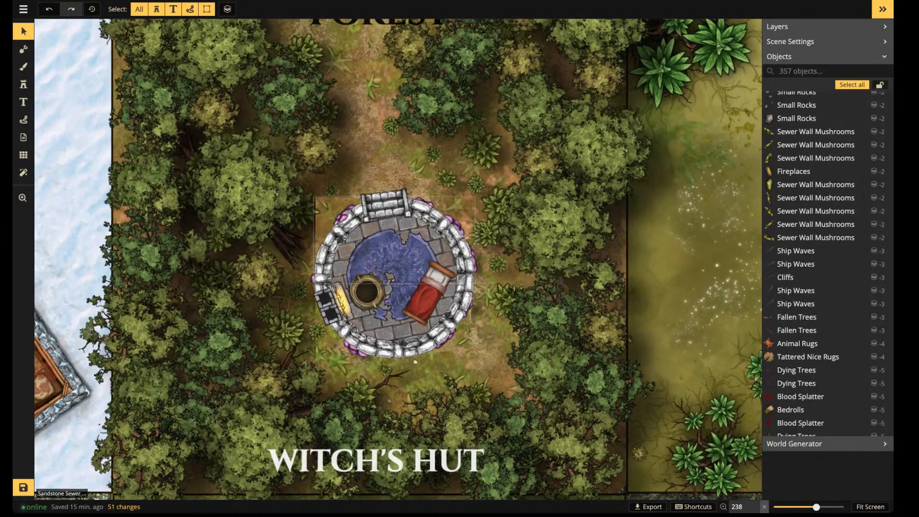
{"action": "scroll", "coordinate": [406, 270], "scroll_direction": "up", "scroll_amount": 2}
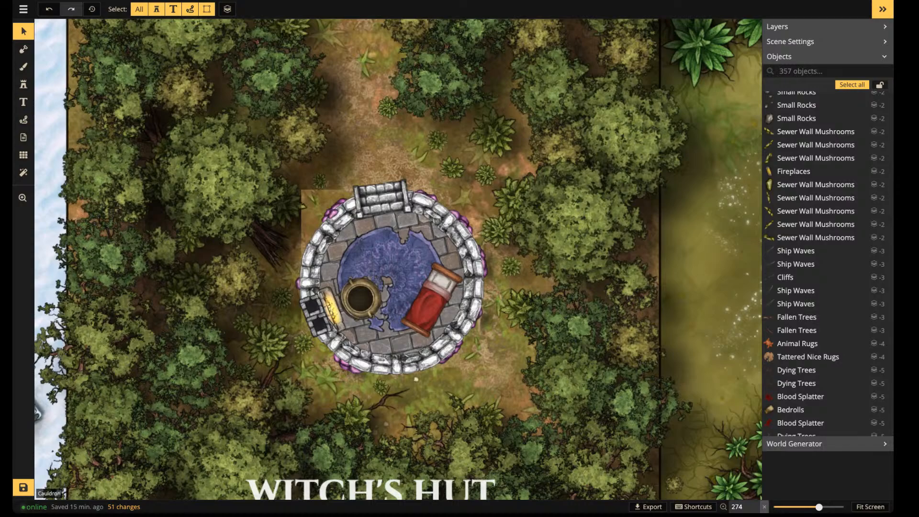
{"action": "left_click", "coordinate": [360, 297]}
{"action": "left_click_drag", "start_coordinate": [360, 298], "coordinate": [361, 209]}
{"action": "key", "text": "Escape"}
Shift the bed slightly south along the hut's east wall
{"action": "scroll", "coordinate": [383, 278], "scroll_direction": "up", "scroll_amount": 1}
{"action": "scroll", "coordinate": [383, 282], "scroll_direction": "up", "scroll_amount": 3}
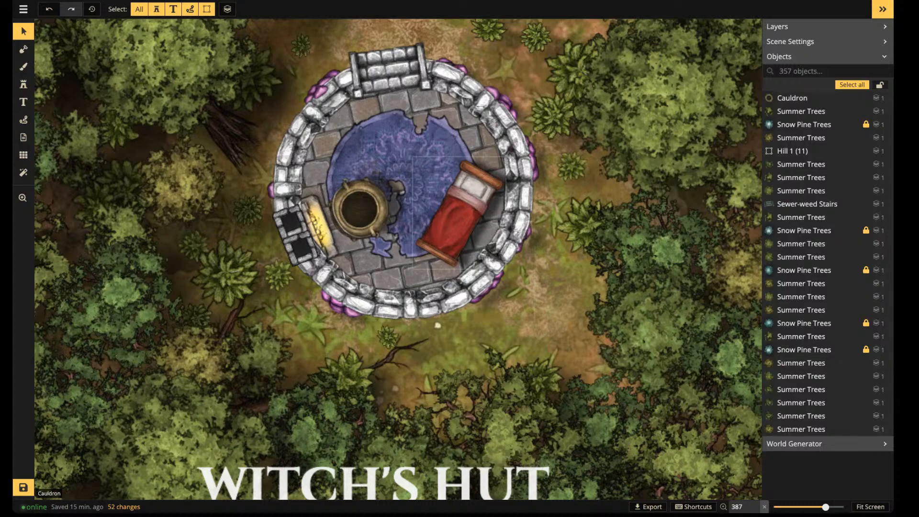
{"action": "left_click_drag", "start_coordinate": [460, 214], "coordinate": [459, 219]}
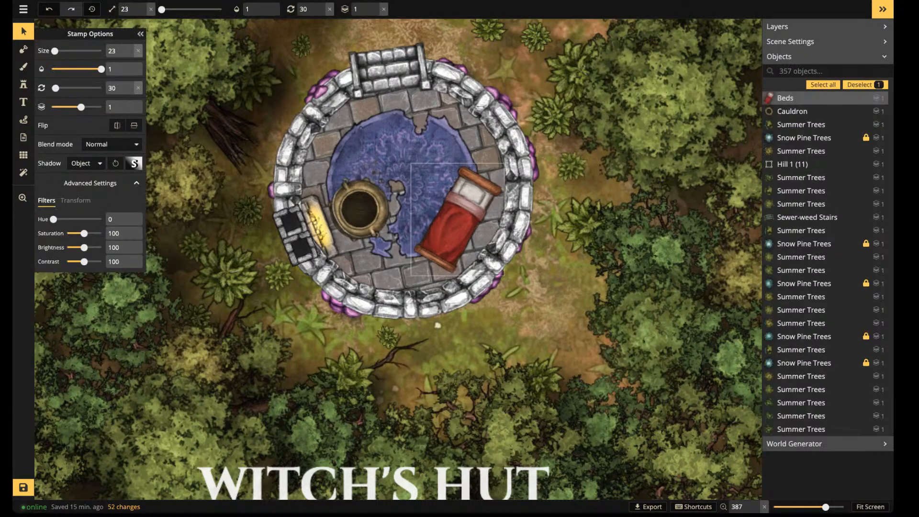
{"action": "scroll", "coordinate": [459, 219], "scroll_direction": "down", "scroll_amount": 1}
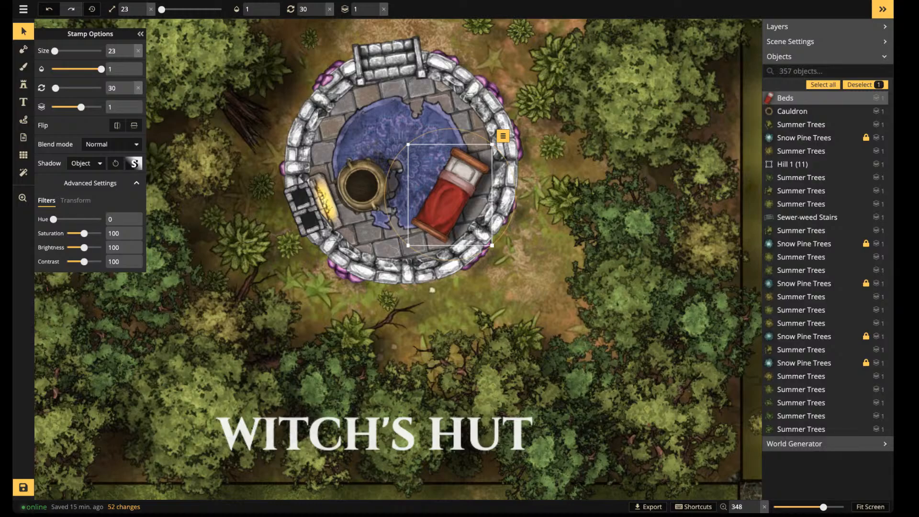
{"action": "left_click_drag", "start_coordinate": [450, 196], "coordinate": [449, 198]}
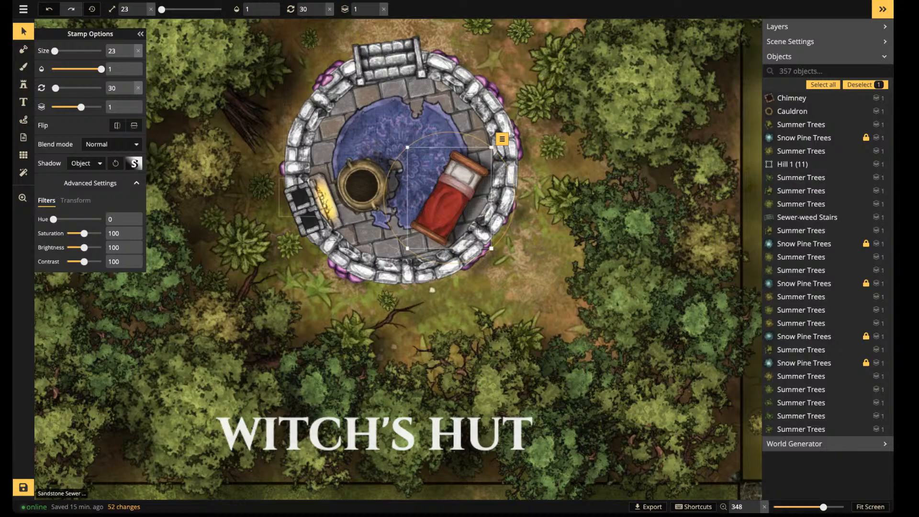
Paint a soft black shadow along the inside of the hut wall on the background layer, with size 9, opacity 0.48 and softness 1
{"action": "left_click", "coordinate": [23, 66]}
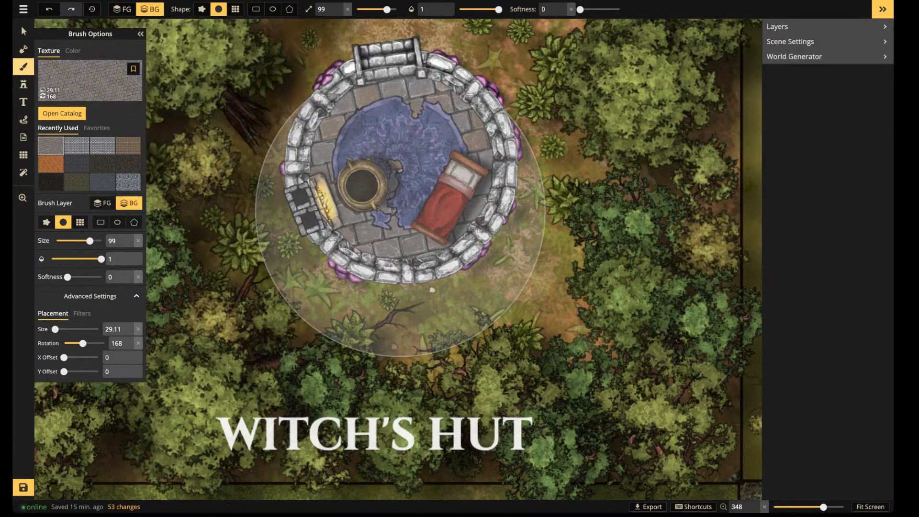
{"action": "left_click", "coordinate": [73, 50]}
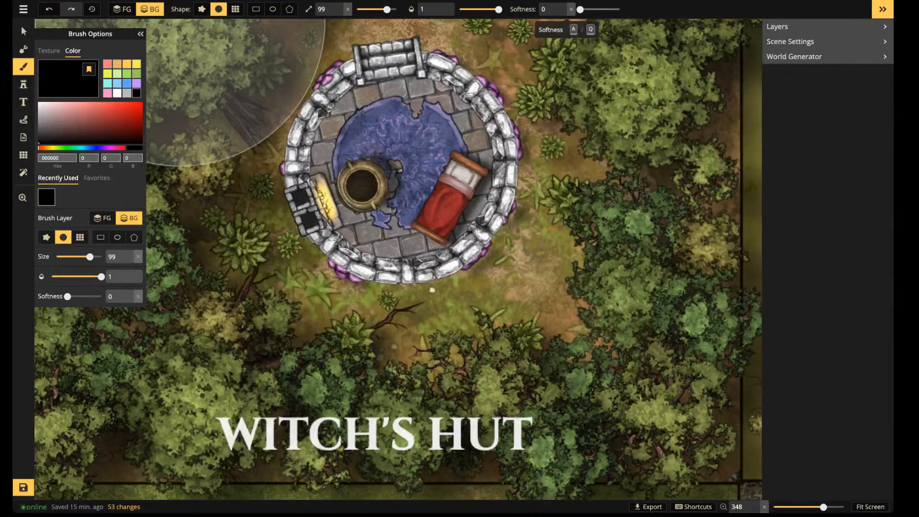
{"action": "left_click_drag", "start_coordinate": [580, 9], "coordinate": [619, 9]}
{"action": "left_click_drag", "start_coordinate": [498, 9], "coordinate": [473, 9]}
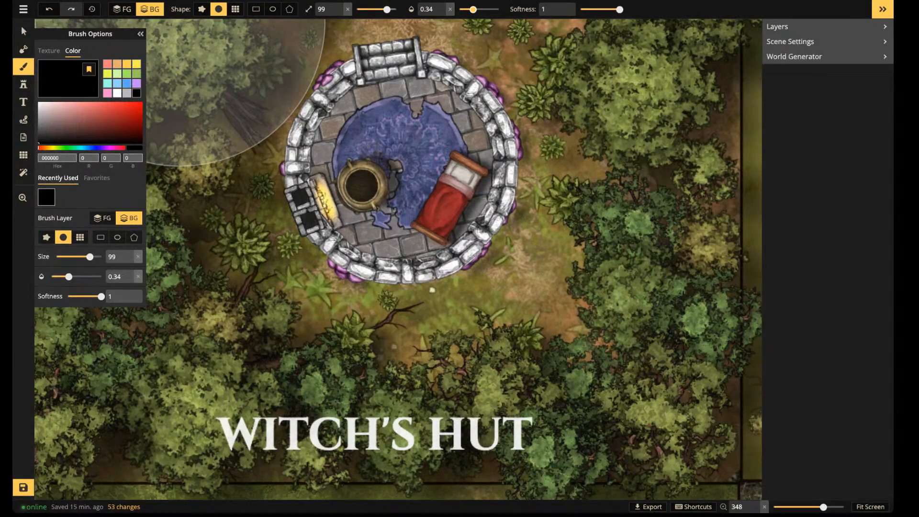
{"action": "left_click_drag", "start_coordinate": [386, 9], "coordinate": [363, 9]}
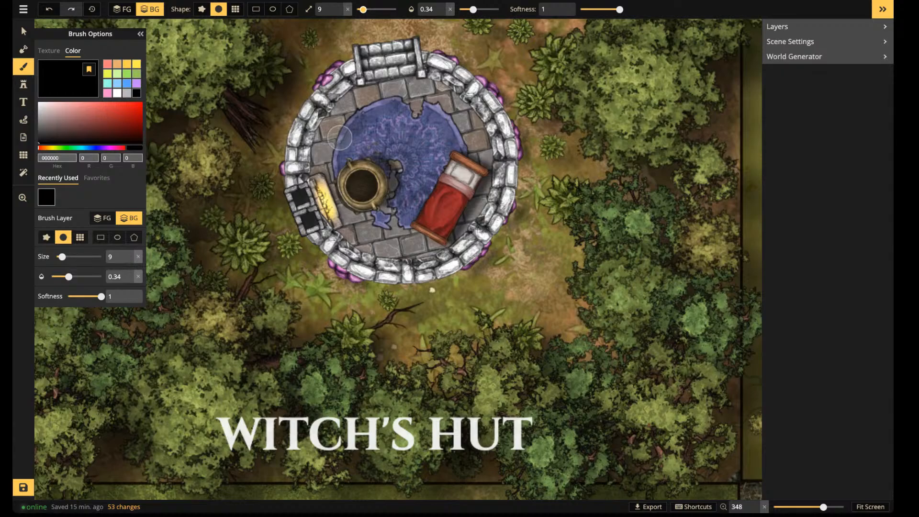
{"action": "key", "text": "e"}
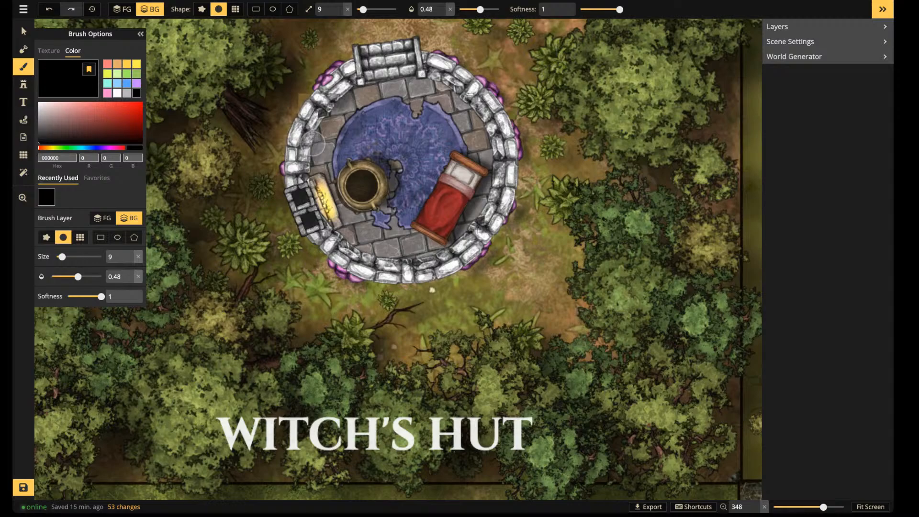
{"action": "mouse_move", "coordinate": [312, 170]}
{"action": "left_mouse_down"}
{"action": "mouse_move", "coordinate": [312, 138]}
{"action": "mouse_move", "coordinate": [355, 75]}
{"action": "left_mouse_up"}
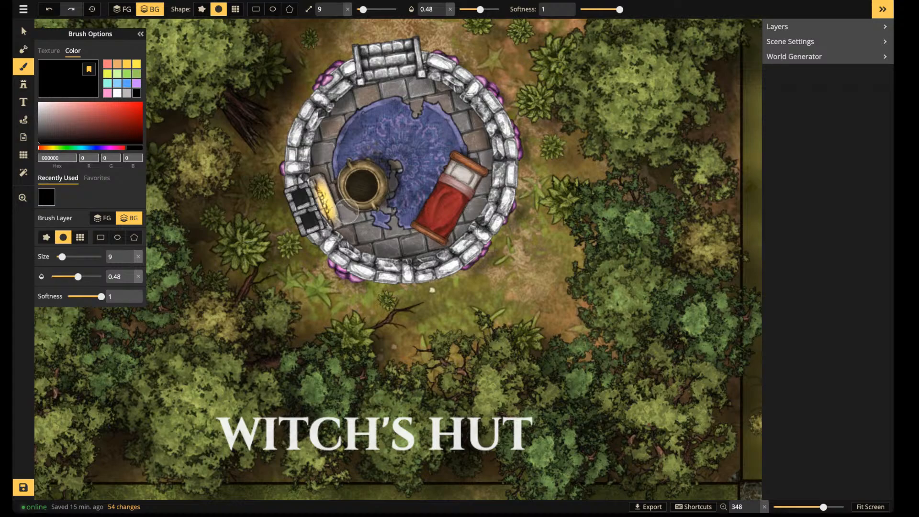
{"action": "left_click_drag", "start_coordinate": [346, 211], "coordinate": [347, 211]}
Deepen the shadow along the hut's inner wall edge and behind the bed with a size 3 black brush at 0.65 opacity
{"action": "left_click_drag", "start_coordinate": [480, 9], "coordinate": [487, 10]}
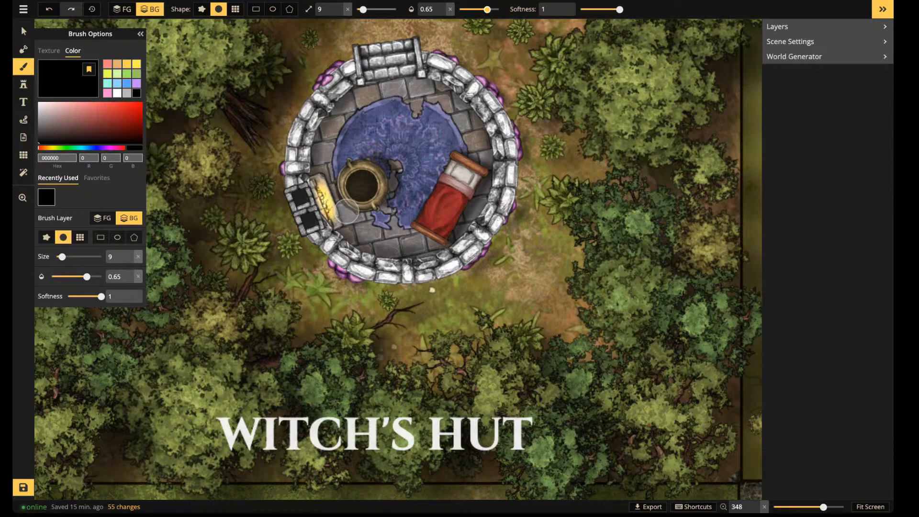
{"action": "left_click_drag", "start_coordinate": [363, 9], "coordinate": [361, 10]}
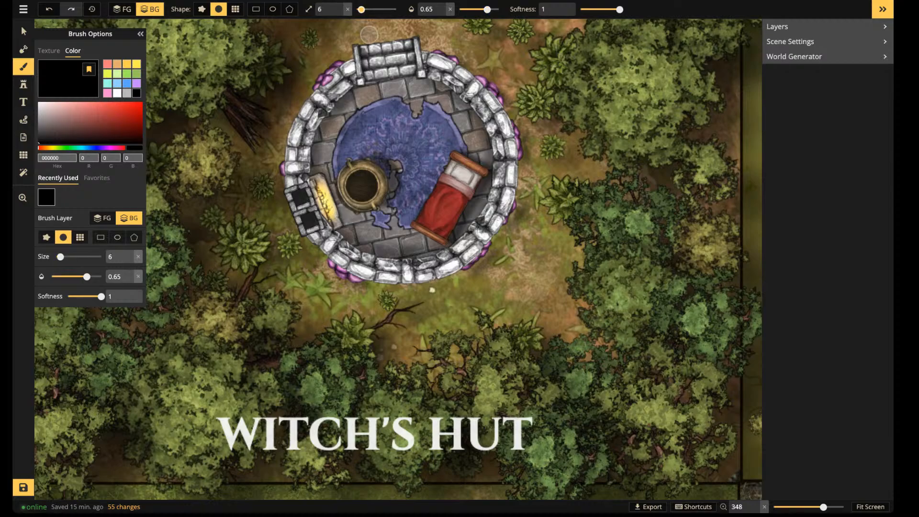
{"action": "left_click", "coordinate": [339, 13]}
{"action": "left_click", "coordinate": [339, 13]}
{"action": "left_click", "coordinate": [339, 13]}
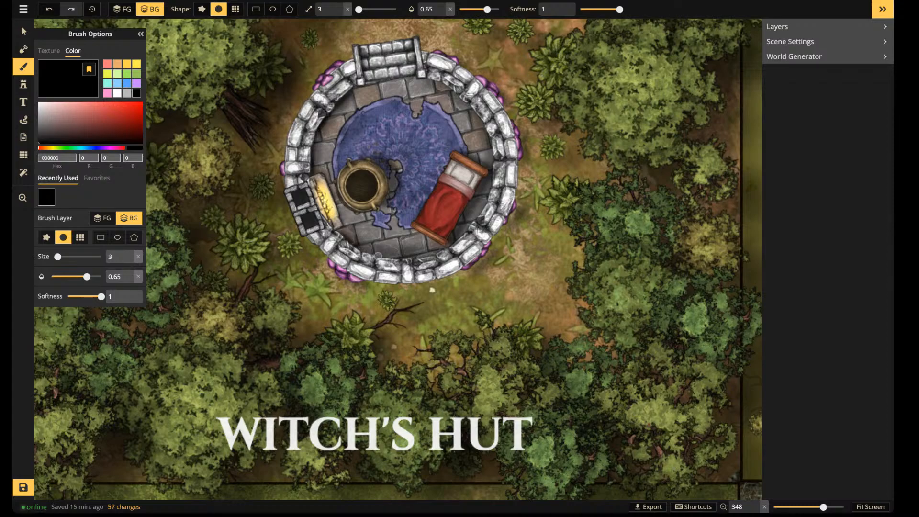
{"action": "left_click_drag", "start_coordinate": [391, 257], "coordinate": [403, 255]}
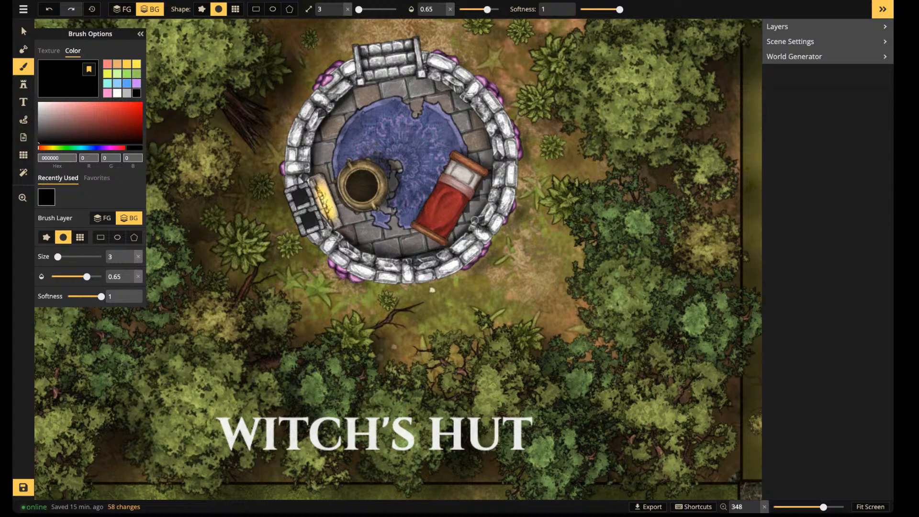
{"action": "left_click_drag", "start_coordinate": [452, 231], "coordinate": [486, 181]}
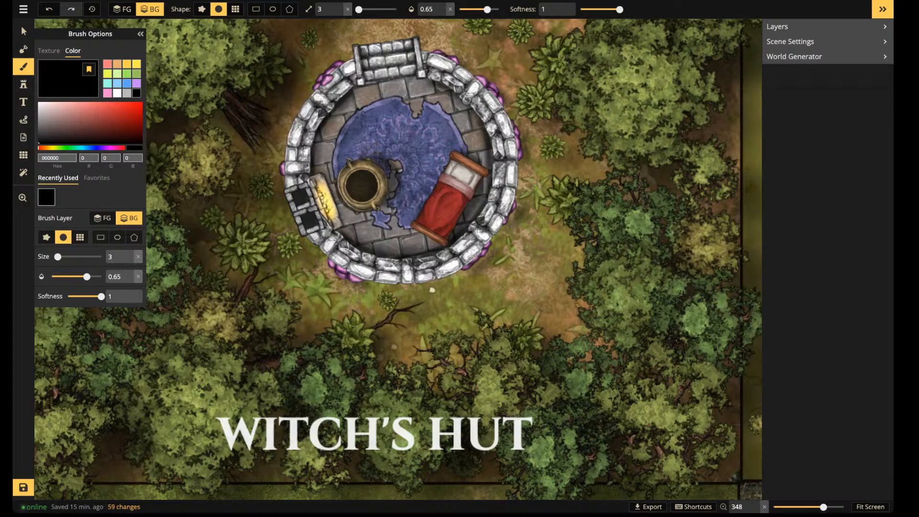
{"action": "left_click", "coordinate": [466, 99]}
Paint a soft black foreground shadow around the outside of the hut wall with brush size 9 and opacity 0.44
{"action": "key", "text": "f"}
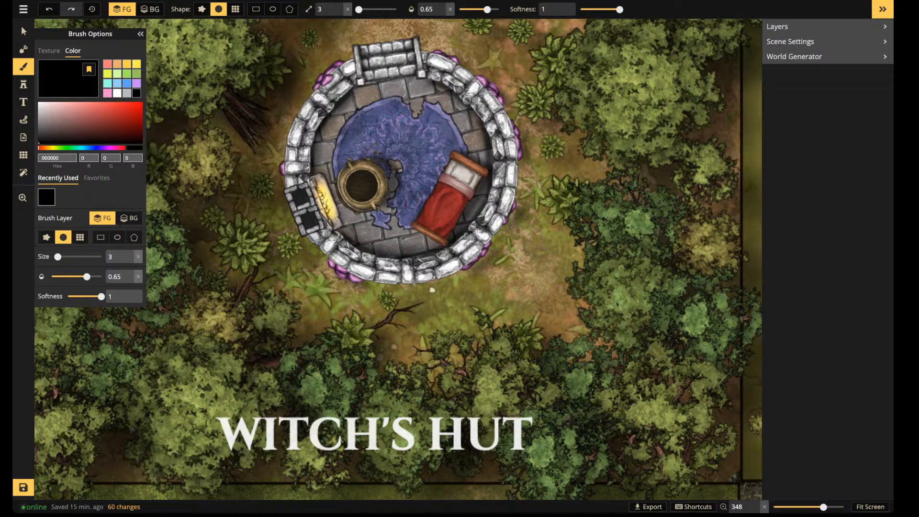
{"action": "left_click_drag", "start_coordinate": [487, 10], "coordinate": [478, 9]}
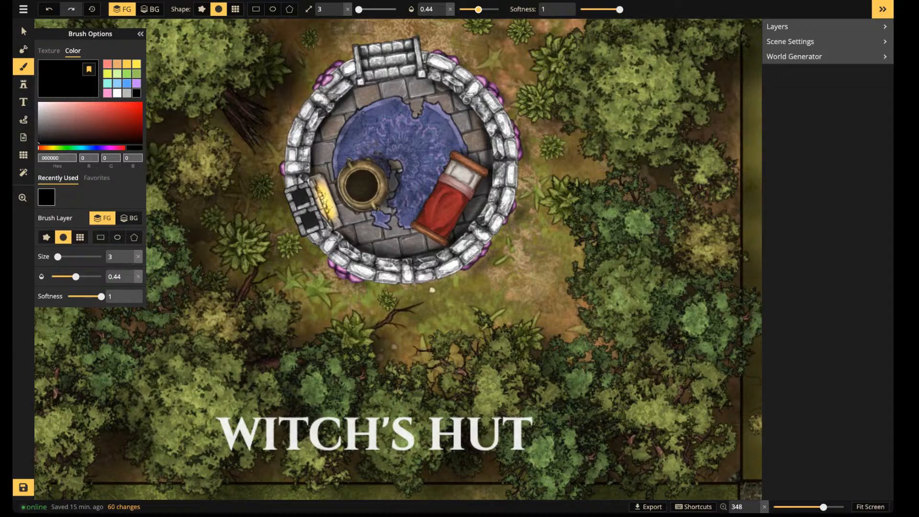
{"action": "left_click_drag", "start_coordinate": [359, 10], "coordinate": [363, 9]}
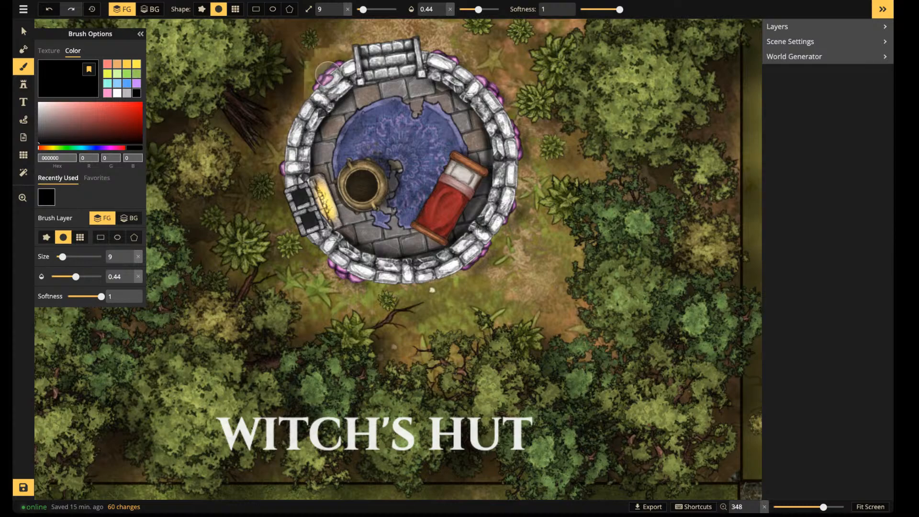
{"action": "mouse_move", "coordinate": [280, 152]}
{"action": "left_mouse_down"}
{"action": "mouse_move", "coordinate": [291, 209]}
{"action": "mouse_move", "coordinate": [291, 111]}
{"action": "mouse_move", "coordinate": [351, 51]}
{"action": "mouse_move", "coordinate": [313, 80]}
{"action": "mouse_move", "coordinate": [280, 166]}
{"action": "mouse_move", "coordinate": [282, 187]}
{"action": "mouse_move", "coordinate": [307, 247]}
{"action": "mouse_move", "coordinate": [335, 271]}
{"action": "mouse_move", "coordinate": [362, 277]}
{"action": "mouse_move", "coordinate": [307, 244]}
{"action": "mouse_move", "coordinate": [341, 271]}
{"action": "mouse_move", "coordinate": [413, 283]}
{"action": "mouse_move", "coordinate": [340, 272]}
{"action": "mouse_move", "coordinate": [391, 283]}
{"action": "mouse_move", "coordinate": [440, 277]}
{"action": "mouse_move", "coordinate": [481, 251]}
{"action": "mouse_move", "coordinate": [465, 269]}
{"action": "mouse_move", "coordinate": [447, 279]}
{"action": "mouse_move", "coordinate": [510, 219]}
{"action": "mouse_move", "coordinate": [517, 127]}
{"action": "mouse_move", "coordinate": [519, 189]}
{"action": "mouse_move", "coordinate": [486, 251]}
{"action": "mouse_move", "coordinate": [496, 164]}
{"action": "mouse_move", "coordinate": [517, 140]}
{"action": "mouse_move", "coordinate": [519, 186]}
{"action": "mouse_move", "coordinate": [509, 206]}
{"action": "mouse_move", "coordinate": [517, 135]}
{"action": "mouse_move", "coordinate": [487, 76]}
{"action": "mouse_move", "coordinate": [423, 43]}
{"action": "mouse_move", "coordinate": [470, 65]}
{"action": "mouse_move", "coordinate": [510, 108]}
{"action": "mouse_move", "coordinate": [514, 194]}
{"action": "mouse_move", "coordinate": [501, 220]}
{"action": "mouse_move", "coordinate": [476, 262]}
{"action": "mouse_move", "coordinate": [433, 283]}
{"action": "mouse_move", "coordinate": [400, 280]}
{"action": "mouse_move", "coordinate": [305, 241]}
{"action": "mouse_move", "coordinate": [292, 207]}
{"action": "mouse_move", "coordinate": [345, 62]}
{"action": "mouse_move", "coordinate": [363, 51]}
{"action": "left_mouse_up"}
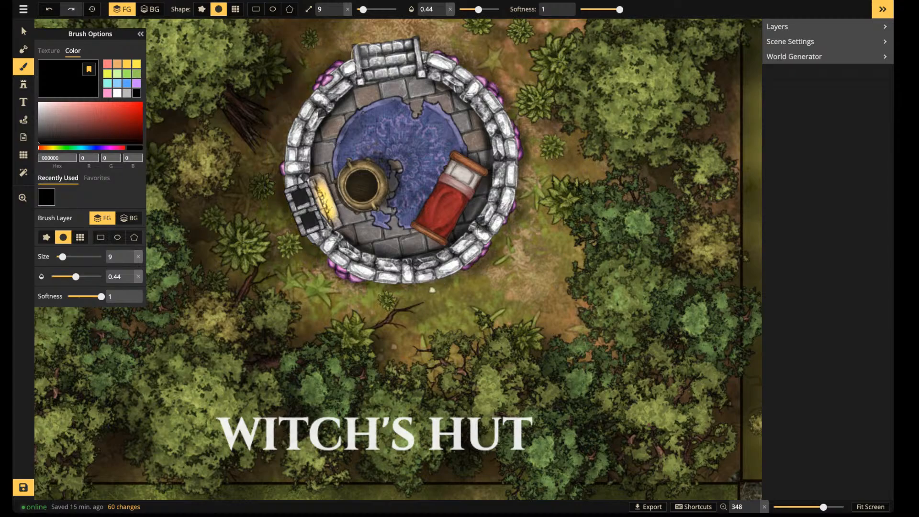
Darken the ground directly against the hut's outer wall with a size 3 black foreground brush at 0.71 opacity
{"action": "left_click", "coordinate": [489, 9]}
{"action": "left_click", "coordinate": [339, 12]}
{"action": "left_click", "coordinate": [339, 12]}
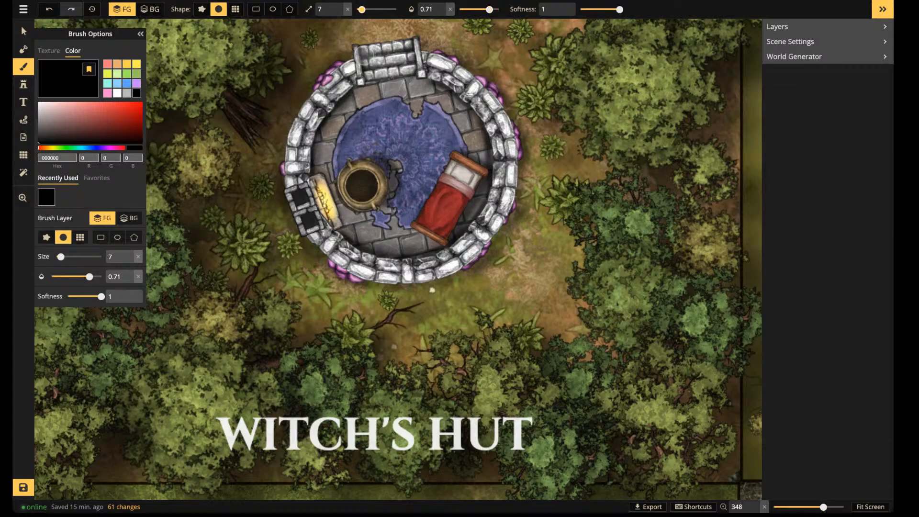
{"action": "key", "text": "s"}
{"action": "key", "text": "s"}
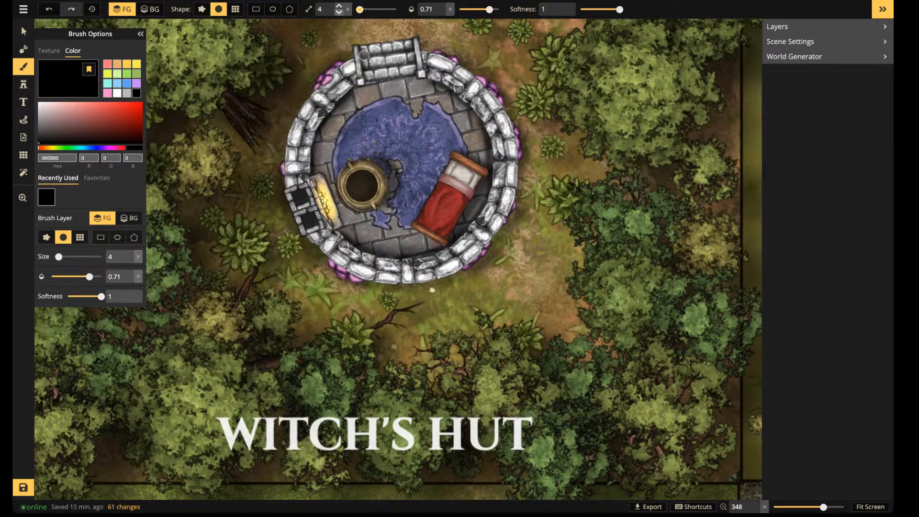
{"action": "key", "text": "s"}
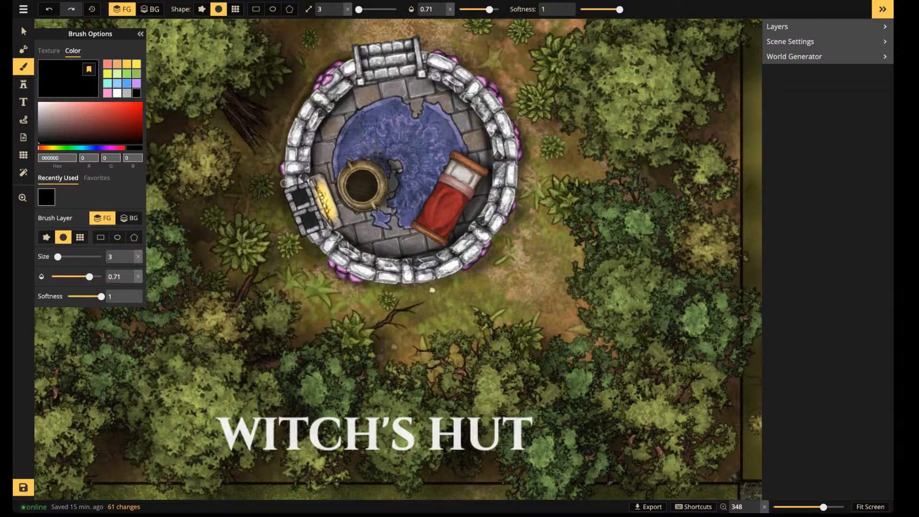
{"action": "mouse_move", "coordinate": [319, 251]}
{"action": "left_mouse_down"}
{"action": "mouse_move", "coordinate": [349, 283]}
{"action": "mouse_move", "coordinate": [359, 279]}
{"action": "left_mouse_up"}
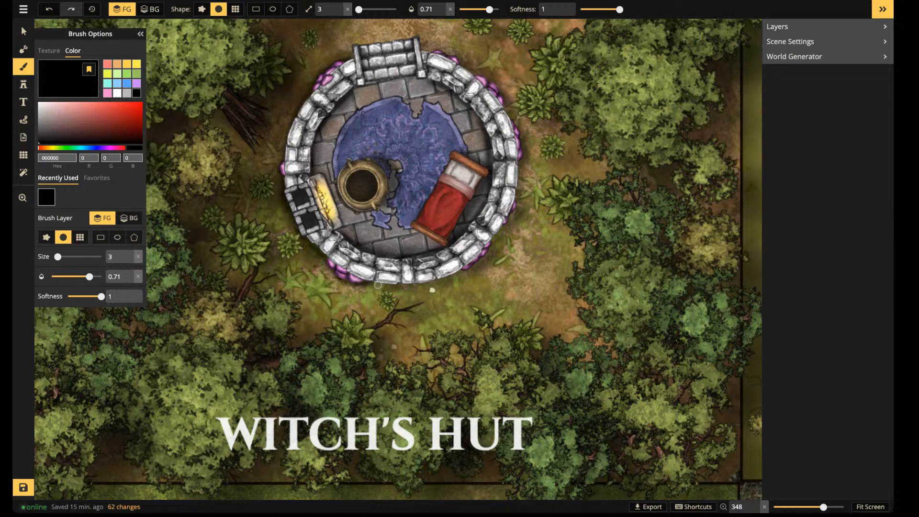
{"action": "mouse_move", "coordinate": [378, 285]}
{"action": "left_mouse_down"}
{"action": "mouse_move", "coordinate": [476, 264]}
{"action": "mouse_move", "coordinate": [511, 217]}
{"action": "mouse_move", "coordinate": [517, 190]}
{"action": "left_mouse_up"}
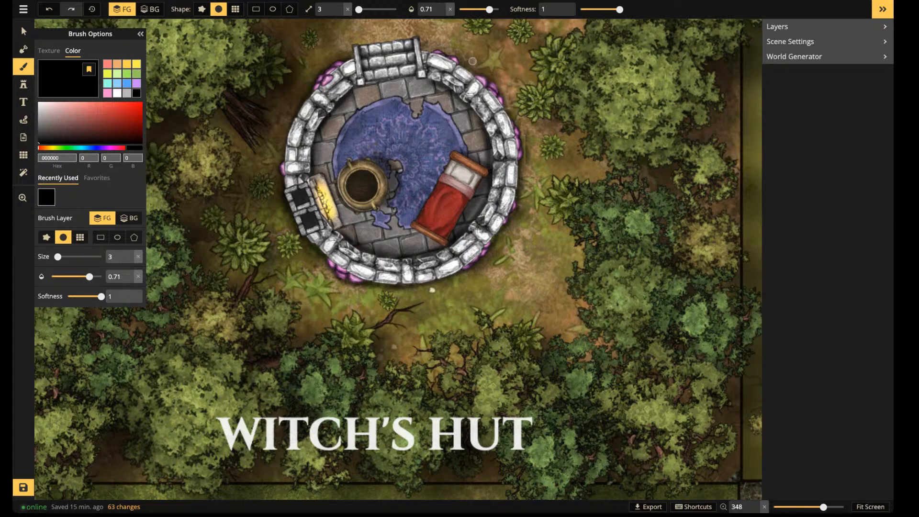
{"action": "left_click_drag", "start_coordinate": [473, 61], "coordinate": [474, 69]}
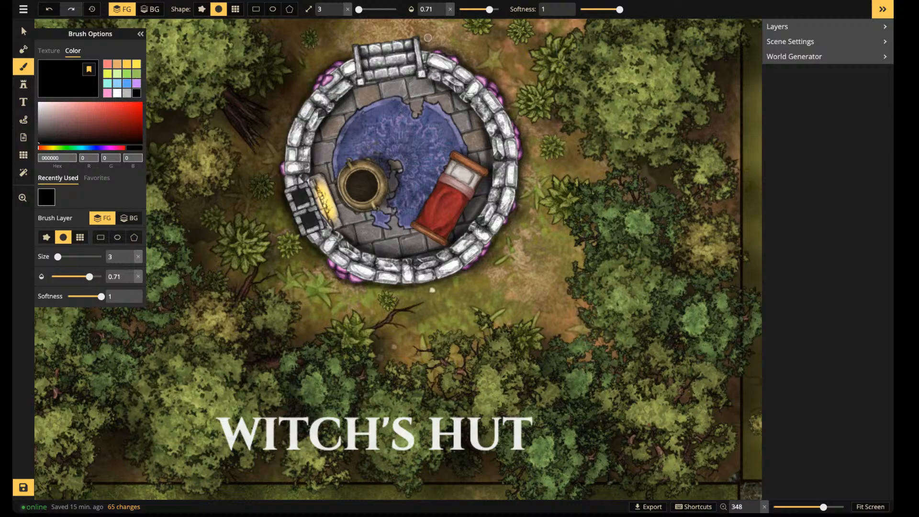
Switch the foreground brush from black to the recently used olive-brown cobblestone texture with placement size 18.33
{"action": "scroll", "coordinate": [412, 91], "scroll_direction": "down", "scroll_amount": 6}
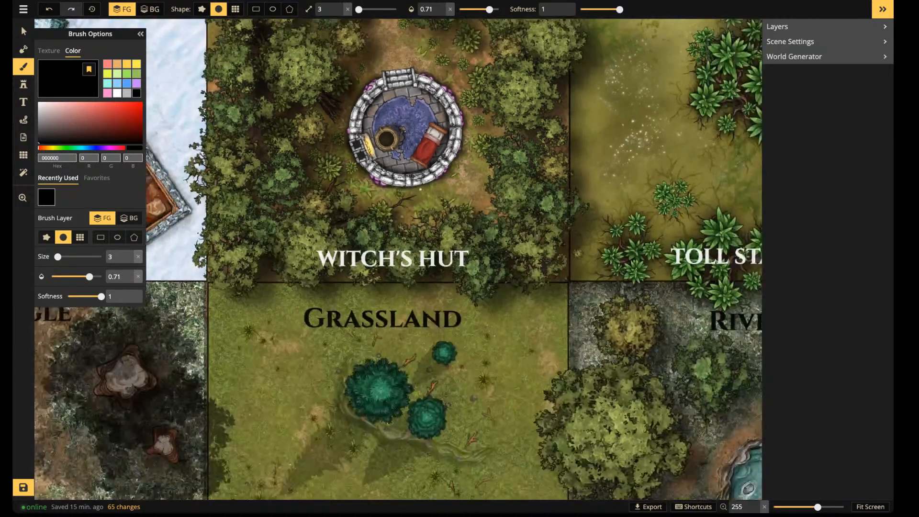
{"action": "key", "text": "space"}
{"action": "left_click_drag", "start_coordinate": [407, 98], "coordinate": [383, 150]}
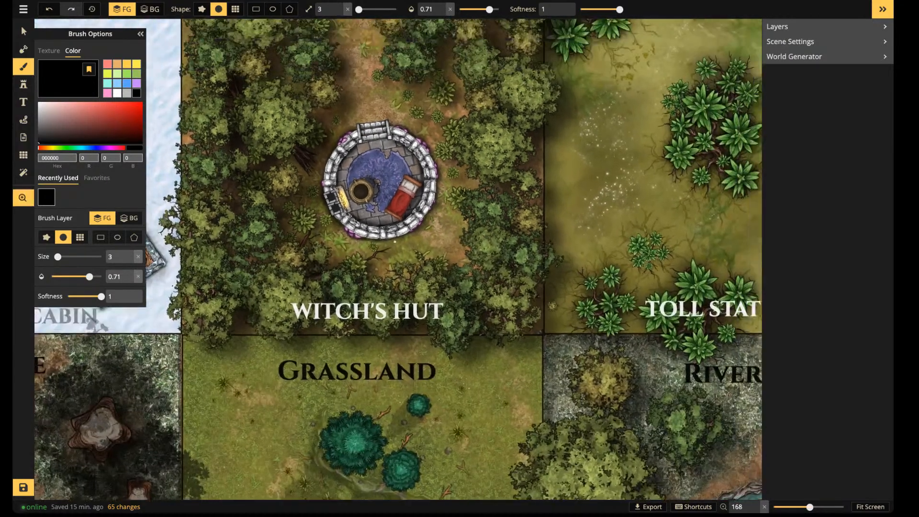
{"action": "left_click_drag", "start_coordinate": [433, 125], "coordinate": [432, 226]}
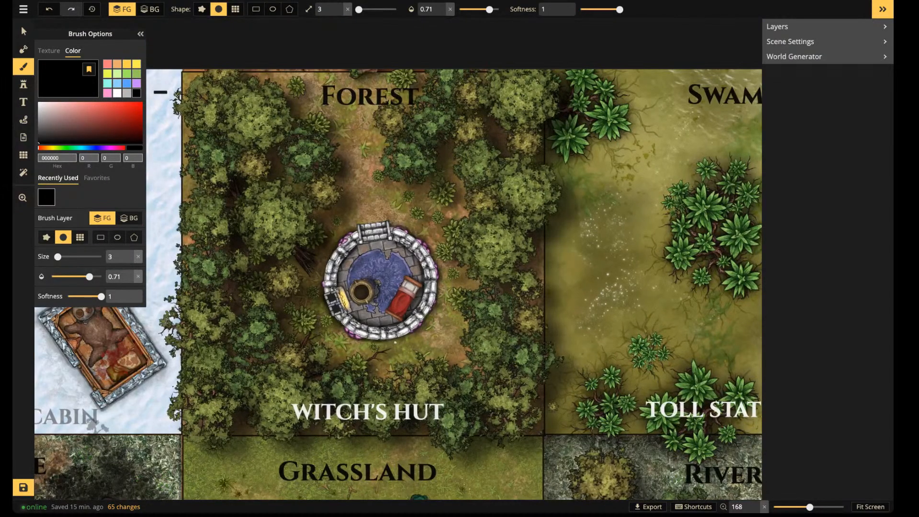
{"action": "left_click", "coordinate": [23, 67]}
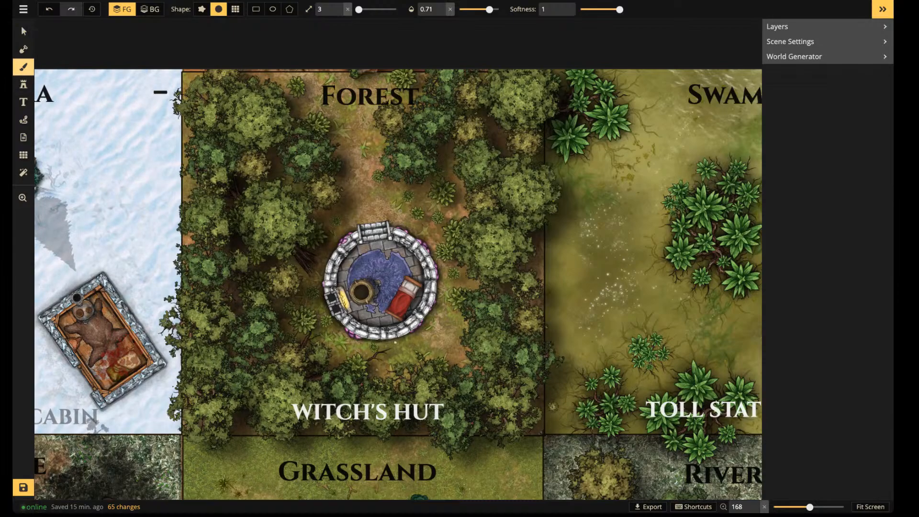
{"action": "left_click", "coordinate": [23, 67]}
{"action": "left_click", "coordinate": [49, 51]}
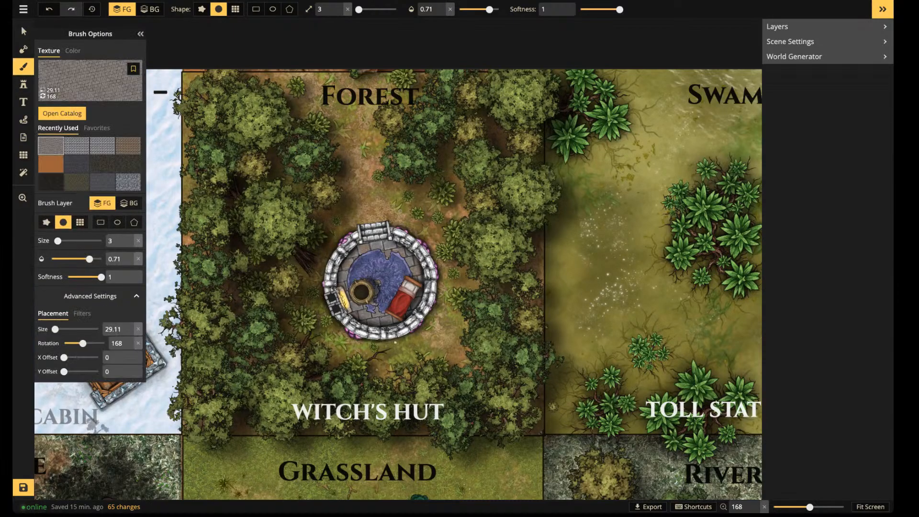
{"action": "left_click", "coordinate": [102, 164]}
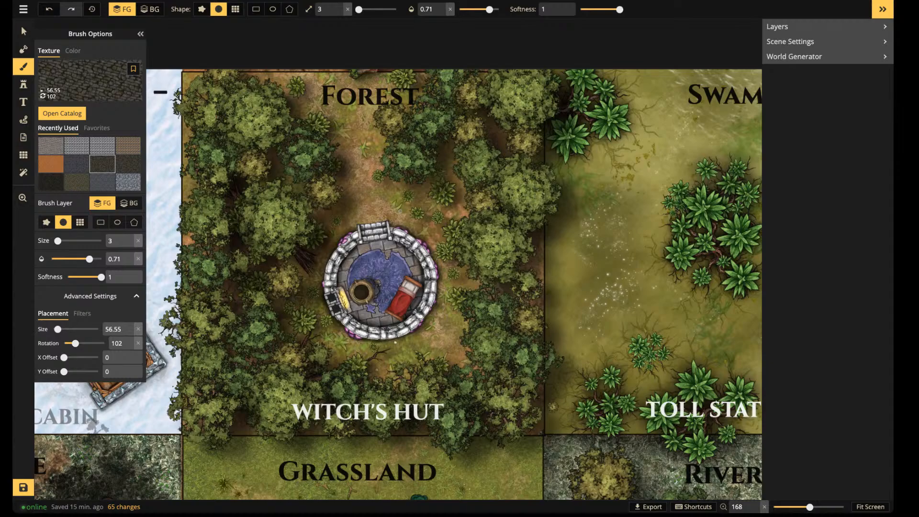
{"action": "left_click", "coordinate": [128, 164]}
{"action": "left_click", "coordinate": [51, 182]}
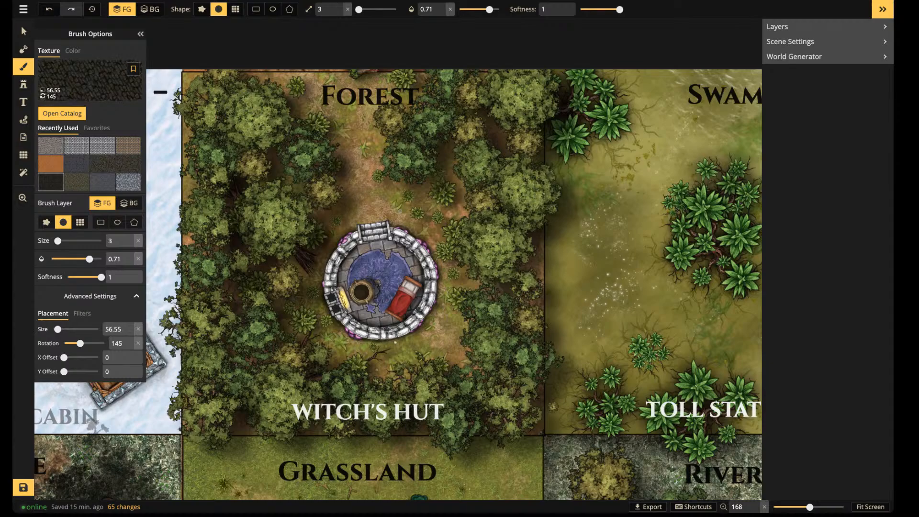
{"action": "left_click", "coordinate": [76, 182]}
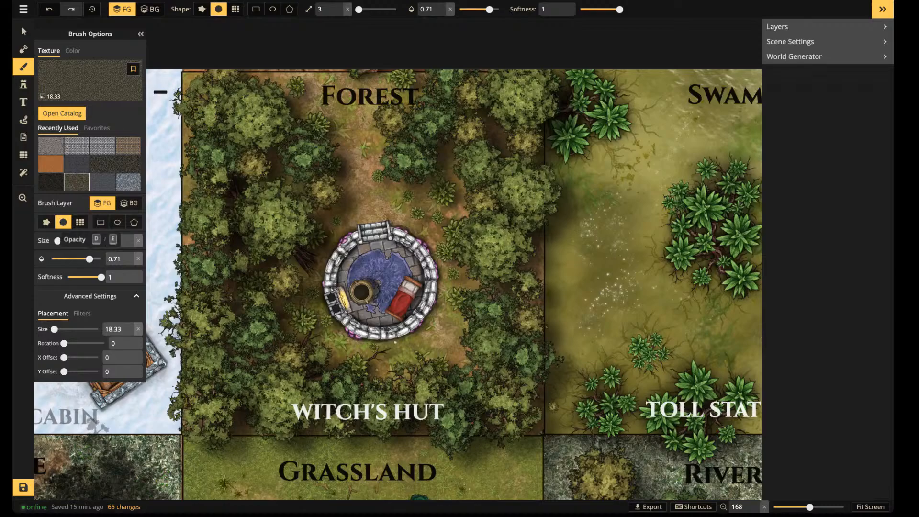
Paint a faint cobblestone path between the hut entrance and the forest tile's north edge, with size 25 and opacity 0.45
{"action": "left_click", "coordinate": [76, 259]}
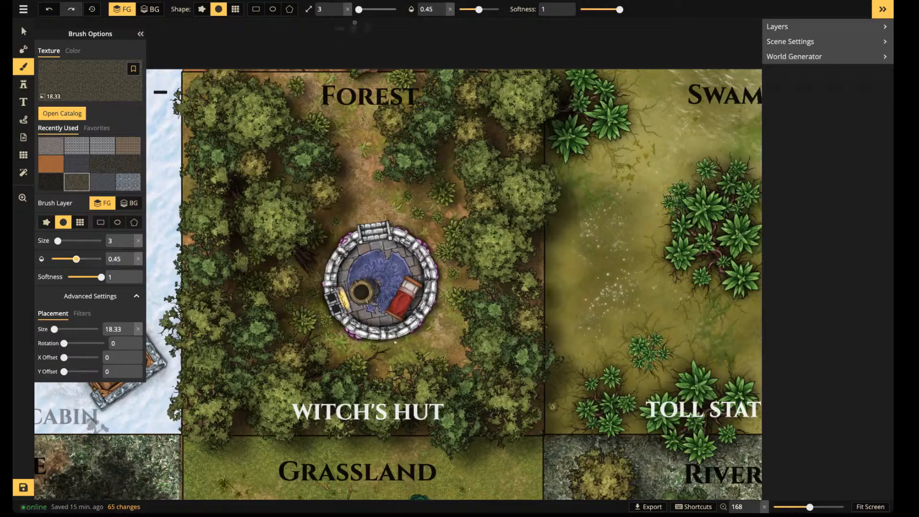
{"action": "left_click_drag", "start_coordinate": [358, 10], "coordinate": [371, 10]}
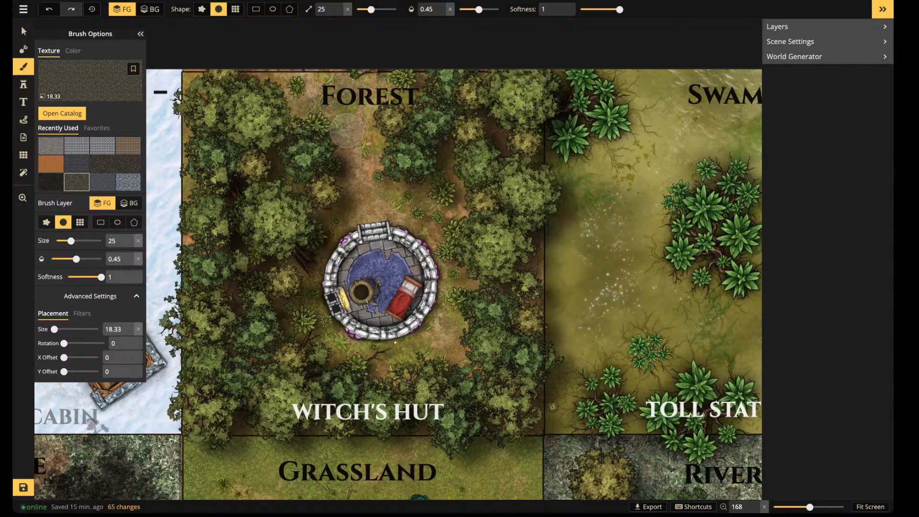
{"action": "mouse_move", "coordinate": [373, 207]}
{"action": "left_mouse_down"}
{"action": "mouse_move", "coordinate": [365, 134]}
{"action": "mouse_move", "coordinate": [312, 95]}
{"action": "left_mouse_up"}
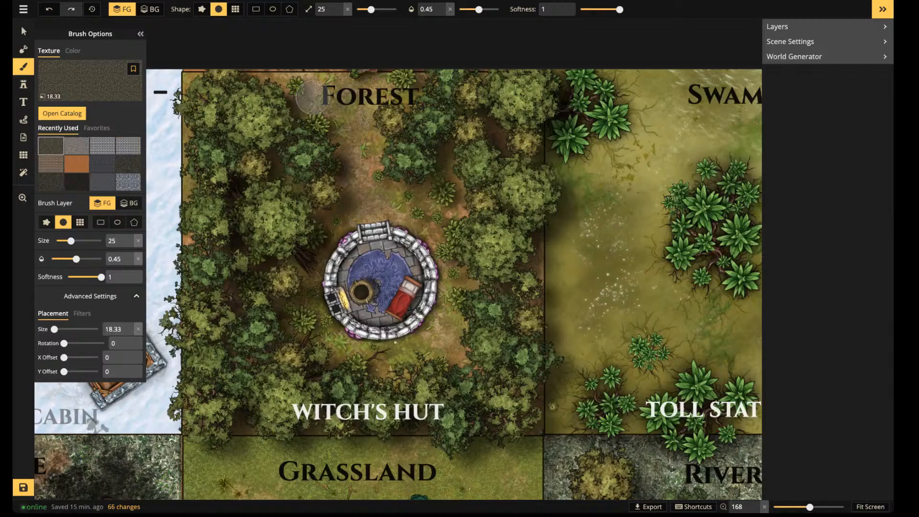
Strengthen the cobblestone path down to the hut entrance with opacity 0.64 and a texture placement size of 18.32
{"action": "key", "text": "Down"}
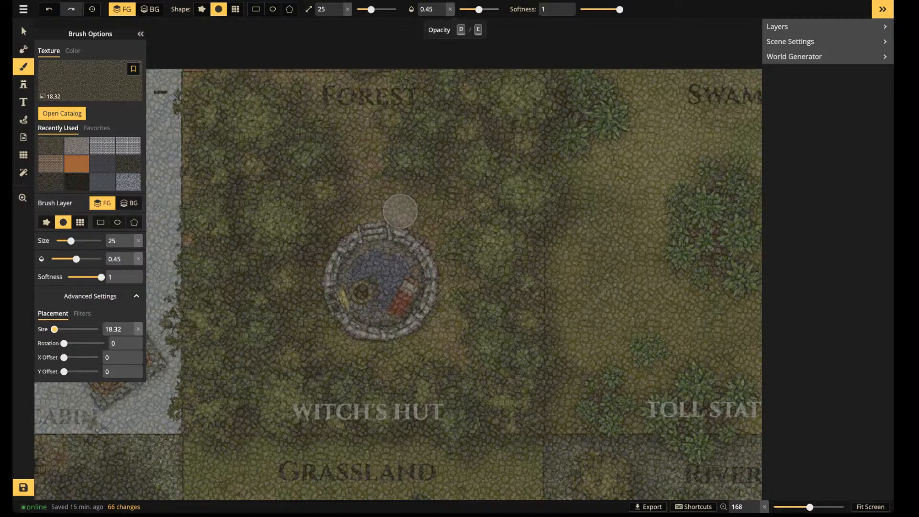
{"action": "left_click_drag", "start_coordinate": [479, 10], "coordinate": [487, 10]}
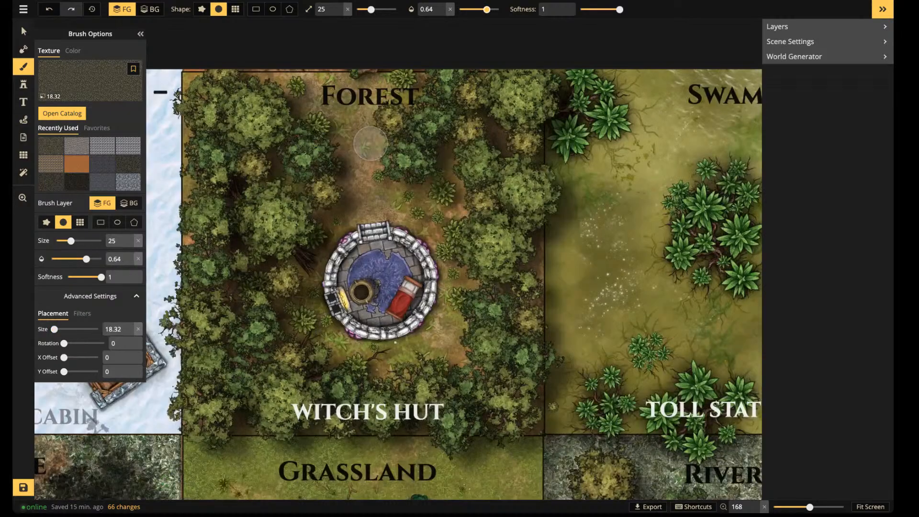
{"action": "mouse_move", "coordinate": [354, 115]}
{"action": "left_mouse_down"}
{"action": "mouse_move", "coordinate": [315, 96]}
{"action": "mouse_move", "coordinate": [366, 142]}
{"action": "mouse_move", "coordinate": [373, 201]}
{"action": "mouse_move", "coordinate": [351, 220]}
{"action": "left_mouse_up"}
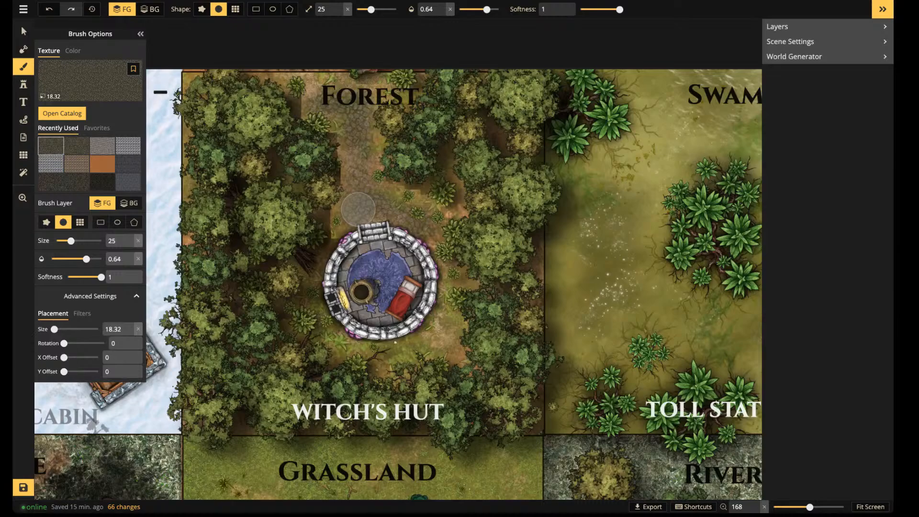
Extend the cobblestone texture over the clearing southeast of the hut and along the path's west side, and save the map
{"action": "left_click_drag", "start_coordinate": [446, 348], "coordinate": [413, 348]}
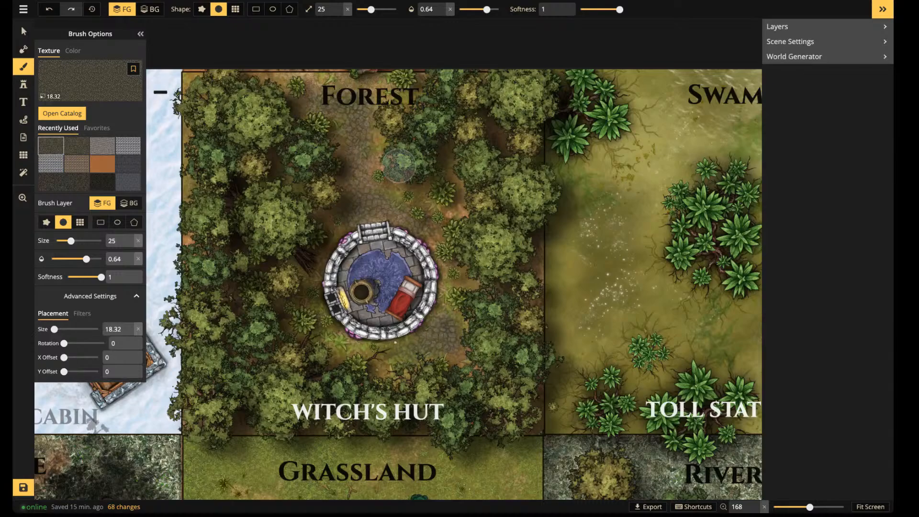
{"action": "mouse_move", "coordinate": [355, 175]}
{"action": "left_mouse_down"}
{"action": "mouse_move", "coordinate": [324, 99]}
{"action": "mouse_move", "coordinate": [294, 79]}
{"action": "left_mouse_up"}
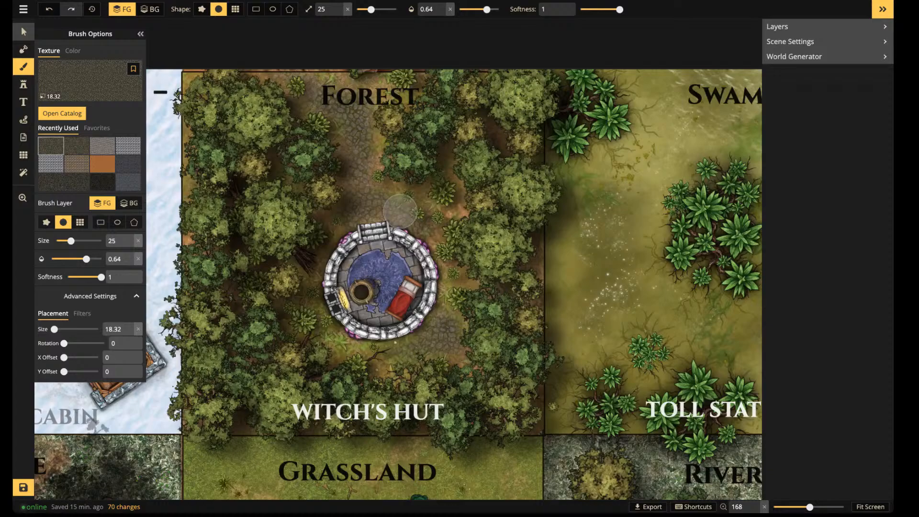
{"action": "left_click", "coordinate": [24, 31]}
{"action": "scroll", "coordinate": [334, 241], "scroll_direction": "down", "scroll_amount": 3}
{"action": "left_click_drag", "start_coordinate": [455, 246], "coordinate": [427, 243]}
{"action": "left_click", "coordinate": [23, 488]}
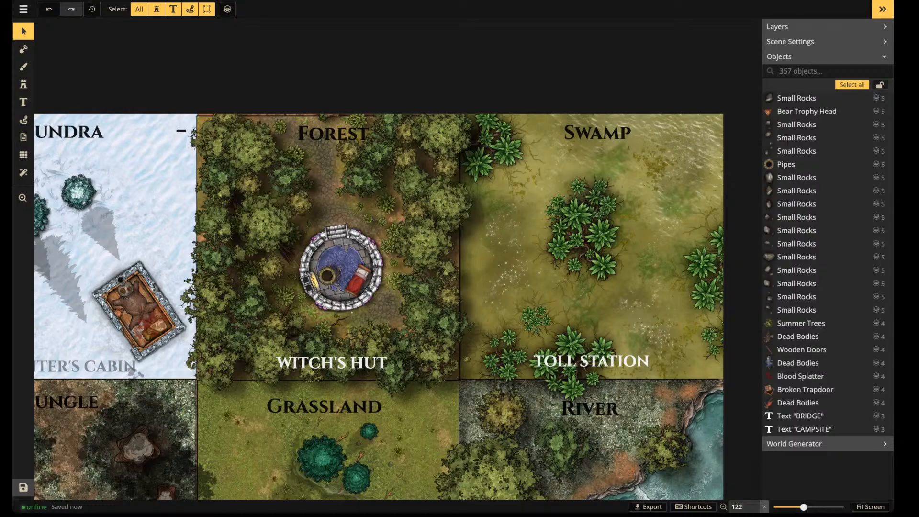
Search the stamp catalog for dock and pick the Ship pack's Dock stamp for the swamp tile
{"action": "scroll", "coordinate": [359, 267], "scroll_direction": "down", "scroll_amount": 2}
{"action": "left_click_drag", "start_coordinate": [360, 282], "coordinate": [401, 184]}
{"action": "scroll", "coordinate": [378, 220], "scroll_direction": "up", "scroll_amount": 2}
{"action": "left_click_drag", "start_coordinate": [378, 220], "coordinate": [211, 252]}
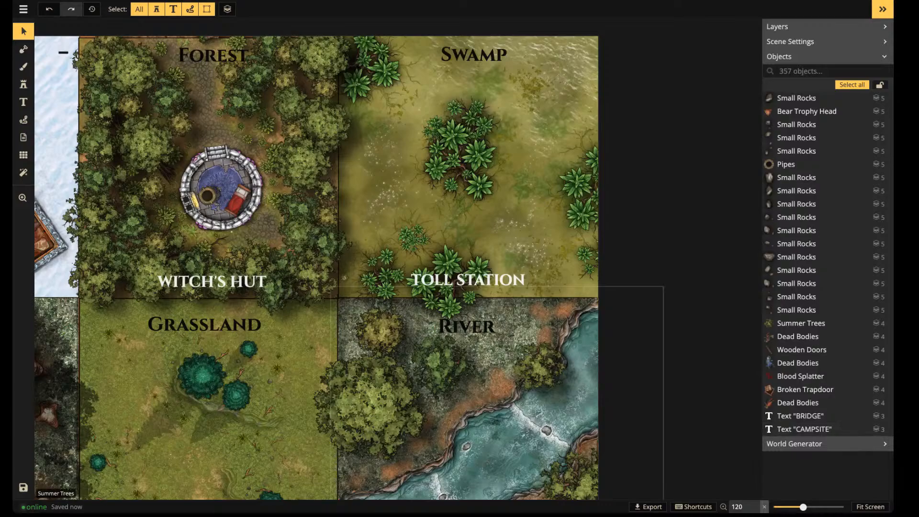
{"action": "scroll", "coordinate": [455, 293], "scroll_direction": "up", "scroll_amount": 1}
{"action": "left_click_drag", "start_coordinate": [582, 196], "coordinate": [548, 249]}
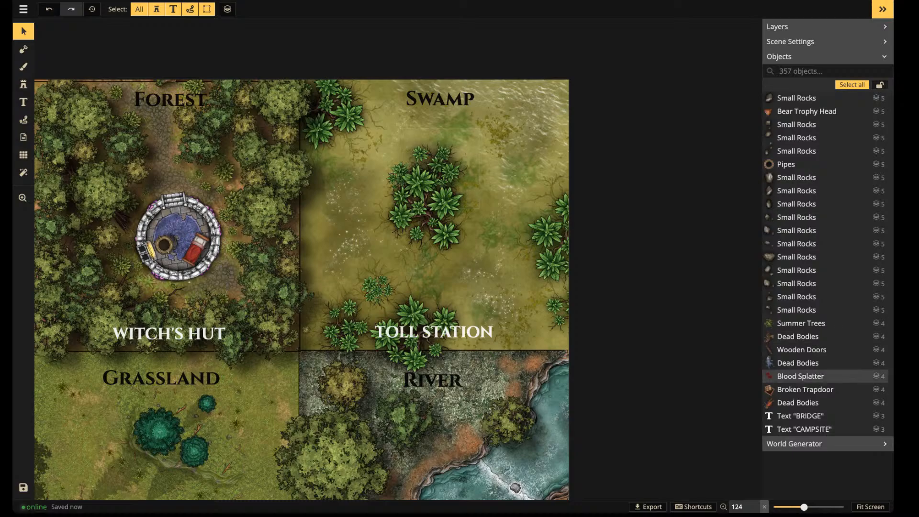
{"action": "scroll", "coordinate": [547, 228], "scroll_direction": "up", "scroll_amount": 5}
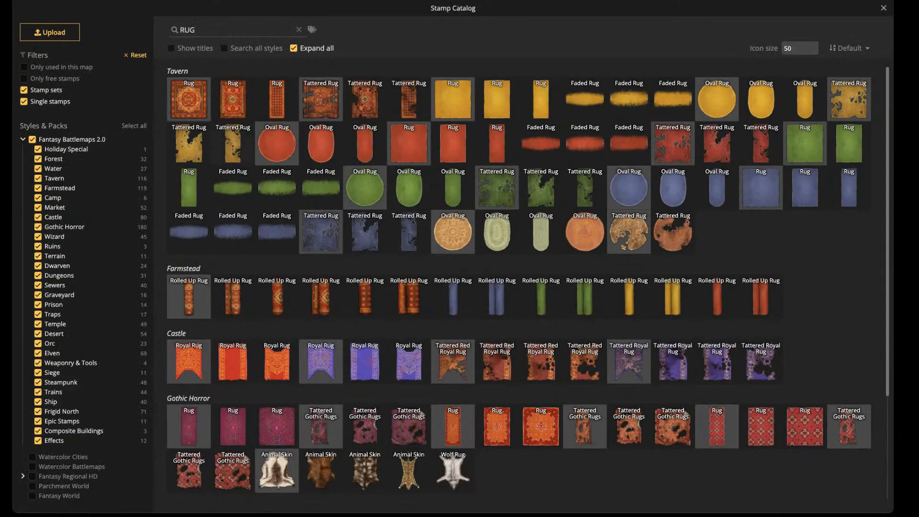
{"action": "key", "text": "ctrl+a"}
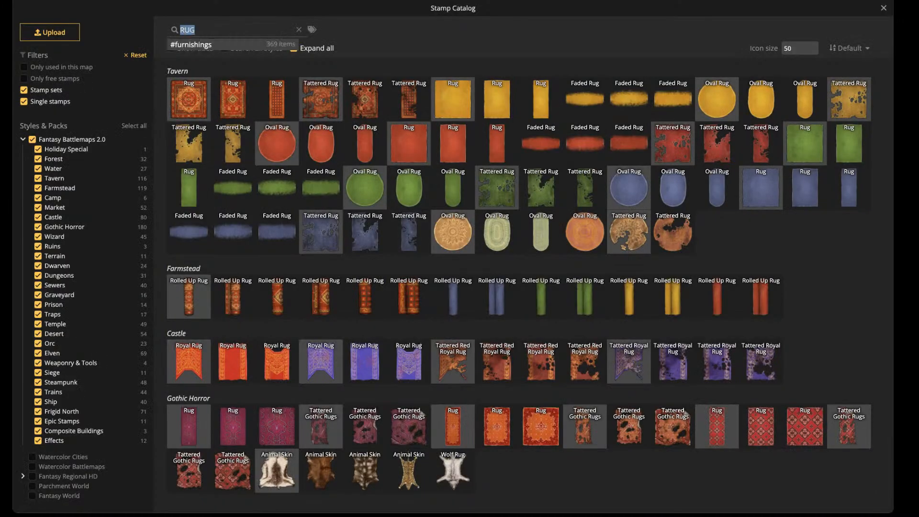
{"action": "type", "text": "dock"}
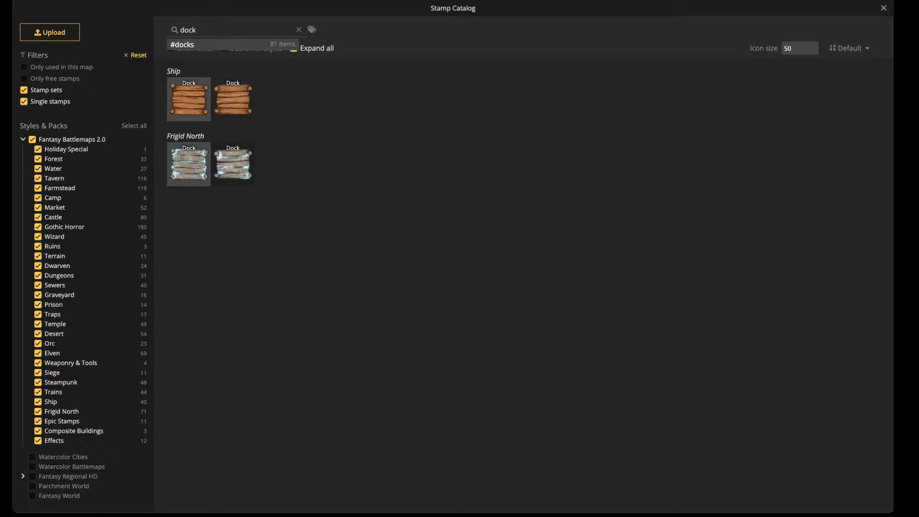
{"action": "left_click", "coordinate": [189, 99]}
{"action": "scroll", "coordinate": [407, 230], "scroll_direction": "up", "scroll_amount": 2}
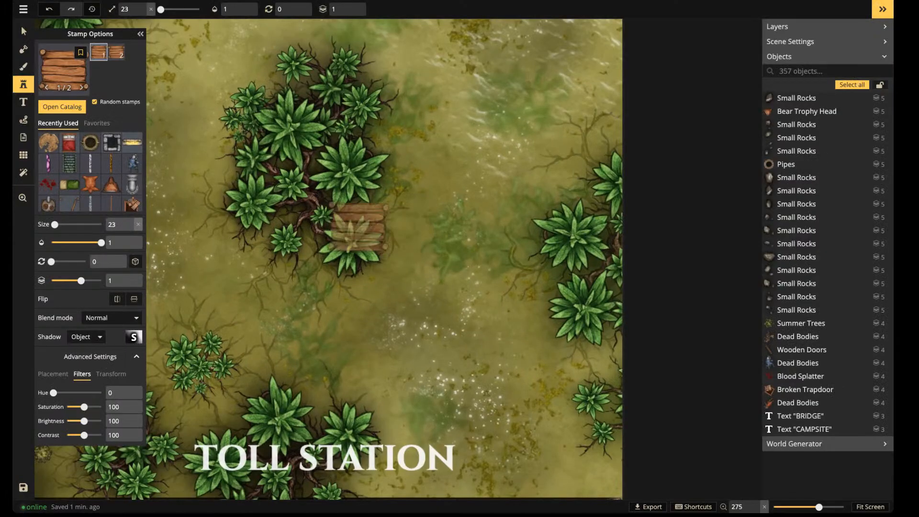
Try out the dock stamp around the swamp plants at saturation 65, size 13 and rotation 270
{"action": "left_click_drag", "start_coordinate": [84, 407], "coordinate": [78, 407]}
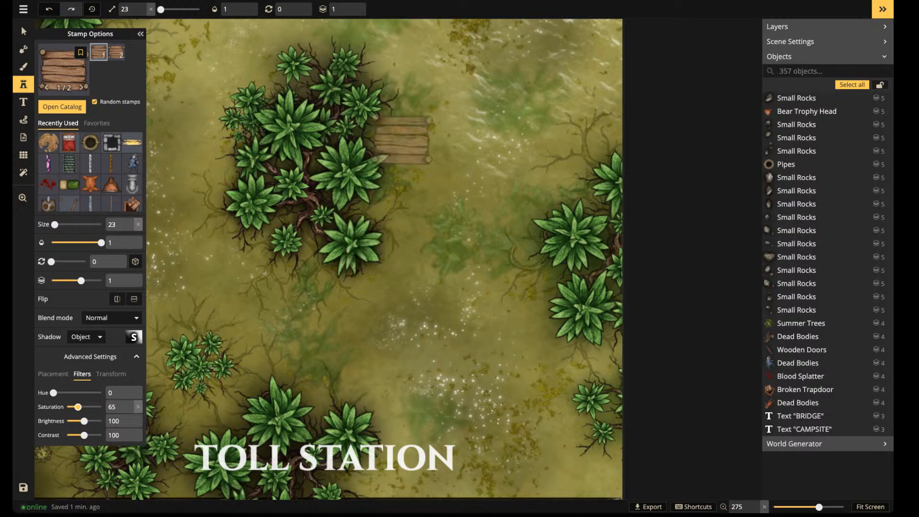
{"action": "scroll", "coordinate": [416, 258], "scroll_direction": "down", "scroll_amount": 1}
{"action": "scroll", "coordinate": [415, 256], "scroll_direction": "down", "scroll_amount": 1}
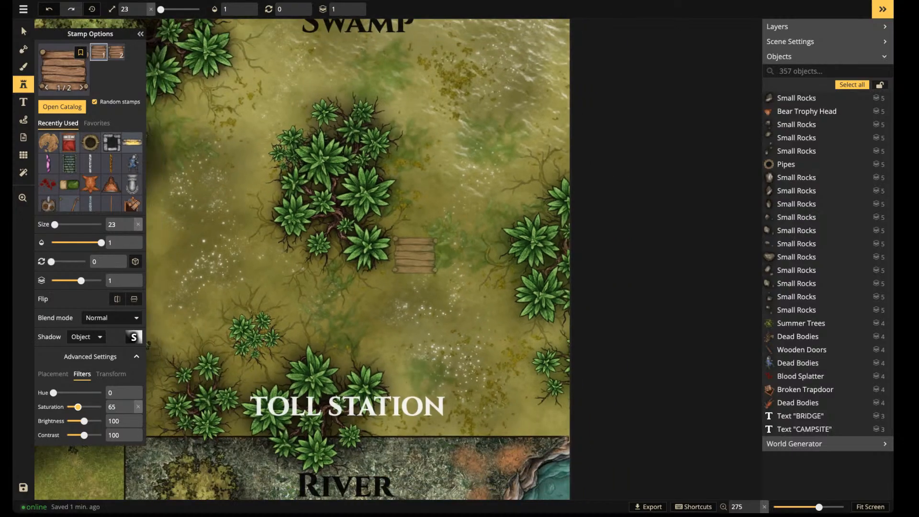
{"action": "key", "text": "bracketleft"}
{"action": "scroll", "coordinate": [410, 231], "scroll_direction": "up", "scroll_amount": 2}
{"action": "scroll", "coordinate": [409, 231], "scroll_direction": "up", "scroll_amount": 4}
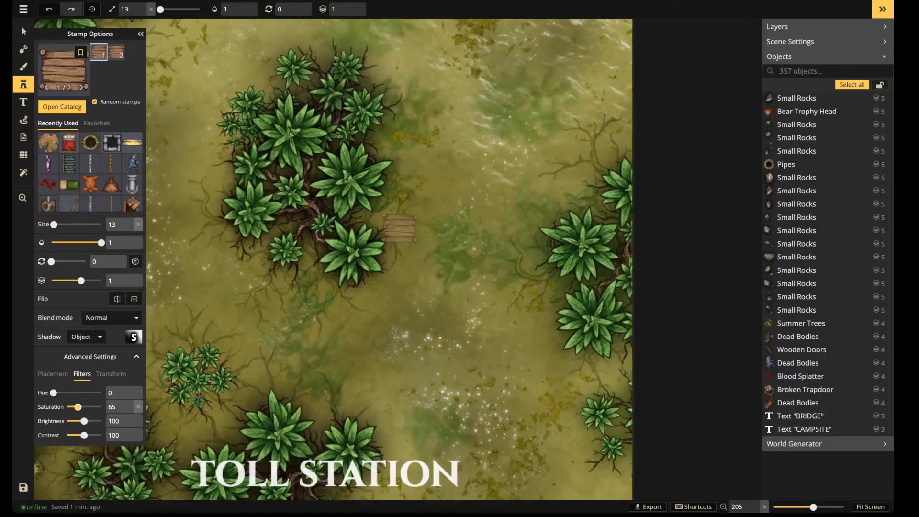
{"action": "key", "text": "comma"}
{"action": "key", "text": "comma"}
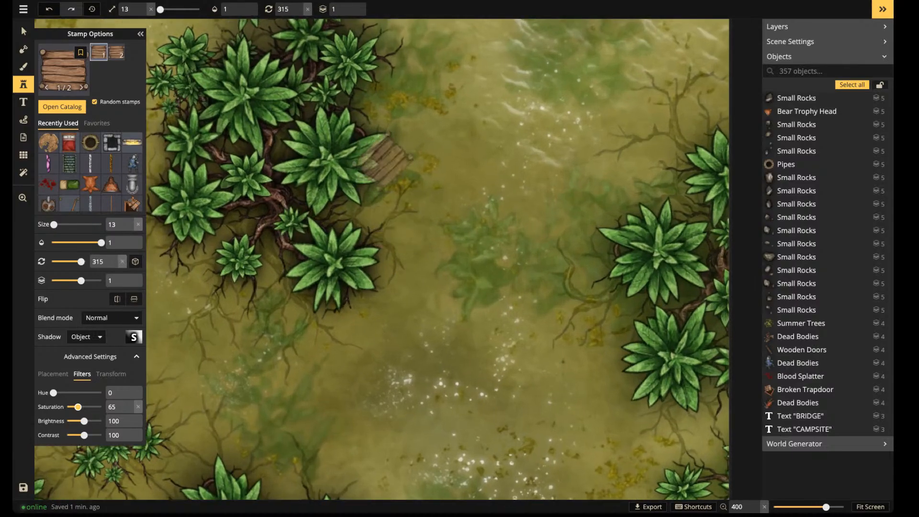
{"action": "scroll", "coordinate": [390, 193], "scroll_direction": "down", "scroll_amount": 2}
{"action": "key", "text": "space"}
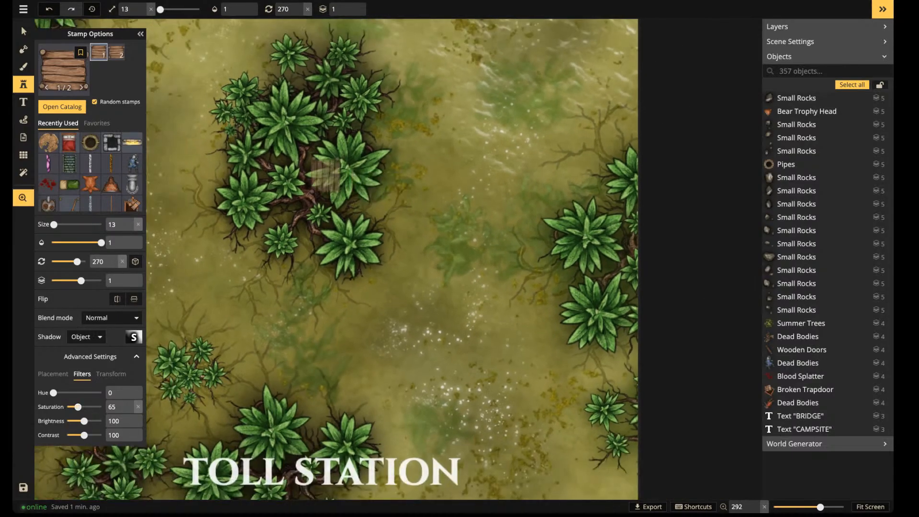
{"action": "left_click_drag", "start_coordinate": [326, 180], "coordinate": [346, 230]}
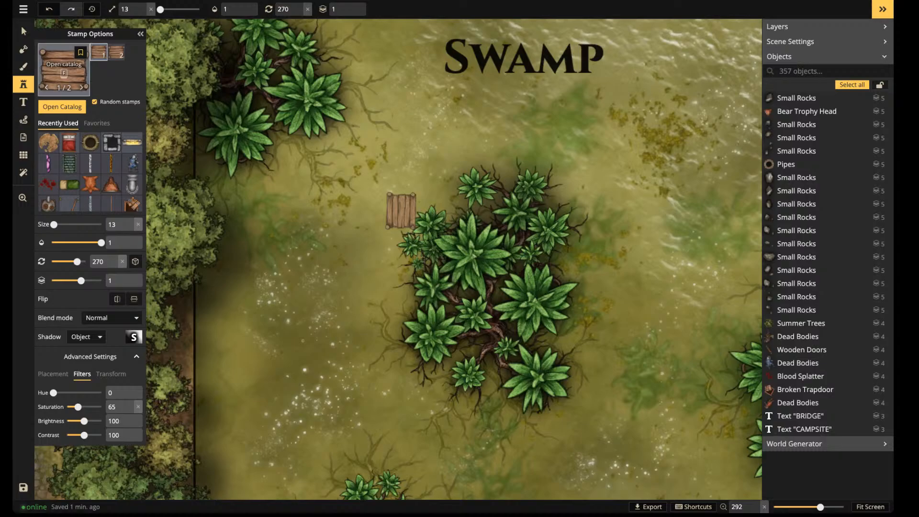
Search the stamp catalog for log and tree, and pick a bare Fallen Tree stamp from the Forest pack
{"action": "key", "text": "f"}
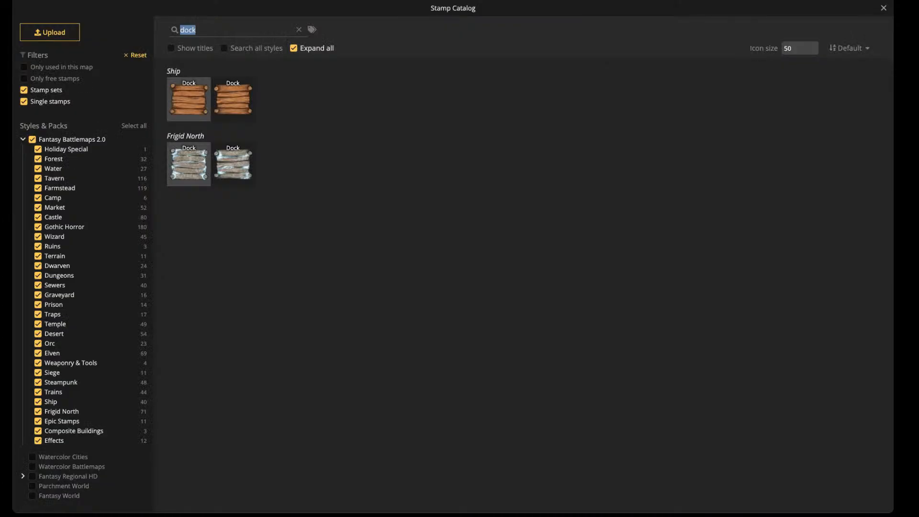
{"action": "key", "text": "BackSpace"}
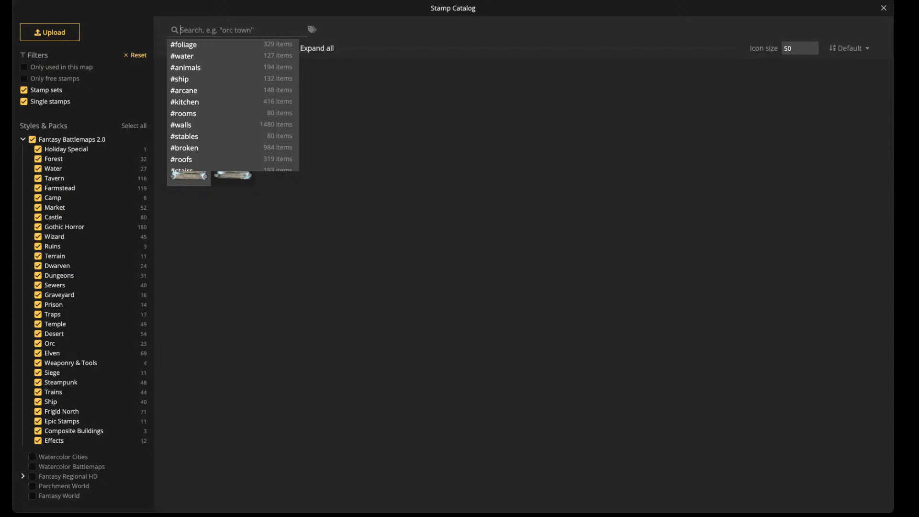
{"action": "type", "text": "log"}
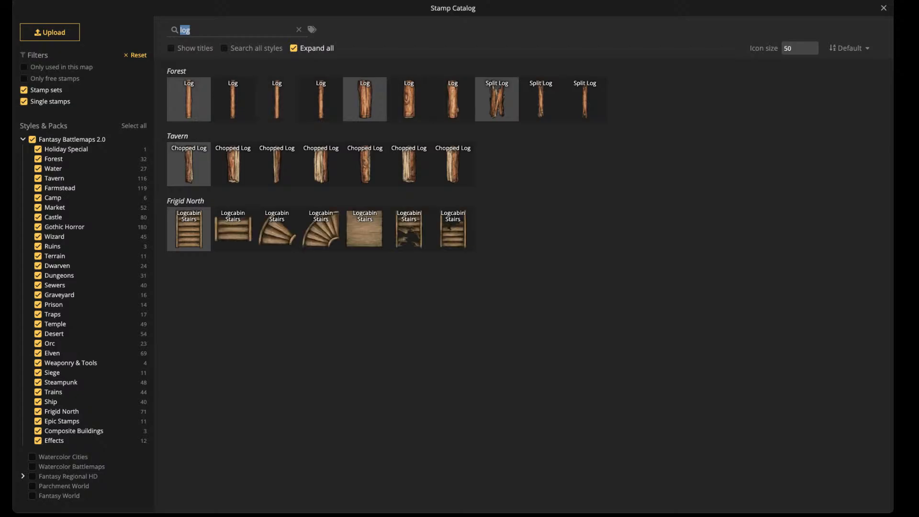
{"action": "key", "text": "BackSpace"}
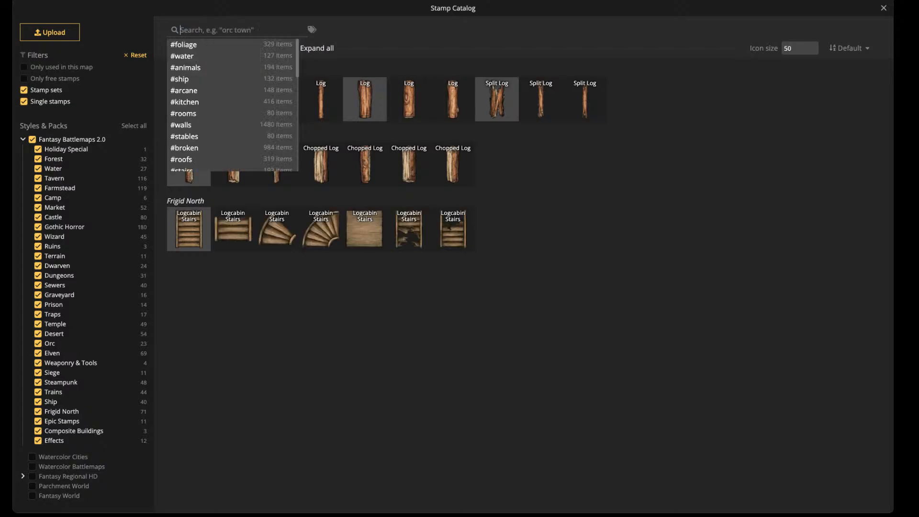
{"action": "type", "text": "tree"}
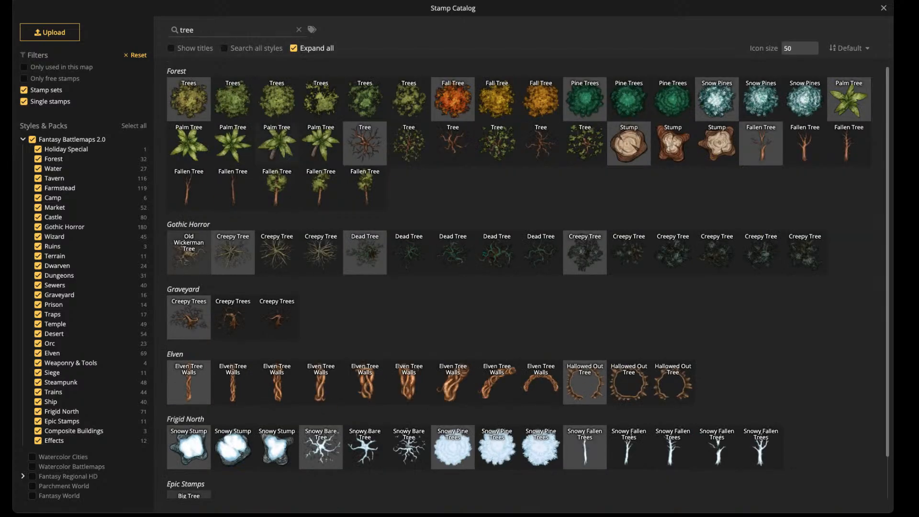
{"action": "left_click", "coordinate": [189, 189]}
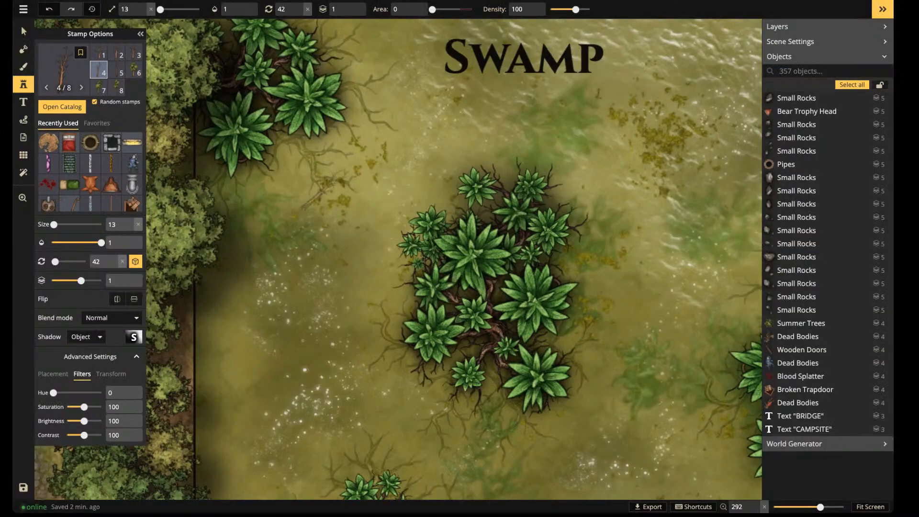
Set the fallen tree stamp to Luminosity blend mode, size 43, rotation 297 and layer -5
{"action": "left_click", "coordinate": [111, 317]}
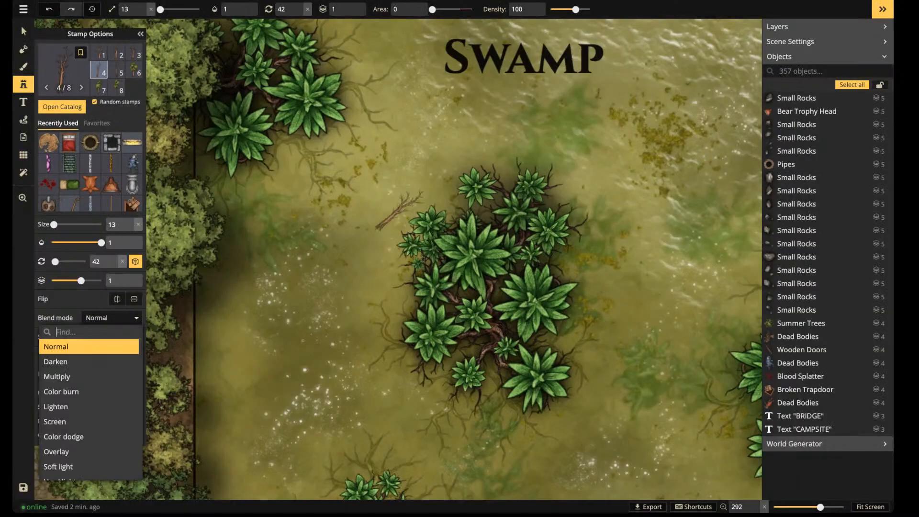
{"action": "scroll", "coordinate": [81, 407], "scroll_direction": "down", "scroll_amount": 3}
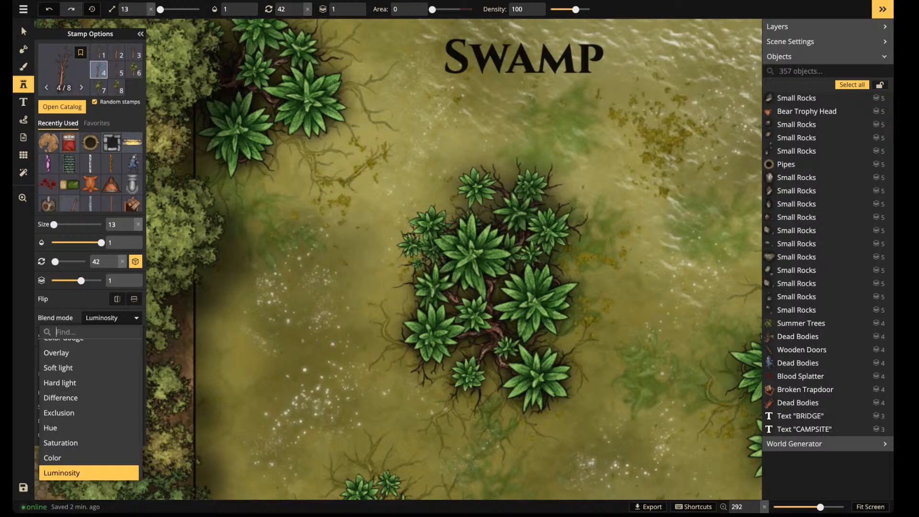
{"action": "left_click", "coordinate": [61, 473]}
{"action": "scroll", "coordinate": [367, 167], "scroll_direction": "up", "scroll_amount": 3}
{"action": "scroll", "coordinate": [366, 167], "scroll_direction": "down", "scroll_amount": 7}
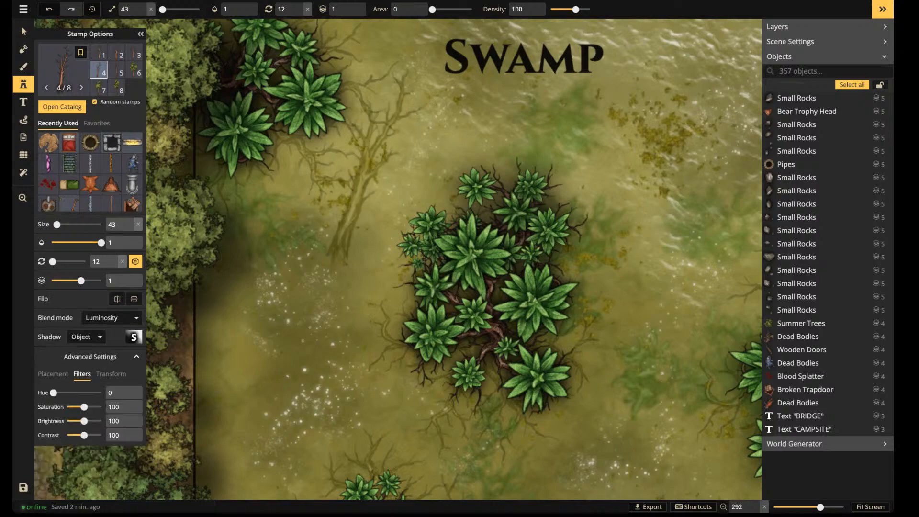
{"action": "scroll", "coordinate": [353, 9], "scroll_direction": "down", "scroll_amount": 6}
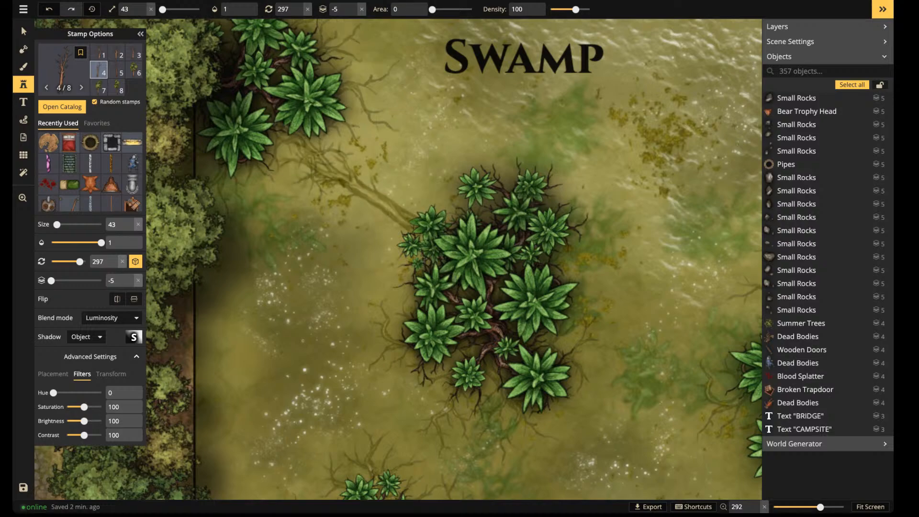
Place three overlapping fallen trees between the swamp's northwest plant cluster and its central plant cluster
{"action": "left_click", "coordinate": [357, 174]}
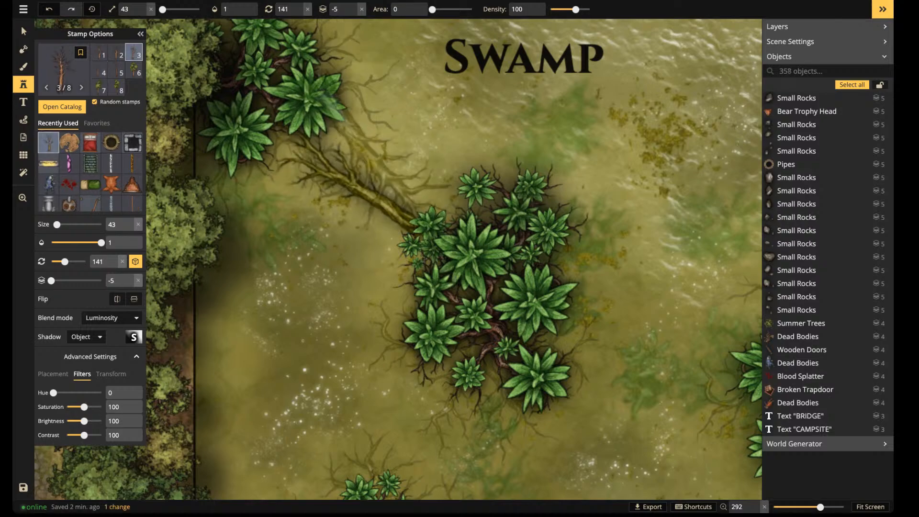
{"action": "left_click", "coordinate": [363, 167]}
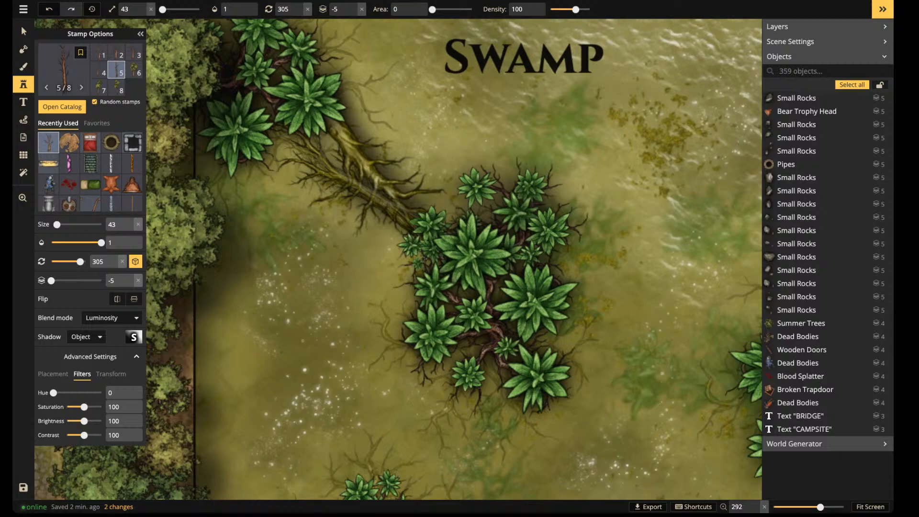
{"action": "left_click", "coordinate": [359, 170]}
{"action": "left_click", "coordinate": [392, 210]}
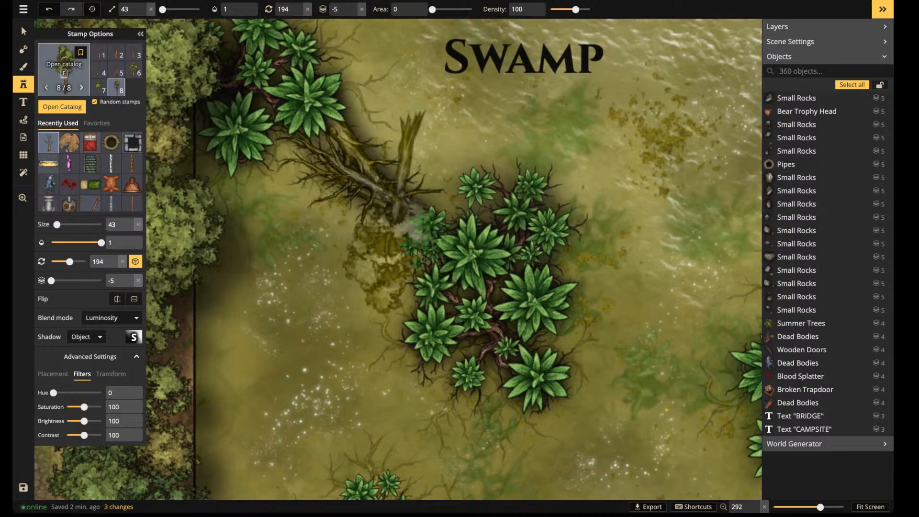
Select two of the new fallen trees together, change their shadow to Layer and set their contrast to 52
{"action": "left_click", "coordinate": [23, 32]}
{"action": "left_click", "coordinate": [361, 178]}
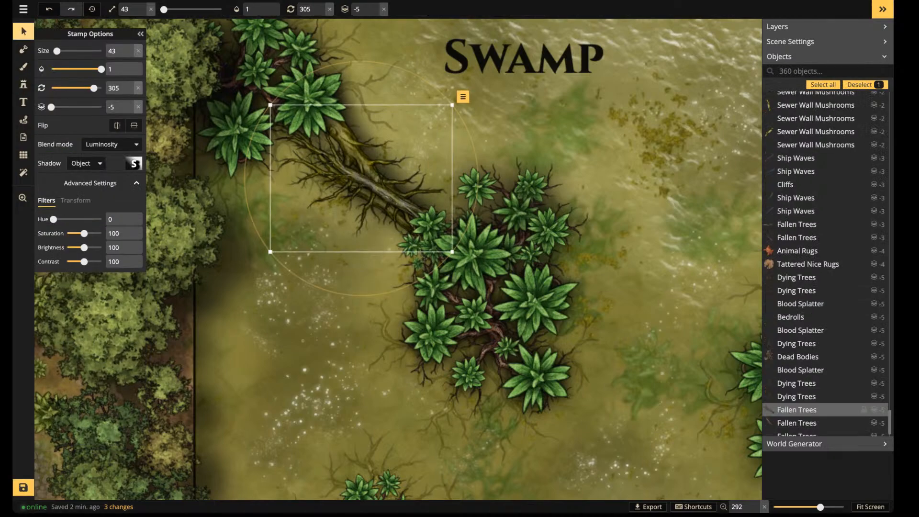
{"action": "scroll", "coordinate": [809, 421], "scroll_direction": "down", "scroll_amount": 1}
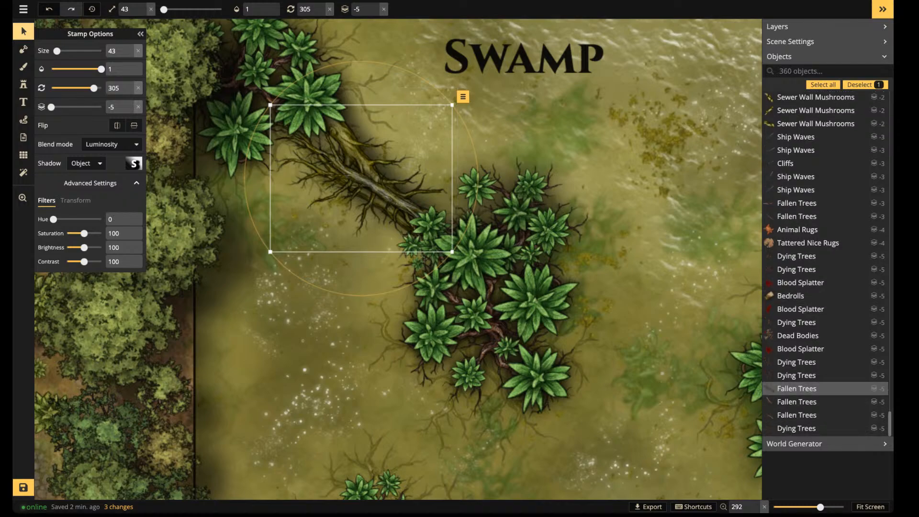
{"action": "left_click", "coordinate": [809, 403]}
{"action": "left_click", "coordinate": [809, 416], "text": "shift"}
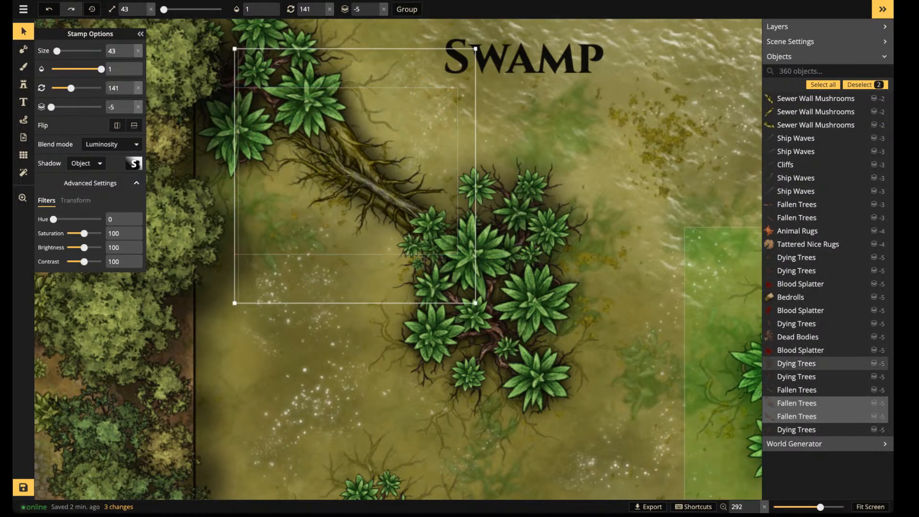
{"action": "left_click", "coordinate": [86, 163]}
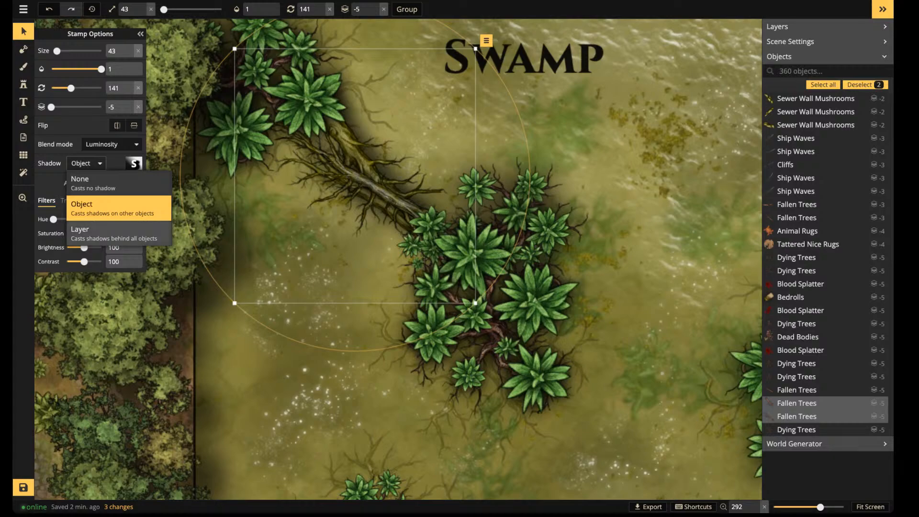
{"action": "left_click", "coordinate": [96, 233]}
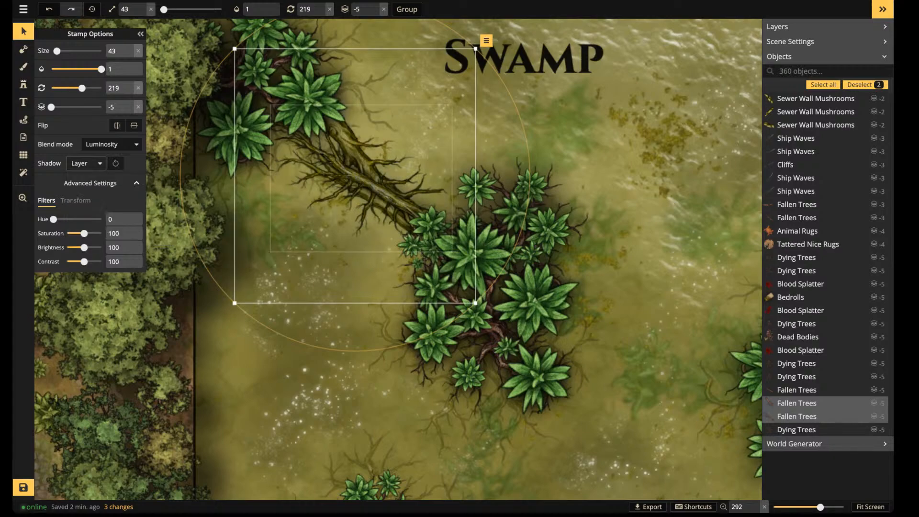
{"action": "left_click_drag", "start_coordinate": [84, 262], "coordinate": [77, 261]}
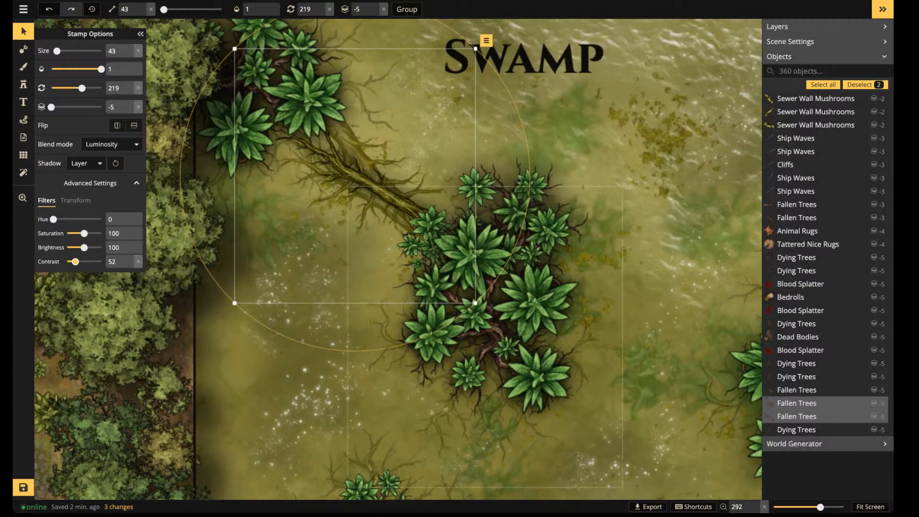
Set the contrast of the large size 82 Dying Trees stamp at layer -5 to 57
{"action": "left_click", "coordinate": [804, 429]}
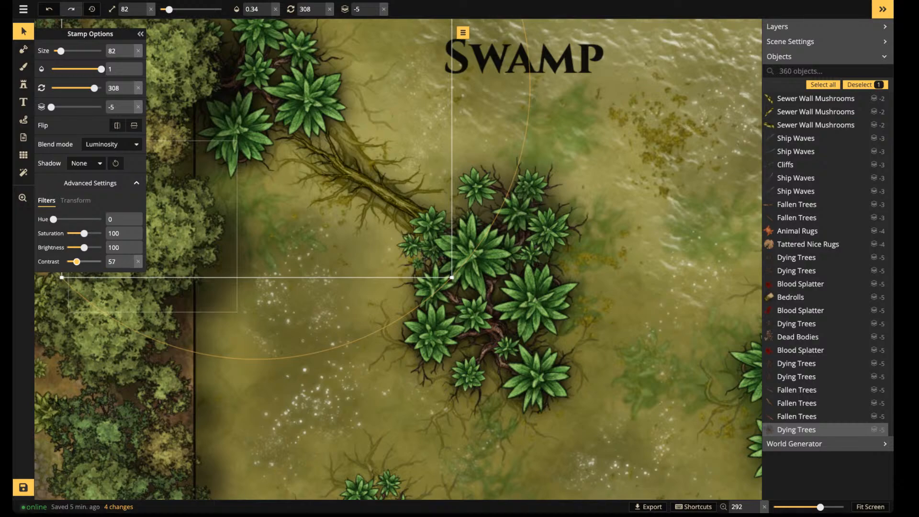
{"action": "left_click", "coordinate": [306, 293]}
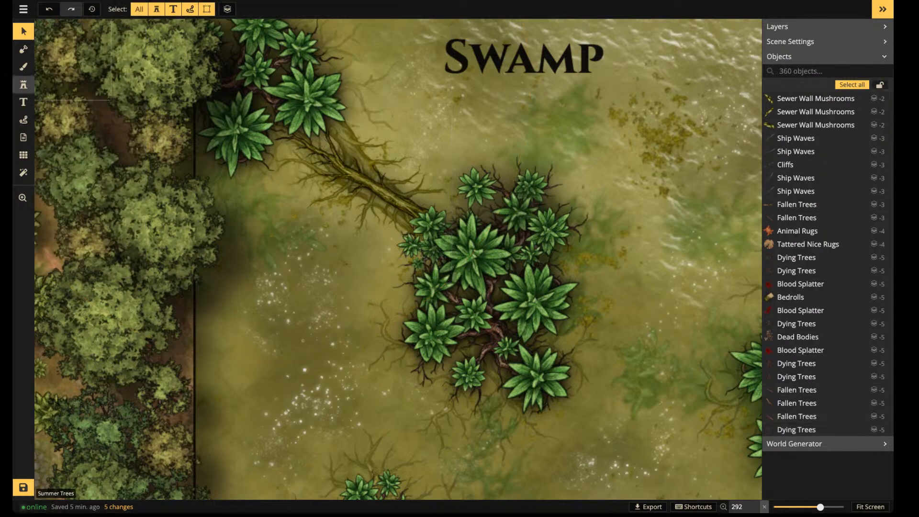
Switch the fallen tree stamp to Normal blend mode and set its layer to -4
{"action": "left_click", "coordinate": [23, 84]}
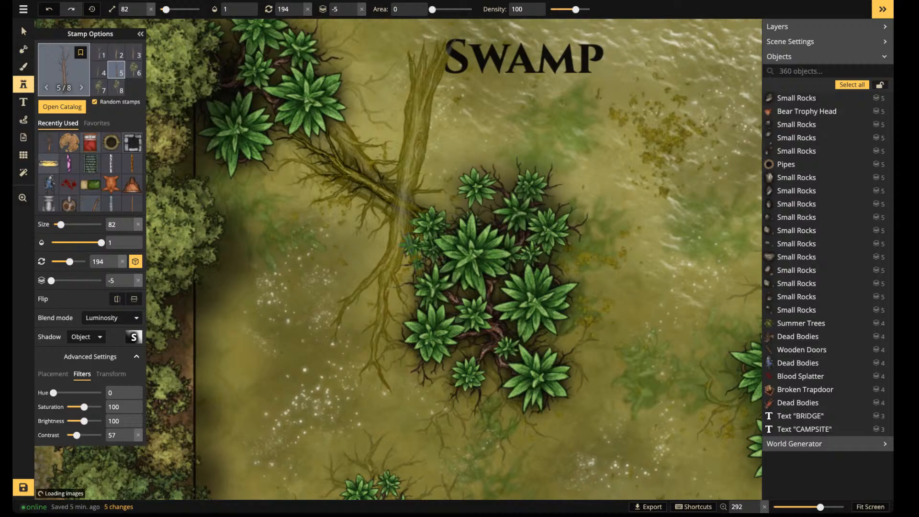
{"action": "left_click", "coordinate": [111, 318]}
{"action": "scroll", "coordinate": [105, 353], "scroll_direction": "down", "scroll_amount": 3}
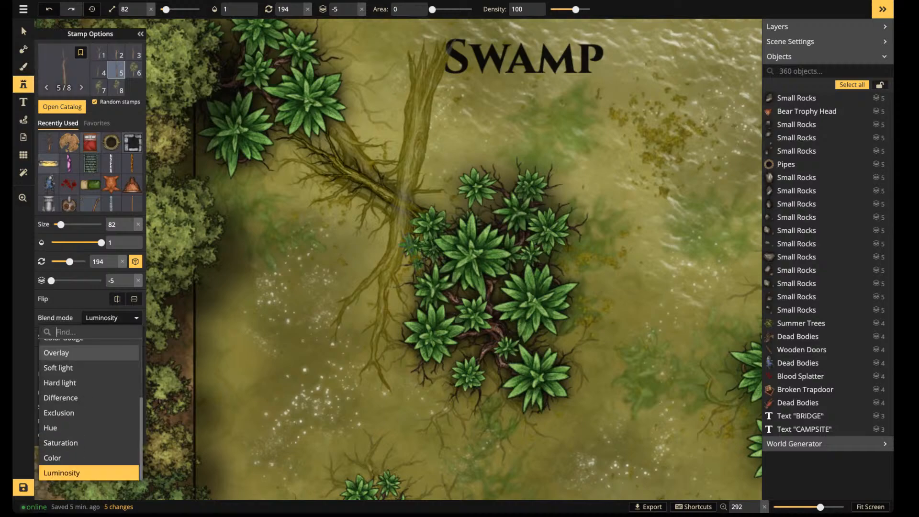
{"action": "scroll", "coordinate": [89, 349], "scroll_direction": "up", "scroll_amount": 3}
{"action": "left_click", "coordinate": [56, 347]}
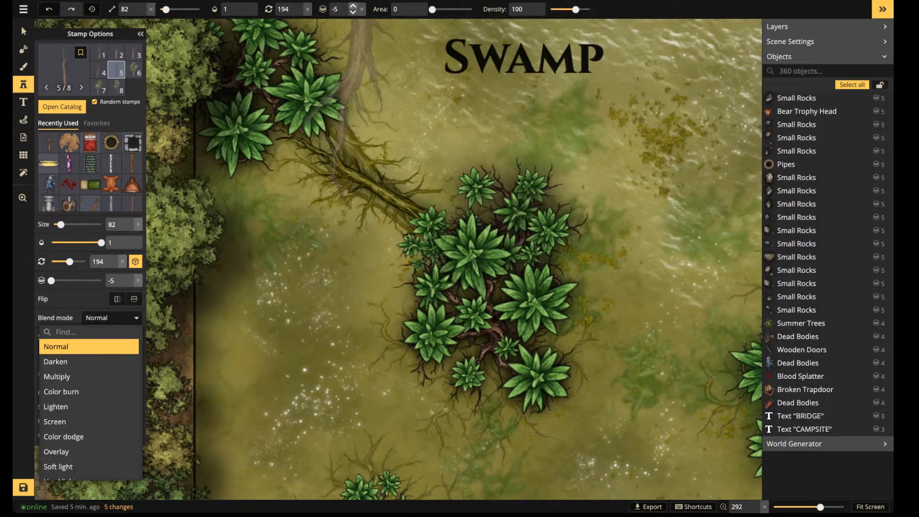
{"action": "left_click", "coordinate": [353, 6]}
Place a fallen tree of size 42 and rotation 134 over the submerged trees, and reset its contrast to 100
{"action": "scroll", "coordinate": [357, 155], "scroll_direction": "down", "scroll_amount": 5}
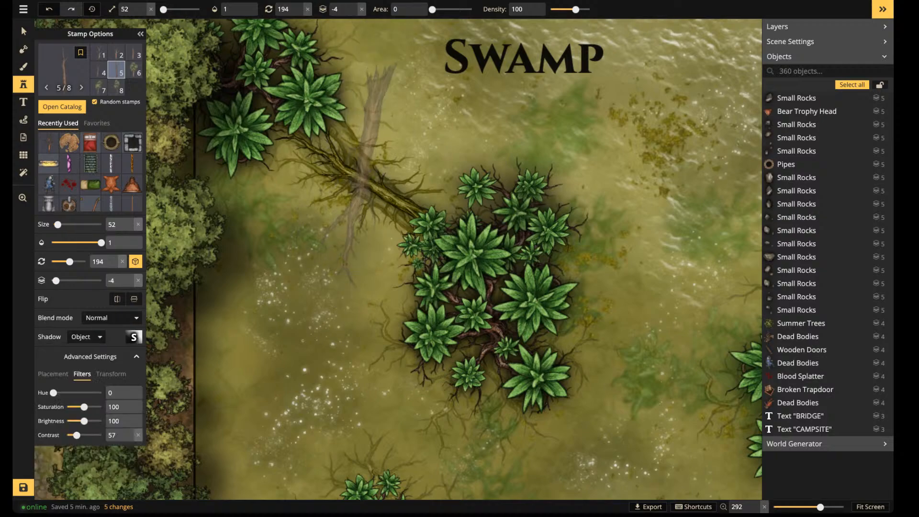
{"action": "scroll", "coordinate": [357, 155], "scroll_direction": "down", "scroll_amount": 3}
{"action": "scroll", "coordinate": [366, 156], "scroll_direction": "down", "scroll_amount": 1}
{"action": "scroll", "coordinate": [366, 156], "scroll_direction": "up", "scroll_amount": 2}
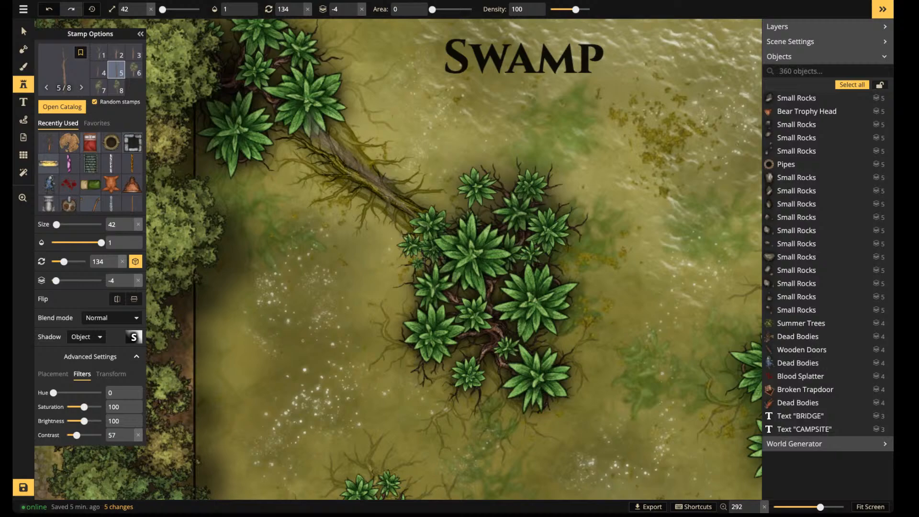
{"action": "left_click", "coordinate": [366, 156]}
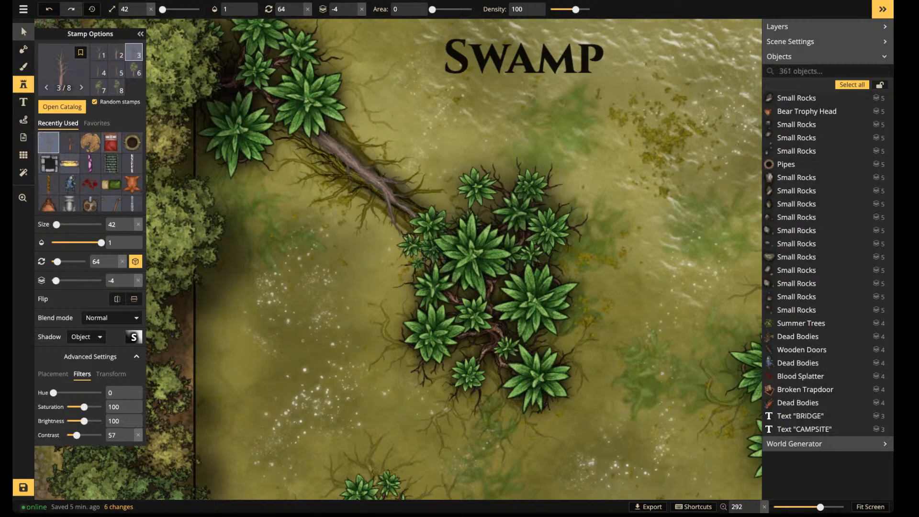
{"action": "left_click", "coordinate": [24, 32]}
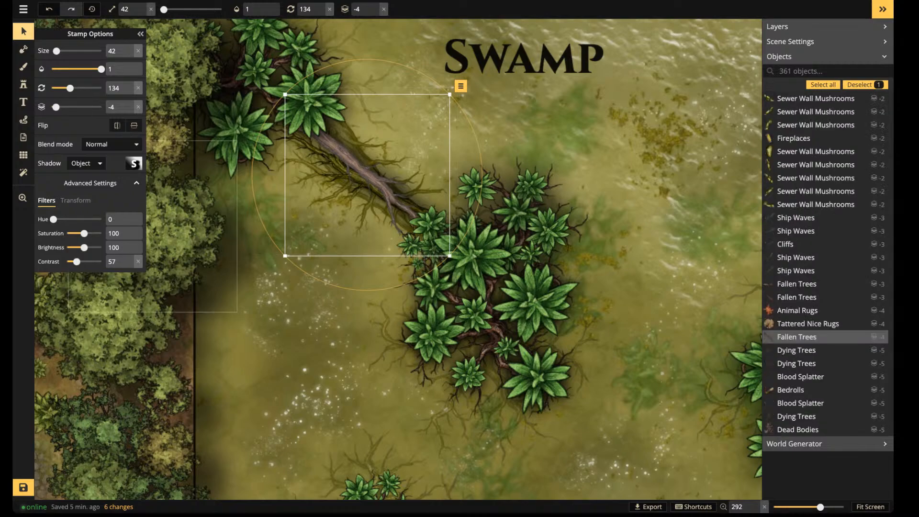
{"action": "left_click", "coordinate": [137, 261]}
Place a second fallen tree of size 42, rotated to 304, alongside the first one between the two plant clusters
{"action": "left_click", "coordinate": [24, 84]}
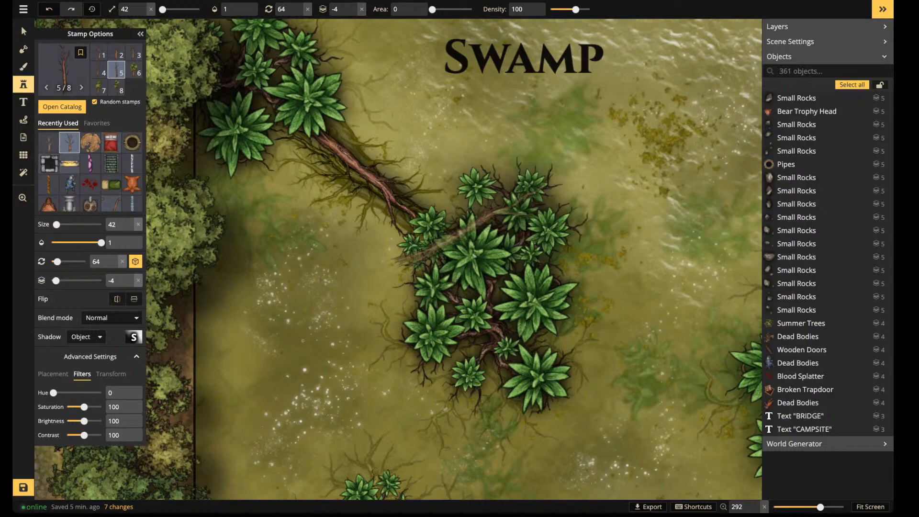
{"action": "key", "text": "Left"}
{"action": "scroll", "coordinate": [362, 149], "scroll_direction": "down", "scroll_amount": 7}
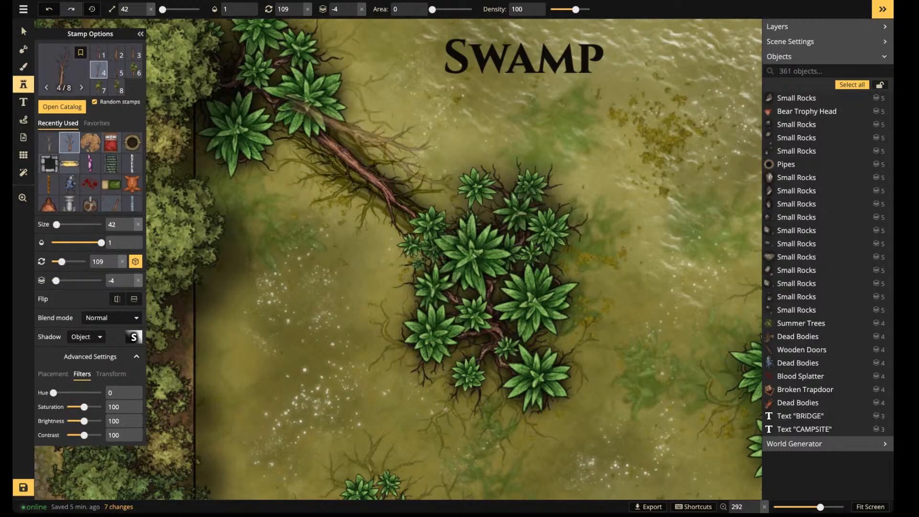
{"action": "scroll", "coordinate": [362, 144], "scroll_direction": "down", "scroll_amount": 8}
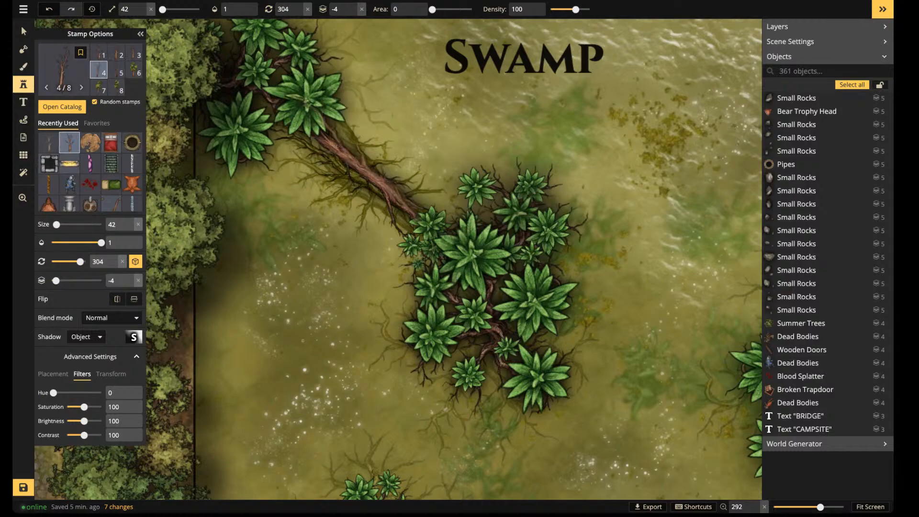
{"action": "left_click", "coordinate": [362, 144]}
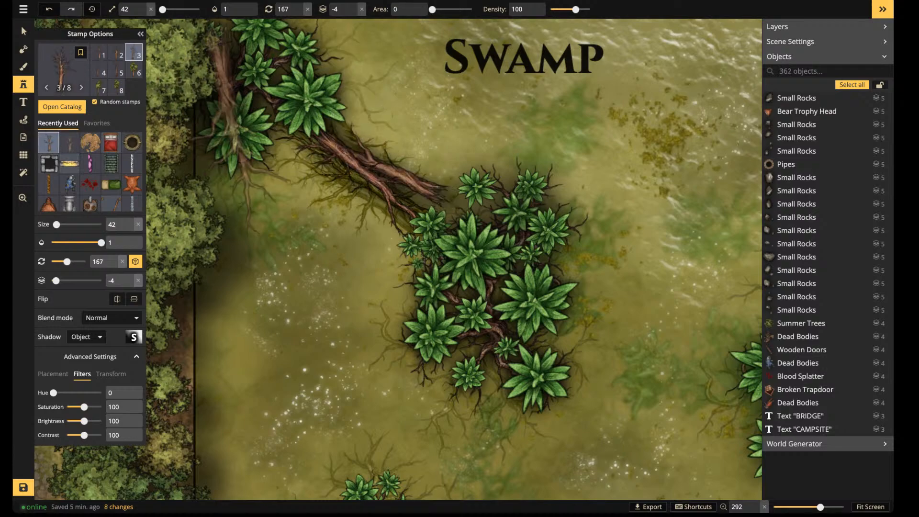
Place a small fallen tree of size 22 and rotation 197 across the two logs and move it to layer -3
{"action": "scroll", "coordinate": [374, 164], "scroll_direction": "down", "scroll_amount": 2}
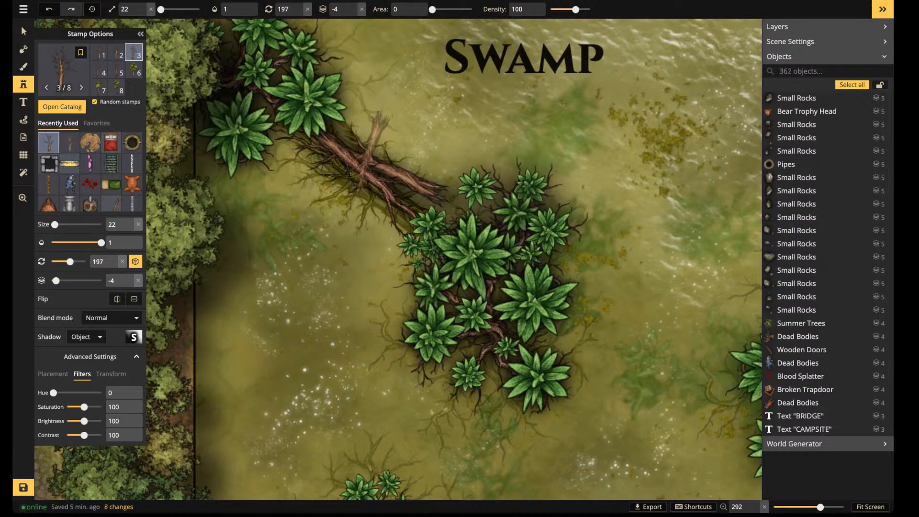
{"action": "left_click", "coordinate": [362, 166]}
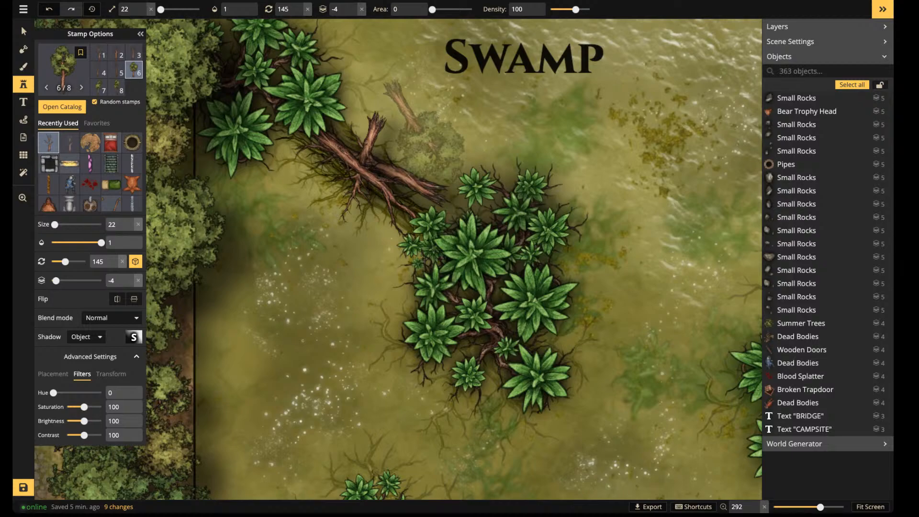
{"action": "left_click", "coordinate": [24, 32]}
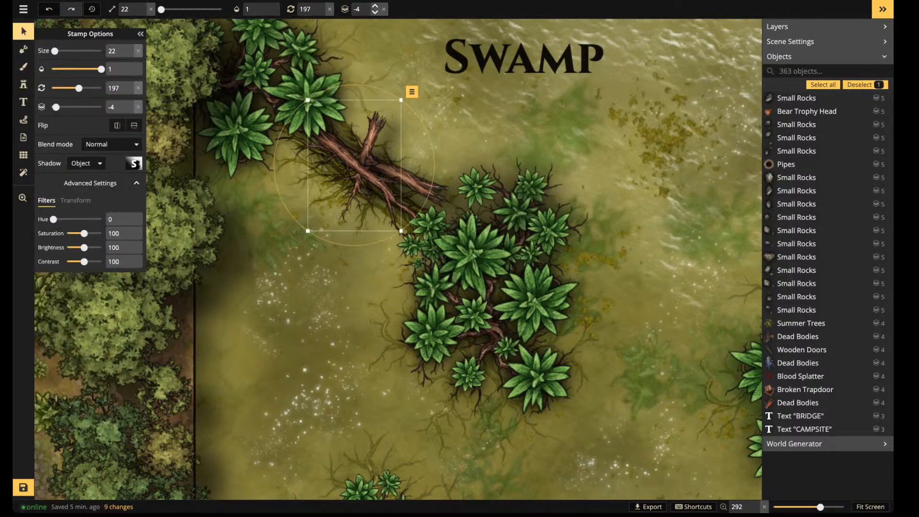
{"action": "mouse_move", "coordinate": [357, 9]}
{"action": "left_click_drag", "start_coordinate": [330, 42], "coordinate": [338, 42]}
{"action": "key", "text": "Escape"}
Search the stamp catalog for dock and pick the wooden Dock stamp from the Ship pack
{"action": "scroll", "coordinate": [385, 153], "scroll_direction": "down", "scroll_amount": 3}
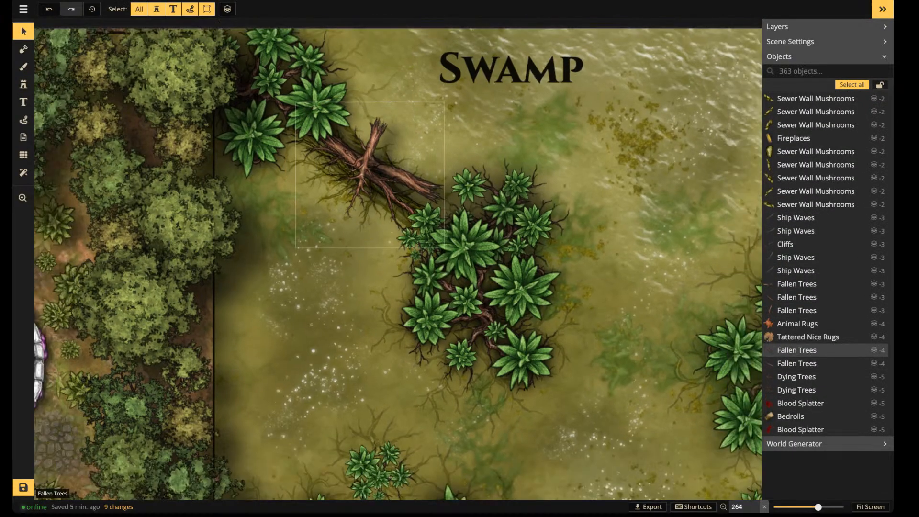
{"action": "left_click_drag", "start_coordinate": [407, 211], "coordinate": [142, 169]}
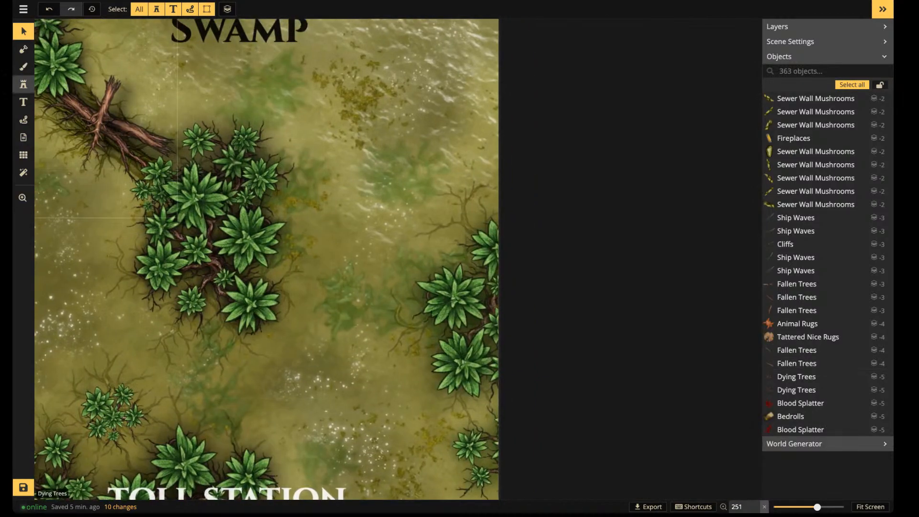
{"action": "left_click", "coordinate": [23, 84]}
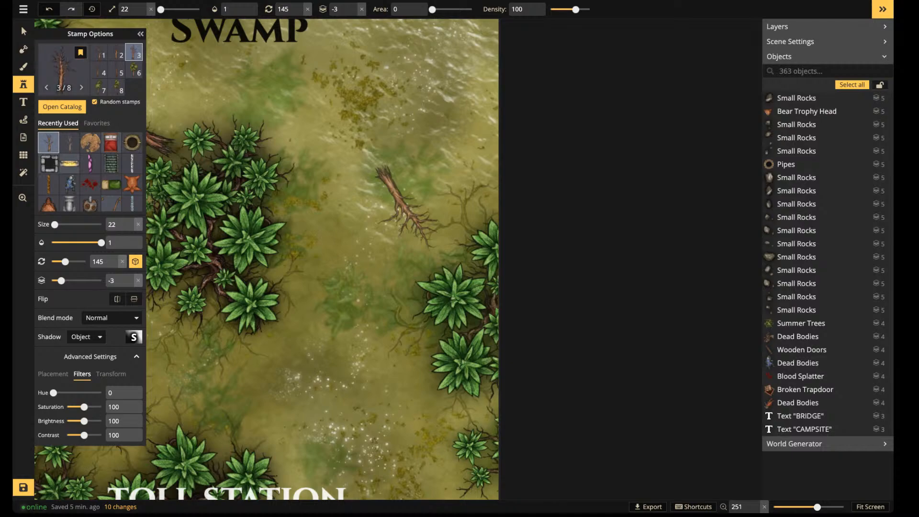
{"action": "left_click", "coordinate": [99, 52]}
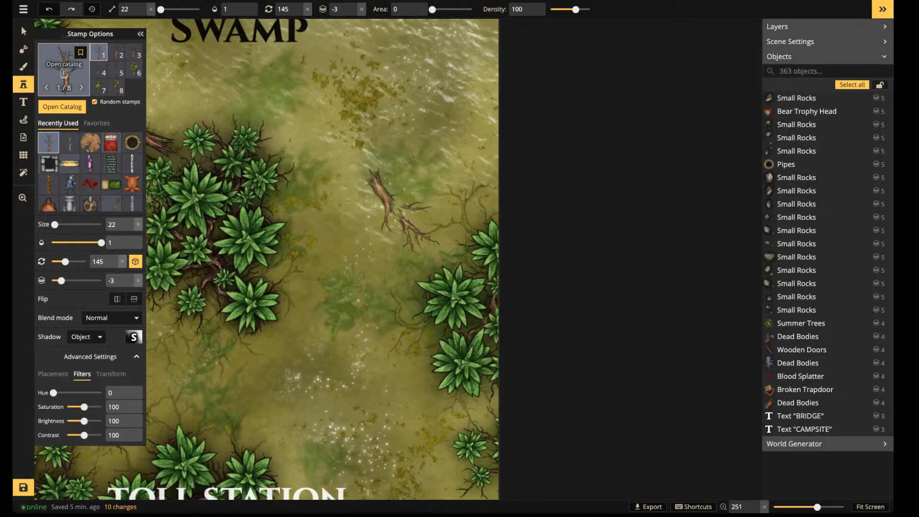
{"action": "left_click", "coordinate": [64, 69]}
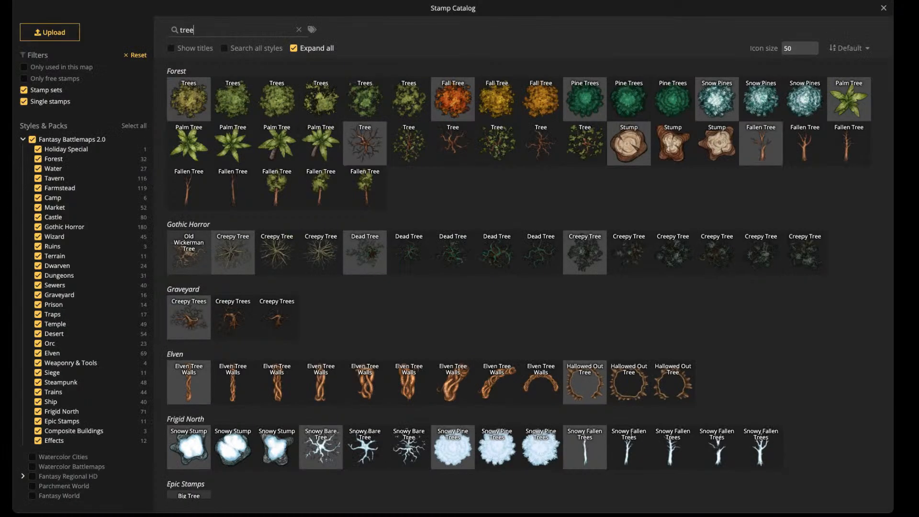
{"action": "left_click_drag", "start_coordinate": [194, 30], "coordinate": [179, 29]}
{"action": "key", "text": "BackSpace"}
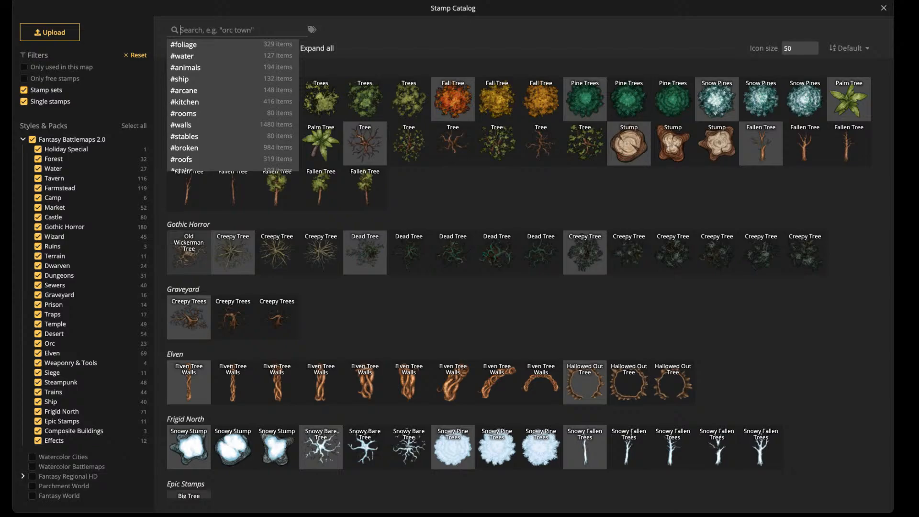
{"action": "type", "text": "dock"}
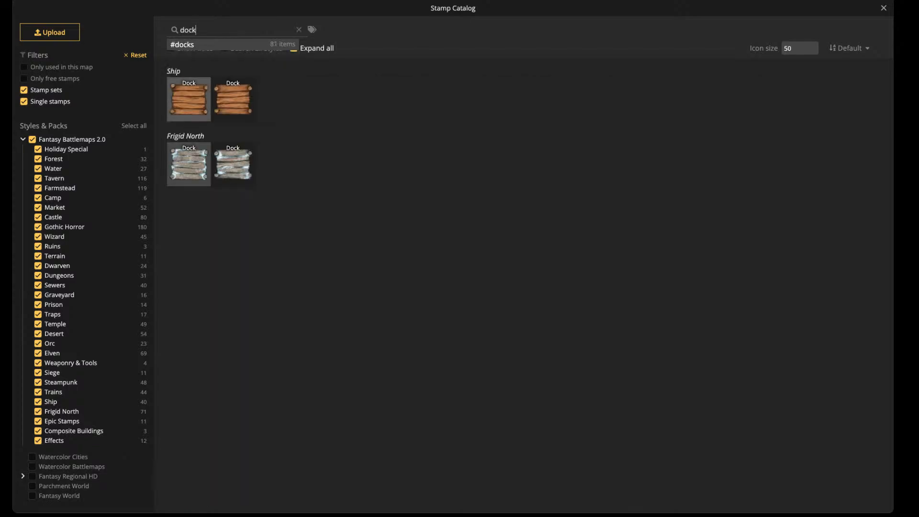
{"action": "left_click", "coordinate": [189, 100]}
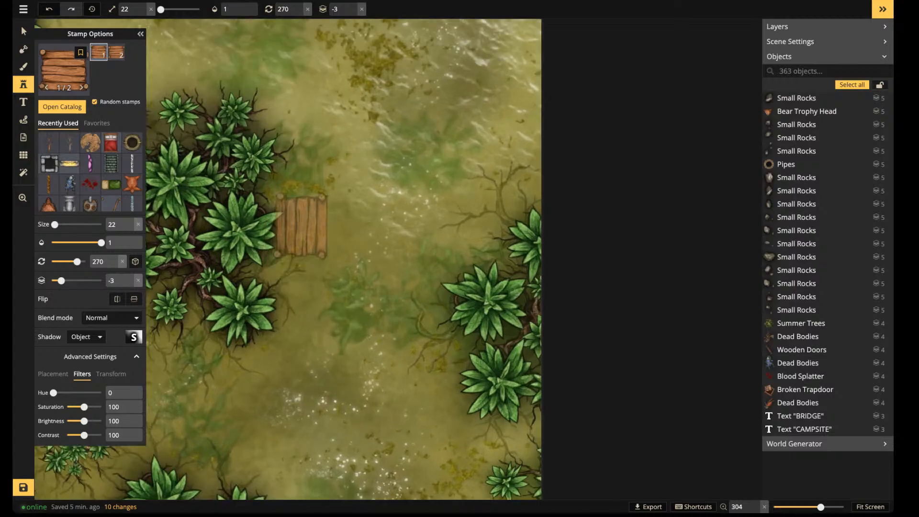
Set the dock stamp to size 14, saturation 65 and Layer shadow
{"action": "scroll", "coordinate": [305, 223], "scroll_direction": "down", "scroll_amount": 4}
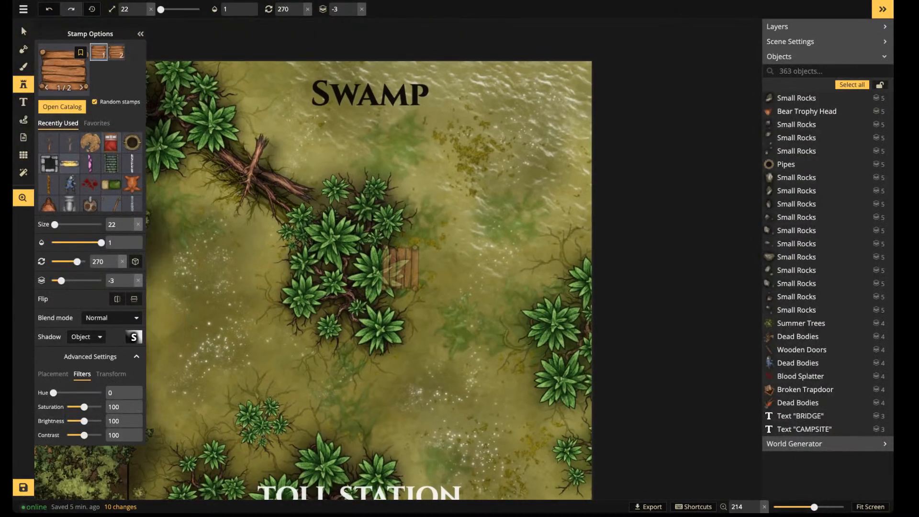
{"action": "scroll", "coordinate": [359, 258], "scroll_direction": "up", "scroll_amount": 2}
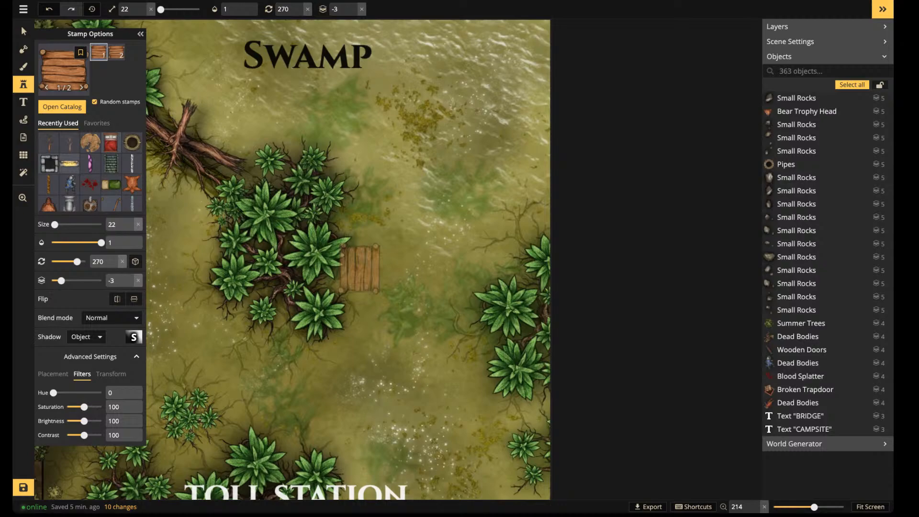
{"action": "scroll", "coordinate": [362, 251], "scroll_direction": "up", "scroll_amount": 1}
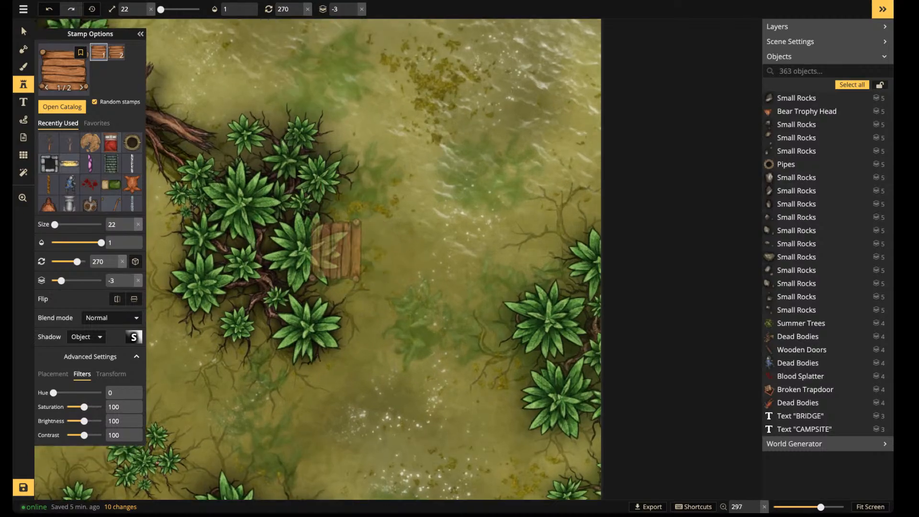
{"action": "scroll", "coordinate": [342, 230], "scroll_direction": "down", "scroll_amount": 1}
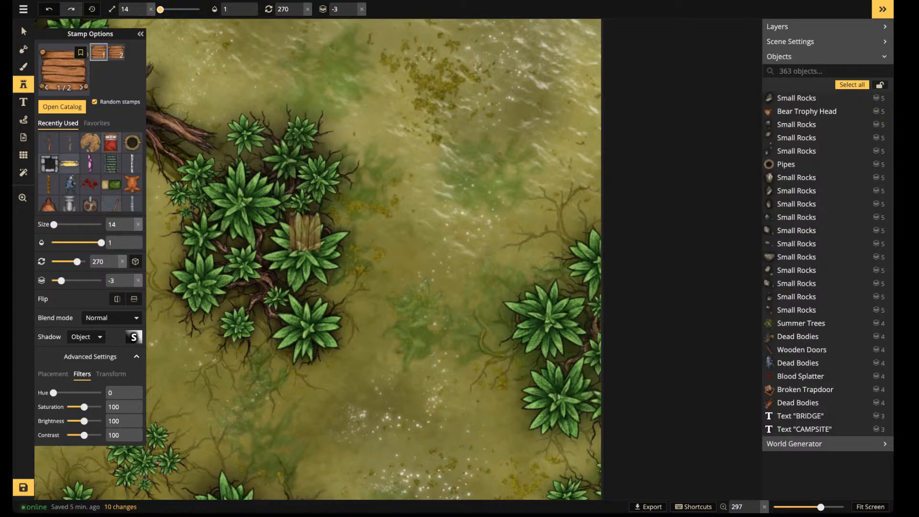
{"action": "scroll", "coordinate": [401, 211], "scroll_direction": "up", "scroll_amount": 1}
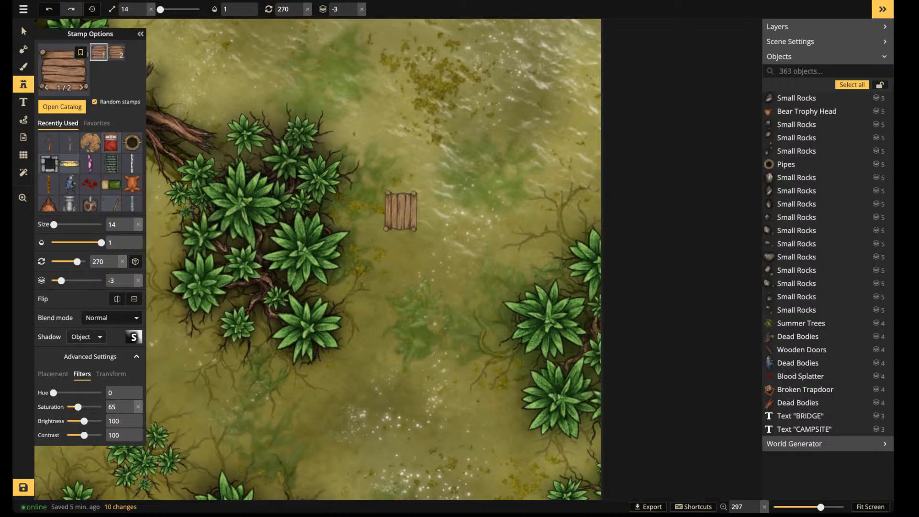
{"action": "left_click", "coordinate": [86, 337]}
{"action": "left_click", "coordinate": [96, 406]}
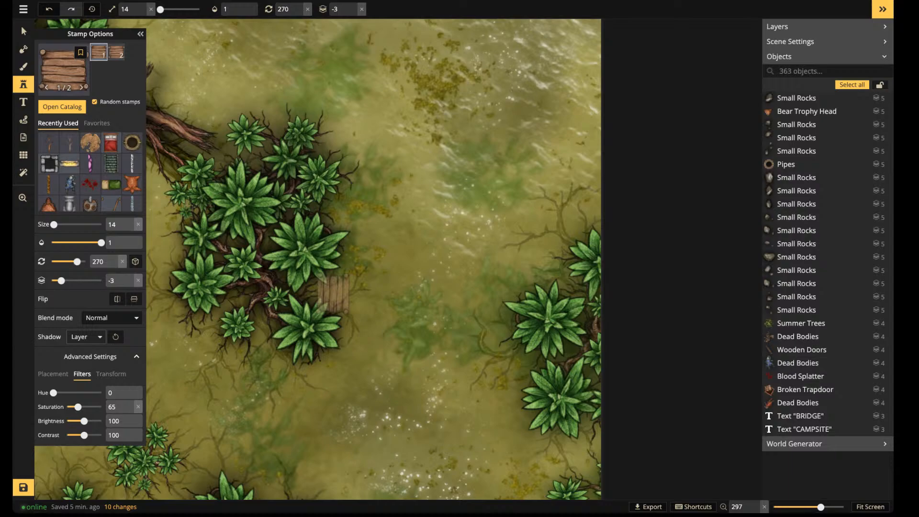
Place two overlapping dock sections on the eastern edge of the western plant cluster, rotating the first to 225 and the second to 224
{"action": "key", "text": "Left"}
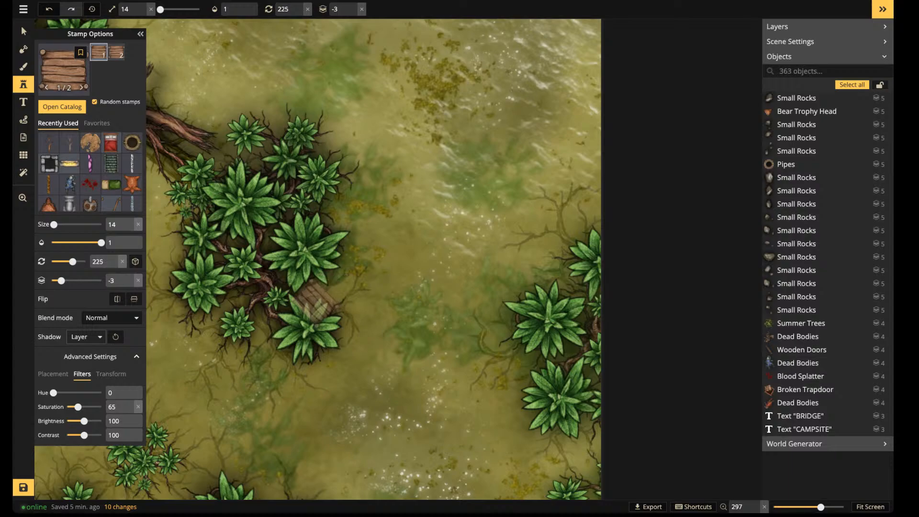
{"action": "left_click", "coordinate": [314, 303]}
{"action": "scroll", "coordinate": [337, 288], "scroll_direction": "up", "scroll_amount": 2}
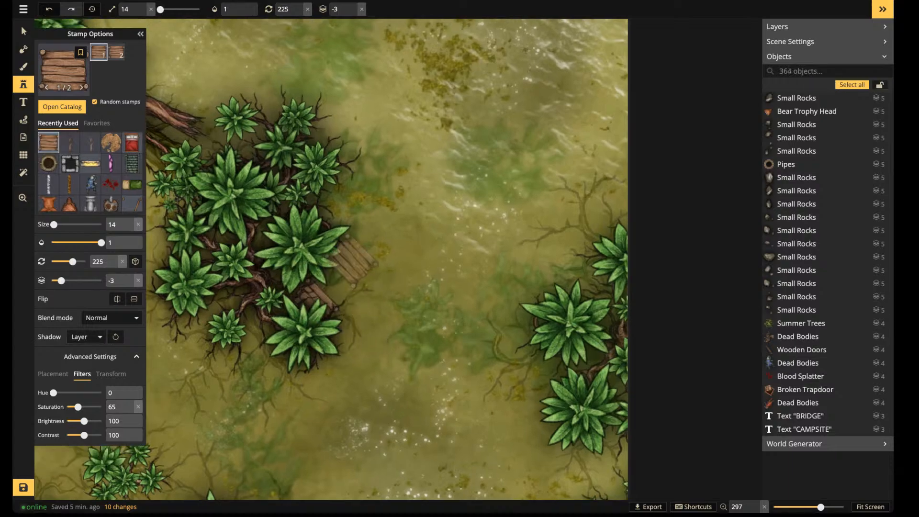
{"action": "scroll", "coordinate": [351, 261], "scroll_direction": "up", "scroll_amount": 5}
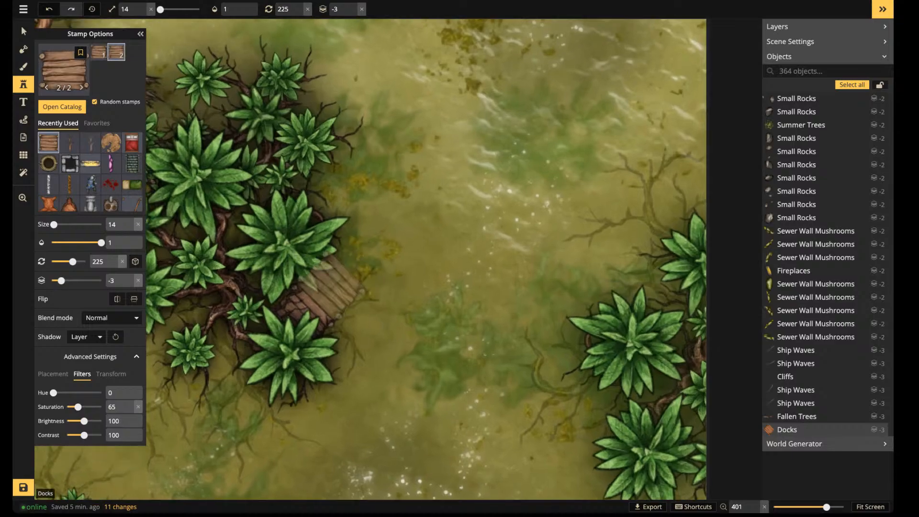
{"action": "left_click", "coordinate": [327, 295]}
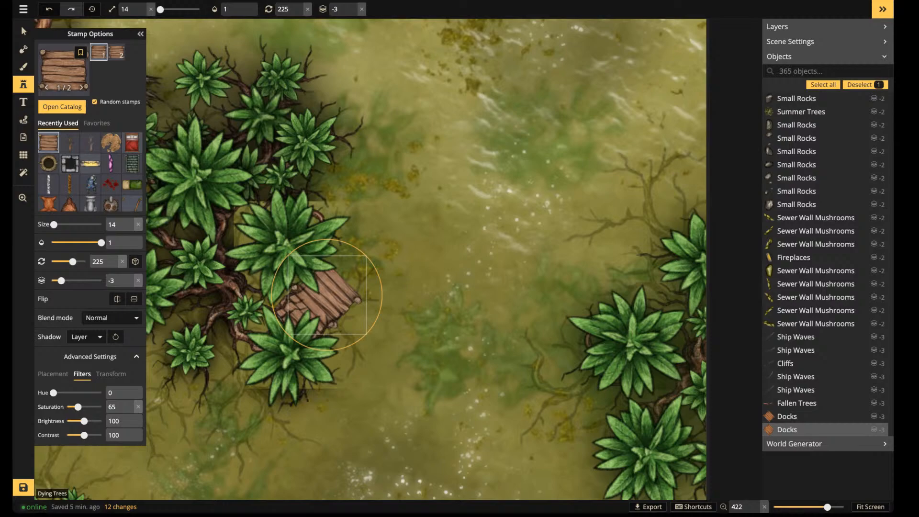
{"action": "scroll", "coordinate": [327, 295], "scroll_direction": "down", "scroll_amount": 2}
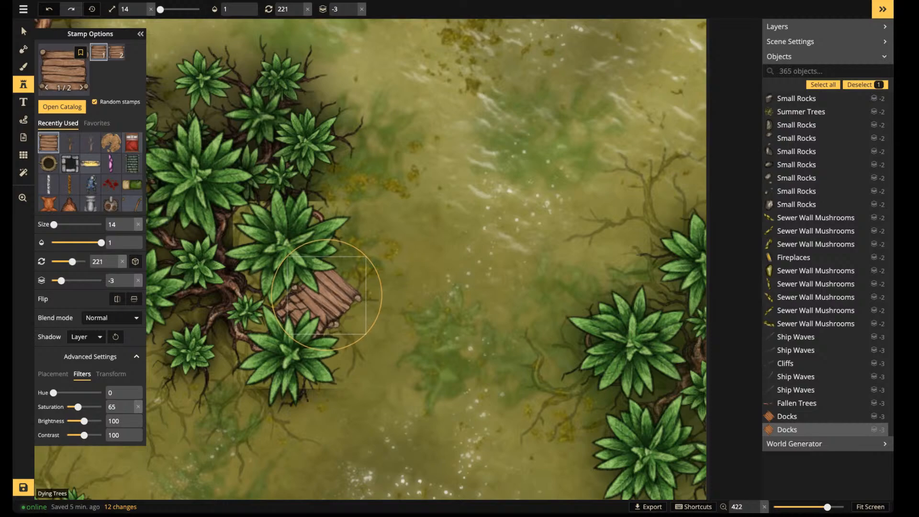
{"action": "scroll", "coordinate": [327, 294], "scroll_direction": "down", "scroll_amount": 3}
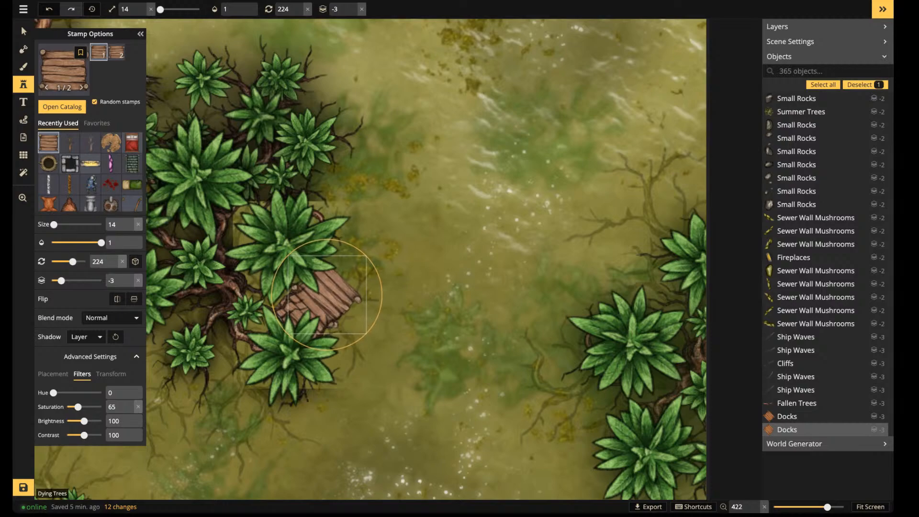
{"action": "left_click_drag", "start_coordinate": [329, 295], "coordinate": [325, 293]}
{"action": "left_click", "coordinate": [376, 257]}
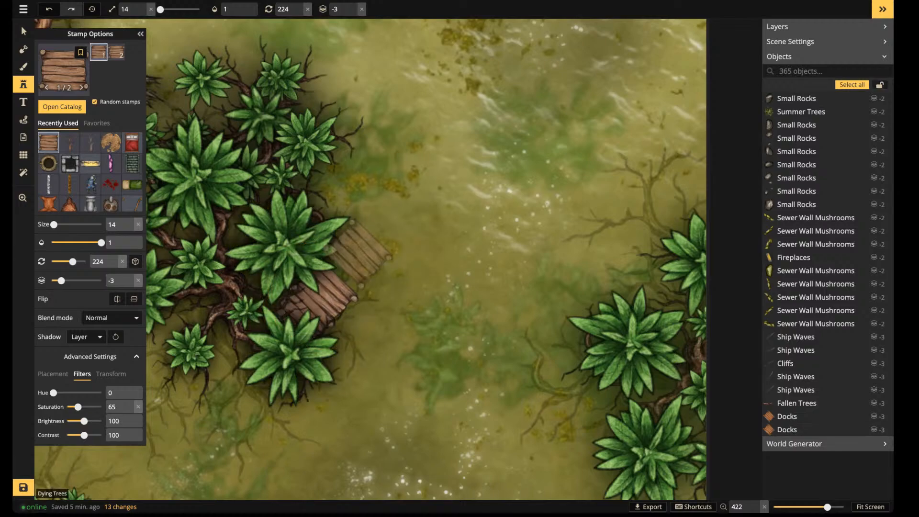
Continue the walkway northward around the plant with two more dock sections, rotated to 209 and 194
{"action": "scroll", "coordinate": [357, 253], "scroll_direction": "down", "scroll_amount": 15}
{"action": "left_click", "coordinate": [343, 269]}
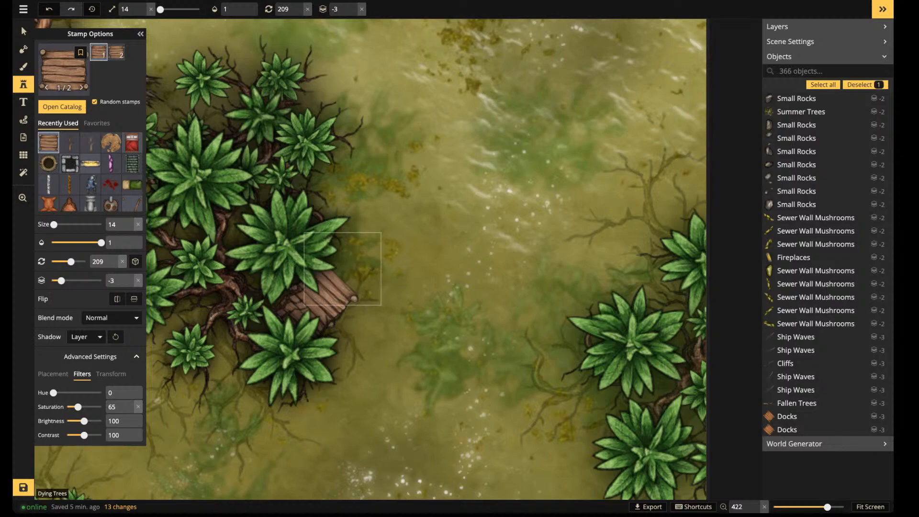
{"action": "left_click", "coordinate": [368, 222]}
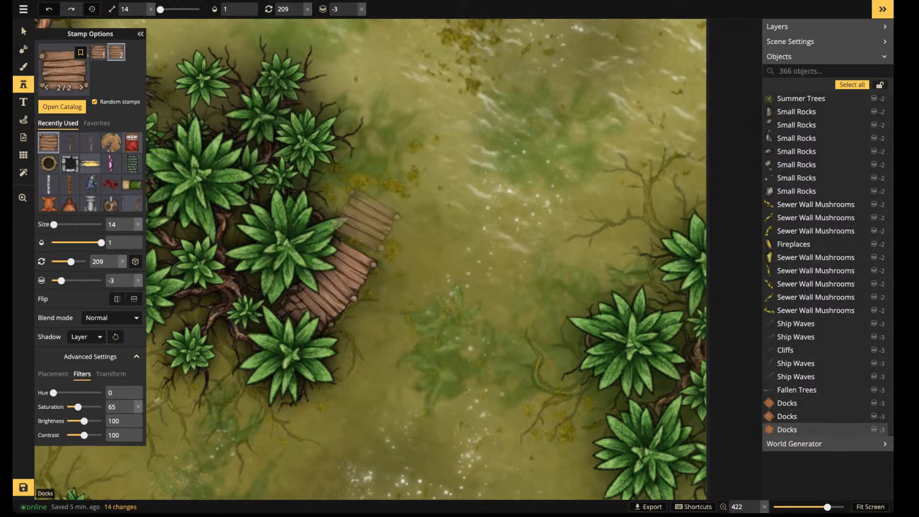
{"action": "scroll", "coordinate": [368, 222], "scroll_direction": "down", "scroll_amount": 1}
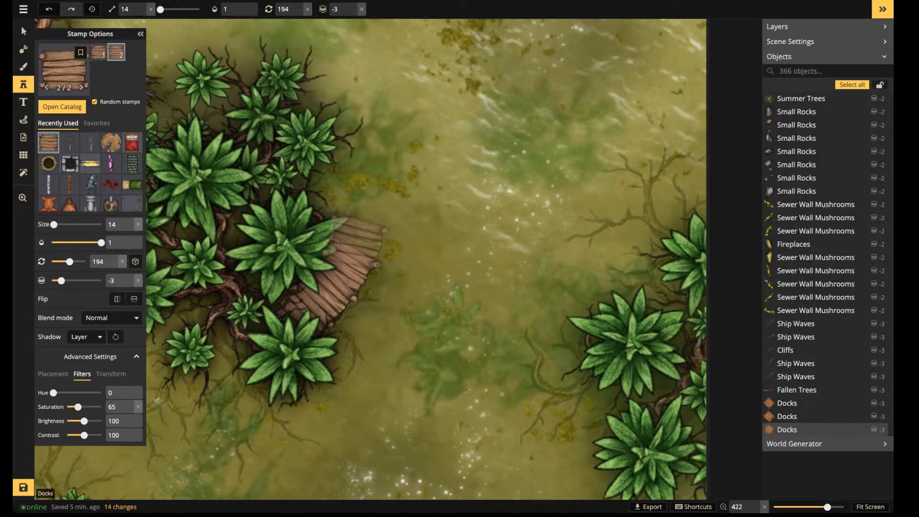
{"action": "left_click", "coordinate": [355, 243]}
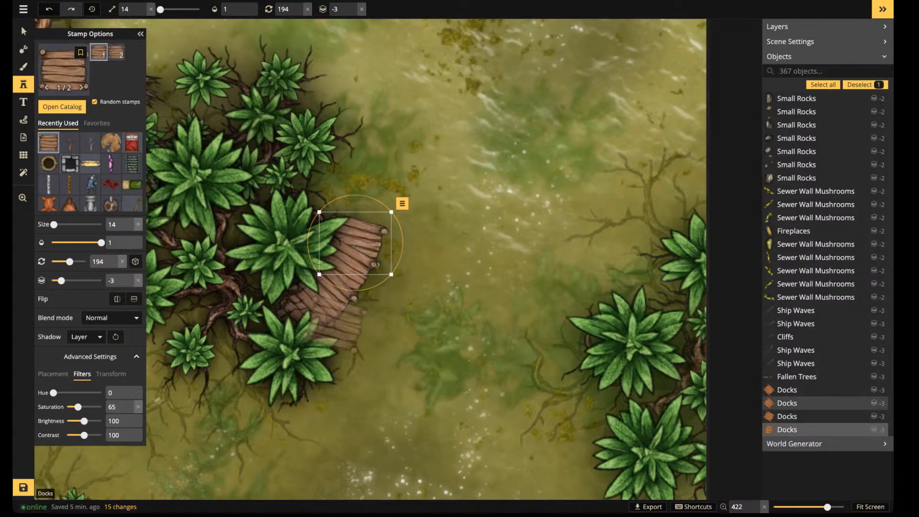
Add a dock section rotated to 179 at the northern end of the curved walkway and align it with the previous section
{"action": "left_click", "coordinate": [362, 194]}
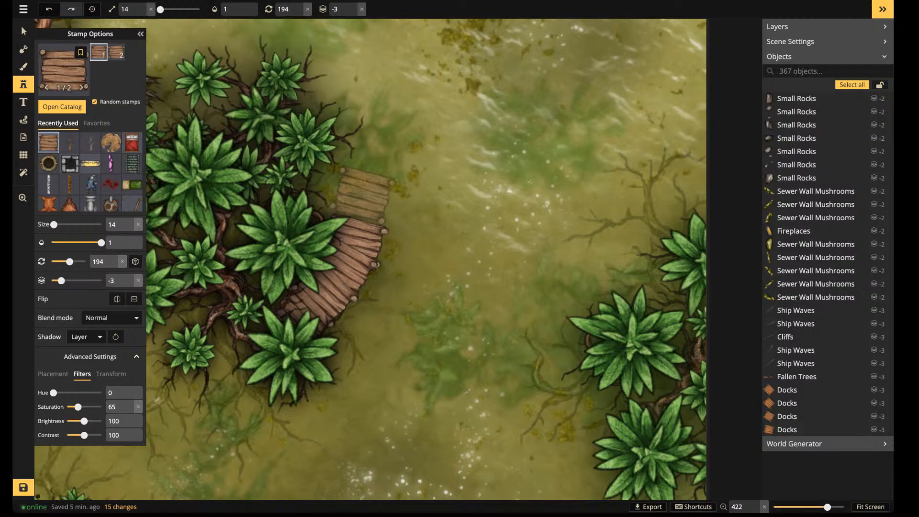
{"action": "scroll", "coordinate": [363, 194], "scroll_direction": "down", "scroll_amount": 3}
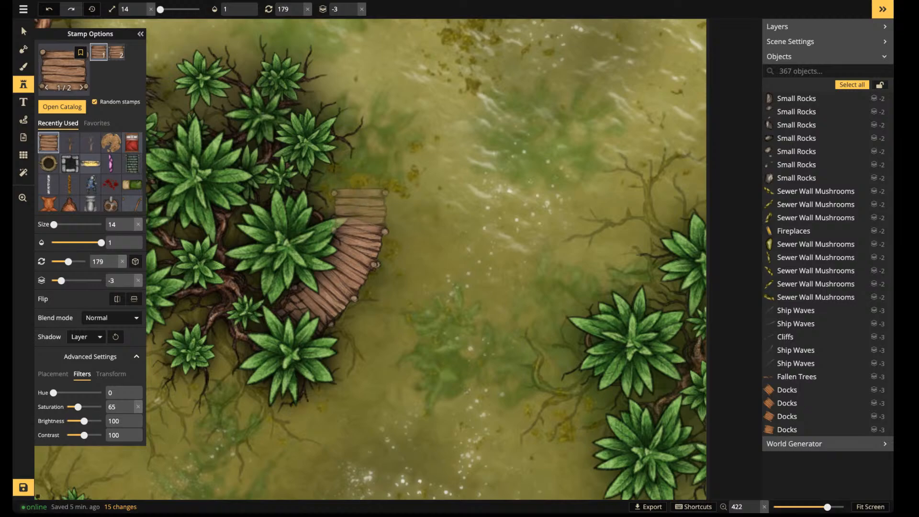
{"action": "left_click", "coordinate": [359, 212]}
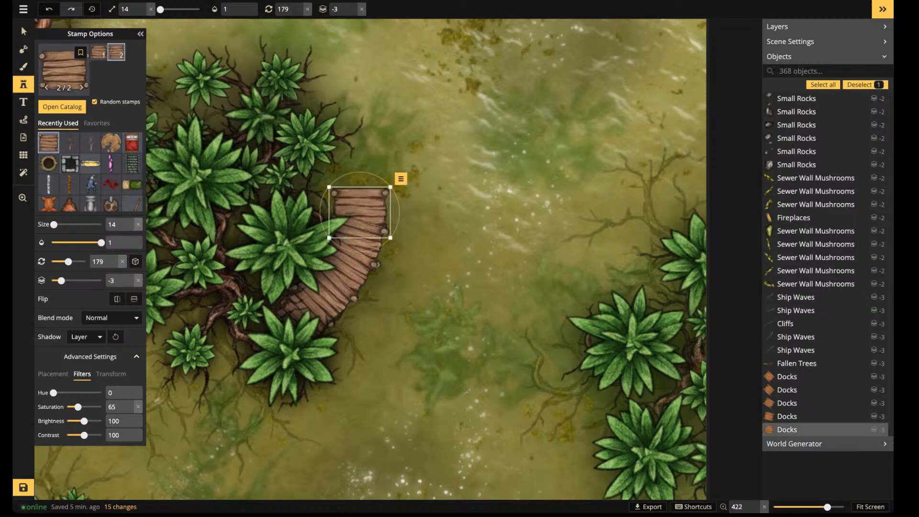
{"action": "left_click_drag", "start_coordinate": [359, 212], "coordinate": [360, 213]}
Branch a dock section rotated to 119 off the curved walkway toward open water and set its layer to -2
{"action": "scroll", "coordinate": [336, 238], "scroll_direction": "down", "scroll_amount": 1}
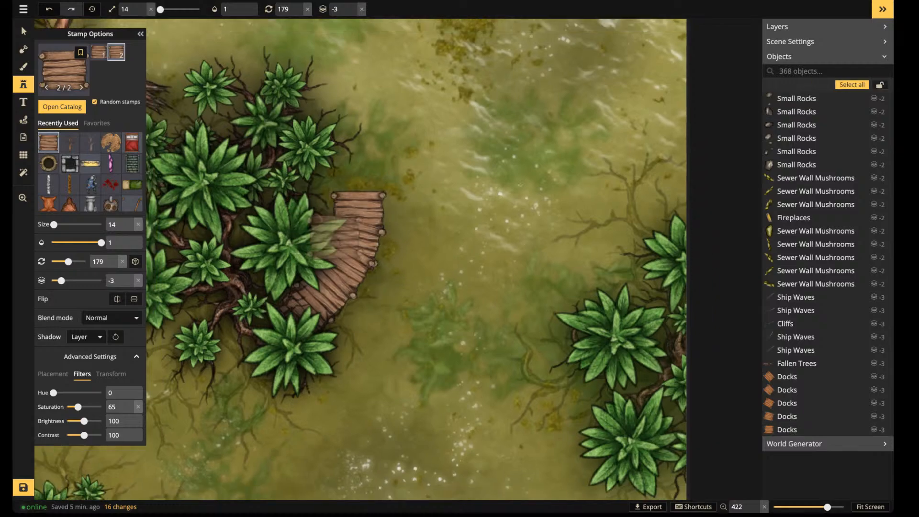
{"action": "scroll", "coordinate": [335, 235], "scroll_direction": "down", "scroll_amount": 1}
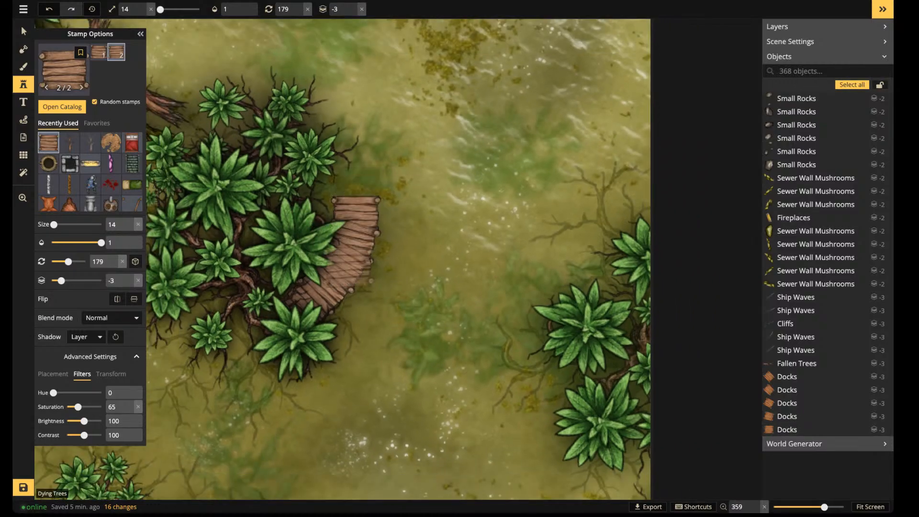
{"action": "scroll", "coordinate": [390, 290], "scroll_direction": "up", "scroll_amount": 1}
{"action": "scroll", "coordinate": [382, 293], "scroll_direction": "down", "scroll_amount": 2}
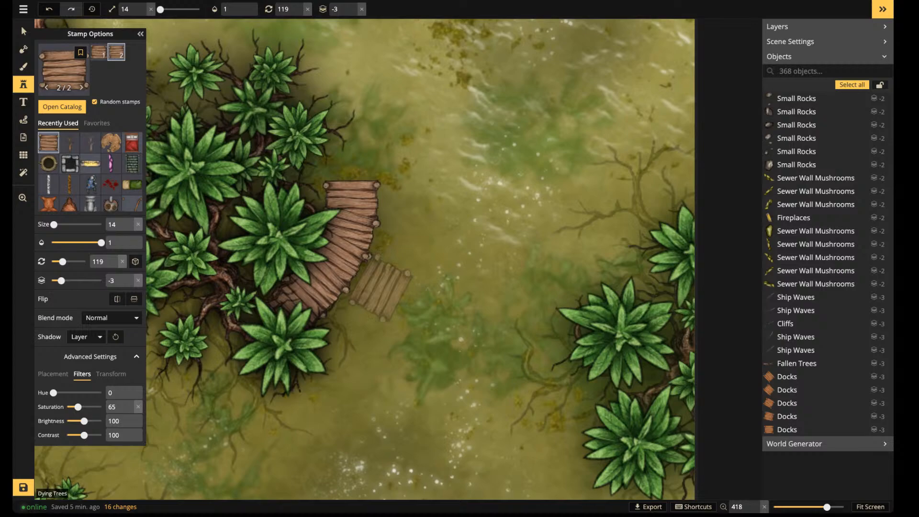
{"action": "left_click", "coordinate": [371, 284]}
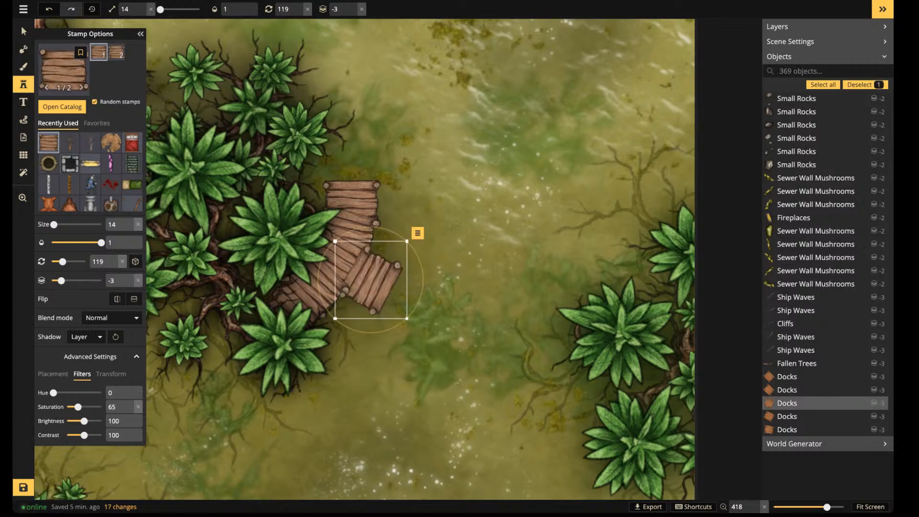
{"action": "left_click_drag", "start_coordinate": [371, 282], "coordinate": [372, 281]}
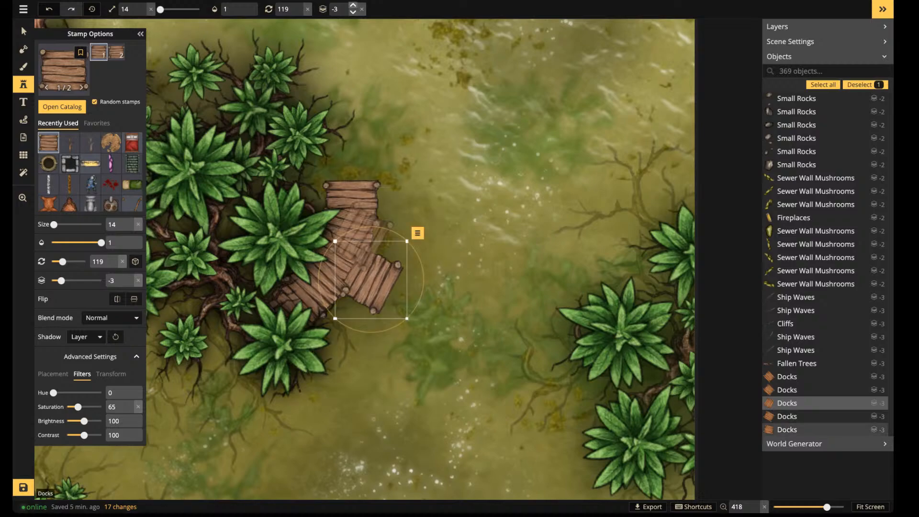
{"action": "left_click", "coordinate": [352, 5]}
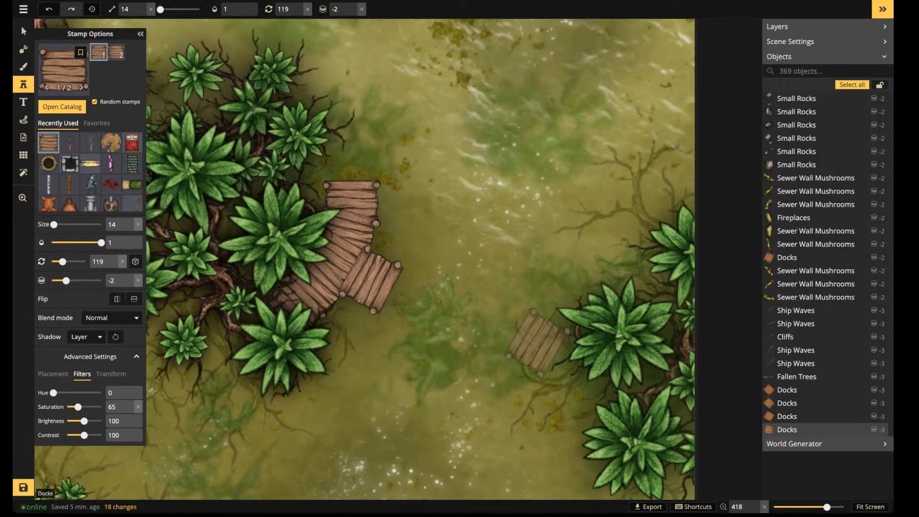
Place three overlapping dock sections at rotation 119 on layer -2, leading from the water in between the eastern cluster's plants
{"action": "left_click", "coordinate": [536, 344]}
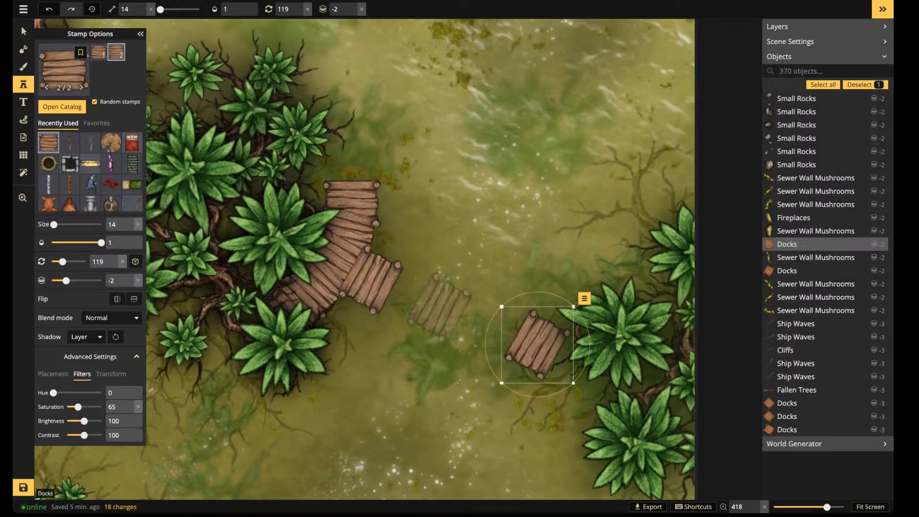
{"action": "scroll", "coordinate": [355, 268], "scroll_direction": "down", "scroll_amount": 5}
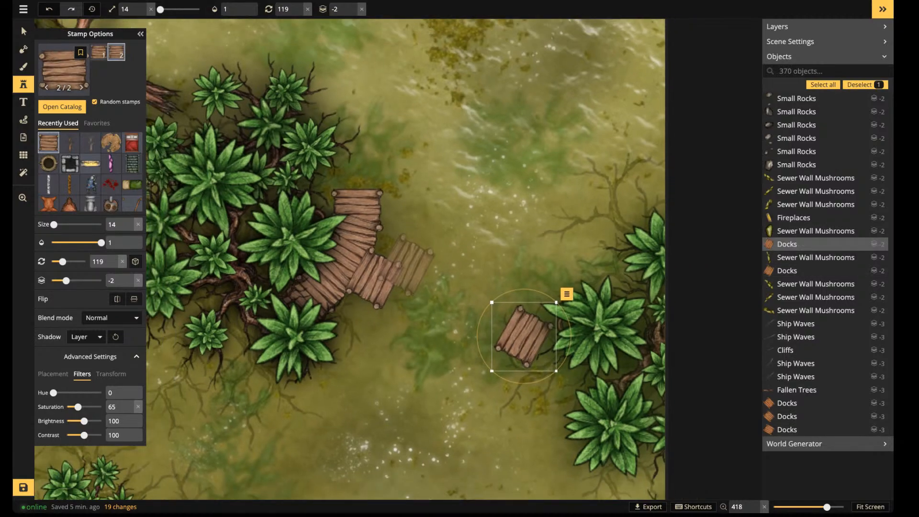
{"action": "scroll", "coordinate": [492, 324], "scroll_direction": "up", "scroll_amount": 5}
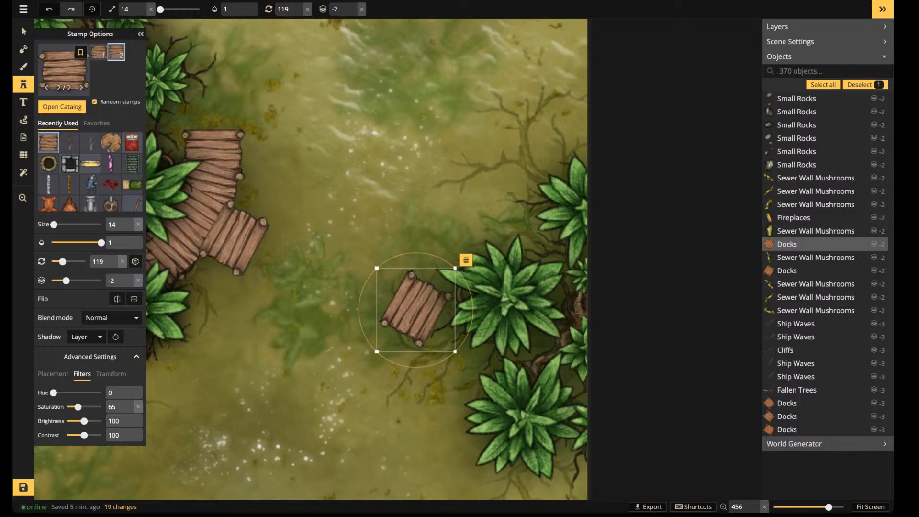
{"action": "left_click", "coordinate": [460, 339]}
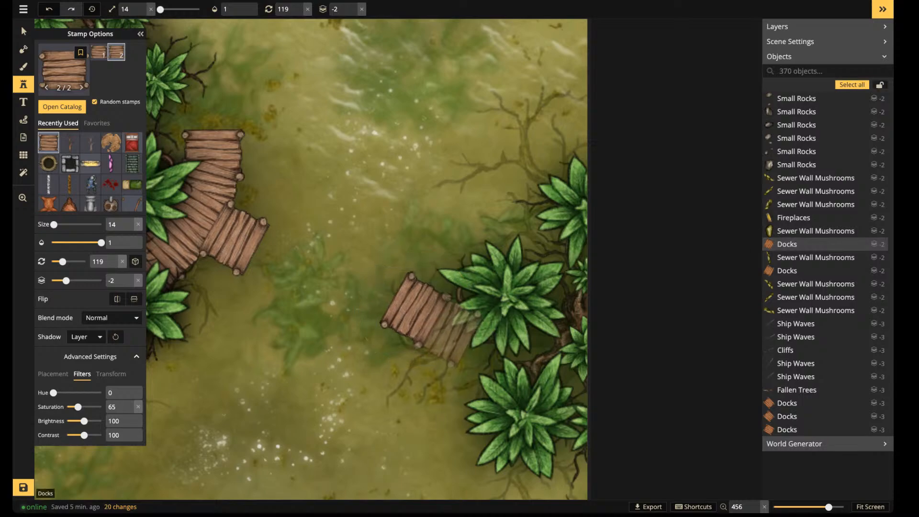
{"action": "left_click", "coordinate": [449, 329]}
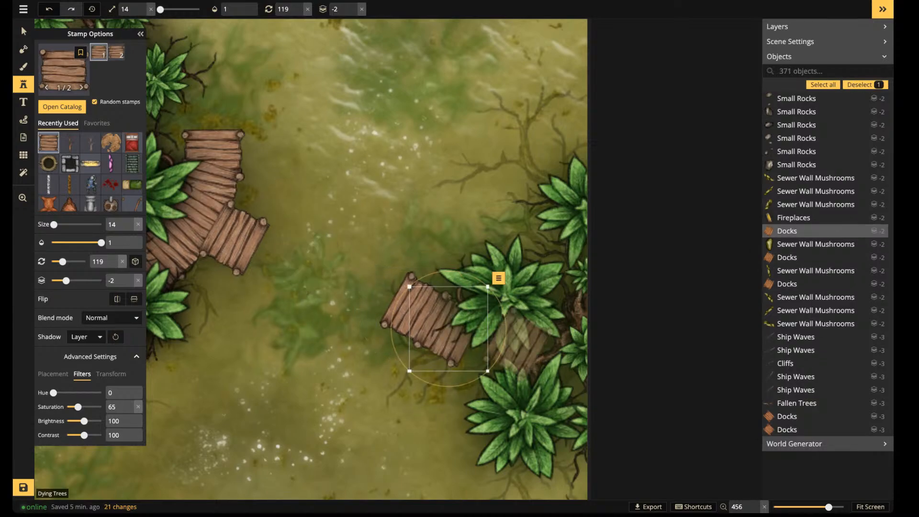
{"action": "left_click", "coordinate": [515, 371]}
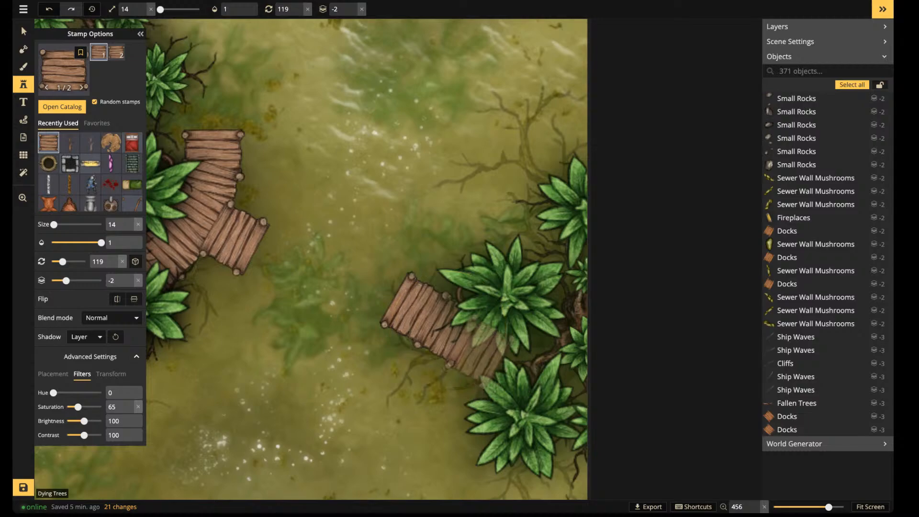
{"action": "left_click", "coordinate": [482, 351]}
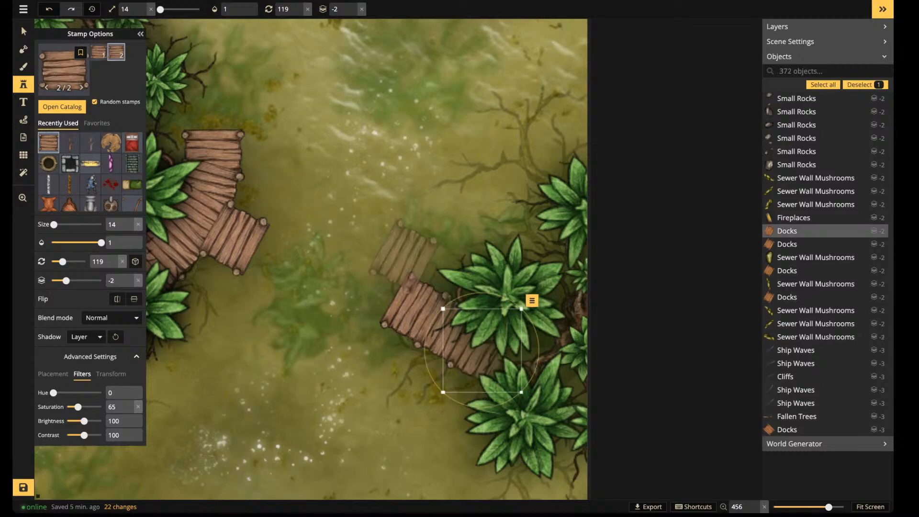
Add a fourth dock section at rotation 119 against the north side of the eastern dock's water end
{"action": "left_click", "coordinate": [382, 349]}
{"action": "scroll", "coordinate": [442, 249], "scroll_direction": "up", "scroll_amount": 3}
{"action": "scroll", "coordinate": [441, 253], "scroll_direction": "down", "scroll_amount": 3}
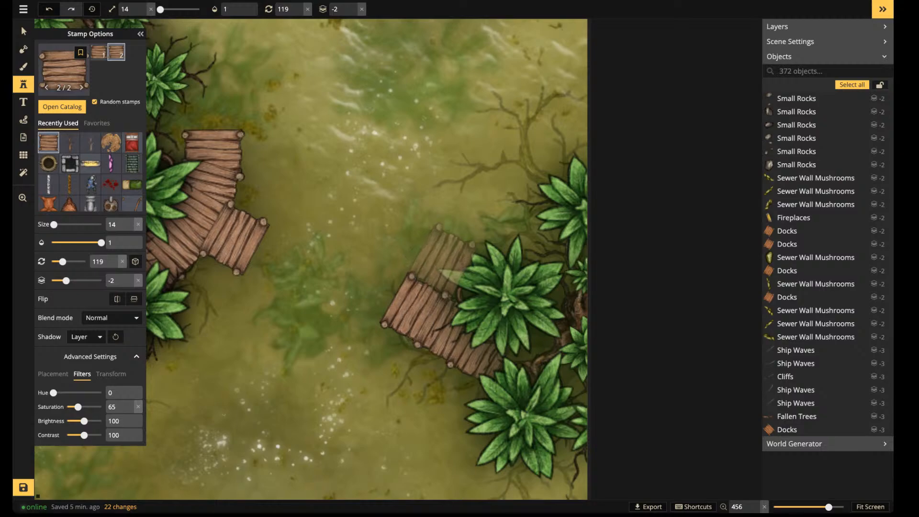
{"action": "left_click", "coordinate": [443, 260]}
{"action": "left_click", "coordinate": [492, 343]}
Search the stamp catalog for wood and pick a set of long wooden wall beams
{"action": "scroll", "coordinate": [406, 205], "scroll_direction": "down", "scroll_amount": 4}
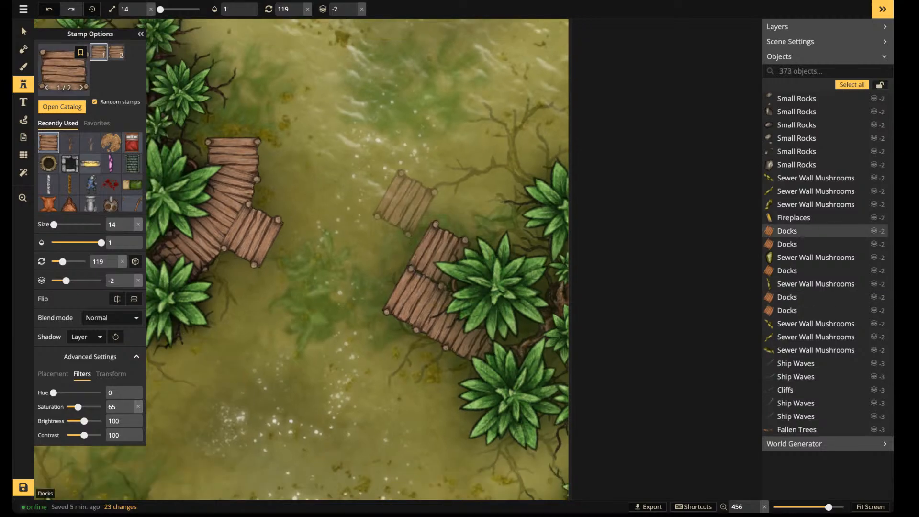
{"action": "left_click_drag", "start_coordinate": [386, 212], "coordinate": [429, 171]}
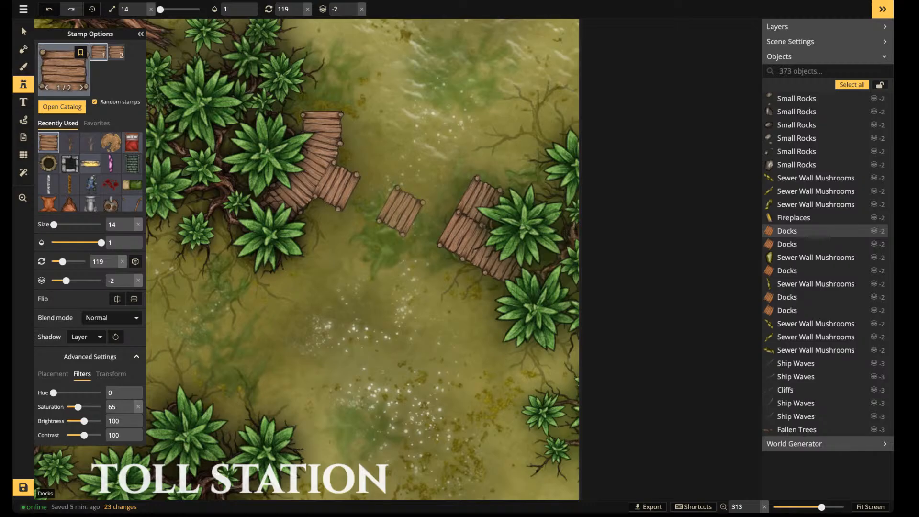
{"action": "left_click", "coordinate": [64, 70]}
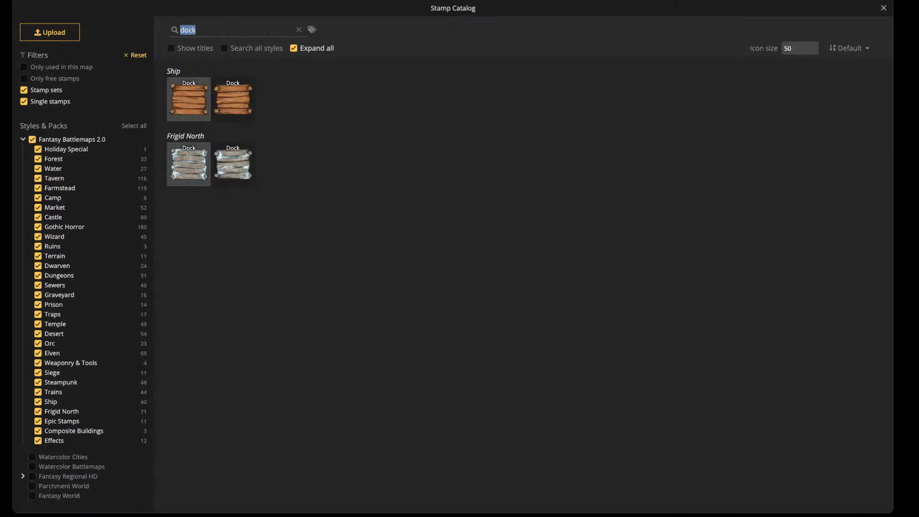
{"action": "type", "text": "wo"}
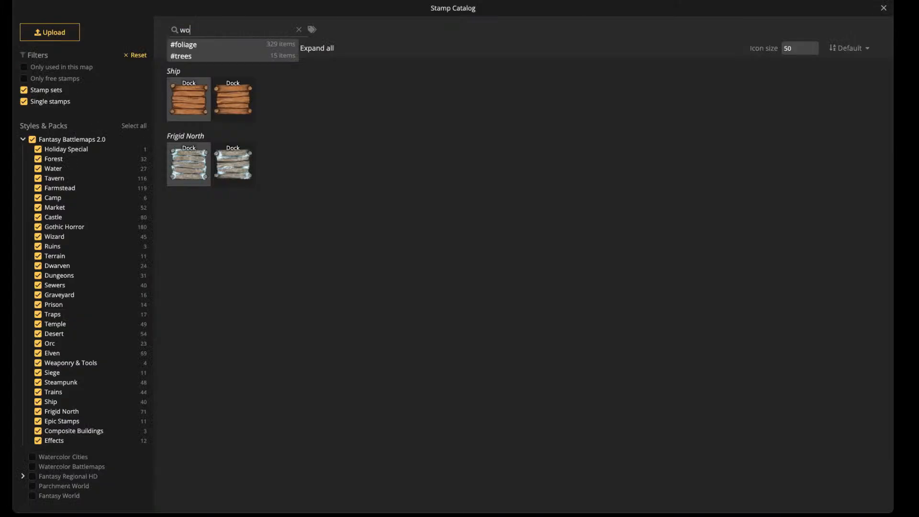
{"action": "type", "text": "od"}
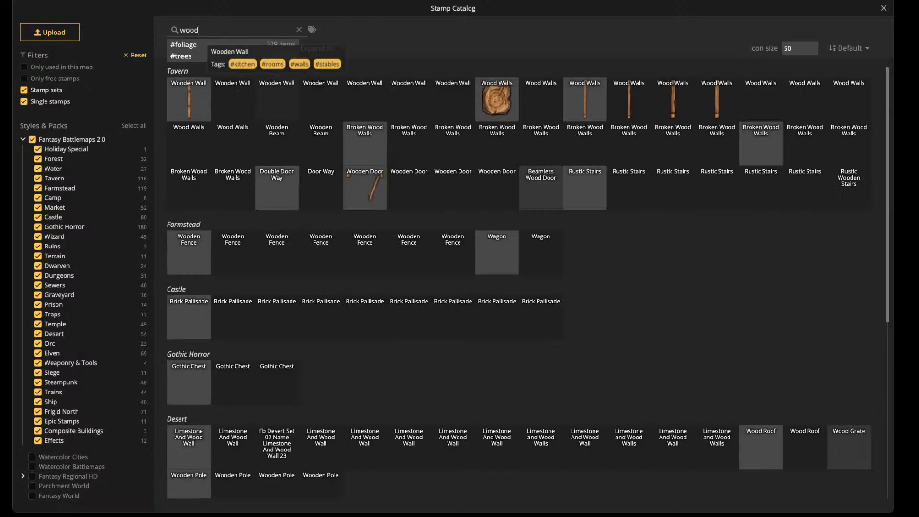
{"action": "left_click", "coordinate": [761, 144]}
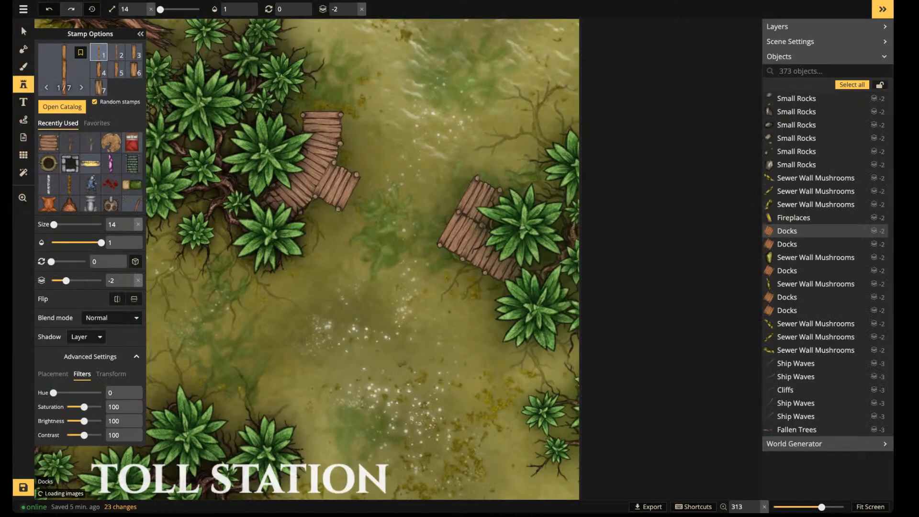
{"action": "scroll", "coordinate": [391, 208], "scroll_direction": "up", "scroll_amount": 3}
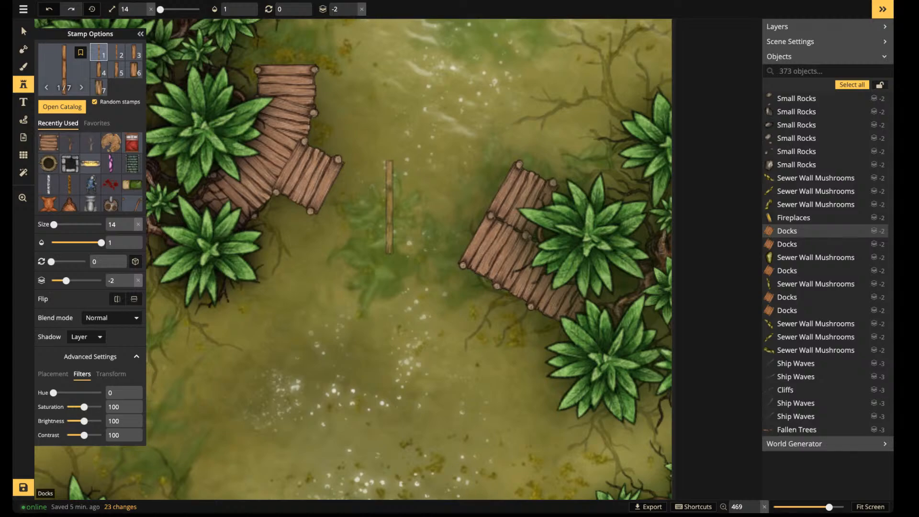
Place two long wooden beams of the first variant end to end at rotation 300 on layer -2, spanning from the western dock to the eastern dock
{"action": "scroll", "coordinate": [383, 206], "scroll_direction": "up", "scroll_amount": 2}
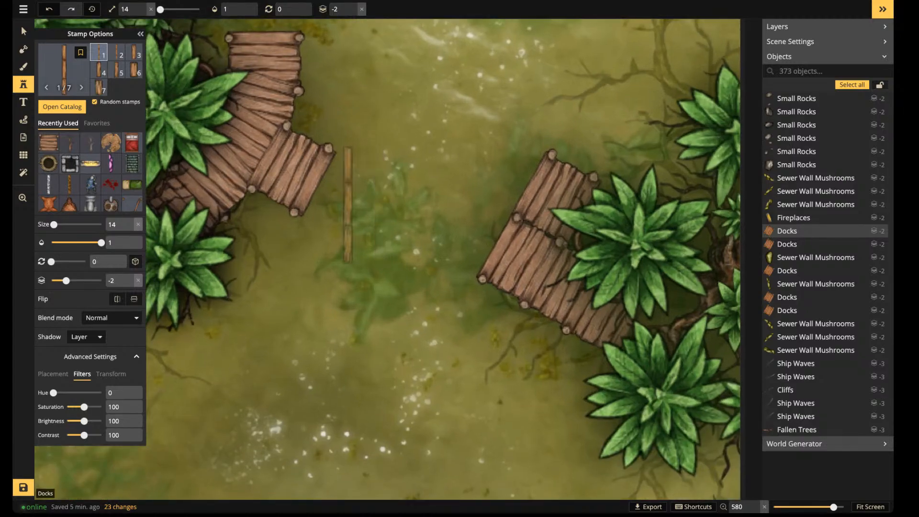
{"action": "scroll", "coordinate": [345, 194], "scroll_direction": "down", "scroll_amount": 4}
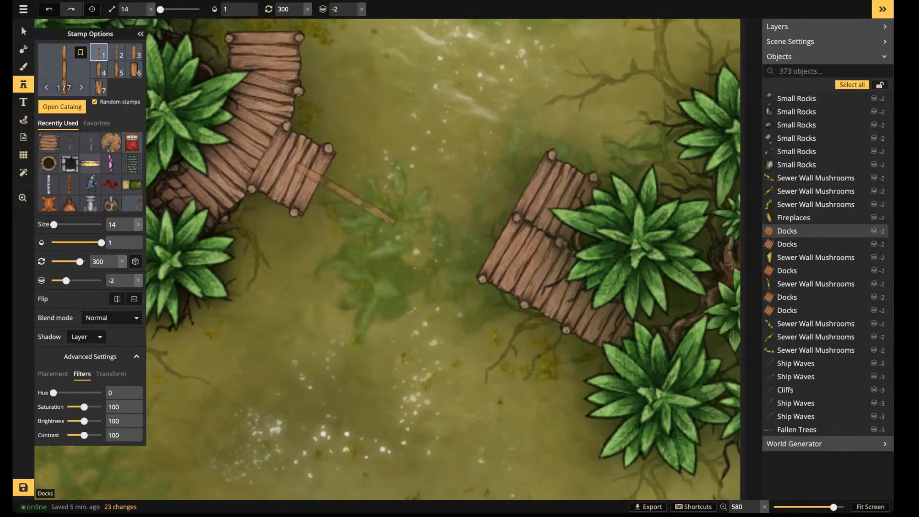
{"action": "left_click", "coordinate": [346, 192]}
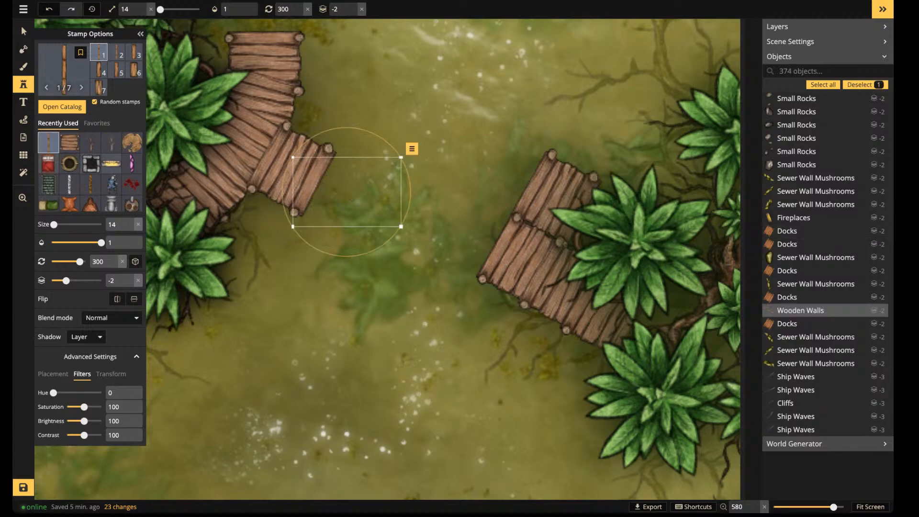
{"action": "key", "text": "Escape"}
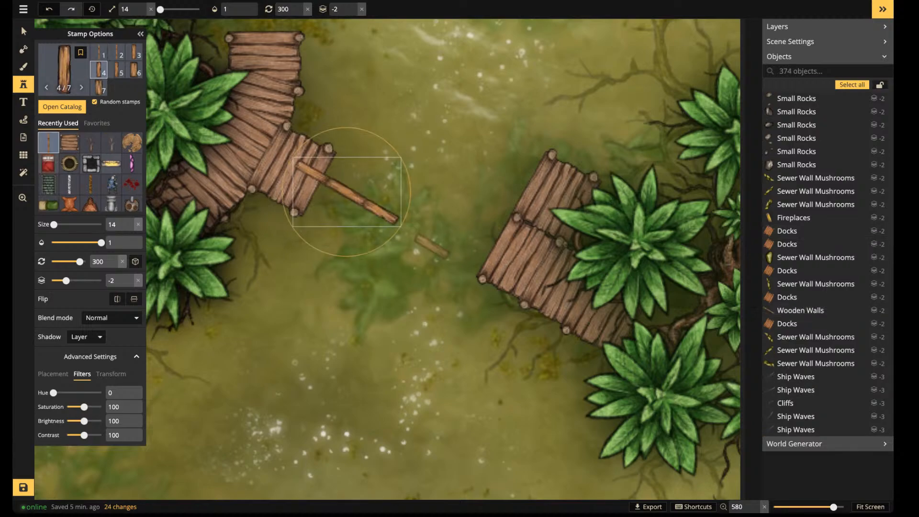
{"action": "key", "text": "1"}
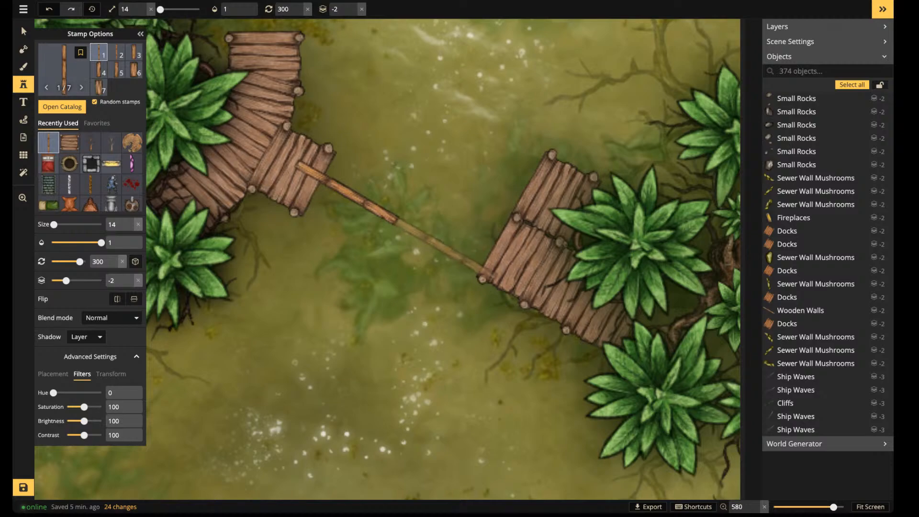
{"action": "left_click", "coordinate": [445, 249]}
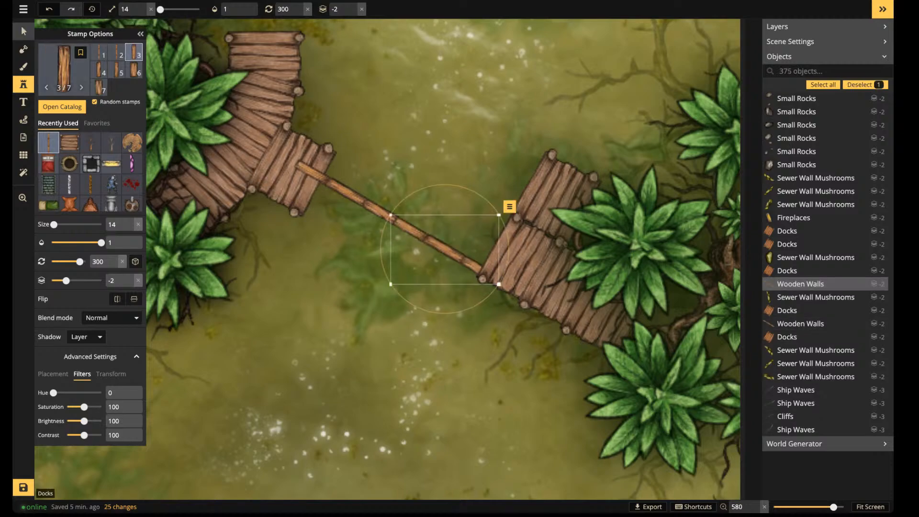
Select all four sections of the eastern dock and move them slightly south to line up with the beam's end
{"action": "left_click", "coordinate": [23, 32]}
{"action": "left_click", "coordinate": [547, 198]}
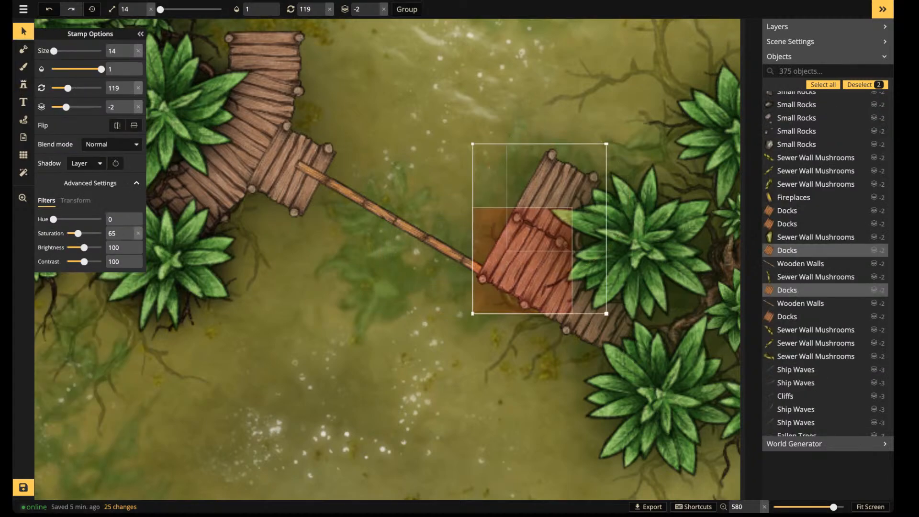
{"action": "left_click", "coordinate": [787, 224], "text": "ctrl"}
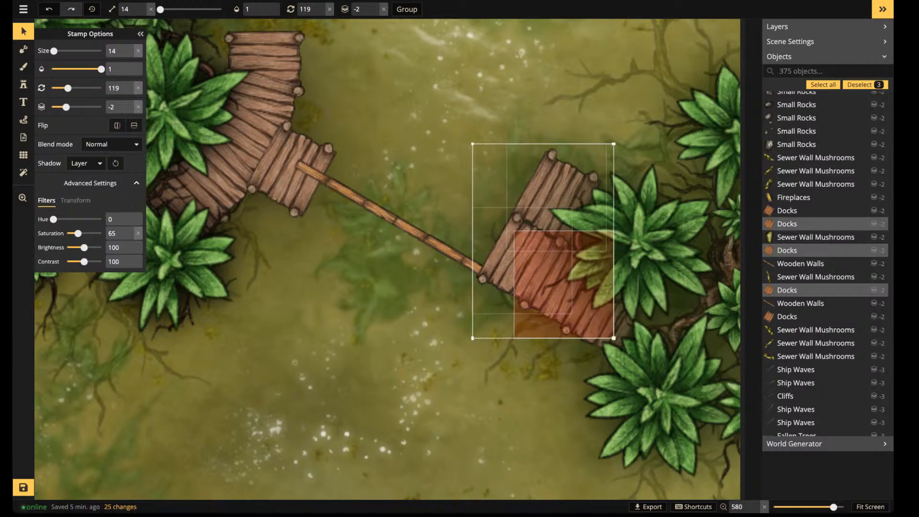
{"action": "left_click", "coordinate": [787, 211], "text": "ctrl"}
{"action": "left_click_drag", "start_coordinate": [541, 268], "coordinate": [542, 298]}
Raise the eastern long beam of the crossing to layer -1
{"action": "left_click", "coordinate": [455, 256]}
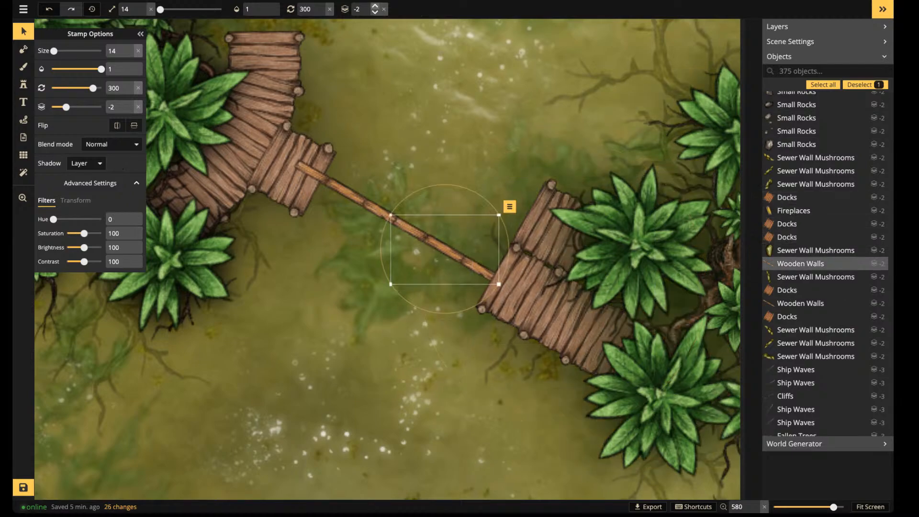
{"action": "left_click", "coordinate": [375, 6]}
{"action": "left_click", "coordinate": [383, 105]}
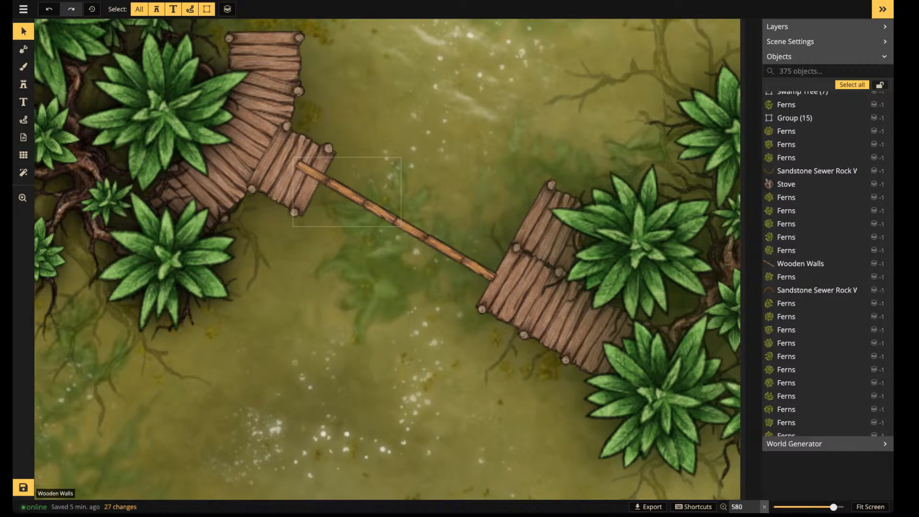
Select both long beams and duplicate the pair twice, laying the copies side by side to widen the crossing
{"action": "left_click", "coordinate": [348, 193]}
{"action": "mouse_move", "coordinate": [348, 193]}
{"action": "left_mouse_down"}
{"action": "mouse_move", "coordinate": [356, 202]}
{"action": "mouse_move", "coordinate": [349, 194]}
{"action": "left_mouse_up"}
{"action": "left_click", "coordinate": [444, 248], "text": "shift"}
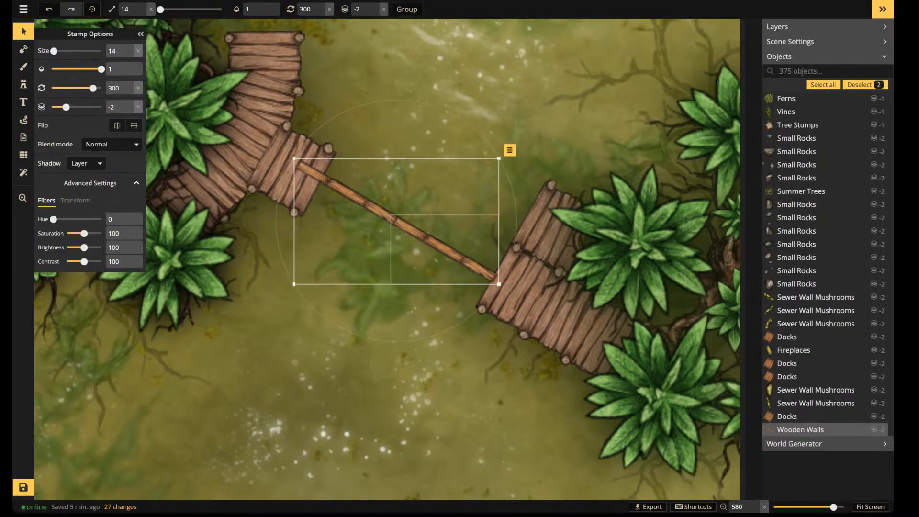
{"action": "left_click_drag", "start_coordinate": [444, 248], "coordinate": [405, 229]}
{"action": "key", "text": "ctrl+c"}
{"action": "key", "text": "ctrl+v"}
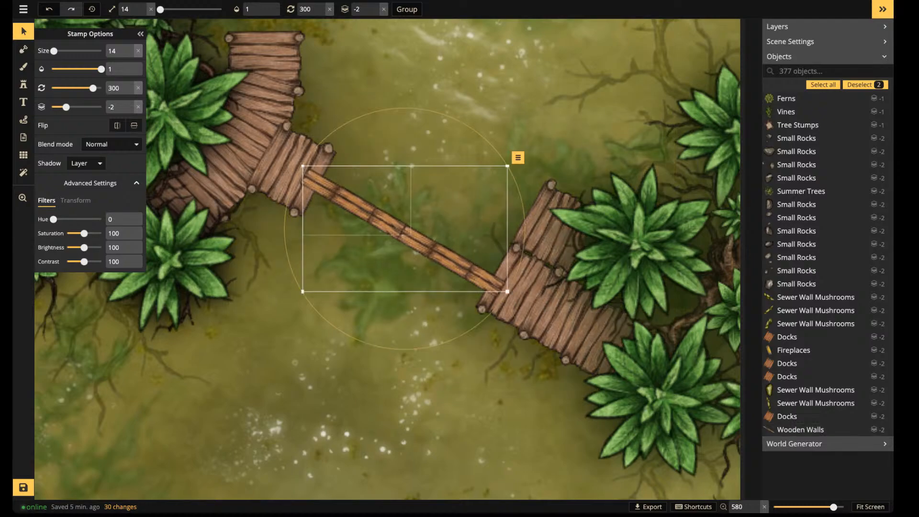
{"action": "key", "text": "ctrl+c"}
{"action": "key", "text": "ctrl+v"}
{"action": "left_click_drag", "start_coordinate": [448, 207], "coordinate": [411, 222]}
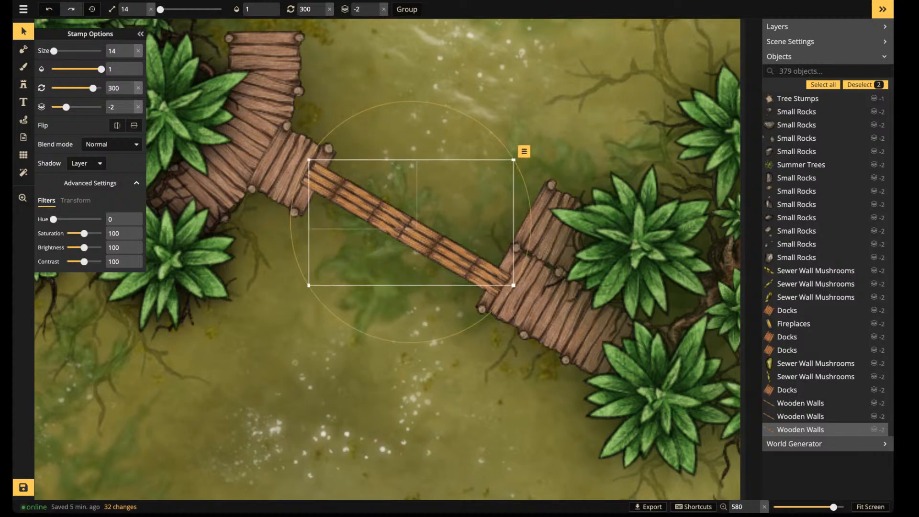
{"action": "key", "text": "Escape"}
Place short wooden planks at rotation 30 across the crossing's west end, one on layer -2 and one on layer -1
{"action": "left_click", "coordinate": [23, 85]}
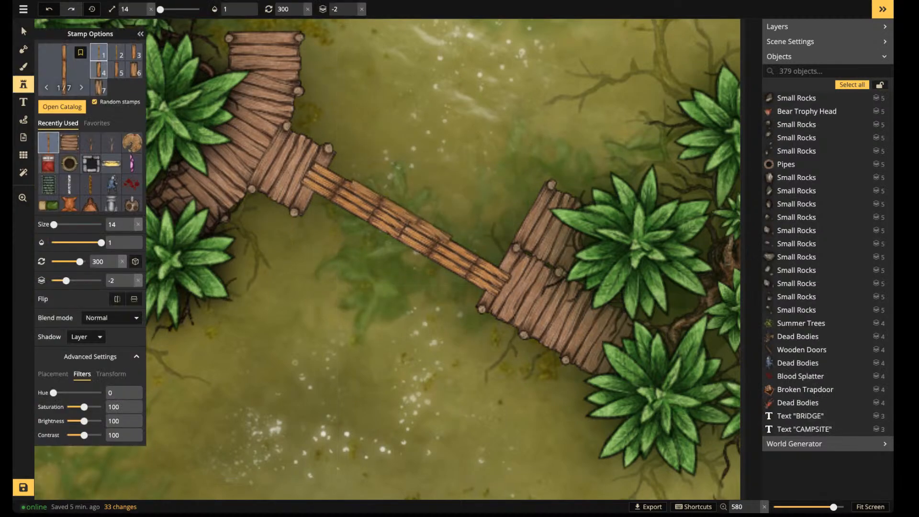
{"action": "left_click", "coordinate": [134, 69]}
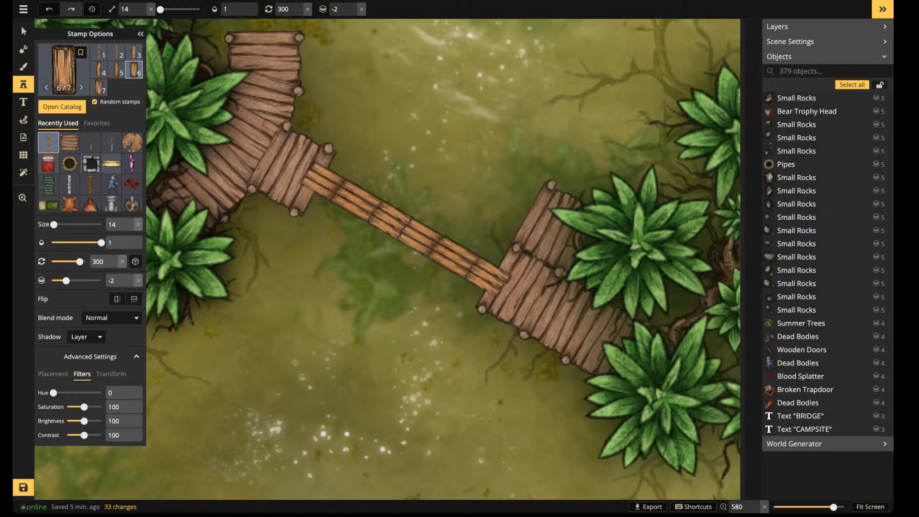
{"action": "left_click", "coordinate": [99, 70]}
{"action": "scroll", "coordinate": [305, 177], "scroll_direction": "up", "scroll_amount": 5}
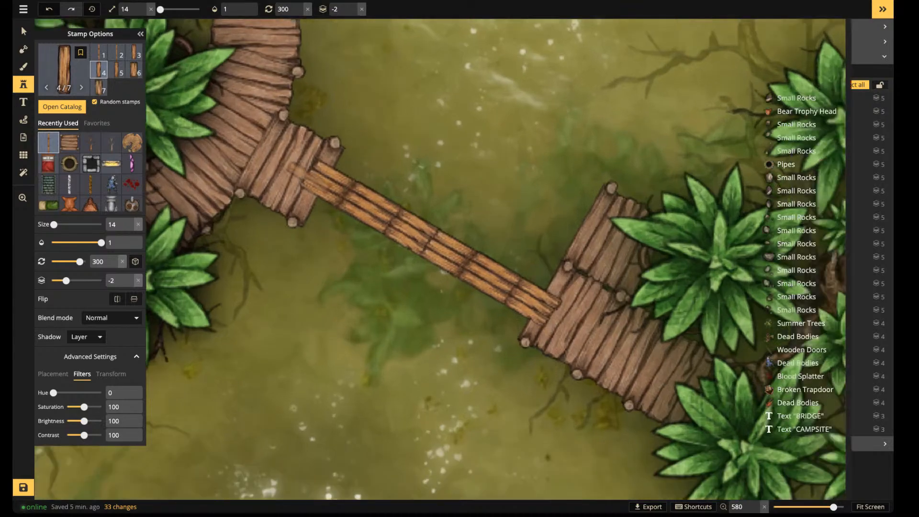
{"action": "scroll", "coordinate": [312, 177], "scroll_direction": "up", "scroll_amount": 10}
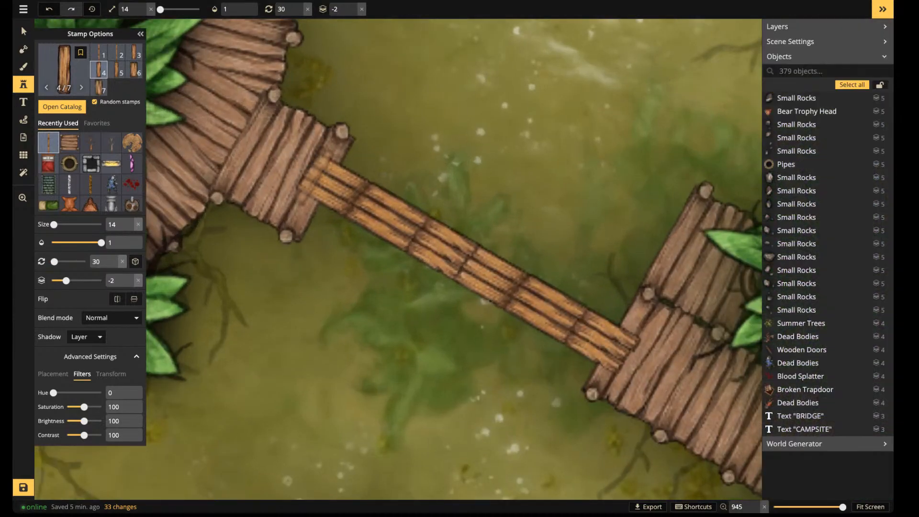
{"action": "left_click", "coordinate": [312, 176]}
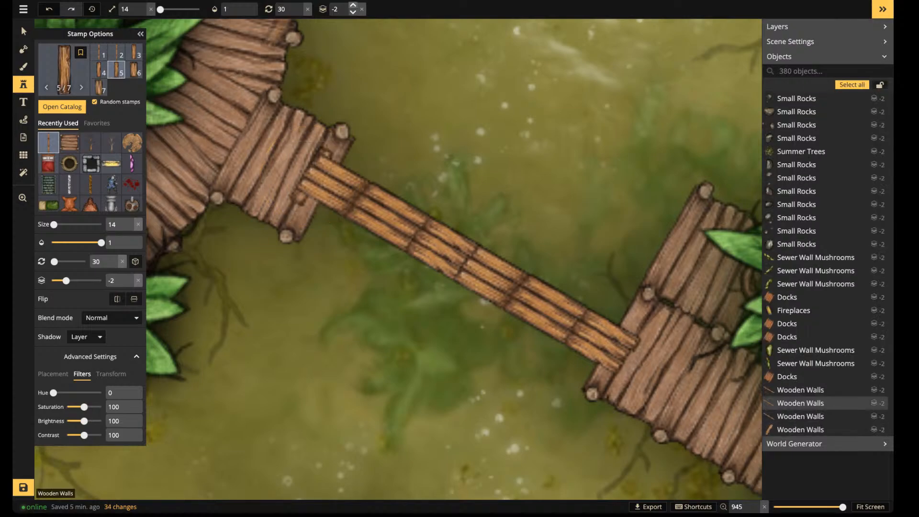
{"action": "left_click", "coordinate": [353, 5]}
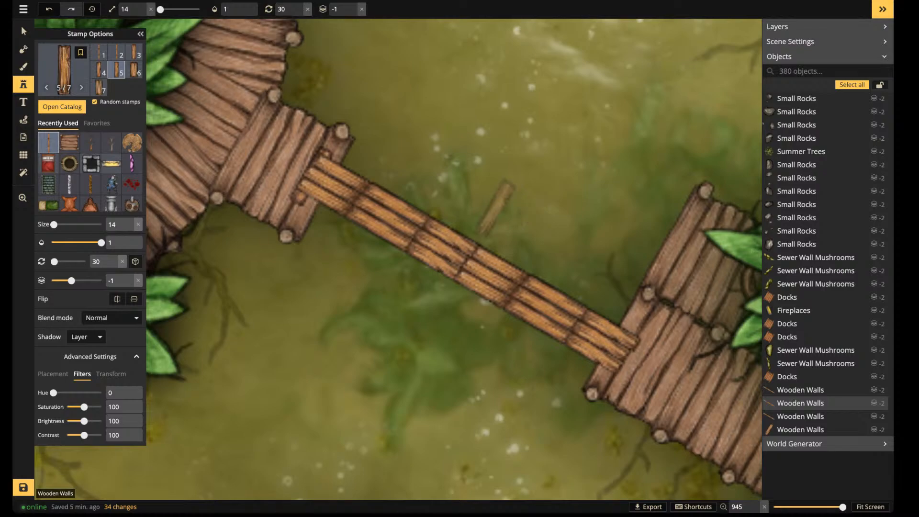
{"action": "scroll", "coordinate": [496, 208], "scroll_direction": "down", "scroll_amount": 2}
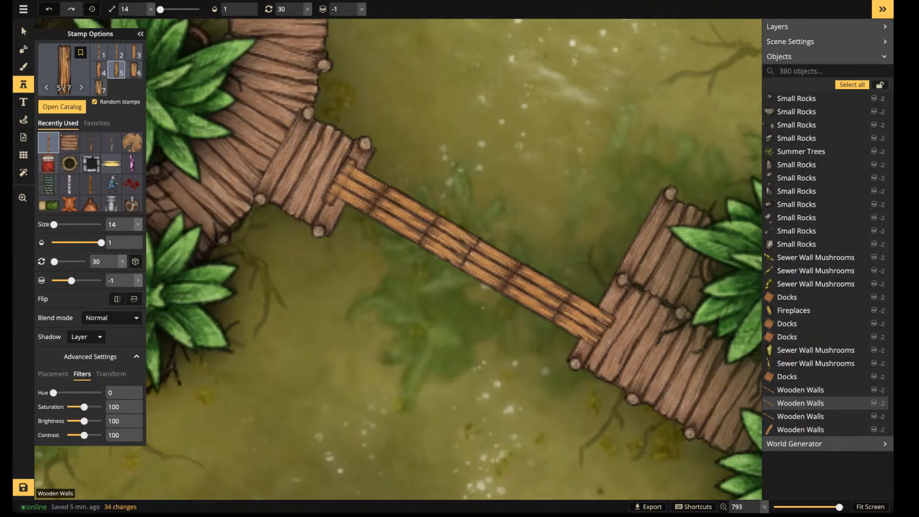
{"action": "left_click", "coordinate": [472, 251]}
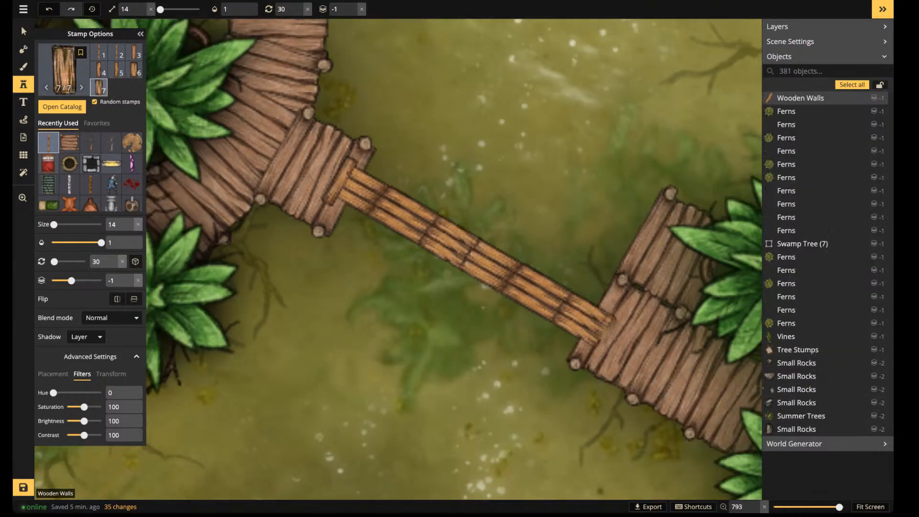
Turn off random stamps and place the fourth plank variant at rotation 30 on layer -1 across the crossing's east end
{"action": "left_click", "coordinate": [605, 330]}
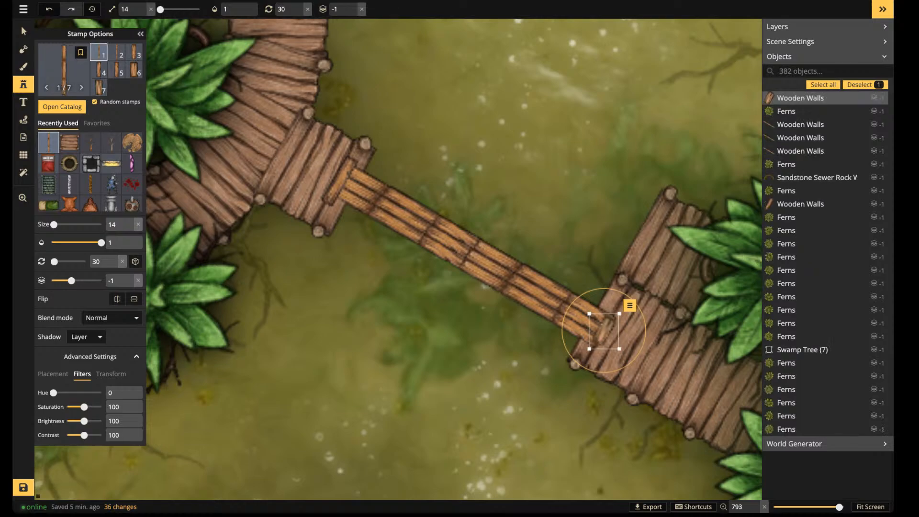
{"action": "key", "text": "Delete"}
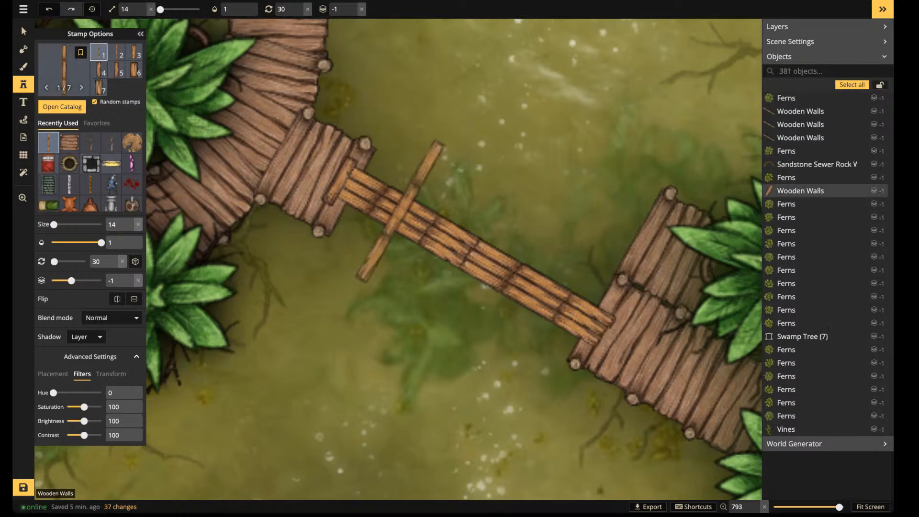
{"action": "left_click", "coordinate": [95, 102]}
{"action": "left_click", "coordinate": [99, 70]}
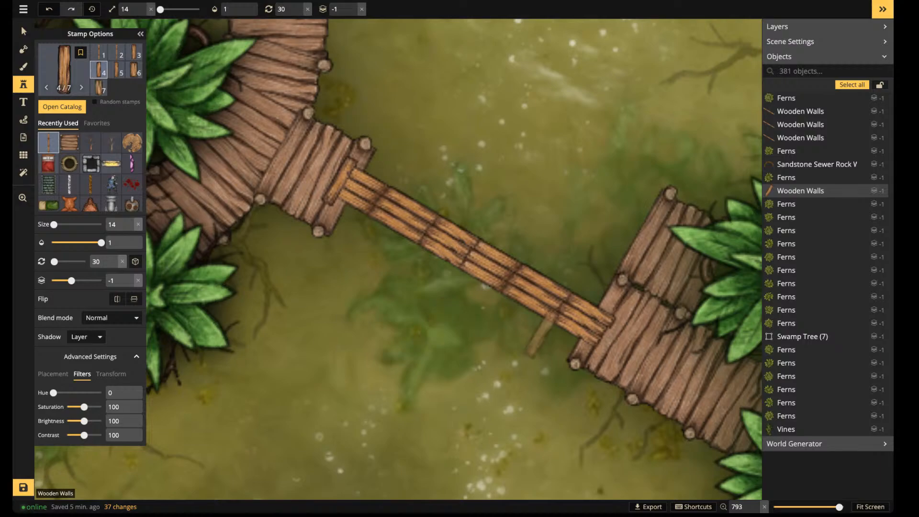
{"action": "left_click", "coordinate": [605, 333]}
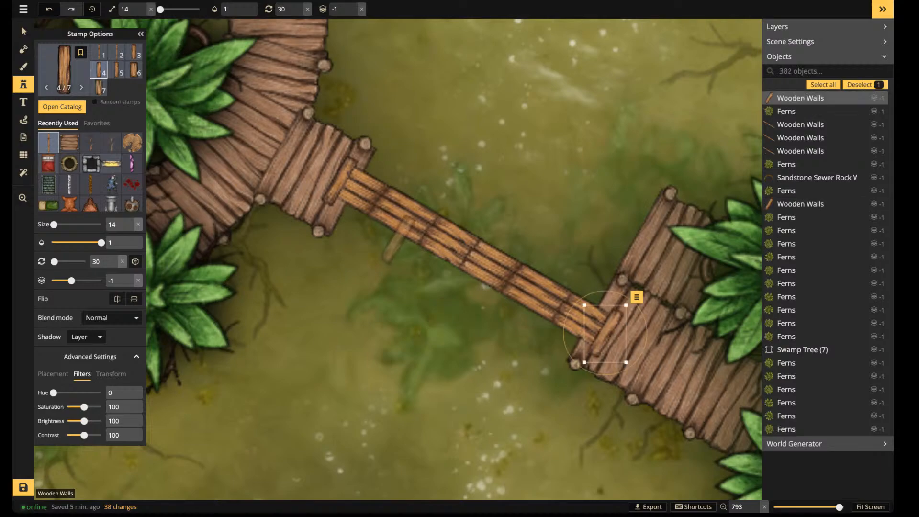
Reduce the plank size to 10 and place five cross planks at rotation 30 on layer -1 along the crossing
{"action": "scroll", "coordinate": [381, 195], "scroll_direction": "down", "scroll_amount": 4}
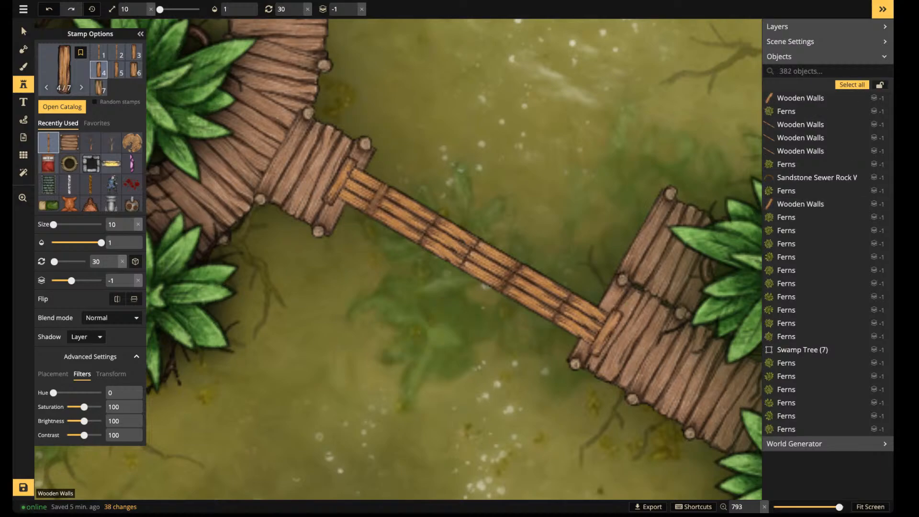
{"action": "left_click", "coordinate": [378, 199]}
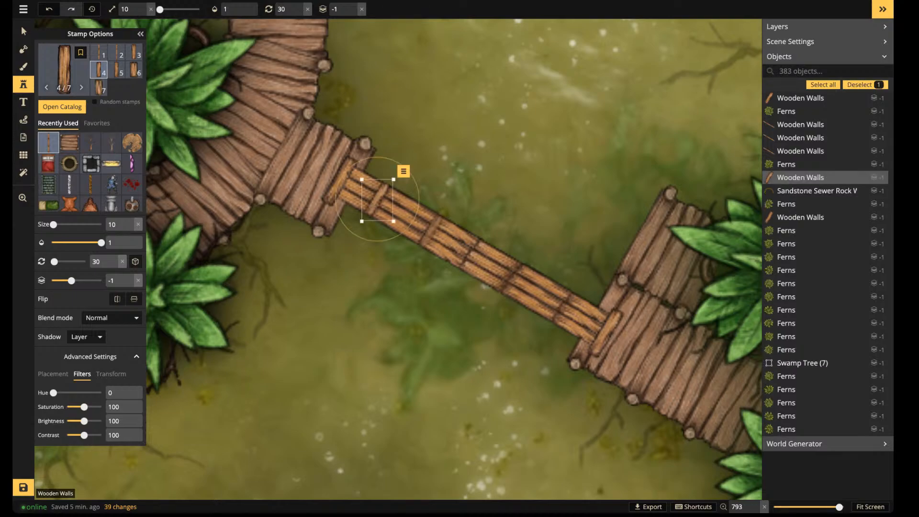
{"action": "left_click", "coordinate": [429, 229]}
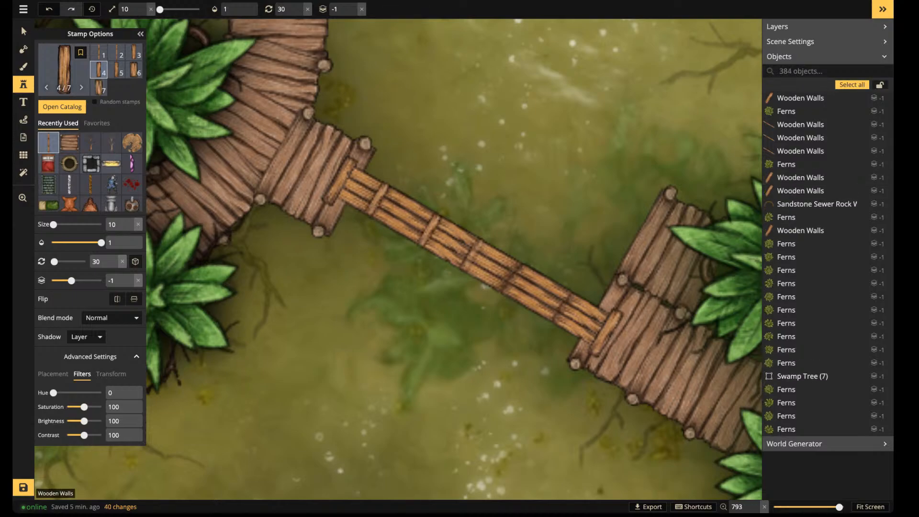
{"action": "left_click", "coordinate": [458, 259]}
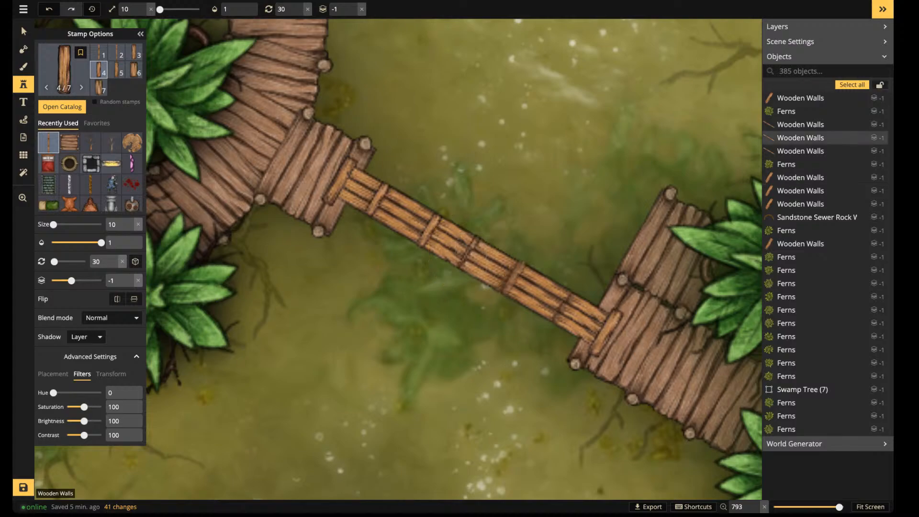
{"action": "left_click", "coordinate": [501, 273]}
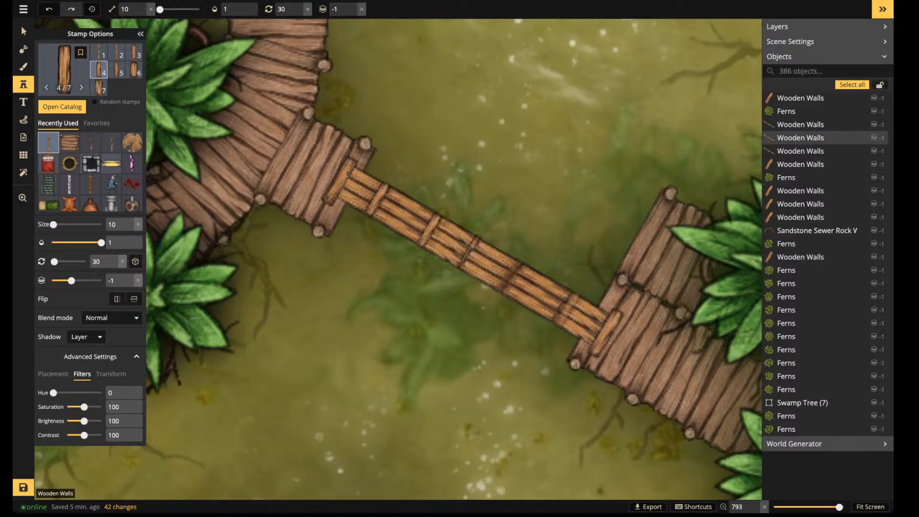
{"action": "left_click", "coordinate": [564, 307]}
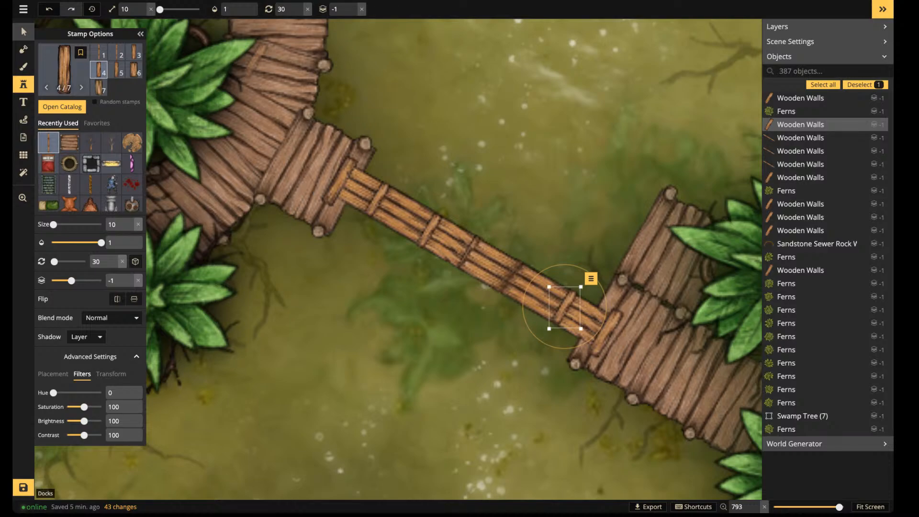
Duplicate the western dock's branch section and place the copy against its south side at rotation 127
{"action": "left_click", "coordinate": [23, 32]}
{"action": "left_click", "coordinate": [309, 177]}
{"action": "scroll", "coordinate": [309, 177], "scroll_direction": "down", "scroll_amount": 3}
{"action": "left_click_drag", "start_coordinate": [309, 177], "coordinate": [312, 372]}
{"action": "left_click_drag", "start_coordinate": [283, 447], "coordinate": [273, 442]}
{"action": "left_click_drag", "start_coordinate": [318, 368], "coordinate": [316, 364]}
{"action": "key", "text": "Escape"}
Search the stamp catalog for "market" and choose the small orange stall canopy with a yellow centre stripe
{"action": "scroll", "coordinate": [335, 209], "scroll_direction": "down", "scroll_amount": 3}
{"action": "key", "text": "space"}
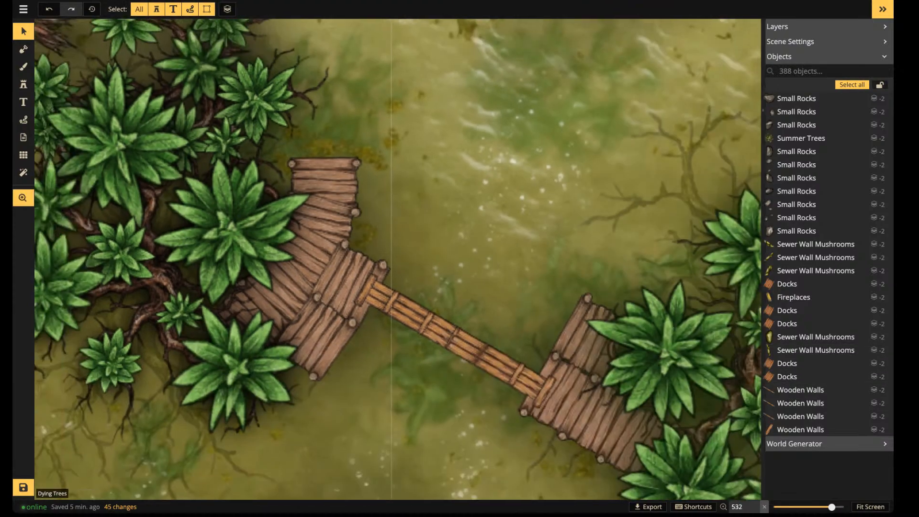
{"action": "left_click_drag", "start_coordinate": [335, 209], "coordinate": [389, 209]}
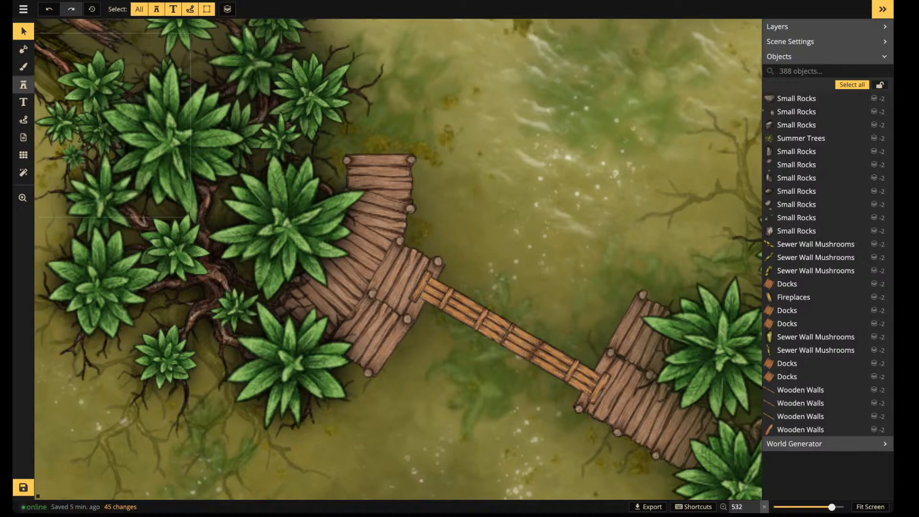
{"action": "left_click", "coordinate": [23, 85]}
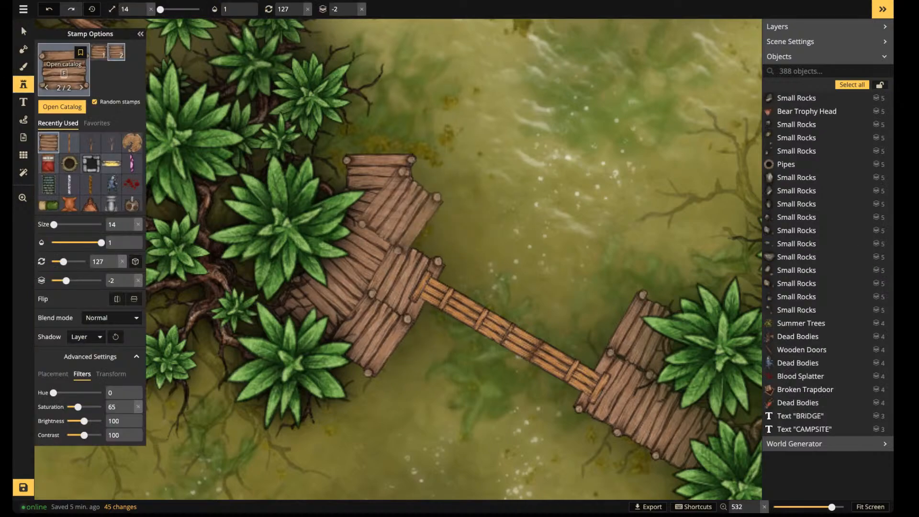
{"action": "key", "text": "f"}
{"action": "key", "text": "ctrl+a"}
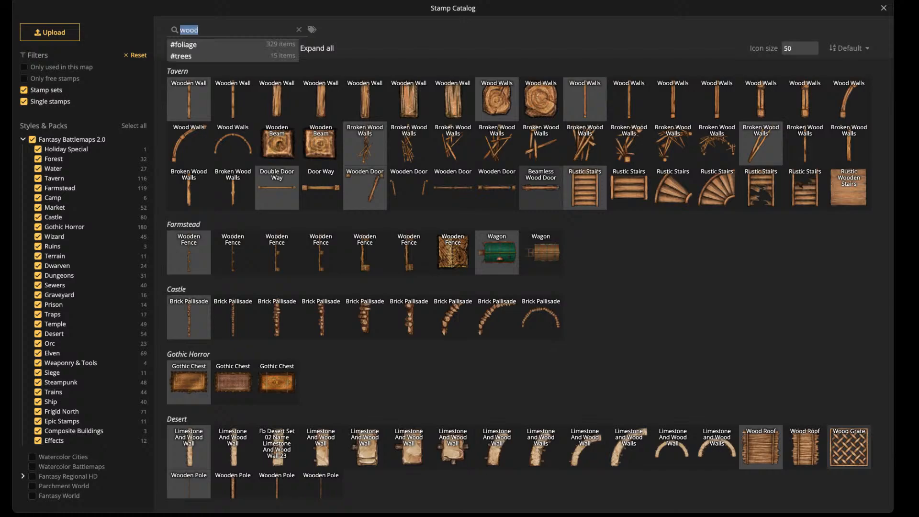
{"action": "key", "text": "BackSpace"}
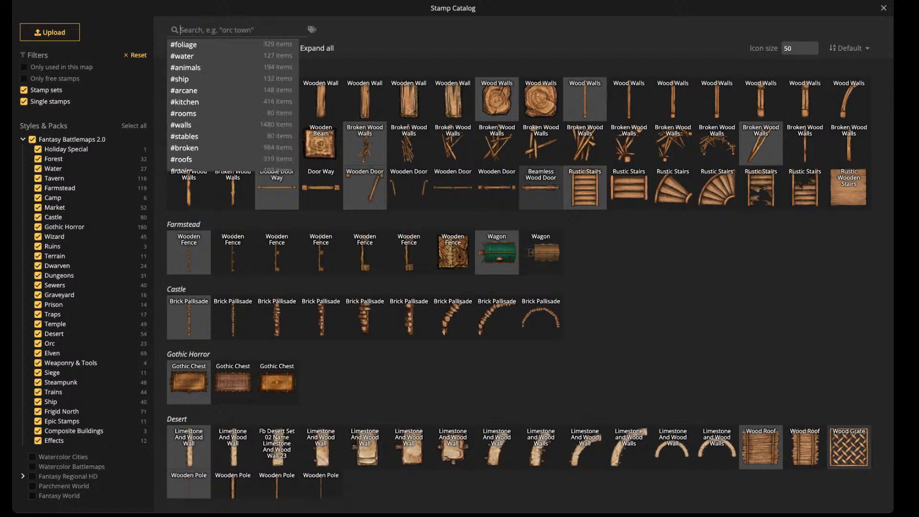
{"action": "type", "text": "market"}
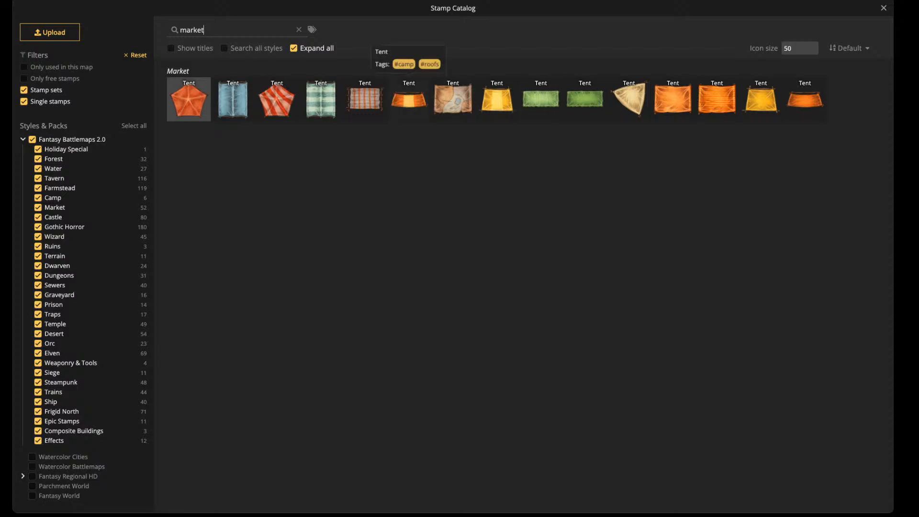
{"action": "left_click", "coordinate": [409, 99]}
Place the market stall canopy on the western dock beside the large plant at size 16 and rotation 294
{"action": "scroll", "coordinate": [356, 262], "scroll_direction": "down", "scroll_amount": 6}
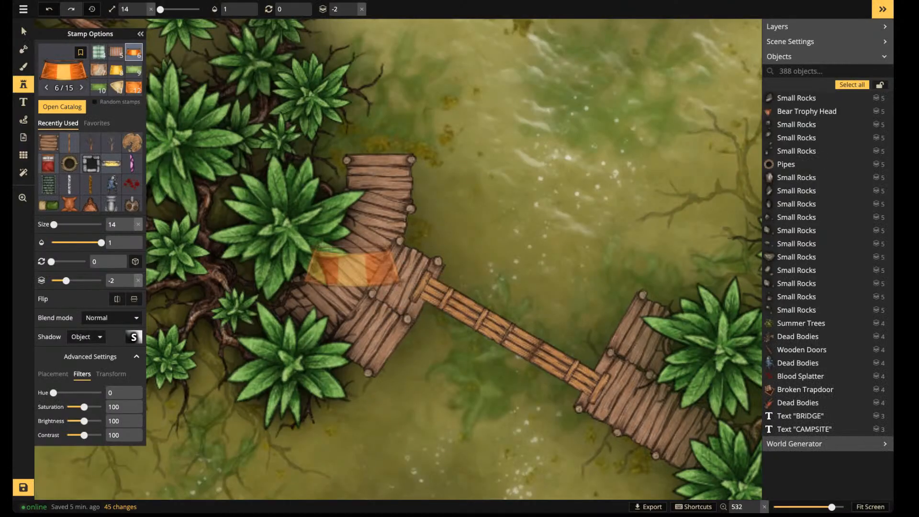
{"action": "scroll", "coordinate": [353, 272], "scroll_direction": "down", "scroll_amount": 2}
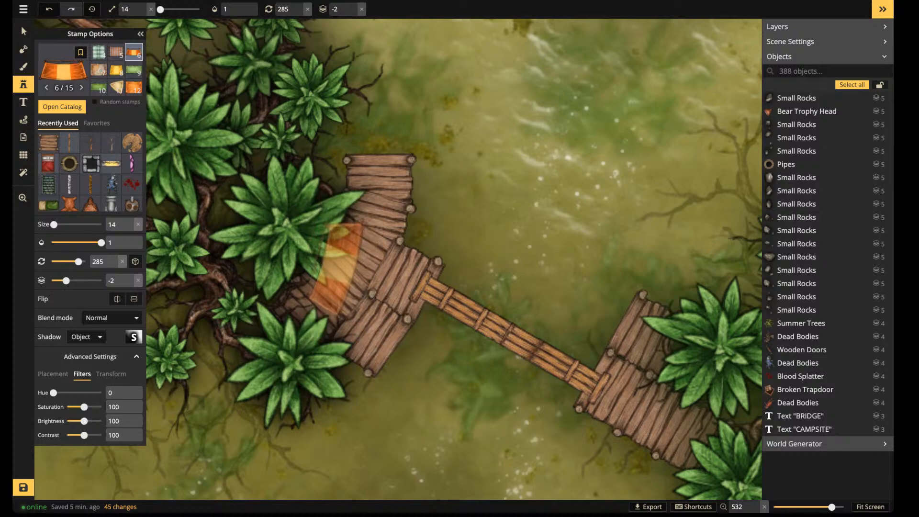
{"action": "left_click", "coordinate": [331, 265]}
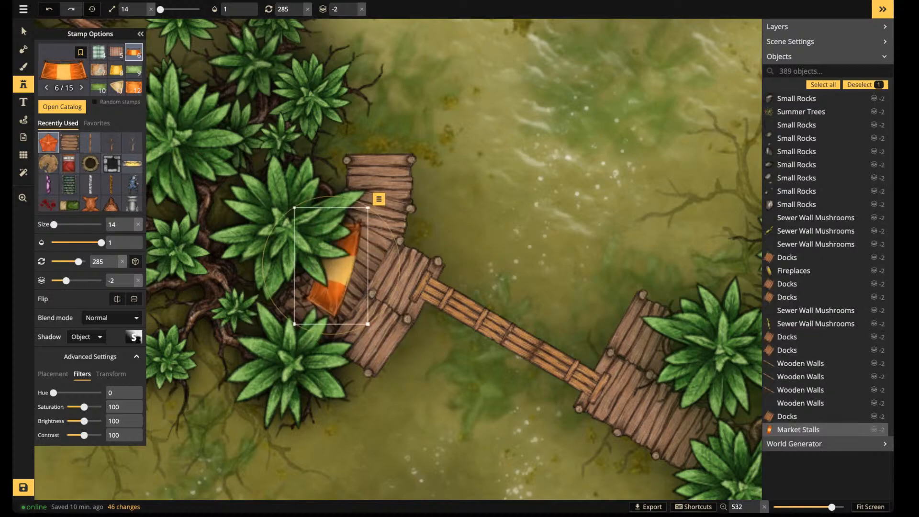
{"action": "left_click_drag", "start_coordinate": [368, 208], "coordinate": [381, 187]}
{"action": "left_click_drag", "start_coordinate": [348, 335], "coordinate": [337, 337]}
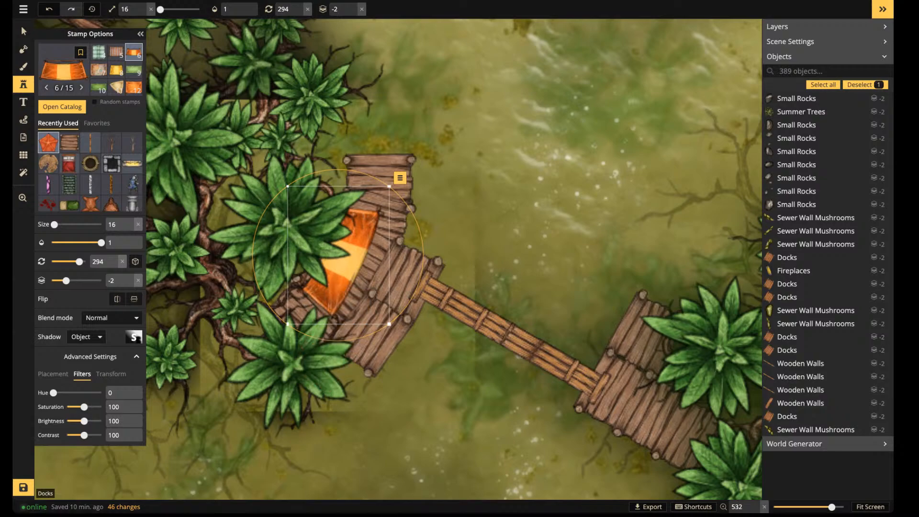
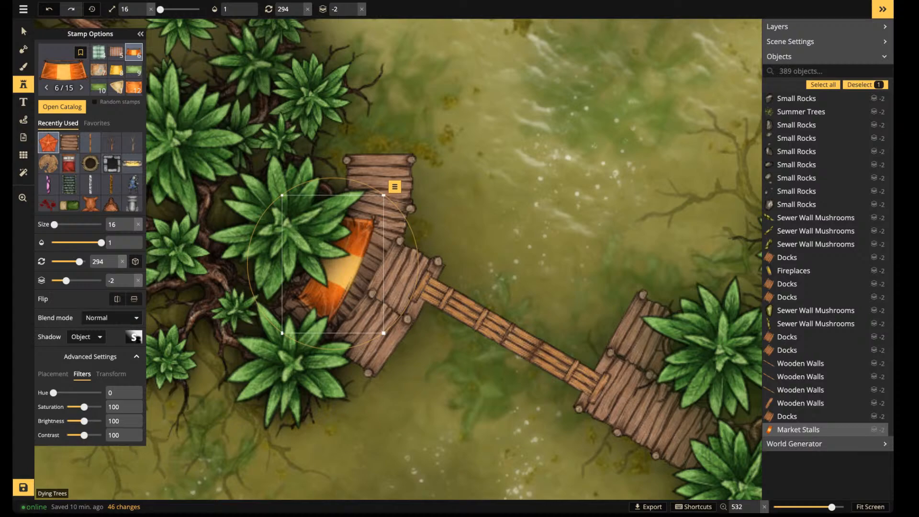
Give the market stall's object shadow blur 1.8, X offset 4 and Y offset 0, and raise the stall to layer -1
{"action": "left_click", "coordinate": [134, 337]}
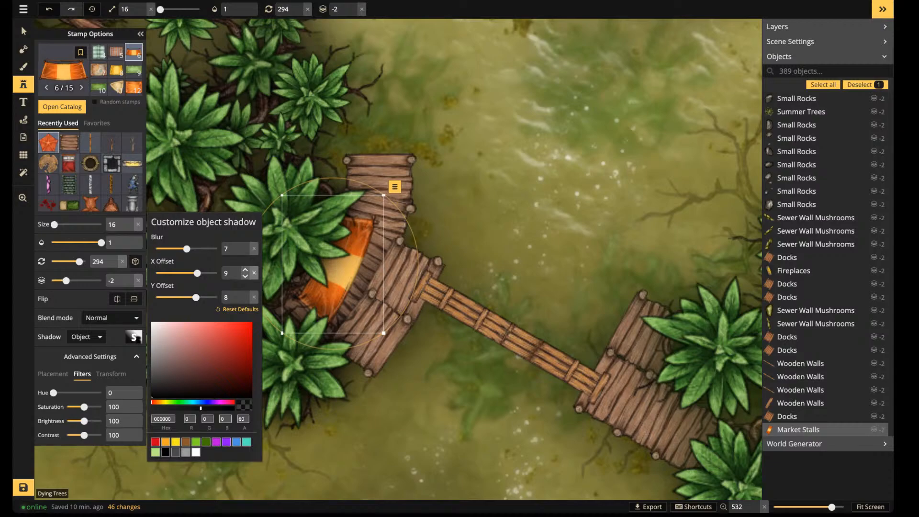
{"action": "left_click", "coordinate": [254, 272]}
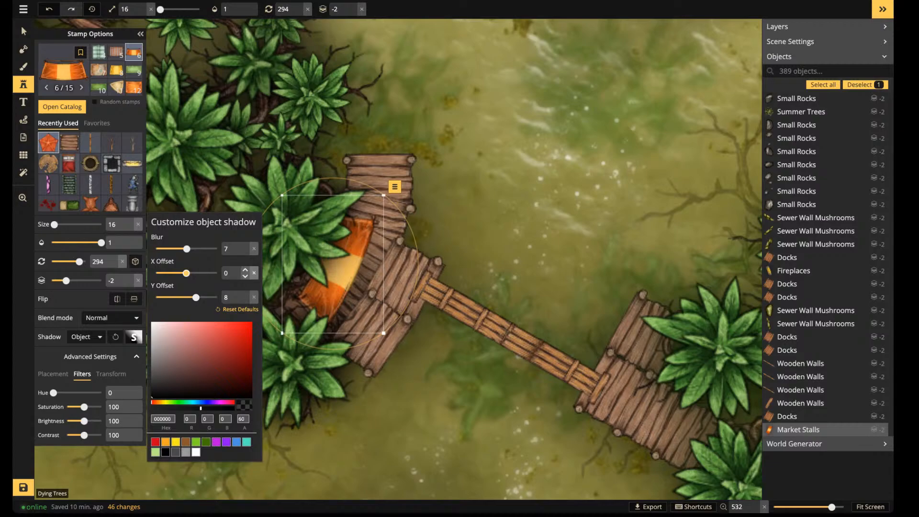
{"action": "left_click", "coordinate": [254, 297]}
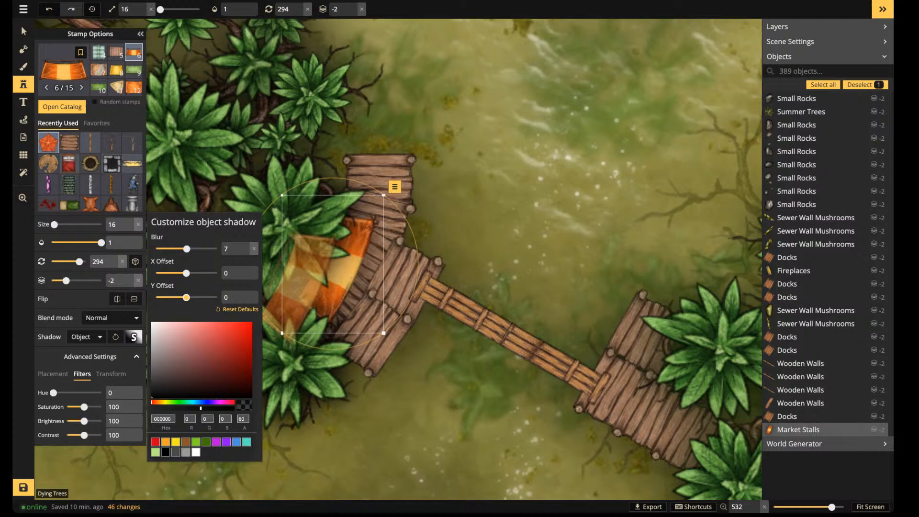
{"action": "left_click_drag", "start_coordinate": [187, 249], "coordinate": [191, 273]}
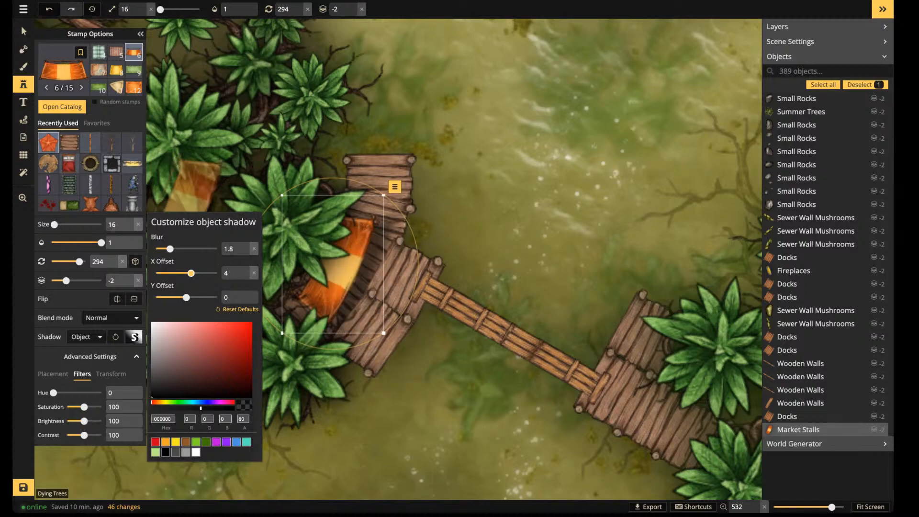
{"action": "left_click", "coordinate": [353, 6]}
{"action": "left_click", "coordinate": [353, 6]}
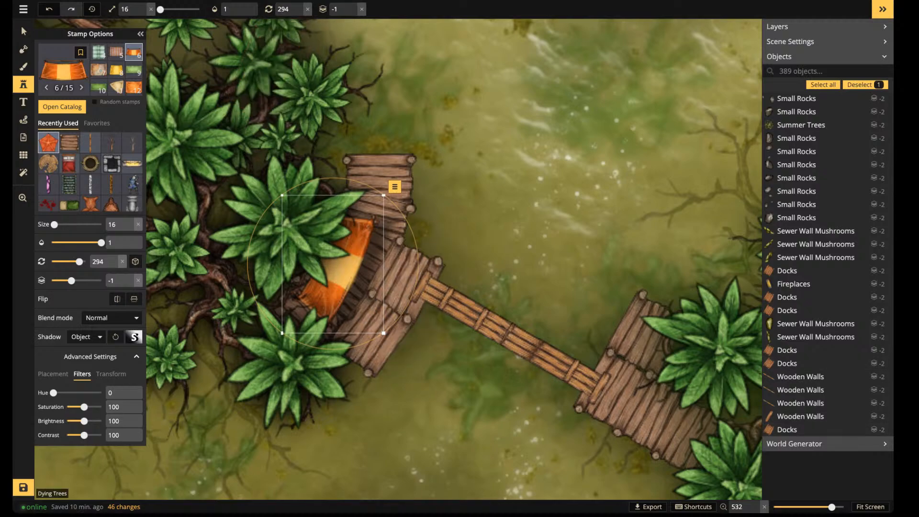
Search the stamp catalog for "wood" and choose the first square Wooden Beam stamp
{"action": "left_click", "coordinate": [64, 72]}
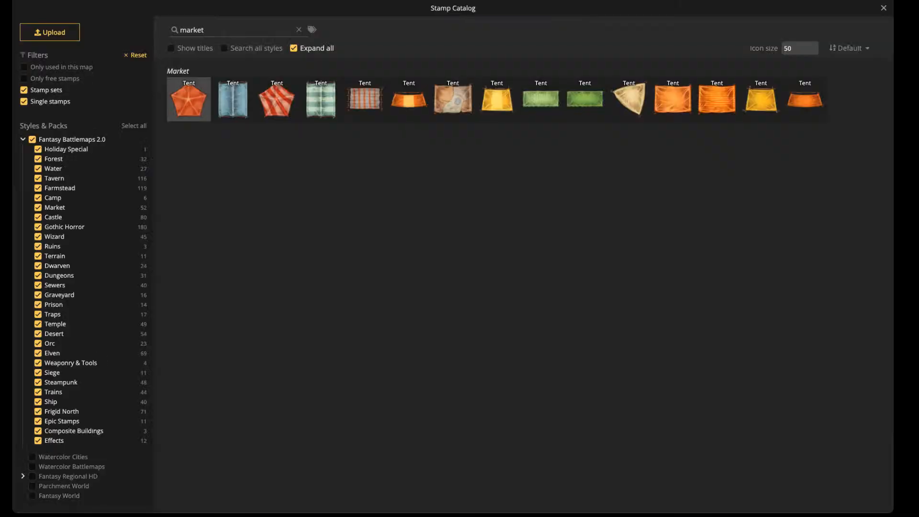
{"action": "type", "text": "woof"}
{"action": "key", "text": "BackSpace"}
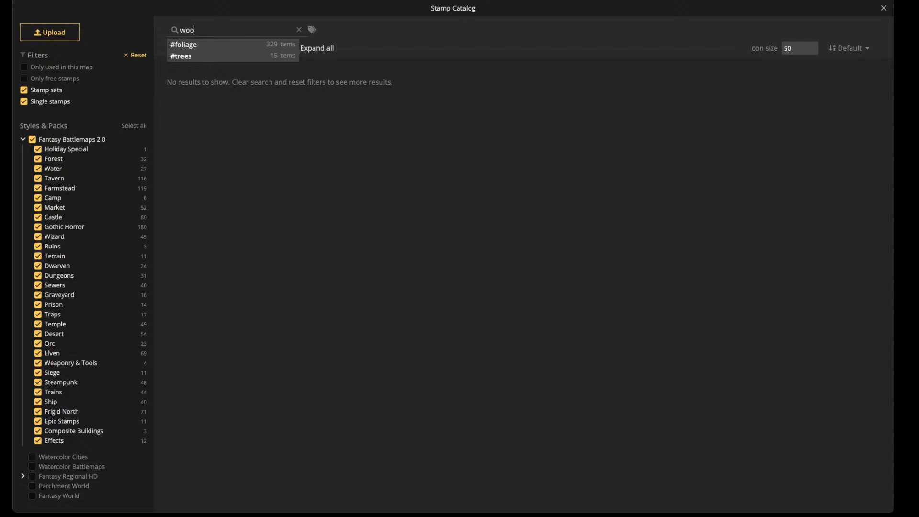
{"action": "type", "text": "d"}
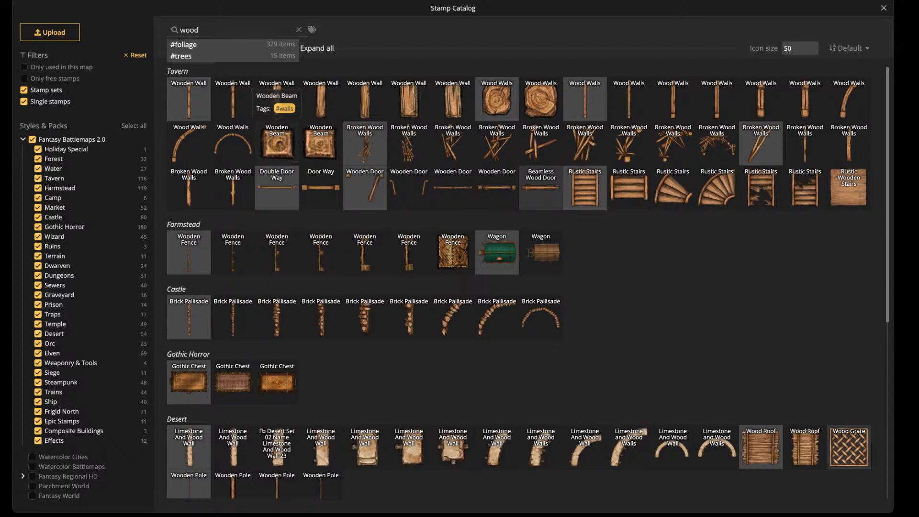
{"action": "left_click", "coordinate": [276, 143]}
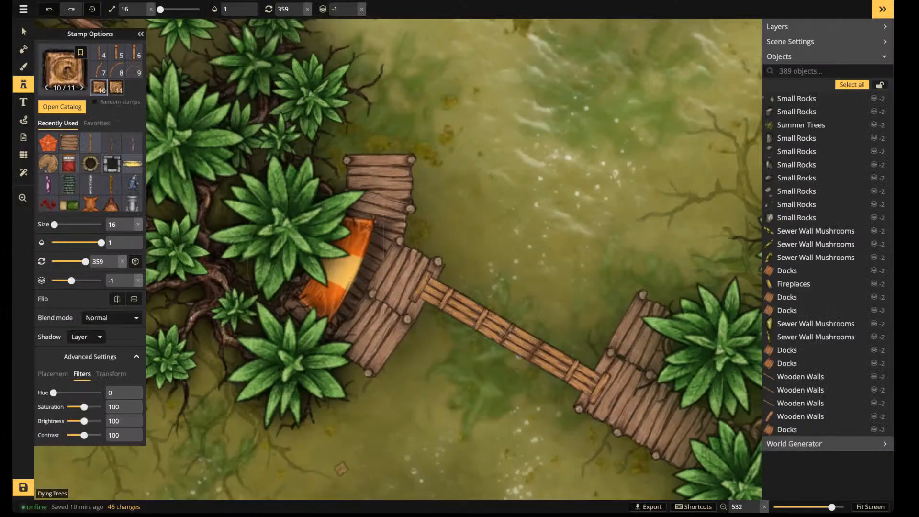
Place the square wooden beam on the western dock's south branch at size 36 and rotation 211 on layer -1
{"action": "scroll", "coordinate": [366, 354], "scroll_direction": "up", "scroll_amount": 5}
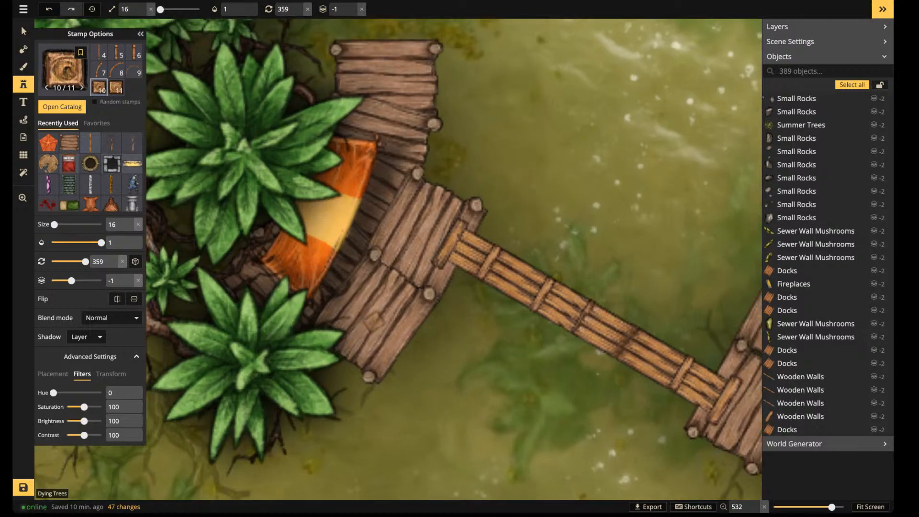
{"action": "scroll", "coordinate": [372, 318], "scroll_direction": "down", "scroll_amount": 5}
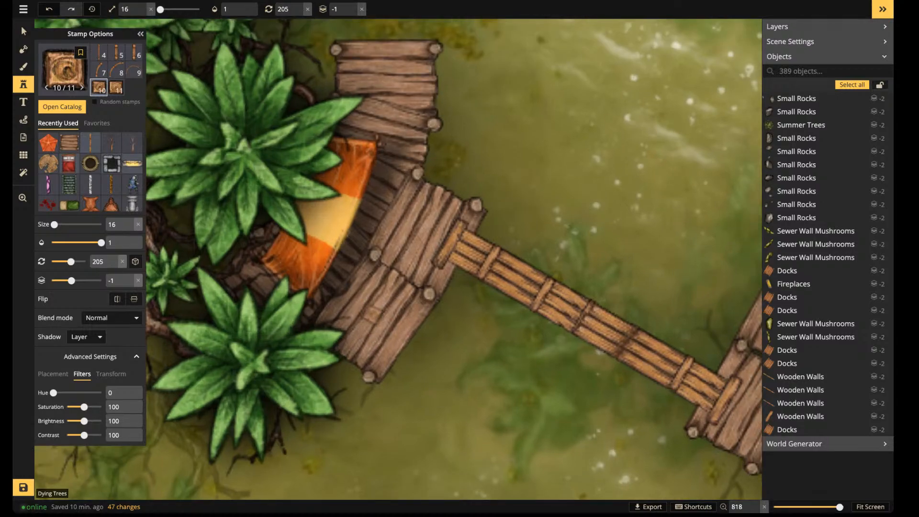
{"action": "scroll", "coordinate": [368, 314], "scroll_direction": "up", "scroll_amount": 4}
{"action": "scroll", "coordinate": [370, 314], "scroll_direction": "up", "scroll_amount": 1}
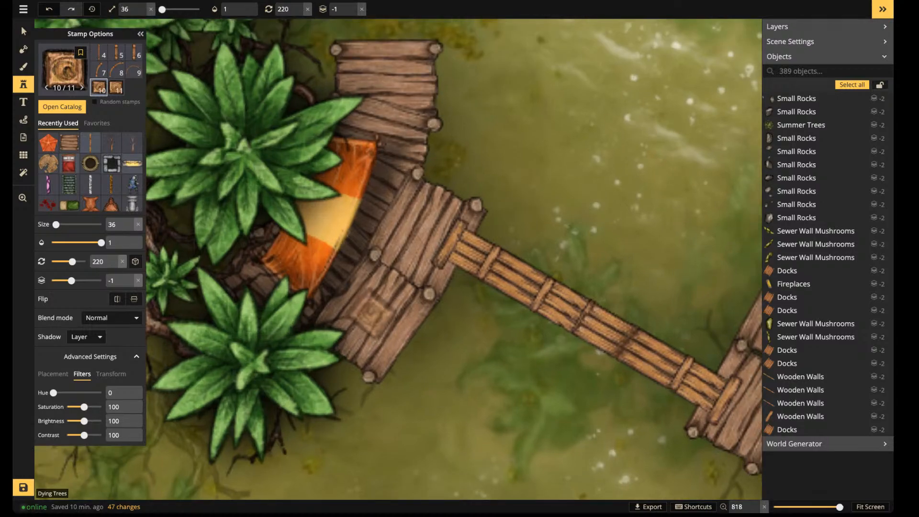
{"action": "left_click", "coordinate": [372, 314]}
{"action": "scroll", "coordinate": [373, 314], "scroll_direction": "down", "scroll_amount": 1}
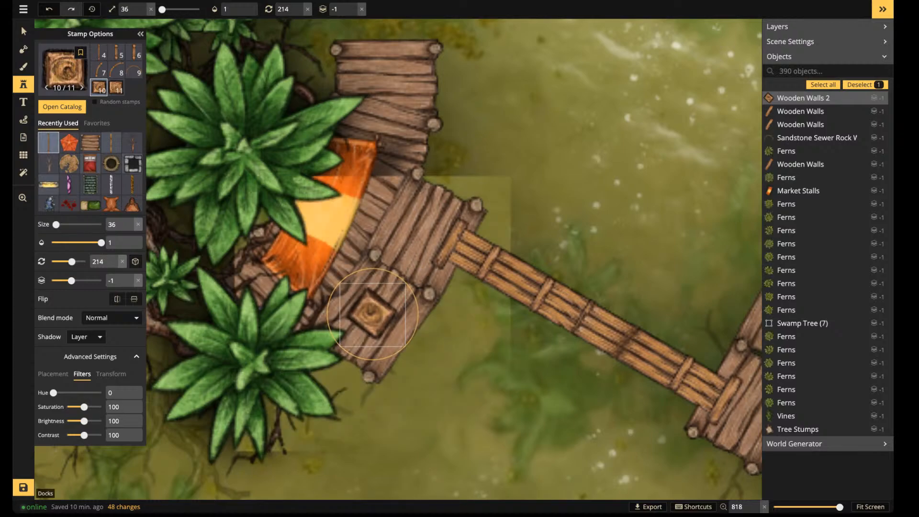
{"action": "scroll", "coordinate": [374, 315], "scroll_direction": "down", "scroll_amount": 3}
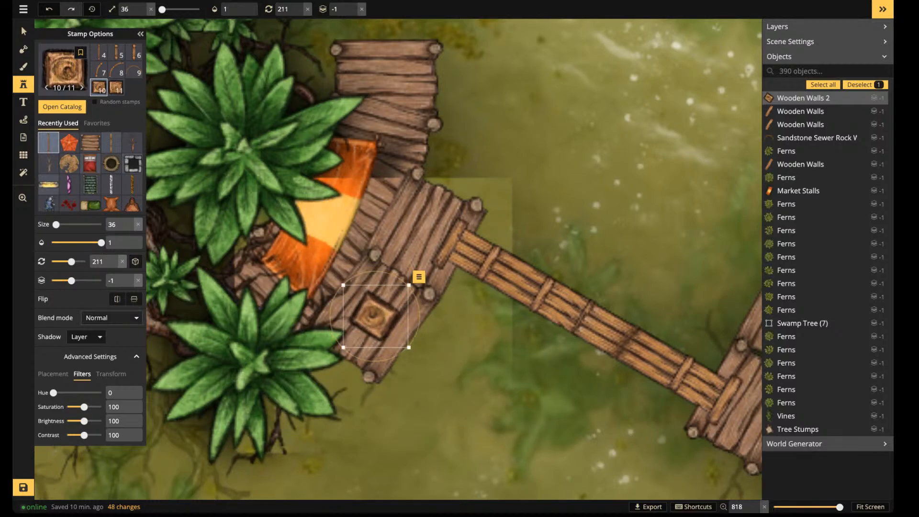
Switch the wooden beam to an object shadow with blur 1.3 and X offset 1.5
{"action": "left_click", "coordinate": [85, 336]}
{"action": "left_click", "coordinate": [79, 377]}
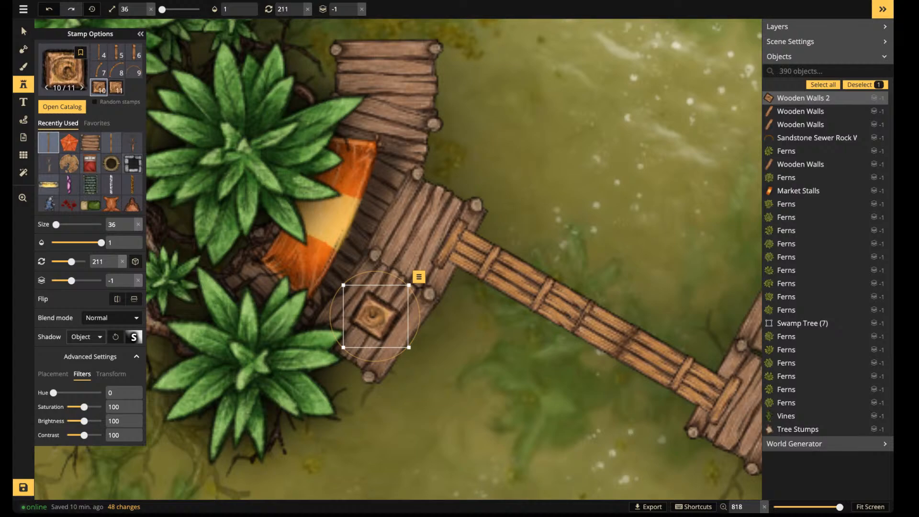
{"action": "left_click", "coordinate": [134, 337]}
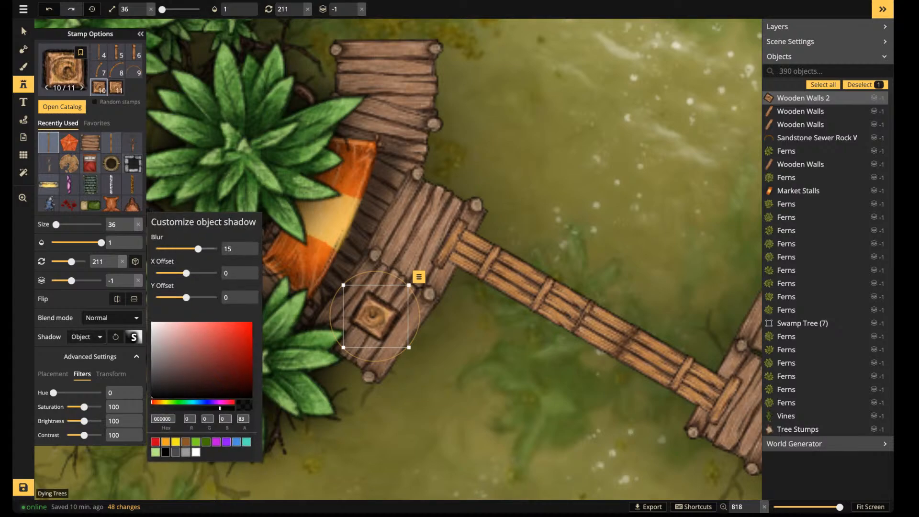
{"action": "left_click_drag", "start_coordinate": [235, 249], "coordinate": [200, 249]}
{"action": "type", "text": "1.5"}
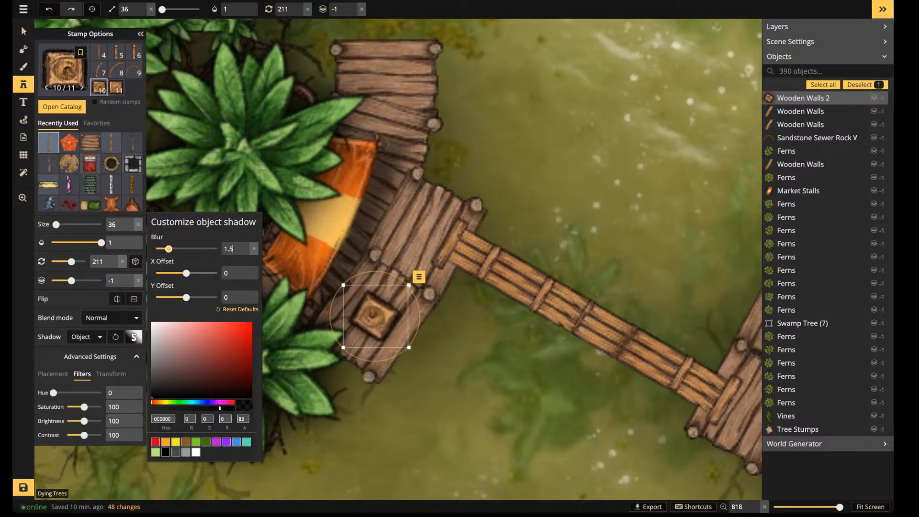
{"action": "left_click_drag", "start_coordinate": [186, 273], "coordinate": [188, 274]}
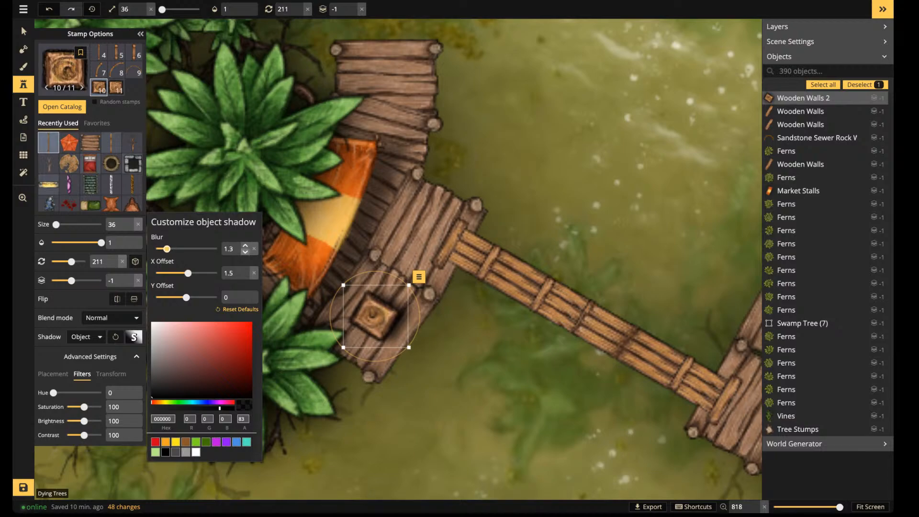
Search the stamp catalog for "lever" and choose the second lever variant
{"action": "left_click", "coordinate": [64, 70]}
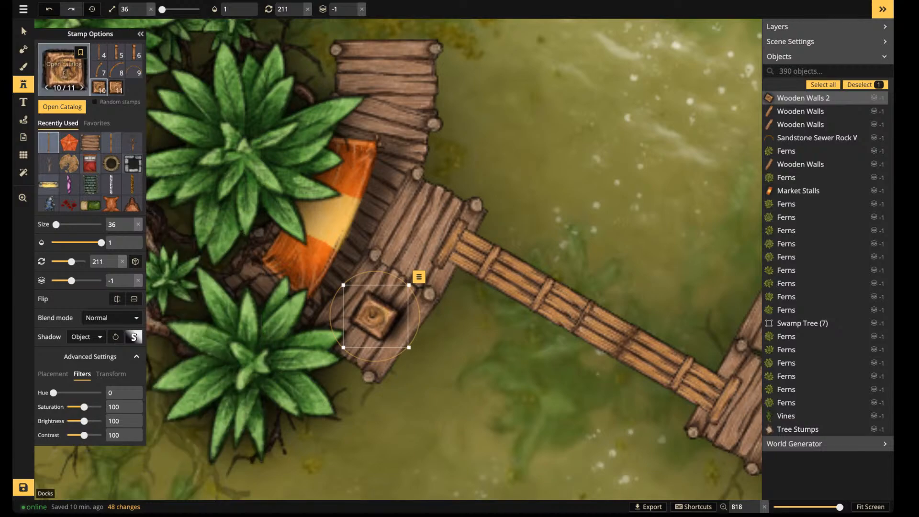
{"action": "left_click", "coordinate": [65, 69]}
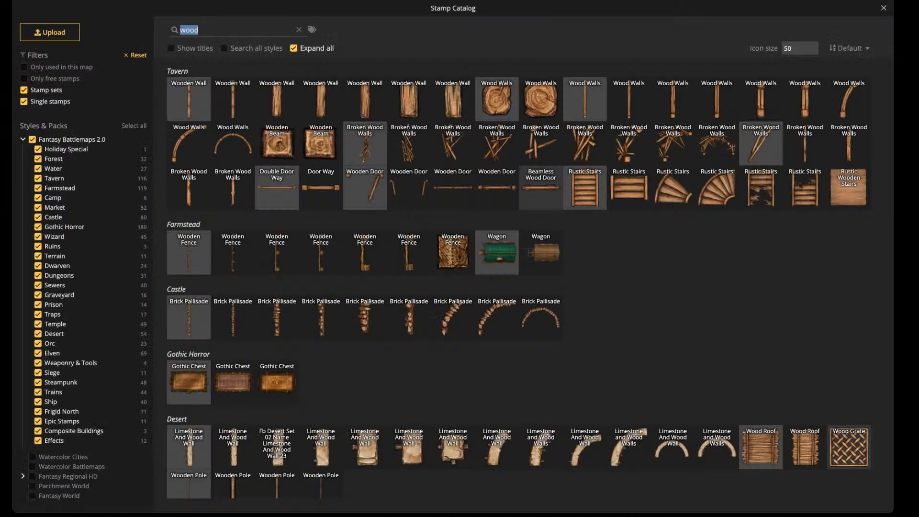
{"action": "type", "text": "lever"}
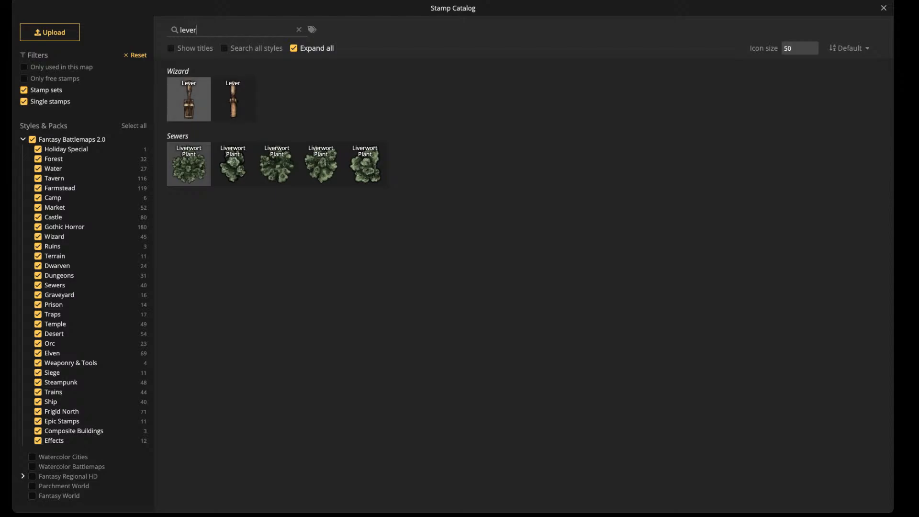
{"action": "left_click", "coordinate": [233, 99]}
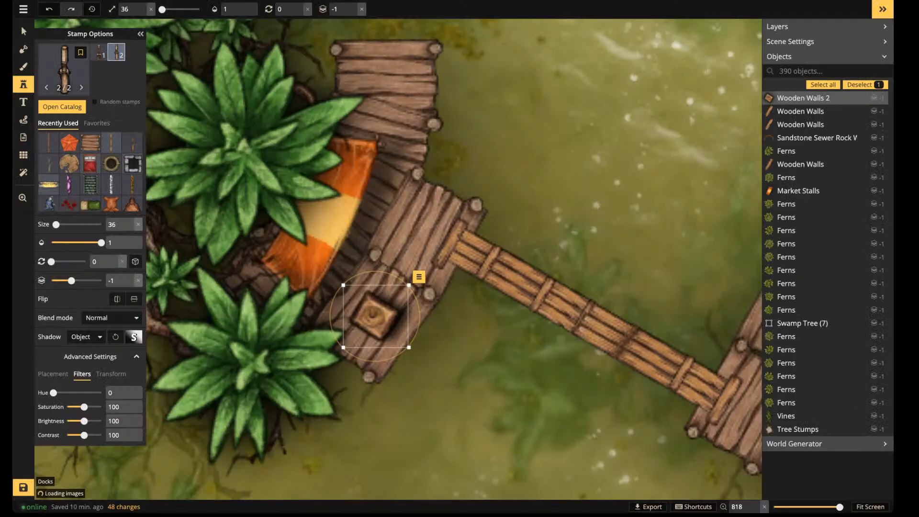
Place the lever over the square wooden beam at size 18 and rotation 300 on layer 0
{"action": "scroll", "coordinate": [377, 358], "scroll_direction": "up", "scroll_amount": 2}
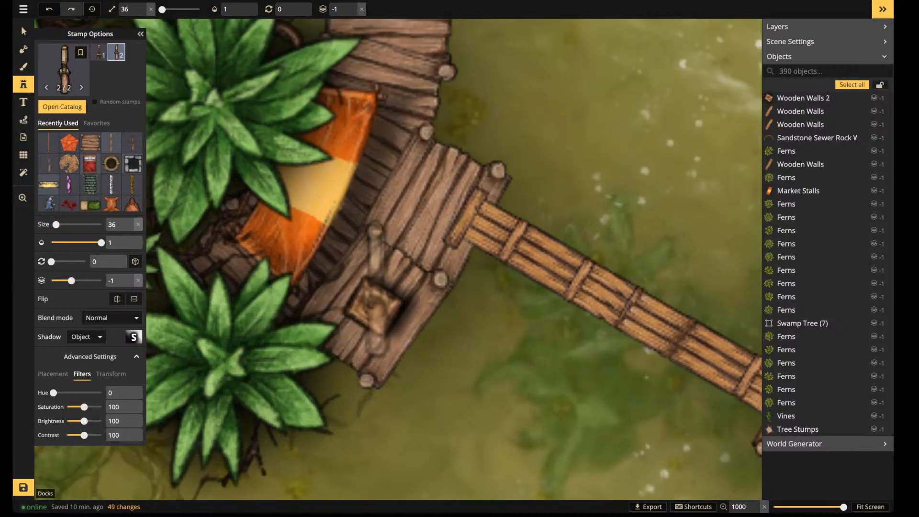
{"action": "scroll", "coordinate": [366, 284], "scroll_direction": "down", "scroll_amount": 12}
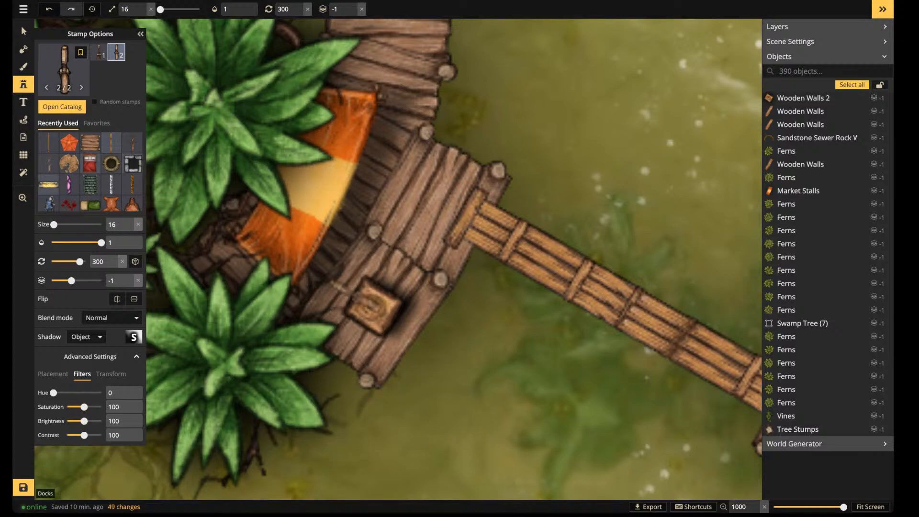
{"action": "left_click", "coordinate": [355, 295]}
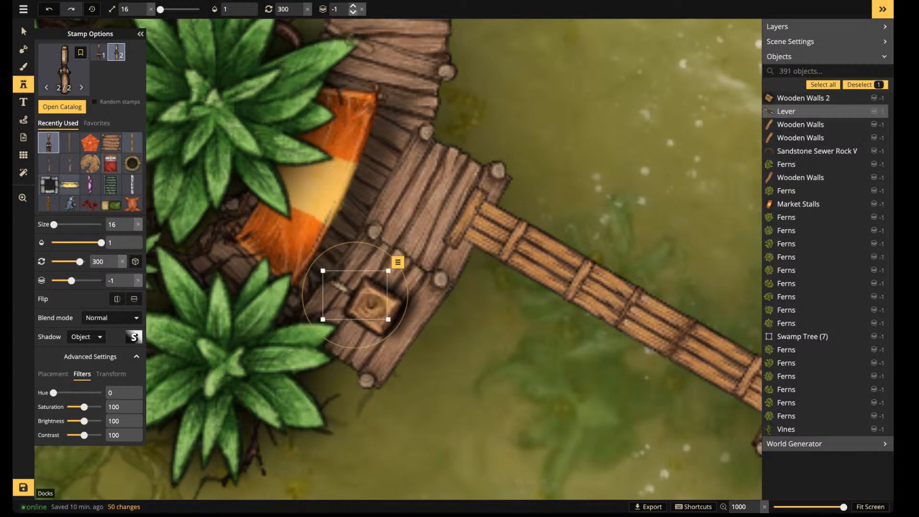
{"action": "left_click", "coordinate": [353, 6]}
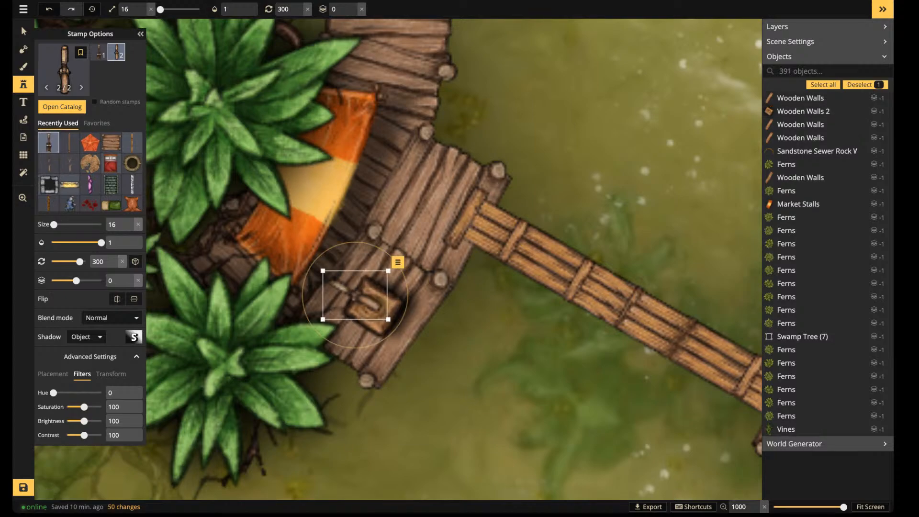
{"action": "left_click", "coordinate": [143, 6]}
{"action": "left_click", "coordinate": [143, 6]}
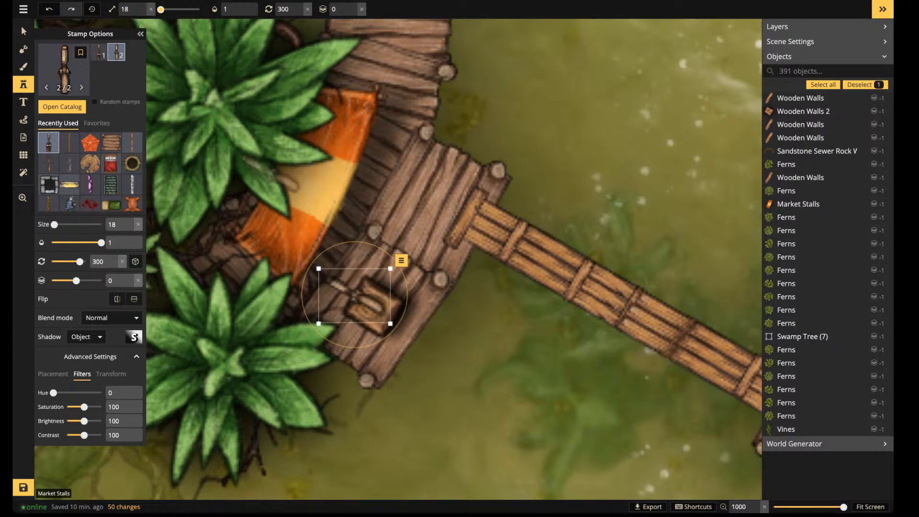
Deselect the lever and open the stamp catalog
{"action": "left_click", "coordinate": [403, 213]}
{"action": "left_click", "coordinate": [62, 107]}
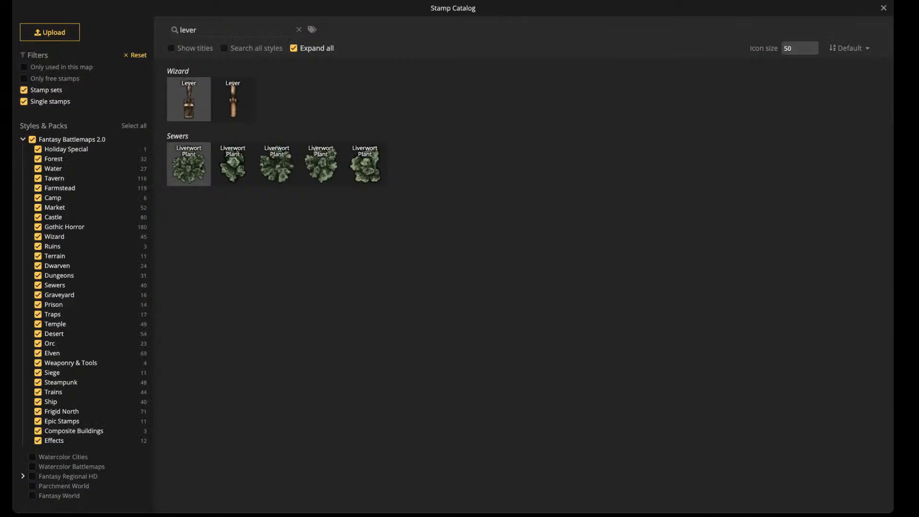
Search the stamp catalog for "gear" and place the edge-on Milling Gear beside the lever platform at size 28, rotated to 37
{"action": "double_click", "coordinate": [188, 30]}
{"action": "type", "text": "gear"}
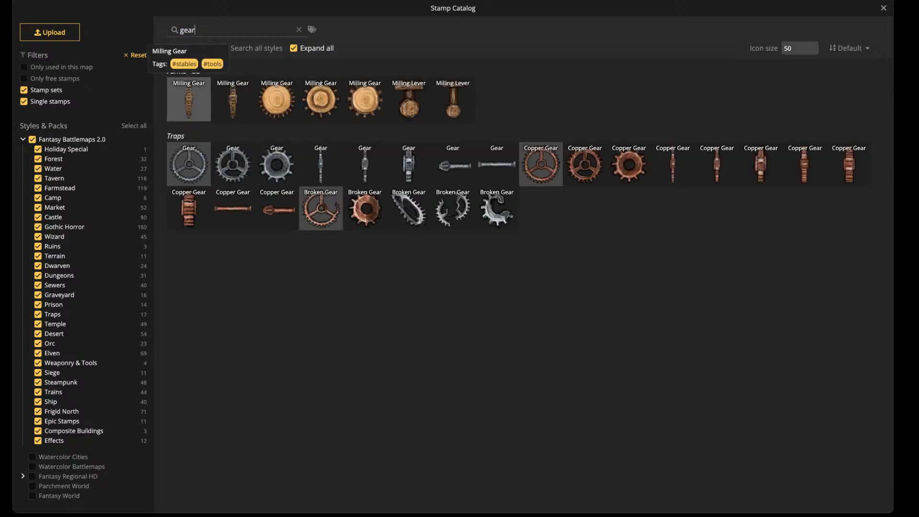
{"action": "left_click", "coordinate": [189, 100]}
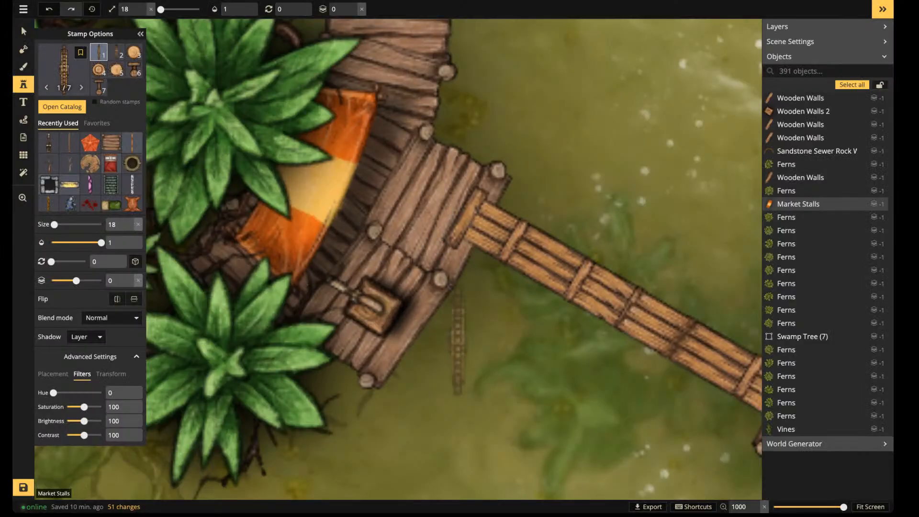
{"action": "scroll", "coordinate": [459, 348], "scroll_direction": "up", "scroll_amount": 3}
{"action": "scroll", "coordinate": [432, 338], "scroll_direction": "up", "scroll_amount": 2}
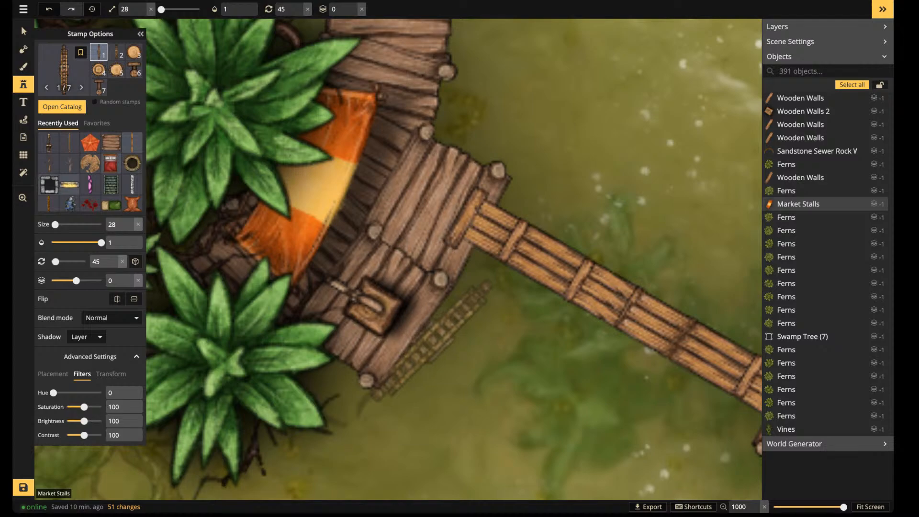
{"action": "left_click", "coordinate": [433, 339]}
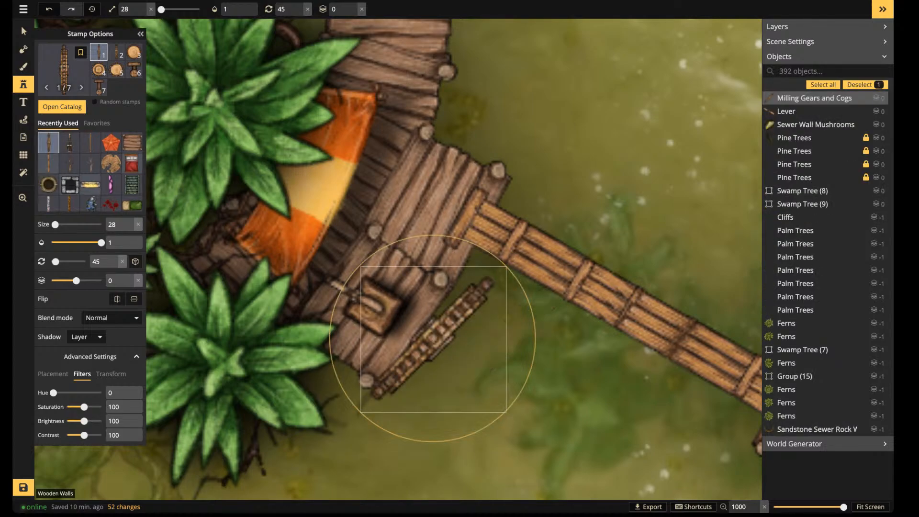
{"action": "scroll", "coordinate": [432, 338], "scroll_direction": "down", "scroll_amount": 8}
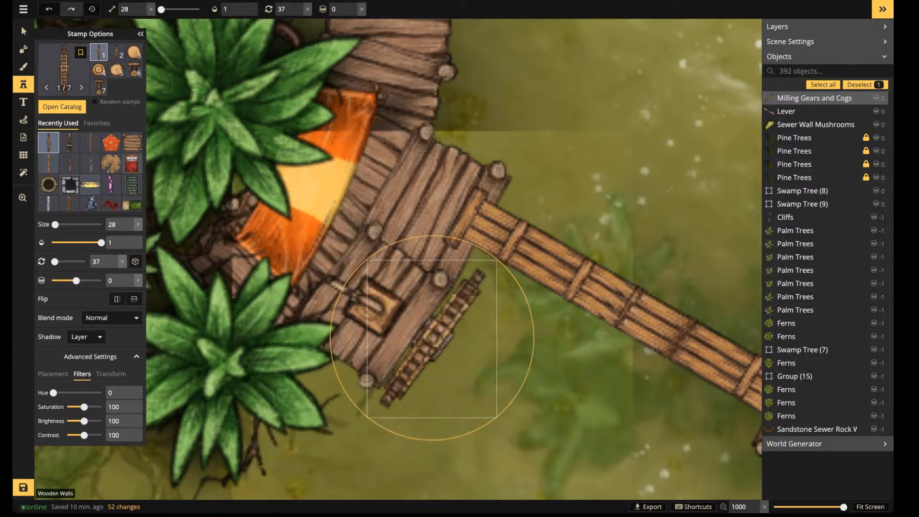
{"action": "left_click", "coordinate": [432, 338]}
Add the round milling gear, variant 5, on layer -4 so it peeks out beneath the dock where the bridge begins
{"action": "left_click", "coordinate": [116, 70]}
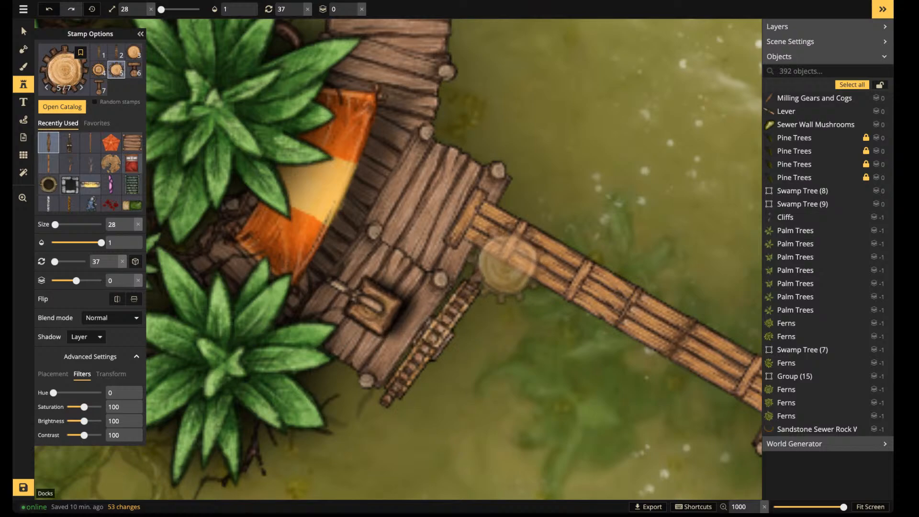
{"action": "left_click", "coordinate": [353, 12]}
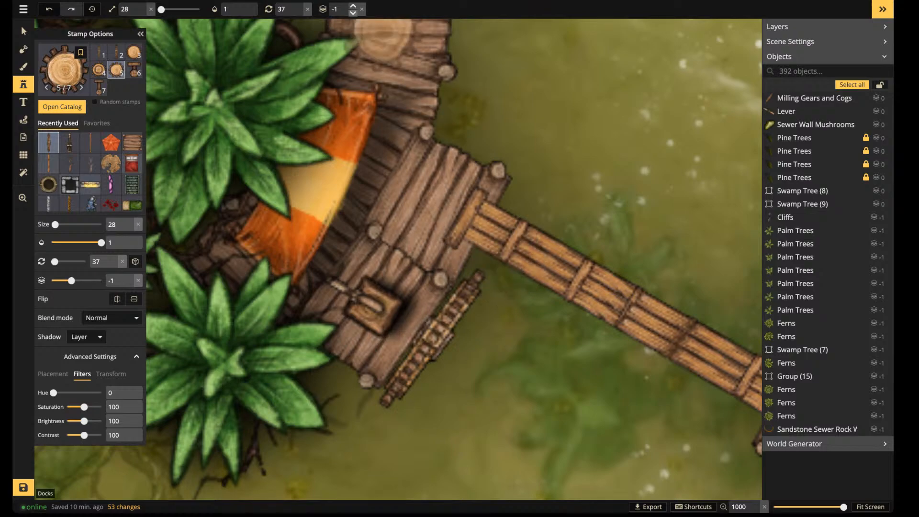
{"action": "left_click", "coordinate": [353, 12]}
{"action": "left_click", "coordinate": [460, 236]}
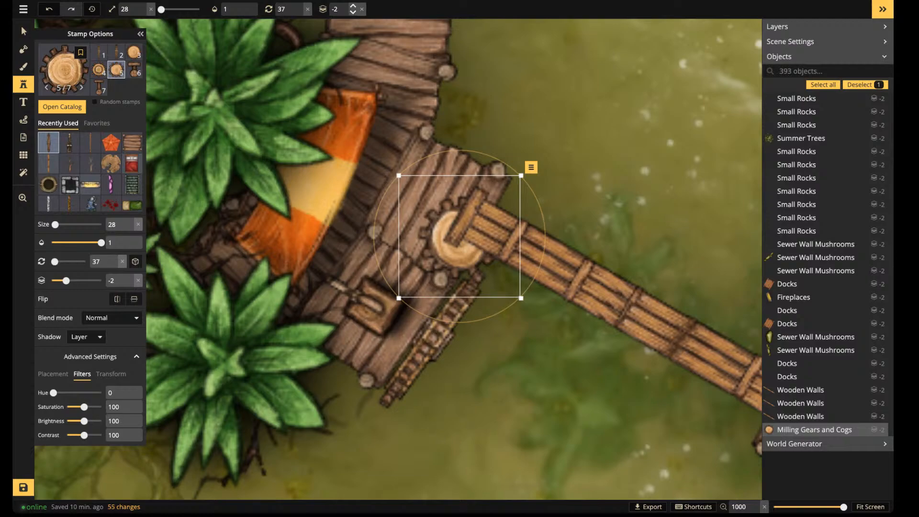
{"action": "left_click", "coordinate": [353, 12]}
{"action": "left_click", "coordinate": [353, 12]}
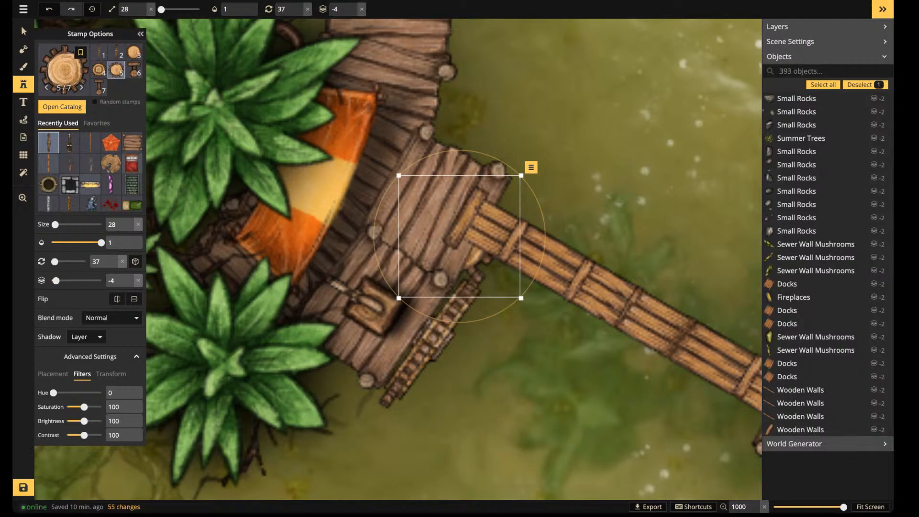
{"action": "left_click_drag", "start_coordinate": [459, 236], "coordinate": [488, 244]}
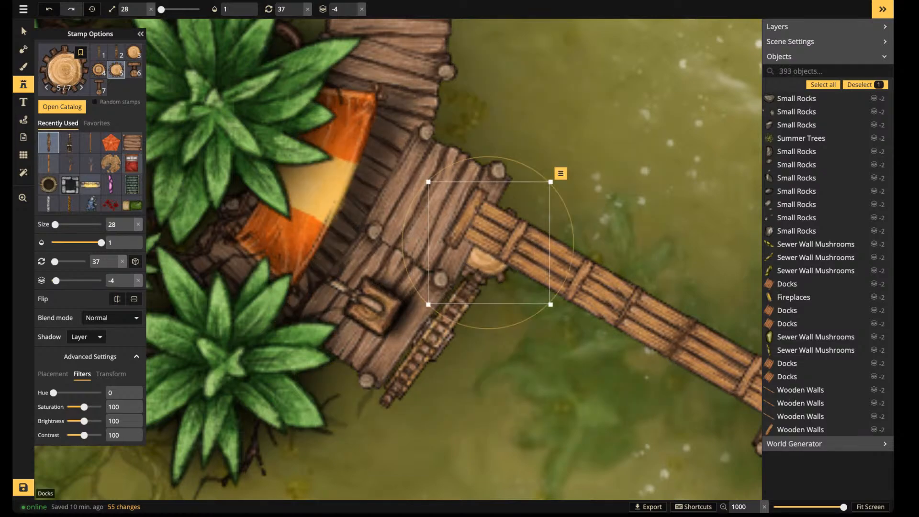
{"action": "scroll", "coordinate": [446, 217], "scroll_direction": "down", "scroll_amount": 3}
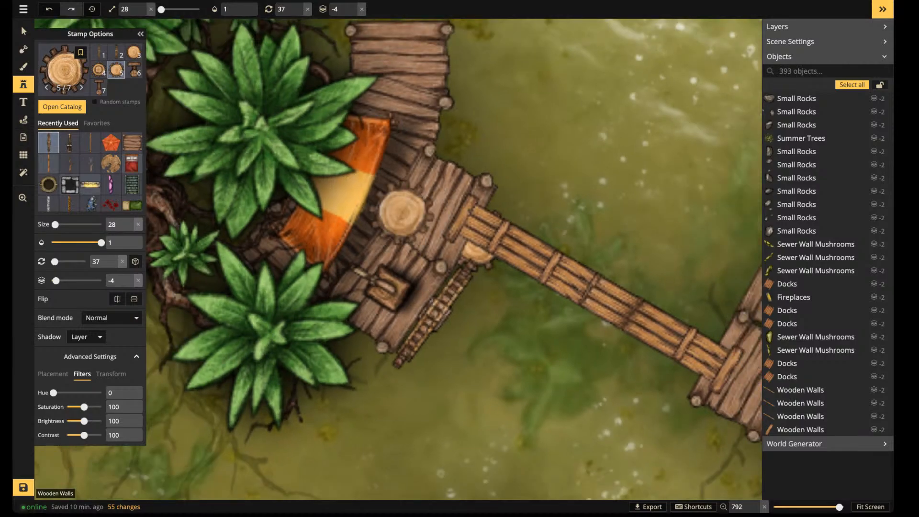
{"action": "left_click", "coordinate": [24, 31]}
{"action": "left_click", "coordinate": [499, 237]}
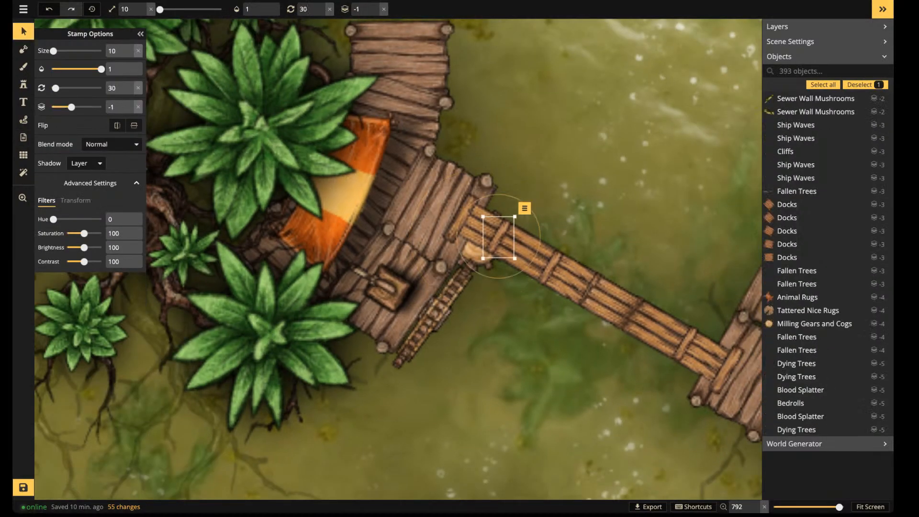
{"action": "left_click_drag", "start_coordinate": [85, 247], "coordinate": [80, 248]}
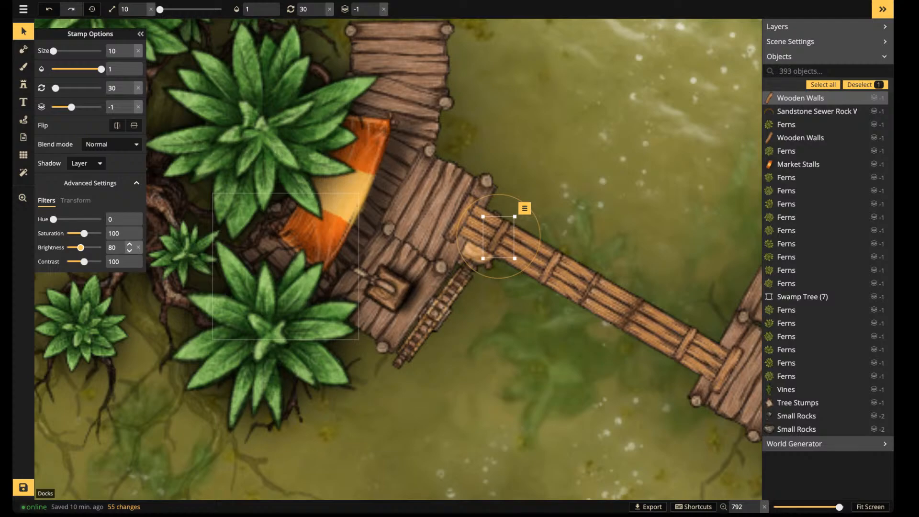
{"action": "left_click", "coordinate": [138, 247]}
{"action": "left_click", "coordinate": [515, 275]}
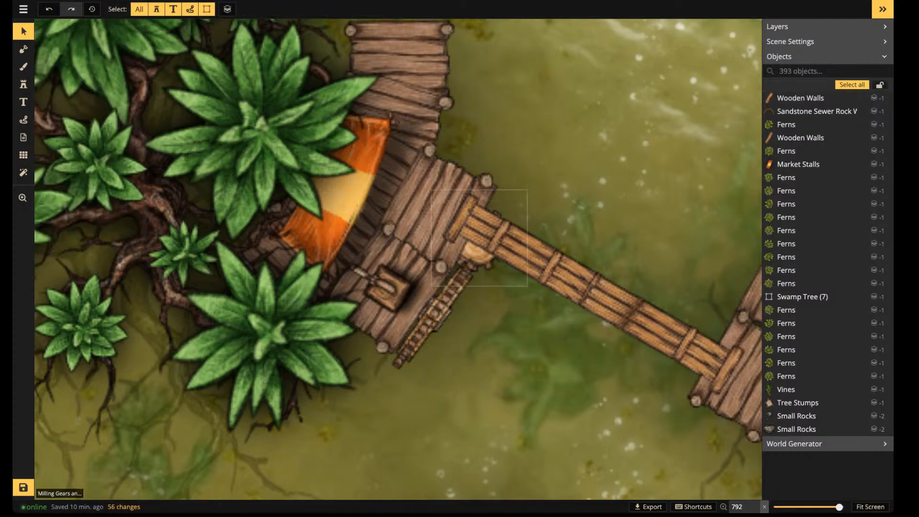
Darken the round milling gear under the bridge by setting its brightness to 80
{"action": "left_click", "coordinate": [477, 254]}
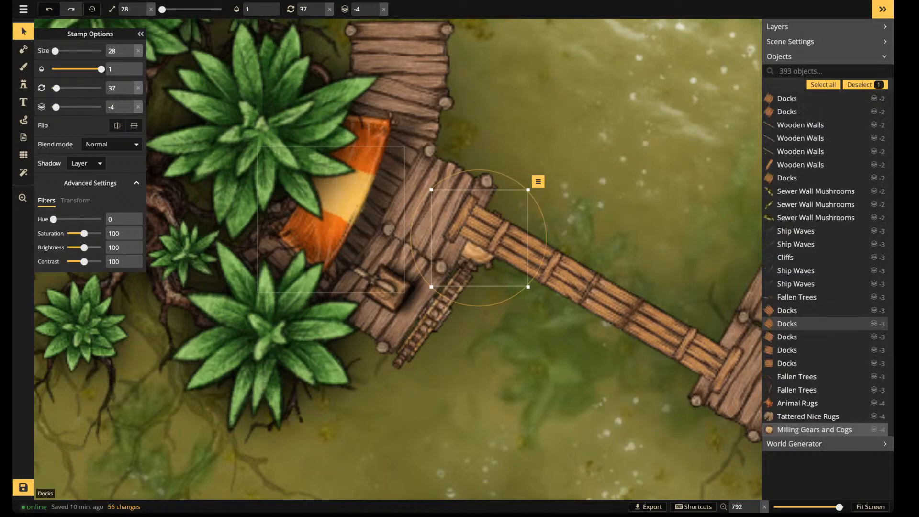
{"action": "left_click_drag", "start_coordinate": [84, 248], "coordinate": [82, 247]}
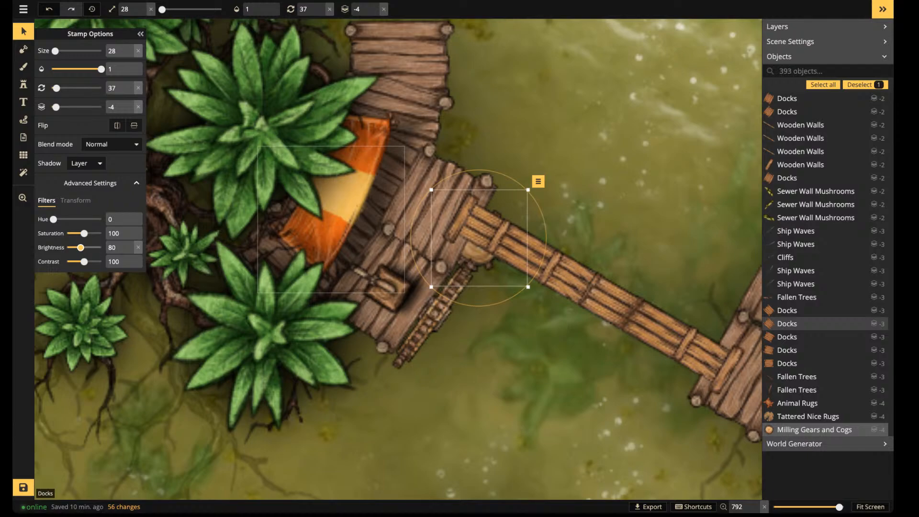
{"action": "key", "text": "Escape"}
Search the stamp catalog for "boat" and choose the intact Boat stamp from the Ship set
{"action": "scroll", "coordinate": [427, 222], "scroll_direction": "down", "scroll_amount": 10}
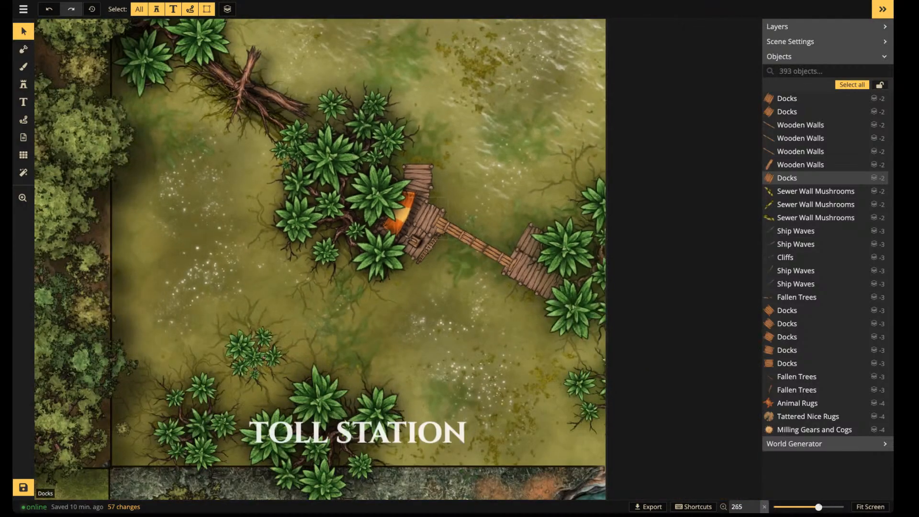
{"action": "scroll", "coordinate": [536, 336], "scroll_direction": "down", "scroll_amount": 3}
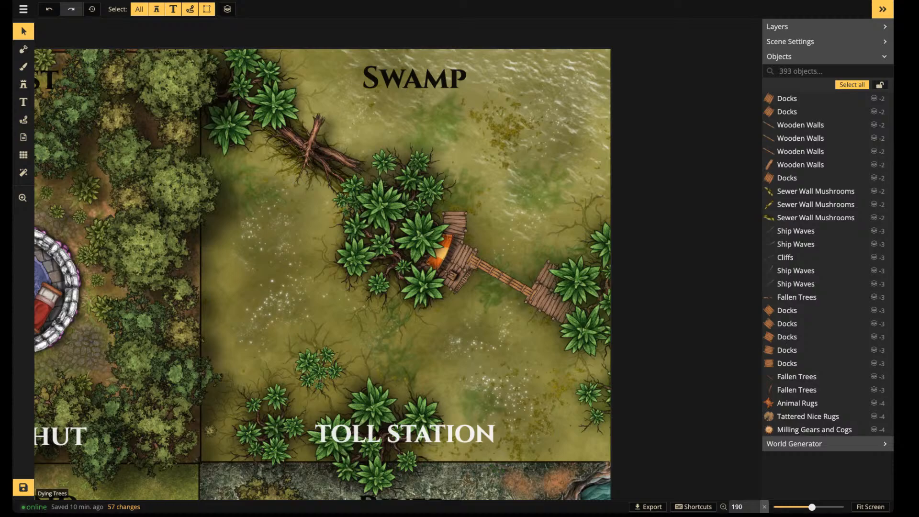
{"action": "left_click", "coordinate": [23, 84]}
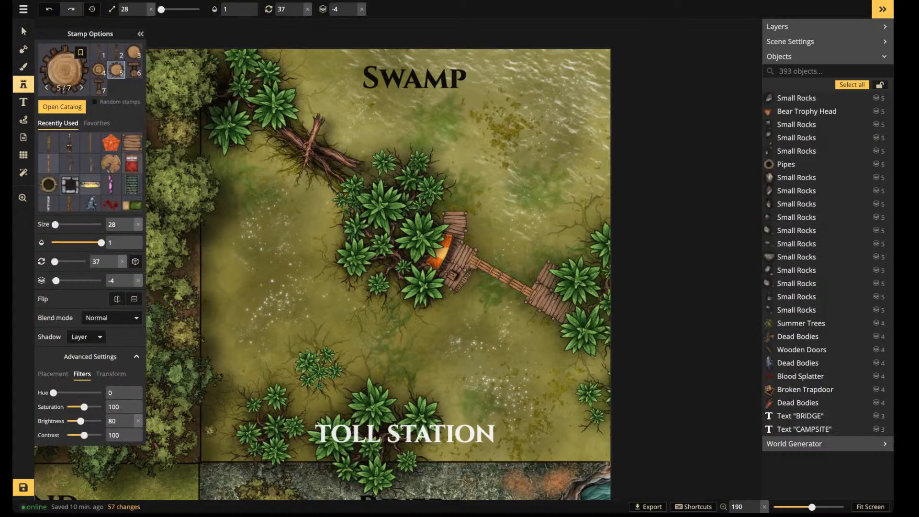
{"action": "left_click", "coordinate": [64, 70]}
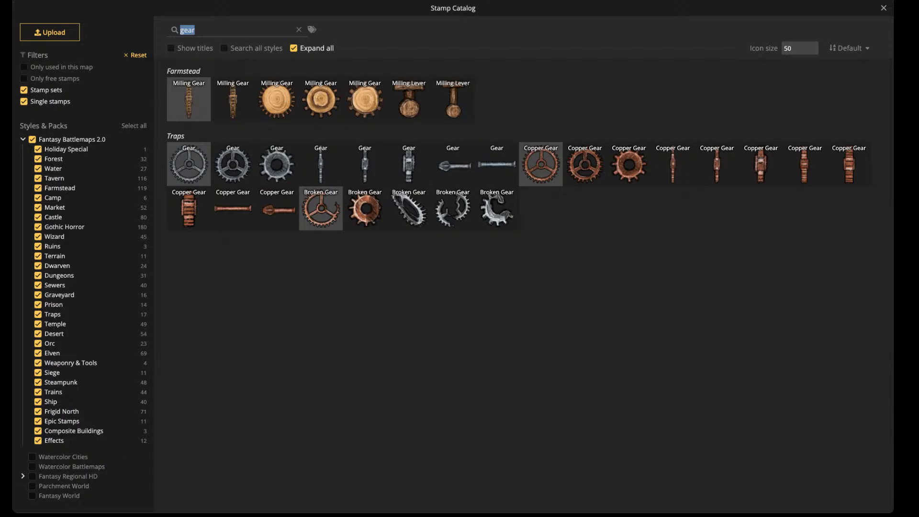
{"action": "type", "text": "boat"}
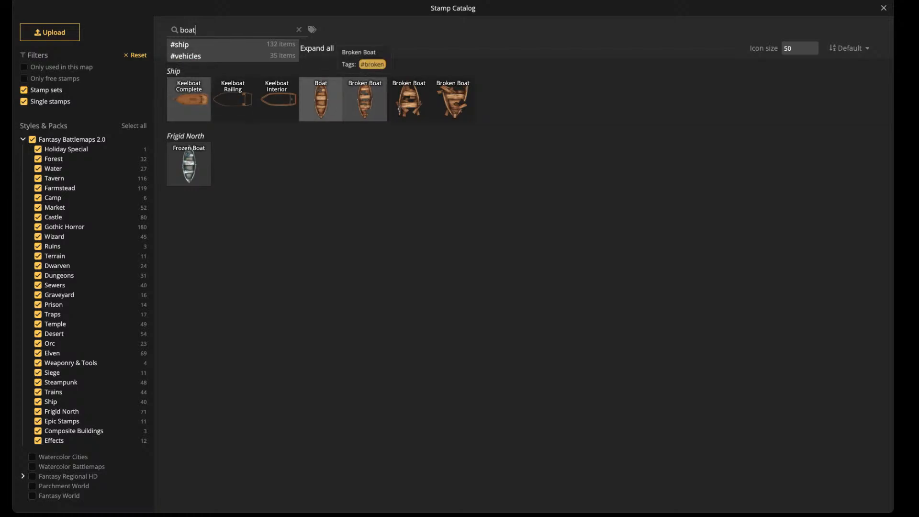
{"action": "left_click", "coordinate": [320, 99]}
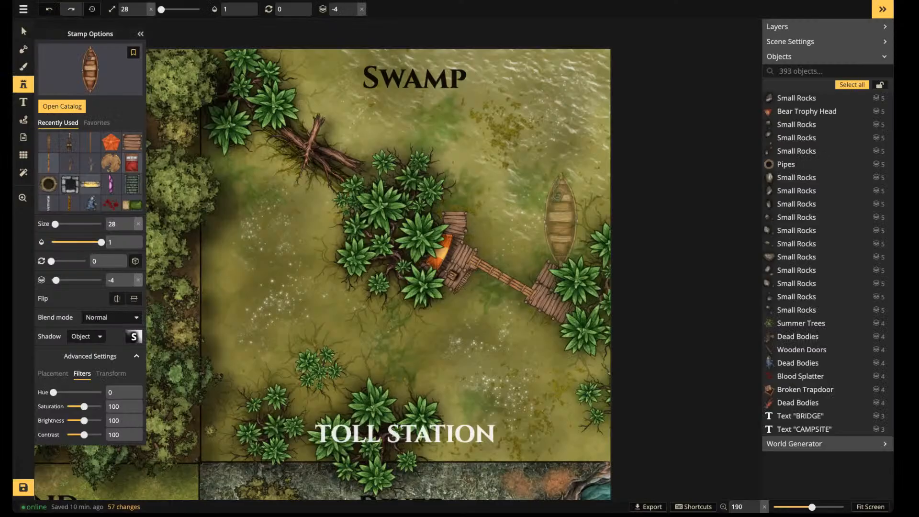
Place the boat in the swamp water near the dock's upper end at size 15 and rotation 15
{"action": "scroll", "coordinate": [479, 197], "scroll_direction": "up", "scroll_amount": 2}
{"action": "scroll", "coordinate": [487, 200], "scroll_direction": "up", "scroll_amount": 3}
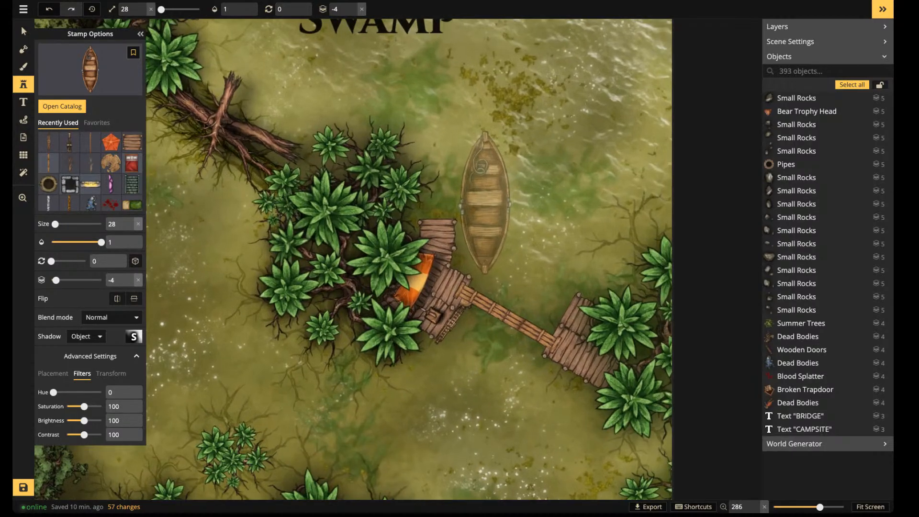
{"action": "scroll", "coordinate": [485, 202], "scroll_direction": "down", "scroll_amount": 2}
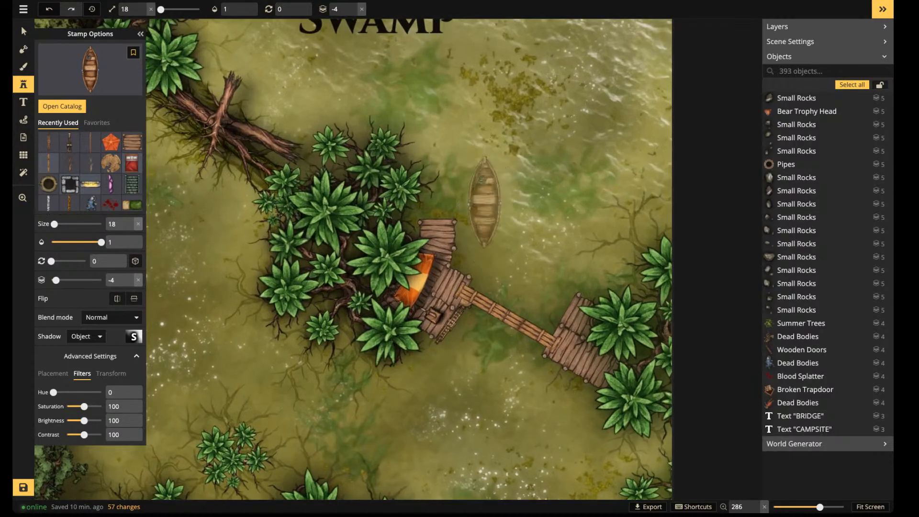
{"action": "scroll", "coordinate": [484, 199], "scroll_direction": "up", "scroll_amount": 4}
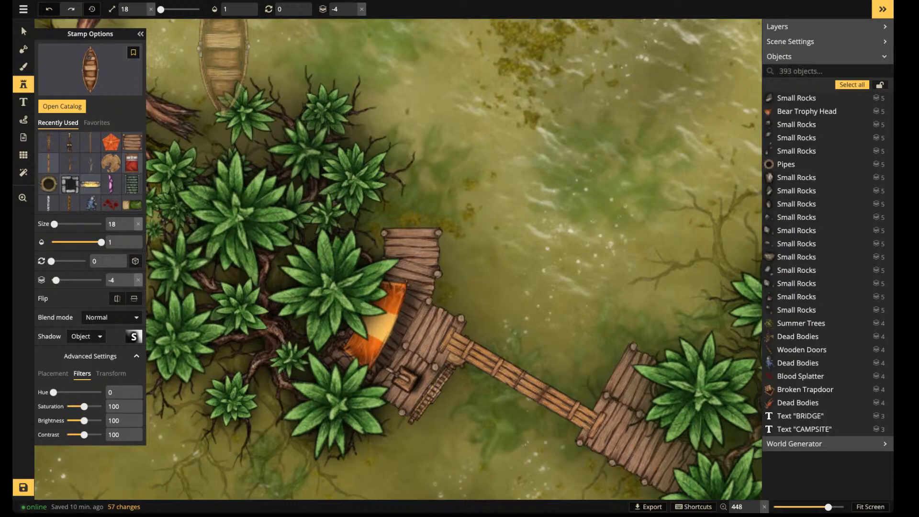
{"action": "left_click", "coordinate": [142, 12]}
{"action": "left_click", "coordinate": [142, 12]}
{"action": "left_click", "coordinate": [142, 12]}
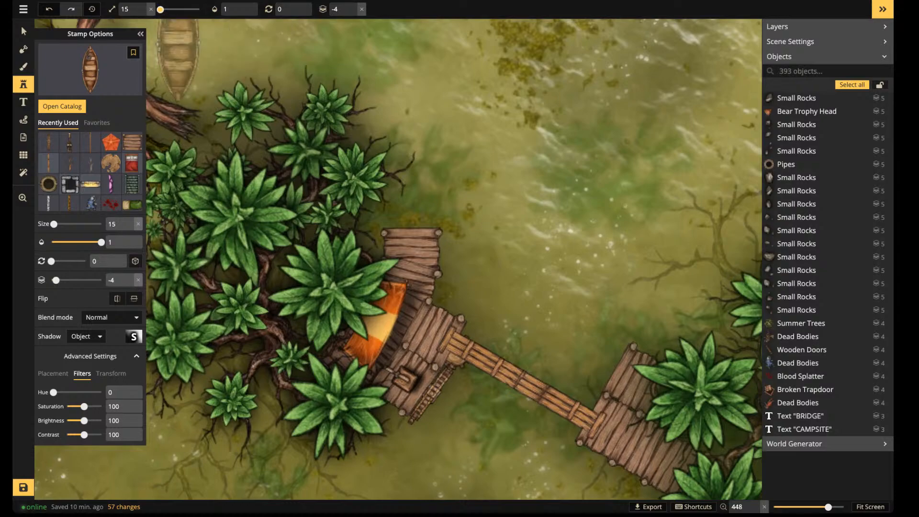
{"action": "scroll", "coordinate": [455, 179], "scroll_direction": "up", "scroll_amount": 1}
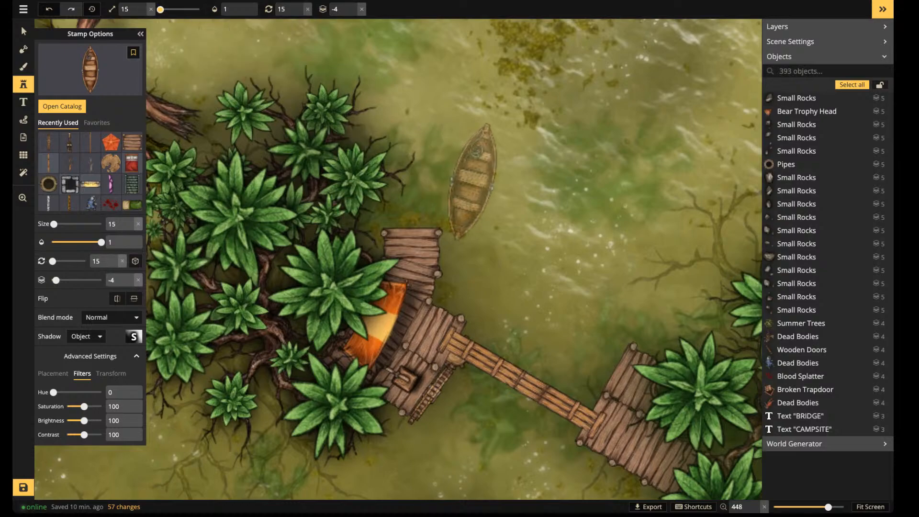
{"action": "left_click", "coordinate": [472, 182]}
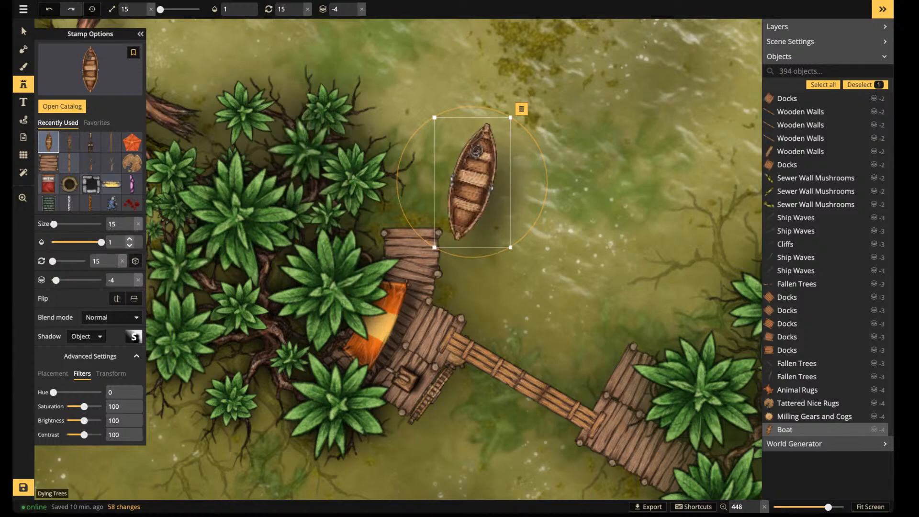
Customize the boat's object shadow with blur 1, X offset 1 and Y offset 1
{"action": "left_click", "coordinate": [134, 336]}
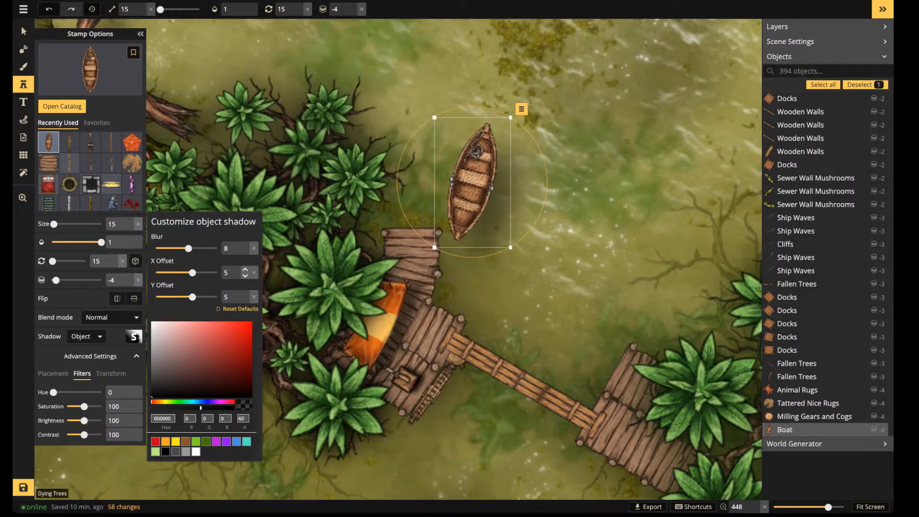
{"action": "left_click_drag", "start_coordinate": [234, 249], "coordinate": [214, 273]}
{"action": "type", "text": "1"}
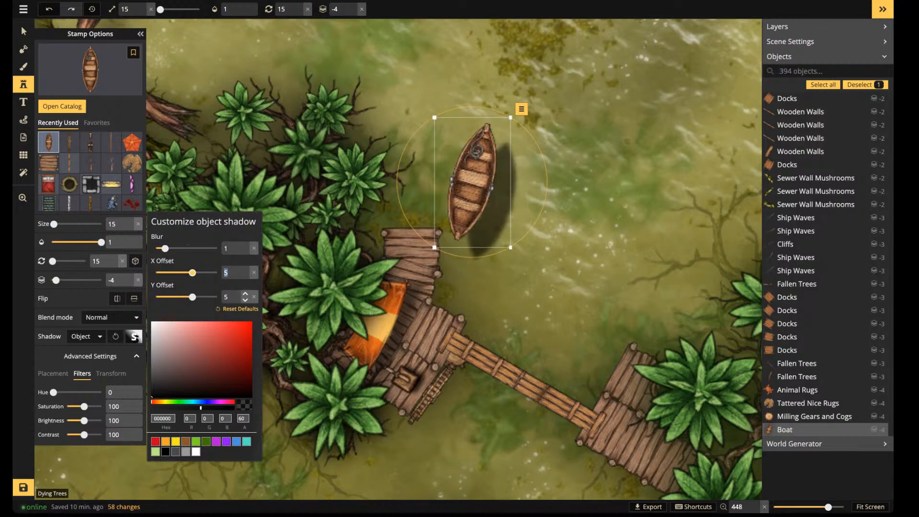
{"action": "type", "text": "1"}
{"action": "key", "text": "Tab"}
{"action": "type", "text": "1"}
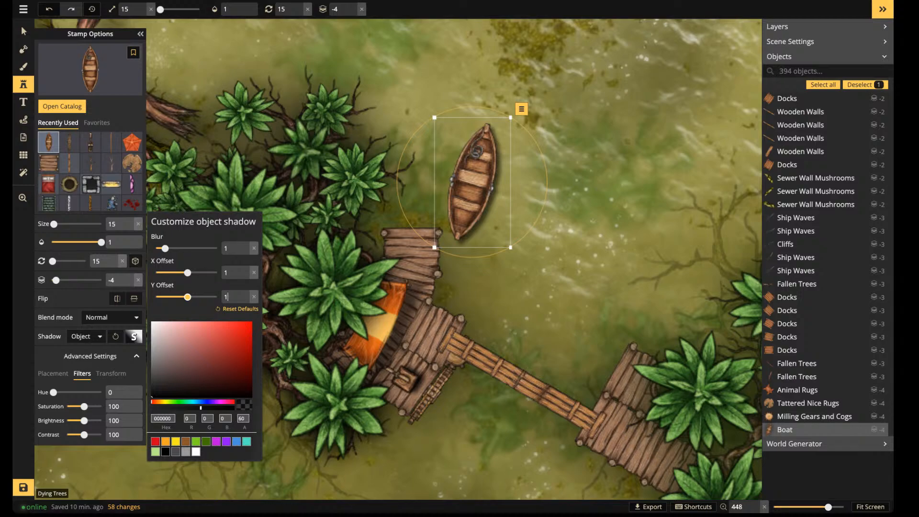
Lower the boat shadow's alpha to 17 and adjust its offsets to X 3.9 and Y 0
{"action": "left_click", "coordinate": [166, 408]}
{"action": "left_click_drag", "start_coordinate": [187, 273], "coordinate": [194, 296]}
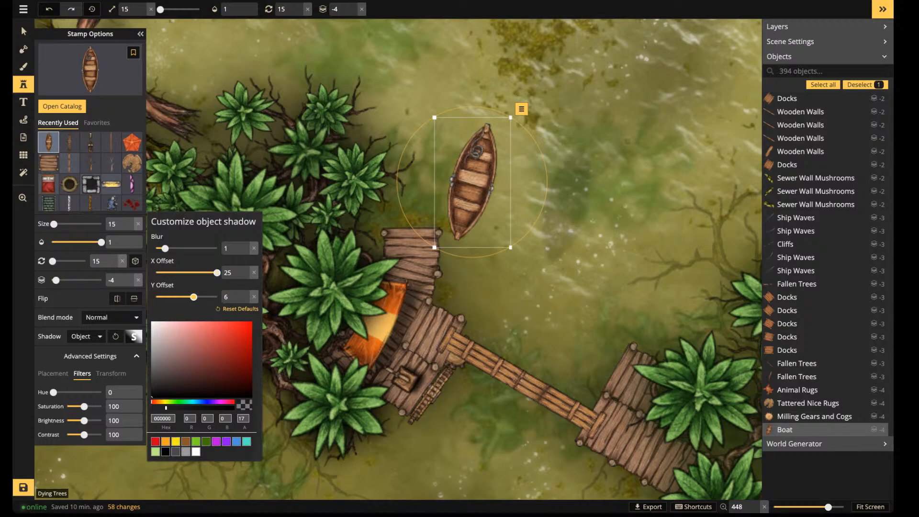
{"action": "left_click_drag", "start_coordinate": [216, 273], "coordinate": [191, 272]}
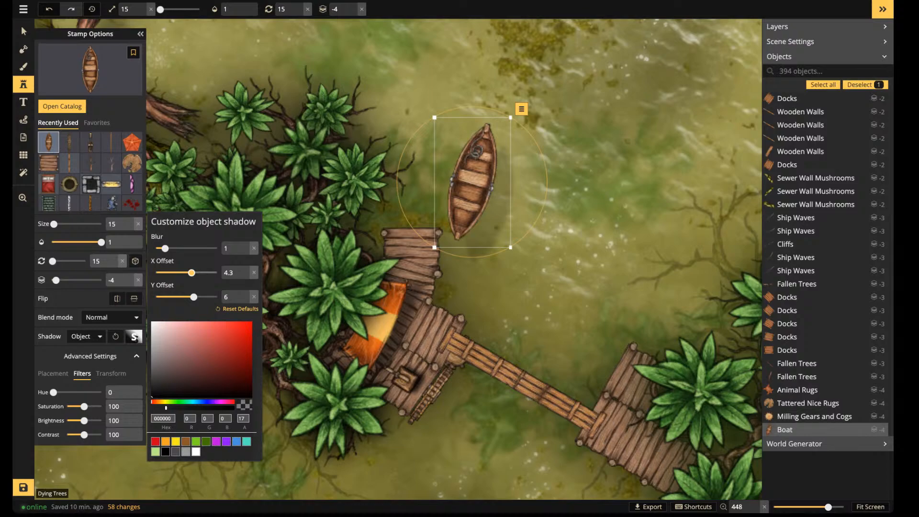
{"action": "mouse_move", "coordinate": [192, 272]}
{"action": "left_mouse_down"}
{"action": "mouse_move", "coordinate": [211, 272]}
{"action": "mouse_move", "coordinate": [188, 273]}
{"action": "left_mouse_up"}
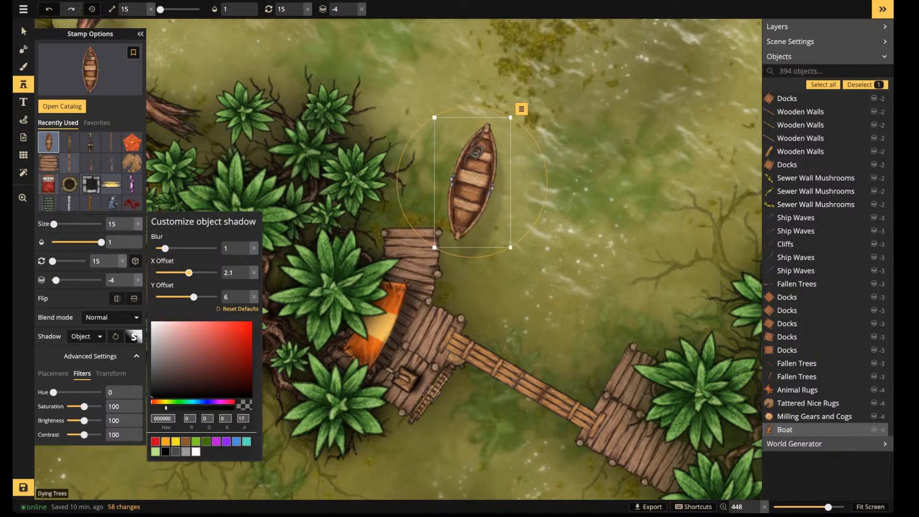
{"action": "left_click_drag", "start_coordinate": [193, 297], "coordinate": [191, 272]}
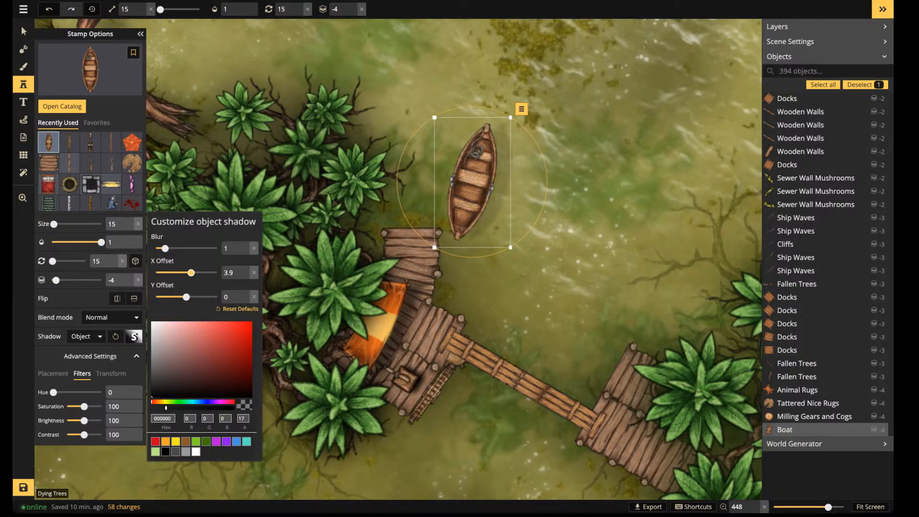
Move the boat slightly down the map so it sits alongside the dock's upper end, and deselect it
{"action": "left_click", "coordinate": [522, 190]}
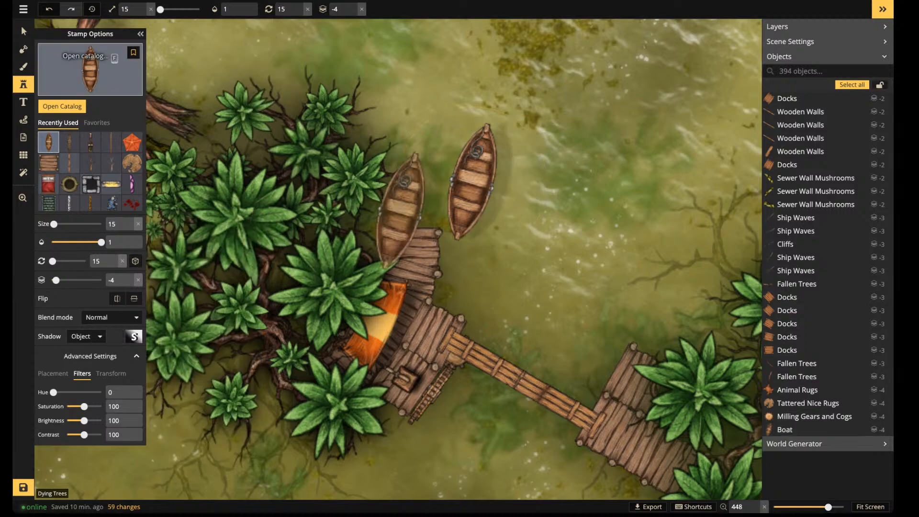
{"action": "left_click", "coordinate": [23, 32]}
{"action": "left_click_drag", "start_coordinate": [472, 182], "coordinate": [469, 212]}
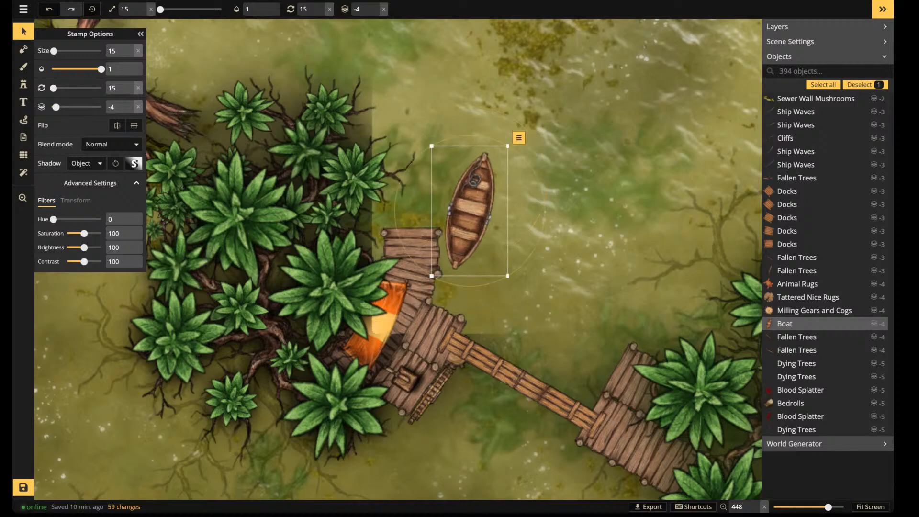
{"action": "left_click", "coordinate": [410, 146]}
Save the map with the finished swamp toll station
{"action": "scroll", "coordinate": [410, 146], "scroll_direction": "down", "scroll_amount": 1}
{"action": "scroll", "coordinate": [411, 139], "scroll_direction": "down", "scroll_amount": 10}
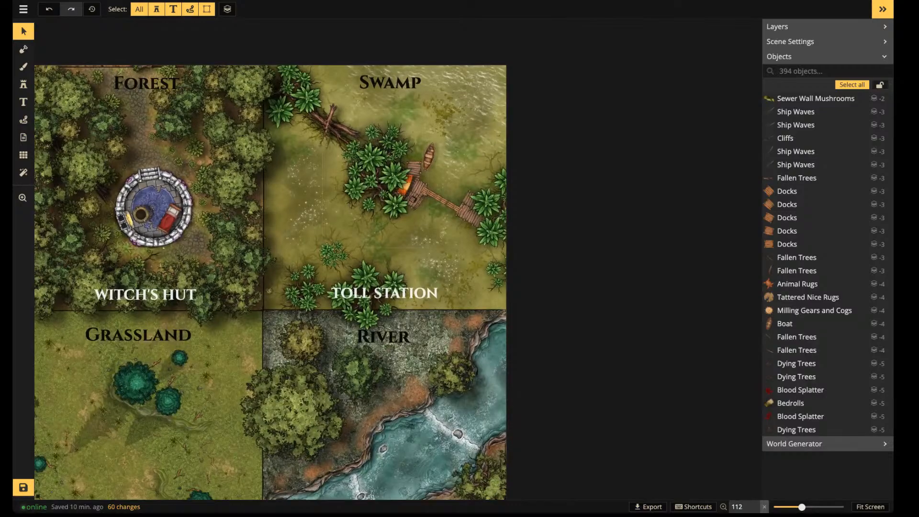
{"action": "left_click_drag", "start_coordinate": [412, 139], "coordinate": [473, 122]}
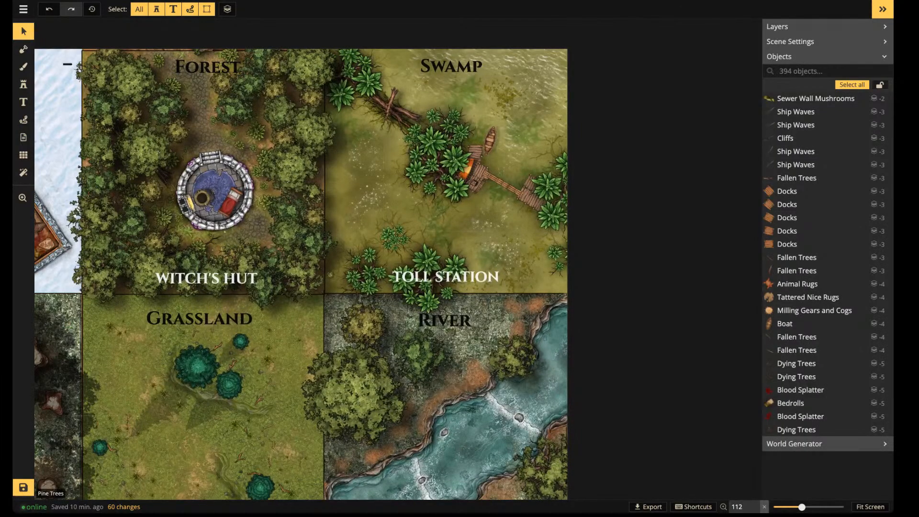
{"action": "key", "text": "ctrl+s"}
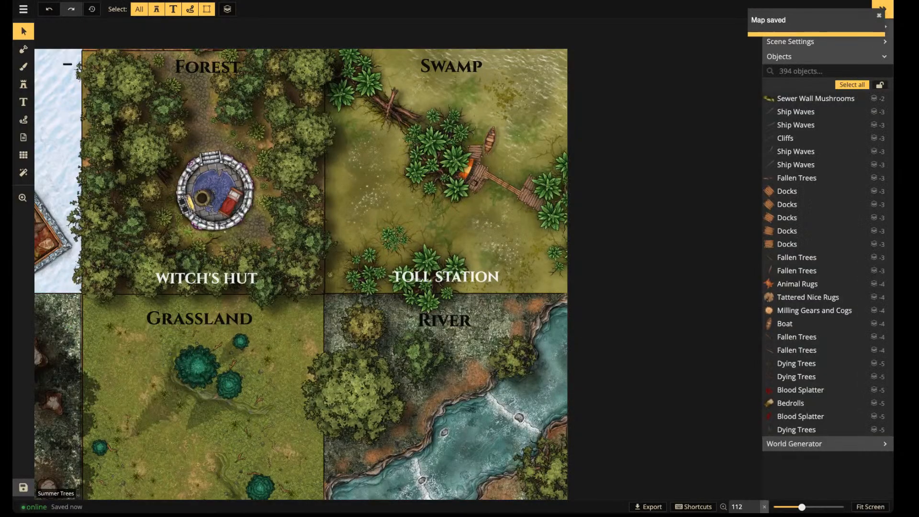
Examine the Desert Lost Village tile and its oasis up close
{"action": "key", "text": "space"}
{"action": "left_click_drag", "start_coordinate": [167, 268], "coordinate": [698, 243]}
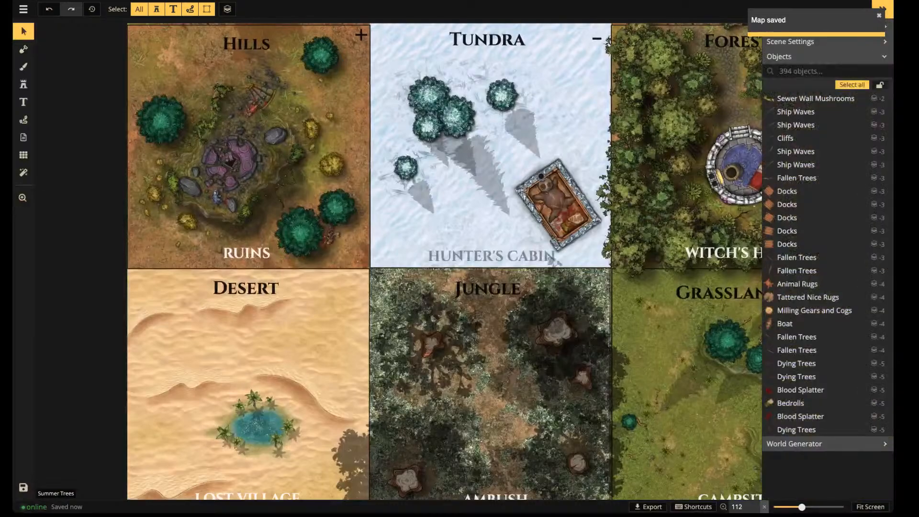
{"action": "scroll", "coordinate": [308, 314], "scroll_direction": "up", "scroll_amount": 1}
{"action": "key", "text": "space"}
{"action": "left_click_drag", "start_coordinate": [309, 313], "coordinate": [446, 170]}
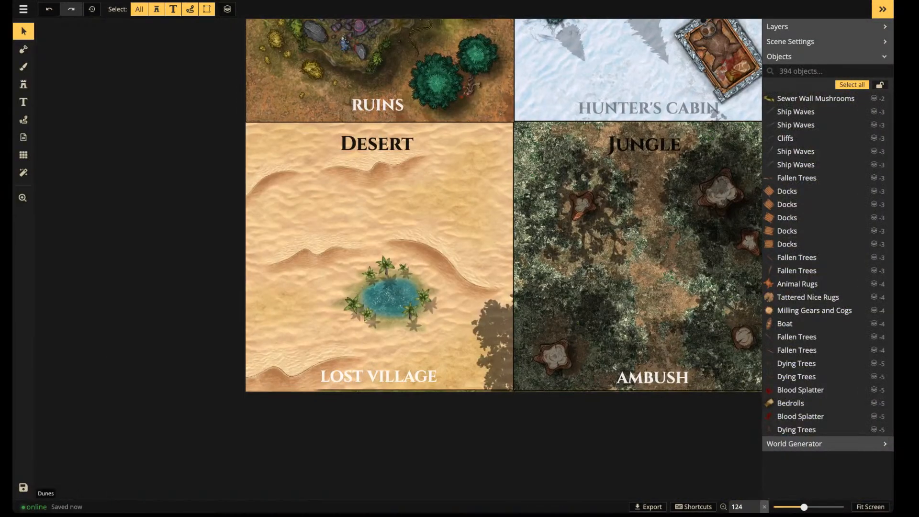
{"action": "scroll", "coordinate": [440, 289], "scroll_direction": "up", "scroll_amount": 4}
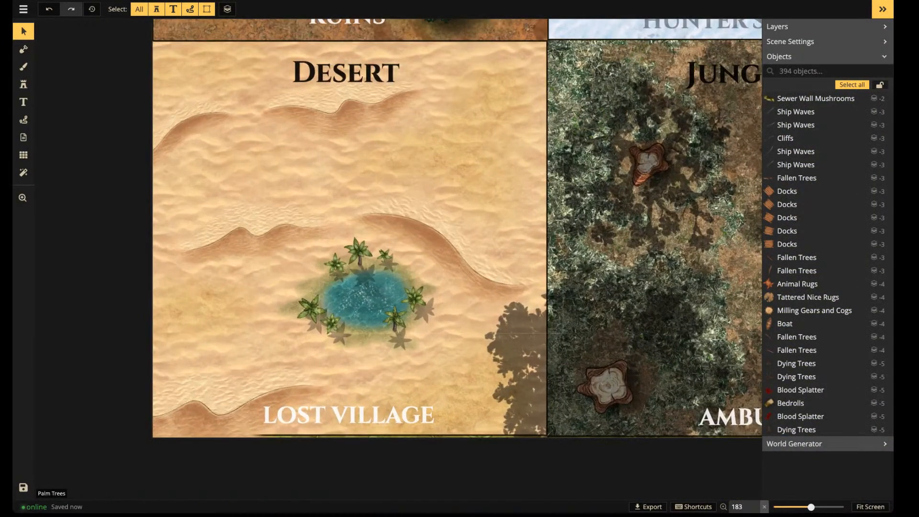
{"action": "key", "text": "space"}
{"action": "left_click_drag", "start_coordinate": [334, 272], "coordinate": [281, 277]}
{"action": "scroll", "coordinate": [266, 287], "scroll_direction": "up", "scroll_amount": 2}
{"action": "key", "text": "space"}
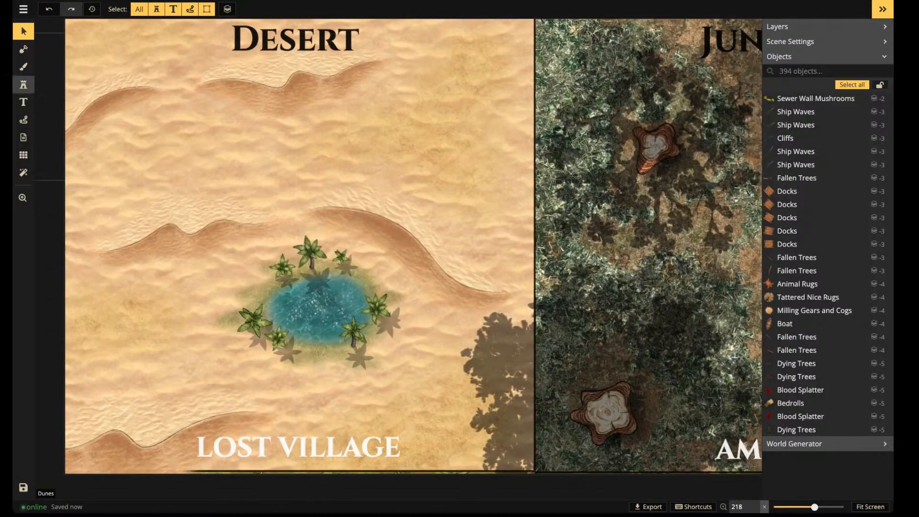
Search the stamp catalog for "wall" and replace that search with "broken"
{"action": "left_click", "coordinate": [23, 84]}
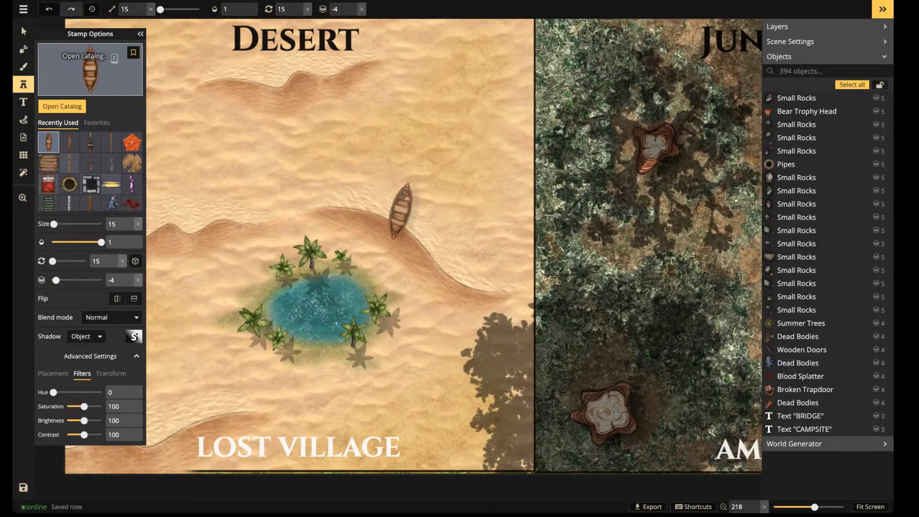
{"action": "left_click", "coordinate": [90, 69]}
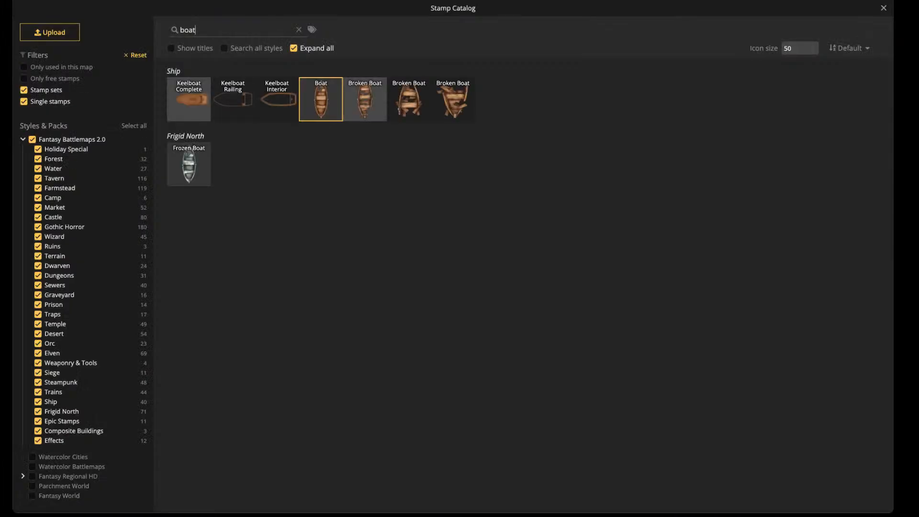
{"action": "double_click", "coordinate": [187, 30]}
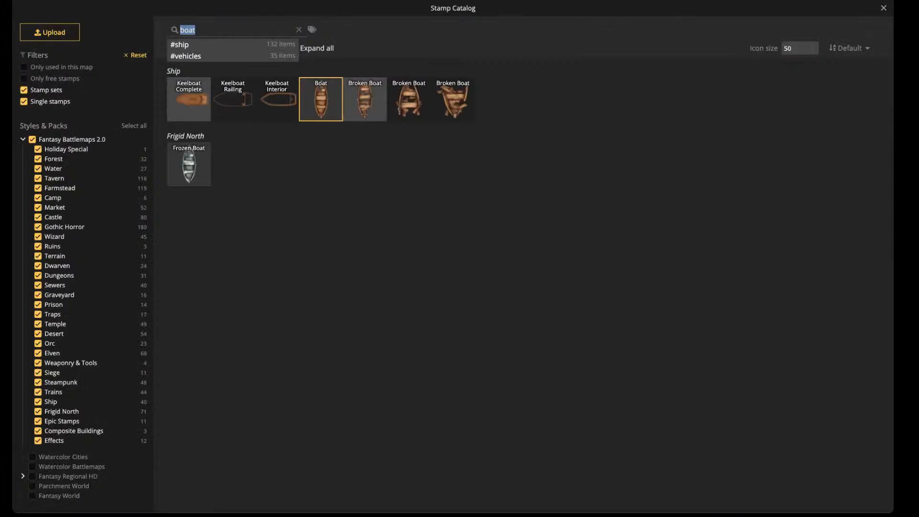
{"action": "key", "text": "BackSpace"}
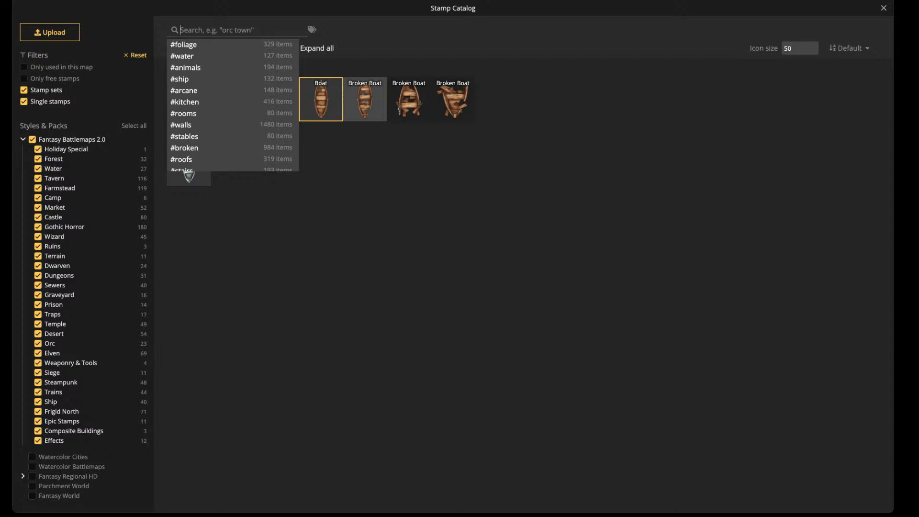
{"action": "type", "text": "wall"}
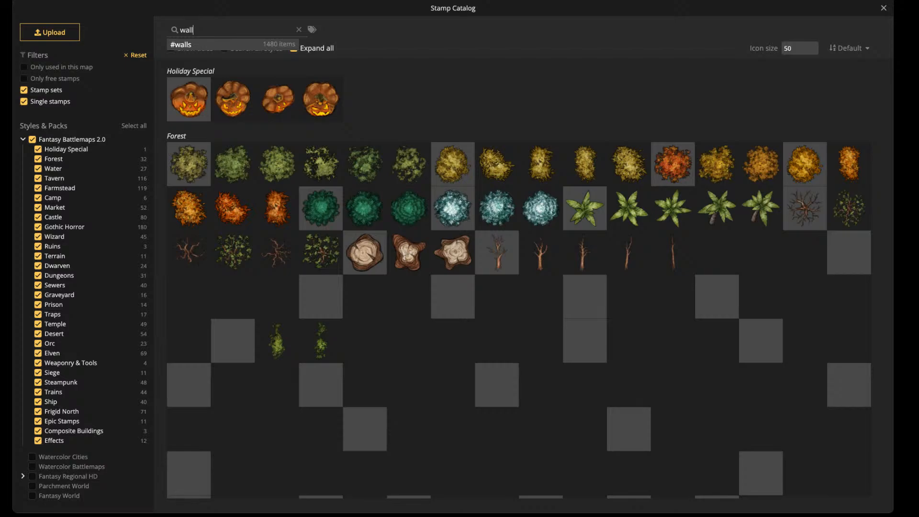
{"action": "key", "text": "Return"}
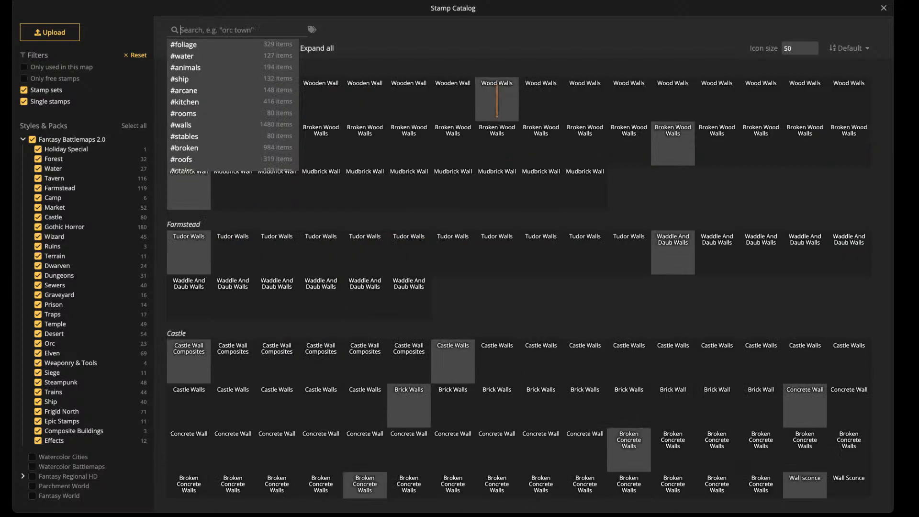
{"action": "type", "text": "broken"}
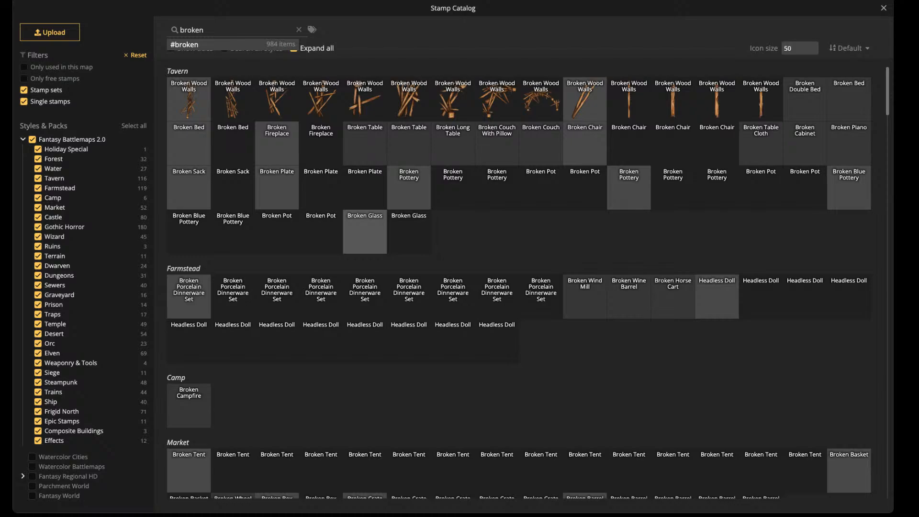
Examine the broken wall stamps from the Tavern set through the Castle, Gothic Horror and Dwarven sets
{"action": "scroll", "coordinate": [321, 96], "scroll_direction": "down", "scroll_amount": 5}
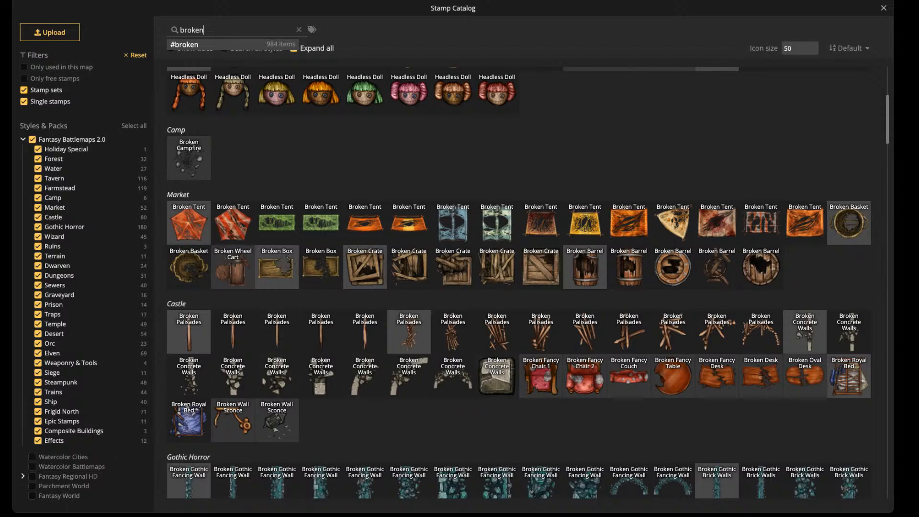
{"action": "scroll", "coordinate": [520, 282], "scroll_direction": "down", "scroll_amount": 2}
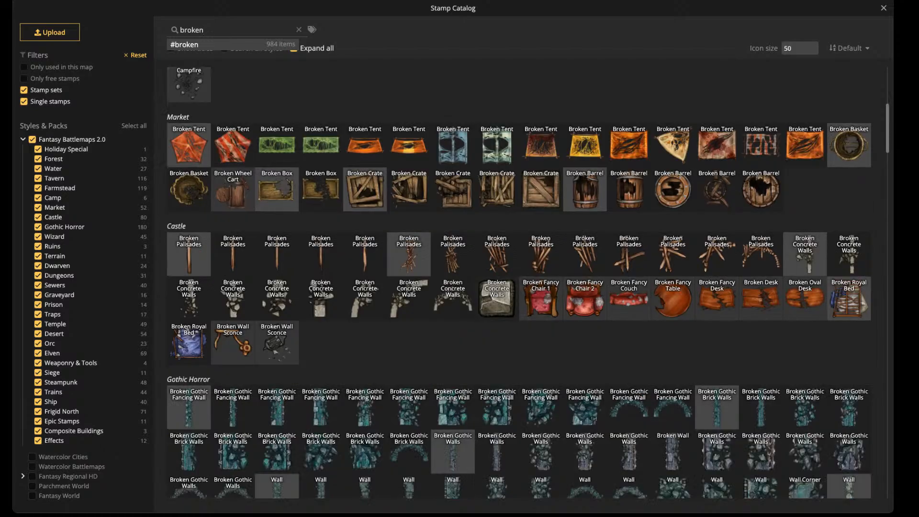
{"action": "scroll", "coordinate": [519, 282], "scroll_direction": "down", "scroll_amount": 2}
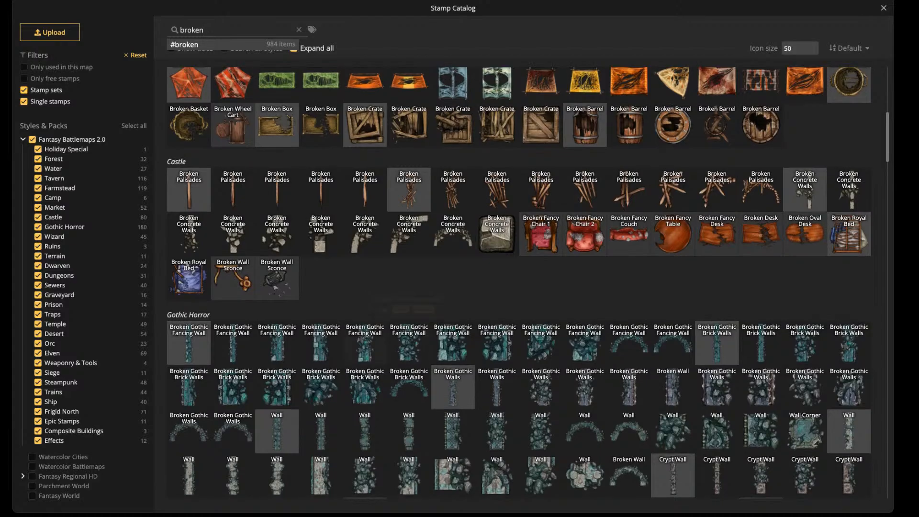
{"action": "scroll", "coordinate": [541, 335], "scroll_direction": "down", "scroll_amount": 2}
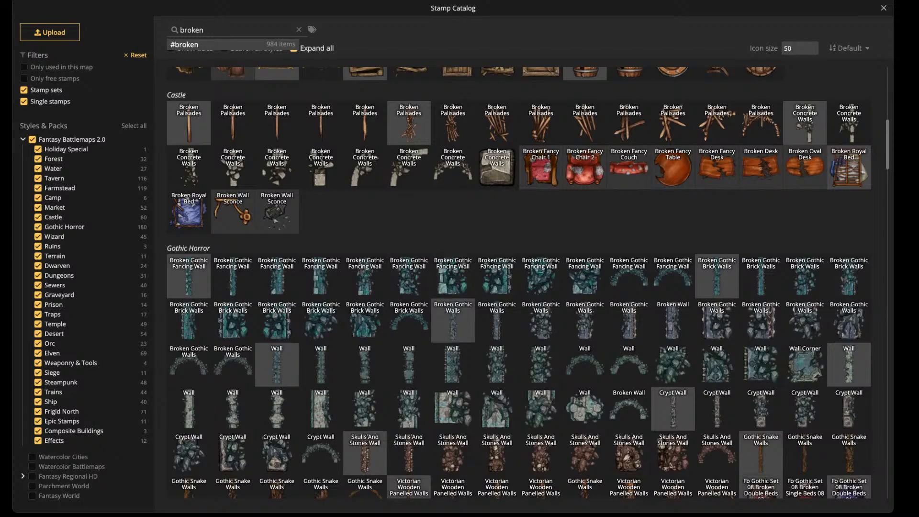
{"action": "scroll", "coordinate": [519, 283], "scroll_direction": "down", "scroll_amount": 1}
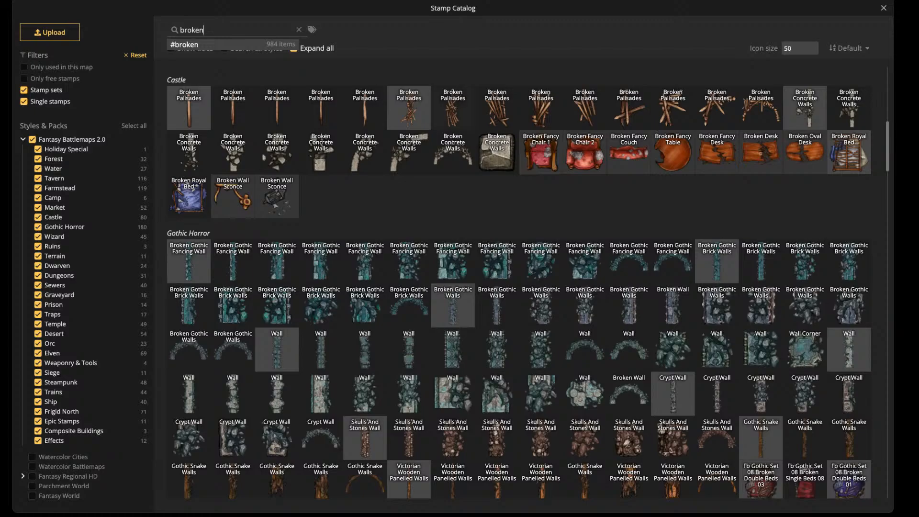
{"action": "scroll", "coordinate": [364, 259], "scroll_direction": "down", "scroll_amount": 2}
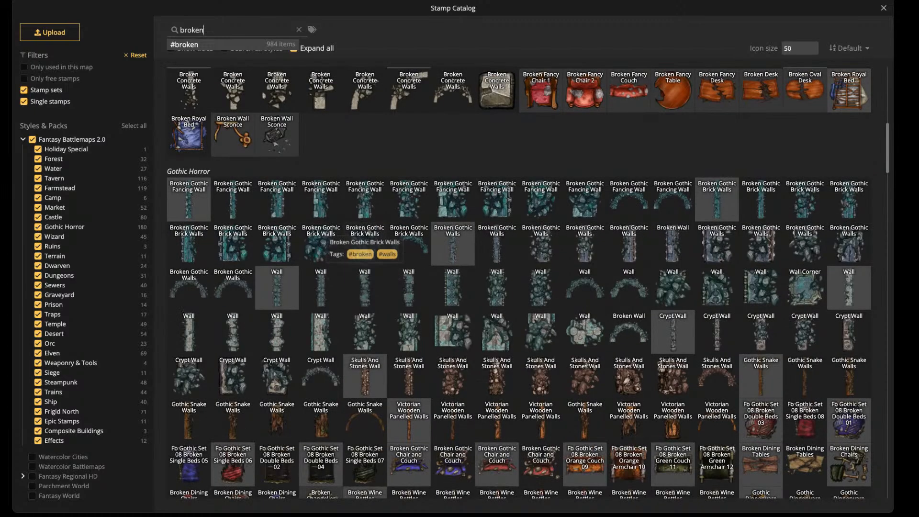
{"action": "scroll", "coordinate": [520, 282], "scroll_direction": "down", "scroll_amount": 2}
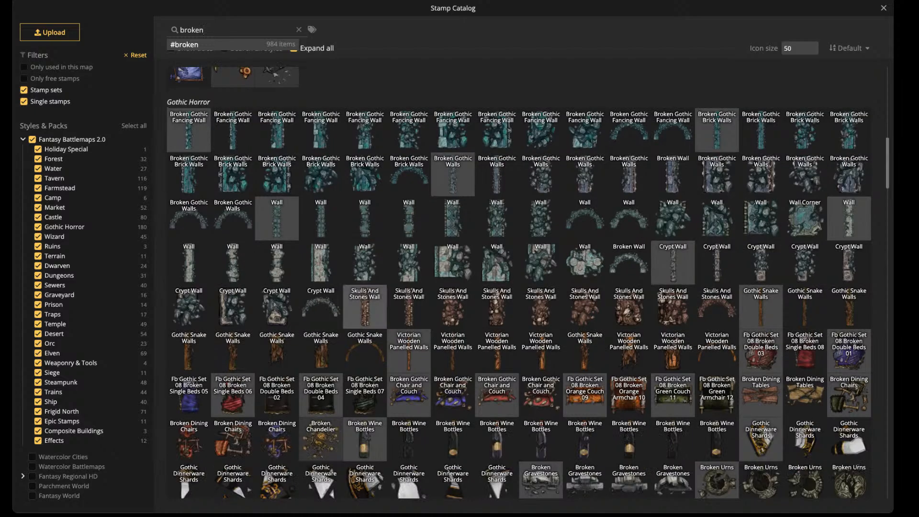
{"action": "scroll", "coordinate": [364, 294], "scroll_direction": "down", "scroll_amount": 2}
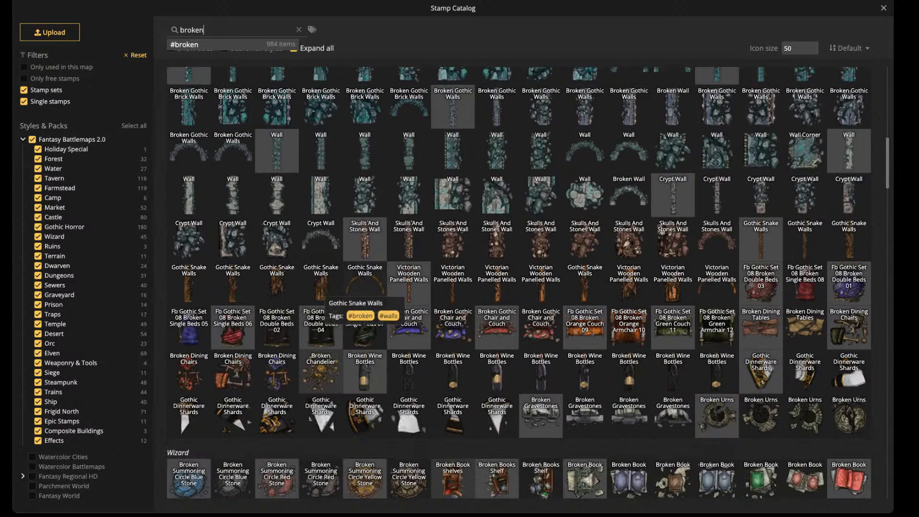
{"action": "scroll", "coordinate": [363, 294], "scroll_direction": "up", "scroll_amount": 8}
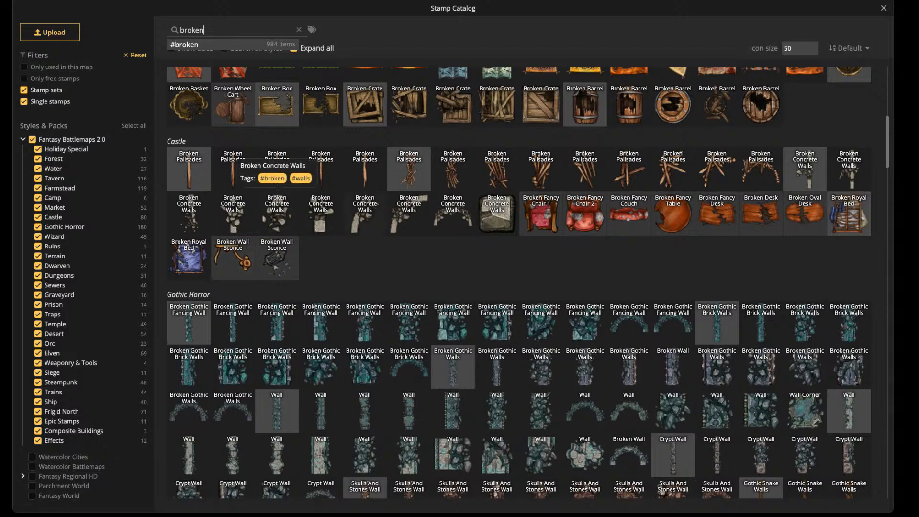
{"action": "scroll", "coordinate": [278, 259], "scroll_direction": "up", "scroll_amount": 5}
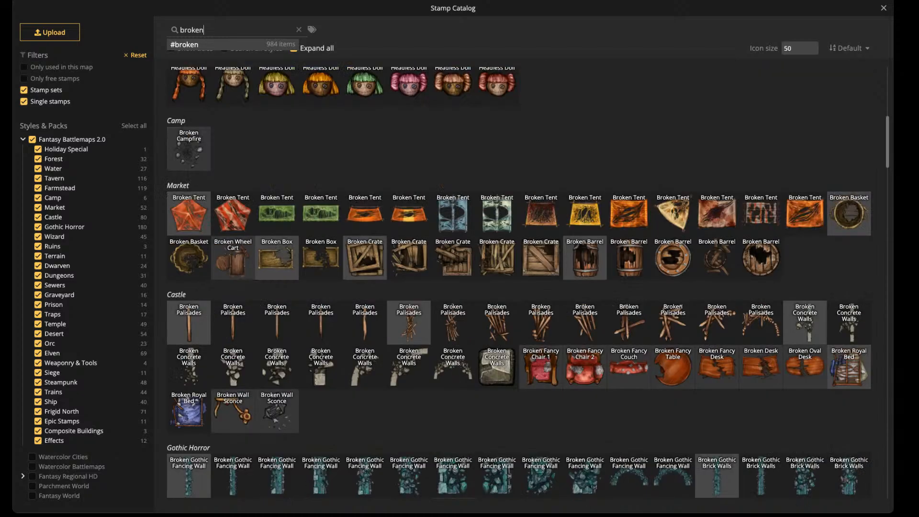
{"action": "scroll", "coordinate": [520, 282], "scroll_direction": "up", "scroll_amount": 3}
{"action": "scroll", "coordinate": [519, 282], "scroll_direction": "up", "scroll_amount": 5}
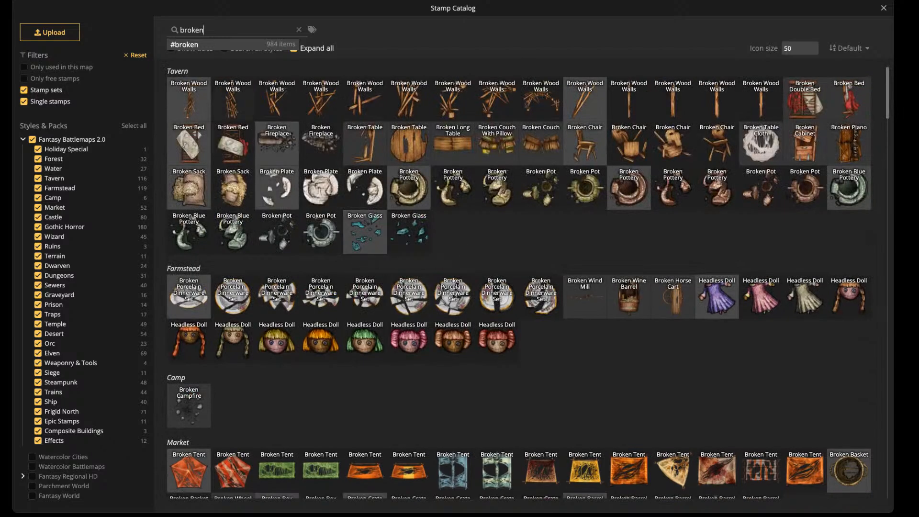
{"action": "scroll", "coordinate": [520, 282], "scroll_direction": "down", "scroll_amount": 6}
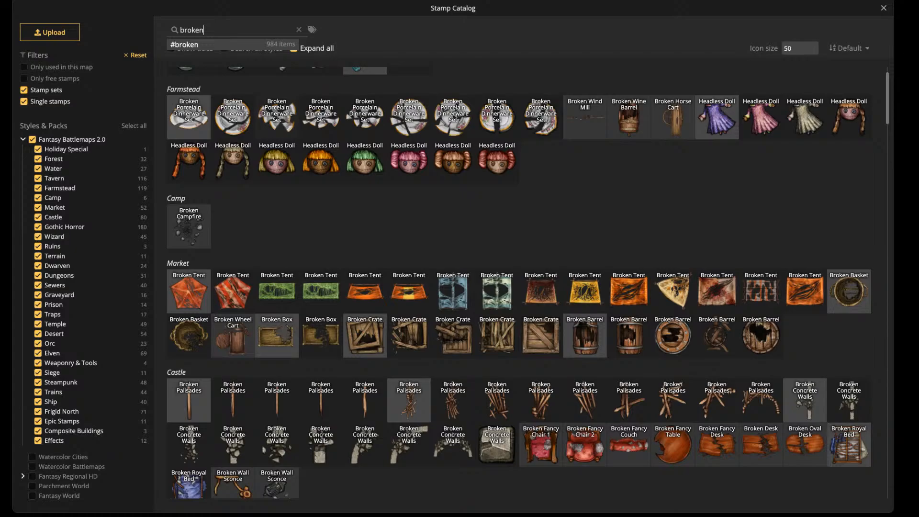
{"action": "scroll", "coordinate": [520, 283], "scroll_direction": "down", "scroll_amount": 2}
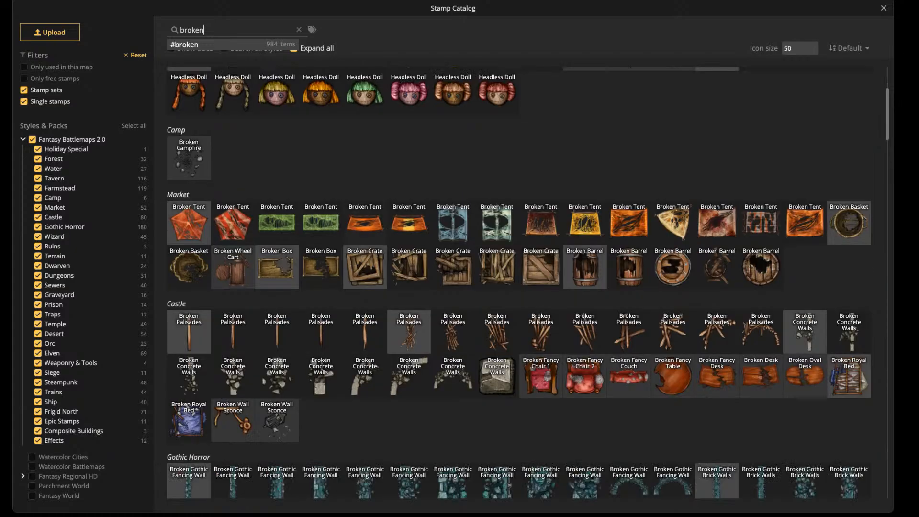
{"action": "scroll", "coordinate": [529, 283], "scroll_direction": "down", "scroll_amount": 6}
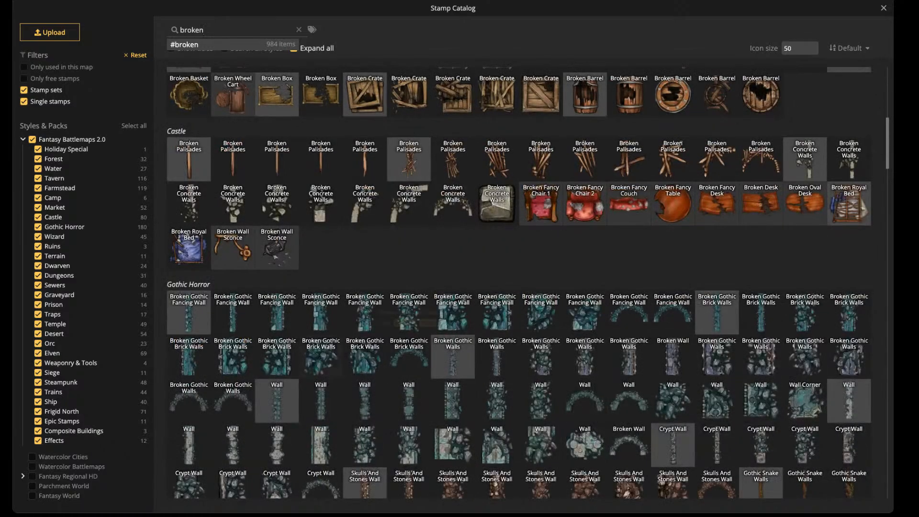
{"action": "scroll", "coordinate": [526, 282], "scroll_direction": "down", "scroll_amount": 14}
{"action": "scroll", "coordinate": [519, 283], "scroll_direction": "down", "scroll_amount": 4}
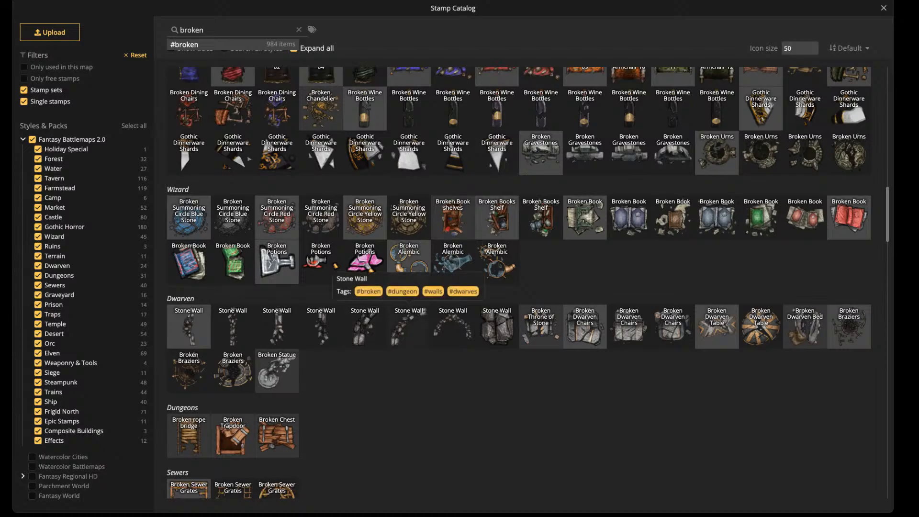
Place the arched broken Stone Wall from the Dwarven set in the desert above the oasis at size 15 and rotation 0
{"action": "left_click", "coordinate": [452, 327]}
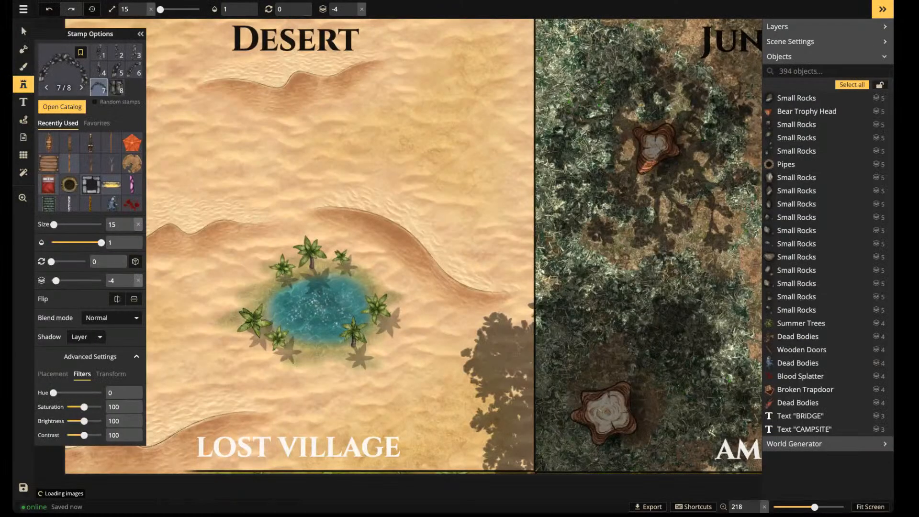
{"action": "left_click_drag", "start_coordinate": [289, 157], "coordinate": [535, 177]}
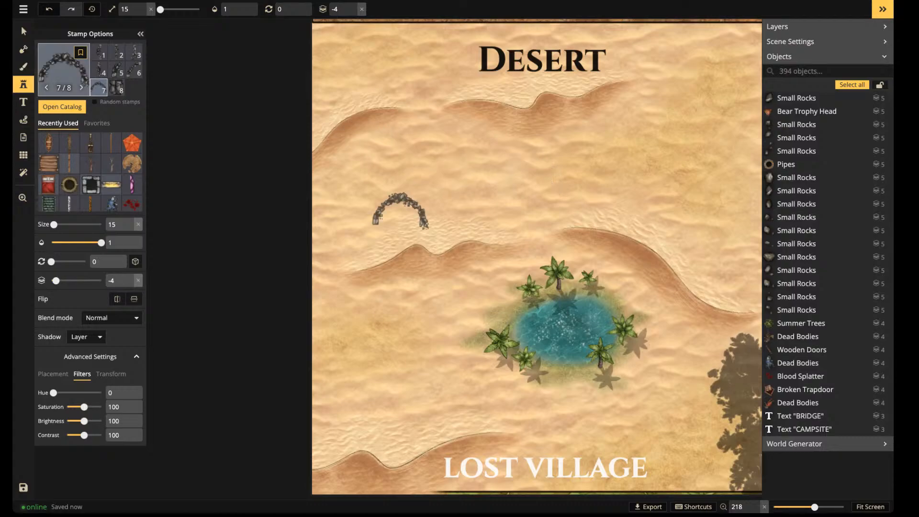
{"action": "left_click", "coordinate": [409, 182]}
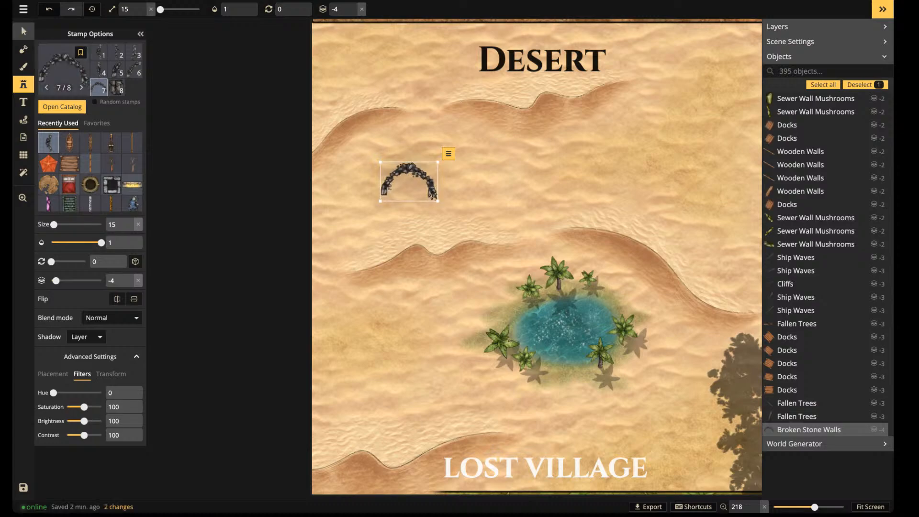
Delete the arched broken stone wall stamp from the desert tile
{"action": "left_click", "coordinate": [21, 26]}
{"action": "key", "text": "Delete"}
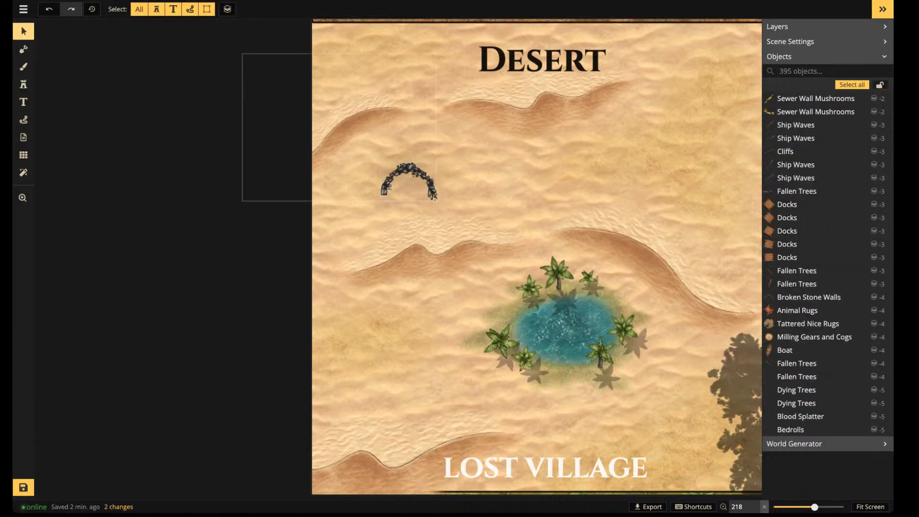
{"action": "scroll", "coordinate": [386, 175], "scroll_direction": "down", "scroll_amount": 4}
Box-select the objects over the desert tile and lock the "Desert" title text
{"action": "left_click_drag", "start_coordinate": [320, 89], "coordinate": [597, 365]}
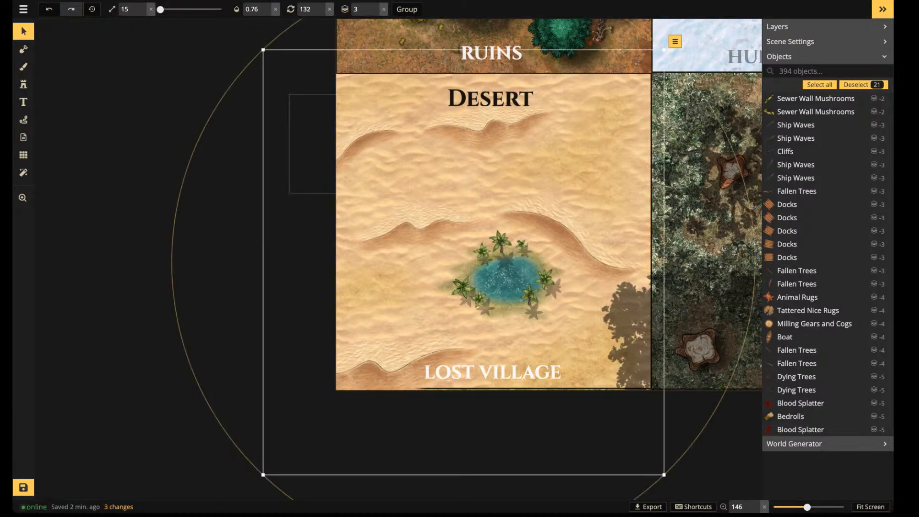
{"action": "scroll", "coordinate": [825, 258], "scroll_direction": "up", "scroll_amount": 20}
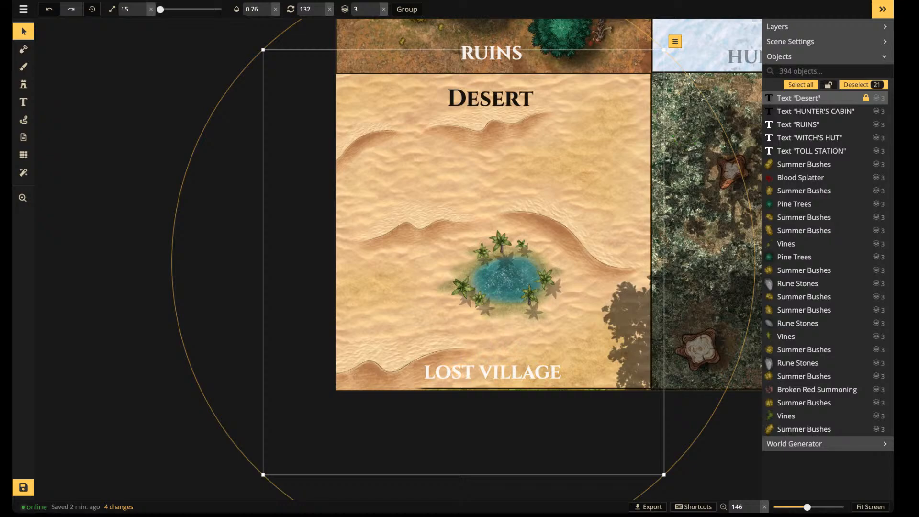
{"action": "scroll", "coordinate": [550, 300], "scroll_direction": "up", "scroll_amount": 3}
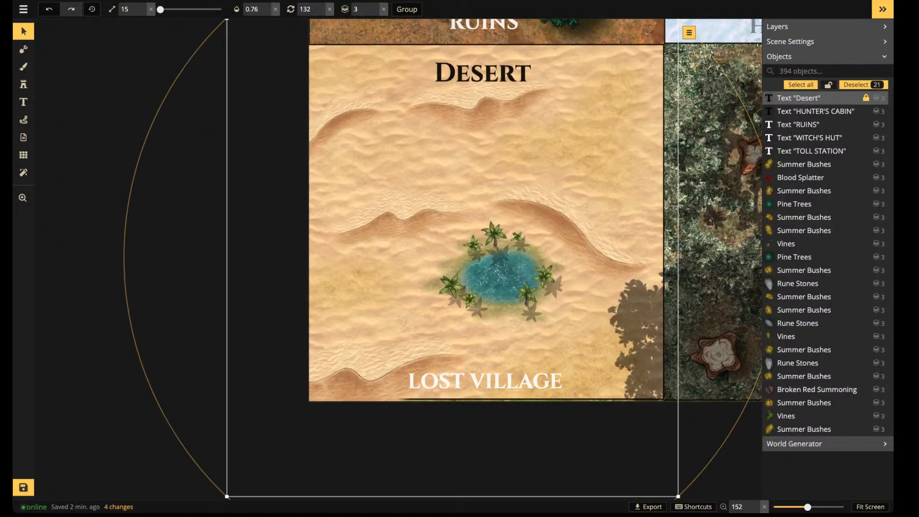
{"action": "left_click_drag", "start_coordinate": [550, 300], "coordinate": [399, 358]}
{"action": "scroll", "coordinate": [297, 297], "scroll_direction": "up", "scroll_amount": 3}
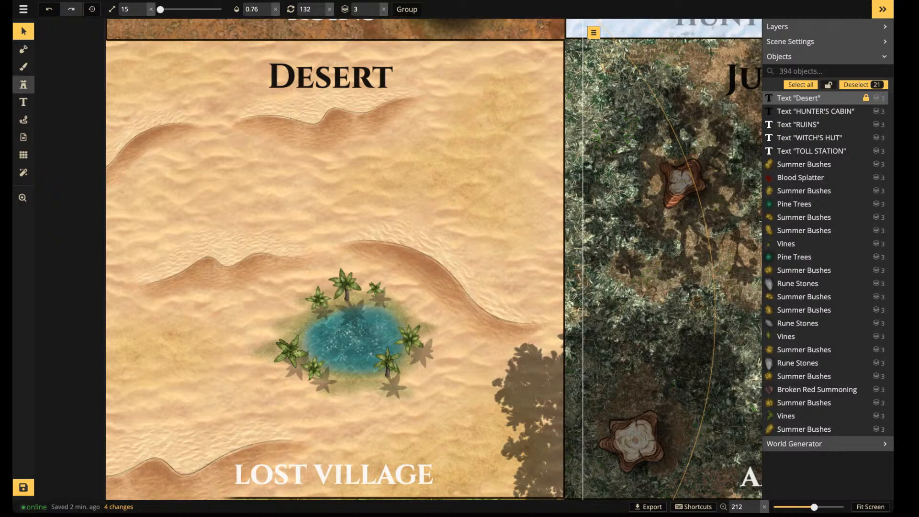
Set the blend mode of the arched Broken Stone Walls stamp to Luminosity
{"action": "left_click", "coordinate": [23, 84]}
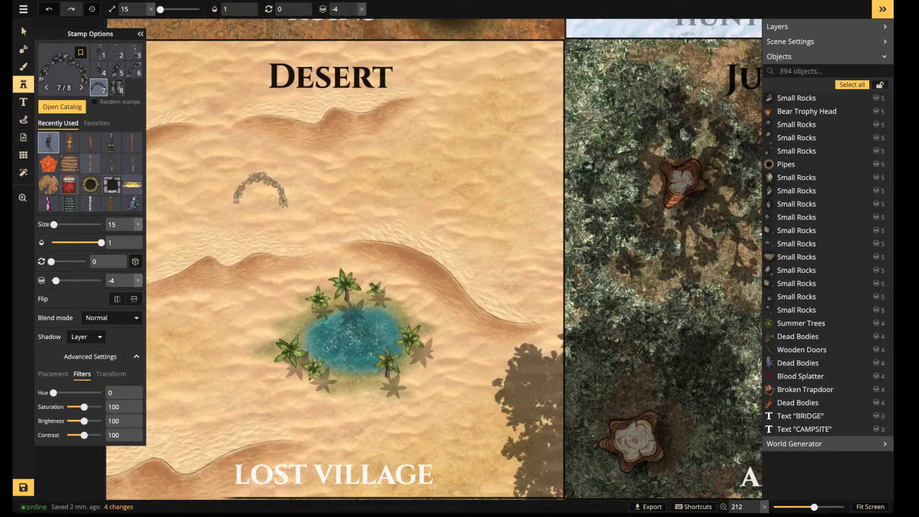
{"action": "left_click", "coordinate": [112, 318]}
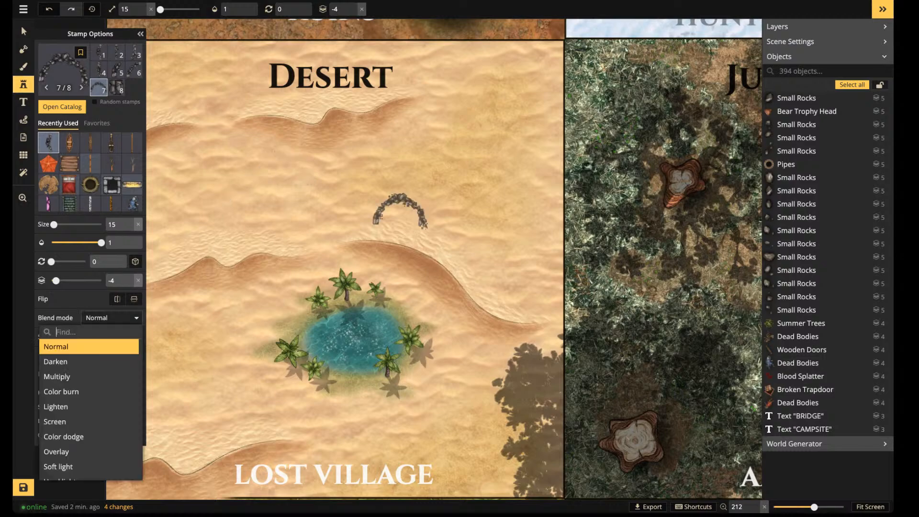
{"action": "scroll", "coordinate": [89, 442], "scroll_direction": "down", "scroll_amount": 2}
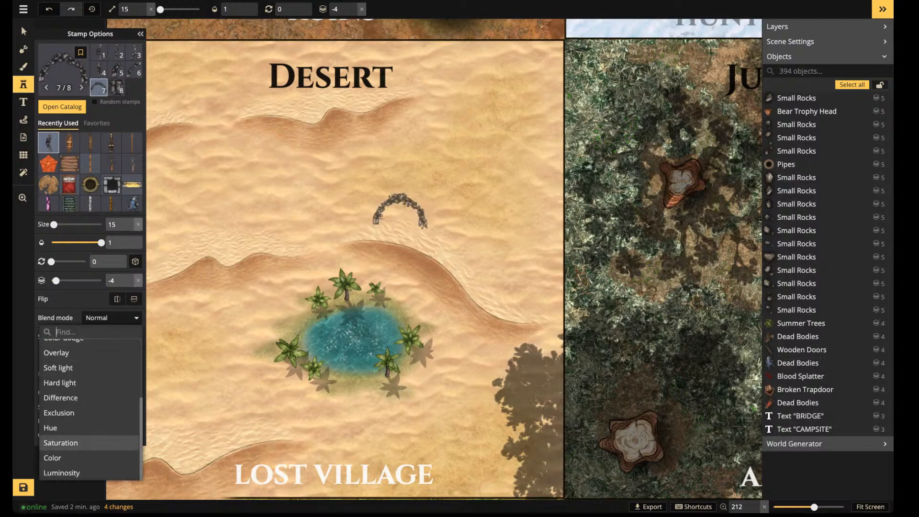
{"action": "key", "text": "Return"}
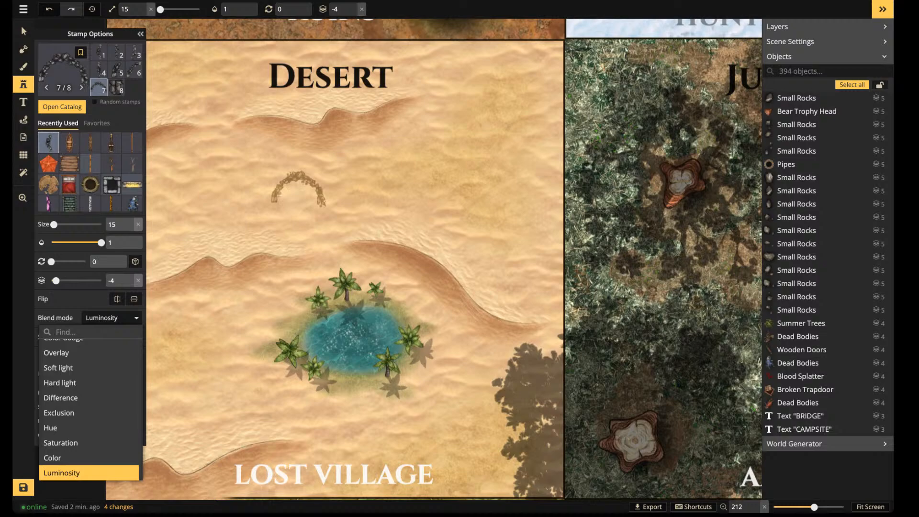
Place the arched broken wall at size 25 in the sand between the two dune ridges, northwest of the oasis
{"action": "left_click", "coordinate": [300, 190]}
{"action": "scroll", "coordinate": [290, 189], "scroll_direction": "up", "scroll_amount": 5}
{"action": "scroll", "coordinate": [281, 184], "scroll_direction": "up", "scroll_amount": 5}
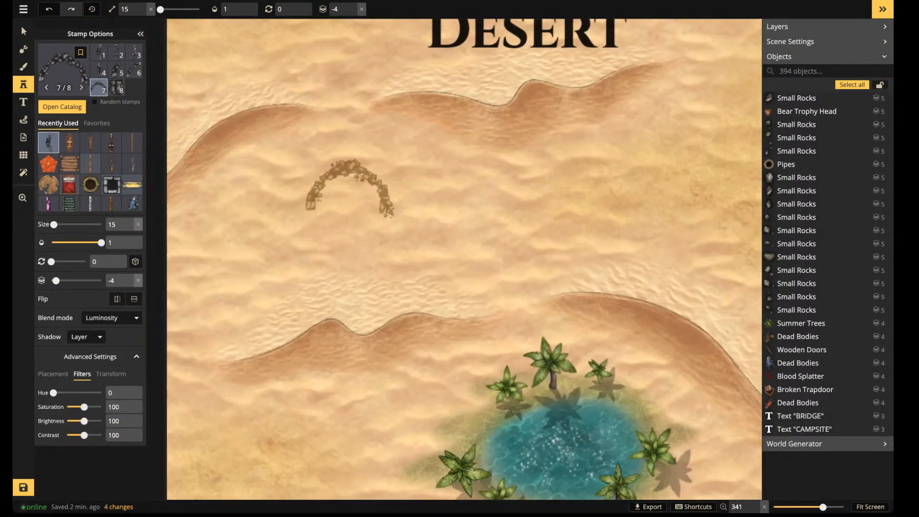
{"action": "scroll", "coordinate": [350, 187], "scroll_direction": "up", "scroll_amount": 2}
{"action": "left_click", "coordinate": [349, 183]}
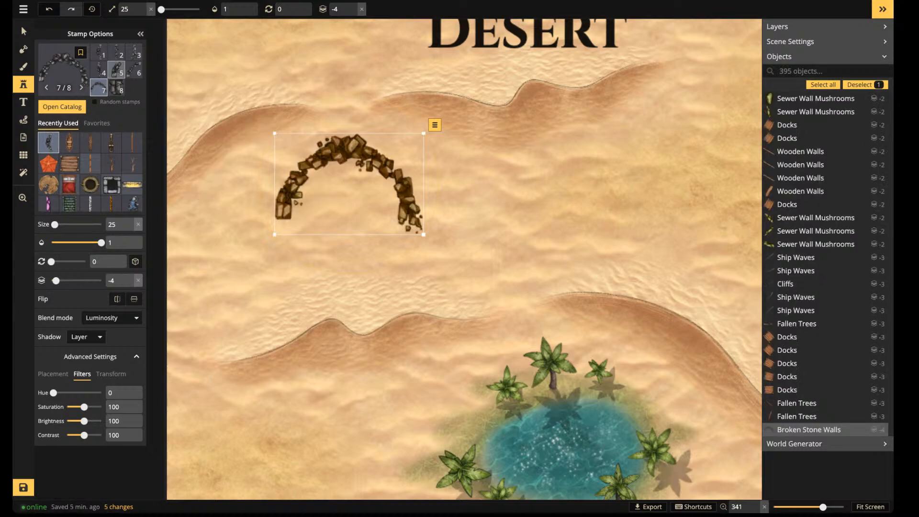
Place the second straight Broken Stone Walls variant, rotated 180, as a continuation below the arch's left end
{"action": "left_click", "coordinate": [116, 53]}
{"action": "left_click", "coordinate": [457, 297]}
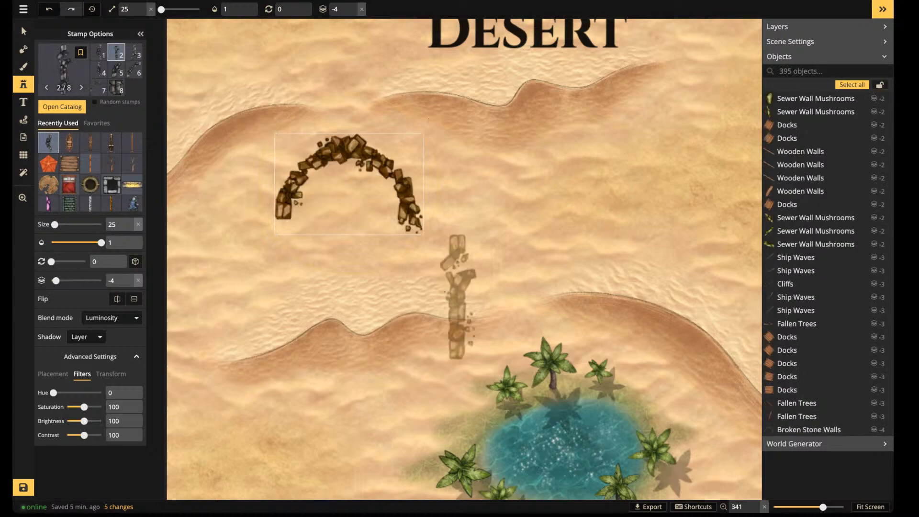
{"action": "scroll", "coordinate": [443, 291], "scroll_direction": "up", "scroll_amount": 6}
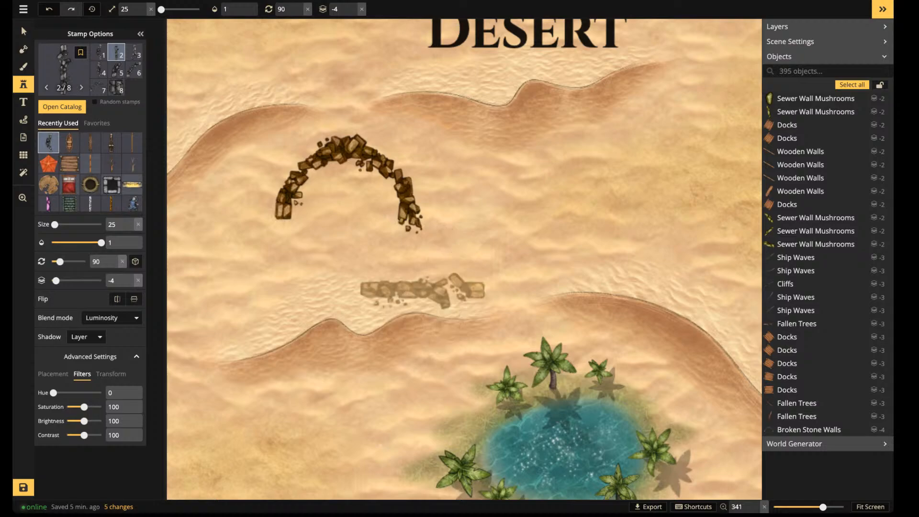
{"action": "scroll", "coordinate": [422, 290], "scroll_direction": "up", "scroll_amount": 5}
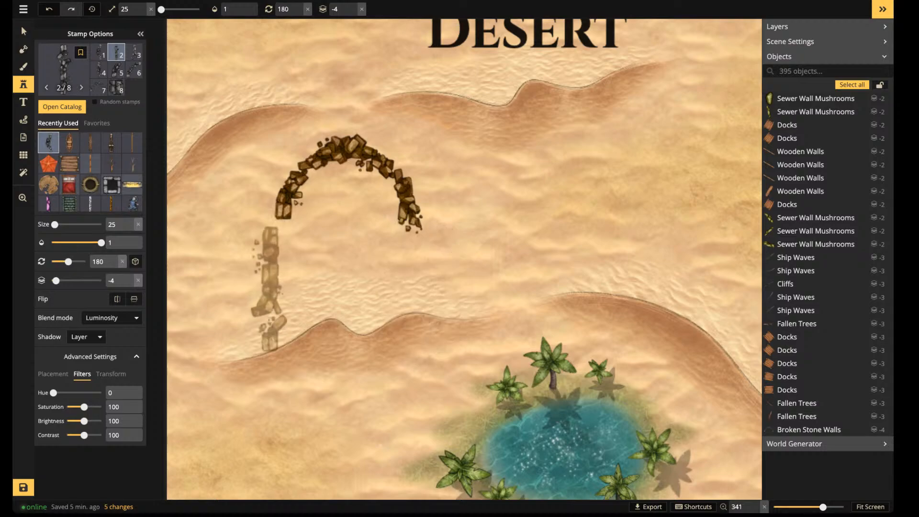
{"action": "scroll", "coordinate": [271, 288], "scroll_direction": "down", "scroll_amount": 5}
{"action": "scroll", "coordinate": [270, 288], "scroll_direction": "up", "scroll_amount": 2}
{"action": "scroll", "coordinate": [270, 288], "scroll_direction": "up", "scroll_amount": 3}
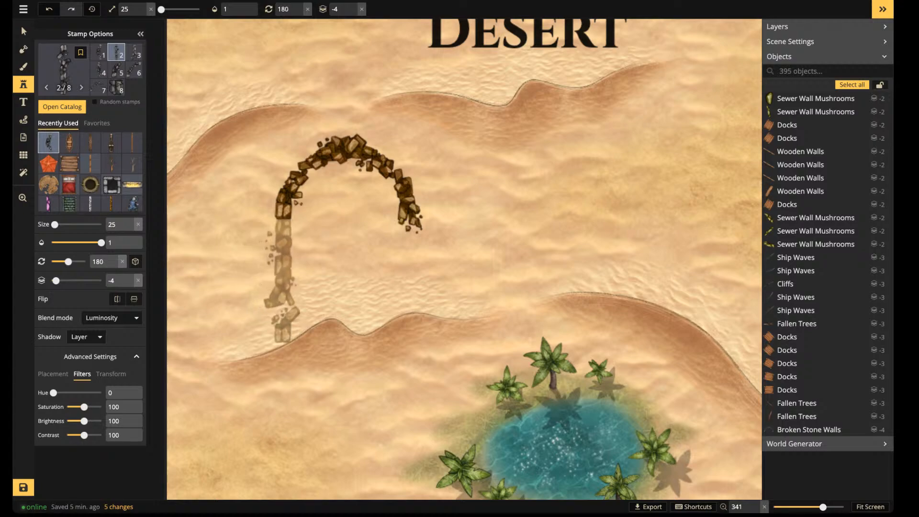
{"action": "left_click", "coordinate": [281, 280]}
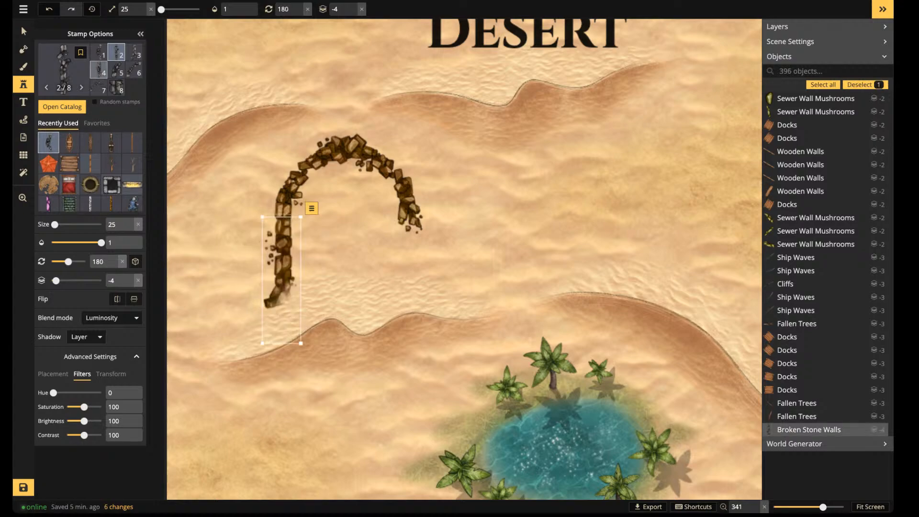
Place the fourth Broken Stone Walls variant, rotated 270, extending to the right from the arch's right leg
{"action": "left_click", "coordinate": [98, 70]}
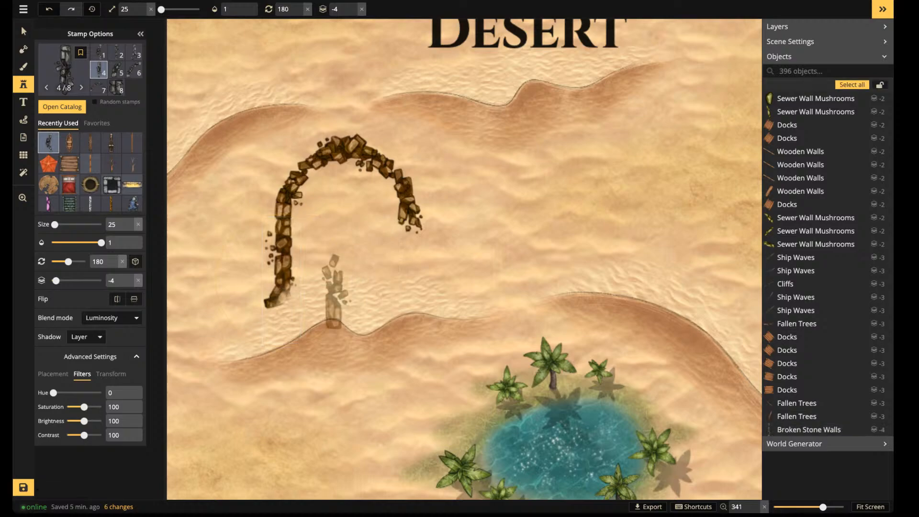
{"action": "scroll", "coordinate": [425, 194], "scroll_direction": "up", "scroll_amount": 6}
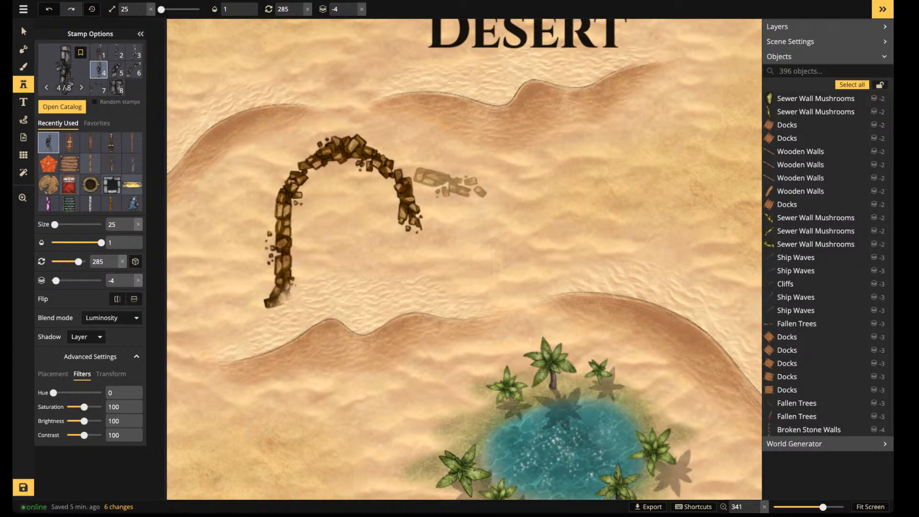
{"action": "left_click", "coordinate": [447, 186]}
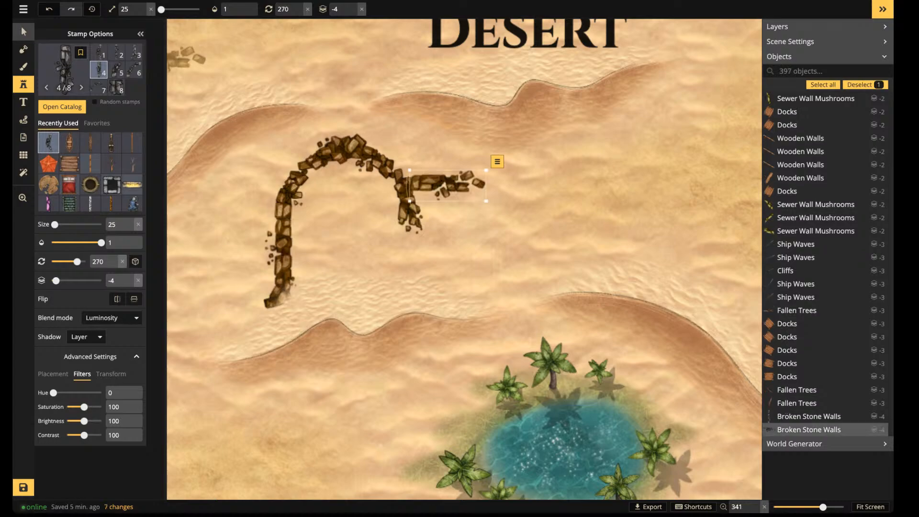
Scale the three broken wall pieces together down to size 15 and rotate them so the arch opens upward
{"action": "left_click", "coordinate": [23, 32]}
{"action": "left_click", "coordinate": [283, 242]}
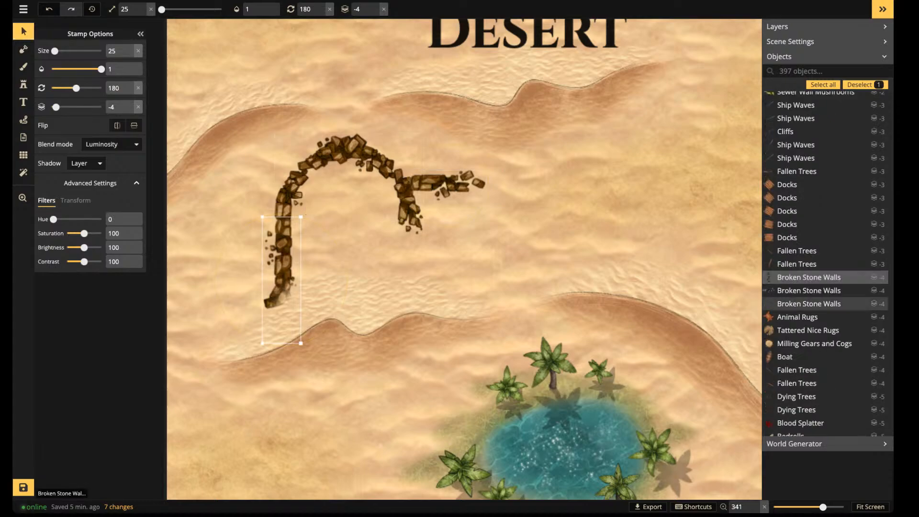
{"action": "left_click", "coordinate": [352, 150], "text": "shift"}
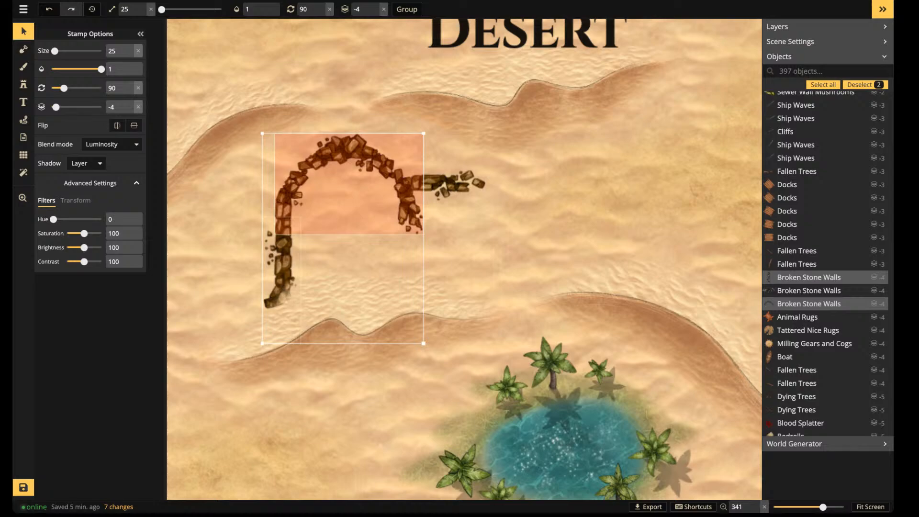
{"action": "left_click", "coordinate": [444, 183], "text": "shift"}
{"action": "left_click_drag", "start_coordinate": [486, 343], "coordinate": [400, 263]}
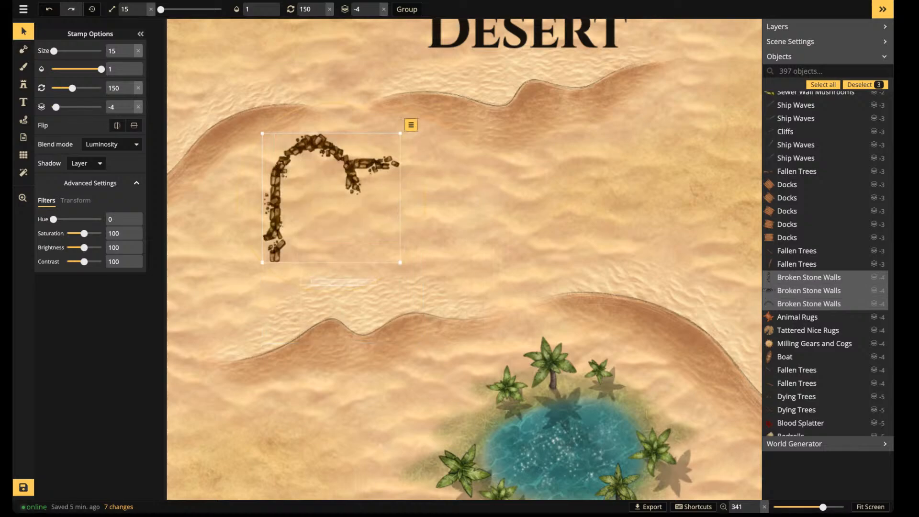
{"action": "key", "text": "Escape"}
{"action": "left_click_drag", "start_coordinate": [231, 114], "coordinate": [352, 100]}
Try contrast 42 and opacity 0.4 on the short upper-left wall piece, and reset its contrast to 100
{"action": "left_click", "coordinate": [282, 185]}
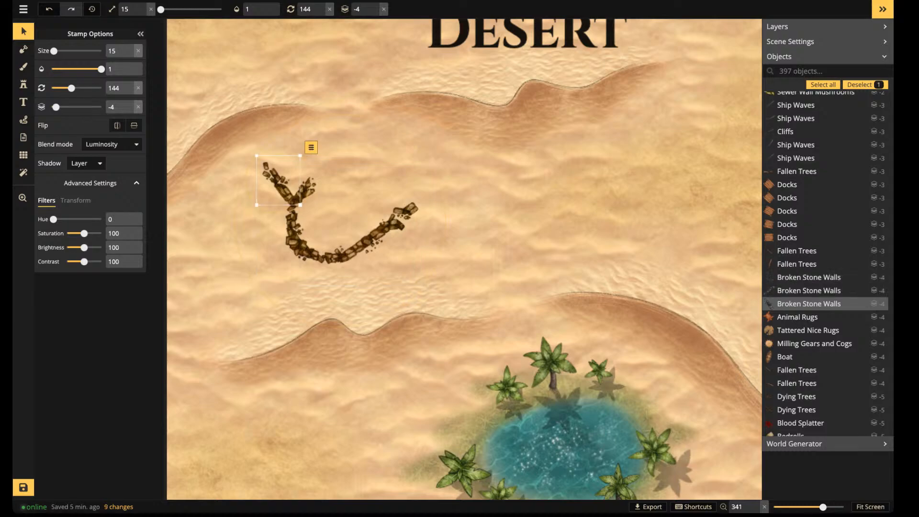
{"action": "left_click_drag", "start_coordinate": [84, 261], "coordinate": [79, 261]}
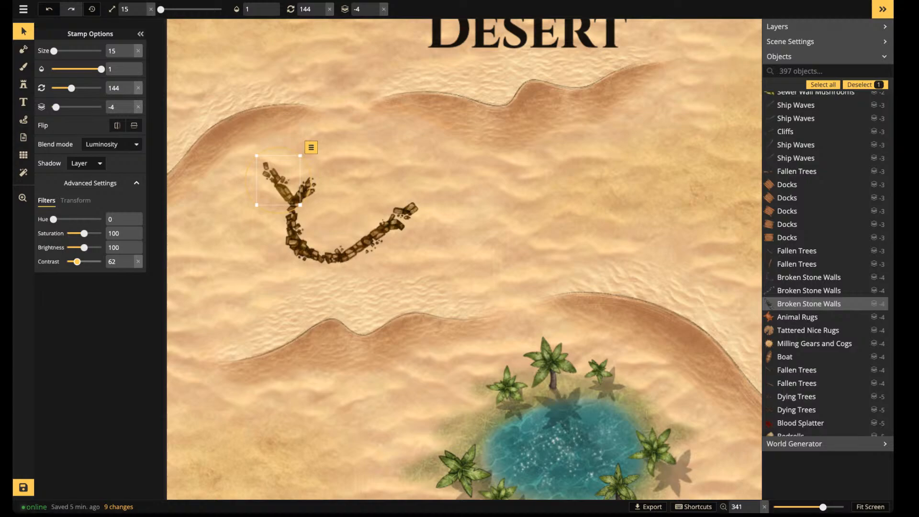
{"action": "left_click_drag", "start_coordinate": [74, 262], "coordinate": [74, 261]}
{"action": "left_click_drag", "start_coordinate": [101, 68], "coordinate": [77, 69]}
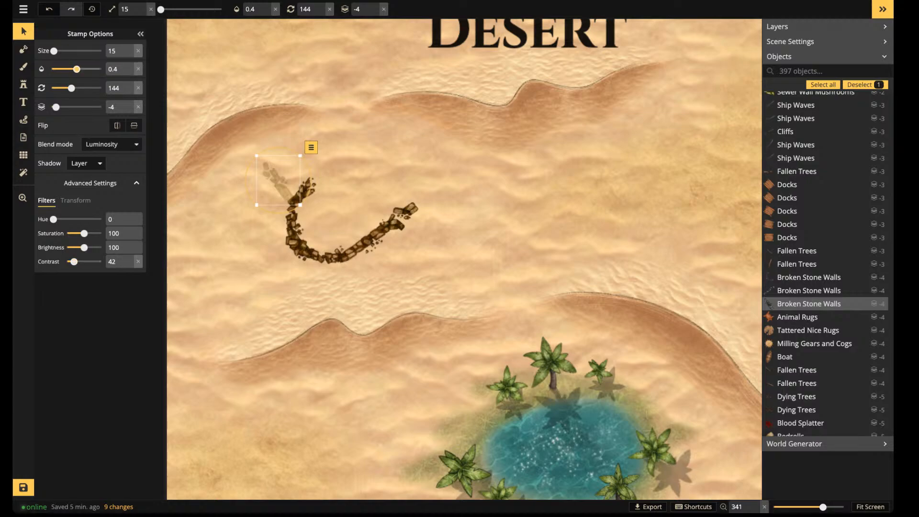
{"action": "left_click", "coordinate": [225, 153]}
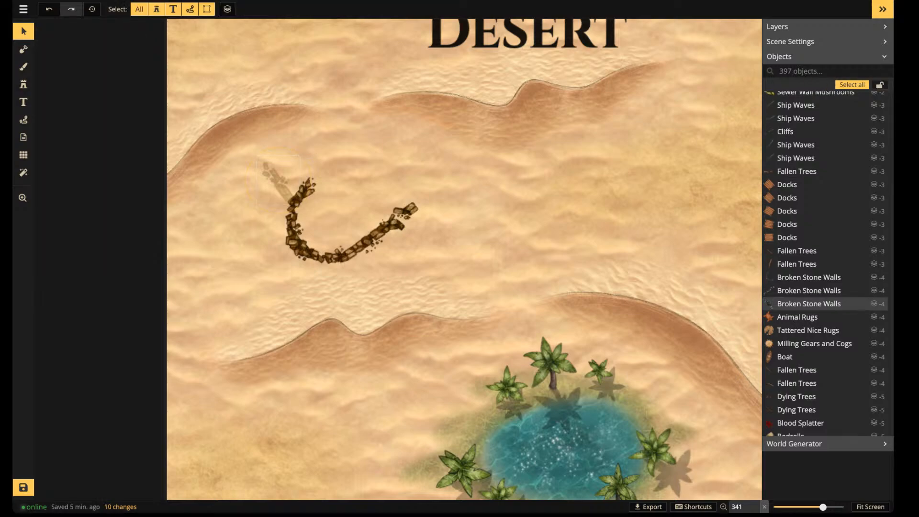
{"action": "left_click", "coordinate": [278, 183]}
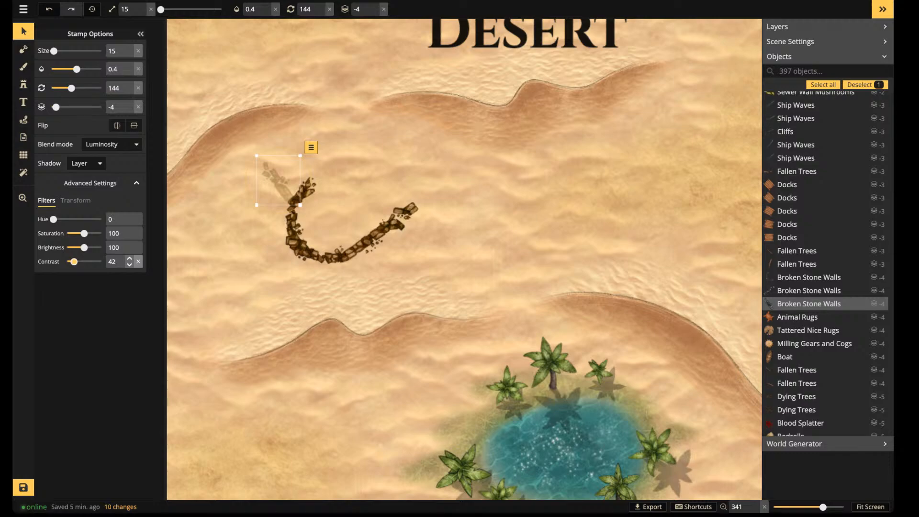
{"action": "left_click", "coordinate": [138, 262]}
{"action": "left_click", "coordinate": [277, 183]}
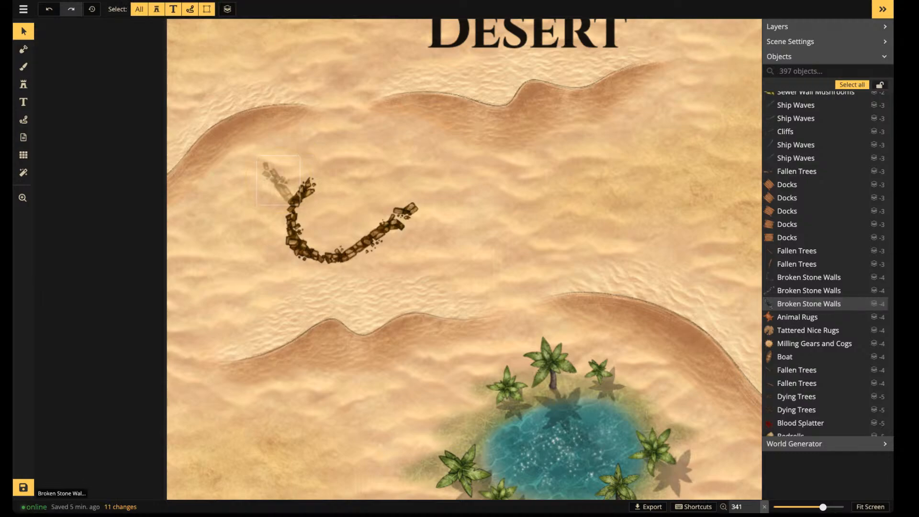
Set the shadow of the short upper-left wall piece to None
{"action": "left_click", "coordinate": [277, 184]}
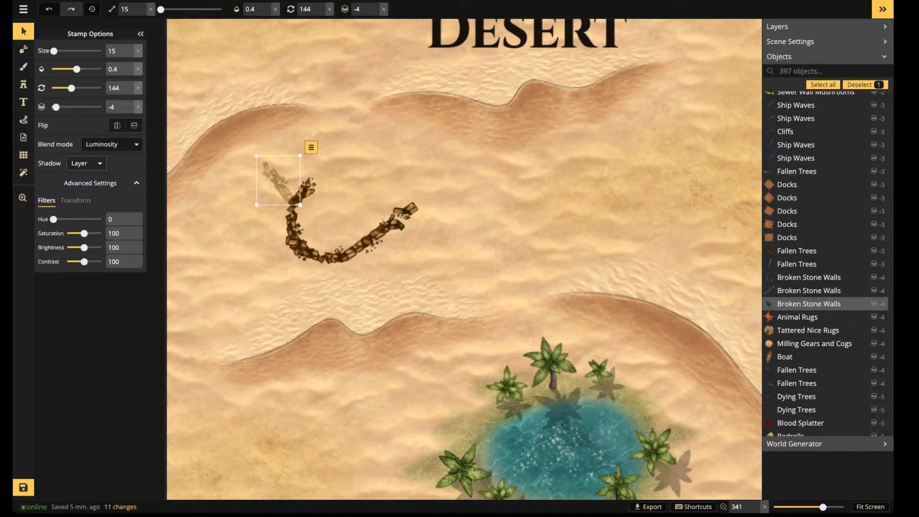
{"action": "left_click", "coordinate": [86, 163]}
{"action": "left_click", "coordinate": [81, 178]}
{"action": "scroll", "coordinate": [324, 204], "scroll_direction": "down", "scroll_amount": 1}
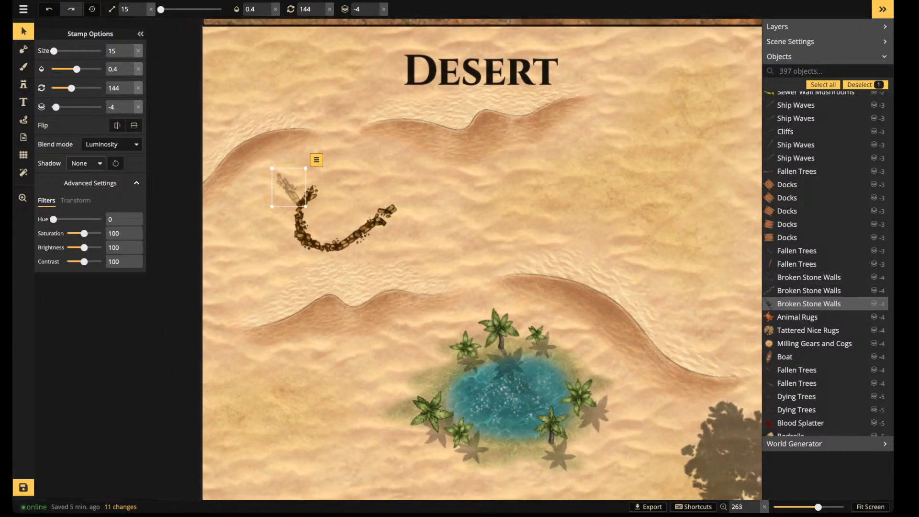
Select all three broken wall pieces and reset their opacity to 1
{"action": "left_click_drag", "start_coordinate": [260, 175], "coordinate": [374, 243]}
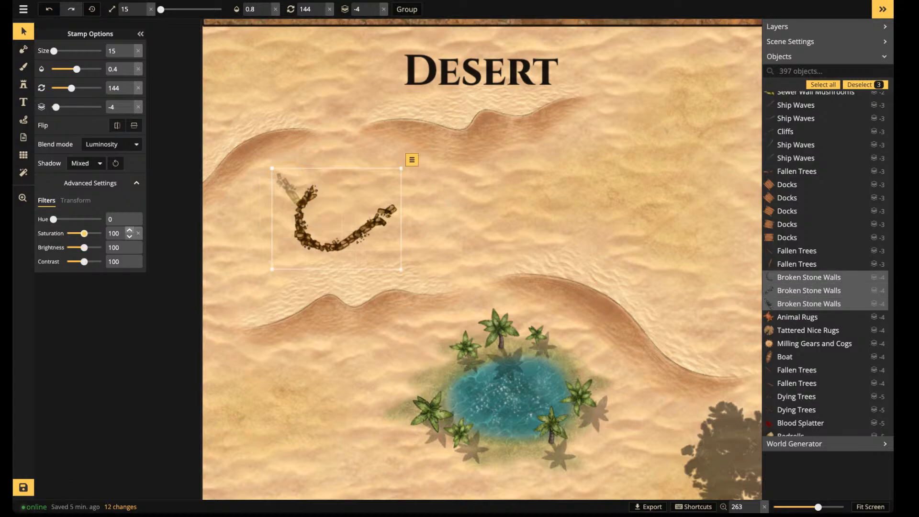
{"action": "left_click", "coordinate": [139, 69]}
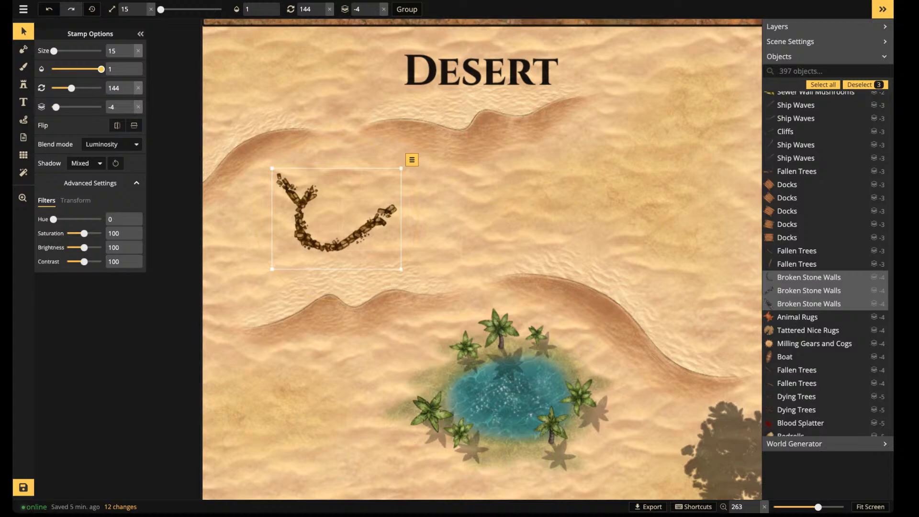
{"action": "scroll", "coordinate": [440, 216], "scroll_direction": "down", "scroll_amount": 5}
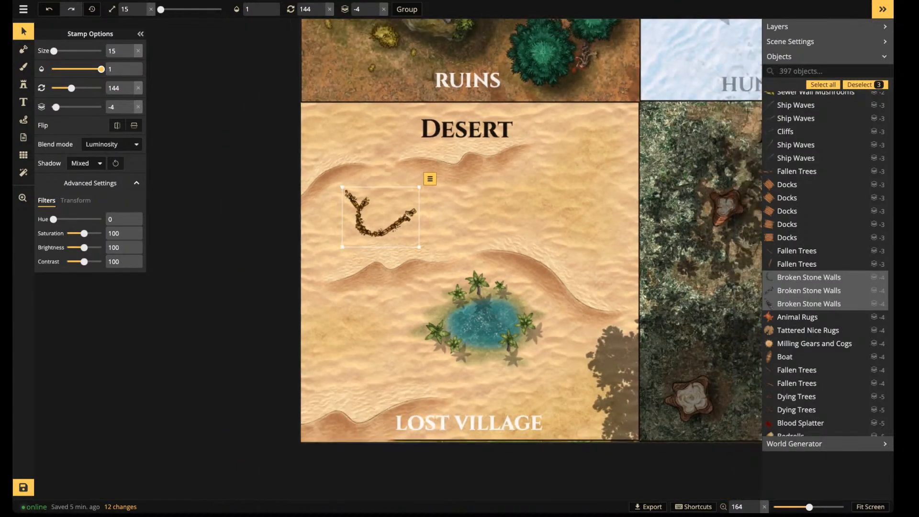
{"action": "scroll", "coordinate": [484, 251], "scroll_direction": "down", "scroll_amount": 1}
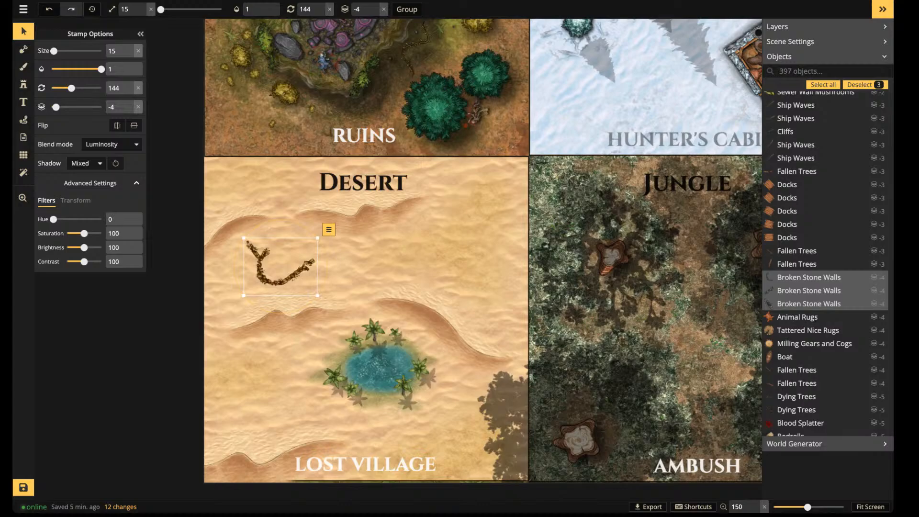
{"action": "scroll", "coordinate": [302, 215], "scroll_direction": "down", "scroll_amount": 1}
{"action": "left_click_drag", "start_coordinate": [301, 216], "coordinate": [313, 343]}
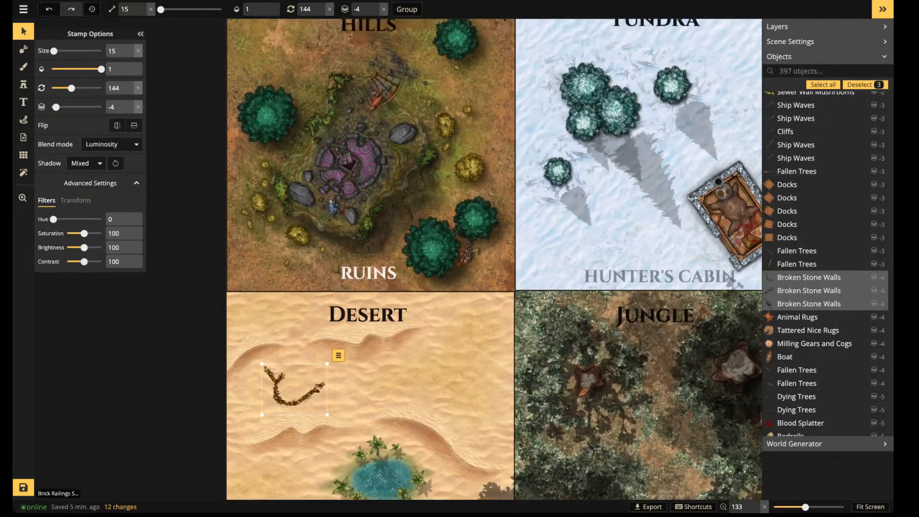
Move the three selected broken wall pieces slightly up toward the upper dunes of the Desert map and rotate them to 148
{"action": "left_click_drag", "start_coordinate": [368, 215], "coordinate": [364, 77]}
{"action": "scroll", "coordinate": [292, 267], "scroll_direction": "up", "scroll_amount": 5}
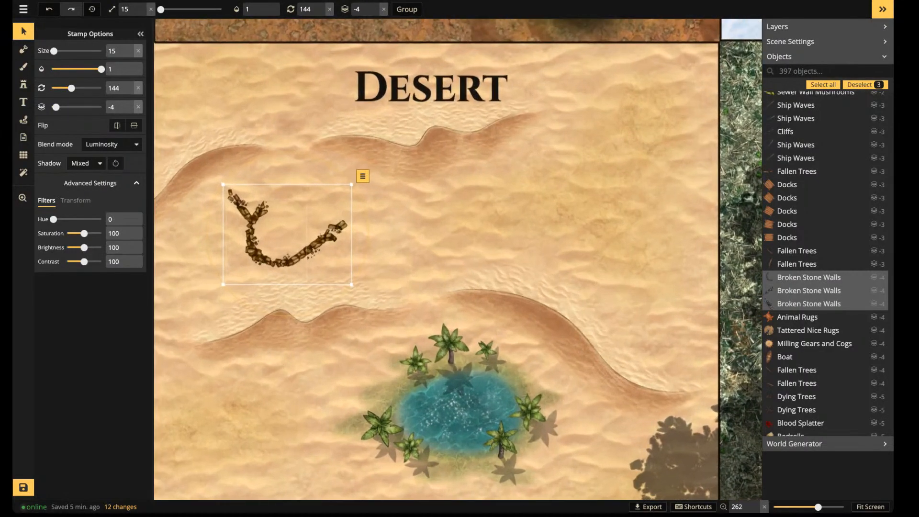
{"action": "left_click_drag", "start_coordinate": [290, 263], "coordinate": [312, 254]}
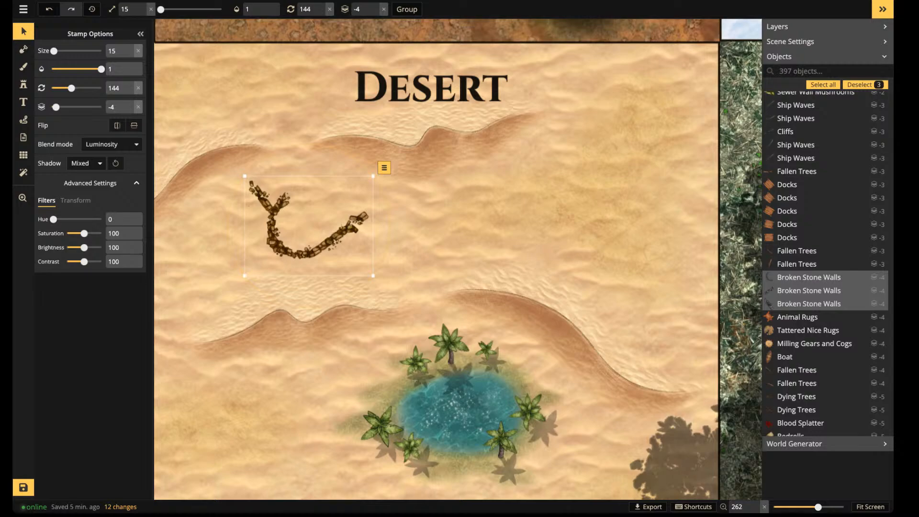
{"action": "left_click_drag", "start_coordinate": [379, 280], "coordinate": [375, 286]}
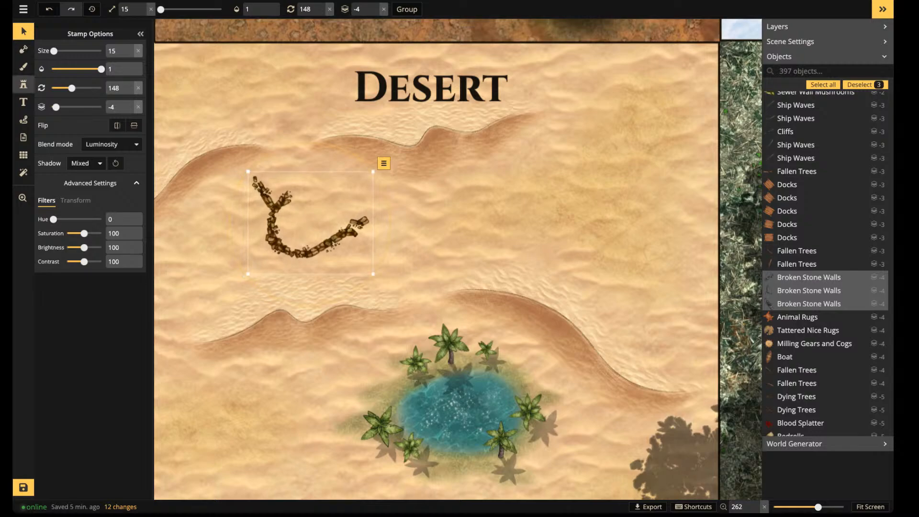
Place Broken Stone Walls stamp variant 2 at size 15, rotated to 223, just below the upper dune's eastern end
{"action": "left_click", "coordinate": [23, 85]}
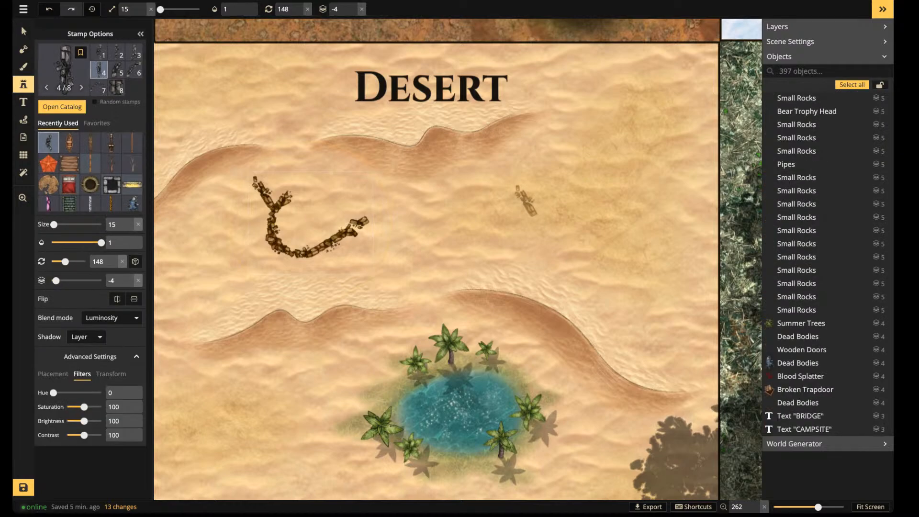
{"action": "scroll", "coordinate": [524, 196], "scroll_direction": "up", "scroll_amount": 3}
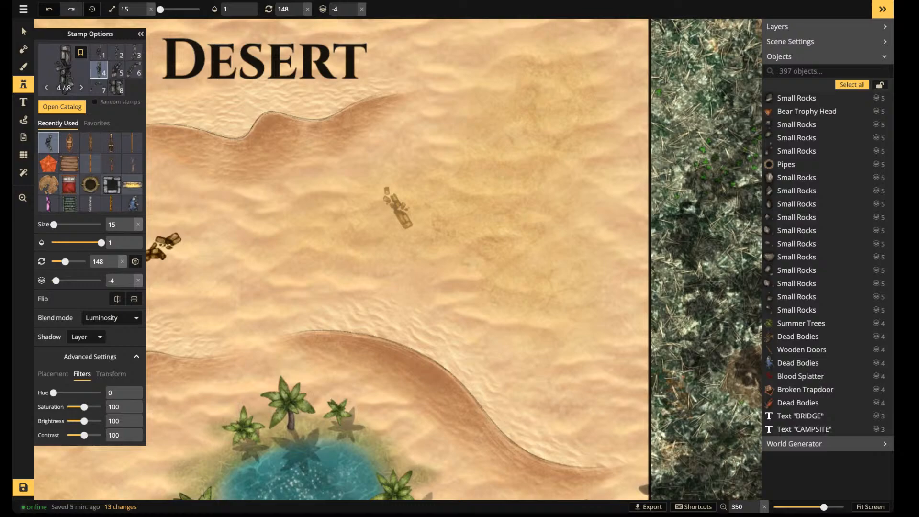
{"action": "left_click_drag", "start_coordinate": [369, 231], "coordinate": [476, 236]}
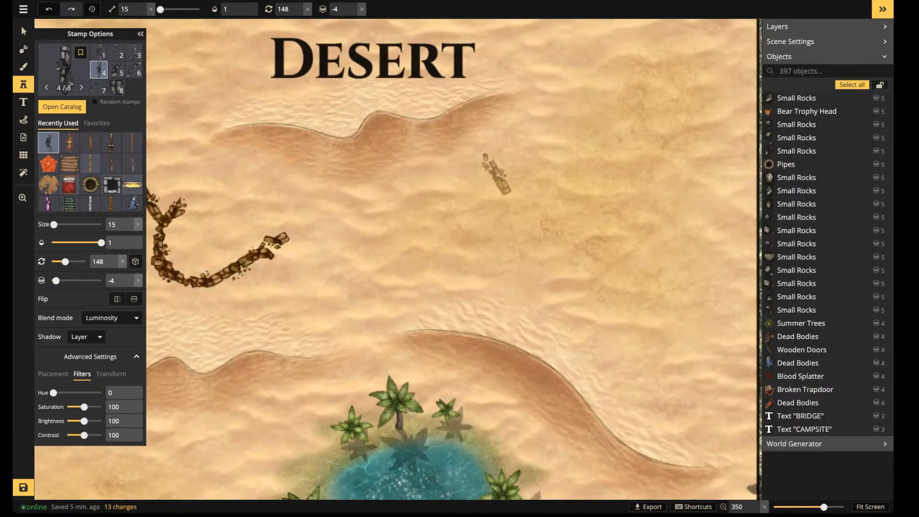
{"action": "left_click", "coordinate": [116, 52]}
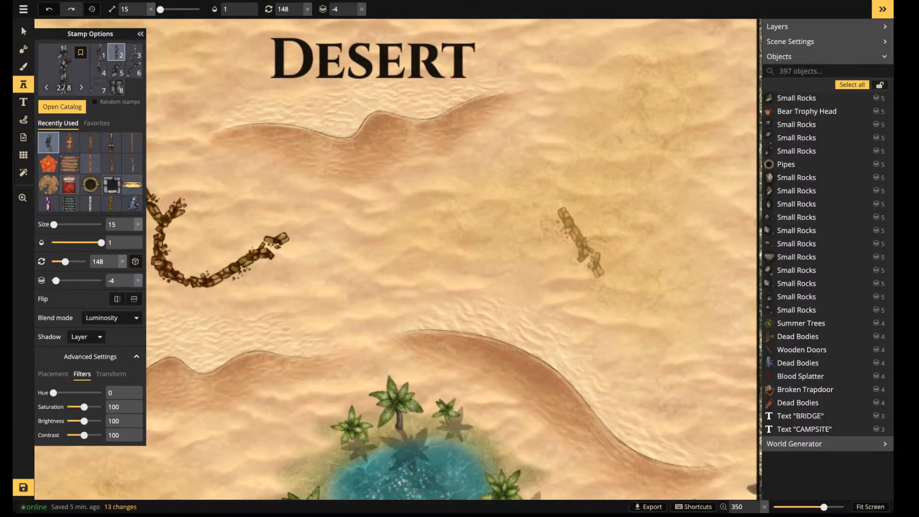
{"action": "scroll", "coordinate": [517, 201], "scroll_direction": "up", "scroll_amount": 5}
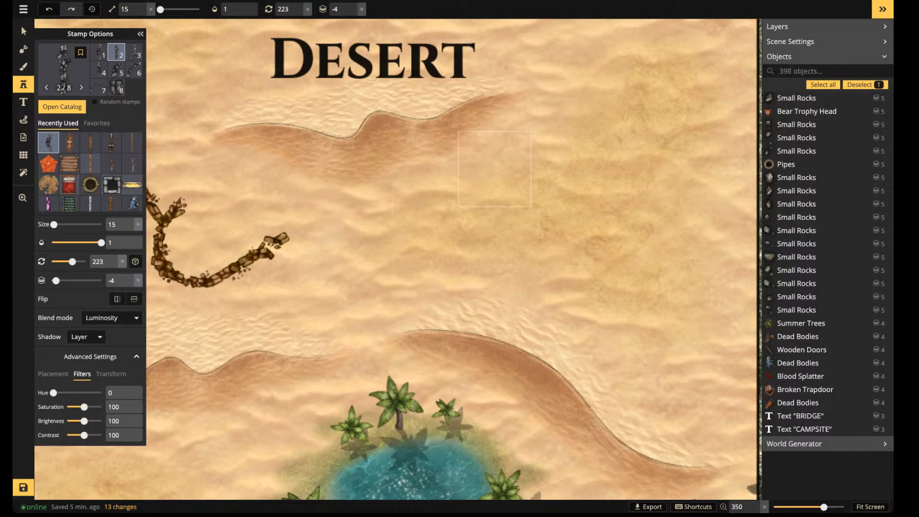
{"action": "left_click", "coordinate": [495, 170]}
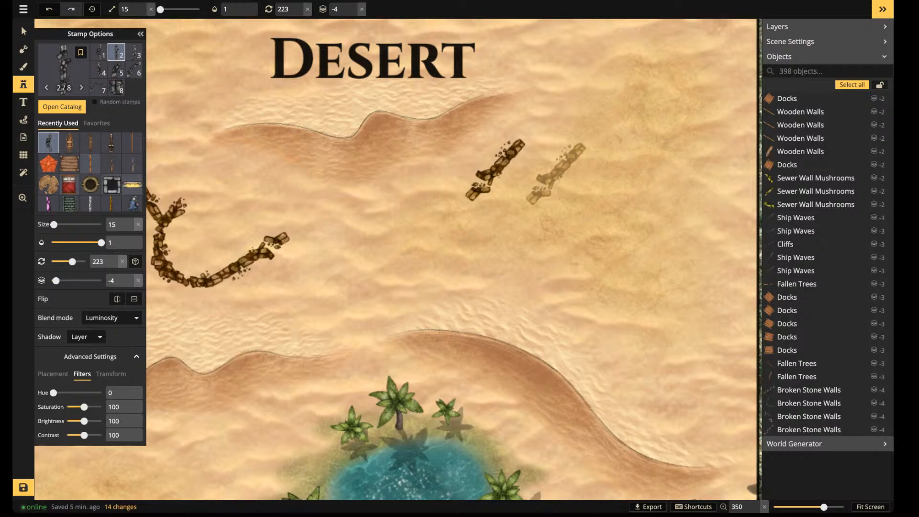
Place Broken Stone Walls variant 1 rotated to 133 so it forms a corner with the upper end of the new wall
{"action": "scroll", "coordinate": [554, 171], "scroll_direction": "down", "scroll_amount": 2}
{"action": "key", "text": "1"}
{"action": "scroll", "coordinate": [551, 173], "scroll_direction": "down", "scroll_amount": 5}
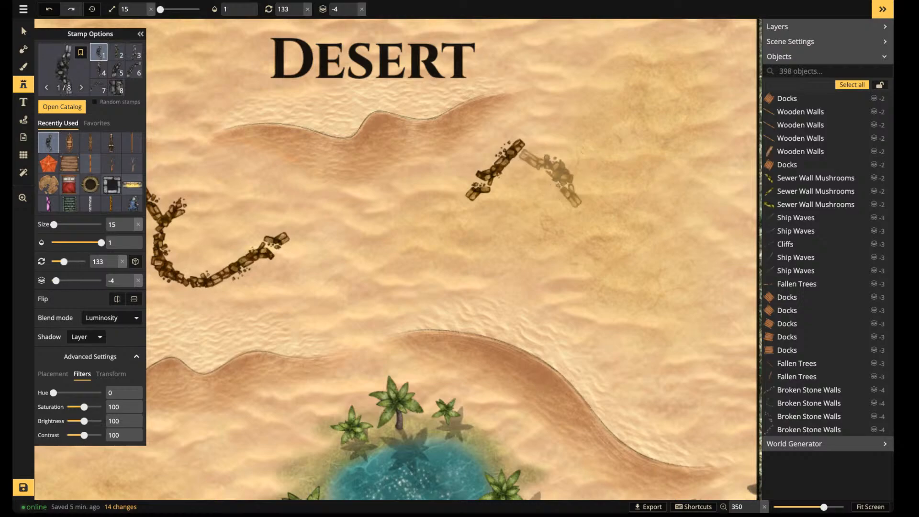
{"action": "scroll", "coordinate": [551, 176], "scroll_direction": "up", "scroll_amount": 1}
{"action": "left_click", "coordinate": [550, 173]}
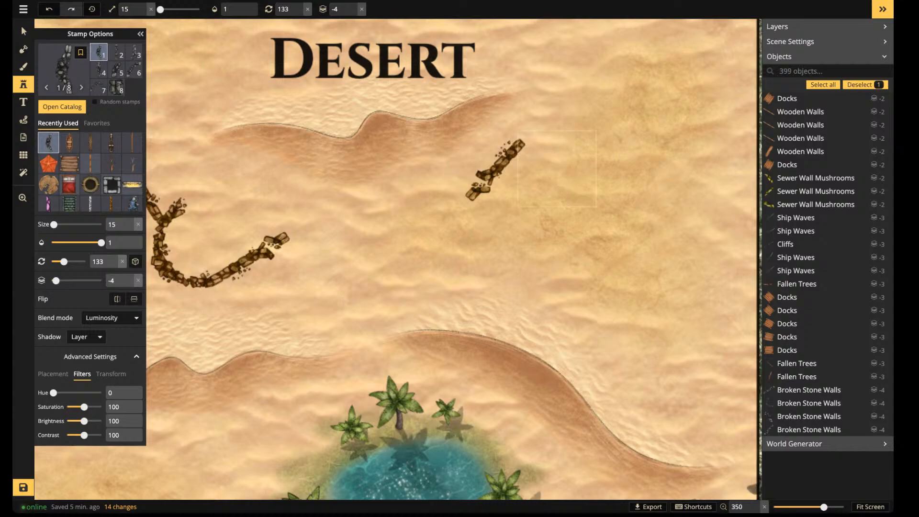
Place the small rubble block, Broken Stone Walls variant 8, rotated to 148 beside the western end of the northeastern ruin
{"action": "key", "text": "Left"}
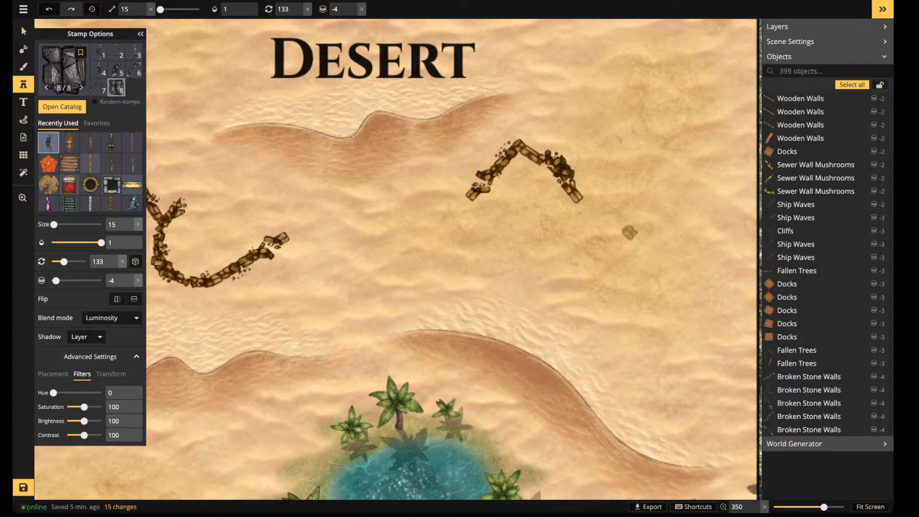
{"action": "scroll", "coordinate": [616, 219], "scroll_direction": "up", "scroll_amount": 5}
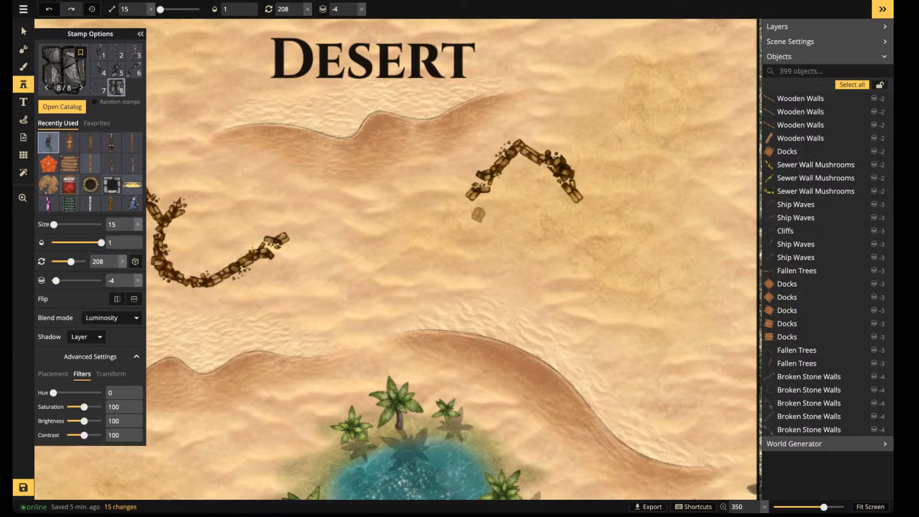
{"action": "scroll", "coordinate": [452, 184], "scroll_direction": "up", "scroll_amount": 2}
{"action": "scroll", "coordinate": [458, 178], "scroll_direction": "down", "scroll_amount": 6}
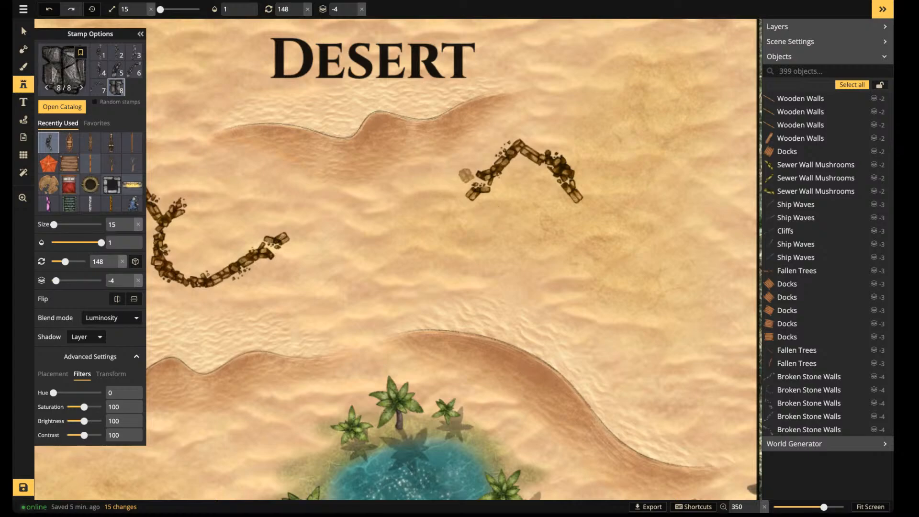
{"action": "left_click", "coordinate": [464, 176]}
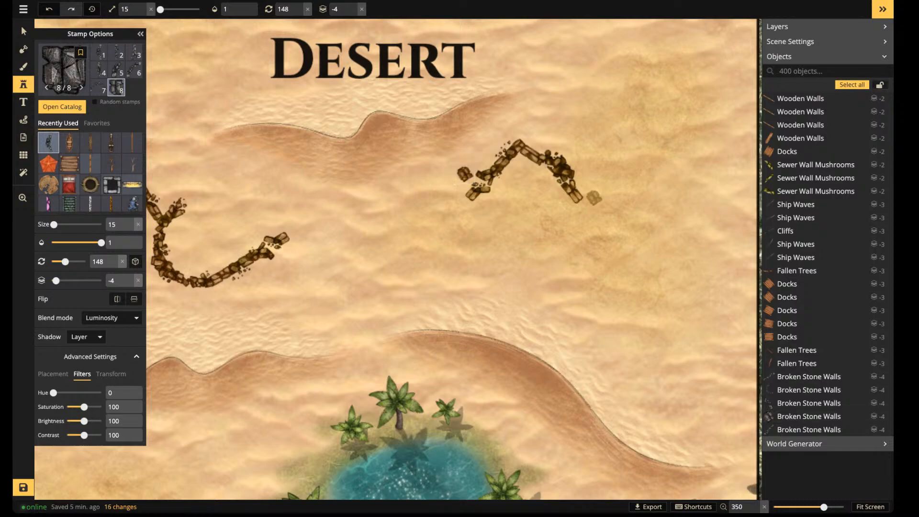
Extend the northeastern ruin southward with the curved Broken Stone Walls variant 7 rotated to 133
{"action": "key", "text": "Left"}
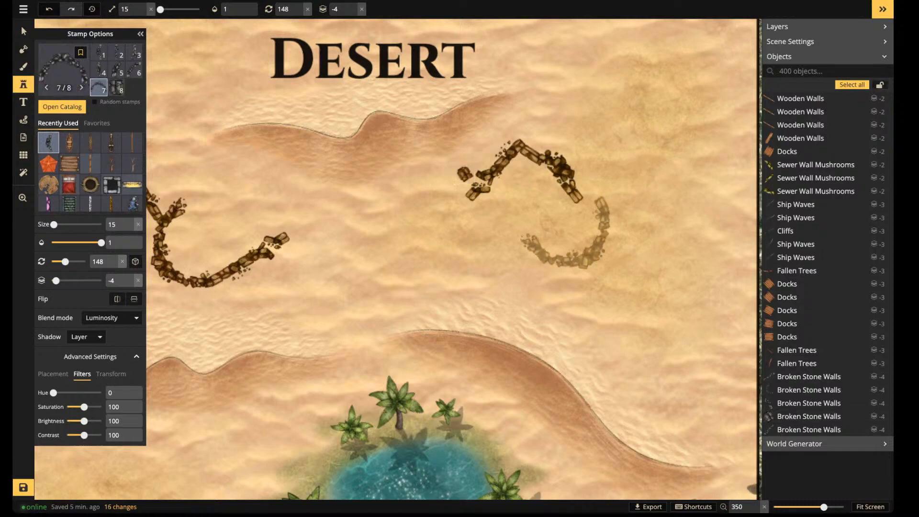
{"action": "scroll", "coordinate": [551, 234], "scroll_direction": "down", "scroll_amount": 1}
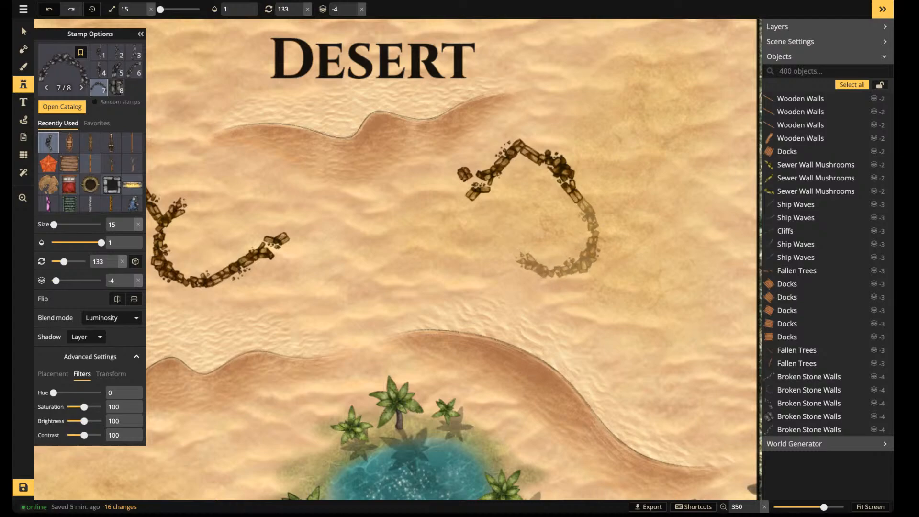
{"action": "left_click", "coordinate": [559, 238]}
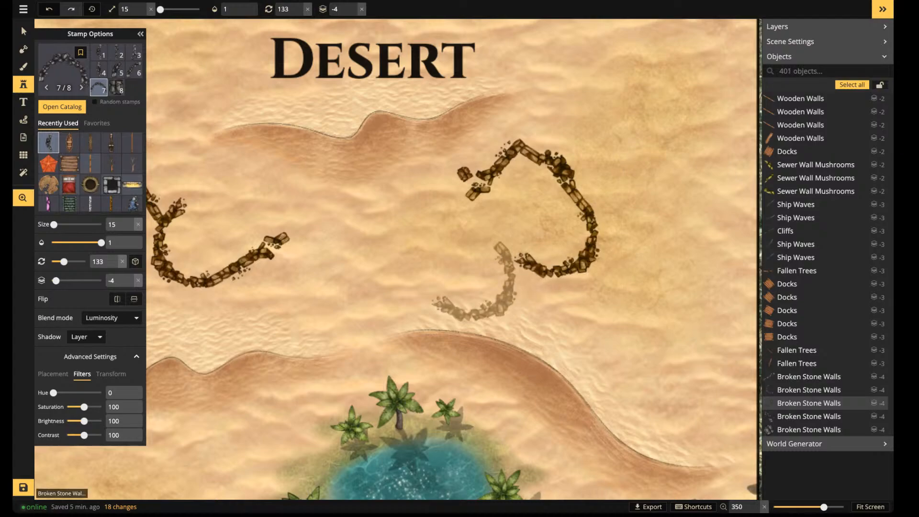
Place the curved Broken Stone Walls variant 7 rotated to 208 on the open sand west of the oasis
{"action": "left_click_drag", "start_coordinate": [433, 284], "coordinate": [637, 155]}
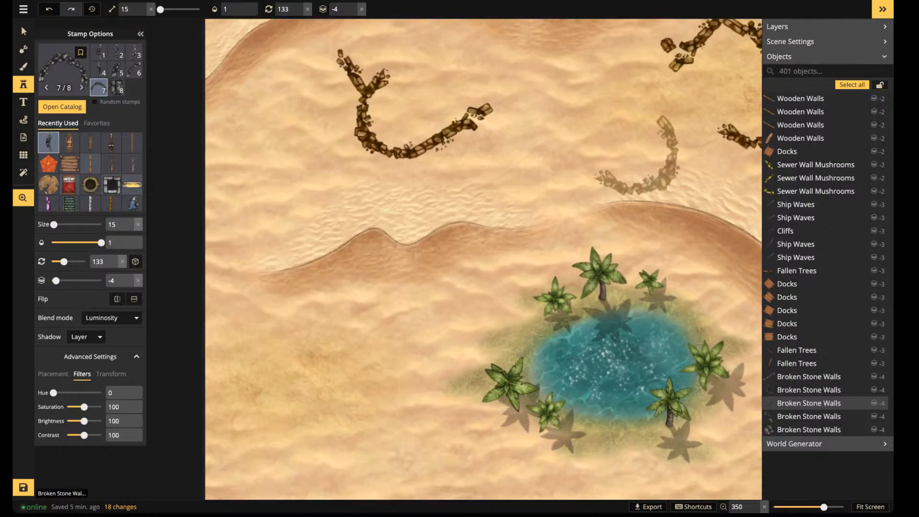
{"action": "scroll", "coordinate": [318, 383], "scroll_direction": "up", "scroll_amount": 5}
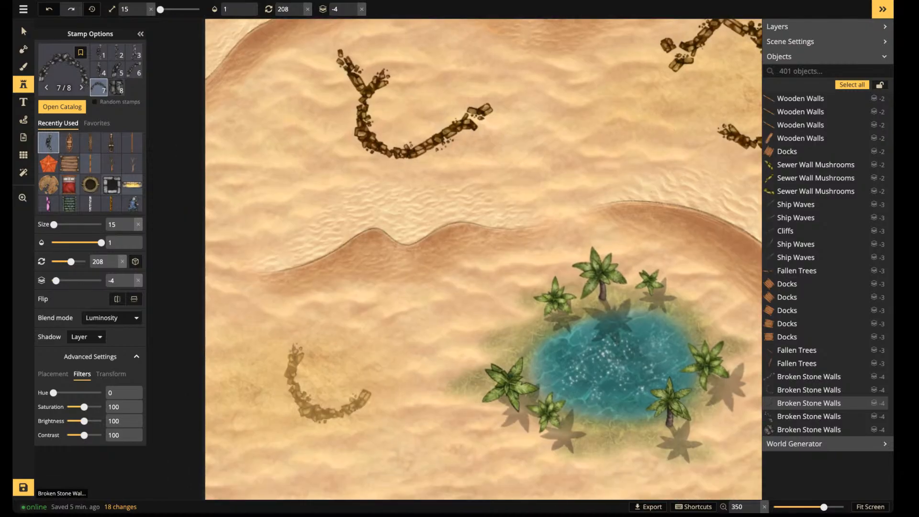
{"action": "left_click", "coordinate": [325, 383]}
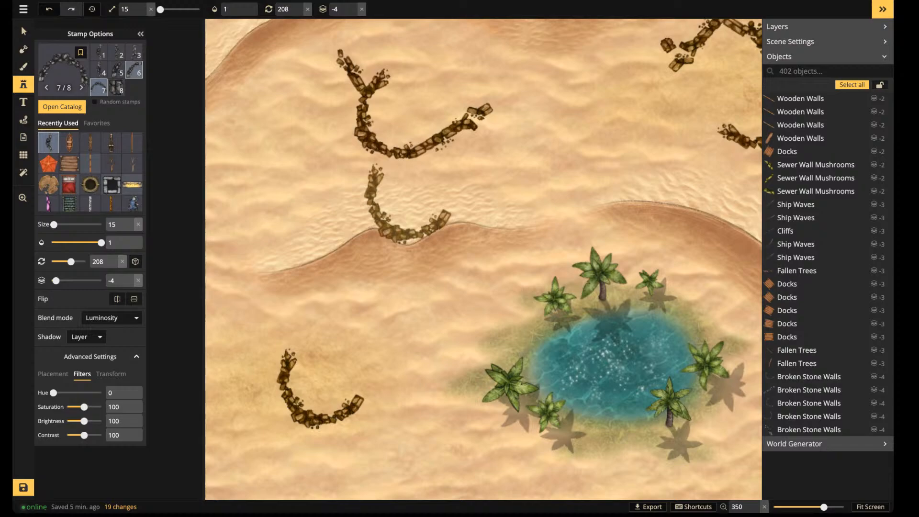
Add Broken Stone Walls variant 6 rotated to 118 to the curved wall west of the oasis, leaving a gap at its top
{"action": "scroll", "coordinate": [354, 364], "scroll_direction": "down", "scroll_amount": 7}
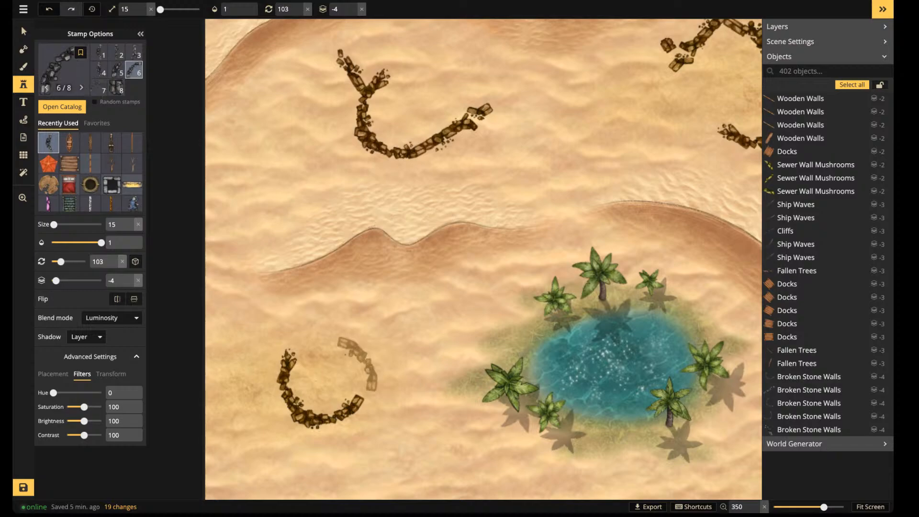
{"action": "scroll", "coordinate": [354, 369], "scroll_direction": "up", "scroll_amount": 1}
{"action": "left_click", "coordinate": [353, 369]}
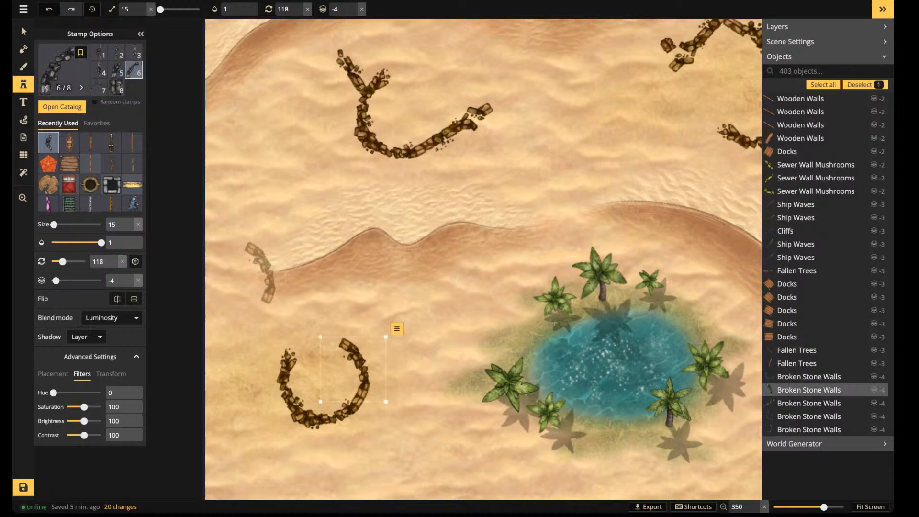
{"action": "key", "text": "Escape"}
Select all stamps from the Broken Stone Walls set and set their shadow to Layer
{"action": "scroll", "coordinate": [553, 289], "scroll_direction": "down", "scroll_amount": 1}
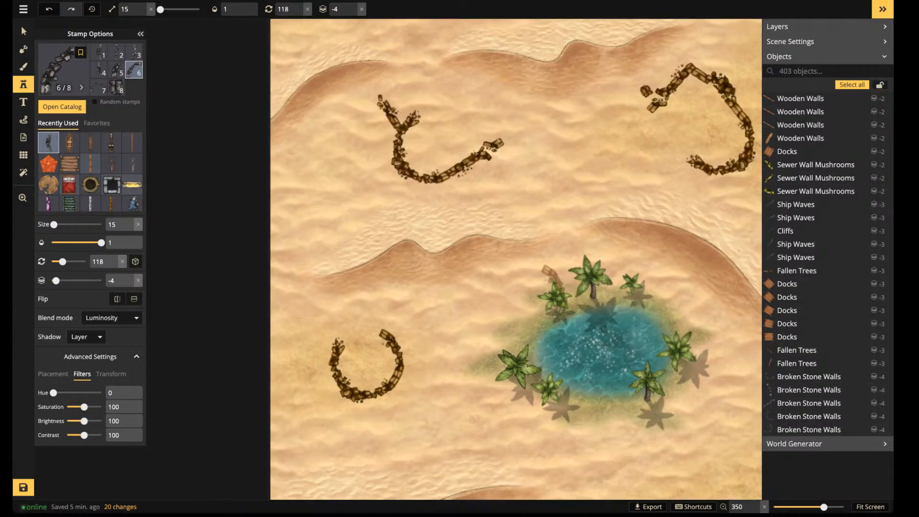
{"action": "scroll", "coordinate": [551, 276], "scroll_direction": "down", "scroll_amount": 2}
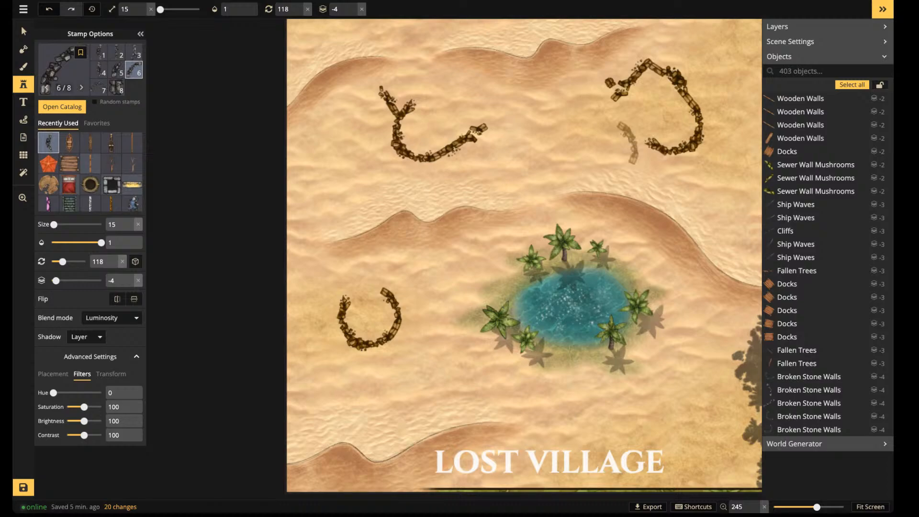
{"action": "key", "text": "space"}
{"action": "left_click_drag", "start_coordinate": [576, 191], "coordinate": [465, 240]}
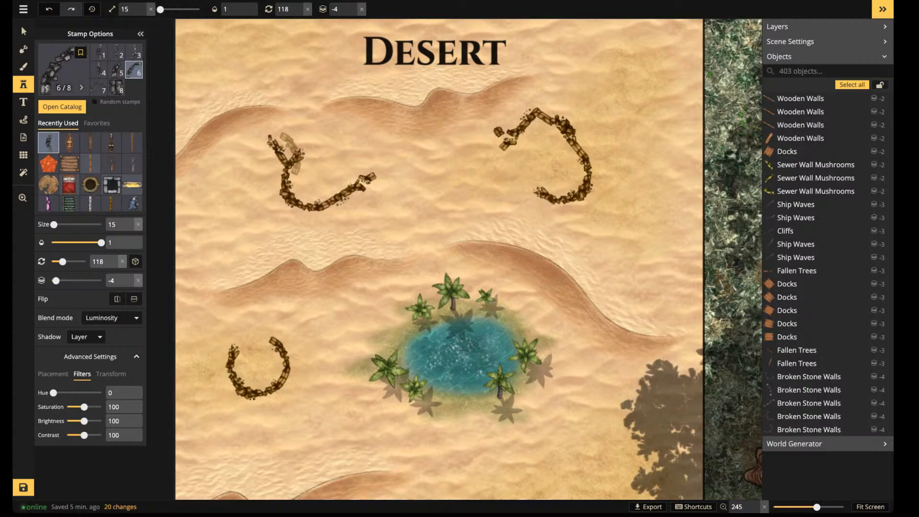
{"action": "left_click", "coordinate": [401, 210]}
{"action": "left_click", "coordinate": [23, 32]}
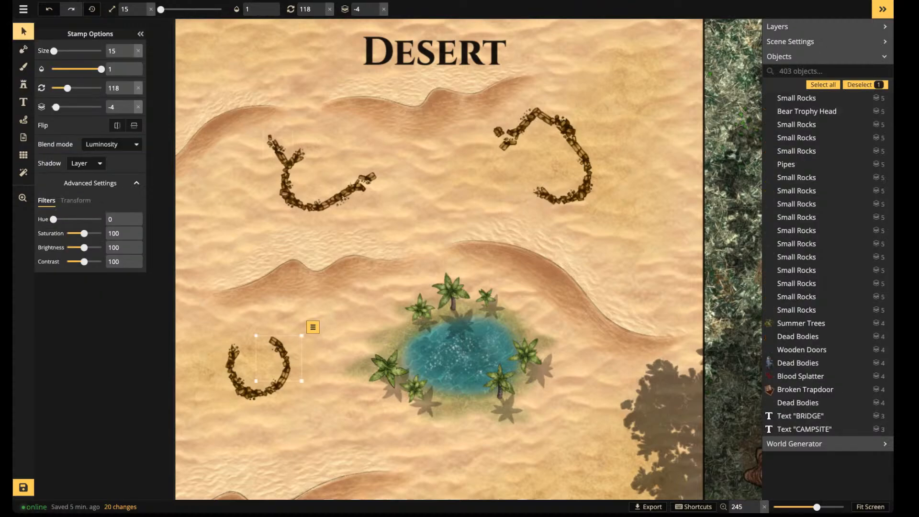
{"action": "left_click", "coordinate": [285, 151]}
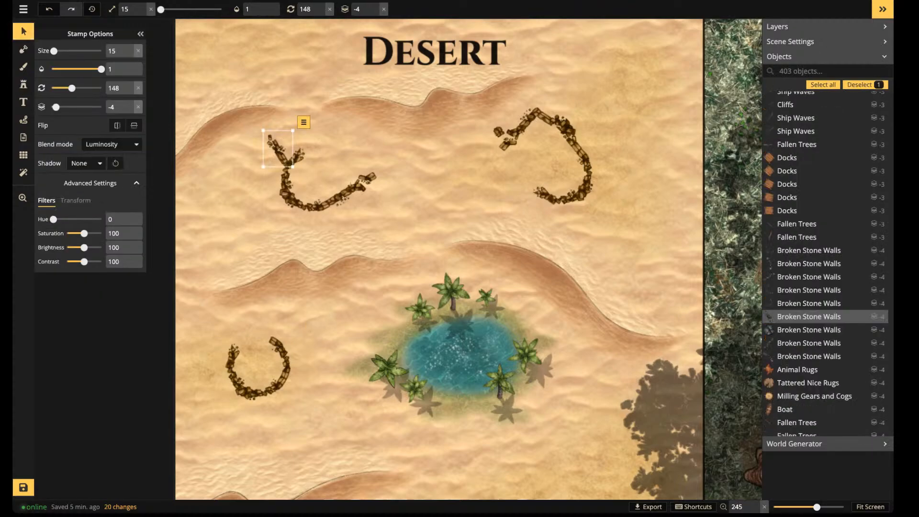
{"action": "left_click", "coordinate": [304, 122]}
{"action": "mouse_move", "coordinate": [335, 136]}
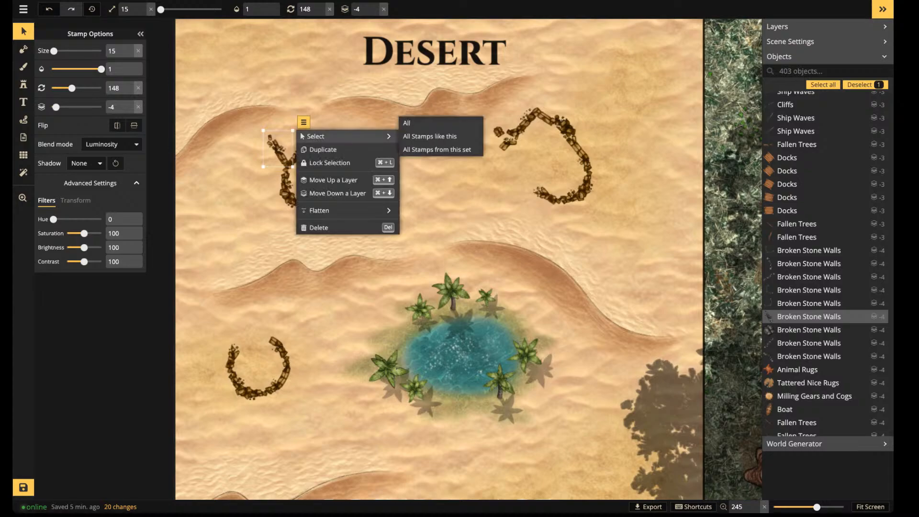
{"action": "left_click", "coordinate": [436, 149]}
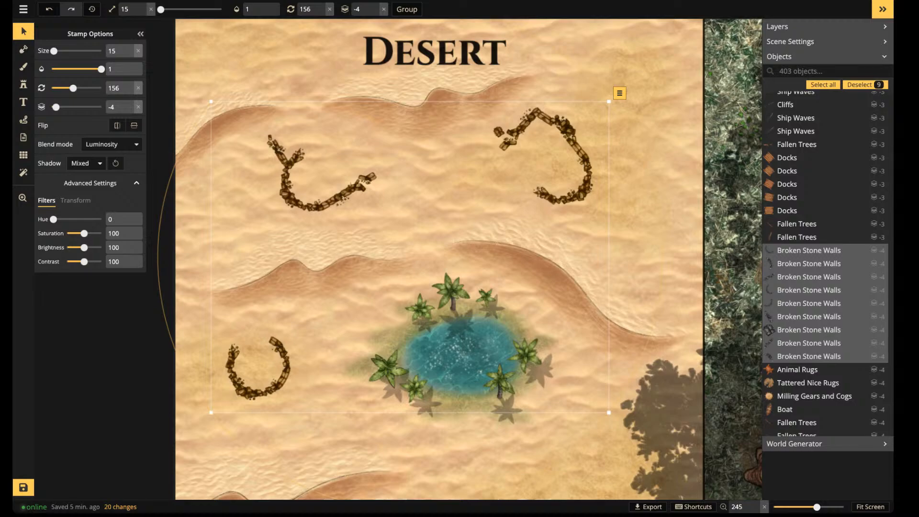
{"action": "left_click", "coordinate": [85, 163]}
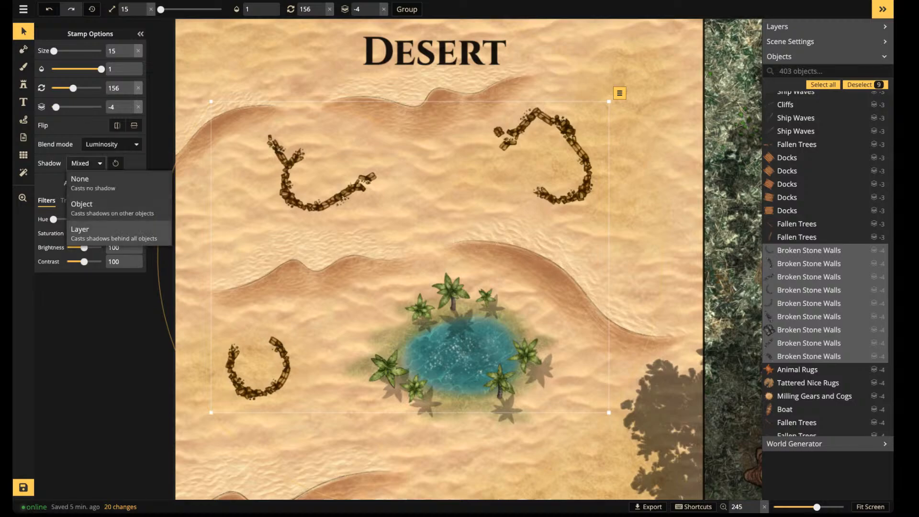
{"action": "left_click", "coordinate": [95, 233]}
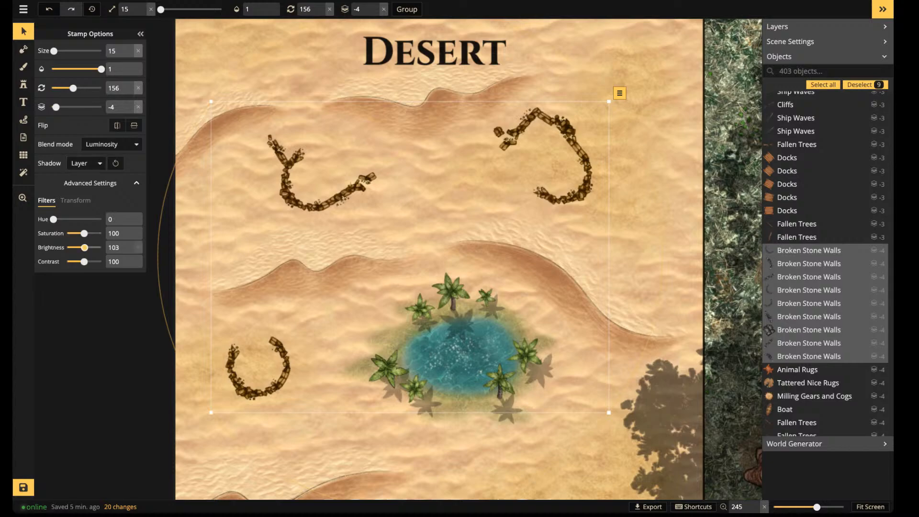
Set the selected Broken Stone Walls' brightness to 130 and contrast to 77, and flatten them to the background
{"action": "left_click_drag", "start_coordinate": [84, 247], "coordinate": [89, 248]}
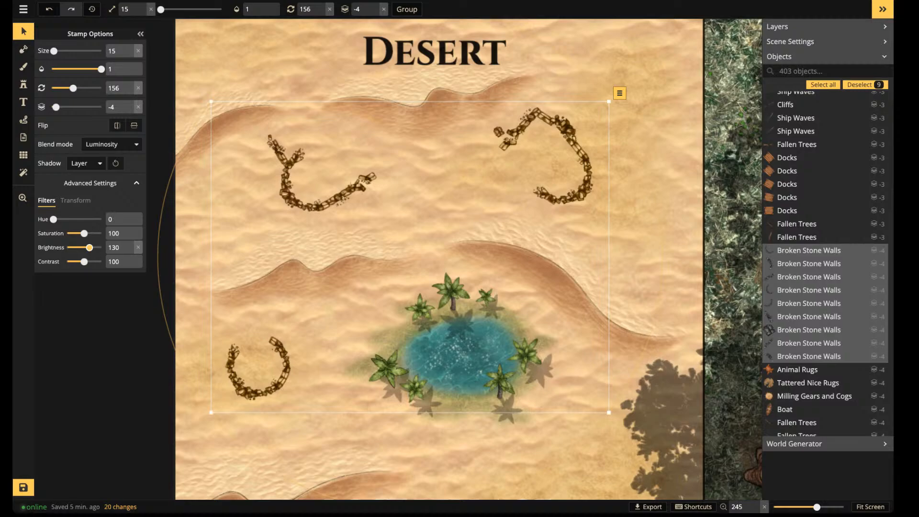
{"action": "left_click_drag", "start_coordinate": [84, 261], "coordinate": [80, 261]}
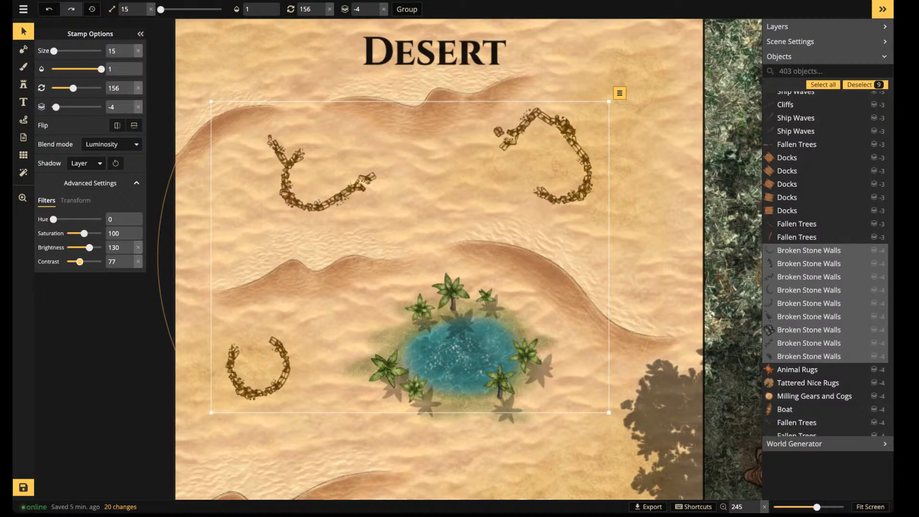
{"action": "left_click", "coordinate": [619, 93]}
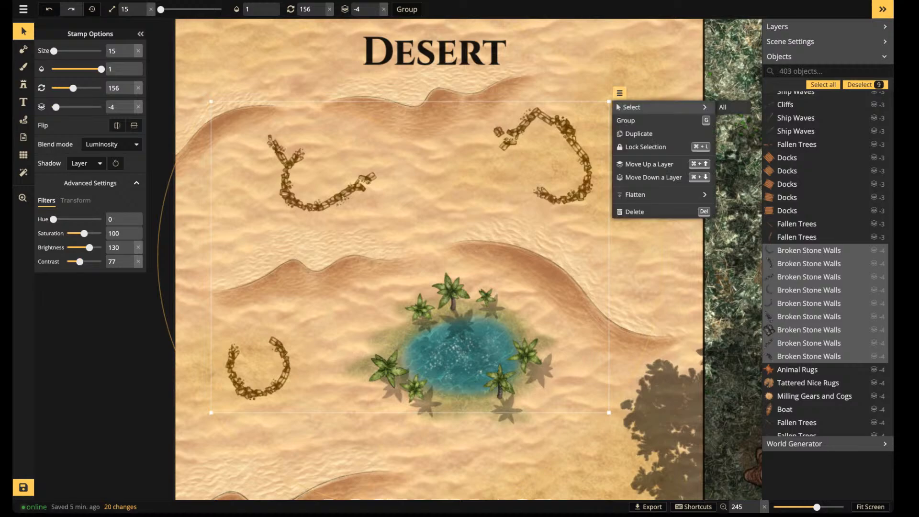
{"action": "mouse_move", "coordinate": [670, 194]}
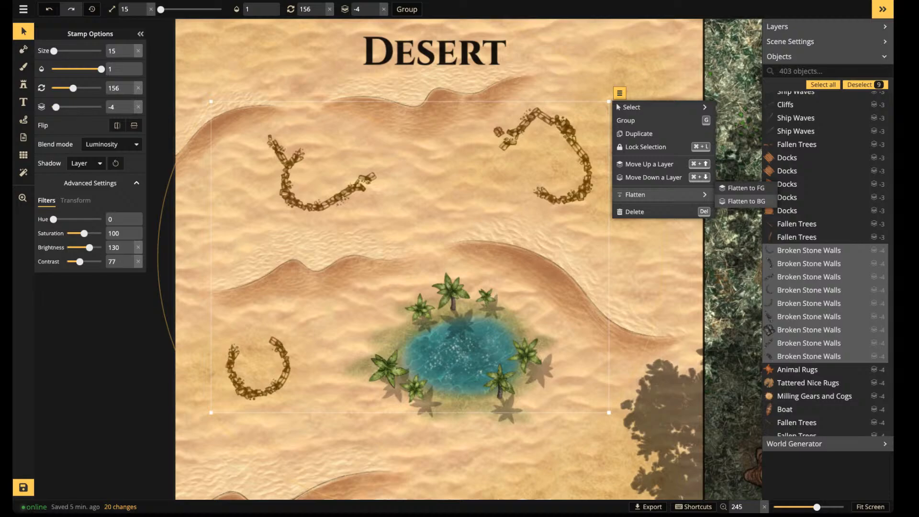
{"action": "left_click", "coordinate": [746, 201]}
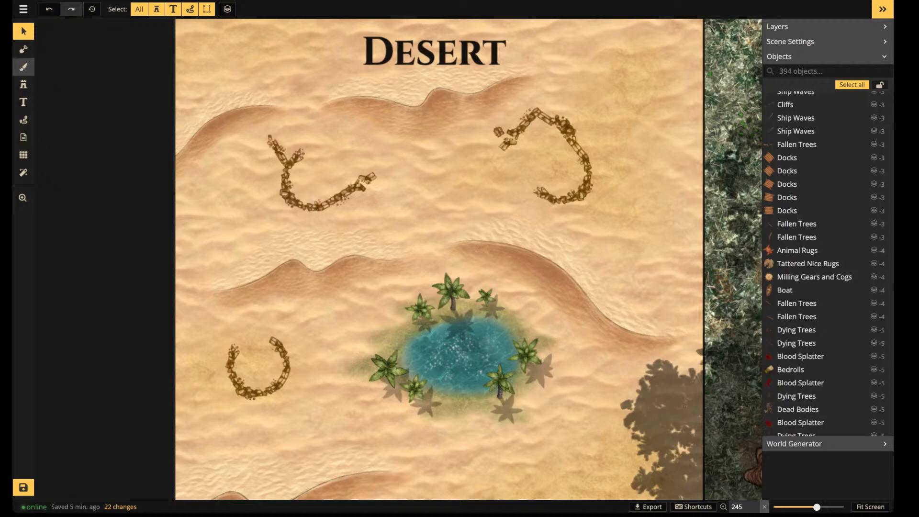
Configure a background-layer brush with the rippled desert sand texture, texture size 95.26, brush size 16 and opacity 0.43
{"action": "left_click", "coordinate": [23, 67]}
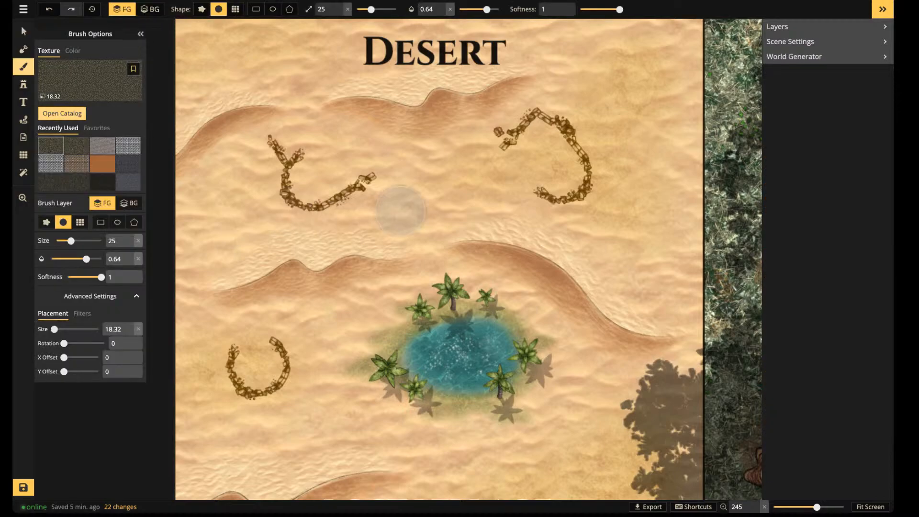
{"action": "left_click", "coordinate": [86, 79]}
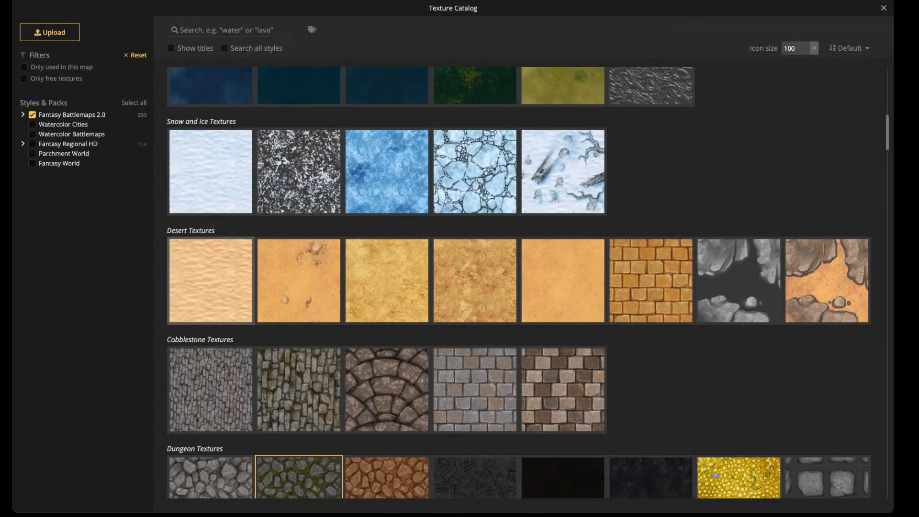
{"action": "left_click", "coordinate": [210, 258]}
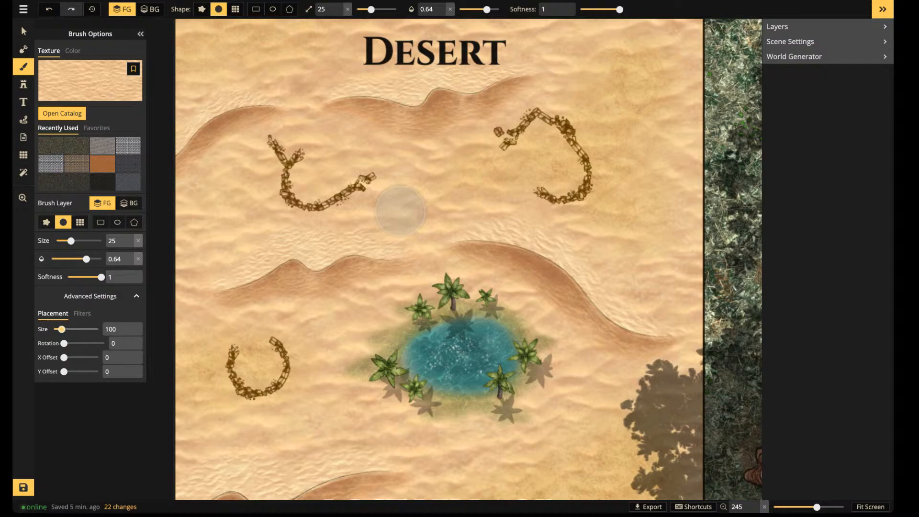
{"action": "left_click_drag", "start_coordinate": [61, 329], "coordinate": [61, 330]}
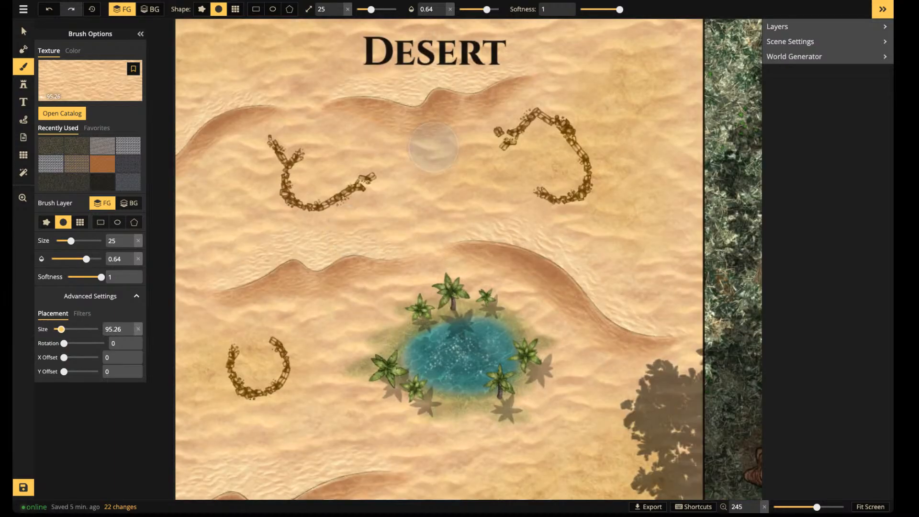
{"action": "left_click_drag", "start_coordinate": [487, 10], "coordinate": [478, 9]}
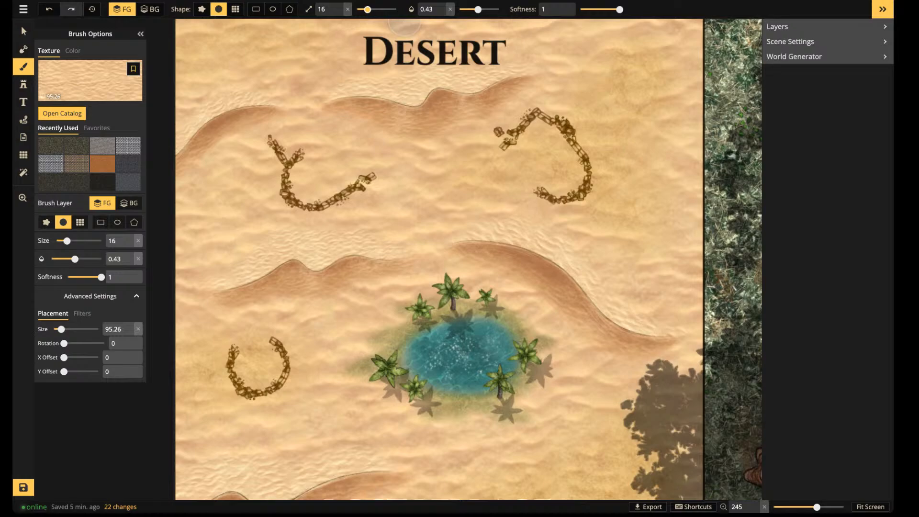
{"action": "left_click", "coordinate": [149, 10]}
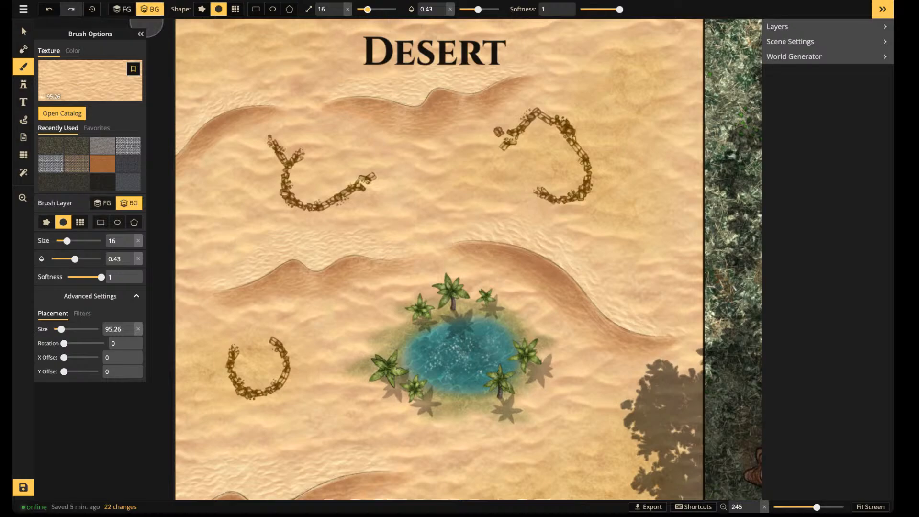
Fade the eastern arm of the northwestern ruin with sand, using brush size 9 and raising the opacity to 0.58
{"action": "scroll", "coordinate": [294, 144], "scroll_direction": "up", "scroll_amount": 4}
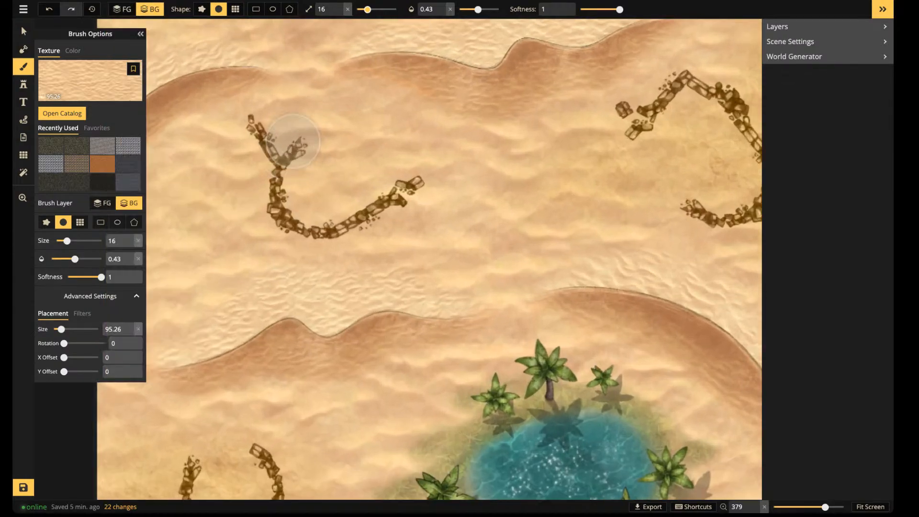
{"action": "scroll", "coordinate": [293, 142], "scroll_direction": "up", "scroll_amount": 2}
{"action": "key", "text": "bracketleft"}
{"action": "key", "text": "bracketleft"}
{"action": "key", "text": "bracketleft"}
{"action": "key", "text": "bracketleft"}
{"action": "key", "text": "bracketleft"}
{"action": "key", "text": "bracketleft"}
{"action": "key", "text": "bracketleft"}
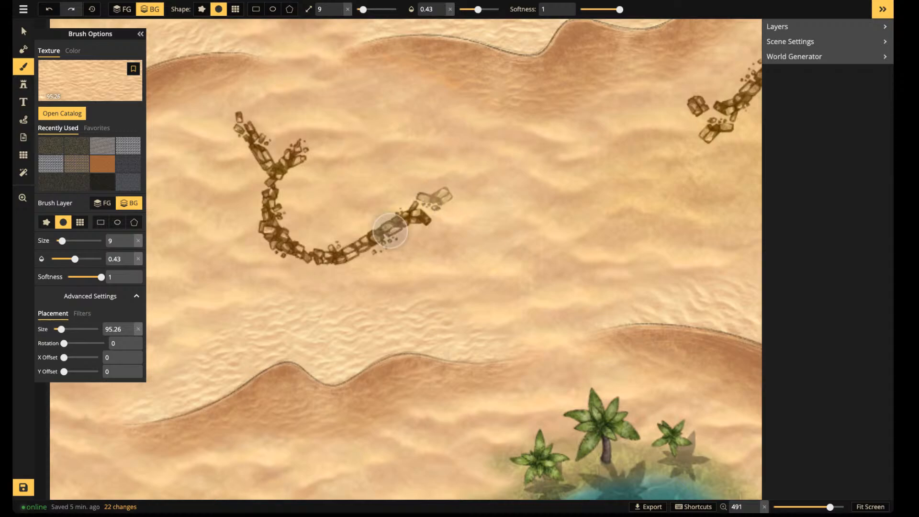
{"action": "left_click_drag", "start_coordinate": [405, 235], "coordinate": [416, 214]}
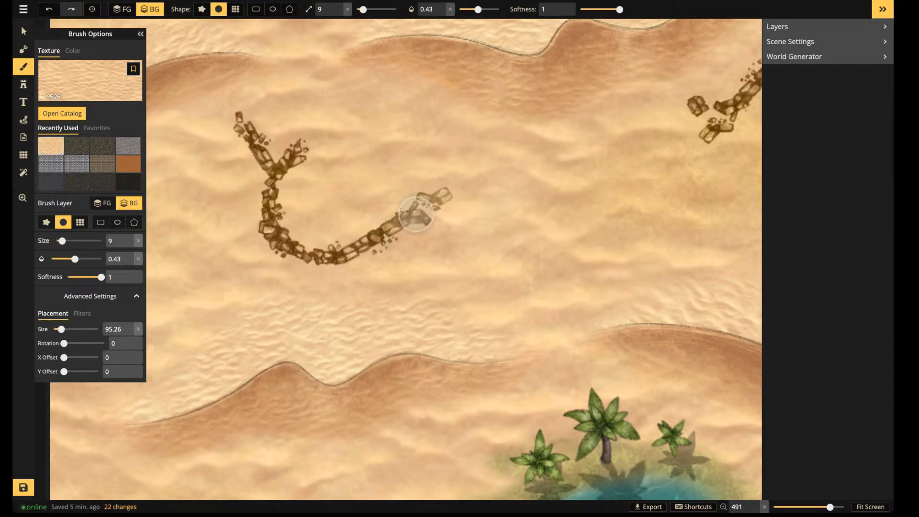
{"action": "key", "text": "o"}
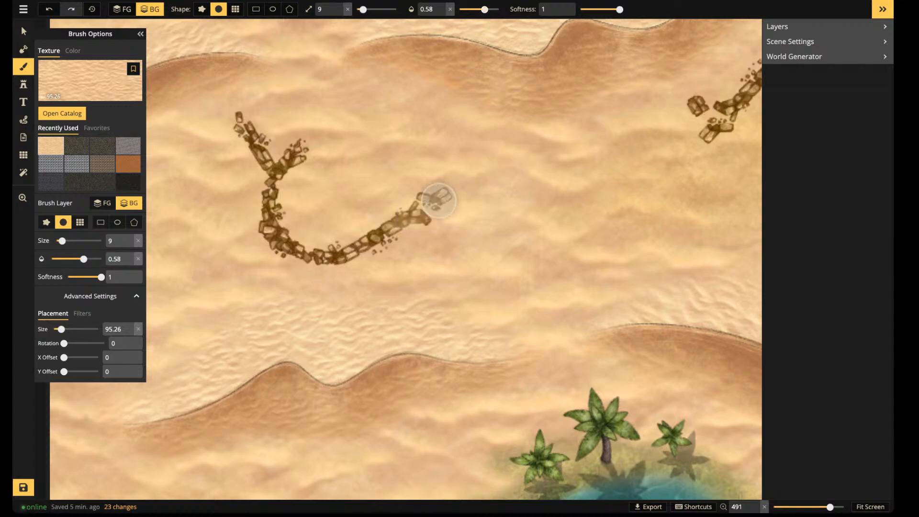
{"action": "left_click", "coordinate": [437, 200]}
{"action": "mouse_move", "coordinate": [386, 233]}
{"action": "left_mouse_down"}
{"action": "mouse_move", "coordinate": [423, 197]}
{"action": "mouse_move", "coordinate": [448, 209]}
{"action": "mouse_move", "coordinate": [460, 190]}
{"action": "left_mouse_up"}
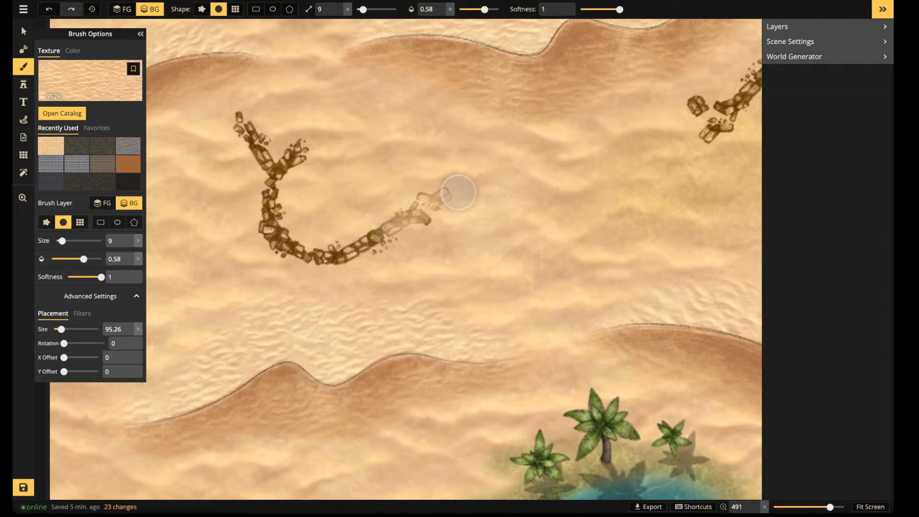
{"action": "left_click", "coordinate": [449, 191]}
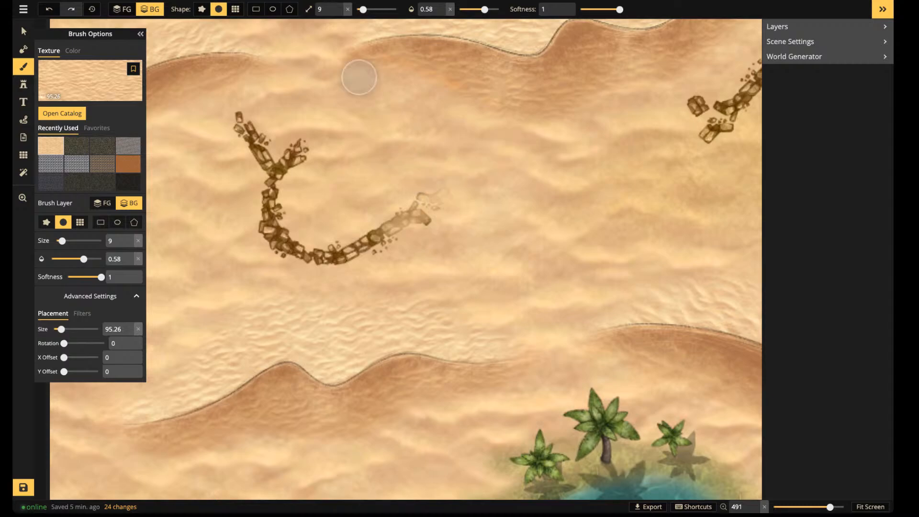
Brush sand over the upper tip, lower bend and western side of the northwestern ruin to partly bury its stones
{"action": "left_click", "coordinate": [252, 133]}
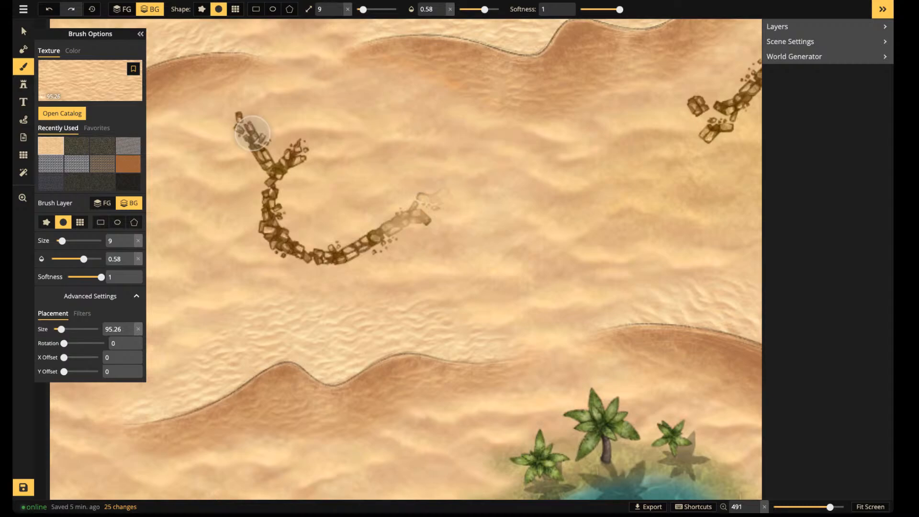
{"action": "mouse_move", "coordinate": [252, 133]}
{"action": "left_mouse_down"}
{"action": "mouse_move", "coordinate": [257, 111]}
{"action": "mouse_move", "coordinate": [232, 115]}
{"action": "left_mouse_up"}
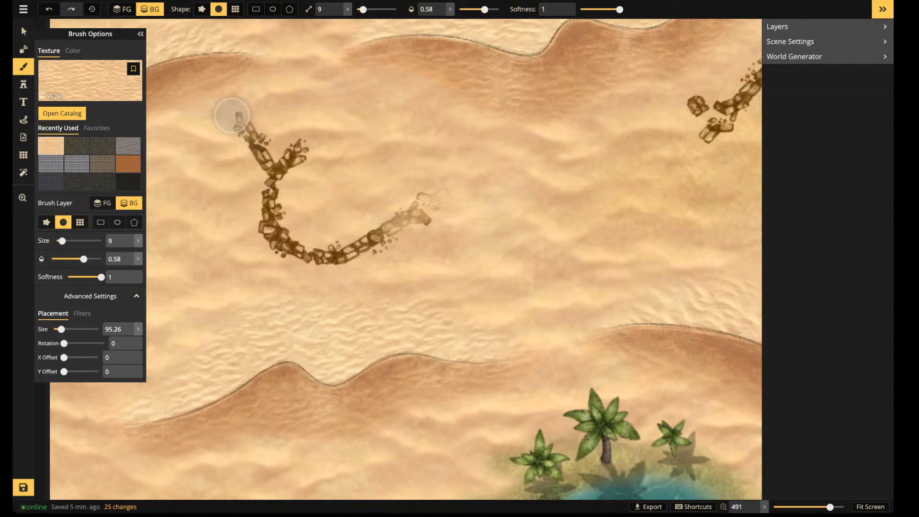
{"action": "mouse_move", "coordinate": [306, 237]}
{"action": "left_mouse_down"}
{"action": "mouse_move", "coordinate": [297, 262]}
{"action": "mouse_move", "coordinate": [305, 239]}
{"action": "mouse_move", "coordinate": [295, 266]}
{"action": "mouse_move", "coordinate": [313, 230]}
{"action": "mouse_move", "coordinate": [293, 277]}
{"action": "mouse_move", "coordinate": [333, 203]}
{"action": "mouse_move", "coordinate": [293, 264]}
{"action": "mouse_move", "coordinate": [308, 224]}
{"action": "mouse_move", "coordinate": [332, 283]}
{"action": "mouse_move", "coordinate": [371, 286]}
{"action": "left_mouse_up"}
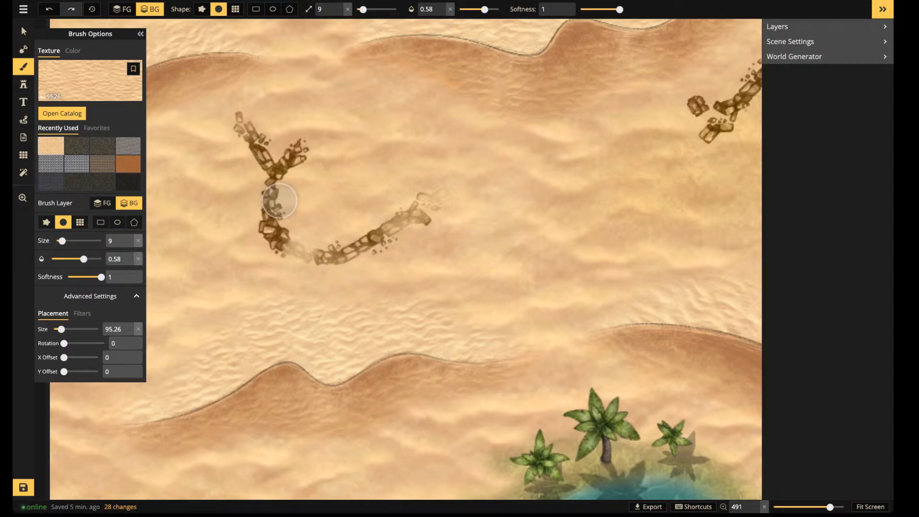
{"action": "mouse_move", "coordinate": [277, 199]}
{"action": "left_mouse_down"}
{"action": "mouse_move", "coordinate": [263, 195]}
{"action": "mouse_move", "coordinate": [287, 153]}
{"action": "mouse_move", "coordinate": [302, 151]}
{"action": "left_mouse_up"}
Brush sand over the northwestern, eastern and southern stretches of the northeastern ruin to partly bury its stones
{"action": "mouse_move", "coordinate": [595, 303]}
{"action": "left_mouse_down"}
{"action": "mouse_move", "coordinate": [359, 320]}
{"action": "mouse_move", "coordinate": [317, 338]}
{"action": "mouse_move", "coordinate": [315, 328]}
{"action": "left_mouse_up"}
{"action": "mouse_move", "coordinate": [457, 120]}
{"action": "left_mouse_down"}
{"action": "mouse_move", "coordinate": [479, 142]}
{"action": "mouse_move", "coordinate": [446, 110]}
{"action": "mouse_move", "coordinate": [481, 139]}
{"action": "mouse_move", "coordinate": [456, 120]}
{"action": "left_mouse_up"}
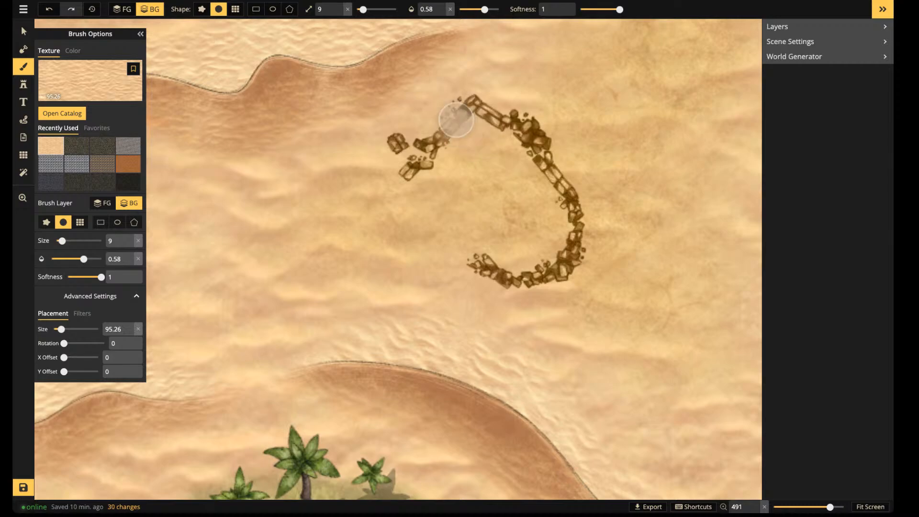
{"action": "mouse_move", "coordinate": [554, 174]}
{"action": "left_mouse_down"}
{"action": "mouse_move", "coordinate": [577, 185]}
{"action": "mouse_move", "coordinate": [556, 182]}
{"action": "mouse_move", "coordinate": [526, 138]}
{"action": "left_mouse_up"}
{"action": "mouse_move", "coordinate": [521, 289]}
{"action": "left_mouse_down"}
{"action": "mouse_move", "coordinate": [526, 268]}
{"action": "mouse_move", "coordinate": [521, 286]}
{"action": "left_mouse_up"}
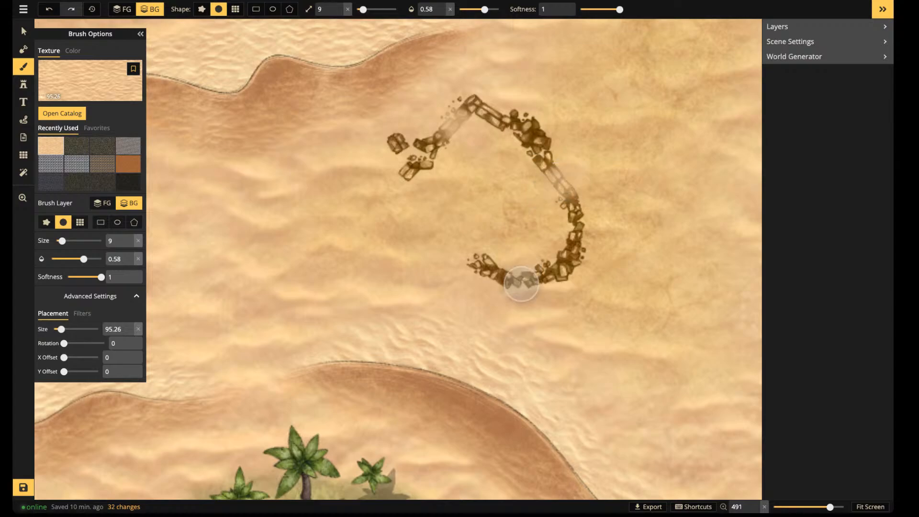
{"action": "left_click_drag", "start_coordinate": [529, 247], "coordinate": [523, 289]}
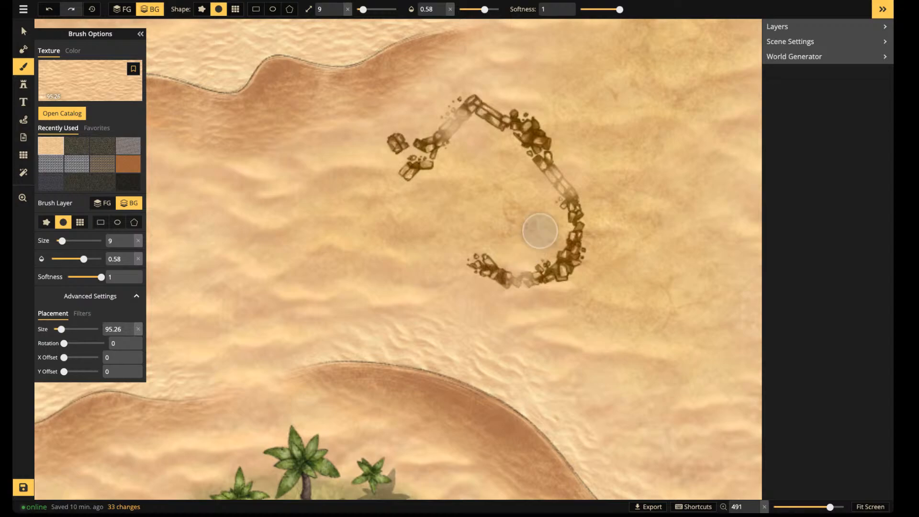
Brush sand over the southeastern section of the curved wall west of the oasis to partly bury it
{"action": "scroll", "coordinate": [343, 186], "scroll_direction": "down", "scroll_amount": 3}
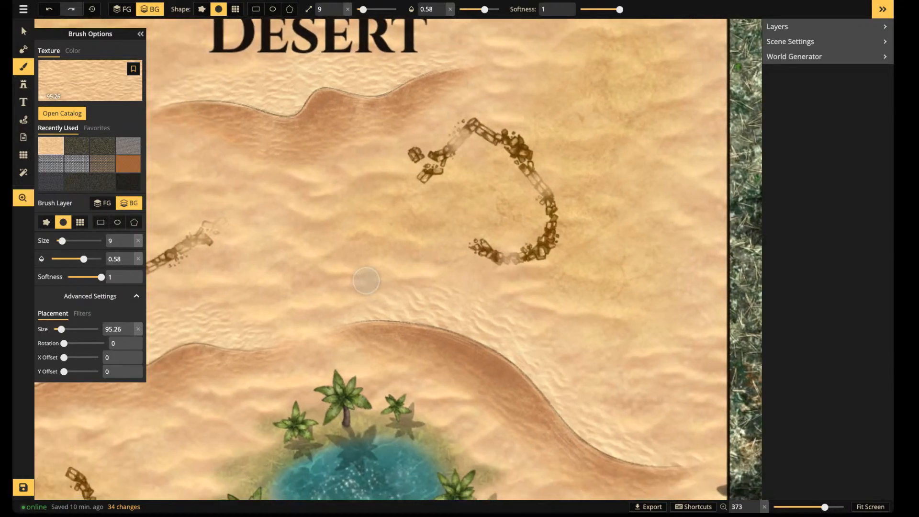
{"action": "mouse_move", "coordinate": [367, 281]}
{"action": "left_mouse_down"}
{"action": "mouse_move", "coordinate": [468, 247]}
{"action": "mouse_move", "coordinate": [425, 256]}
{"action": "mouse_move", "coordinate": [474, 185]}
{"action": "left_mouse_up"}
{"action": "left_click_drag", "start_coordinate": [402, 273], "coordinate": [476, 199]}
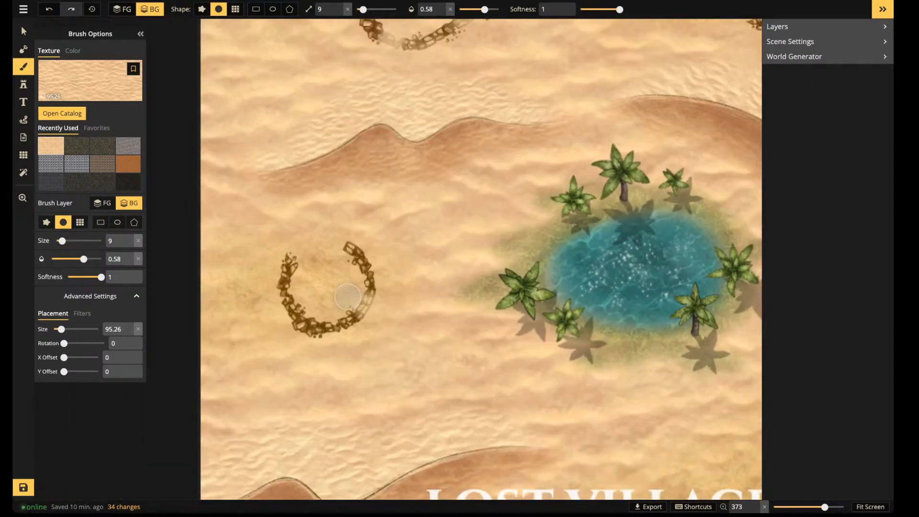
{"action": "left_click_drag", "start_coordinate": [348, 298], "coordinate": [386, 333]}
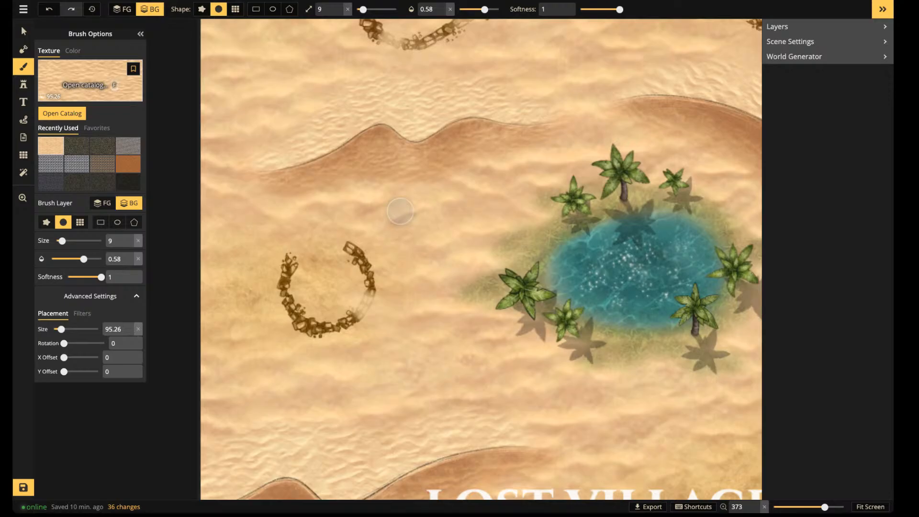
Switch the brush to the scattered grey stones texture from Dungeon Textures, with texture size 13.43 and opacity 0.33
{"action": "left_click", "coordinate": [62, 113]}
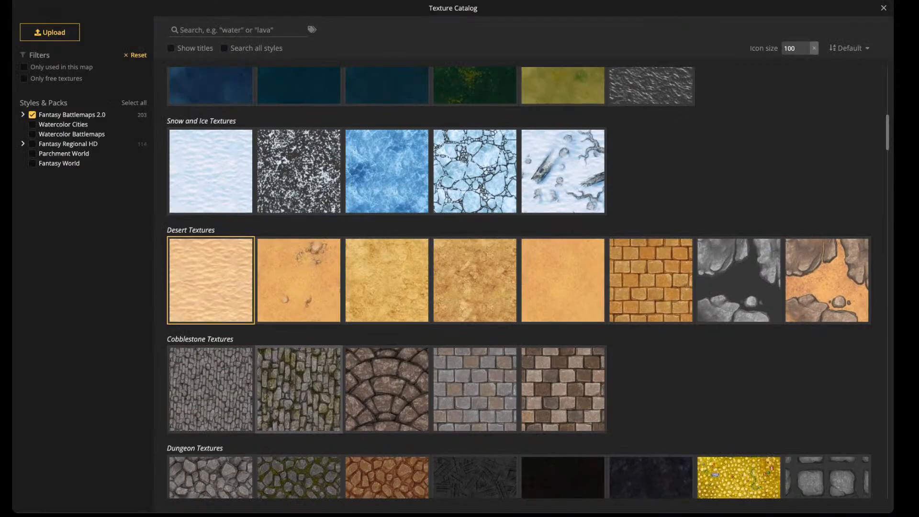
{"action": "scroll", "coordinate": [298, 364], "scroll_direction": "down", "scroll_amount": 3}
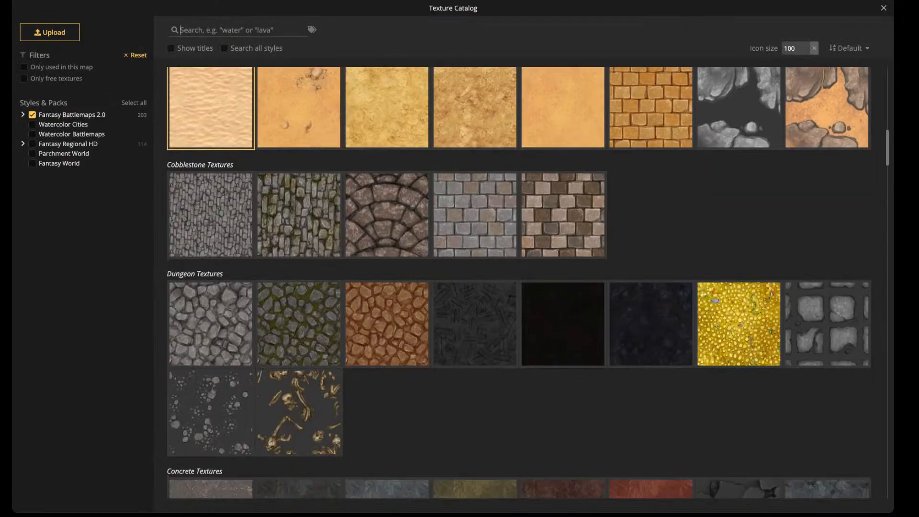
{"action": "scroll", "coordinate": [528, 283], "scroll_direction": "down", "scroll_amount": 2}
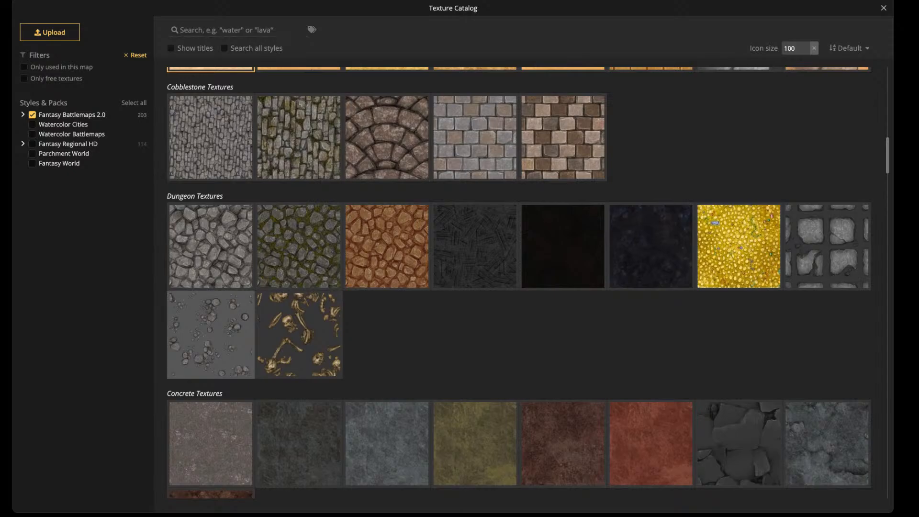
{"action": "left_click", "coordinate": [207, 301]}
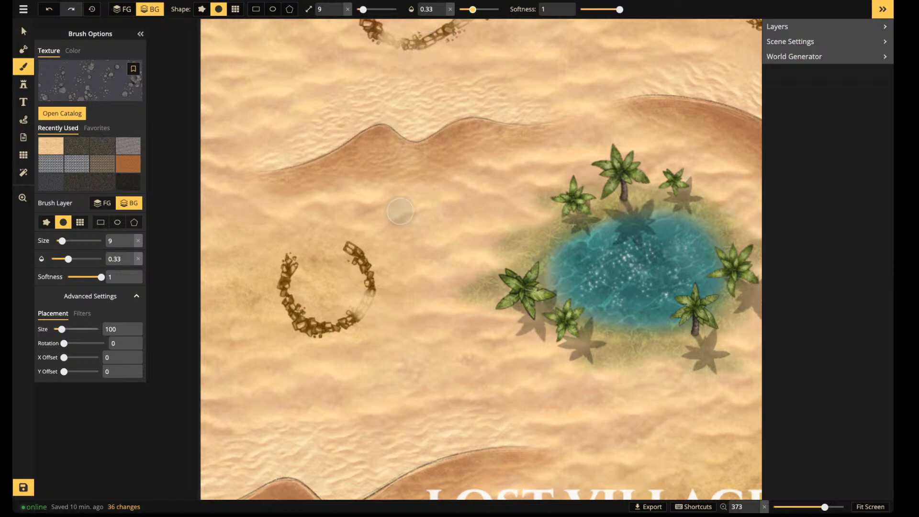
{"action": "left_click_drag", "start_coordinate": [62, 329], "coordinate": [53, 329]}
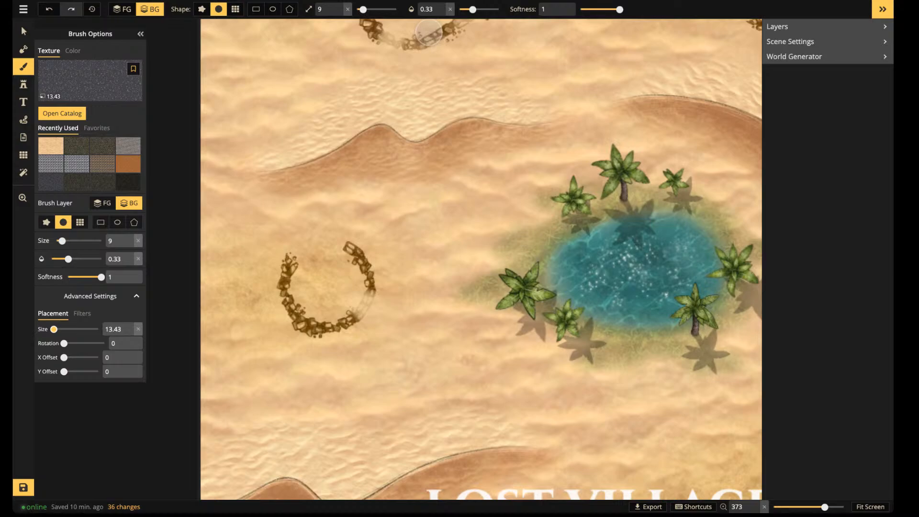
Paint a light patch of the stones texture by the curved wall west of the oasis, and set texture size to 10 and opacity to 0.52
{"action": "scroll", "coordinate": [375, 197], "scroll_direction": "up", "scroll_amount": 4}
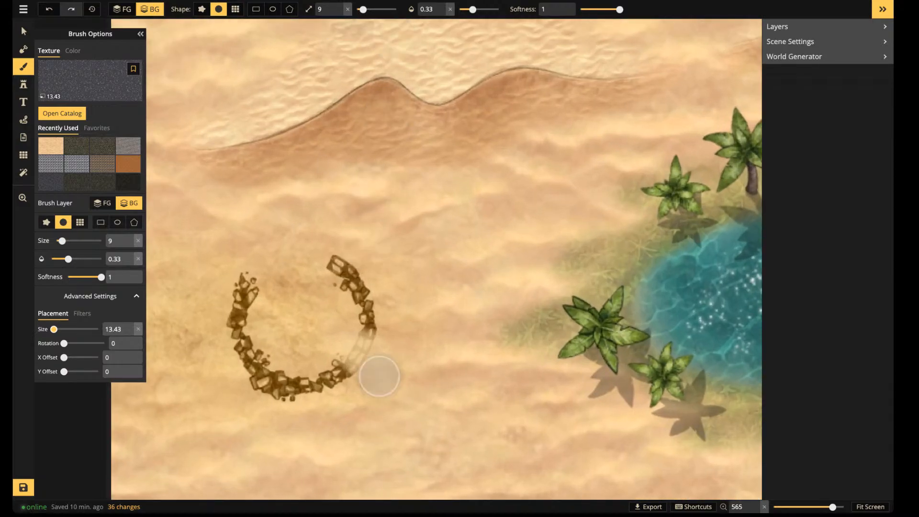
{"action": "key", "text": "space"}
{"action": "left_click_drag", "start_coordinate": [384, 417], "coordinate": [419, 362]}
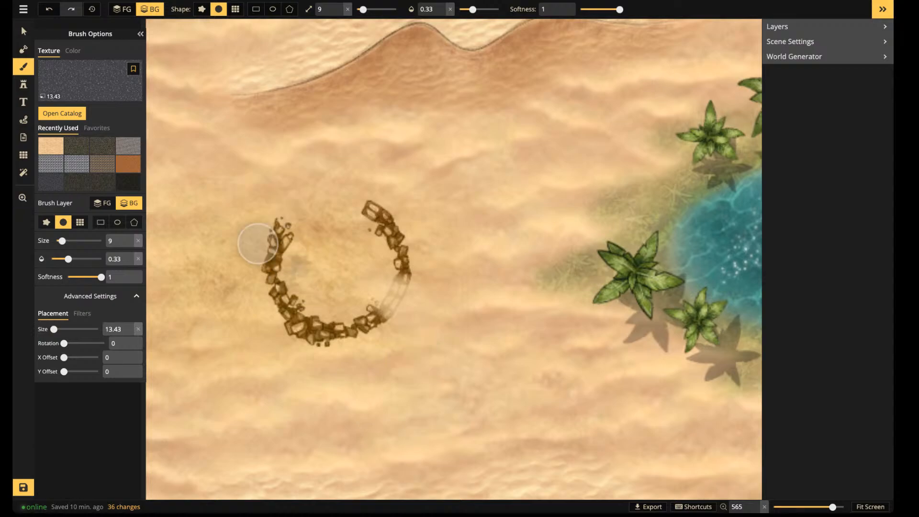
{"action": "left_click_drag", "start_coordinate": [236, 326], "coordinate": [235, 315]}
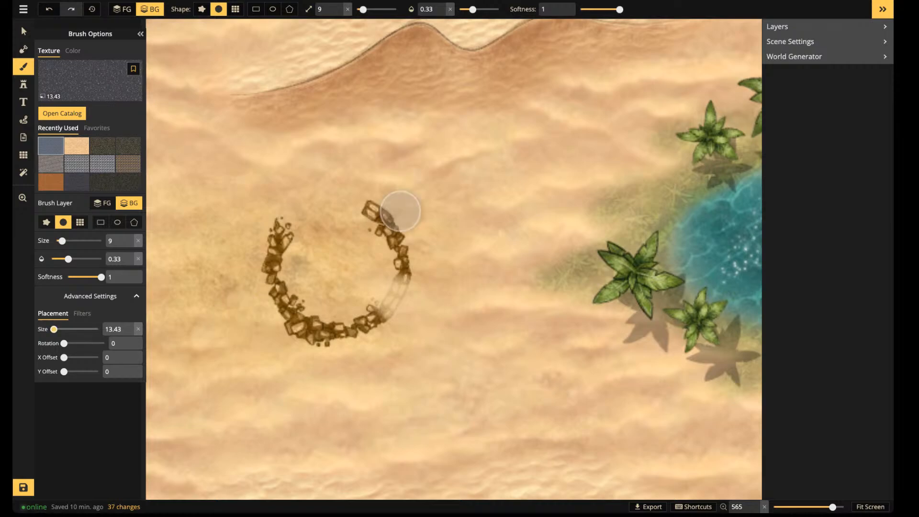
{"action": "left_click_drag", "start_coordinate": [53, 329], "coordinate": [53, 329]}
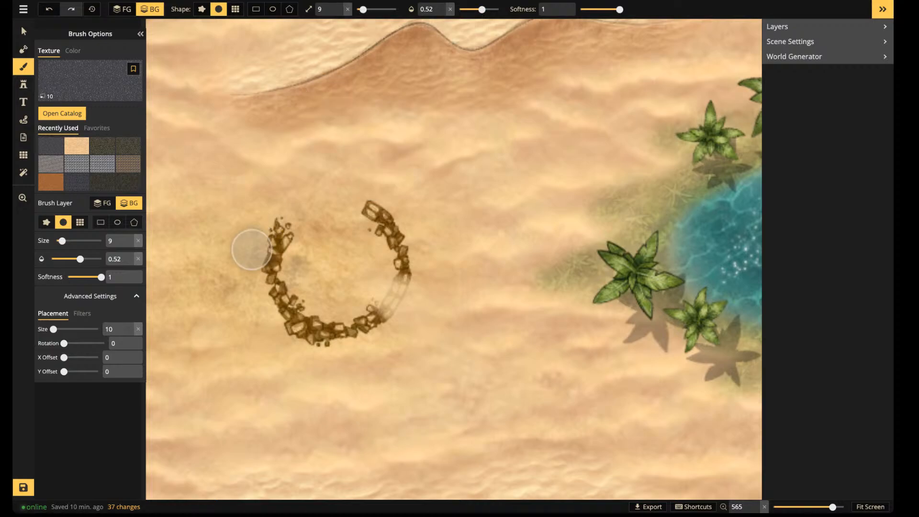
{"action": "left_click", "coordinate": [236, 273]}
{"action": "left_click", "coordinate": [256, 250]}
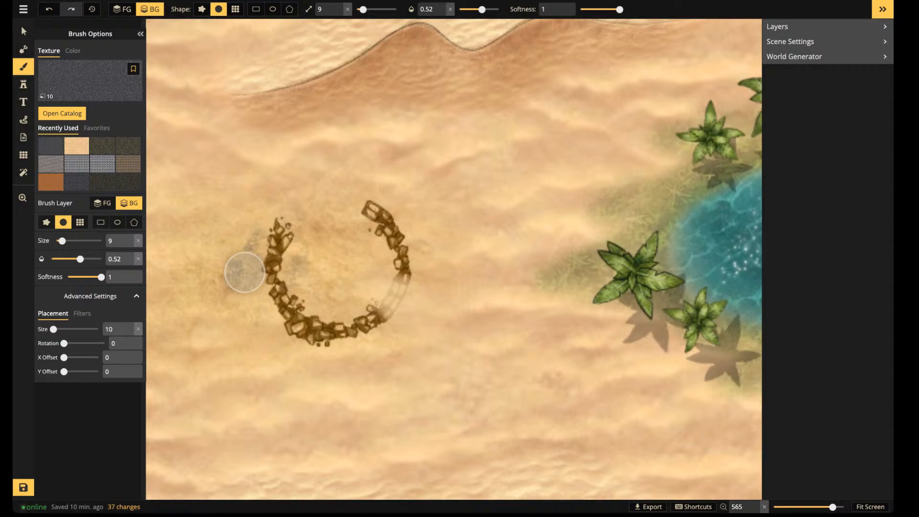
{"action": "mouse_move", "coordinate": [234, 229]}
{"action": "left_mouse_down"}
{"action": "mouse_move", "coordinate": [243, 224]}
{"action": "mouse_move", "coordinate": [310, 283]}
{"action": "mouse_move", "coordinate": [359, 302]}
{"action": "mouse_move", "coordinate": [357, 291]}
{"action": "left_mouse_up"}
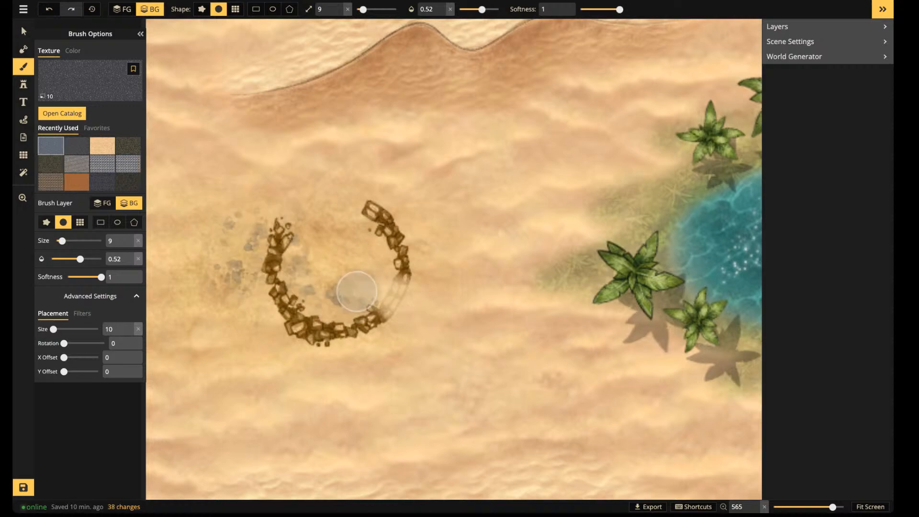
{"action": "key", "text": "ctrl+z"}
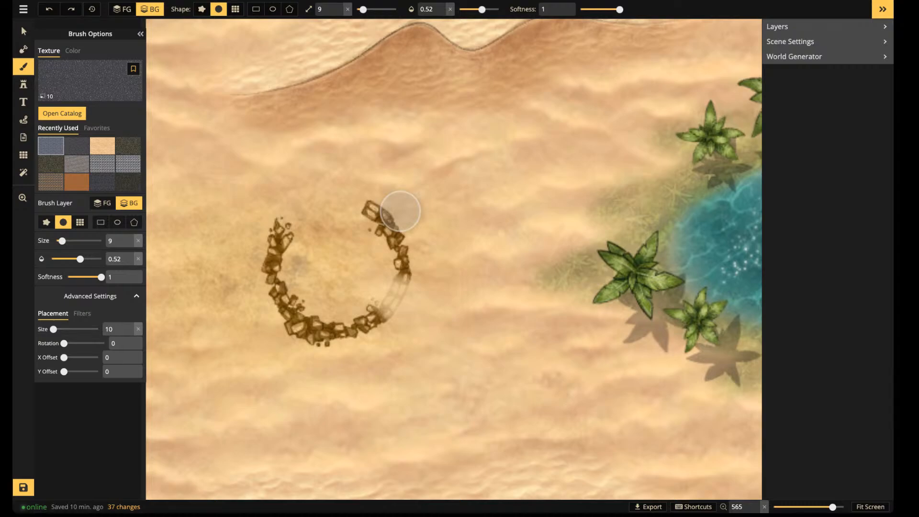
Set the stones texture's saturation to 200 and hue to 350, and scatter it around the curved wall west of the oasis
{"action": "left_click", "coordinate": [82, 314]}
{"action": "left_click_drag", "start_coordinate": [84, 343], "coordinate": [163, 342]}
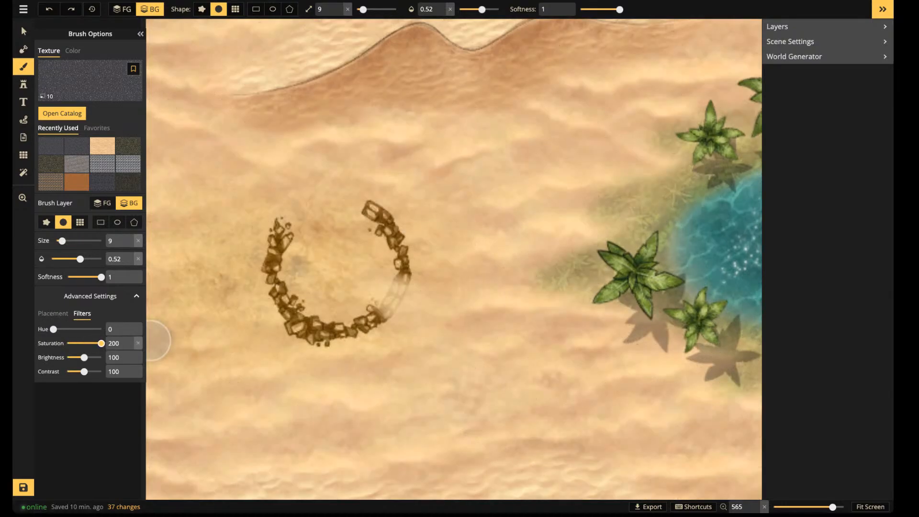
{"action": "left_click_drag", "start_coordinate": [53, 329], "coordinate": [55, 329]}
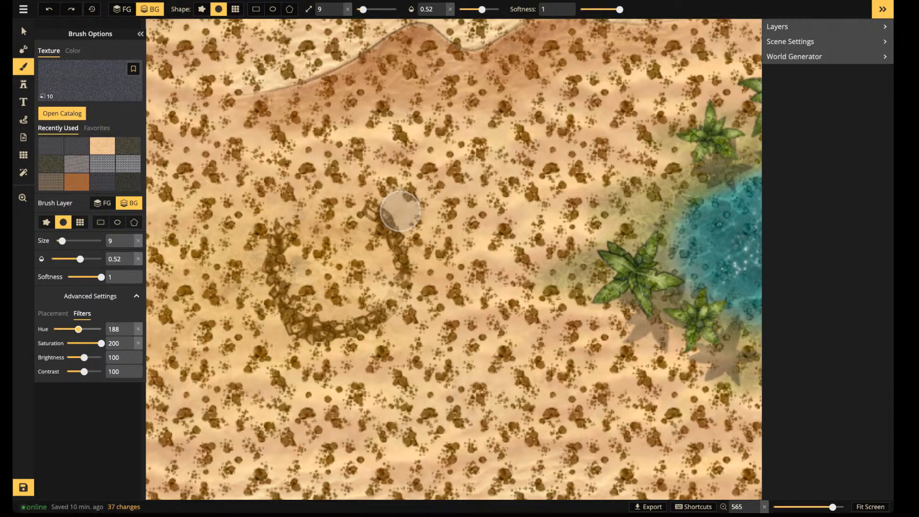
{"action": "left_click_drag", "start_coordinate": [82, 329], "coordinate": [100, 329]}
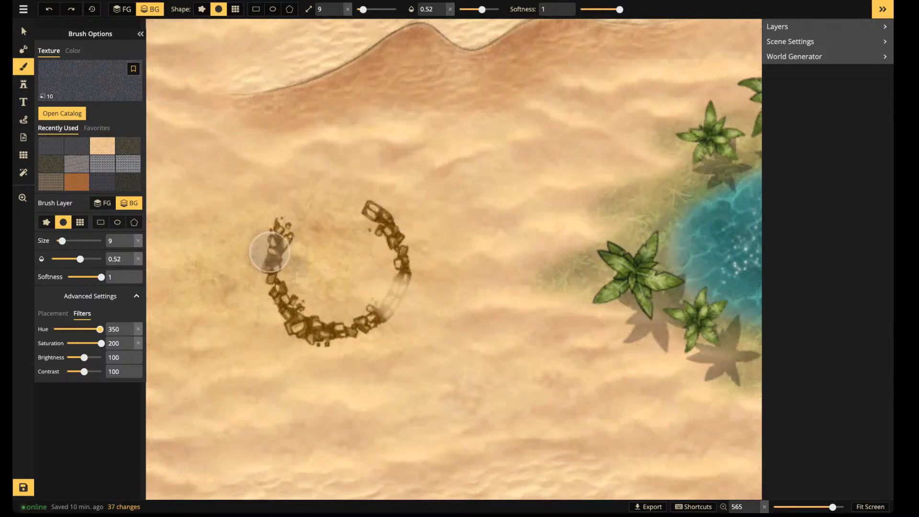
{"action": "mouse_move", "coordinate": [234, 251]}
{"action": "left_mouse_down"}
{"action": "mouse_move", "coordinate": [283, 292]}
{"action": "mouse_move", "coordinate": [273, 235]}
{"action": "mouse_move", "coordinate": [269, 288]}
{"action": "mouse_move", "coordinate": [292, 331]}
{"action": "mouse_move", "coordinate": [321, 351]}
{"action": "mouse_move", "coordinate": [292, 323]}
{"action": "mouse_move", "coordinate": [292, 305]}
{"action": "mouse_move", "coordinate": [302, 340]}
{"action": "mouse_move", "coordinate": [363, 323]}
{"action": "mouse_move", "coordinate": [389, 284]}
{"action": "mouse_move", "coordinate": [366, 215]}
{"action": "mouse_move", "coordinate": [400, 201]}
{"action": "mouse_move", "coordinate": [419, 239]}
{"action": "mouse_move", "coordinate": [422, 281]}
{"action": "mouse_move", "coordinate": [408, 331]}
{"action": "mouse_move", "coordinate": [299, 350]}
{"action": "mouse_move", "coordinate": [293, 226]}
{"action": "left_mouse_up"}
Lower the brush opacity to 0.25 and scatter faint stones around the northwestern ruin
{"action": "scroll", "coordinate": [339, 110], "scroll_direction": "down", "scroll_amount": 4}
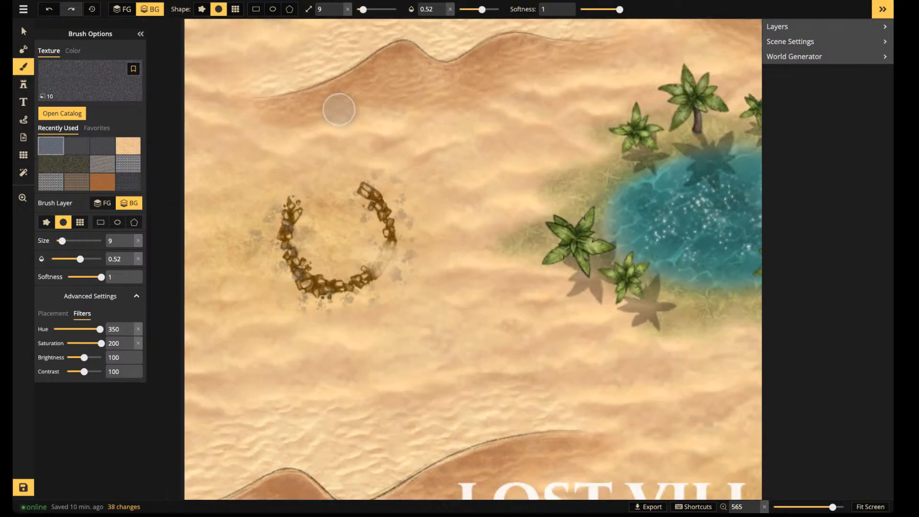
{"action": "left_click_drag", "start_coordinate": [410, 128], "coordinate": [350, 218]}
{"action": "left_click_drag", "start_coordinate": [482, 9], "coordinate": [469, 9]}
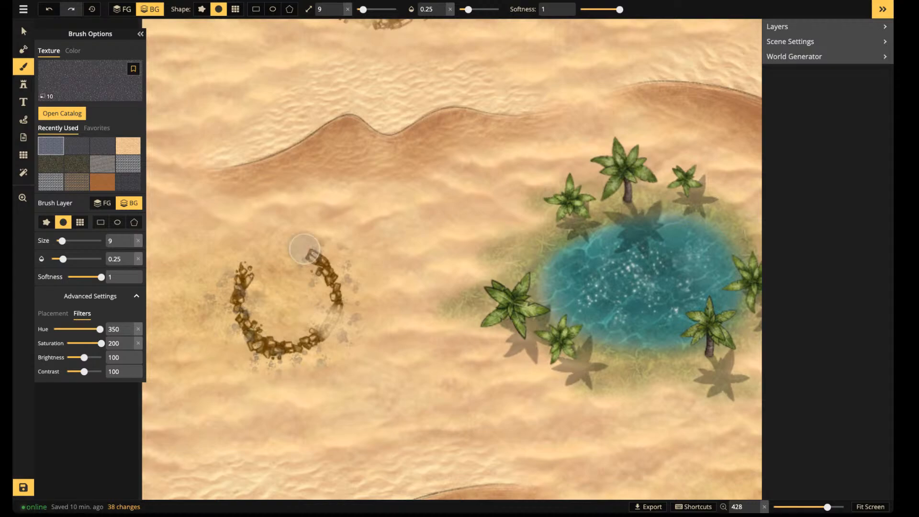
{"action": "scroll", "coordinate": [383, 262], "scroll_direction": "down", "scroll_amount": 3}
{"action": "left_click_drag", "start_coordinate": [388, 194], "coordinate": [337, 284]}
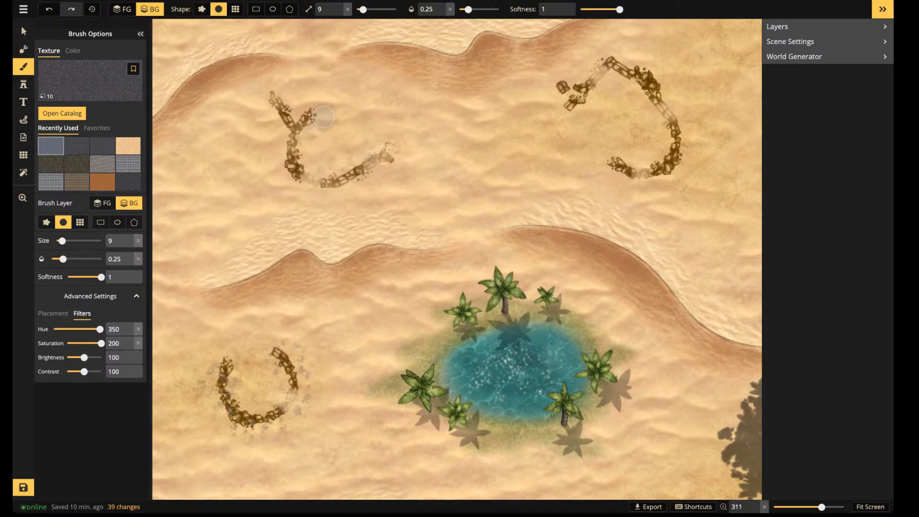
{"action": "left_click_drag", "start_coordinate": [281, 152], "coordinate": [291, 170]}
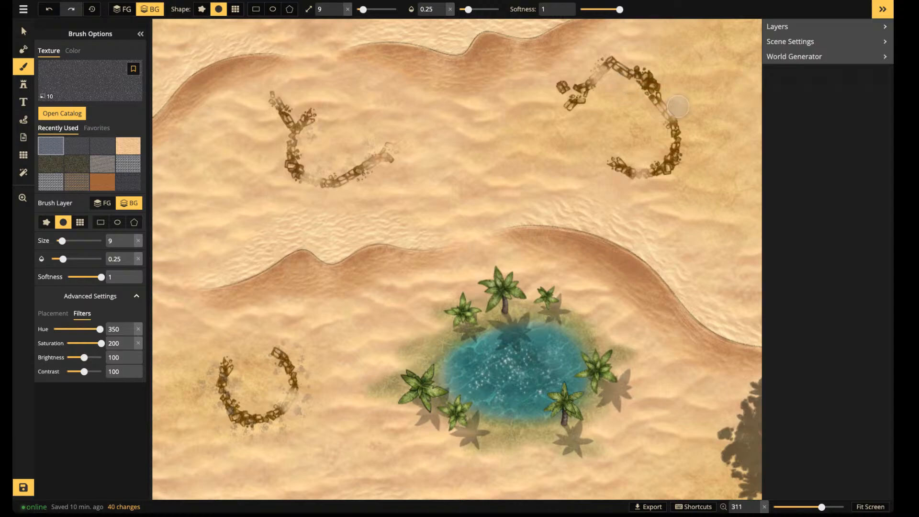
Scatter faint stones of the same texture along the walls of the northeastern ruin
{"action": "left_click_drag", "start_coordinate": [682, 126], "coordinate": [680, 132]}
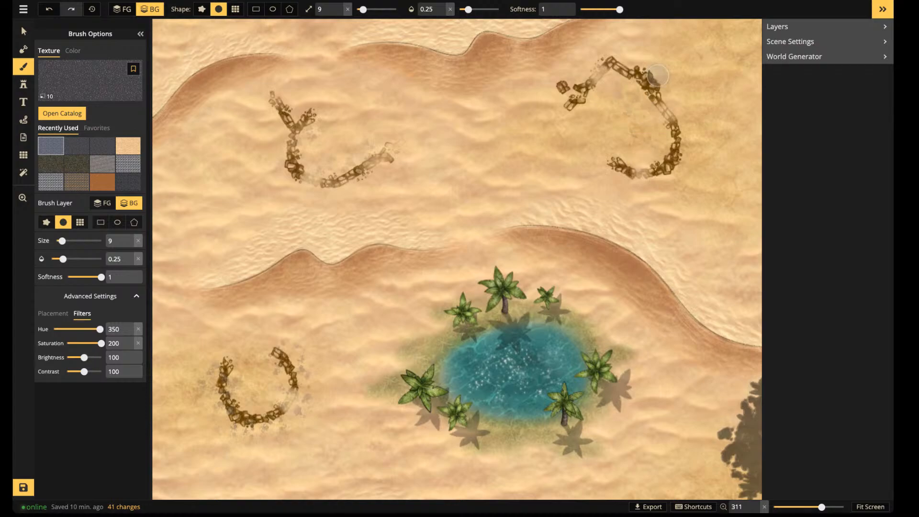
{"action": "mouse_move", "coordinate": [685, 93]}
{"action": "left_mouse_down"}
{"action": "mouse_move", "coordinate": [657, 75]}
{"action": "mouse_move", "coordinate": [667, 82]}
{"action": "left_mouse_up"}
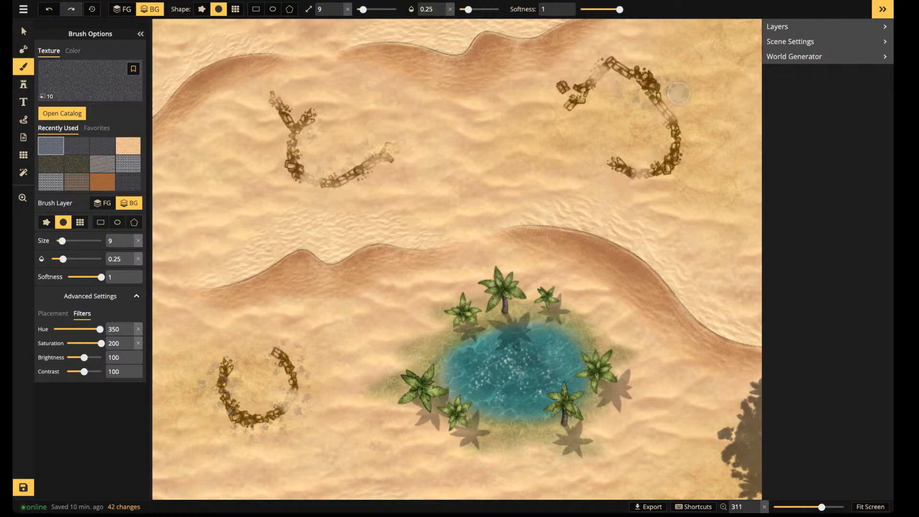
{"action": "left_click", "coordinate": [585, 87]}
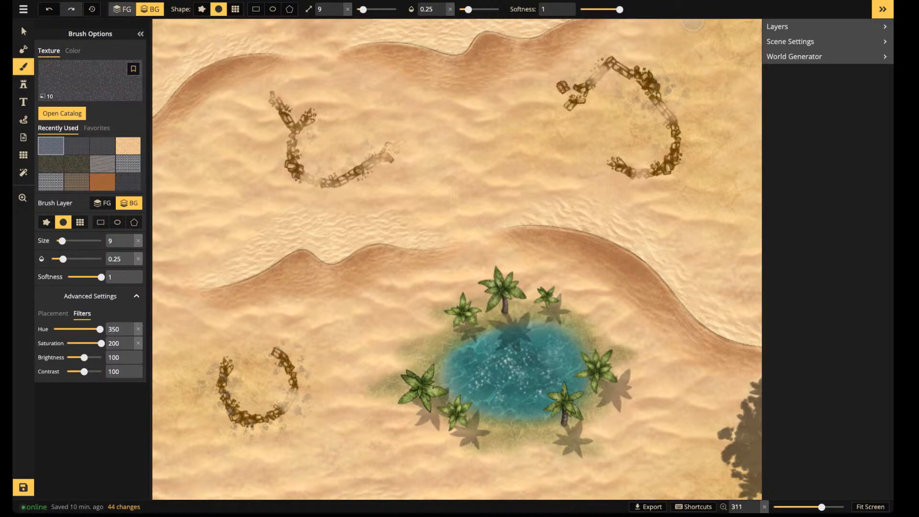
Search the stamp catalog for "rub" and choose the grey Stone Wall rubble piece from the Dwarven set
{"action": "left_click", "coordinate": [24, 85]}
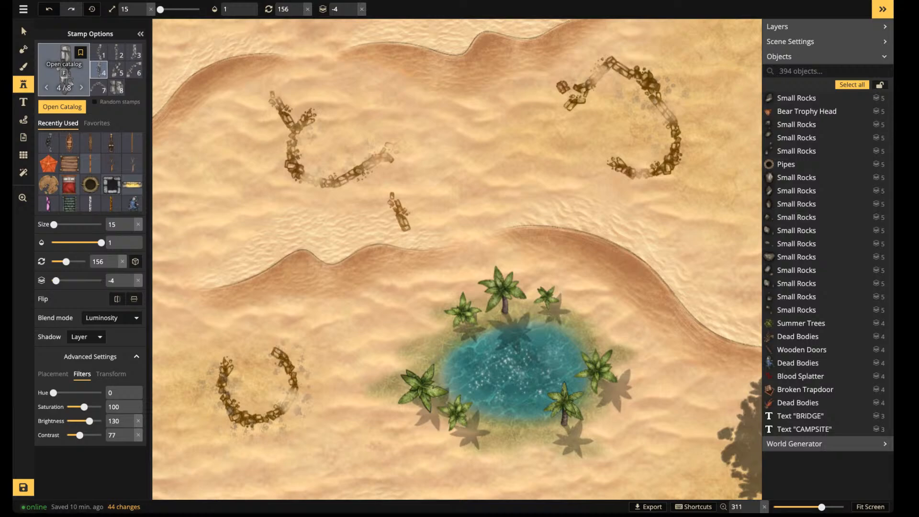
{"action": "left_click", "coordinate": [63, 68]}
{"action": "key", "text": "ctrl+a"}
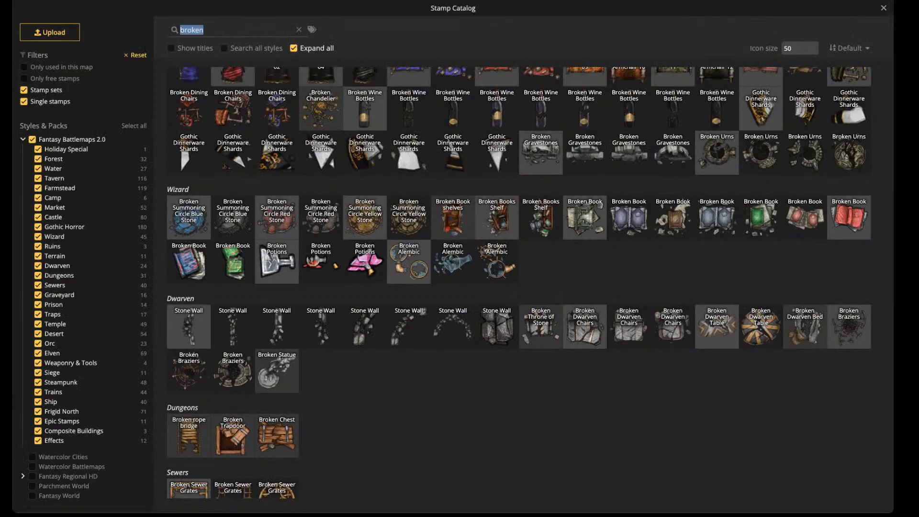
{"action": "type", "text": "ru"}
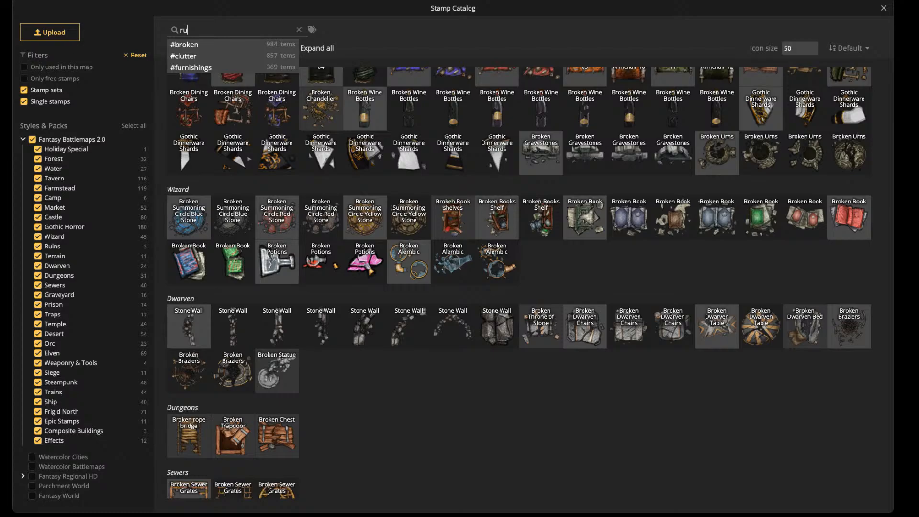
{"action": "type", "text": "b"}
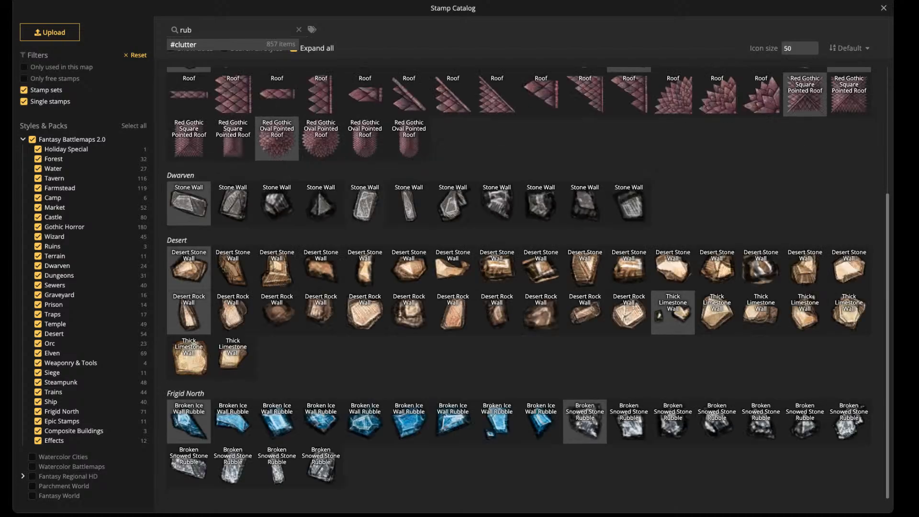
{"action": "left_click", "coordinate": [370, 205]}
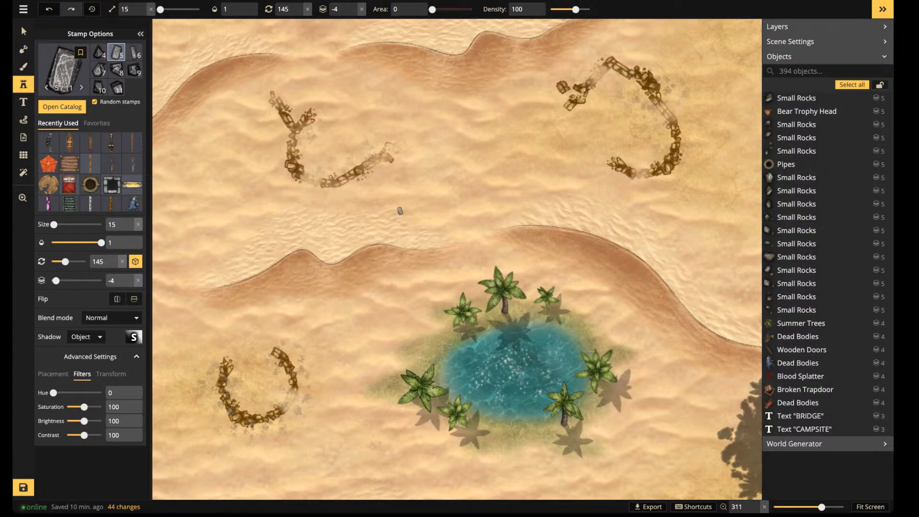
Set the rubble stamp's shadow to None and its blend mode to Luminosity
{"action": "left_click", "coordinate": [86, 336]}
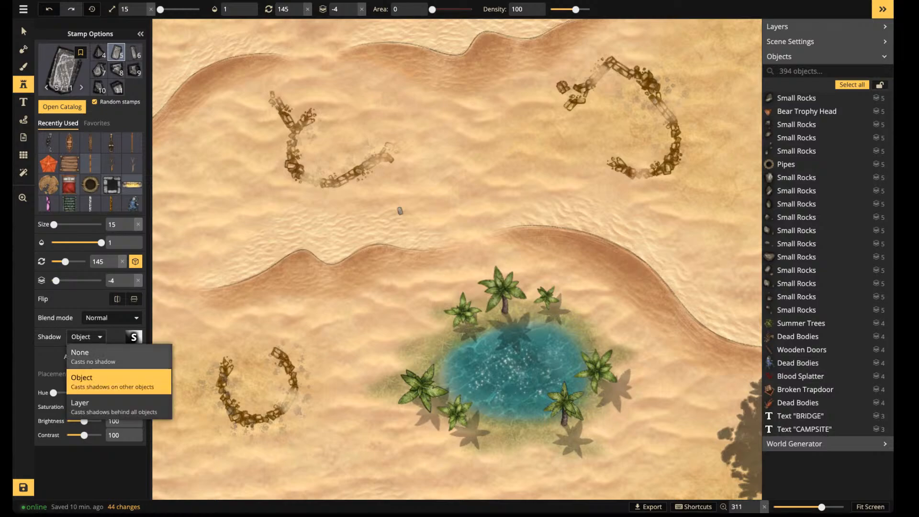
{"action": "left_click", "coordinate": [93, 357]}
{"action": "left_click", "coordinate": [111, 318]}
{"action": "scroll", "coordinate": [90, 431], "scroll_direction": "down", "scroll_amount": 3}
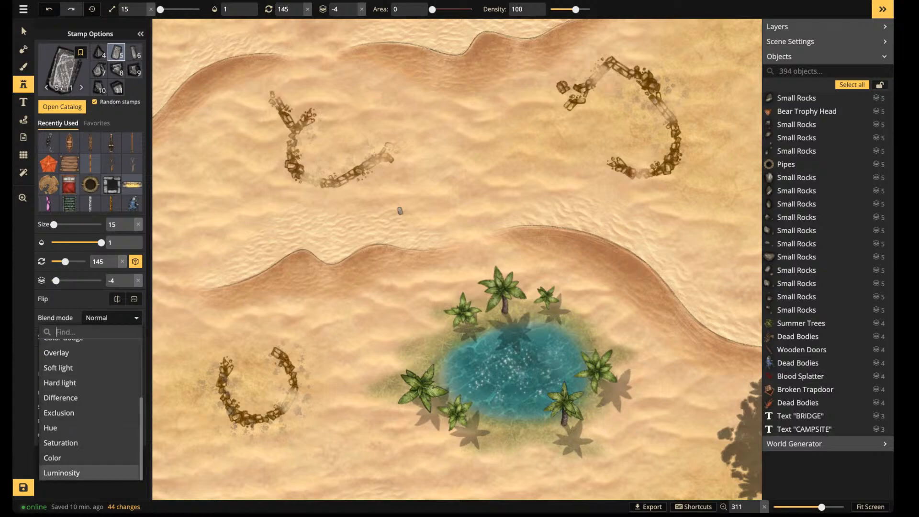
{"action": "left_click", "coordinate": [89, 472]}
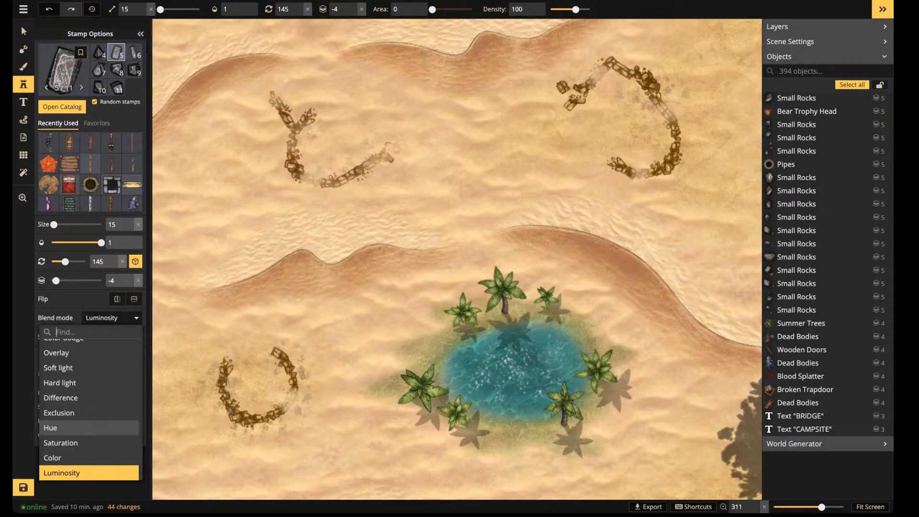
{"action": "left_click", "coordinate": [305, 370]}
Place random rubble stones inside and outside the curved wall west of the oasis
{"action": "left_click_drag", "start_coordinate": [299, 358], "coordinate": [344, 282]}
{"action": "scroll", "coordinate": [344, 281], "scroll_direction": "up", "scroll_amount": 5}
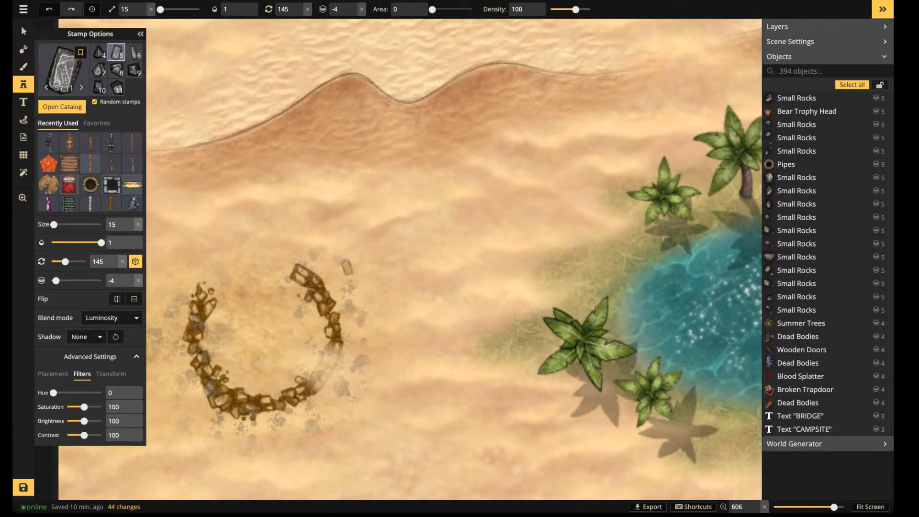
{"action": "left_click", "coordinate": [334, 279]}
{"action": "left_click", "coordinate": [355, 309]}
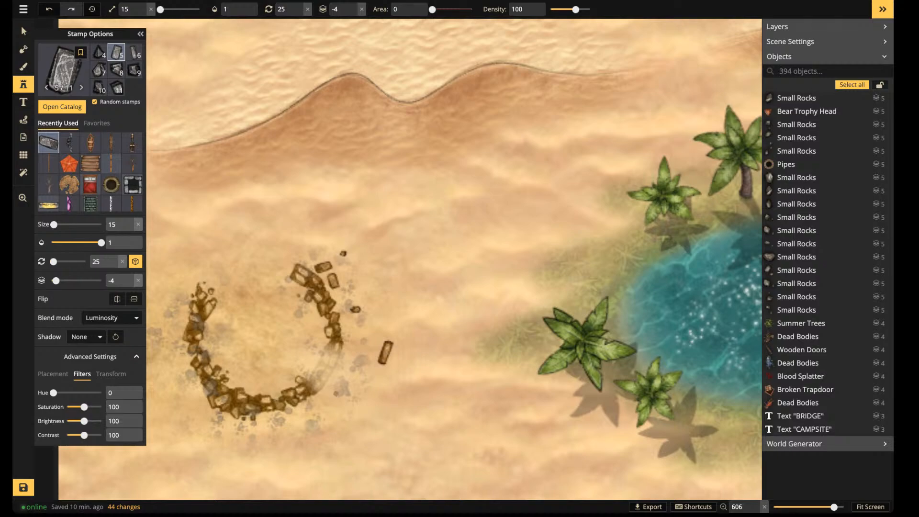
{"action": "left_click", "coordinate": [337, 393]}
{"action": "left_click", "coordinate": [314, 424]}
{"action": "left_click", "coordinate": [162, 442]}
{"action": "left_click", "coordinate": [229, 336]}
{"action": "left_click", "coordinate": [194, 403]}
{"action": "left_click", "coordinate": [277, 301]}
{"action": "left_click", "coordinate": [283, 300]}
{"action": "left_click", "coordinate": [302, 333]}
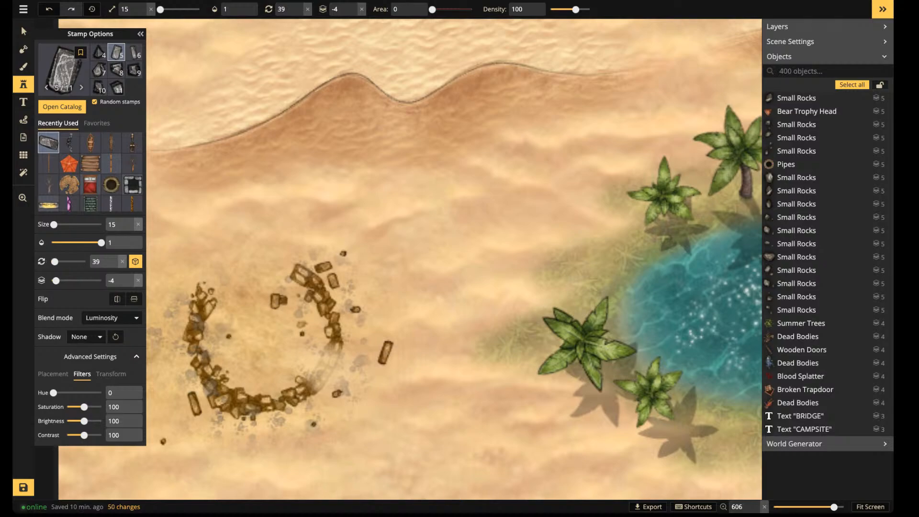
Scatter random rubble stones around the branching northwestern ruin and its southeastern end
{"action": "scroll", "coordinate": [259, 265], "scroll_direction": "down", "scroll_amount": 6}
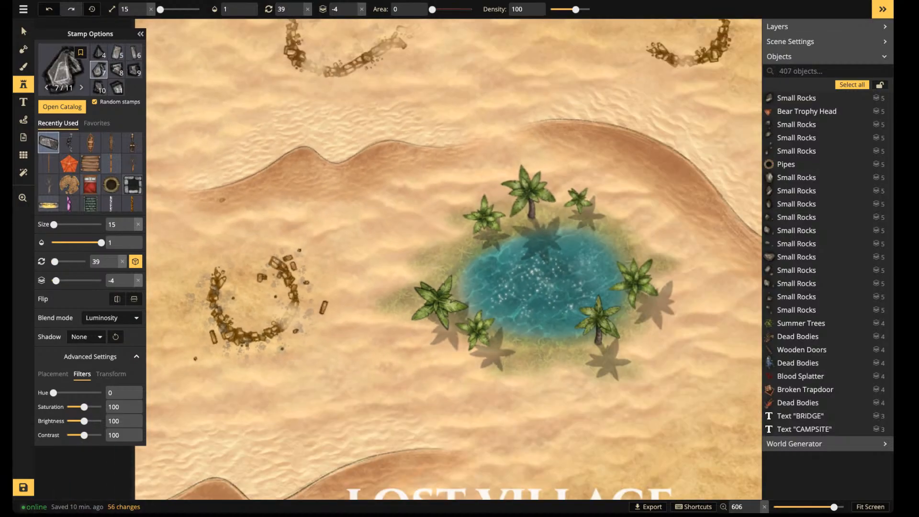
{"action": "left_click_drag", "start_coordinate": [244, 81], "coordinate": [241, 200]}
{"action": "scroll", "coordinate": [253, 253], "scroll_direction": "down", "scroll_amount": 3}
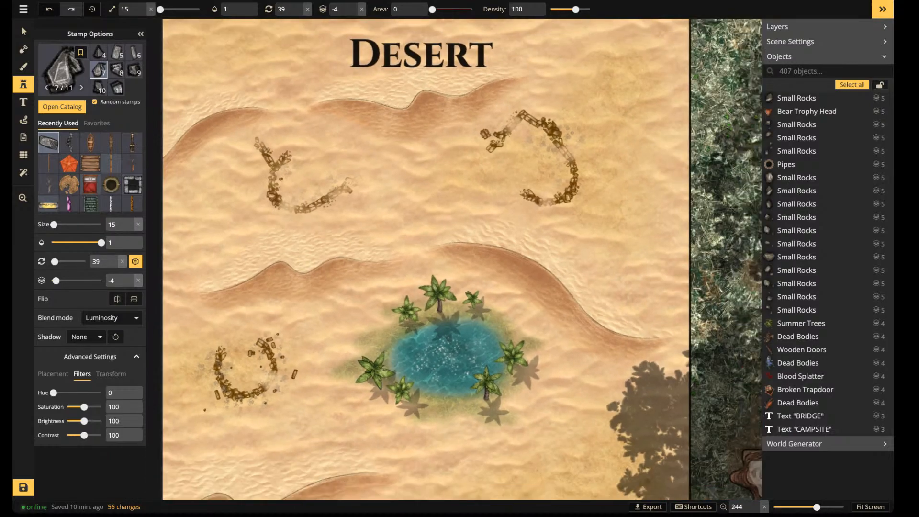
{"action": "left_click", "coordinate": [296, 167]}
{"action": "left_click", "coordinate": [287, 170]}
{"action": "left_click", "coordinate": [274, 136]}
{"action": "left_click", "coordinate": [248, 159]}
{"action": "left_click", "coordinate": [259, 173]}
{"action": "left_click", "coordinate": [294, 223]}
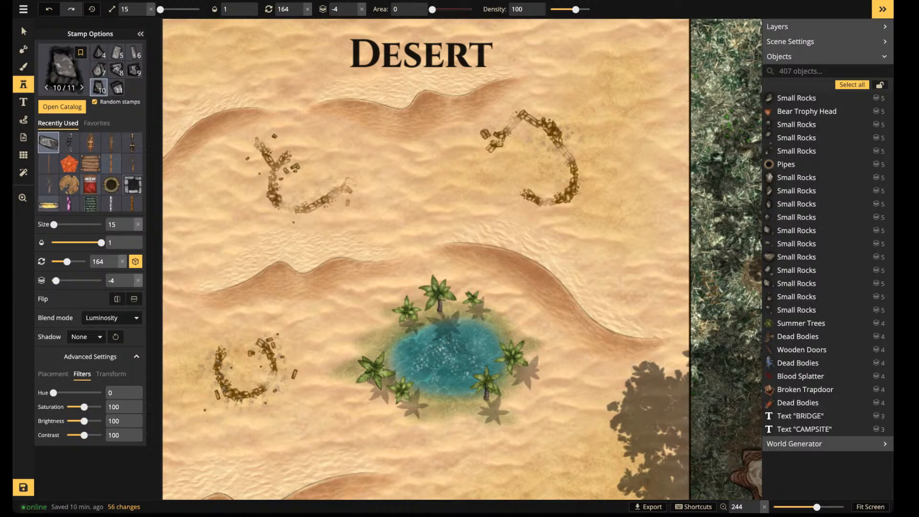
{"action": "left_click", "coordinate": [345, 204]}
{"action": "left_click", "coordinate": [350, 174]}
Scatter random rubble stones around the broken walls of the northeastern ruin
{"action": "left_click", "coordinate": [514, 136]}
{"action": "left_click", "coordinate": [514, 146]}
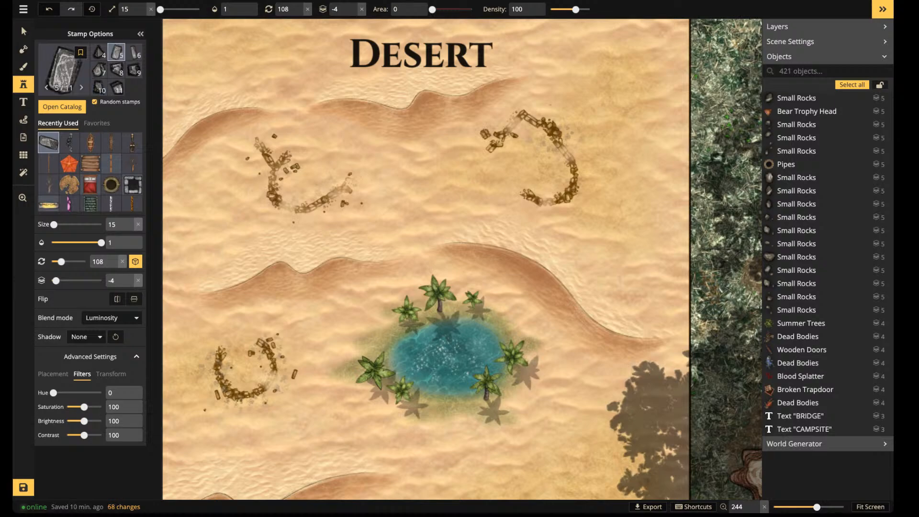
{"action": "left_click", "coordinate": [470, 151]}
{"action": "left_click", "coordinate": [552, 107]}
{"action": "left_click", "coordinate": [538, 102]}
{"action": "left_click", "coordinate": [541, 113]}
{"action": "left_click", "coordinate": [573, 139]}
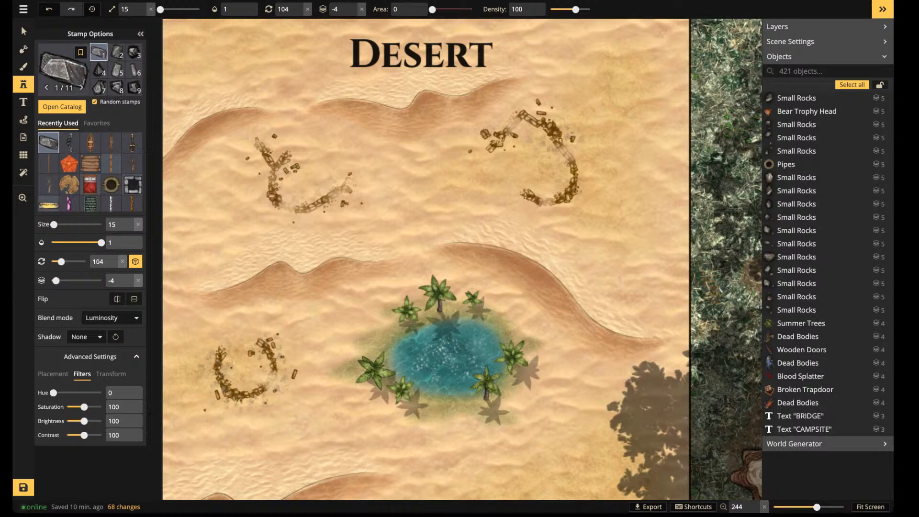
{"action": "left_click", "coordinate": [571, 212]}
{"action": "left_click", "coordinate": [512, 200]}
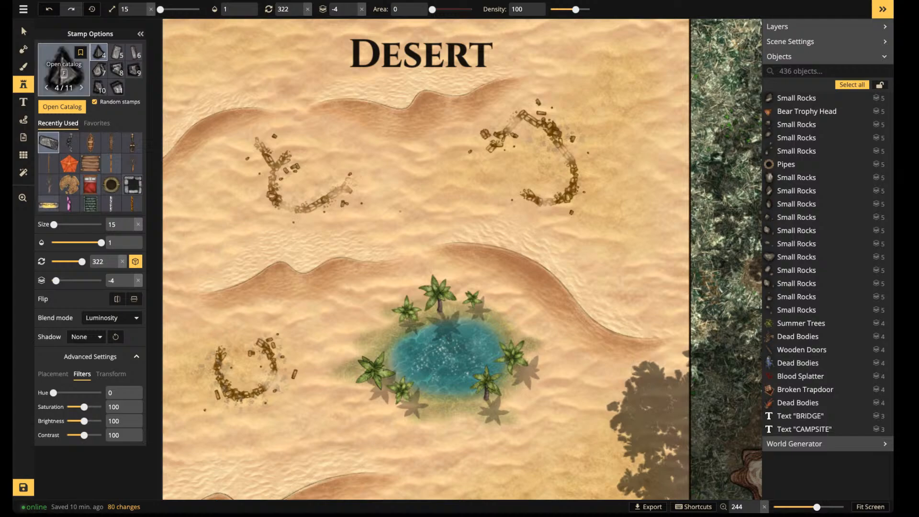
Switch to the background texture brush and browse the texture catalog for a stone floor suited to the ruins
{"action": "scroll", "coordinate": [320, 192], "scroll_direction": "up", "scroll_amount": 5}
{"action": "scroll", "coordinate": [306, 176], "scroll_direction": "up", "scroll_amount": 3}
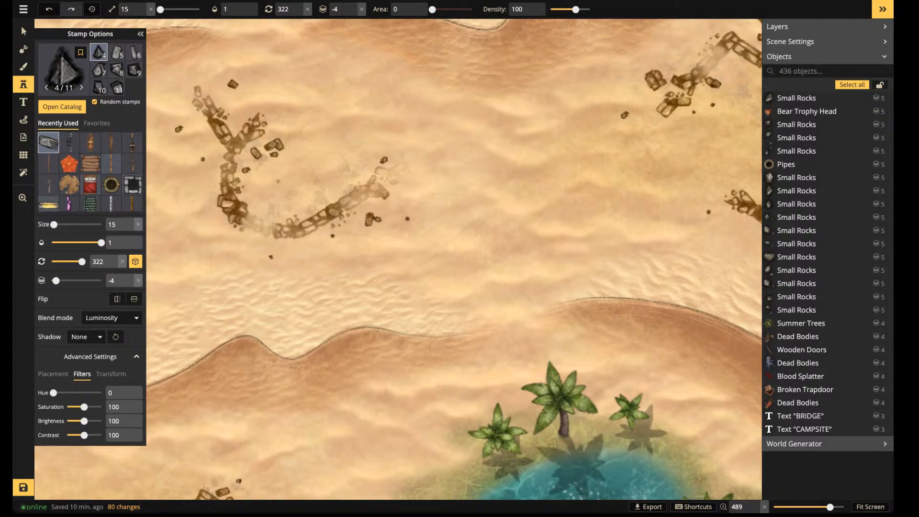
{"action": "left_click", "coordinate": [23, 67]}
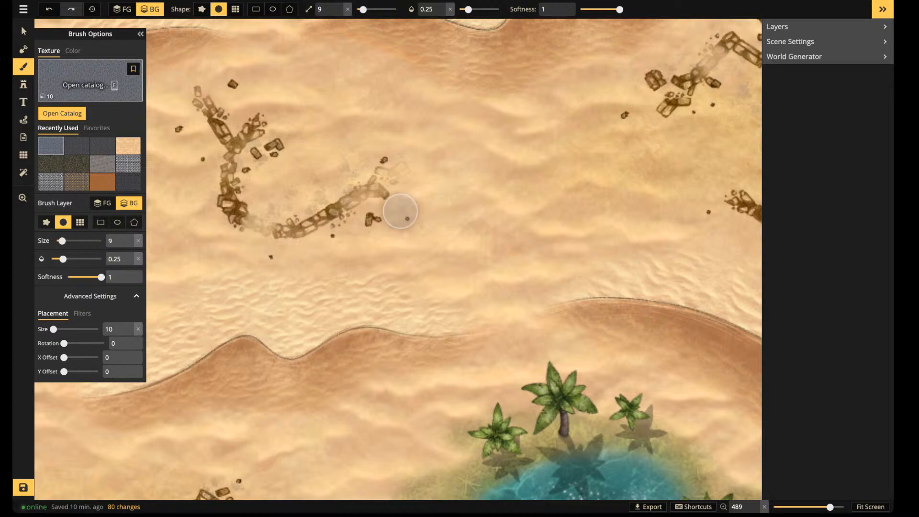
{"action": "key", "text": "f"}
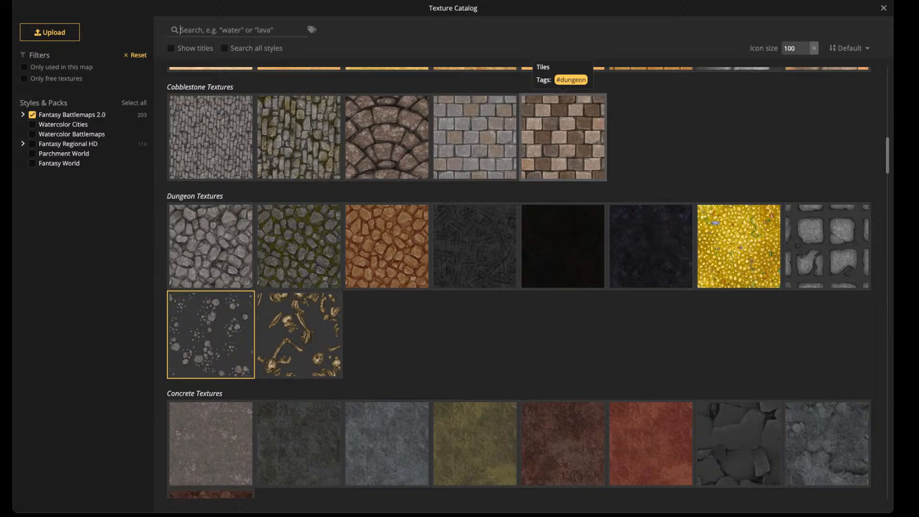
{"action": "scroll", "coordinate": [527, 282], "scroll_direction": "down", "scroll_amount": 6}
{"action": "scroll", "coordinate": [527, 282], "scroll_direction": "up", "scroll_amount": 6}
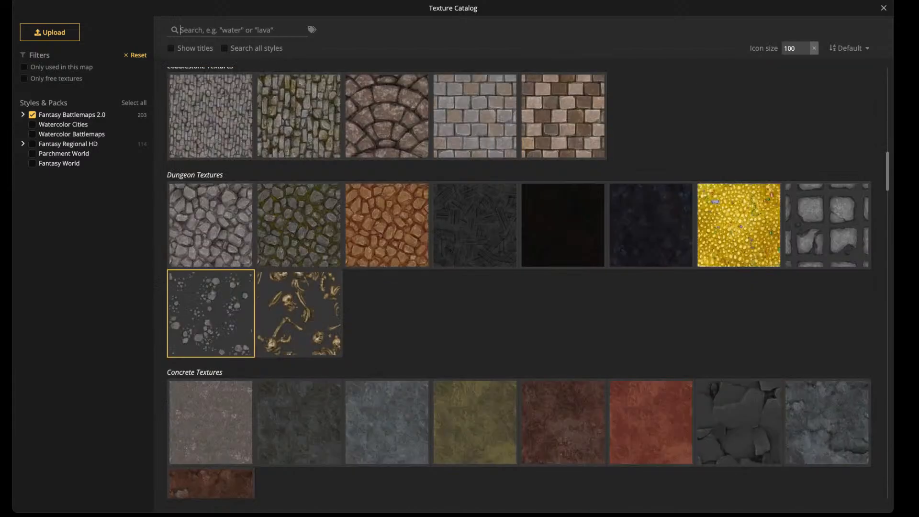
{"action": "scroll", "coordinate": [387, 225], "scroll_direction": "down", "scroll_amount": 6}
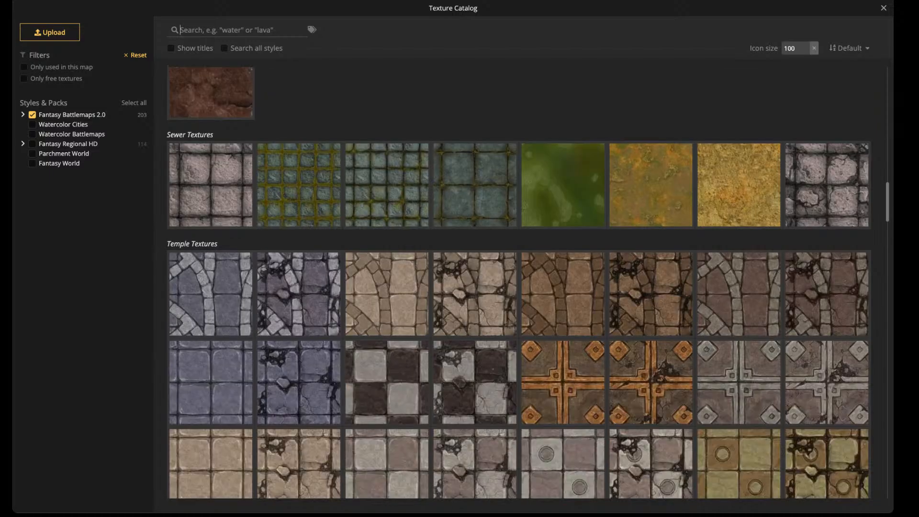
{"action": "scroll", "coordinate": [526, 283], "scroll_direction": "down", "scroll_amount": 5}
{"action": "scroll", "coordinate": [527, 282], "scroll_direction": "down", "scroll_amount": 4}
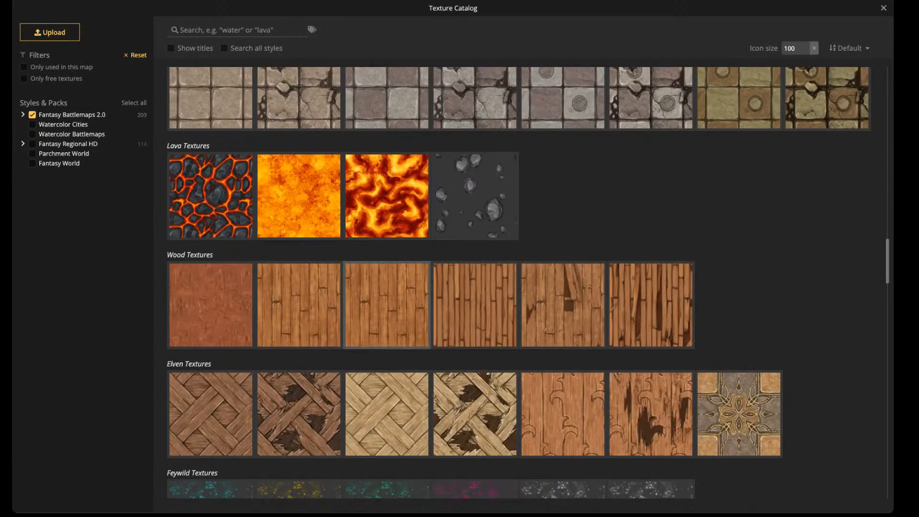
{"action": "scroll", "coordinate": [519, 282], "scroll_direction": "down", "scroll_amount": 2}
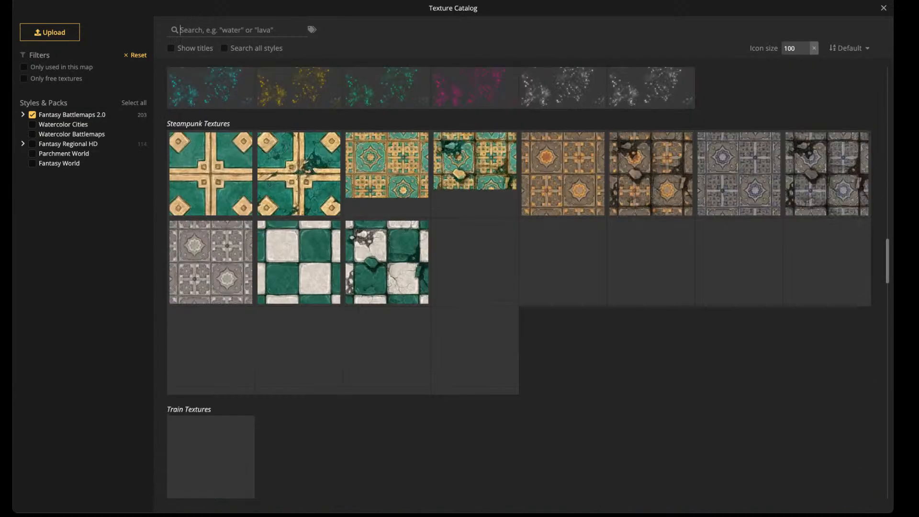
{"action": "scroll", "coordinate": [520, 282], "scroll_direction": "down", "scroll_amount": 3}
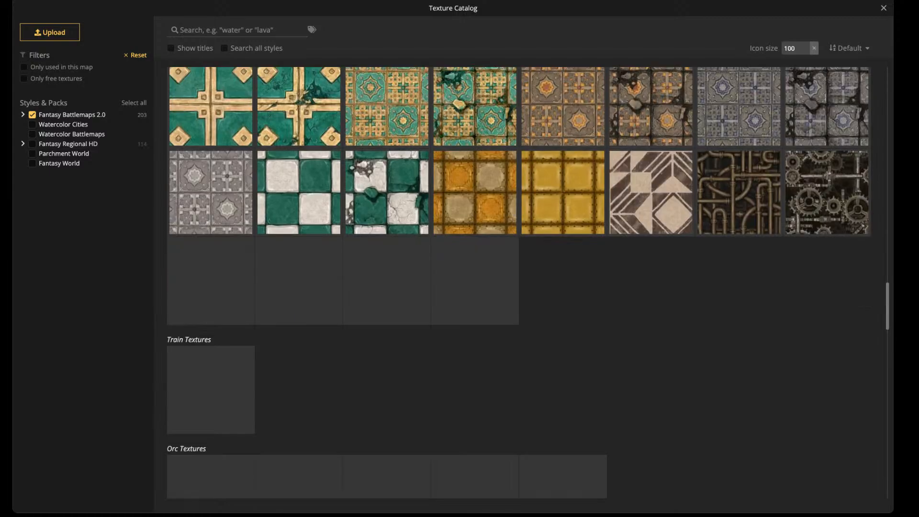
{"action": "scroll", "coordinate": [387, 287], "scroll_direction": "down", "scroll_amount": 8}
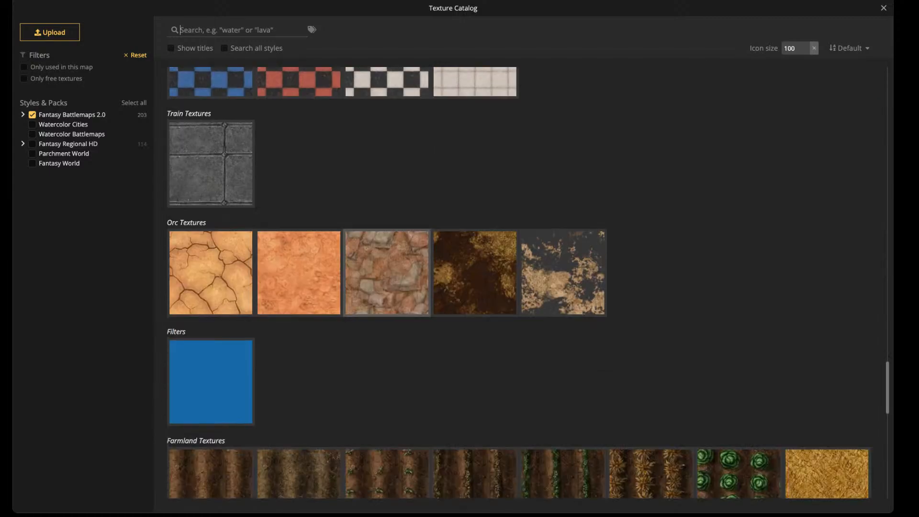
Search the texture catalog for "tile" and choose the Broken Brown Simple Tiles texture
{"action": "type", "text": "tile"}
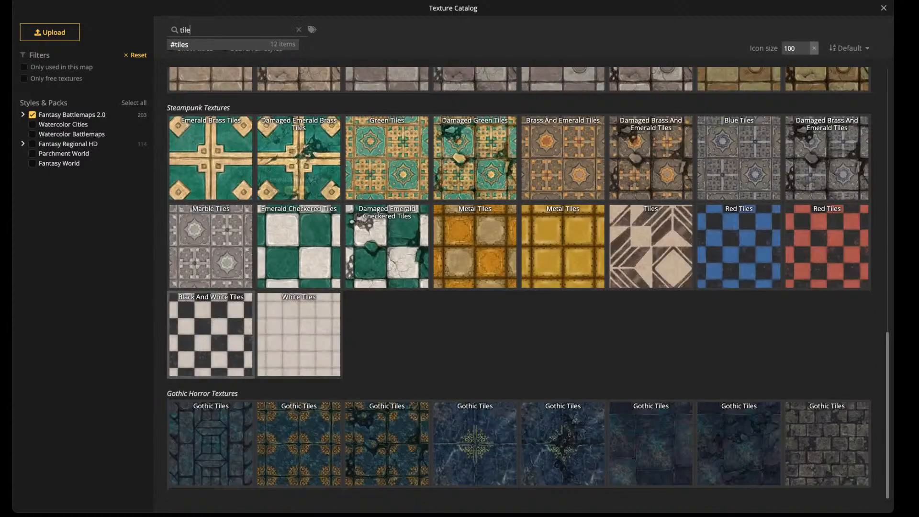
{"action": "scroll", "coordinate": [296, 244], "scroll_direction": "up", "scroll_amount": 4}
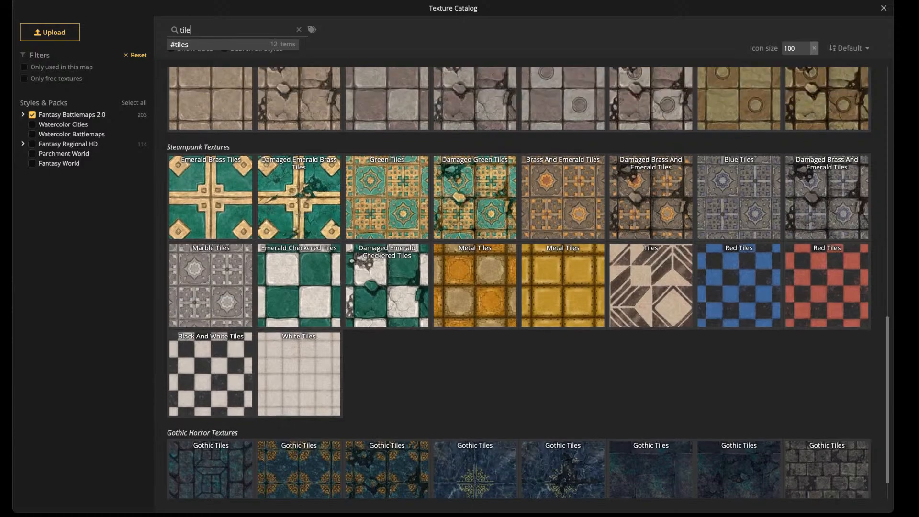
{"action": "scroll", "coordinate": [651, 225], "scroll_direction": "up", "scroll_amount": 1}
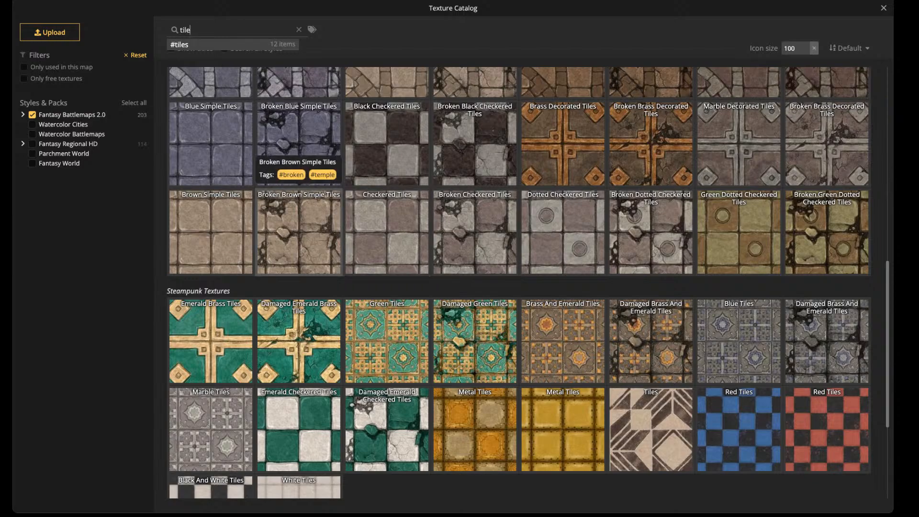
{"action": "left_click", "coordinate": [299, 143]}
{"action": "scroll", "coordinate": [259, 211], "scroll_direction": "up", "scroll_amount": 2}
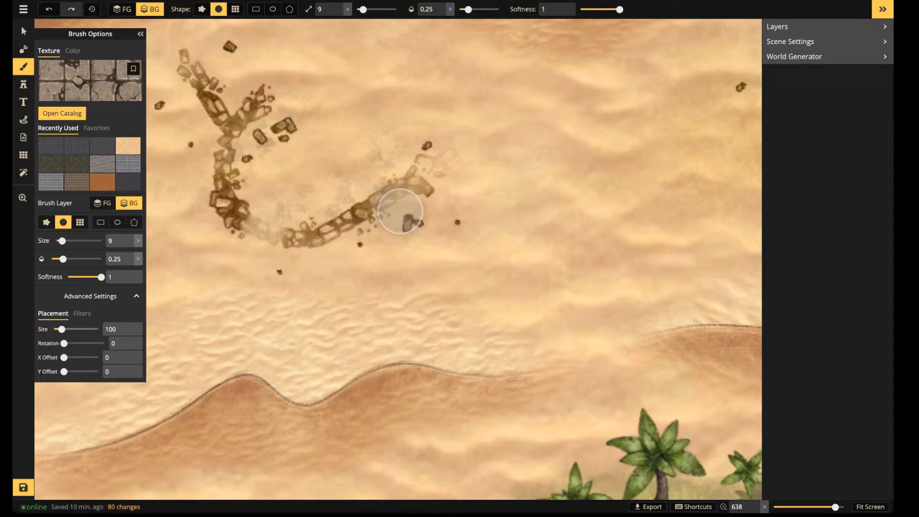
Set the tile texture's size to 10 and rotation to 39, and paint a faint patch inside the northwestern ruin
{"action": "left_click_drag", "start_coordinate": [61, 329], "coordinate": [57, 330]}
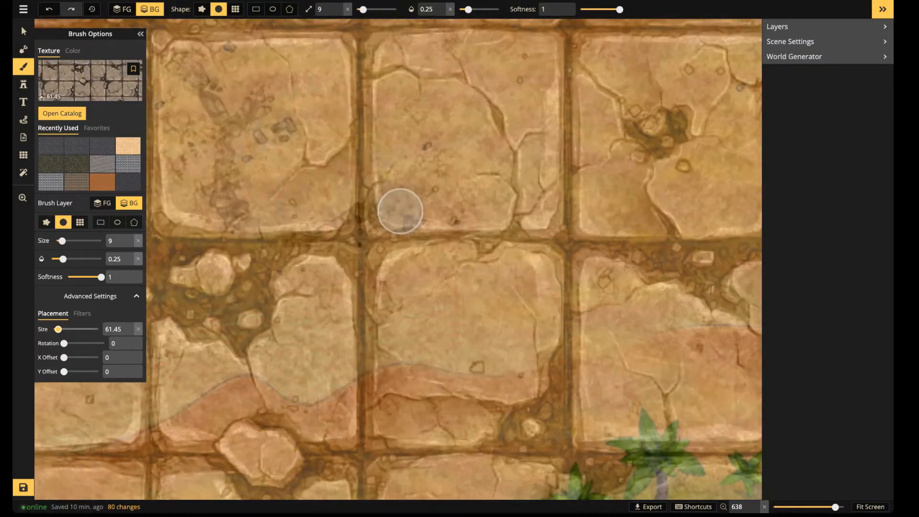
{"action": "left_click_drag", "start_coordinate": [58, 329], "coordinate": [54, 329]}
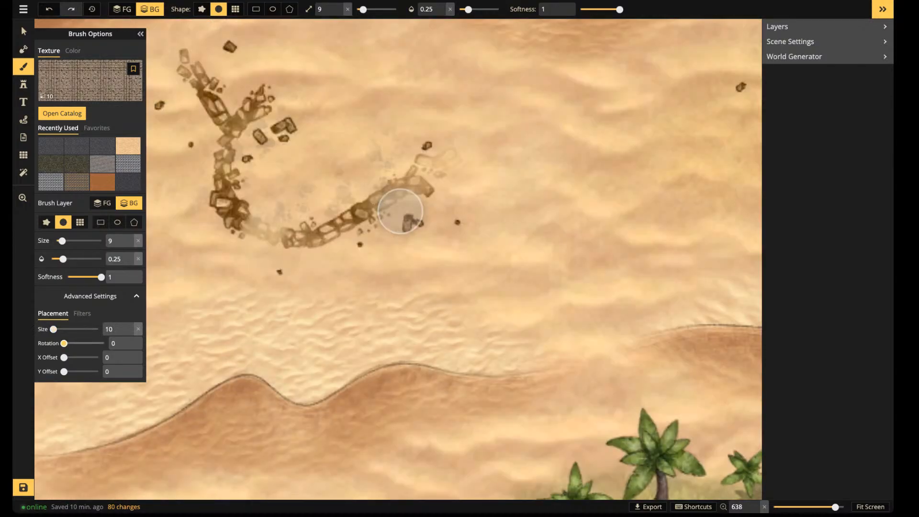
{"action": "left_click_drag", "start_coordinate": [64, 343], "coordinate": [68, 343]}
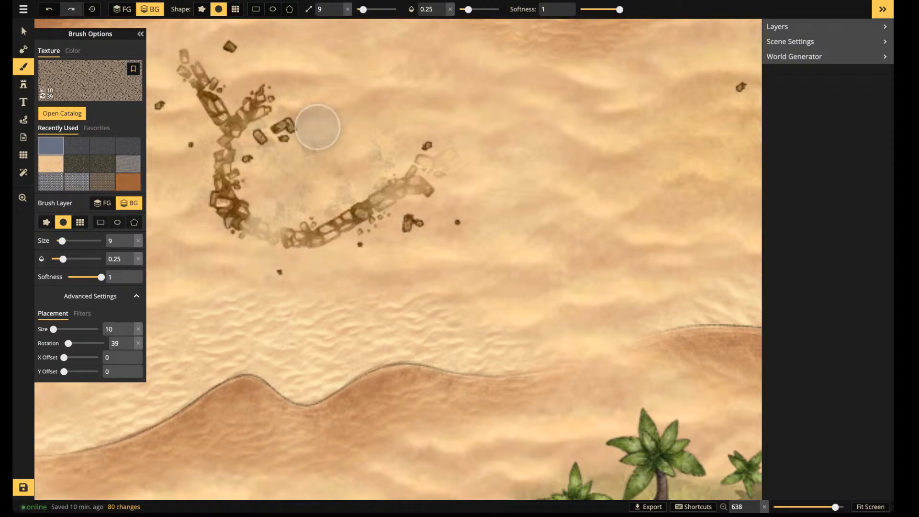
{"action": "mouse_move", "coordinate": [318, 126]}
{"action": "left_mouse_down"}
{"action": "mouse_move", "coordinate": [295, 135]}
{"action": "mouse_move", "coordinate": [300, 158]}
{"action": "mouse_move", "coordinate": [270, 158]}
{"action": "mouse_move", "coordinate": [282, 187]}
{"action": "mouse_move", "coordinate": [300, 191]}
{"action": "mouse_move", "coordinate": [355, 158]}
{"action": "mouse_move", "coordinate": [384, 163]}
{"action": "mouse_move", "coordinate": [359, 101]}
{"action": "mouse_move", "coordinate": [346, 92]}
{"action": "mouse_move", "coordinate": [353, 134]}
{"action": "mouse_move", "coordinate": [318, 156]}
{"action": "left_mouse_up"}
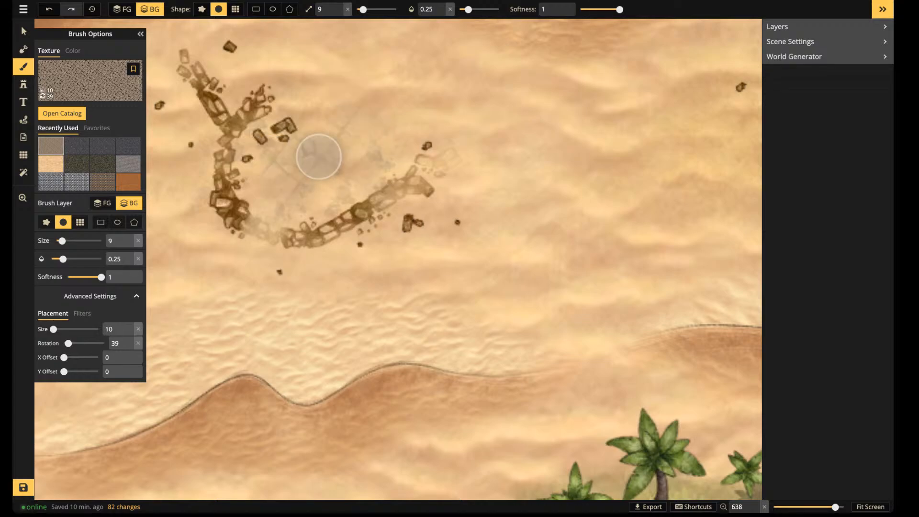
Paint the tile floor across the northwestern ruin's interior with brush opacity 0.37, texture rotation 59 and brush size 21
{"action": "left_click", "coordinate": [475, 10]}
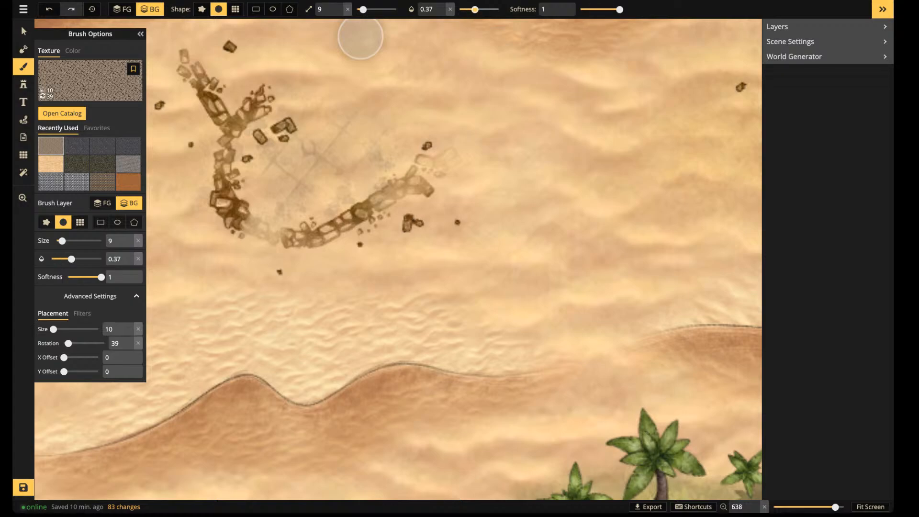
{"action": "left_click_drag", "start_coordinate": [363, 10], "coordinate": [358, 9]}
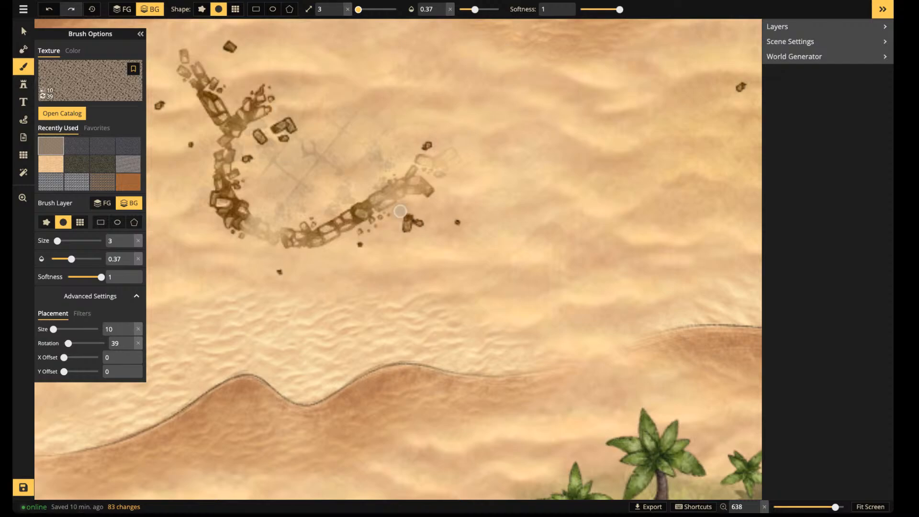
{"action": "left_click_drag", "start_coordinate": [68, 343], "coordinate": [70, 343]}
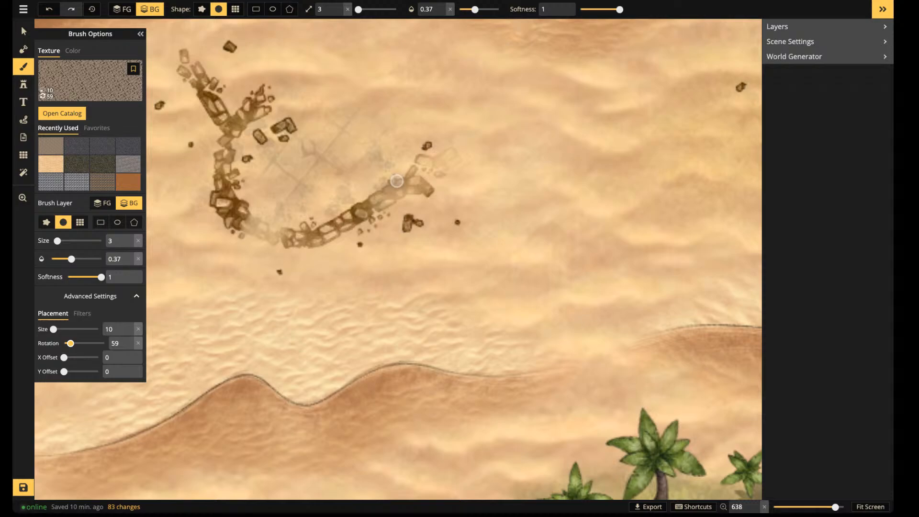
{"action": "scroll", "coordinate": [397, 181], "scroll_direction": "up", "scroll_amount": 9}
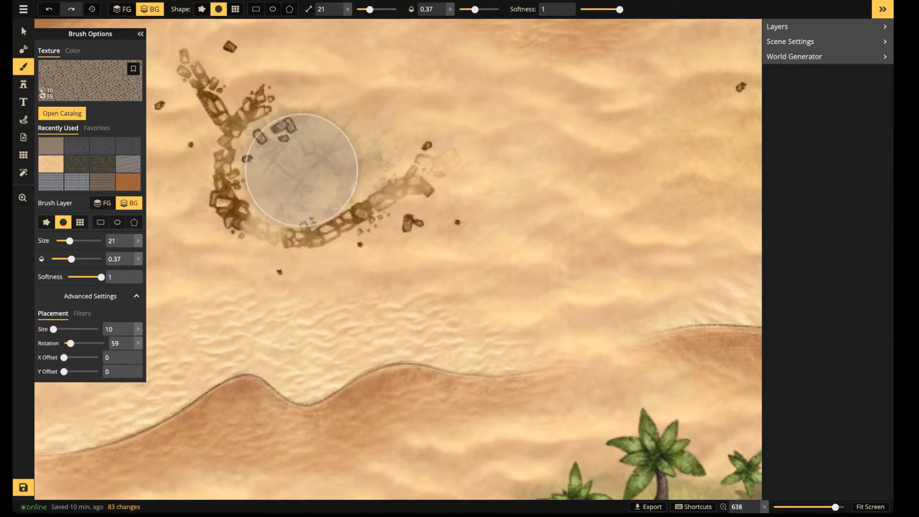
{"action": "mouse_move", "coordinate": [325, 155]}
{"action": "left_mouse_down"}
{"action": "mouse_move", "coordinate": [373, 122]}
{"action": "mouse_move", "coordinate": [271, 103]}
{"action": "left_mouse_up"}
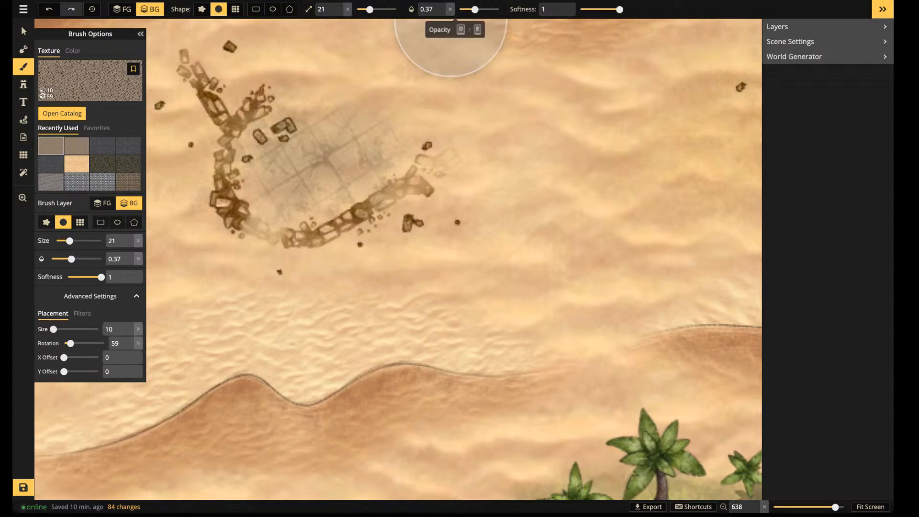
Reduce the brush size to 6 and strengthen scattered spots of the tile floor in the northwestern ruin
{"action": "left_click_drag", "start_coordinate": [370, 9], "coordinate": [362, 9]}
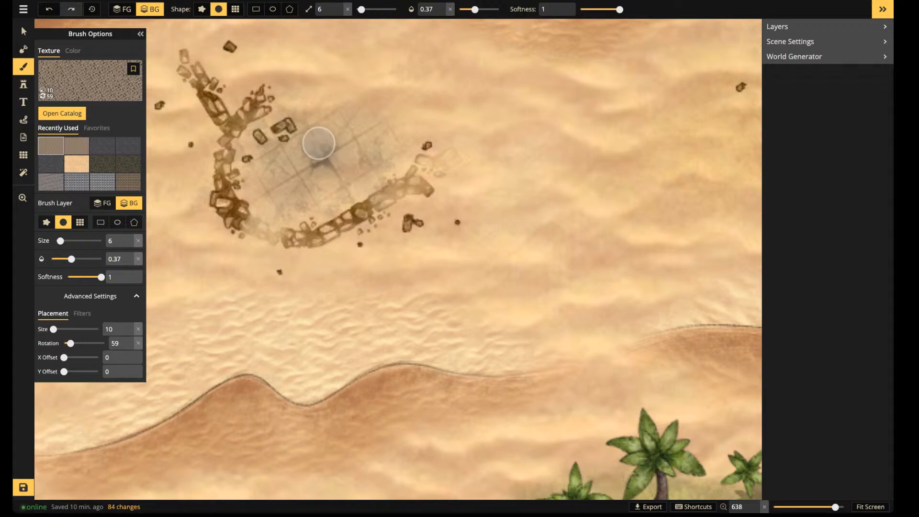
{"action": "left_click", "coordinate": [328, 150]}
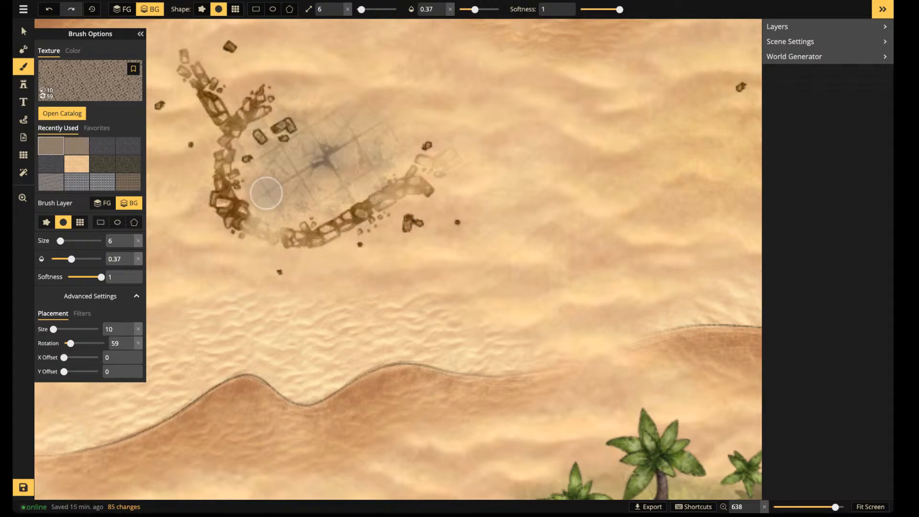
{"action": "left_click", "coordinate": [265, 186]}
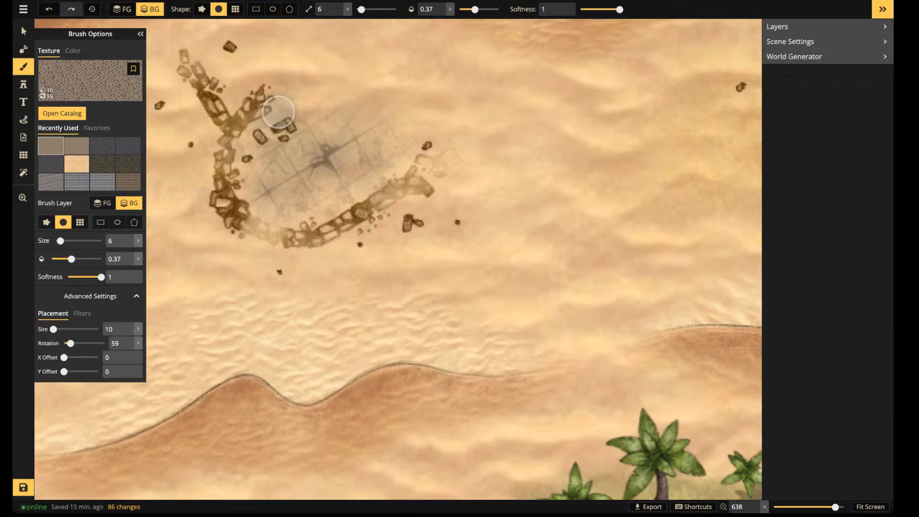
{"action": "left_click", "coordinate": [266, 115]}
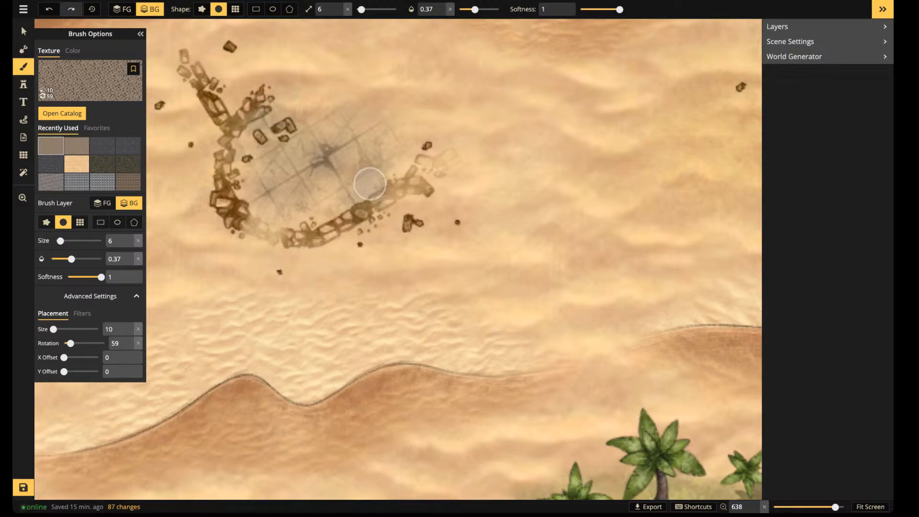
{"action": "left_click", "coordinate": [283, 217]}
{"action": "left_click", "coordinate": [285, 212]}
{"action": "left_click", "coordinate": [351, 93]}
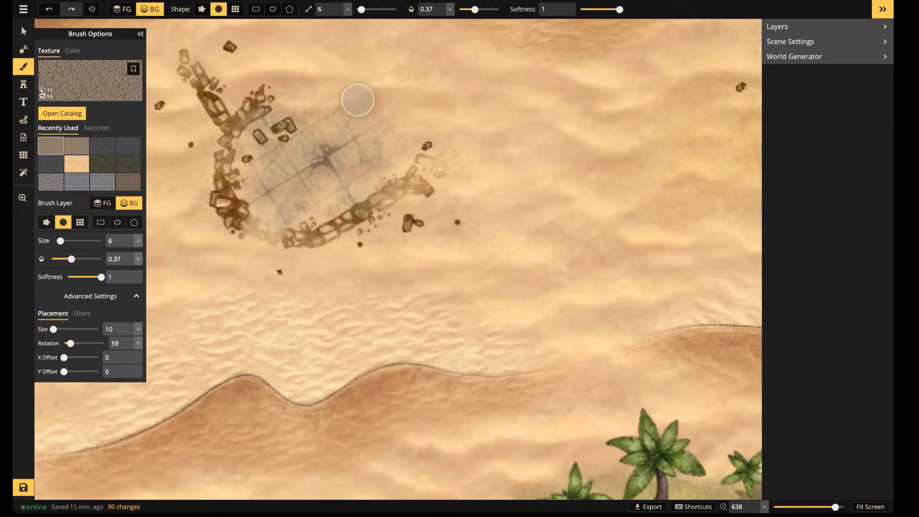
Paint the rippled sand texture over parts of the tile floor, using brush opacity 0.54 and size 4
{"action": "left_click", "coordinate": [77, 164]}
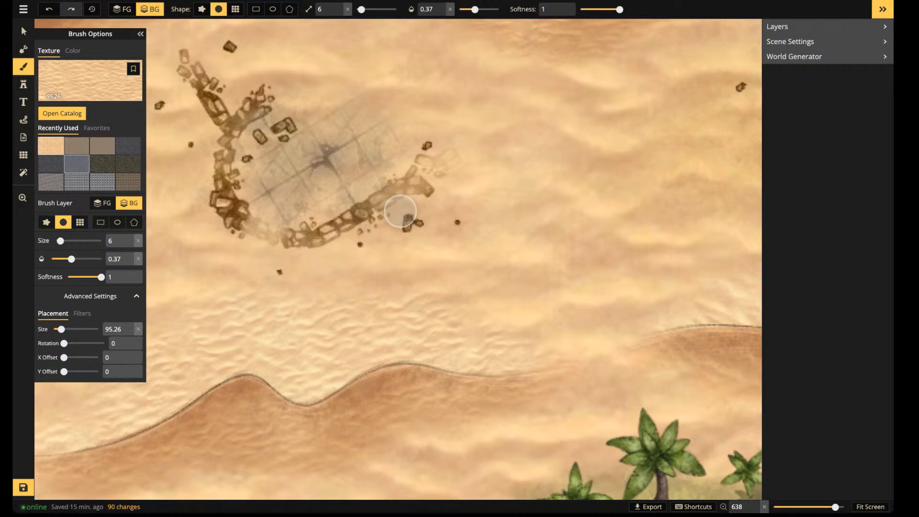
{"action": "left_click", "coordinate": [482, 10]}
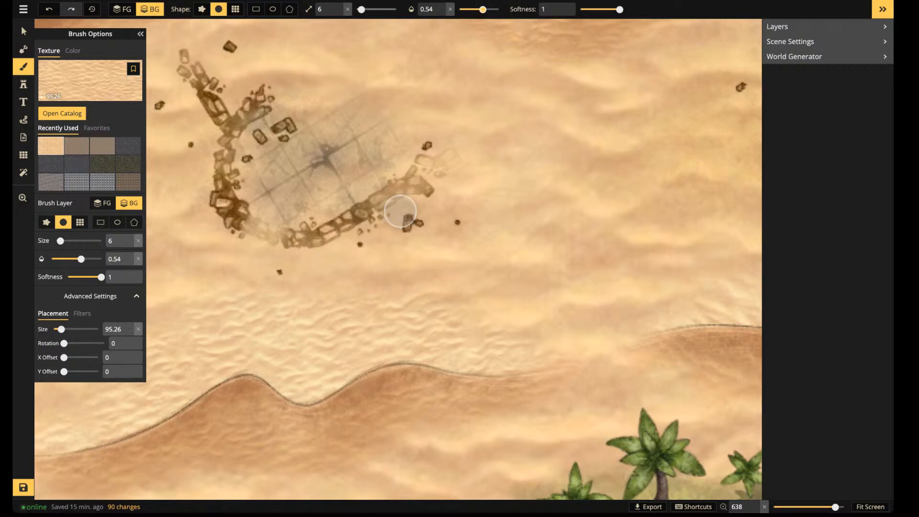
{"action": "left_click", "coordinate": [340, 12]}
{"action": "left_click", "coordinate": [340, 12]}
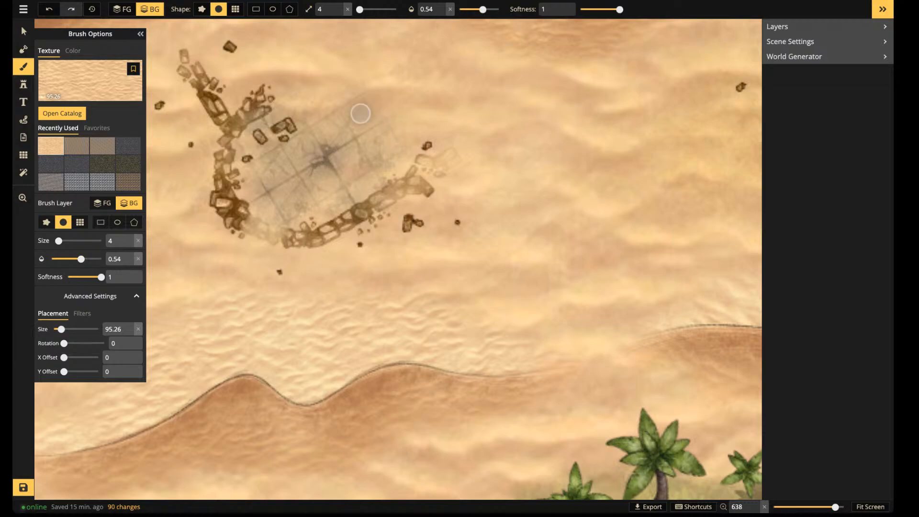
{"action": "mouse_move", "coordinate": [360, 113]}
{"action": "left_mouse_down"}
{"action": "mouse_move", "coordinate": [383, 141]}
{"action": "mouse_move", "coordinate": [262, 236]}
{"action": "left_mouse_up"}
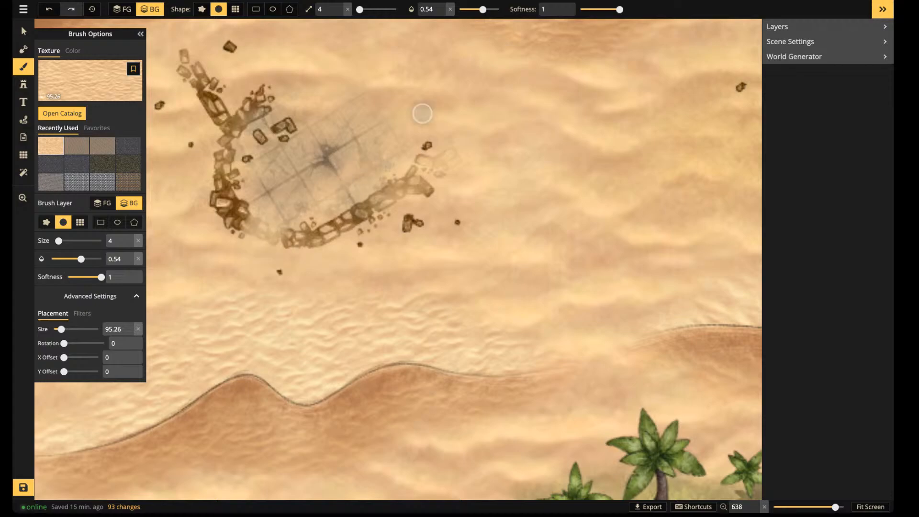
{"action": "mouse_move", "coordinate": [269, 185]}
{"action": "left_mouse_down"}
{"action": "mouse_move", "coordinate": [335, 79]}
{"action": "mouse_move", "coordinate": [358, 64]}
{"action": "left_mouse_up"}
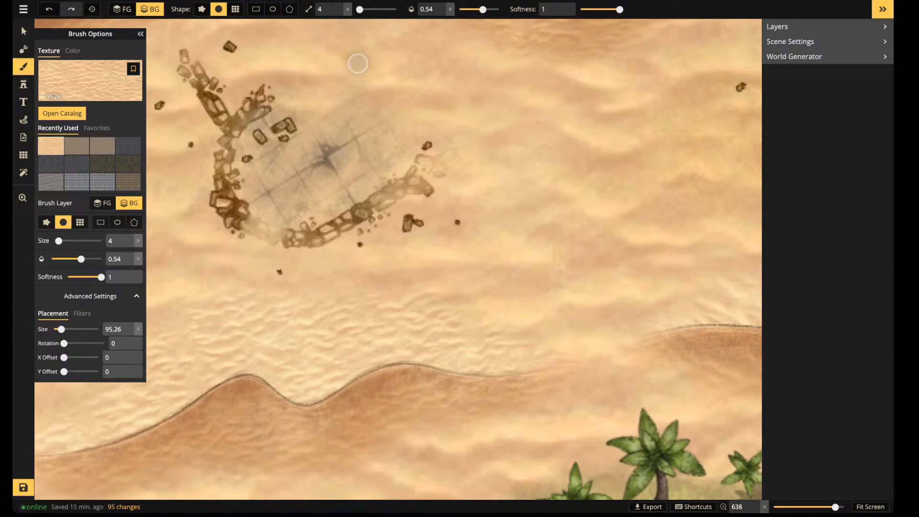
{"action": "scroll", "coordinate": [369, 23], "scroll_direction": "down", "scroll_amount": 2}
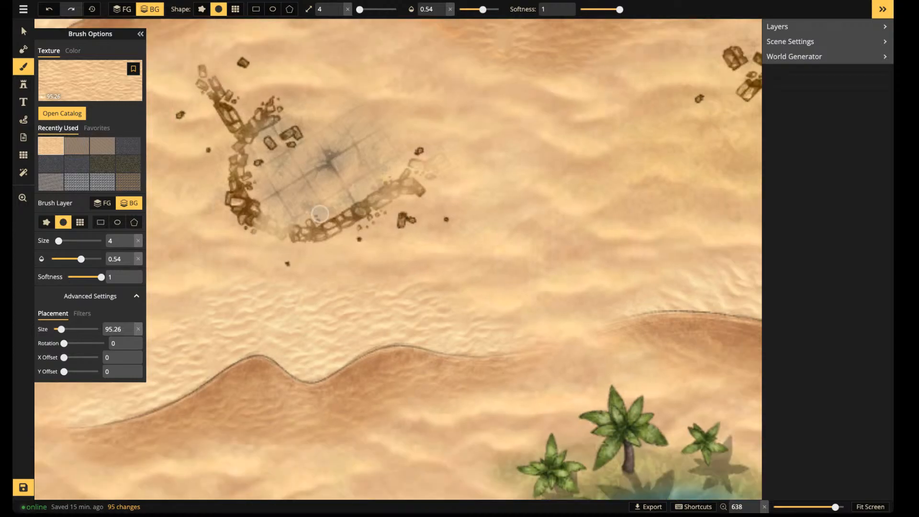
{"action": "scroll", "coordinate": [313, 183], "scroll_direction": "down", "scroll_amount": 2}
{"action": "scroll", "coordinate": [313, 183], "scroll_direction": "down", "scroll_amount": 2}
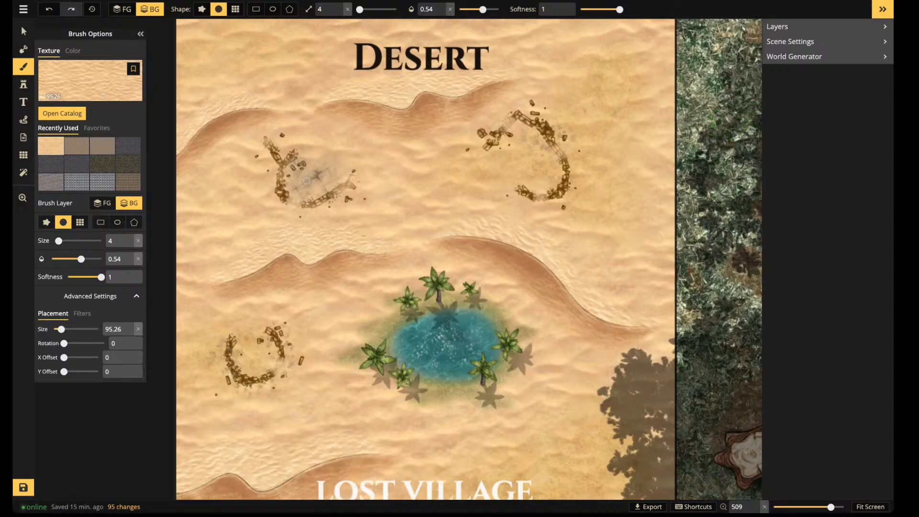
{"action": "scroll", "coordinate": [311, 182], "scroll_direction": "up", "scroll_amount": 2}
{"action": "scroll", "coordinate": [311, 182], "scroll_direction": "up", "scroll_amount": 5}
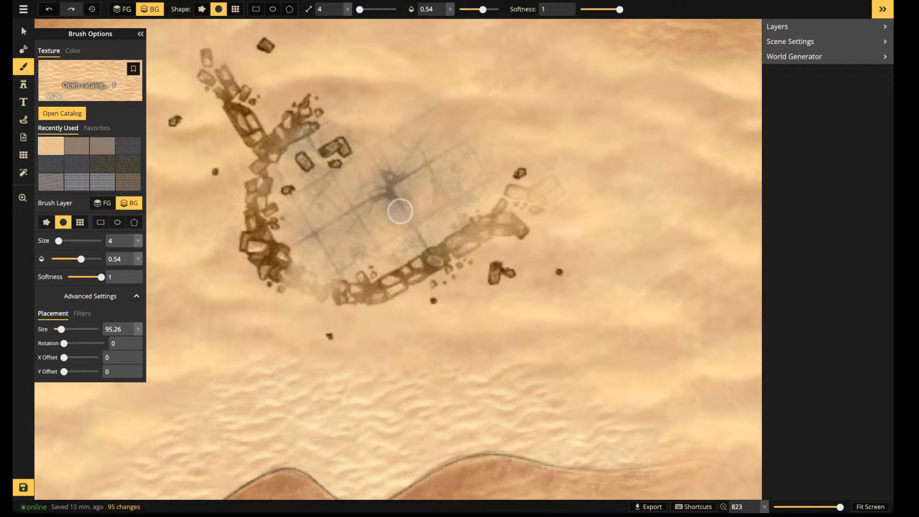
Switch the brush to plain black with opacity 0.39 and size 3, and shade beside the northwestern ruin's upper wall
{"action": "left_click", "coordinate": [73, 51]}
{"action": "scroll", "coordinate": [361, 161], "scroll_direction": "down", "scroll_amount": 2}
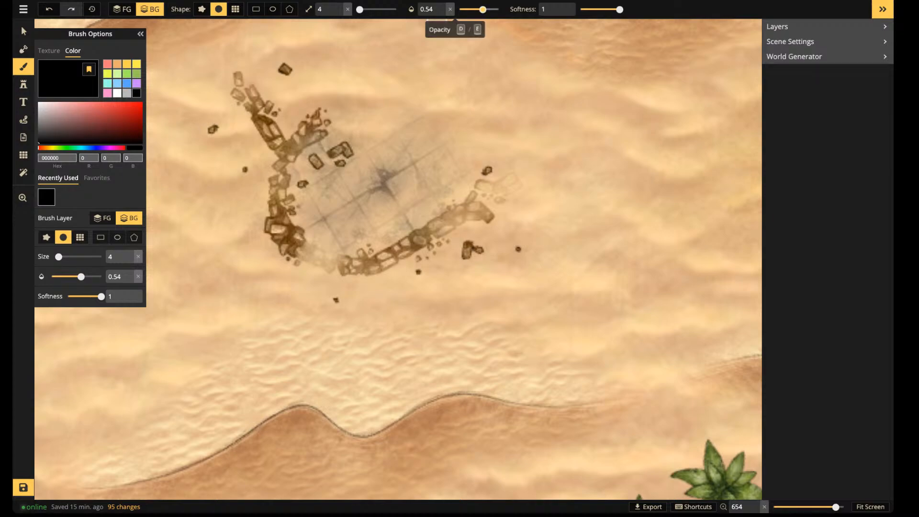
{"action": "key", "text": "d"}
{"action": "key", "text": "d"}
{"action": "key", "text": "d"}
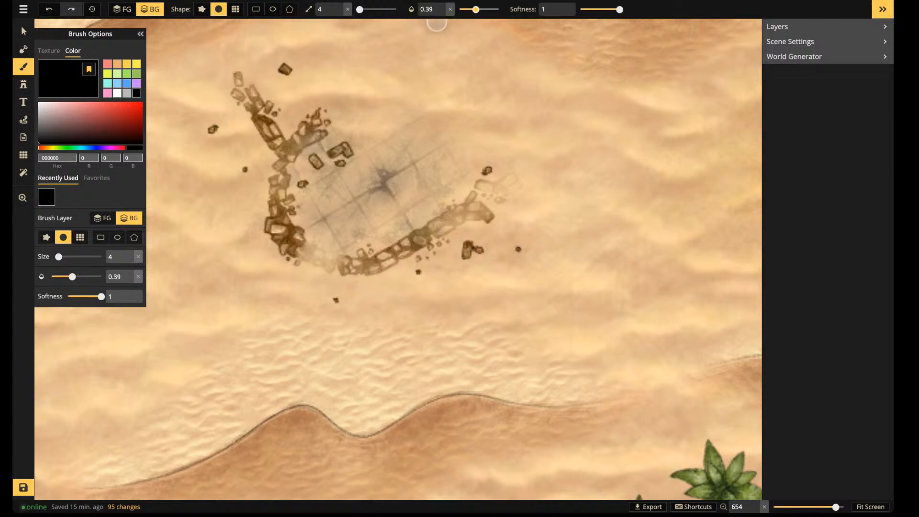
{"action": "key", "text": "s"}
{"action": "mouse_move", "coordinate": [327, 127]}
{"action": "left_mouse_down"}
{"action": "mouse_move", "coordinate": [336, 134]}
{"action": "mouse_move", "coordinate": [310, 139]}
{"action": "left_mouse_up"}
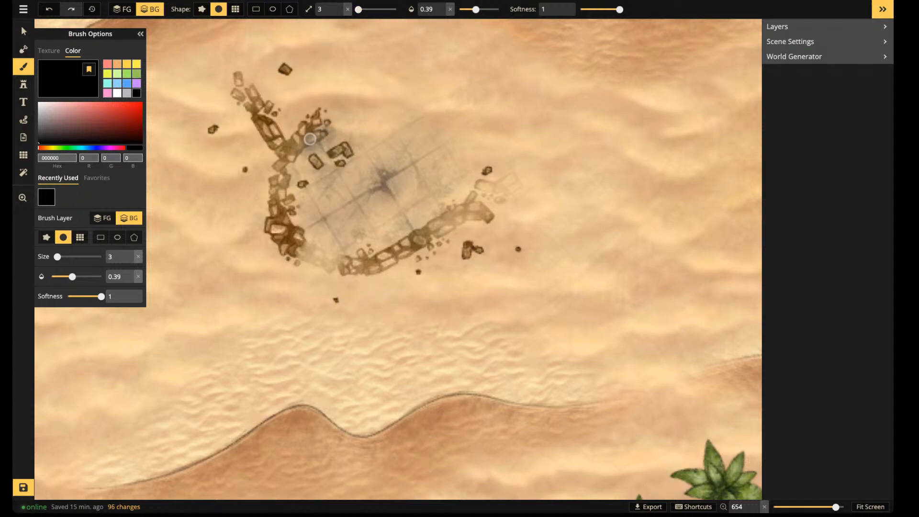
Paint a black shadow along the inner side of the northwestern ruin's western wall with brush opacity 0.52 and size 2
{"action": "left_click_drag", "start_coordinate": [476, 9], "coordinate": [482, 10]}
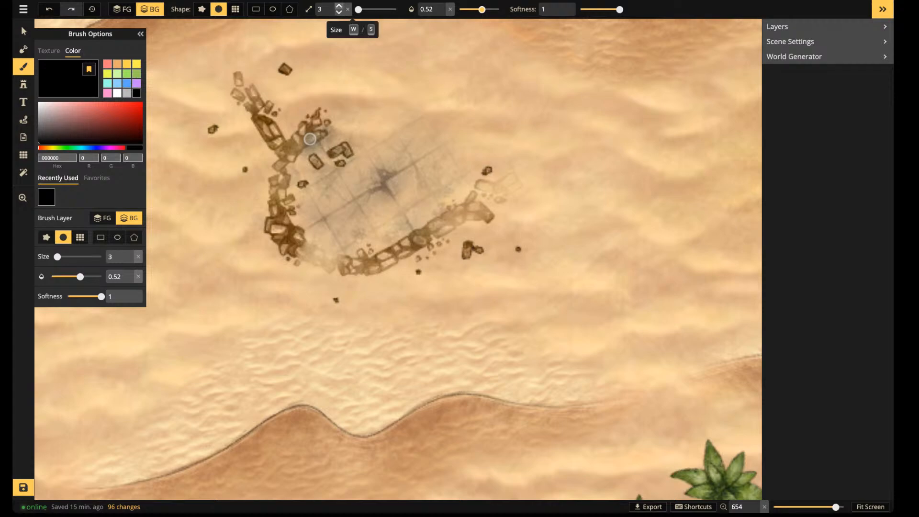
{"action": "left_click", "coordinate": [340, 12]}
{"action": "mouse_move", "coordinate": [321, 146]}
{"action": "left_mouse_down"}
{"action": "mouse_move", "coordinate": [290, 172]}
{"action": "mouse_move", "coordinate": [301, 225]}
{"action": "mouse_move", "coordinate": [293, 216]}
{"action": "mouse_move", "coordinate": [294, 171]}
{"action": "mouse_move", "coordinate": [316, 135]}
{"action": "left_mouse_up"}
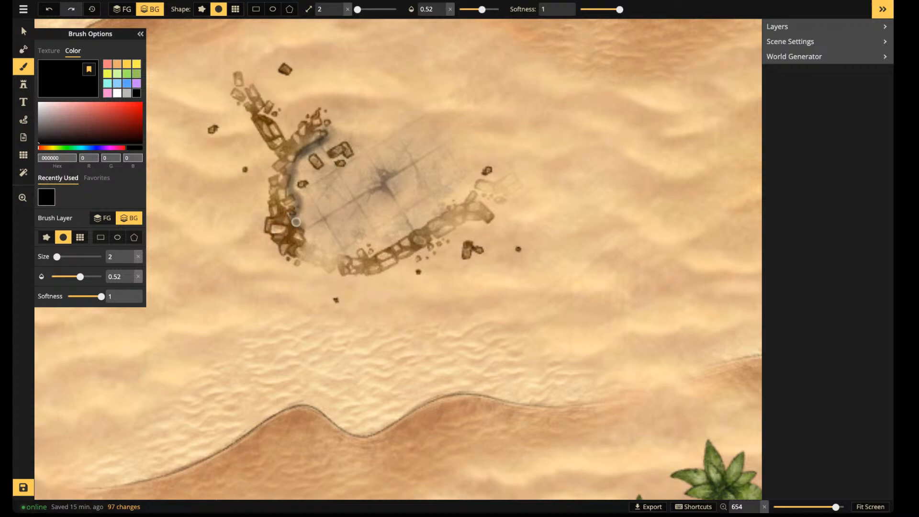
{"action": "left_click_drag", "start_coordinate": [307, 238], "coordinate": [299, 215]}
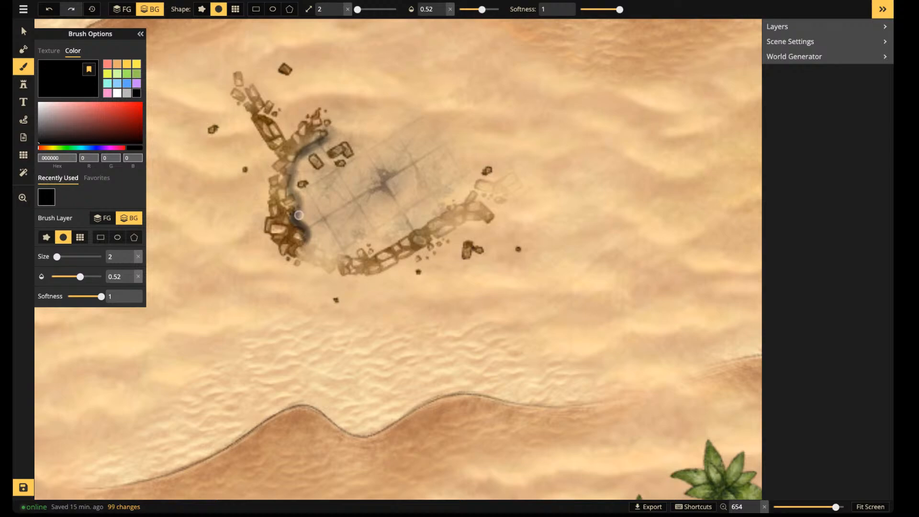
Shade around the northwestern ruin's upper wall junction, the fallen blocks inside it and the edge of its southern wall
{"action": "left_click", "coordinate": [286, 137]}
{"action": "mouse_move", "coordinate": [353, 147]}
{"action": "left_mouse_down"}
{"action": "mouse_move", "coordinate": [368, 142]}
{"action": "mouse_move", "coordinate": [344, 168]}
{"action": "mouse_move", "coordinate": [339, 146]}
{"action": "mouse_move", "coordinate": [319, 154]}
{"action": "mouse_move", "coordinate": [323, 165]}
{"action": "left_mouse_up"}
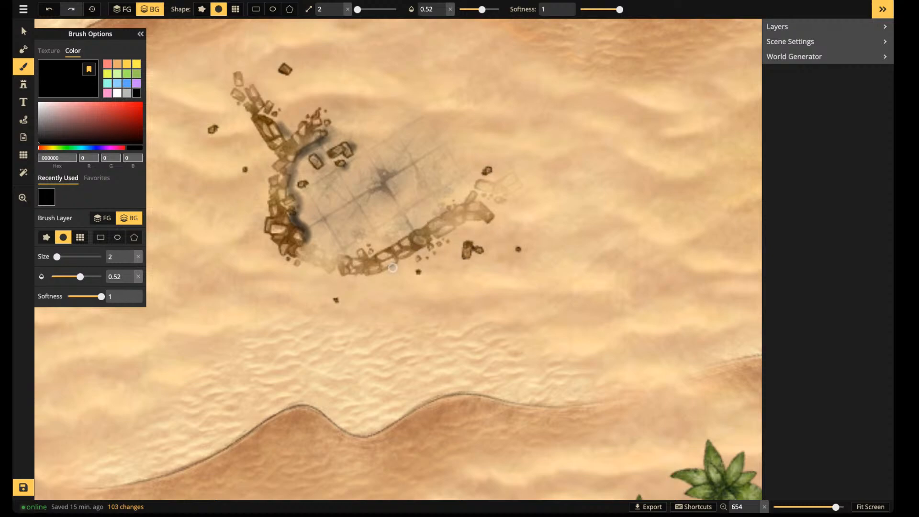
{"action": "mouse_move", "coordinate": [393, 268]}
{"action": "left_mouse_down"}
{"action": "mouse_move", "coordinate": [419, 254]}
{"action": "mouse_move", "coordinate": [374, 274]}
{"action": "left_mouse_up"}
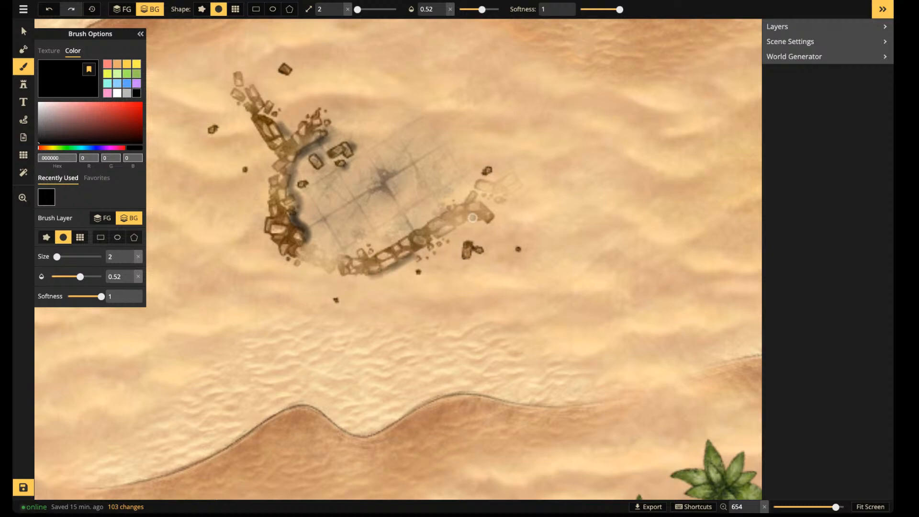
{"action": "left_click_drag", "start_coordinate": [473, 217], "coordinate": [486, 198]}
Switch the brush back to the recently used tile texture at size 10 and set the texture's rotation to 140
{"action": "scroll", "coordinate": [293, 176], "scroll_direction": "down", "scroll_amount": 3}
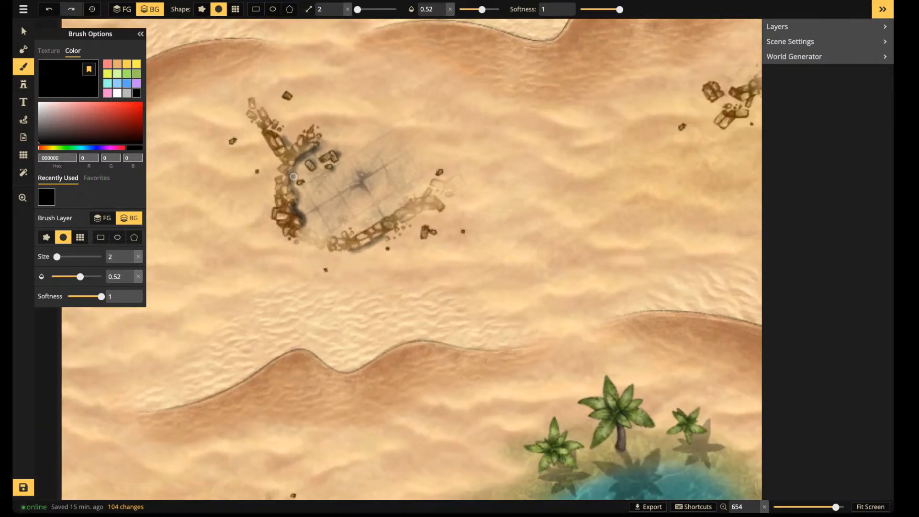
{"action": "scroll", "coordinate": [293, 176], "scroll_direction": "down", "scroll_amount": 3}
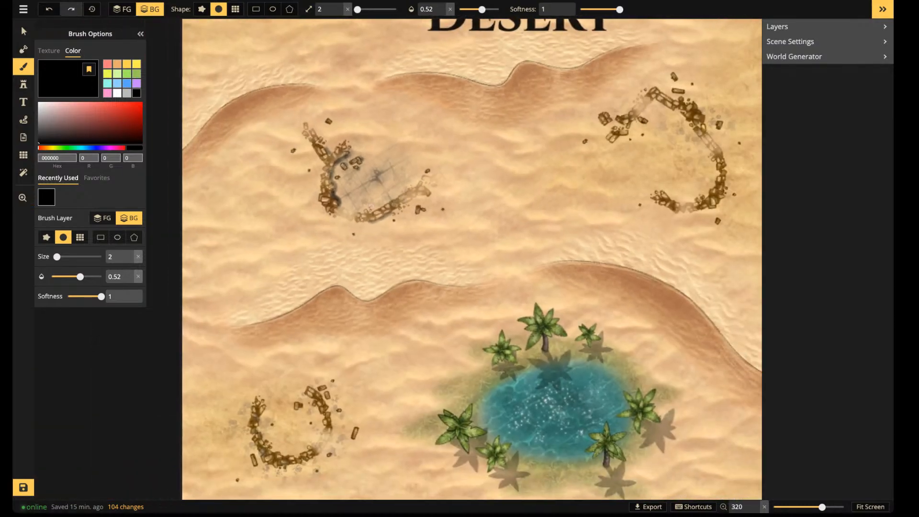
{"action": "key", "text": "space"}
{"action": "left_click_drag", "start_coordinate": [704, 231], "coordinate": [506, 241]}
{"action": "key", "text": "space"}
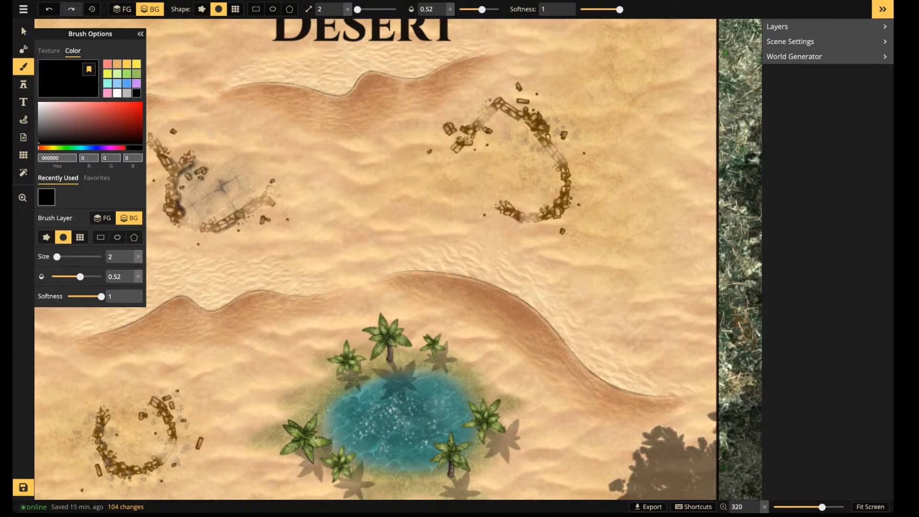
{"action": "left_click", "coordinate": [49, 51]}
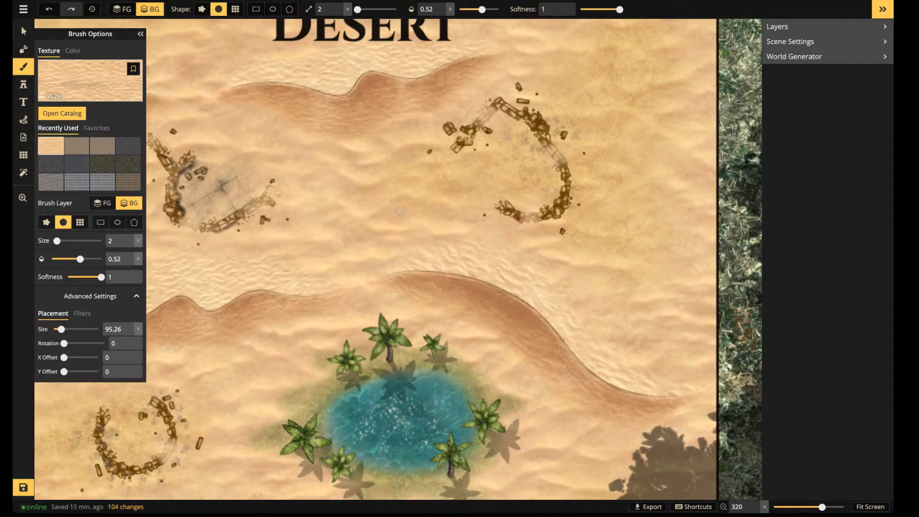
{"action": "left_click", "coordinate": [77, 145]}
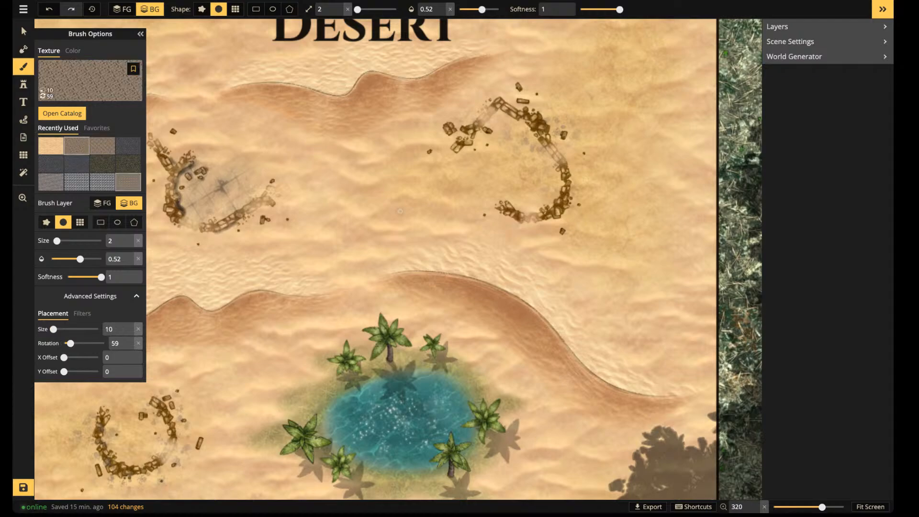
{"action": "left_click", "coordinate": [102, 146]}
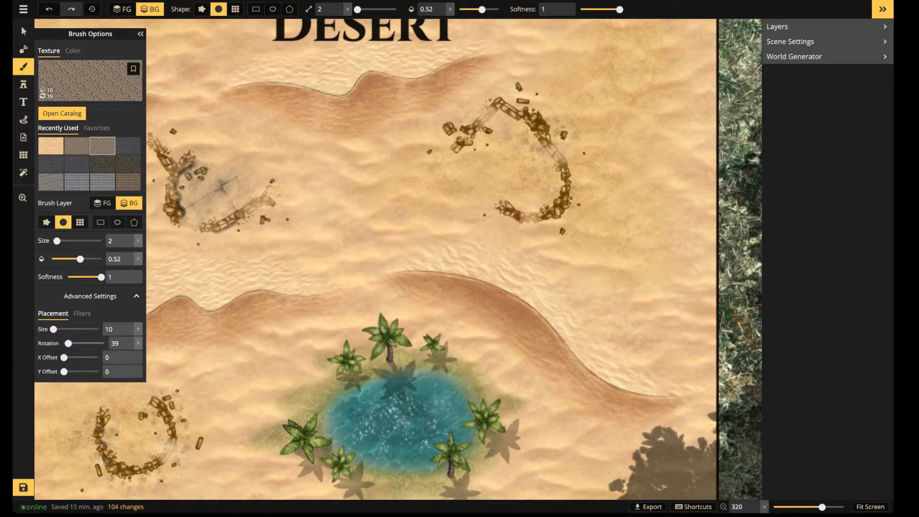
{"action": "left_click_drag", "start_coordinate": [68, 344], "coordinate": [71, 343]}
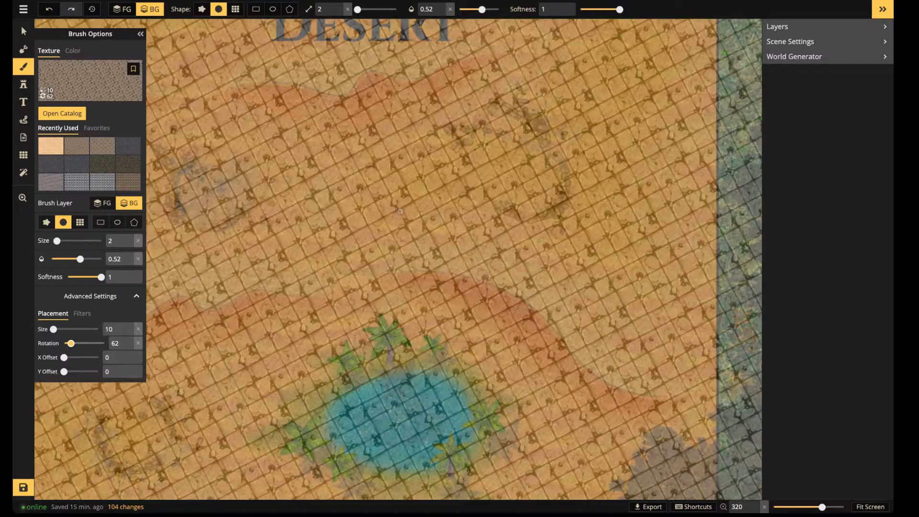
{"action": "left_click_drag", "start_coordinate": [71, 343], "coordinate": [80, 344]}
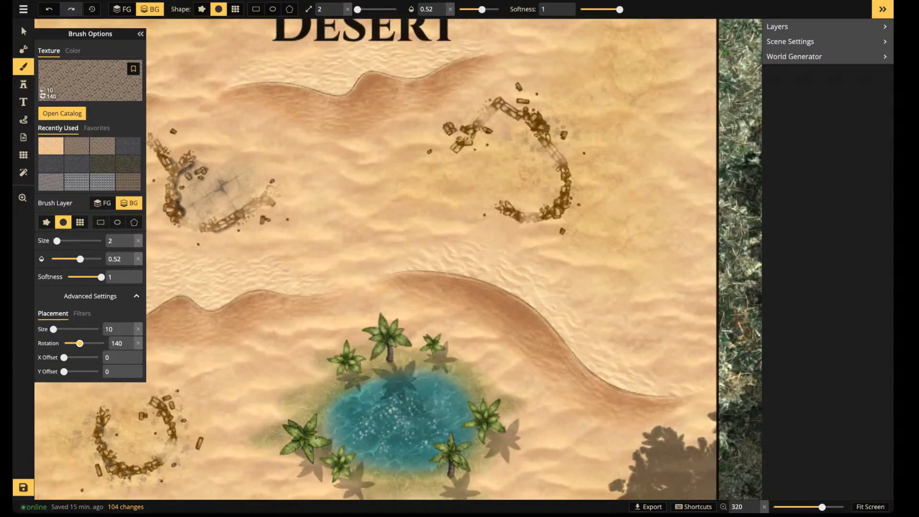
Paint a faint tile floor inside the northeastern ruin with brush opacity 0.25 and size 5
{"action": "left_click_drag", "start_coordinate": [80, 259], "coordinate": [63, 259]}
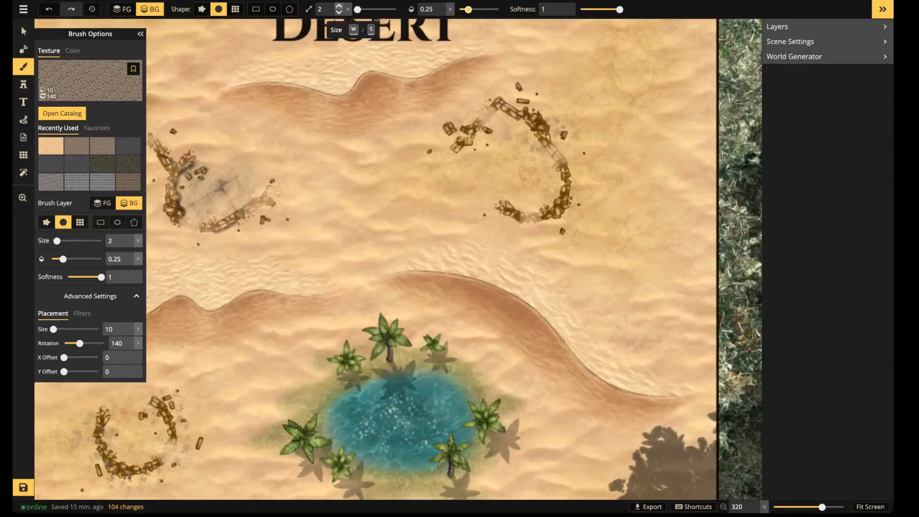
{"action": "scroll", "coordinate": [337, 9], "scroll_direction": "up", "scroll_amount": 3}
{"action": "scroll", "coordinate": [462, 166], "scroll_direction": "up", "scroll_amount": 1}
{"action": "scroll", "coordinate": [462, 166], "scroll_direction": "up", "scroll_amount": 4}
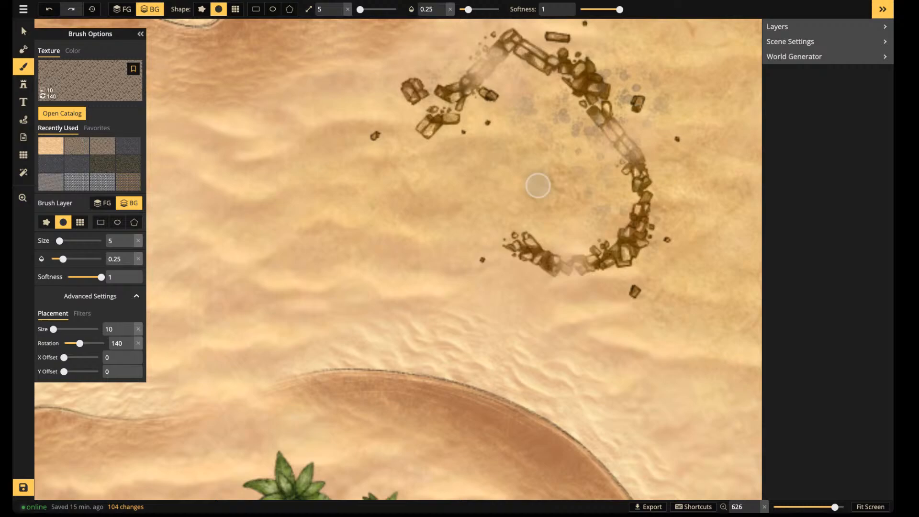
{"action": "left_click_drag", "start_coordinate": [636, 90], "coordinate": [552, 152]}
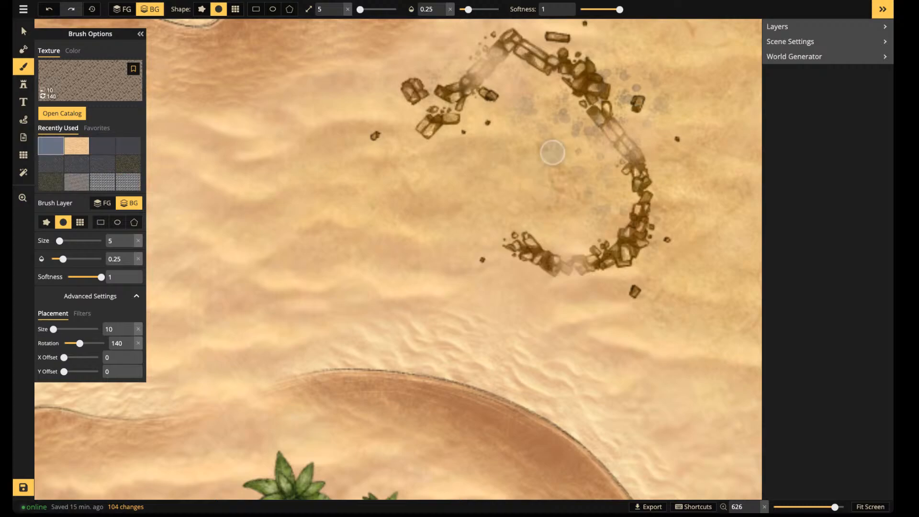
{"action": "left_click", "coordinate": [566, 174]}
{"action": "left_click", "coordinate": [549, 150]}
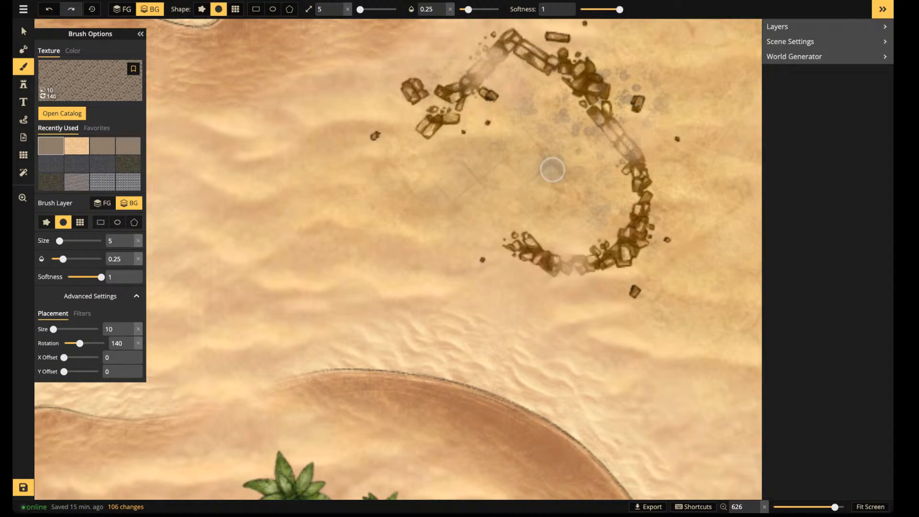
{"action": "left_click", "coordinate": [551, 169]}
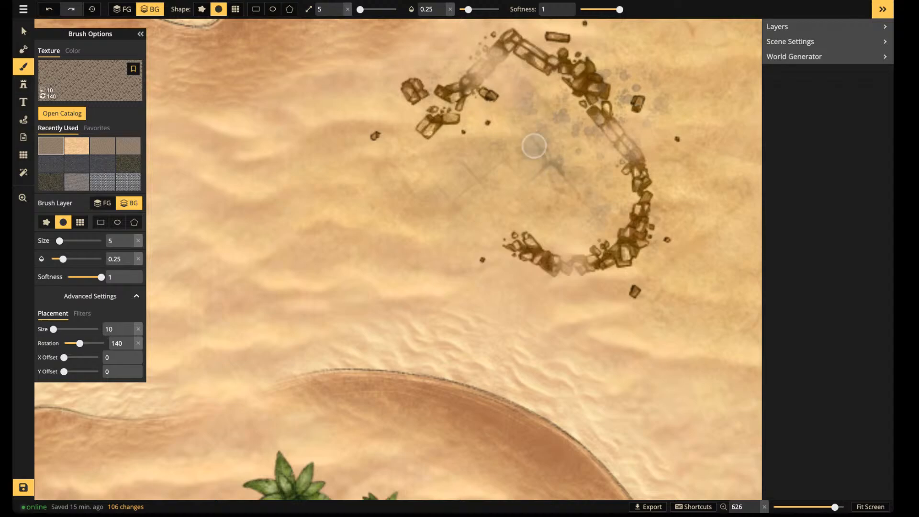
{"action": "left_click_drag", "start_coordinate": [535, 146], "coordinate": [511, 76]}
{"action": "left_click_drag", "start_coordinate": [443, 156], "coordinate": [466, 157]}
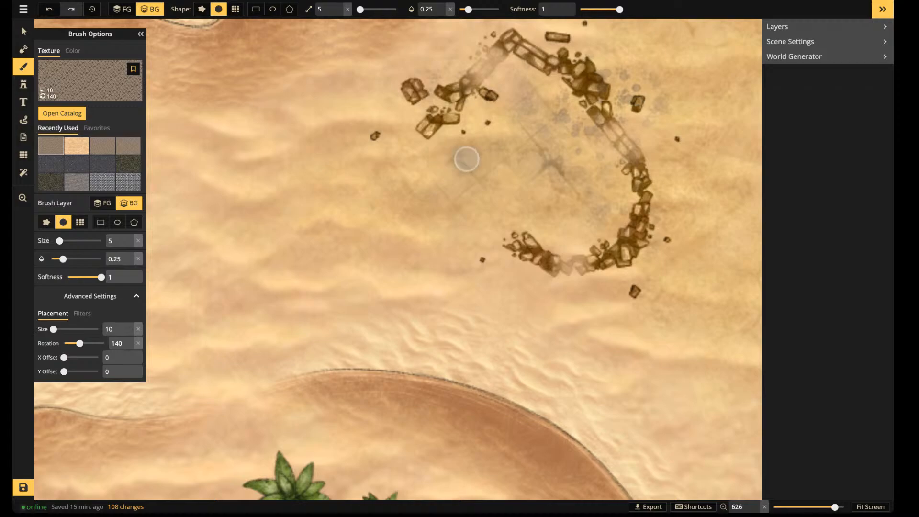
Set the tile texture's rotation to 164 and paint a faint tile floor inside the southwestern ruin
{"action": "scroll", "coordinate": [455, 160], "scroll_direction": "down", "scroll_amount": 5}
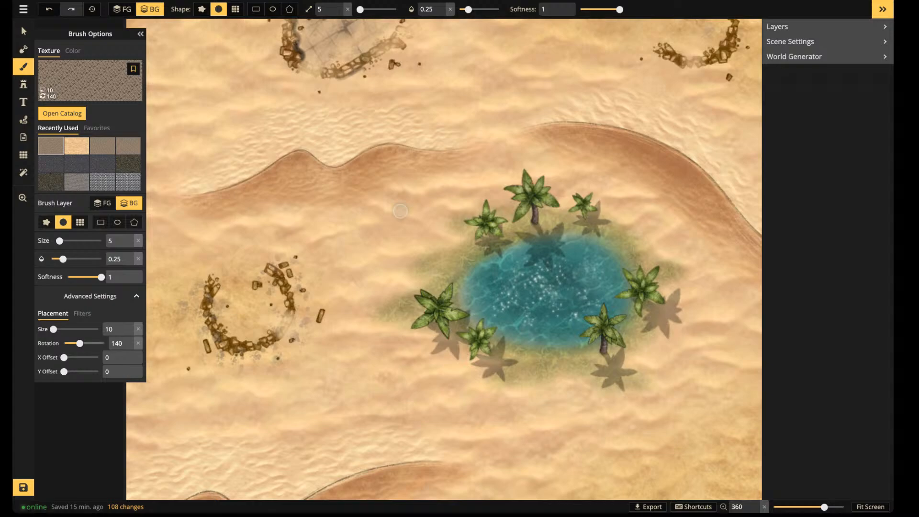
{"action": "scroll", "coordinate": [400, 211], "scroll_direction": "up", "scroll_amount": 5}
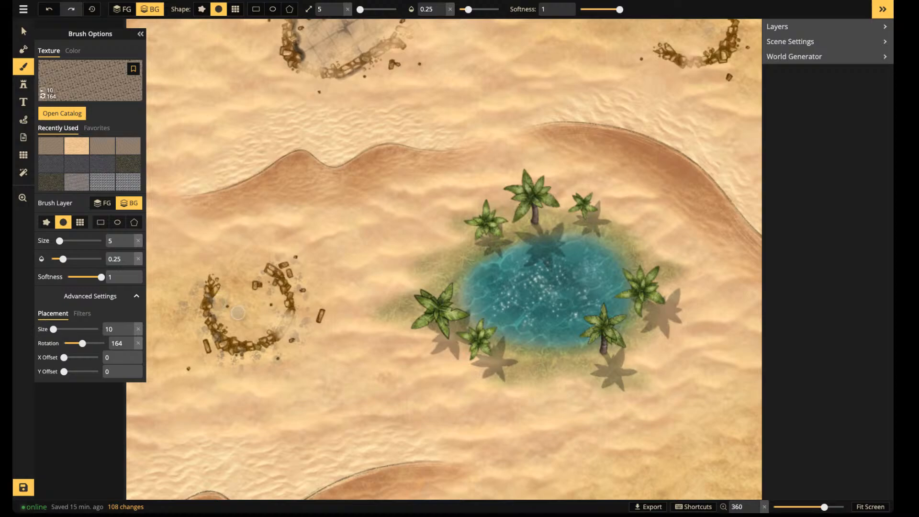
{"action": "mouse_move", "coordinate": [237, 277]}
{"action": "left_mouse_down"}
{"action": "mouse_move", "coordinate": [252, 314]}
{"action": "mouse_move", "coordinate": [258, 304]}
{"action": "mouse_move", "coordinate": [246, 286]}
{"action": "mouse_move", "coordinate": [232, 320]}
{"action": "mouse_move", "coordinate": [261, 318]}
{"action": "mouse_move", "coordinate": [240, 294]}
{"action": "mouse_move", "coordinate": [244, 283]}
{"action": "mouse_move", "coordinate": [243, 318]}
{"action": "mouse_move", "coordinate": [263, 316]}
{"action": "mouse_move", "coordinate": [243, 297]}
{"action": "mouse_move", "coordinate": [253, 307]}
{"action": "mouse_move", "coordinate": [247, 322]}
{"action": "mouse_move", "coordinate": [259, 326]}
{"action": "mouse_move", "coordinate": [237, 323]}
{"action": "mouse_move", "coordinate": [250, 310]}
{"action": "mouse_move", "coordinate": [275, 314]}
{"action": "mouse_move", "coordinate": [256, 325]}
{"action": "left_mouse_up"}
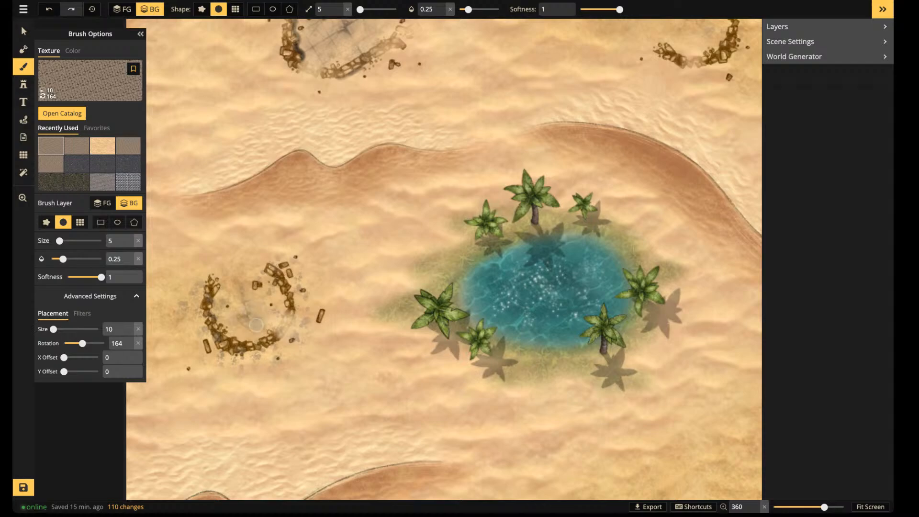
{"action": "left_click_drag", "start_coordinate": [239, 286], "coordinate": [248, 271]}
Switch the brush from the tile texture to plain black with size 3 and opacity 0.48
{"action": "scroll", "coordinate": [400, 211], "scroll_direction": "down", "scroll_amount": 3}
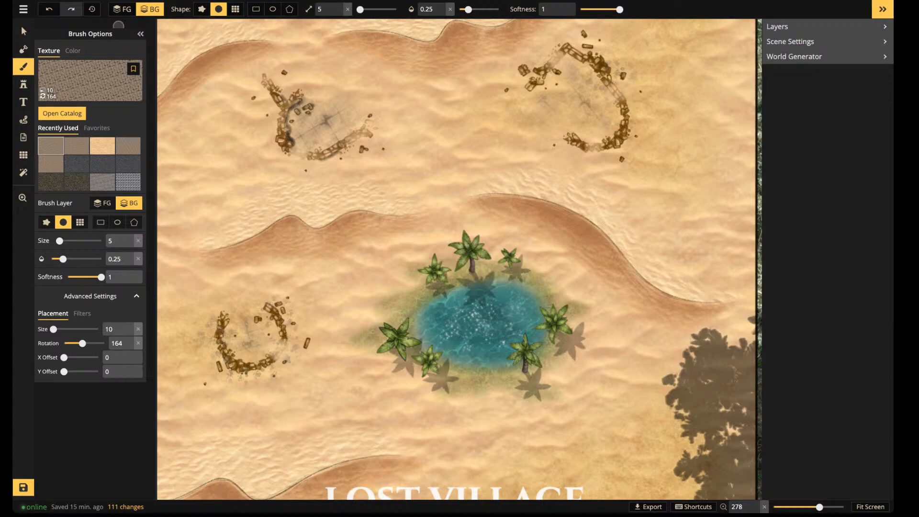
{"action": "left_click", "coordinate": [73, 51]}
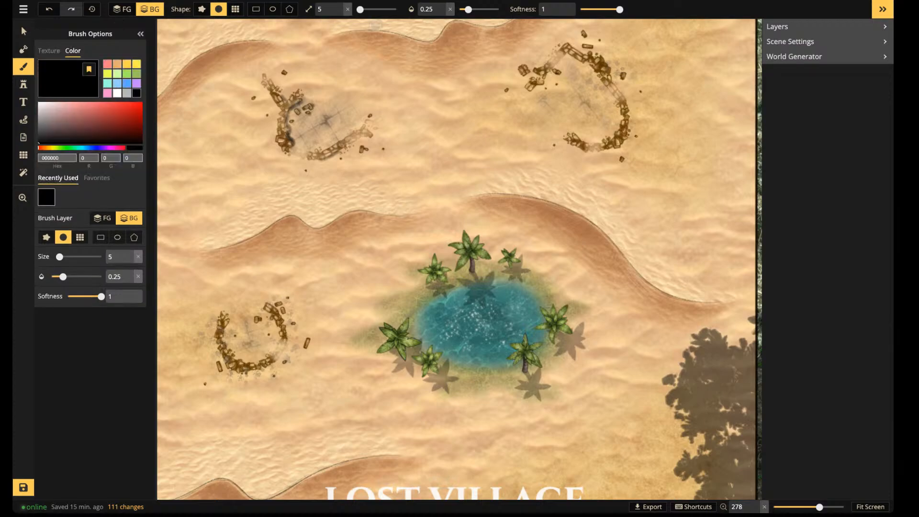
{"action": "left_click", "coordinate": [479, 10]}
{"action": "left_click", "coordinate": [359, 9]}
{"action": "scroll", "coordinate": [231, 423], "scroll_direction": "up", "scroll_amount": 5}
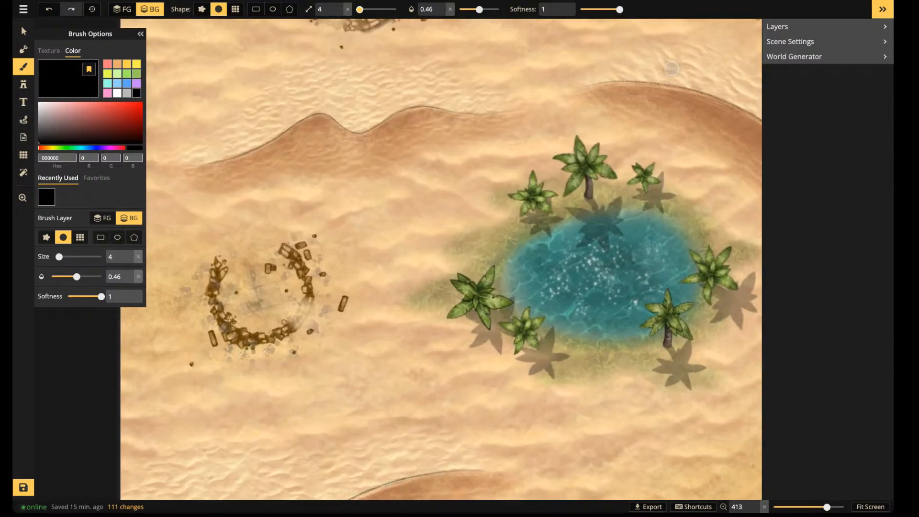
{"action": "key", "text": "space"}
{"action": "left_click_drag", "start_coordinate": [671, 65], "coordinate": [449, 211]}
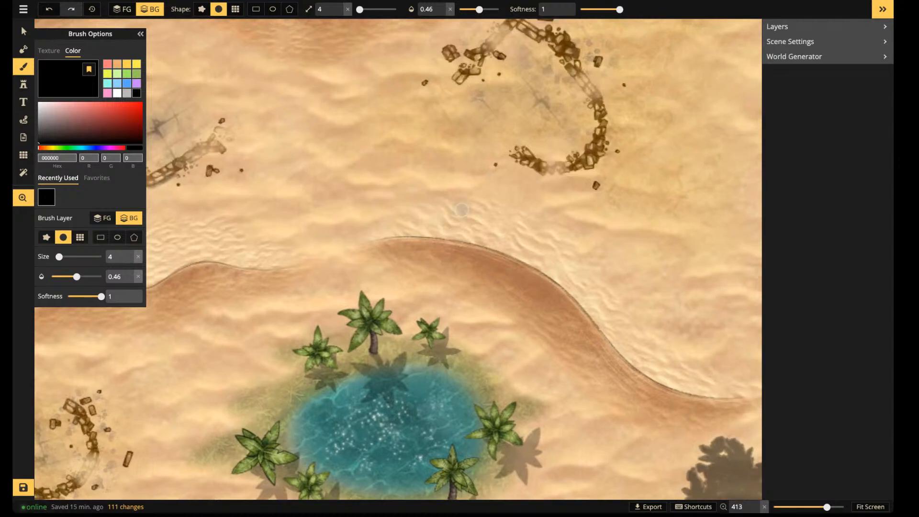
{"action": "left_click_drag", "start_coordinate": [508, 43], "coordinate": [341, 193]}
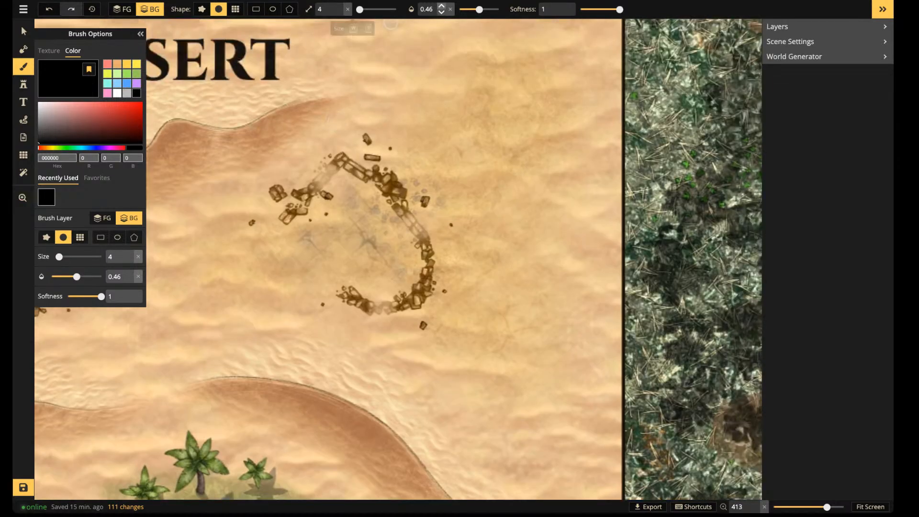
{"action": "left_click", "coordinate": [480, 9]}
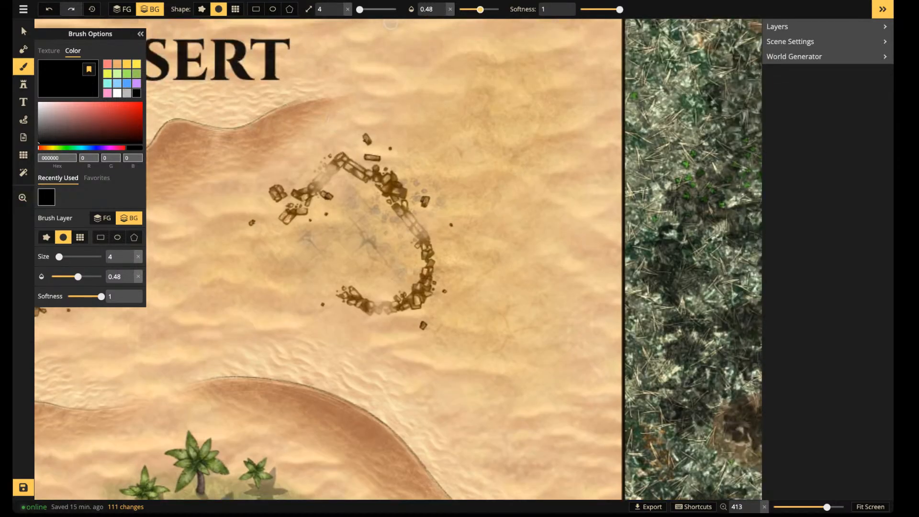
{"action": "left_click", "coordinate": [359, 9]}
Reduce the black brush to size 2 and raise its opacity to 0.51 for shading the northeastern ruin
{"action": "scroll", "coordinate": [493, 252], "scroll_direction": "down", "scroll_amount": 5}
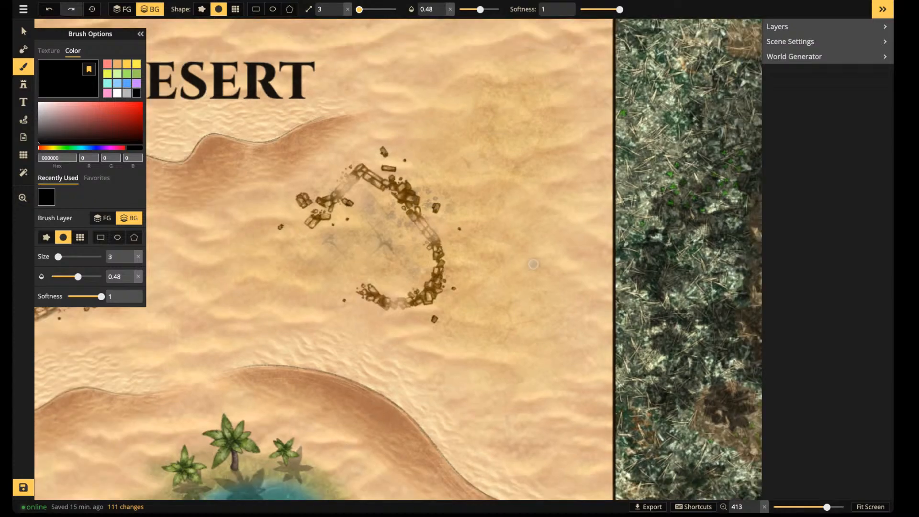
{"action": "scroll", "coordinate": [490, 253], "scroll_direction": "down", "scroll_amount": 5}
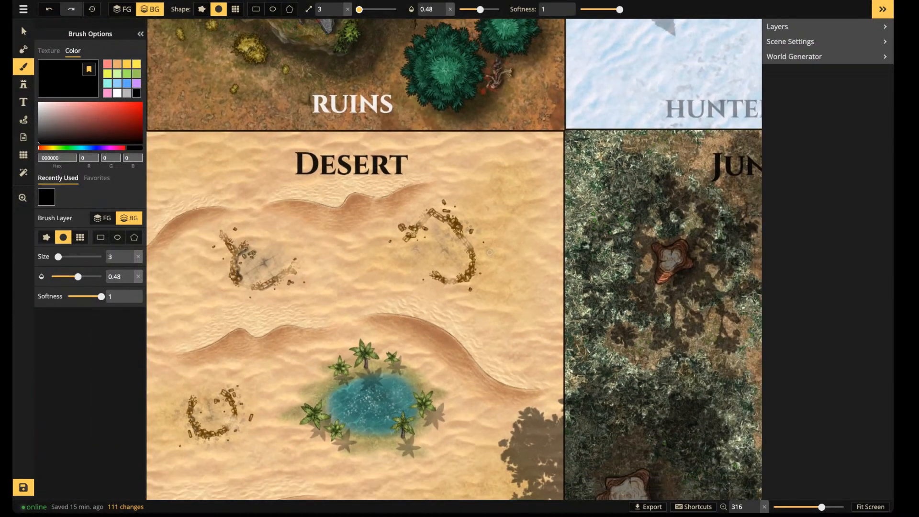
{"action": "key", "text": "space"}
{"action": "left_click_drag", "start_coordinate": [489, 252], "coordinate": [375, 249]}
{"action": "scroll", "coordinate": [331, 240], "scroll_direction": "up", "scroll_amount": 1}
{"action": "scroll", "coordinate": [330, 236], "scroll_direction": "up", "scroll_amount": 8}
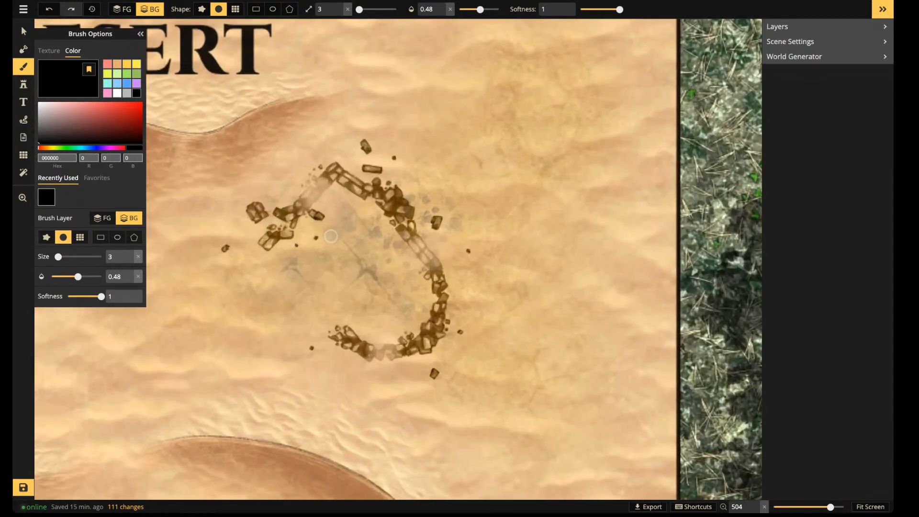
{"action": "left_click", "coordinate": [339, 6]}
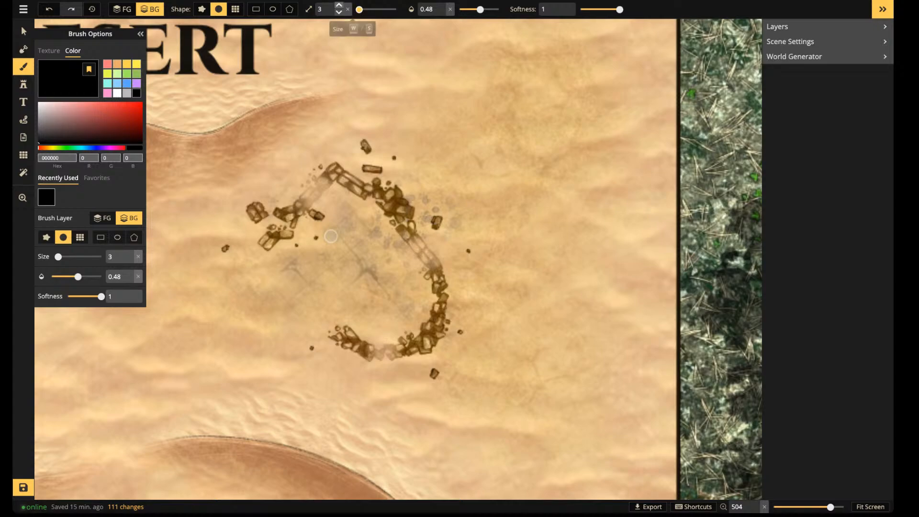
{"action": "left_click", "coordinate": [339, 7]}
{"action": "left_click", "coordinate": [338, 13]}
{"action": "left_click", "coordinate": [339, 12]}
{"action": "left_click", "coordinate": [339, 13]}
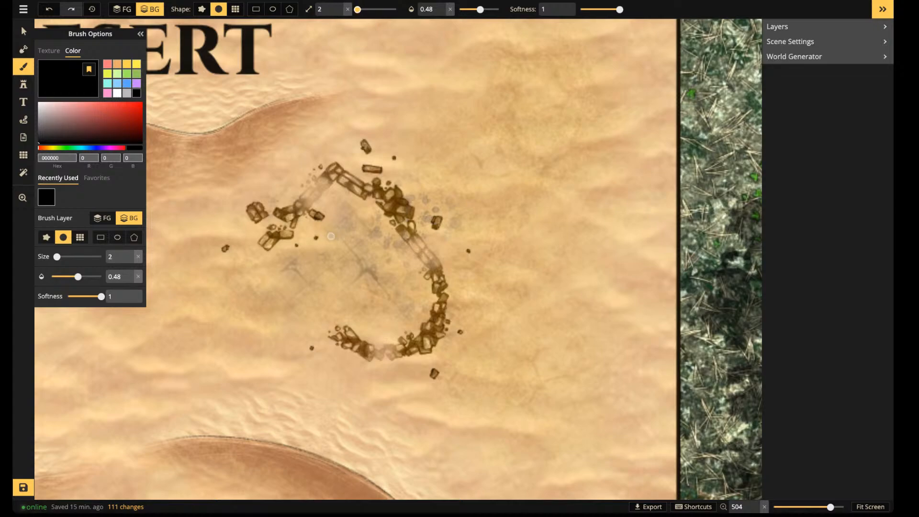
{"action": "left_click", "coordinate": [441, 6]}
{"action": "left_click", "coordinate": [442, 7]}
{"action": "left_click", "coordinate": [441, 7]}
Paint dark shadows along the western blocks and the northern, eastern and southern wall sections of the northeastern ruin
{"action": "left_click_drag", "start_coordinate": [274, 250], "coordinate": [290, 240]}
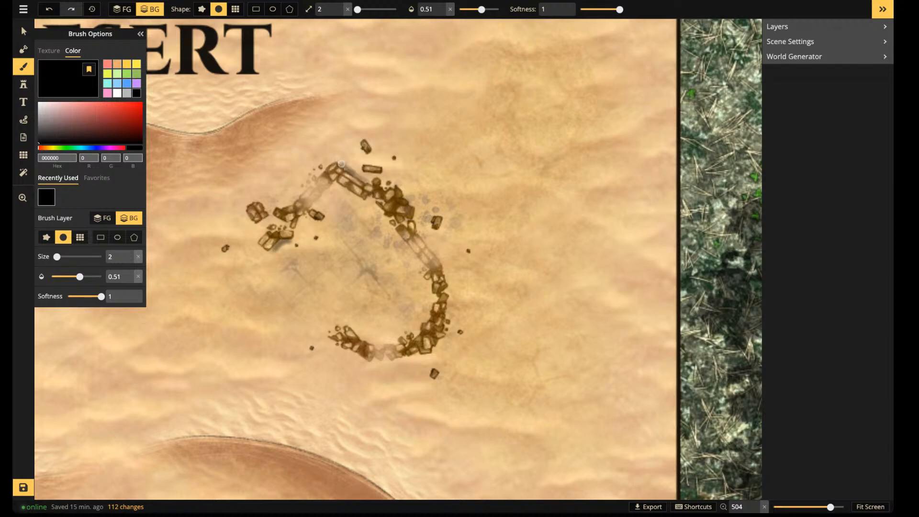
{"action": "left_click_drag", "start_coordinate": [341, 164], "coordinate": [354, 172]}
{"action": "mouse_move", "coordinate": [446, 284]}
{"action": "left_mouse_down"}
{"action": "mouse_move", "coordinate": [442, 340]}
{"action": "mouse_move", "coordinate": [452, 295]}
{"action": "mouse_move", "coordinate": [444, 278]}
{"action": "mouse_move", "coordinate": [439, 324]}
{"action": "left_mouse_up"}
{"action": "mouse_move", "coordinate": [356, 355]}
{"action": "left_mouse_down"}
{"action": "mouse_move", "coordinate": [357, 332]}
{"action": "mouse_move", "coordinate": [364, 337]}
{"action": "mouse_move", "coordinate": [353, 328]}
{"action": "mouse_move", "coordinate": [367, 340]}
{"action": "mouse_move", "coordinate": [341, 312]}
{"action": "left_mouse_up"}
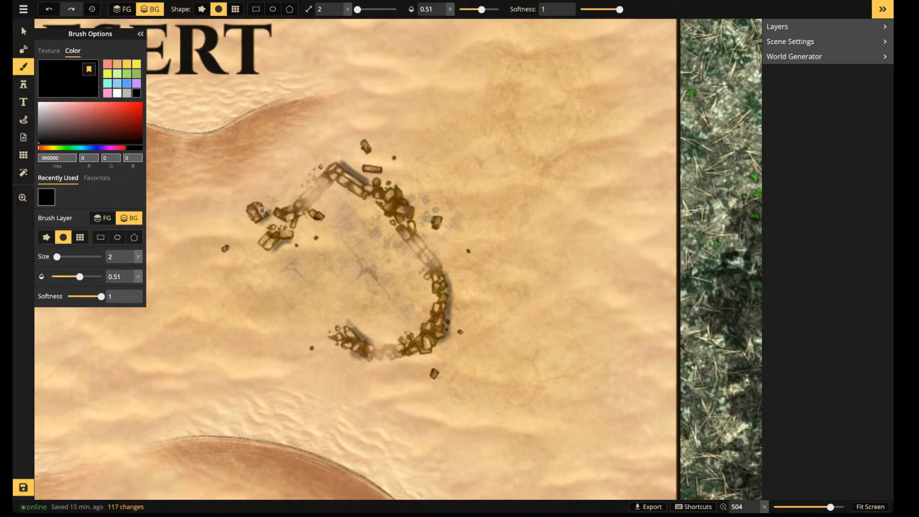
Shade the edges of the southwestern ruin's walls with the same black brush, and collapse the brush options
{"action": "scroll", "coordinate": [261, 211], "scroll_direction": "down", "scroll_amount": 5}
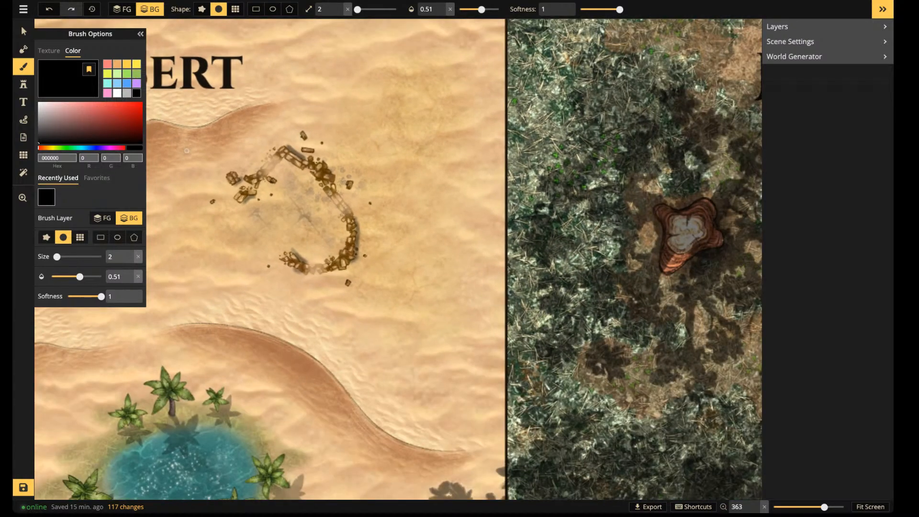
{"action": "key", "text": "space"}
{"action": "left_click_drag", "start_coordinate": [187, 215], "coordinate": [467, 26]}
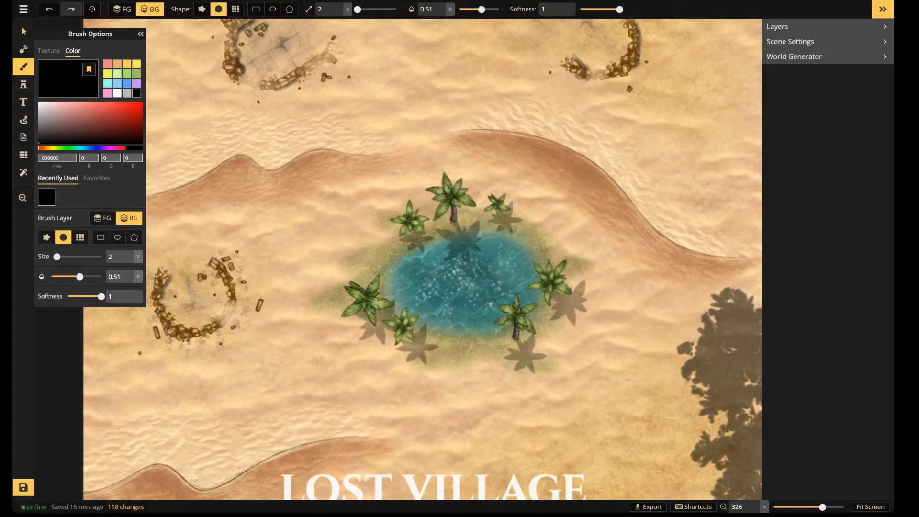
{"action": "left_click_drag", "start_coordinate": [190, 328], "coordinate": [176, 318]}
{"action": "left_click", "coordinate": [140, 34]}
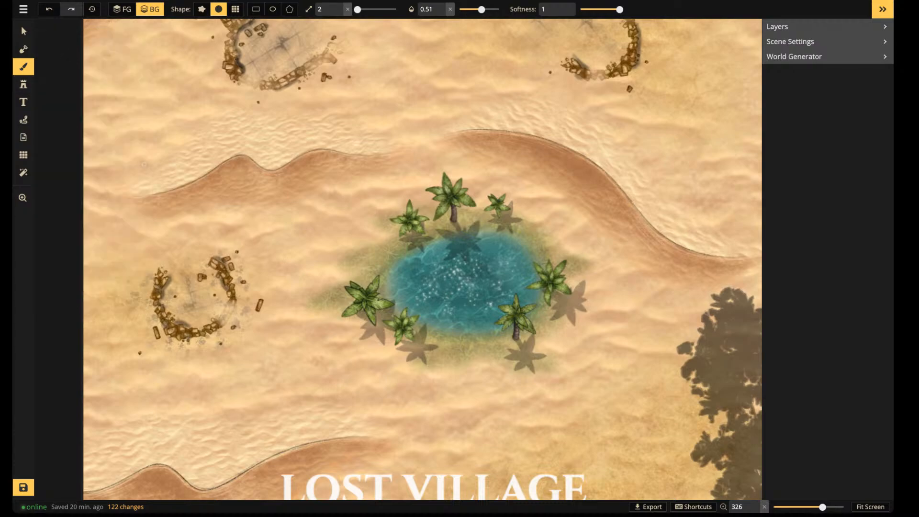
Switch to the Stamp tool, open the stamp catalog and replace the search text with "sc"
{"action": "scroll", "coordinate": [305, 213], "scroll_direction": "down", "scroll_amount": 5}
{"action": "scroll", "coordinate": [305, 213], "scroll_direction": "down", "scroll_amount": 1}
{"action": "left_click_drag", "start_coordinate": [305, 213], "coordinate": [305, 334]}
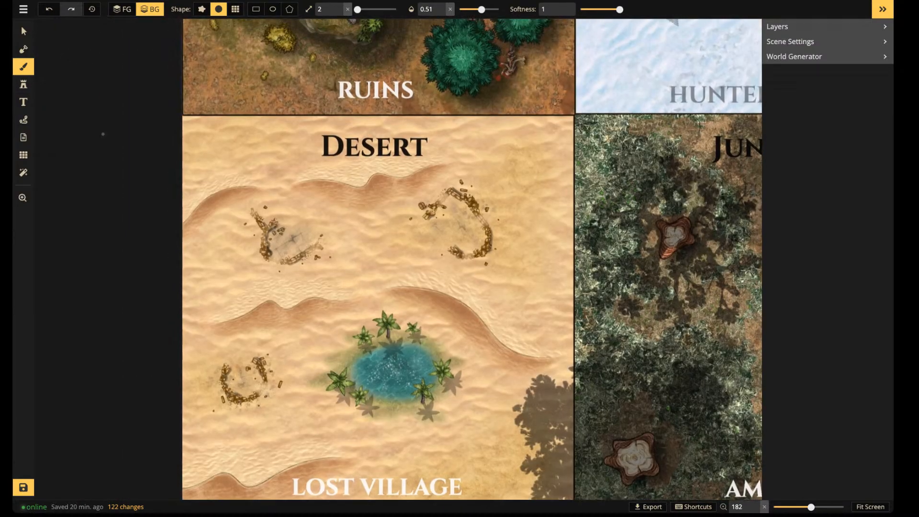
{"action": "left_click", "coordinate": [23, 84]}
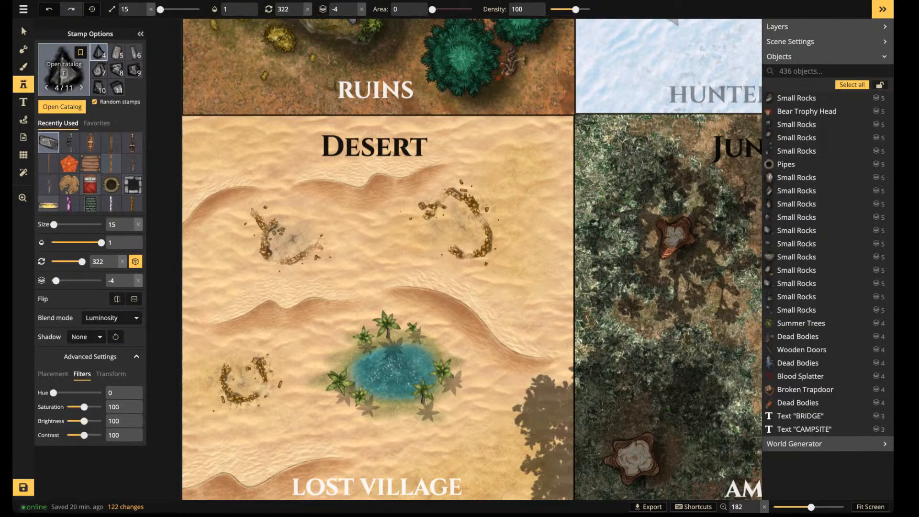
{"action": "left_click", "coordinate": [63, 67]}
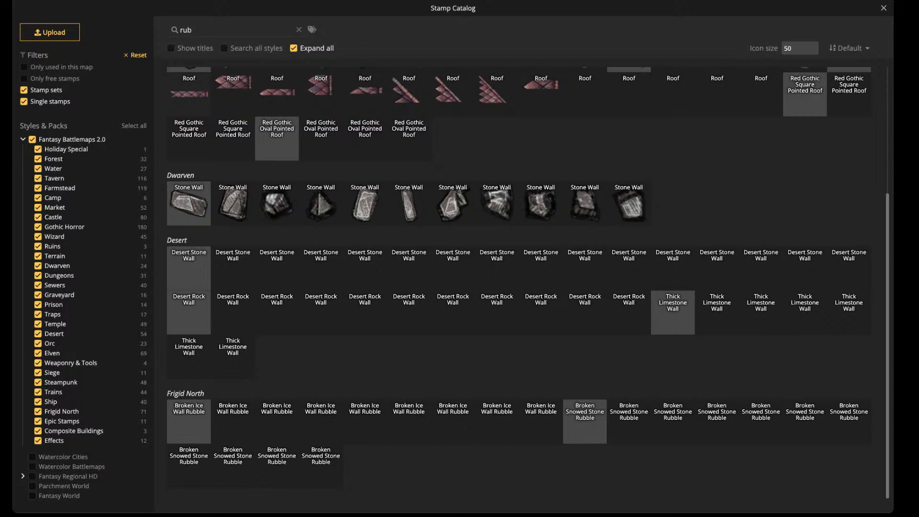
{"action": "left_click_drag", "start_coordinate": [192, 29], "coordinate": [183, 29]}
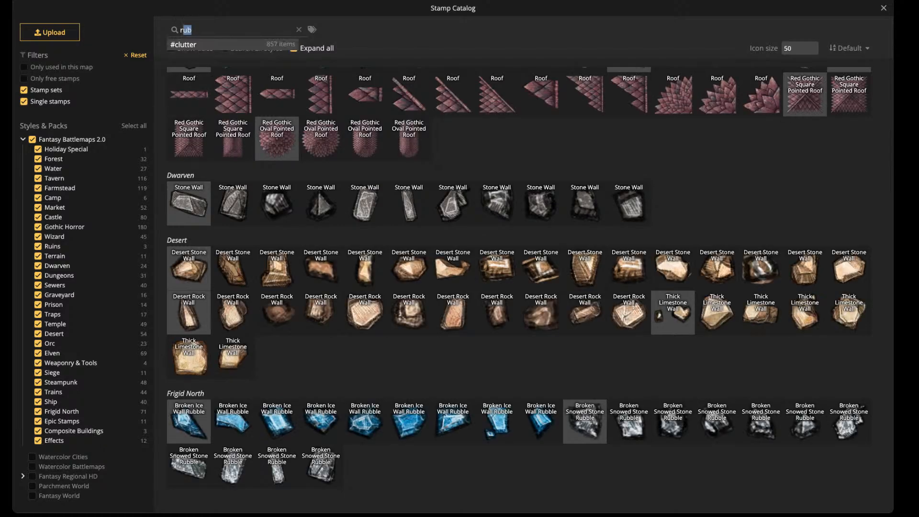
{"action": "left_click", "coordinate": [181, 29]}
{"action": "type", "text": "sca"}
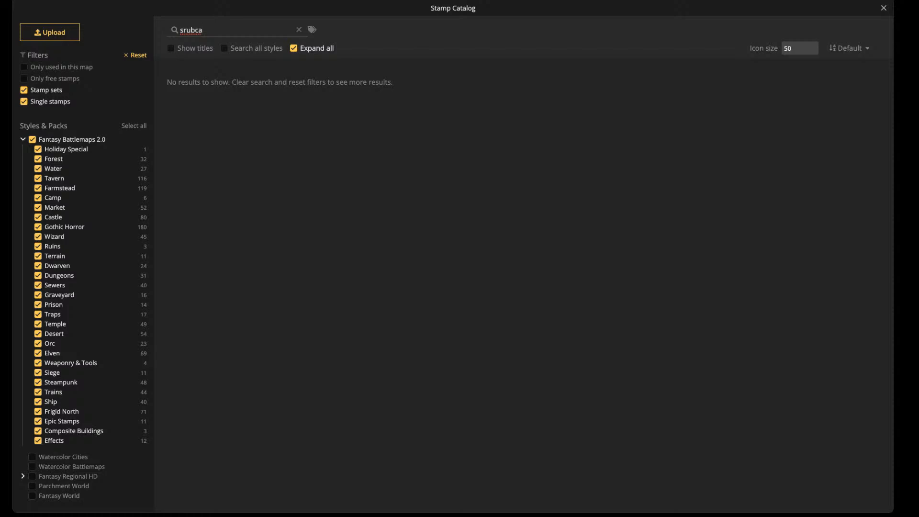
{"action": "key", "text": "BackSpace"}
{"action": "key", "text": "BackSpace"}
{"action": "key", "text": "BackSpace"}
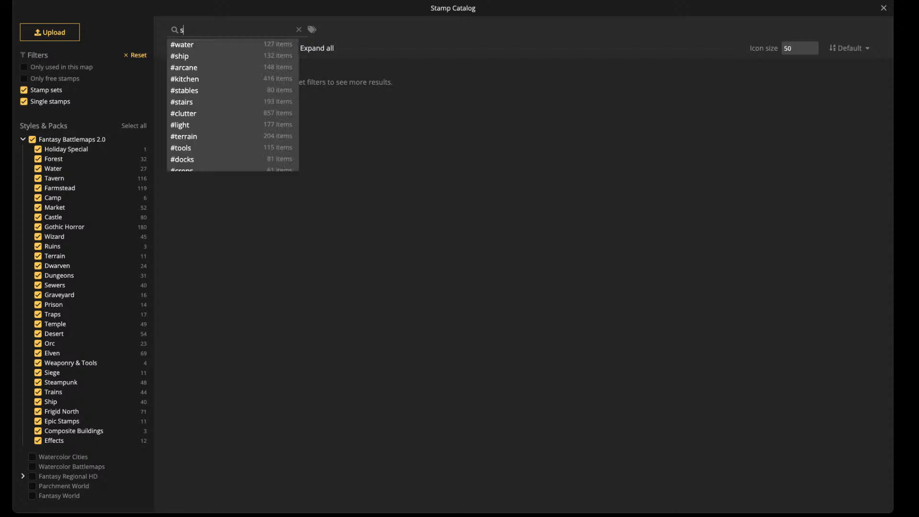
{"action": "type", "text": "c"}
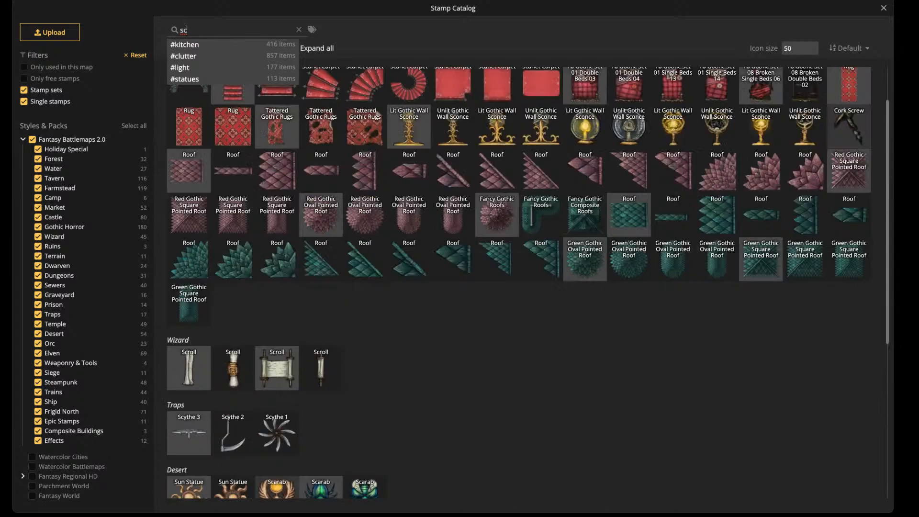
Choose the open-winged scarab stamp from the Desert pack and enlarge it to size 45
{"action": "scroll", "coordinate": [277, 229], "scroll_direction": "down", "scroll_amount": 5}
{"action": "scroll", "coordinate": [519, 283], "scroll_direction": "down", "scroll_amount": 1}
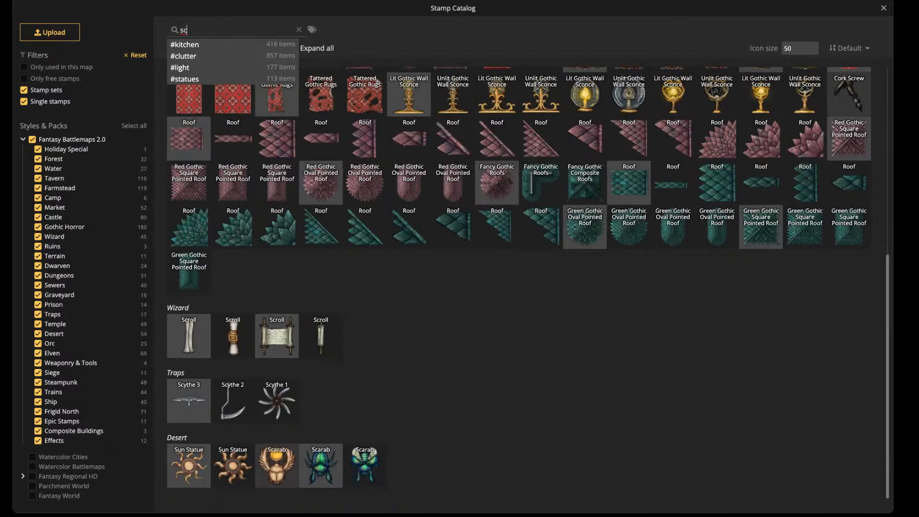
{"action": "left_click", "coordinate": [364, 466]}
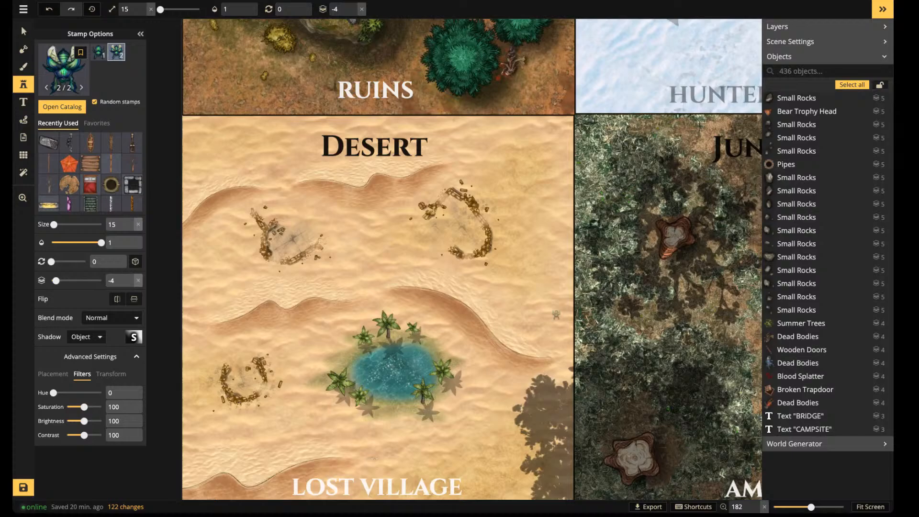
{"action": "scroll", "coordinate": [254, 257], "scroll_direction": "up", "scroll_amount": 3}
{"action": "scroll", "coordinate": [257, 258], "scroll_direction": "up", "scroll_amount": 3}
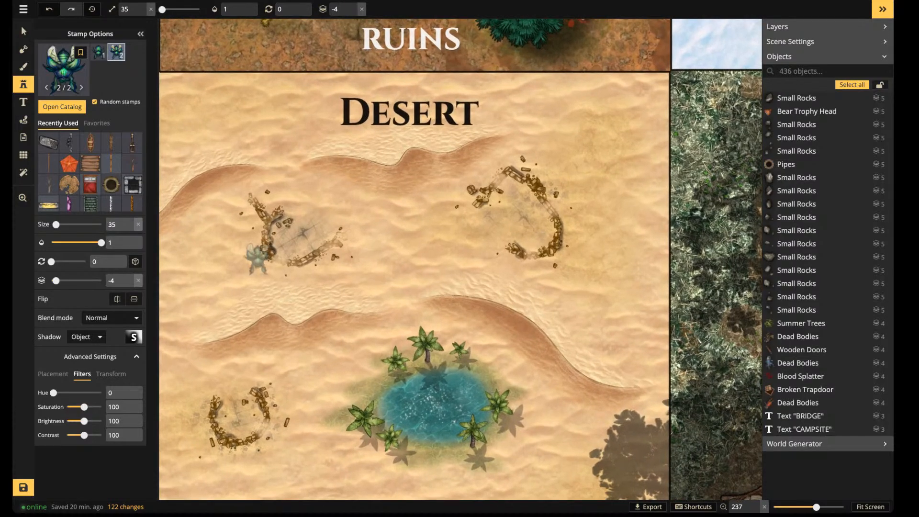
{"action": "scroll", "coordinate": [258, 259], "scroll_direction": "up", "scroll_amount": 2}
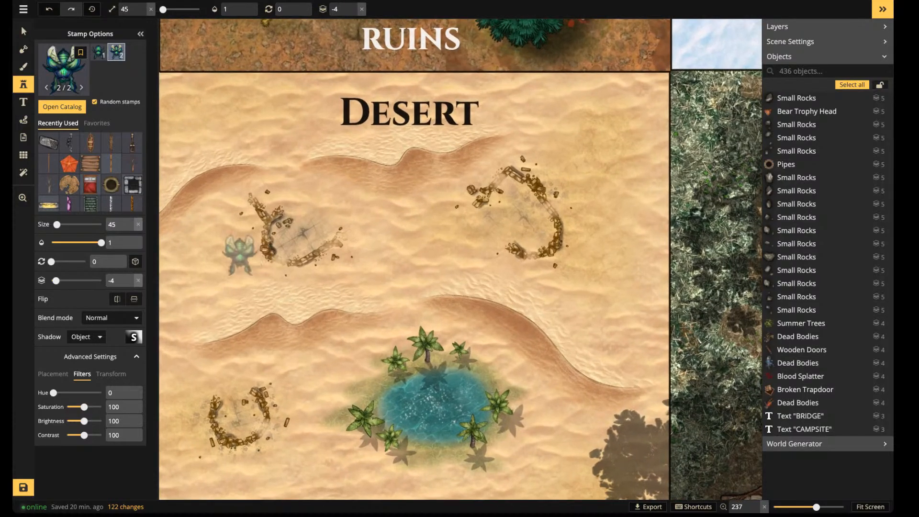
Rotate the open-winged scarab to 240 and place it on the sand just west of the northwestern ruin
{"action": "scroll", "coordinate": [225, 257], "scroll_direction": "down", "scroll_amount": 4}
{"action": "scroll", "coordinate": [224, 258], "scroll_direction": "down", "scroll_amount": 4}
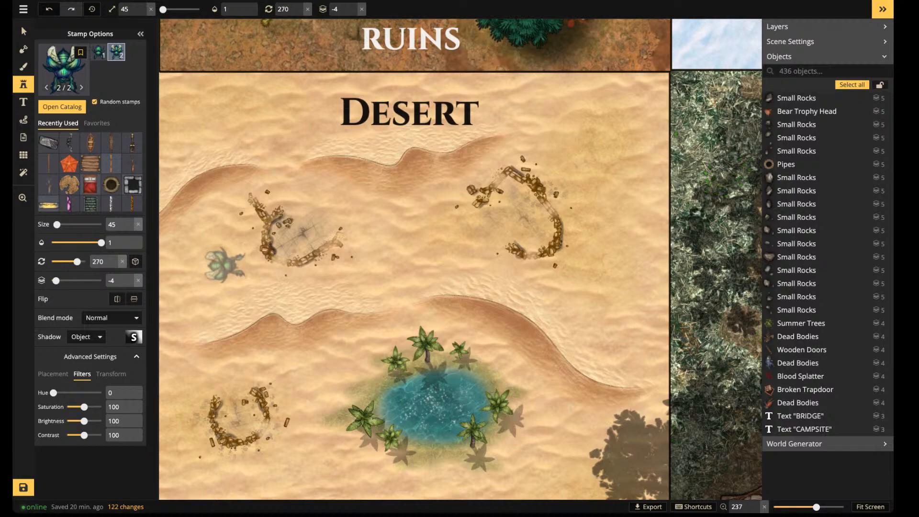
{"action": "left_click", "coordinate": [218, 261]}
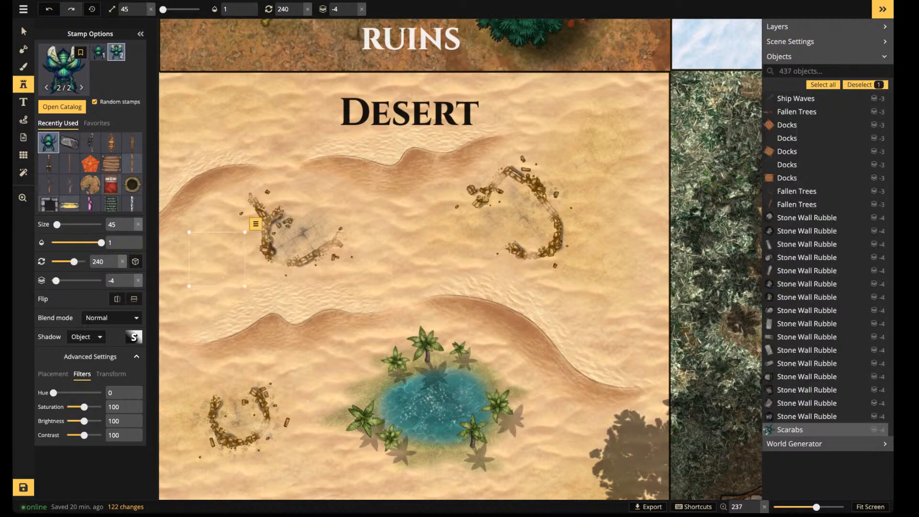
{"action": "key", "text": "Escape"}
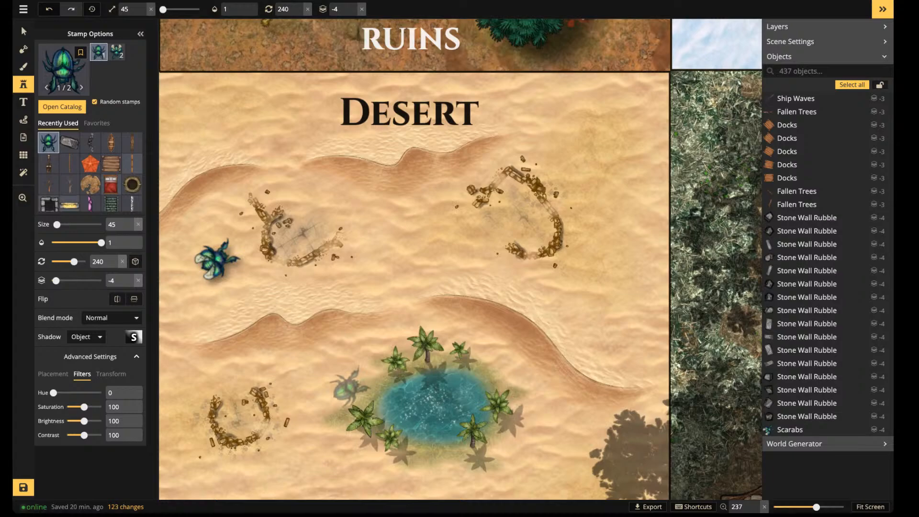
Place the closed-wing scarab at the oasis's southern edge with rotation 180, and turn it to 188
{"action": "scroll", "coordinate": [421, 462], "scroll_direction": "down", "scroll_amount": 4}
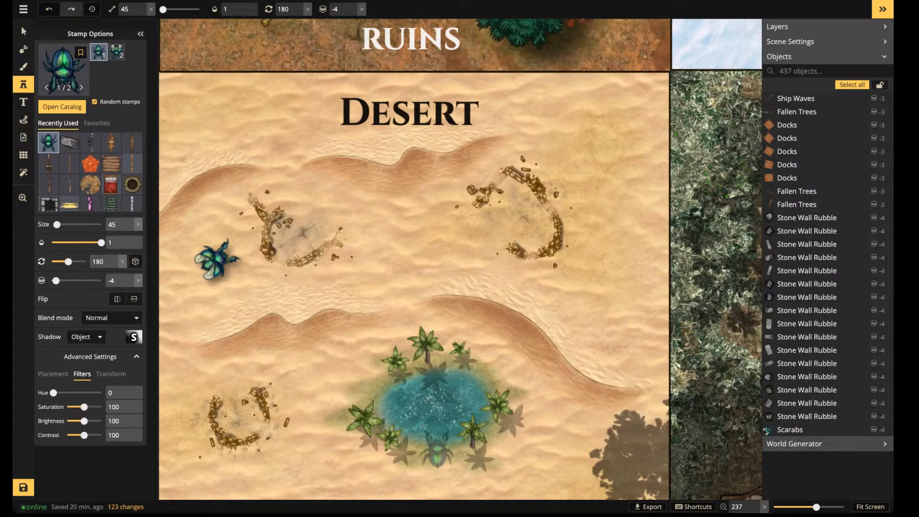
{"action": "left_click", "coordinate": [436, 450]}
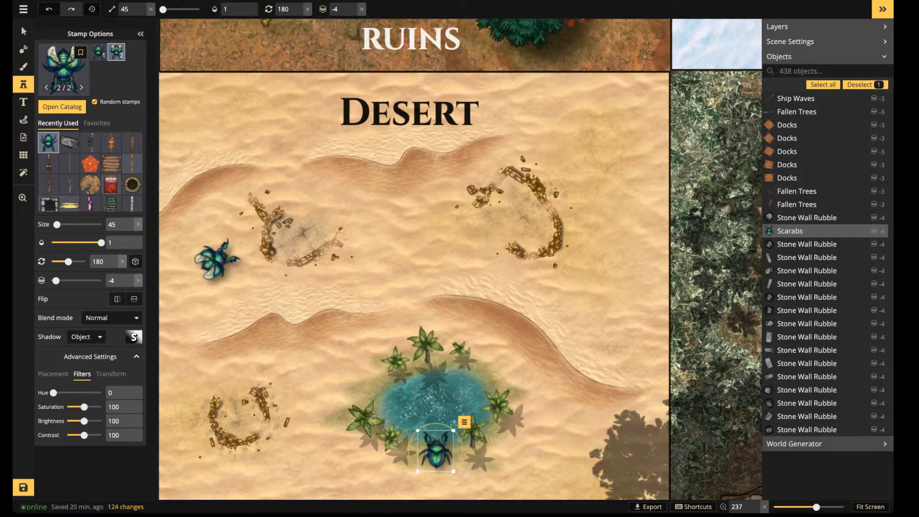
{"action": "scroll", "coordinate": [435, 450], "scroll_direction": "up", "scroll_amount": 1}
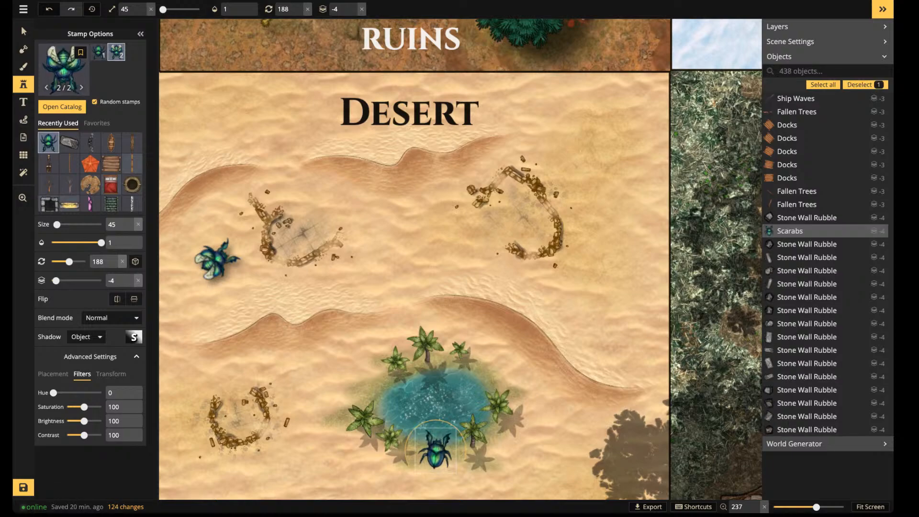
{"action": "left_click", "coordinate": [400, 211]}
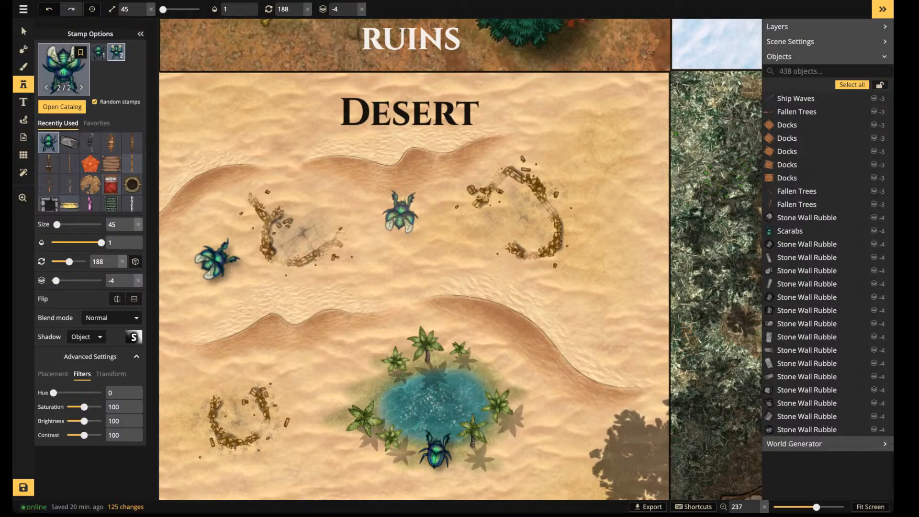
{"action": "left_click", "coordinate": [23, 31]}
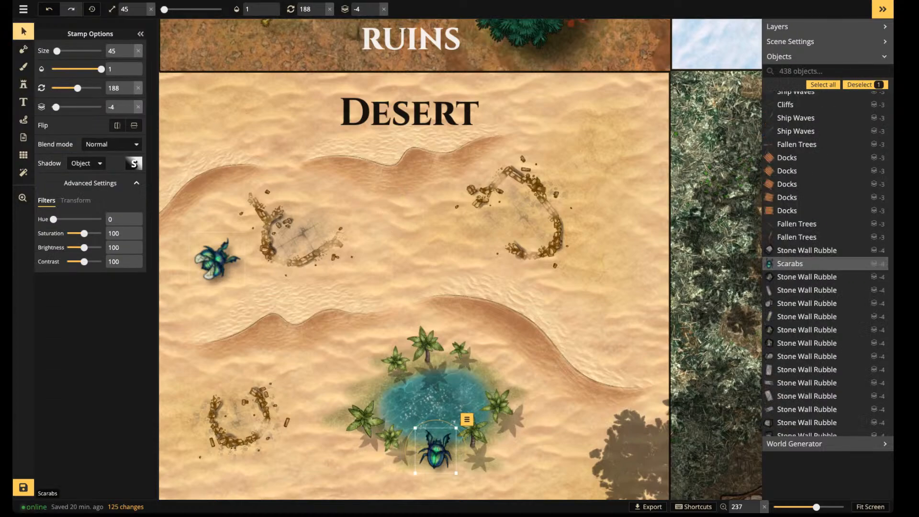
Place two size 35 scarabs: a closed-wing one southwest of the oasis scarab and an open-winged one at rotation 143 inside the southwestern ruin
{"action": "left_click", "coordinate": [23, 84]}
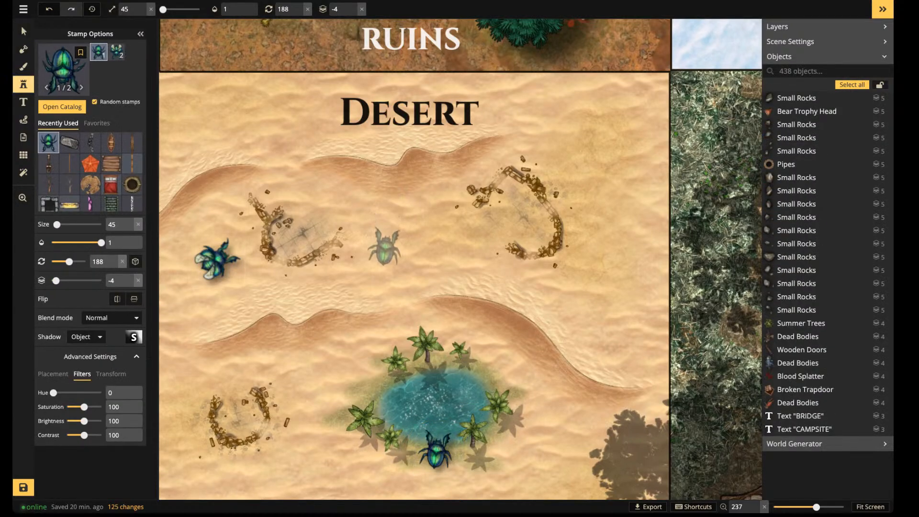
{"action": "scroll", "coordinate": [384, 256], "scroll_direction": "down", "scroll_amount": 5}
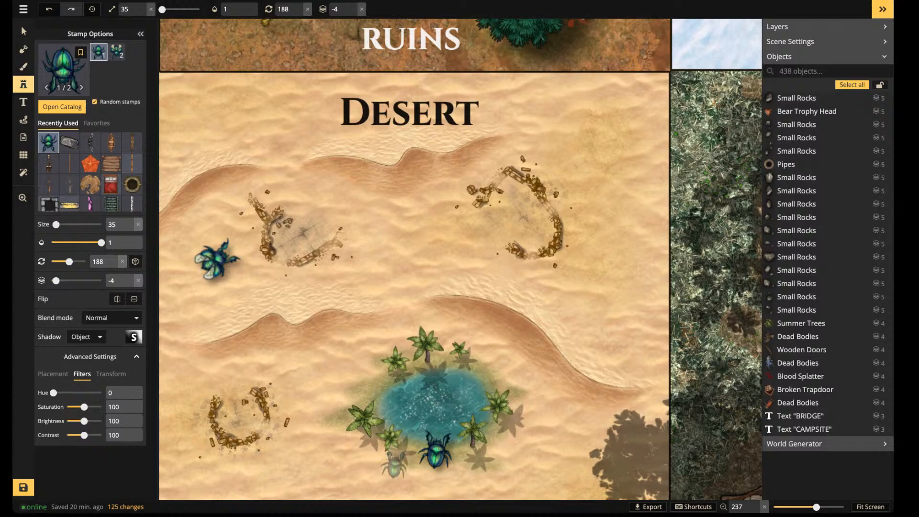
{"action": "scroll", "coordinate": [394, 467], "scroll_direction": "up", "scroll_amount": 5}
{"action": "left_click", "coordinate": [392, 472]}
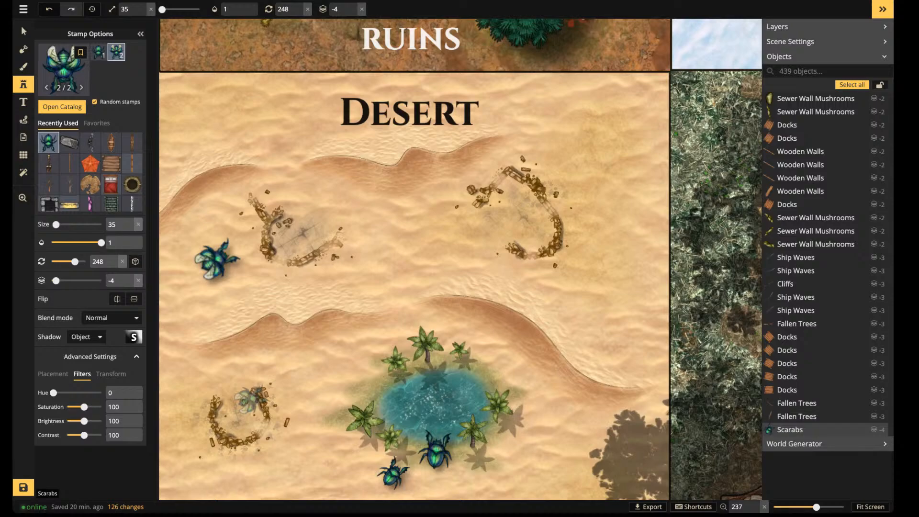
{"action": "scroll", "coordinate": [239, 414], "scroll_direction": "down", "scroll_amount": 7}
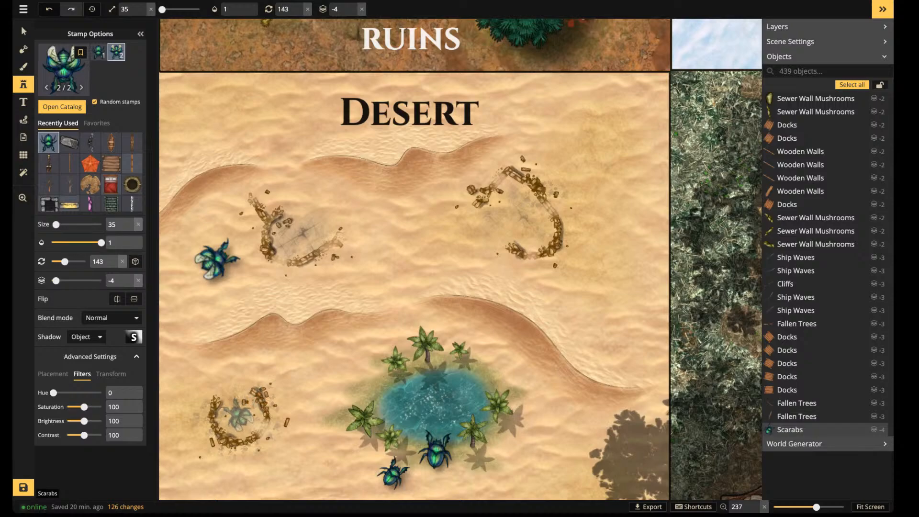
{"action": "left_click", "coordinate": [241, 414]}
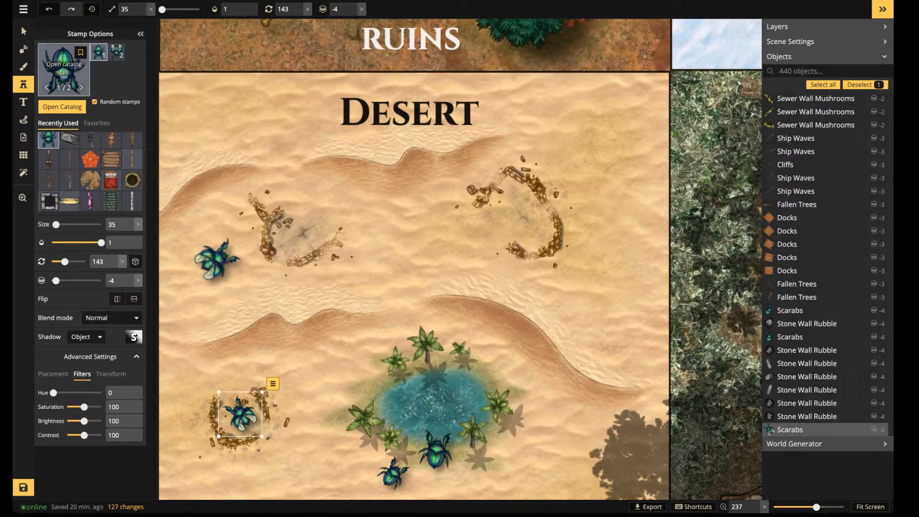
Find a Blood Splatter stamp by searching the catalog for "blood" and place variant 2 at rotation 60 just northwest of the southwestern ruin
{"action": "left_click", "coordinate": [64, 67]}
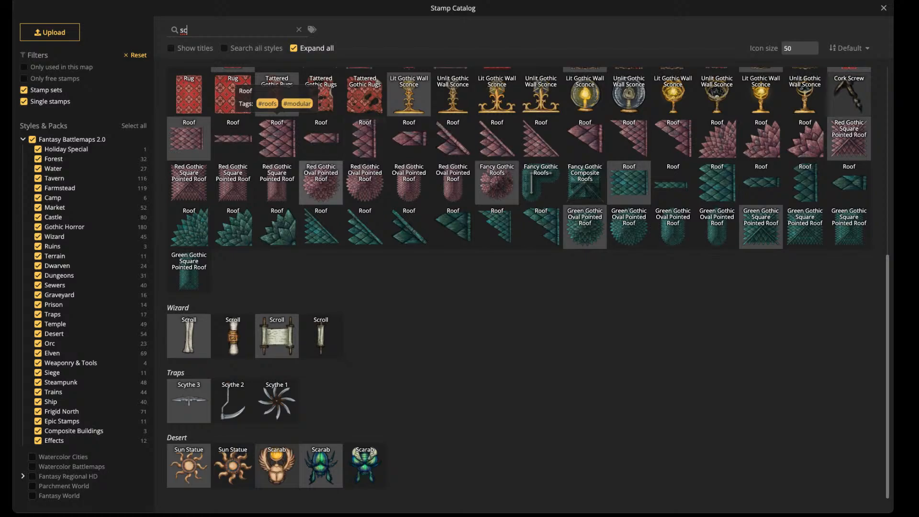
{"action": "key", "text": "ctrl+a"}
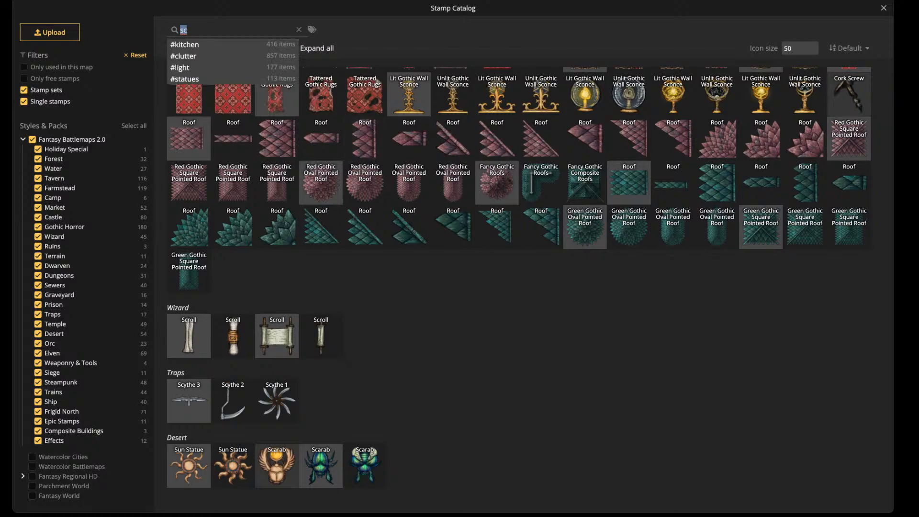
{"action": "type", "text": "blood"}
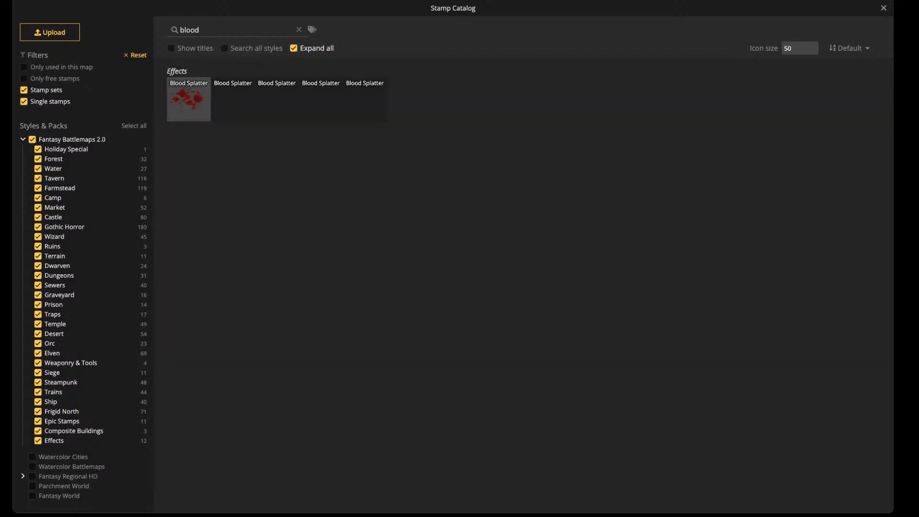
{"action": "left_click", "coordinate": [189, 99]}
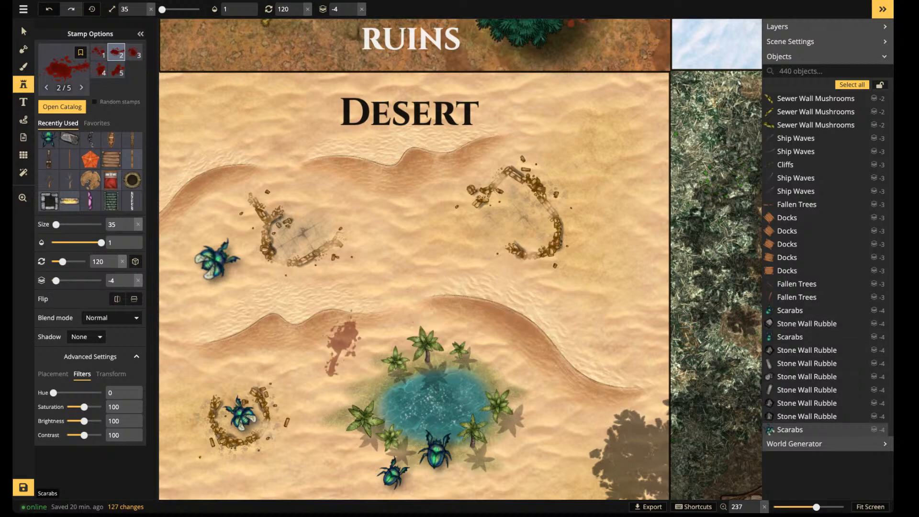
{"action": "scroll", "coordinate": [215, 359], "scroll_direction": "down", "scroll_amount": 4}
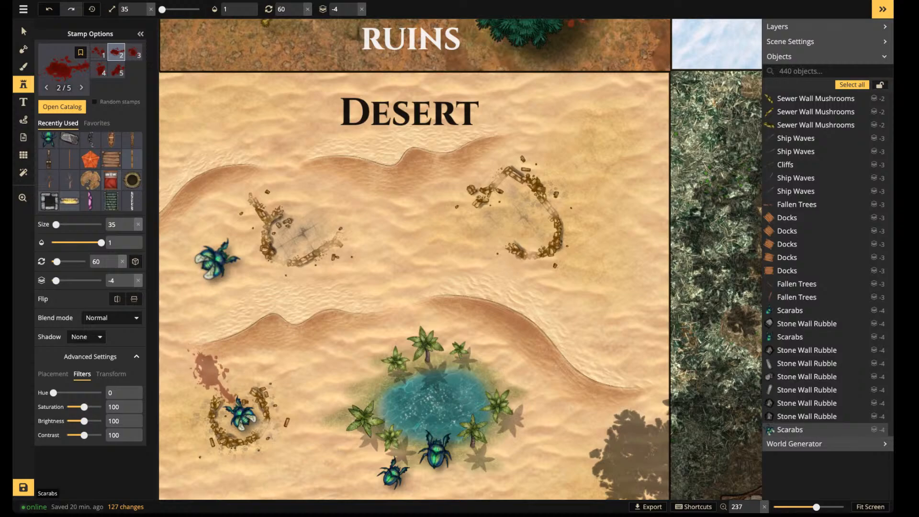
{"action": "left_click", "coordinate": [211, 376]}
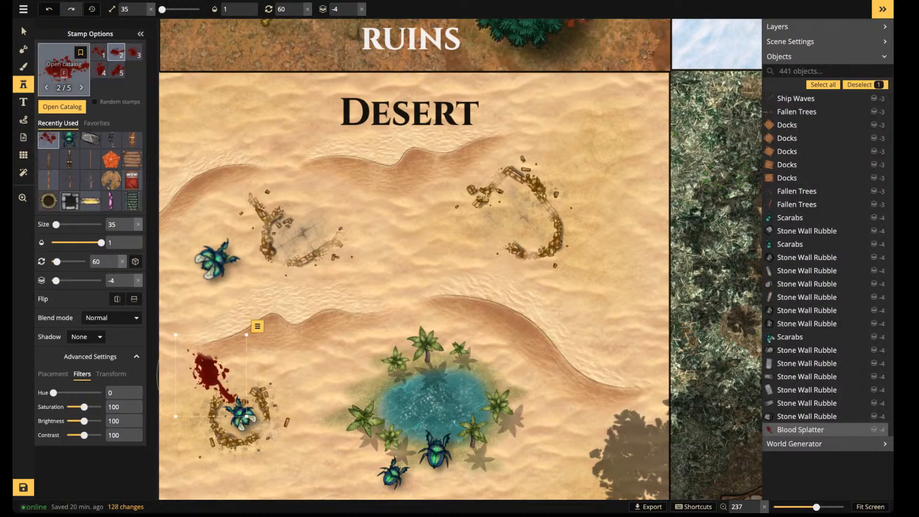
Recolour the blood splatter green with hue 158 and brightness 161, and reduce its opacity to 0.4
{"action": "left_click", "coordinate": [23, 32]}
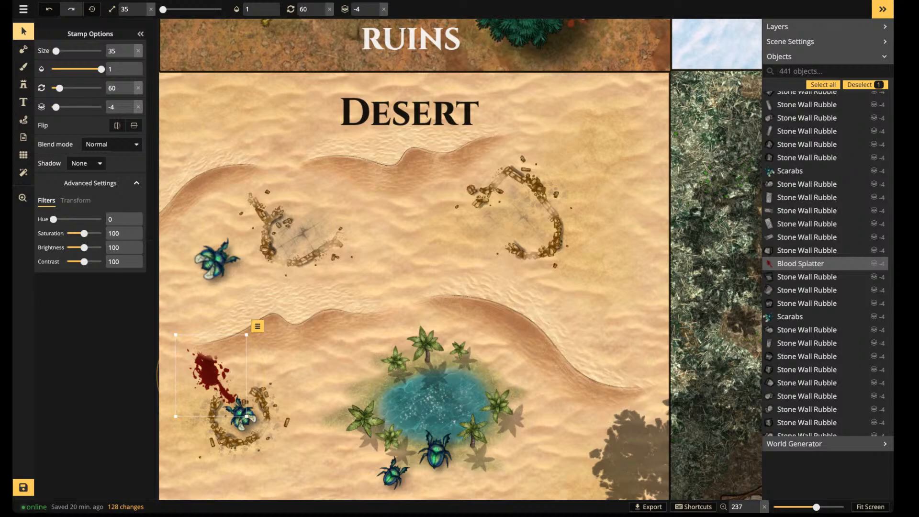
{"action": "left_click_drag", "start_coordinate": [53, 219], "coordinate": [95, 247]}
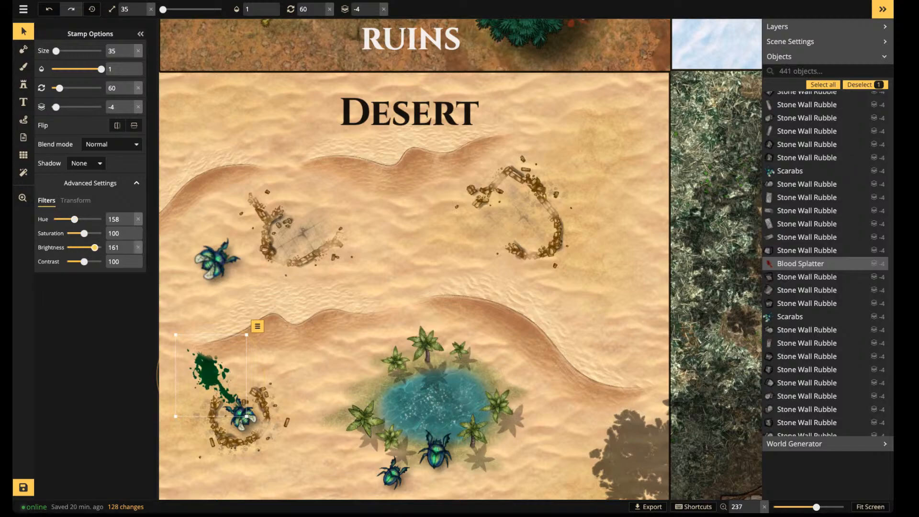
{"action": "left_click_drag", "start_coordinate": [101, 69], "coordinate": [76, 69]}
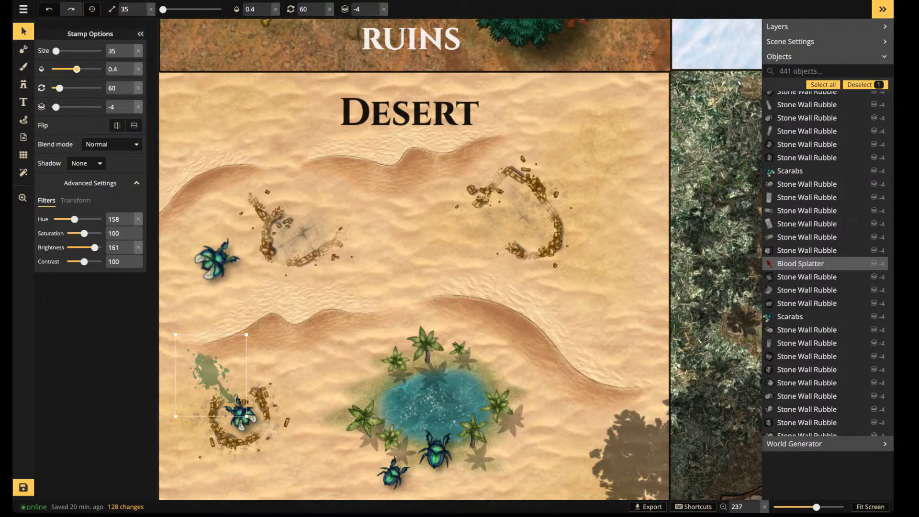
Move the large open-winged scarab just west of the northeastern ruin at rotation 255, and add a rotated copy of the green splatter inside that ruin
{"action": "left_click_drag", "start_coordinate": [216, 260], "coordinate": [463, 231]}
{"action": "scroll", "coordinate": [463, 238], "scroll_direction": "up", "scroll_amount": 1}
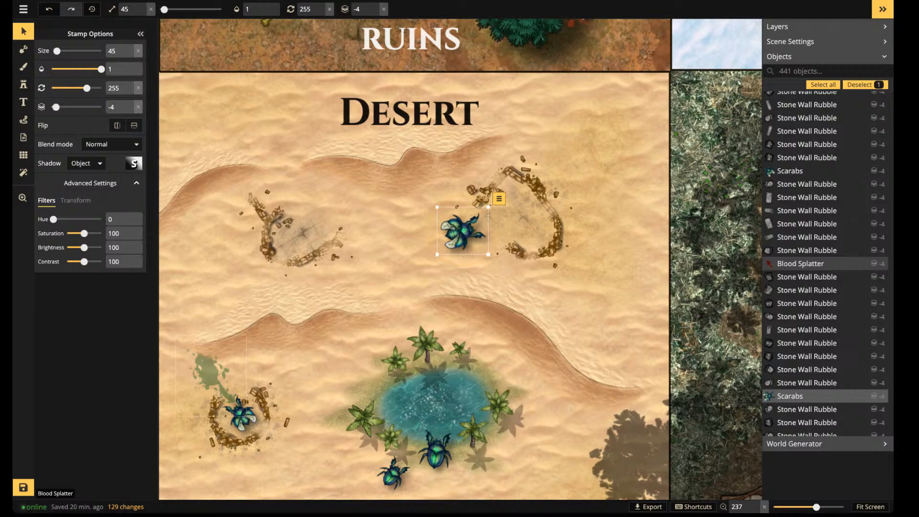
{"action": "left_click", "coordinate": [209, 374]}
{"action": "key", "text": "ctrl+c"}
{"action": "key", "text": "ctrl+v"}
{"action": "scroll", "coordinate": [542, 213], "scroll_direction": "up", "scroll_amount": 8}
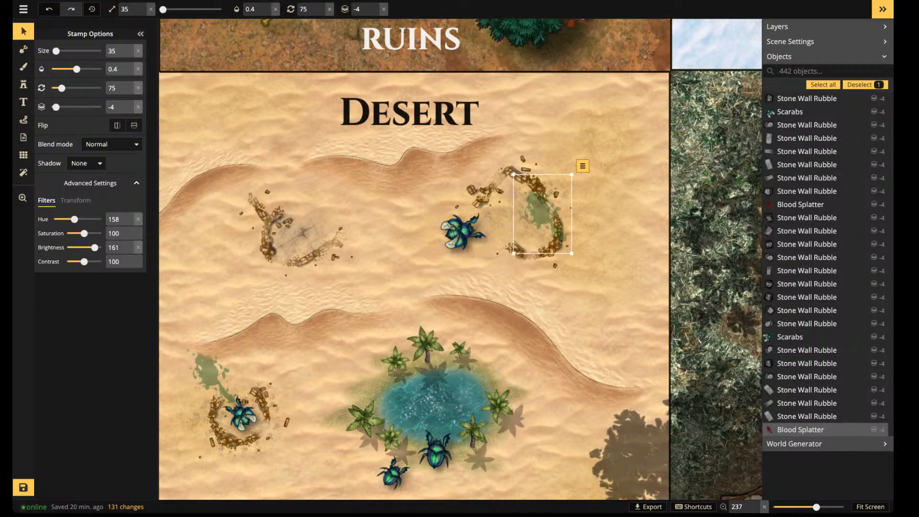
{"action": "left_click_drag", "start_coordinate": [543, 213], "coordinate": [513, 219]}
{"action": "scroll", "coordinate": [522, 227], "scroll_direction": "up", "scroll_amount": 3}
Search the stamp catalog for "skele" in place of "blood"
{"action": "key", "text": "space"}
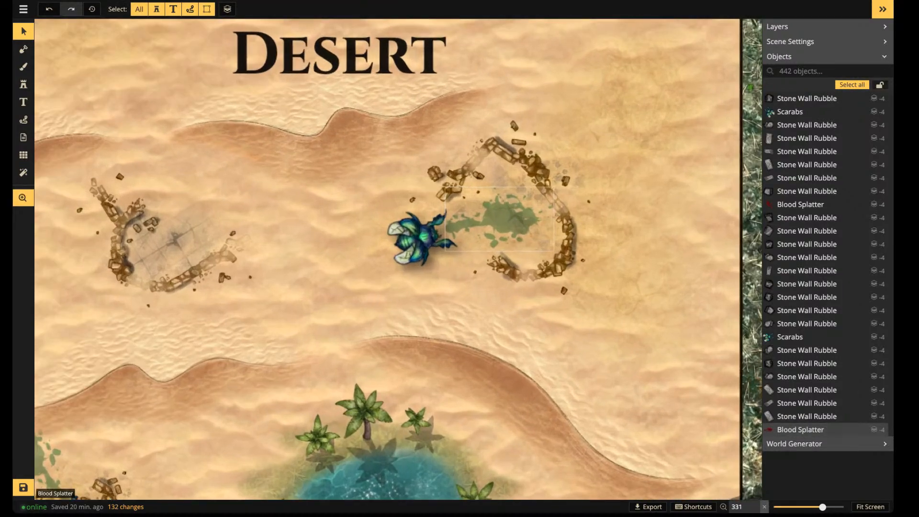
{"action": "left_click_drag", "start_coordinate": [522, 227], "coordinate": [384, 241]}
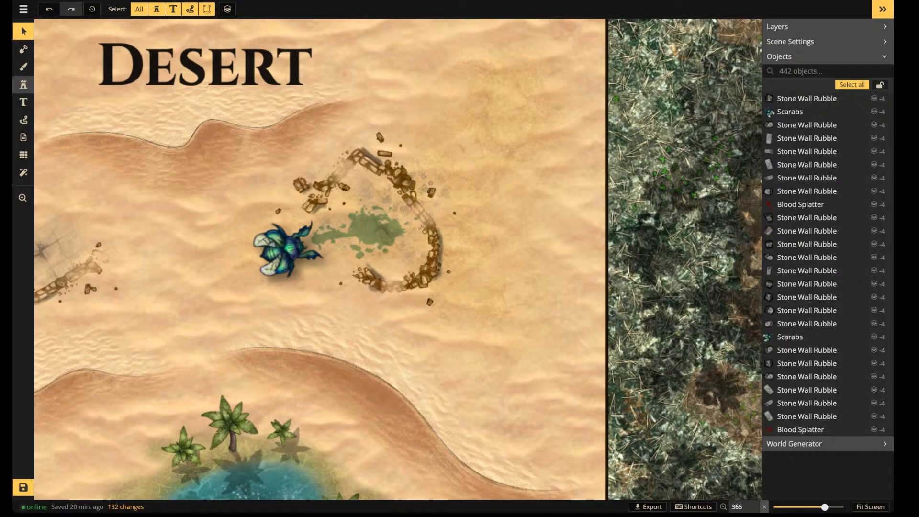
{"action": "left_click", "coordinate": [24, 85]}
{"action": "left_click", "coordinate": [62, 105]}
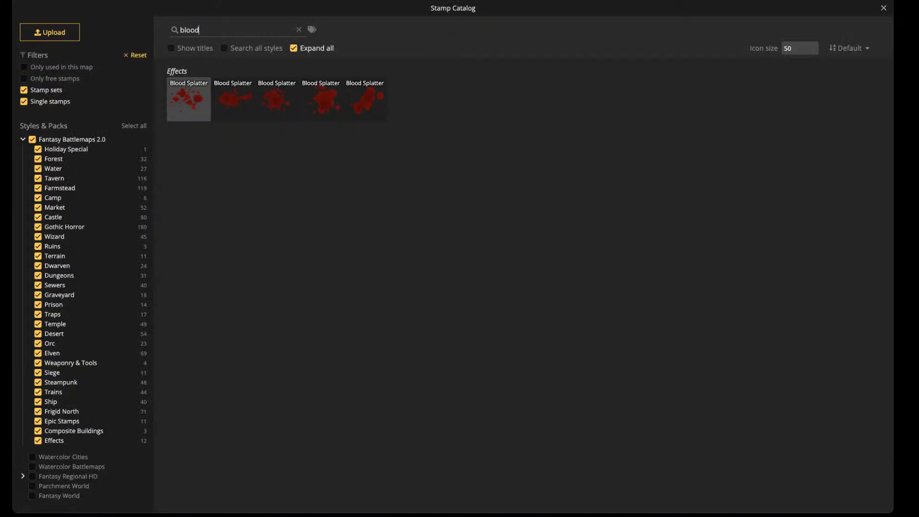
{"action": "type", "text": "skeleto"}
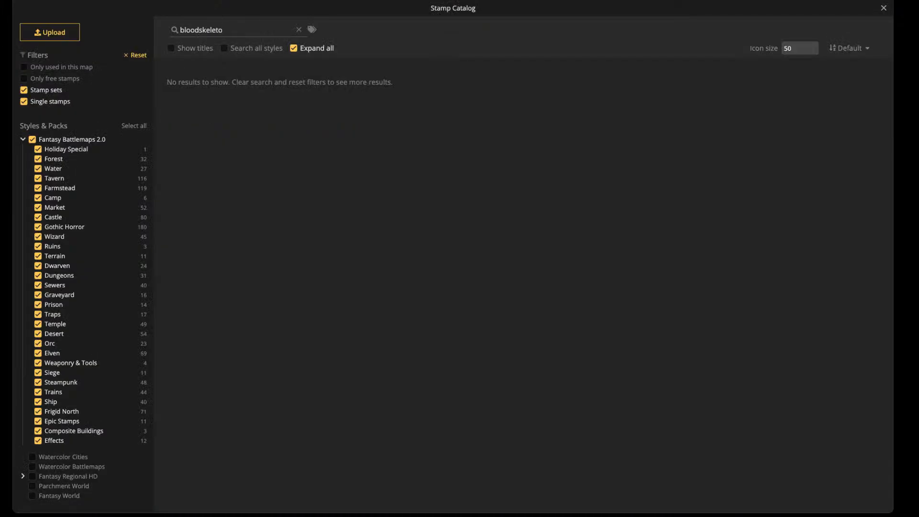
{"action": "key", "text": "ctrl+a"}
{"action": "key", "text": "BackSpace"}
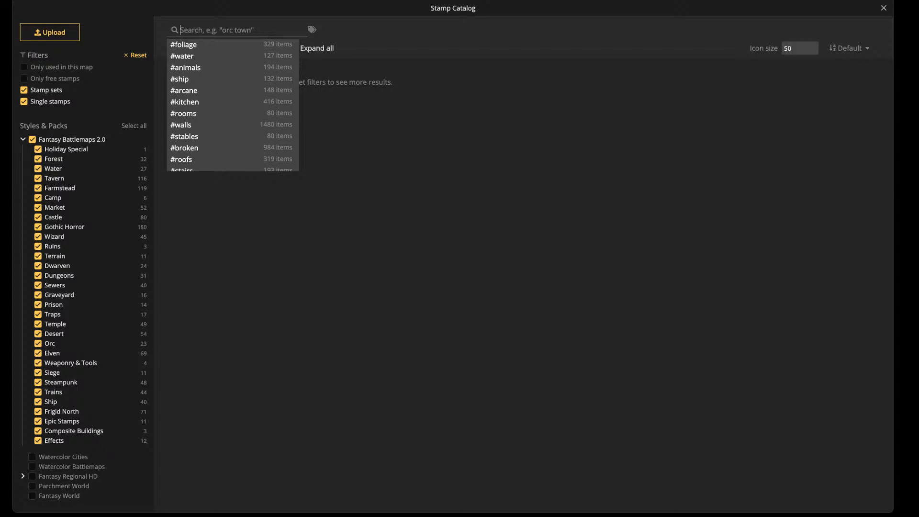
{"action": "type", "text": "skeel"}
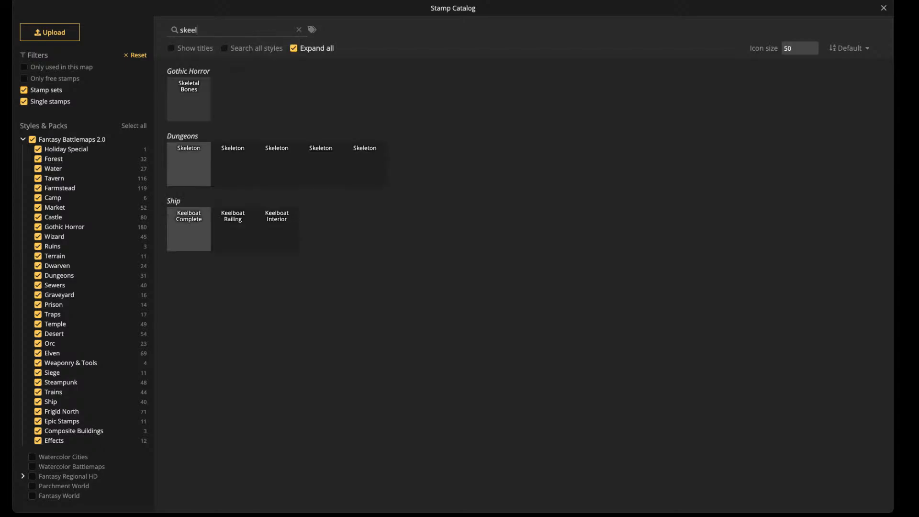
{"action": "key", "text": "BackSpace"}
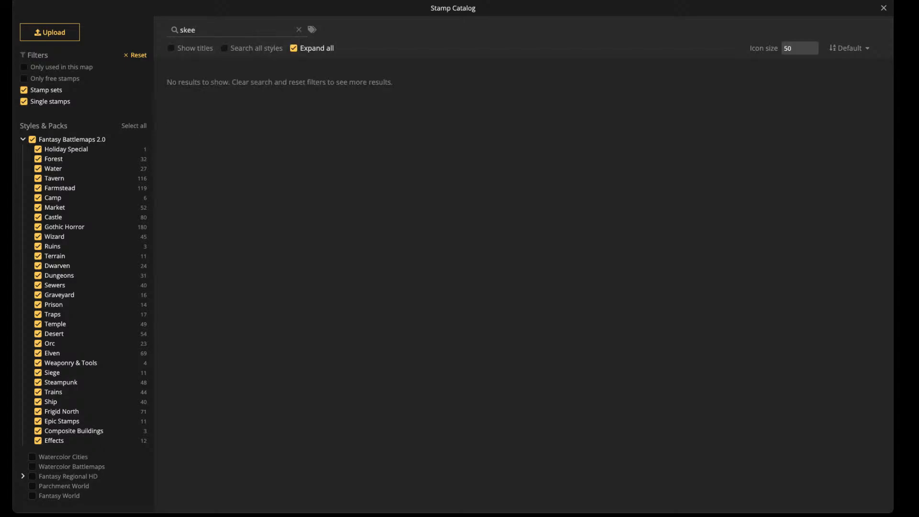
{"action": "key", "text": "BackSpace"}
{"action": "type", "text": "le"}
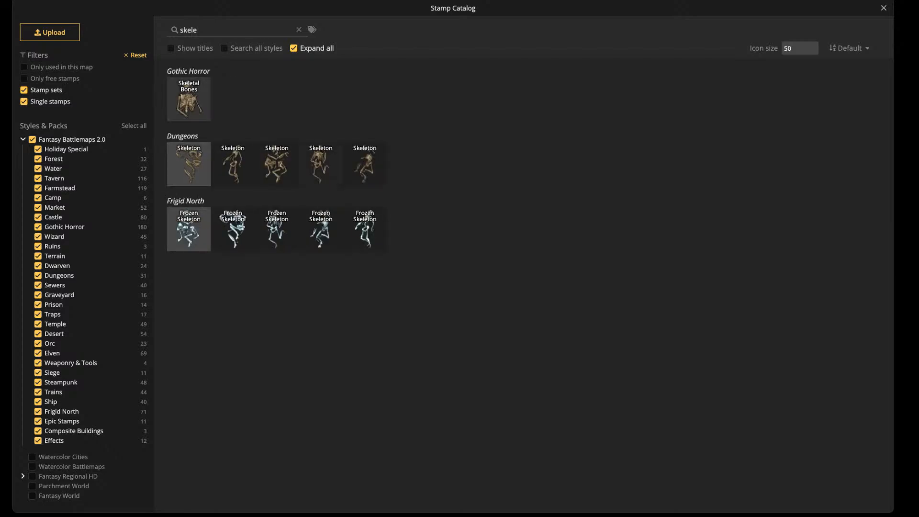
Choose the second Skeleton stamp from the Dungeons pack with random stamps enabled, and set size 15, opacity 1 and layer -5
{"action": "left_click", "coordinate": [232, 165]}
{"action": "left_click", "coordinate": [94, 102]}
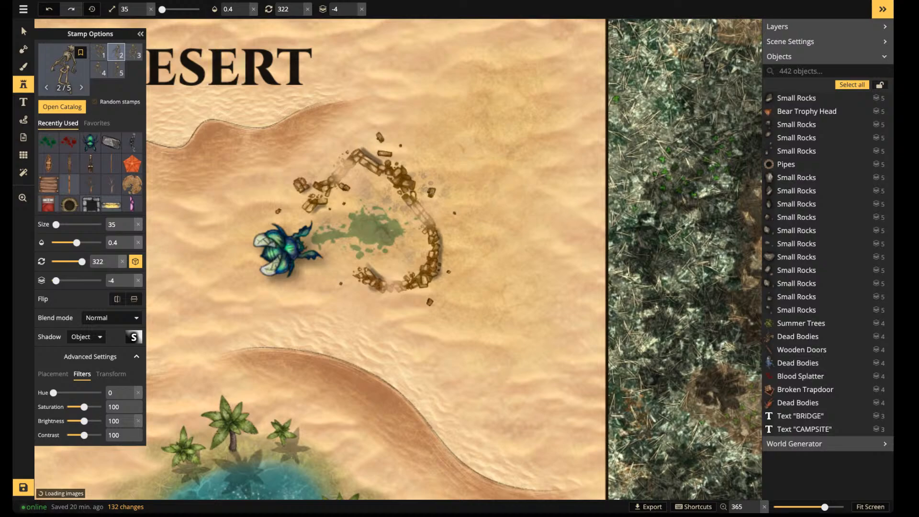
{"action": "scroll", "coordinate": [378, 207], "scroll_direction": "up", "scroll_amount": 3}
{"action": "scroll", "coordinate": [360, 232], "scroll_direction": "up", "scroll_amount": 2}
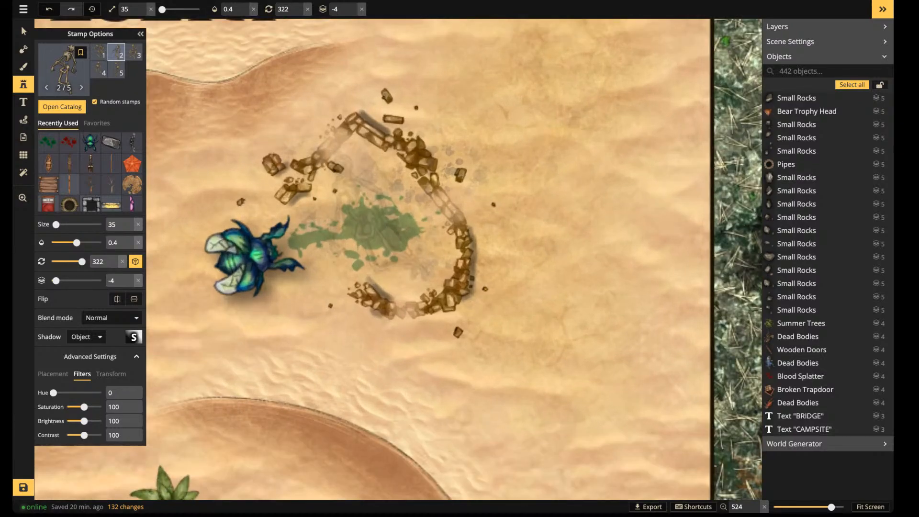
{"action": "key", "text": "bracketleft"}
{"action": "key", "text": "bracketleft"}
{"action": "key", "text": "bracketleft"}
{"action": "key", "text": "bracketleft"}
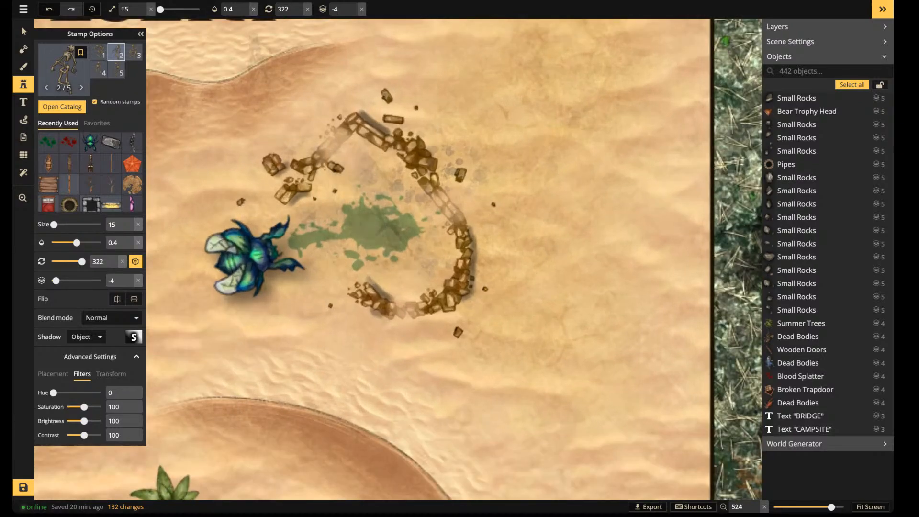
{"action": "left_click", "coordinate": [253, 9]}
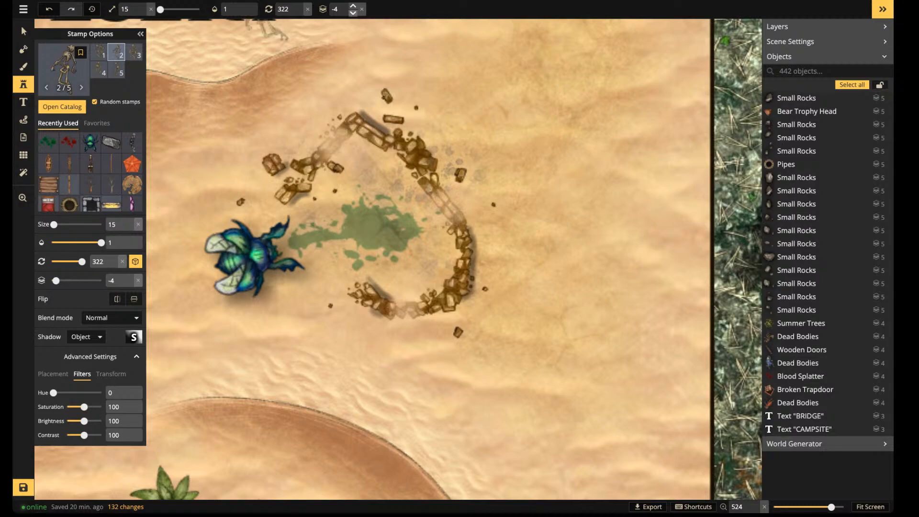
{"action": "left_click", "coordinate": [353, 12]}
Rotate the skeleton to about 95 and place it on the green splatter inside the northeastern ruin
{"action": "scroll", "coordinate": [376, 227], "scroll_direction": "up", "scroll_amount": 15}
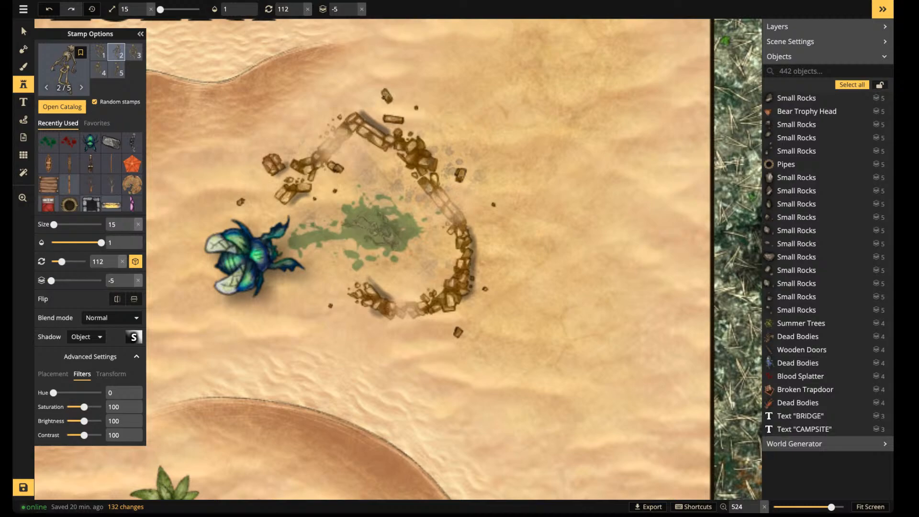
{"action": "scroll", "coordinate": [375, 230], "scroll_direction": "down", "scroll_amount": 2}
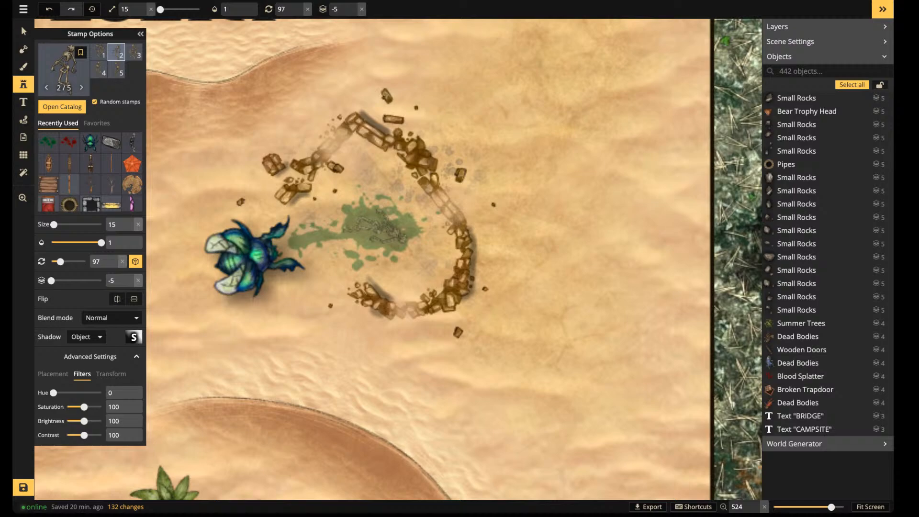
{"action": "left_click", "coordinate": [375, 226]}
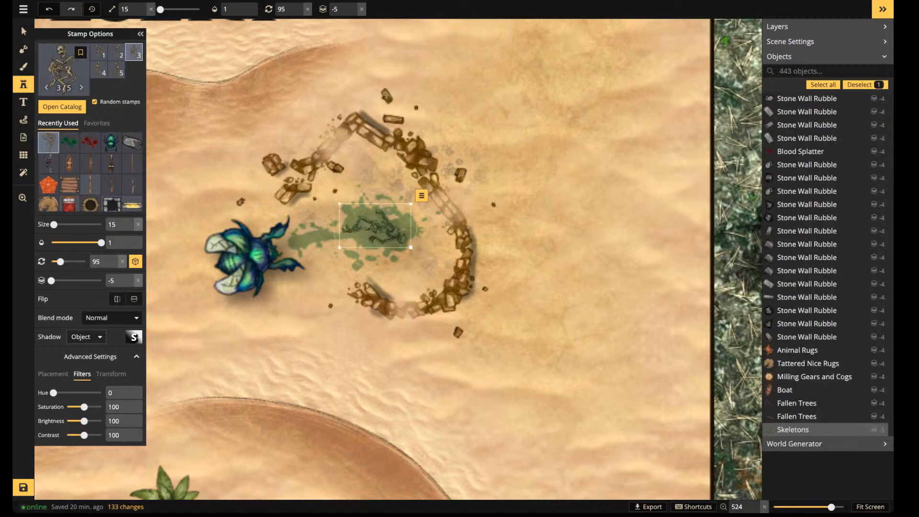
Set the placed skeleton's shadow to None, lower its opacity to 0.84, and deselect it
{"action": "left_click", "coordinate": [86, 337]}
{"action": "left_click", "coordinate": [79, 349]}
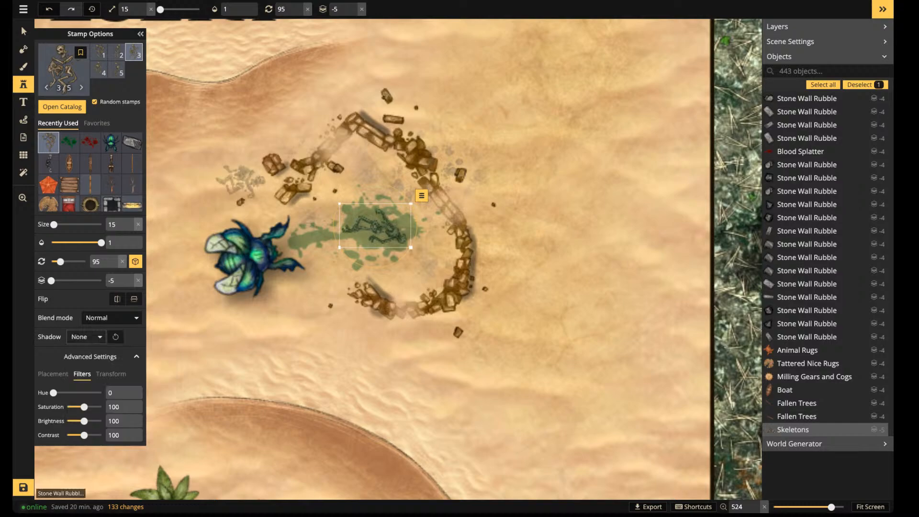
{"action": "left_click", "coordinate": [245, 13]}
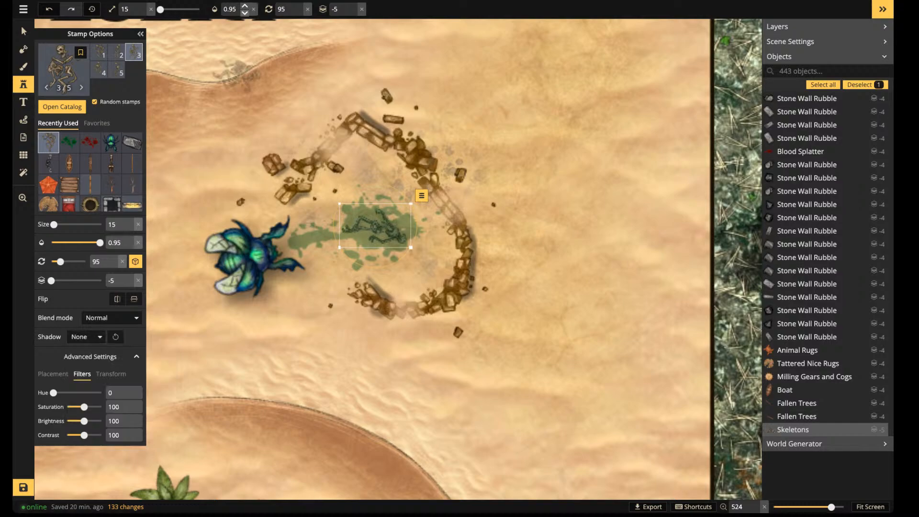
{"action": "left_click", "coordinate": [245, 13]}
{"action": "left_click", "coordinate": [244, 13]}
{"action": "left_click", "coordinate": [245, 13]}
{"action": "left_click", "coordinate": [244, 13]}
{"action": "left_click", "coordinate": [244, 13]}
{"action": "left_click", "coordinate": [244, 13]}
{"action": "left_click", "coordinate": [244, 13]}
{"action": "left_click", "coordinate": [244, 13]}
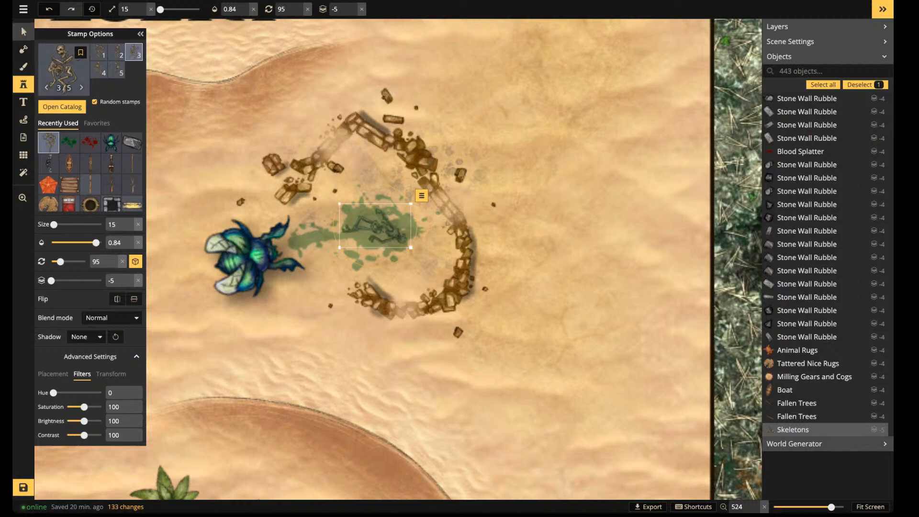
{"action": "left_click", "coordinate": [24, 32]}
{"action": "left_click", "coordinate": [348, 282]}
{"action": "scroll", "coordinate": [348, 281], "scroll_direction": "down", "scroll_amount": 3}
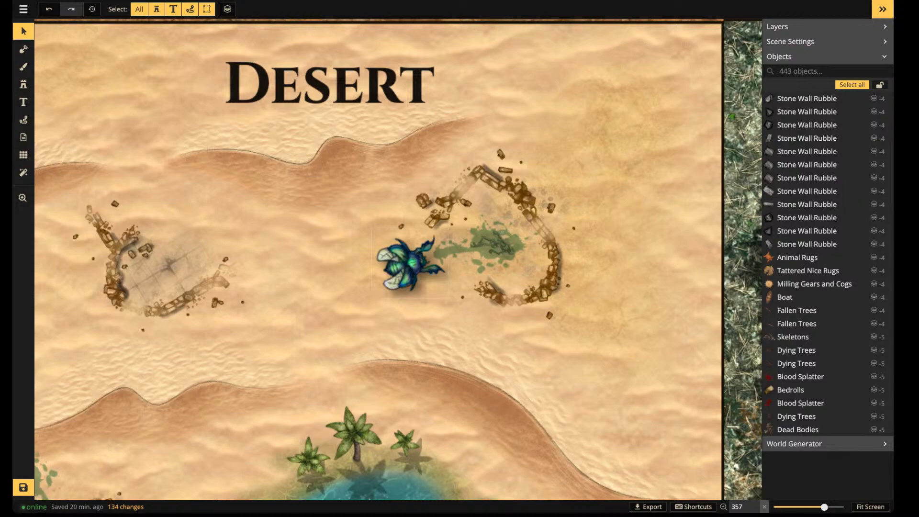
Examine the desert Lost Village scene, checking the ruins, scarabs, splatters and oasis up close and as a whole
{"action": "scroll", "coordinate": [368, 67], "scroll_direction": "down", "scroll_amount": 5}
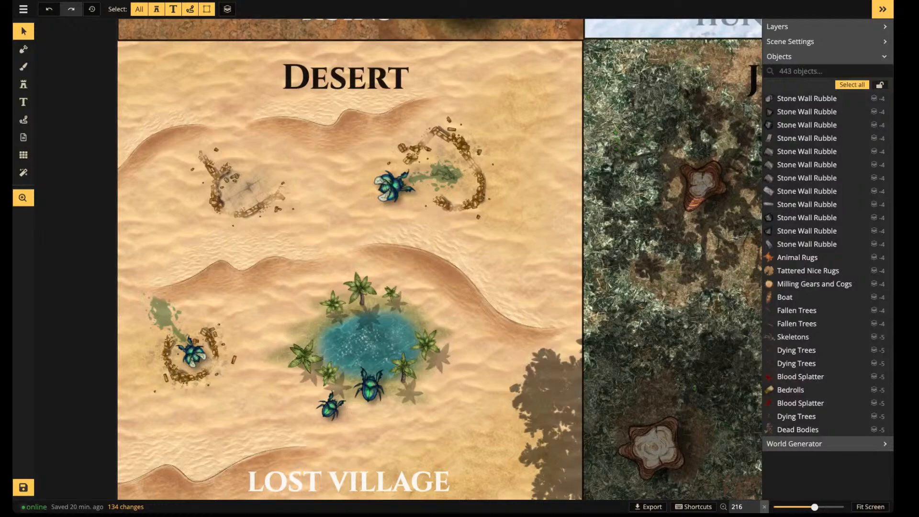
{"action": "left_click_drag", "start_coordinate": [368, 67], "coordinate": [331, 128]}
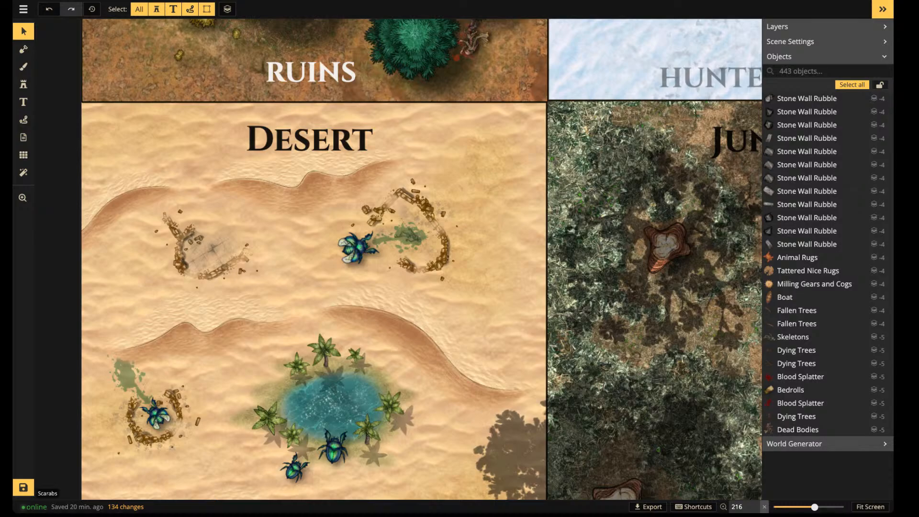
{"action": "scroll", "coordinate": [409, 234], "scroll_direction": "up", "scroll_amount": 3}
{"action": "scroll", "coordinate": [409, 233], "scroll_direction": "down", "scroll_amount": 3}
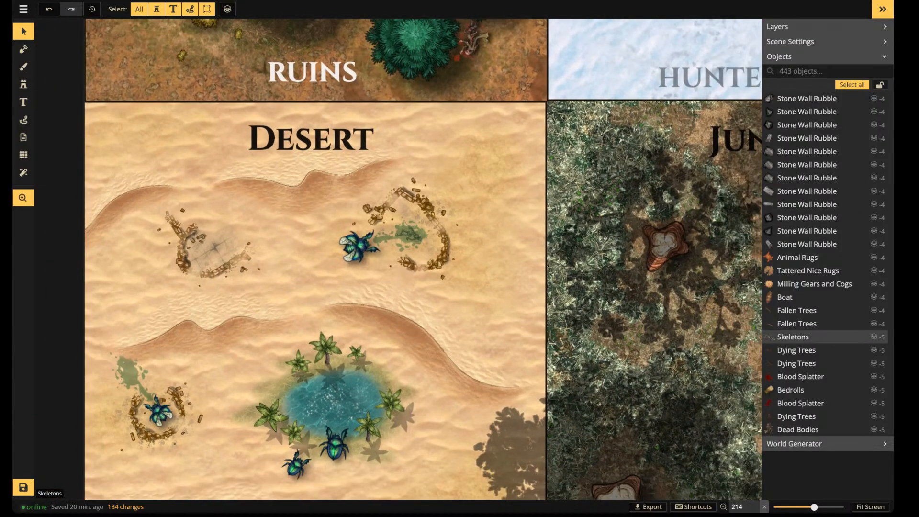
{"action": "left_click_drag", "start_coordinate": [410, 235], "coordinate": [383, 206]}
{"action": "scroll", "coordinate": [399, 259], "scroll_direction": "up", "scroll_amount": 5}
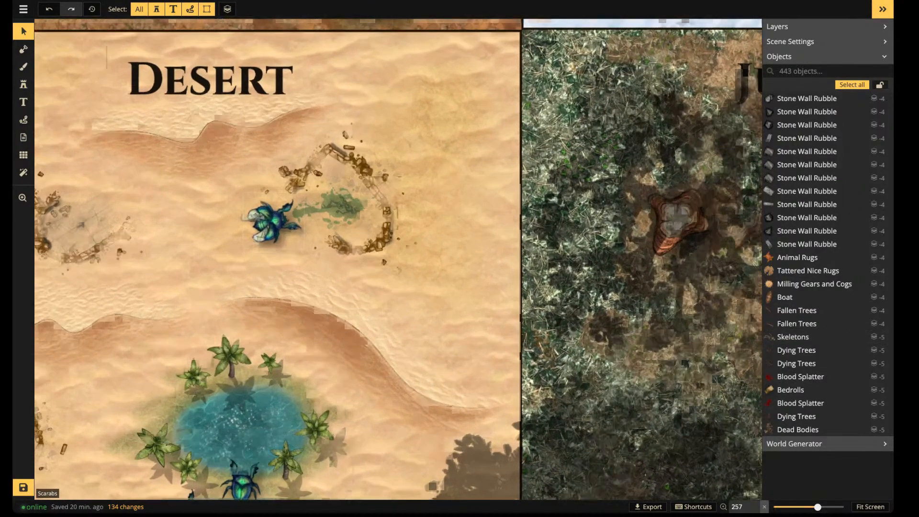
{"action": "scroll", "coordinate": [306, 241], "scroll_direction": "up", "scroll_amount": 1}
{"action": "left_click_drag", "start_coordinate": [306, 240], "coordinate": [427, 205]}
{"action": "scroll", "coordinate": [359, 184], "scroll_direction": "up", "scroll_amount": 2}
{"action": "scroll", "coordinate": [350, 186], "scroll_direction": "down", "scroll_amount": 5}
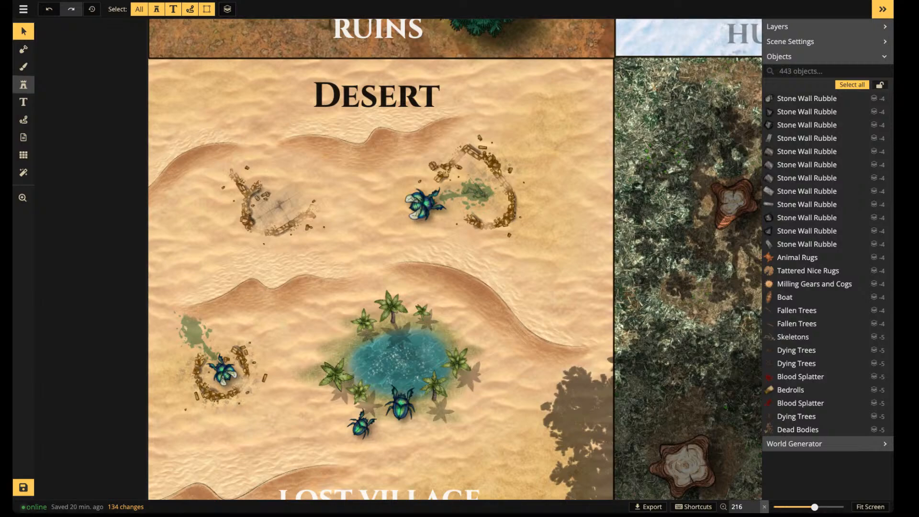
Search the stamp catalog for "cloud" across all styles and choose the first stamp of the beige Clouds set
{"action": "left_click", "coordinate": [23, 85]}
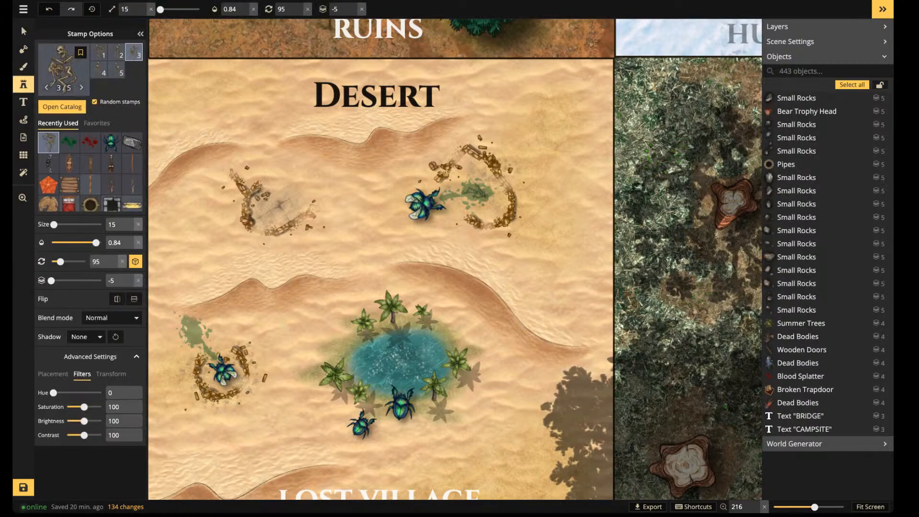
{"action": "left_click", "coordinate": [62, 60]}
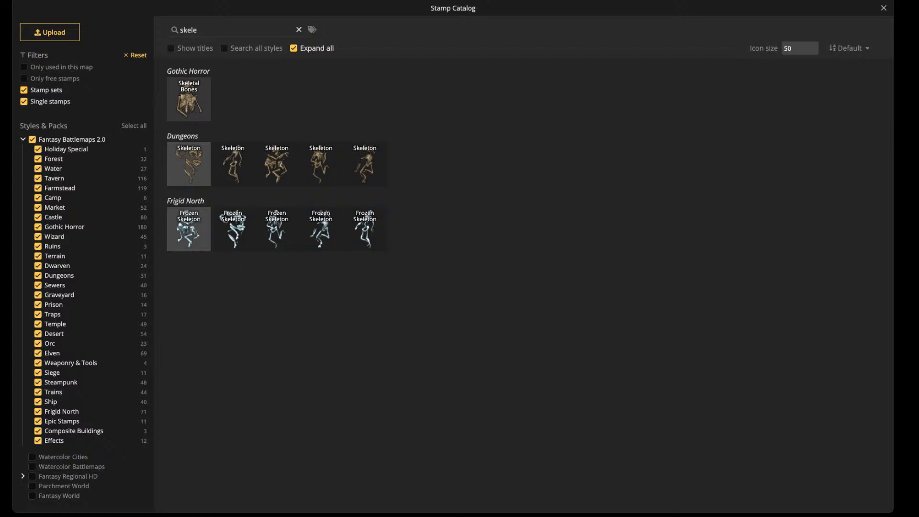
{"action": "key", "text": "BackSpace"}
{"action": "key", "text": "BackSpace"}
{"action": "key", "text": "BackSpace"}
{"action": "key", "text": "BackSpace"}
{"action": "key", "text": "BackSpace"}
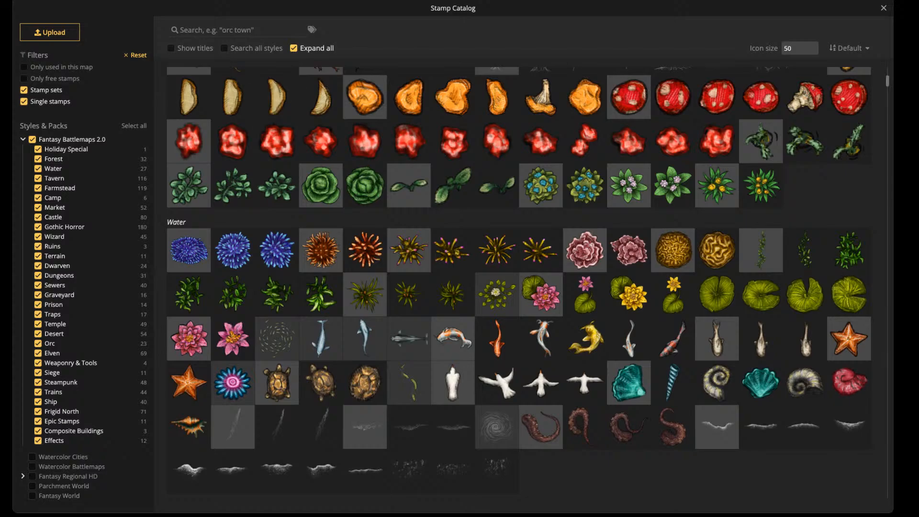
{"action": "scroll", "coordinate": [365, 339], "scroll_direction": "down", "scroll_amount": 3}
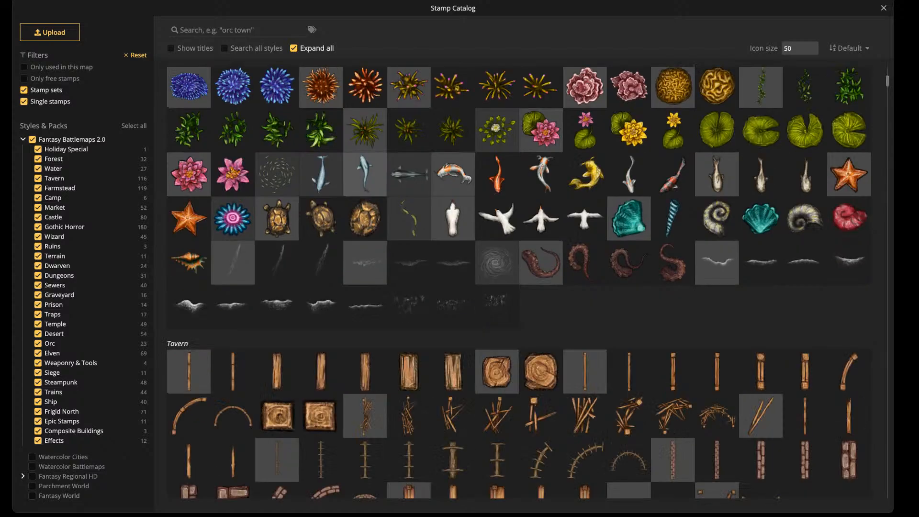
{"action": "scroll", "coordinate": [519, 282], "scroll_direction": "up", "scroll_amount": 3}
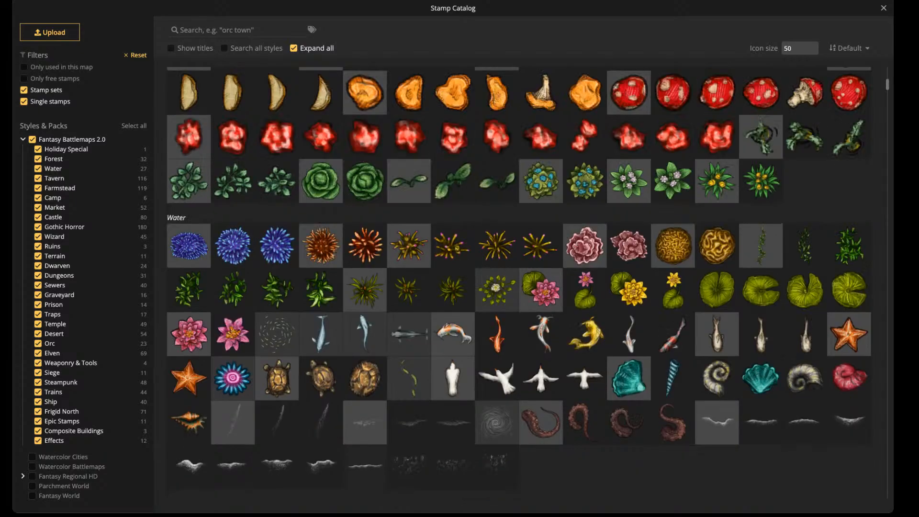
{"action": "left_click", "coordinate": [224, 48]}
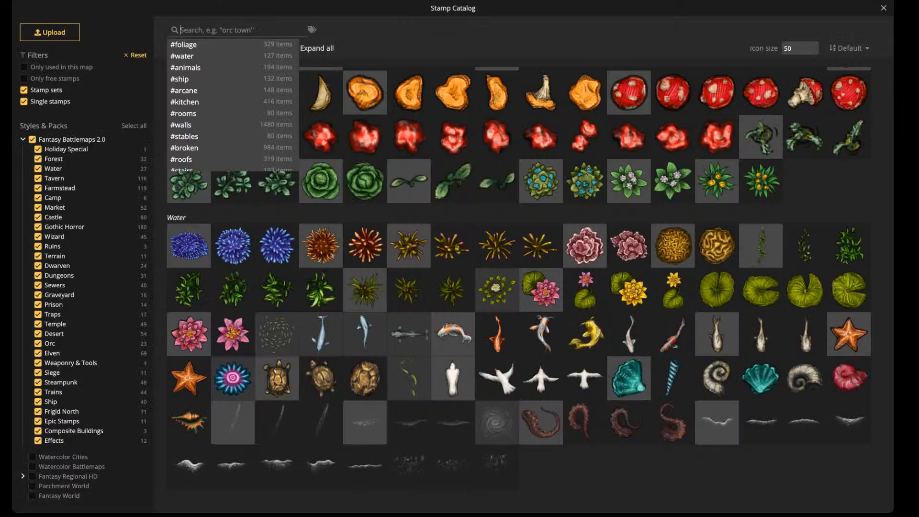
{"action": "type", "text": "cloud"}
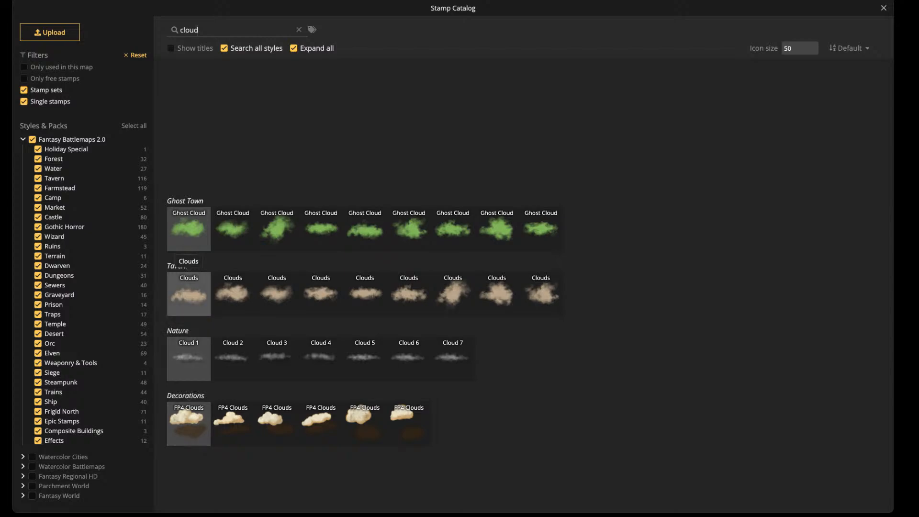
{"action": "left_click", "coordinate": [189, 293]}
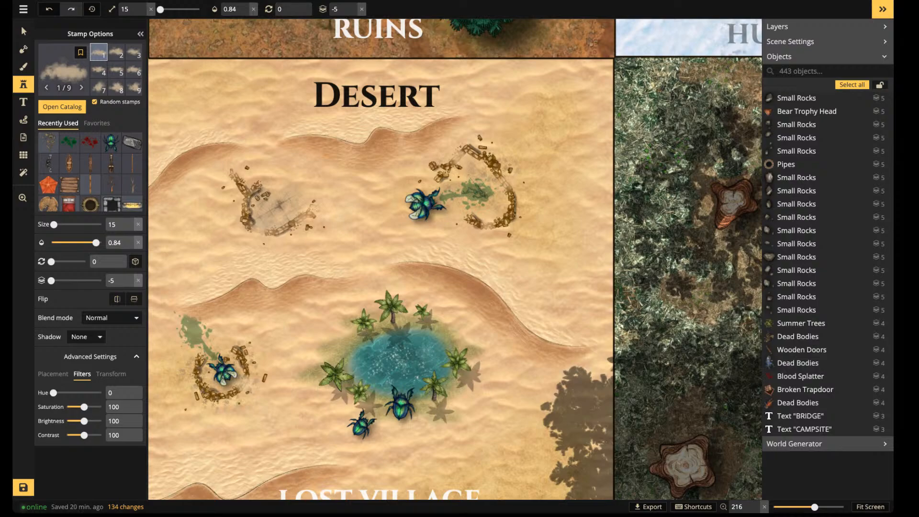
Enlarge the cloud stamp to size 85 and set its saturation to 200 and brightness to 143
{"action": "scroll", "coordinate": [249, 223], "scroll_direction": "up", "scroll_amount": 2}
{"action": "scroll", "coordinate": [292, 215], "scroll_direction": "up", "scroll_amount": 8}
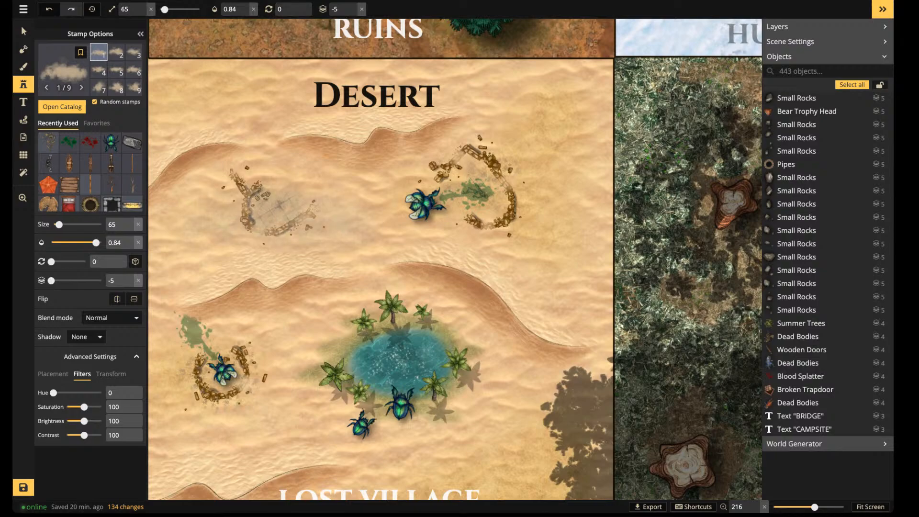
{"action": "key", "text": "space"}
{"action": "left_click_drag", "start_coordinate": [311, 216], "coordinate": [398, 218]}
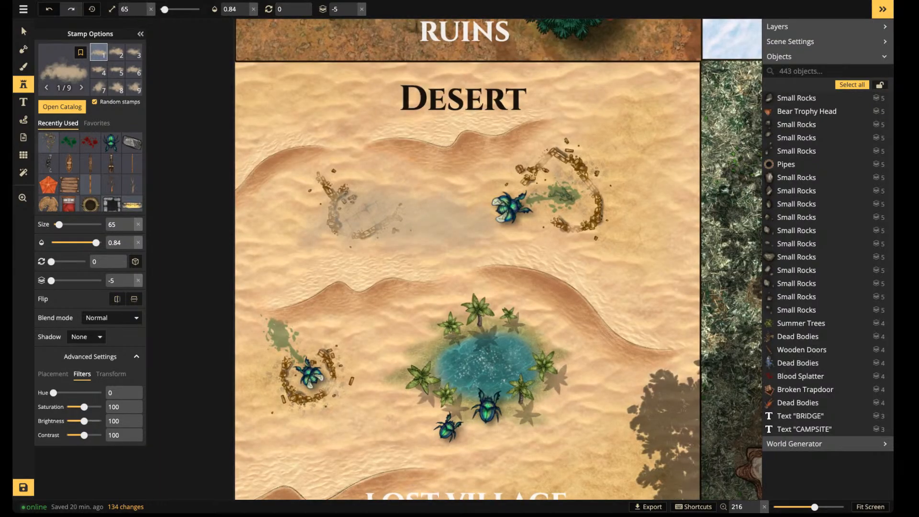
{"action": "mouse_move", "coordinate": [84, 407]}
{"action": "left_mouse_down"}
{"action": "mouse_move", "coordinate": [101, 407]}
{"action": "mouse_move", "coordinate": [90, 422]}
{"action": "left_mouse_up"}
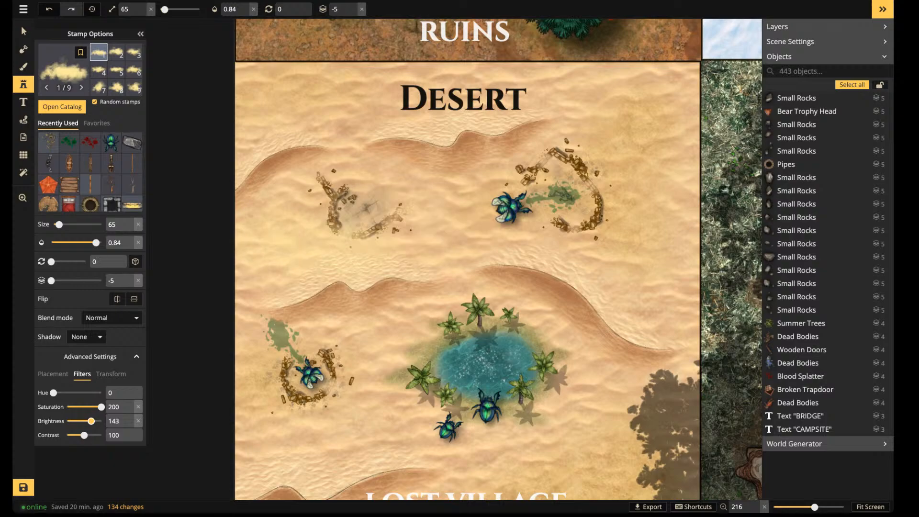
{"action": "key", "text": "bracketright"}
{"action": "key", "text": "bracketright"}
{"action": "key", "text": "bracketright"}
{"action": "key", "text": "bracketright"}
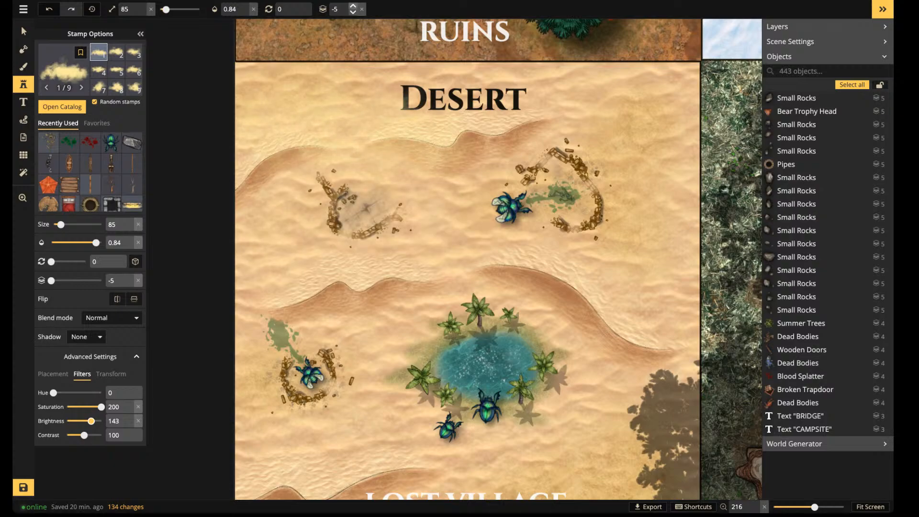
Set the cloud stamp's layer to 5 and lower its opacity to 0.58
{"action": "left_click", "coordinate": [352, 5]}
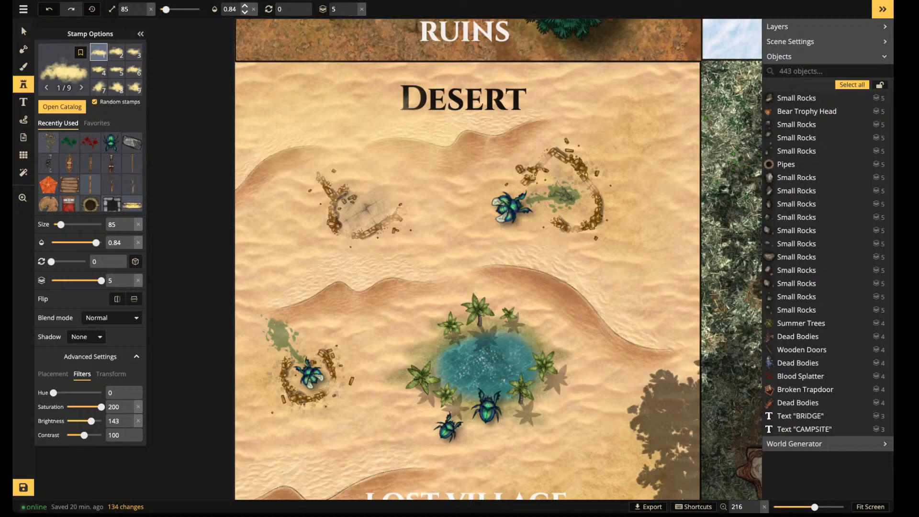
{"action": "left_click", "coordinate": [244, 12]}
{"action": "left_click", "coordinate": [245, 12]}
{"action": "left_click", "coordinate": [244, 13]}
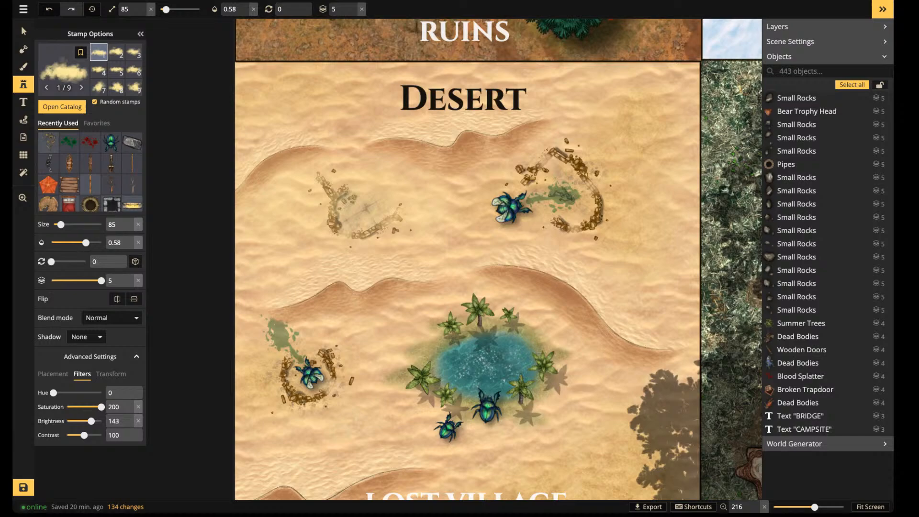
Place five sand clouds over the desert: northwestern ruin, western edge, southwestern ruin, northern dunes near the northeastern ruin, and the LOST VILLAGE label
{"action": "left_click", "coordinate": [331, 179]}
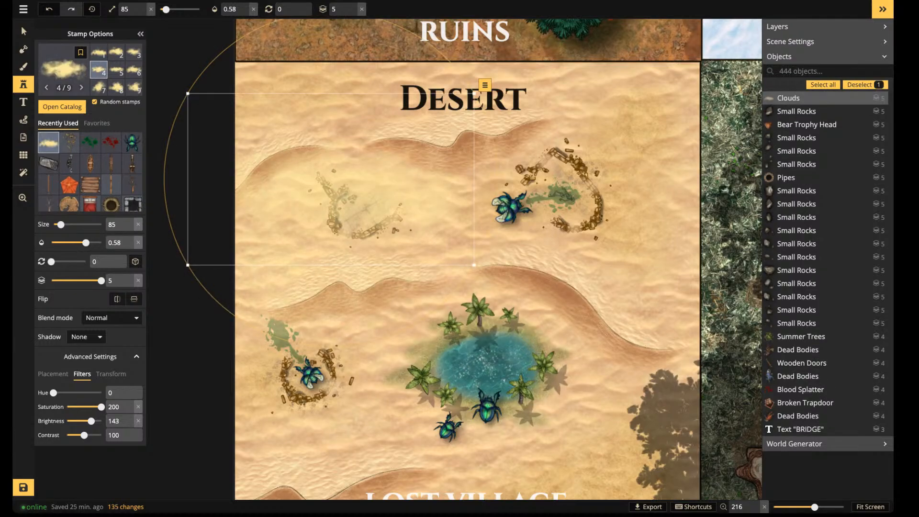
{"action": "left_click", "coordinate": [267, 294]}
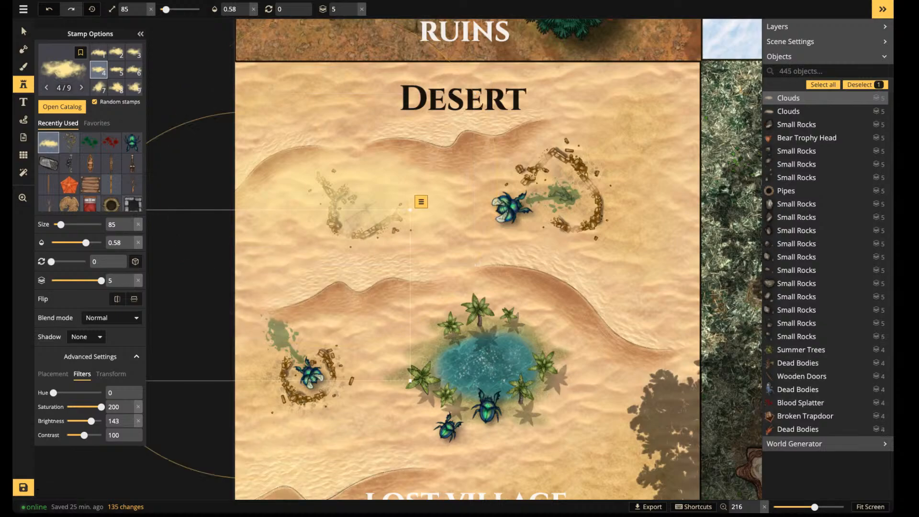
{"action": "left_click", "coordinate": [434, 334]}
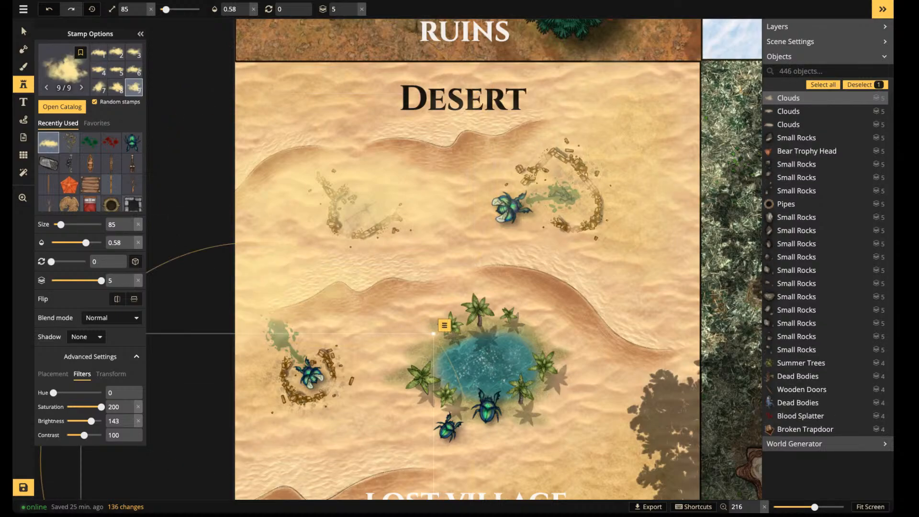
{"action": "left_click", "coordinate": [535, 131]}
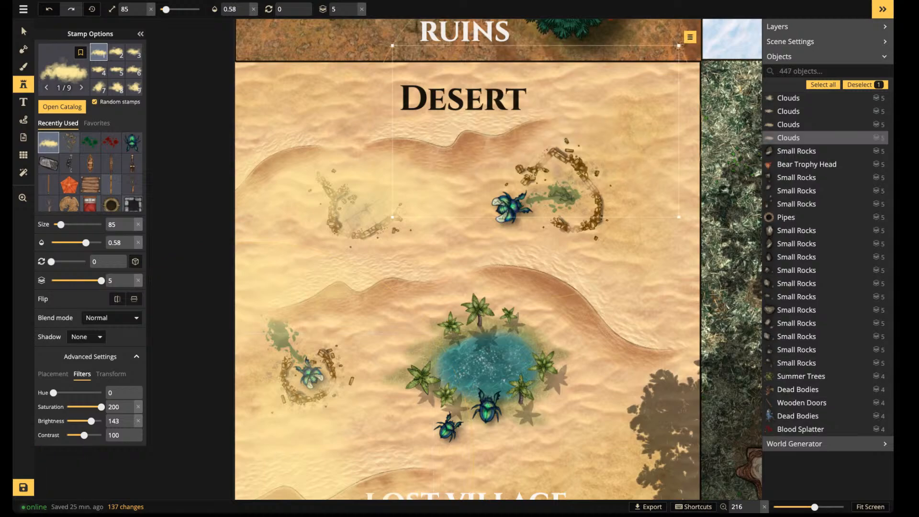
{"action": "scroll", "coordinate": [544, 138], "scroll_direction": "down", "scroll_amount": 4}
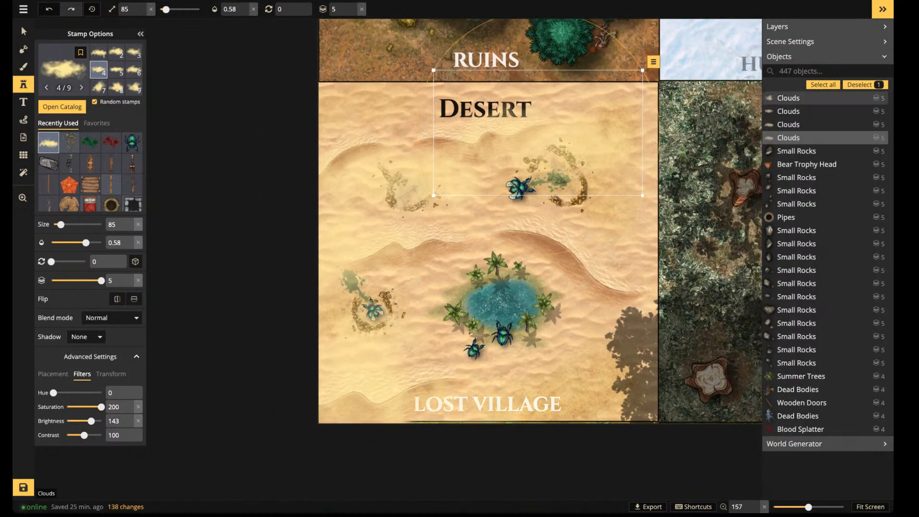
{"action": "left_click", "coordinate": [483, 426]}
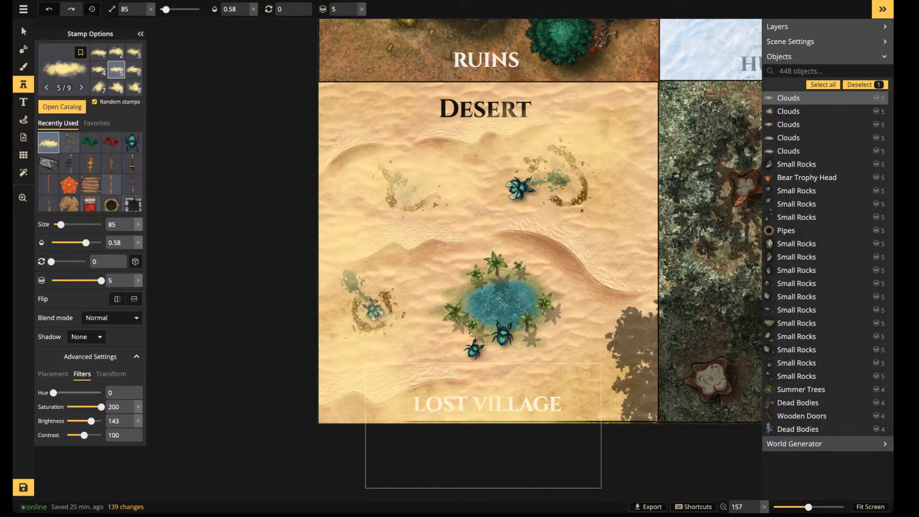
Try a hue of 350 on the cloud stamp, reset the hue to 0, and deselect the placed cloud
{"action": "left_click_drag", "start_coordinate": [53, 392], "coordinate": [101, 392]}
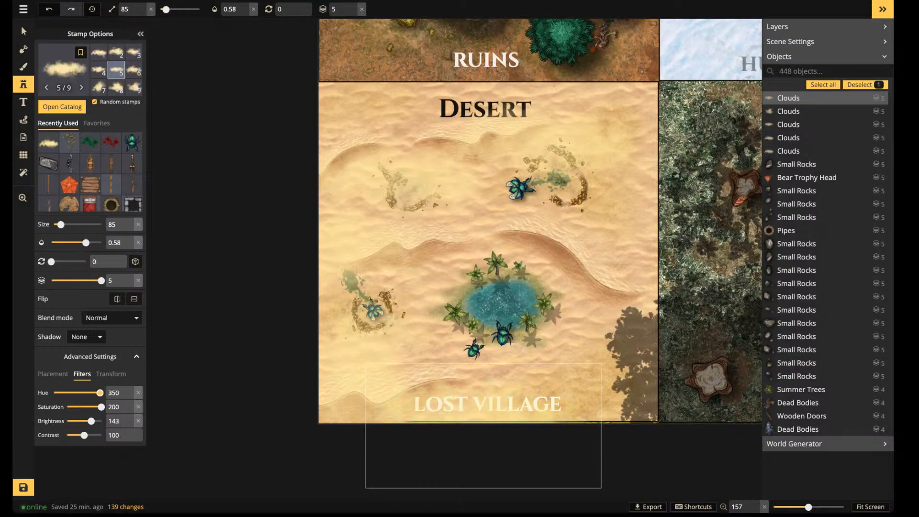
{"action": "left_click", "coordinate": [139, 393]}
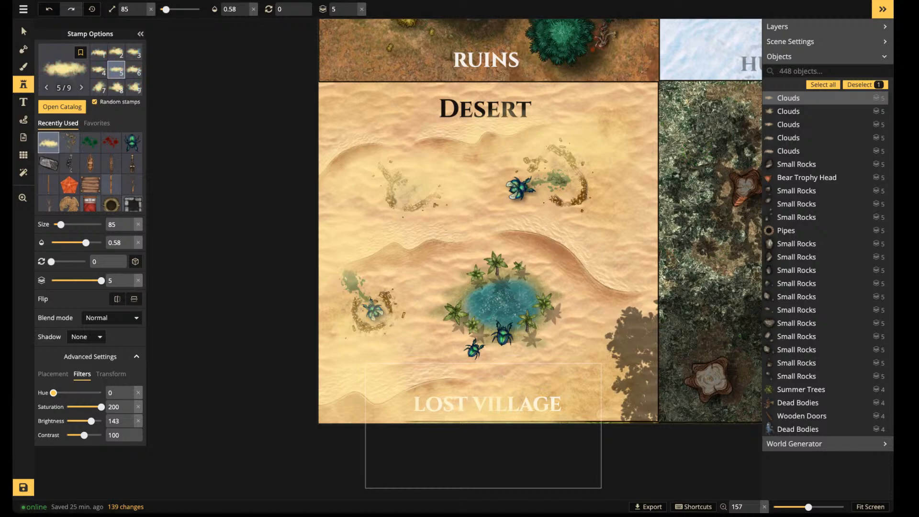
{"action": "key", "text": "Escape"}
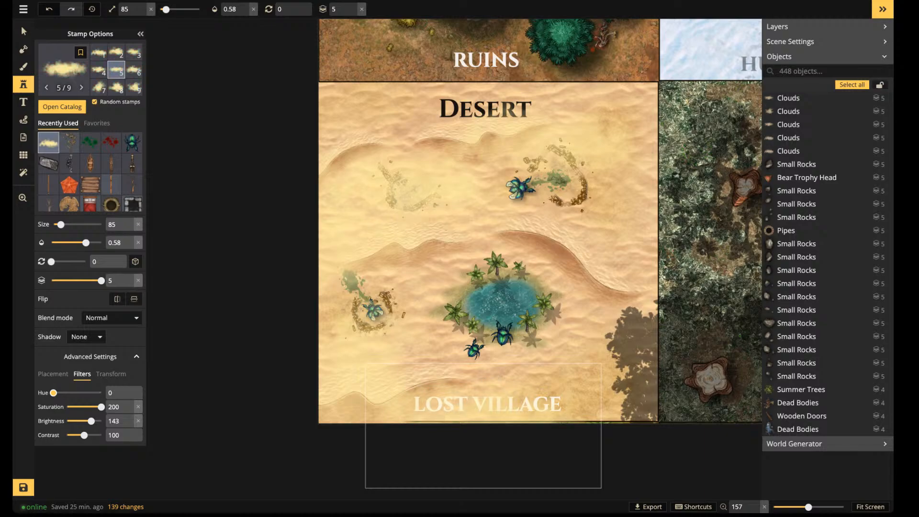
Save the map and reopen Terrain Stream (Fantasy Battlemap) from the saved maps for editing
{"action": "key", "text": "ctrl+s"}
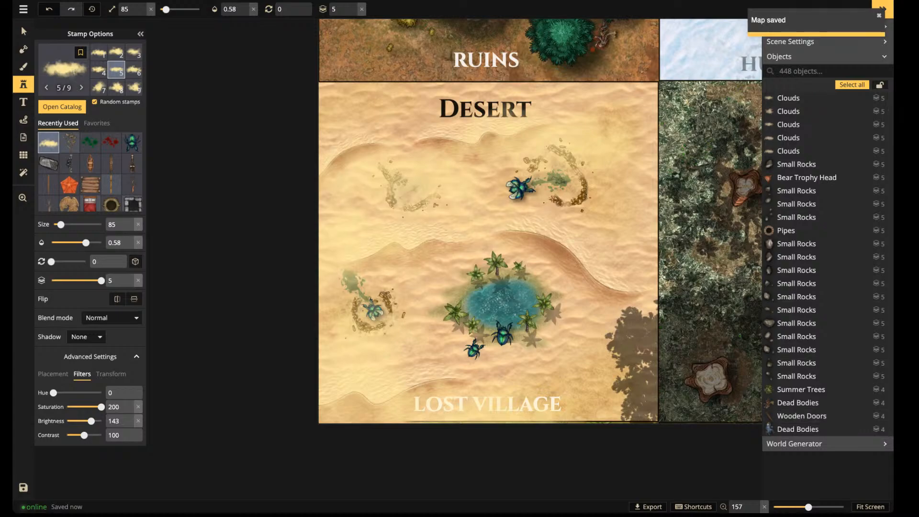
{"action": "scroll", "coordinate": [548, 241], "scroll_direction": "down", "scroll_amount": 2}
{"action": "scroll", "coordinate": [547, 241], "scroll_direction": "down", "scroll_amount": 2}
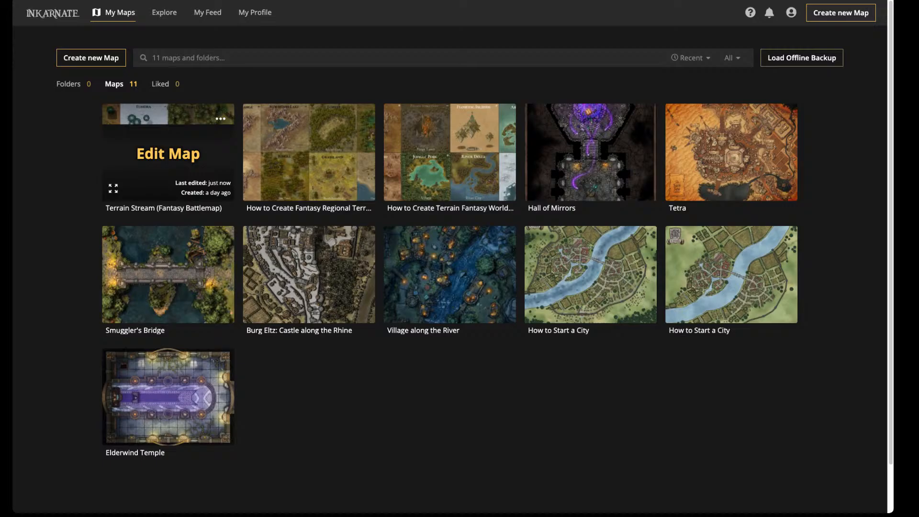
{"action": "left_click", "coordinate": [168, 153]}
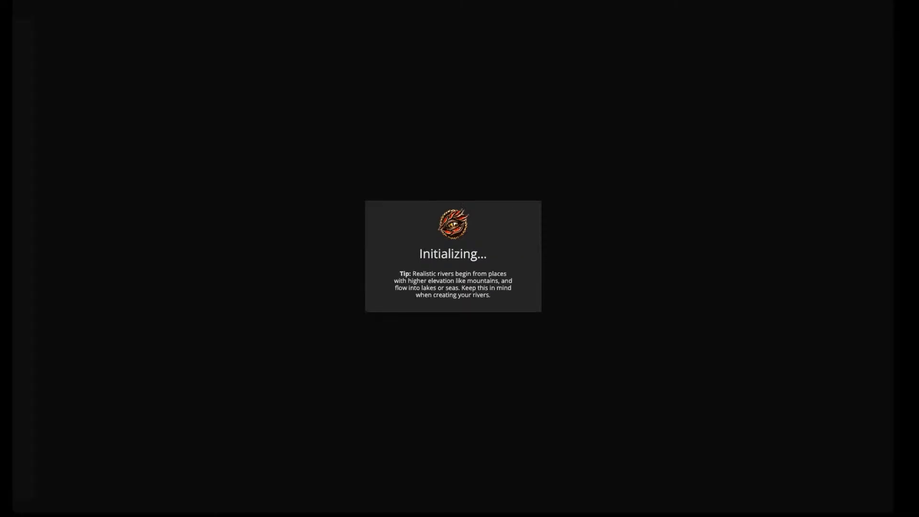
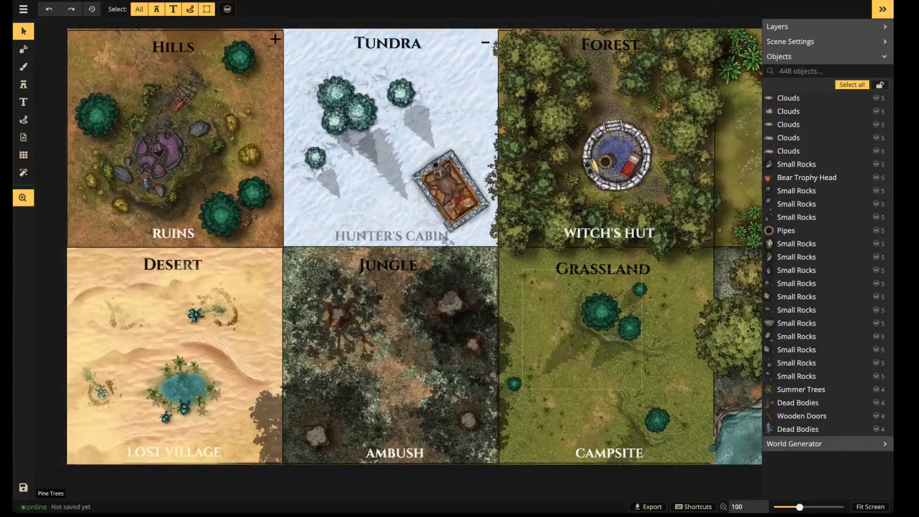
Examine the Jungle Ambush scene, including its dirt path, tree trunks, canopy shadows and borders with neighboring terrains
{"action": "scroll", "coordinate": [373, 405], "scroll_direction": "up", "scroll_amount": 3}
{"action": "scroll", "coordinate": [373, 404], "scroll_direction": "up", "scroll_amount": 4}
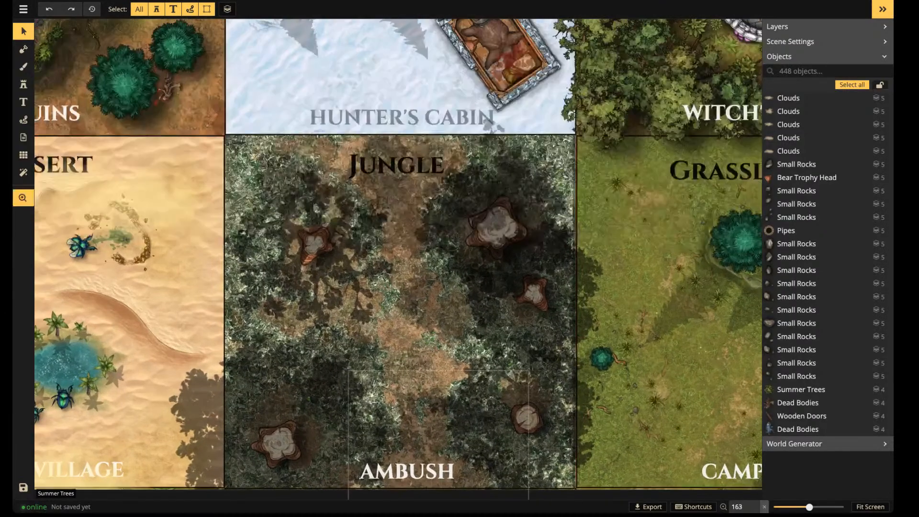
{"action": "scroll", "coordinate": [347, 301], "scroll_direction": "down", "scroll_amount": 2}
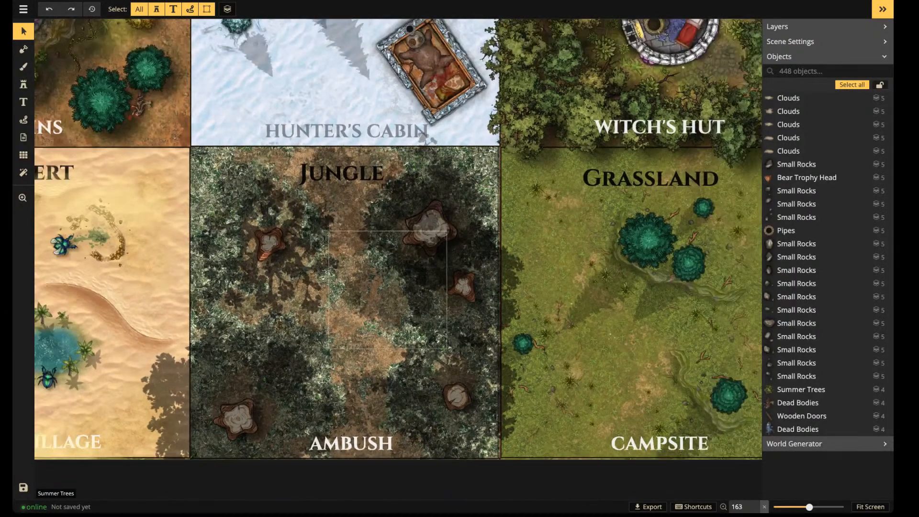
{"action": "scroll", "coordinate": [347, 300], "scroll_direction": "up", "scroll_amount": 2}
{"action": "key", "text": "space"}
{"action": "left_click_drag", "start_coordinate": [339, 331], "coordinate": [384, 254]}
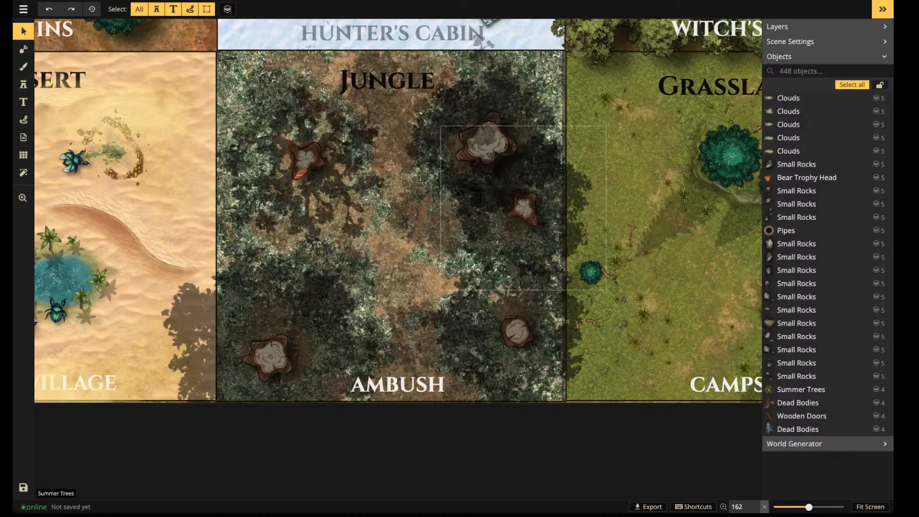
{"action": "left_click_drag", "start_coordinate": [414, 215], "coordinate": [402, 319]}
{"action": "left_click_drag", "start_coordinate": [268, 205], "coordinate": [253, 158]}
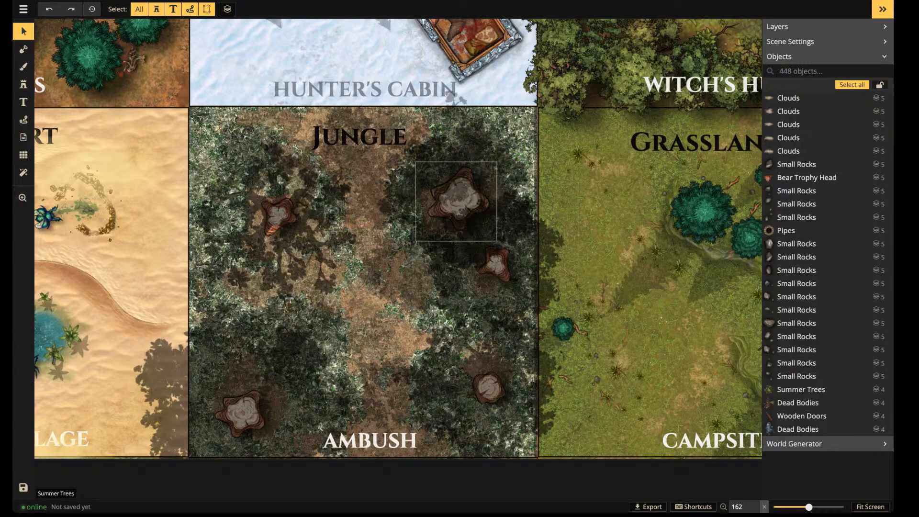
Examine the Jungle ambush tile and the neighbouring Grassland tile up close
{"action": "scroll", "coordinate": [369, 252], "scroll_direction": "up", "scroll_amount": 1}
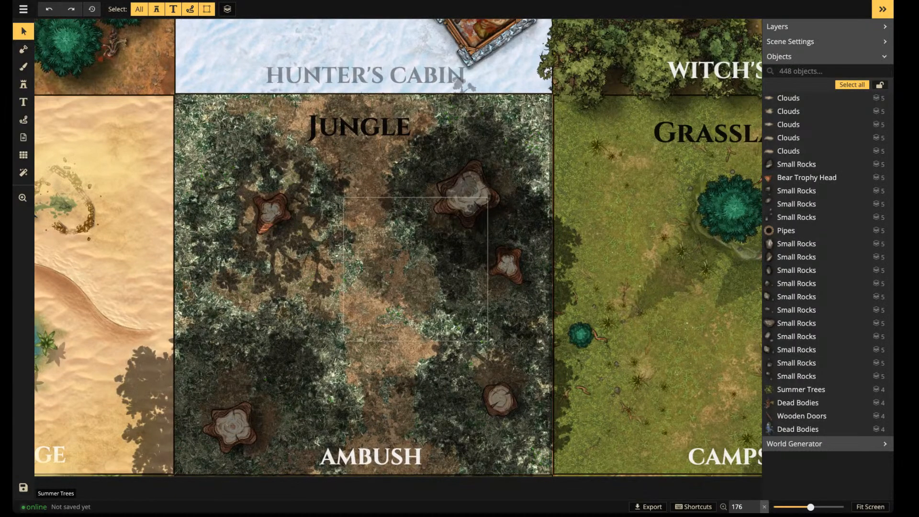
{"action": "key", "text": "space"}
{"action": "left_click_drag", "start_coordinate": [373, 252], "coordinate": [327, 253]}
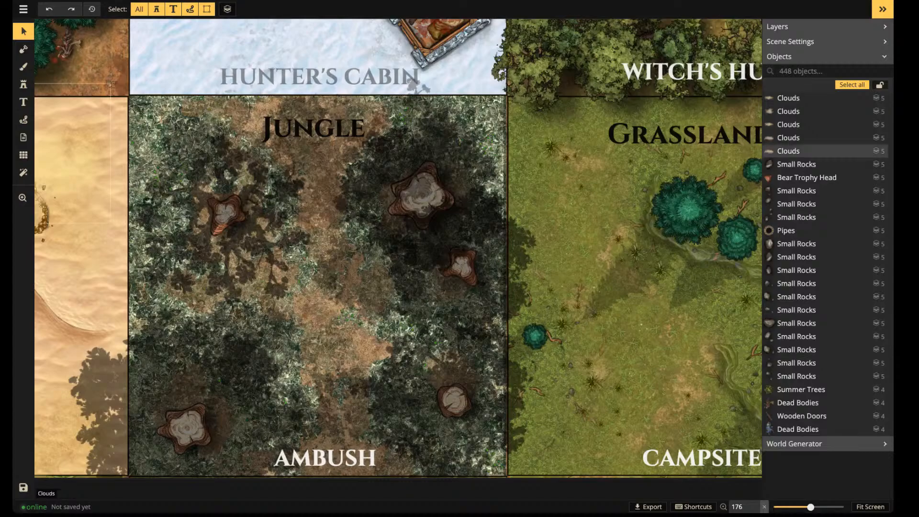
{"action": "scroll", "coordinate": [301, 282], "scroll_direction": "down", "scroll_amount": 2}
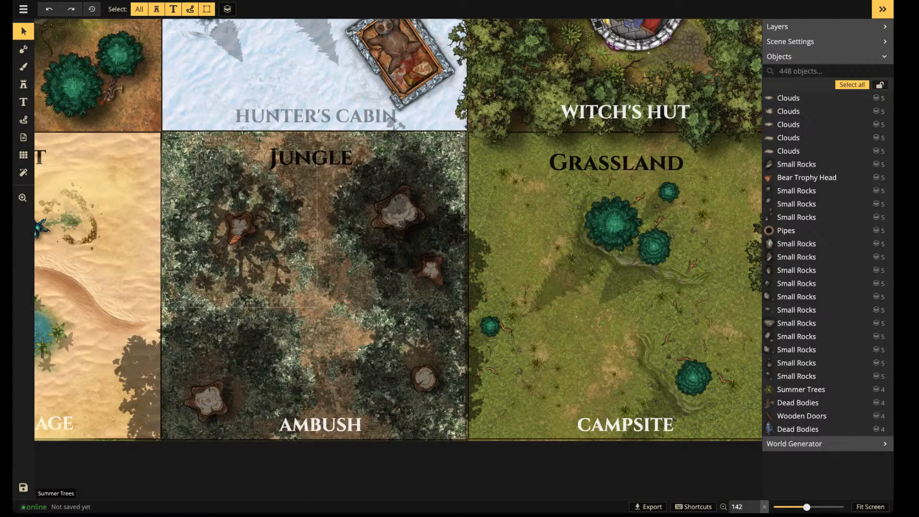
{"action": "scroll", "coordinate": [287, 321], "scroll_direction": "up", "scroll_amount": 1}
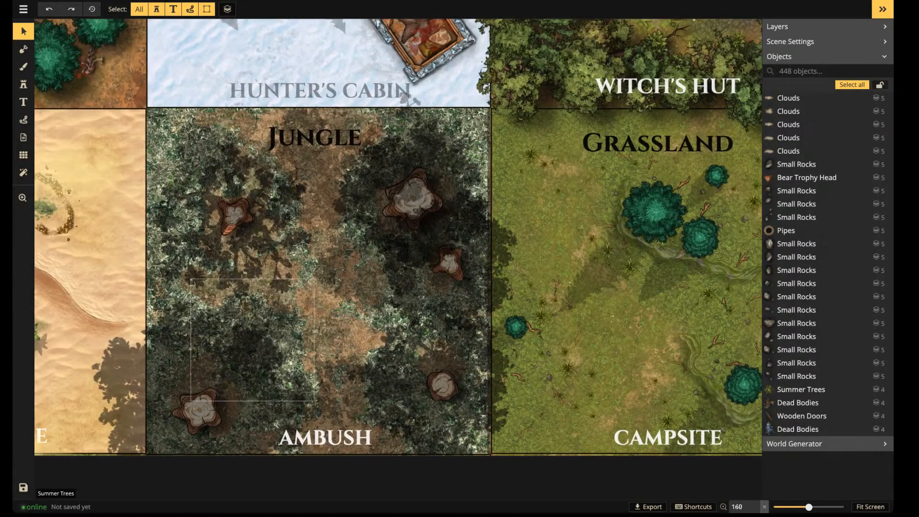
{"action": "scroll", "coordinate": [625, 181], "scroll_direction": "up", "scroll_amount": 2}
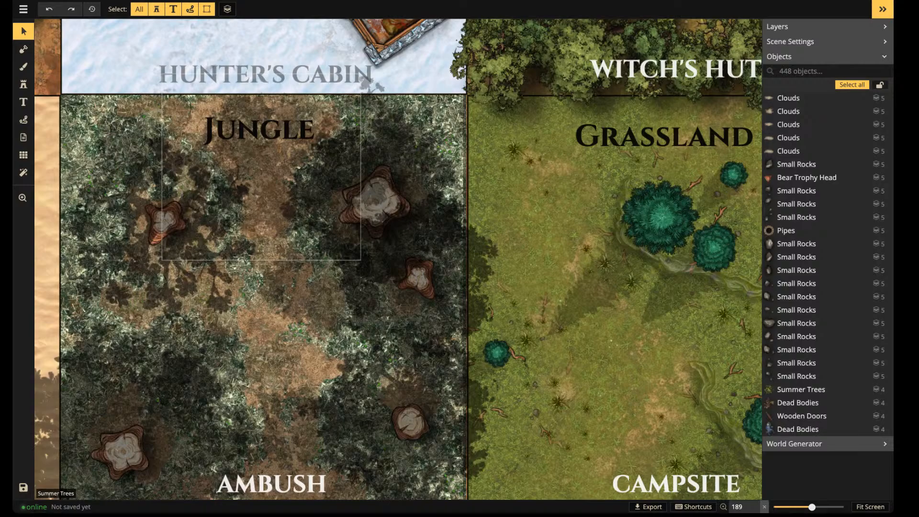
{"action": "scroll", "coordinate": [277, 239], "scroll_direction": "down", "scroll_amount": 1}
{"action": "key", "text": "space"}
{"action": "left_click_drag", "start_coordinate": [277, 239], "coordinate": [312, 231]}
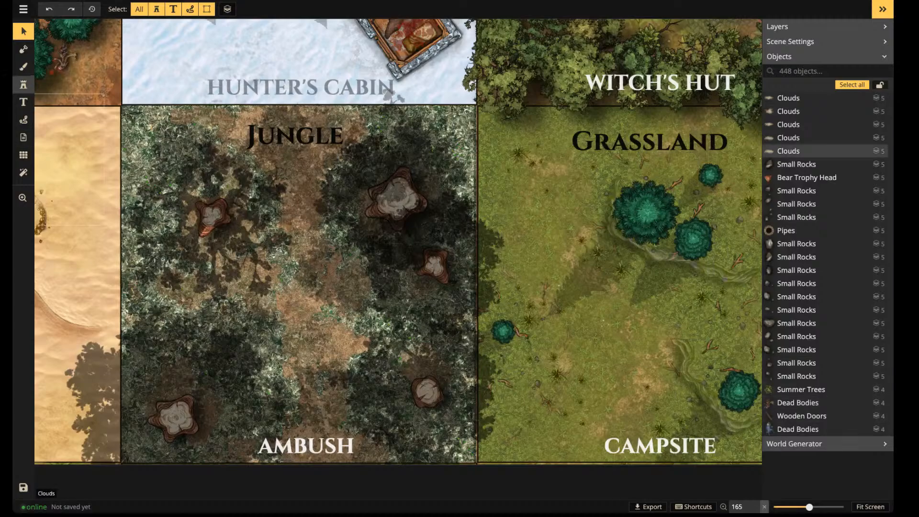
Choose the second fallen tree variant from the recently used stamps, with random stamps enabled
{"action": "left_click", "coordinate": [23, 84]}
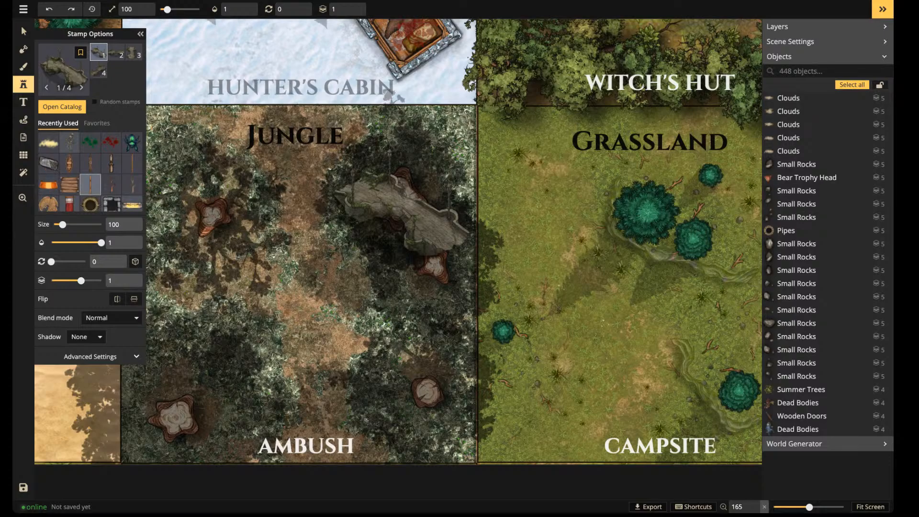
{"action": "left_click", "coordinate": [111, 185]}
{"action": "left_click", "coordinate": [94, 102]}
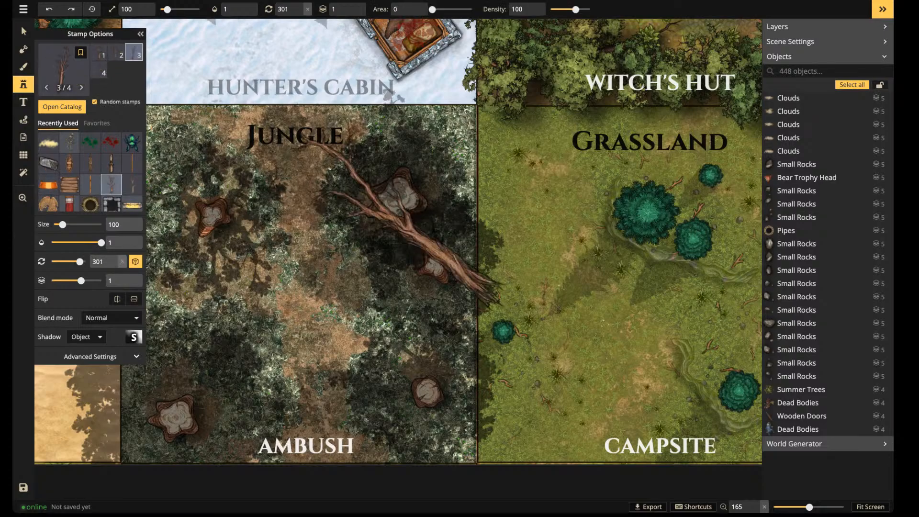
{"action": "left_click", "coordinate": [116, 52]}
{"action": "key", "text": "Left"}
{"action": "scroll", "coordinate": [313, 284], "scroll_direction": "up", "scroll_amount": 1}
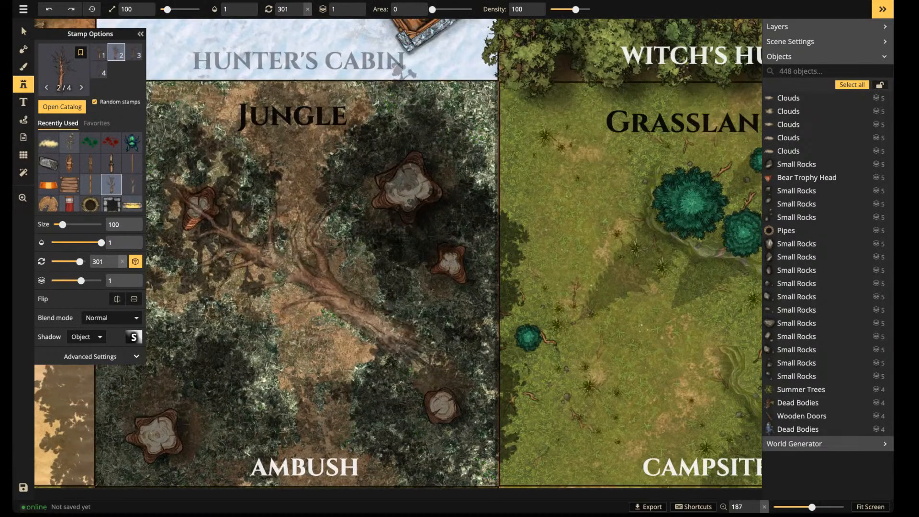
Place the fallen tree across the middle of the Jungle path at size 70, rotated to about 256 degrees
{"action": "key", "text": "["}
{"action": "scroll", "coordinate": [306, 283], "scroll_direction": "down", "scroll_amount": 2}
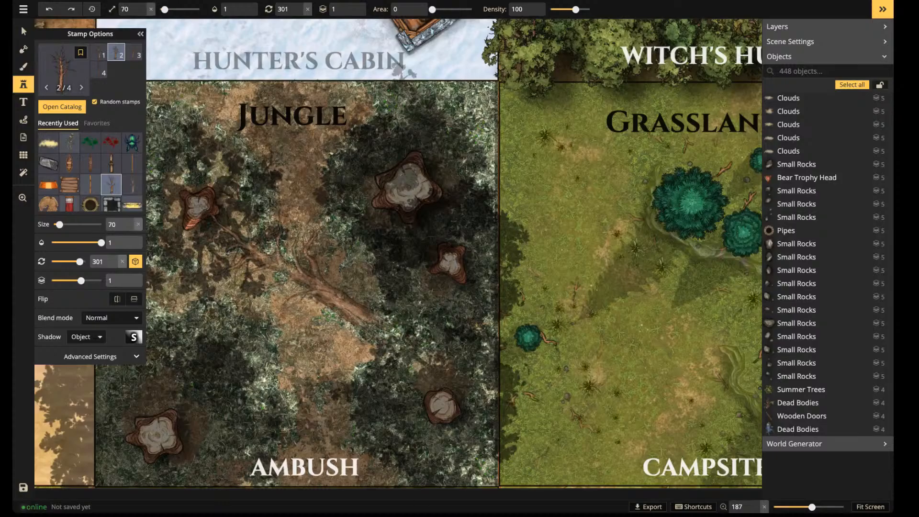
{"action": "scroll", "coordinate": [314, 300], "scroll_direction": "down", "scroll_amount": 3}
{"action": "left_click", "coordinate": [299, 311]}
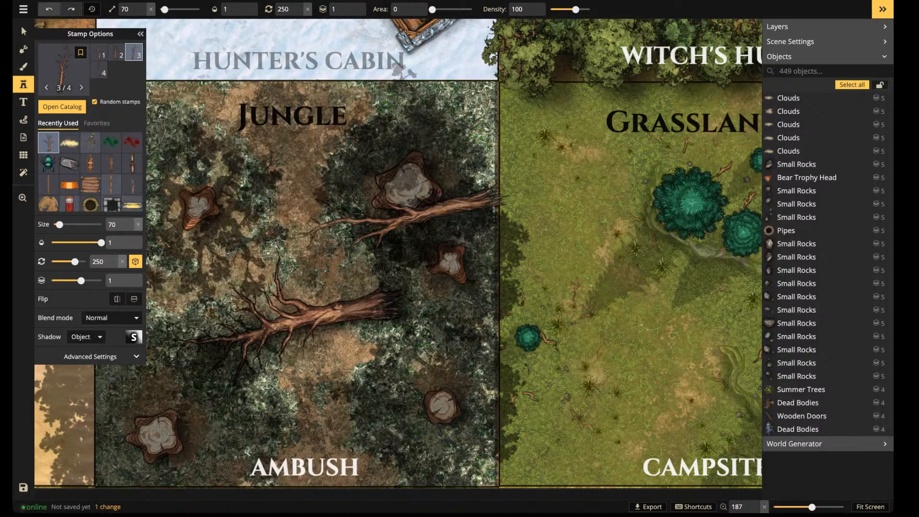
Lower the placed fallen tree to layer -5
{"action": "left_click", "coordinate": [23, 31]}
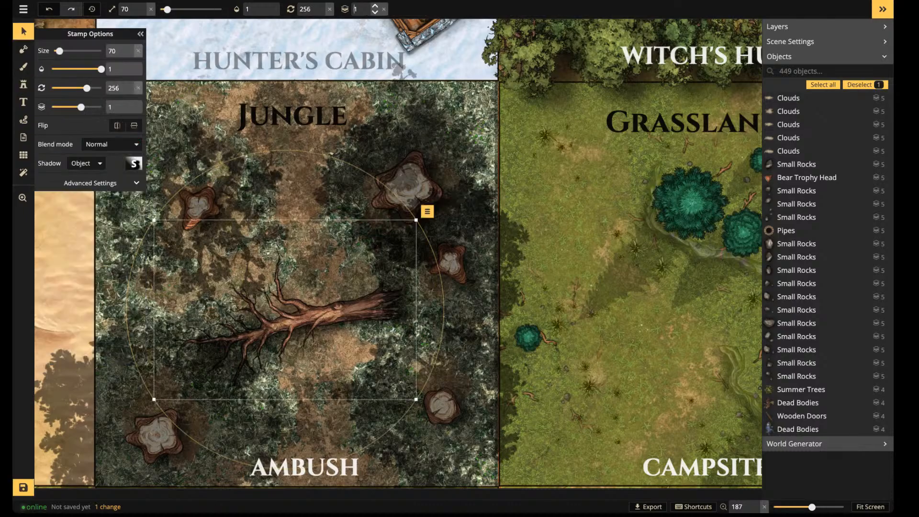
{"action": "left_click", "coordinate": [374, 13]}
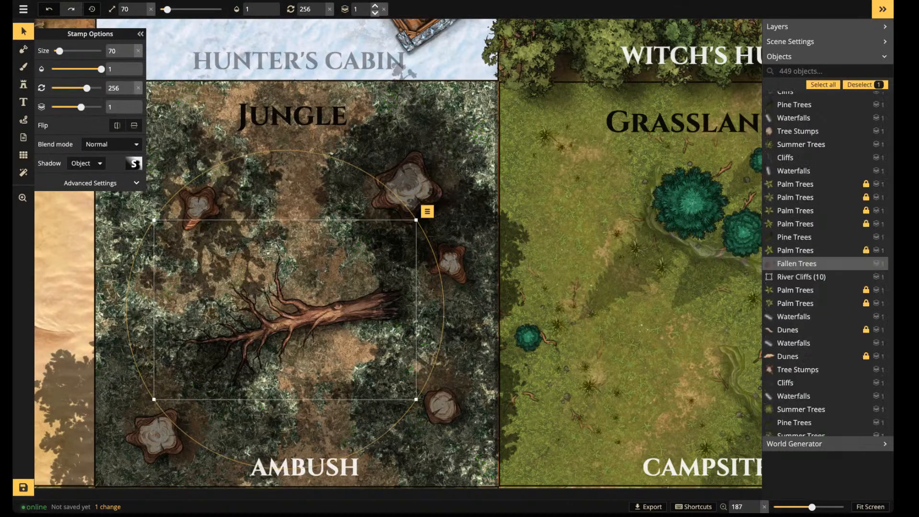
{"action": "left_click", "coordinate": [375, 13]}
{"action": "left_click", "coordinate": [375, 13]}
{"action": "left_click", "coordinate": [375, 13]}
{"action": "left_click", "coordinate": [375, 13]}
{"action": "left_click", "coordinate": [375, 13]}
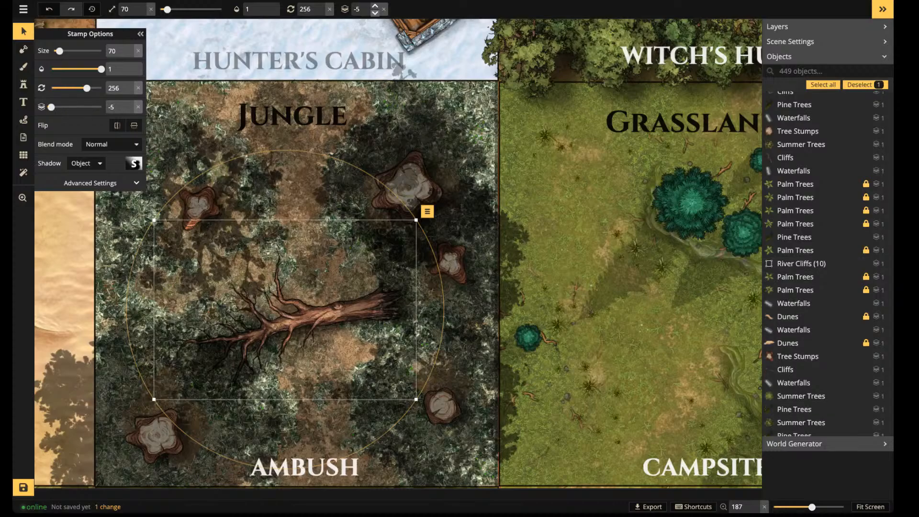
Move the fallen tree from the Jungle path onto the Grassland tile and deselect it
{"action": "left_click", "coordinate": [341, 303]}
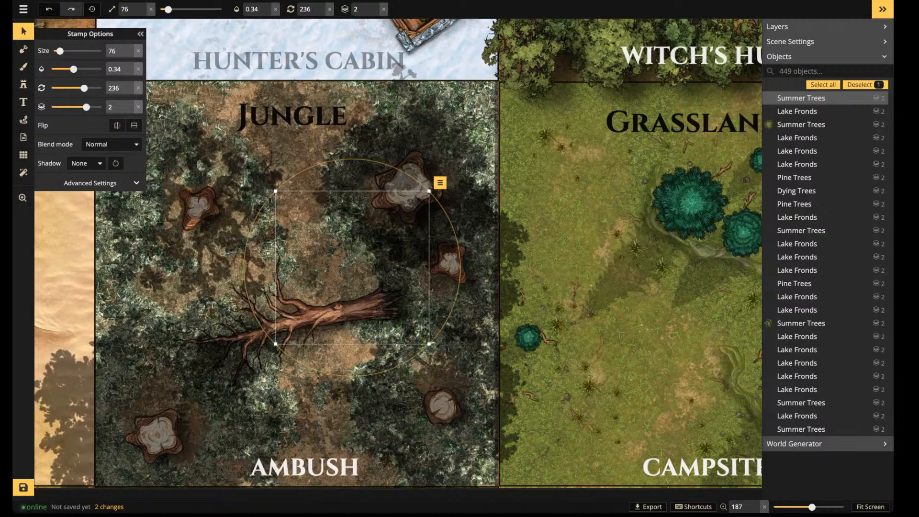
{"action": "left_click", "coordinate": [259, 328]}
{"action": "scroll", "coordinate": [257, 328], "scroll_direction": "up", "scroll_amount": 2}
{"action": "left_click_drag", "start_coordinate": [257, 328], "coordinate": [589, 326]}
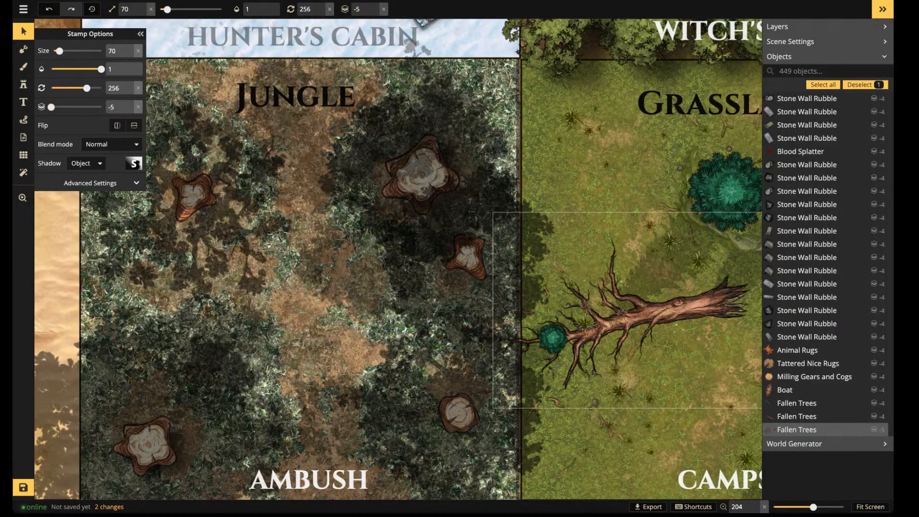
{"action": "scroll", "coordinate": [203, 137], "scroll_direction": "down", "scroll_amount": 7}
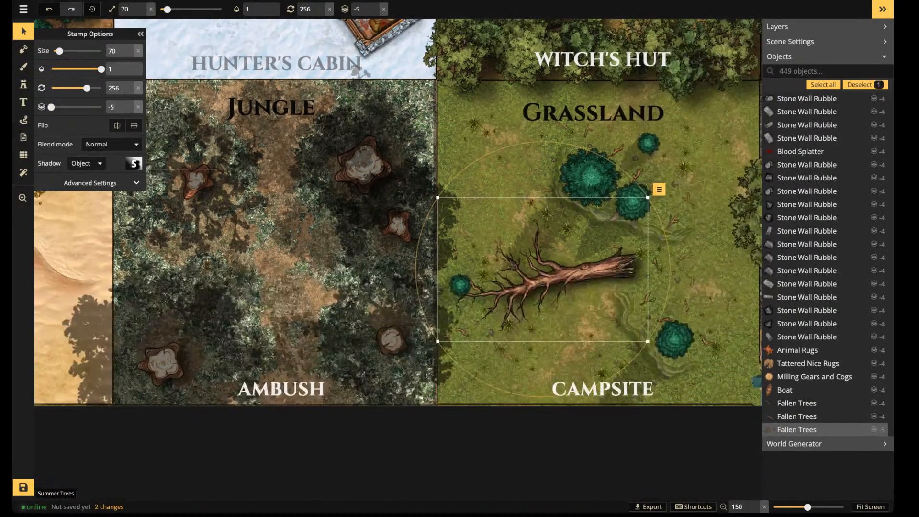
{"action": "scroll", "coordinate": [203, 132], "scroll_direction": "down", "scroll_amount": 2}
{"action": "key", "text": "Escape"}
{"action": "left_click_drag", "start_coordinate": [203, 132], "coordinate": [242, 134]}
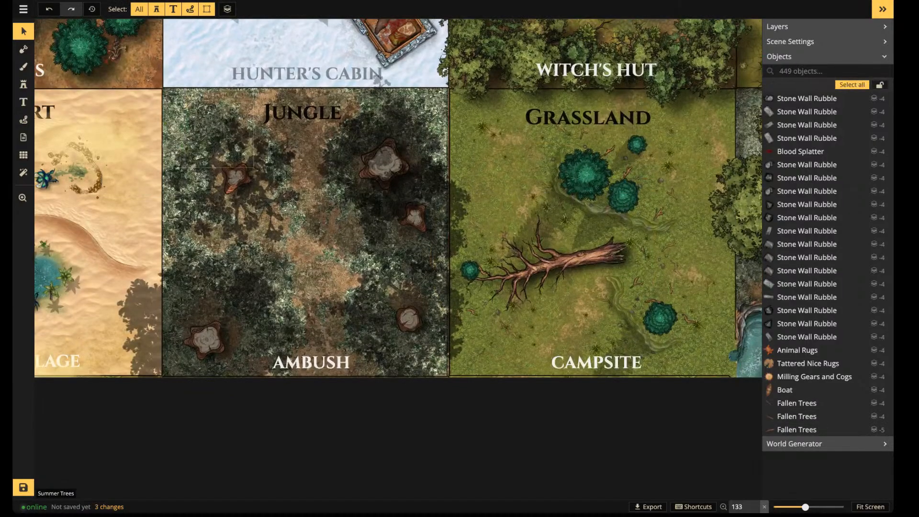
{"action": "left_click_drag", "start_coordinate": [254, 167], "coordinate": [414, 359]}
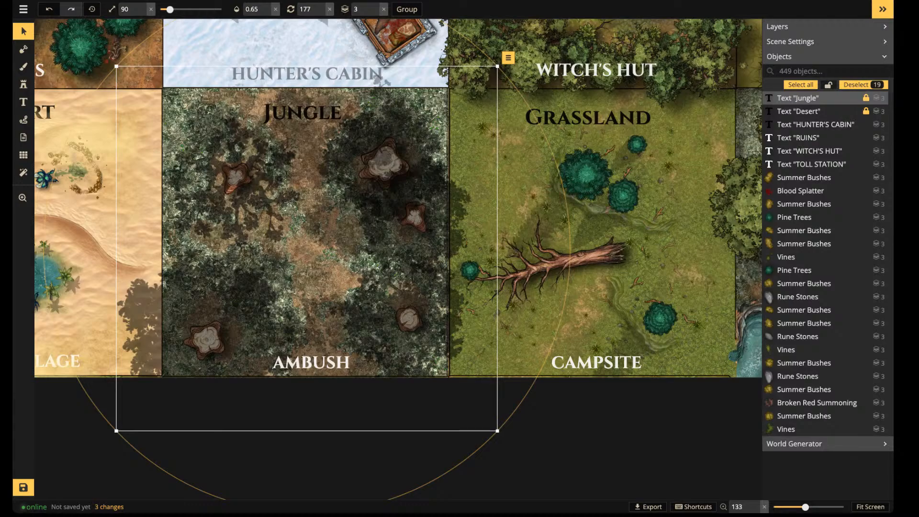
{"action": "key", "text": "Escape"}
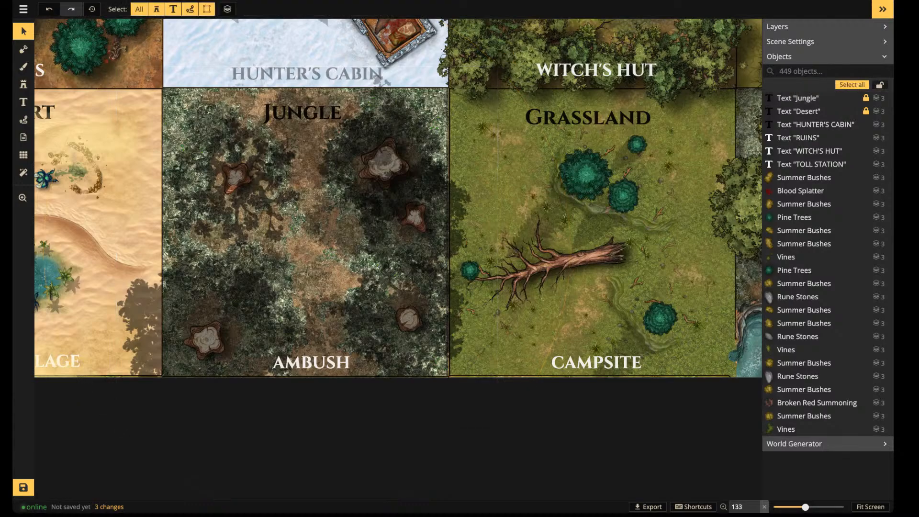
Move the fallen tree from the Grassland tile back across the middle of the Jungle path
{"action": "left_click_drag", "start_coordinate": [565, 260], "coordinate": [327, 254]}
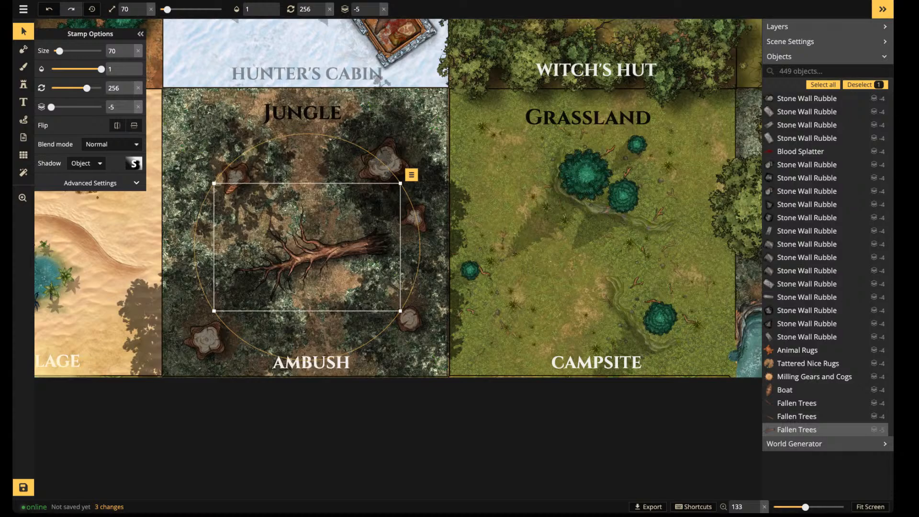
{"action": "scroll", "coordinate": [299, 267], "scroll_direction": "up", "scroll_amount": 3}
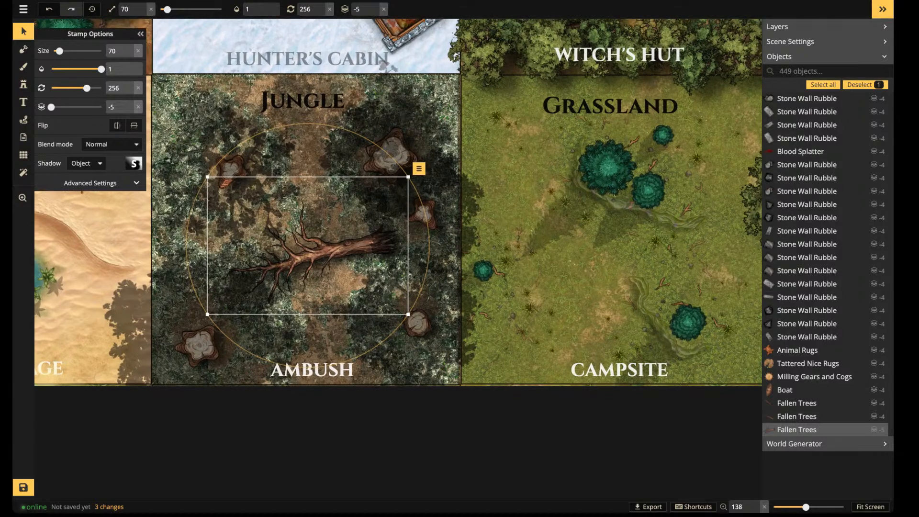
{"action": "mouse_move", "coordinate": [303, 245]}
{"action": "left_mouse_down"}
{"action": "mouse_move", "coordinate": [342, 234]}
{"action": "mouse_move", "coordinate": [302, 246]}
{"action": "mouse_move", "coordinate": [293, 234]}
{"action": "mouse_move", "coordinate": [307, 235]}
{"action": "left_mouse_up"}
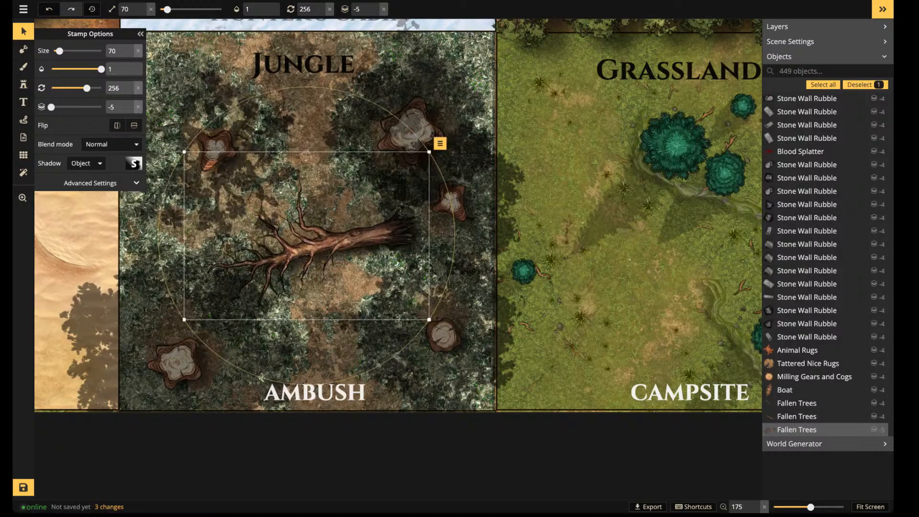
Darken the fallen tree by setting its brightness filter to 85, and deselect it
{"action": "left_click", "coordinate": [136, 183]}
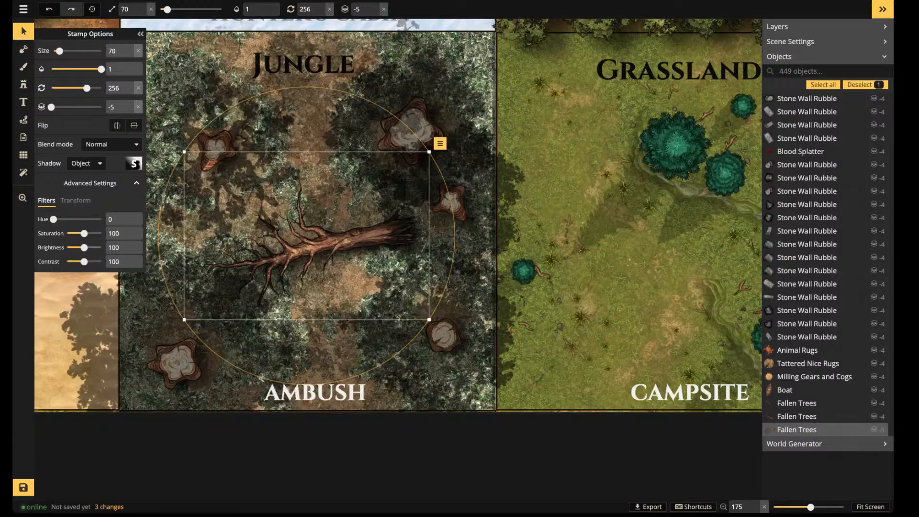
{"action": "left_click_drag", "start_coordinate": [84, 247], "coordinate": [81, 248]}
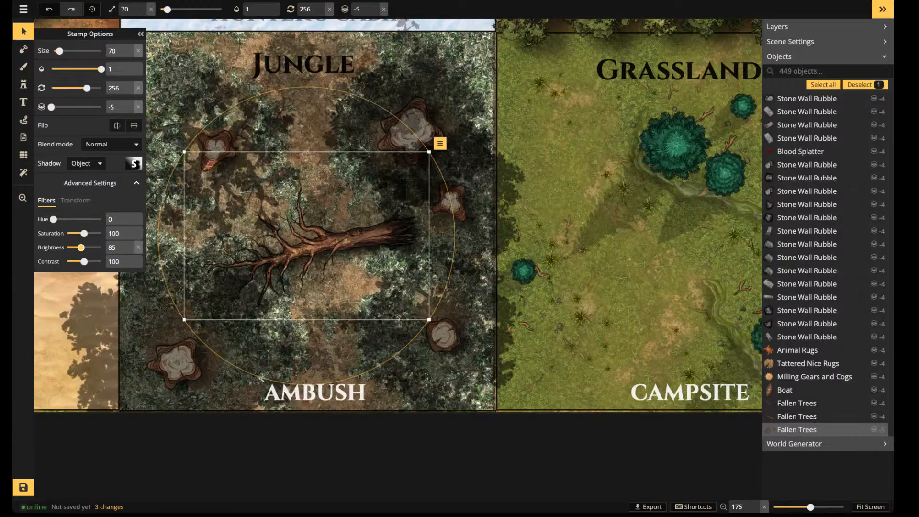
{"action": "key", "text": "Escape"}
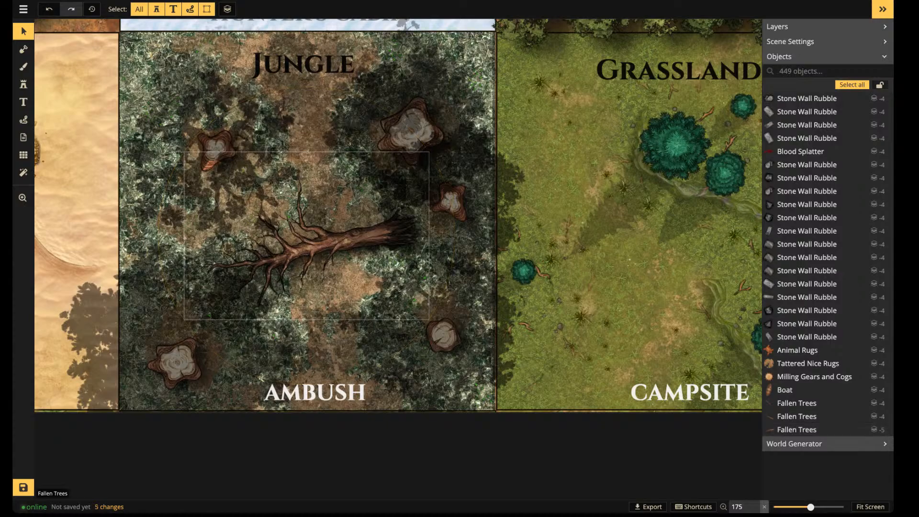
Select the fallen tree in the Jungle again and set its rotation to 253 degrees
{"action": "scroll", "coordinate": [338, 341], "scroll_direction": "down", "scroll_amount": 3}
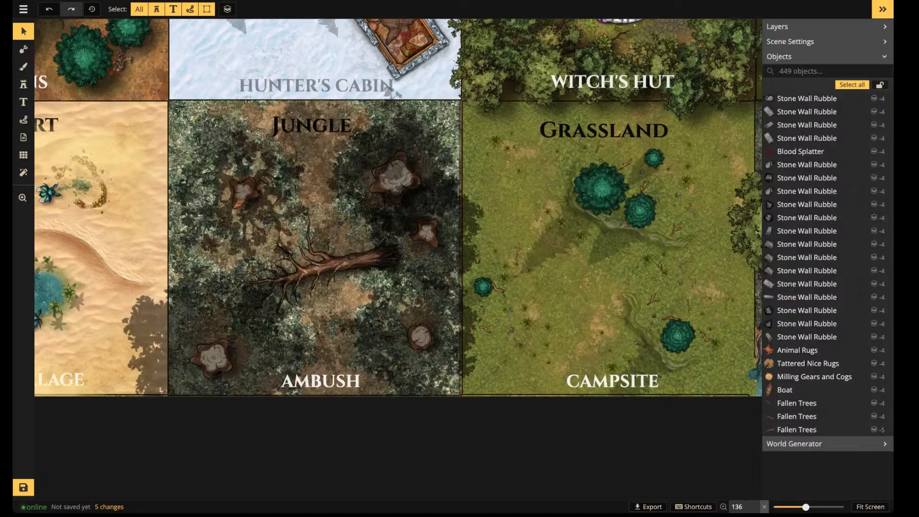
{"action": "scroll", "coordinate": [320, 297], "scroll_direction": "up", "scroll_amount": 3}
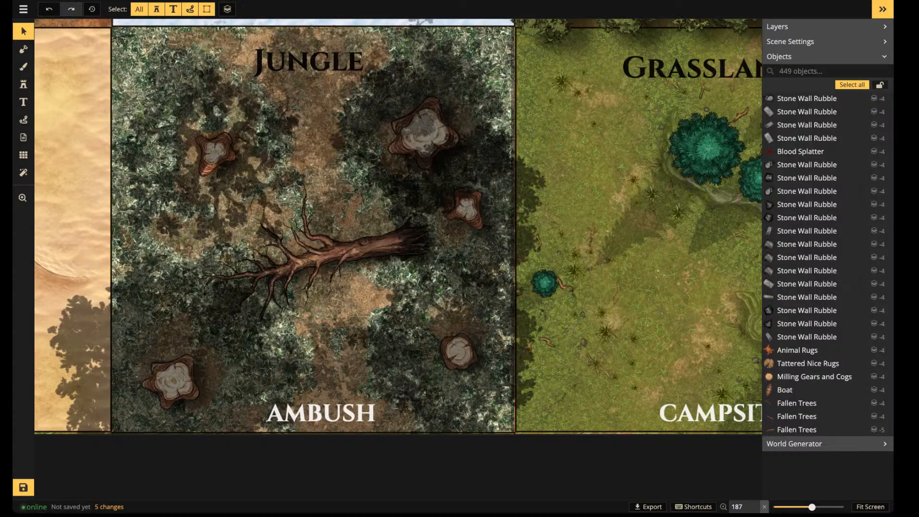
{"action": "left_click", "coordinate": [798, 430]}
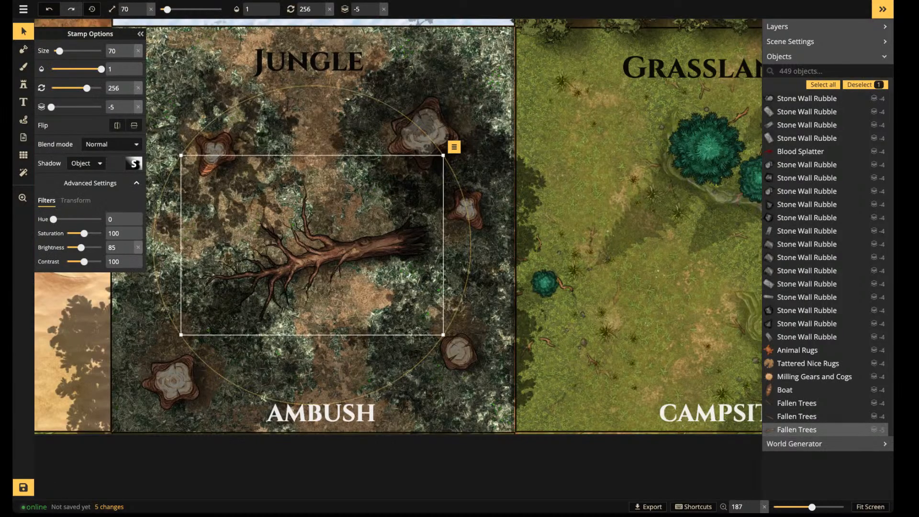
{"action": "left_click_drag", "start_coordinate": [87, 88], "coordinate": [86, 88]}
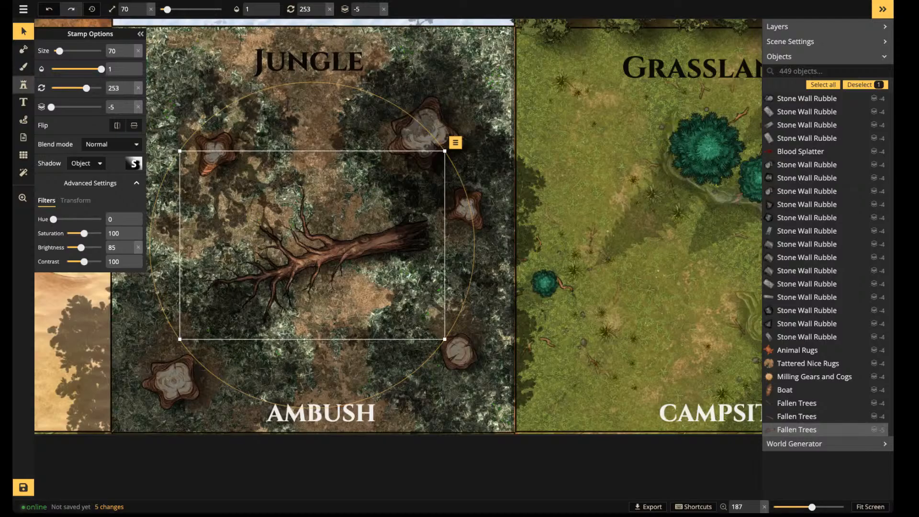
Choose the Vines stamp set from the Forest group of the Fantasy Battlemaps 2.0 catalog
{"action": "left_click", "coordinate": [23, 84]}
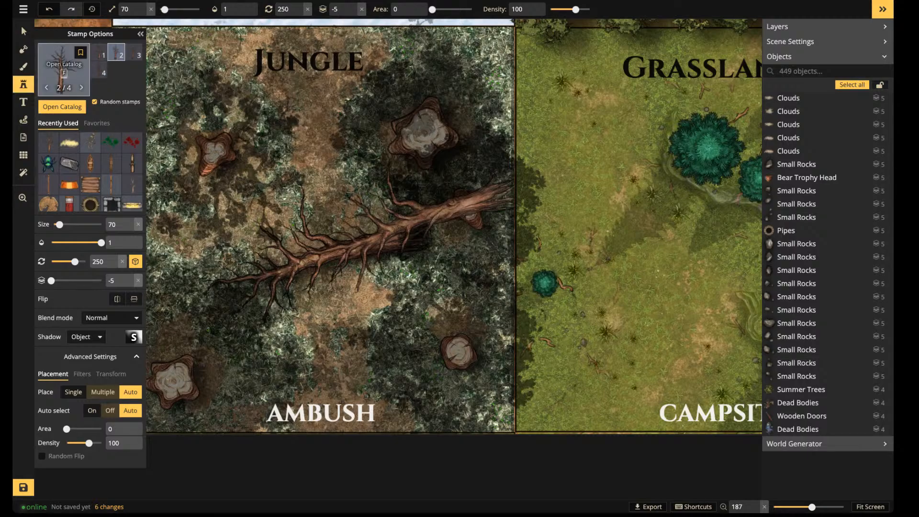
{"action": "left_click", "coordinate": [63, 67]}
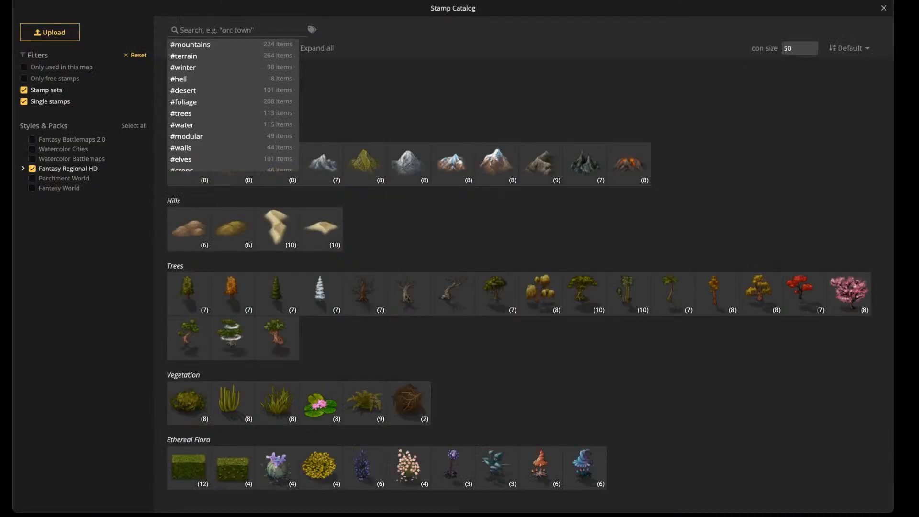
{"action": "left_click", "coordinate": [32, 168]}
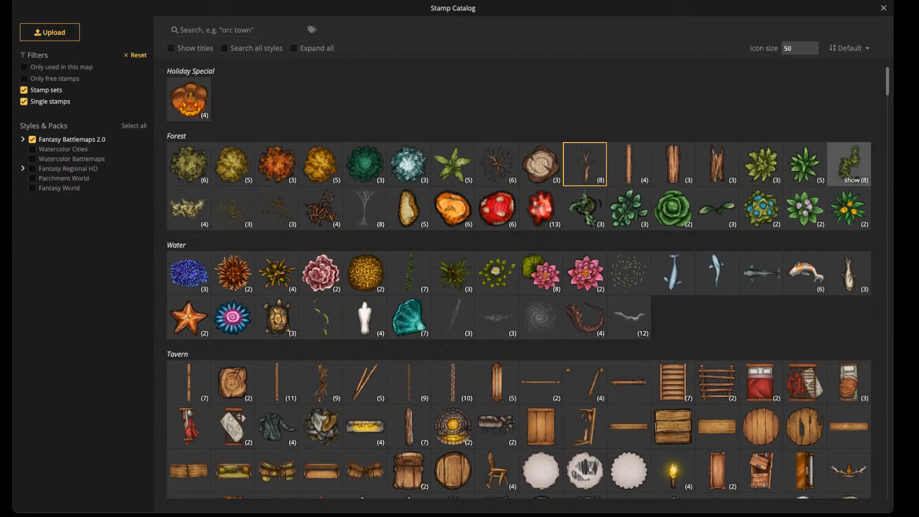
{"action": "left_click", "coordinate": [849, 164]}
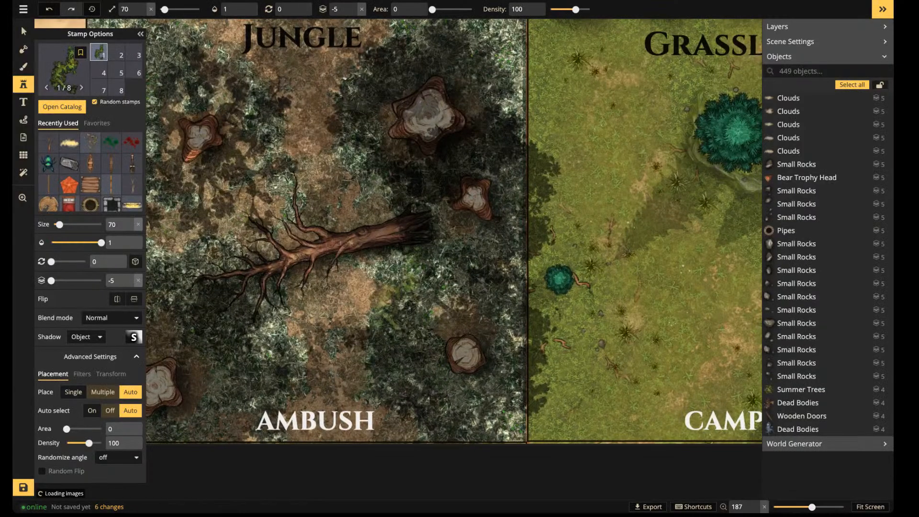
Place a vines stamp at size 50 and rotation 60 on the middle of the fallen tree's trunk
{"action": "scroll", "coordinate": [313, 248], "scroll_direction": "down", "scroll_amount": 2}
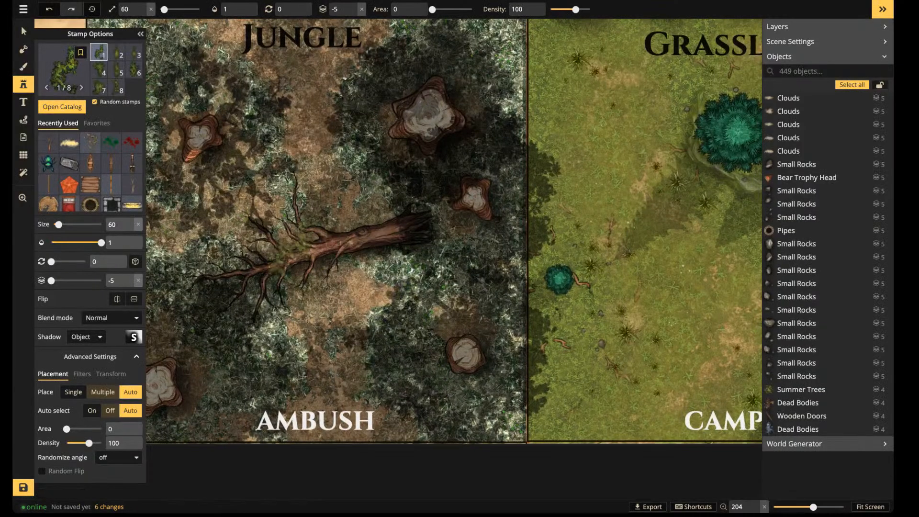
{"action": "scroll", "coordinate": [288, 261], "scroll_direction": "up", "scroll_amount": 5}
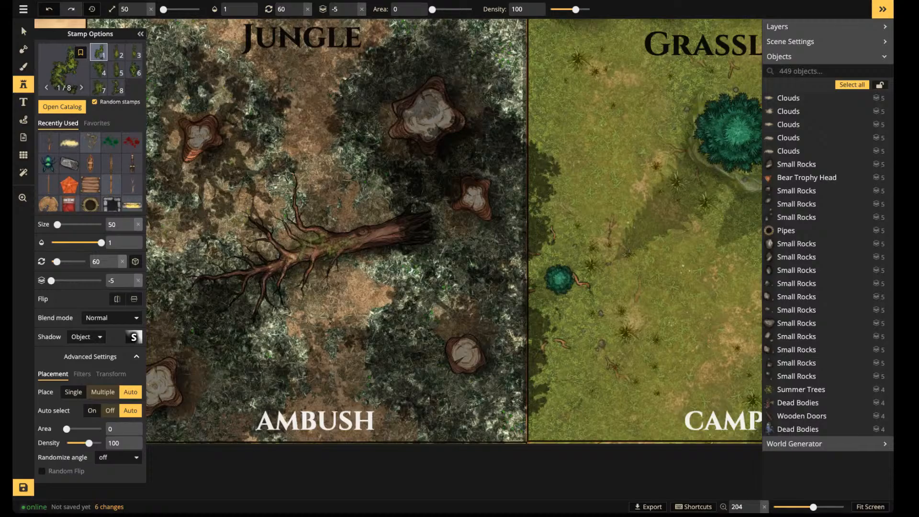
{"action": "left_click", "coordinate": [318, 244]}
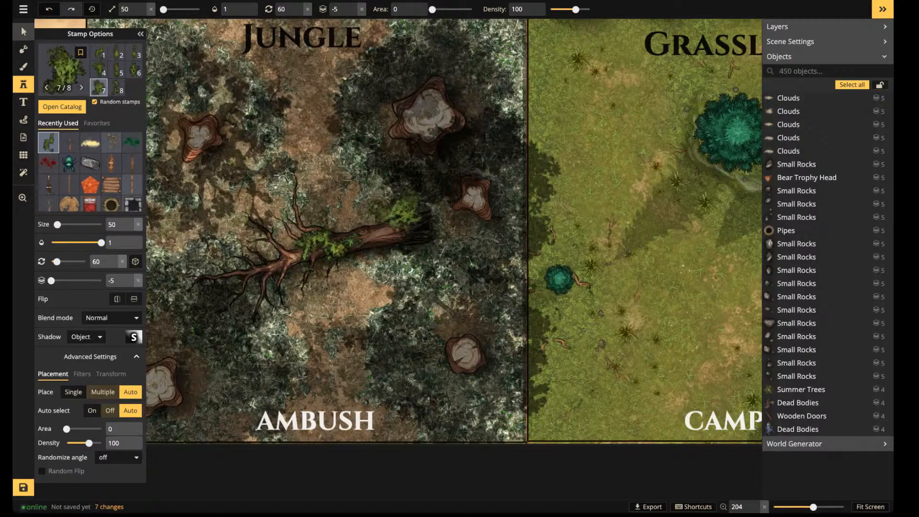
Shrink the placed vines to size 40, shift them toward the fallen tree's branches, and deselect them
{"action": "left_click", "coordinate": [23, 31]}
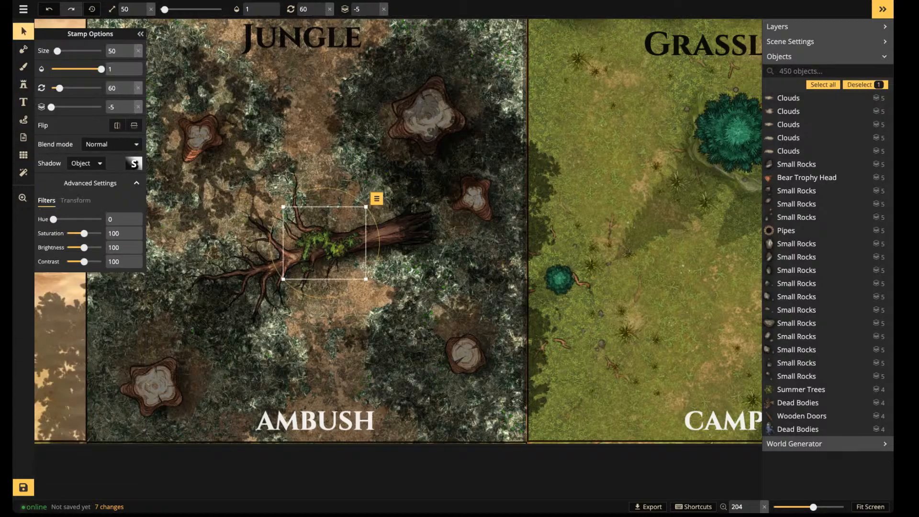
{"action": "scroll", "coordinate": [324, 243], "scroll_direction": "down", "scroll_amount": 1}
{"action": "left_click_drag", "start_coordinate": [325, 243], "coordinate": [299, 252]}
{"action": "key", "text": "Escape"}
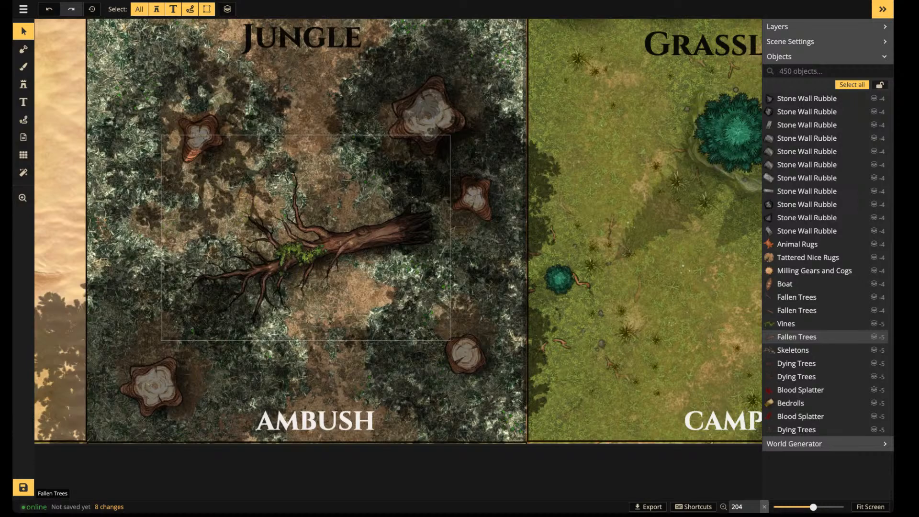
Select the fallen tree together with its vines and move both onto the Grassland tile
{"action": "left_click", "coordinate": [356, 239]}
{"action": "left_click", "coordinate": [300, 254], "text": "shift"}
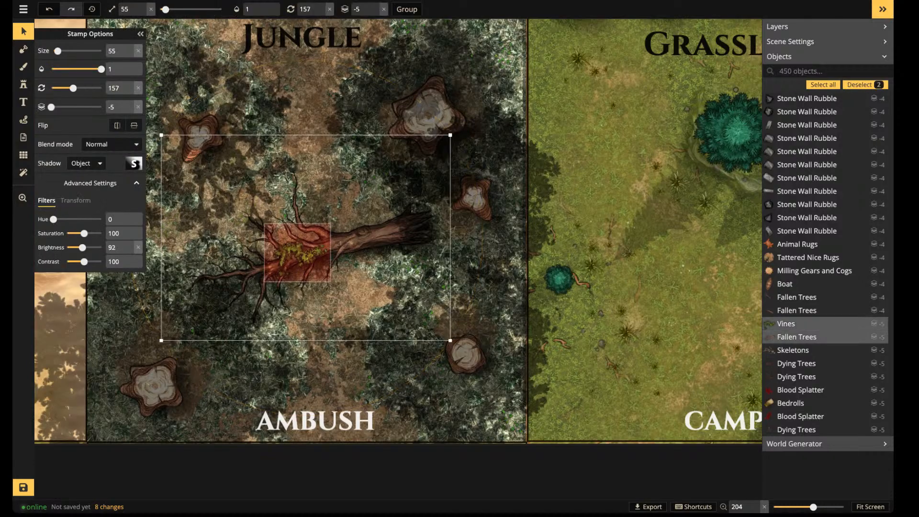
{"action": "left_click_drag", "start_coordinate": [301, 253], "coordinate": [662, 276]}
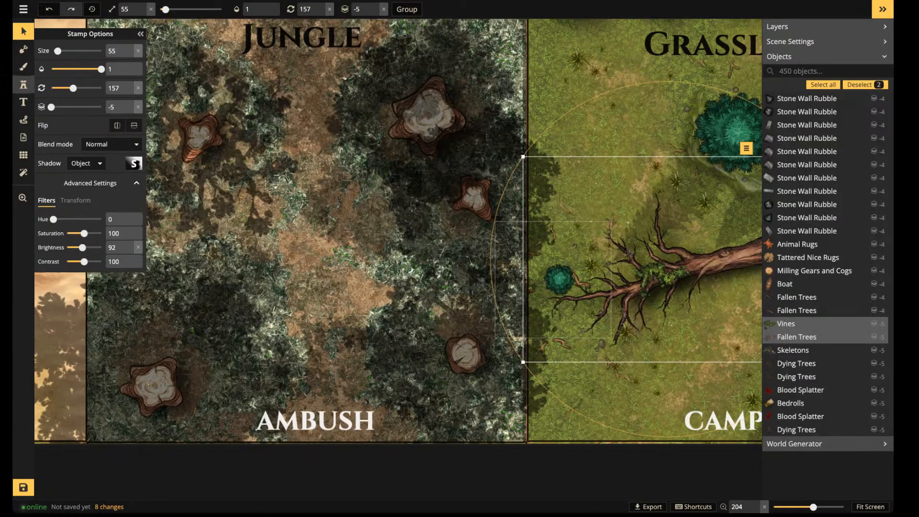
Search the stamp catalog for "trap"
{"action": "left_click", "coordinate": [23, 84]}
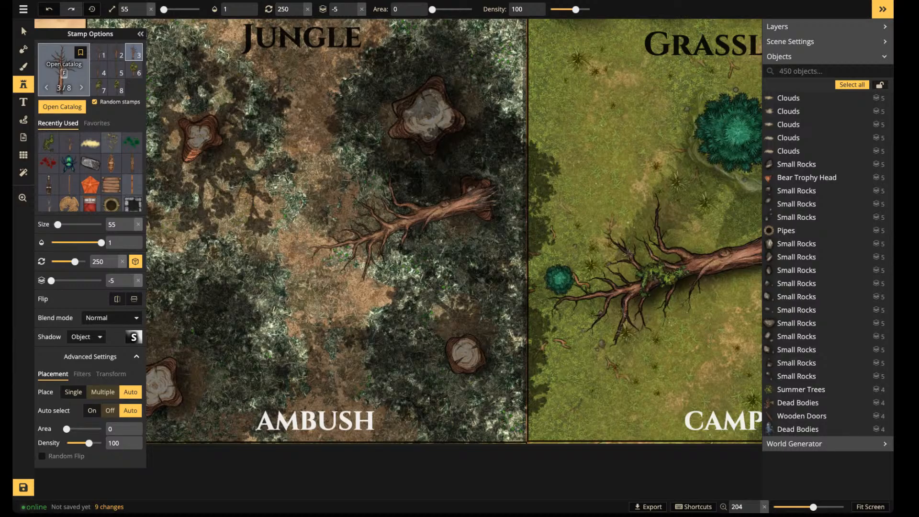
{"action": "key", "text": "f"}
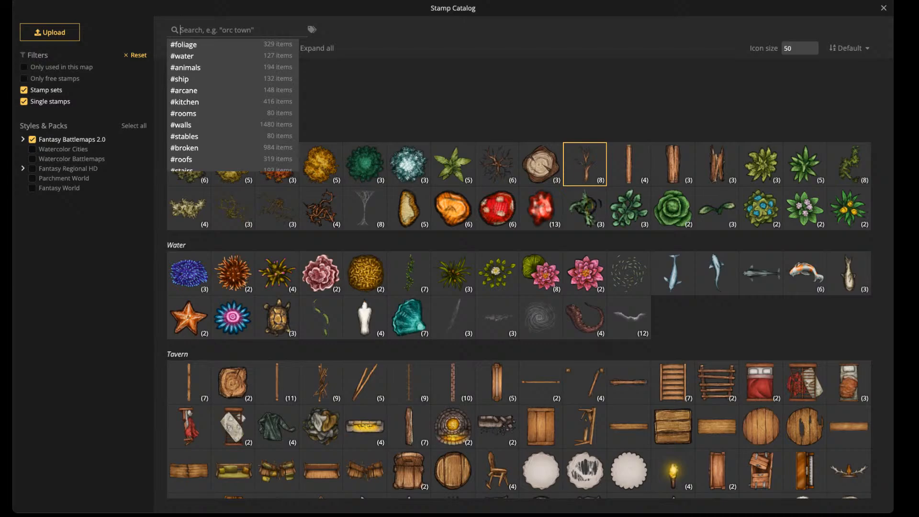
{"action": "left_click", "coordinate": [220, 29]}
{"action": "type", "text": "trip"}
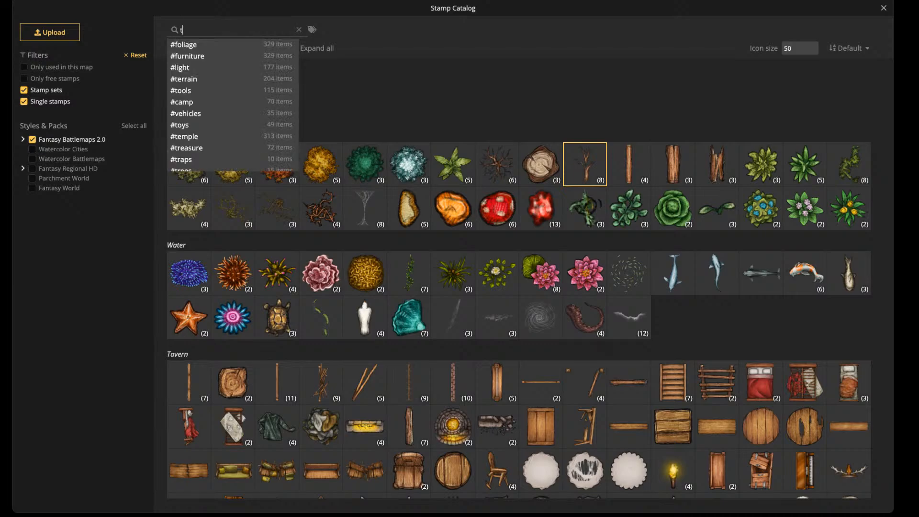
{"action": "key", "text": "BackSpace"}
{"action": "key", "text": "BackSpace"}
{"action": "type", "text": "ap"}
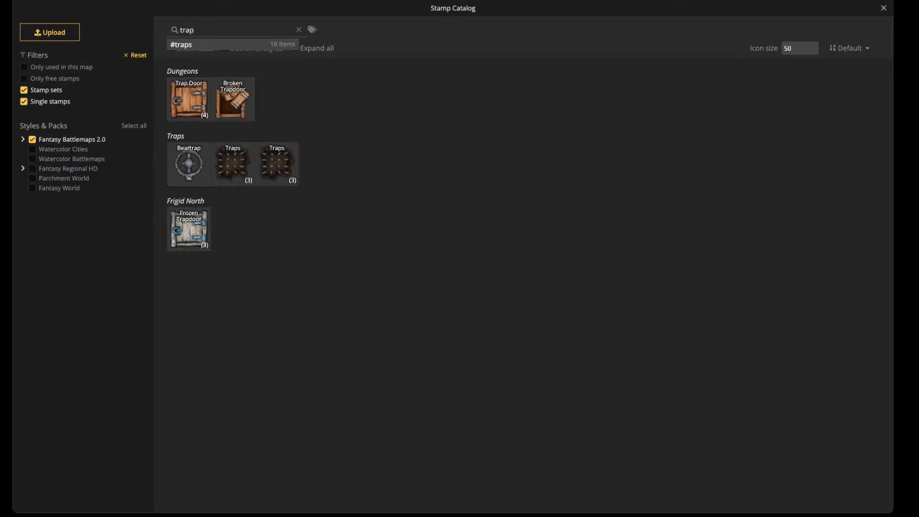
Choose the Covered Trap variant and place it at size 55 in the middle of the Jungle path
{"action": "left_click", "coordinate": [238, 180]}
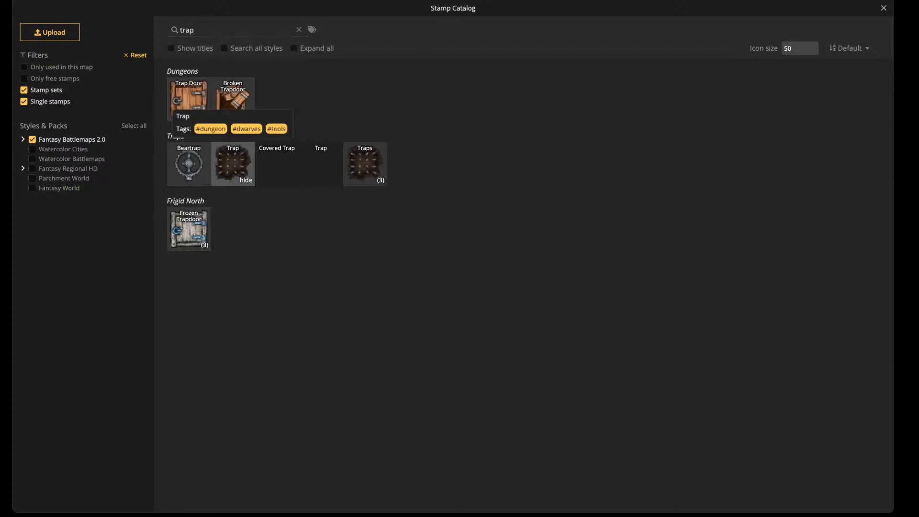
{"action": "left_click", "coordinate": [277, 164]}
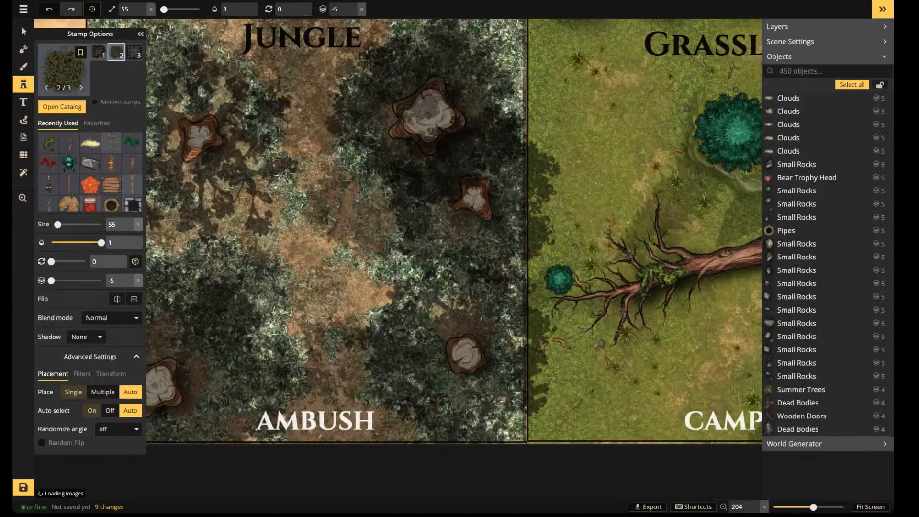
{"action": "left_click", "coordinate": [324, 252]}
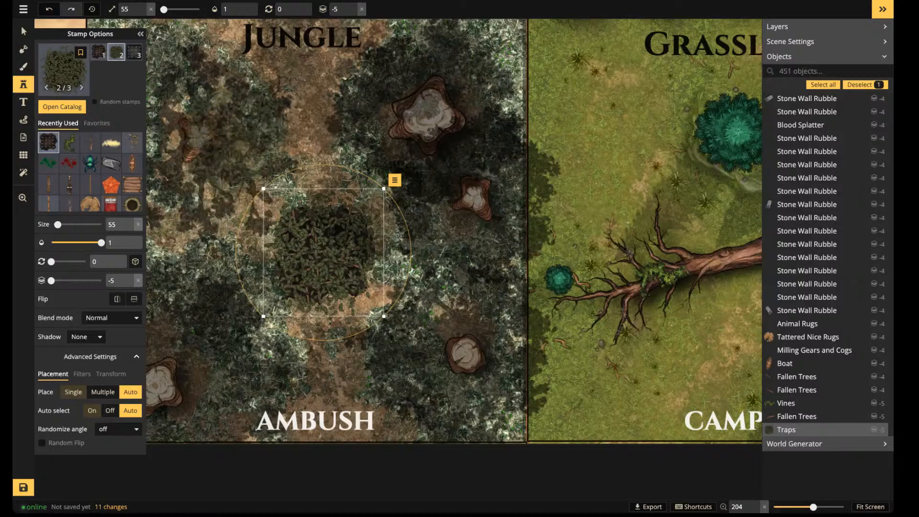
Enlarge the covered trap to size 65 and nudge it into the center of the Jungle path
{"action": "left_click", "coordinate": [21, 26]}
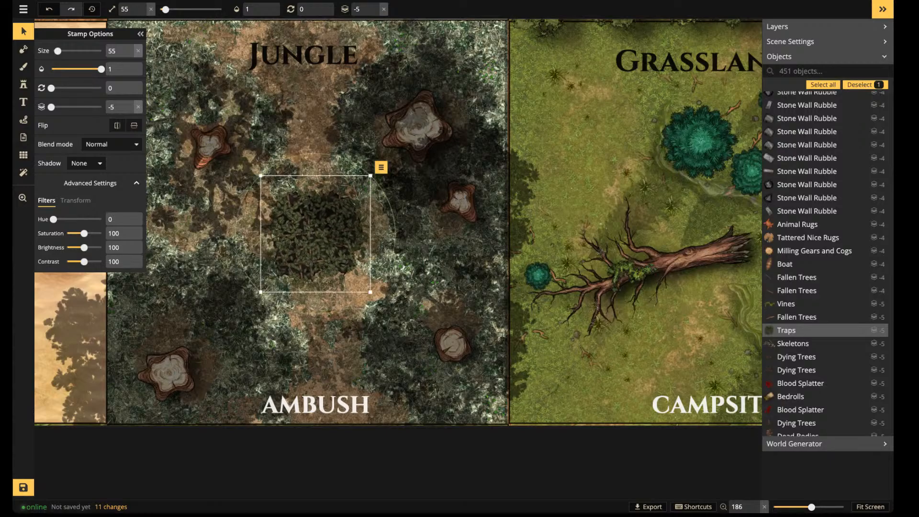
{"action": "scroll", "coordinate": [309, 221], "scroll_direction": "down", "scroll_amount": 3}
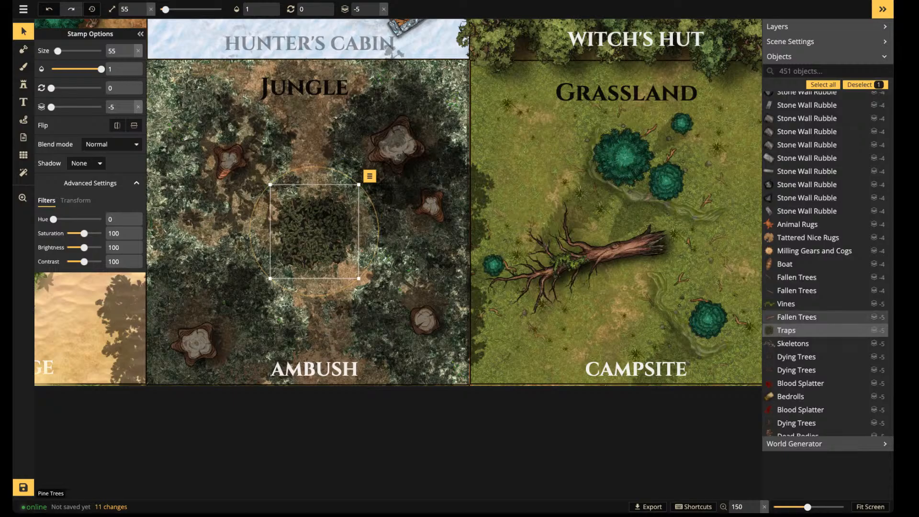
{"action": "left_click_drag", "start_coordinate": [358, 278], "coordinate": [367, 287]}
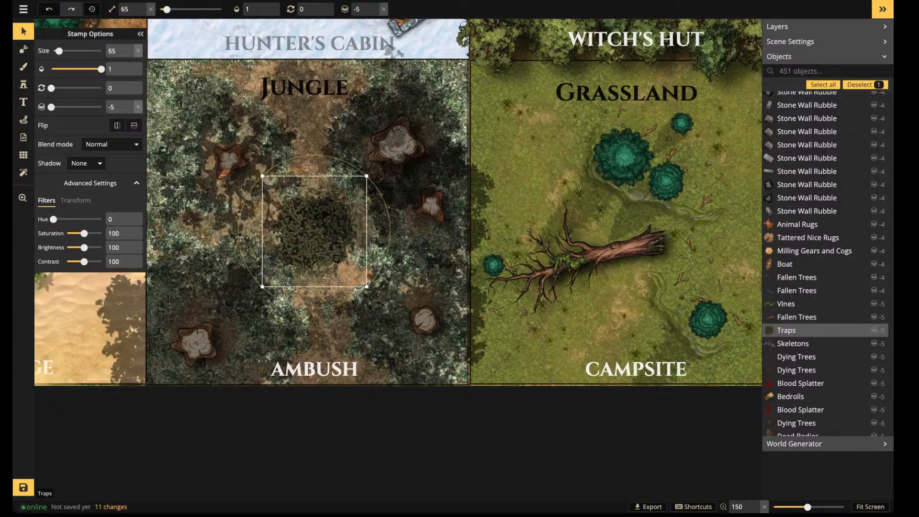
{"action": "mouse_move", "coordinate": [314, 231]}
{"action": "left_mouse_down"}
{"action": "mouse_move", "coordinate": [308, 239]}
{"action": "mouse_move", "coordinate": [318, 232]}
{"action": "left_mouse_up"}
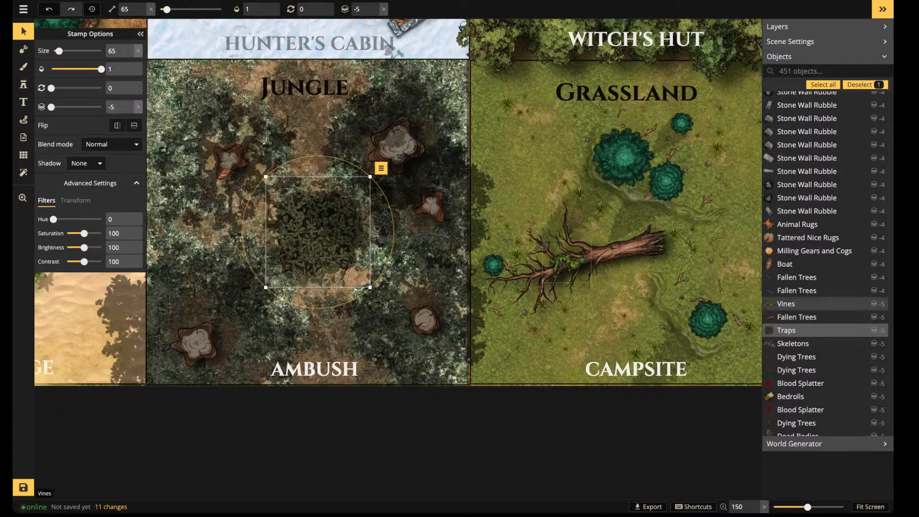
Select the fallen tree and its vines on the Grassland tile and move them back to the Jungle, west of the trap
{"action": "left_click", "coordinate": [569, 261]}
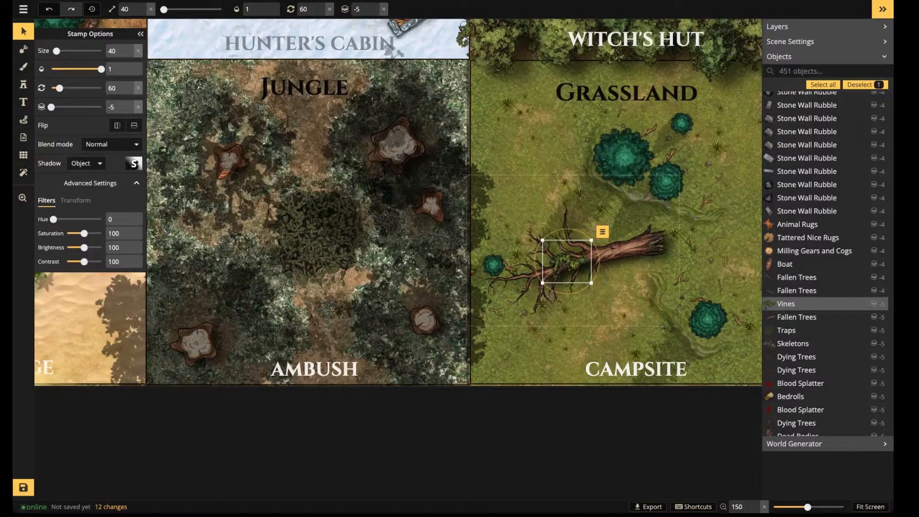
{"action": "left_click", "coordinate": [627, 249], "text": "shift"}
{"action": "left_click_drag", "start_coordinate": [573, 250], "coordinate": [206, 228]}
Rotate the tree and vines together to 114 degrees so they lie along the path's west side, and deselect them
{"action": "left_click_drag", "start_coordinate": [335, 245], "coordinate": [299, 131]}
{"action": "left_click_drag", "start_coordinate": [238, 190], "coordinate": [240, 193]}
{"action": "left_click_drag", "start_coordinate": [303, 137], "coordinate": [320, 157]}
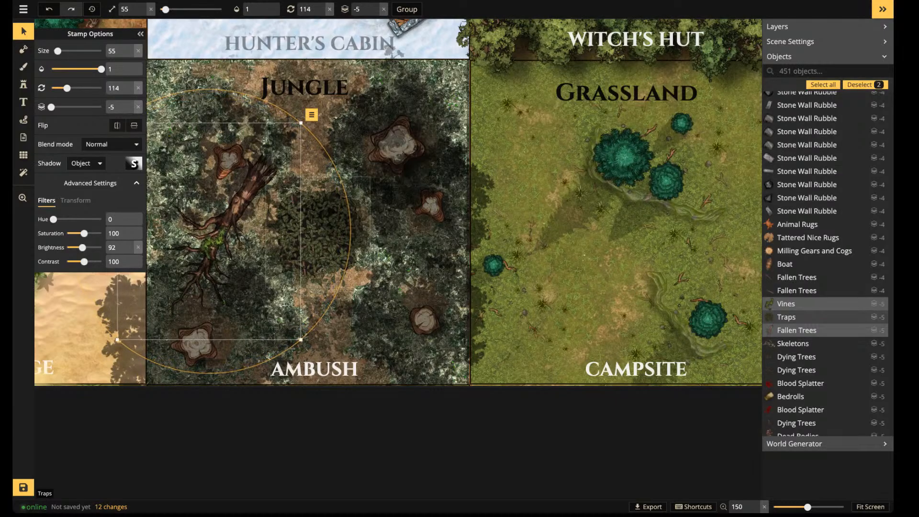
{"action": "key", "text": "Escape"}
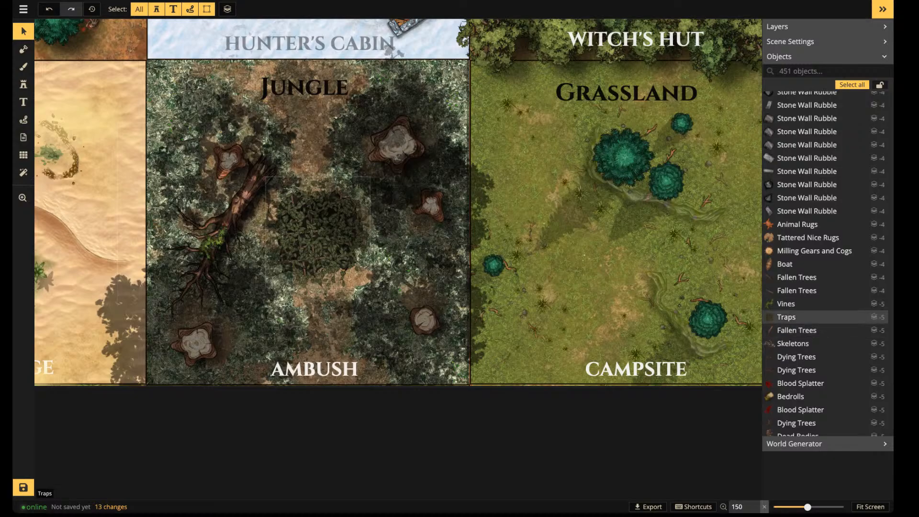
Move the vines up onto the fallen tree's trunk, raise their layer to -2, and deselect them
{"action": "left_click", "coordinate": [786, 317]}
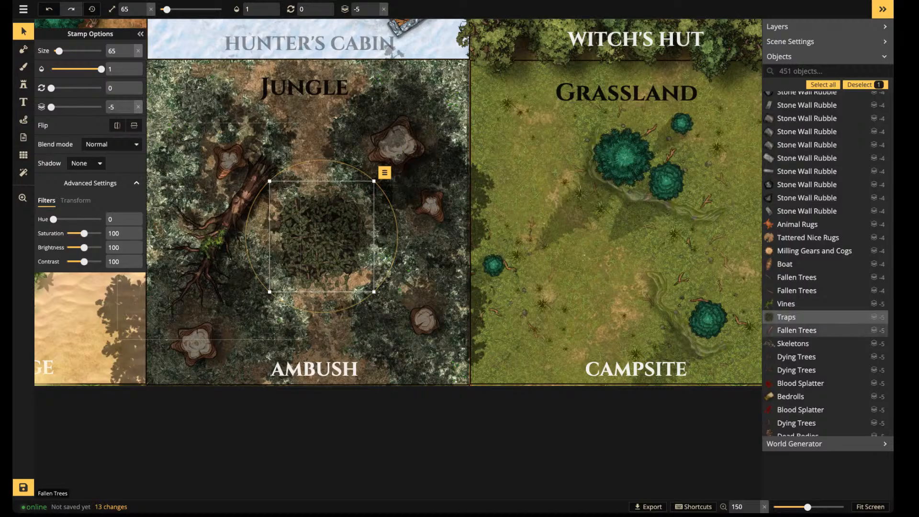
{"action": "left_click", "coordinate": [786, 304]}
{"action": "left_click_drag", "start_coordinate": [214, 243], "coordinate": [238, 203]}
{"action": "left_click", "coordinate": [375, 7]}
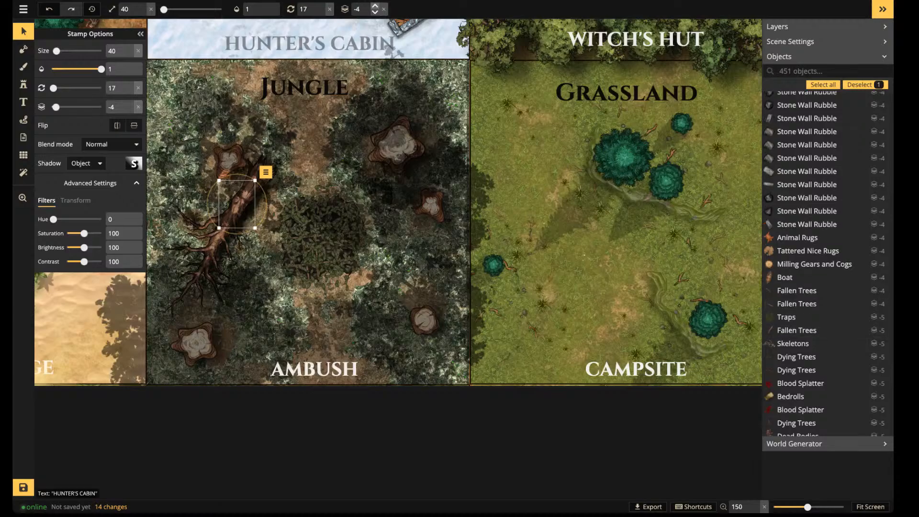
{"action": "left_click", "coordinate": [375, 7]}
{"action": "left_click", "coordinate": [375, 7]}
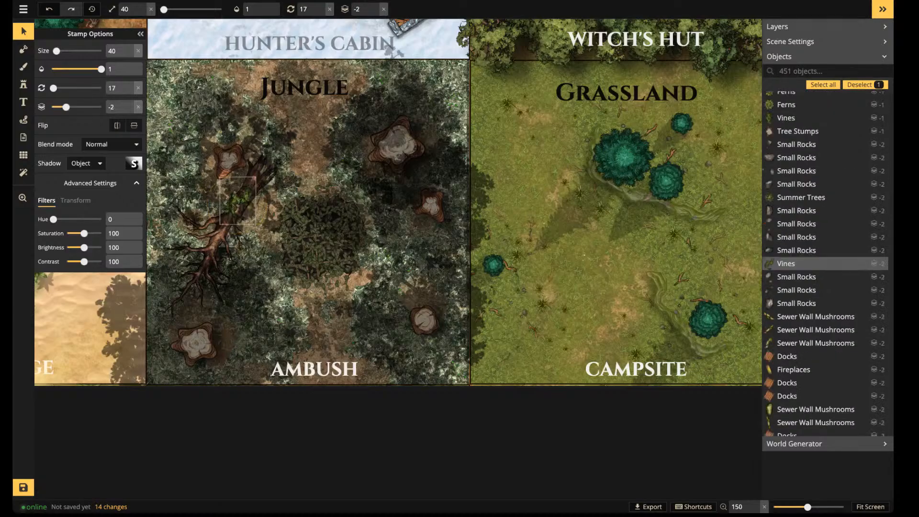
{"action": "left_click_drag", "start_coordinate": [239, 196], "coordinate": [238, 197]}
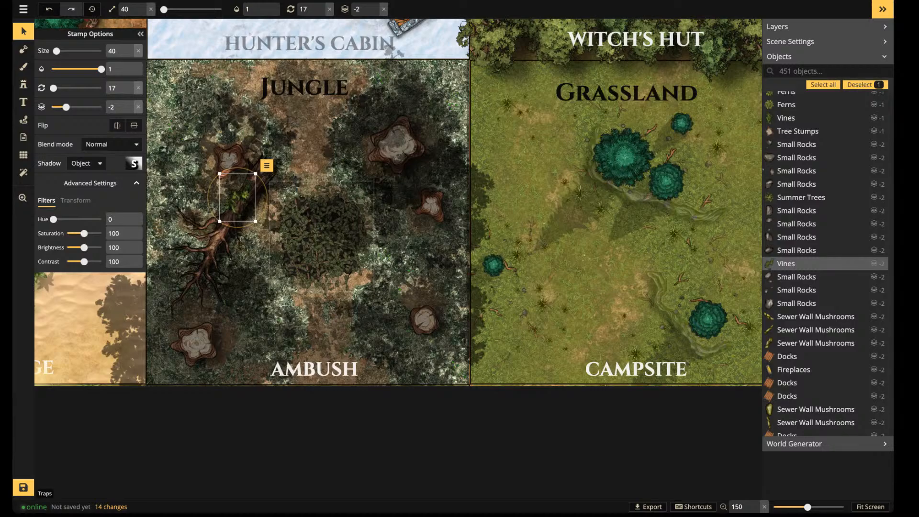
{"action": "key", "text": "Escape"}
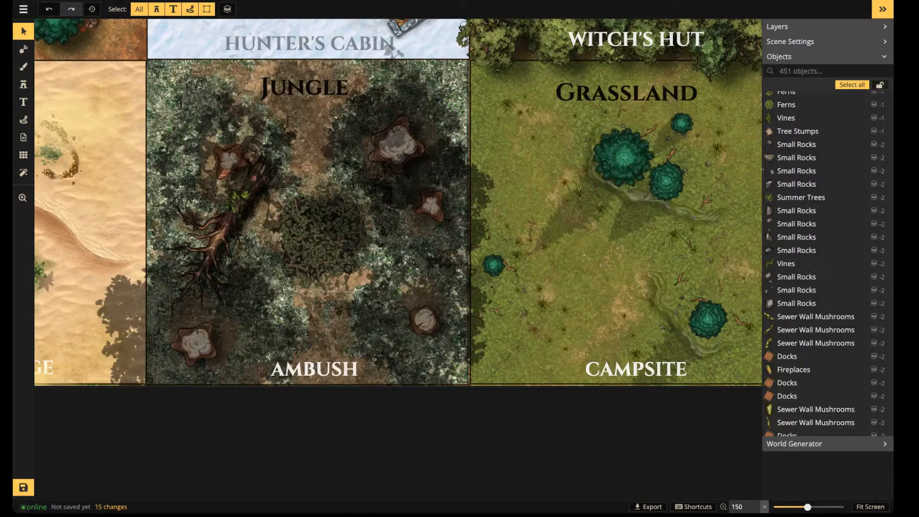
Shift the covered trap slightly west on the Jungle path and deselect it
{"action": "left_click", "coordinate": [323, 236]}
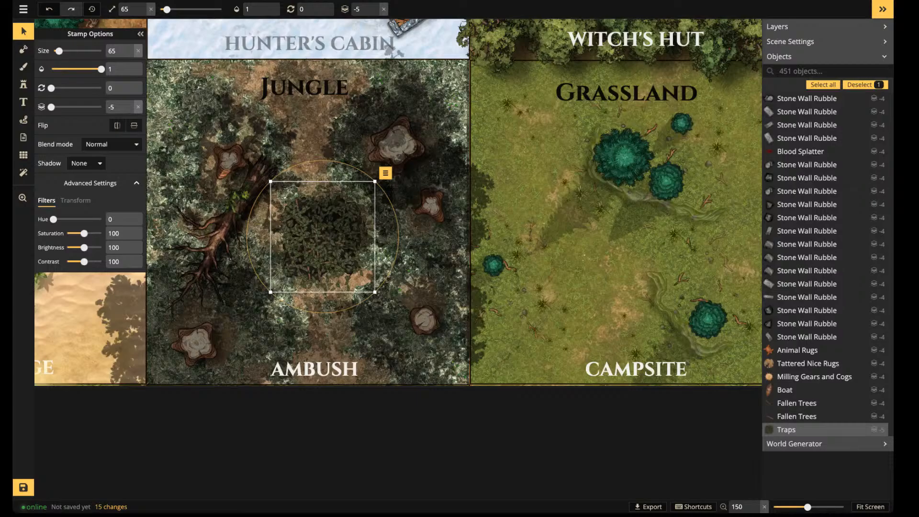
{"action": "left_click_drag", "start_coordinate": [323, 237], "coordinate": [318, 238]}
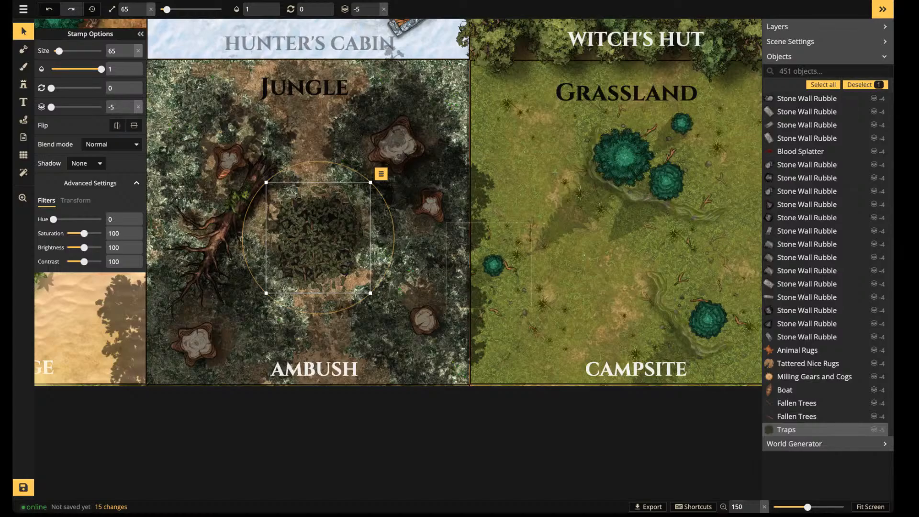
{"action": "key", "text": "Escape"}
Save the map
{"action": "scroll", "coordinate": [277, 215], "scroll_direction": "down", "scroll_amount": 5}
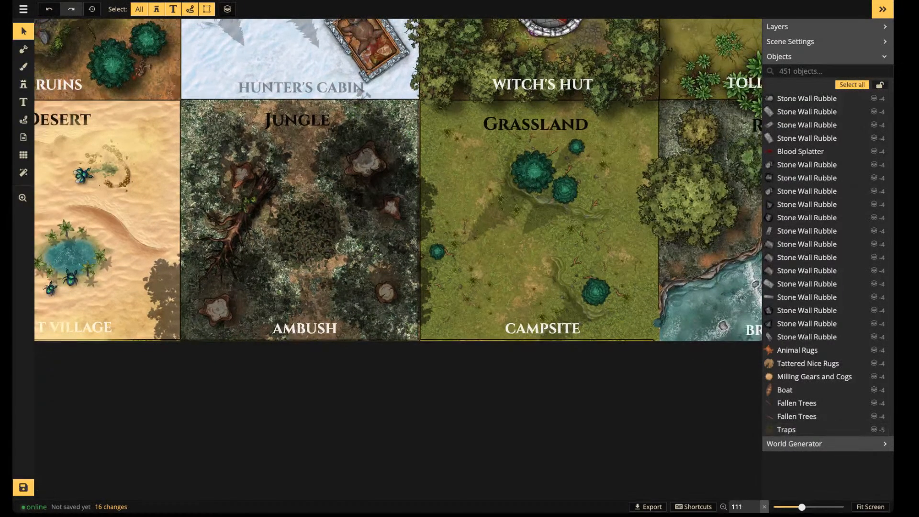
{"action": "left_click", "coordinate": [23, 487]}
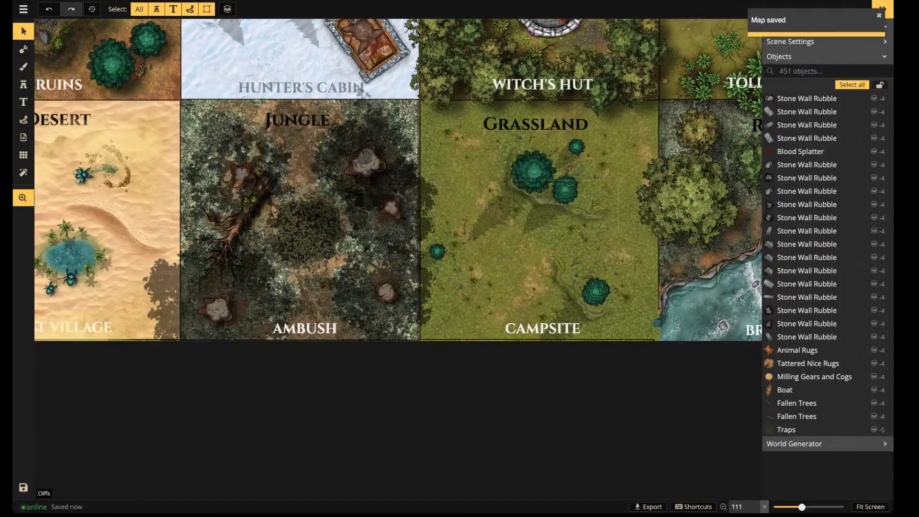
Search the stamp catalog for "camp" and choose the Broken Campfire stamp for the Grassland campsite
{"action": "left_click_drag", "start_coordinate": [549, 297], "coordinate": [335, 352]}
{"action": "scroll", "coordinate": [335, 352], "scroll_direction": "up", "scroll_amount": 2}
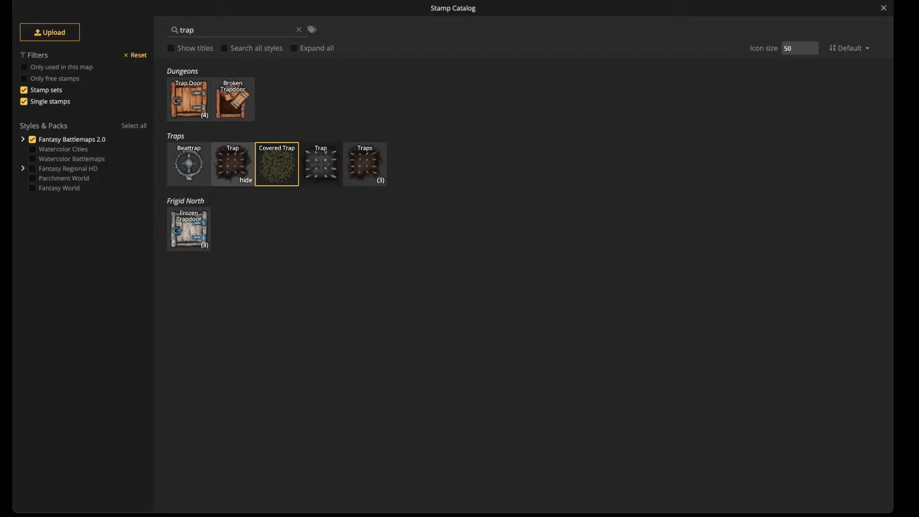
{"action": "double_click", "coordinate": [187, 30]}
{"action": "type", "text": "camp"}
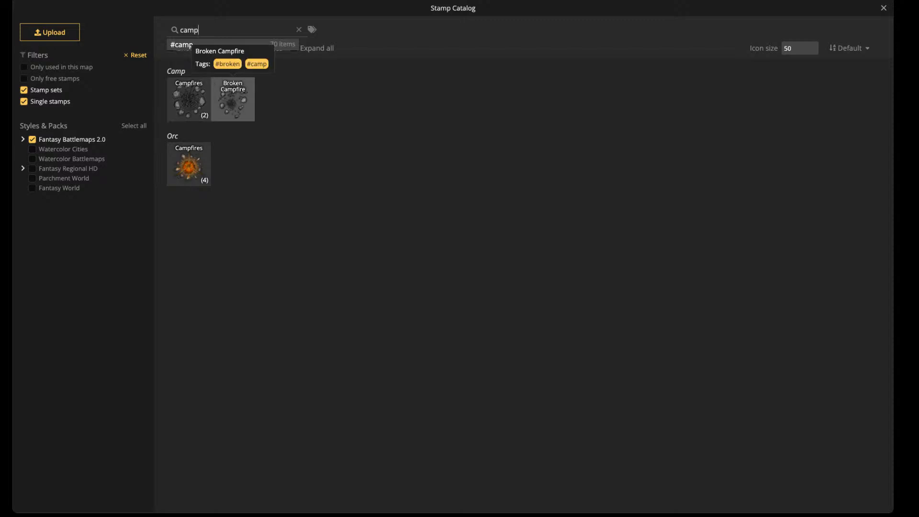
{"action": "left_click", "coordinate": [233, 99]}
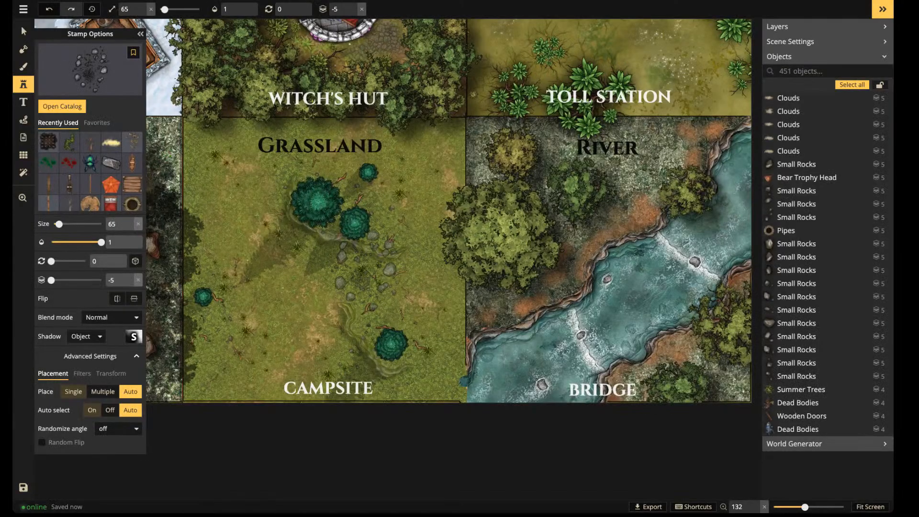
Place the broken campfire at size 15, rotated to 315 degrees, in the clearing southwest of the large pine tree
{"action": "scroll", "coordinate": [315, 202], "scroll_direction": "up", "scroll_amount": 5}
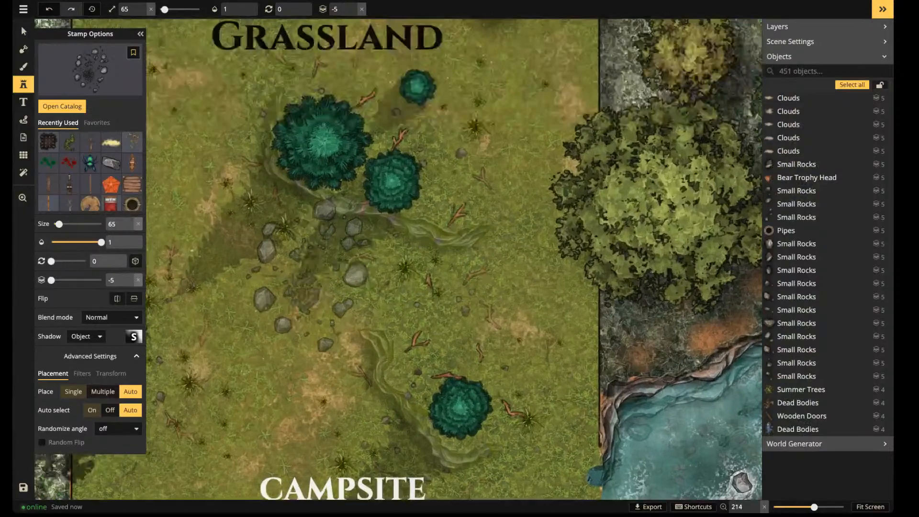
{"action": "scroll", "coordinate": [307, 271], "scroll_direction": "down", "scroll_amount": 6}
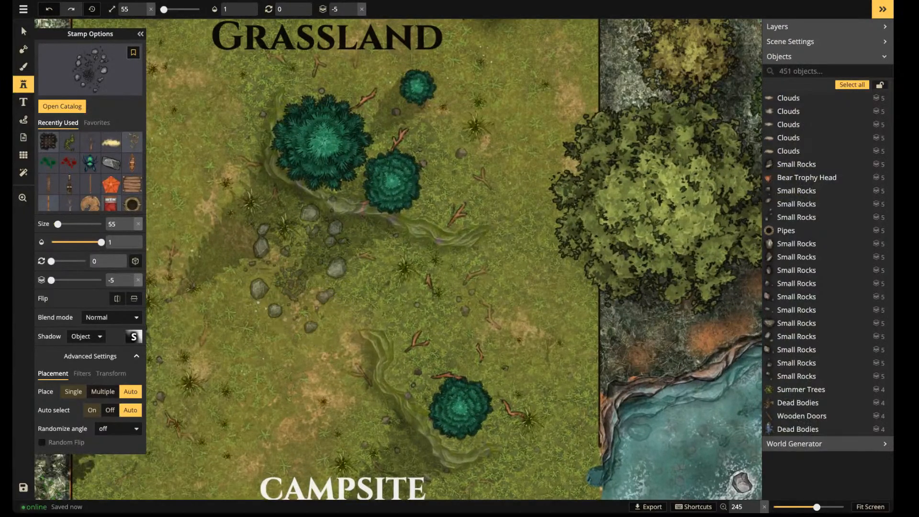
{"action": "scroll", "coordinate": [335, 277], "scroll_direction": "down", "scroll_amount": 2}
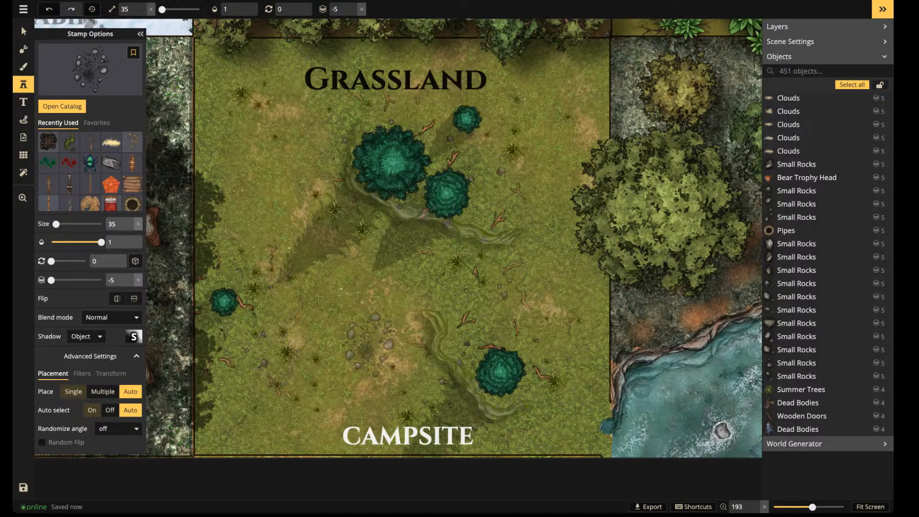
{"action": "scroll", "coordinate": [372, 335], "scroll_direction": "up", "scroll_amount": 2}
{"action": "scroll", "coordinate": [342, 338], "scroll_direction": "up", "scroll_amount": 3}
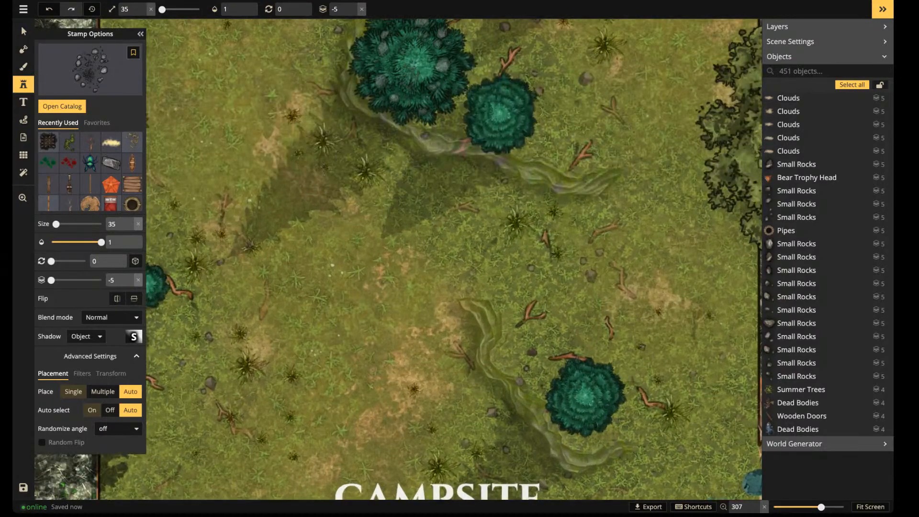
{"action": "key", "text": "["}
{"action": "key", "text": "["}
{"action": "key", "text": "["}
{"action": "key", "text": "["}
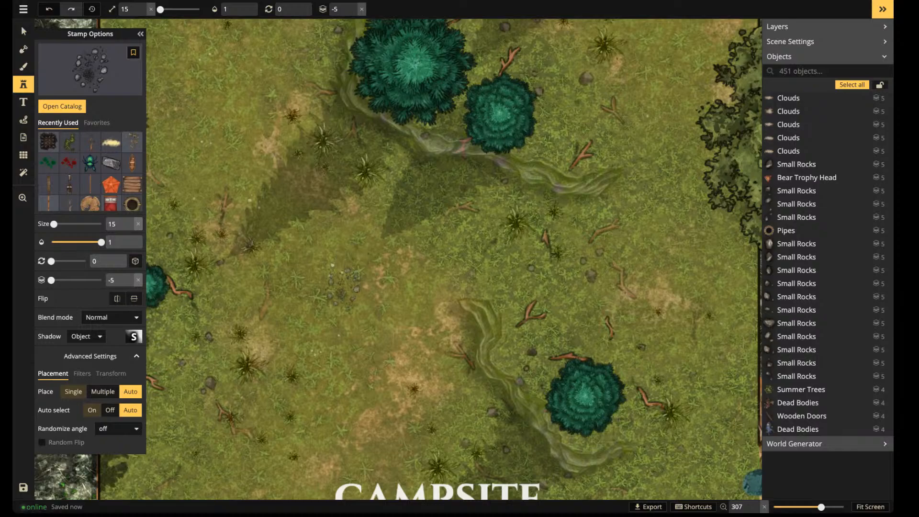
{"action": "left_click", "coordinate": [340, 293]}
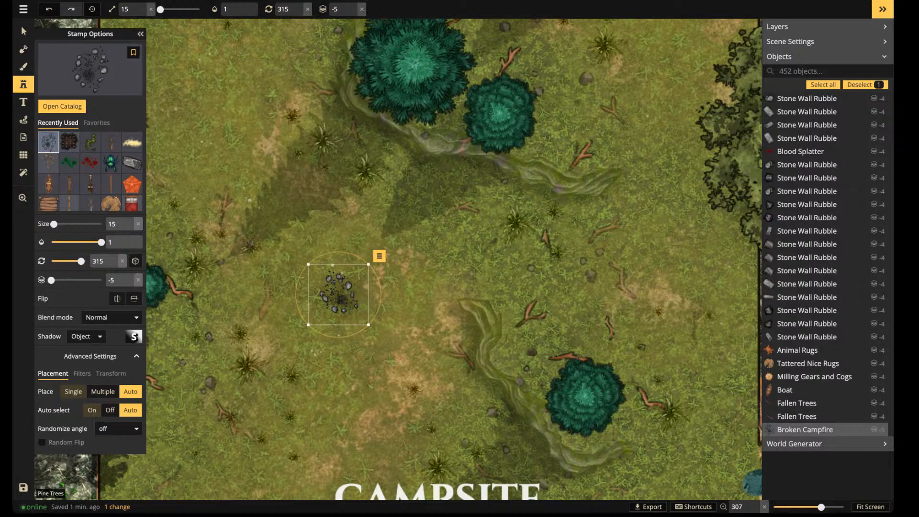
Customize the campfire's object shadow with blur 1, X offset 1 and Y offset 0
{"action": "left_click", "coordinate": [134, 336]}
{"action": "left_click_drag", "start_coordinate": [233, 248], "coordinate": [213, 273]}
{"action": "type", "text": "10"}
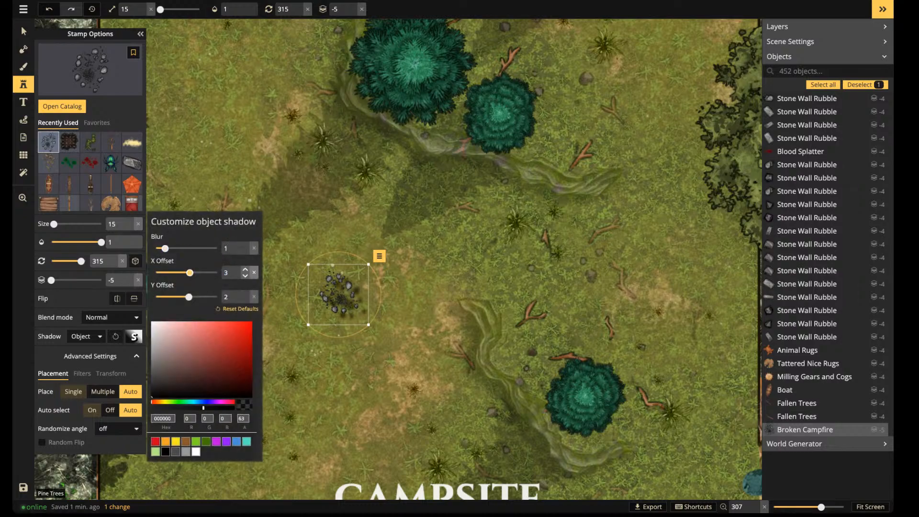
{"action": "key", "text": "Tab"}
{"action": "type", "text": "0"}
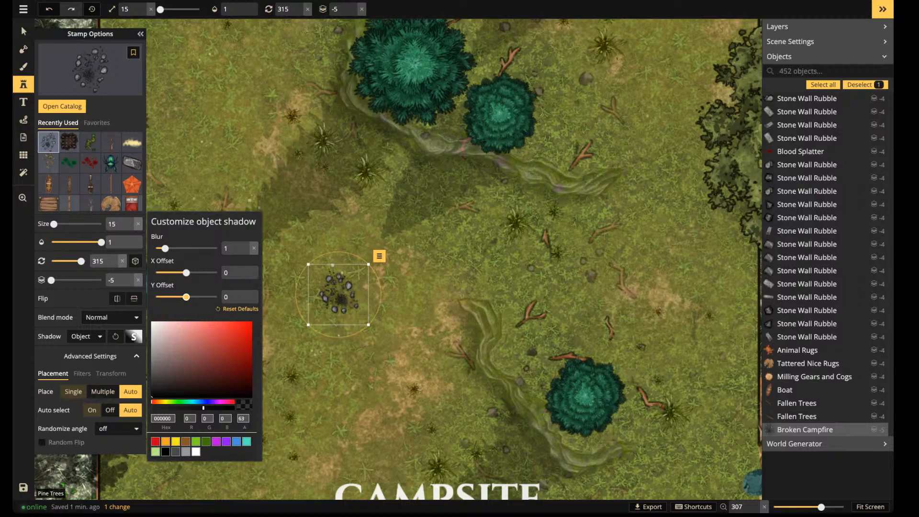
{"action": "left_click_drag", "start_coordinate": [186, 273], "coordinate": [187, 273]}
{"action": "left_click", "coordinate": [552, 368]}
{"action": "left_click", "coordinate": [587, 395]}
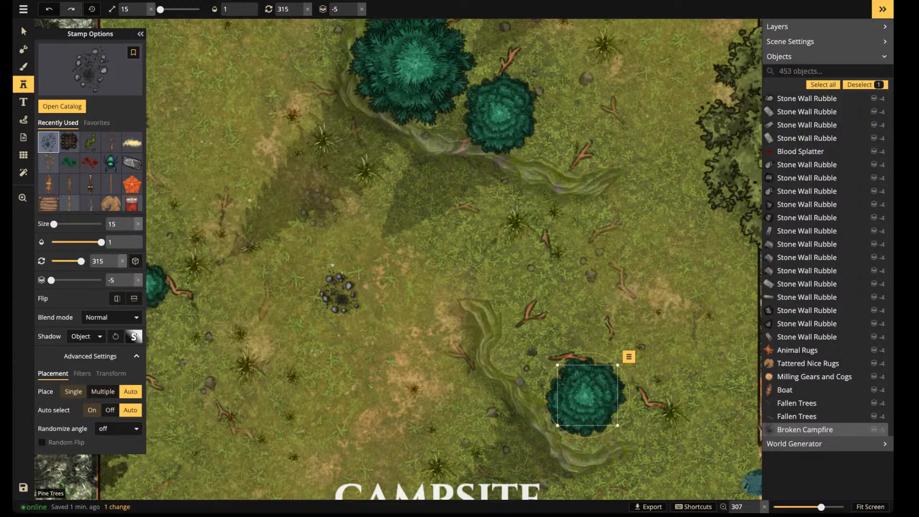
{"action": "key", "text": "Delete"}
{"action": "scroll", "coordinate": [514, 319], "scroll_direction": "down", "scroll_amount": 3}
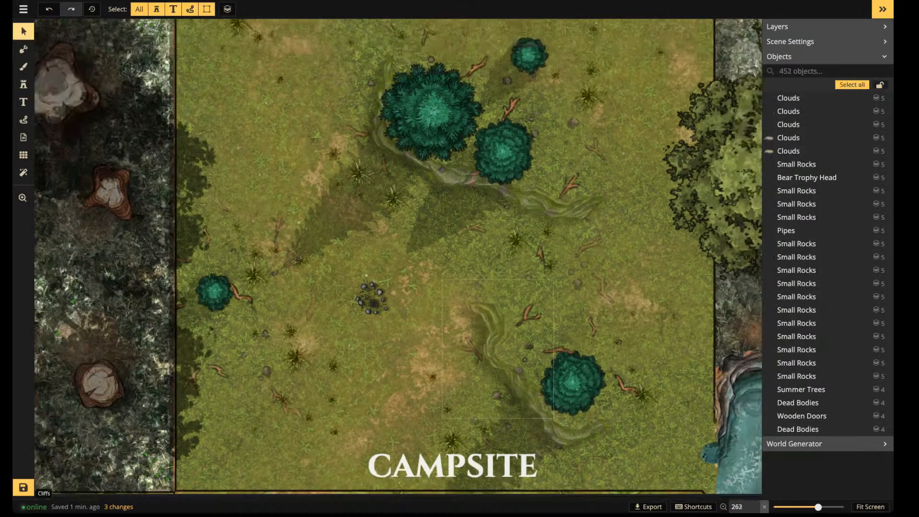
Set the placed campfire's shadow to X offset -1.1 and Y offset 0.4, and deselect it
{"action": "left_click", "coordinate": [243, 294]}
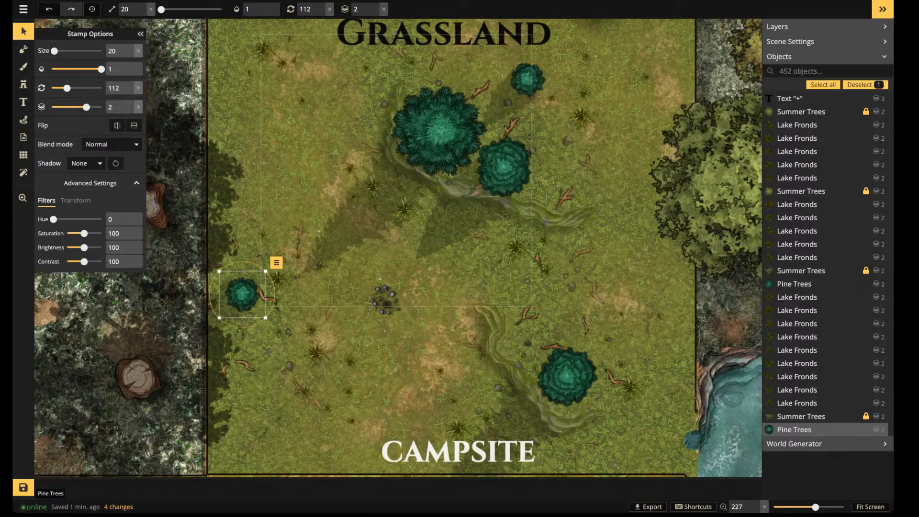
{"action": "left_click", "coordinate": [390, 298]}
{"action": "scroll", "coordinate": [391, 297], "scroll_direction": "up", "scroll_amount": 2}
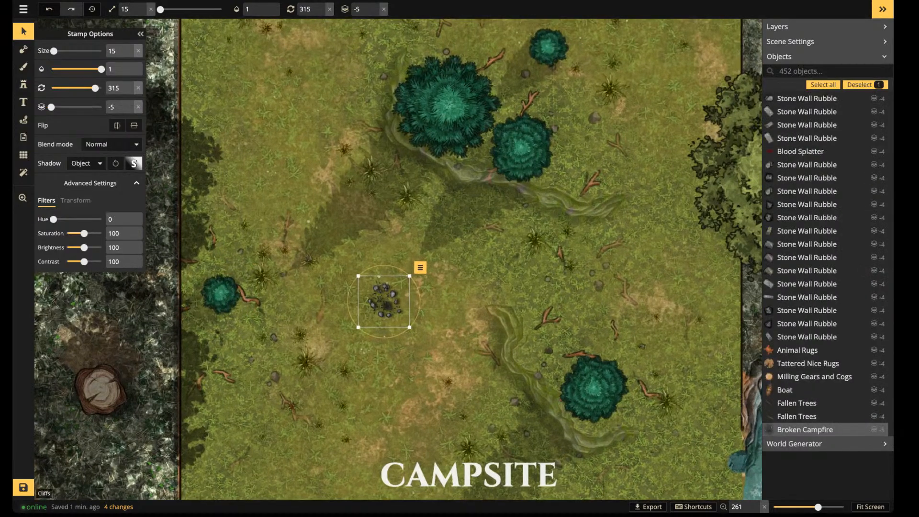
{"action": "scroll", "coordinate": [387, 306], "scroll_direction": "up", "scroll_amount": 5}
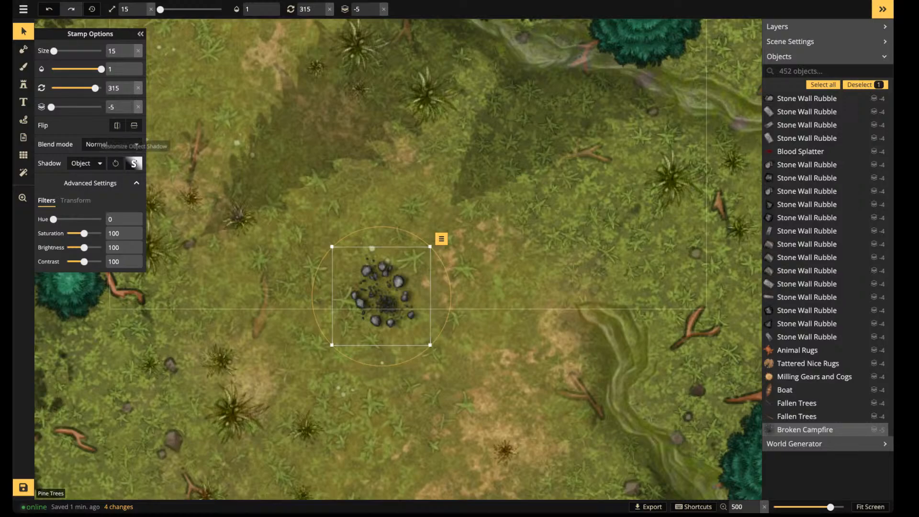
{"action": "left_click", "coordinate": [134, 163]}
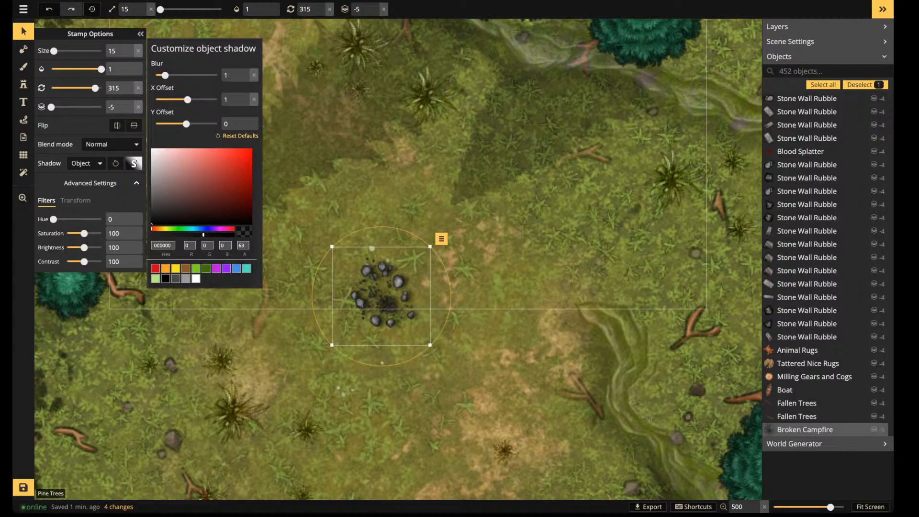
{"action": "left_click_drag", "start_coordinate": [186, 124], "coordinate": [186, 124]}
{"action": "left_click_drag", "start_coordinate": [188, 99], "coordinate": [185, 99]}
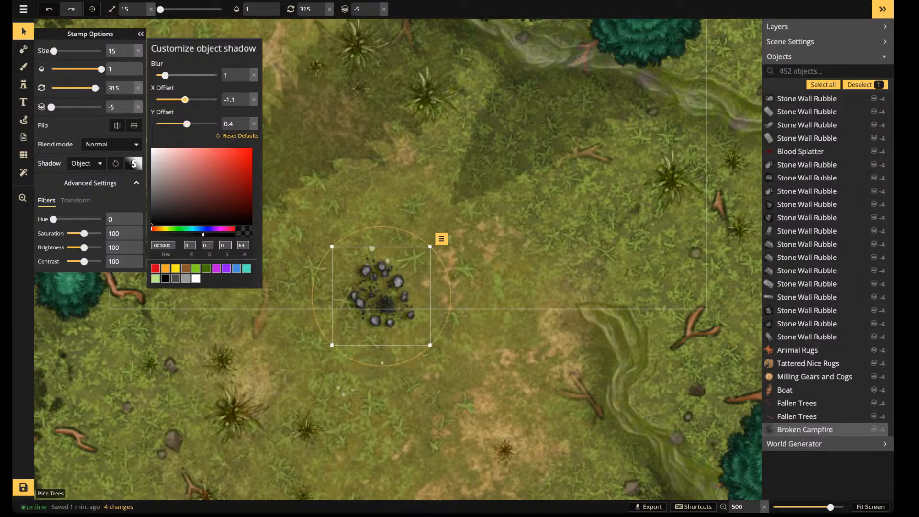
{"action": "scroll", "coordinate": [486, 249], "scroll_direction": "down", "scroll_amount": 3}
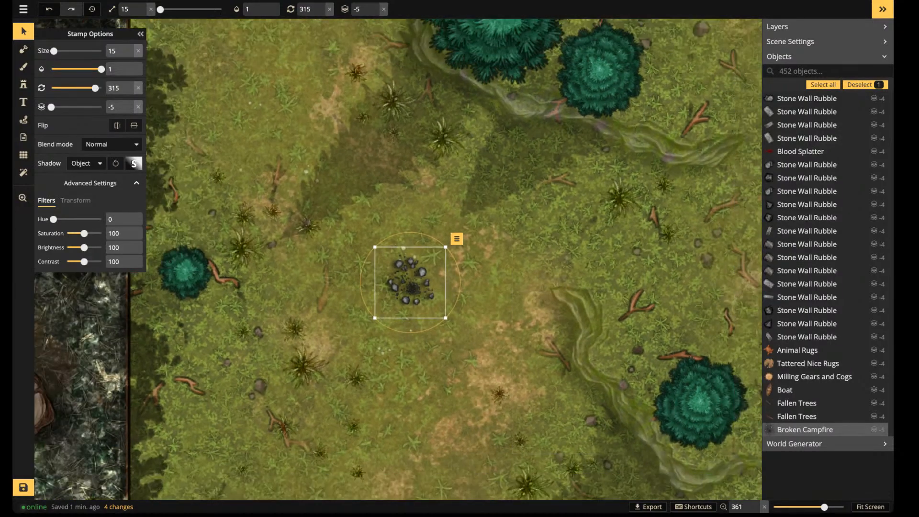
{"action": "key", "text": "Escape"}
{"action": "scroll", "coordinate": [397, 307], "scroll_direction": "down", "scroll_amount": 3}
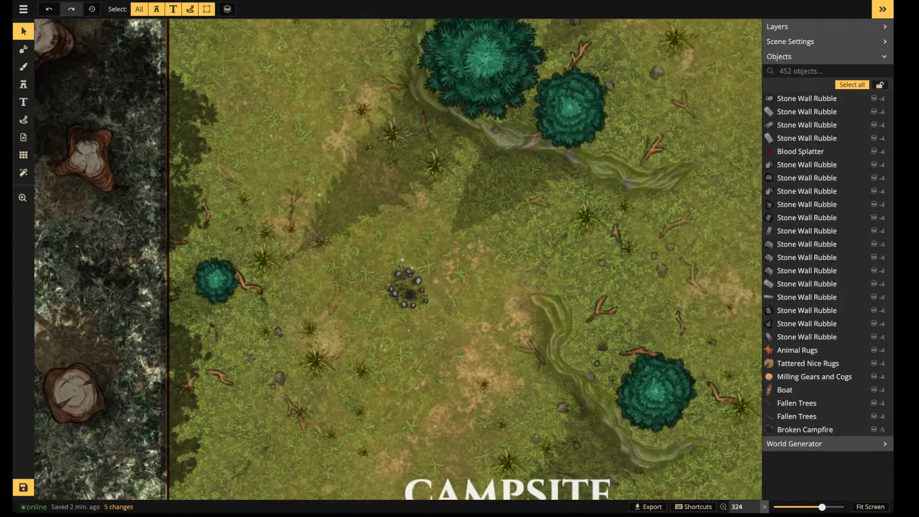
{"action": "left_click_drag", "start_coordinate": [398, 307], "coordinate": [319, 310]}
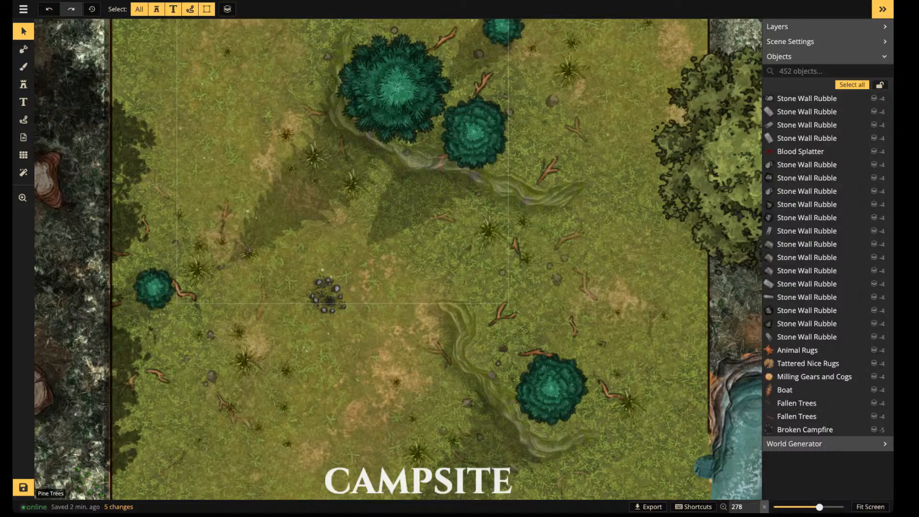
{"action": "scroll", "coordinate": [288, 338], "scroll_direction": "down", "scroll_amount": 4}
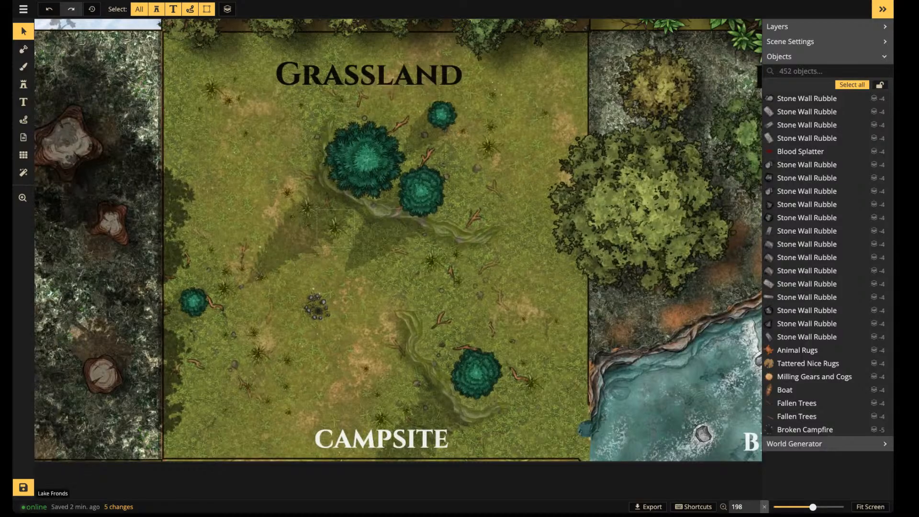
{"action": "scroll", "coordinate": [328, 301], "scroll_direction": "up", "scroll_amount": 4}
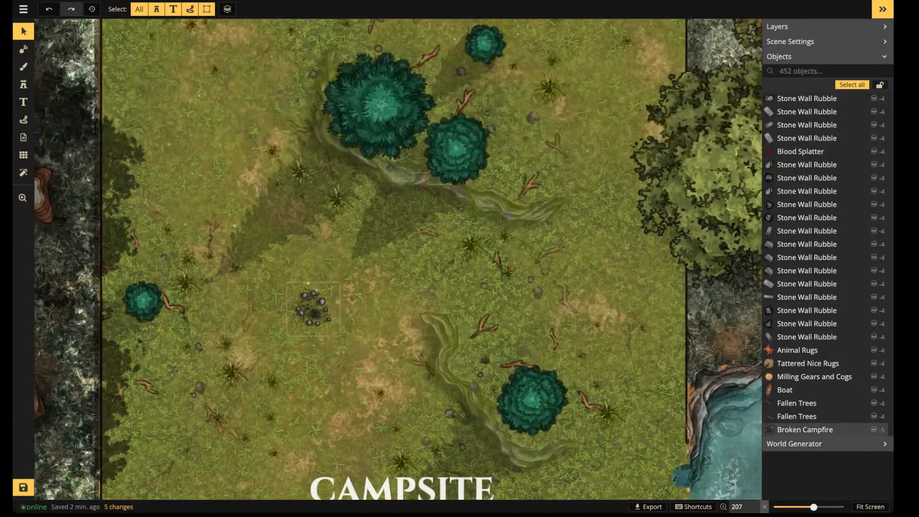
{"action": "scroll", "coordinate": [328, 300], "scroll_direction": "up", "scroll_amount": 3}
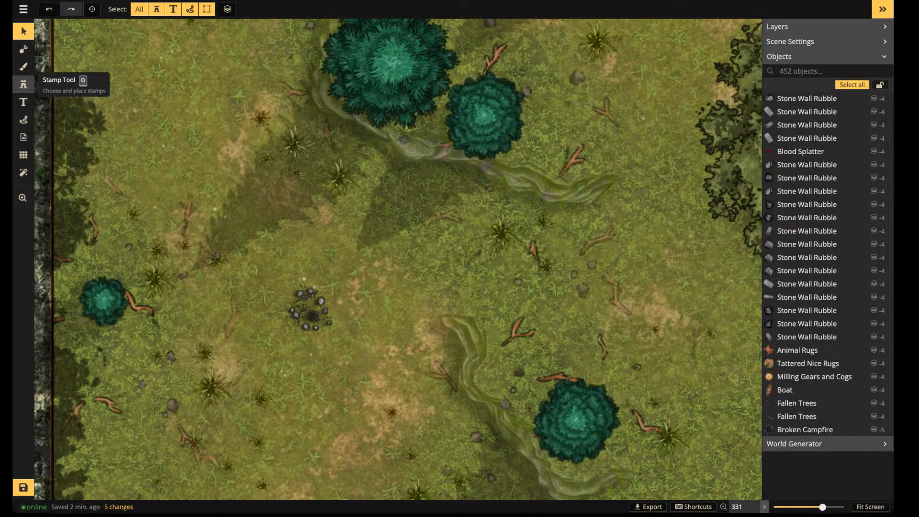
Search the stamp catalog for "bed" and choose the Bedrolls stamp set from the Farmstead group
{"action": "left_click", "coordinate": [24, 85]}
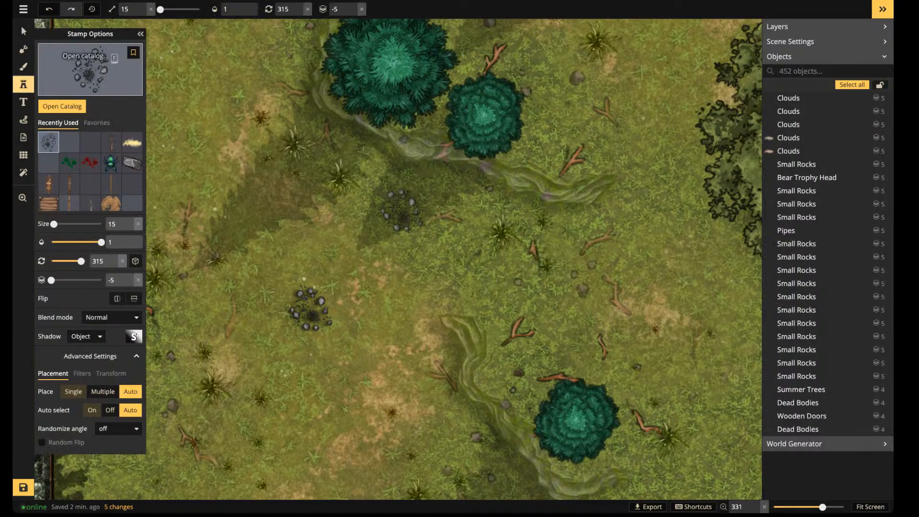
{"action": "left_click", "coordinate": [62, 105]}
{"action": "double_click", "coordinate": [189, 30]}
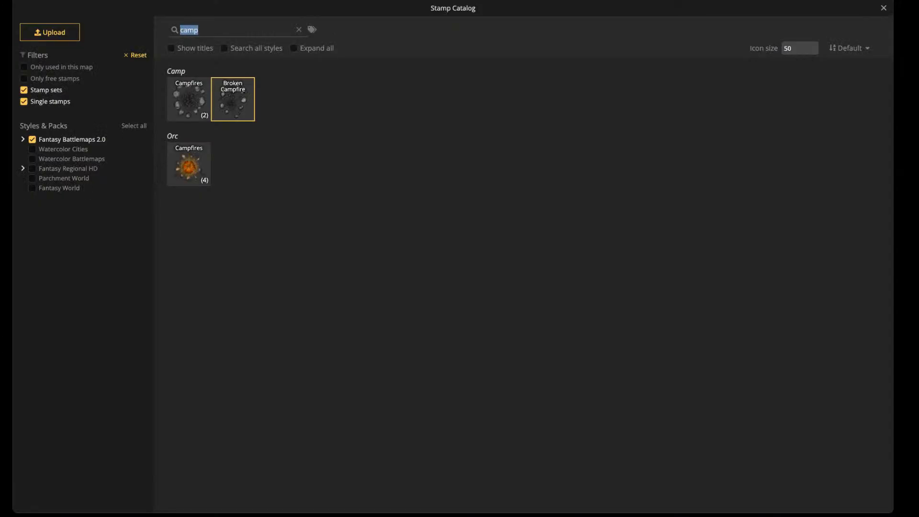
{"action": "type", "text": "b"}
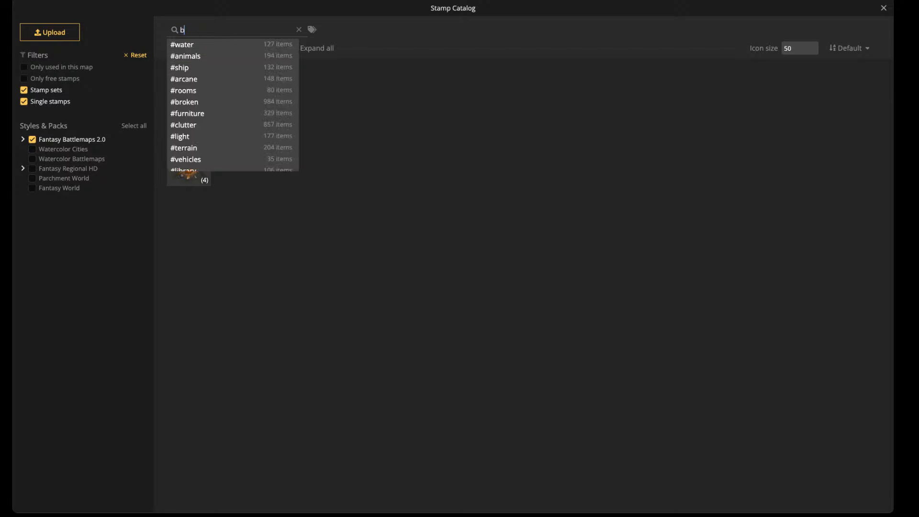
{"action": "type", "text": "ed"}
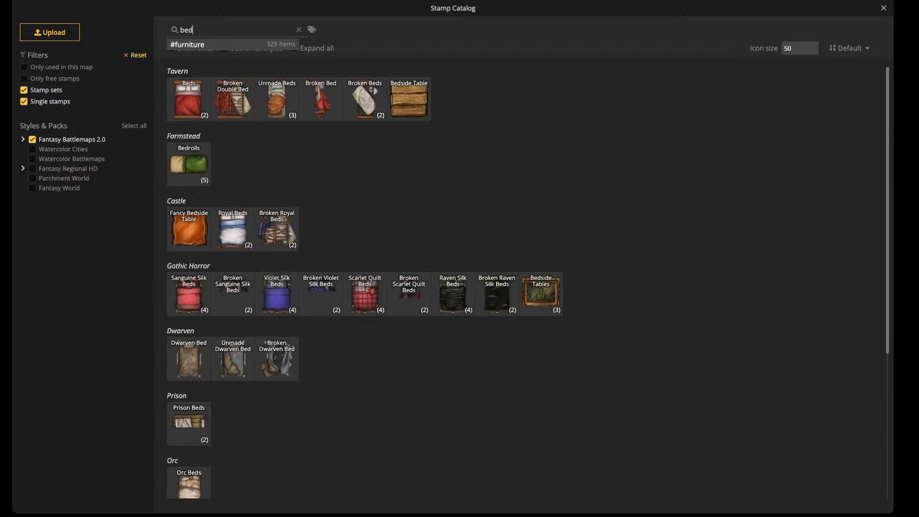
{"action": "left_click", "coordinate": [189, 164]}
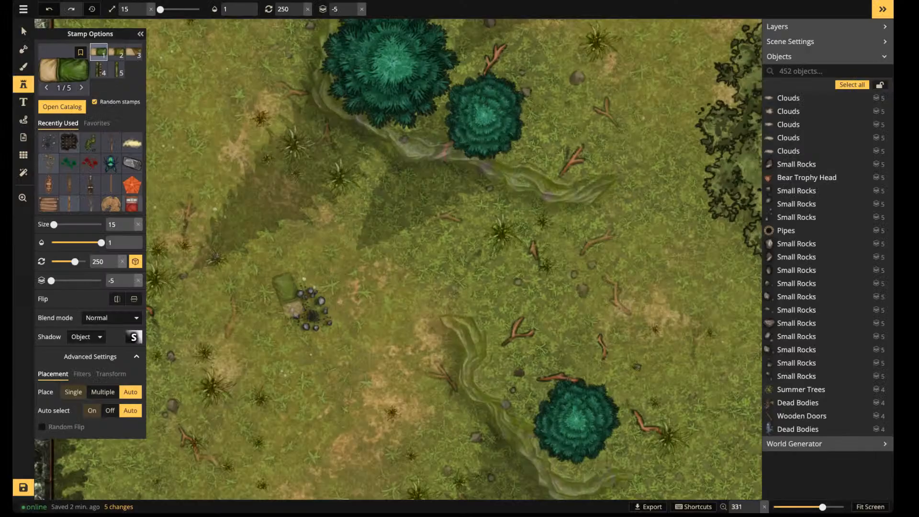
Place the green bedroll at size 15, rotated to 205 degrees, just northwest of the campfire with a small gap between them
{"action": "scroll", "coordinate": [282, 293], "scroll_direction": "up", "scroll_amount": 5}
{"action": "scroll", "coordinate": [261, 288], "scroll_direction": "down", "scroll_amount": 3, "text": "shift"}
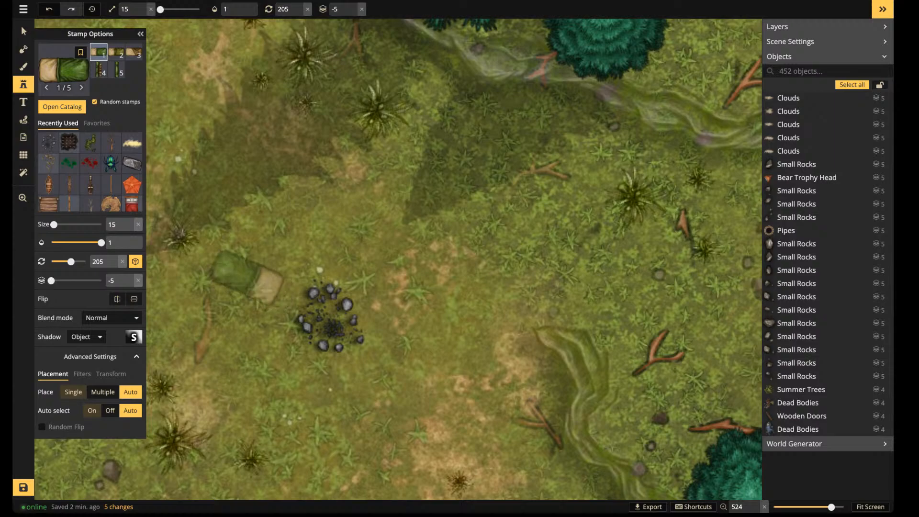
{"action": "left_click", "coordinate": [246, 280]}
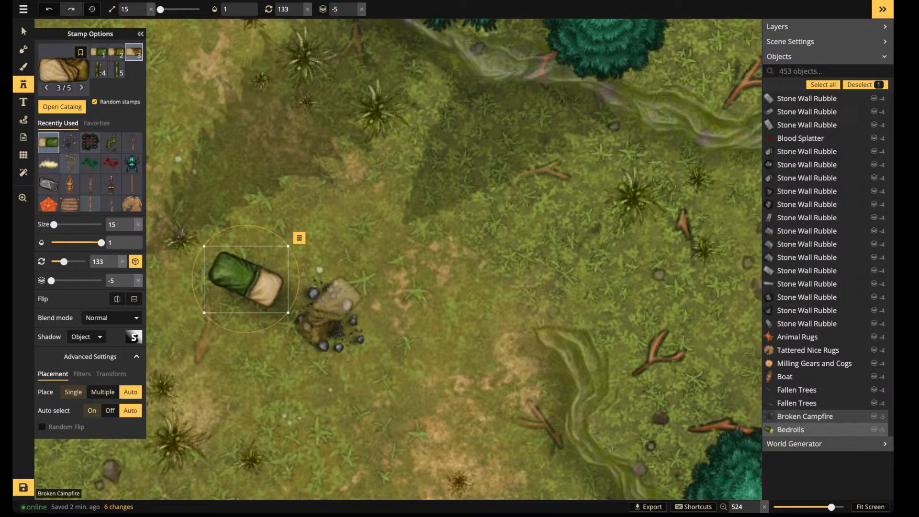
{"action": "left_click_drag", "start_coordinate": [248, 280], "coordinate": [240, 276]}
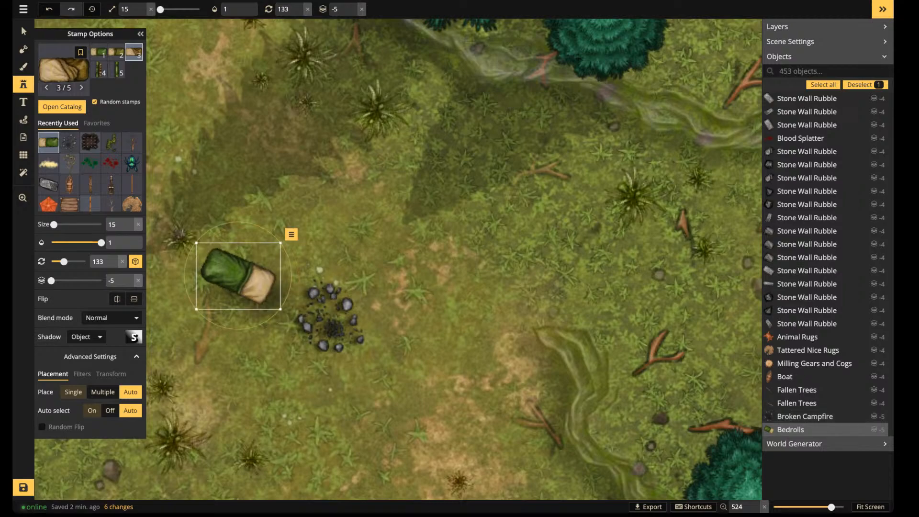
Customize the green bedroll's object shadow with blur 1 and both X and Y offsets at 0
{"action": "left_click", "coordinate": [134, 337]}
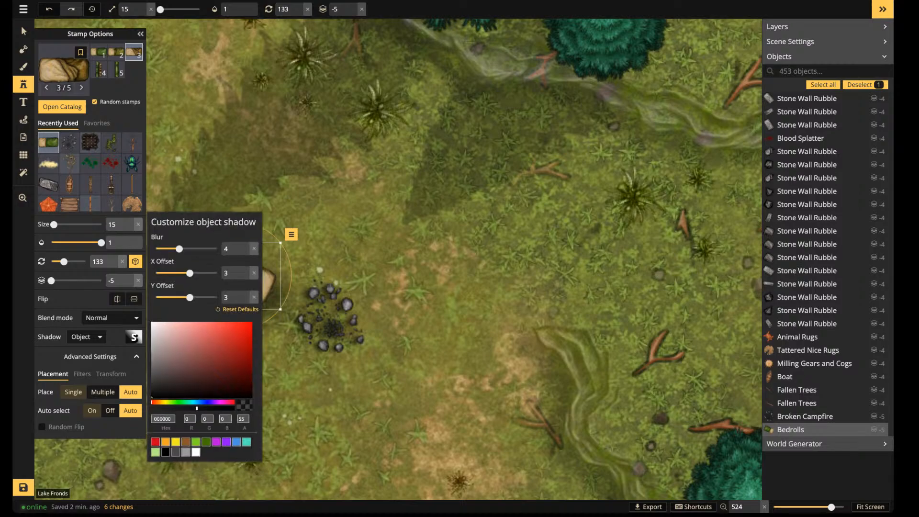
{"action": "left_click", "coordinate": [254, 273]}
{"action": "left_click", "coordinate": [255, 297]}
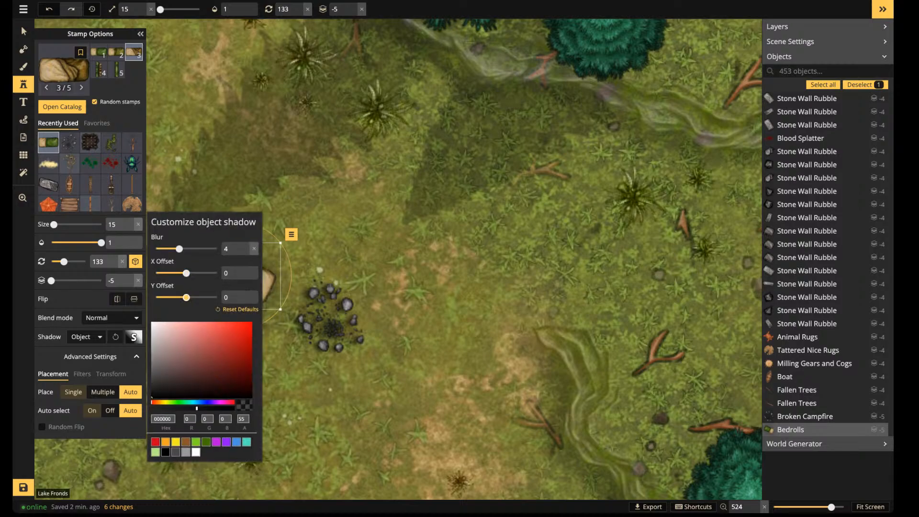
{"action": "double_click", "coordinate": [226, 249]}
{"action": "type", "text": "1"}
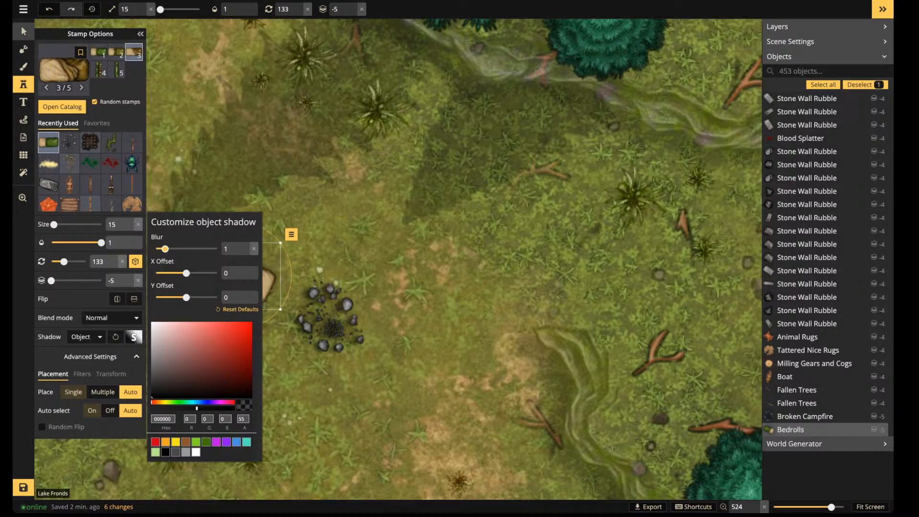
Place the small rolled-up green bedroll upright at size 15, just west of the campfire and below the green bedroll, and deselect it
{"action": "left_click", "coordinate": [23, 31]}
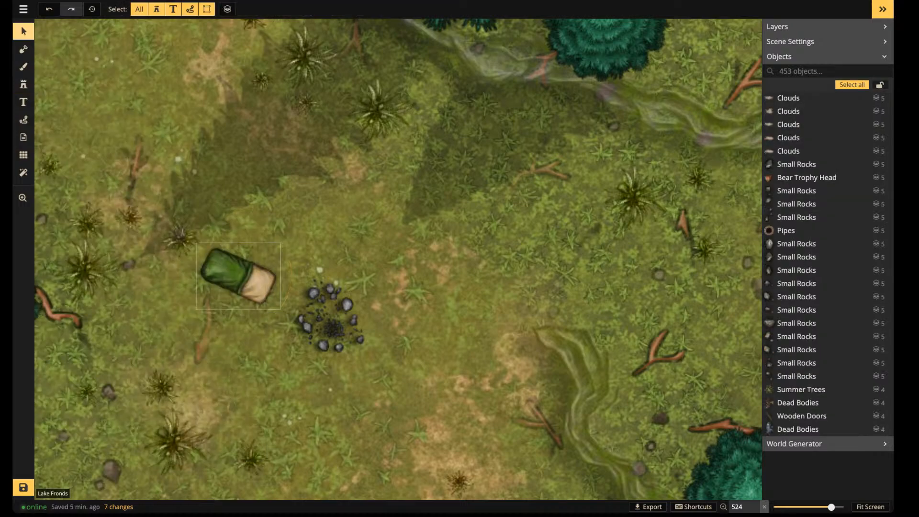
{"action": "left_click", "coordinate": [23, 84]}
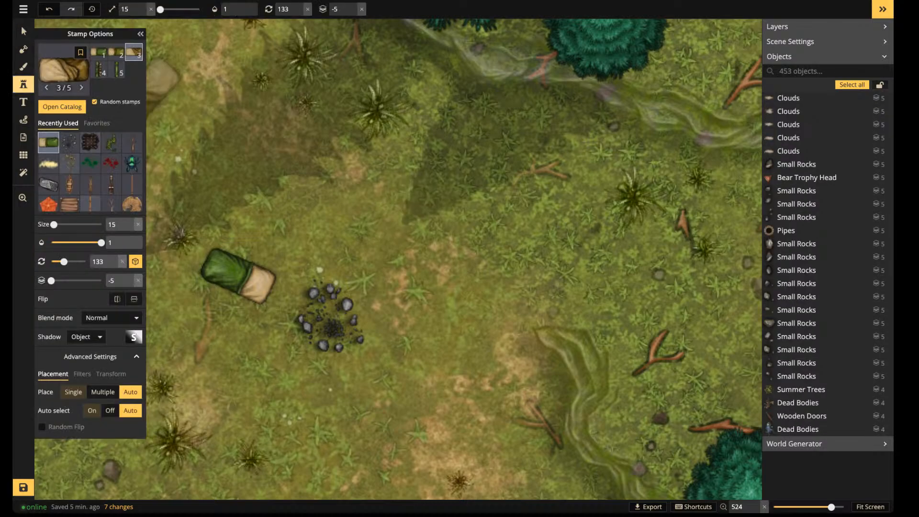
{"action": "left_click", "coordinate": [134, 53]}
{"action": "scroll", "coordinate": [263, 331], "scroll_direction": "down", "scroll_amount": 10}
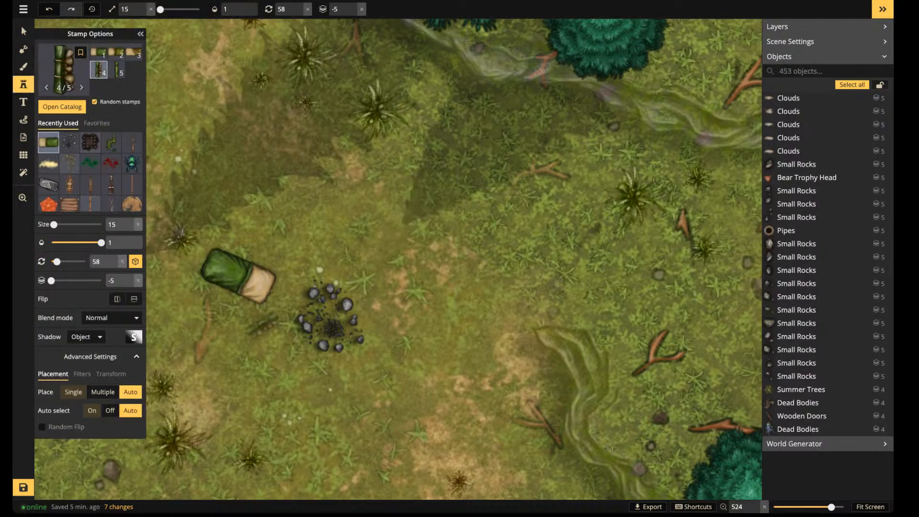
{"action": "scroll", "coordinate": [272, 336], "scroll_direction": "down", "scroll_amount": 1}
{"action": "left_click", "coordinate": [272, 336]}
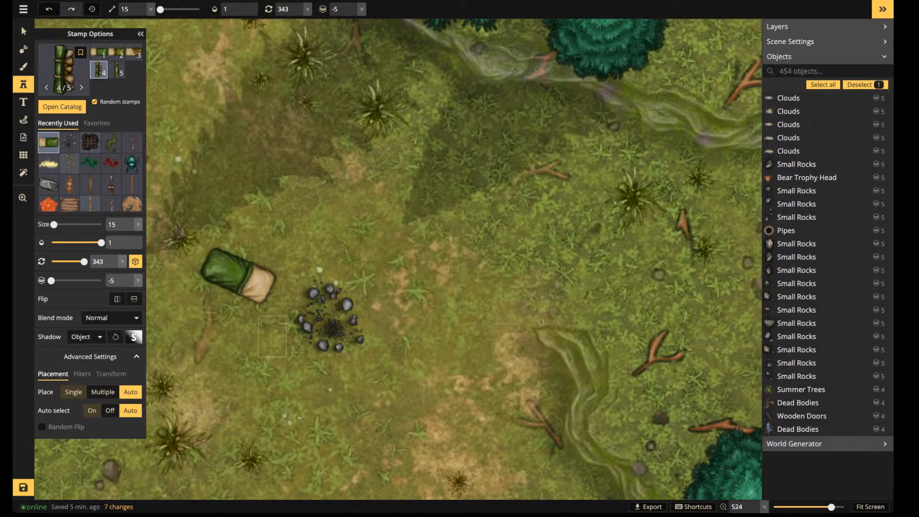
{"action": "key", "text": "Escape"}
Place the brown bedroll at size 15 north of the campfire, turned so its pale end points toward the fire
{"action": "left_click", "coordinate": [135, 52]}
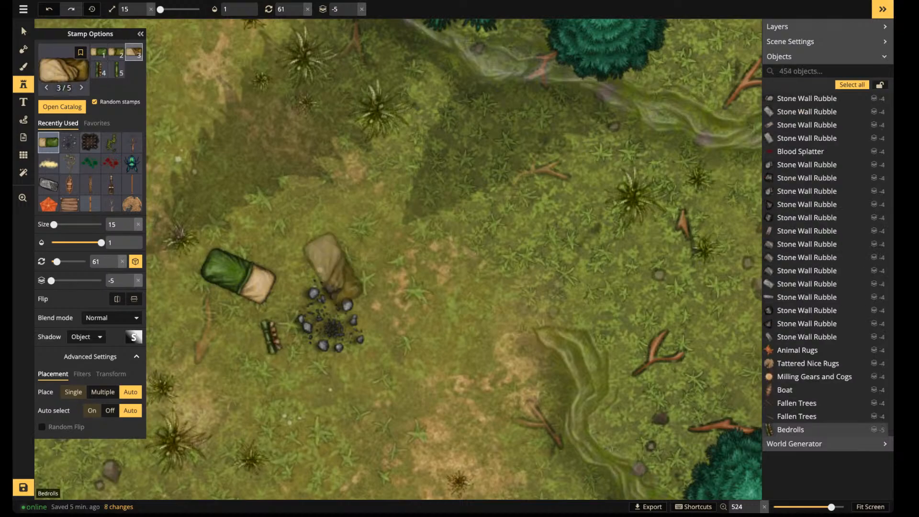
{"action": "scroll", "coordinate": [307, 231], "scroll_direction": "down", "scroll_amount": 1}
{"action": "left_click", "coordinate": [303, 220]}
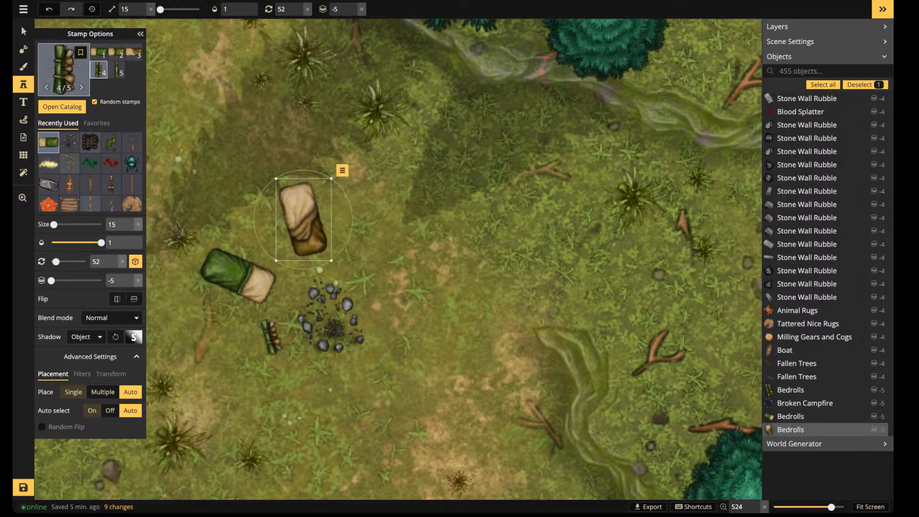
{"action": "scroll", "coordinate": [303, 220], "scroll_direction": "down", "scroll_amount": 10}
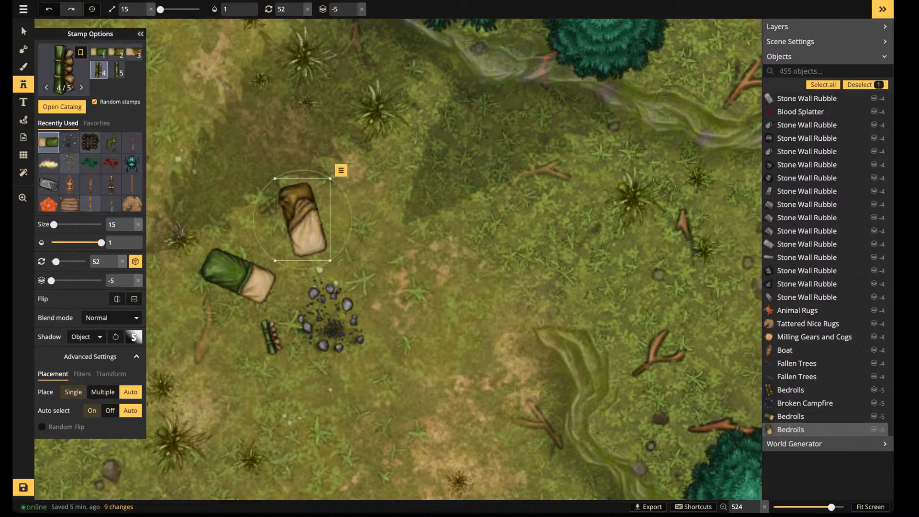
Search the stamp catalog for "tent" and choose the Tents stamp set from the Camp group
{"action": "left_click", "coordinate": [63, 72]}
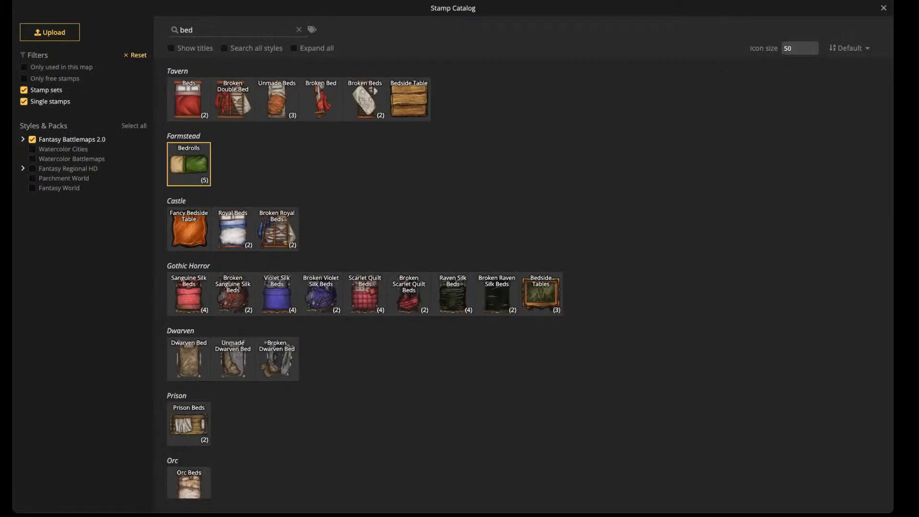
{"action": "type", "text": "tent"}
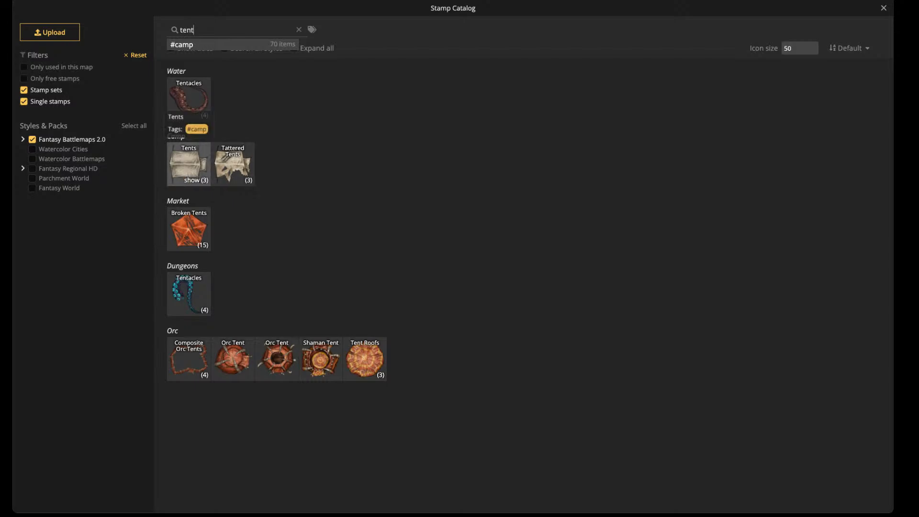
{"action": "left_click", "coordinate": [188, 164]}
{"action": "left_click", "coordinate": [378, 299]}
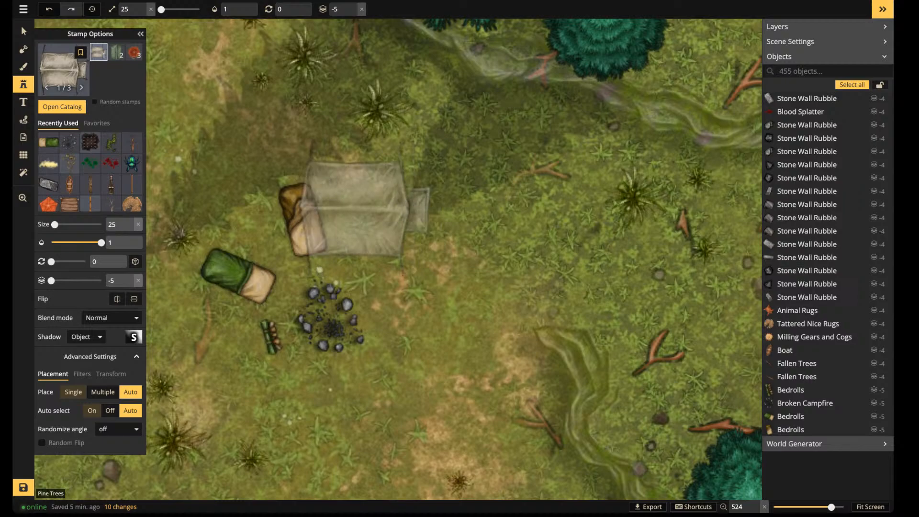
Place the pale cloth tent at size 25, rotated to 150 degrees, just east of the campfire with its entrance facing the fire
{"action": "scroll", "coordinate": [356, 211], "scroll_direction": "up", "scroll_amount": 6}
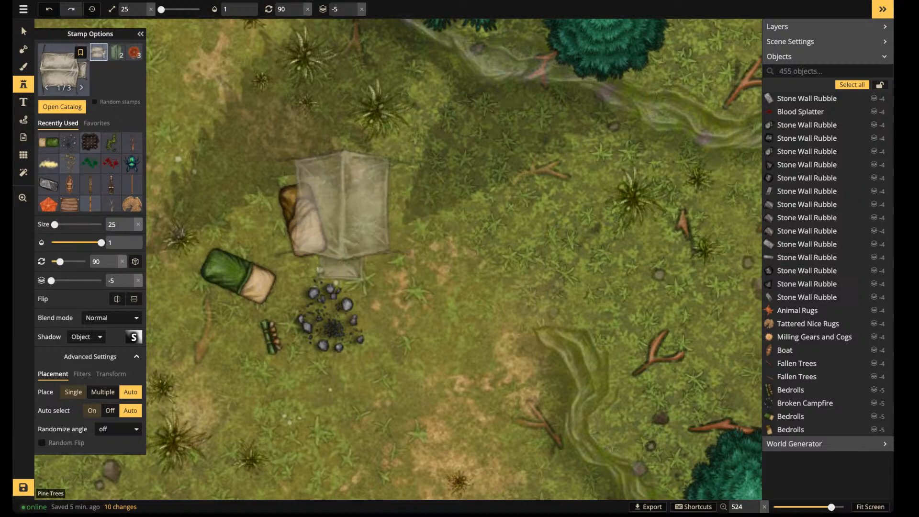
{"action": "scroll", "coordinate": [312, 210], "scroll_direction": "down", "scroll_amount": 1}
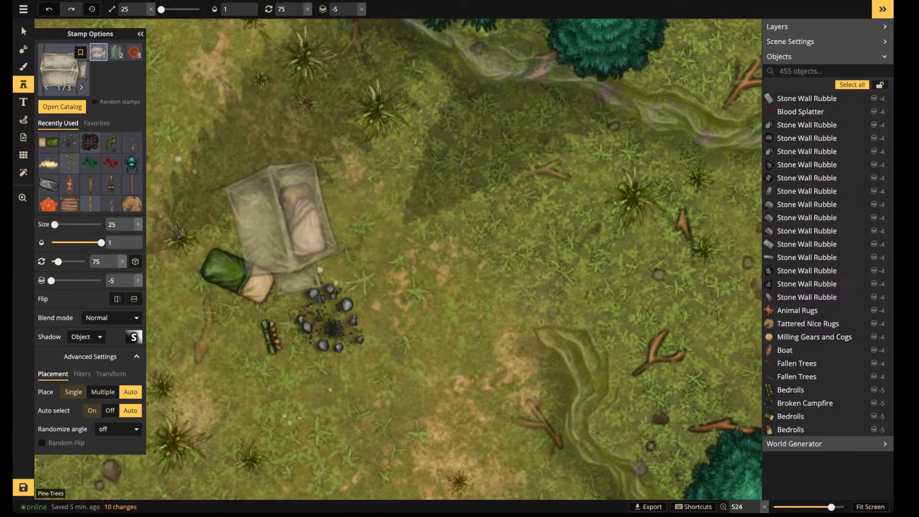
{"action": "scroll", "coordinate": [456, 217], "scroll_direction": "down", "scroll_amount": 2}
{"action": "scroll", "coordinate": [453, 217], "scroll_direction": "down", "scroll_amount": 2}
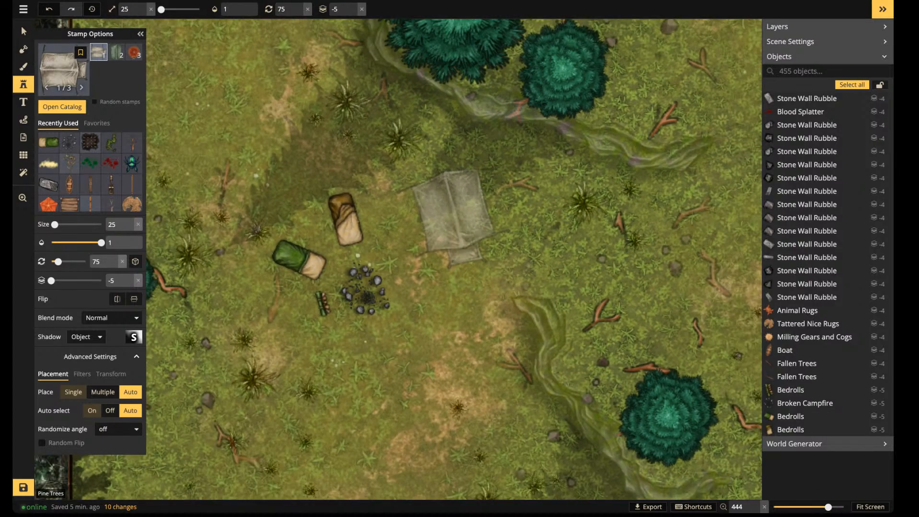
{"action": "scroll", "coordinate": [448, 222], "scroll_direction": "up", "scroll_amount": 3}
{"action": "scroll", "coordinate": [447, 222], "scroll_direction": "up", "scroll_amount": 2}
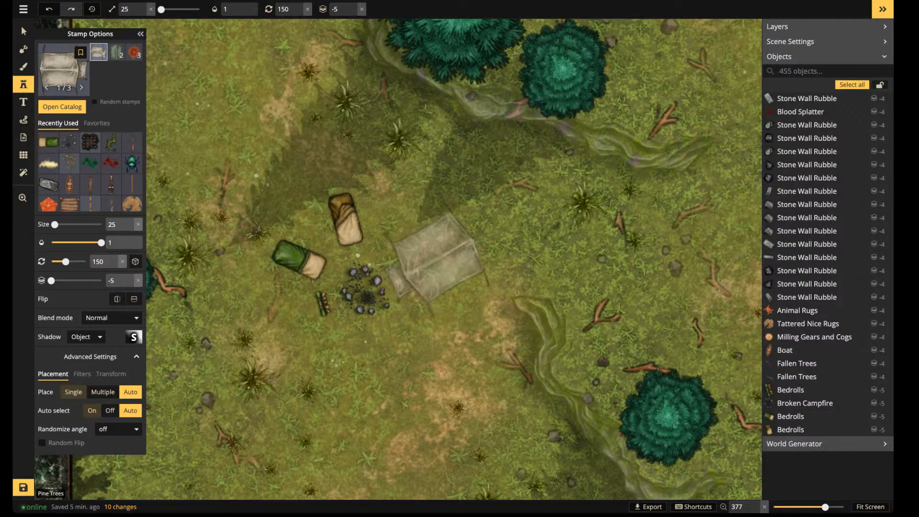
{"action": "left_click", "coordinate": [450, 239]}
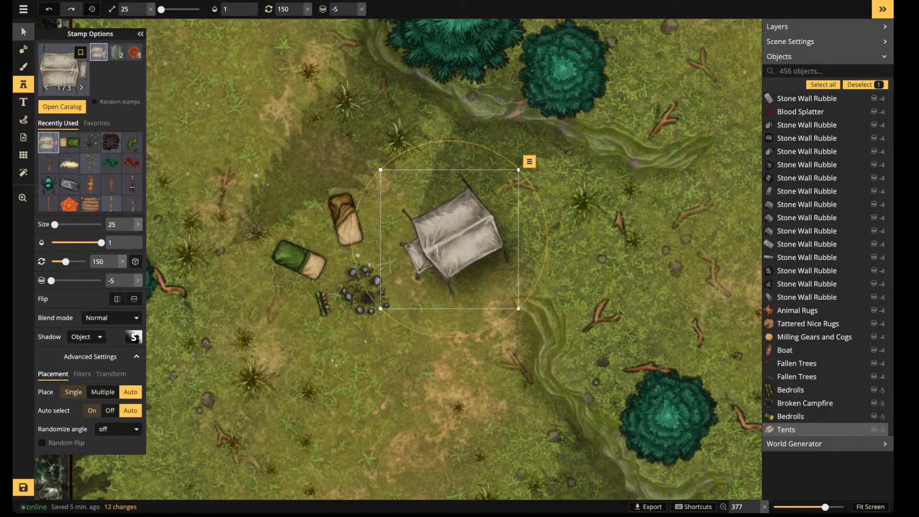
{"action": "left_click", "coordinate": [23, 31]}
{"action": "left_click_drag", "start_coordinate": [452, 240], "coordinate": [446, 243]}
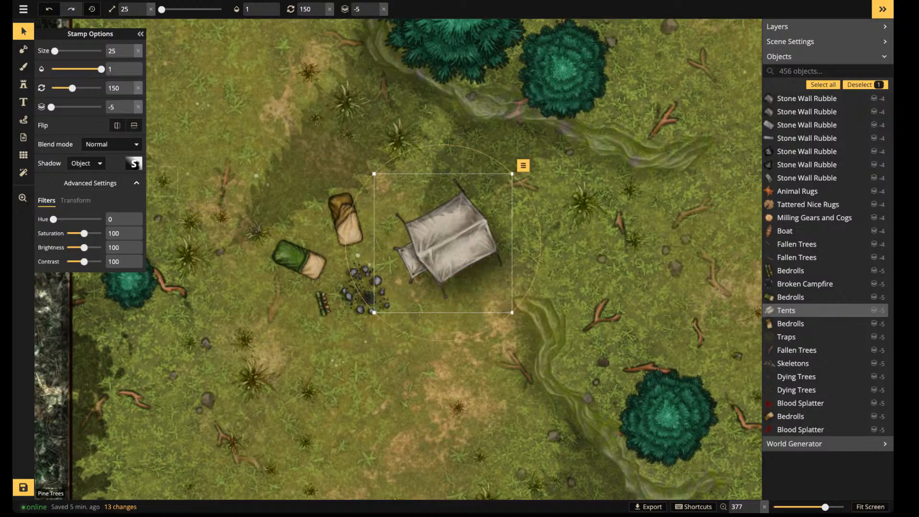
Customize the tent's object shadow with blur 1.6, X offset -2.5, Y offset 3.5 and alpha 48, and deselect the tent
{"action": "left_click", "coordinate": [134, 163]}
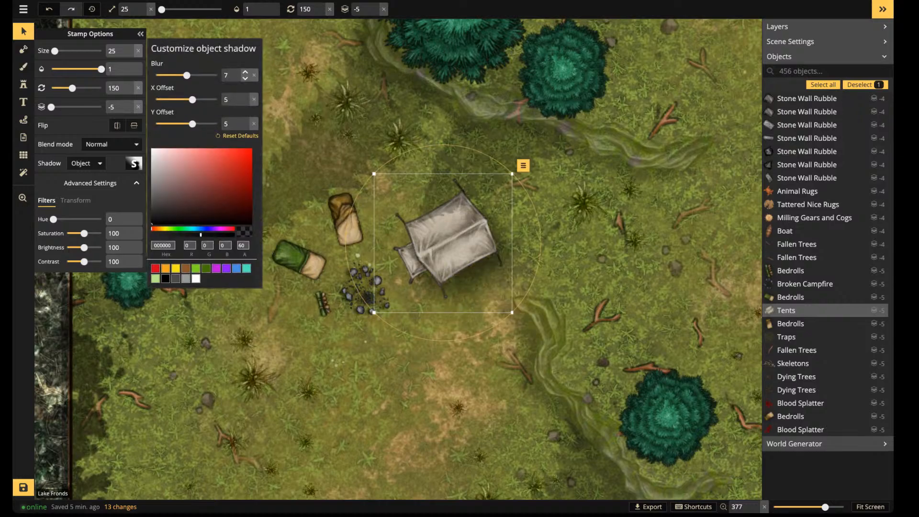
{"action": "left_click_drag", "start_coordinate": [187, 75], "coordinate": [165, 75]}
{"action": "left_click", "coordinate": [254, 99]}
{"action": "left_click", "coordinate": [254, 124]}
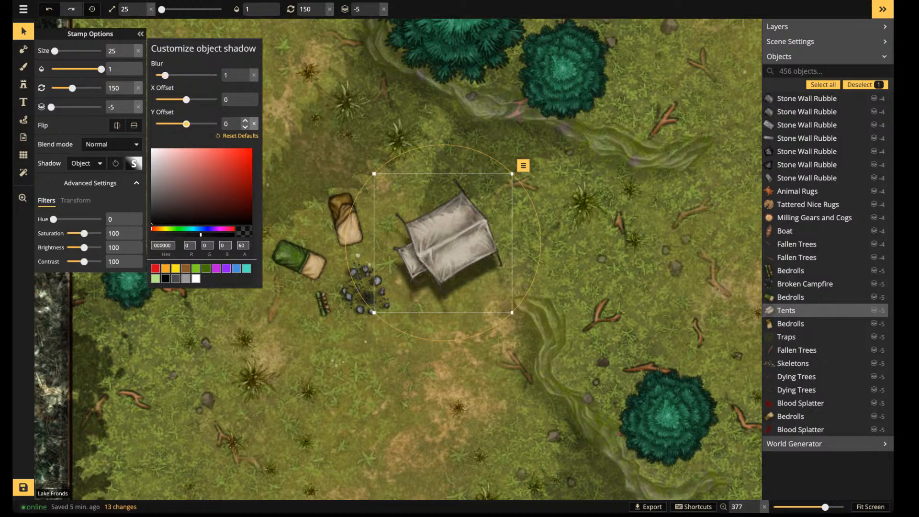
{"action": "left_click_drag", "start_coordinate": [166, 75], "coordinate": [183, 99]}
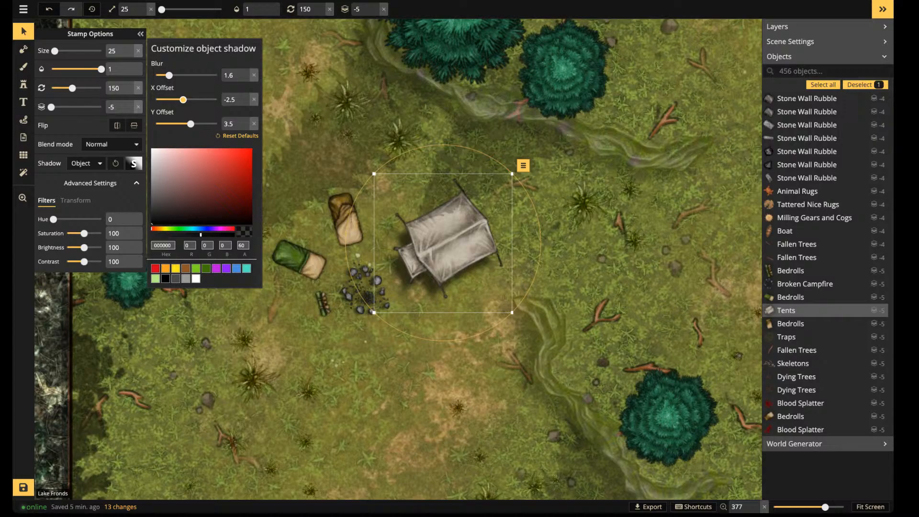
{"action": "left_click_drag", "start_coordinate": [192, 235], "coordinate": [191, 235]}
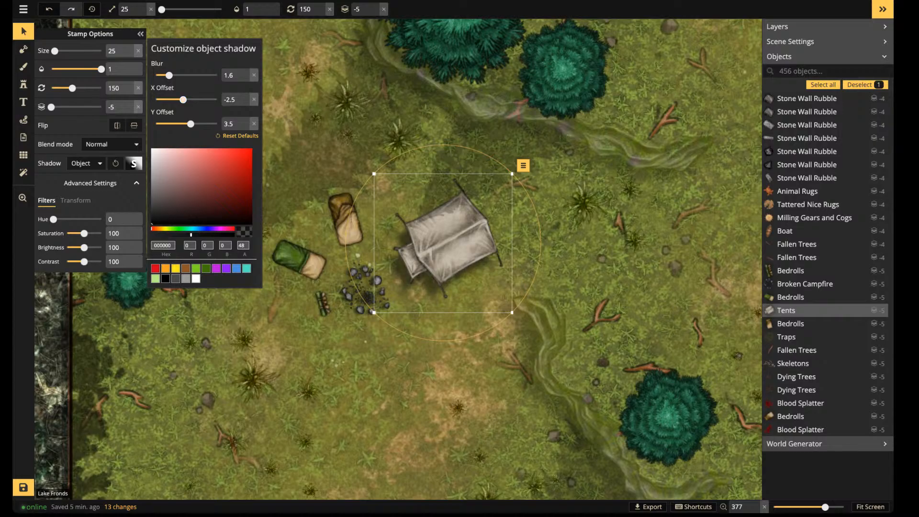
{"action": "left_click", "coordinate": [298, 210]}
Examine the campsite arrangement from a distance and up close within the Grassland tile
{"action": "scroll", "coordinate": [379, 240], "scroll_direction": "down", "scroll_amount": 4}
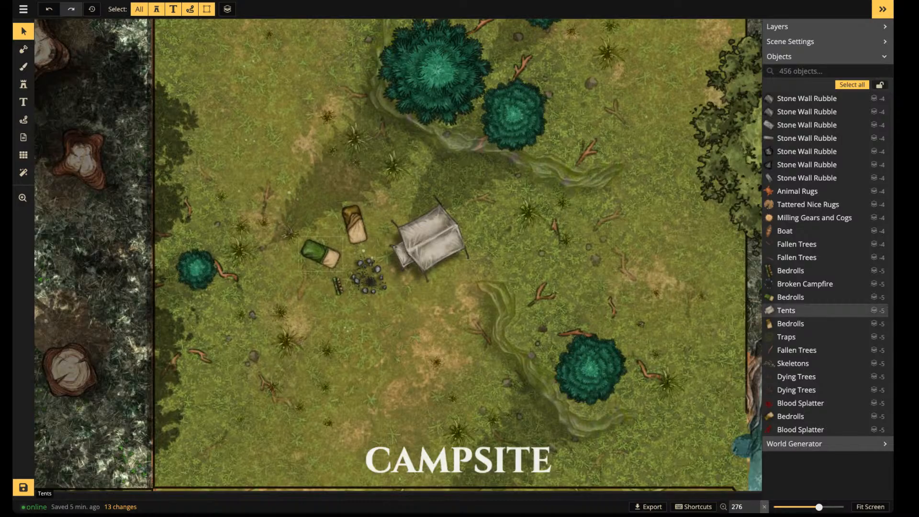
{"action": "scroll", "coordinate": [252, 426], "scroll_direction": "down", "scroll_amount": 4}
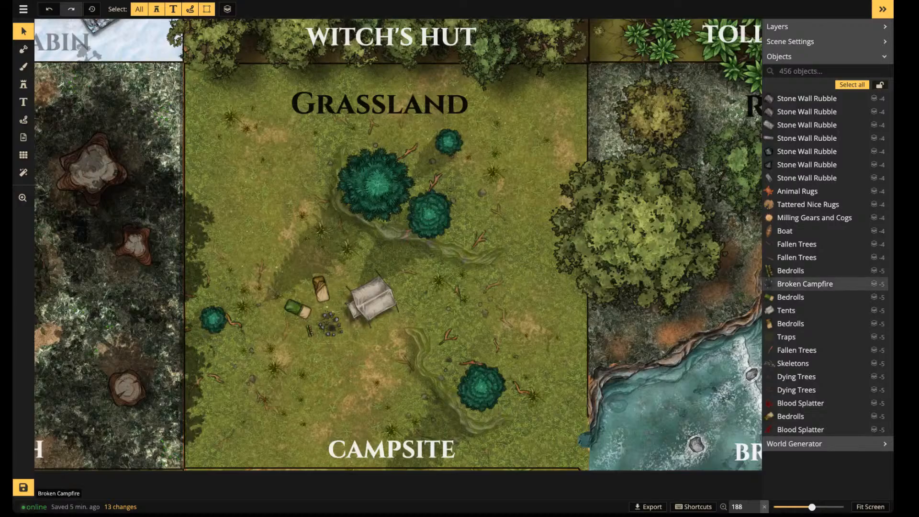
{"action": "scroll", "coordinate": [331, 325], "scroll_direction": "up", "scroll_amount": 5}
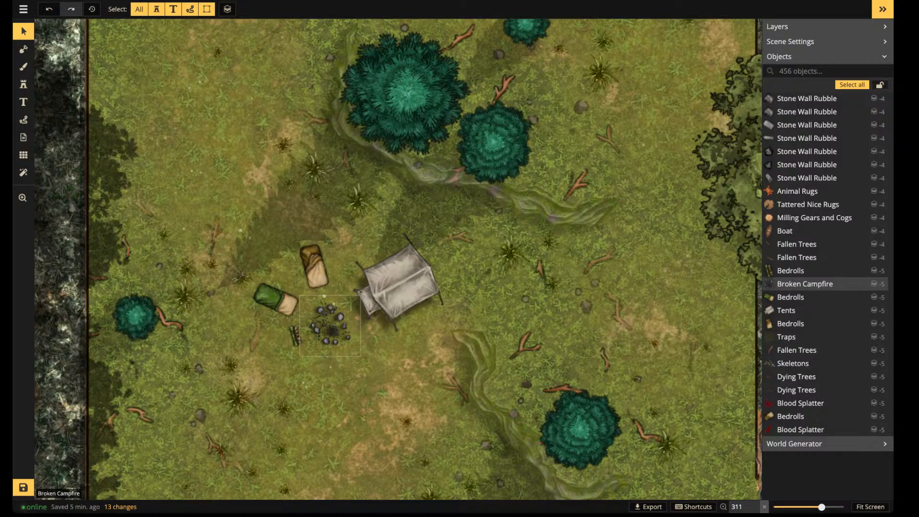
{"action": "scroll", "coordinate": [320, 198], "scroll_direction": "down", "scroll_amount": 4}
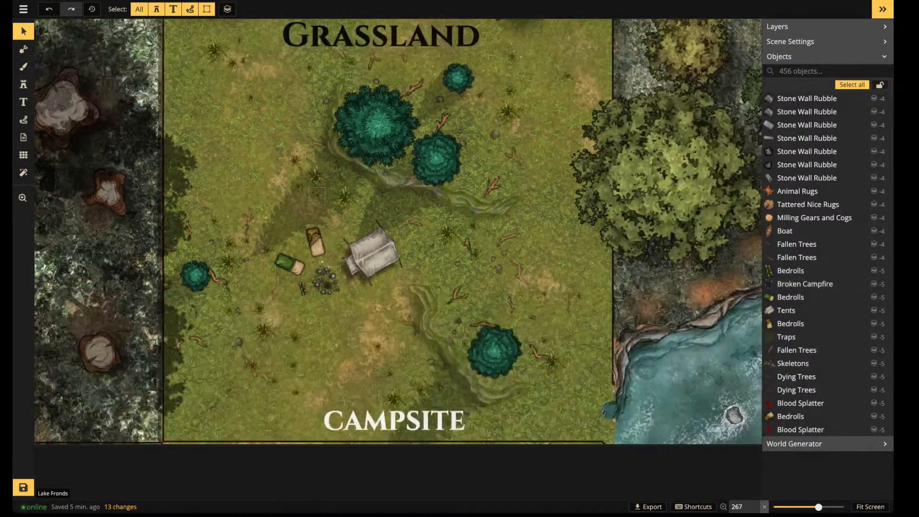
{"action": "left_click_drag", "start_coordinate": [373, 254], "coordinate": [337, 319]}
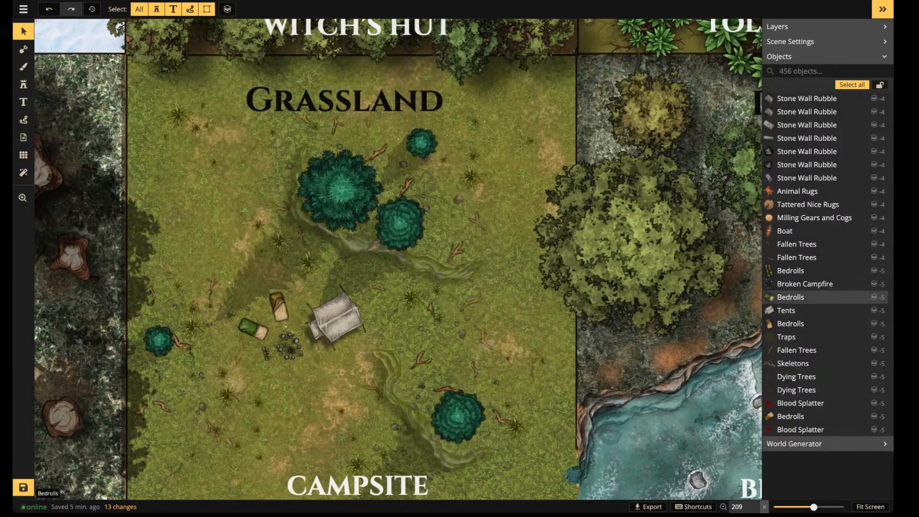
{"action": "scroll", "coordinate": [278, 309], "scroll_direction": "down", "scroll_amount": 3}
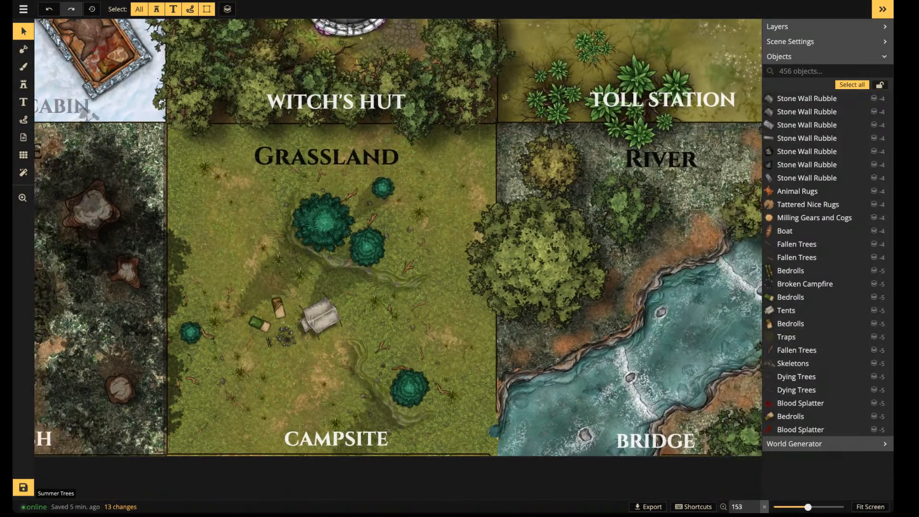
{"action": "scroll", "coordinate": [326, 351], "scroll_direction": "up", "scroll_amount": 2}
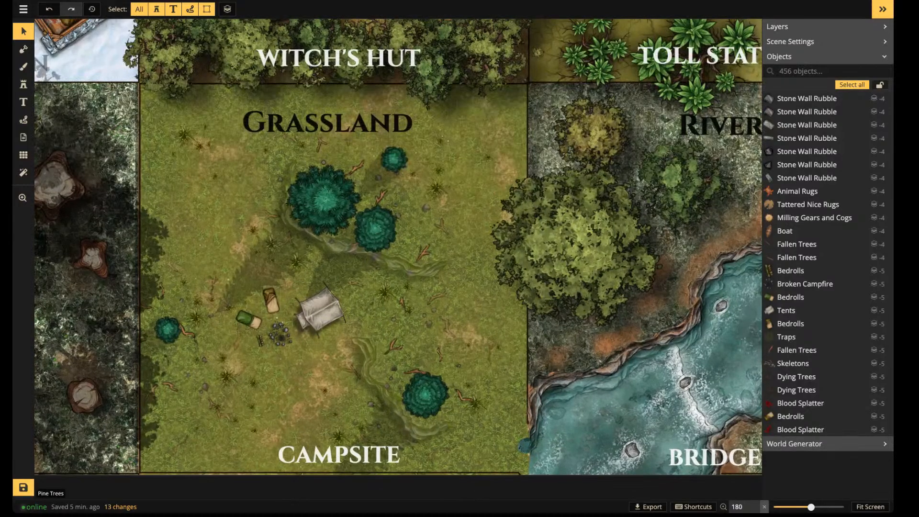
{"action": "scroll", "coordinate": [260, 343], "scroll_direction": "up", "scroll_amount": 5}
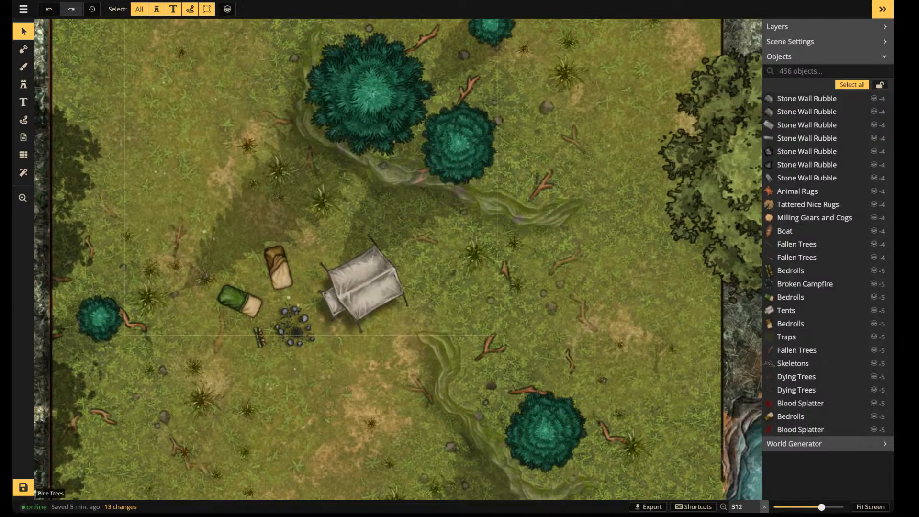
{"action": "scroll", "coordinate": [279, 328], "scroll_direction": "up", "scroll_amount": 2}
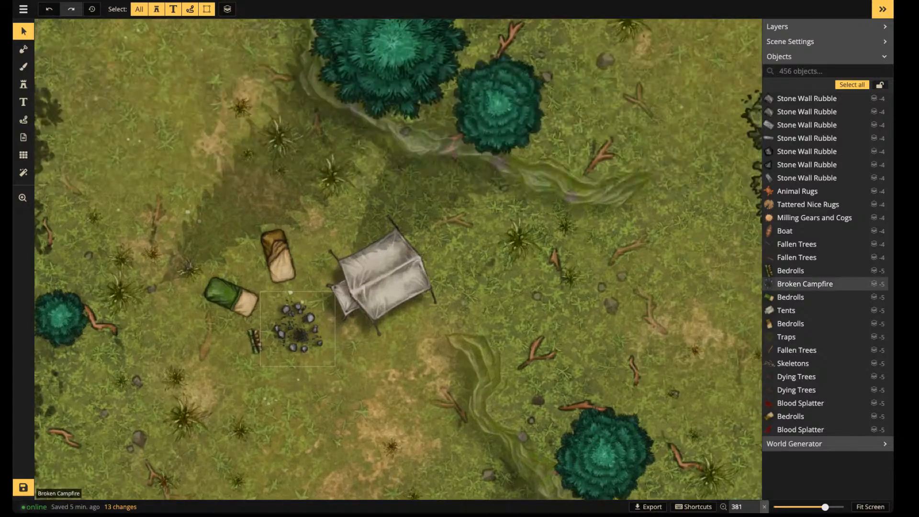
Select the unrolled green and brown bedrolls together and set their shadow to X offset -1 and Y offset 0.8
{"action": "key", "text": "space"}
{"action": "left_click_drag", "start_coordinate": [279, 258], "coordinate": [305, 213]}
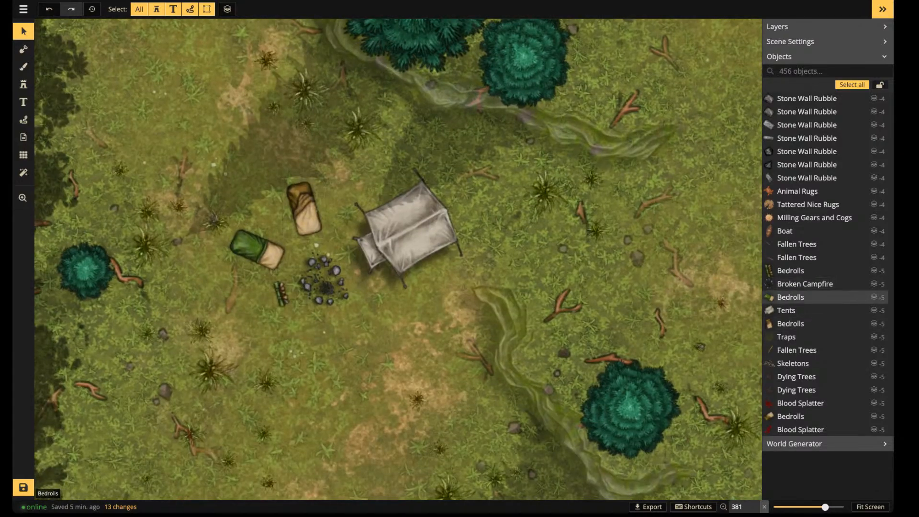
{"action": "left_click", "coordinate": [791, 296]}
{"action": "left_click", "coordinate": [790, 324], "text": "shift"}
{"action": "left_click", "coordinate": [134, 164]}
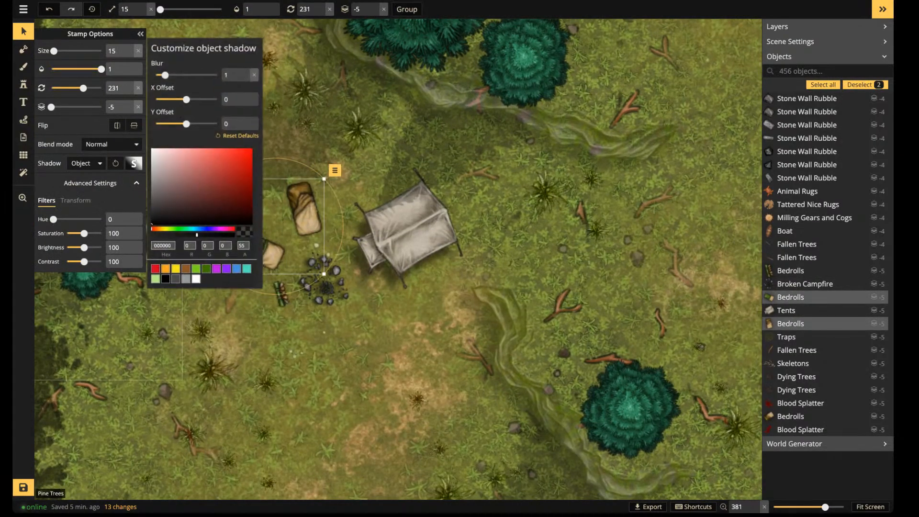
{"action": "left_click_drag", "start_coordinate": [186, 99], "coordinate": [188, 124]}
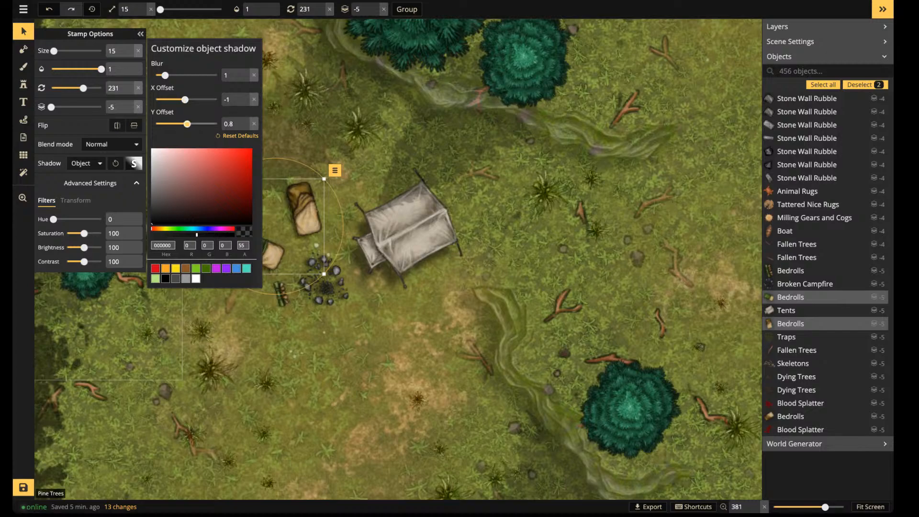
{"action": "left_click", "coordinate": [133, 164]}
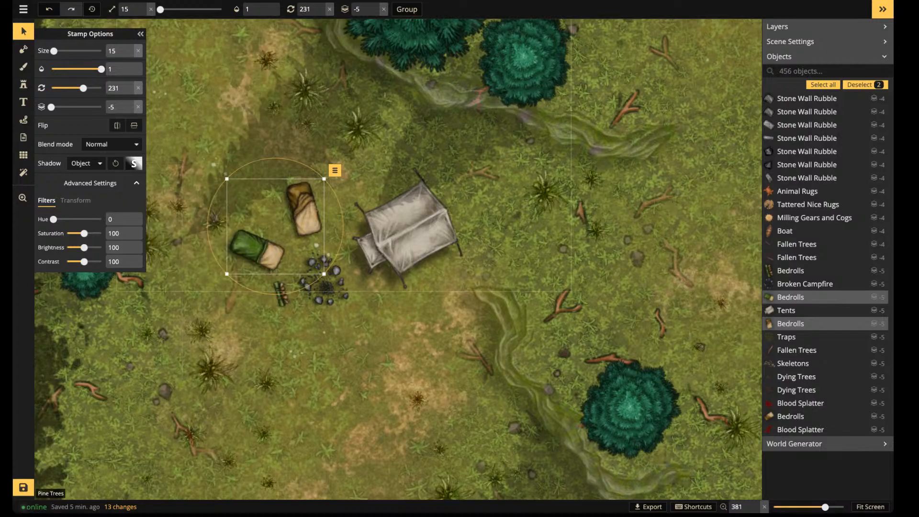
Load the brush with the brown forest floor texture from the Fantasy Battlemaps 2.0 pack's Forest Textures
{"action": "left_click", "coordinate": [23, 66]}
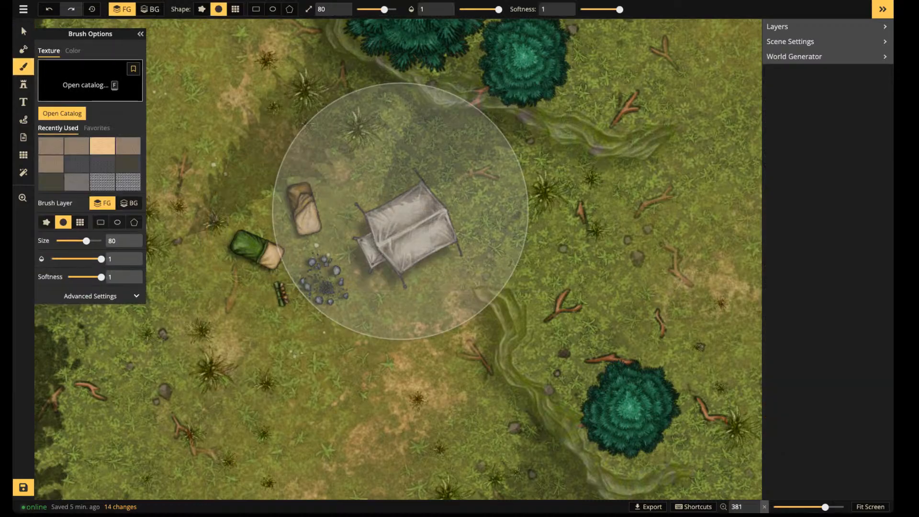
{"action": "key", "text": "f"}
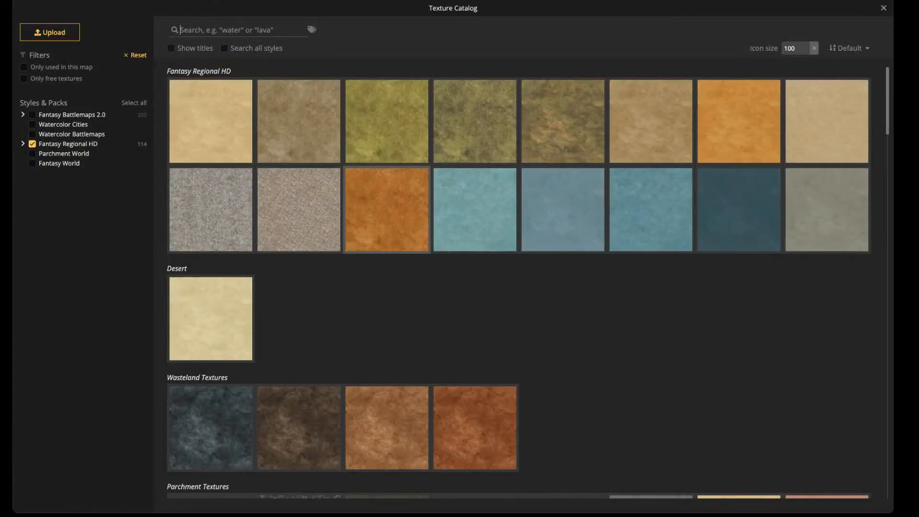
{"action": "scroll", "coordinate": [387, 165], "scroll_direction": "down", "scroll_amount": 1}
{"action": "scroll", "coordinate": [387, 165], "scroll_direction": "down", "scroll_amount": 3}
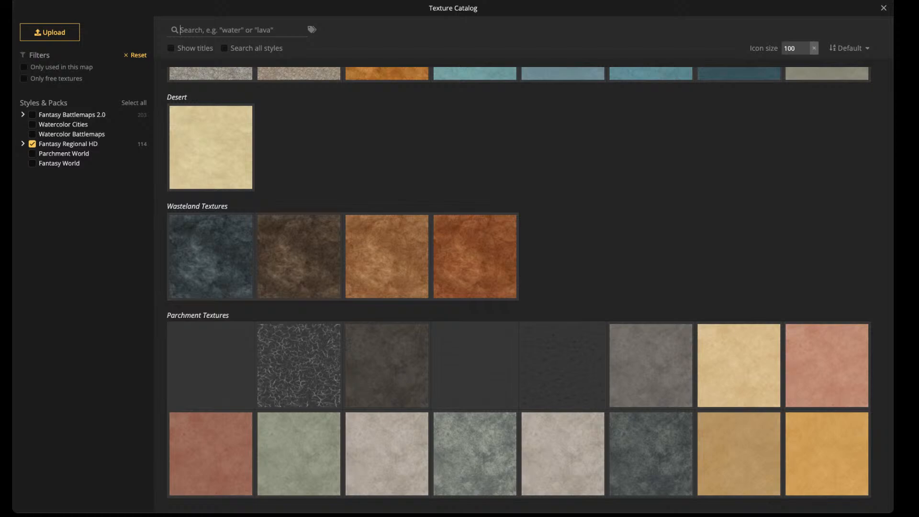
{"action": "left_click", "coordinate": [32, 144]}
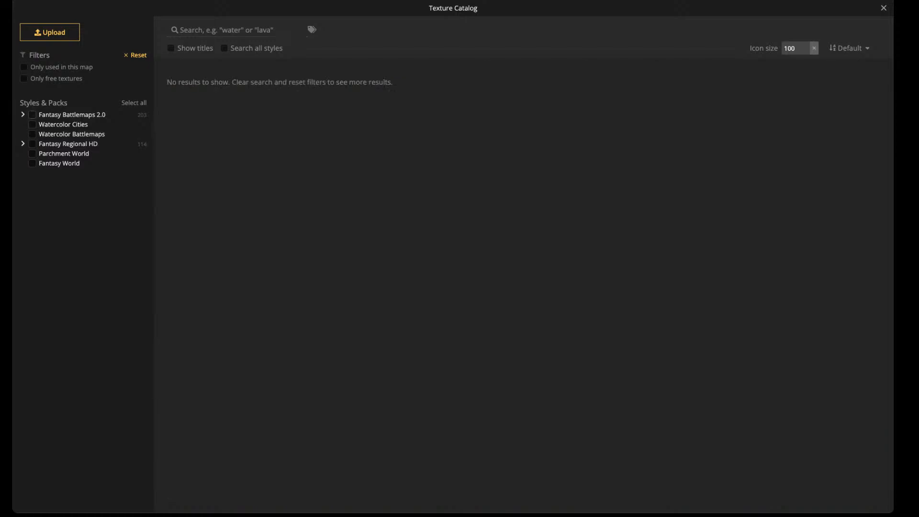
{"action": "left_click", "coordinate": [32, 115]}
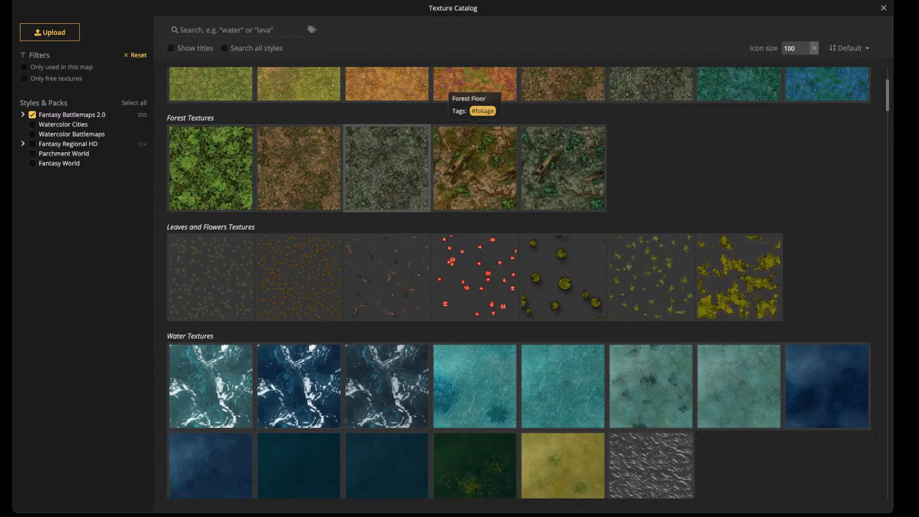
{"action": "left_click", "coordinate": [326, 189]}
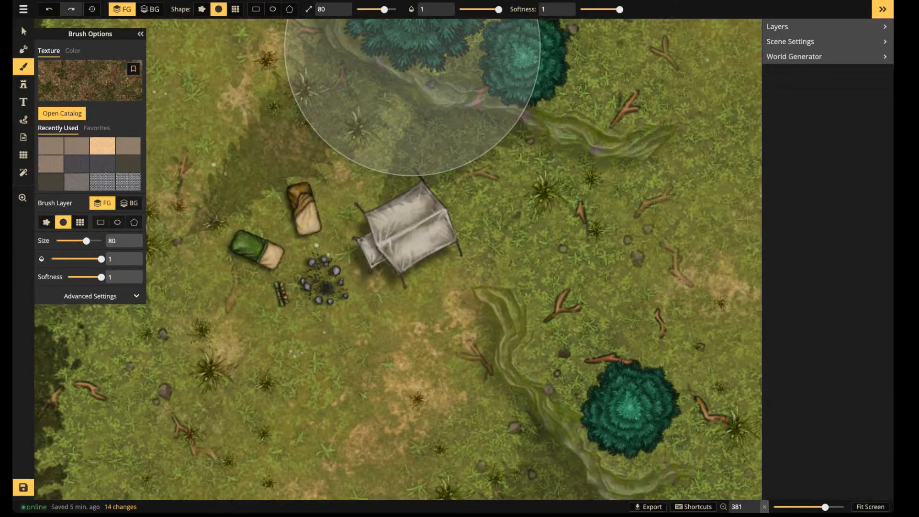
Brush the forest floor texture lightly around the campsite on the background layer, using size 33 and opacities 0.25 and 0.43
{"action": "left_click", "coordinate": [480, 10]}
{"action": "left_click_drag", "start_coordinate": [384, 9], "coordinate": [374, 10]}
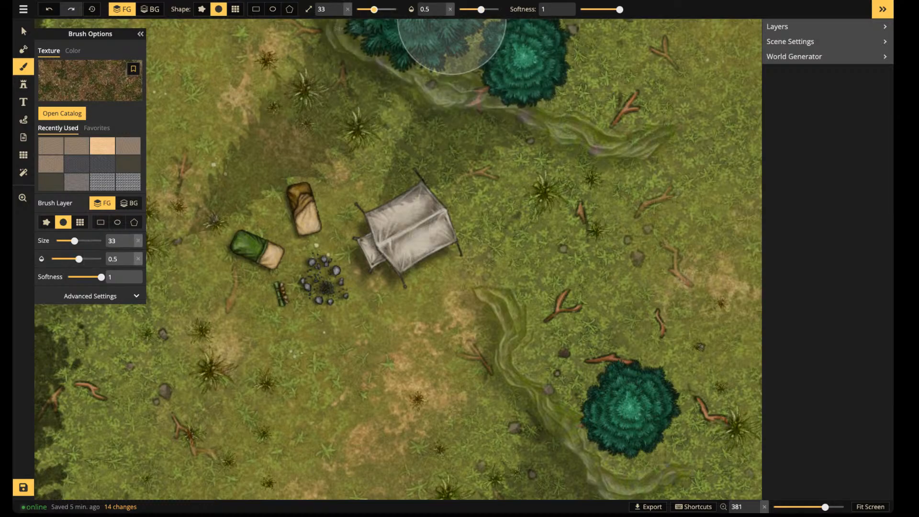
{"action": "left_click_drag", "start_coordinate": [481, 10], "coordinate": [468, 10]}
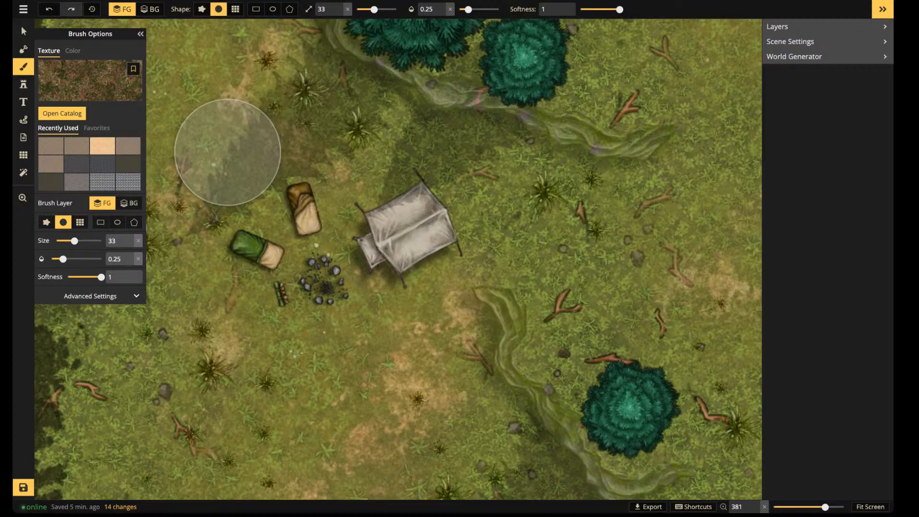
{"action": "left_click", "coordinate": [273, 128]}
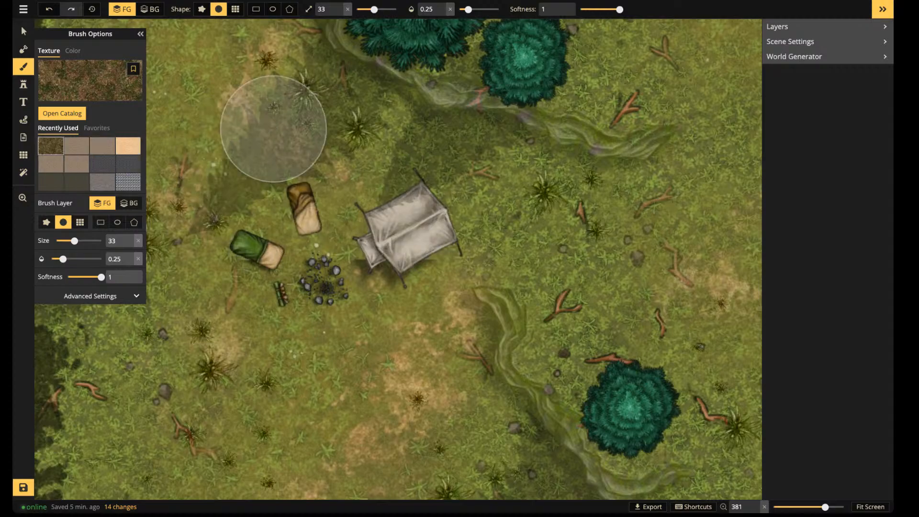
{"action": "left_click", "coordinate": [149, 9]}
{"action": "left_click", "coordinate": [303, 200]}
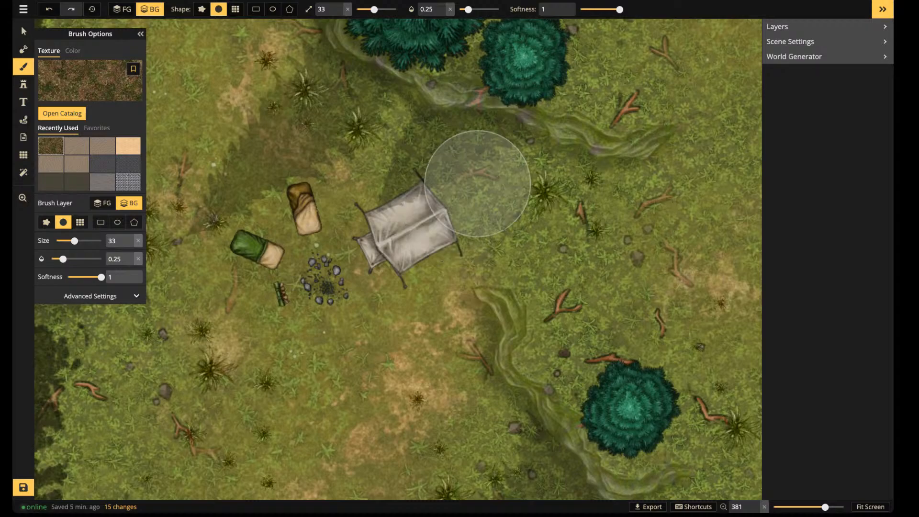
{"action": "left_click", "coordinate": [478, 10]}
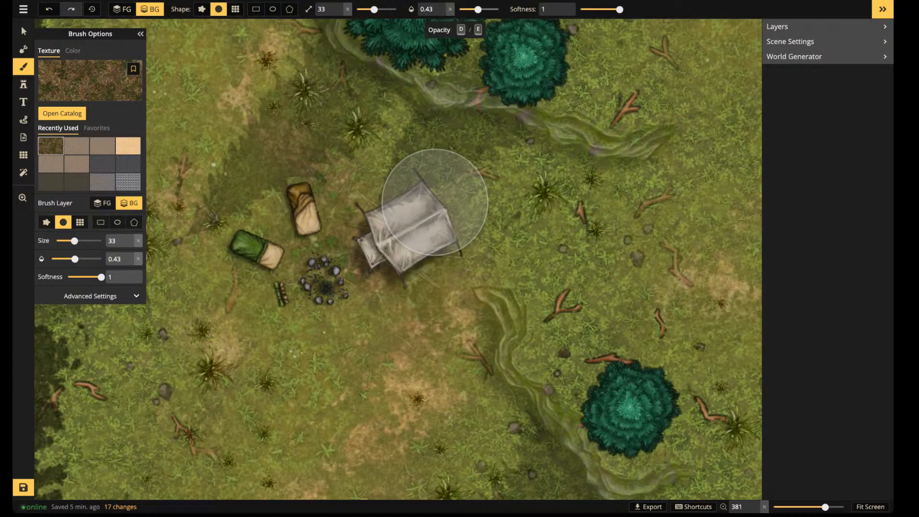
{"action": "left_click", "coordinate": [489, 10]}
{"action": "mouse_move", "coordinate": [390, 264]}
{"action": "left_mouse_down"}
{"action": "mouse_move", "coordinate": [351, 218]}
{"action": "mouse_move", "coordinate": [361, 207]}
{"action": "mouse_move", "coordinate": [389, 200]}
{"action": "mouse_move", "coordinate": [440, 212]}
{"action": "mouse_move", "coordinate": [313, 210]}
{"action": "mouse_move", "coordinate": [306, 172]}
{"action": "mouse_move", "coordinate": [324, 197]}
{"action": "mouse_move", "coordinate": [253, 286]}
{"action": "mouse_move", "coordinate": [286, 315]}
{"action": "mouse_move", "coordinate": [364, 297]}
{"action": "mouse_move", "coordinate": [399, 240]}
{"action": "mouse_move", "coordinate": [367, 187]}
{"action": "mouse_move", "coordinate": [264, 244]}
{"action": "mouse_move", "coordinate": [282, 291]}
{"action": "mouse_move", "coordinate": [400, 300]}
{"action": "mouse_move", "coordinate": [417, 227]}
{"action": "mouse_move", "coordinate": [387, 181]}
{"action": "mouse_move", "coordinate": [312, 155]}
{"action": "mouse_move", "coordinate": [253, 269]}
{"action": "mouse_move", "coordinate": [285, 322]}
{"action": "left_mouse_up"}
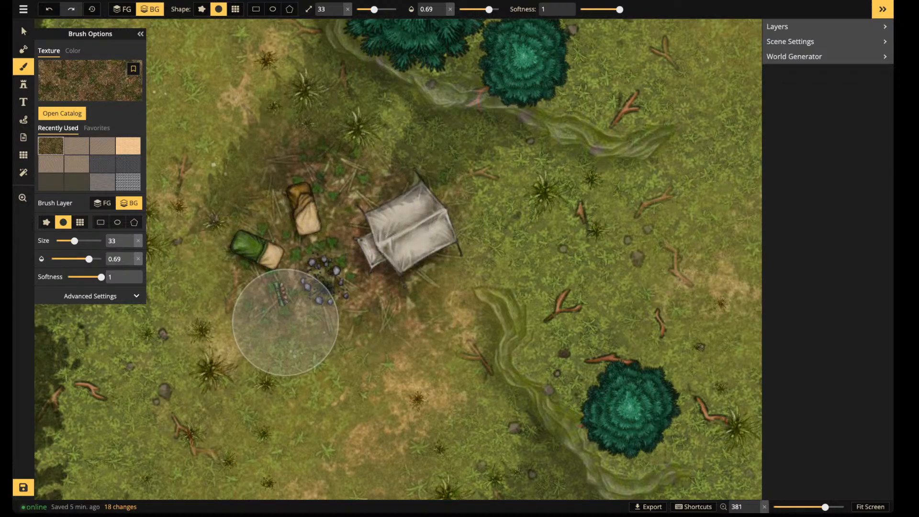
{"action": "key", "text": "ctrl+z"}
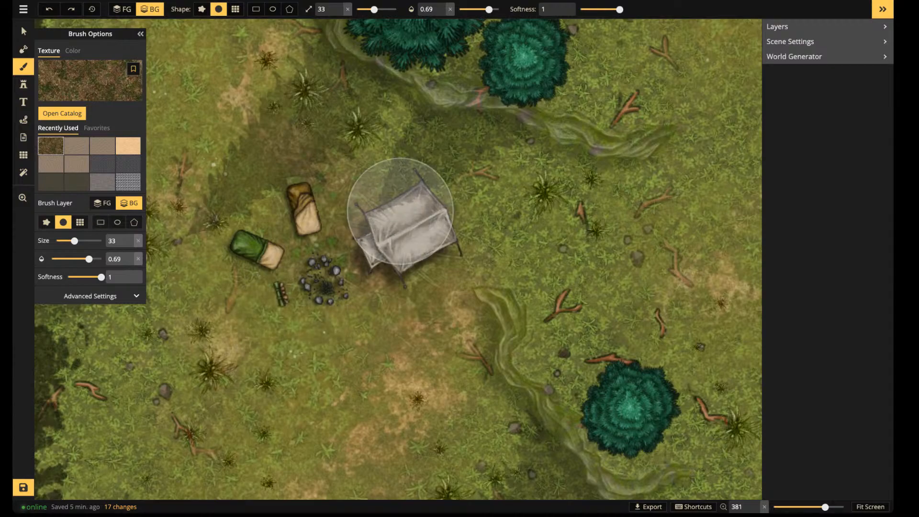
Switch the brush to the patchy orange-brown dirt from the Dirt Textures and set its texture placement size to 18.33
{"action": "left_click", "coordinate": [96, 296]}
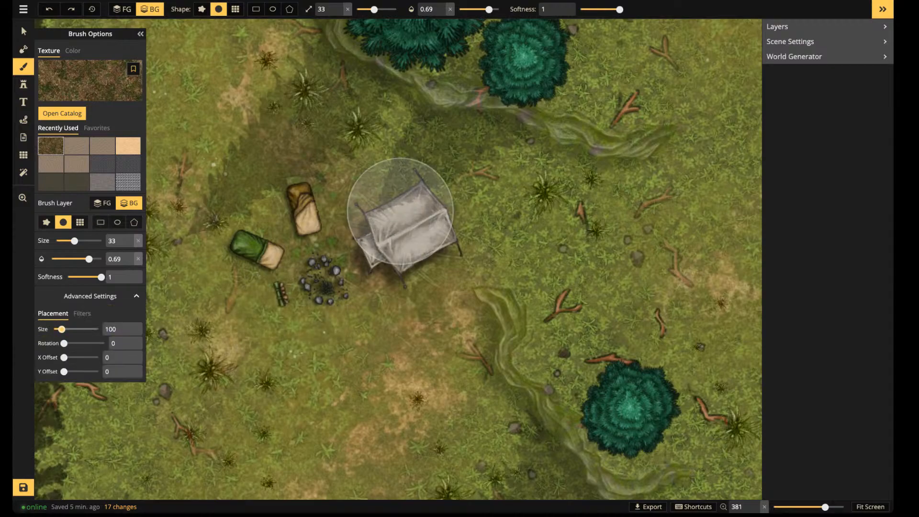
{"action": "left_click_drag", "start_coordinate": [62, 329], "coordinate": [57, 330]}
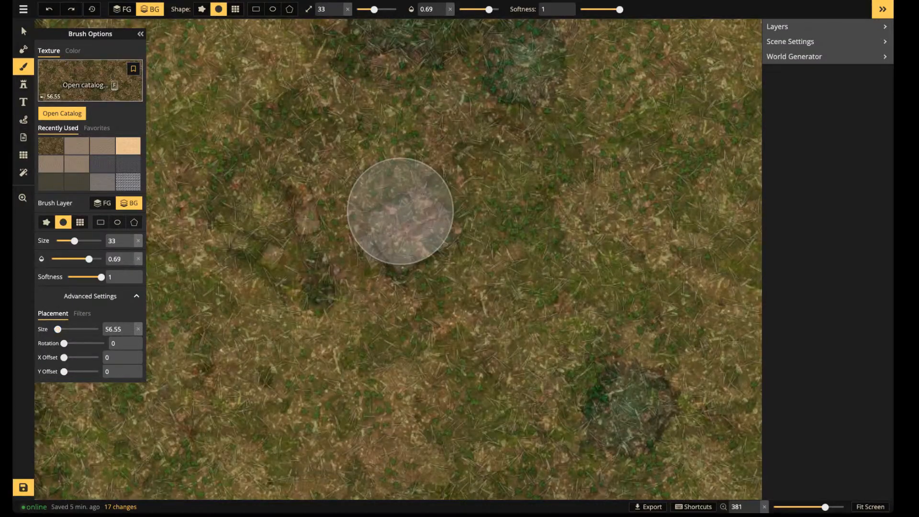
{"action": "left_click", "coordinate": [90, 80]}
{"action": "scroll", "coordinate": [299, 230], "scroll_direction": "up", "scroll_amount": 3}
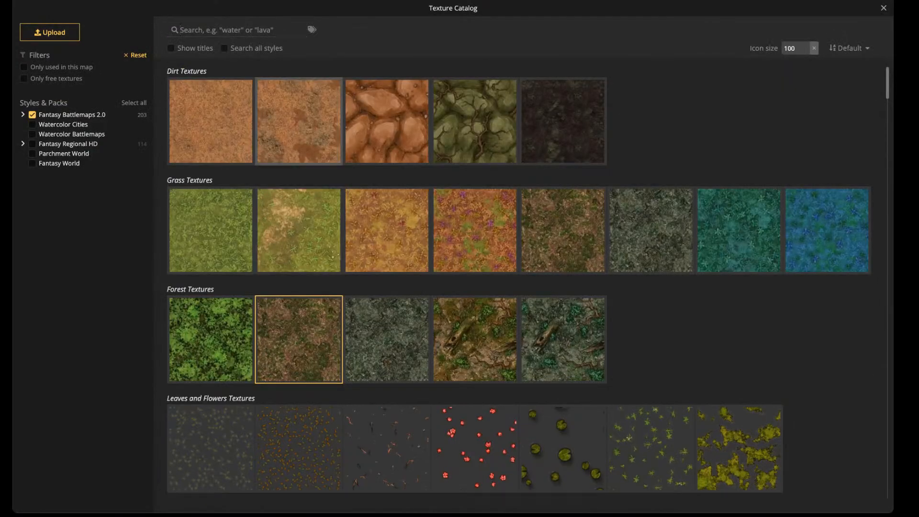
{"action": "left_click", "coordinate": [298, 144]}
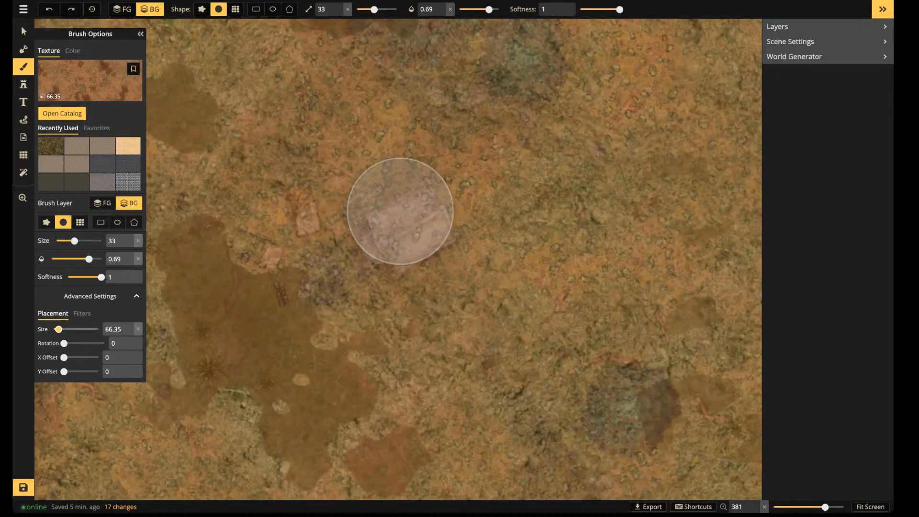
{"action": "left_click_drag", "start_coordinate": [59, 330], "coordinate": [54, 329]}
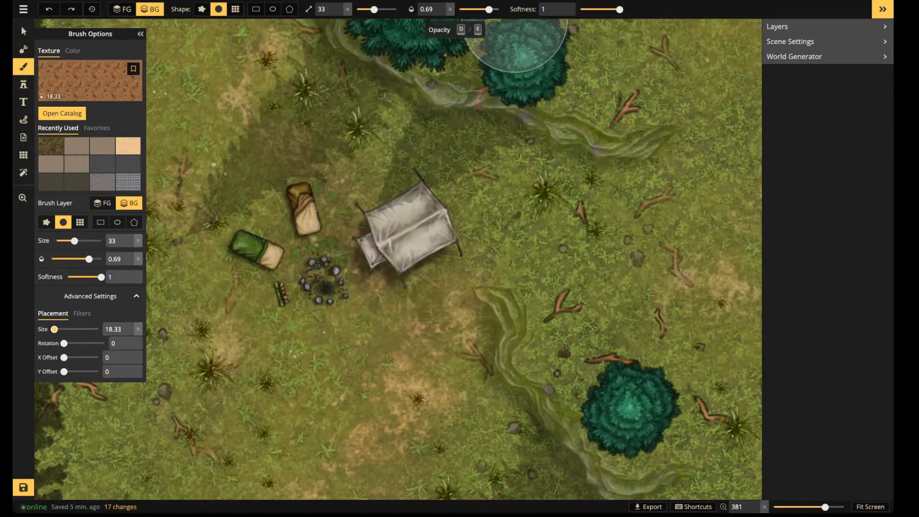
Paint worn dirt around the campfire, bedrolls and tent with brush size 23 and opacity 0.31
{"action": "left_click_drag", "start_coordinate": [489, 9], "coordinate": [472, 9]}
{"action": "left_click_drag", "start_coordinate": [374, 9], "coordinate": [371, 9]}
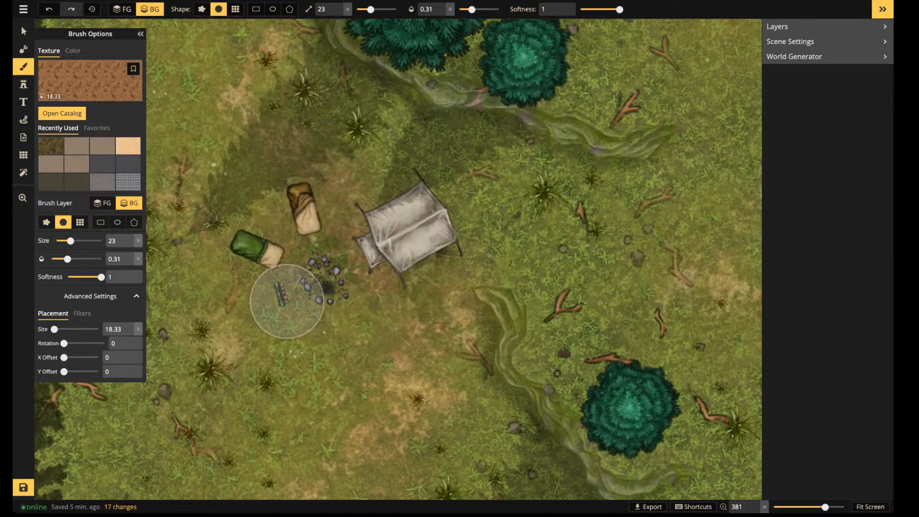
{"action": "mouse_move", "coordinate": [385, 300]}
{"action": "left_mouse_down"}
{"action": "mouse_move", "coordinate": [324, 290]}
{"action": "mouse_move", "coordinate": [308, 267]}
{"action": "left_mouse_up"}
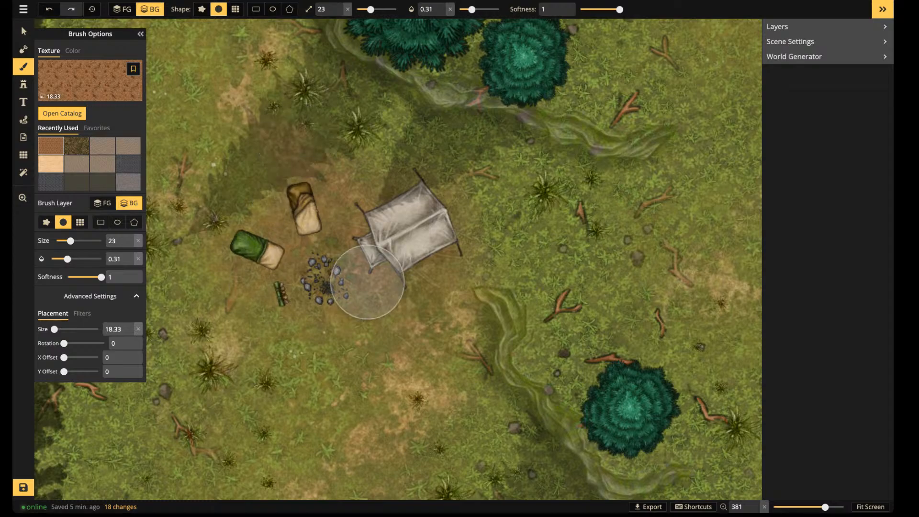
{"action": "mouse_move", "coordinate": [319, 237]}
{"action": "left_mouse_down"}
{"action": "mouse_move", "coordinate": [294, 229]}
{"action": "mouse_move", "coordinate": [315, 177]}
{"action": "mouse_move", "coordinate": [318, 231]}
{"action": "mouse_move", "coordinate": [282, 246]}
{"action": "left_mouse_up"}
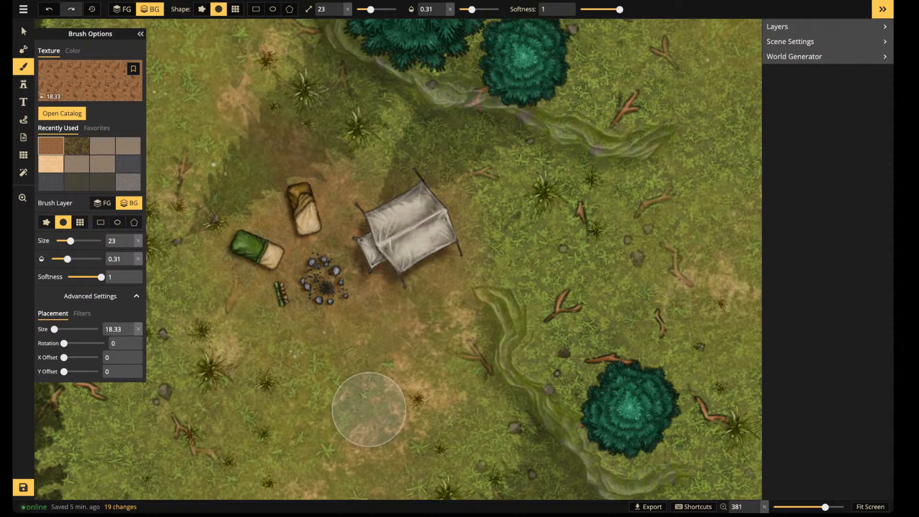
Brush scattered dirt patches across the rest of the Grassland tile, including its west side, the area east of the tent and the southern edge
{"action": "scroll", "coordinate": [368, 409], "scroll_direction": "down", "scroll_amount": 10}
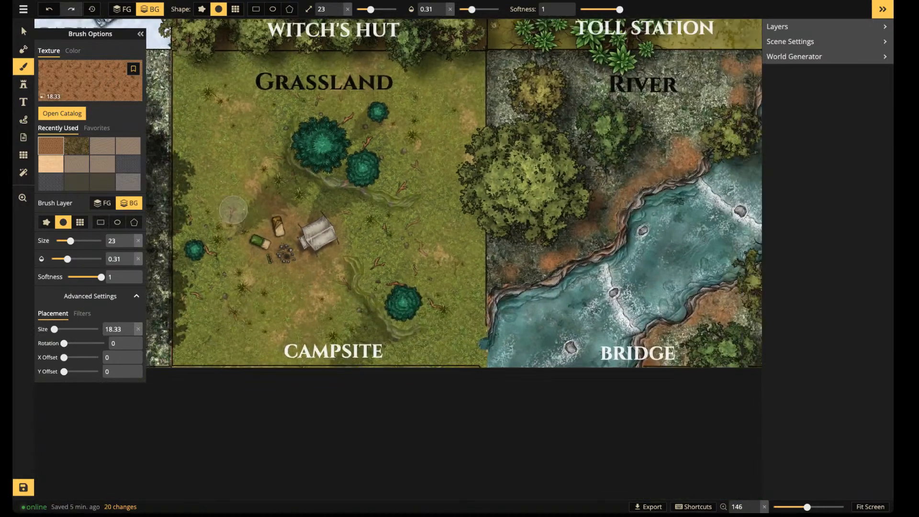
{"action": "key", "text": "space"}
{"action": "left_click_drag", "start_coordinate": [230, 201], "coordinate": [334, 242]}
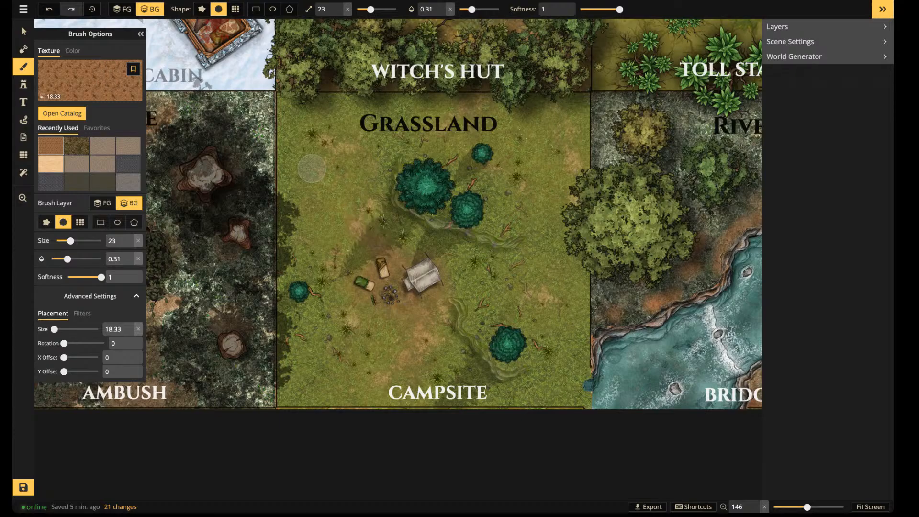
{"action": "left_click_drag", "start_coordinate": [337, 215], "coordinate": [341, 221]}
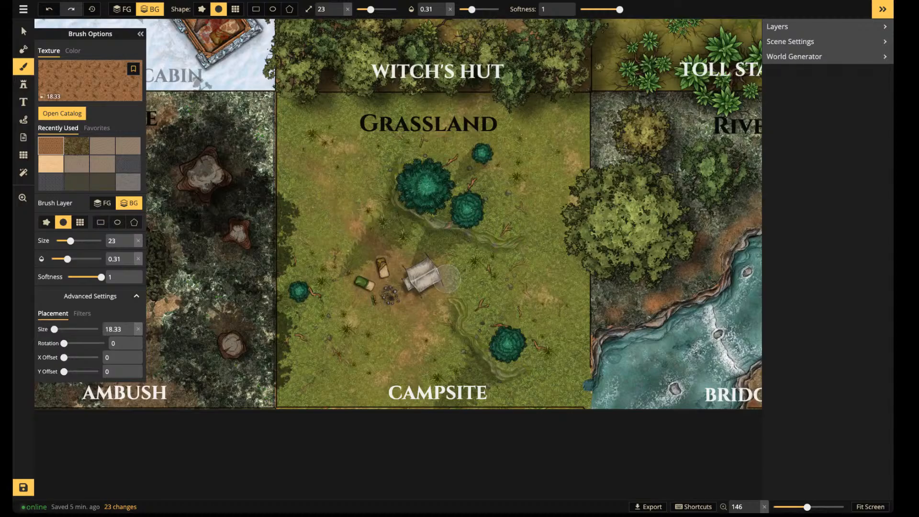
{"action": "left_click_drag", "start_coordinate": [448, 279], "coordinate": [454, 275]}
{"action": "mouse_move", "coordinate": [350, 407]}
{"action": "left_mouse_down"}
{"action": "mouse_move", "coordinate": [363, 391]}
{"action": "mouse_move", "coordinate": [353, 403]}
{"action": "left_mouse_up"}
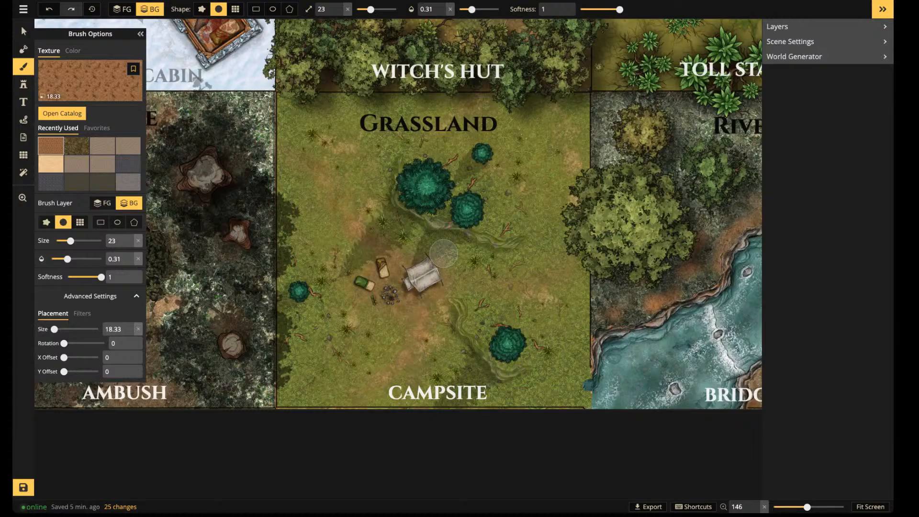
{"action": "scroll", "coordinate": [383, 263], "scroll_direction": "up", "scroll_amount": 5}
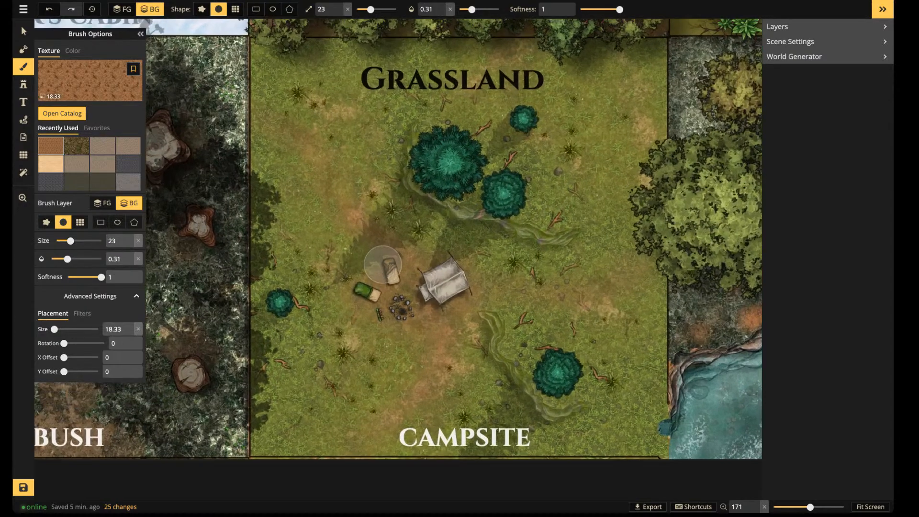
Copy the red-clothed dead body near the Hills ruins and return to the Grassland campsite
{"action": "scroll", "coordinate": [355, 270], "scroll_direction": "up", "scroll_amount": 3}
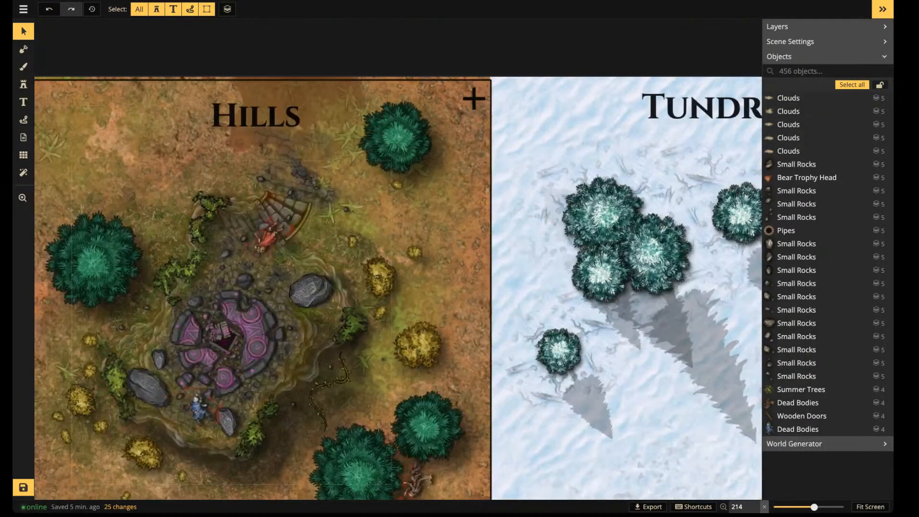
{"action": "left_click", "coordinate": [272, 252]}
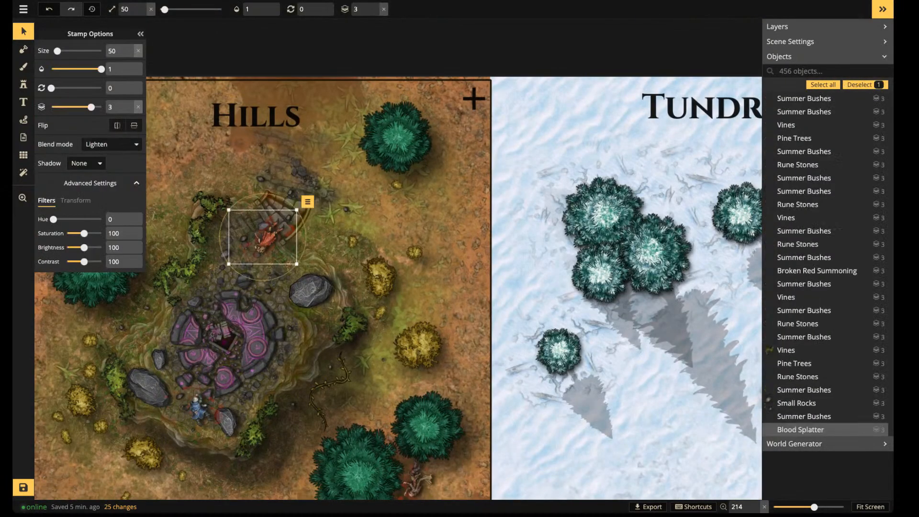
{"action": "left_click", "coordinate": [267, 235]}
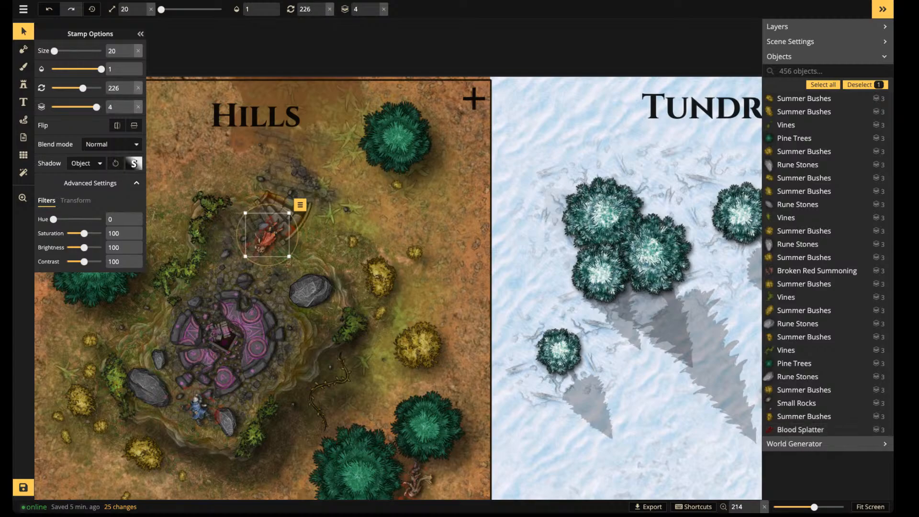
{"action": "left_click_drag", "start_coordinate": [454, 268], "coordinate": [293, 188]}
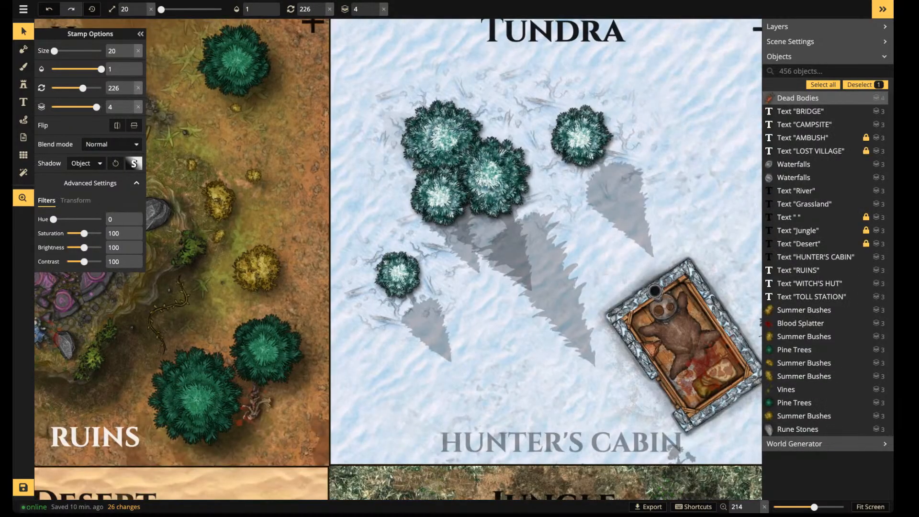
{"action": "left_click_drag", "start_coordinate": [575, 287], "coordinate": [303, 184]}
{"action": "left_click_drag", "start_coordinate": [593, 287], "coordinate": [328, 159]}
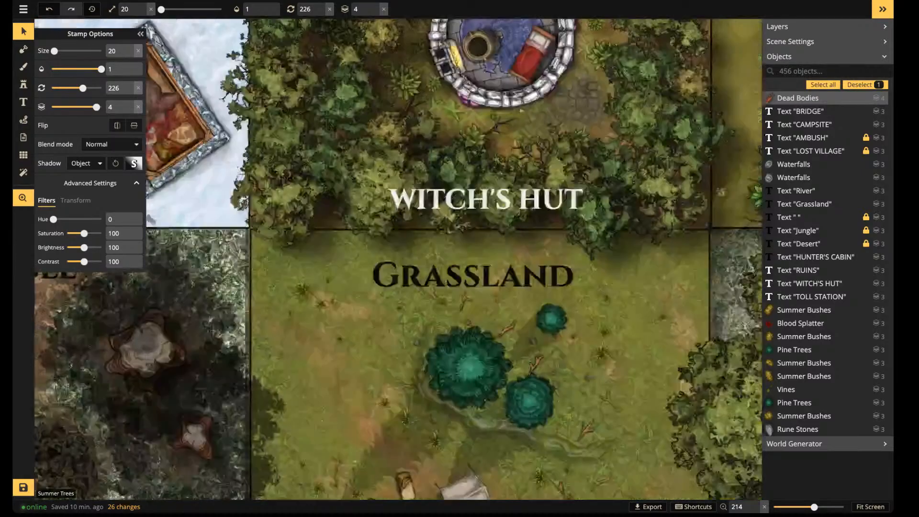
{"action": "left_click_drag", "start_coordinate": [479, 326], "coordinate": [345, 211]}
{"action": "left_click_drag", "start_coordinate": [397, 373], "coordinate": [392, 102]}
{"action": "left_click_drag", "start_coordinate": [305, 187], "coordinate": [325, 287]}
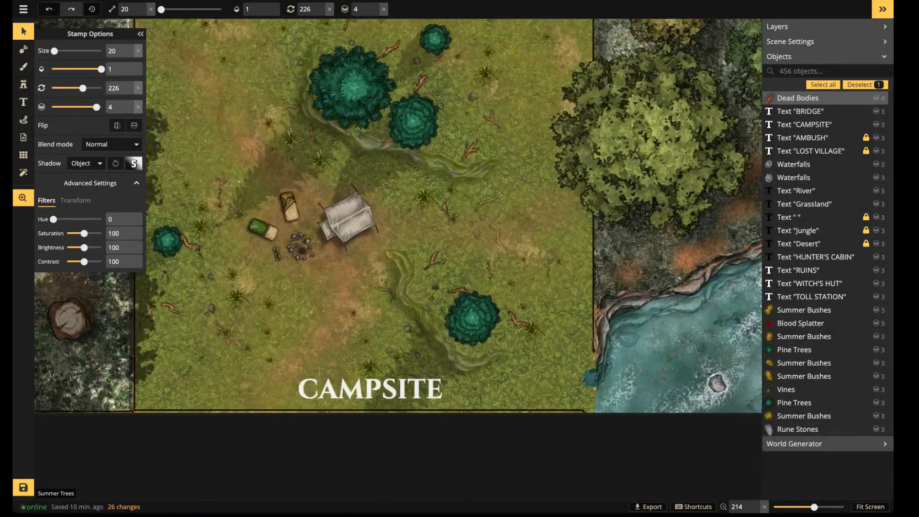
Paste the dead body just south of the campfire and rotate it to 46 degrees
{"action": "scroll", "coordinate": [326, 287], "scroll_direction": "up", "scroll_amount": 5}
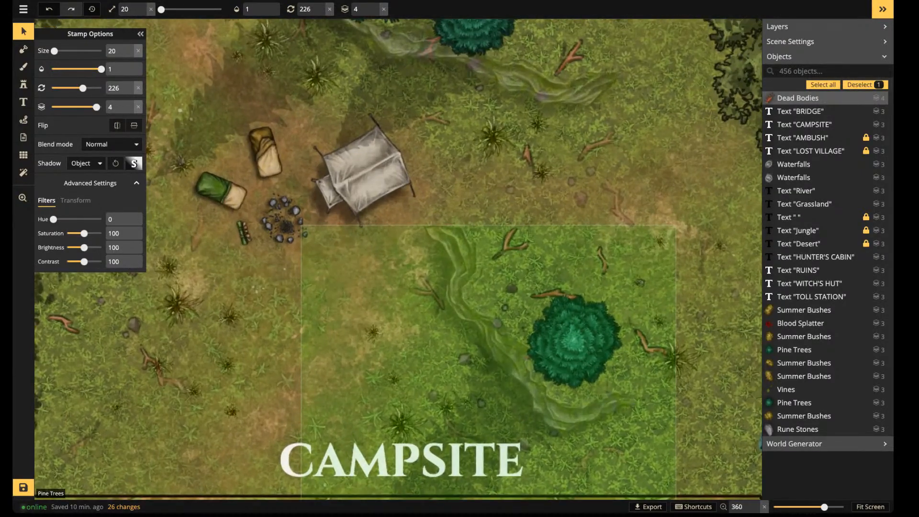
{"action": "left_click", "coordinate": [317, 290]}
{"action": "scroll", "coordinate": [316, 291], "scroll_direction": "up", "scroll_amount": 12}
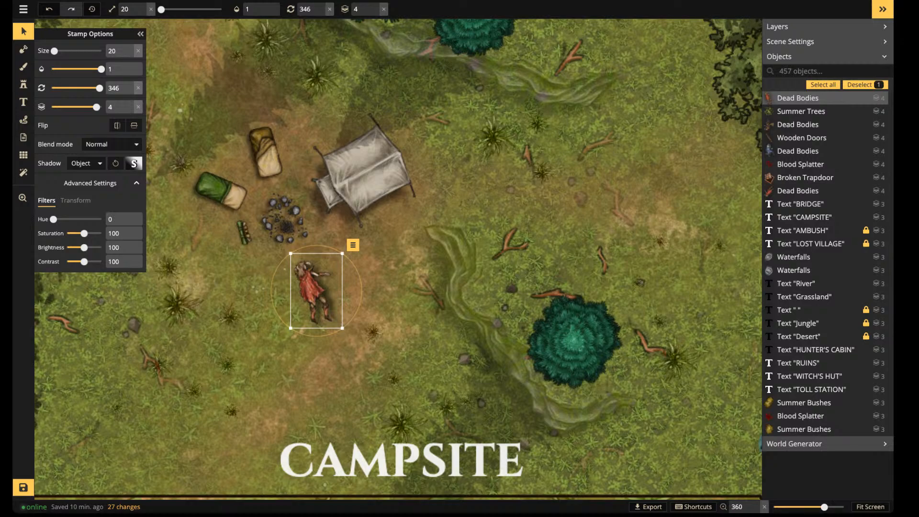
{"action": "scroll", "coordinate": [316, 290], "scroll_direction": "up", "scroll_amount": 13}
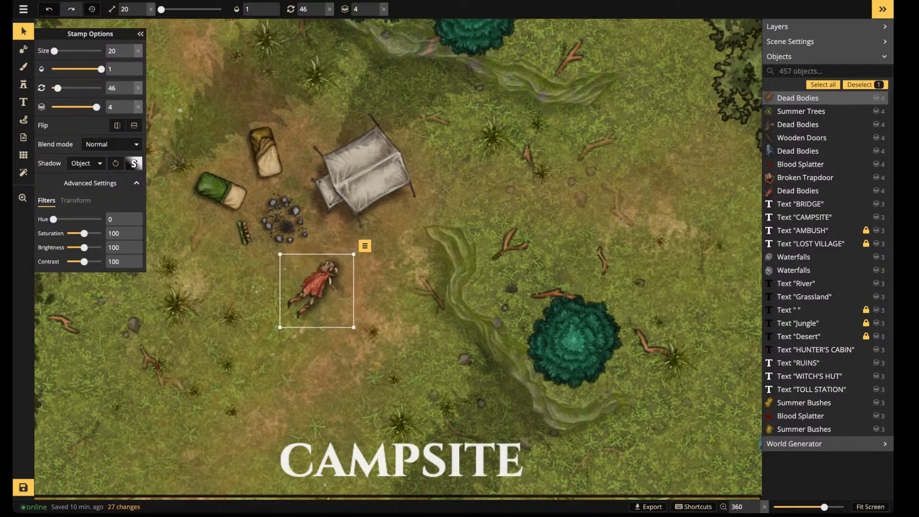
Fit the red-clothed dead body onto the green bedroll west of the campfire, rotated to 121 degrees at size 11
{"action": "left_click_drag", "start_coordinate": [317, 291], "coordinate": [218, 193]}
{"action": "scroll", "coordinate": [233, 189], "scroll_direction": "up", "scroll_amount": 5}
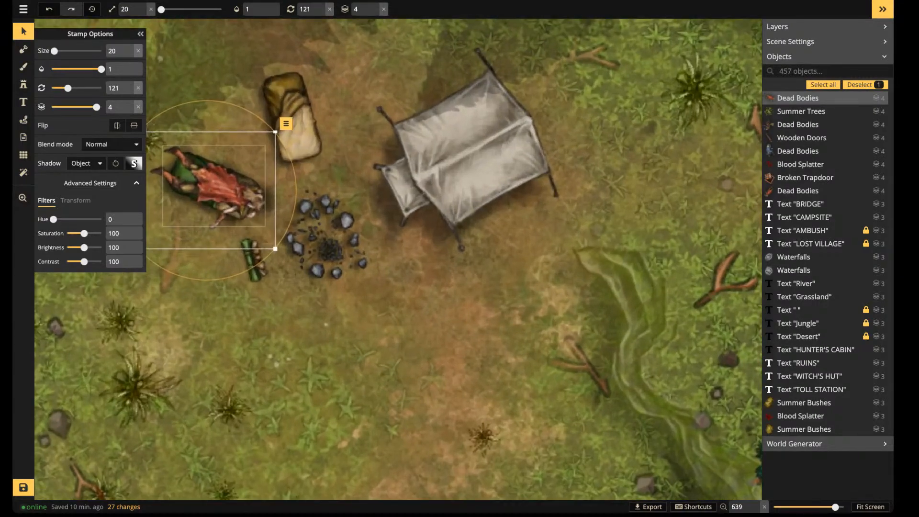
{"action": "scroll", "coordinate": [215, 191], "scroll_direction": "down", "scroll_amount": 1}
{"action": "left_click_drag", "start_coordinate": [215, 190], "coordinate": [216, 187]}
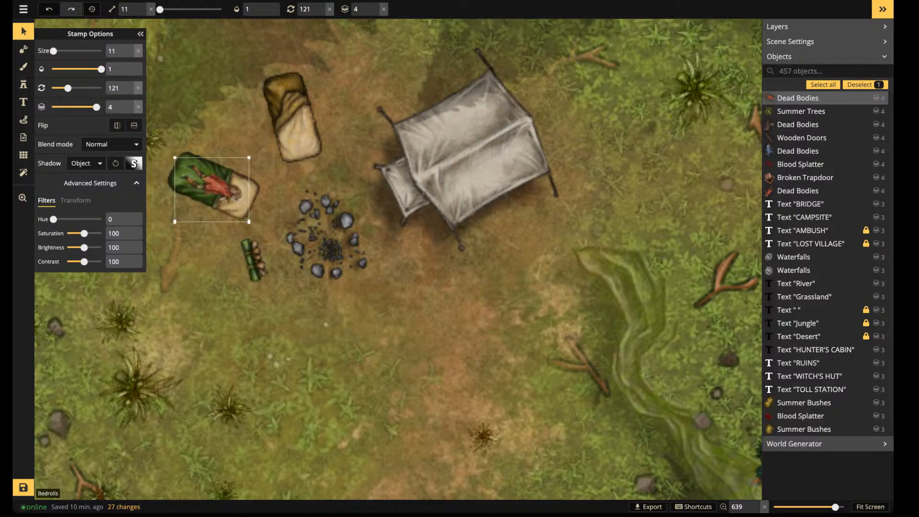
{"action": "scroll", "coordinate": [213, 190], "scroll_direction": "up", "scroll_amount": 1}
{"action": "left_click_drag", "start_coordinate": [212, 190], "coordinate": [214, 188]}
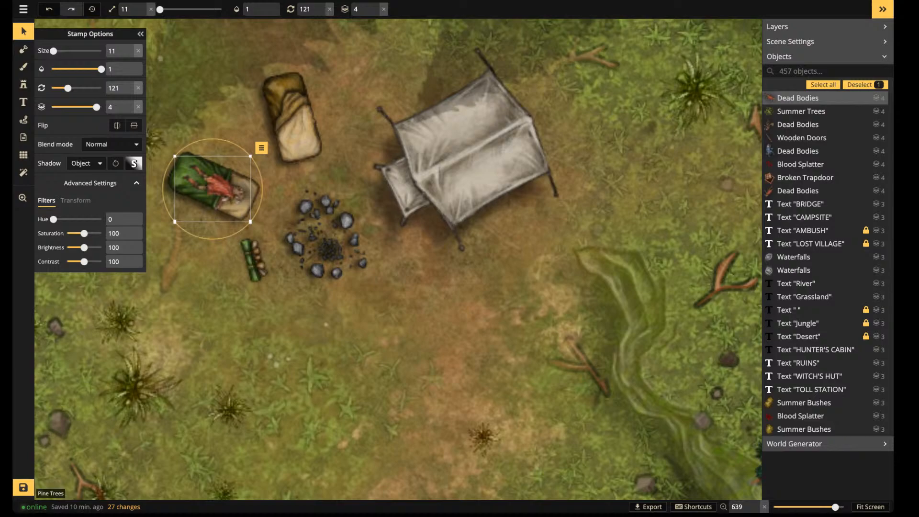
{"action": "left_click_drag", "start_coordinate": [250, 222], "coordinate": [253, 224]}
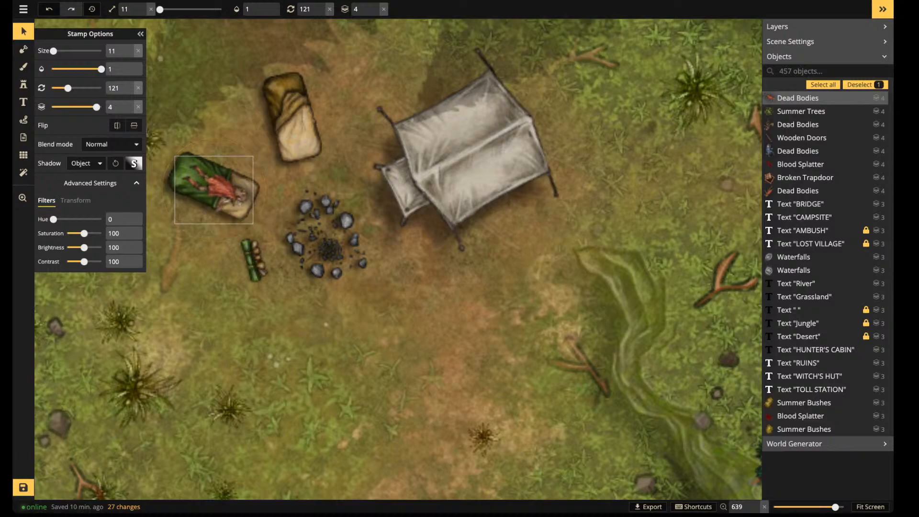
{"action": "left_click", "coordinate": [249, 205]}
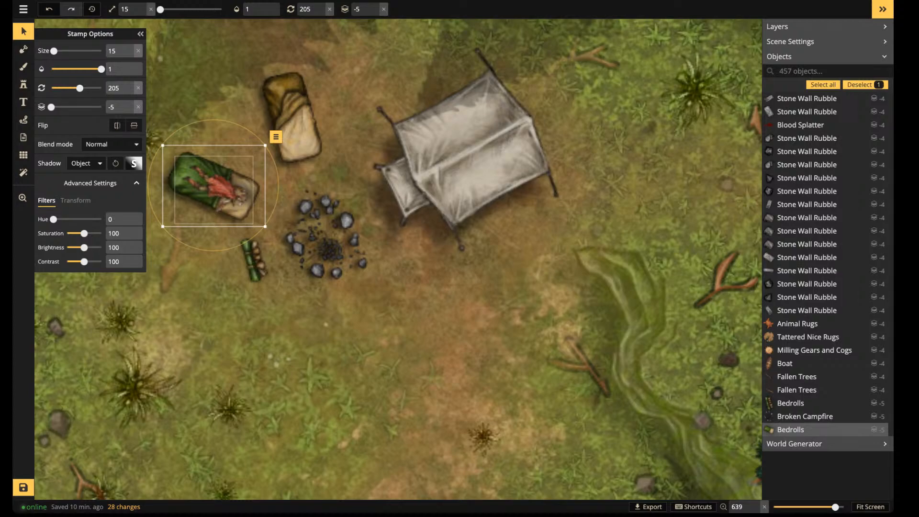
{"action": "key", "text": "Escape"}
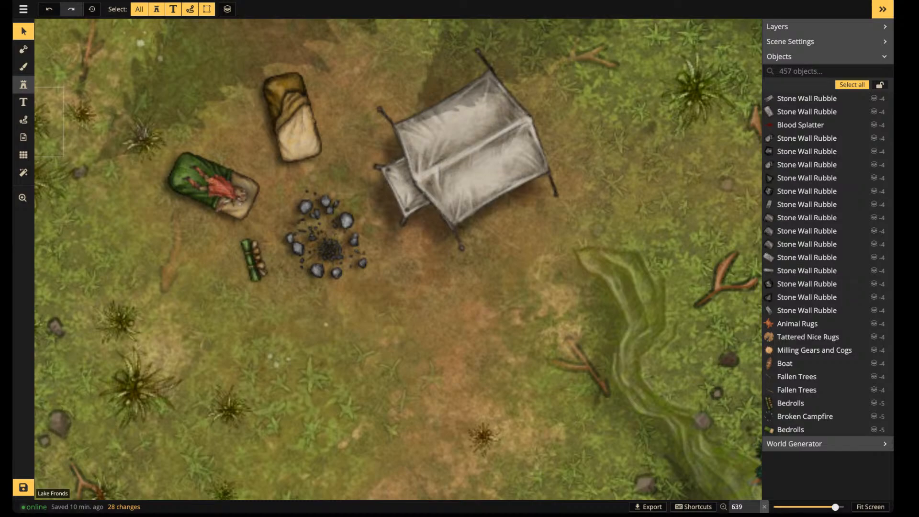
Search the stamp catalog for "fire" and choose the Fire set from the effects
{"action": "left_click", "coordinate": [23, 85]}
{"action": "key", "text": "f"}
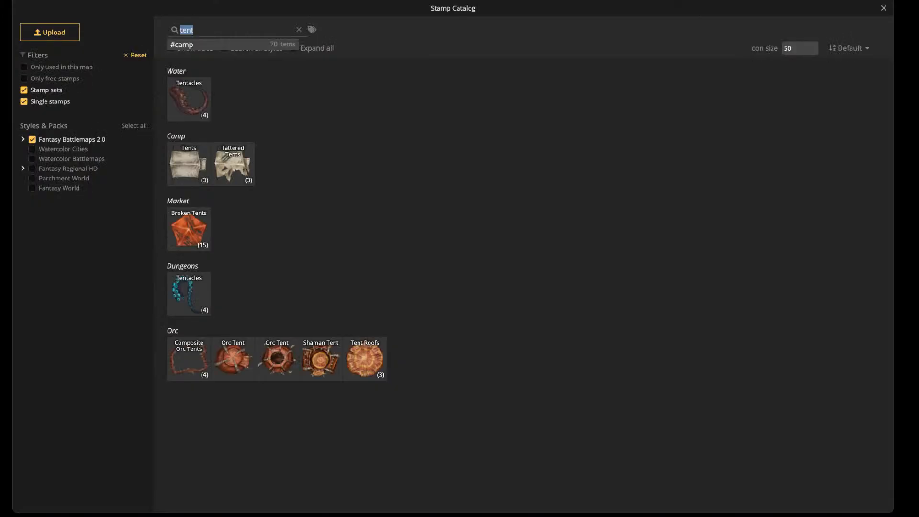
{"action": "type", "text": "fire"}
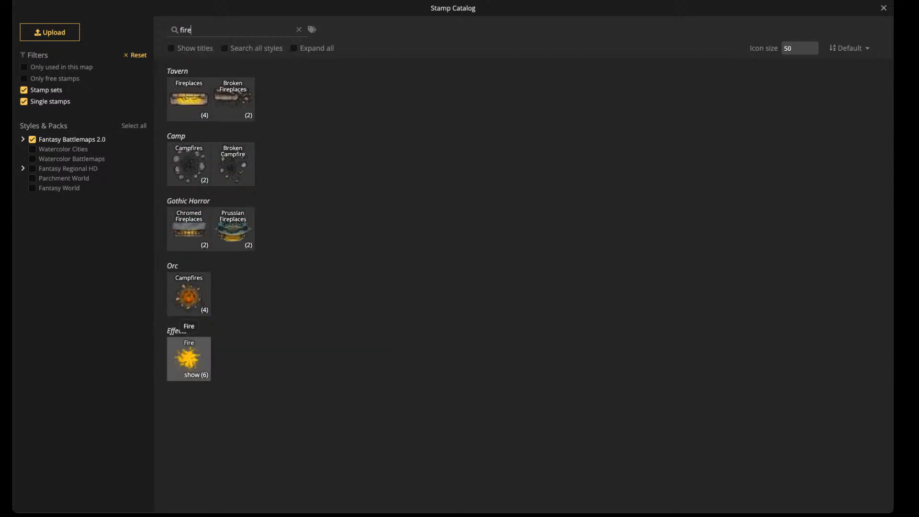
{"action": "left_click", "coordinate": [188, 359]}
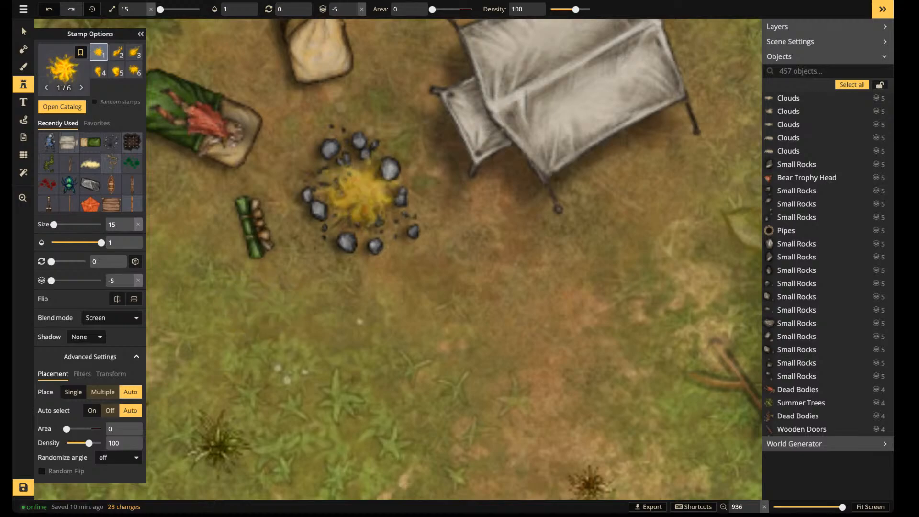
Place the first Fire variant inside the campfire ring at size 10 and 315 degrees, and reset its layer to 0
{"action": "scroll", "coordinate": [361, 195], "scroll_direction": "down", "scroll_amount": 3}
{"action": "scroll", "coordinate": [356, 201], "scroll_direction": "down", "scroll_amount": 1}
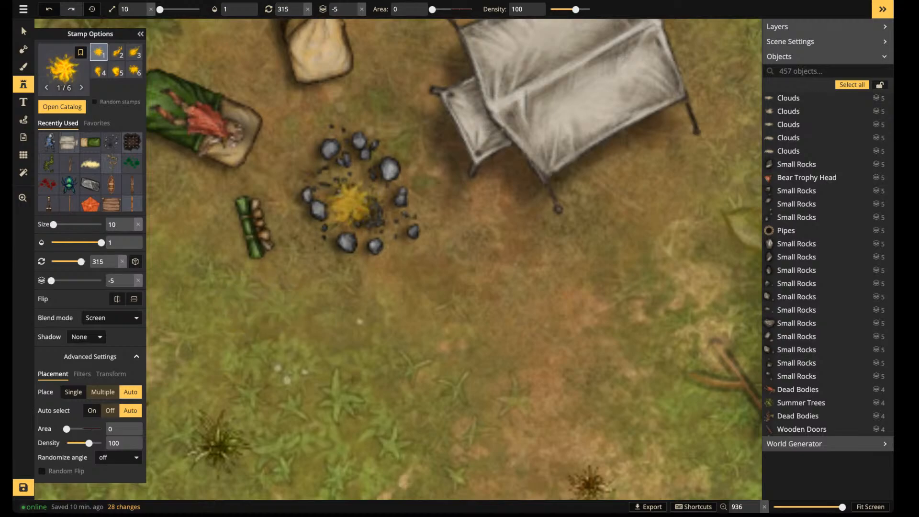
{"action": "left_click", "coordinate": [350, 194]}
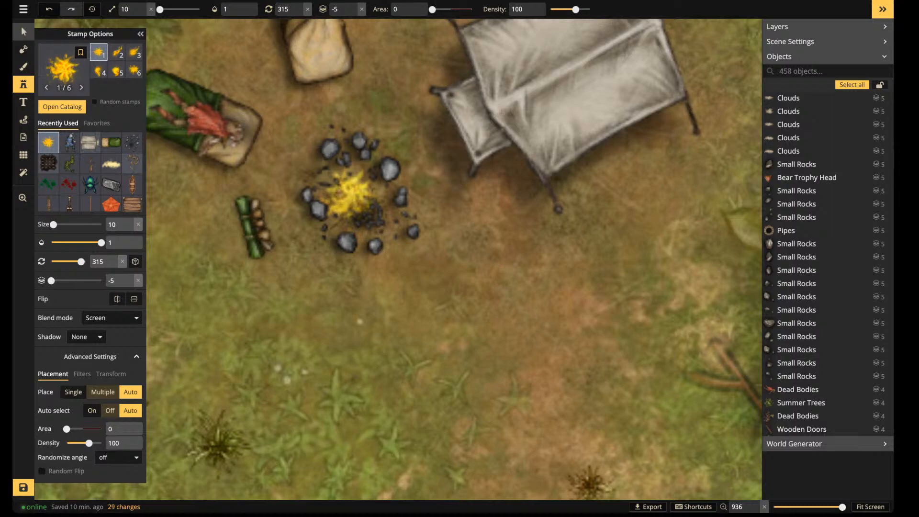
{"action": "left_click", "coordinate": [24, 31]}
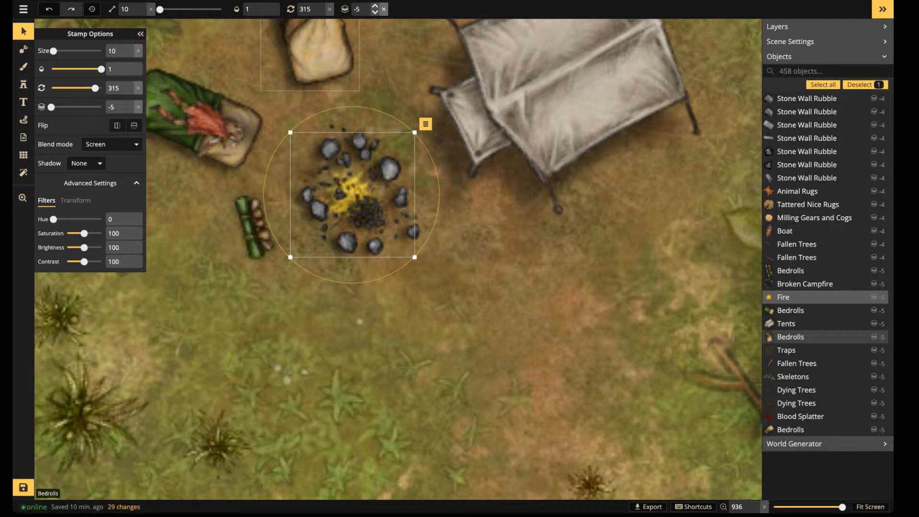
{"action": "left_click", "coordinate": [384, 9]}
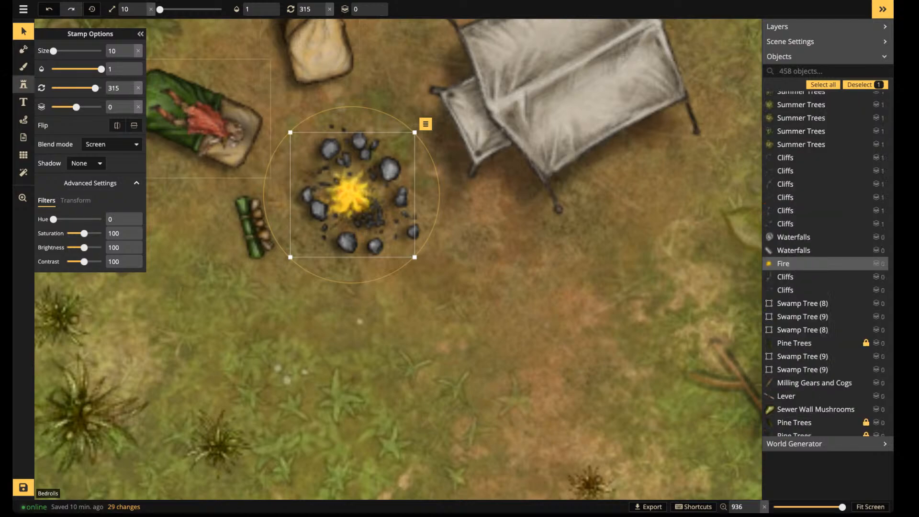
Place the second Fire variant between campfire and green bedroll at 75 degrees, and again on the bedroll at 315 degrees
{"action": "left_click", "coordinate": [23, 84]}
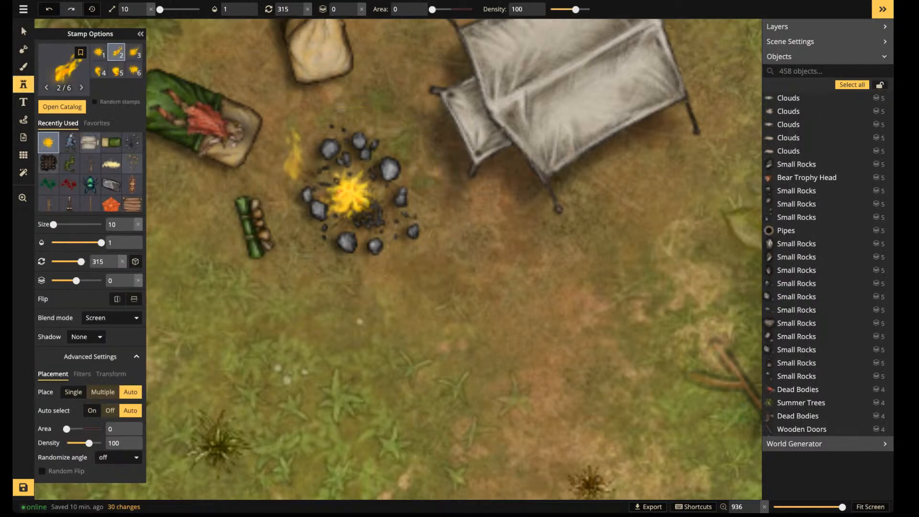
{"action": "scroll", "coordinate": [293, 149], "scroll_direction": "up", "scroll_amount": 8}
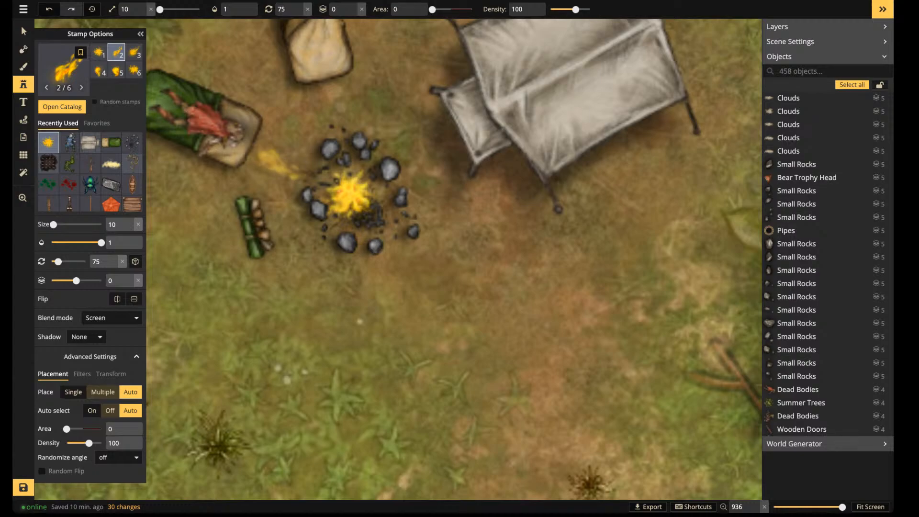
{"action": "scroll", "coordinate": [215, 125], "scroll_direction": "down", "scroll_amount": 6}
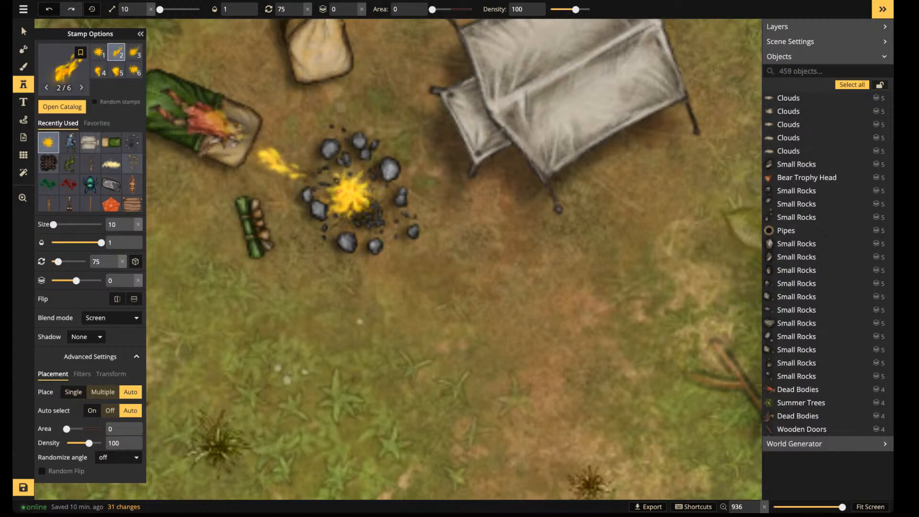
{"action": "scroll", "coordinate": [217, 103], "scroll_direction": "down", "scroll_amount": 2}
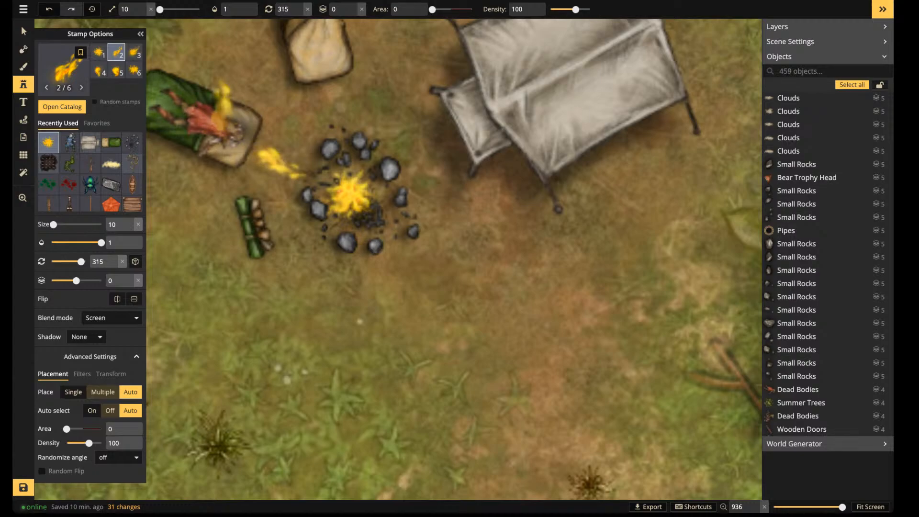
{"action": "left_click", "coordinate": [222, 99]}
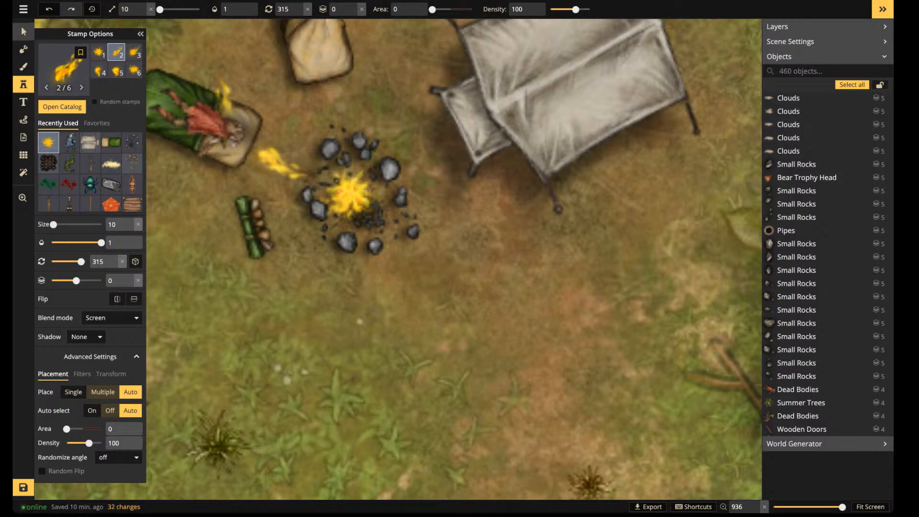
Raise the bedroll flame to layer 5 and nudge it over the dead body's head
{"action": "left_click", "coordinate": [23, 31]}
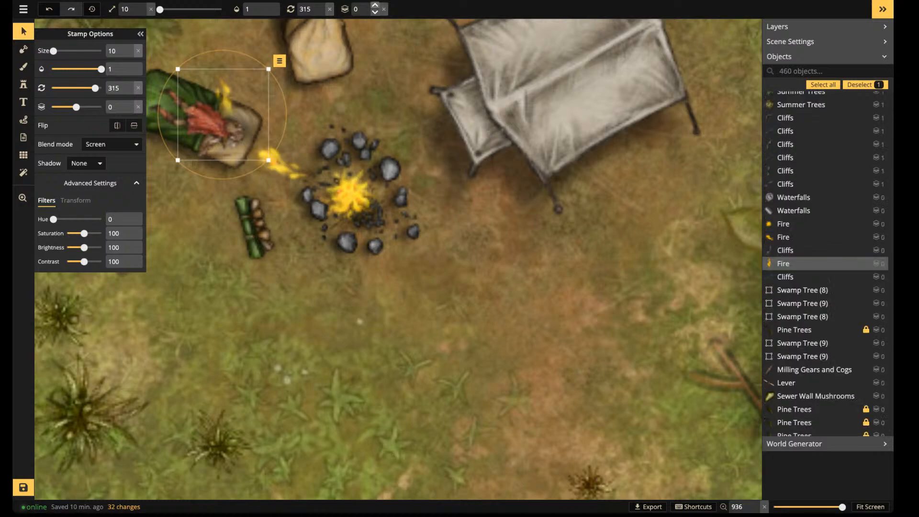
{"action": "triple_click", "coordinate": [375, 6]}
{"action": "mouse_move", "coordinate": [224, 103]}
{"action": "left_mouse_down"}
{"action": "mouse_move", "coordinate": [232, 101]}
{"action": "mouse_move", "coordinate": [226, 107]}
{"action": "left_mouse_up"}
{"action": "left_click", "coordinate": [375, 5]}
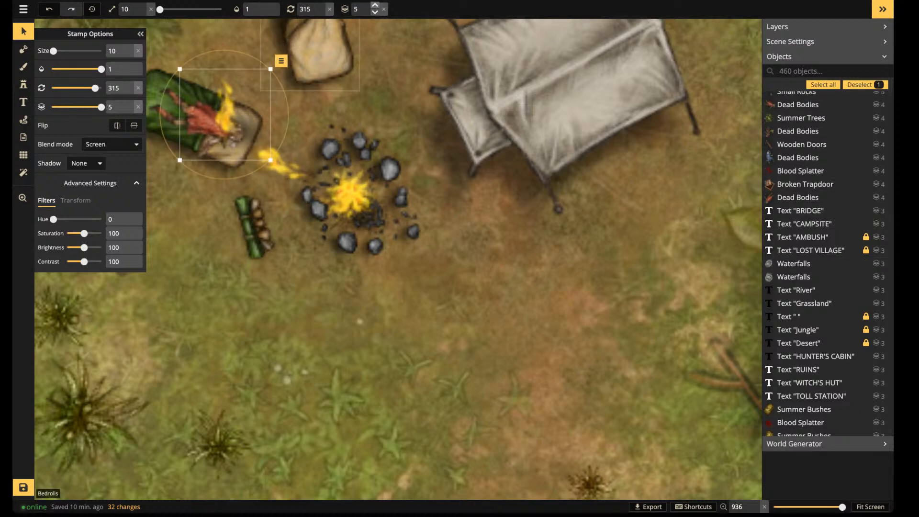
{"action": "left_click", "coordinate": [375, 6]}
{"action": "left_click_drag", "start_coordinate": [231, 112], "coordinate": [234, 114]}
{"action": "key", "text": "Escape"}
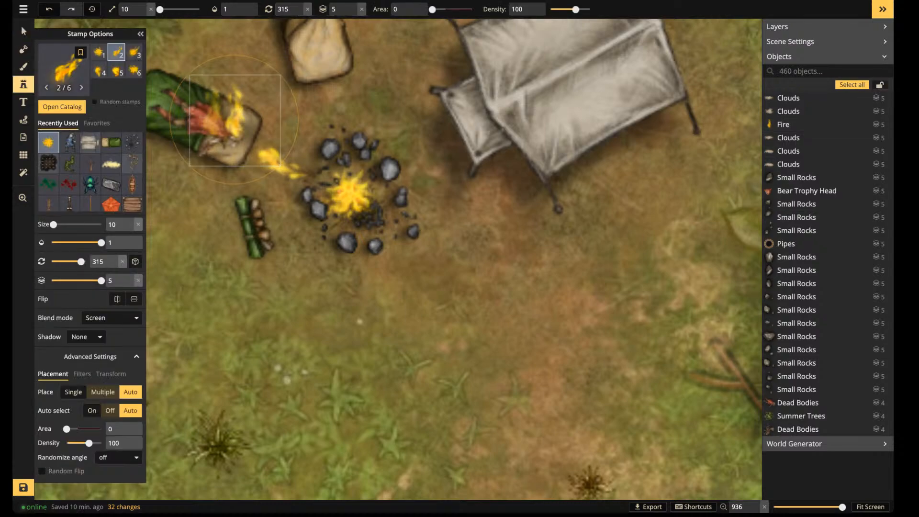
Add two more size 10 flames on layer 5, one over the body's torso and one near the bedroll's foot
{"action": "key", "text": "1"}
{"action": "key", "text": "6"}
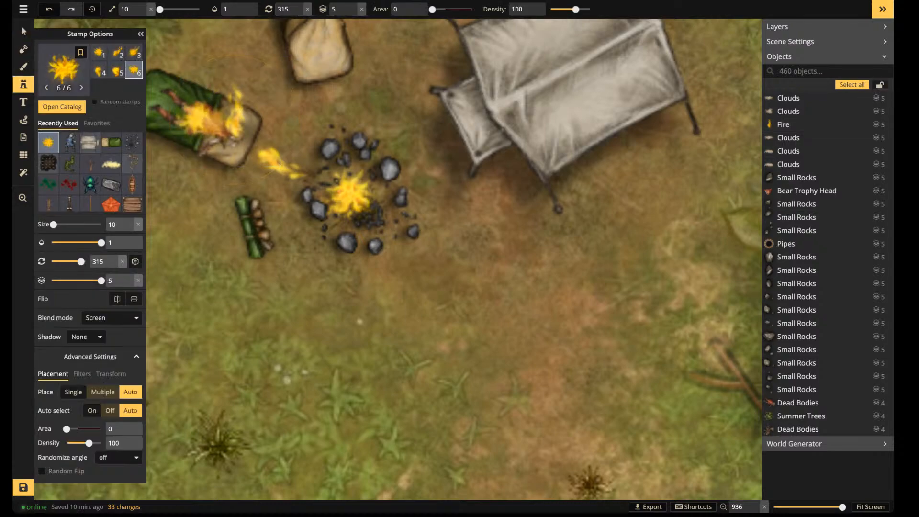
{"action": "left_click", "coordinate": [206, 117]}
{"action": "key", "text": "5"}
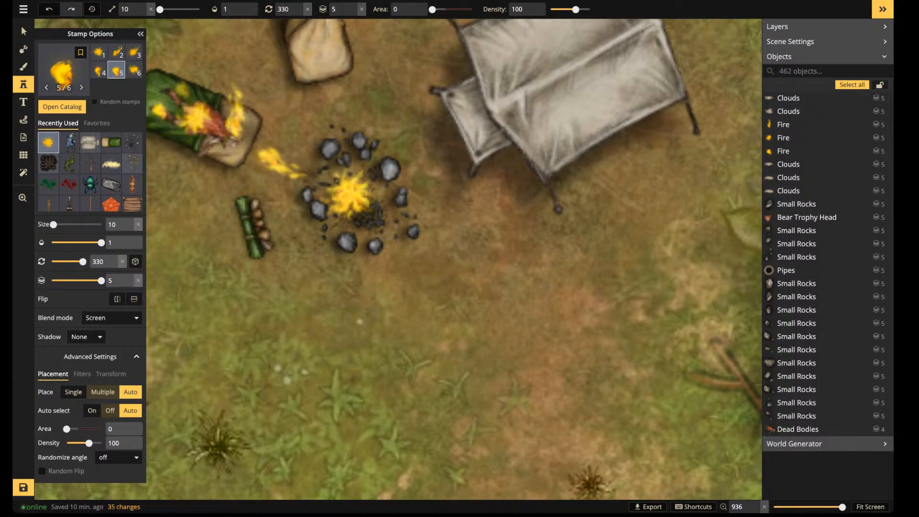
Place the third Fire variant above the burning bedroll at size 40, opacity 0.81 and 315 degrees
{"action": "key", "text": "3"}
{"action": "scroll", "coordinate": [228, 113], "scroll_direction": "up", "scroll_amount": 3}
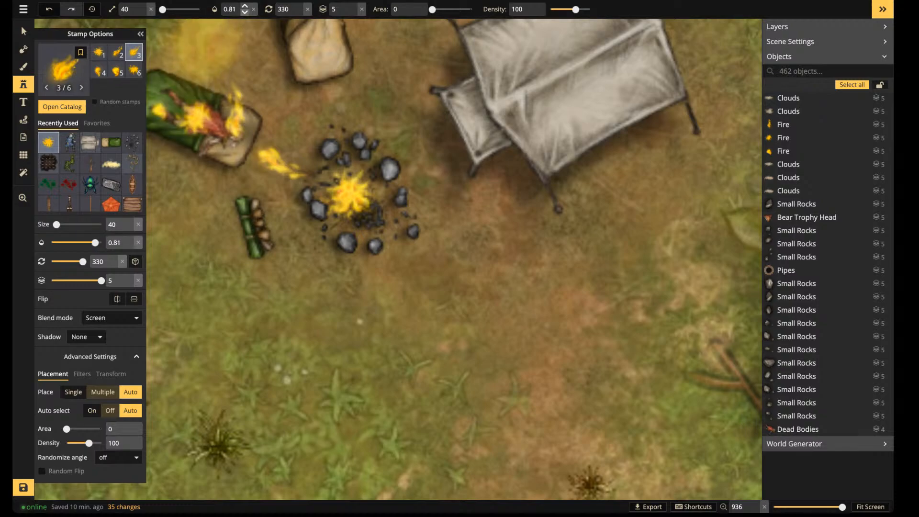
{"action": "left_click_drag", "start_coordinate": [244, 72], "coordinate": [371, 98]}
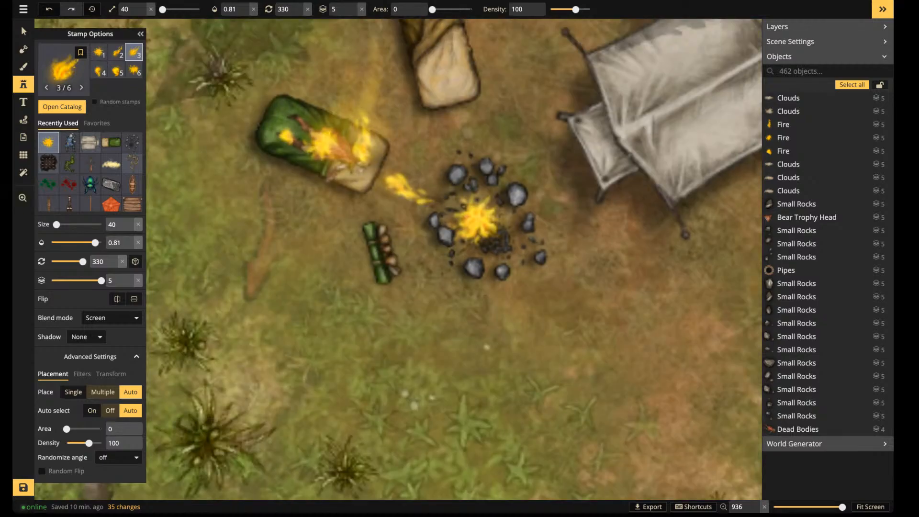
{"action": "scroll", "coordinate": [366, 94], "scroll_direction": "down", "scroll_amount": 1}
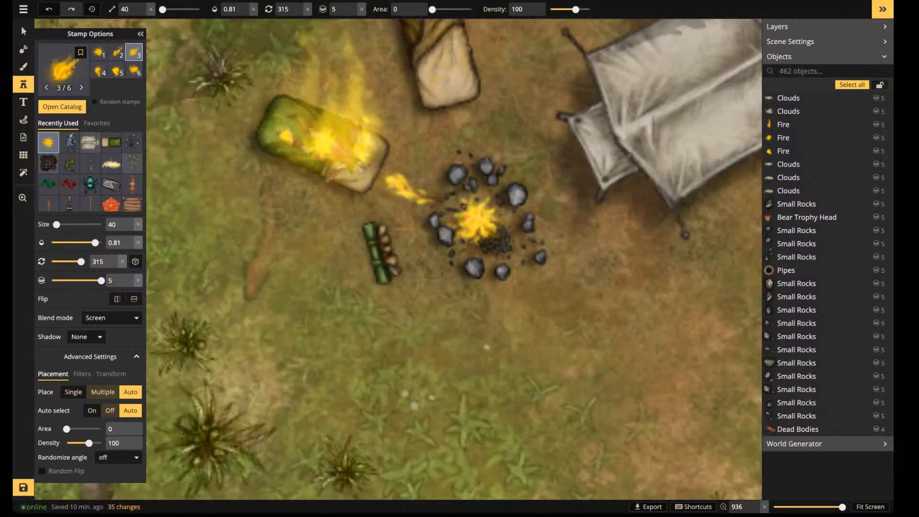
{"action": "left_click", "coordinate": [366, 94]}
Add the first Fire variant to the burning bedroll at size 10 and opacity 0.81
{"action": "scroll", "coordinate": [263, 114], "scroll_direction": "up", "scroll_amount": 1}
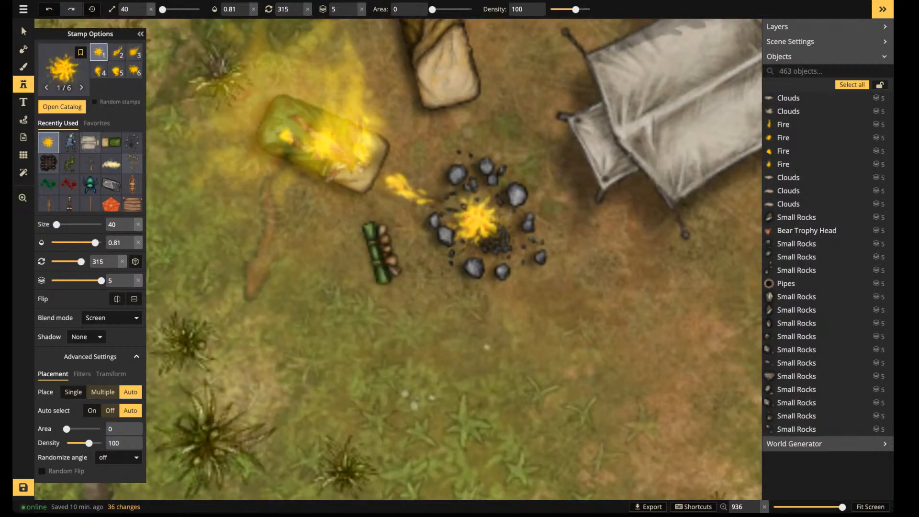
{"action": "scroll", "coordinate": [264, 114], "scroll_direction": "down", "scroll_amount": 3}
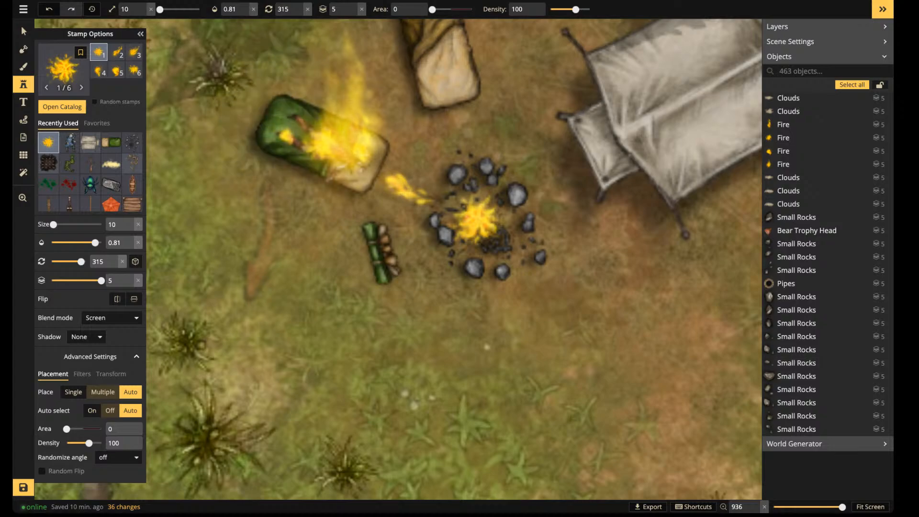
{"action": "left_click", "coordinate": [478, 220]}
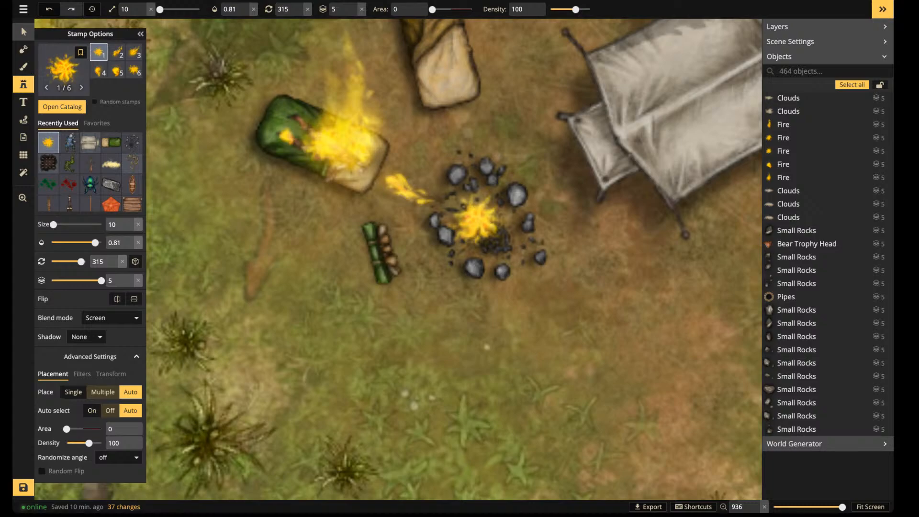
Move the newest flame from the bedroll over the campfire as a glow, with size 30 and opacity 0.26
{"action": "left_click", "coordinate": [23, 32]}
{"action": "left_click_drag", "start_coordinate": [347, 137], "coordinate": [463, 217]}
{"action": "scroll", "coordinate": [463, 217], "scroll_direction": "up", "scroll_amount": 2}
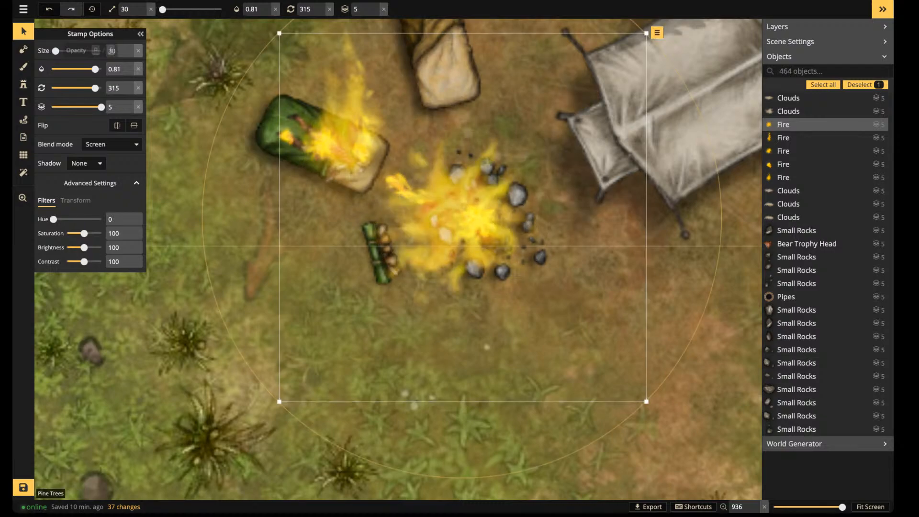
{"action": "left_click_drag", "start_coordinate": [95, 69], "coordinate": [69, 70]}
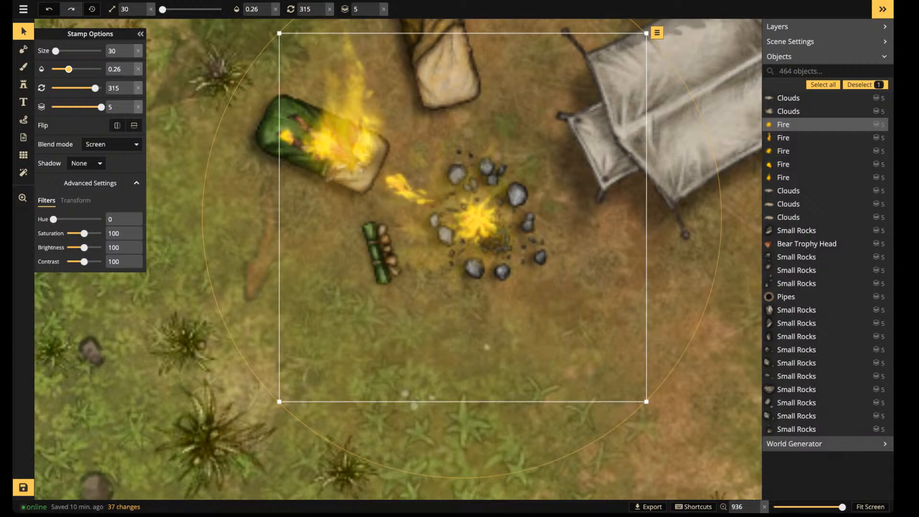
{"action": "left_click_drag", "start_coordinate": [462, 217], "coordinate": [473, 213]}
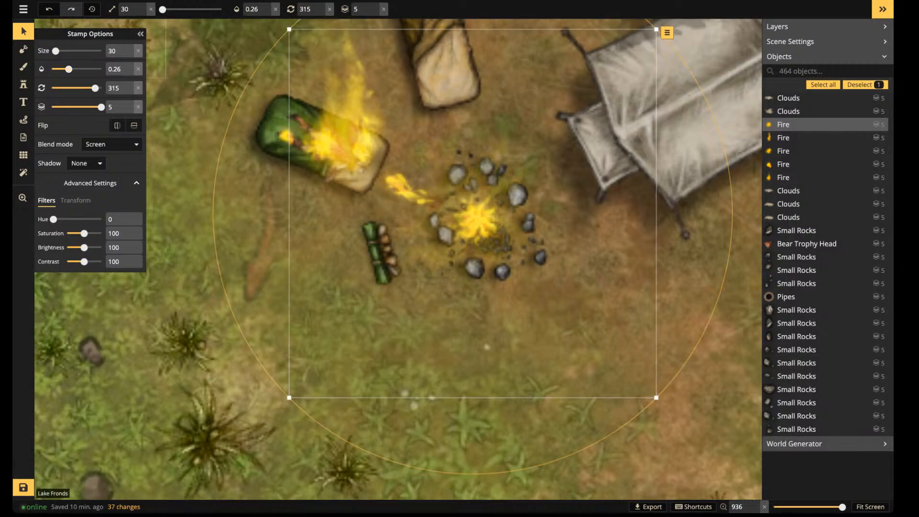
Deselect the campfire glow and save the map
{"action": "left_click", "coordinate": [24, 31]}
{"action": "left_click", "coordinate": [206, 153]}
{"action": "scroll", "coordinate": [402, 229], "scroll_direction": "down", "scroll_amount": 4}
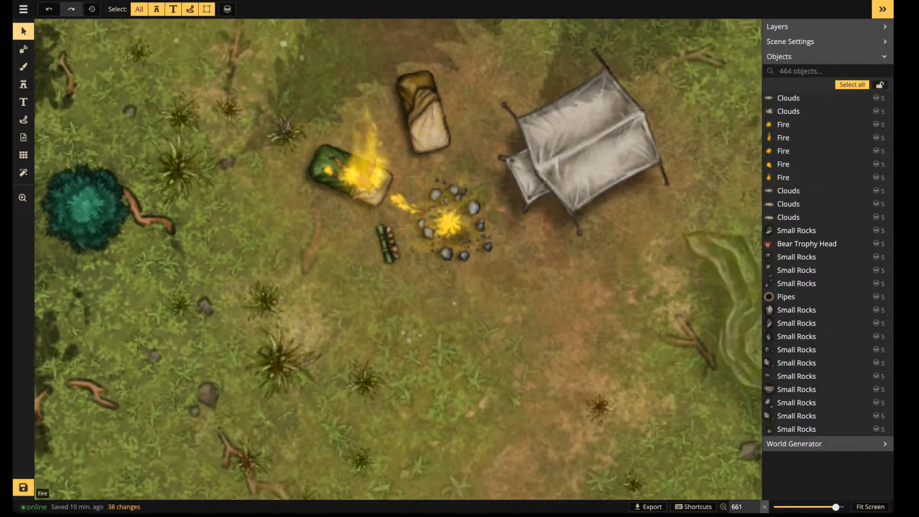
{"action": "scroll", "coordinate": [401, 228], "scroll_direction": "down", "scroll_amount": 10}
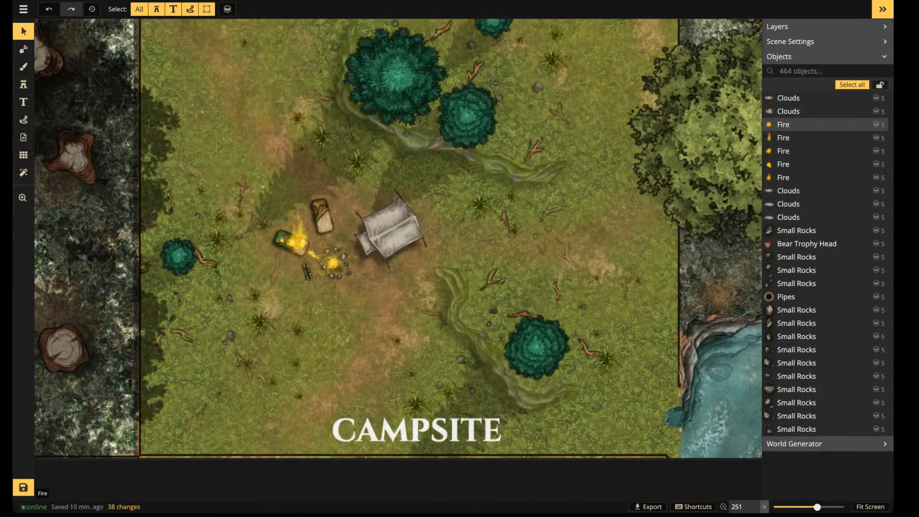
{"action": "left_click", "coordinate": [23, 487]}
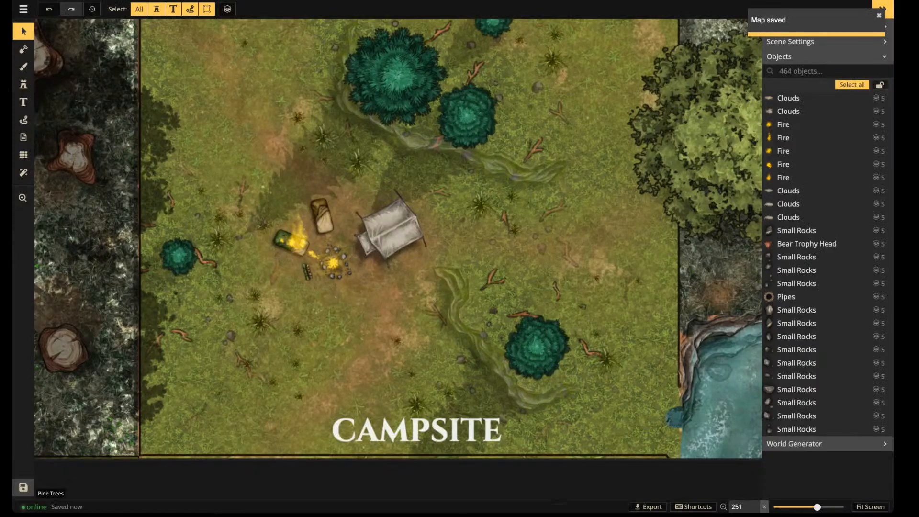
Shift the two summer trees on the river's south bank outward, toward the lower and right edges of the map
{"action": "key", "text": "space"}
{"action": "left_click_drag", "start_coordinate": [737, 249], "coordinate": [282, 252]}
{"action": "key", "text": "space"}
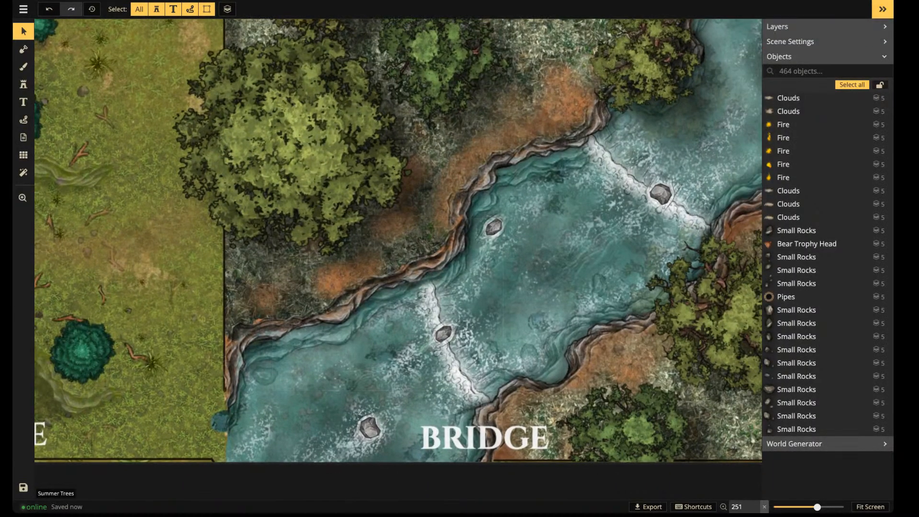
{"action": "scroll", "coordinate": [602, 327], "scroll_direction": "down", "scroll_amount": 2}
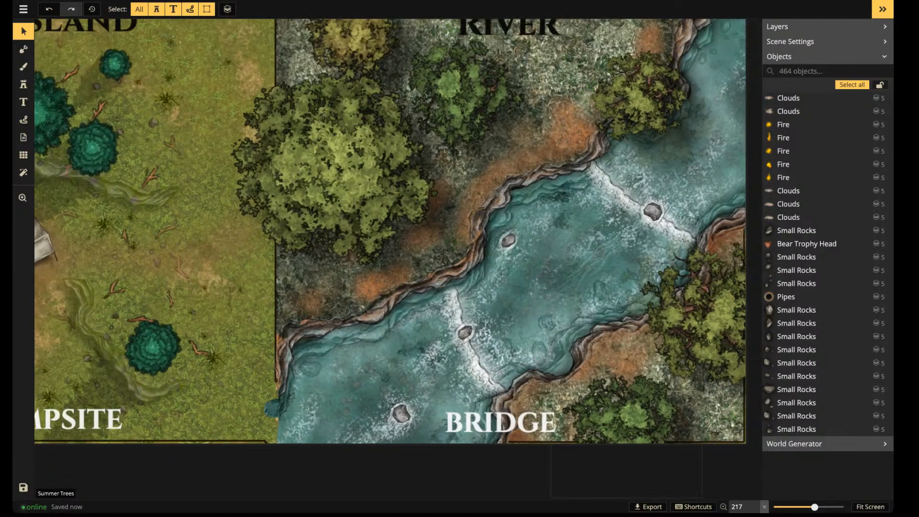
{"action": "left_click_drag", "start_coordinate": [624, 411], "coordinate": [614, 430]}
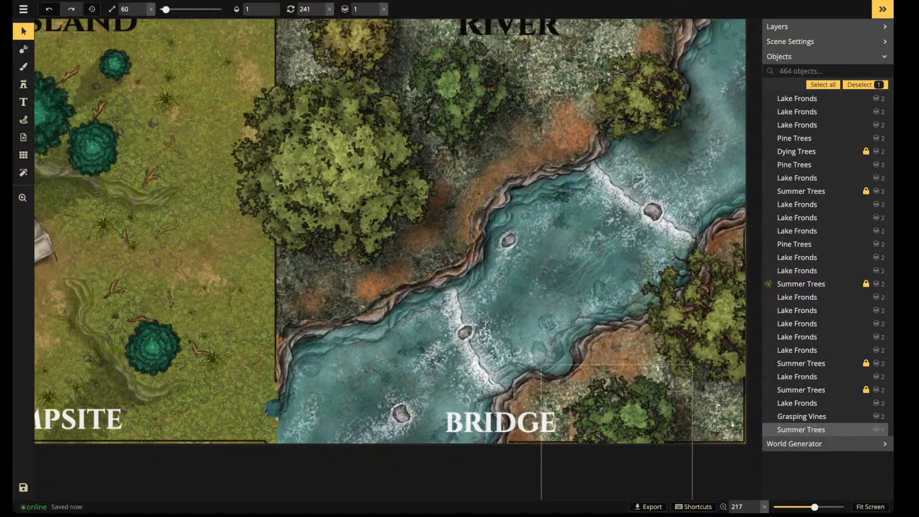
{"action": "left_click_drag", "start_coordinate": [692, 314], "coordinate": [729, 306]}
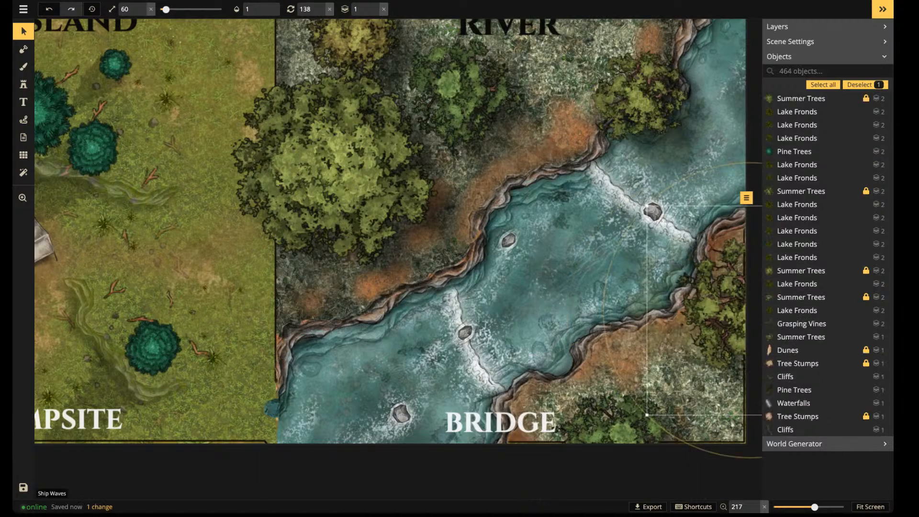
Move the dark green summer tree from beside the largest tree to the Toll Station border next to the river, and deselect everything
{"action": "key", "text": "space"}
{"action": "left_click_drag", "start_coordinate": [460, 96], "coordinate": [647, 171]}
{"action": "key", "text": "space"}
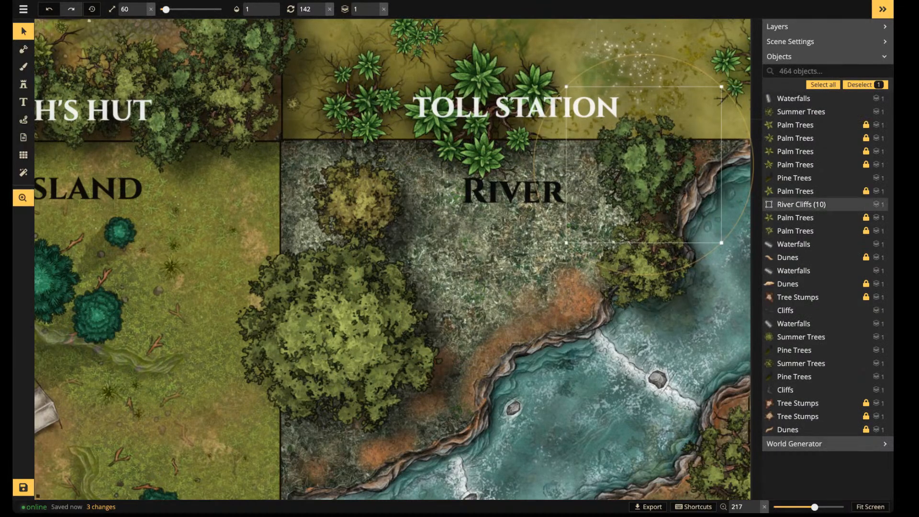
{"action": "left_click_drag", "start_coordinate": [489, 397], "coordinate": [402, 234]}
{"action": "scroll", "coordinate": [510, 435], "scroll_direction": "down", "scroll_amount": 3}
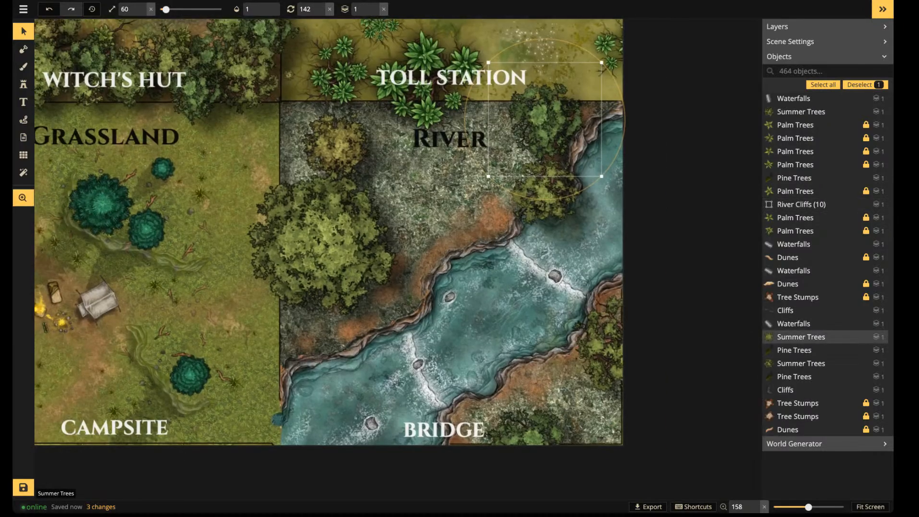
{"action": "left_click_drag", "start_coordinate": [499, 310], "coordinate": [642, 424]}
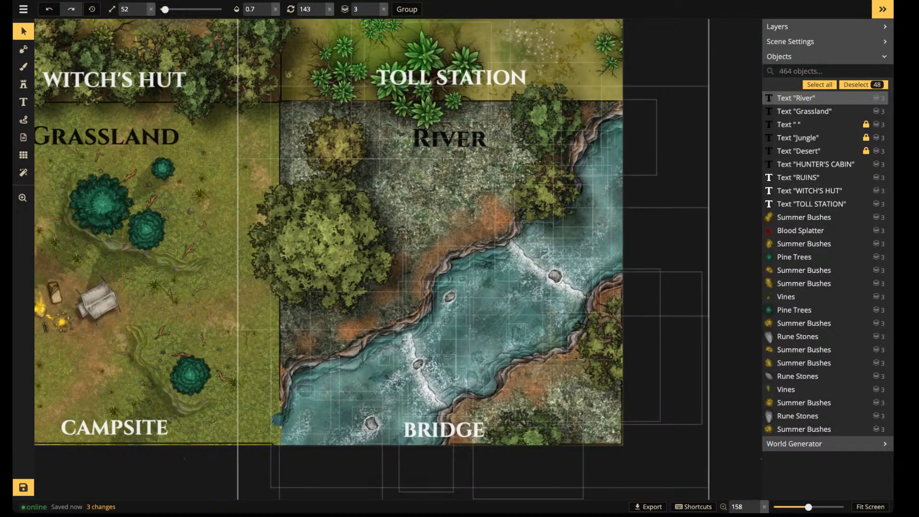
{"action": "key", "text": "Escape"}
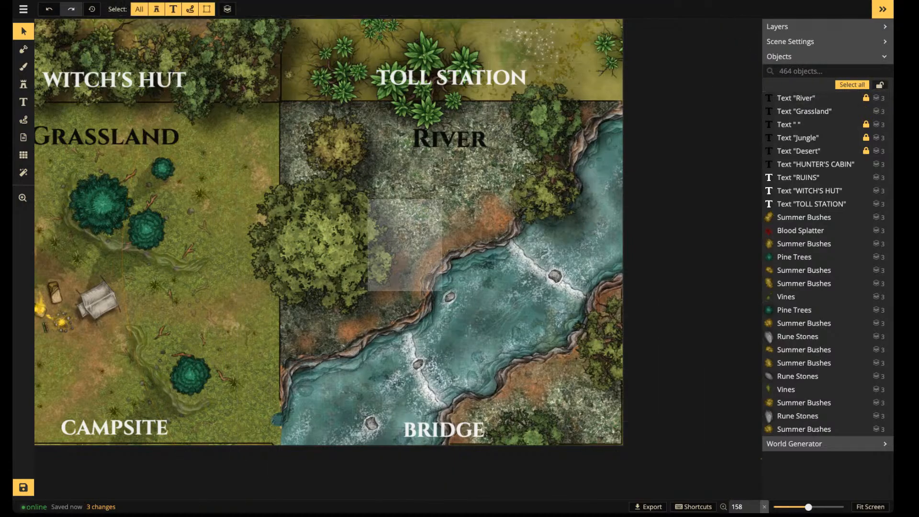
Restrict the stamp catalog to the Parchment World style with an empty search and choose the Basic Bordered Icons set
{"action": "scroll", "coordinate": [291, 235], "scroll_direction": "up", "scroll_amount": 5}
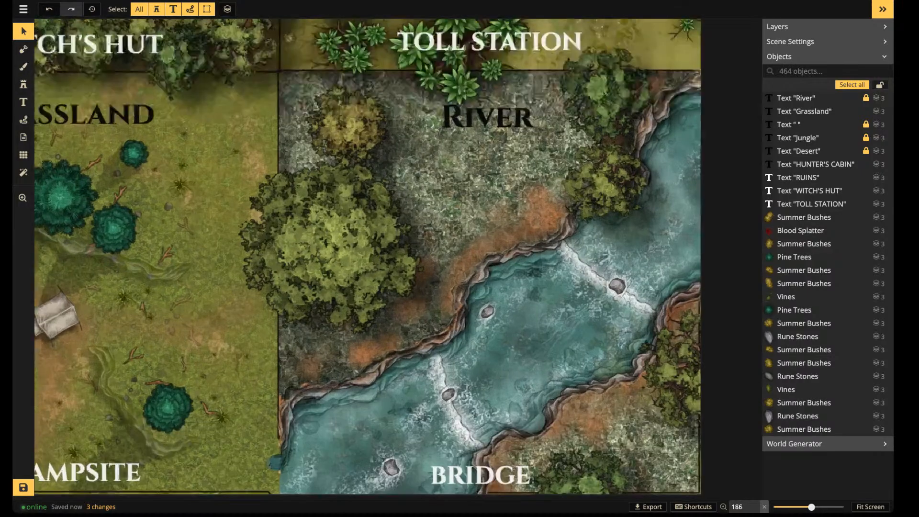
{"action": "key", "text": "space"}
{"action": "left_click_drag", "start_coordinate": [291, 235], "coordinate": [59, 132]}
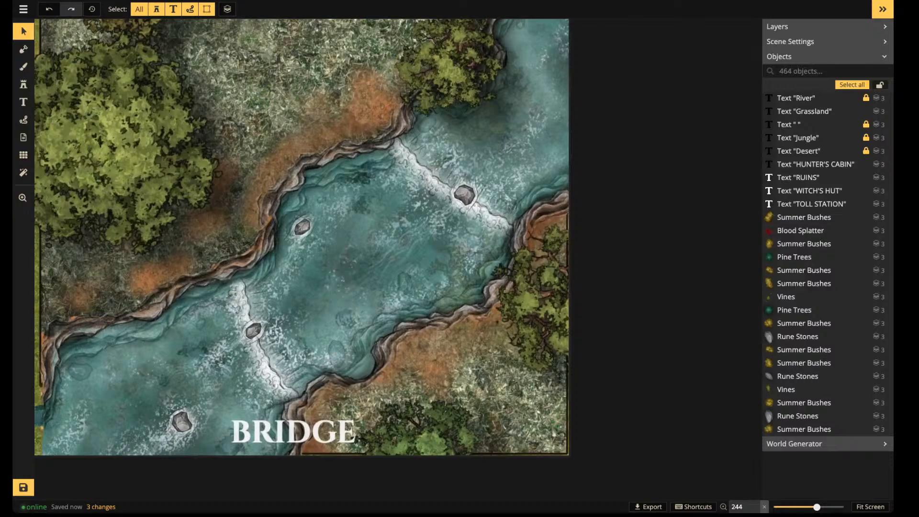
{"action": "key", "text": "s"}
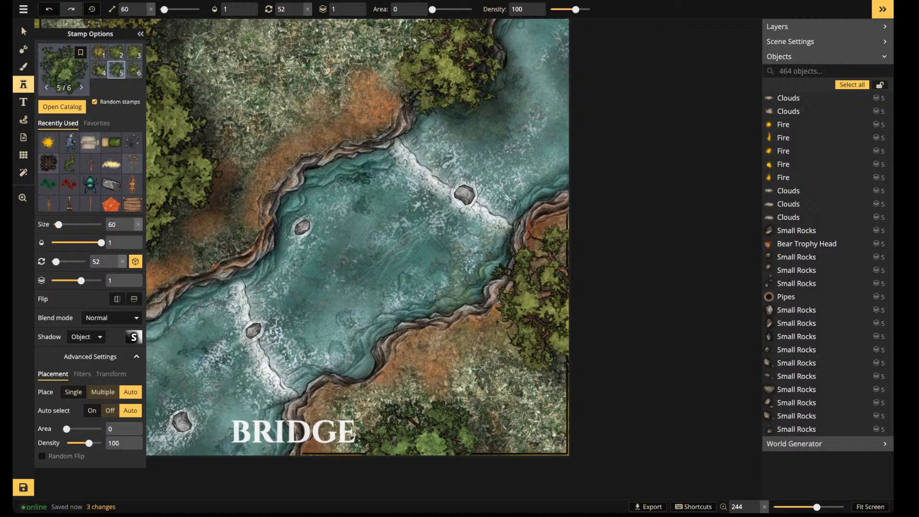
{"action": "key", "text": "s"}
{"action": "key", "text": "c"}
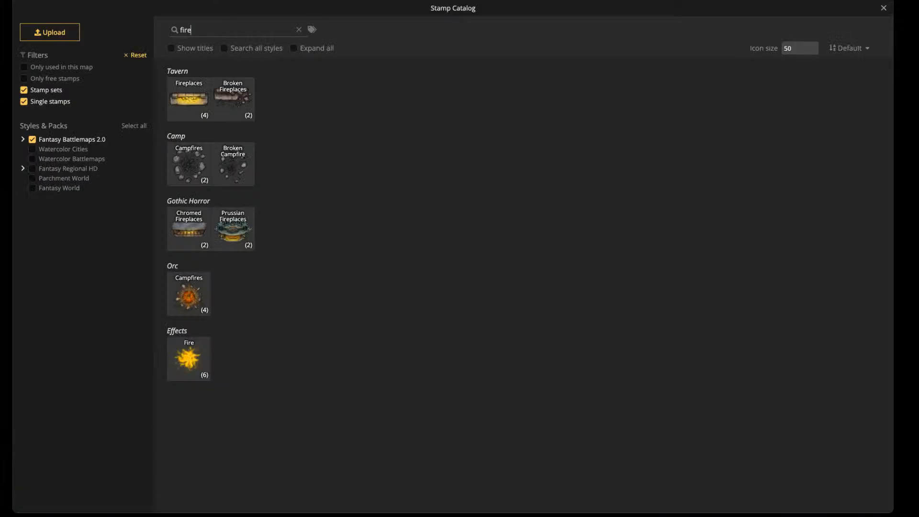
{"action": "left_click", "coordinate": [299, 30]}
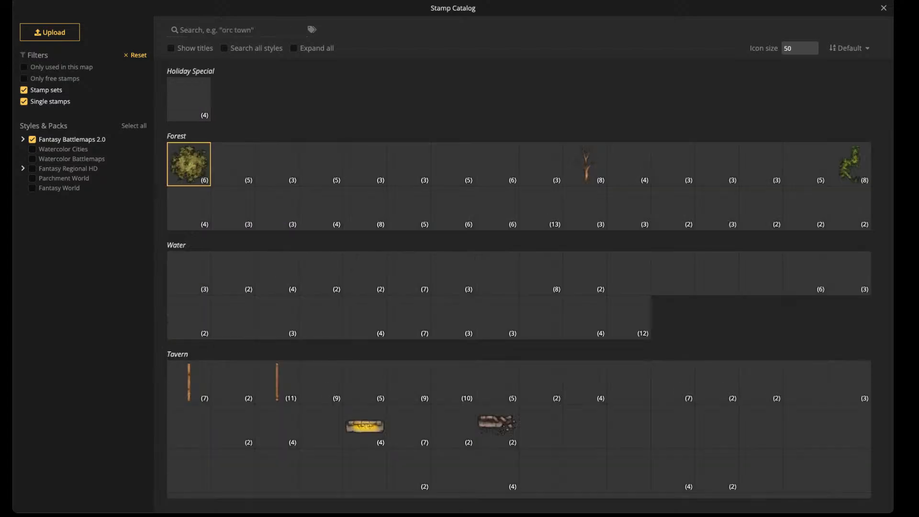
{"action": "left_click", "coordinate": [71, 139]}
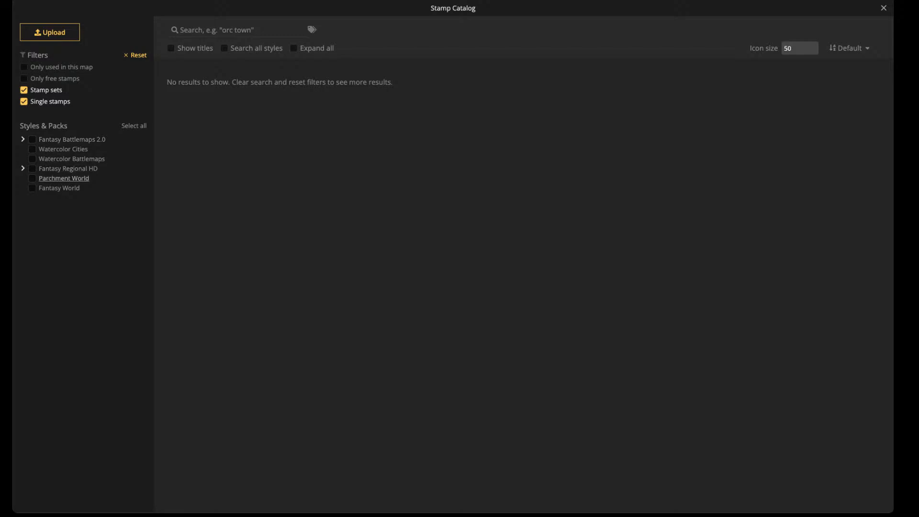
{"action": "left_click", "coordinate": [63, 178]}
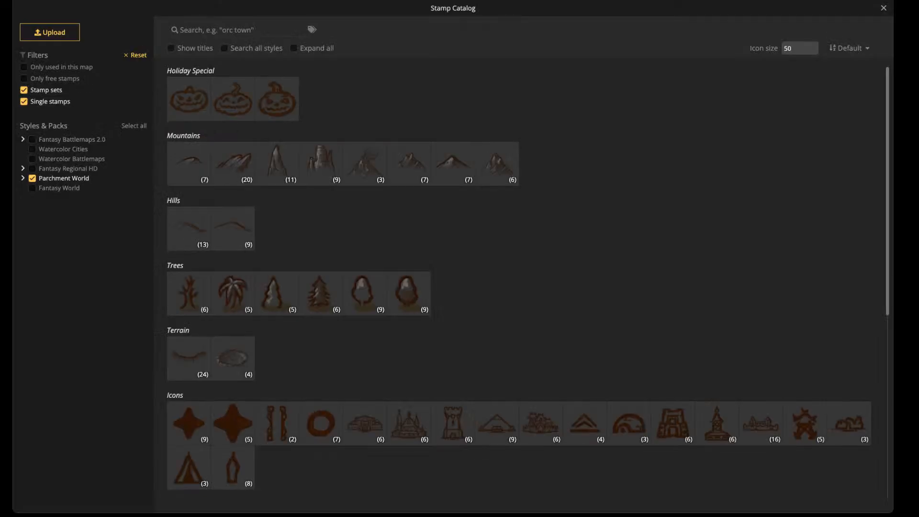
{"action": "scroll", "coordinate": [233, 297], "scroll_direction": "down", "scroll_amount": 2}
{"action": "left_click", "coordinate": [189, 363]}
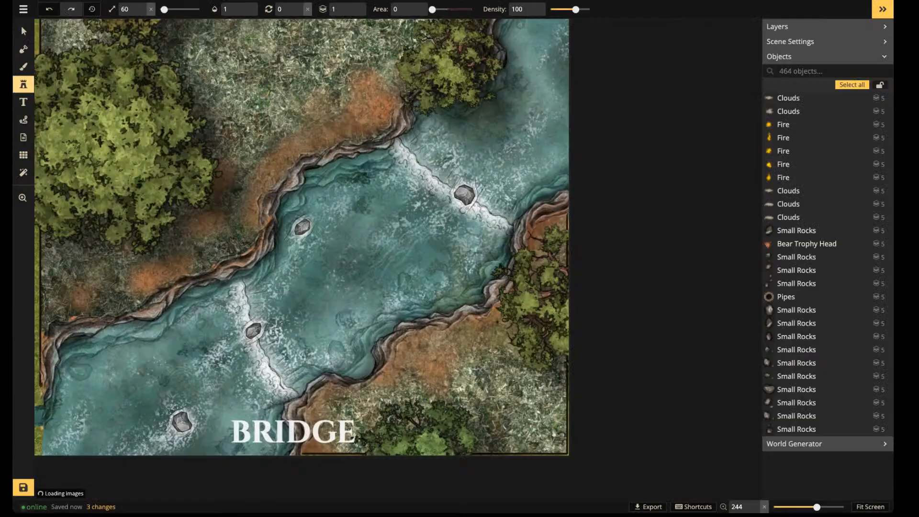
Place the four-pointed star stamp at size 210 on the grass east of the campsite tent, with opacity 0.01
{"action": "scroll", "coordinate": [253, 298], "scroll_direction": "up", "scroll_amount": 4}
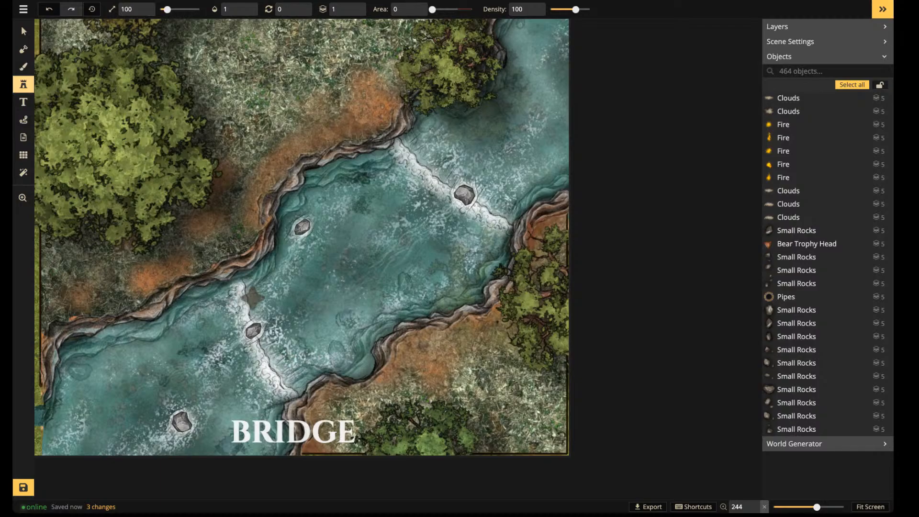
{"action": "scroll", "coordinate": [253, 298], "scroll_direction": "up", "scroll_amount": 7}
{"action": "left_click_drag", "start_coordinate": [218, 281], "coordinate": [600, 309]}
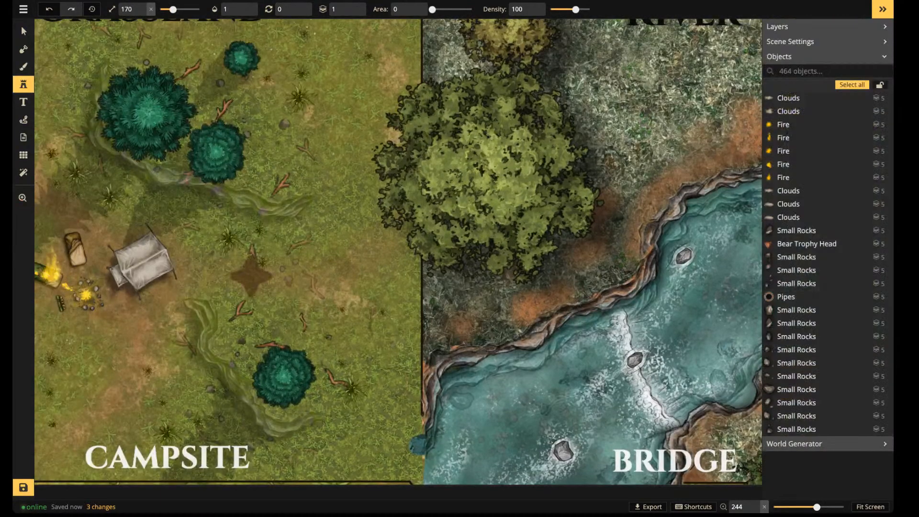
{"action": "scroll", "coordinate": [299, 283], "scroll_direction": "up", "scroll_amount": 4}
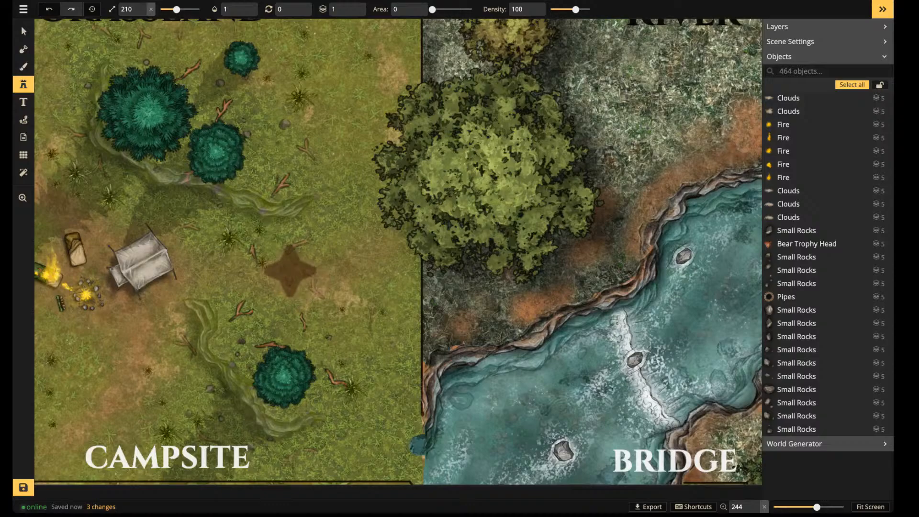
{"action": "left_click", "coordinate": [289, 270]}
{"action": "left_click", "coordinate": [290, 272]}
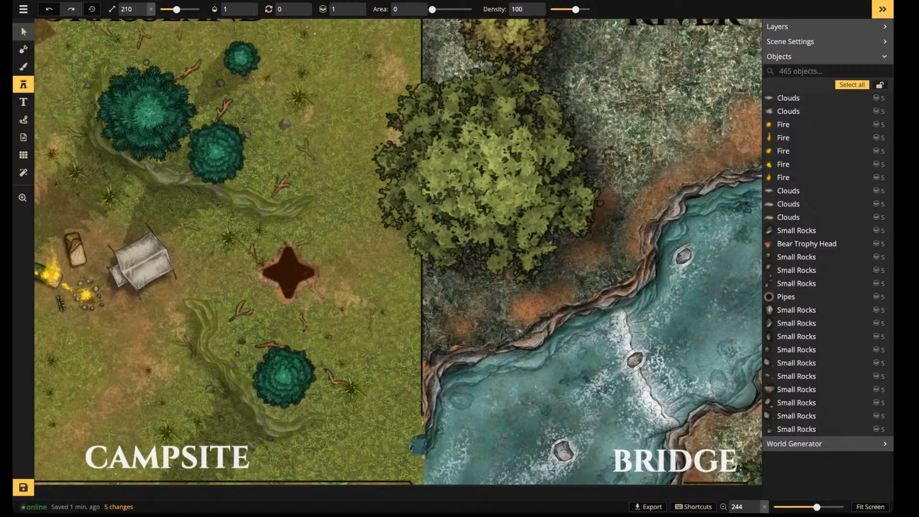
{"action": "left_click", "coordinate": [23, 31]}
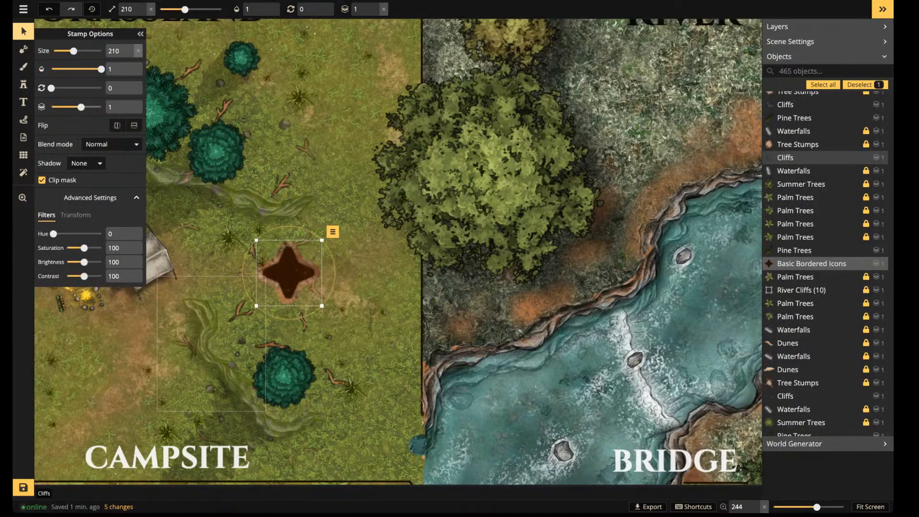
{"action": "left_click_drag", "start_coordinate": [101, 69], "coordinate": [29, 69]}
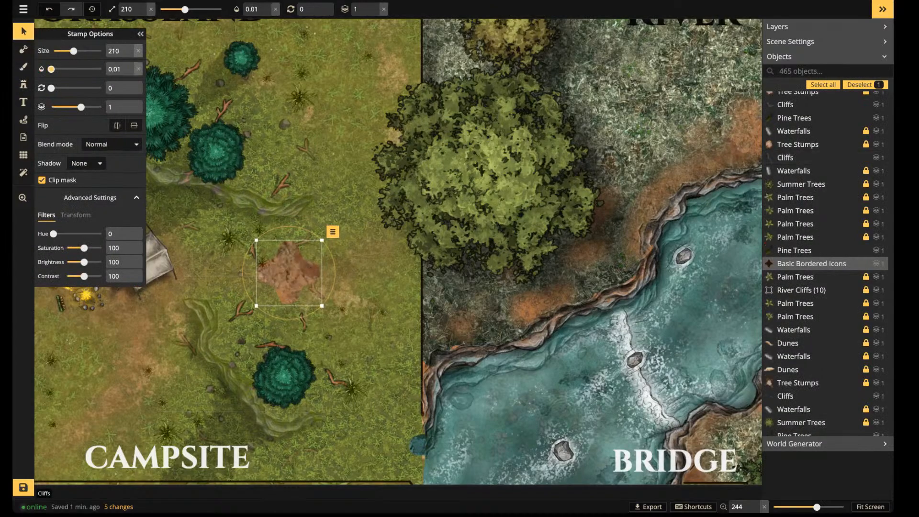
Replace the star stamp with the square variant of the same set, size 260, on the grass east of the tent
{"action": "mouse_move", "coordinate": [289, 273]}
{"action": "left_mouse_down"}
{"action": "mouse_move", "coordinate": [319, 279]}
{"action": "mouse_move", "coordinate": [307, 279]}
{"action": "mouse_move", "coordinate": [324, 295]}
{"action": "mouse_move", "coordinate": [273, 289]}
{"action": "mouse_move", "coordinate": [307, 285]}
{"action": "mouse_move", "coordinate": [418, 330]}
{"action": "mouse_move", "coordinate": [330, 273]}
{"action": "mouse_move", "coordinate": [278, 265]}
{"action": "mouse_move", "coordinate": [292, 257]}
{"action": "left_mouse_up"}
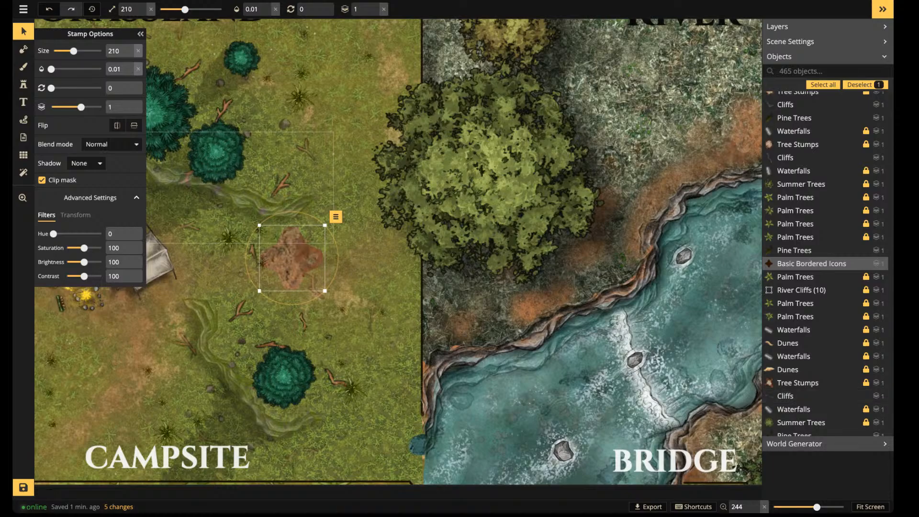
{"action": "key", "text": "Delete"}
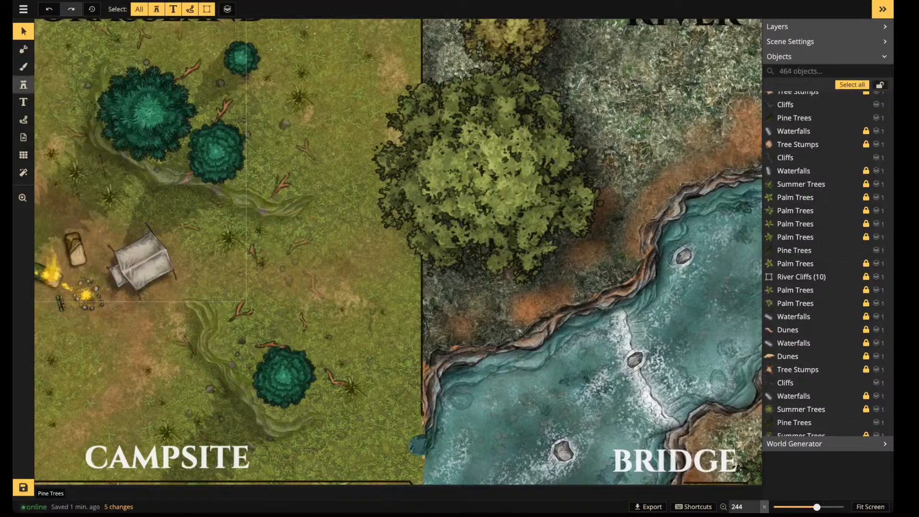
{"action": "left_click", "coordinate": [23, 85]}
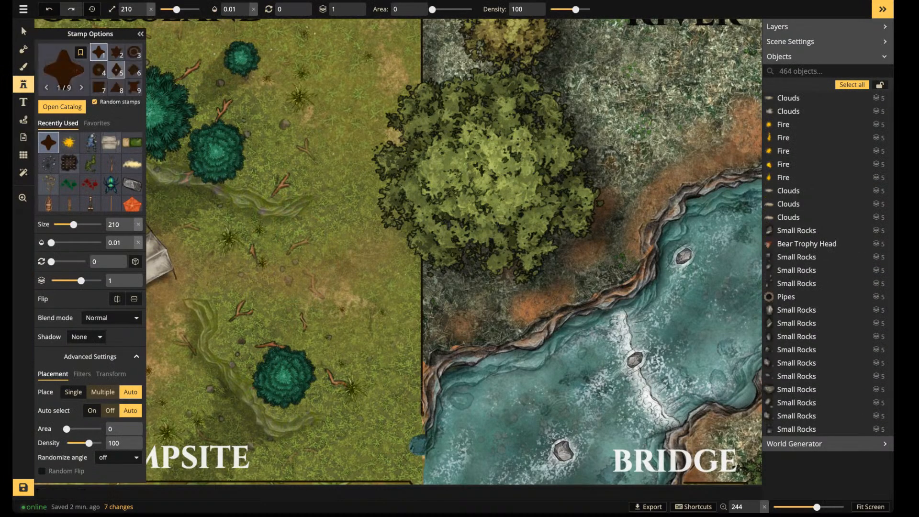
{"action": "left_click", "coordinate": [99, 87]}
{"action": "key", "text": "bracketright"}
{"action": "key", "text": "bracketright"}
{"action": "key", "text": "bracketright"}
{"action": "key", "text": "bracketright"}
{"action": "key", "text": "bracketright"}
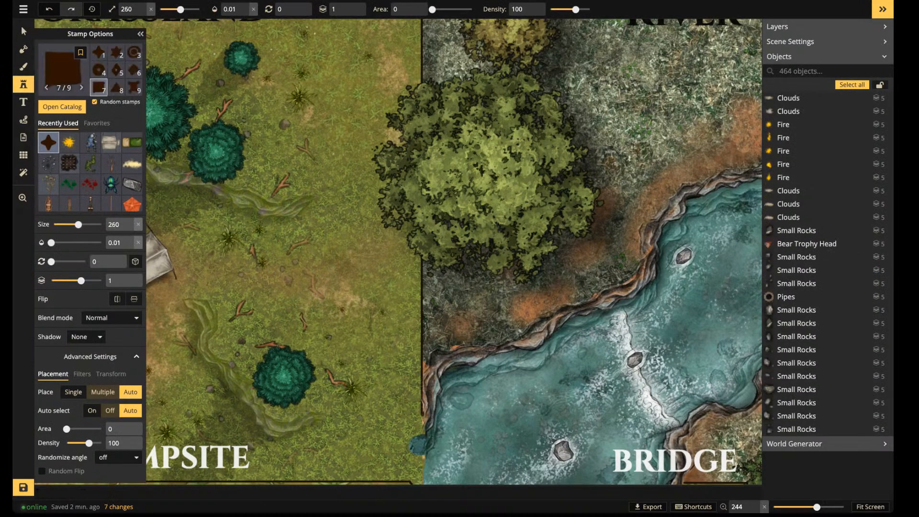
{"action": "left_click", "coordinate": [286, 209]}
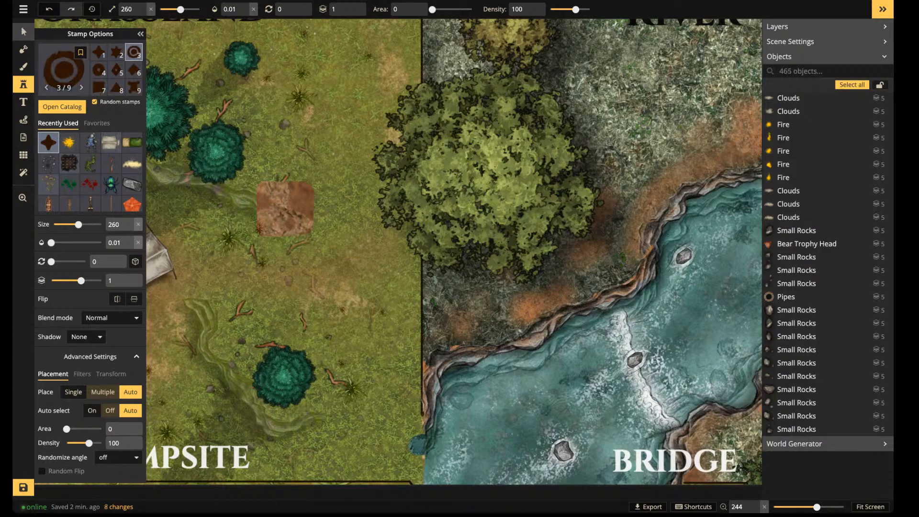
Enlarge the square stamp to size 500 and move it slightly down on the grass
{"action": "left_click", "coordinate": [23, 31]}
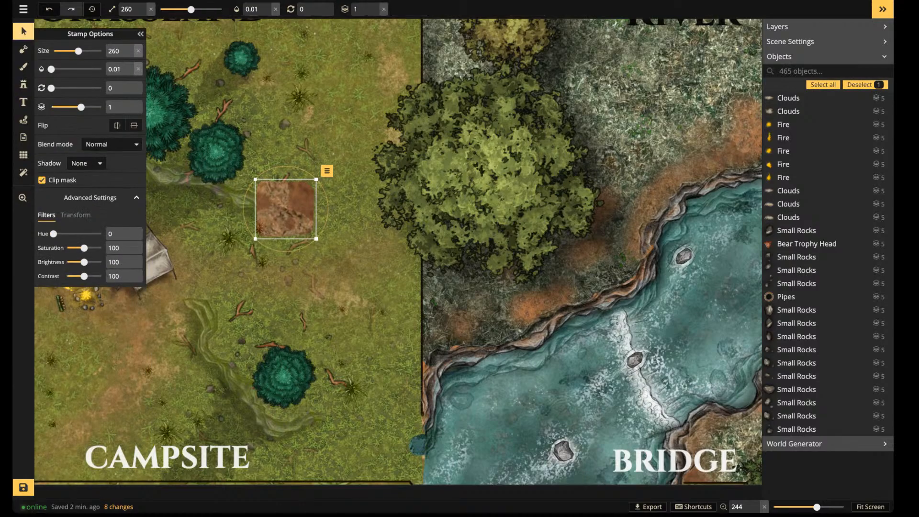
{"action": "left_click_drag", "start_coordinate": [316, 239], "coordinate": [382, 304]}
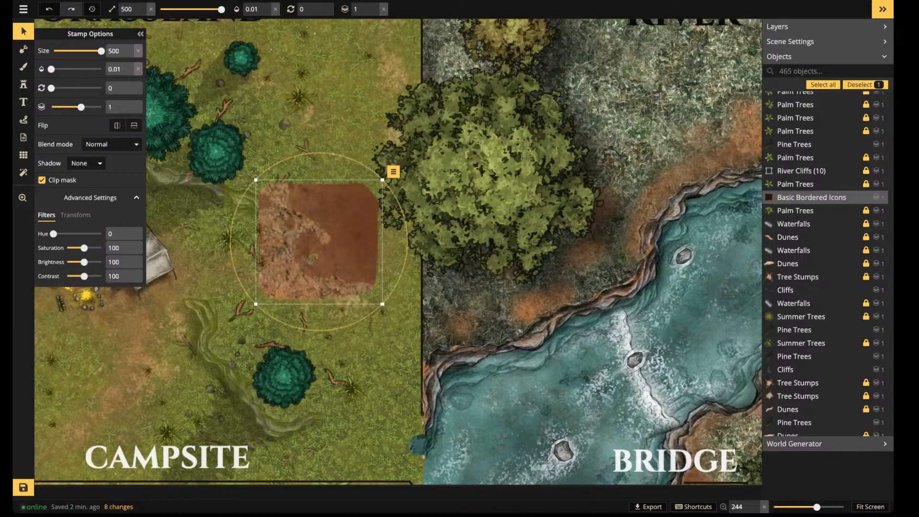
{"action": "left_click_drag", "start_coordinate": [320, 241], "coordinate": [306, 291]}
Duplicate the square stamp, overlap the two vertically as one tall rectangle, and shift both up beside the large tree
{"action": "key", "text": "ctrl+c"}
{"action": "key", "text": "ctrl+v"}
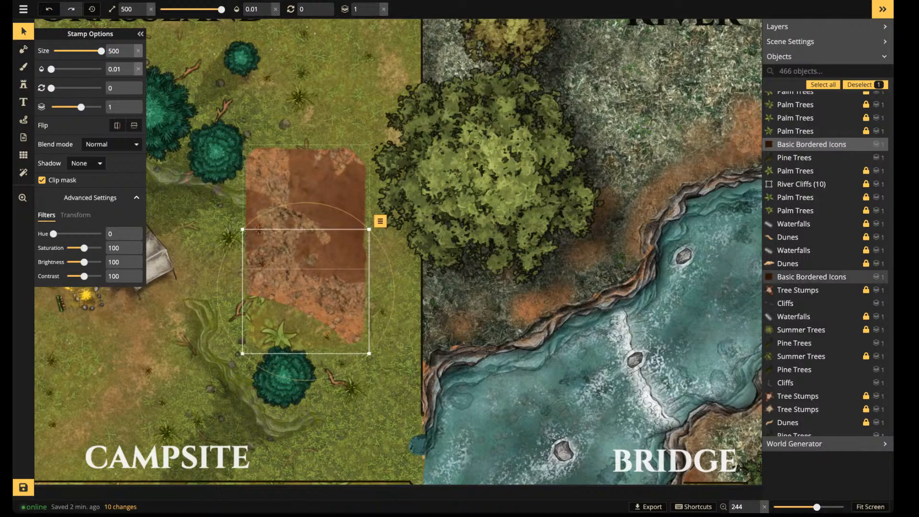
{"action": "left_click", "coordinate": [307, 210], "text": "shift"}
{"action": "left_click_drag", "start_coordinate": [306, 211], "coordinate": [313, 184]}
Set the layer for new stamps to 2 and switch the stamp catalog from Parchment World to Fantasy Battlemaps 2.0
{"action": "left_click", "coordinate": [24, 85]}
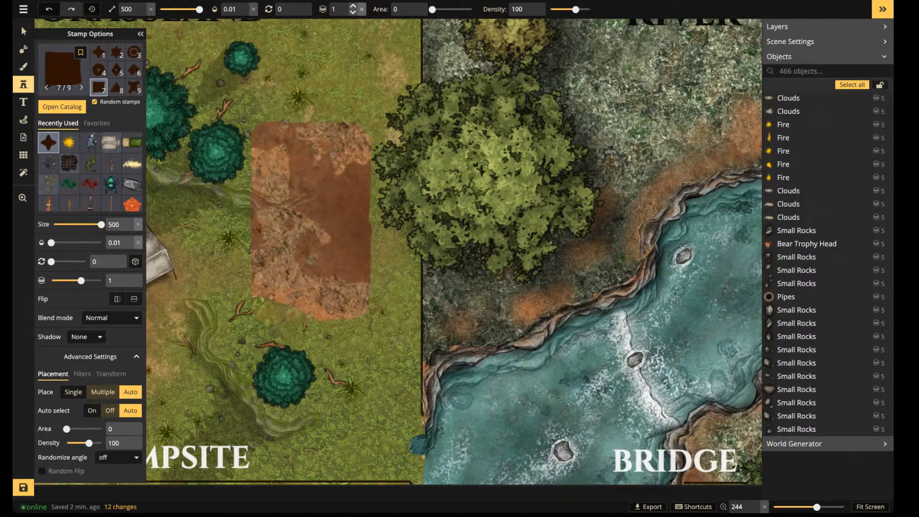
{"action": "left_click", "coordinate": [353, 5]}
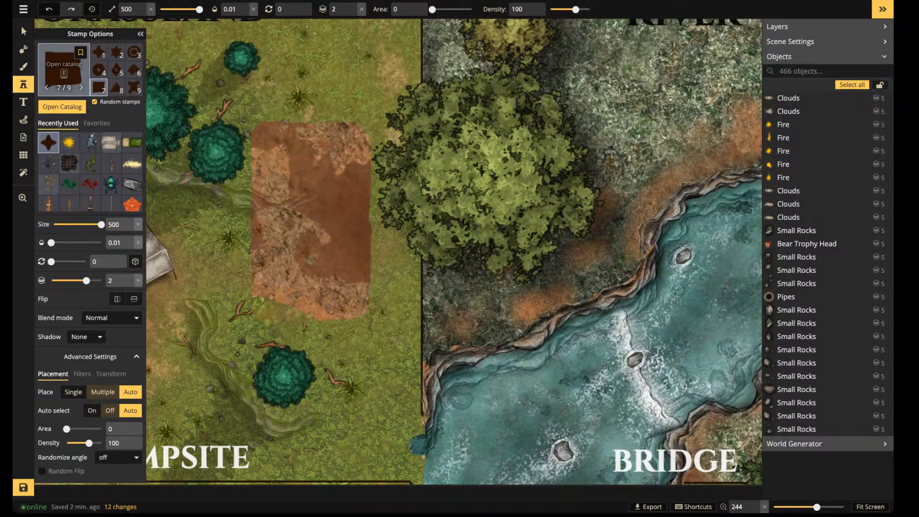
{"action": "left_click", "coordinate": [63, 67]}
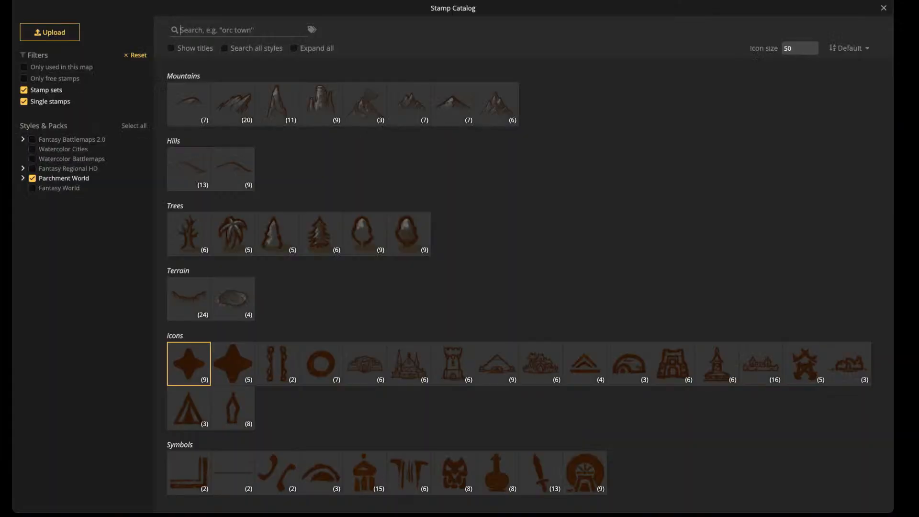
{"action": "left_click", "coordinate": [32, 179]}
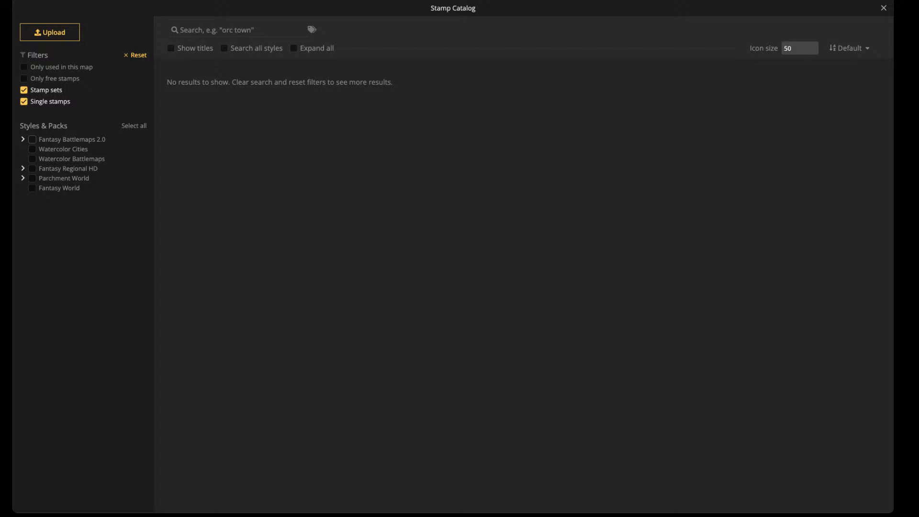
{"action": "left_click", "coordinate": [32, 140]}
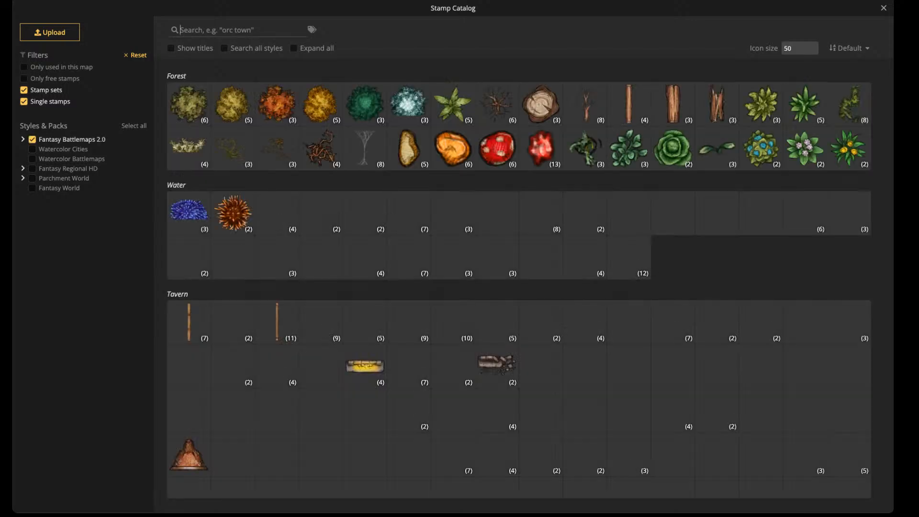
Search the stamp catalog for "wall" and choose the Brick Walls set from the Castle category
{"action": "left_click", "coordinate": [215, 30]}
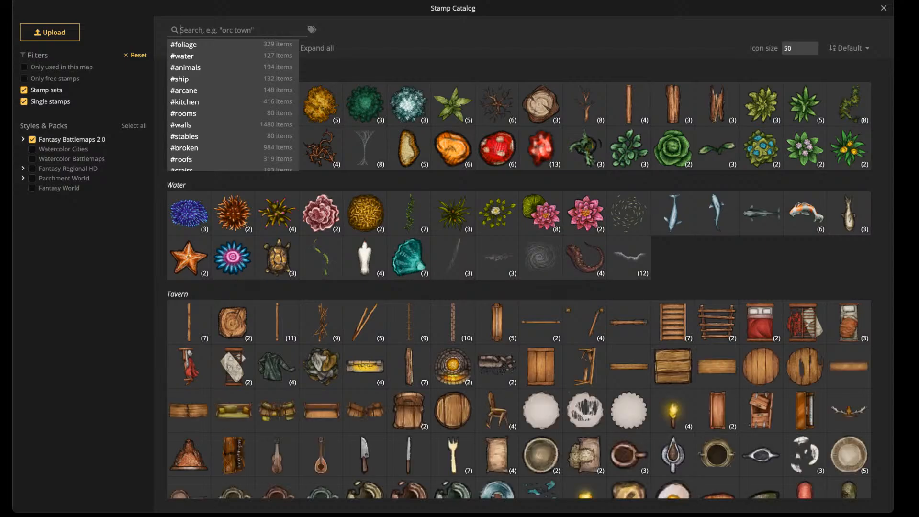
{"action": "type", "text": "wall"}
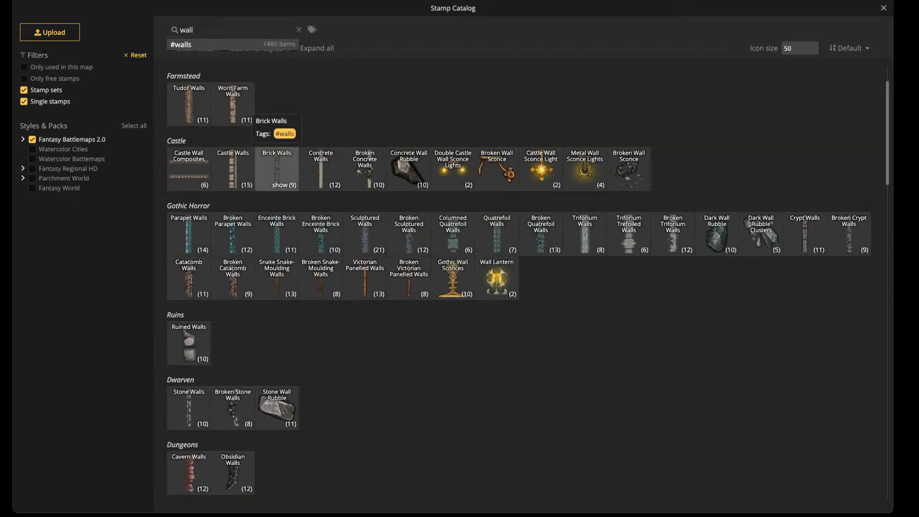
{"action": "left_click", "coordinate": [277, 168]}
Place a vertical brick wall stamp with opacity 1 and size 30 along the upper west edge of the dirt rectangle
{"action": "scroll", "coordinate": [258, 221], "scroll_direction": "up", "scroll_amount": 5}
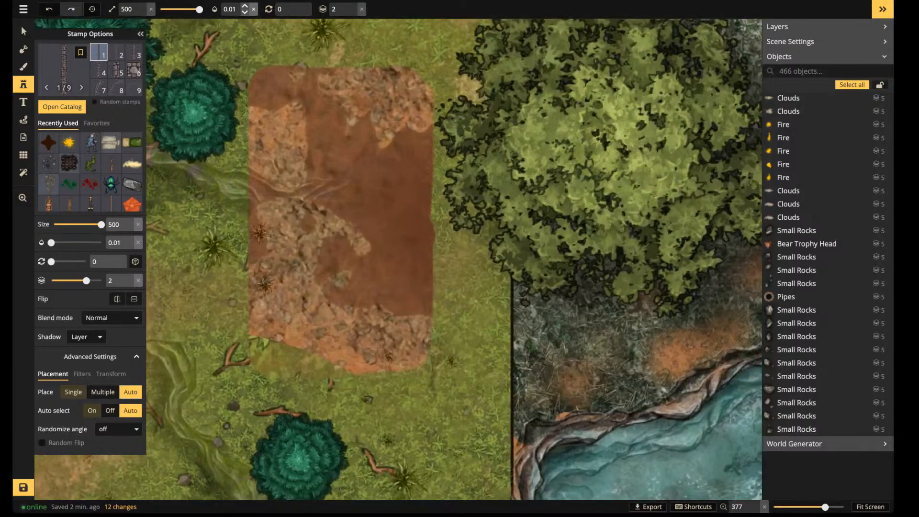
{"action": "left_click", "coordinate": [253, 9]}
{"action": "scroll", "coordinate": [278, 220], "scroll_direction": "down", "scroll_amount": 10}
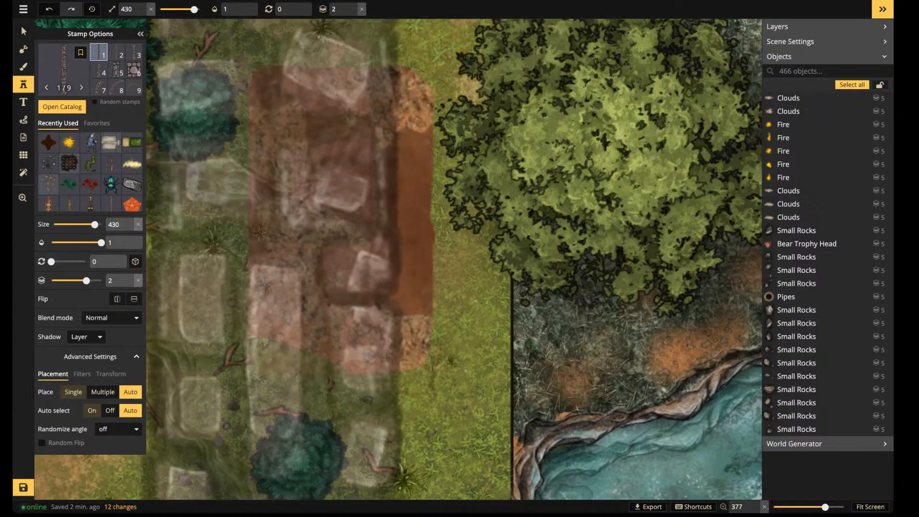
{"action": "scroll", "coordinate": [273, 259], "scroll_direction": "down", "scroll_amount": 15}
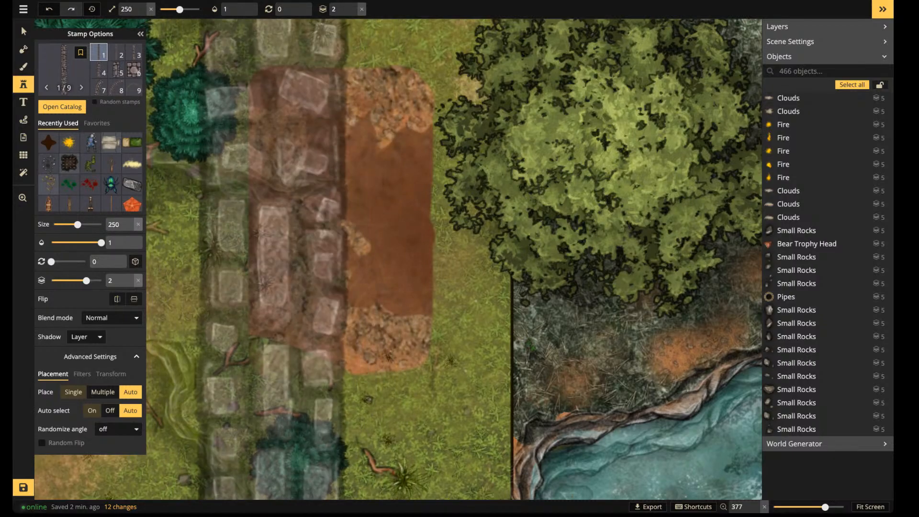
{"action": "scroll", "coordinate": [273, 258], "scroll_direction": "down", "scroll_amount": 6}
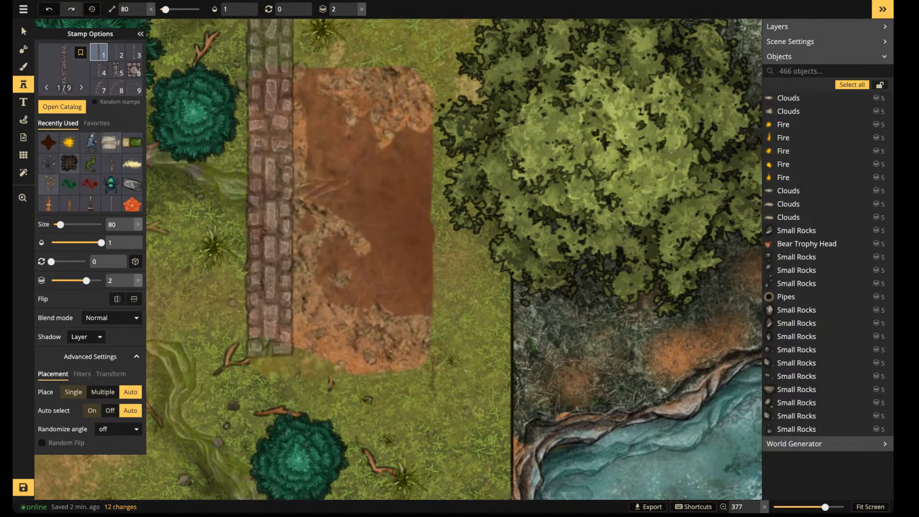
{"action": "scroll", "coordinate": [259, 182], "scroll_direction": "down", "scroll_amount": 2}
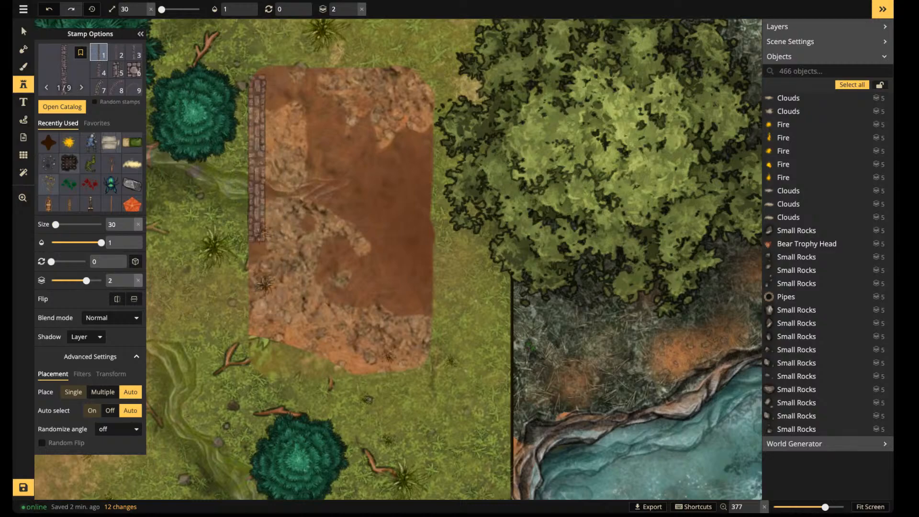
{"action": "left_click", "coordinate": [257, 149]}
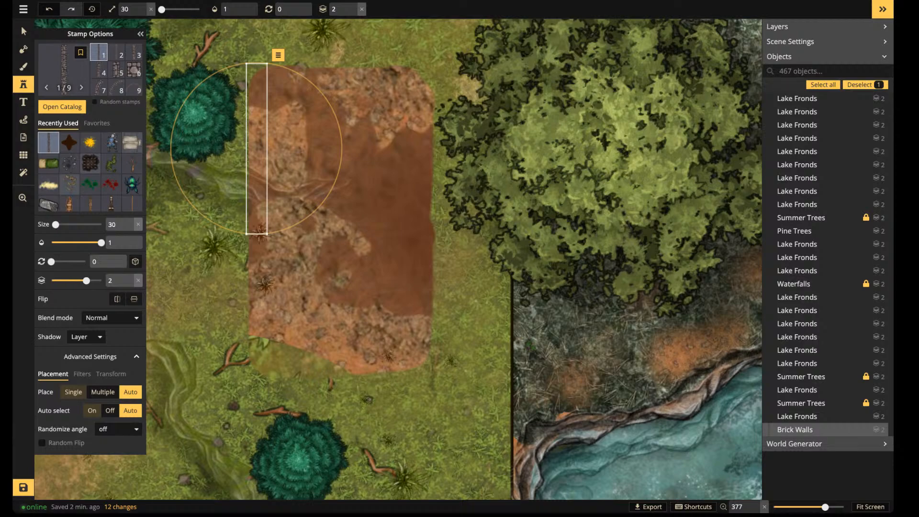
Raise the brick wall to layer 3 and add a second segment below it to line the whole west edge
{"action": "left_click", "coordinate": [353, 6]}
{"action": "left_click", "coordinate": [336, 29]}
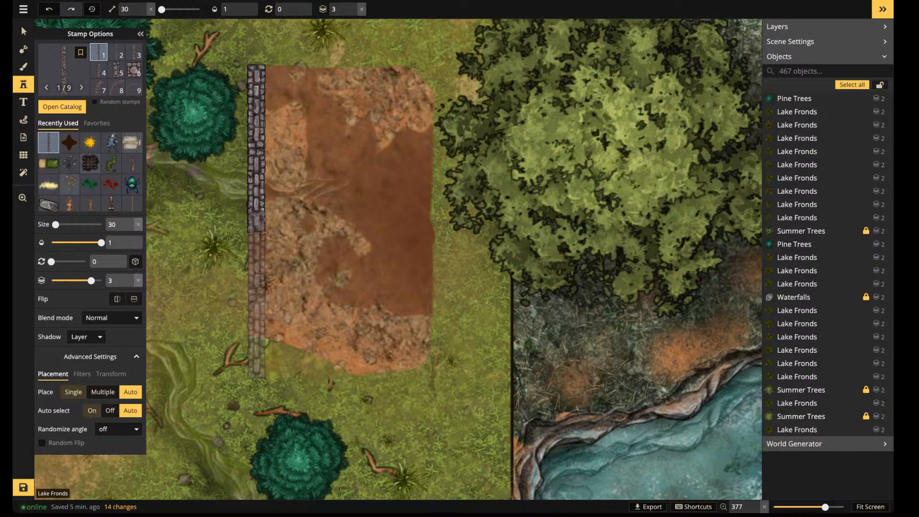
{"action": "left_click", "coordinate": [257, 294]}
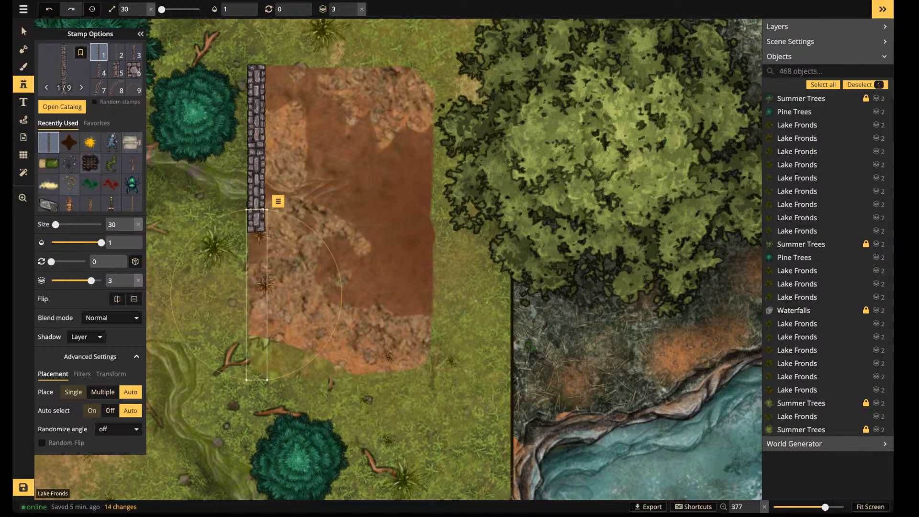
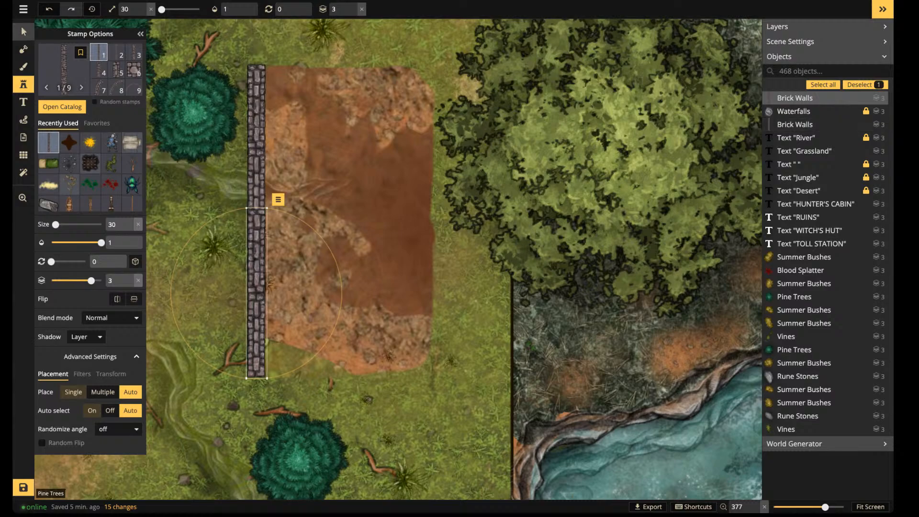
Duplicate both brick wall segments and align the copy along the east edge of the dirt rectangle
{"action": "left_click", "coordinate": [23, 31]}
{"action": "left_click", "coordinate": [257, 136], "text": "shift"}
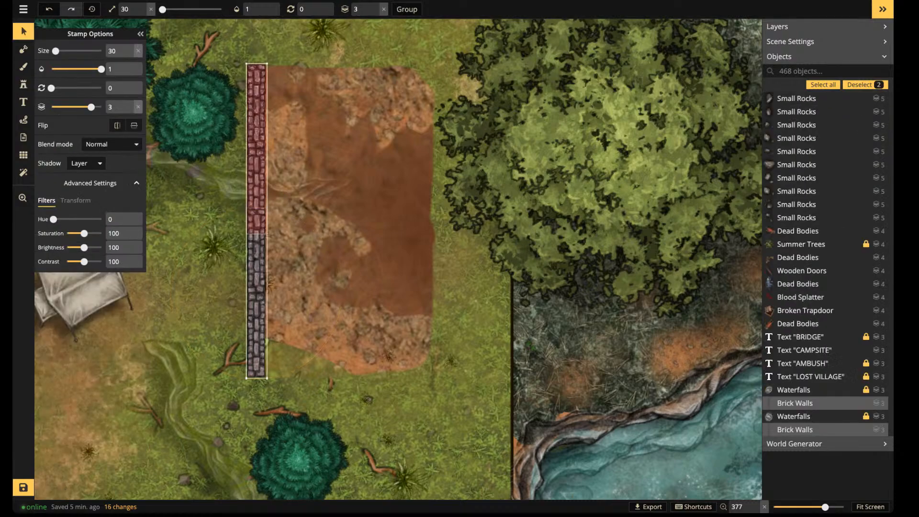
{"action": "key", "text": "ctrl+c"}
{"action": "key", "text": "ctrl+v"}
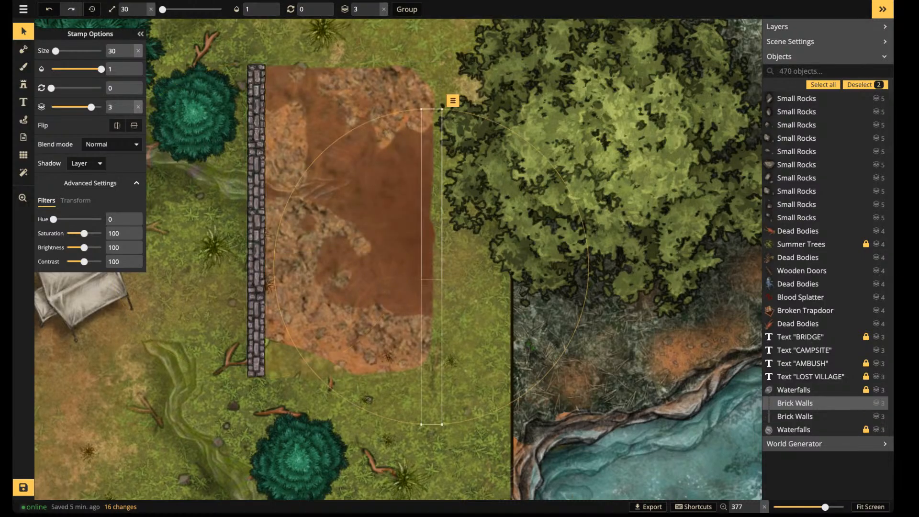
{"action": "left_click_drag", "start_coordinate": [431, 264], "coordinate": [425, 221]}
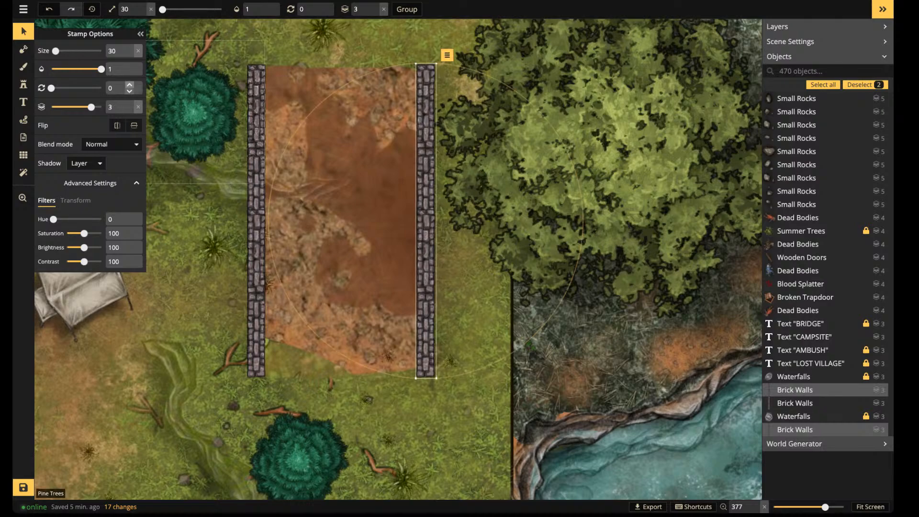
Place the square pillar variant of the Brick Walls set, size 40 and rotation 0, on all four wall ends
{"action": "left_click", "coordinate": [23, 84]}
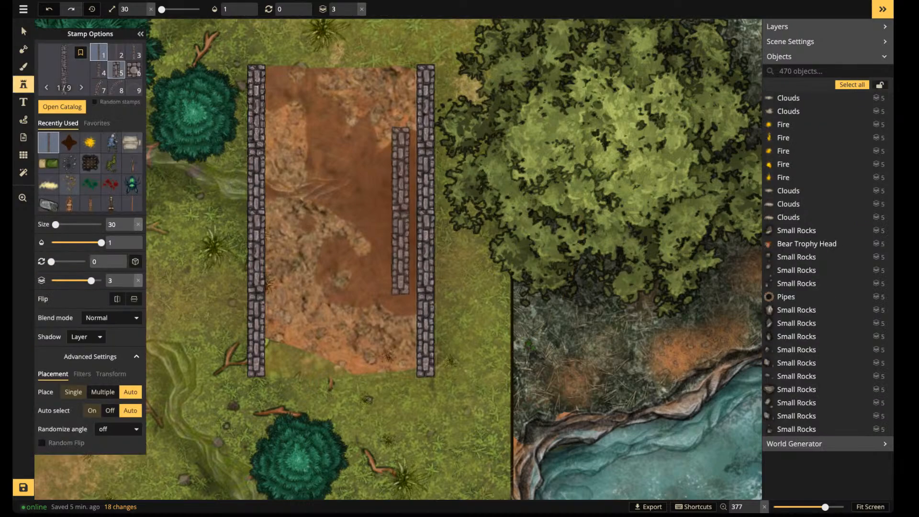
{"action": "scroll", "coordinate": [275, 377], "scroll_direction": "up", "scroll_amount": 1}
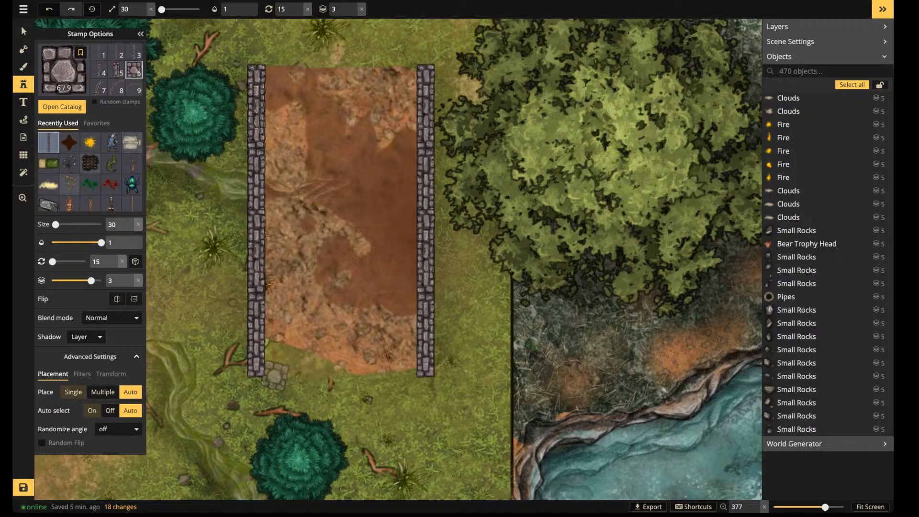
{"action": "scroll", "coordinate": [275, 377], "scroll_direction": "down", "scroll_amount": 1}
{"action": "scroll", "coordinate": [275, 376], "scroll_direction": "up", "scroll_amount": 1}
{"action": "left_click", "coordinate": [258, 374]}
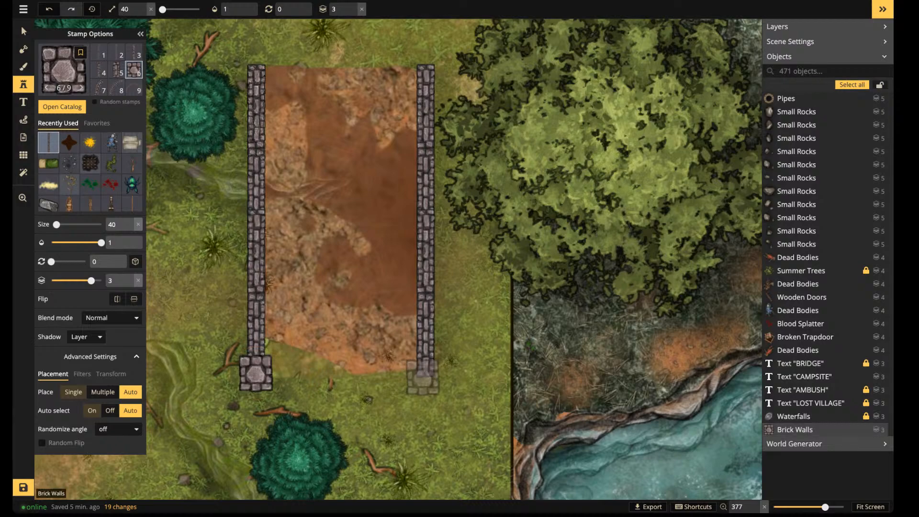
{"action": "left_click", "coordinate": [424, 377]}
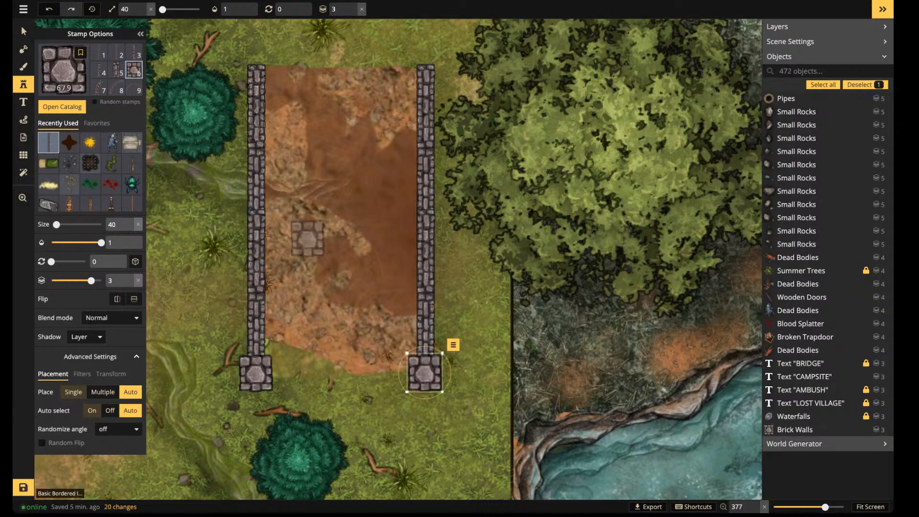
{"action": "left_click", "coordinate": [258, 67]}
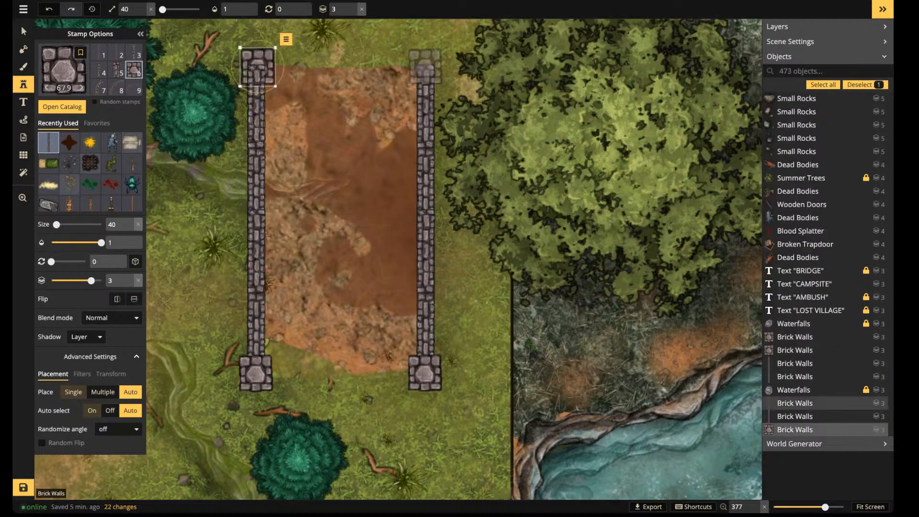
{"action": "left_click", "coordinate": [424, 66]}
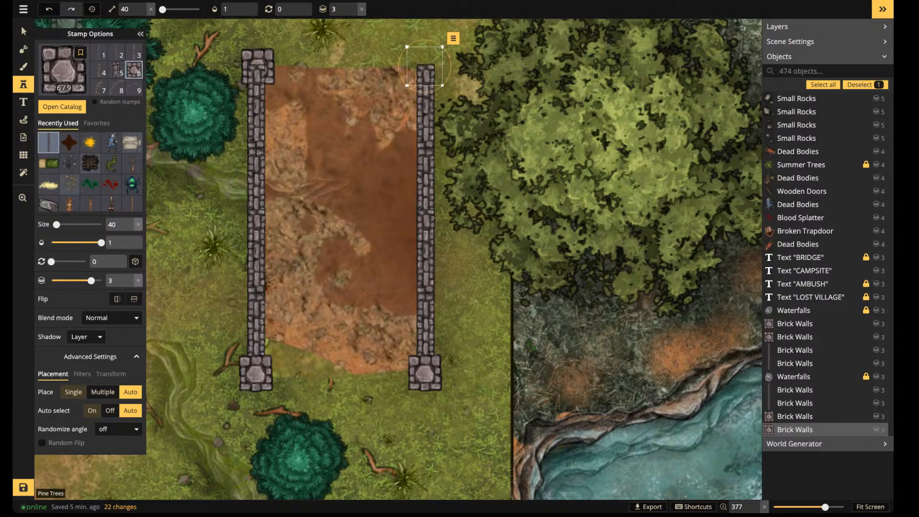
Select the two northern pillars and raise them to layer 4, above the walls
{"action": "left_click", "coordinate": [24, 32]}
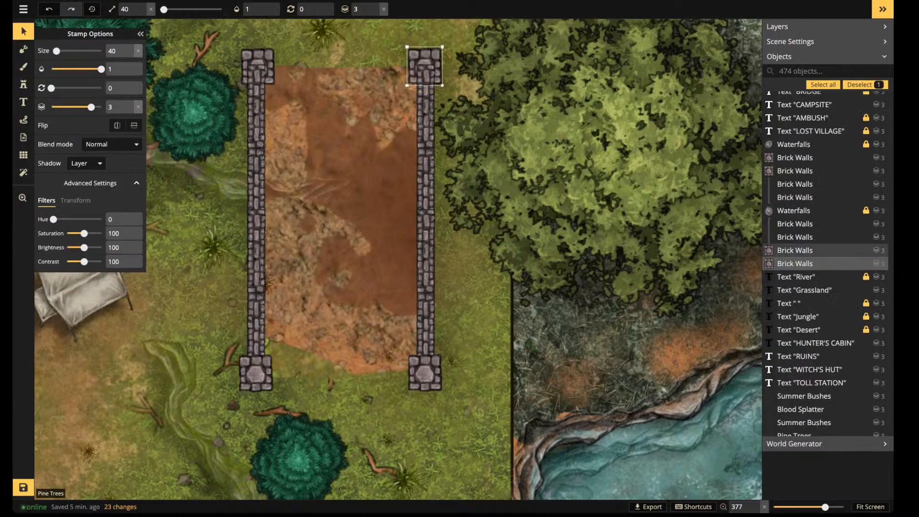
{"action": "left_click", "coordinate": [258, 66], "text": "shift"}
{"action": "left_click", "coordinate": [375, 5]}
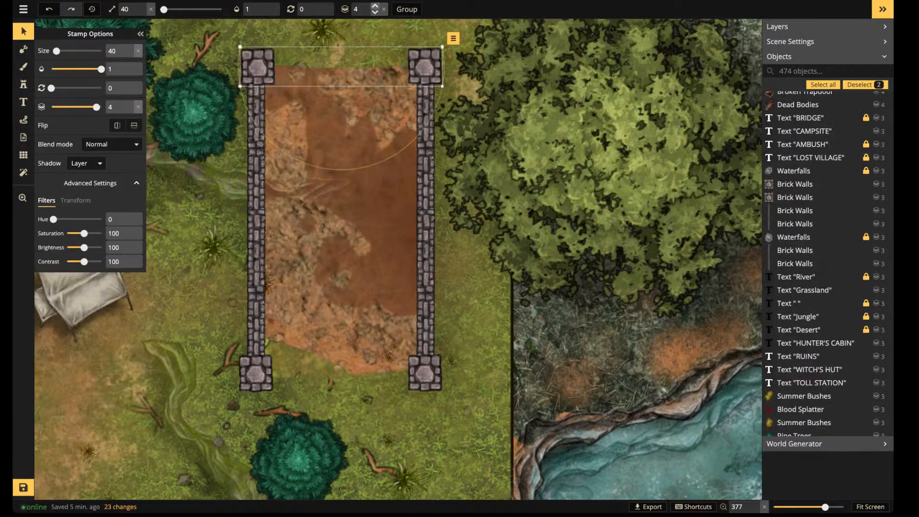
Group the four pillars, four wall segments and both square stamps between them, and rename the group "Bridge"
{"action": "left_click", "coordinate": [313, 36]}
{"action": "left_click_drag", "start_coordinate": [239, 54], "coordinate": [398, 360]}
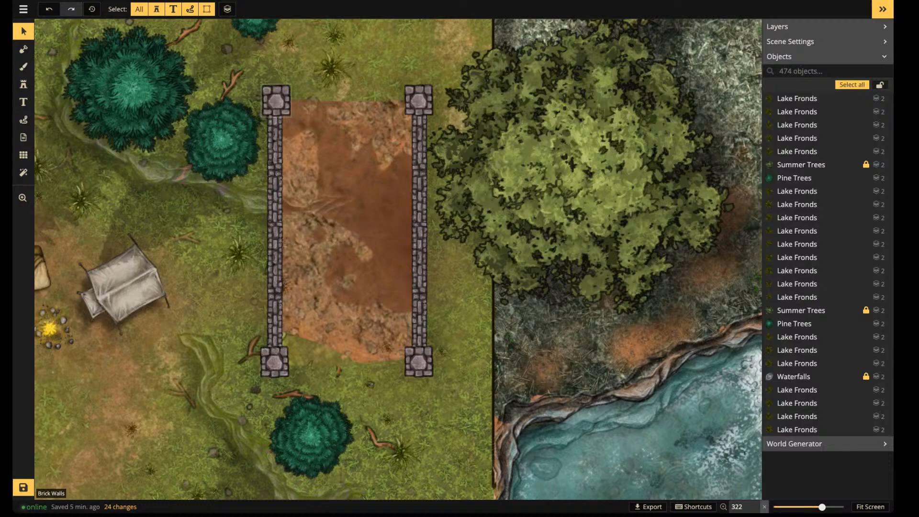
{"action": "left_click", "coordinate": [276, 101]}
{"action": "left_click", "coordinate": [419, 100], "text": "shift"}
{"action": "left_click", "coordinate": [419, 177], "text": "shift"}
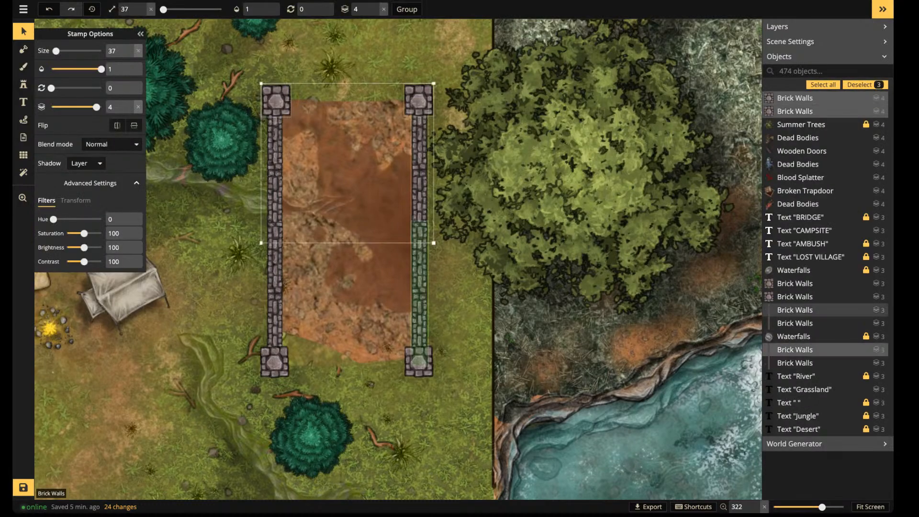
{"action": "left_click", "coordinate": [420, 297], "text": "shift"}
{"action": "left_click", "coordinate": [419, 362], "text": "shift"}
{"action": "left_click", "coordinate": [275, 362], "text": "shift"}
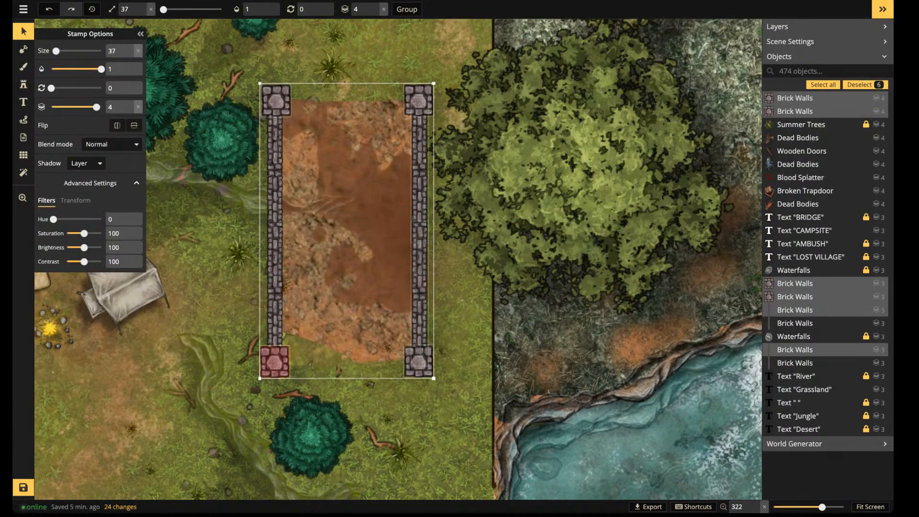
{"action": "left_click", "coordinate": [274, 287], "text": "shift"}
{"action": "left_click", "coordinate": [275, 168], "text": "shift"}
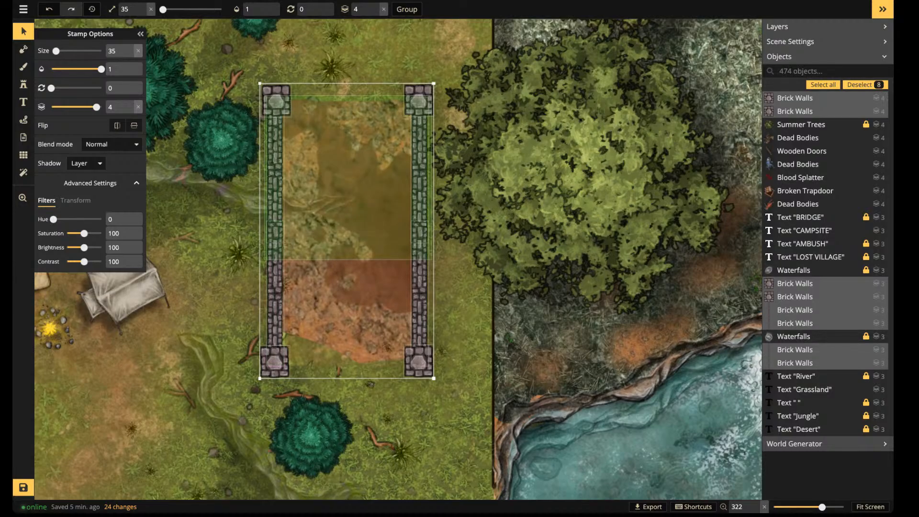
{"action": "left_click", "coordinate": [345, 177], "text": "shift"}
{"action": "left_click", "coordinate": [345, 312], "text": "shift"}
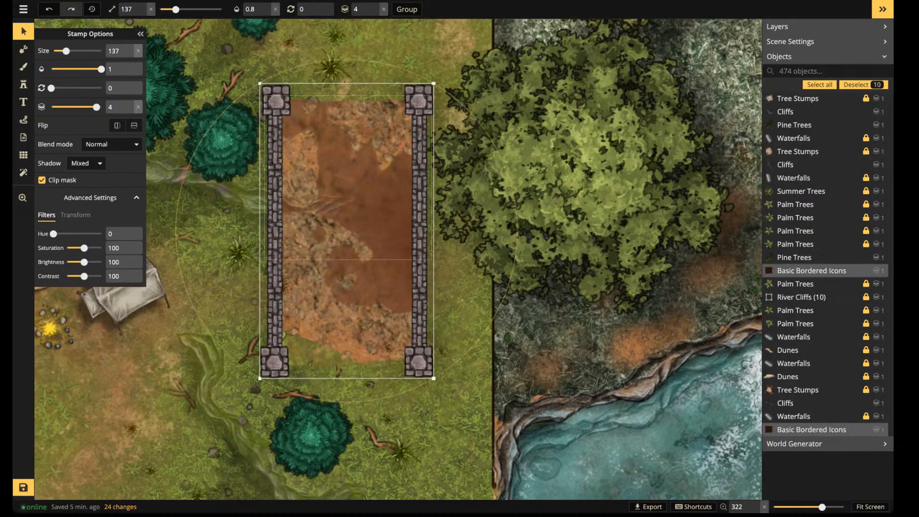
{"action": "left_click_drag", "start_coordinate": [345, 230], "coordinate": [374, 198]}
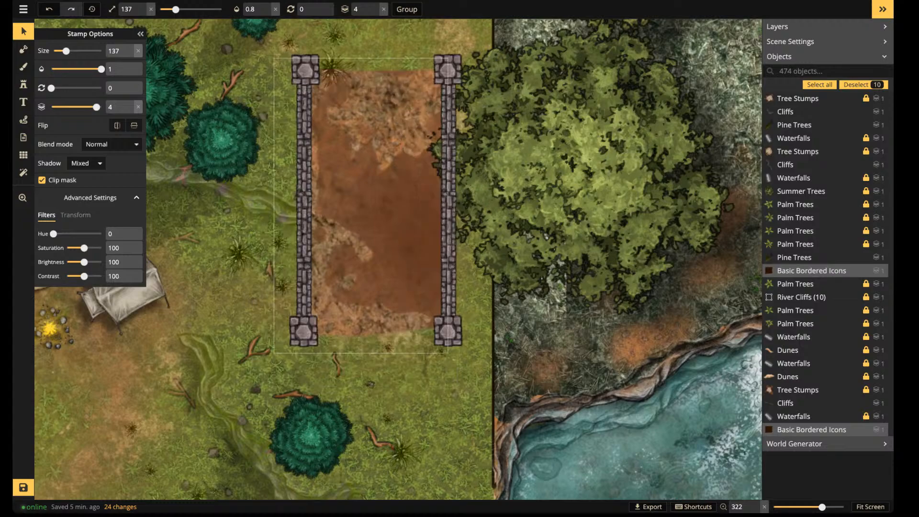
{"action": "key", "text": "ctrl+g"}
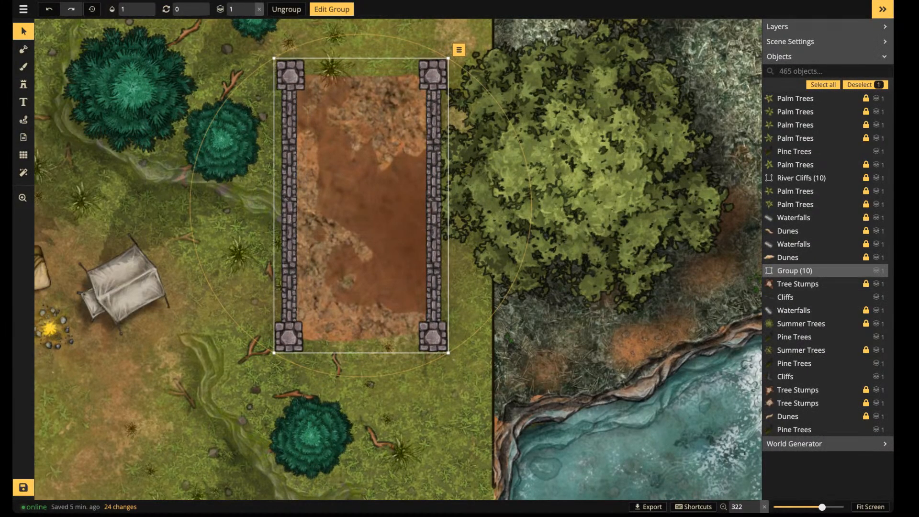
{"action": "left_click", "coordinate": [459, 50]}
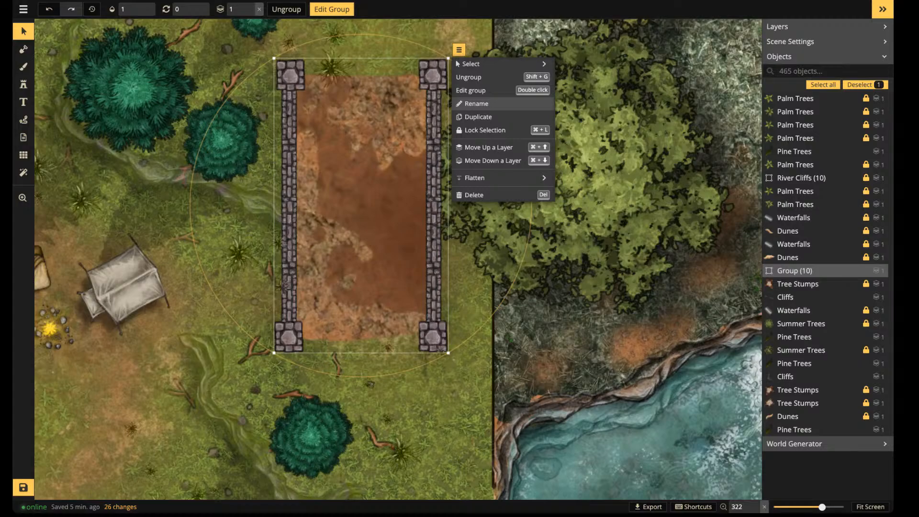
{"action": "left_click", "coordinate": [477, 103]}
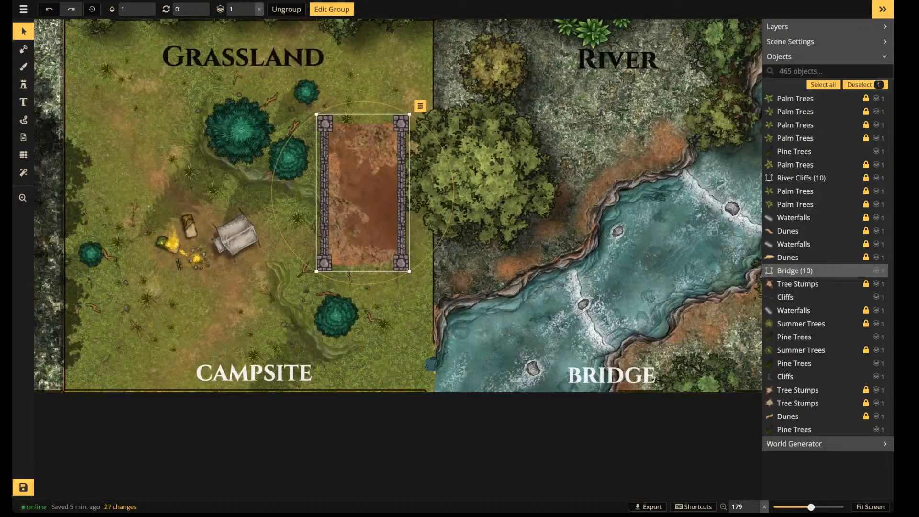
Move the Bridge group onto the river on layer 2, rotated to 330 degrees so that it spans both banks
{"action": "left_click_drag", "start_coordinate": [363, 193], "coordinate": [548, 238]}
{"action": "left_click", "coordinate": [250, 6]}
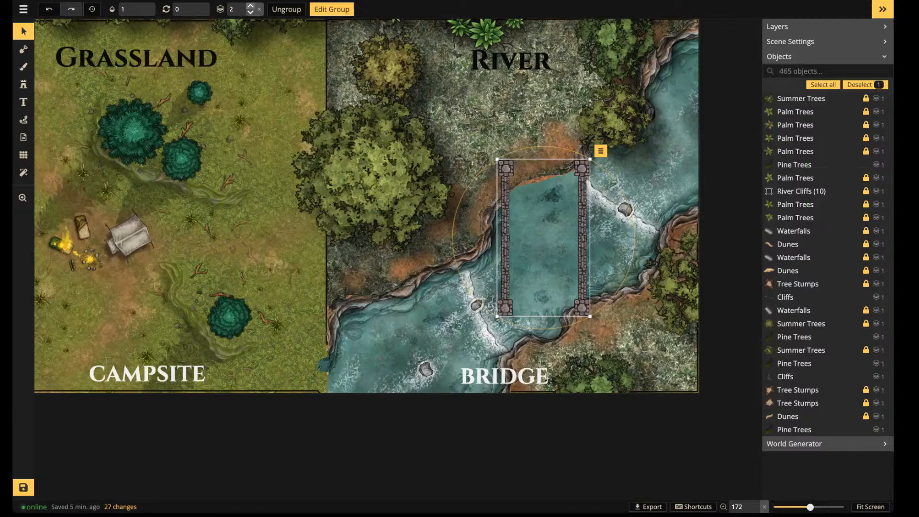
{"action": "scroll", "coordinate": [544, 237], "scroll_direction": "down", "scroll_amount": 3}
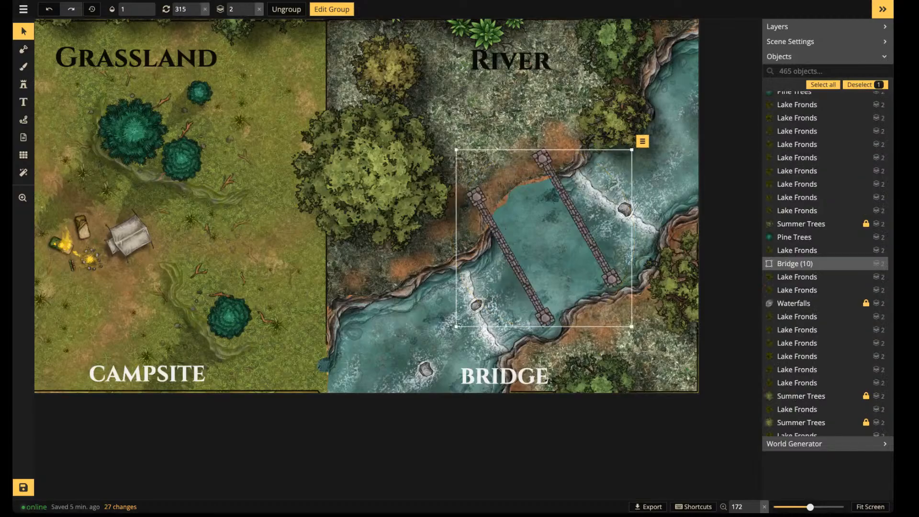
{"action": "scroll", "coordinate": [544, 238], "scroll_direction": "up", "scroll_amount": 1}
{"action": "left_click_drag", "start_coordinate": [543, 237], "coordinate": [573, 248]}
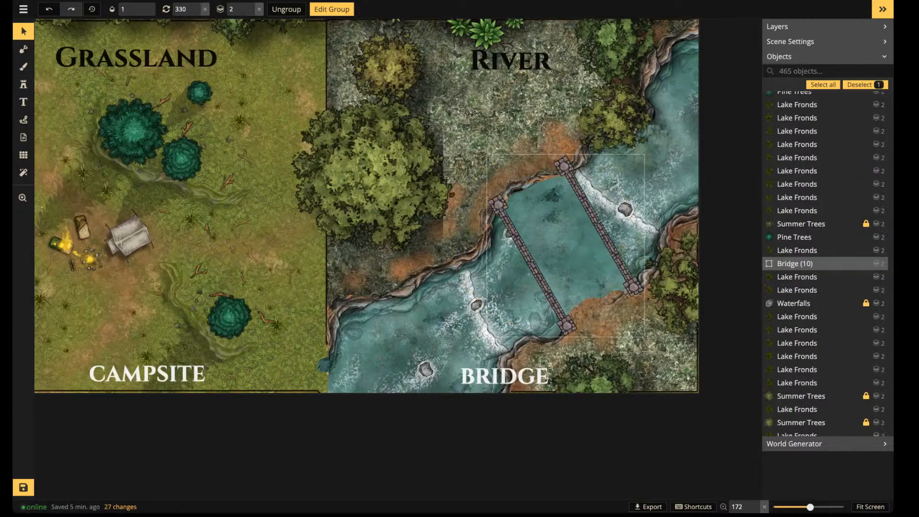
{"action": "scroll", "coordinate": [568, 264], "scroll_direction": "up", "scroll_amount": 5}
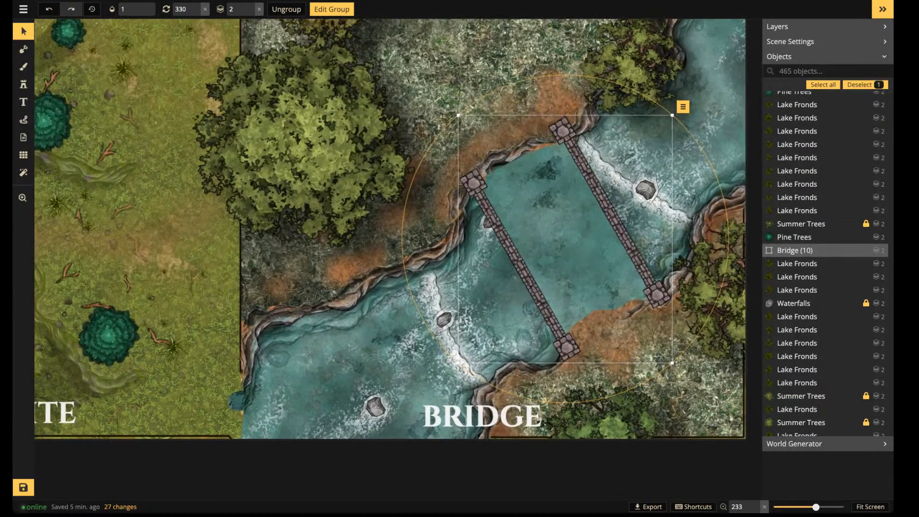
Enlarge the Bridge group and shift it so its pillars sit fully on both riverbanks
{"action": "left_click_drag", "start_coordinate": [458, 115], "coordinate": [441, 95]}
{"action": "left_click_drag", "start_coordinate": [557, 229], "coordinate": [557, 224]}
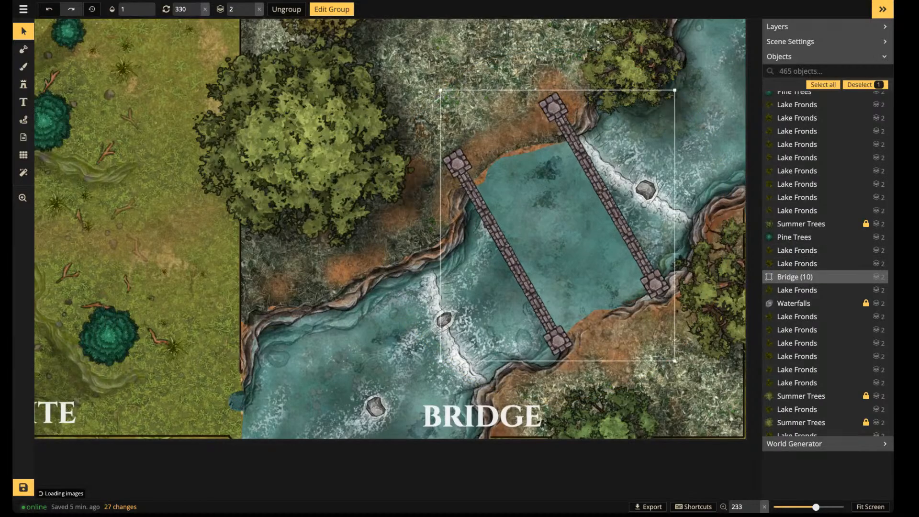
{"action": "left_click_drag", "start_coordinate": [672, 357], "coordinate": [693, 382]}
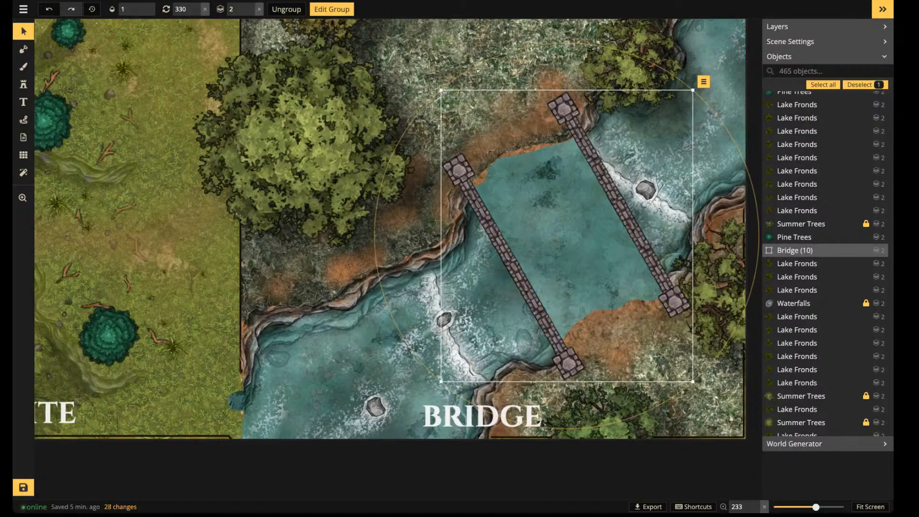
{"action": "key", "text": "Escape"}
Lightly paint the dark cobblestone texture between the bridge walls on the foreground layer, with brush size 23 and opacity 0.57
{"action": "scroll", "coordinate": [499, 136], "scroll_direction": "down", "scroll_amount": 5}
{"action": "key", "text": "space"}
{"action": "left_click_drag", "start_coordinate": [499, 137], "coordinate": [469, 266]}
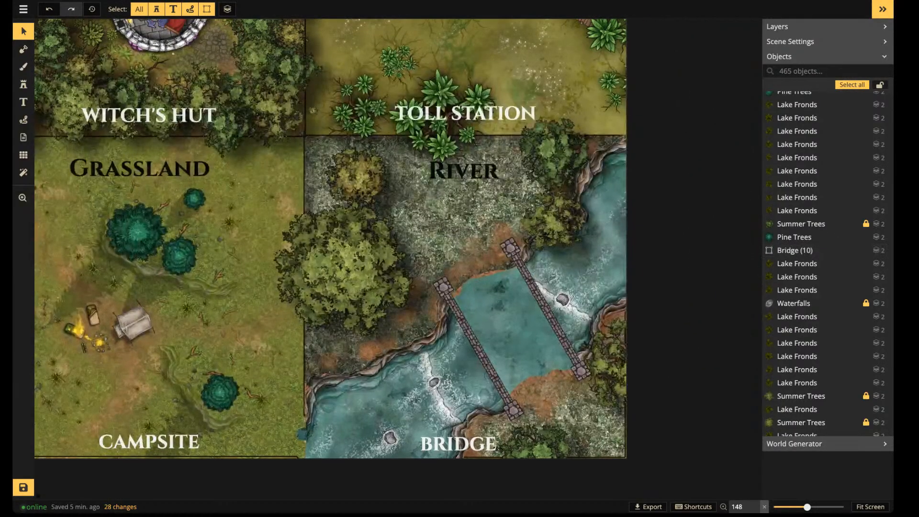
{"action": "left_click", "coordinate": [23, 66]}
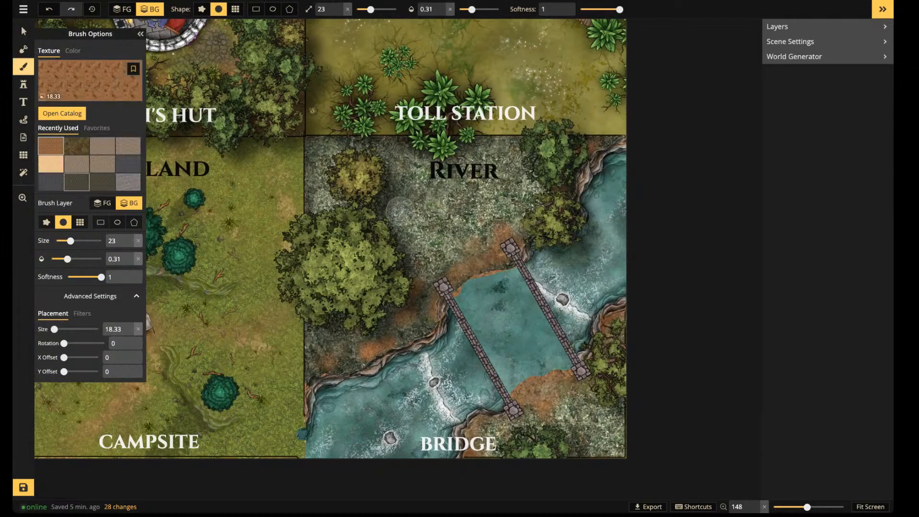
{"action": "left_click", "coordinate": [76, 182]}
{"action": "key", "text": "f"}
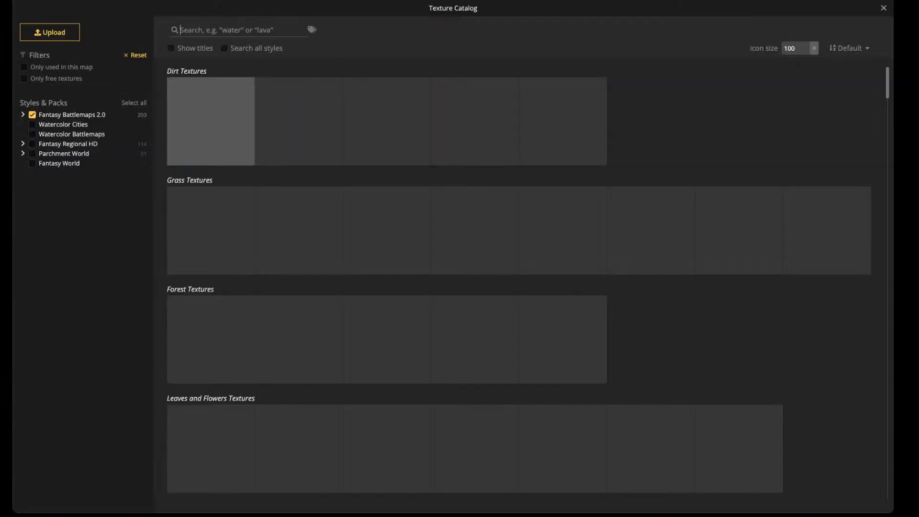
{"action": "key", "text": "Escape"}
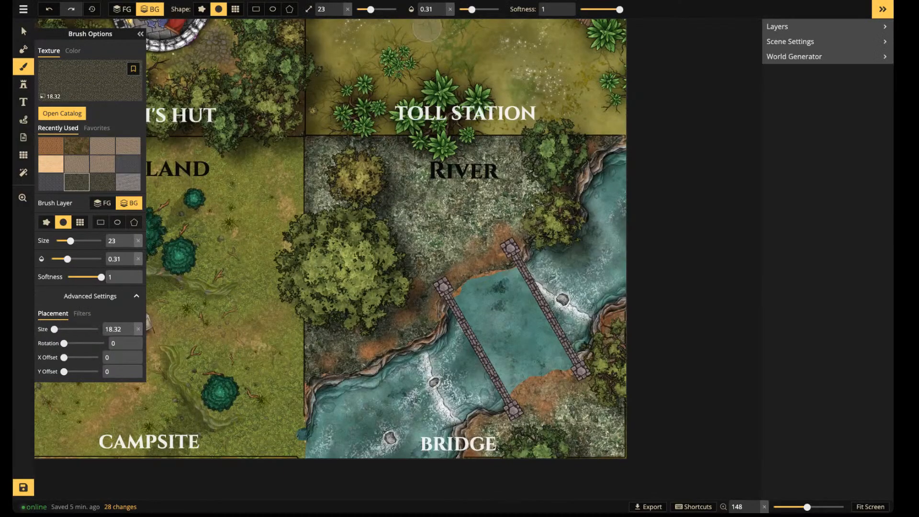
{"action": "left_click_drag", "start_coordinate": [472, 10], "coordinate": [484, 10]}
{"action": "left_click", "coordinate": [123, 9]}
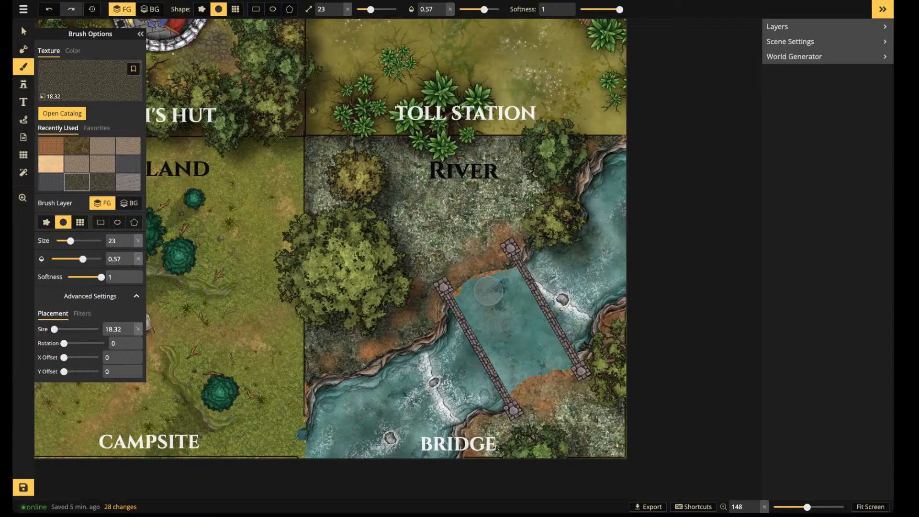
{"action": "left_click", "coordinate": [521, 350]}
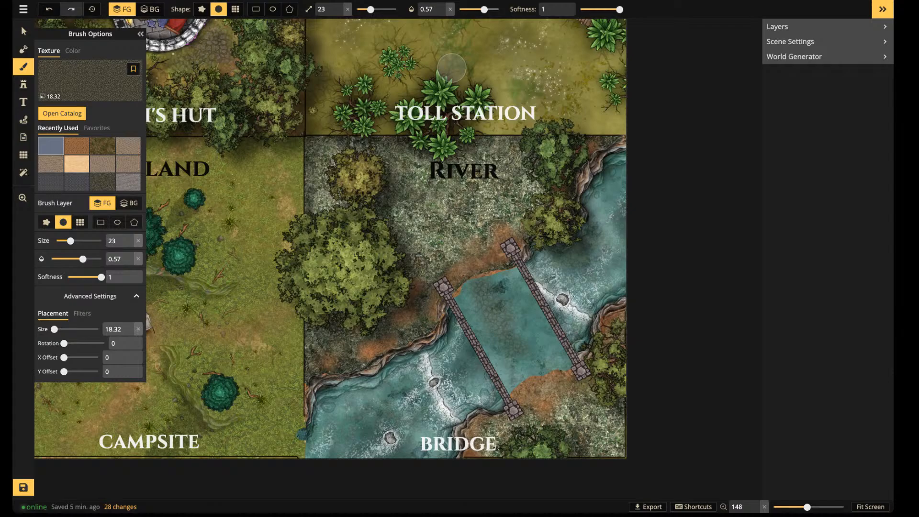
Cover the whole bridge deck with the cobblestone texture at opacity 1, using size 43 and a softness 0 brush down to size 9 for its edges
{"action": "left_click_drag", "start_coordinate": [484, 9], "coordinate": [499, 9]}
{"action": "left_click_drag", "start_coordinate": [371, 9], "coordinate": [377, 9]}
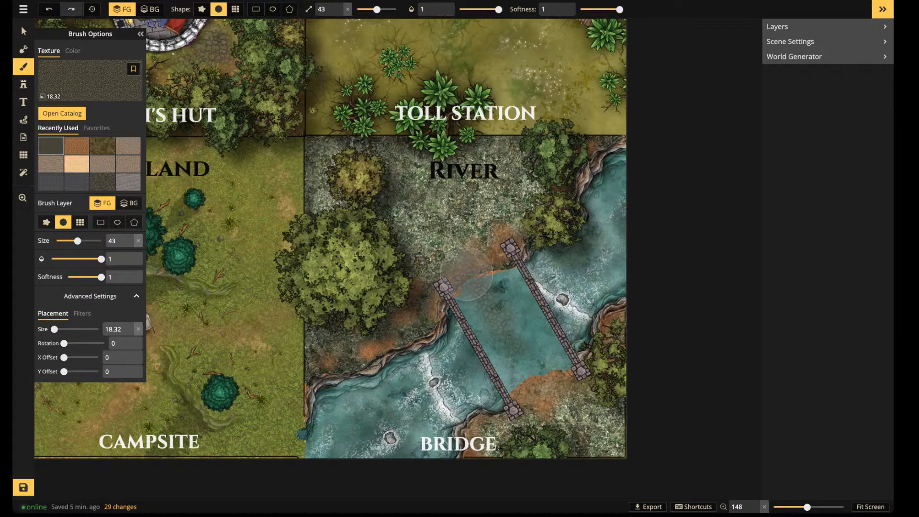
{"action": "left_click_drag", "start_coordinate": [467, 268], "coordinate": [477, 259]}
{"action": "mouse_move", "coordinate": [504, 298]}
{"action": "left_mouse_down"}
{"action": "mouse_move", "coordinate": [486, 268]}
{"action": "mouse_move", "coordinate": [509, 275]}
{"action": "mouse_move", "coordinate": [560, 366]}
{"action": "mouse_move", "coordinate": [478, 266]}
{"action": "mouse_move", "coordinate": [525, 369]}
{"action": "mouse_move", "coordinate": [471, 287]}
{"action": "mouse_move", "coordinate": [503, 359]}
{"action": "mouse_move", "coordinate": [529, 379]}
{"action": "mouse_move", "coordinate": [517, 366]}
{"action": "mouse_move", "coordinate": [550, 302]}
{"action": "left_mouse_up"}
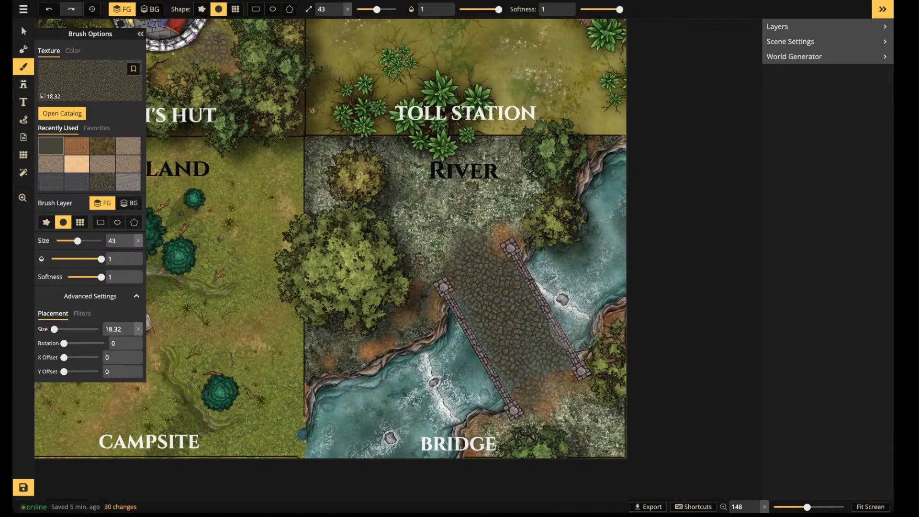
{"action": "left_click_drag", "start_coordinate": [620, 10], "coordinate": [579, 10]}
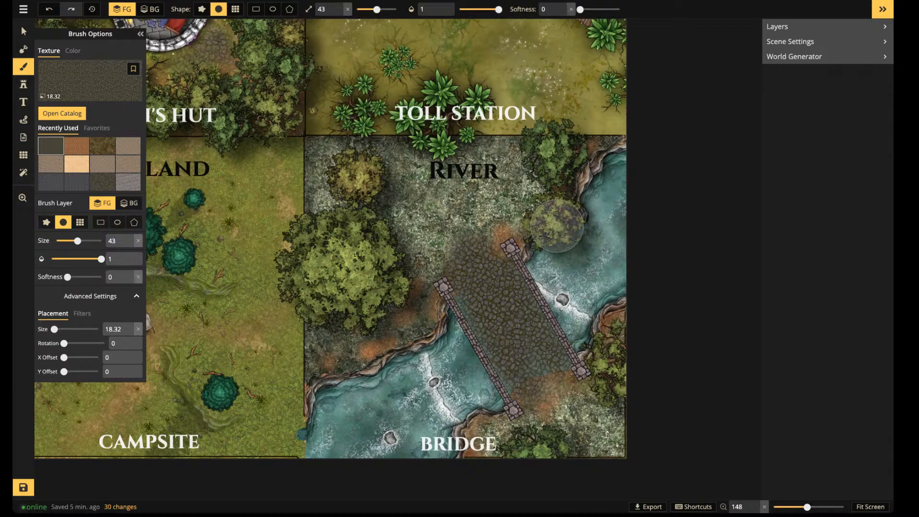
{"action": "left_click_drag", "start_coordinate": [377, 10], "coordinate": [363, 9]}
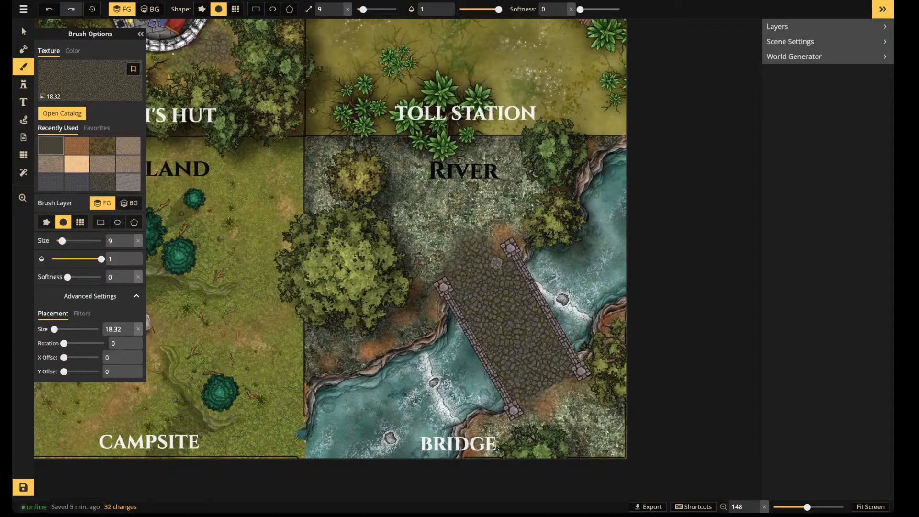
Blend a faint cobblestone path from both bridge ends onto the banks, using brush size 35, opacity 0.52 and softness 1
{"action": "left_click", "coordinate": [571, 9]}
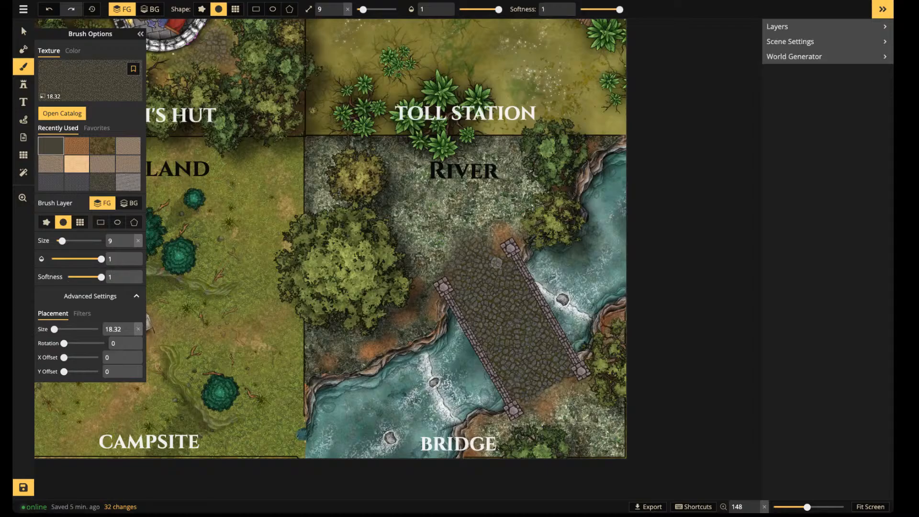
{"action": "left_click_drag", "start_coordinate": [498, 10], "coordinate": [482, 9]}
{"action": "left_click_drag", "start_coordinate": [363, 10], "coordinate": [374, 10]}
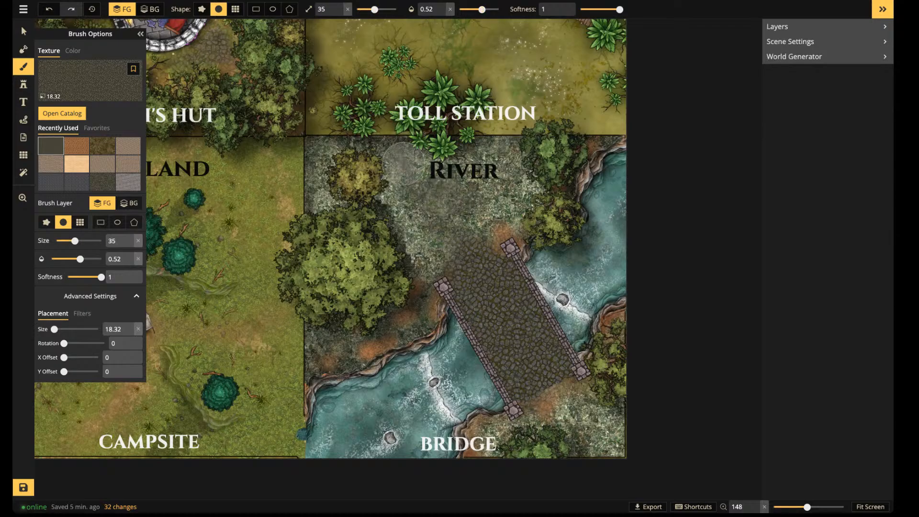
{"action": "left_click_drag", "start_coordinate": [406, 202], "coordinate": [397, 206]}
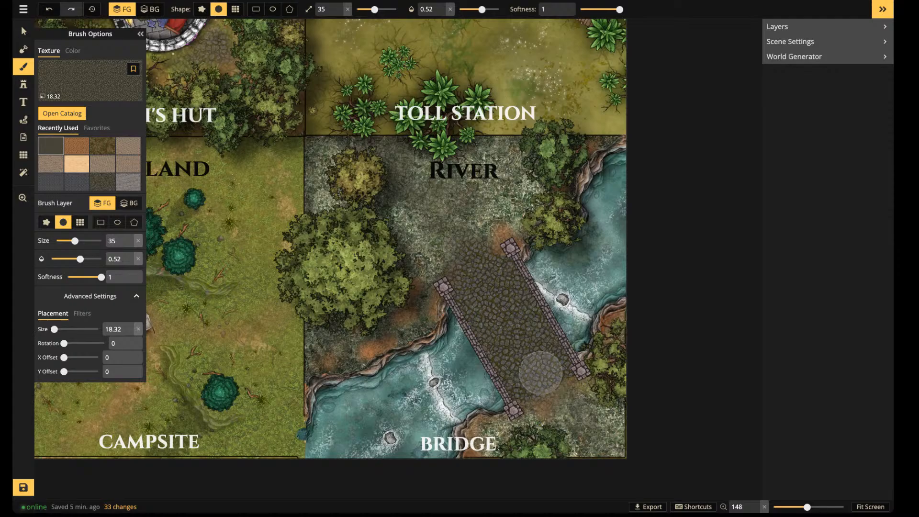
{"action": "mouse_move", "coordinate": [546, 369]}
{"action": "left_mouse_down"}
{"action": "mouse_move", "coordinate": [606, 430]}
{"action": "mouse_move", "coordinate": [599, 460]}
{"action": "mouse_move", "coordinate": [550, 404]}
{"action": "mouse_move", "coordinate": [535, 364]}
{"action": "mouse_move", "coordinate": [582, 411]}
{"action": "mouse_move", "coordinate": [549, 391]}
{"action": "mouse_move", "coordinate": [589, 415]}
{"action": "mouse_move", "coordinate": [620, 452]}
{"action": "left_mouse_up"}
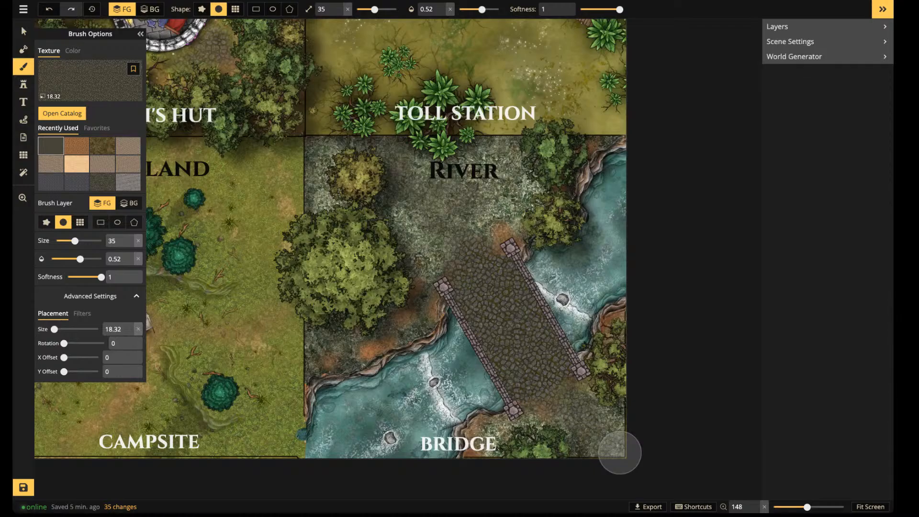
Paint black shadows on the background layer over the water along the bridge's outer sides, with size 8 and opacity 0.52
{"action": "left_click", "coordinate": [73, 51]}
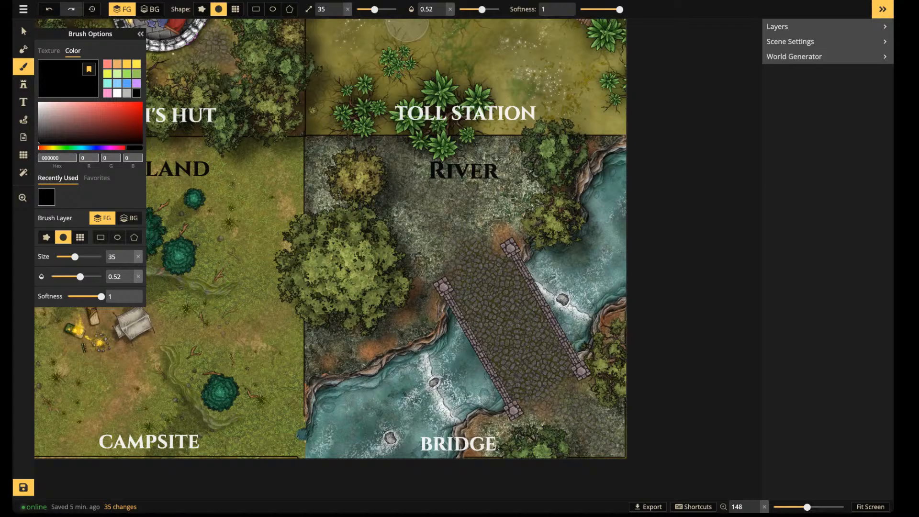
{"action": "left_click", "coordinate": [362, 9]}
{"action": "scroll", "coordinate": [440, 354], "scroll_direction": "up", "scroll_amount": 5}
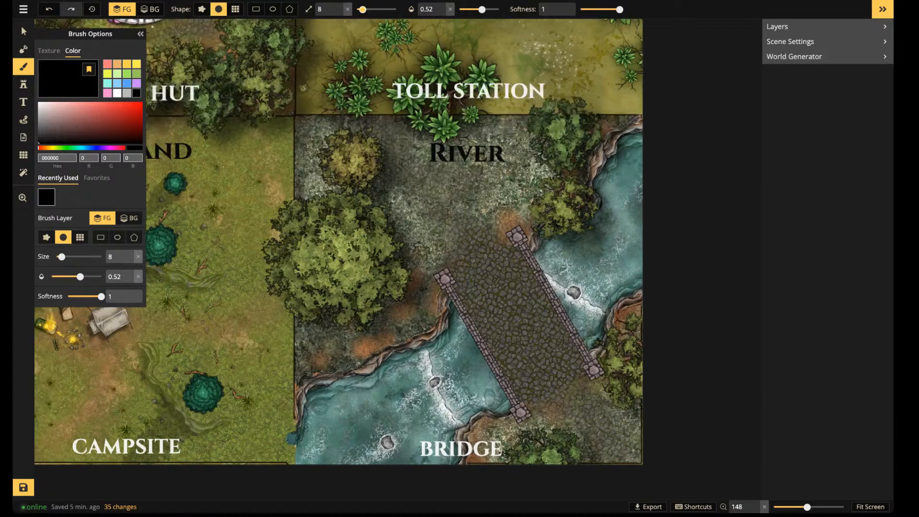
{"action": "scroll", "coordinate": [467, 292], "scroll_direction": "up", "scroll_amount": 3}
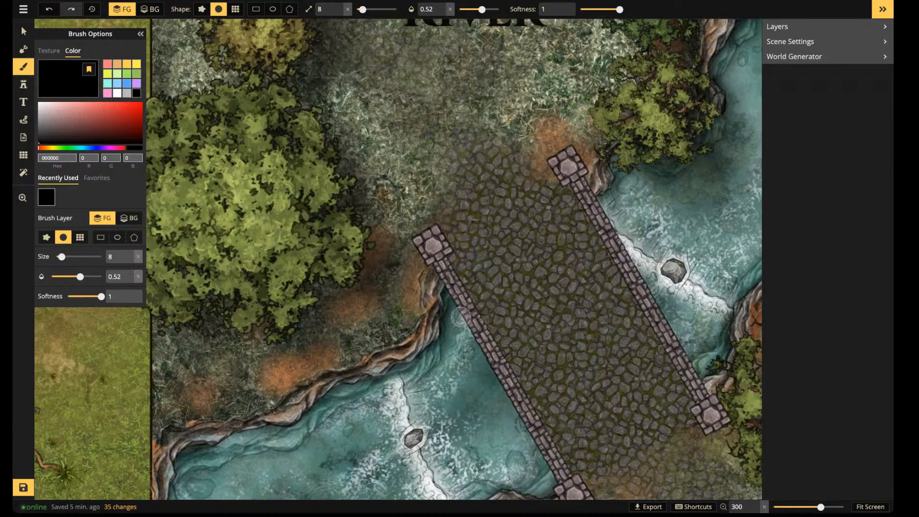
{"action": "key", "text": "space"}
{"action": "left_click_drag", "start_coordinate": [535, 346], "coordinate": [409, 154]}
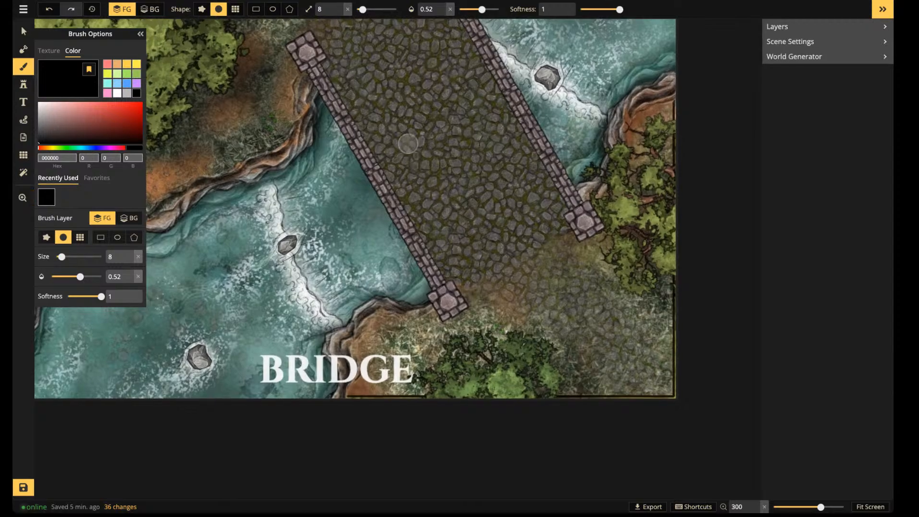
{"action": "key", "text": "x"}
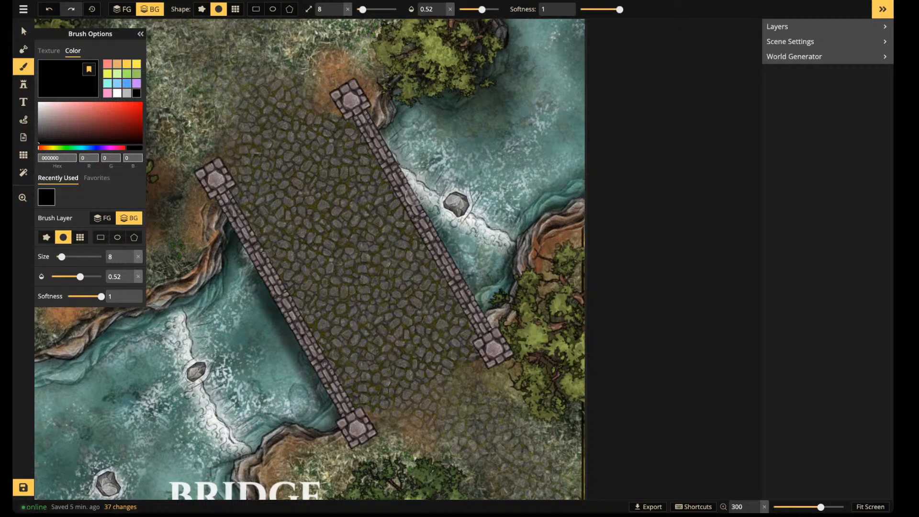
{"action": "left_click_drag", "start_coordinate": [460, 269], "coordinate": [409, 151]}
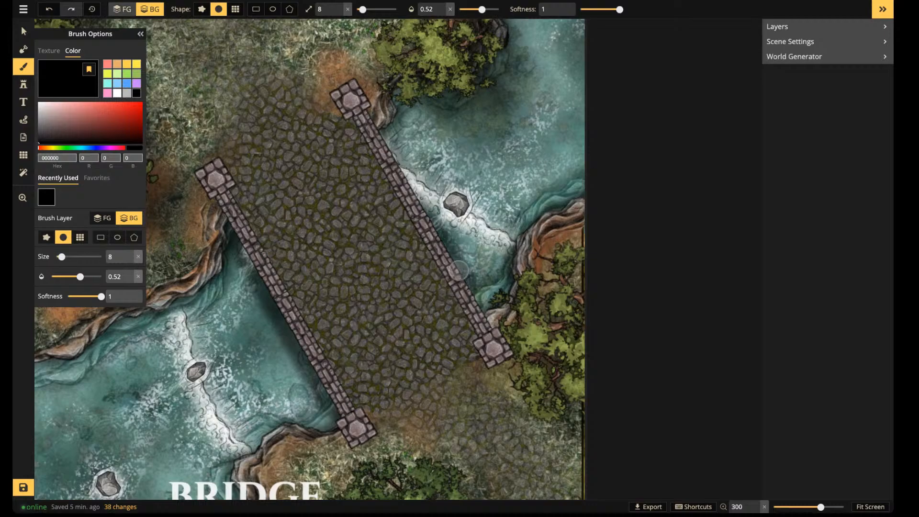
Paint black foreground shadows along the inner sides of the bridge walls and around the pillars at size 8
{"action": "left_click", "coordinate": [122, 9]}
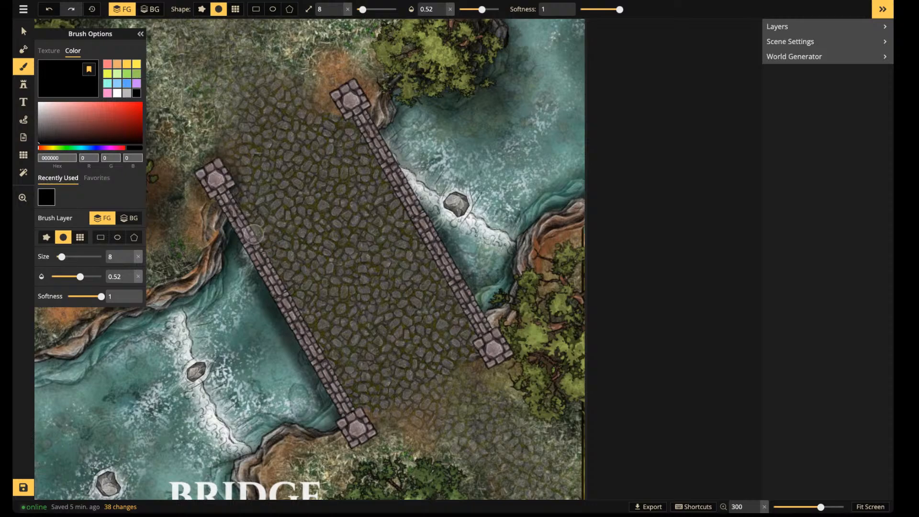
{"action": "mouse_move", "coordinate": [355, 404]}
{"action": "left_mouse_down"}
{"action": "mouse_move", "coordinate": [371, 415]}
{"action": "mouse_move", "coordinate": [364, 449]}
{"action": "mouse_move", "coordinate": [340, 426]}
{"action": "left_mouse_up"}
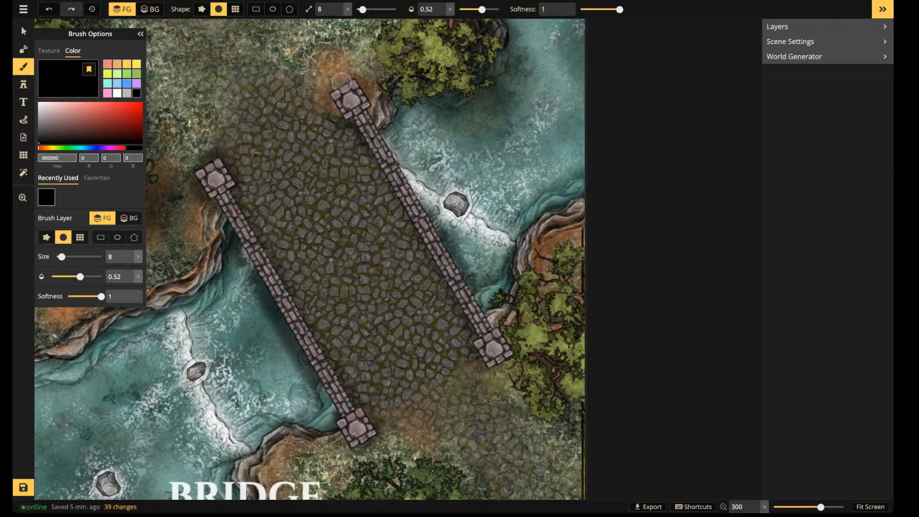
{"action": "left_click_drag", "start_coordinate": [360, 85], "coordinate": [335, 98]}
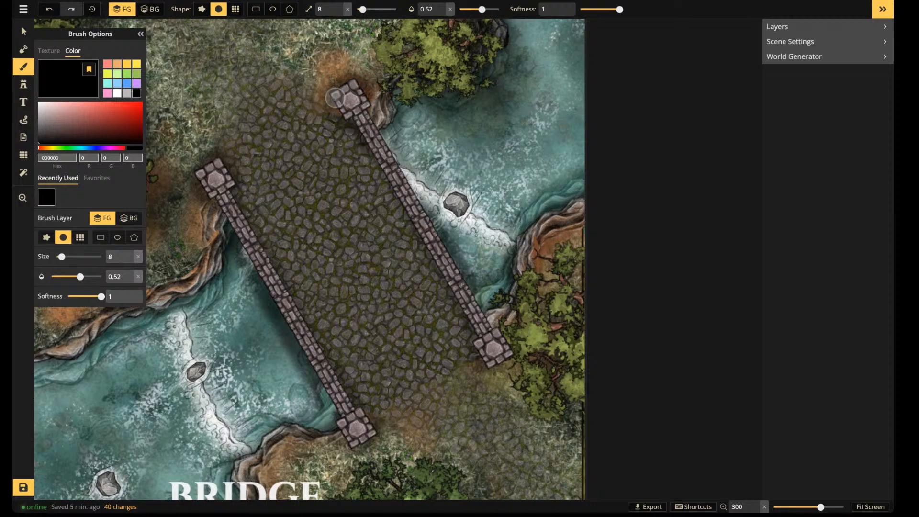
Reduce the brush to size 3 and add tight black shadows around the edges of the bridge pillars
{"action": "key", "text": "bracketleft"}
{"action": "key", "text": "bracketleft"}
{"action": "key", "text": "bracketleft"}
{"action": "key", "text": "bracketleft"}
{"action": "key", "text": "bracketleft"}
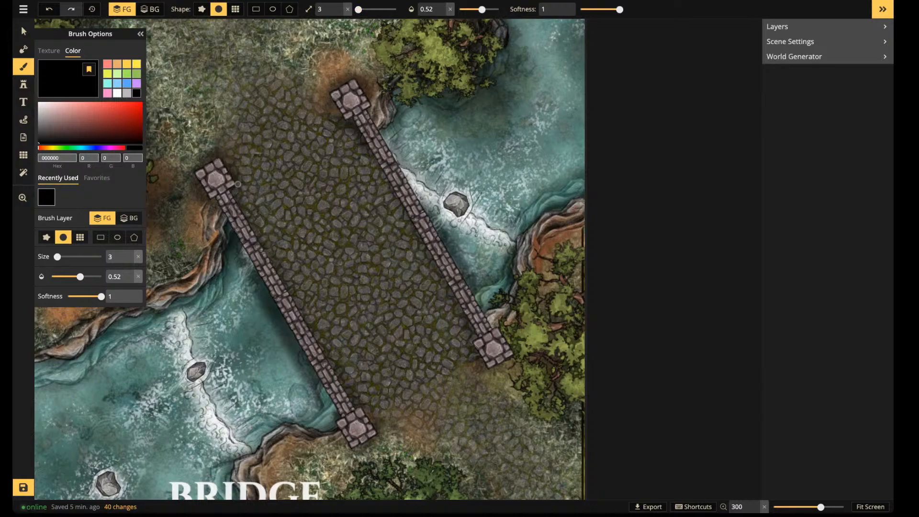
{"action": "mouse_move", "coordinate": [219, 156]}
{"action": "left_mouse_down"}
{"action": "mouse_move", "coordinate": [201, 165]}
{"action": "mouse_move", "coordinate": [212, 198]}
{"action": "left_mouse_up"}
{"action": "mouse_move", "coordinate": [380, 435]}
{"action": "left_mouse_down"}
{"action": "mouse_move", "coordinate": [356, 447]}
{"action": "mouse_move", "coordinate": [336, 427]}
{"action": "left_mouse_up"}
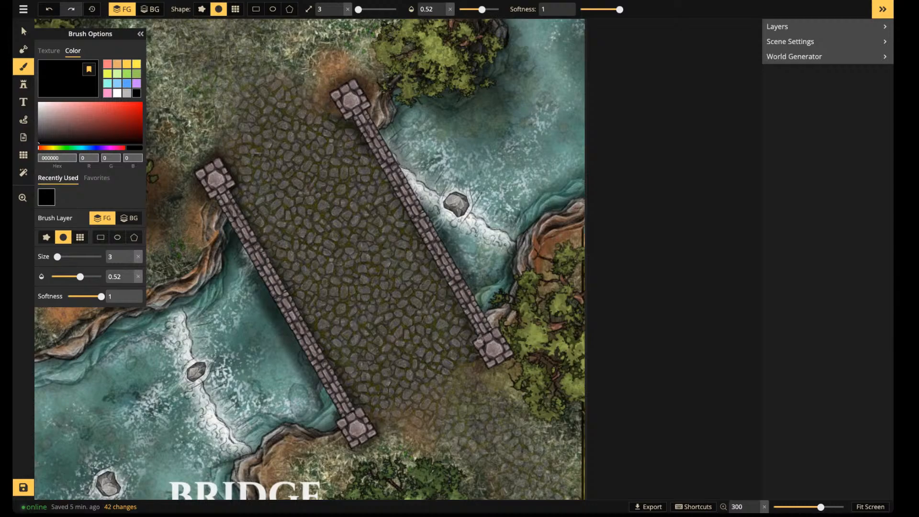
Raise the brush opacity to 0.67 and deepen the black shadows along the bridge walls on the foreground and background layers
{"action": "left_click_drag", "start_coordinate": [482, 9], "coordinate": [488, 9]}
{"action": "left_click", "coordinate": [502, 320]}
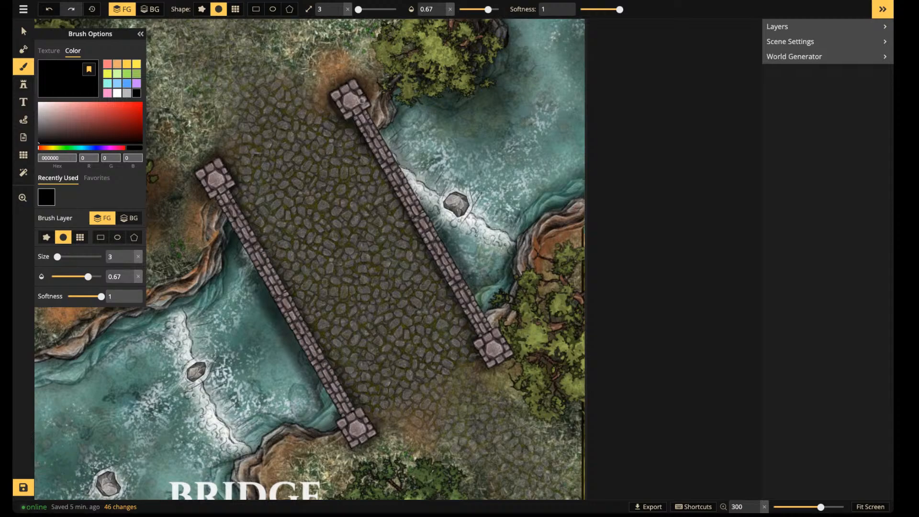
{"action": "left_click", "coordinate": [149, 9]}
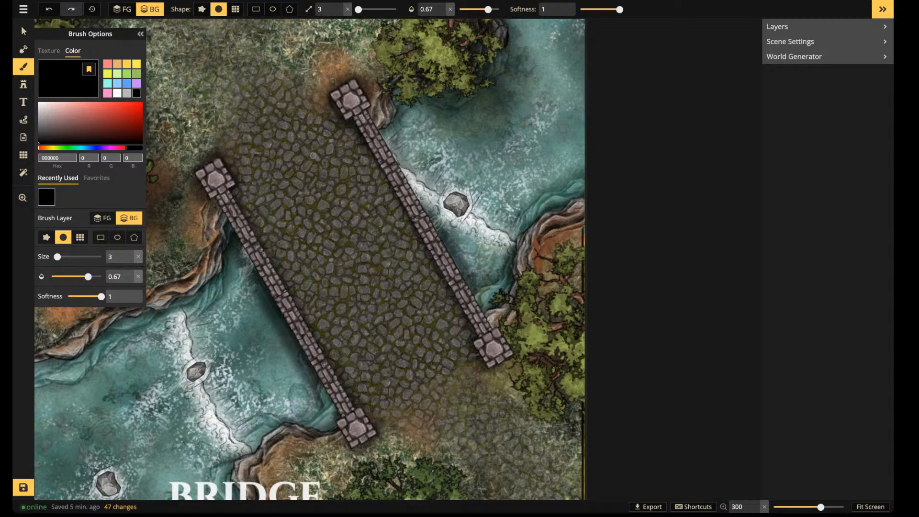
Search the stamp catalog for "stair" and choose the Brick Stairs set from the Castle category
{"action": "scroll", "coordinate": [361, 306], "scroll_direction": "down", "scroll_amount": 5}
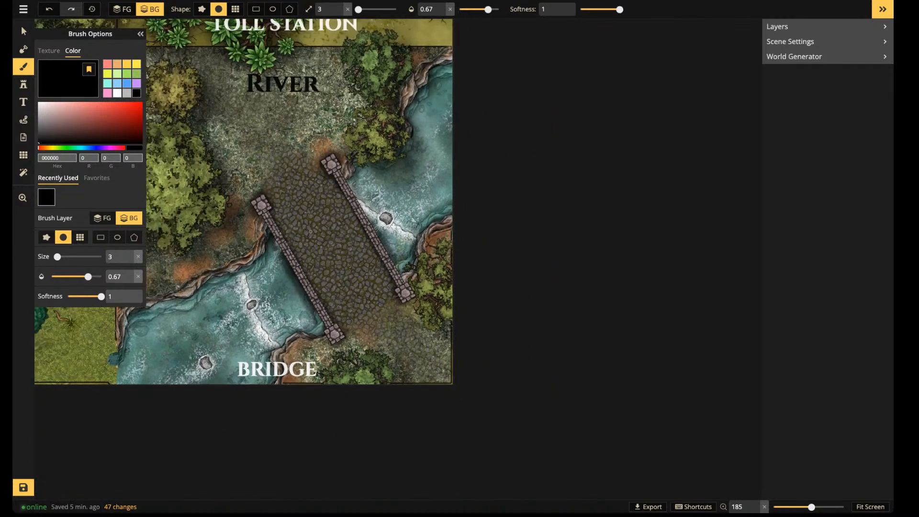
{"action": "scroll", "coordinate": [365, 261], "scroll_direction": "up", "scroll_amount": 2}
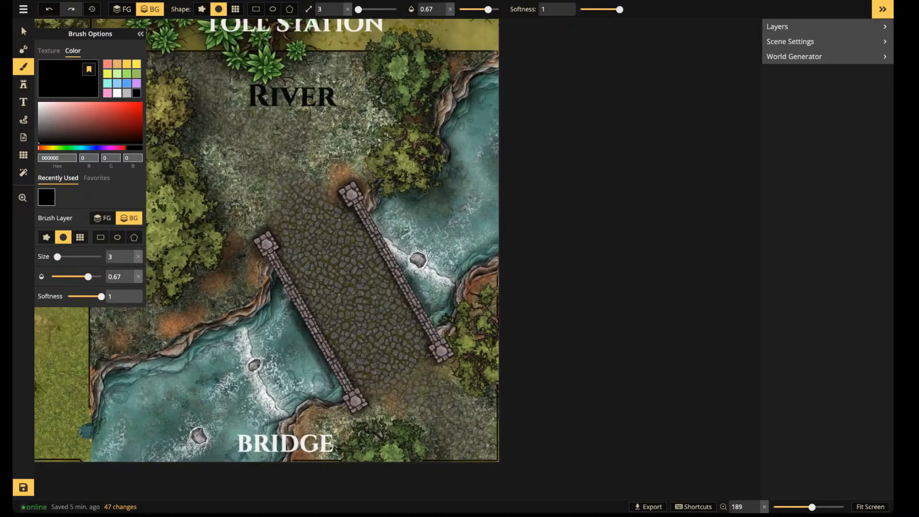
{"action": "left_click", "coordinate": [23, 85]}
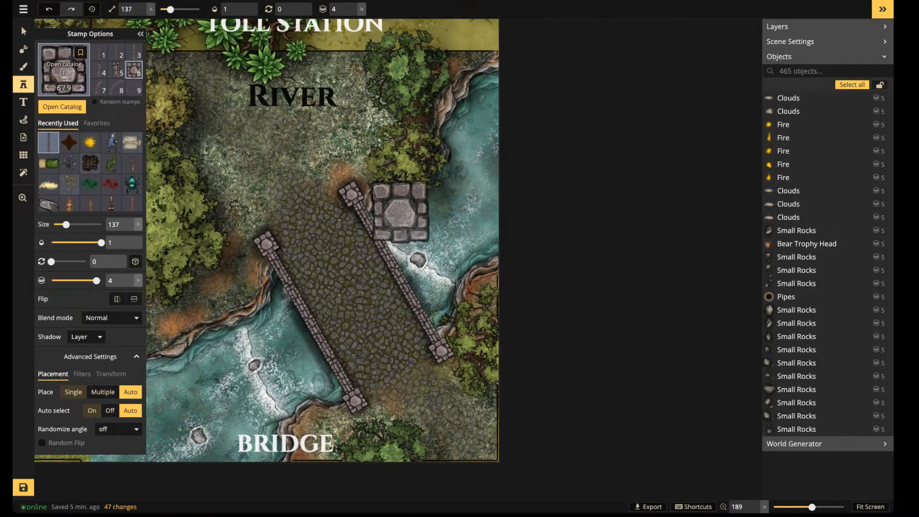
{"action": "left_click", "coordinate": [62, 106]}
{"action": "double_click", "coordinate": [187, 30]}
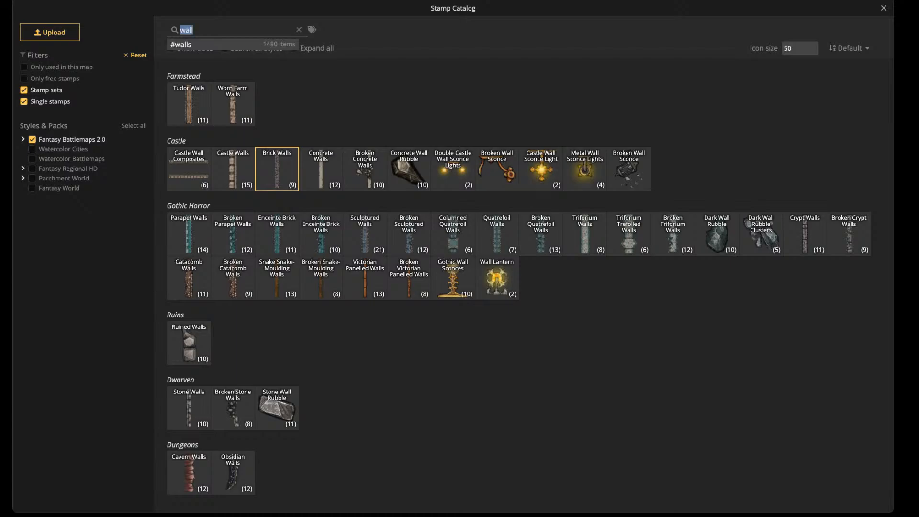
{"action": "type", "text": "stair"}
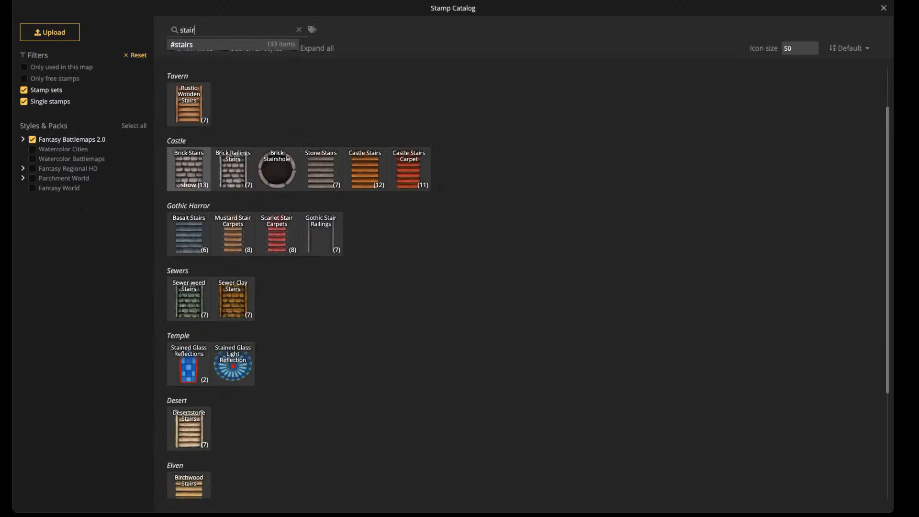
{"action": "left_click", "coordinate": [189, 170]}
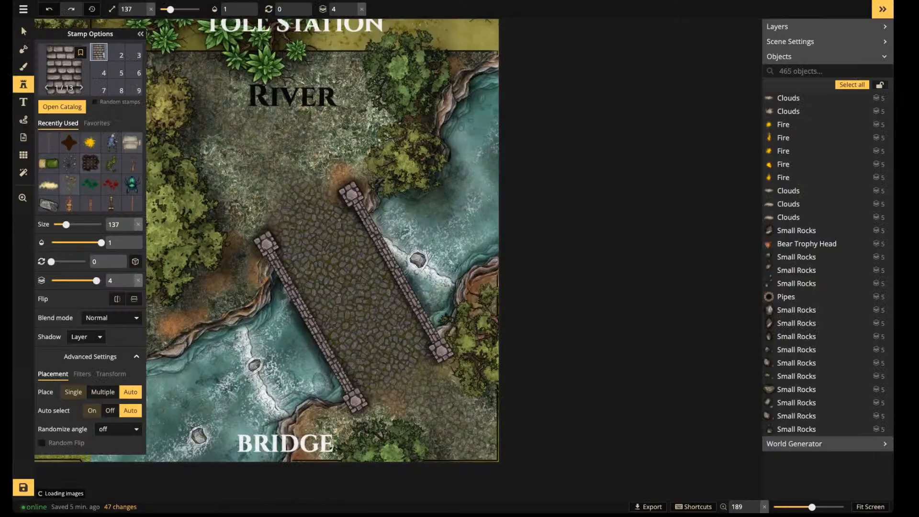
Place the second Brick Stairs variant at the bridge's lower end, rotated to 330° and reduced to size 17
{"action": "scroll", "coordinate": [314, 287], "scroll_direction": "up", "scroll_amount": 3}
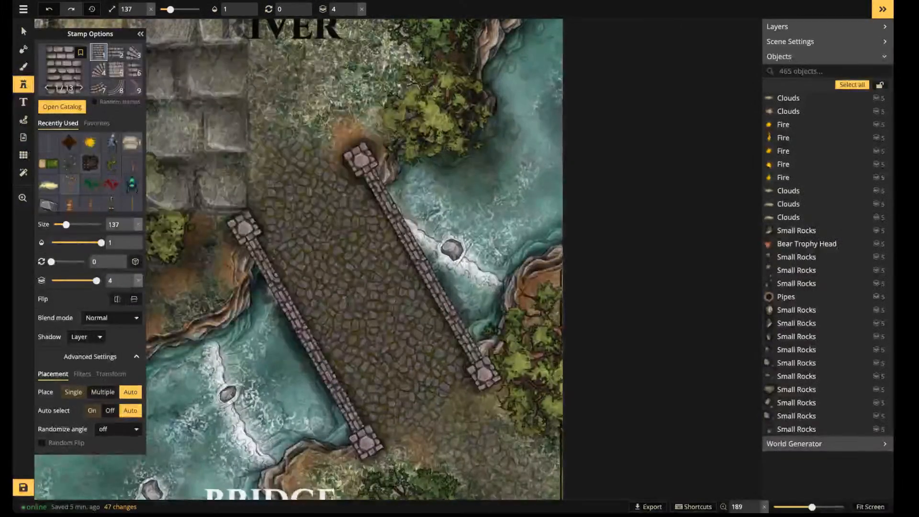
{"action": "key", "text": "2"}
{"action": "scroll", "coordinate": [425, 410], "scroll_direction": "up", "scroll_amount": 2}
{"action": "scroll", "coordinate": [436, 415], "scroll_direction": "up", "scroll_amount": 2}
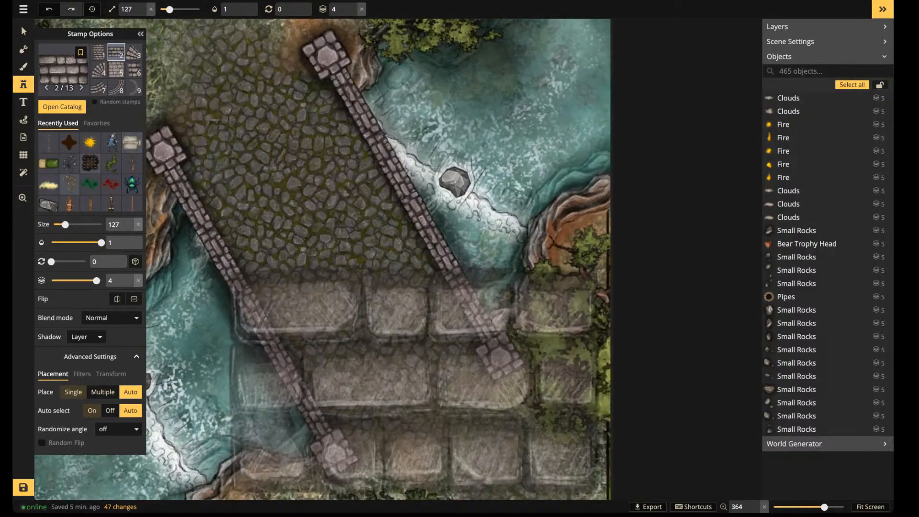
{"action": "scroll", "coordinate": [417, 384], "scroll_direction": "down", "scroll_amount": 5}
{"action": "scroll", "coordinate": [411, 383], "scroll_direction": "down", "scroll_amount": 5}
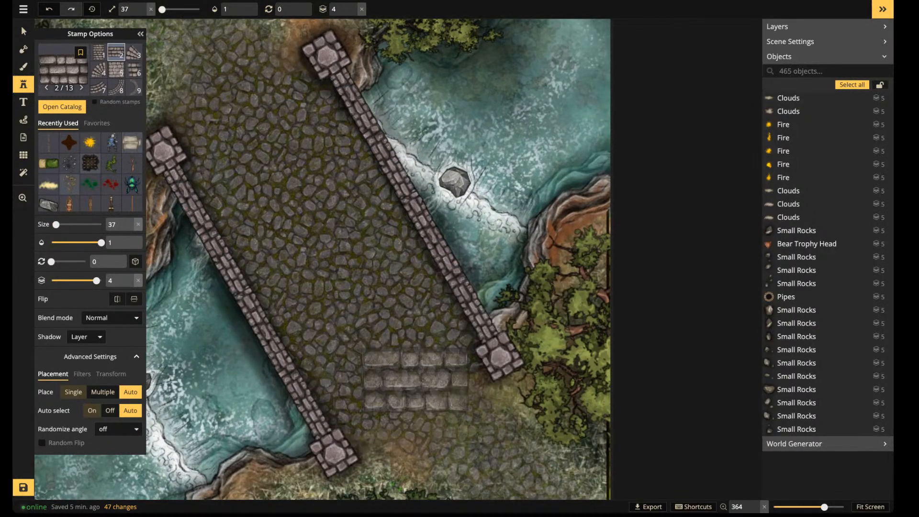
{"action": "scroll", "coordinate": [405, 389], "scroll_direction": "up", "scroll_amount": 1}
{"action": "scroll", "coordinate": [402, 391], "scroll_direction": "down", "scroll_amount": 1}
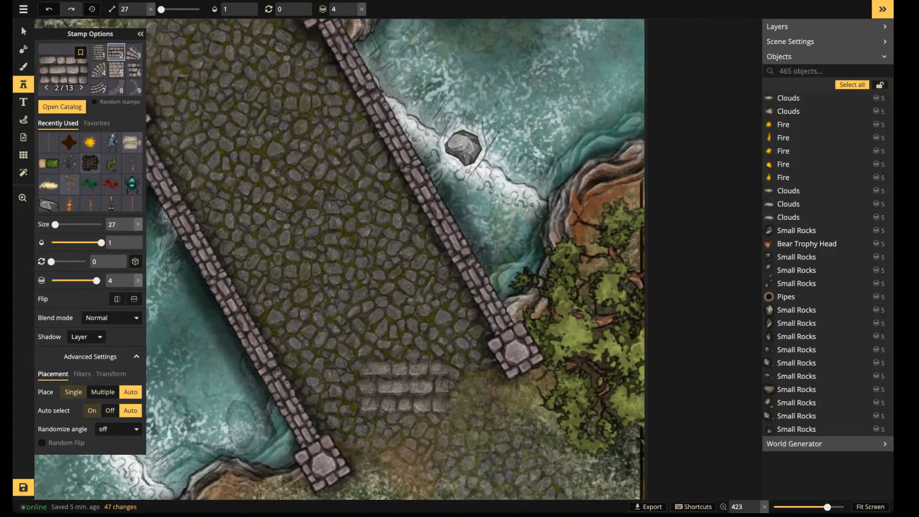
{"action": "left_click_drag", "start_coordinate": [404, 391], "coordinate": [407, 291]}
{"action": "left_click", "coordinate": [473, 434]}
{"action": "scroll", "coordinate": [407, 290], "scroll_direction": "down", "scroll_amount": 3}
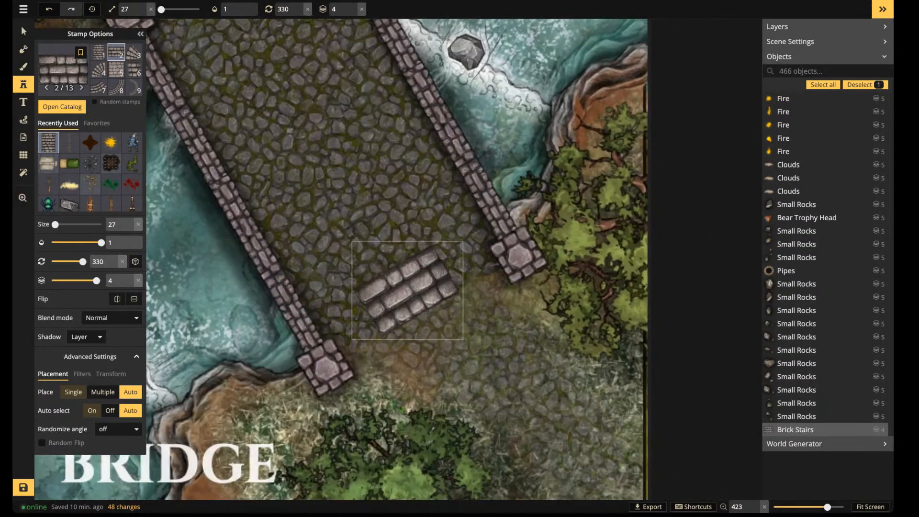
{"action": "scroll", "coordinate": [407, 290], "scroll_direction": "down", "scroll_amount": 1}
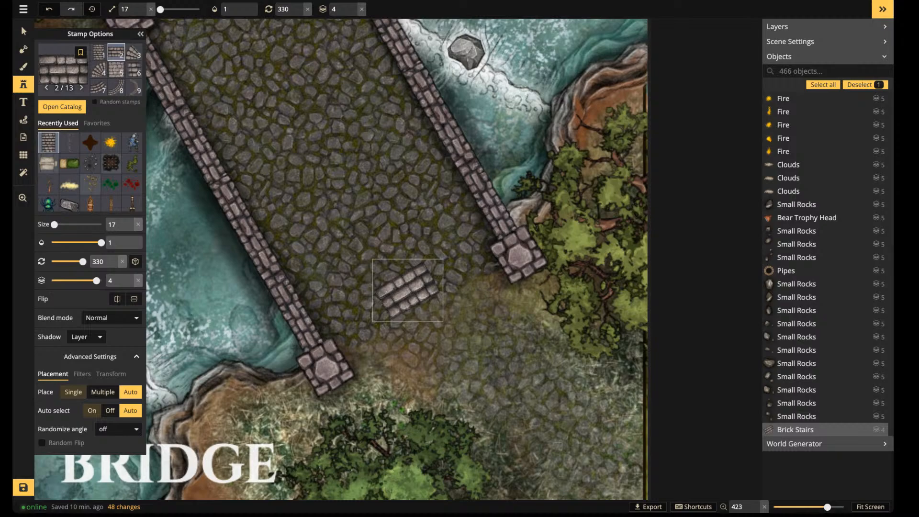
Move the brick stairs against the bridge's lower-left pillar and put them on layer 2
{"action": "left_click_drag", "start_coordinate": [407, 290], "coordinate": [363, 339]}
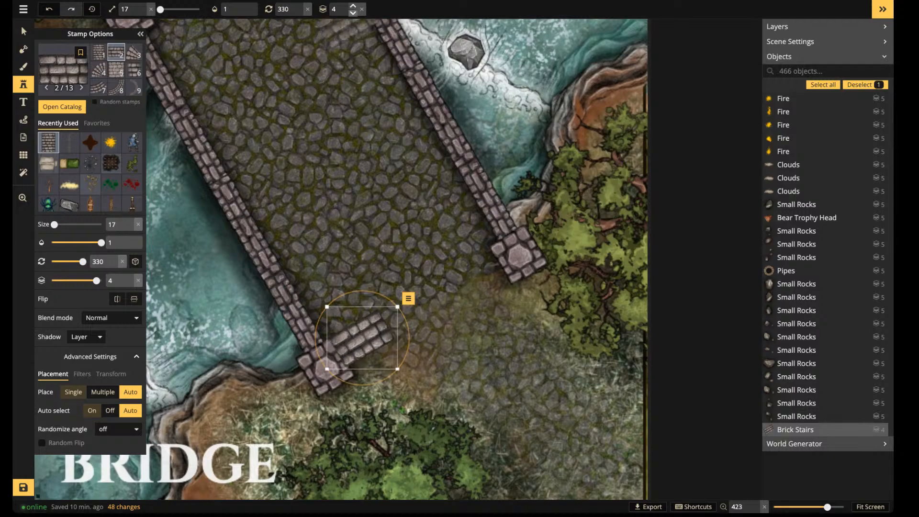
{"action": "key", "text": "Page_Down"}
{"action": "key", "text": "Page_Down"}
{"action": "key", "text": "Page_Down"}
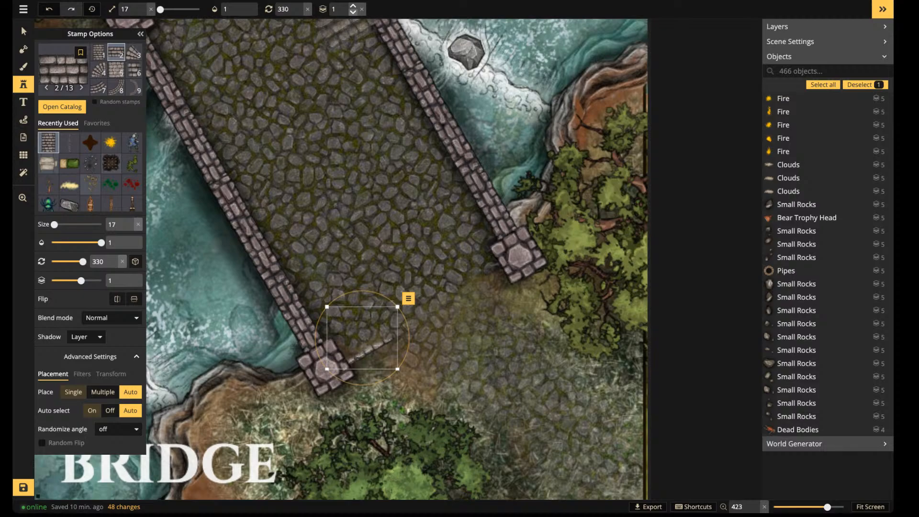
{"action": "left_click_drag", "start_coordinate": [364, 339], "coordinate": [366, 338]}
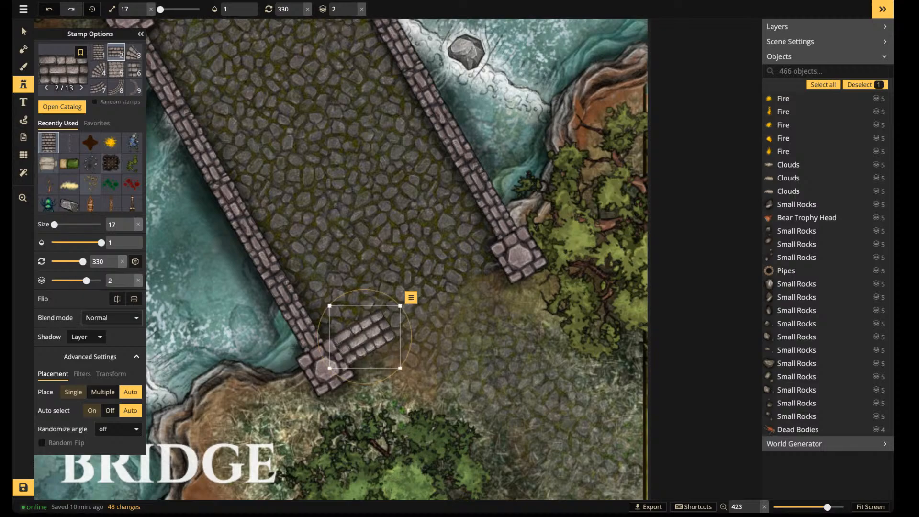
Set the brick stairs' shadow to None and their blend mode to Luminosity
{"action": "left_click", "coordinate": [106, 318]}
{"action": "left_click", "coordinate": [93, 342]}
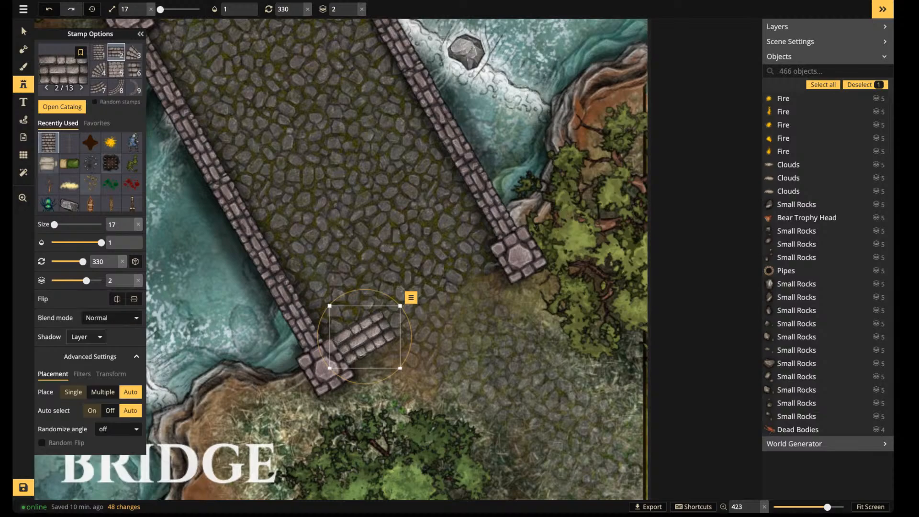
{"action": "left_click", "coordinate": [86, 337]}
{"action": "left_click", "coordinate": [96, 356]}
{"action": "left_click", "coordinate": [108, 318]}
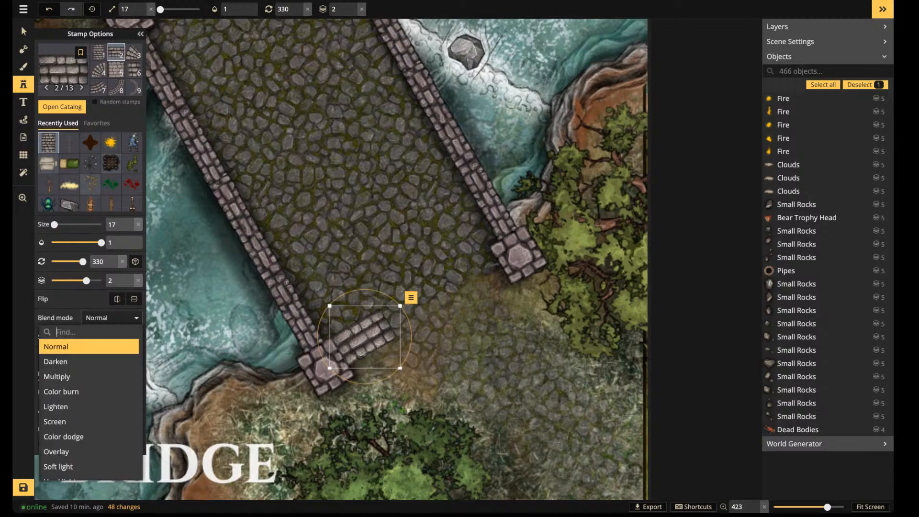
{"action": "scroll", "coordinate": [91, 398], "scroll_direction": "down", "scroll_amount": 3}
{"action": "left_click", "coordinate": [62, 473]}
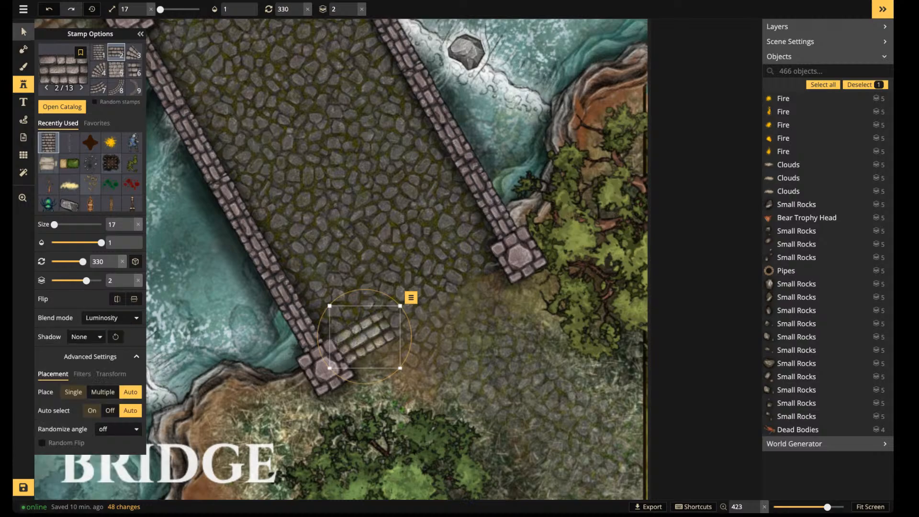
Adjust the brick stairs to brightness 82, opacity 0.59 and contrast 141
{"action": "left_click", "coordinate": [24, 32]}
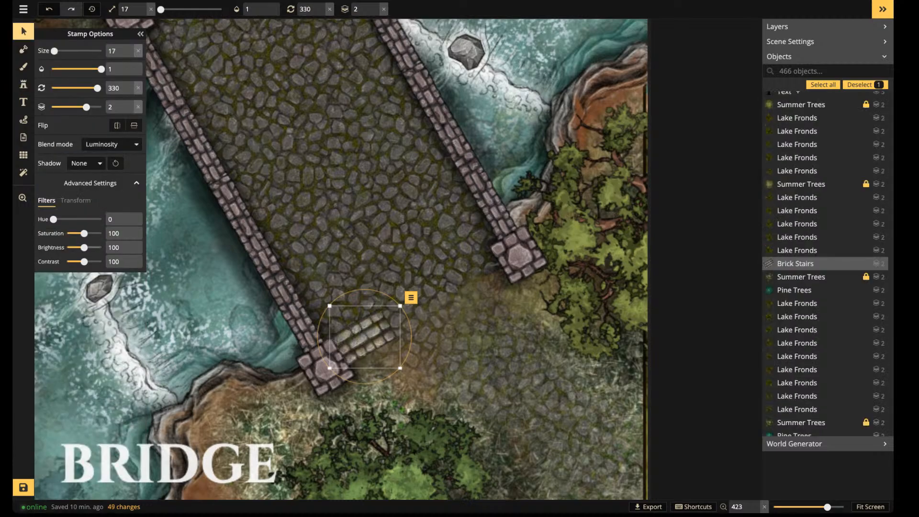
{"action": "left_click_drag", "start_coordinate": [84, 247], "coordinate": [80, 248]}
{"action": "left_click_drag", "start_coordinate": [101, 69], "coordinate": [90, 70]}
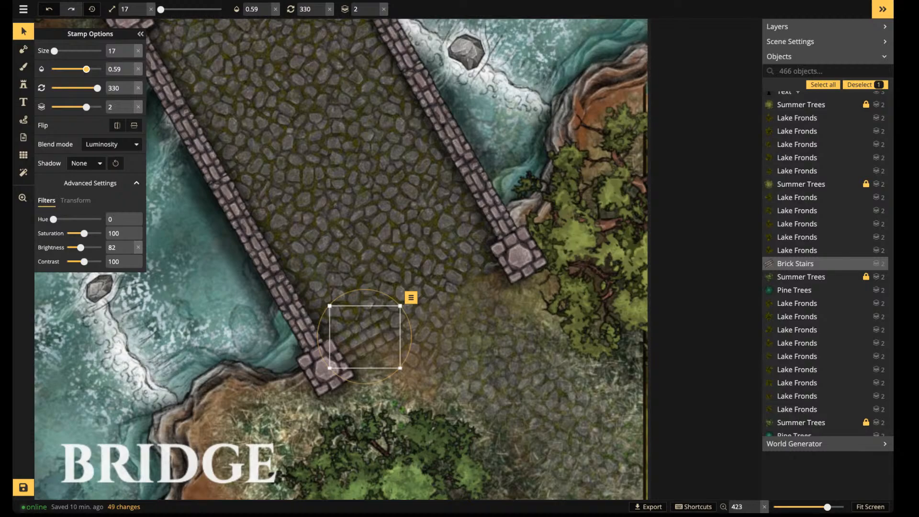
{"action": "scroll", "coordinate": [377, 341], "scroll_direction": "up", "scroll_amount": 5}
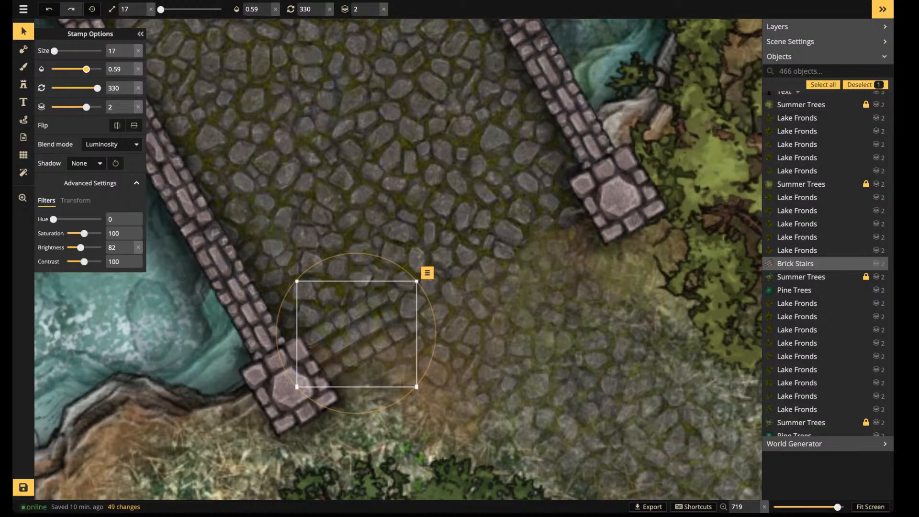
{"action": "left_click_drag", "start_coordinate": [84, 262], "coordinate": [91, 261]}
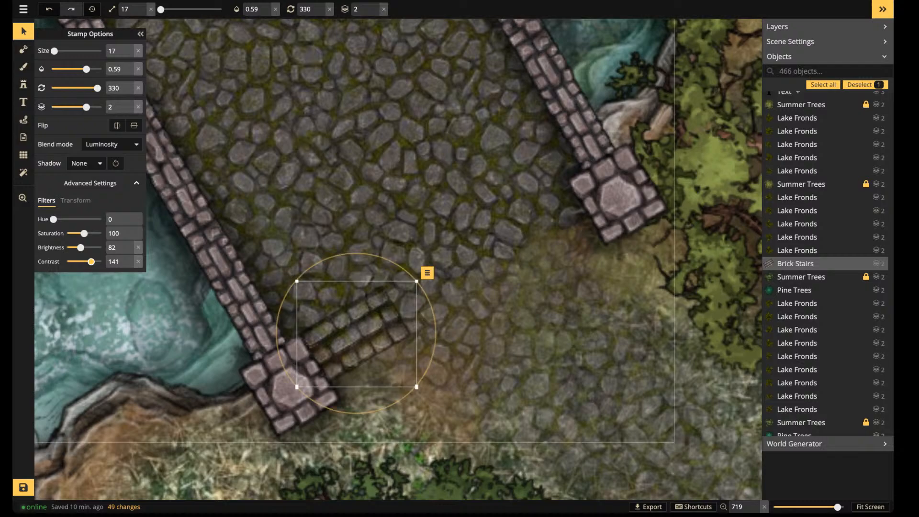
Paste two copies of the brick stairs and line them up across the bridge's lower end between the pillars
{"action": "key", "text": "ctrl+v"}
{"action": "left_click_drag", "start_coordinate": [441, 284], "coordinate": [439, 287]}
{"action": "key", "text": "ctrl+v"}
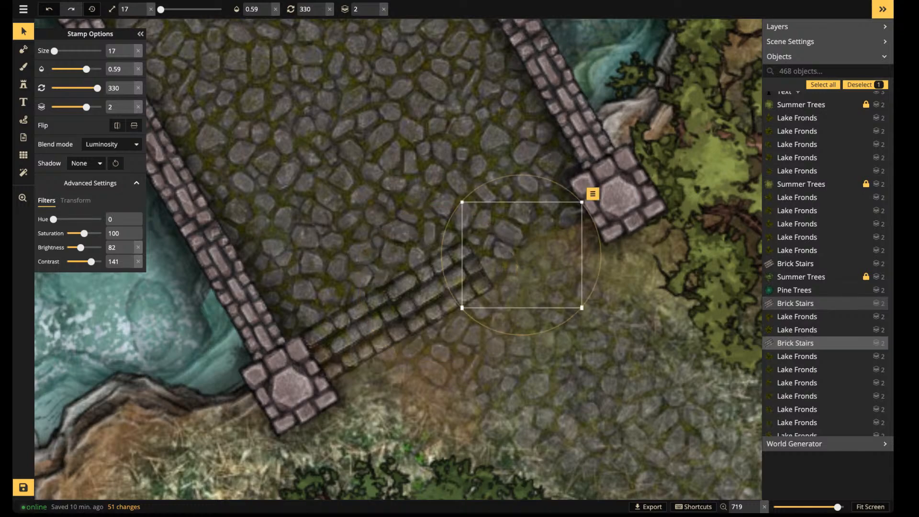
{"action": "left_click_drag", "start_coordinate": [522, 254], "coordinate": [522, 240]}
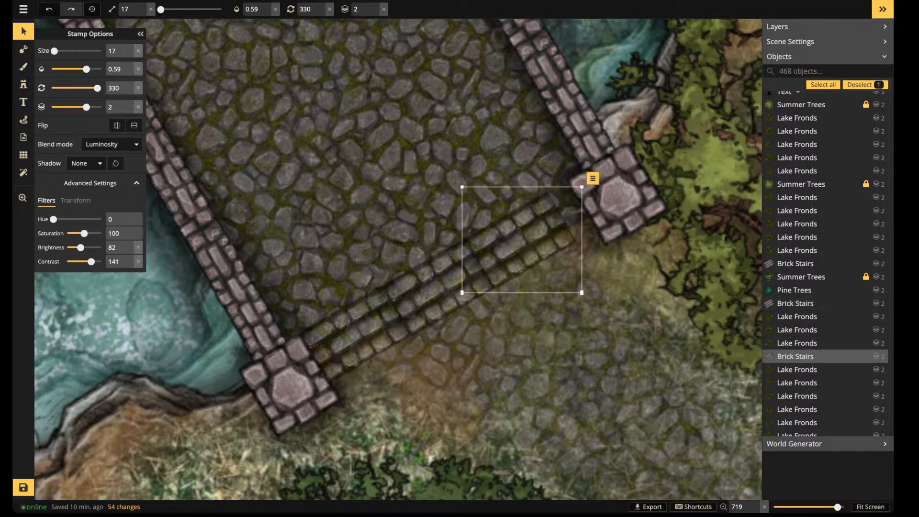
Select all three stair pieces, enlarge them to size 18 and fit them between the two lower pillars
{"action": "left_click", "coordinate": [435, 288], "text": "shift"}
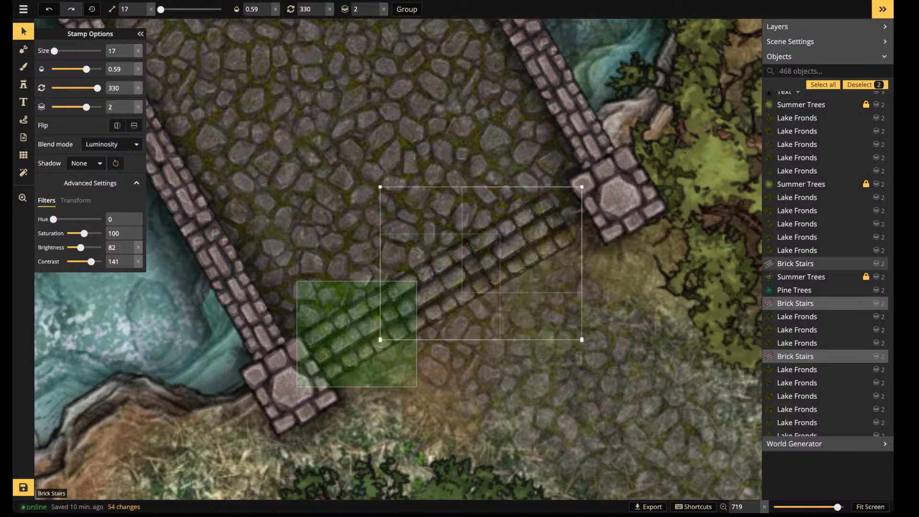
{"action": "left_click", "coordinate": [356, 334], "text": "shift"}
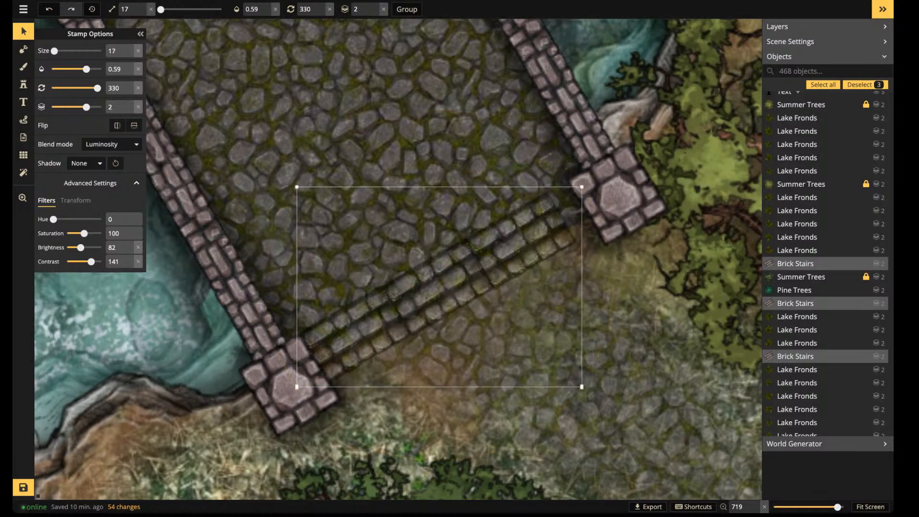
{"action": "left_click_drag", "start_coordinate": [585, 185], "coordinate": [600, 173]}
{"action": "left_click_drag", "start_coordinate": [541, 229], "coordinate": [542, 234]}
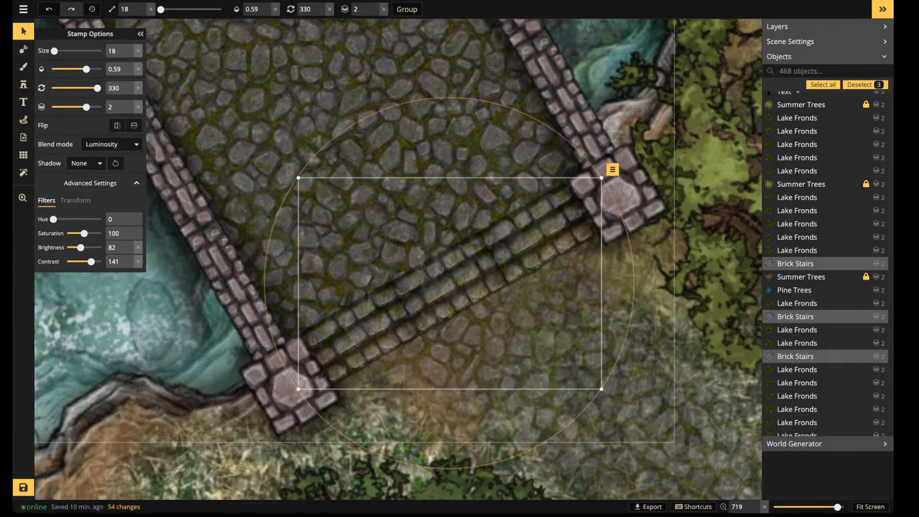
Try to add a copy of the three-piece stairs at the bridge's upper end, rotated to 135°
{"action": "scroll", "coordinate": [385, 218], "scroll_direction": "down", "scroll_amount": 3}
{"action": "key", "text": "space"}
{"action": "left_click_drag", "start_coordinate": [386, 218], "coordinate": [520, 422]}
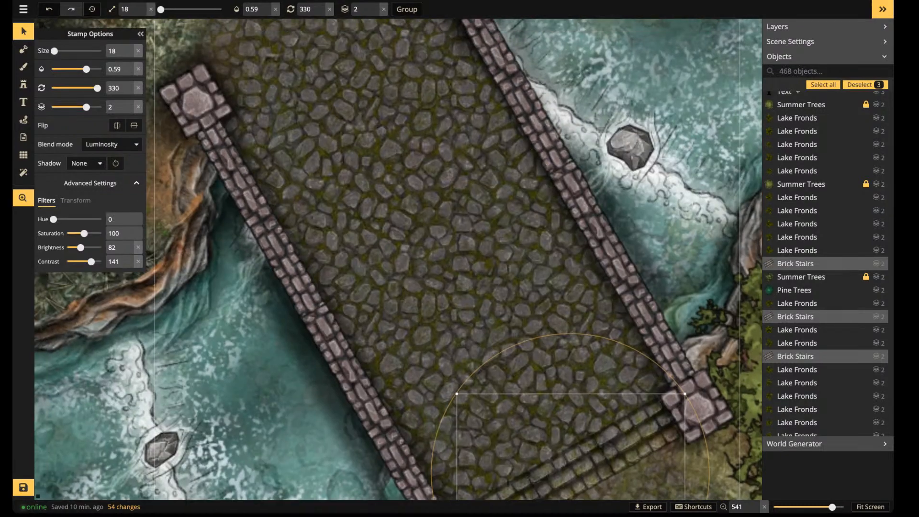
{"action": "left_click_drag", "start_coordinate": [417, 288], "coordinate": [488, 409]}
{"action": "key", "text": "space"}
{"action": "scroll", "coordinate": [373, 158], "scroll_direction": "down", "scroll_amount": 2}
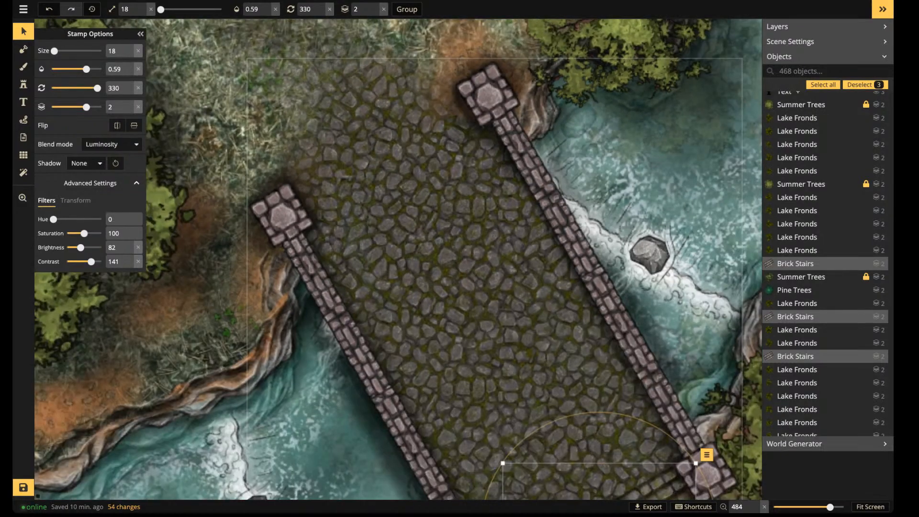
{"action": "scroll", "coordinate": [355, 178], "scroll_direction": "down", "scroll_amount": 3}
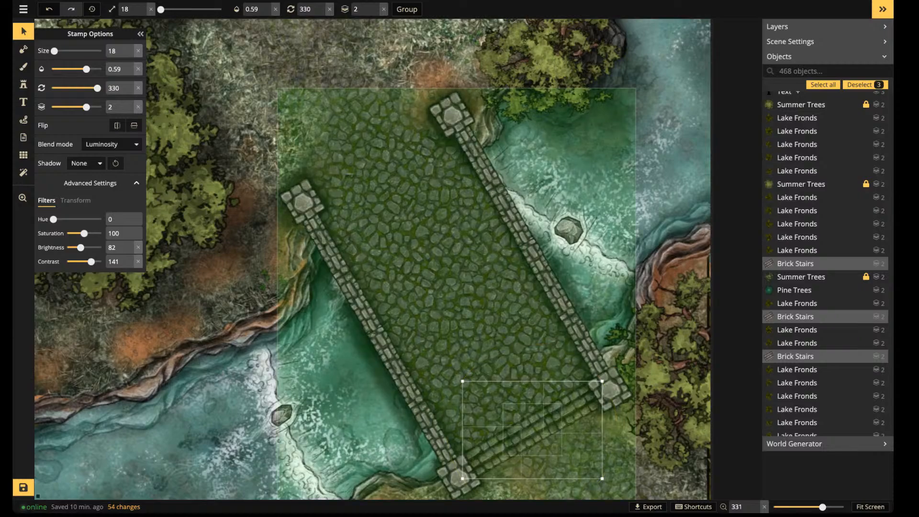
{"action": "key", "text": "ctrl+v"}
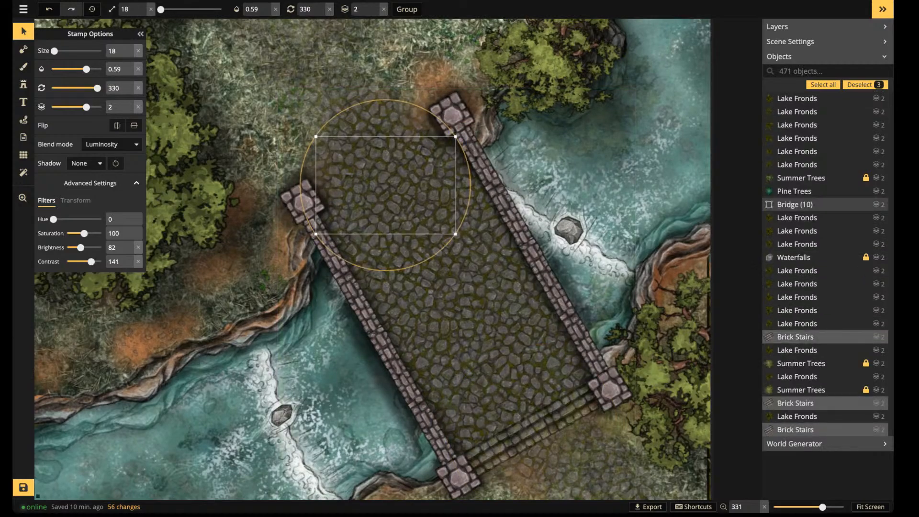
{"action": "left_click_drag", "start_coordinate": [325, 124], "coordinate": [460, 227]}
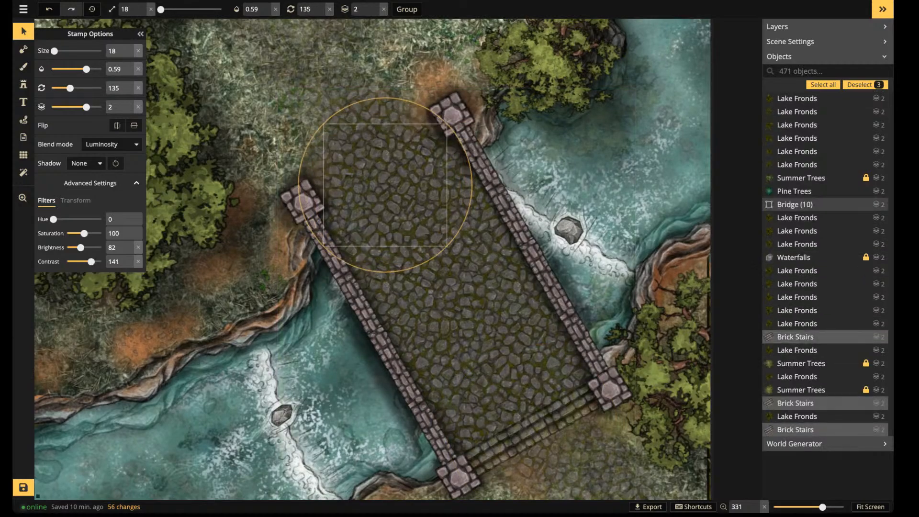
{"action": "key", "text": "Escape"}
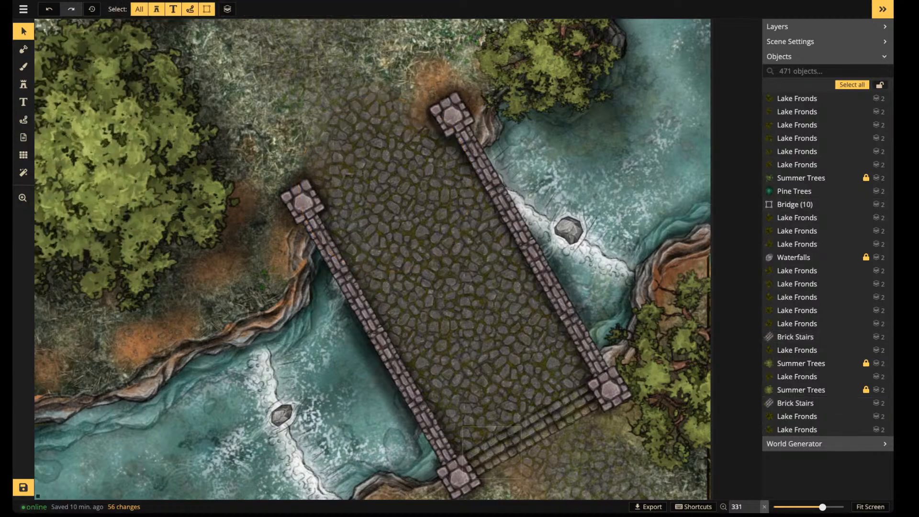
Delete the brick stair pieces from the bridge's lower end
{"action": "left_click", "coordinate": [492, 453]}
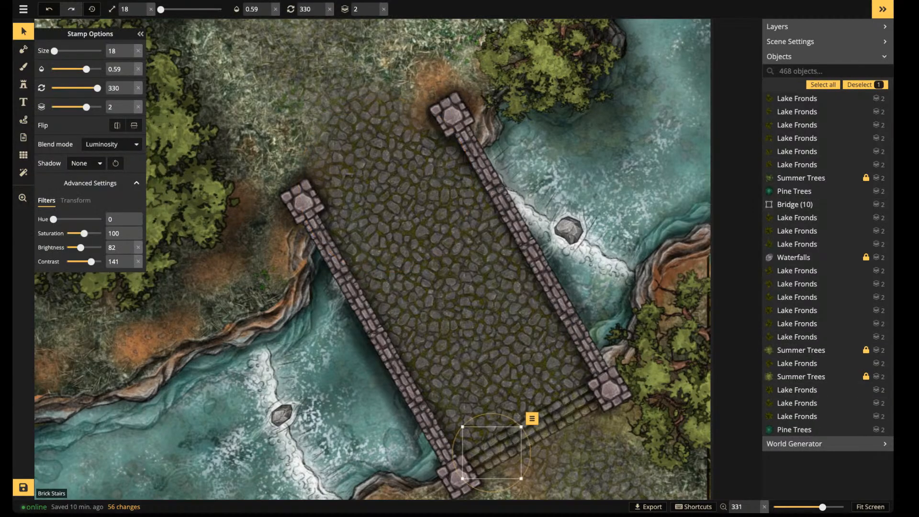
{"action": "left_click_drag", "start_coordinate": [492, 452], "coordinate": [532, 430]}
{"action": "key", "text": "Delete"}
{"action": "left_click", "coordinate": [572, 407]}
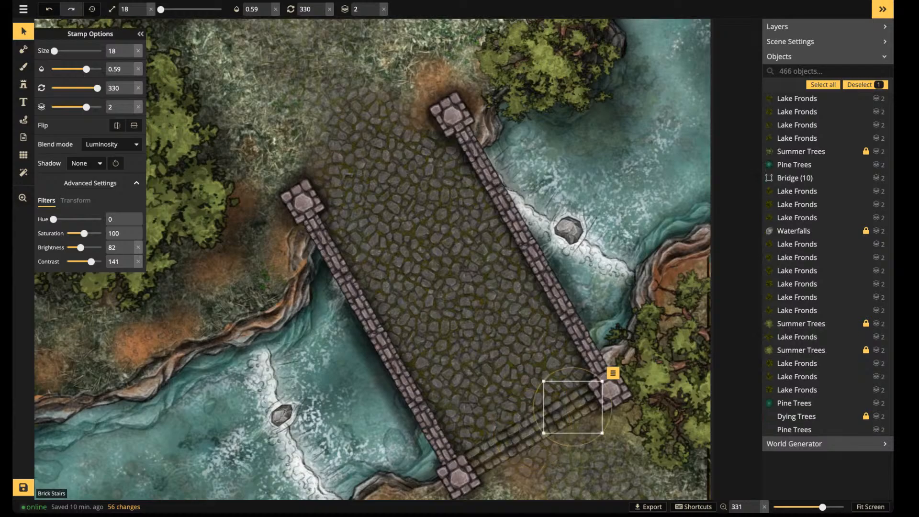
{"action": "key", "text": "Delete"}
Examine the whole bridge tile, and inspect the Desert tile with its oasis, beetles and wall rubble
{"action": "scroll", "coordinate": [385, 312], "scroll_direction": "down", "scroll_amount": 1}
{"action": "scroll", "coordinate": [354, 277], "scroll_direction": "down", "scroll_amount": 5}
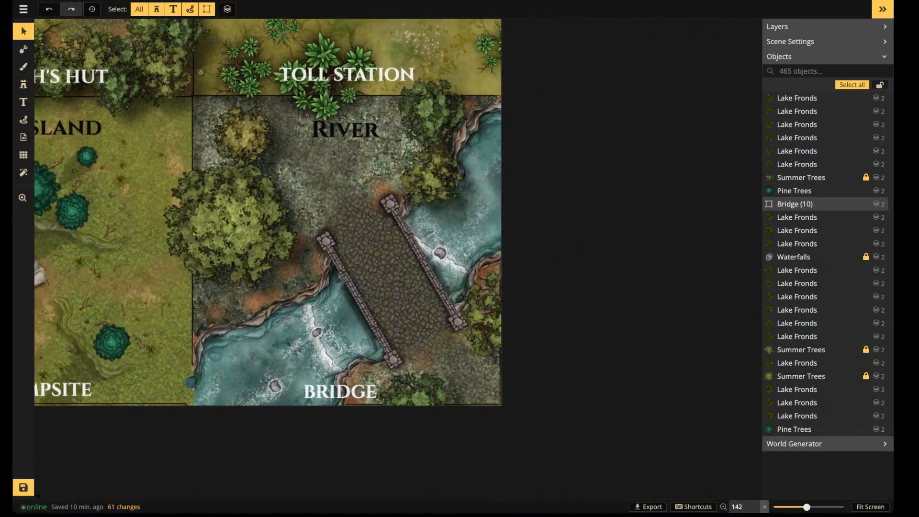
{"action": "scroll", "coordinate": [381, 339], "scroll_direction": "up", "scroll_amount": 2}
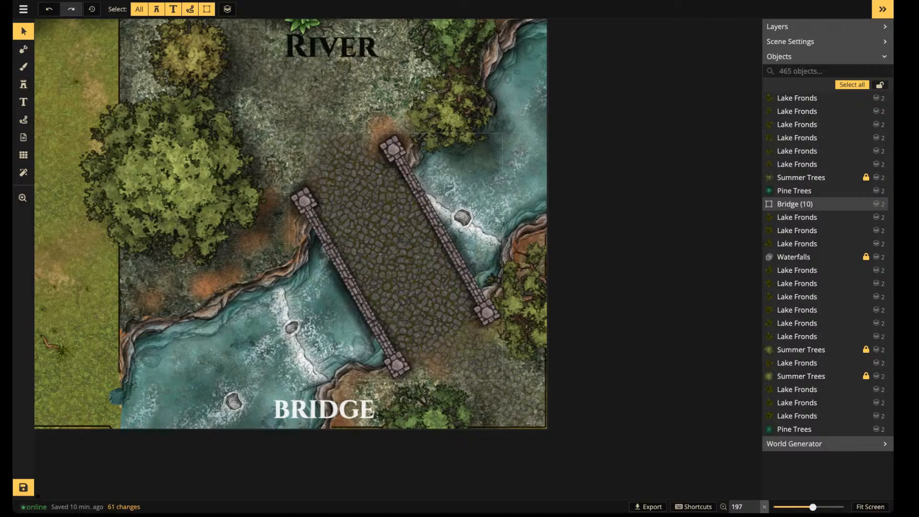
{"action": "scroll", "coordinate": [352, 242], "scroll_direction": "up", "scroll_amount": 1}
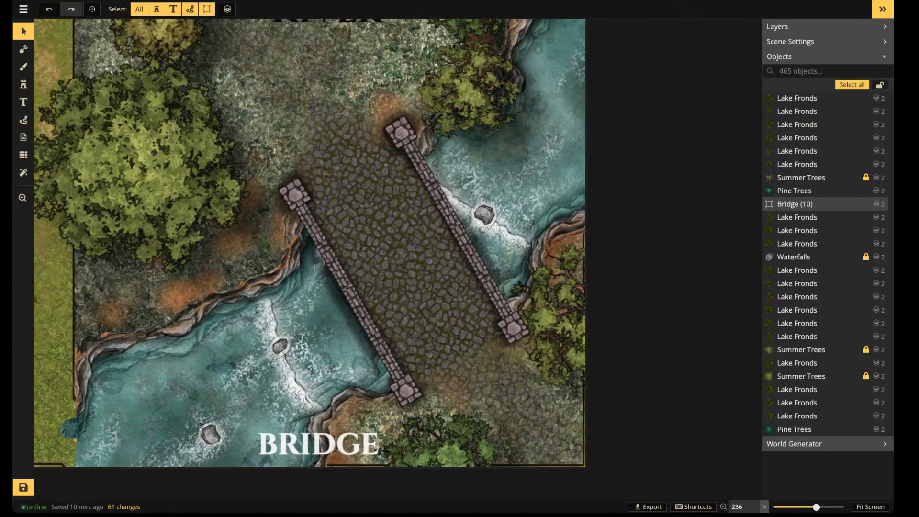
{"action": "left_click", "coordinate": [24, 32]}
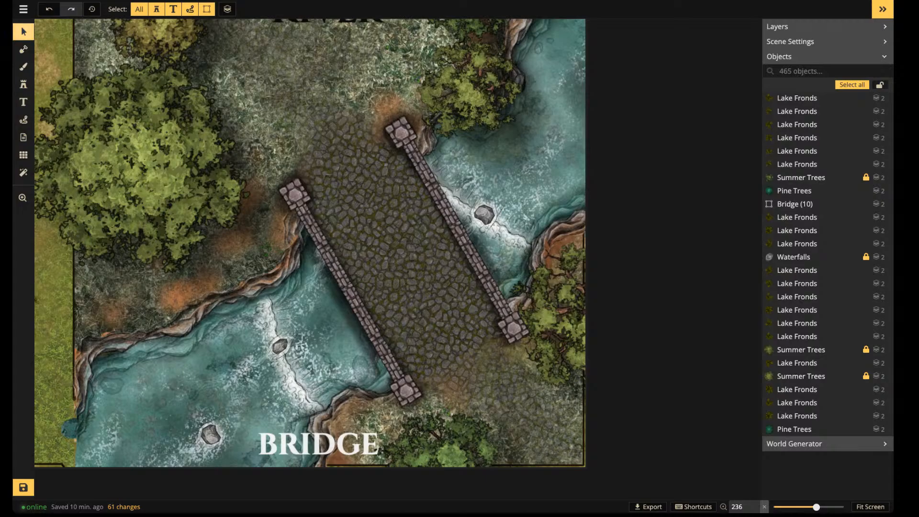
{"action": "scroll", "coordinate": [180, 266], "scroll_direction": "down", "scroll_amount": 2}
{"action": "key", "text": "space"}
{"action": "left_click_drag", "start_coordinate": [180, 266], "coordinate": [764, 266]}
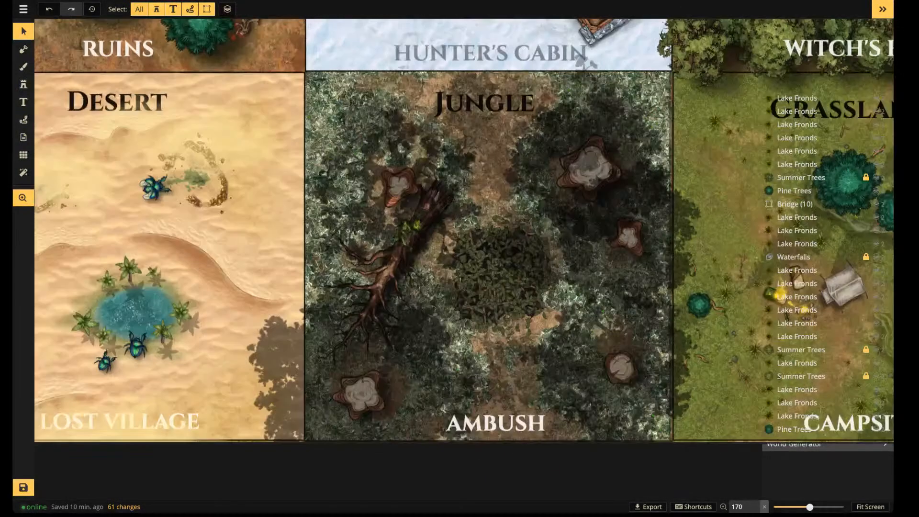
{"action": "left_click_drag", "start_coordinate": [72, 240], "coordinate": [325, 234]}
{"action": "scroll", "coordinate": [325, 235], "scroll_direction": "up", "scroll_amount": 2}
{"action": "scroll", "coordinate": [327, 192], "scroll_direction": "up", "scroll_amount": 2}
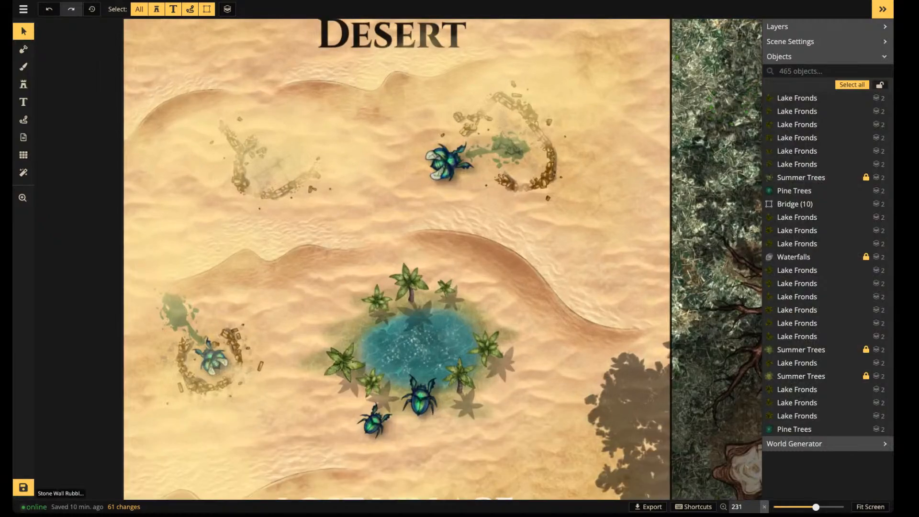
Reuse the Desert tile's Stone Wall Rubble as a stamp and place random pieces at size 25 around the bridge's upper-left pillar
{"action": "left_click", "coordinate": [313, 189]}
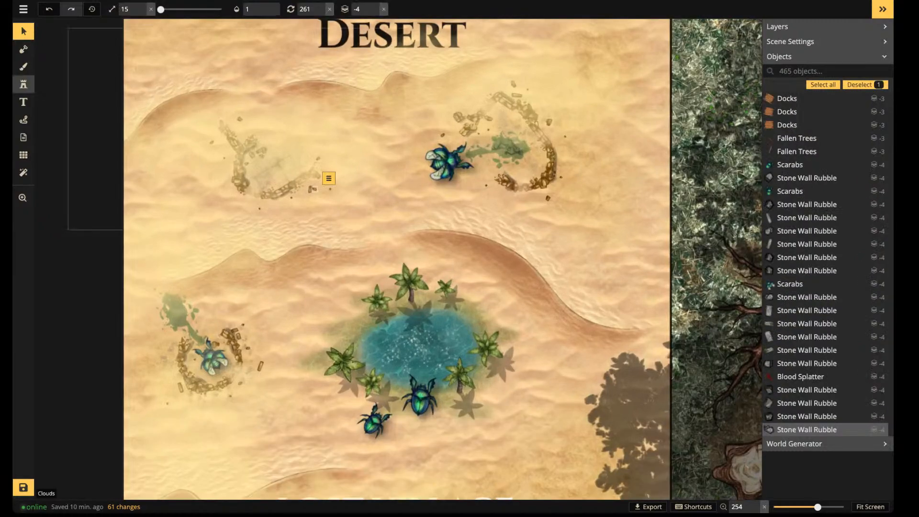
{"action": "left_click", "coordinate": [24, 84]}
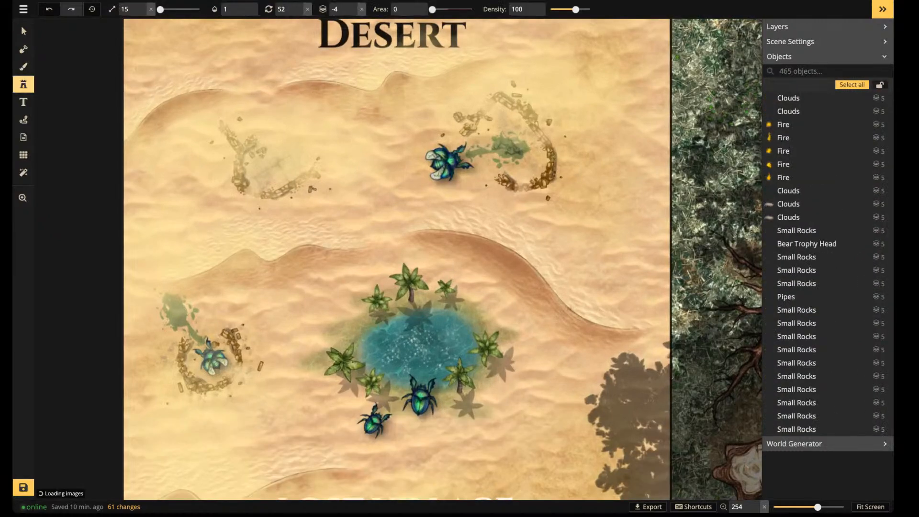
{"action": "left_click_drag", "start_coordinate": [598, 240], "coordinate": [287, 240]}
{"action": "left_click_drag", "start_coordinate": [598, 258], "coordinate": [496, 257]}
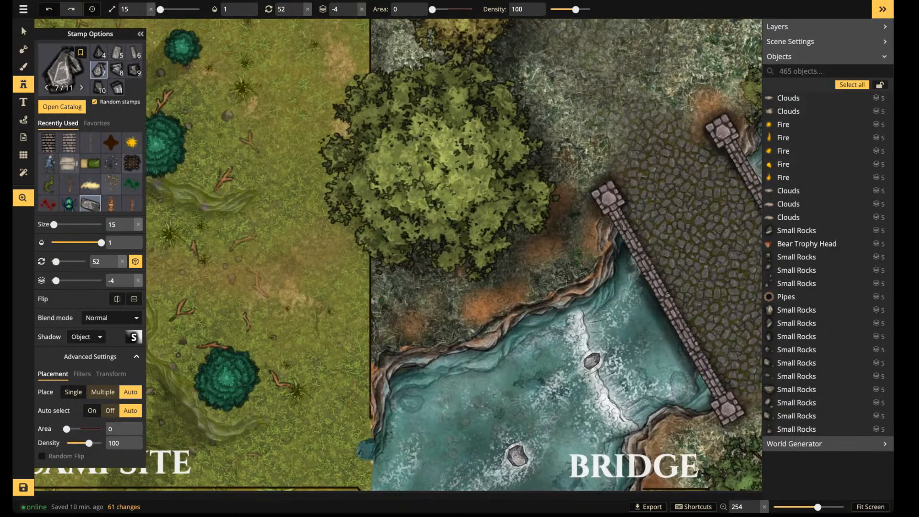
{"action": "left_click_drag", "start_coordinate": [574, 258], "coordinate": [344, 253]}
{"action": "scroll", "coordinate": [407, 230], "scroll_direction": "up", "scroll_amount": 2}
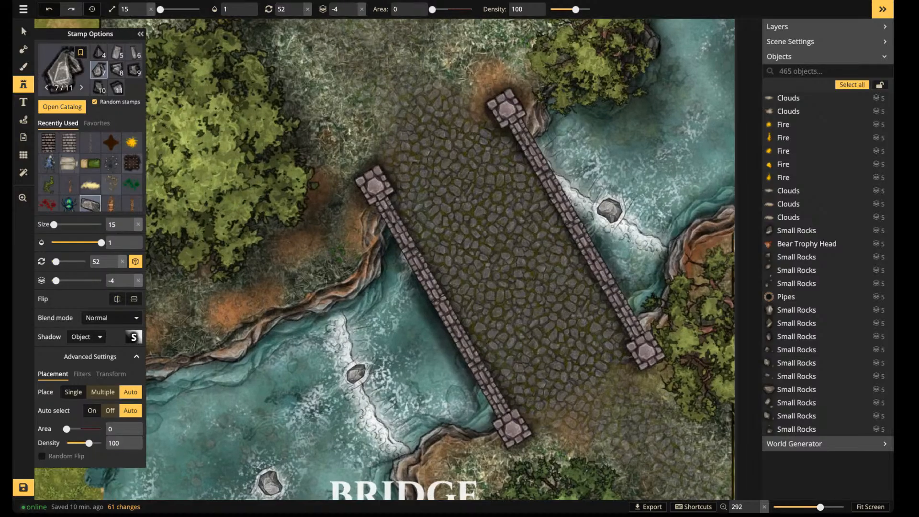
{"action": "scroll", "coordinate": [402, 187], "scroll_direction": "up", "scroll_amount": 4}
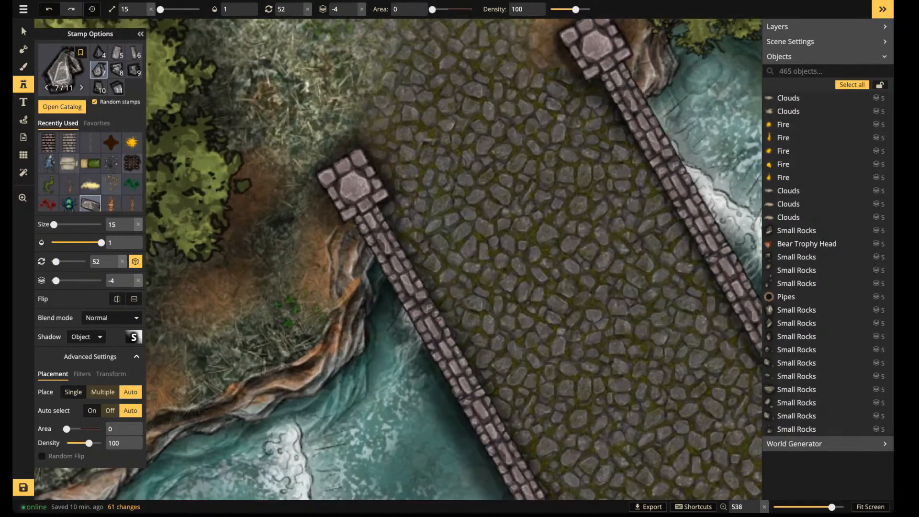
{"action": "scroll", "coordinate": [381, 158], "scroll_direction": "down", "scroll_amount": 4}
{"action": "scroll", "coordinate": [403, 222], "scroll_direction": "up", "scroll_amount": 3}
{"action": "left_click", "coordinate": [403, 219]}
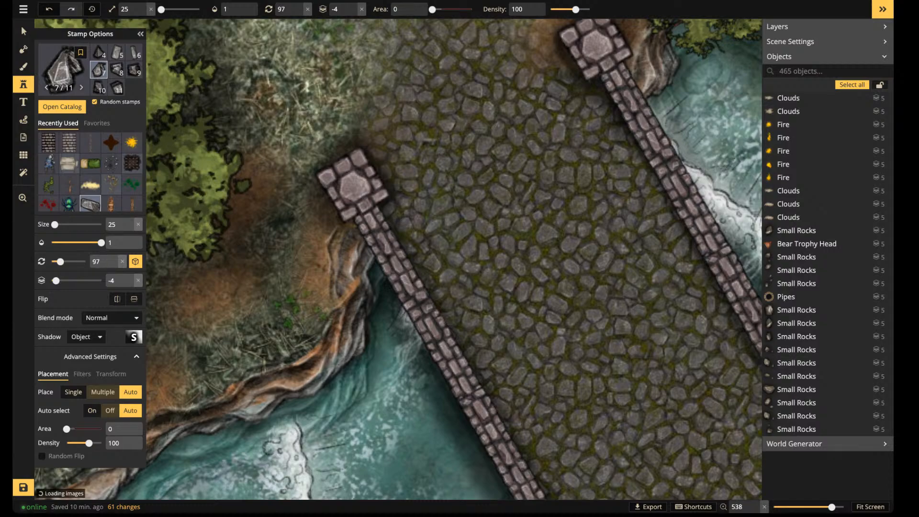
{"action": "left_click", "coordinate": [306, 215]}
{"action": "left_click", "coordinate": [305, 214]}
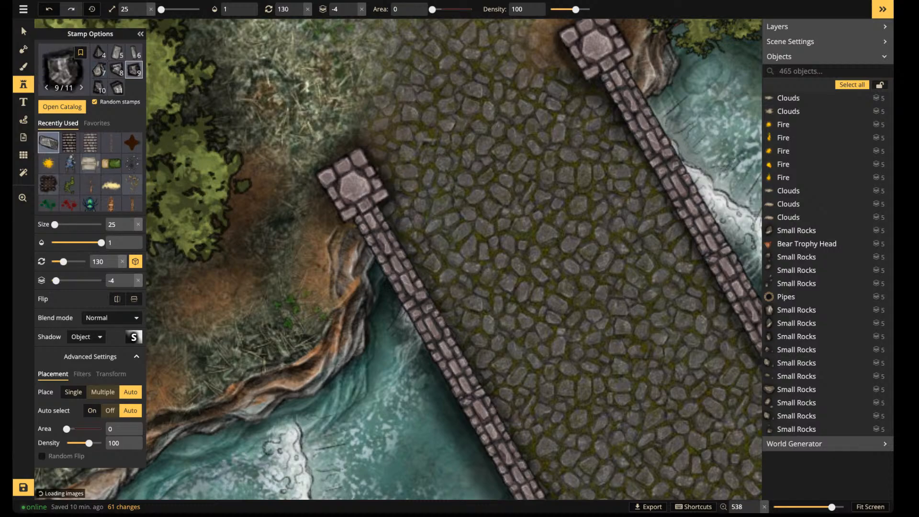
Raise the rubble stamp to layer 3 and place more pieces on both sides of the bridge's upper-left pillar
{"action": "left_click", "coordinate": [353, 6]}
{"action": "left_click", "coordinate": [353, 6]}
{"action": "left_click", "coordinate": [353, 6]}
{"action": "left_click", "coordinate": [353, 6]}
{"action": "left_click", "coordinate": [353, 6]}
{"action": "left_click", "coordinate": [353, 6]}
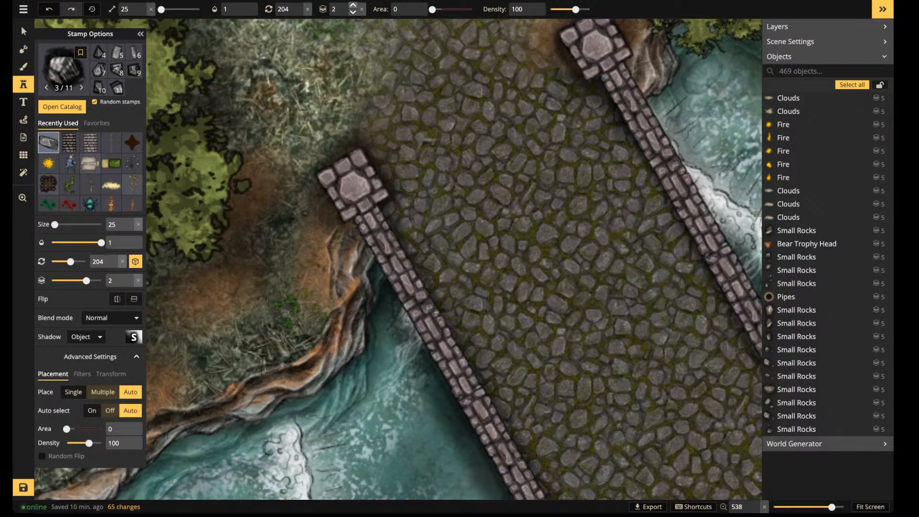
{"action": "left_click", "coordinate": [353, 6]}
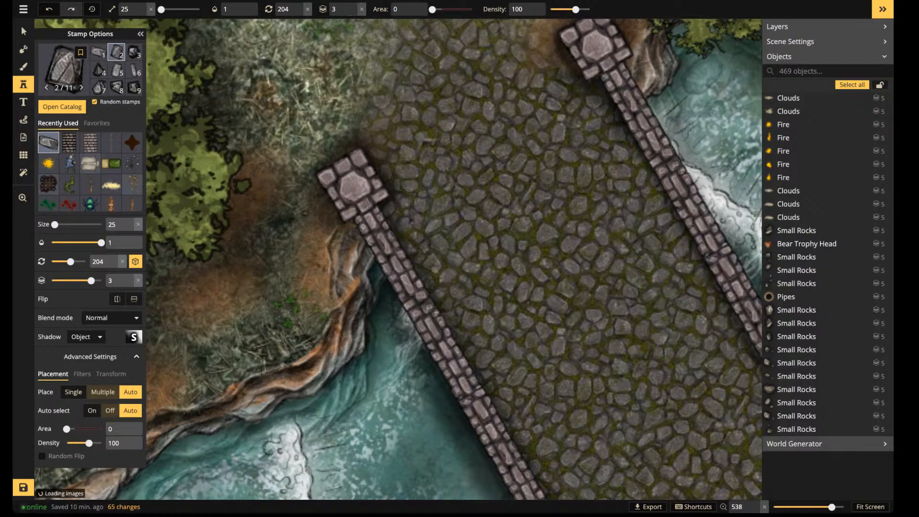
{"action": "left_click", "coordinate": [404, 178]}
{"action": "left_click", "coordinate": [310, 198]}
{"action": "left_click", "coordinate": [402, 212]}
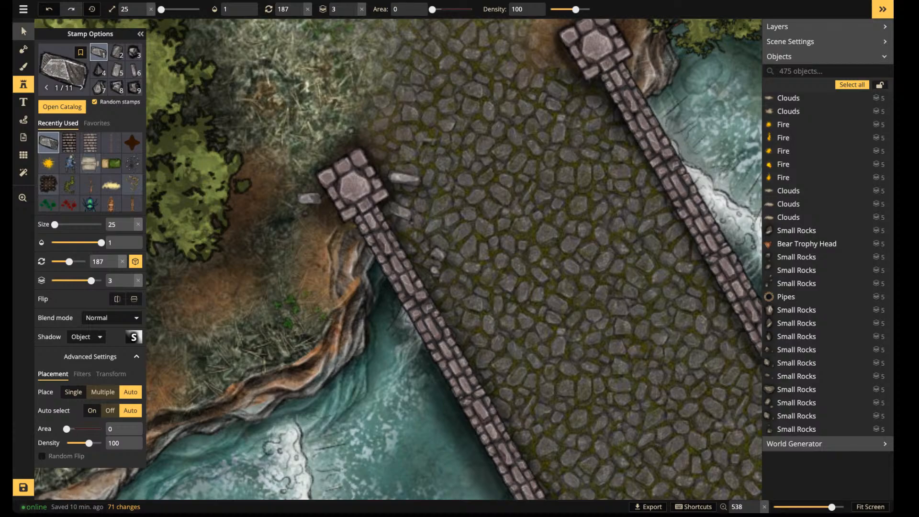
Select the two rubble pieces beside the upper-left pillar, turn them slightly and move them closer to the pillar
{"action": "left_click", "coordinate": [23, 31]}
{"action": "left_click", "coordinate": [404, 178], "text": "shift"}
{"action": "scroll", "coordinate": [404, 179], "scroll_direction": "up", "scroll_amount": 3}
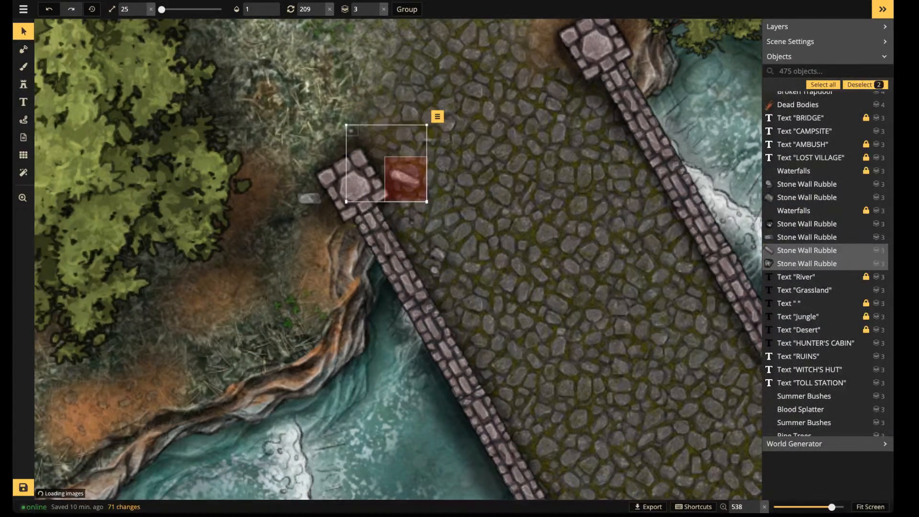
{"action": "left_click_drag", "start_coordinate": [404, 178], "coordinate": [396, 173]}
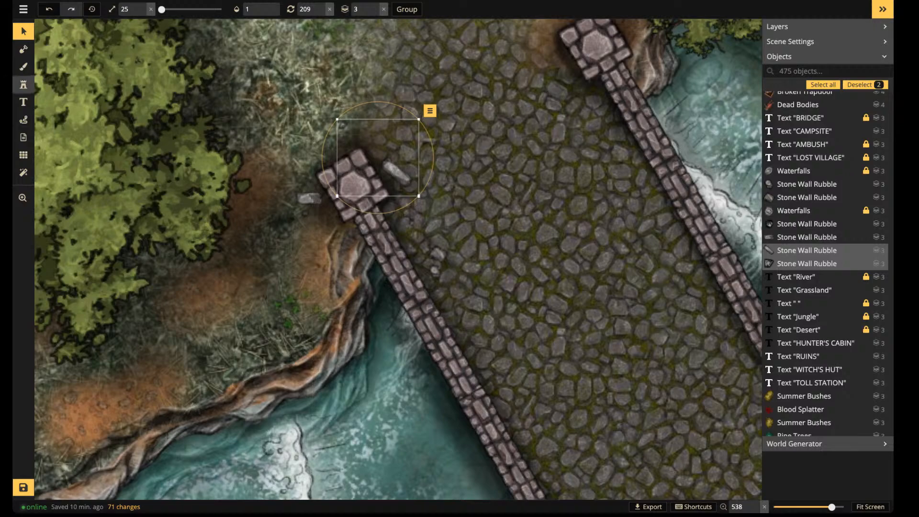
Scatter Stone Wall Rubble of size 25 along the inner sides of both bridge walls on the lower half
{"action": "left_click", "coordinate": [23, 84]}
{"action": "scroll", "coordinate": [450, 216], "scroll_direction": "down", "scroll_amount": 1}
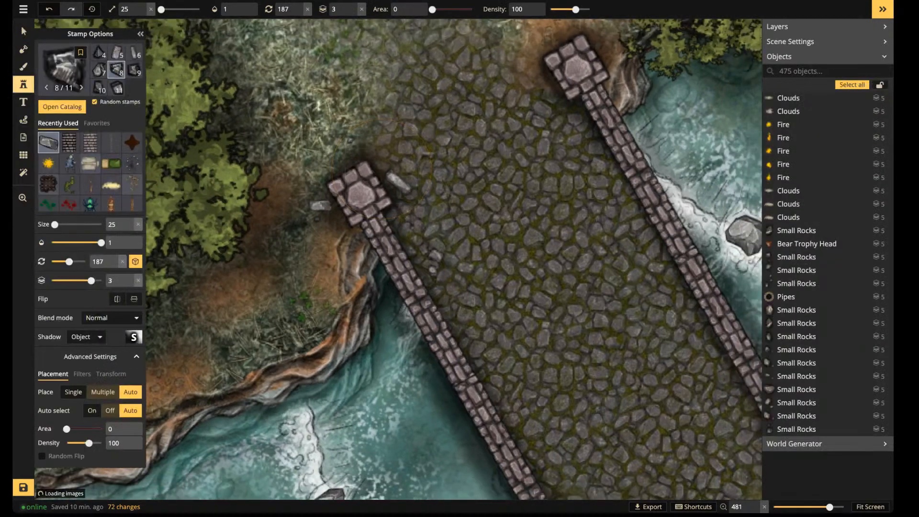
{"action": "left_click_drag", "start_coordinate": [550, 345], "coordinate": [274, 173]}
{"action": "left_click", "coordinate": [298, 341]}
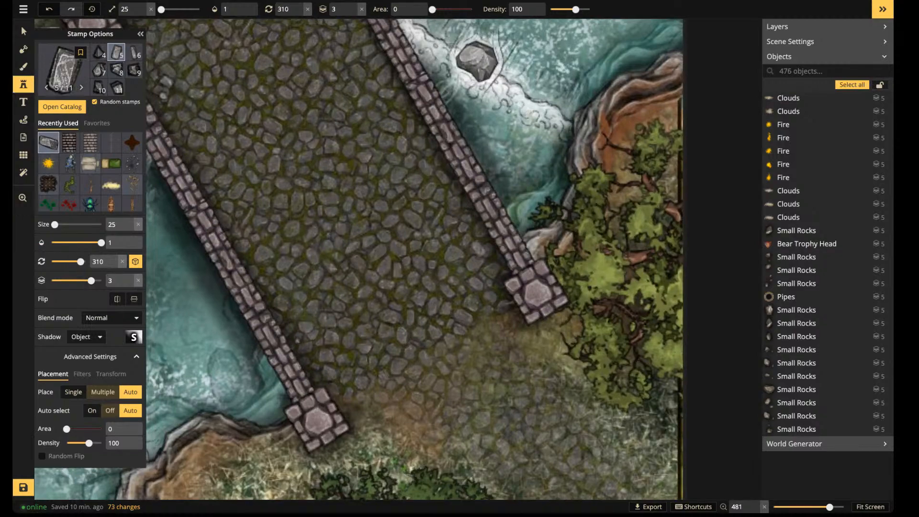
{"action": "left_click", "coordinate": [481, 248]}
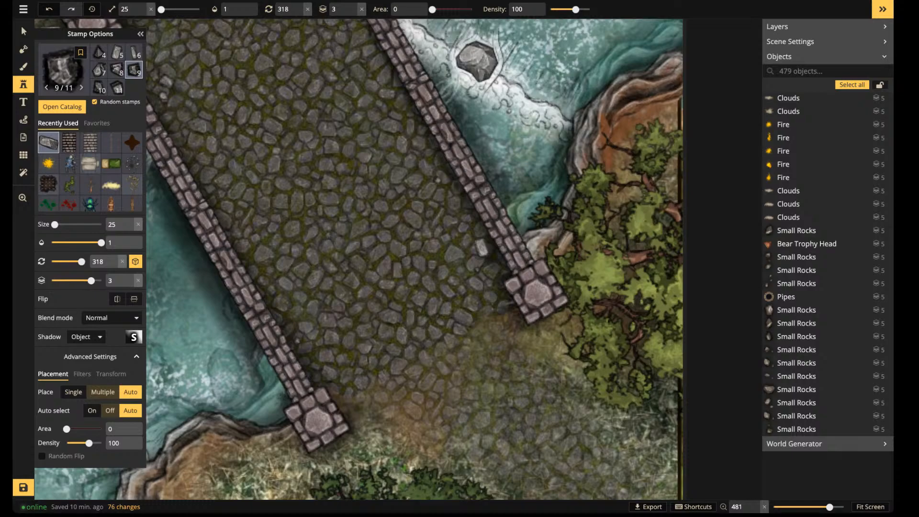
{"action": "left_click", "coordinate": [439, 181]}
{"action": "left_click", "coordinate": [438, 181]}
{"action": "left_click", "coordinate": [244, 264]}
{"action": "left_click", "coordinate": [243, 264]}
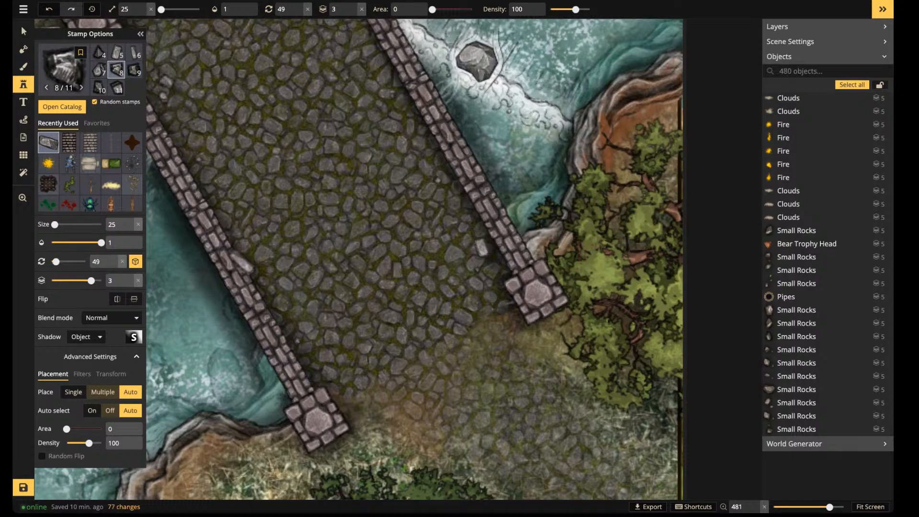
Add rubble pieces below the bridge's lower pillars and one on the paving in the middle of the bridge
{"action": "left_click", "coordinate": [517, 324]}
{"action": "left_click", "coordinate": [354, 397]}
{"action": "left_click", "coordinate": [519, 323]}
{"action": "left_click", "coordinate": [527, 333]}
{"action": "left_click", "coordinate": [525, 358]}
{"action": "left_click", "coordinate": [265, 135]}
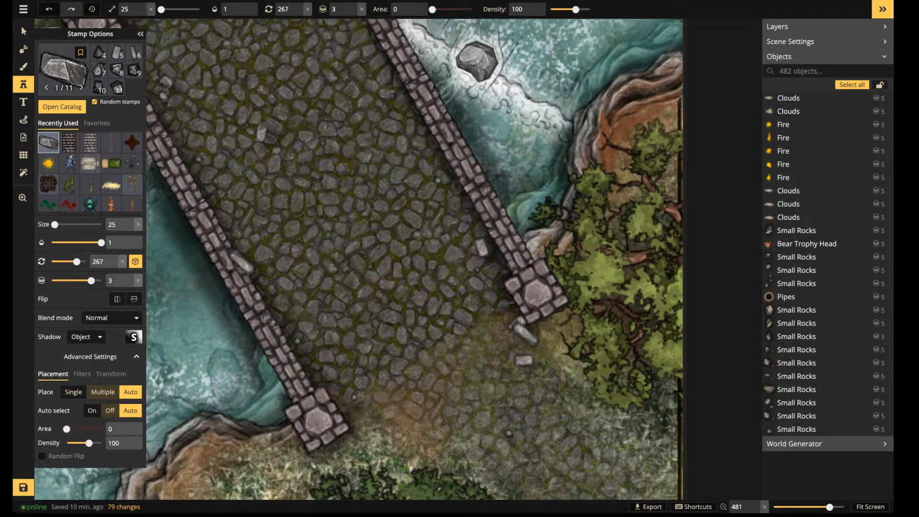
Scatter a few rubble pieces where the paving meets the grass beyond the bridge's upper end
{"action": "scroll", "coordinate": [282, 228], "scroll_direction": "down", "scroll_amount": 2}
{"action": "scroll", "coordinate": [319, 211], "scroll_direction": "down", "scroll_amount": 5}
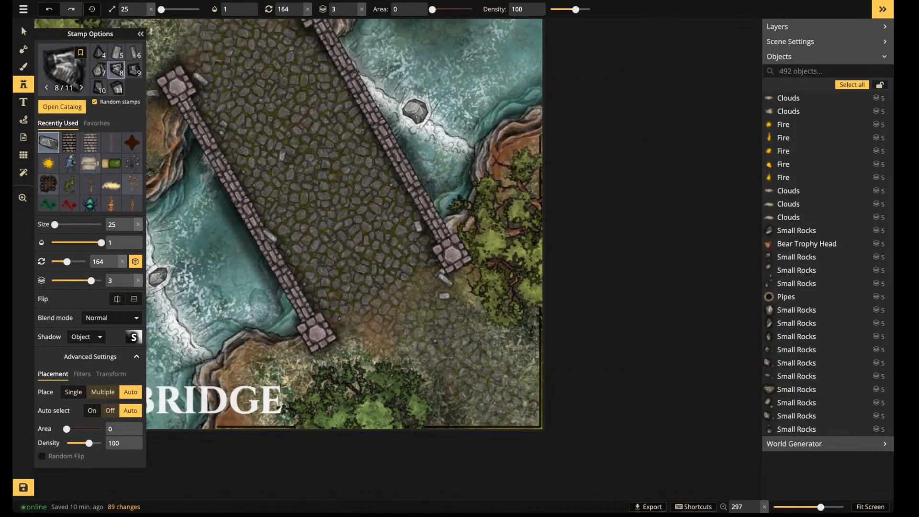
{"action": "key", "text": "space"}
{"action": "left_click_drag", "start_coordinate": [319, 211], "coordinate": [494, 373]}
{"action": "left_click", "coordinate": [376, 177]}
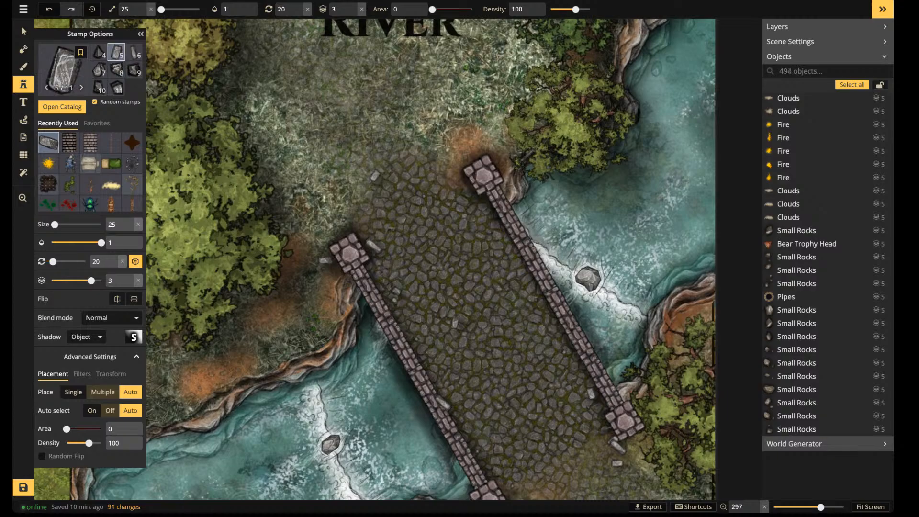
{"action": "left_click", "coordinate": [377, 115]}
{"action": "left_click", "coordinate": [323, 65]}
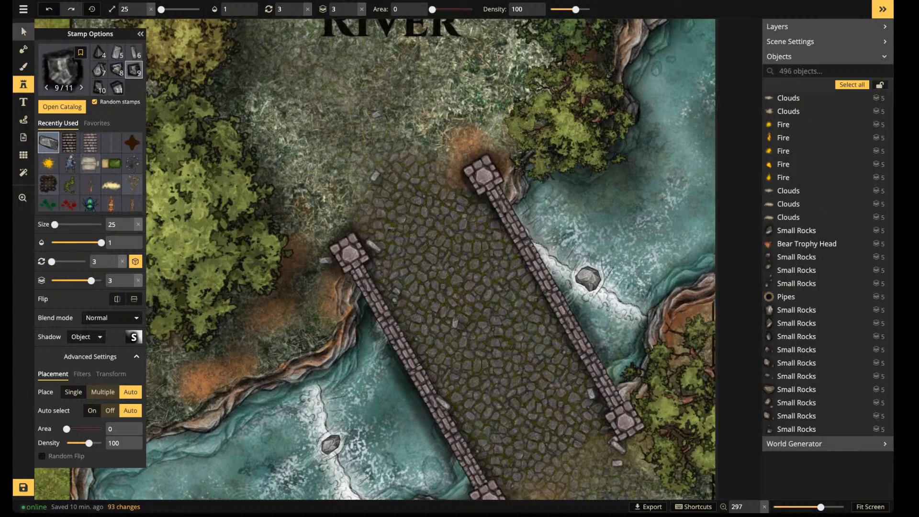
Move the rubble piece overlapping the bridge's left wall onto the paving beside it
{"action": "left_click", "coordinate": [24, 32]}
{"action": "scroll", "coordinate": [232, 216], "scroll_direction": "up", "scroll_amount": 1}
{"action": "left_click", "coordinate": [452, 412]}
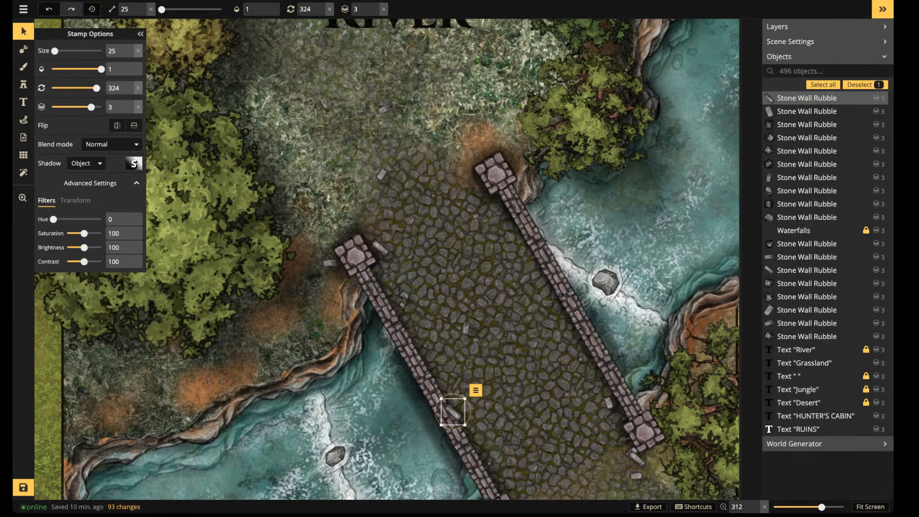
{"action": "left_click_drag", "start_coordinate": [453, 412], "coordinate": [466, 414]}
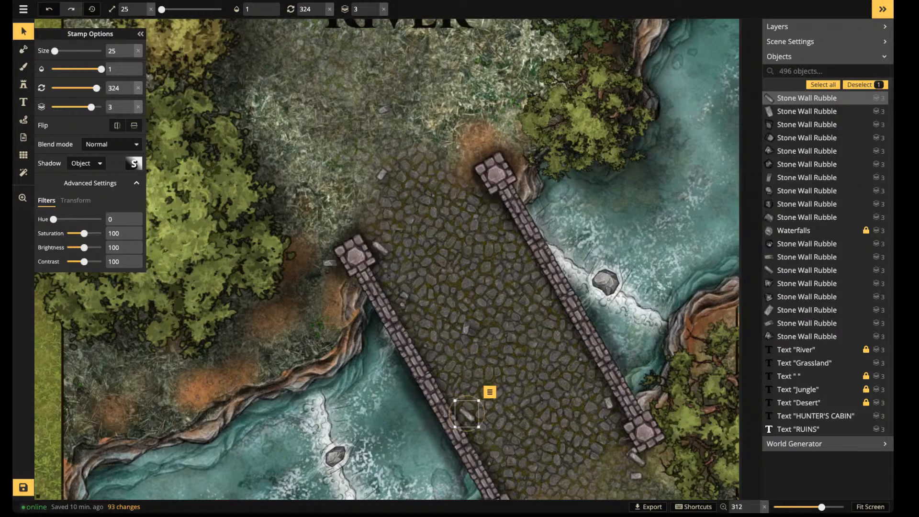
{"action": "key", "text": "Escape"}
Zoom out to check the finished bridge among the neighbouring tiles and save the map
{"action": "scroll", "coordinate": [471, 282], "scroll_direction": "down", "scroll_amount": 6}
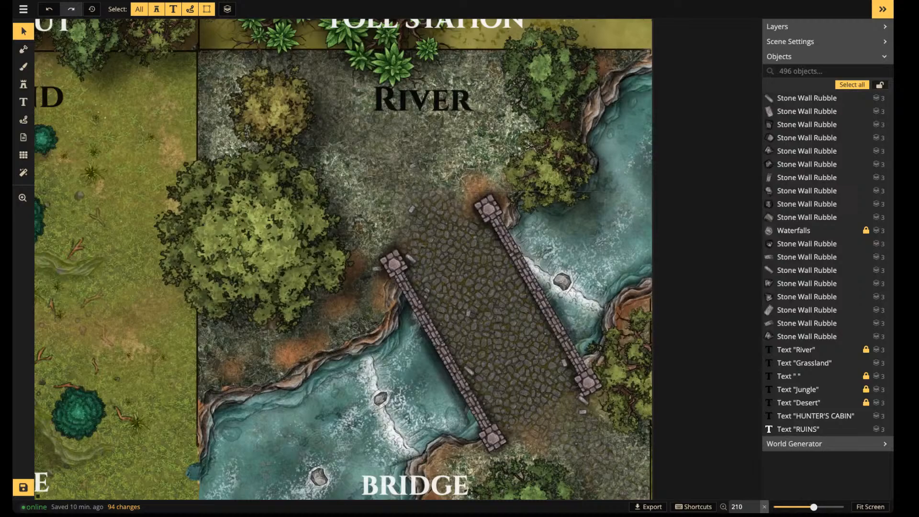
{"action": "scroll", "coordinate": [479, 328], "scroll_direction": "down", "scroll_amount": 5}
{"action": "scroll", "coordinate": [478, 310], "scroll_direction": "down", "scroll_amount": 5}
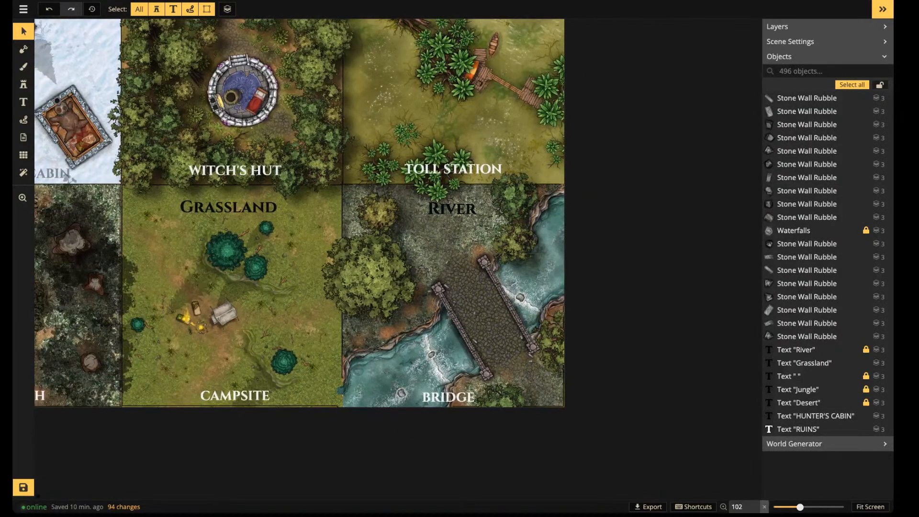
{"action": "left_click", "coordinate": [23, 487]}
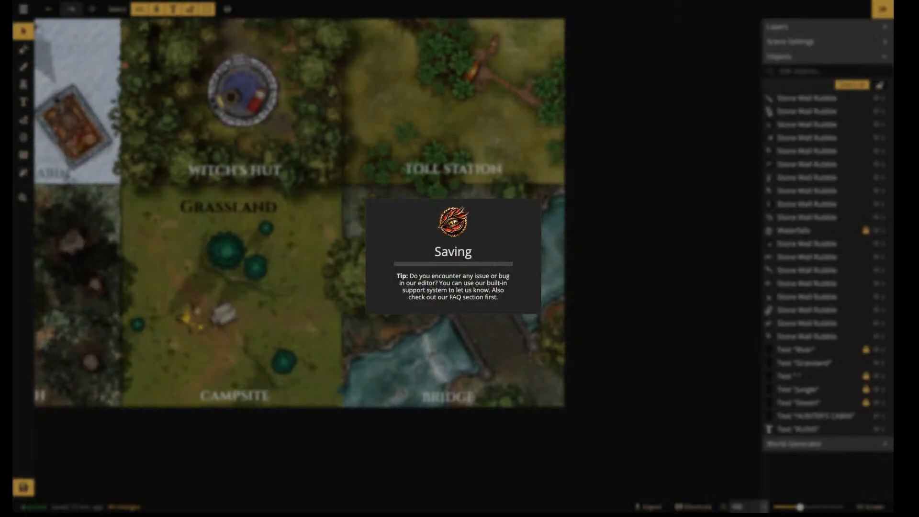